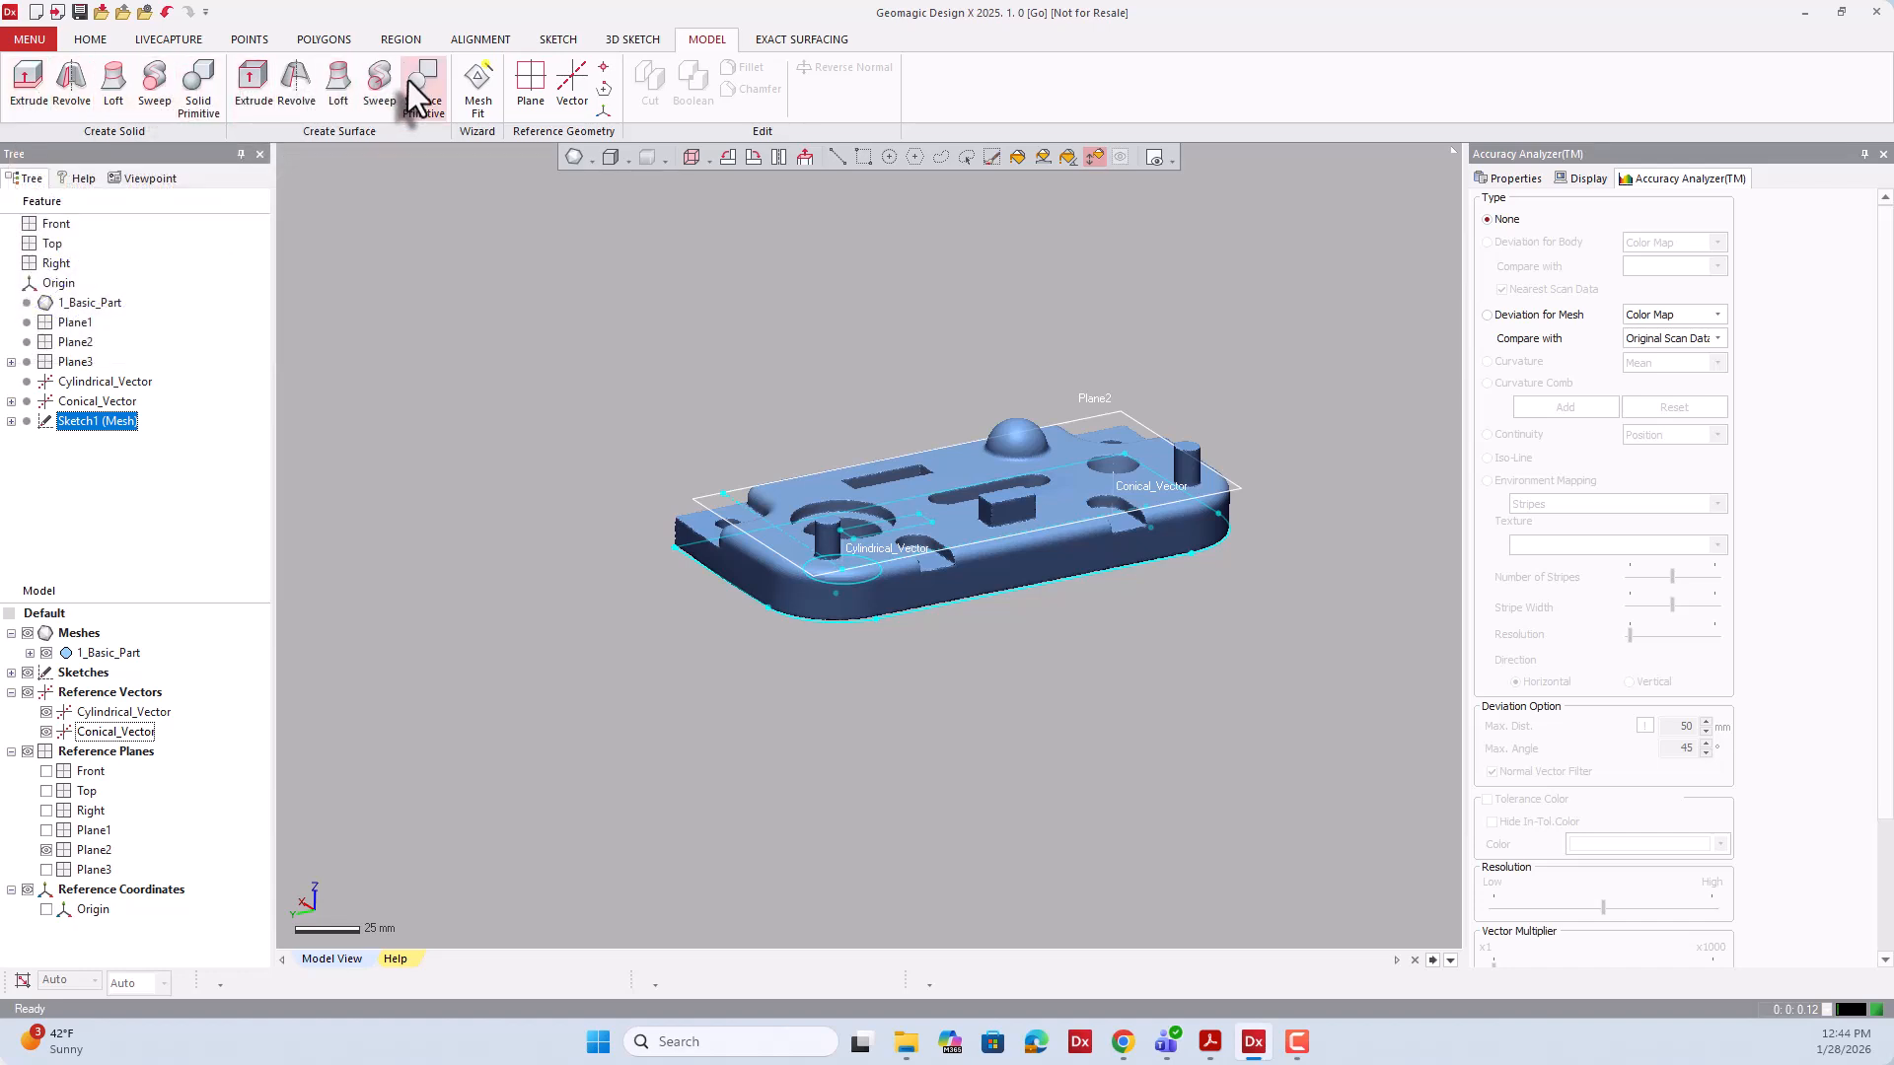
# Start a solid Extrude from Sketch1 (Mesh) and use all three of its sketch loops as profiles.
pyautogui.click(27, 79)
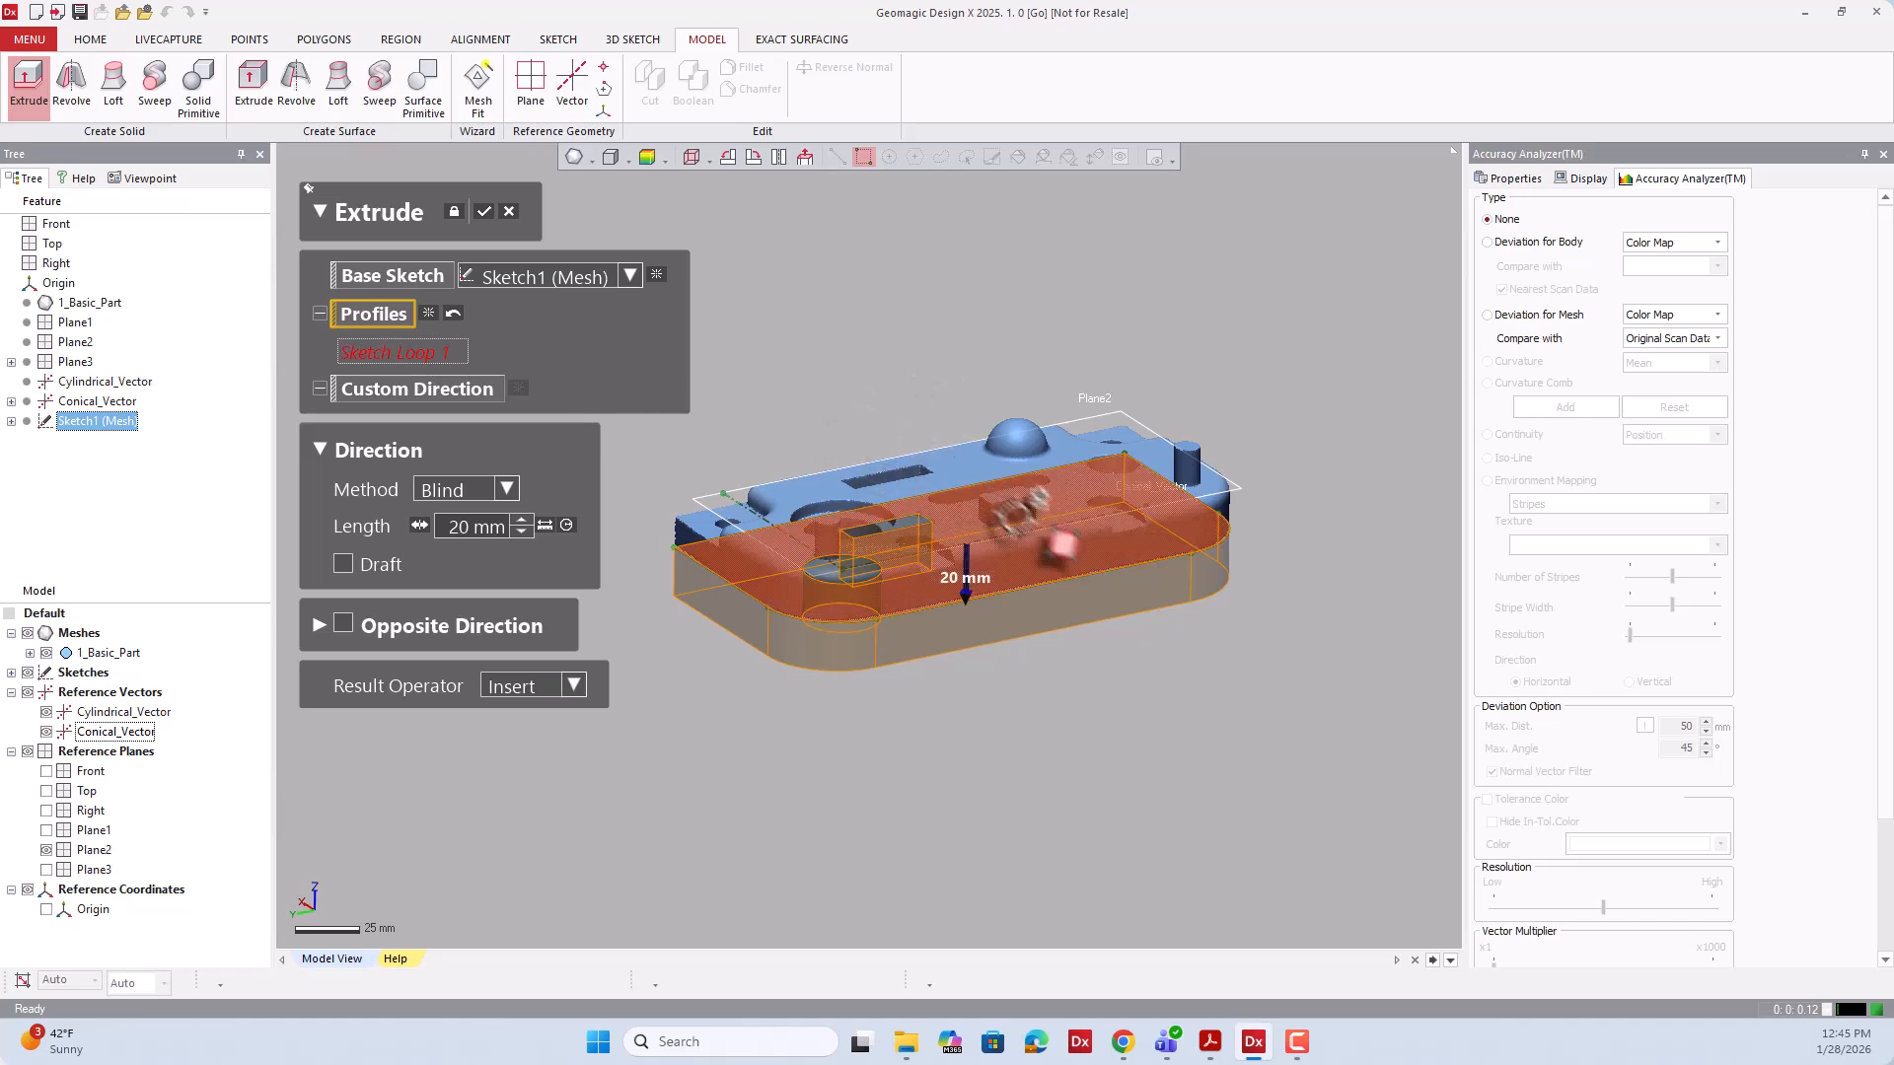
pyautogui.moveTo(972, 737); pyautogui.dragTo(969, 697, button='right')
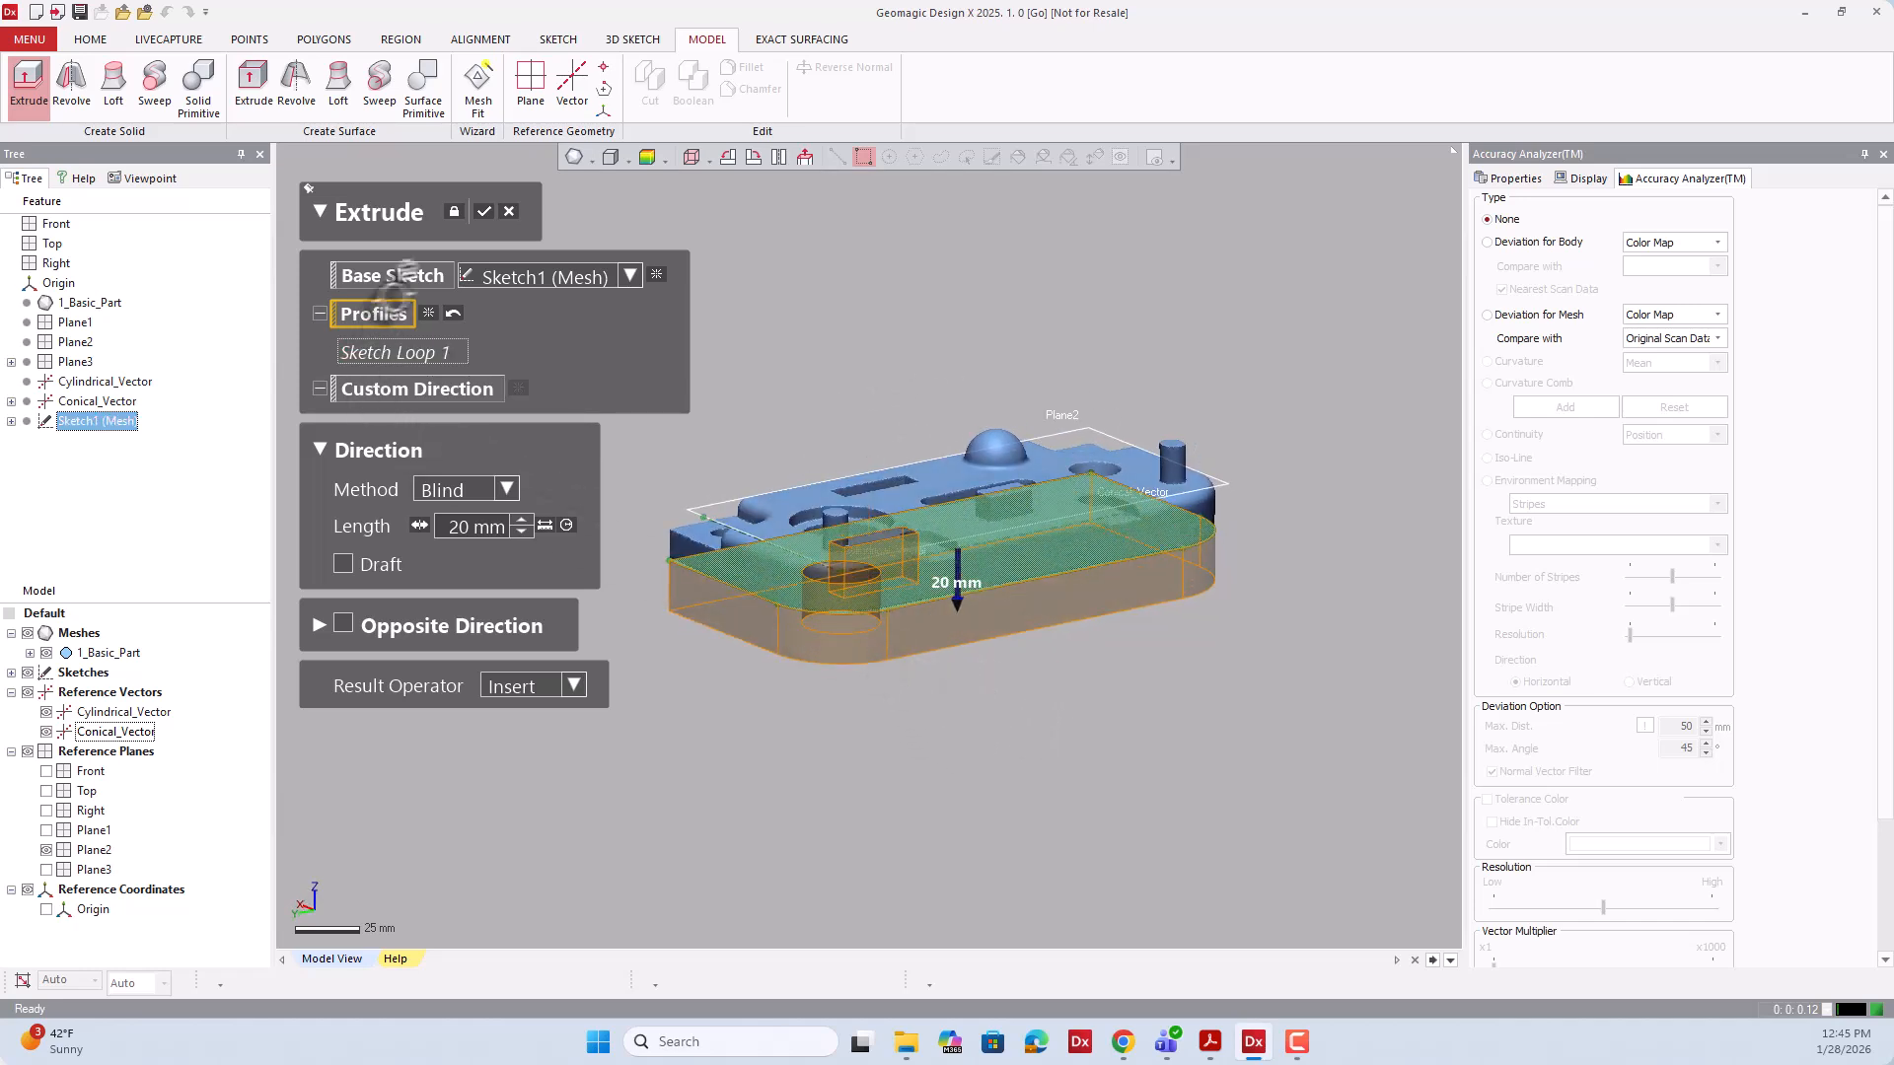
pyautogui.click(430, 315)
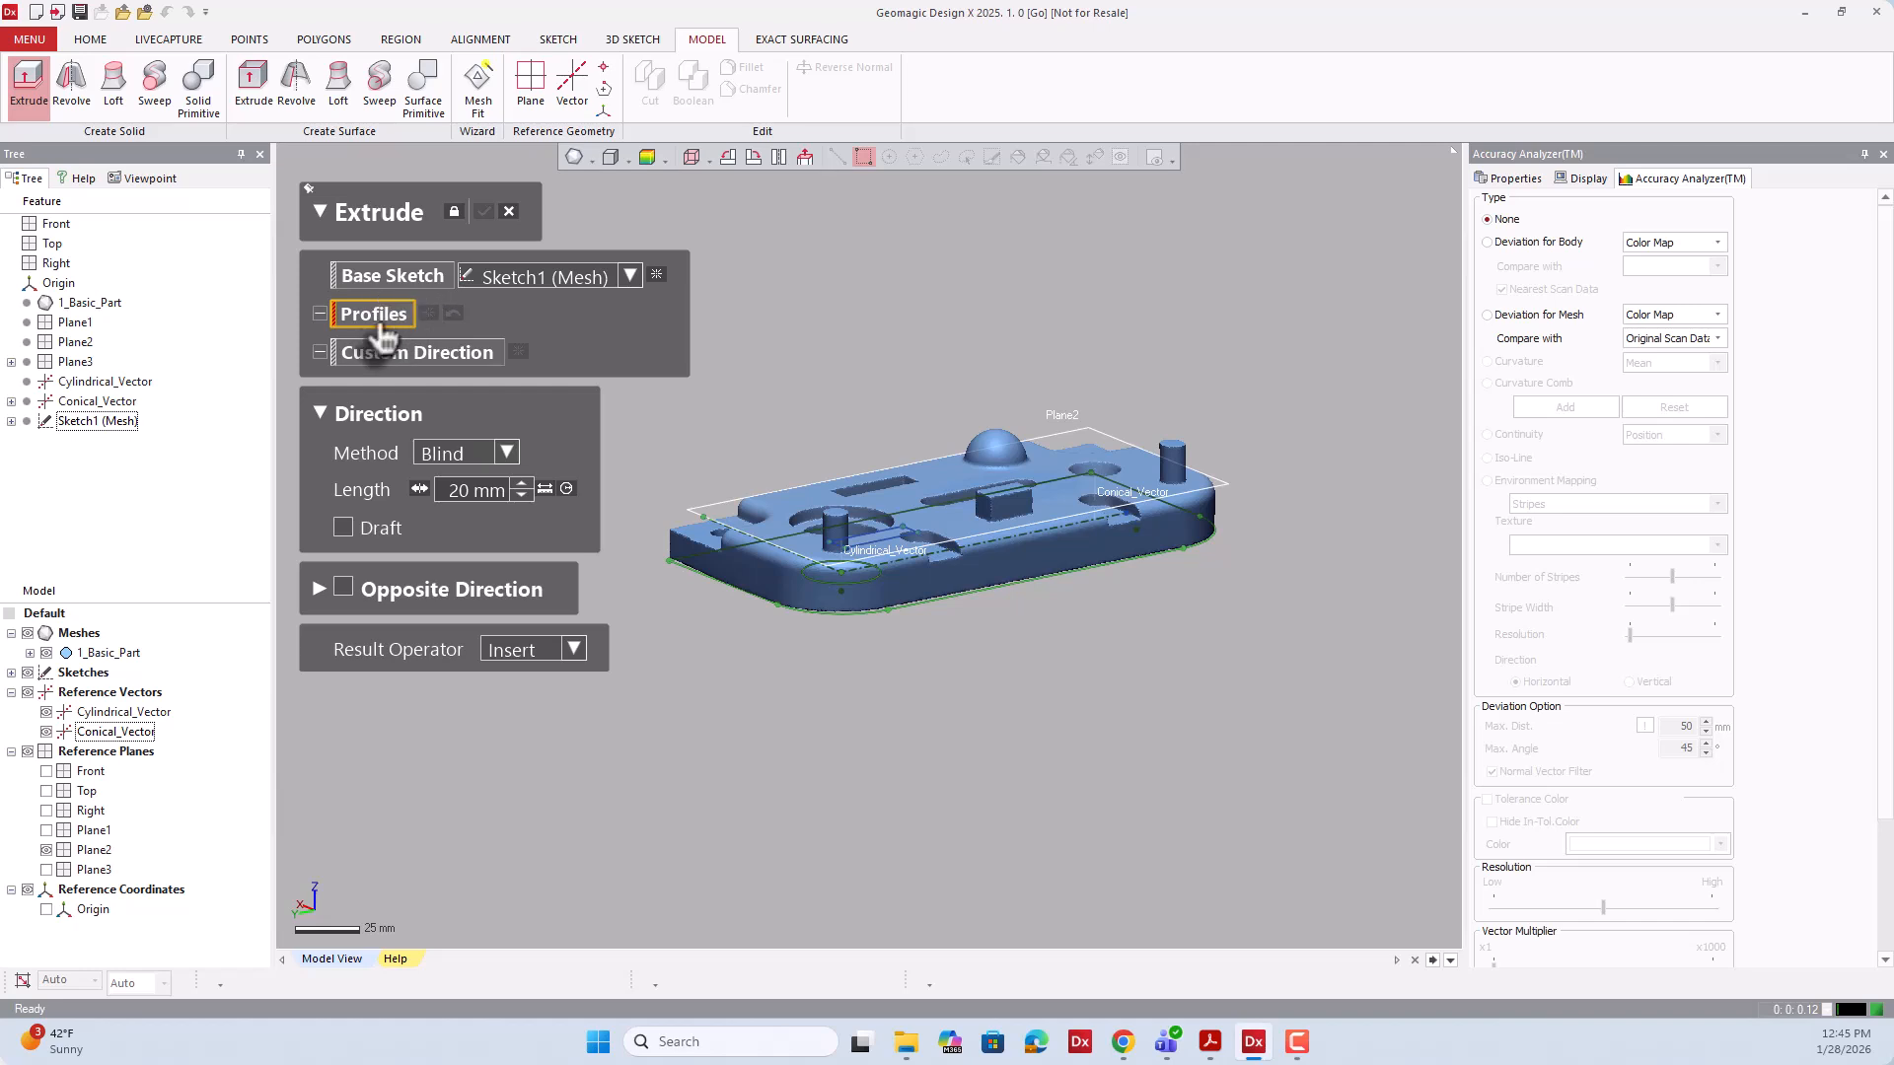
pyautogui.click(96, 421)
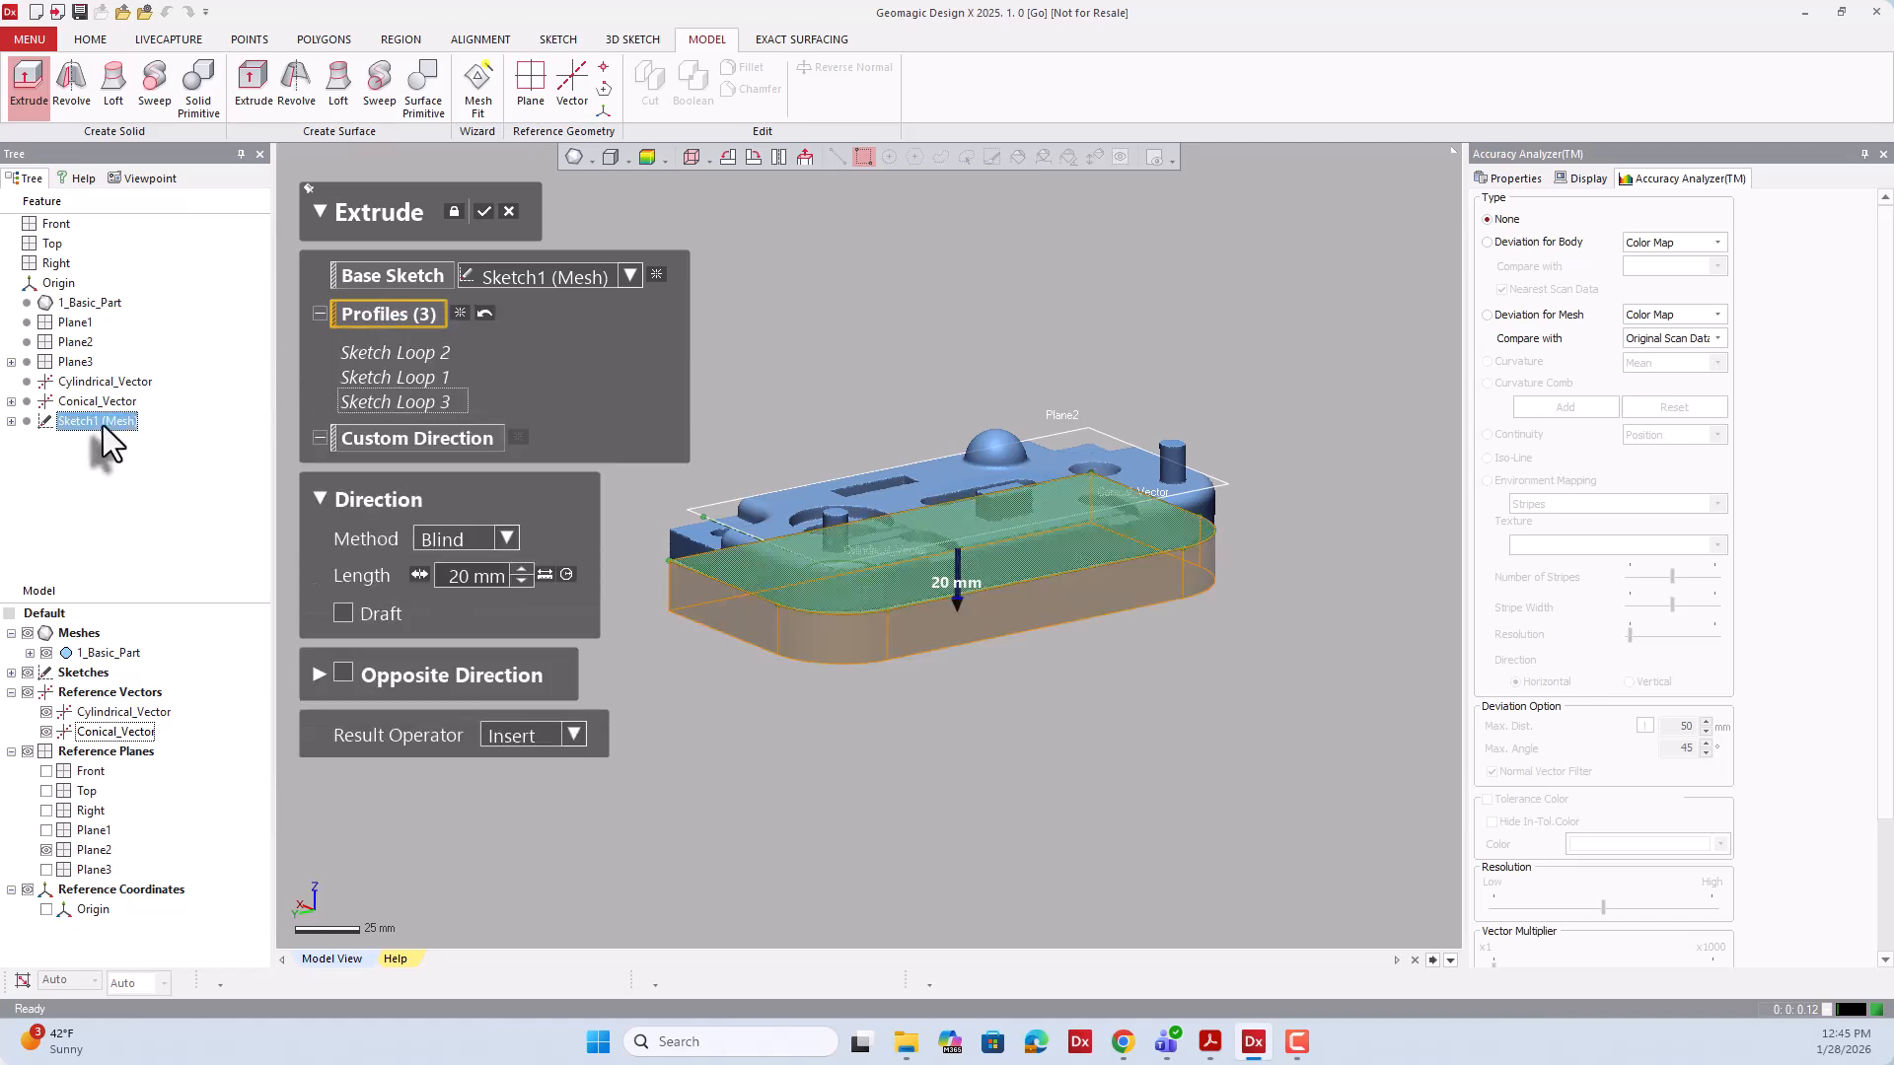
pyautogui.click(461, 321)
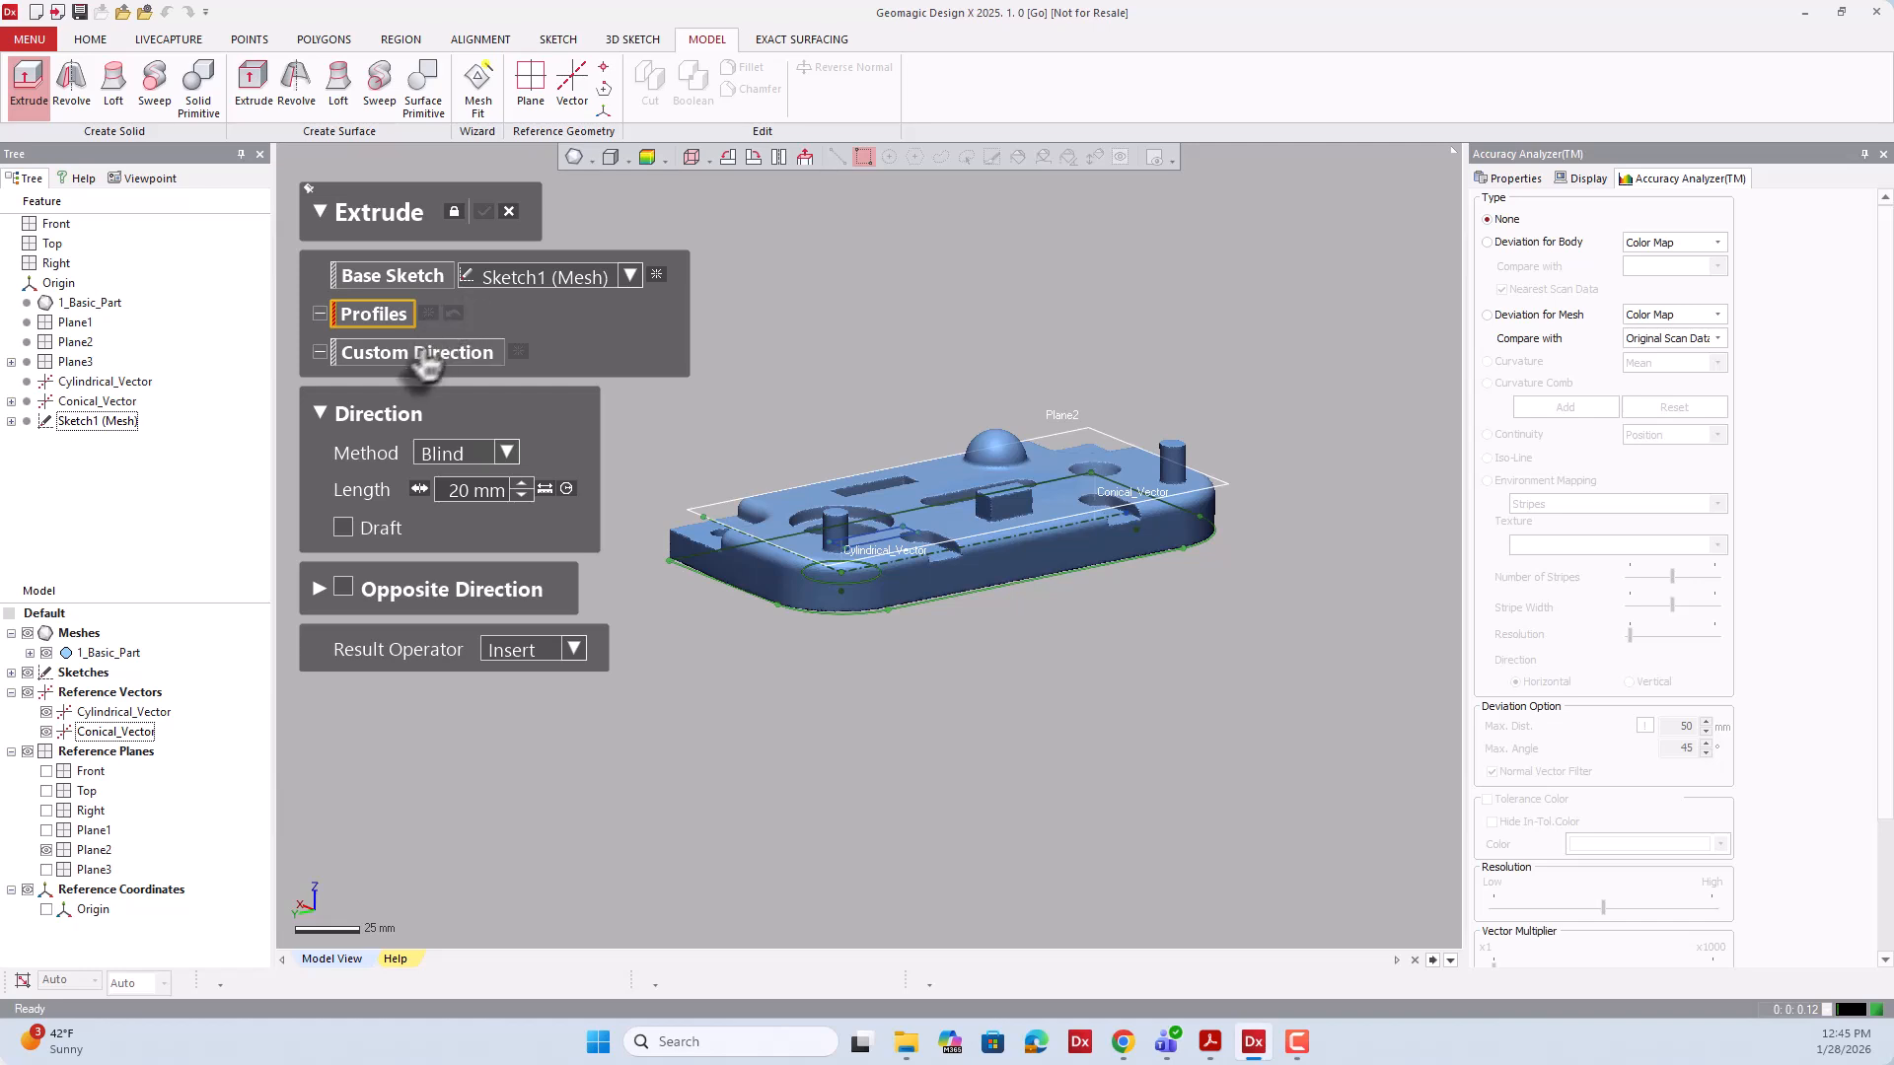
pyautogui.click(119, 422)
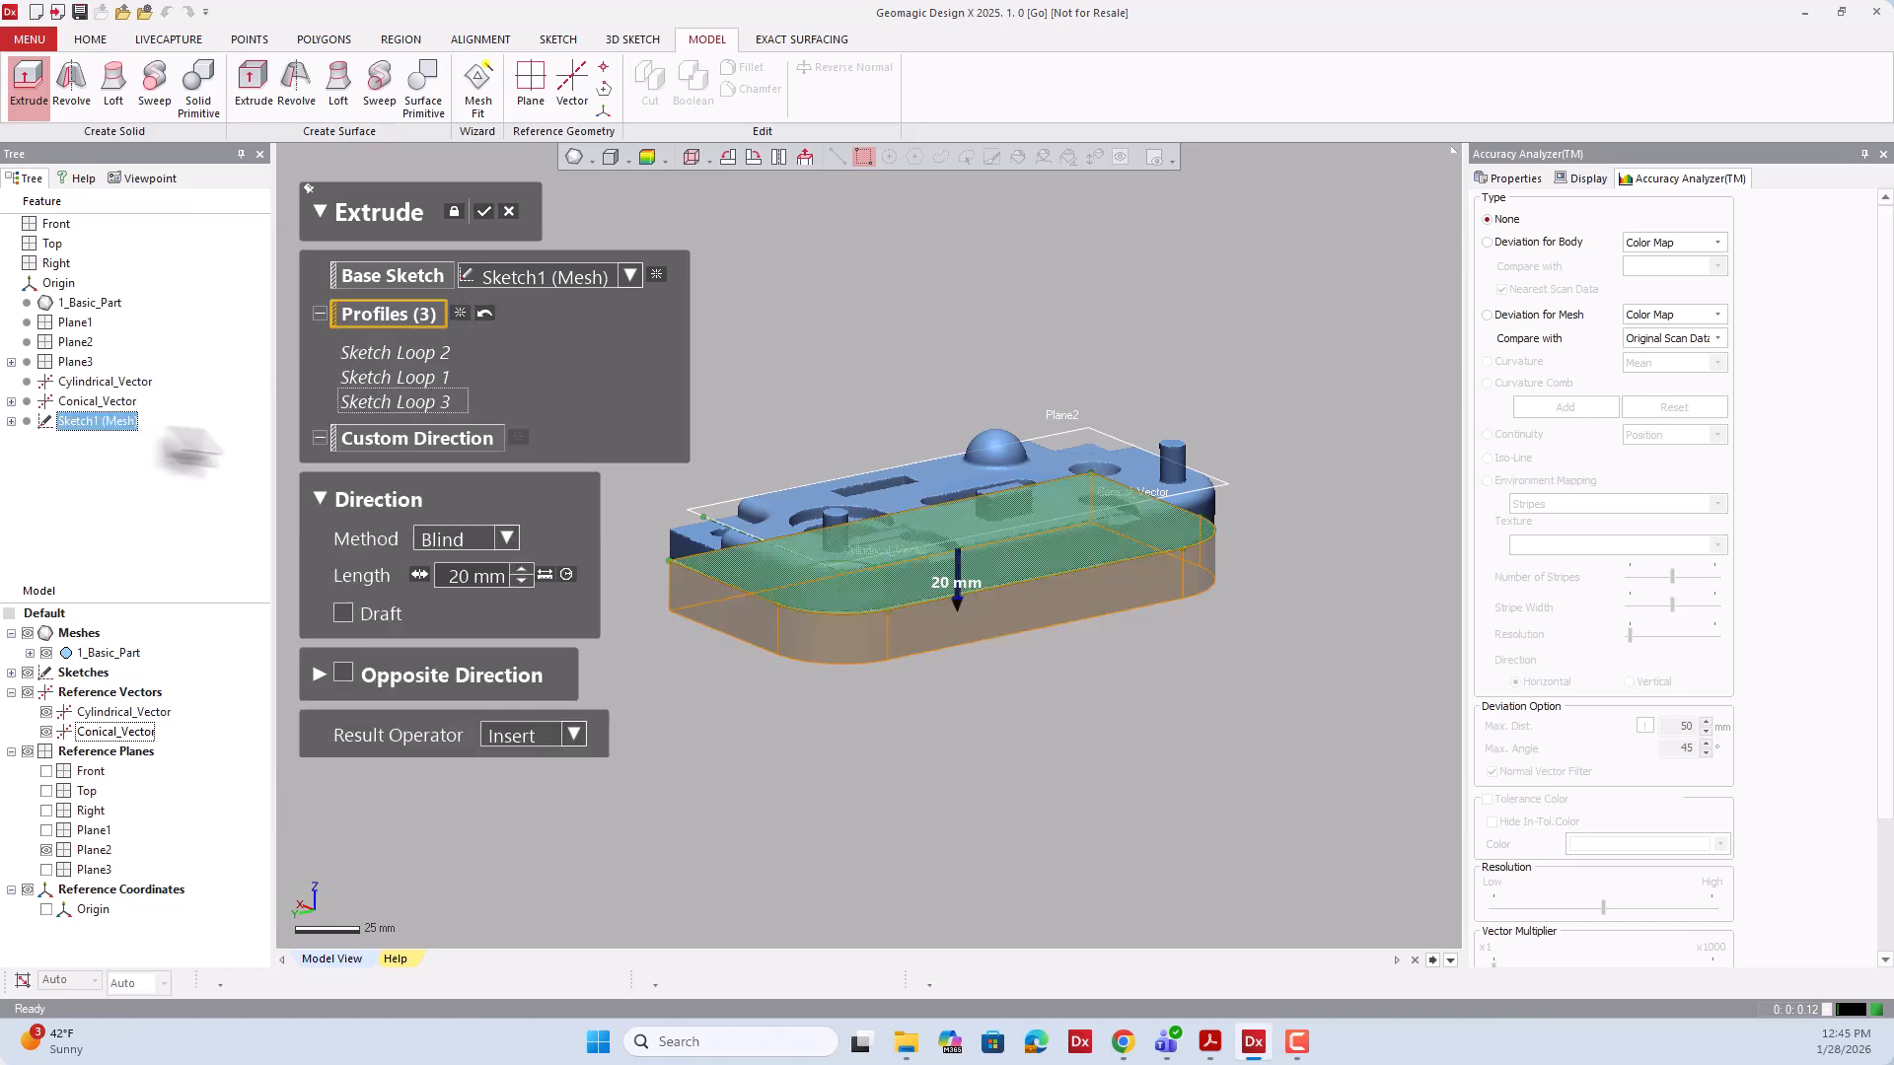
# Reverse the extrusion so it runs upward through the mesh, set its length to 50 mm, and create the solid.
pyautogui.moveTo(1006, 642)
pyautogui.mouseDown(button='right')
pyautogui.moveTo(963, 368)
pyautogui.moveTo(977, 643)
pyautogui.mouseUp(button='right')
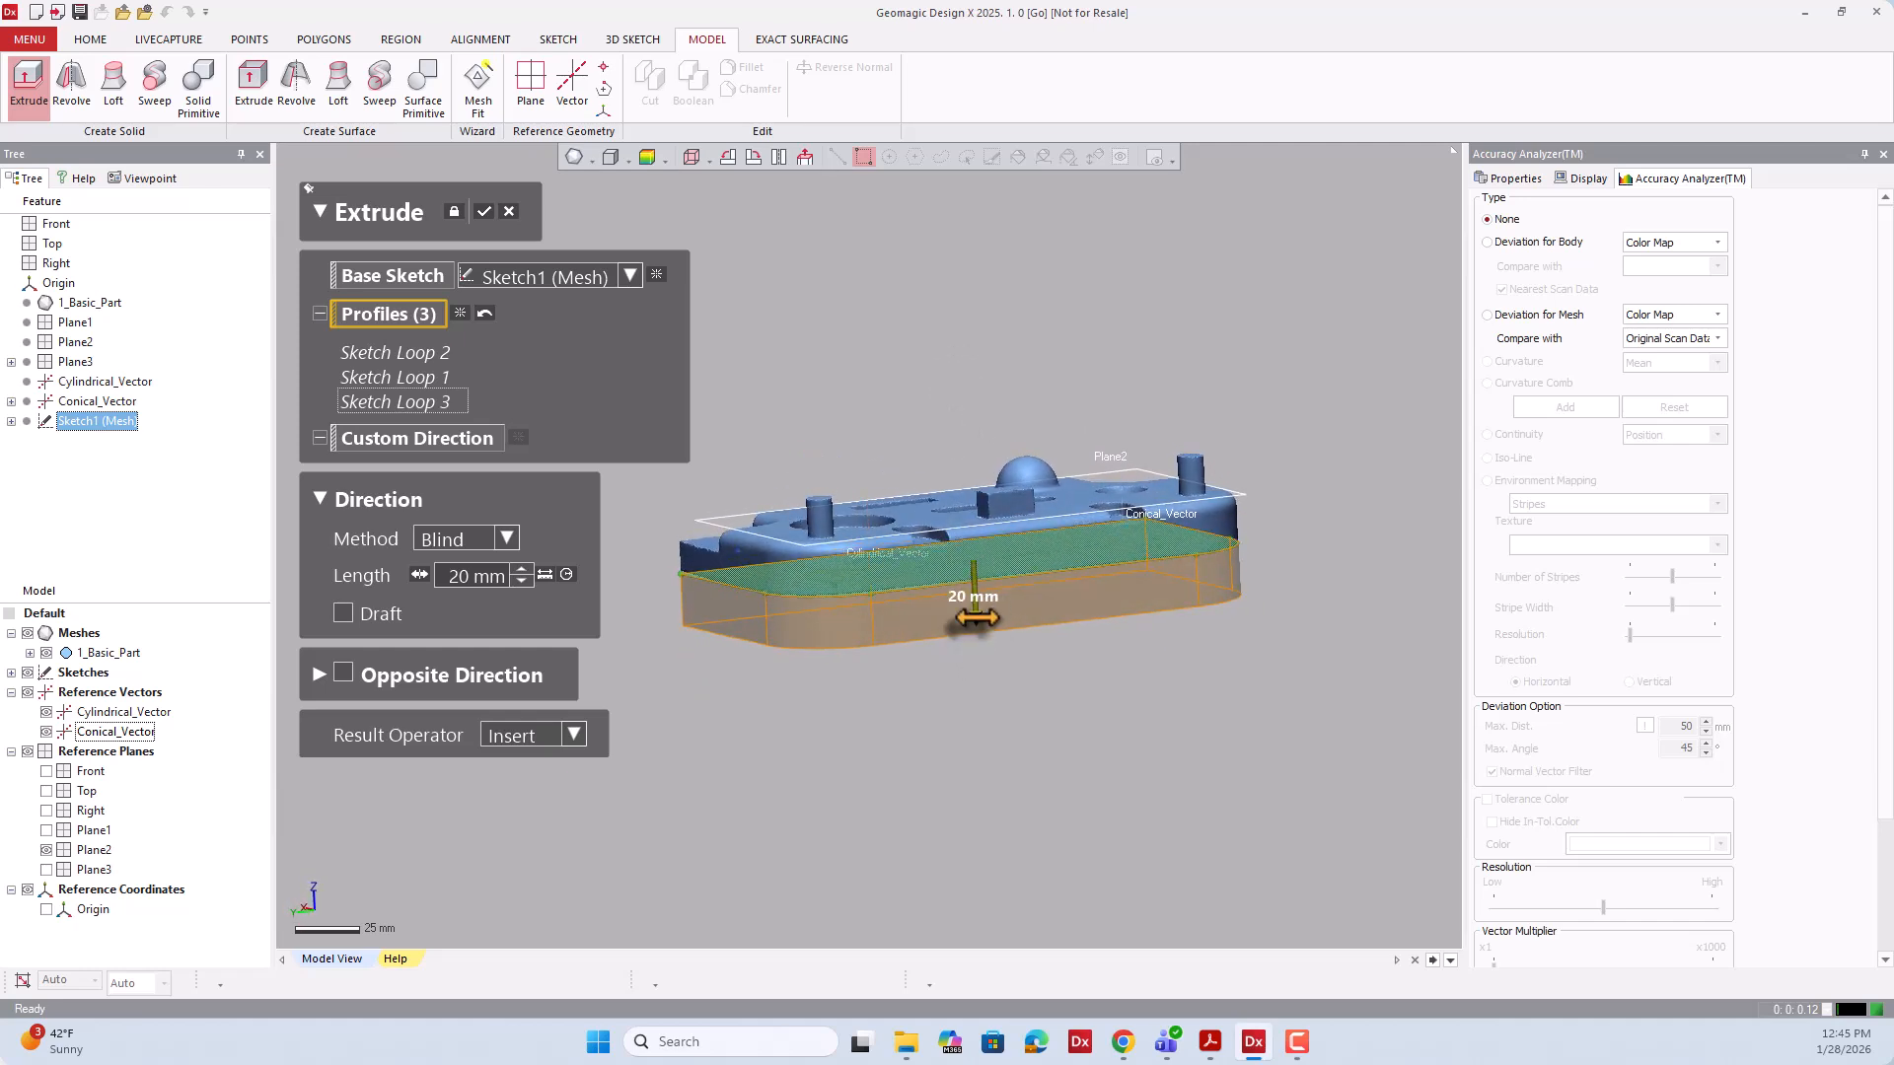
pyautogui.moveTo(977, 618); pyautogui.dragTo(890, 285)
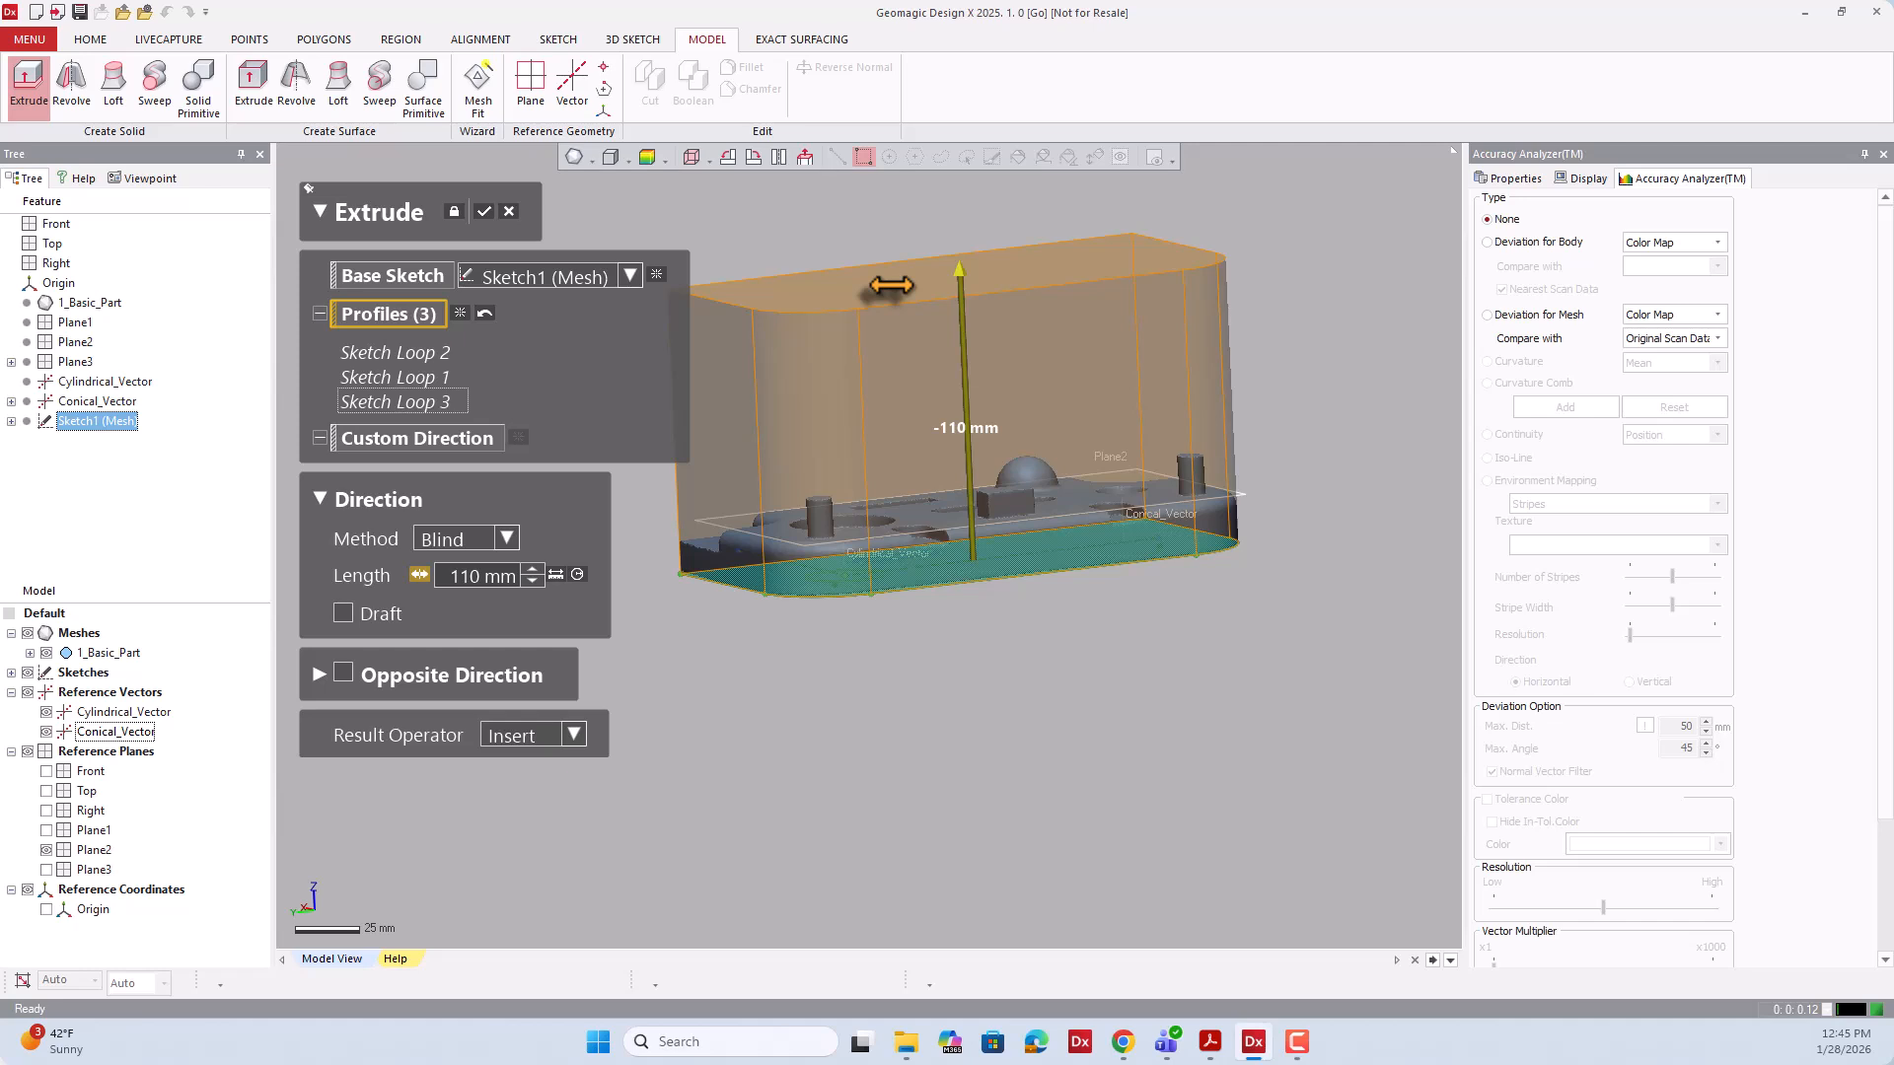
pyautogui.doubleClick(489, 584)
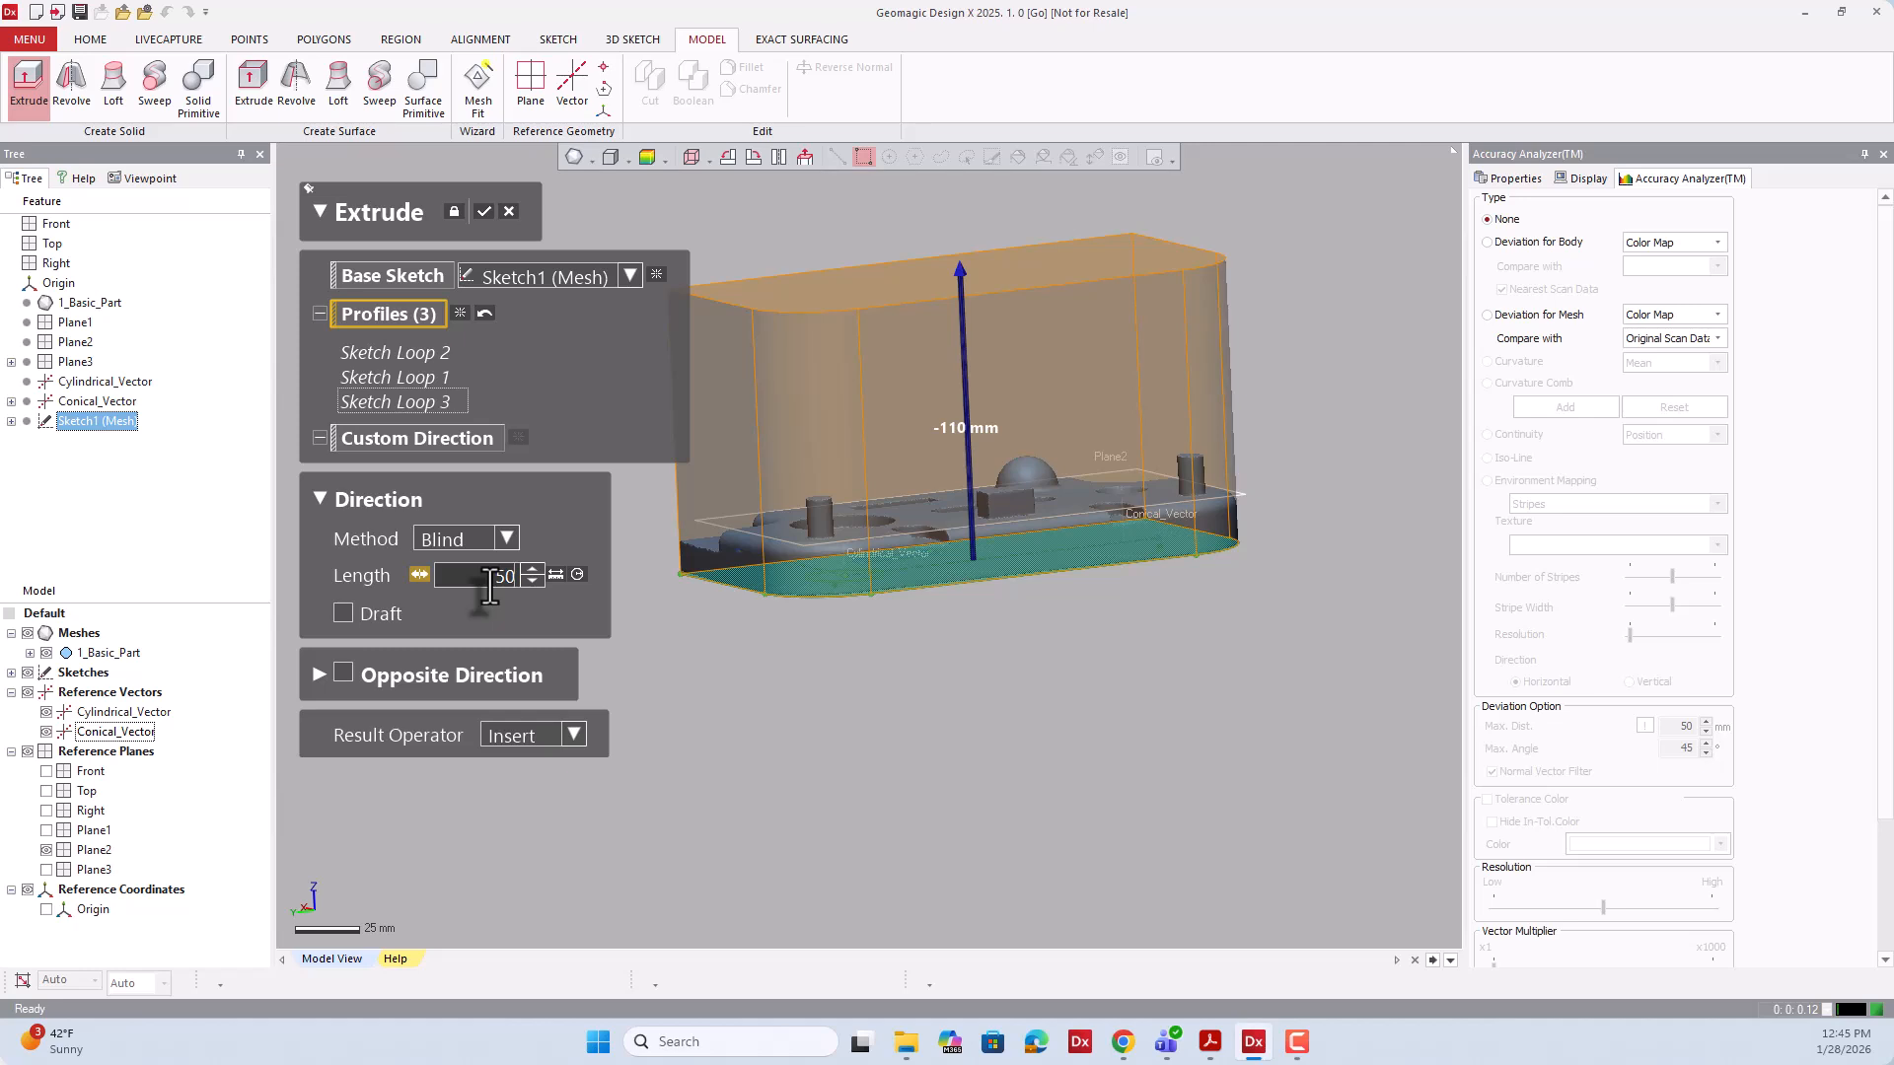
pyautogui.write('50')
pyautogui.press('Return')
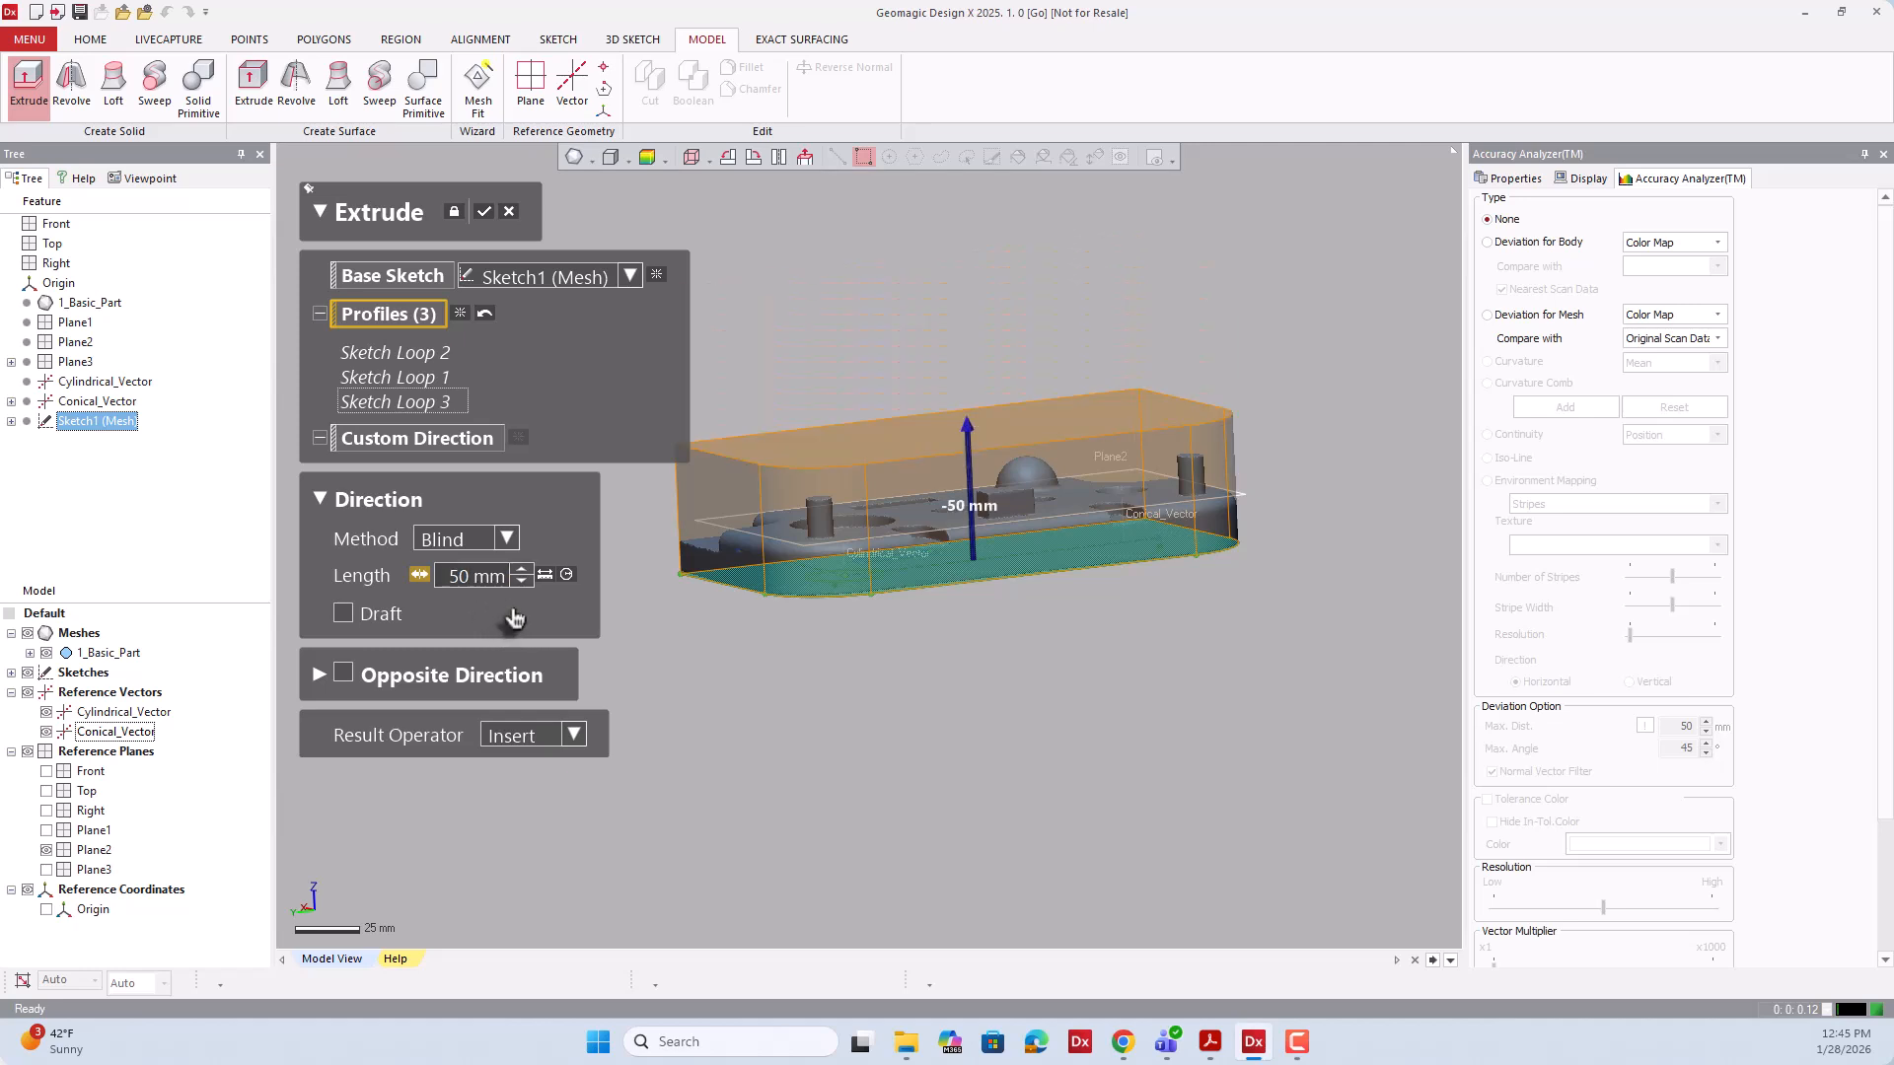
pyautogui.moveTo(977, 641)
pyautogui.mouseDown(button='right')
pyautogui.moveTo(972, 583)
pyautogui.moveTo(981, 633)
pyautogui.mouseUp(button='right')
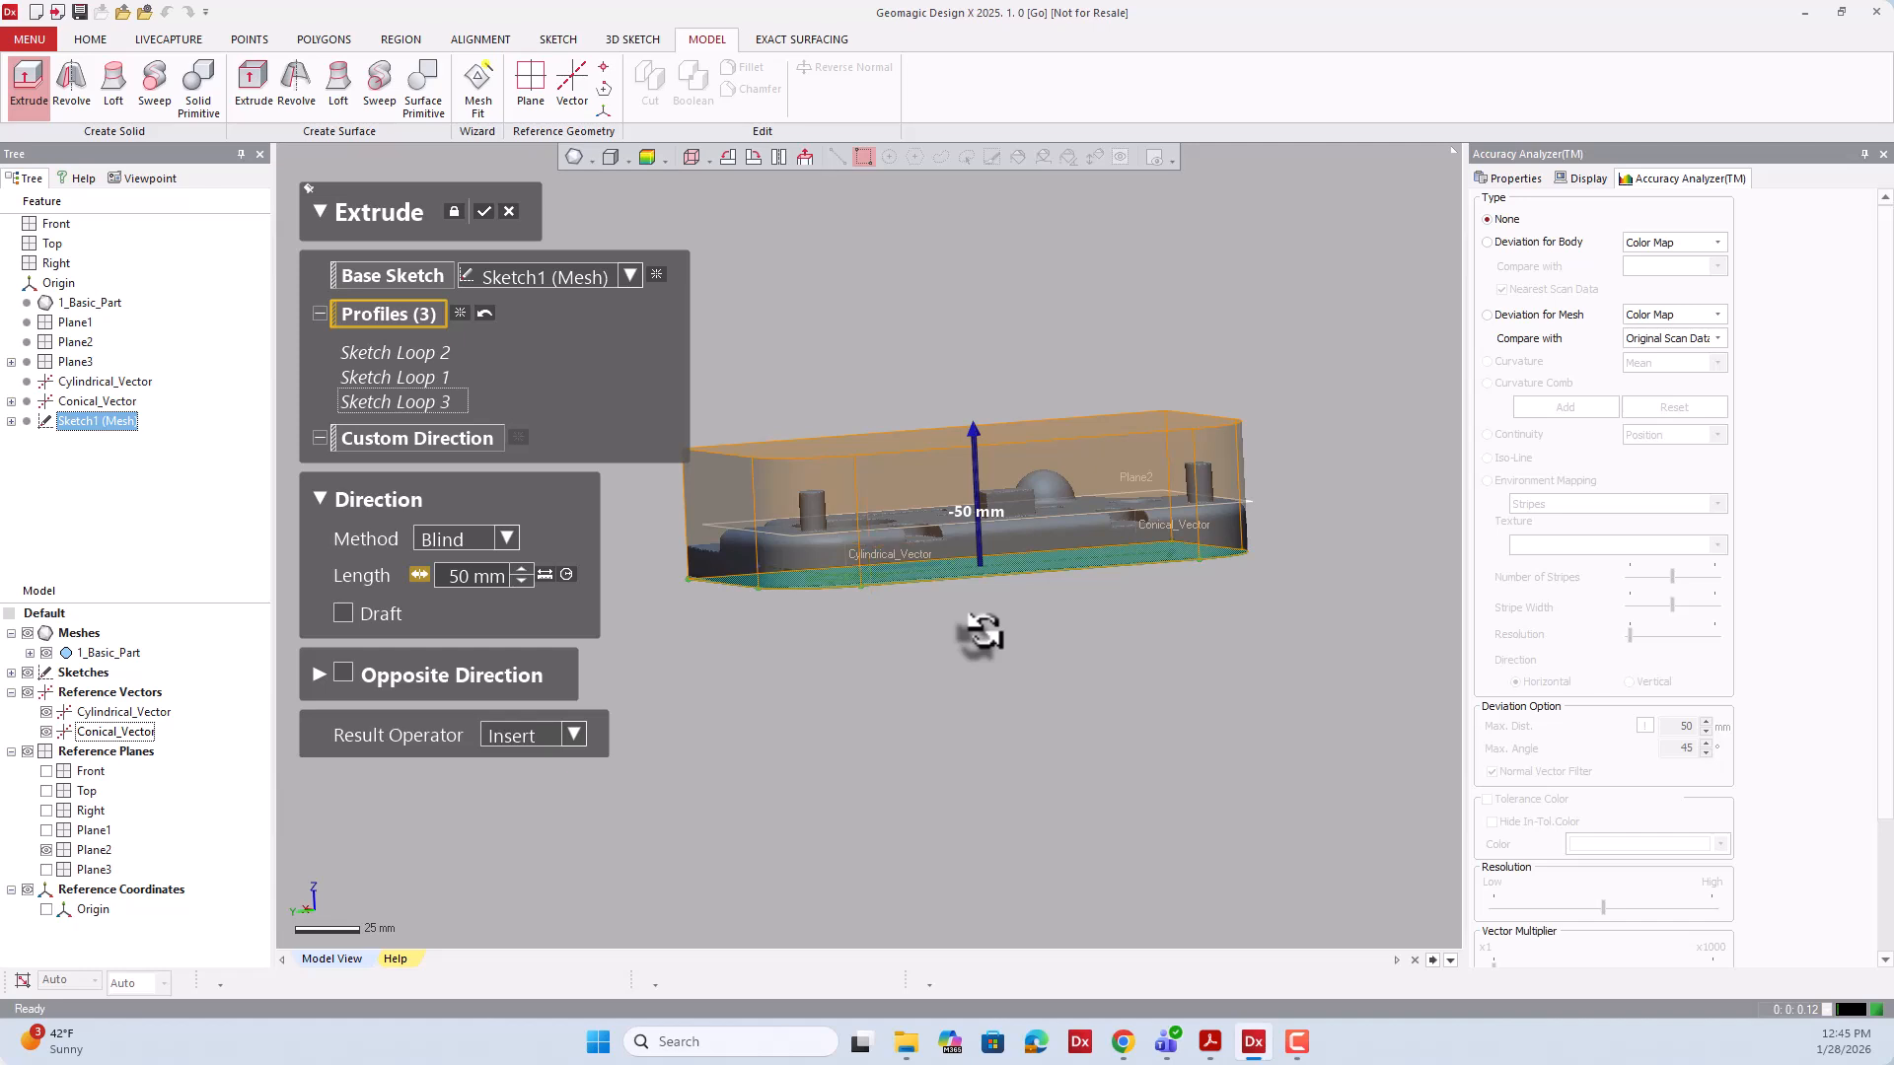
pyautogui.click(486, 227)
pyautogui.moveTo(487, 233); pyautogui.dragTo(750, 434, button='right')
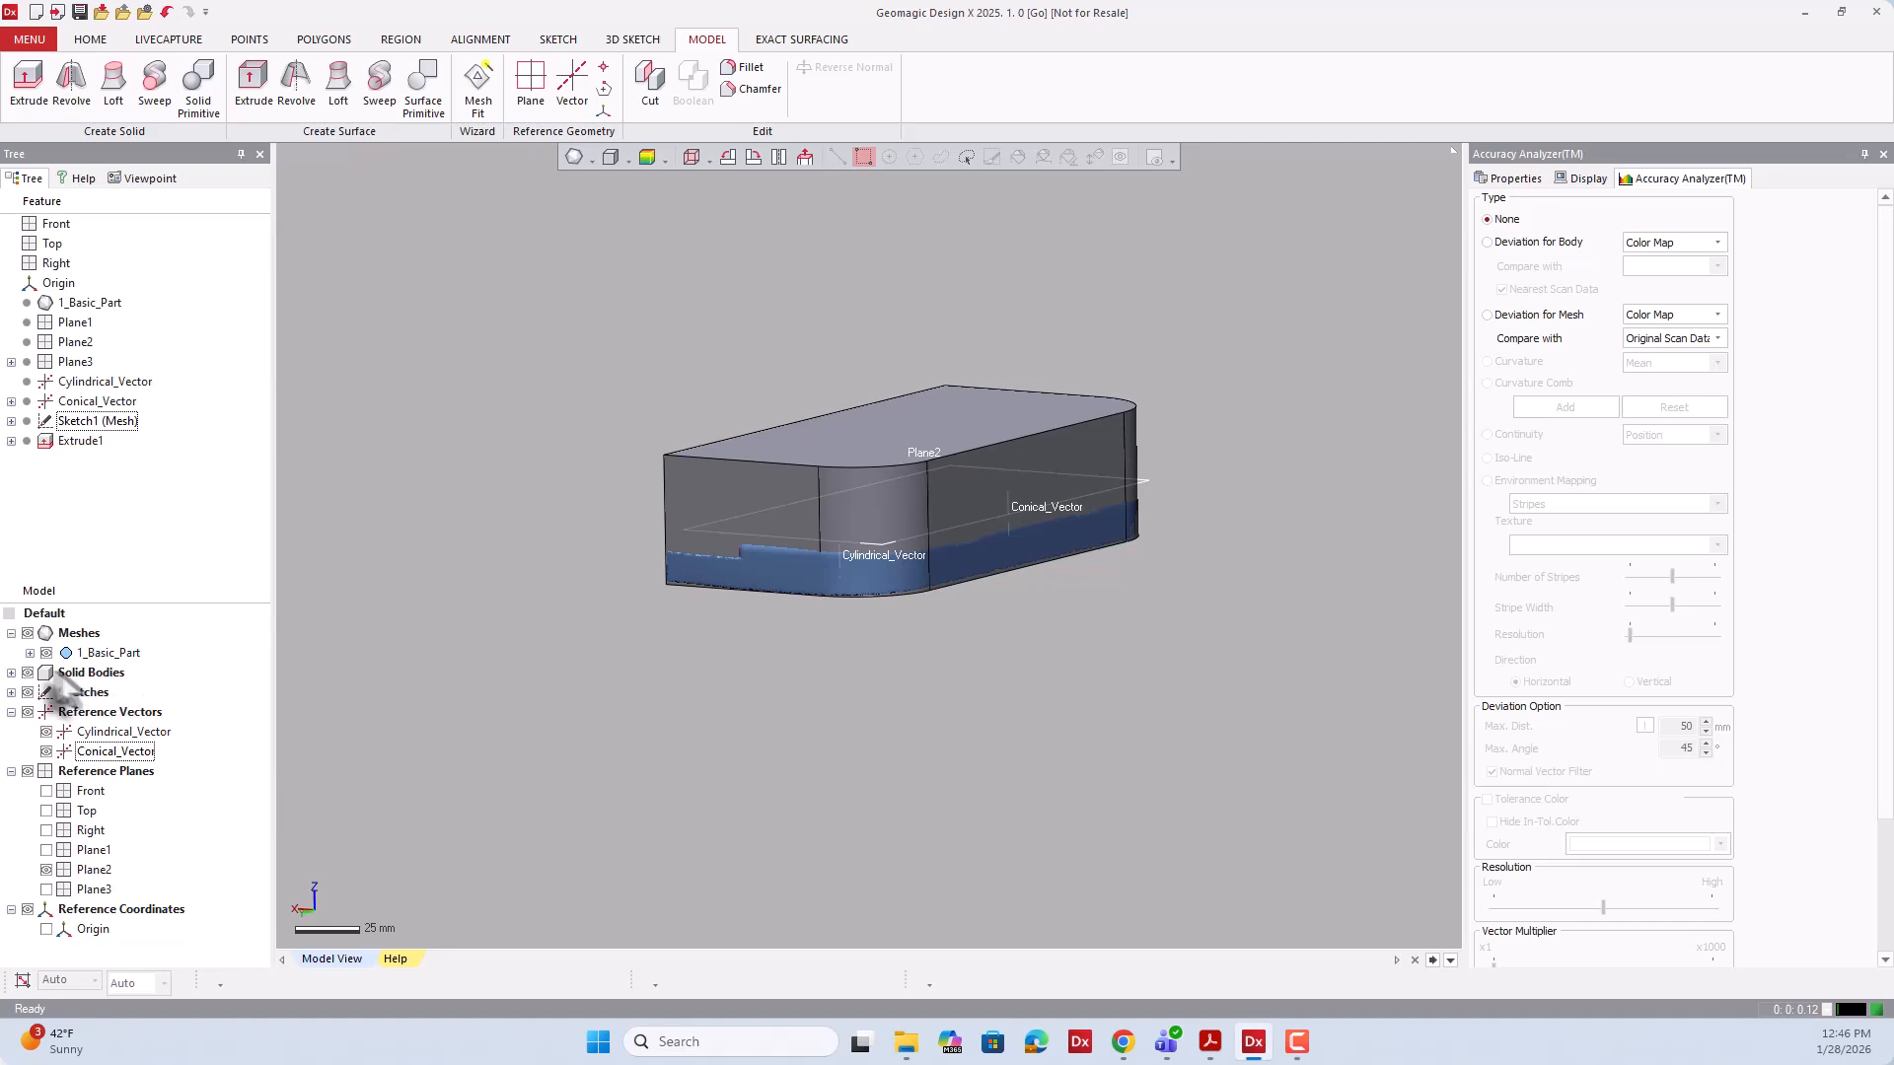
# Toggle the visibility of the extruded solid body to compare it with the scan mesh.
pyautogui.click(11, 673)
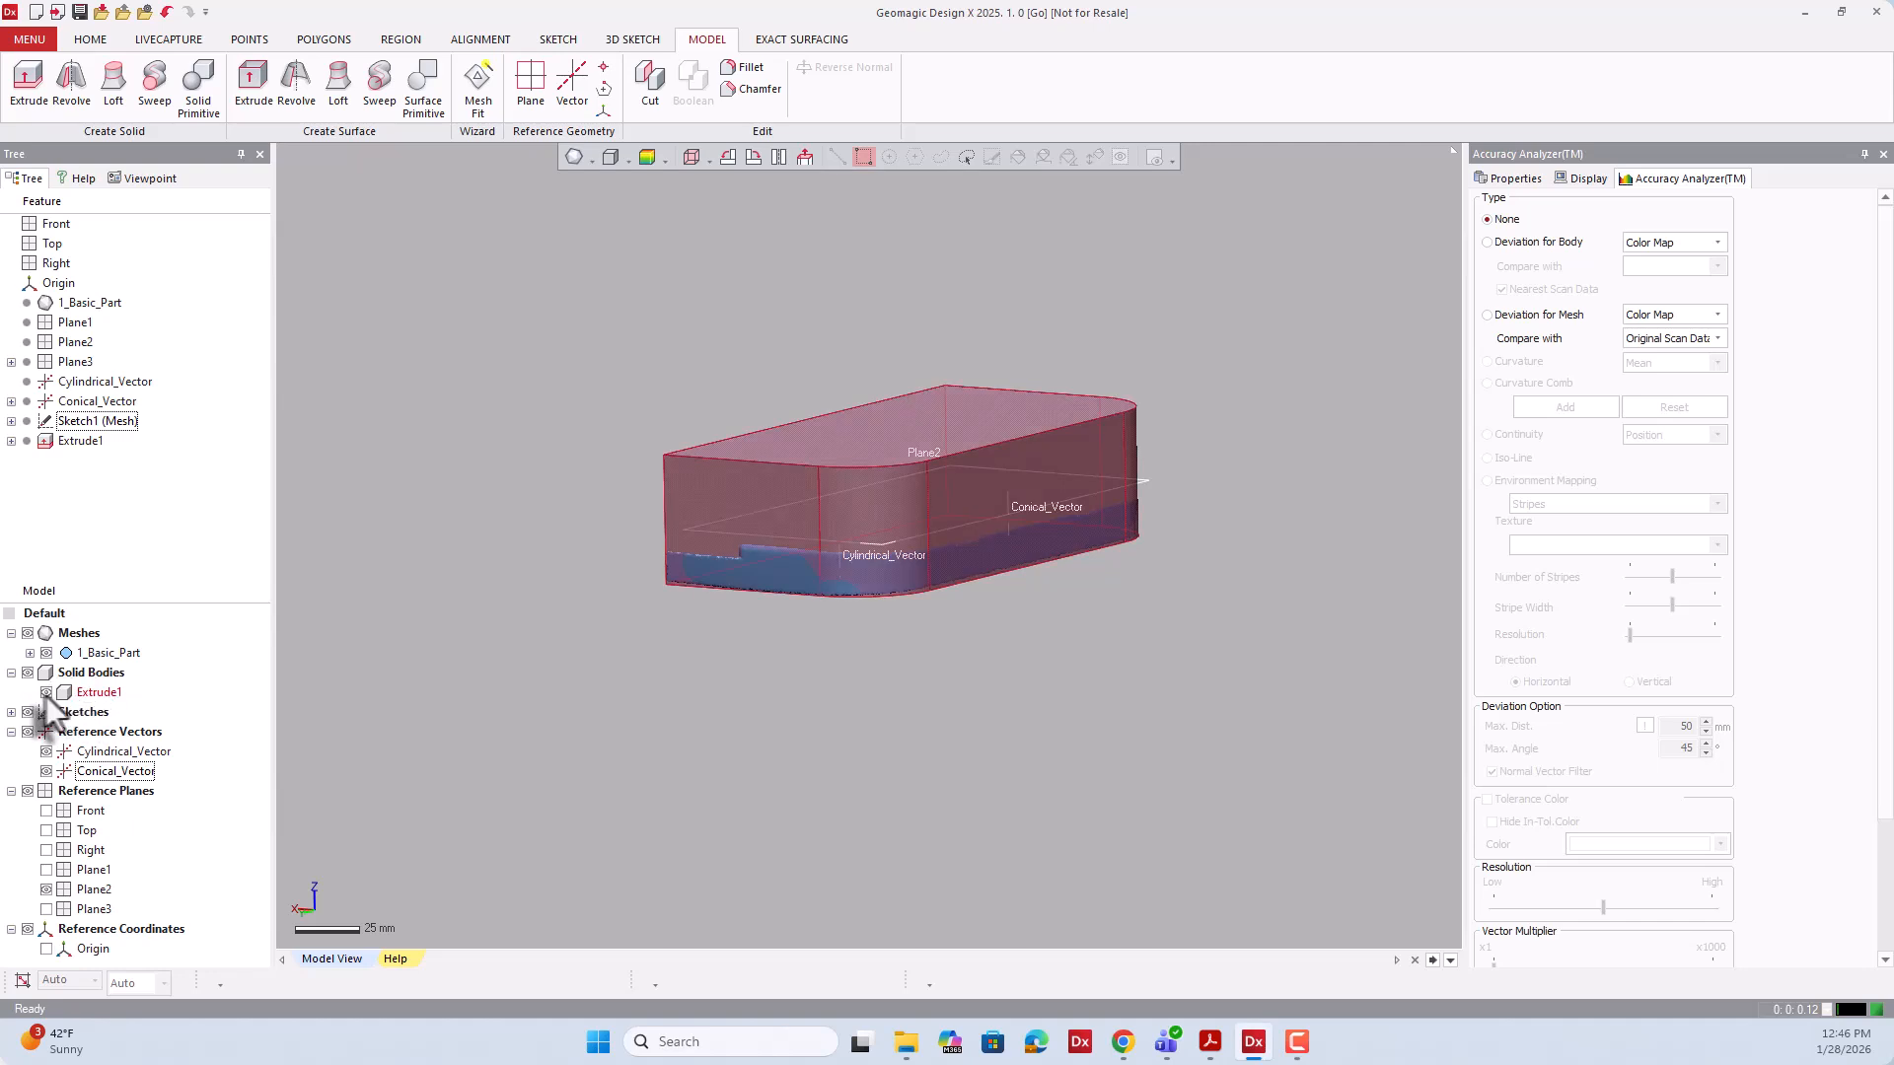
pyautogui.click(46, 692)
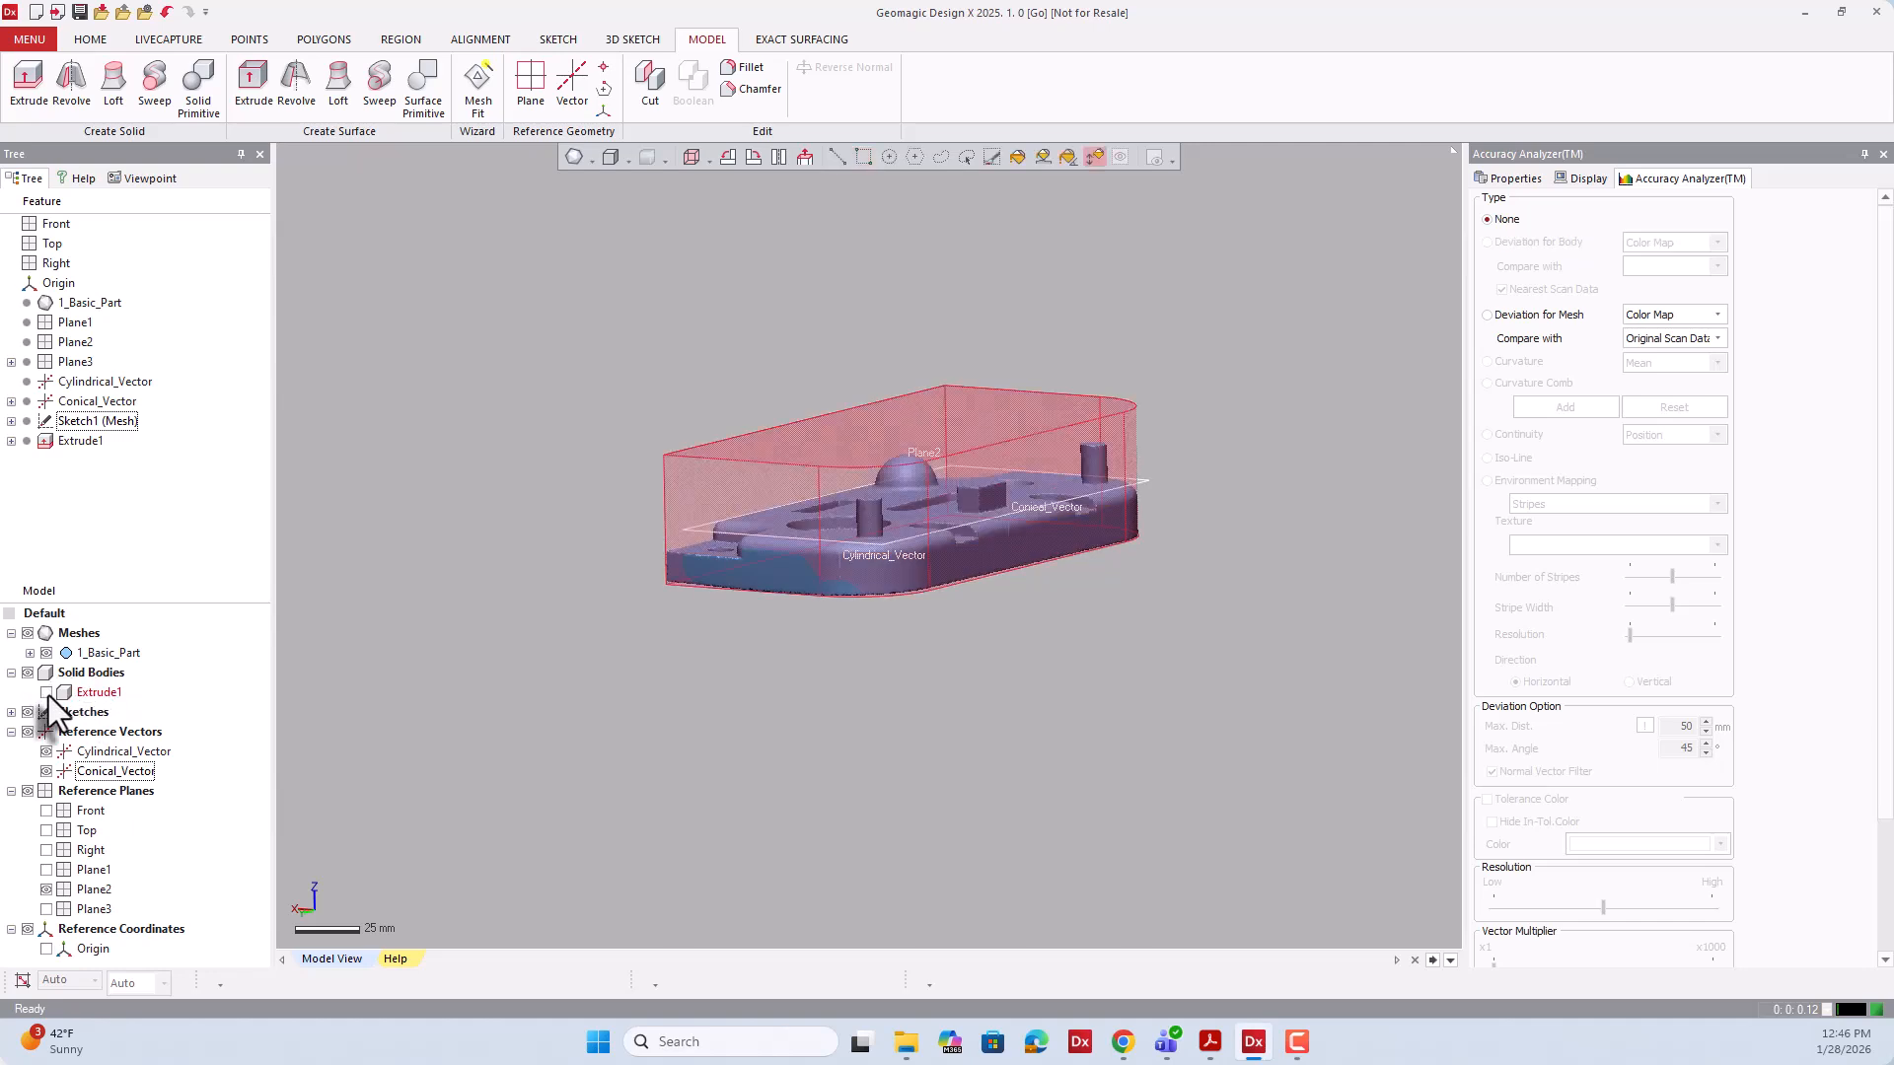
pyautogui.click(46, 692)
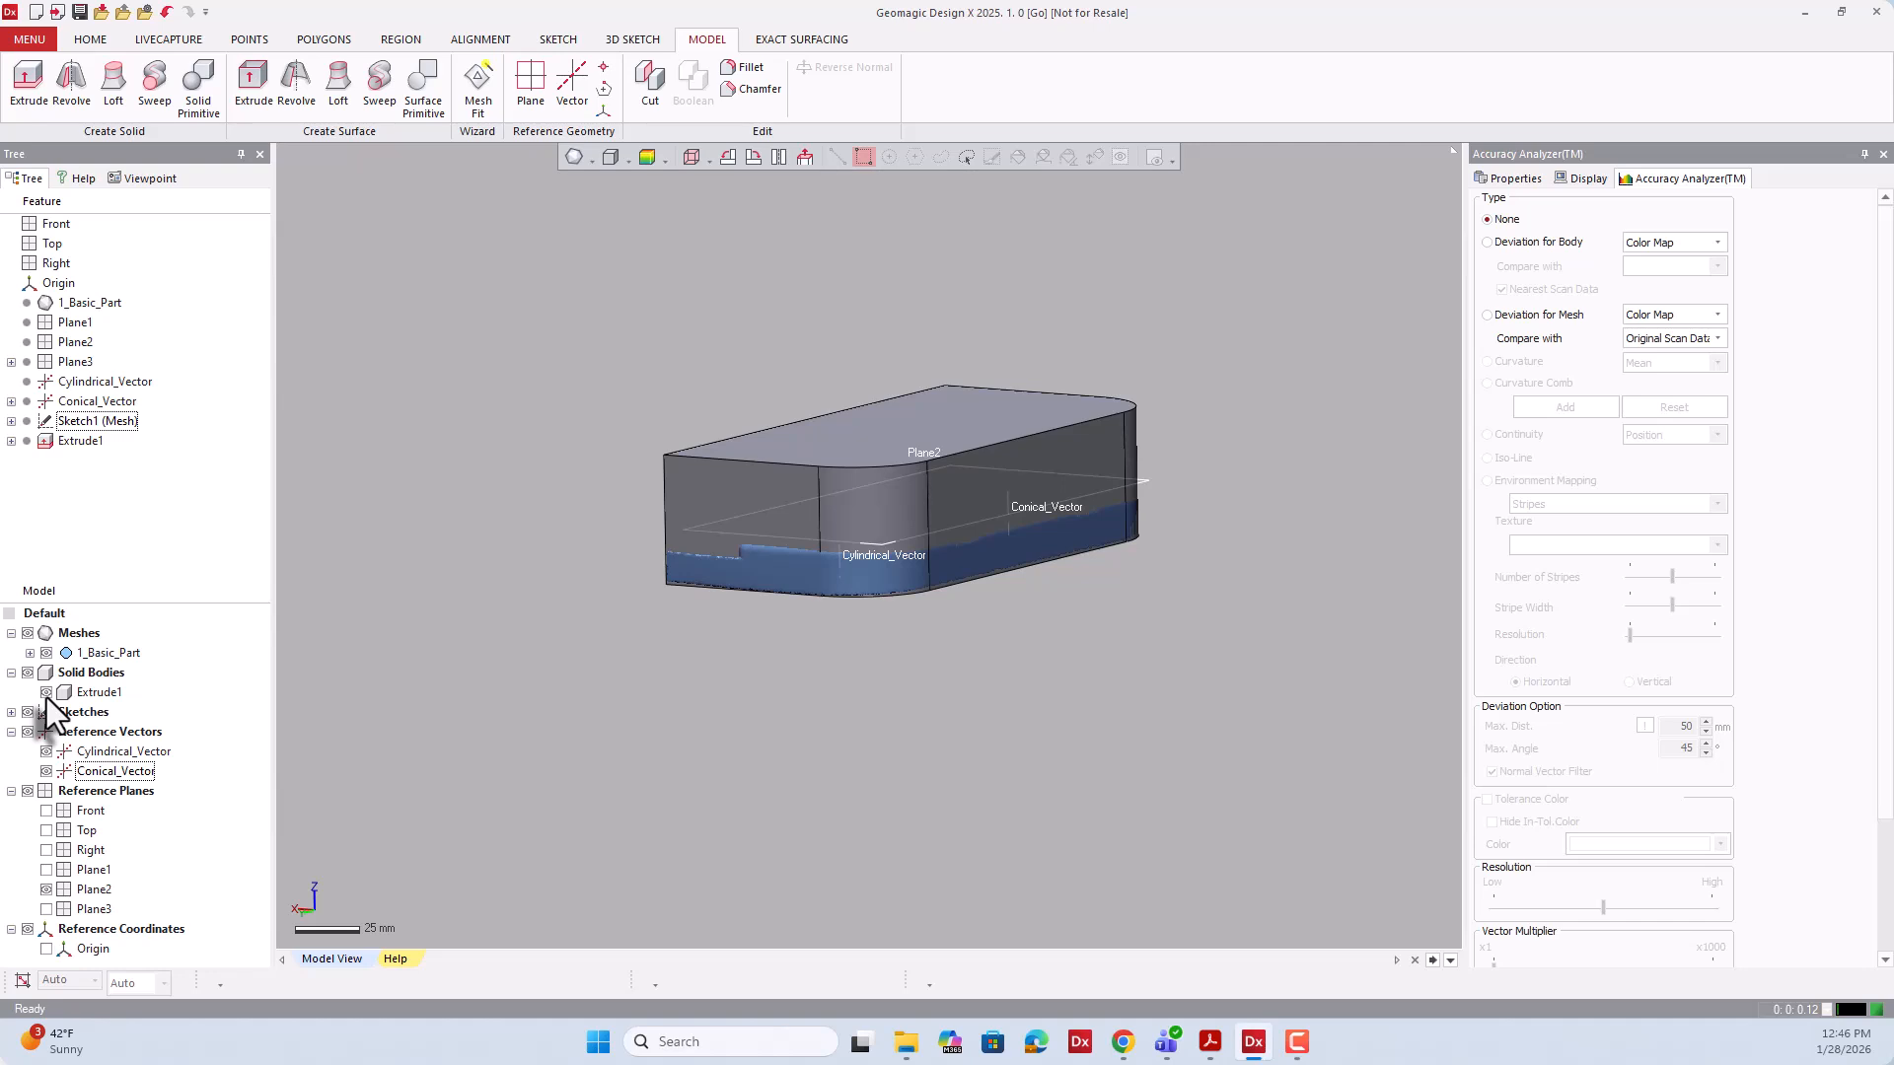
pyautogui.click(46, 693)
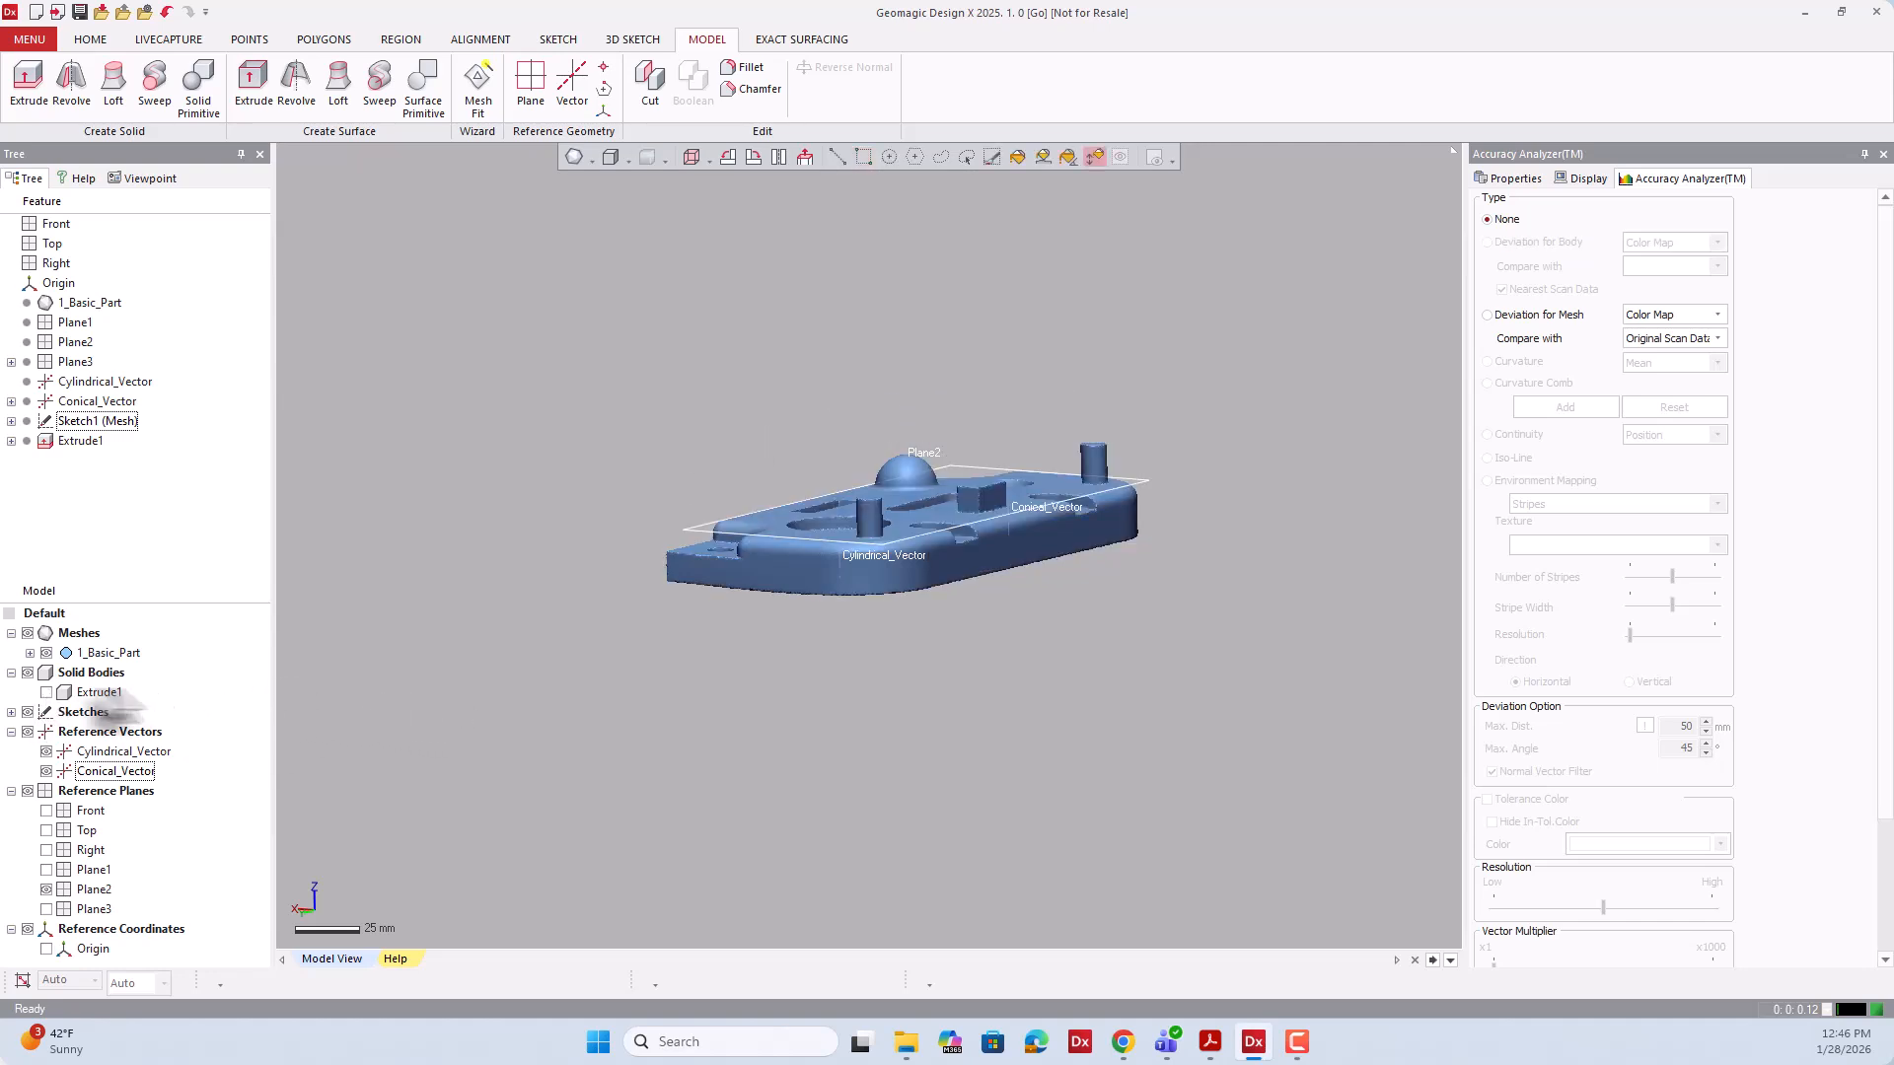
pyautogui.click(46, 692)
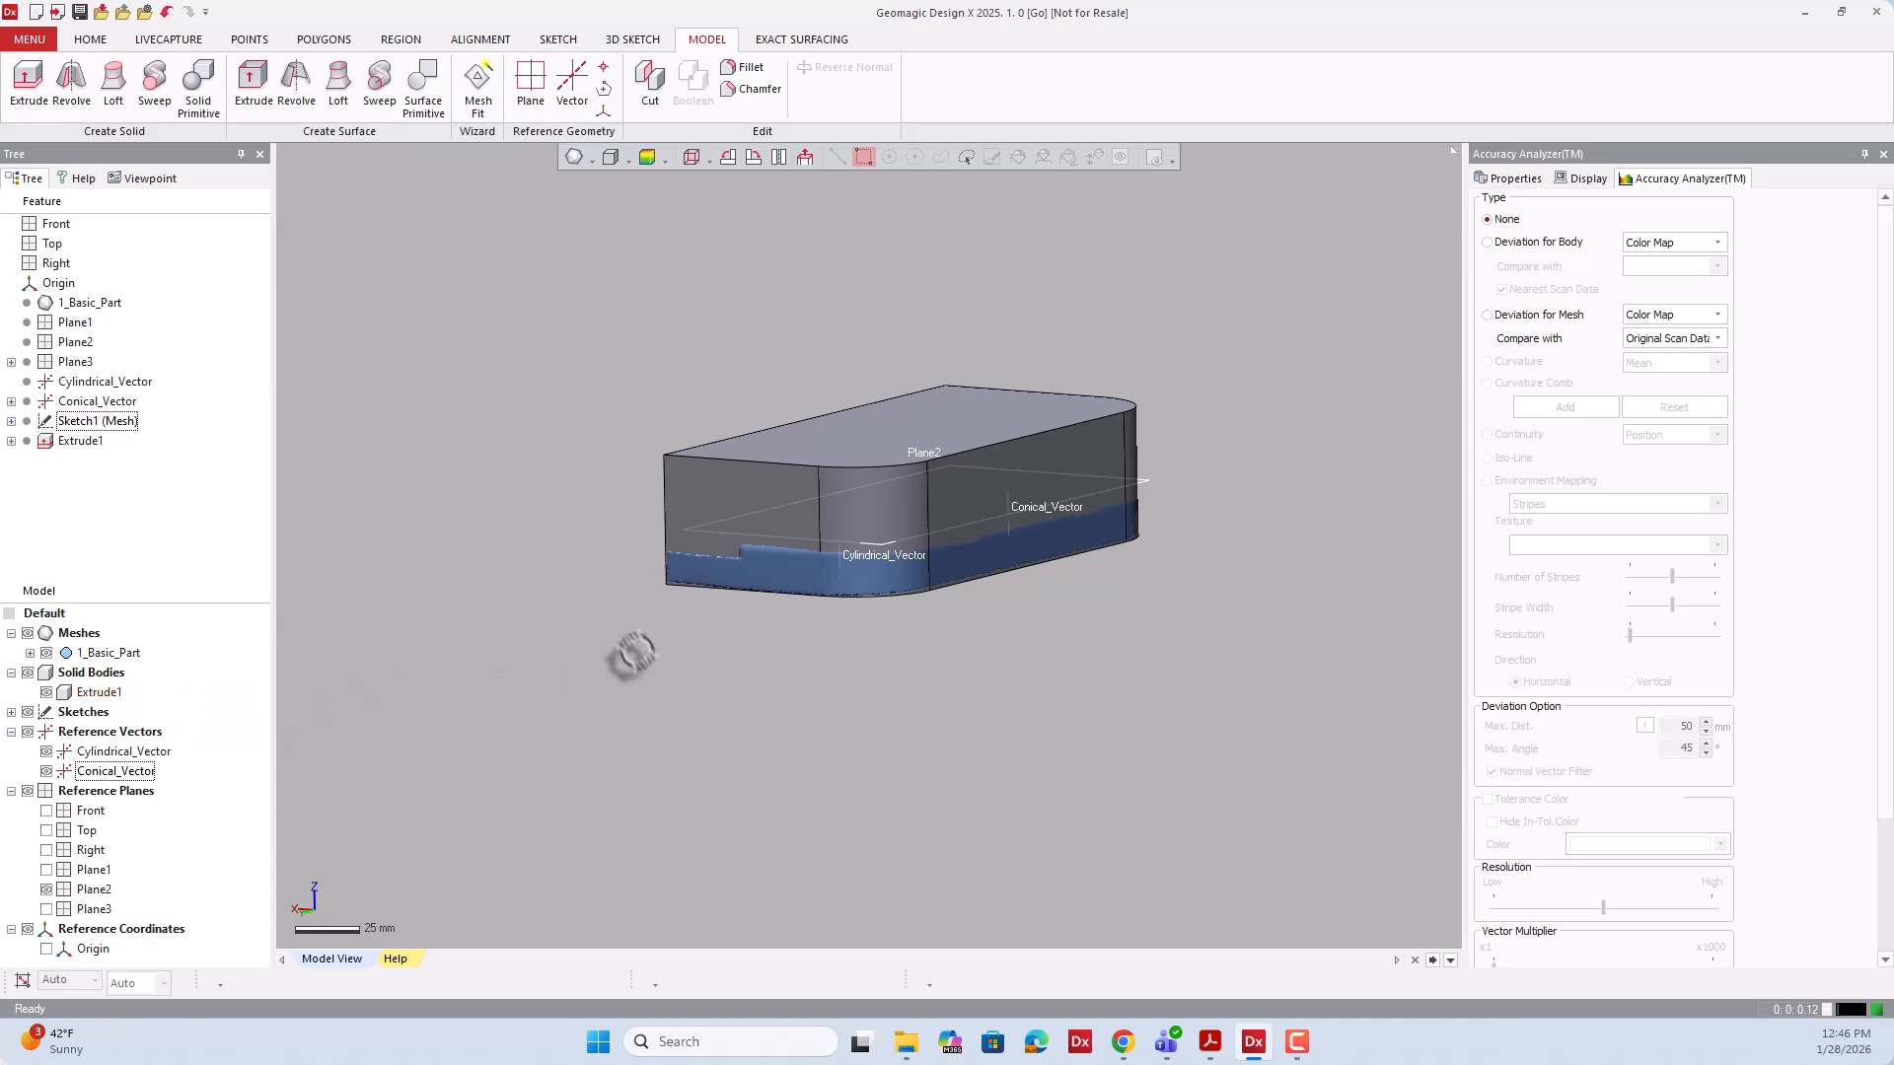
# Show the Deviation for Body color map on the extruded block and hide the scan mesh.
pyautogui.moveTo(612, 621); pyautogui.dragTo(401, 513, button='right')
pyautogui.scroll(-2, 363, 517)
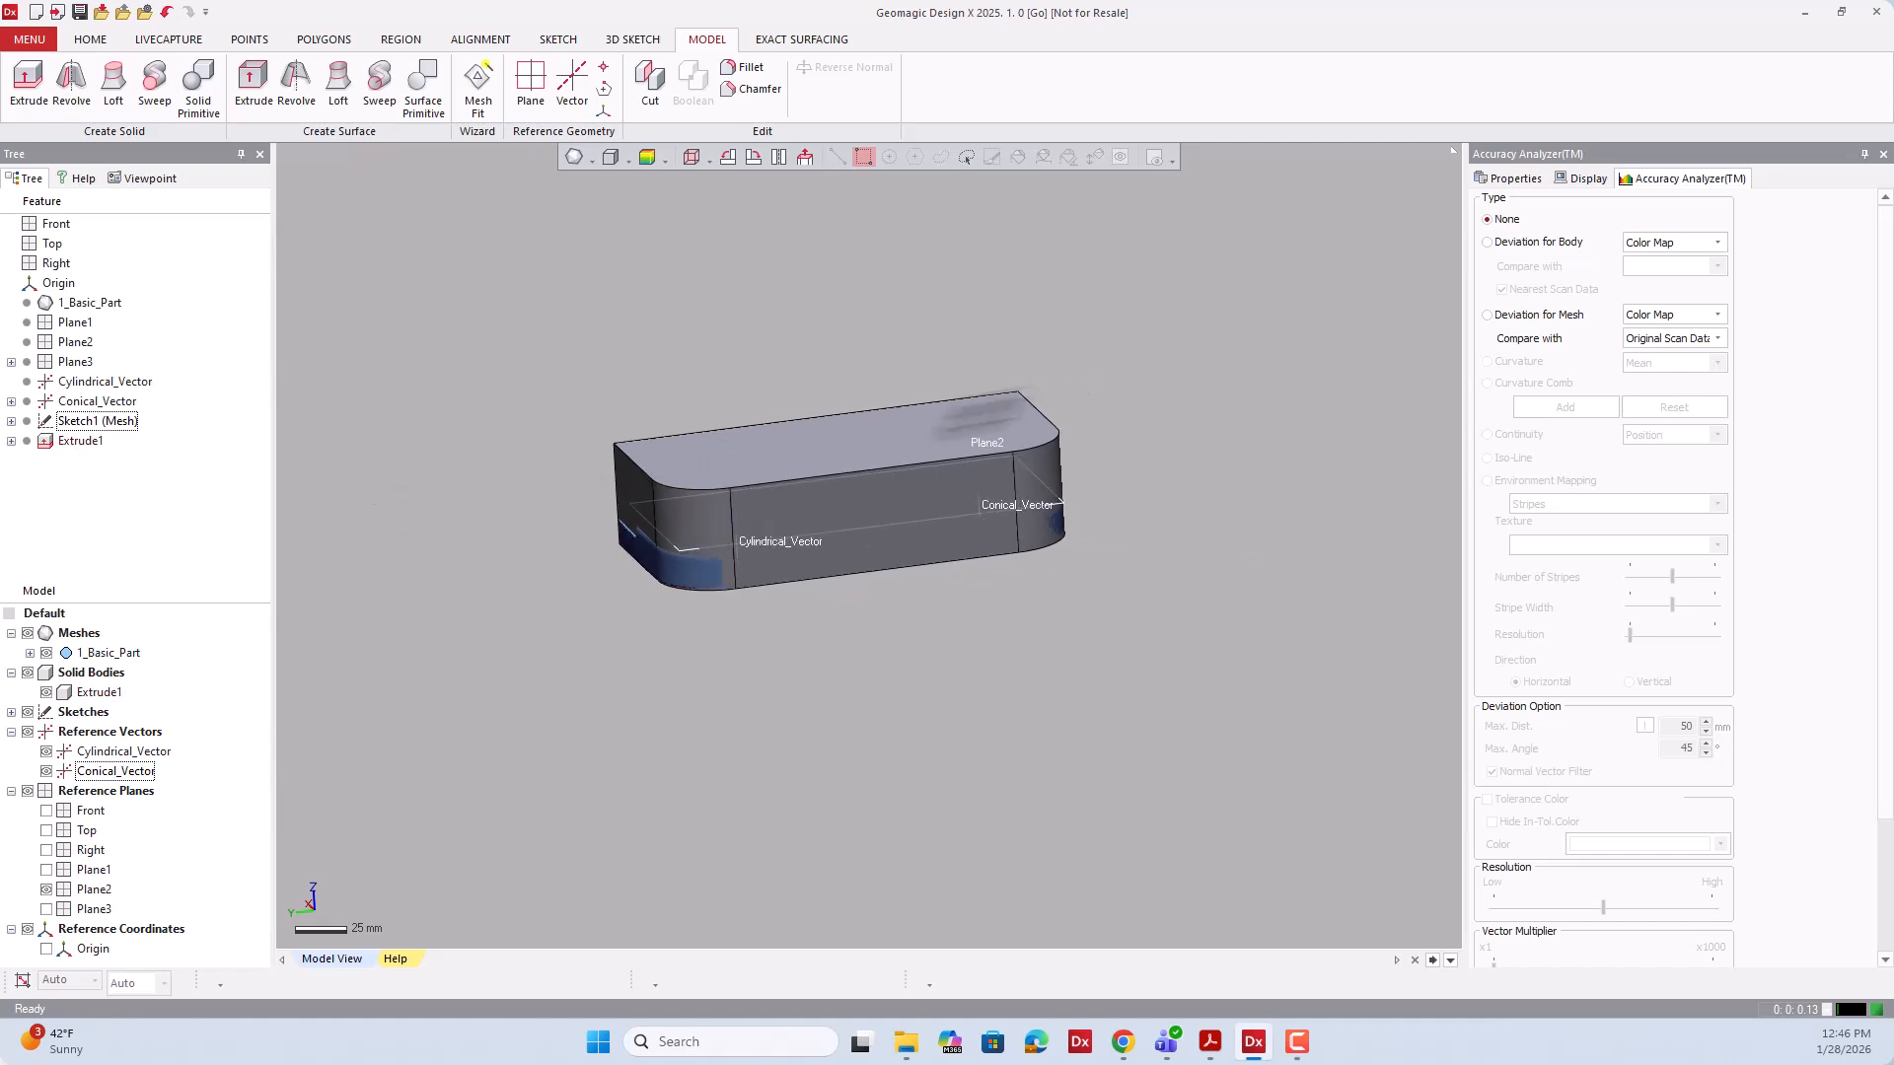
pyautogui.scroll(3, 1028, 410)
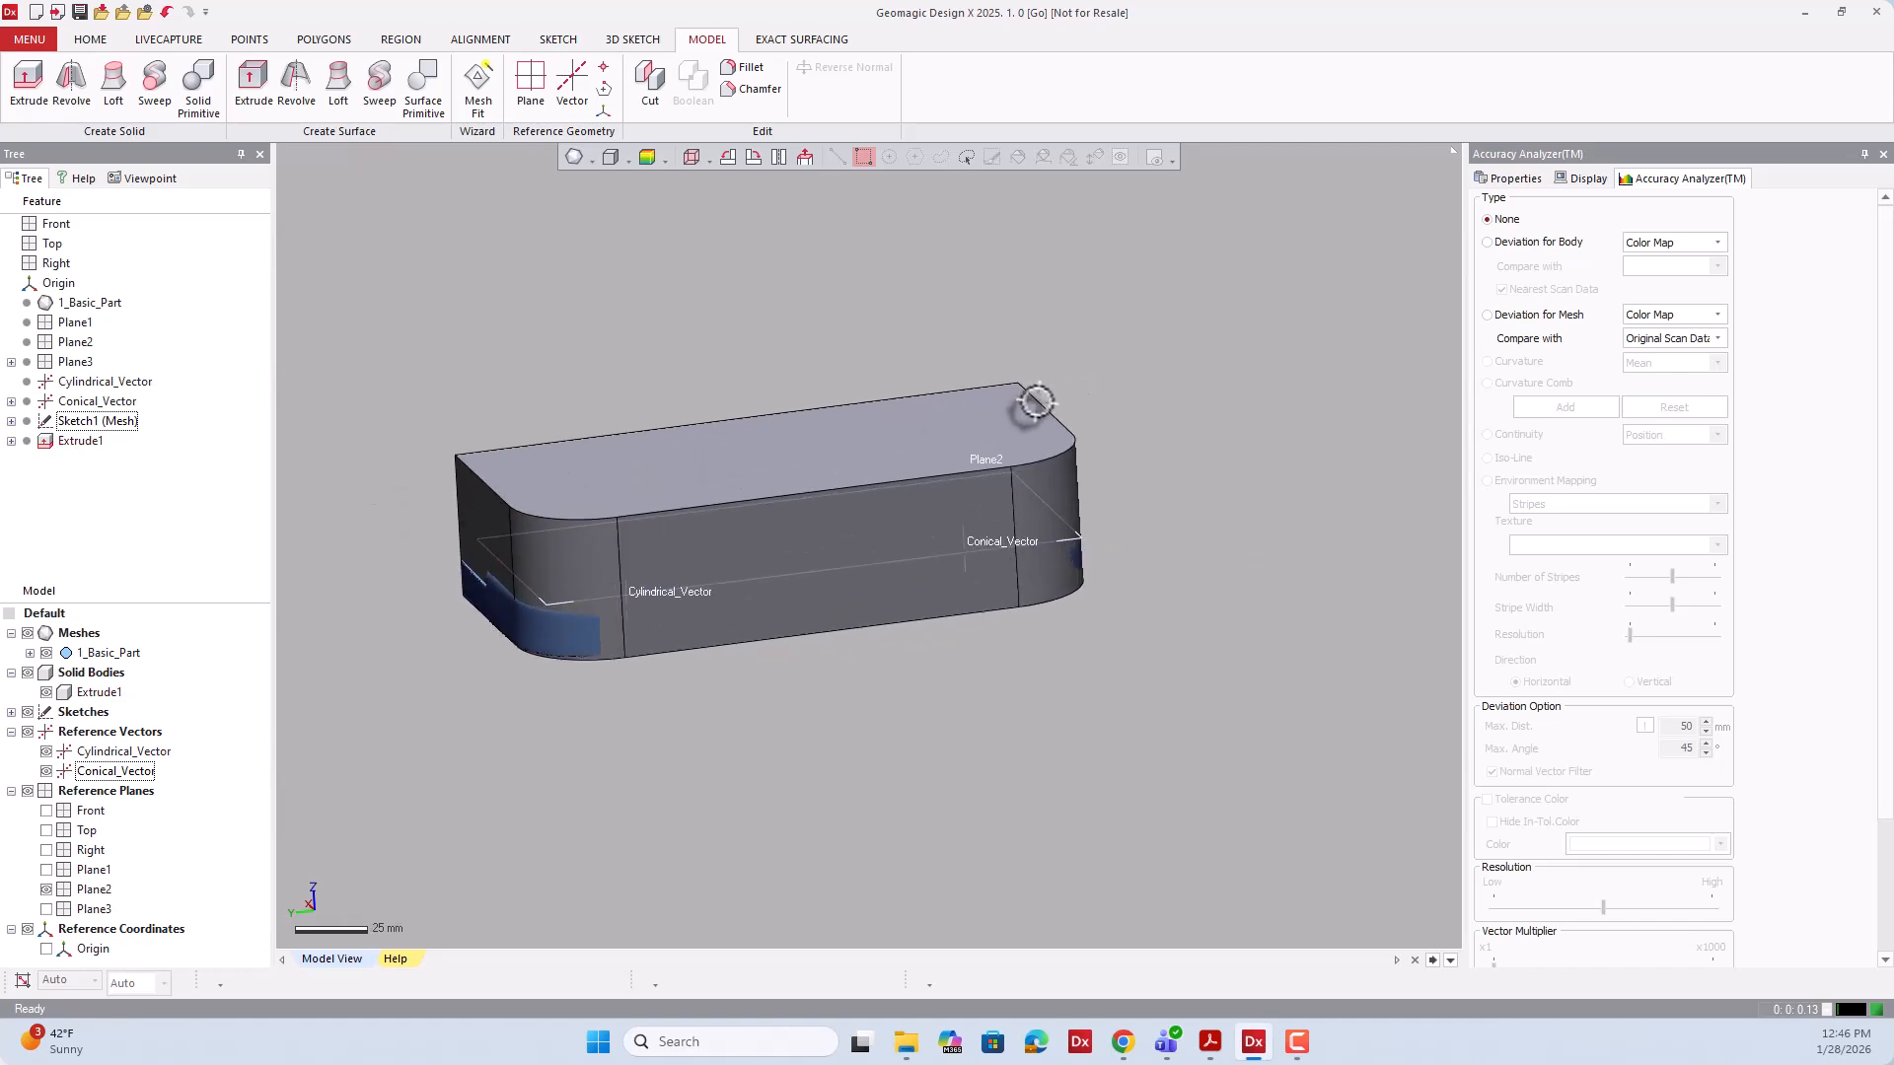
pyautogui.click(647, 160)
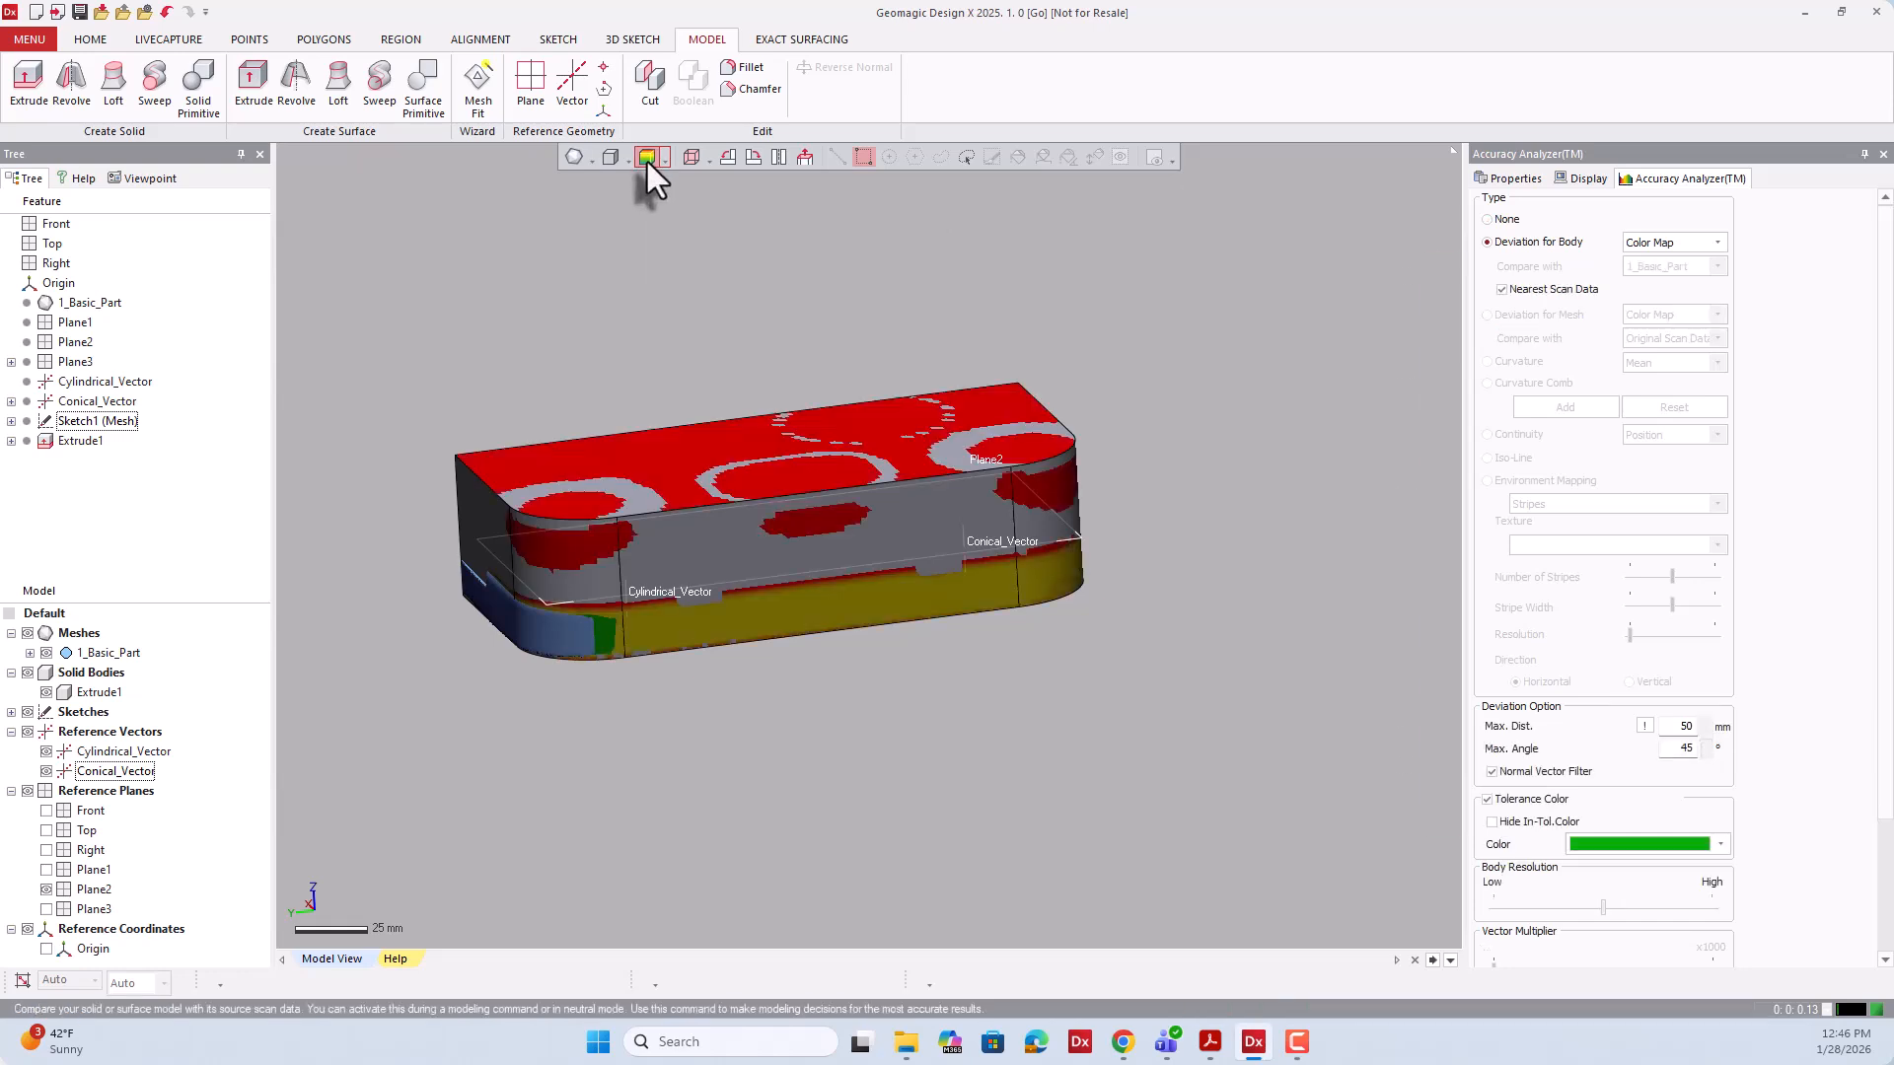
pyautogui.moveTo(751, 553); pyautogui.dragTo(768, 338, button='right')
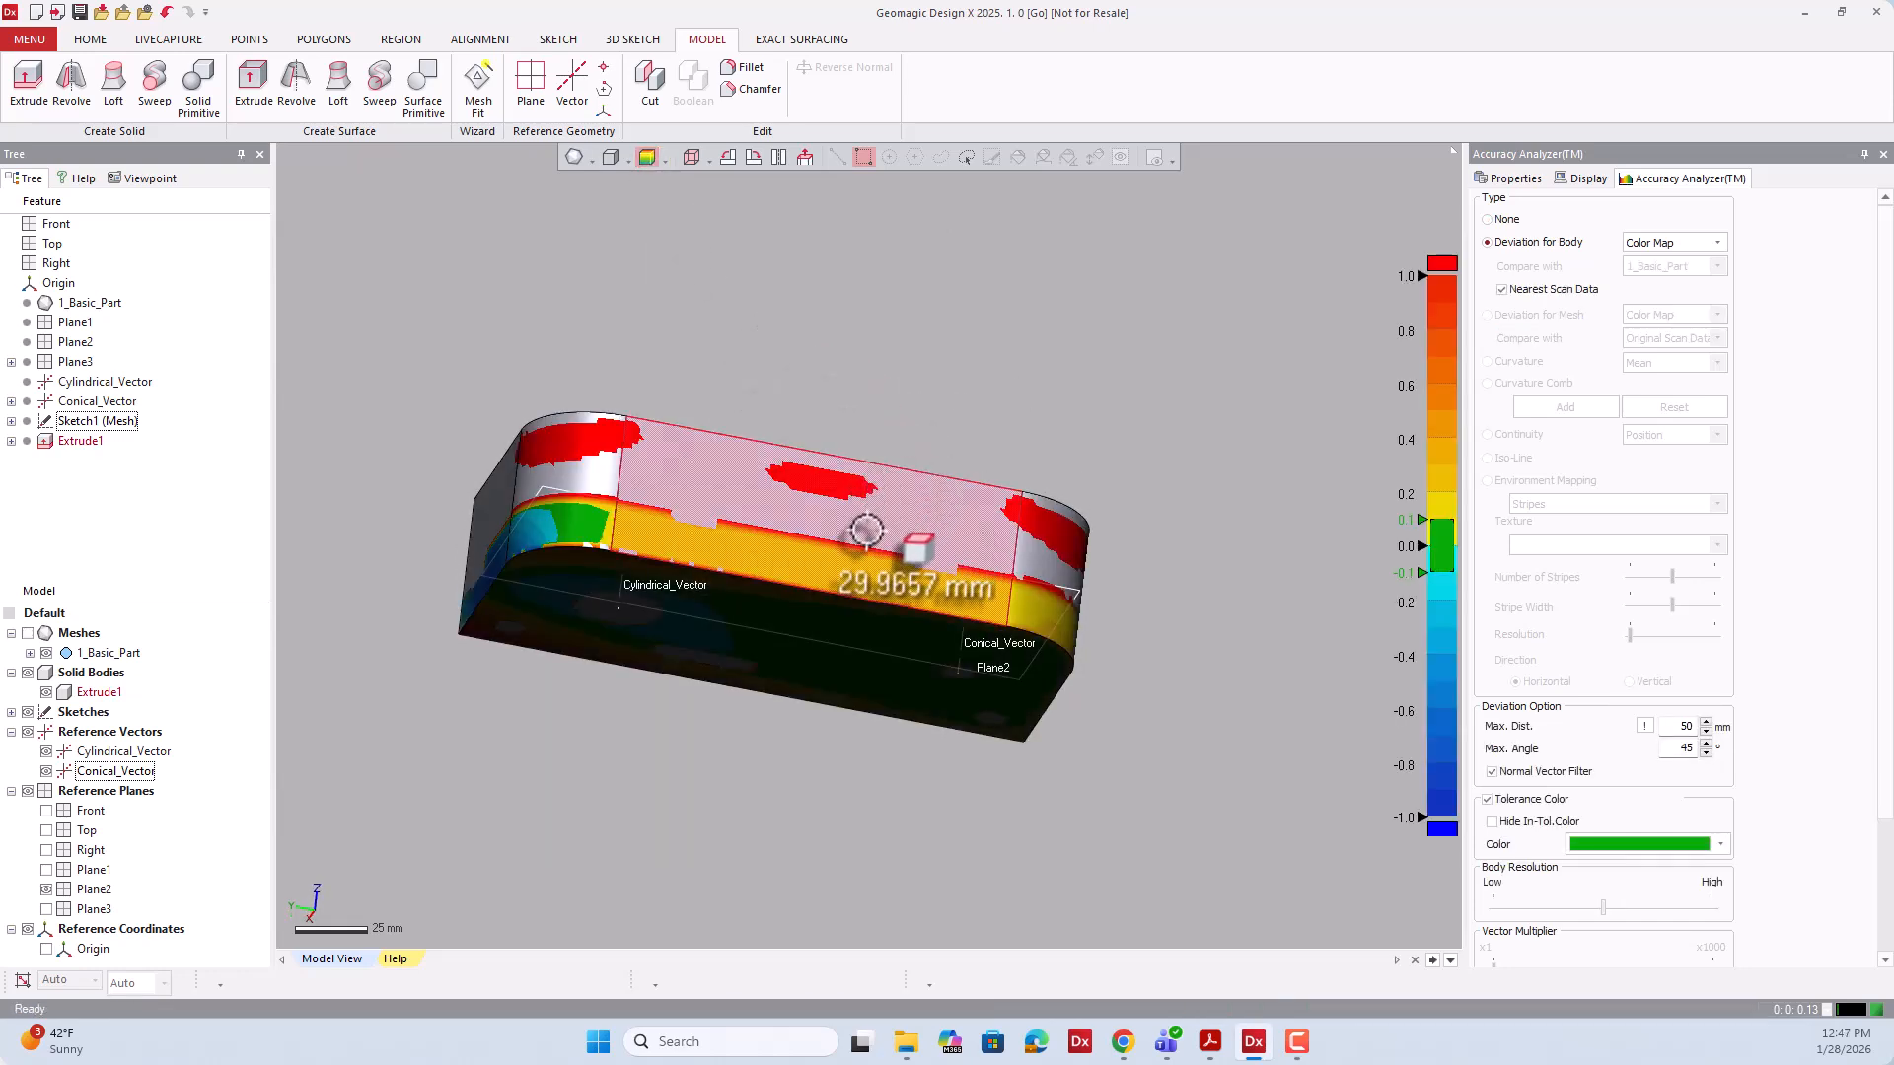
pyautogui.moveTo(1006, 486); pyautogui.dragTo(1026, 419, button='right')
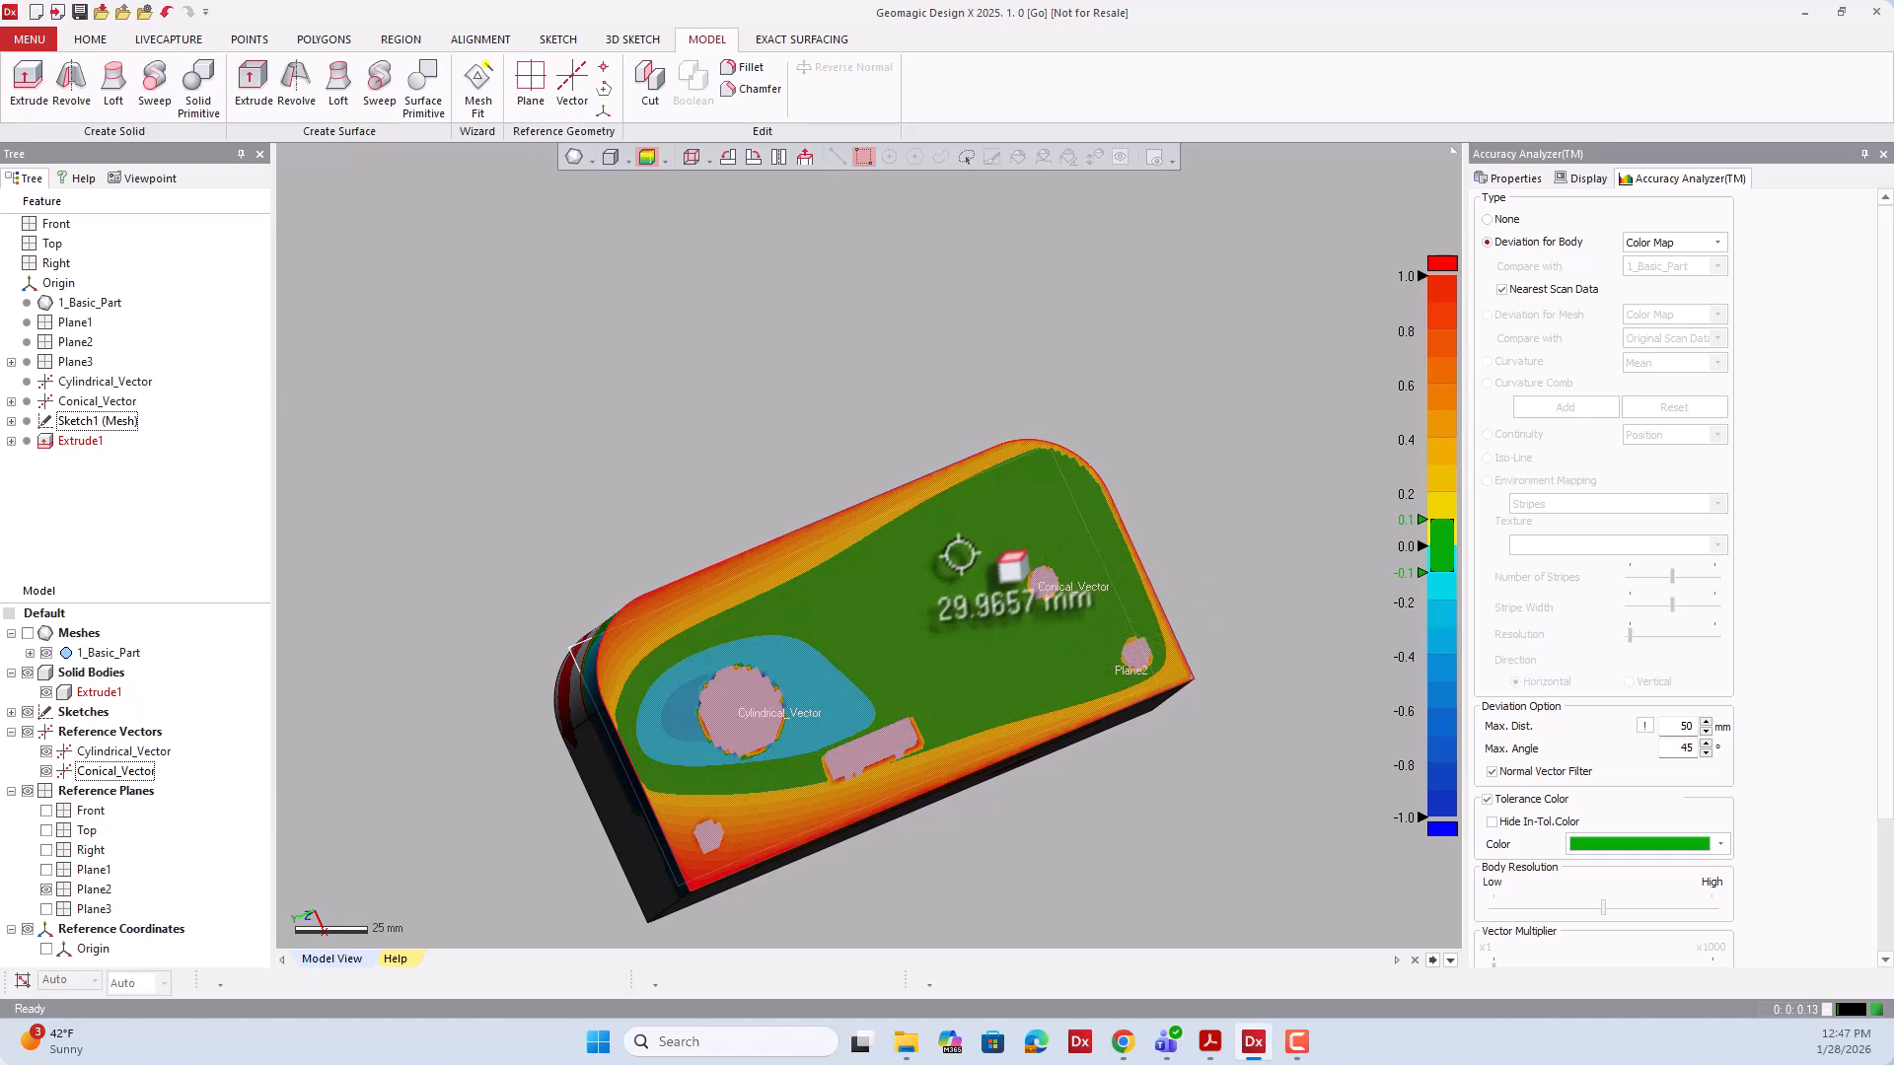
# Set the tolerance range of the deviation color map to ±0.15.
pyautogui.click(1409, 523)
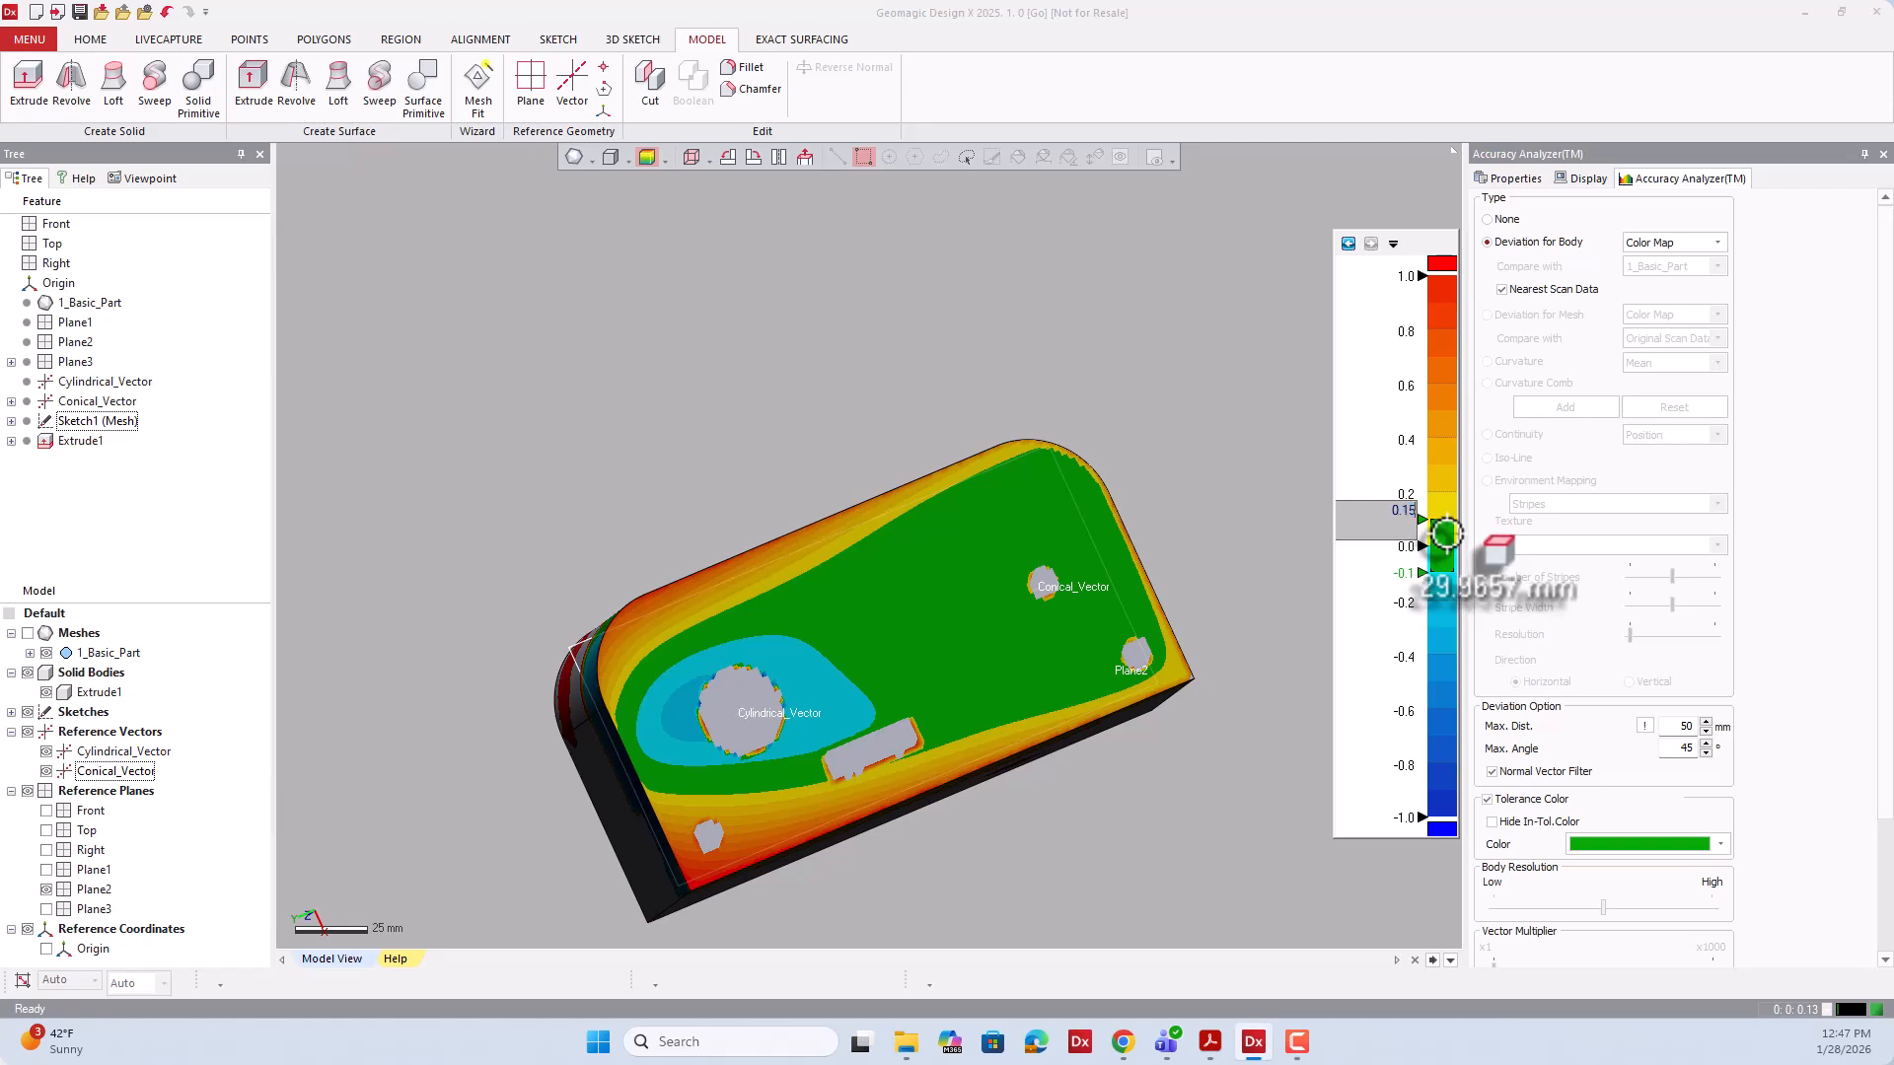
pyautogui.press('Return')
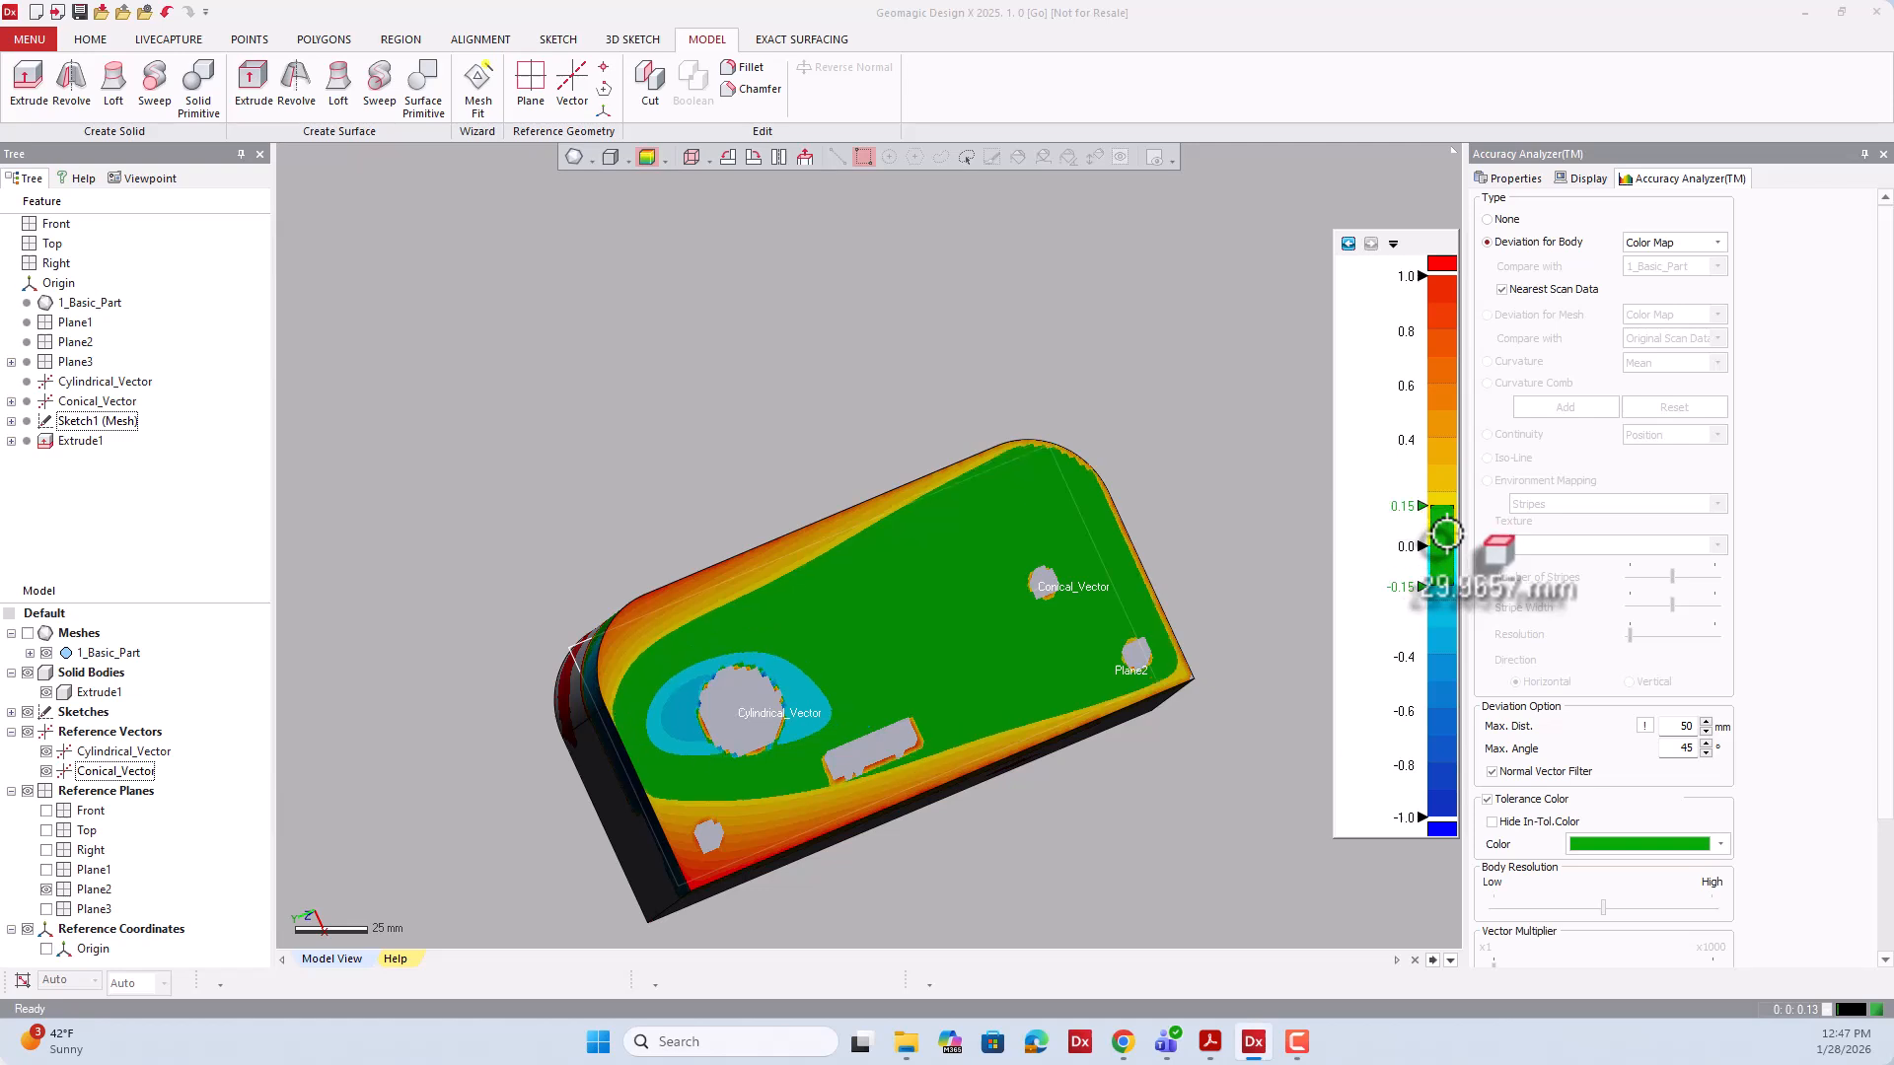
pyautogui.click(1220, 481)
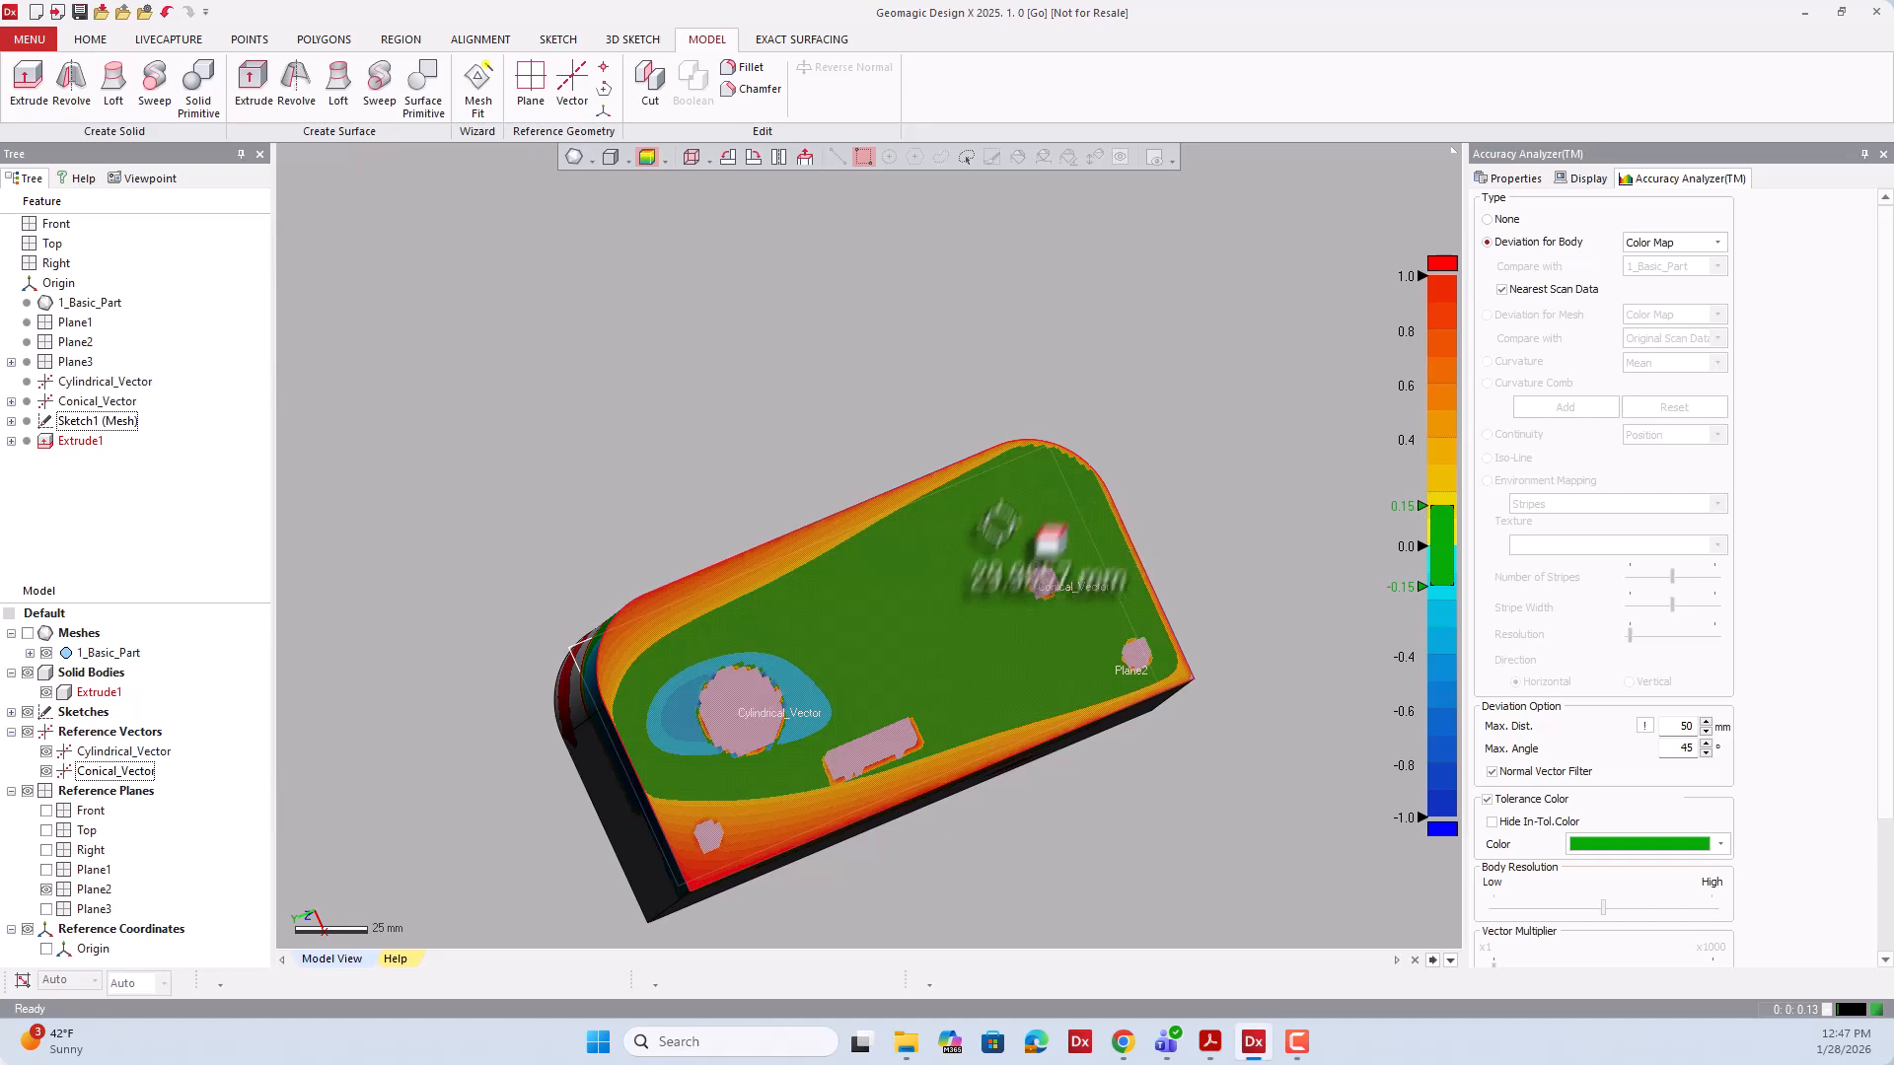
# Examine the deviation colors on the block's side walls, rounded corners and end faces from several angles.
pyautogui.moveTo(999, 524); pyautogui.dragTo(910, 841, button='right')
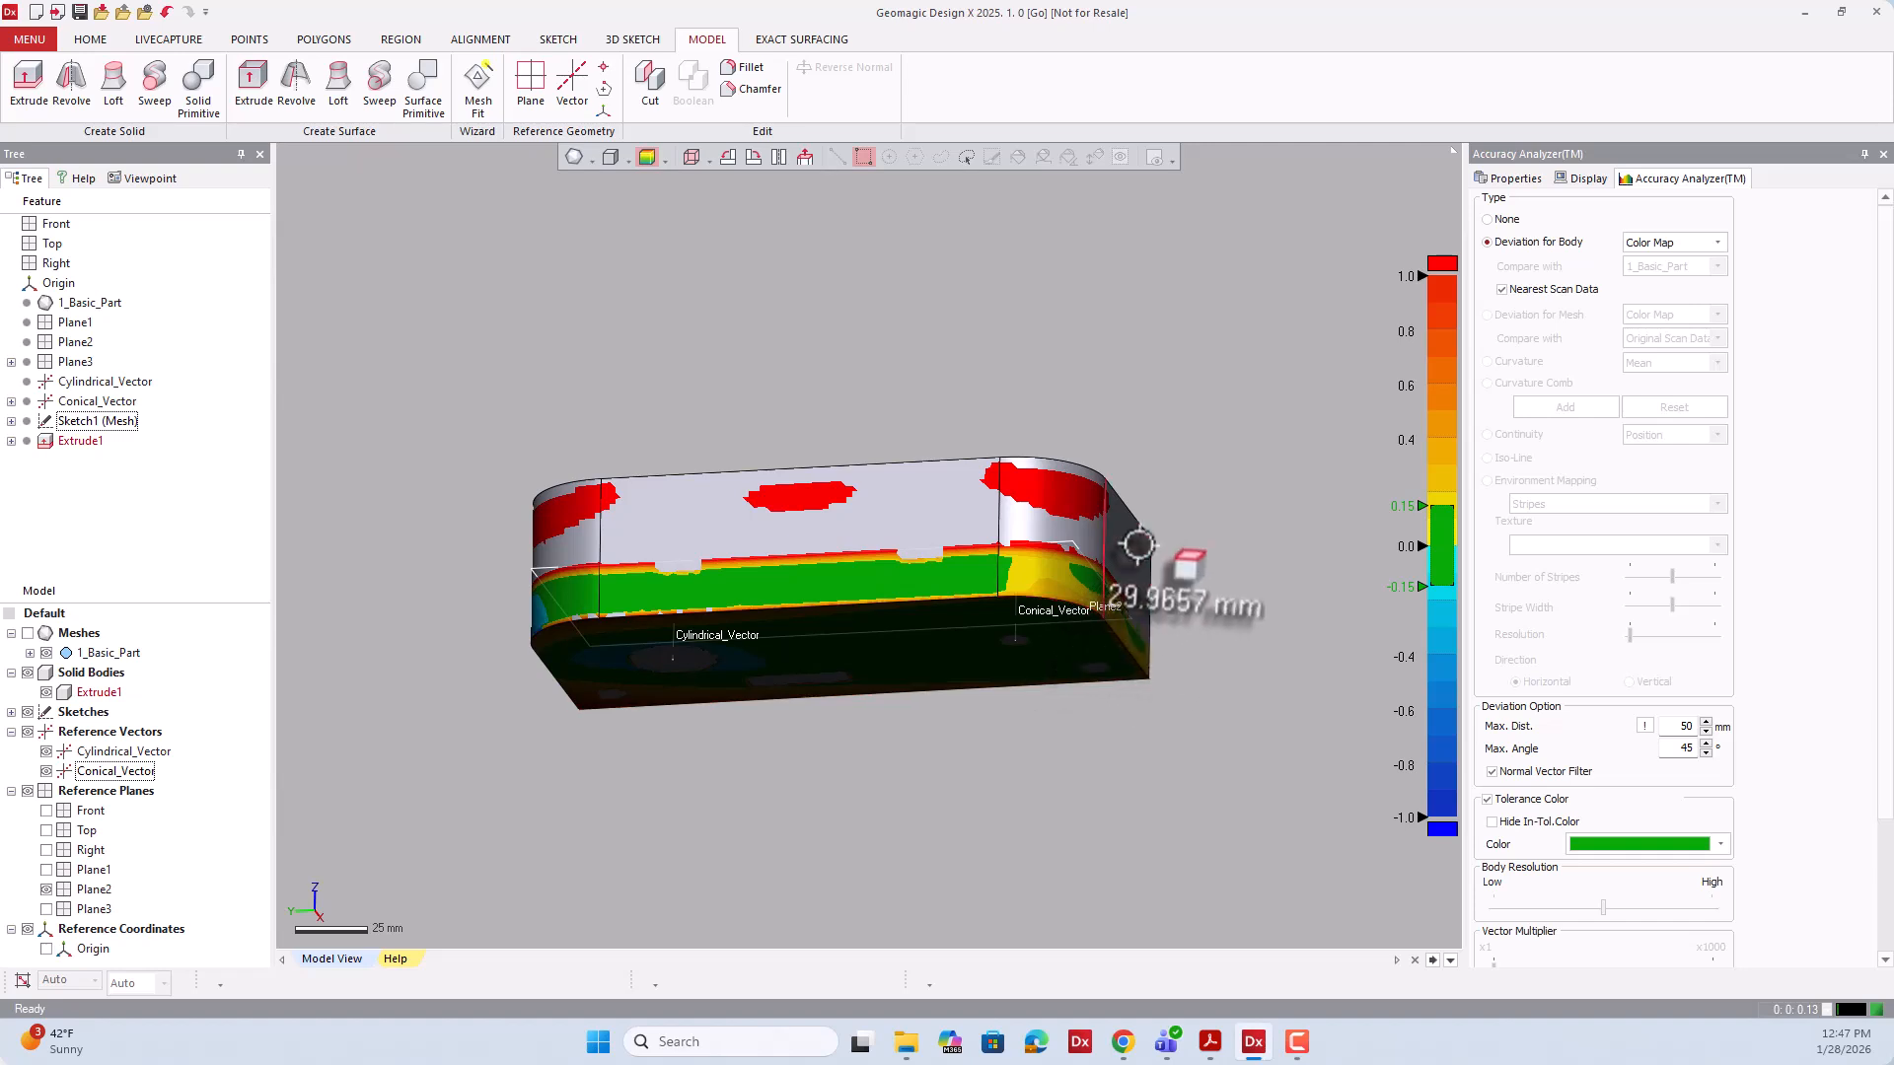
pyautogui.moveTo(1082, 594); pyautogui.dragTo(1016, 624, button='right')
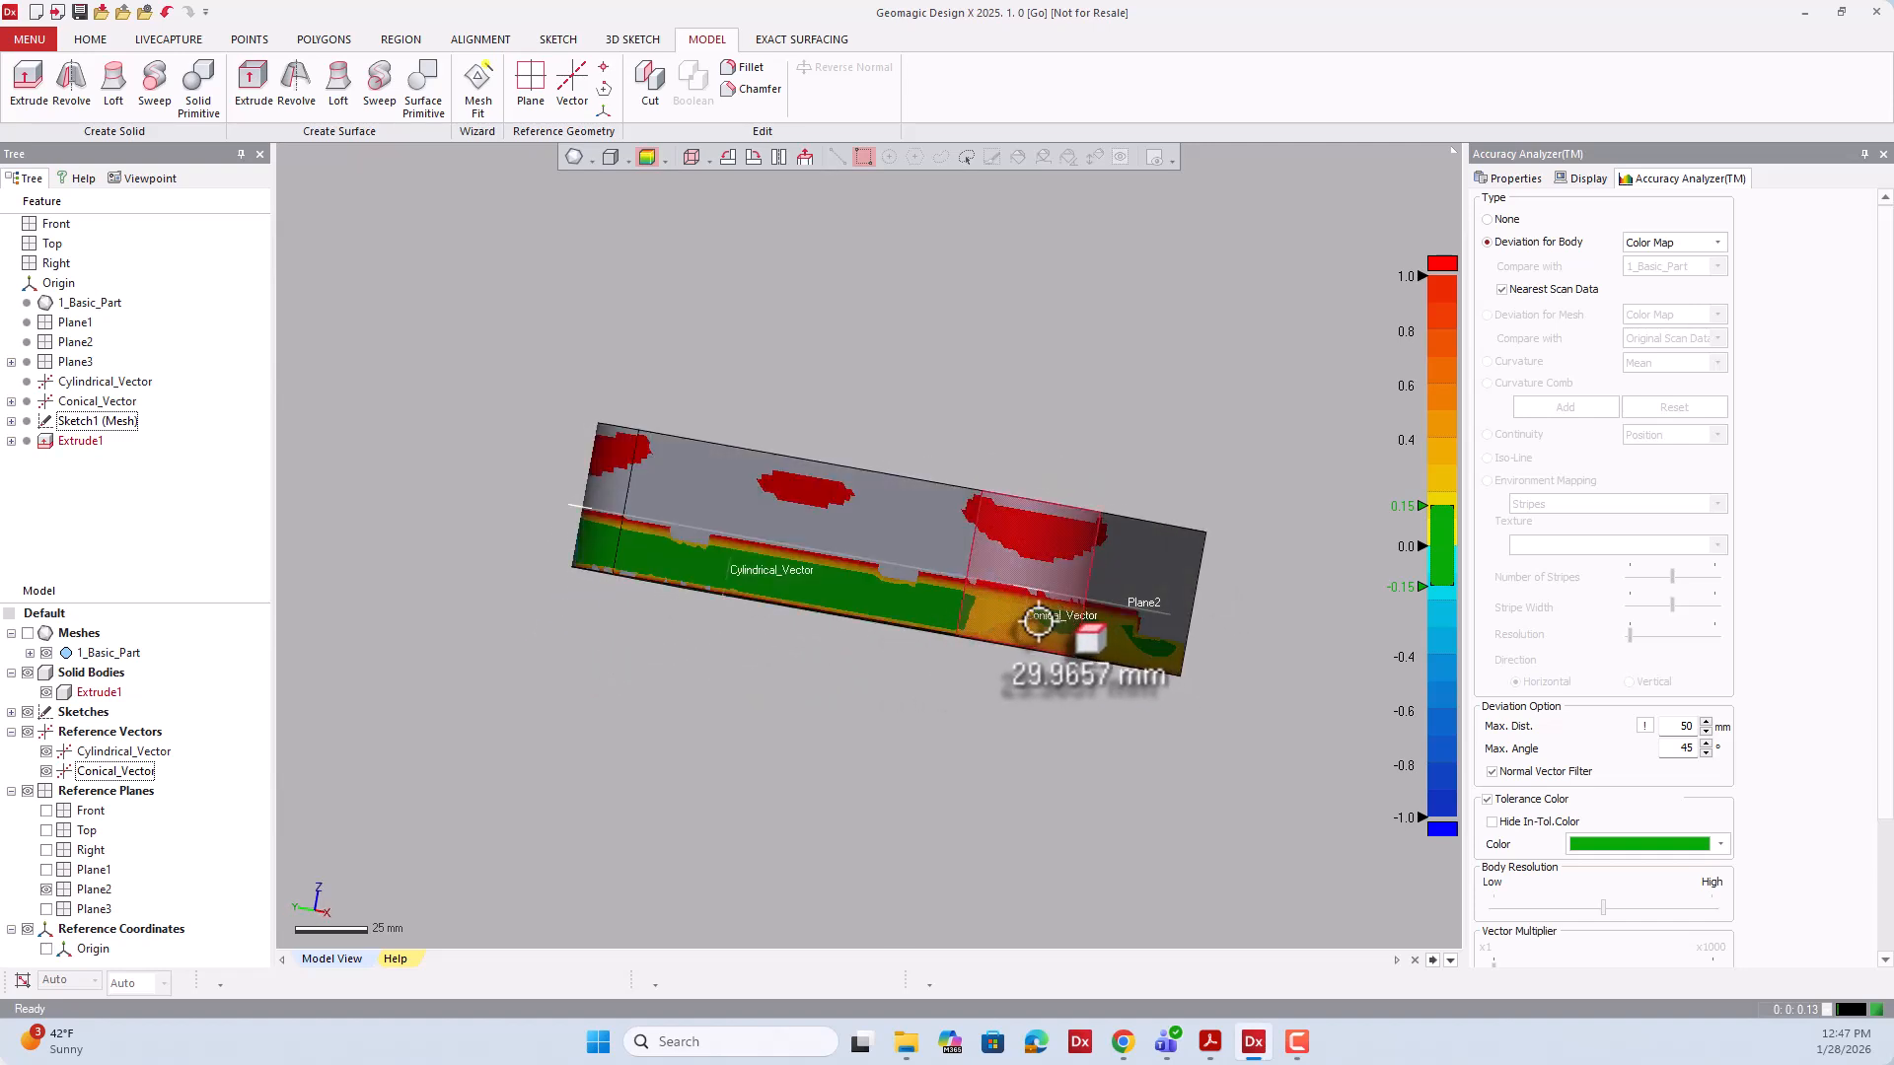
pyautogui.scroll(4, 1036, 619)
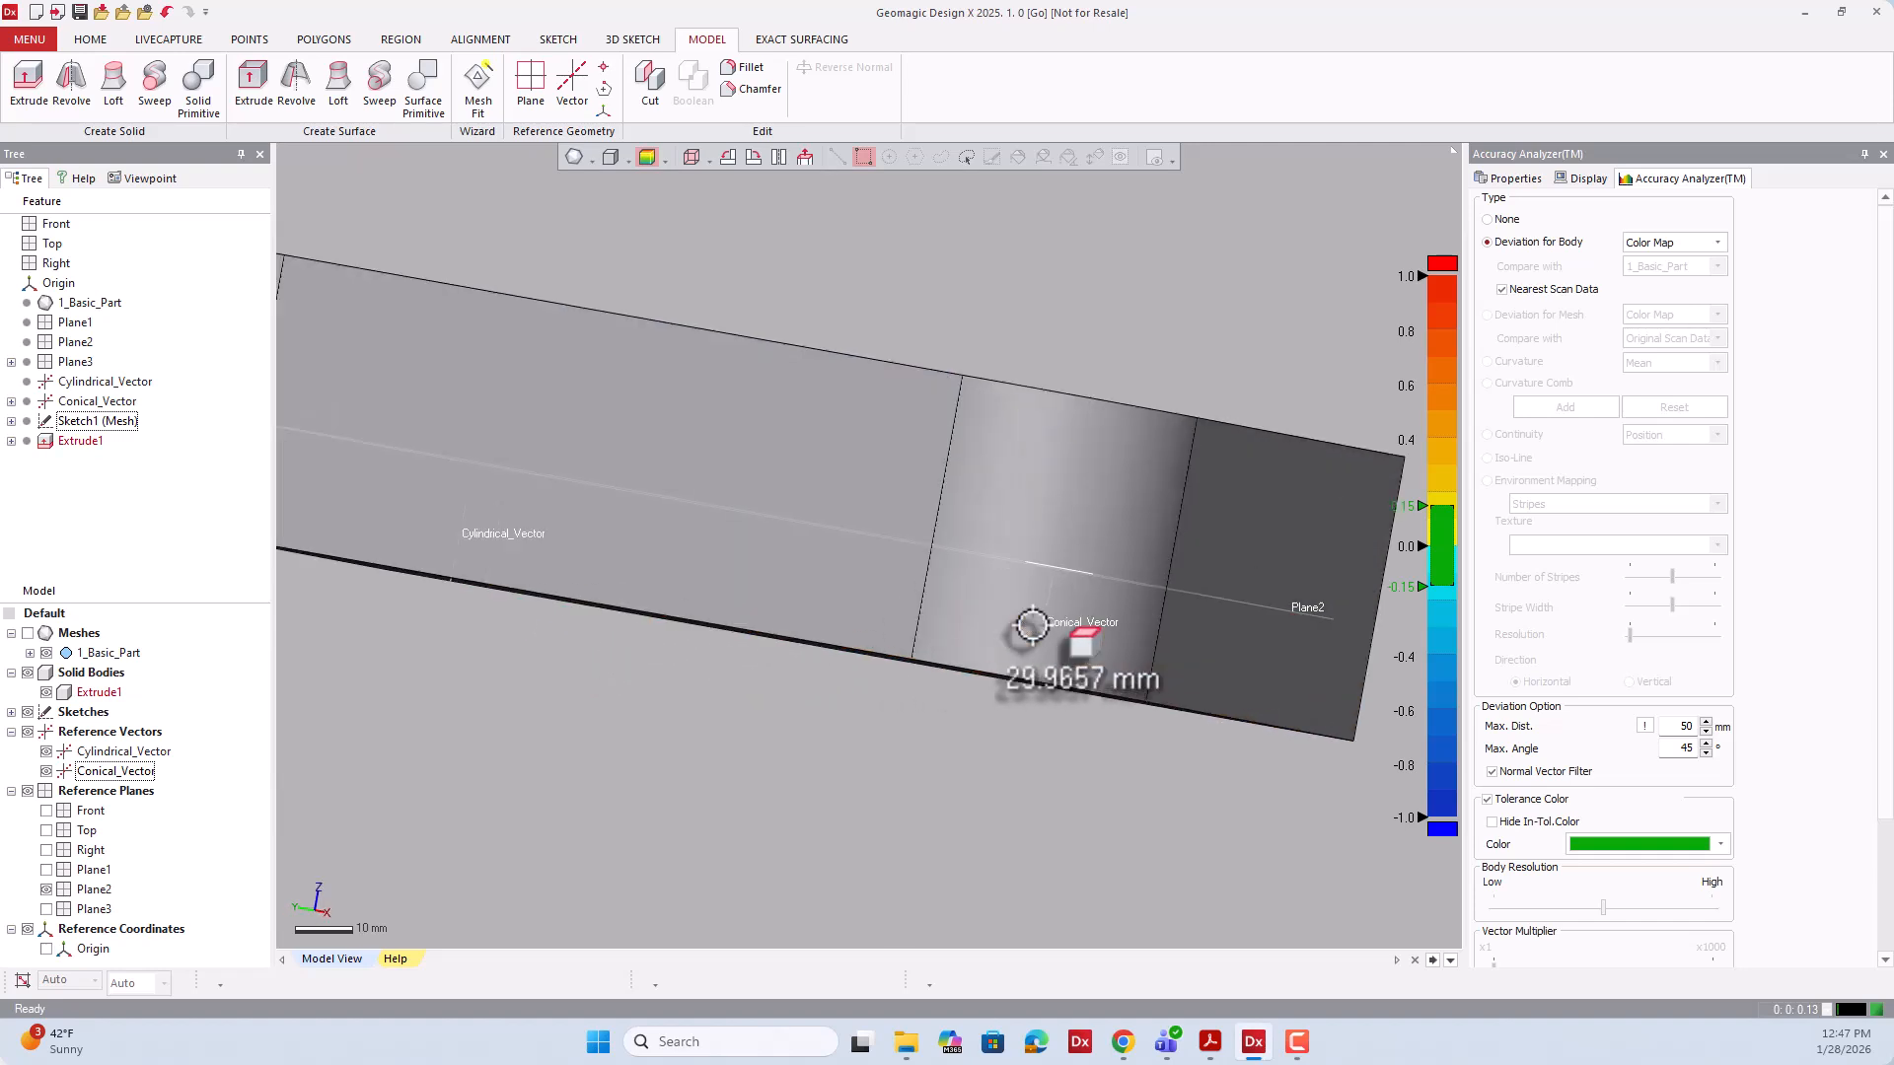
pyautogui.moveTo(1062, 596); pyautogui.dragTo(938, 625, button='right')
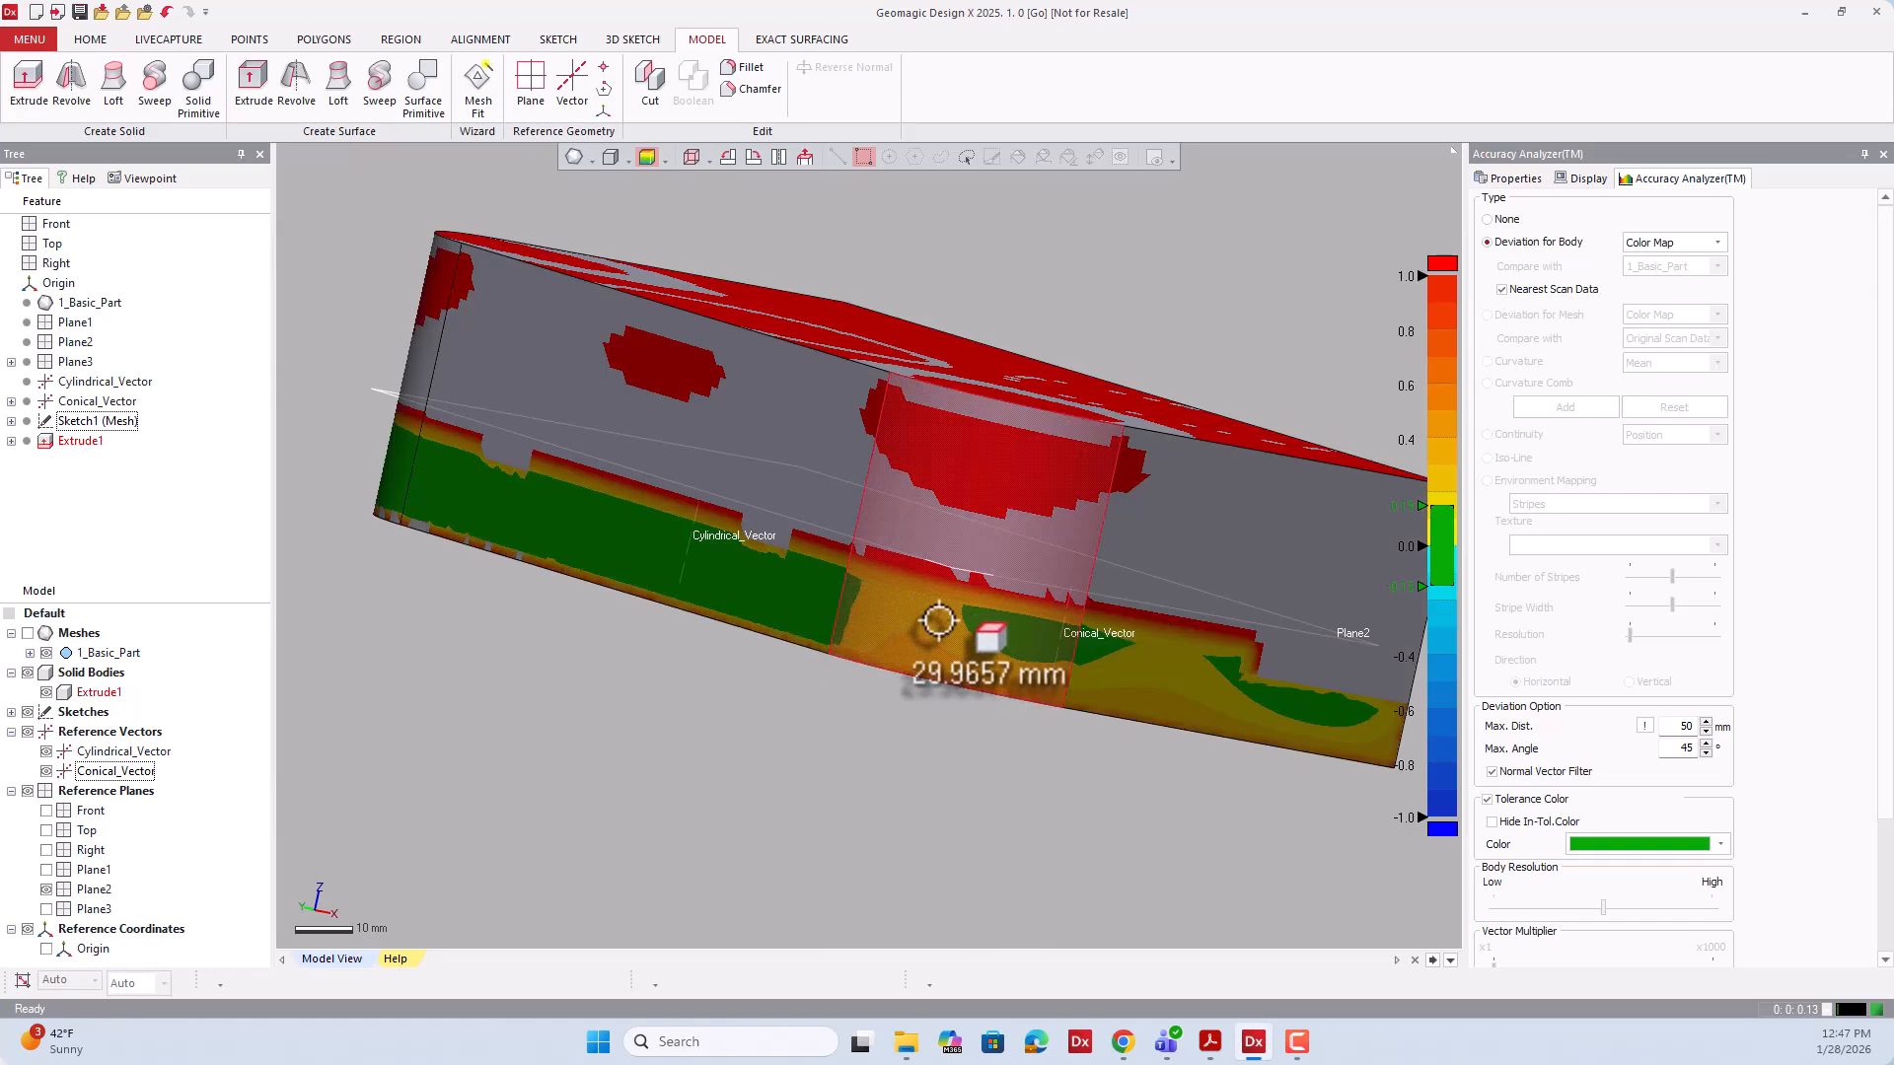
pyautogui.moveTo(997, 750); pyautogui.dragTo(740, 676, button='right')
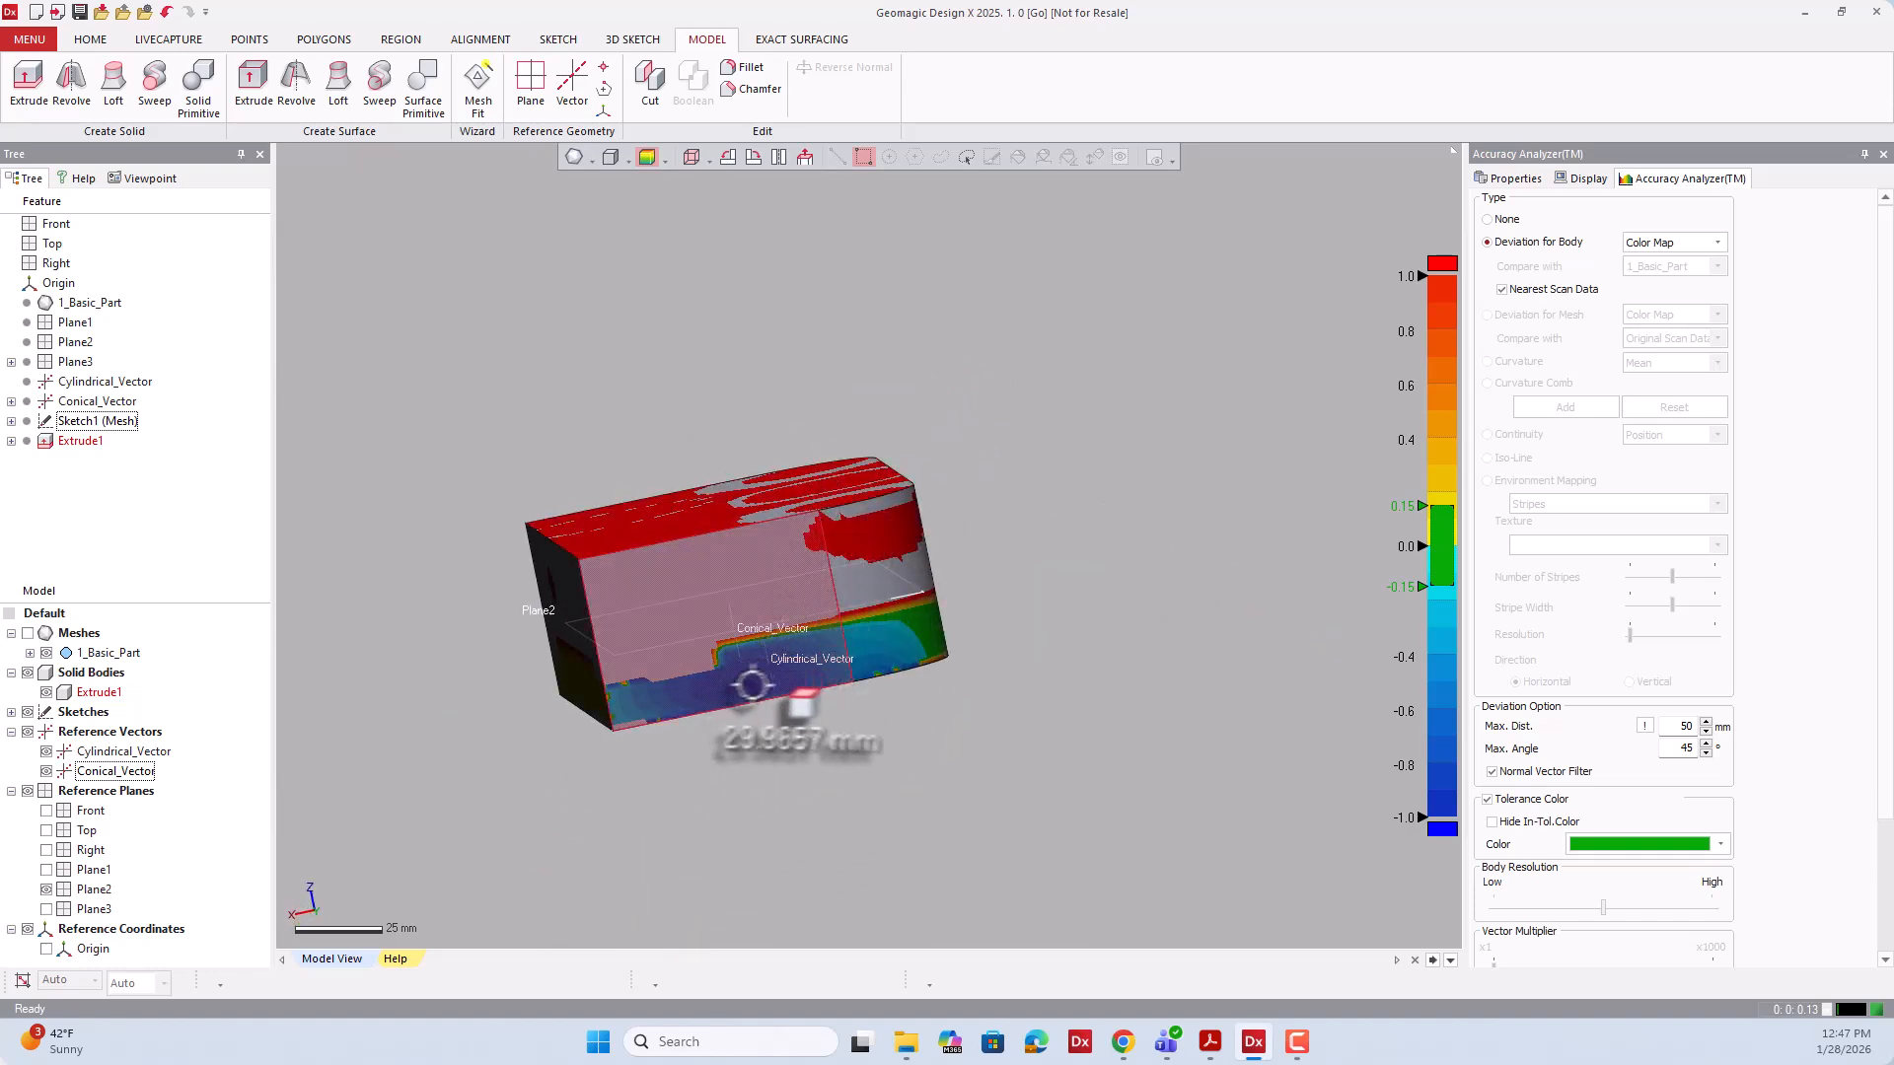
pyautogui.scroll(3, 762, 683)
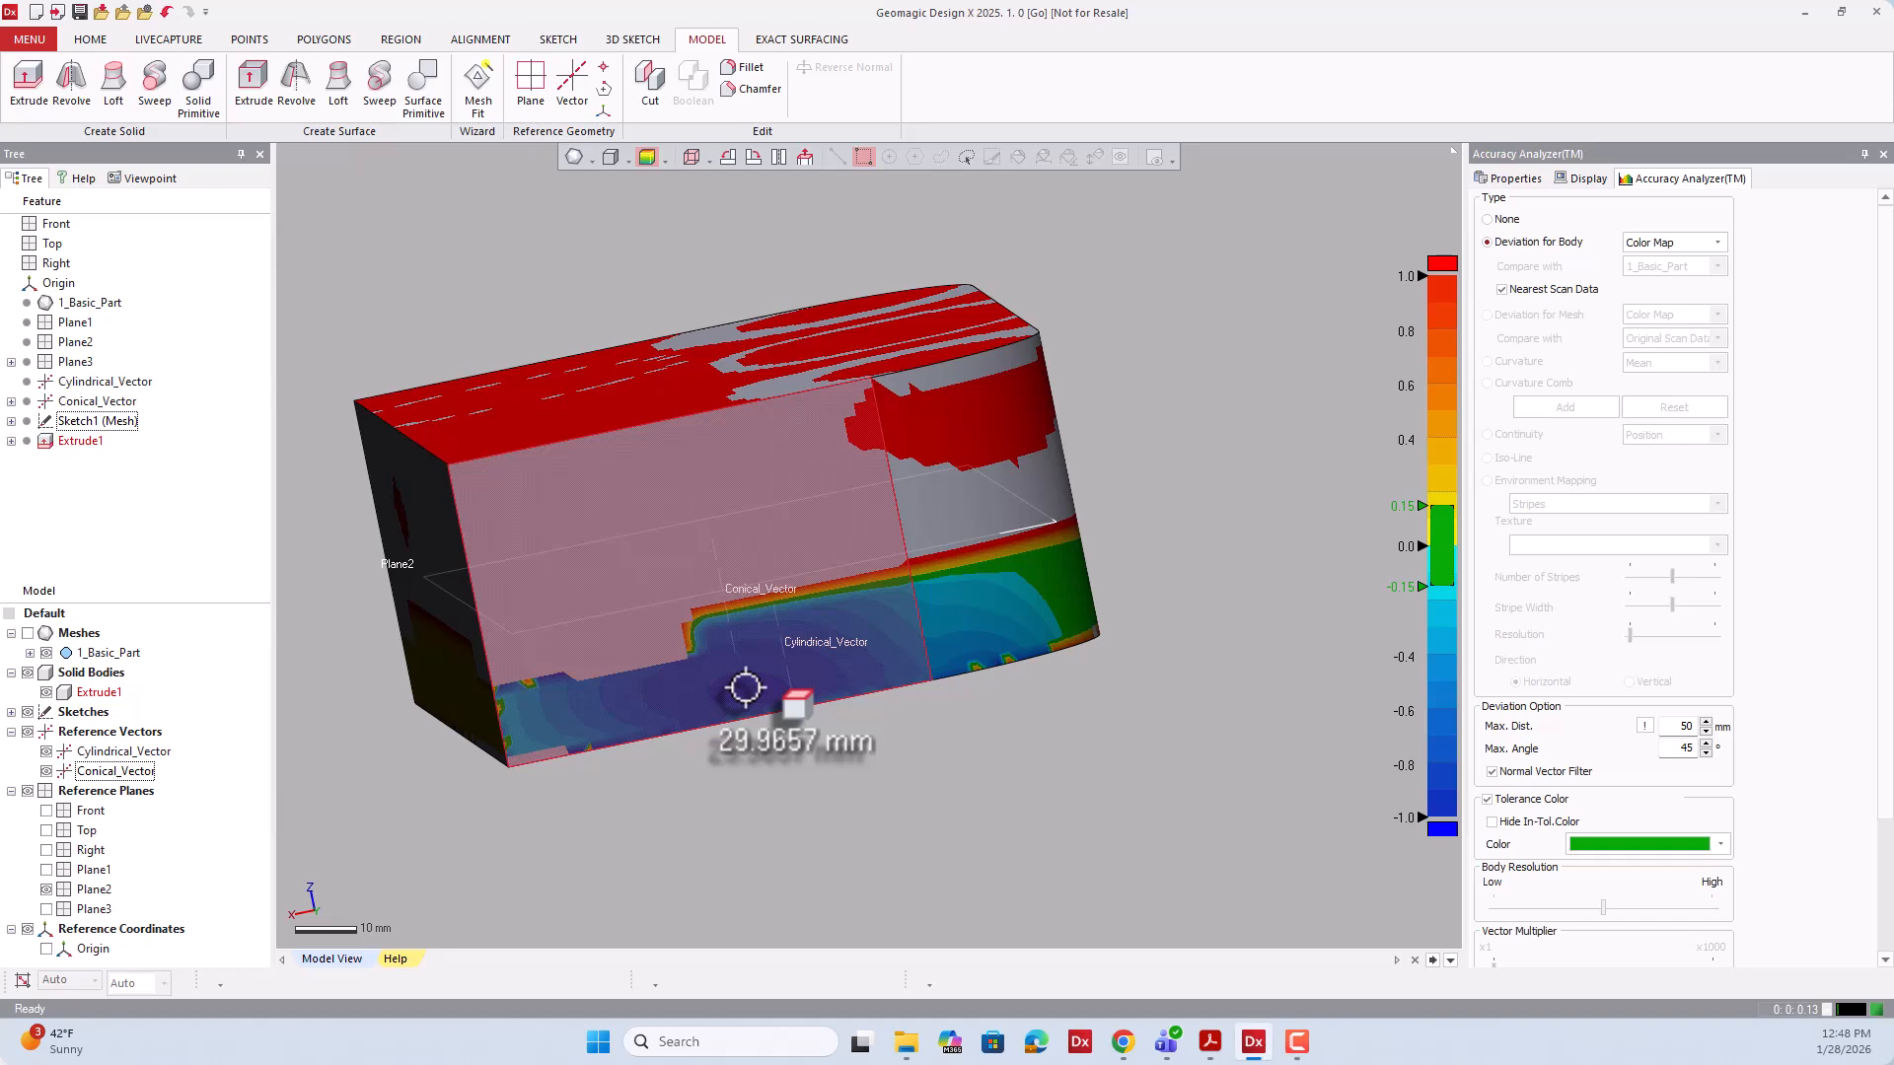
pyautogui.scroll(-3, 746, 687)
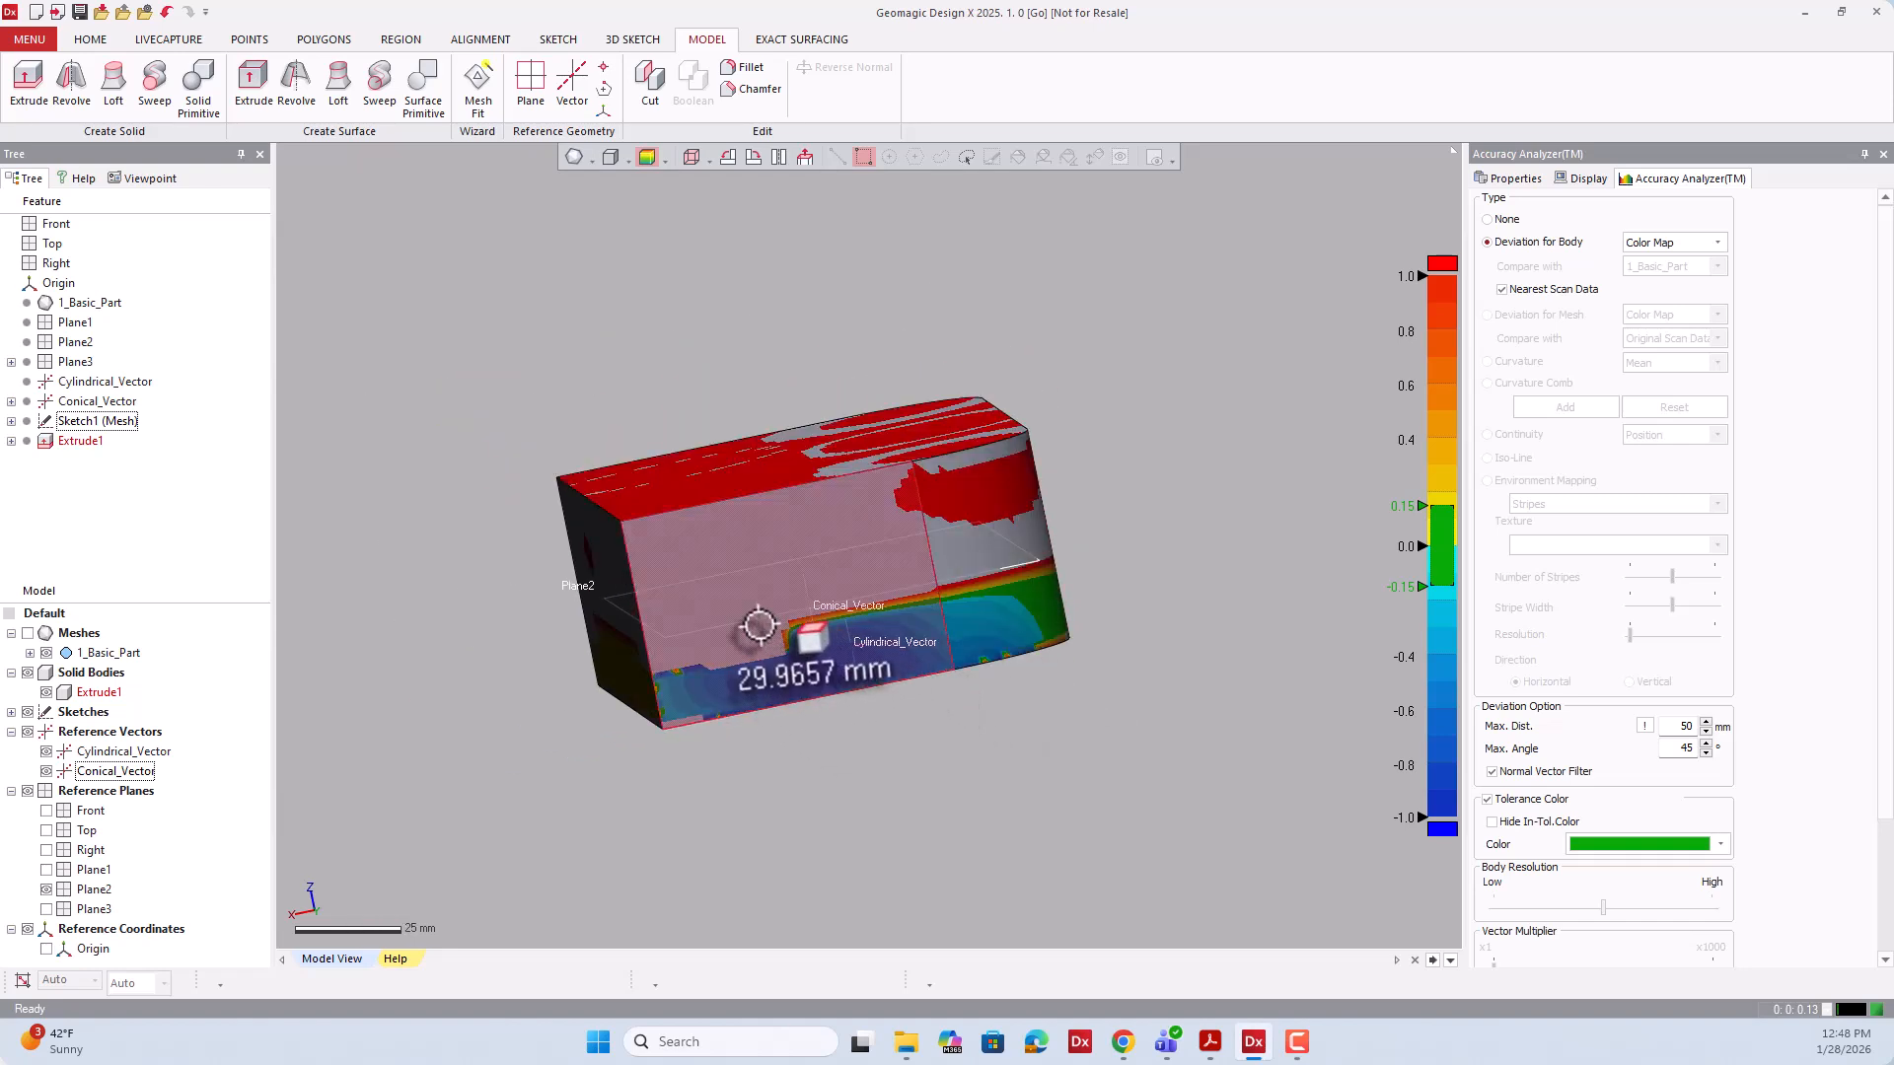
pyautogui.moveTo(759, 625); pyautogui.dragTo(892, 583, button='right')
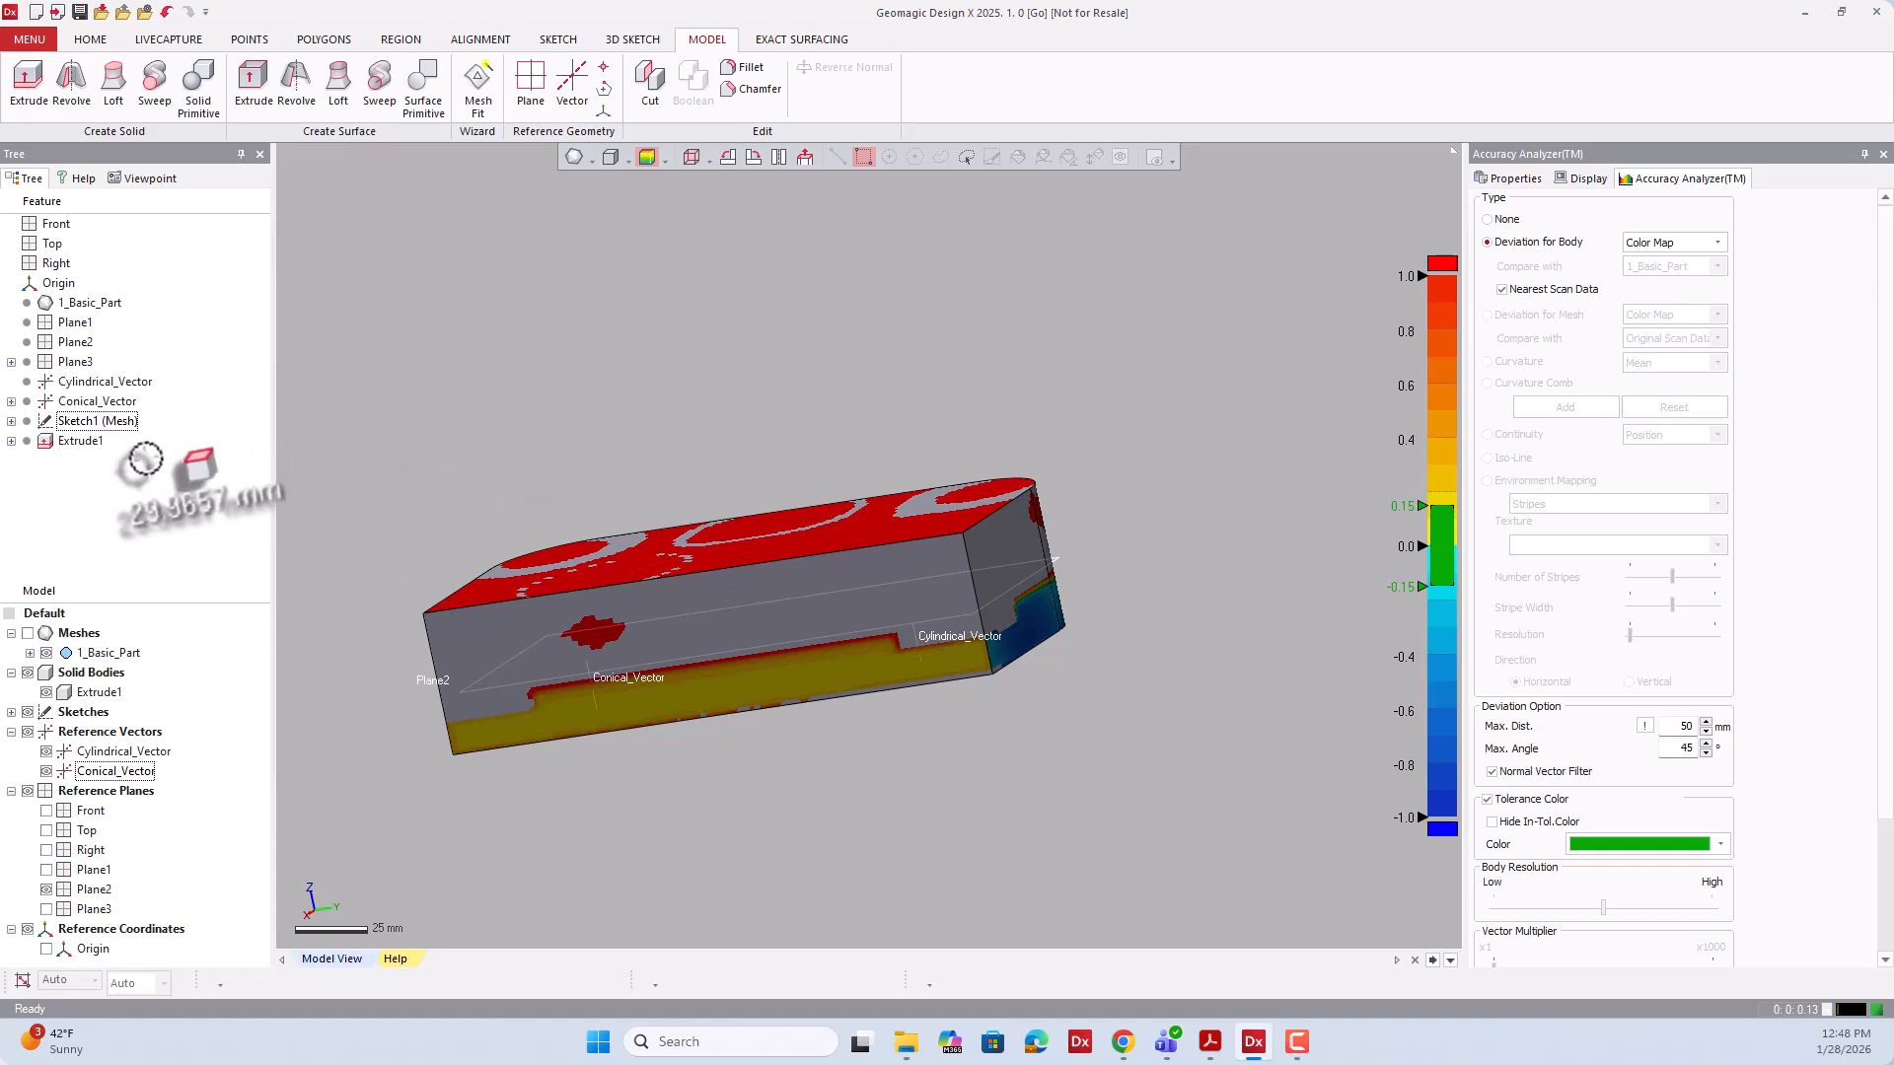
# Edit the block's extrusion so it ends at Plane2, using the Up To Surface method.
pyautogui.click(82, 441)
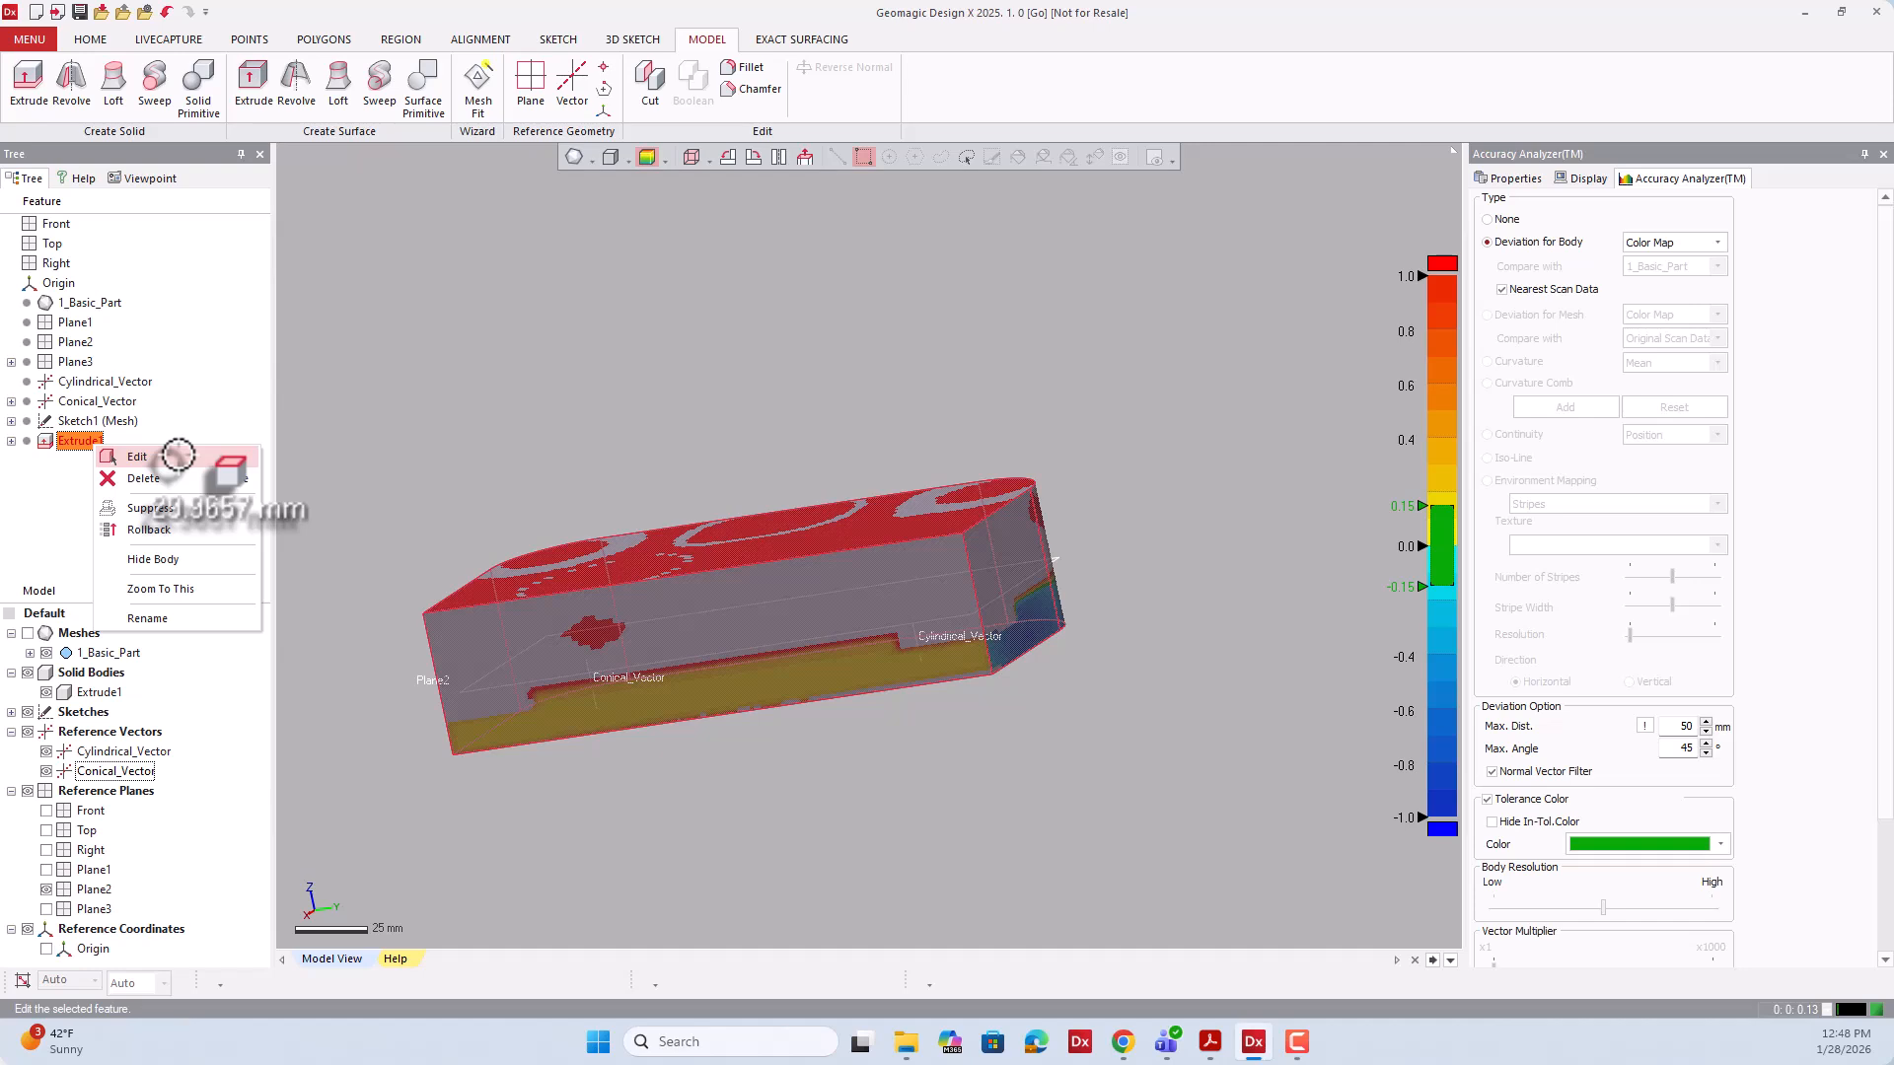
pyautogui.click(177, 455)
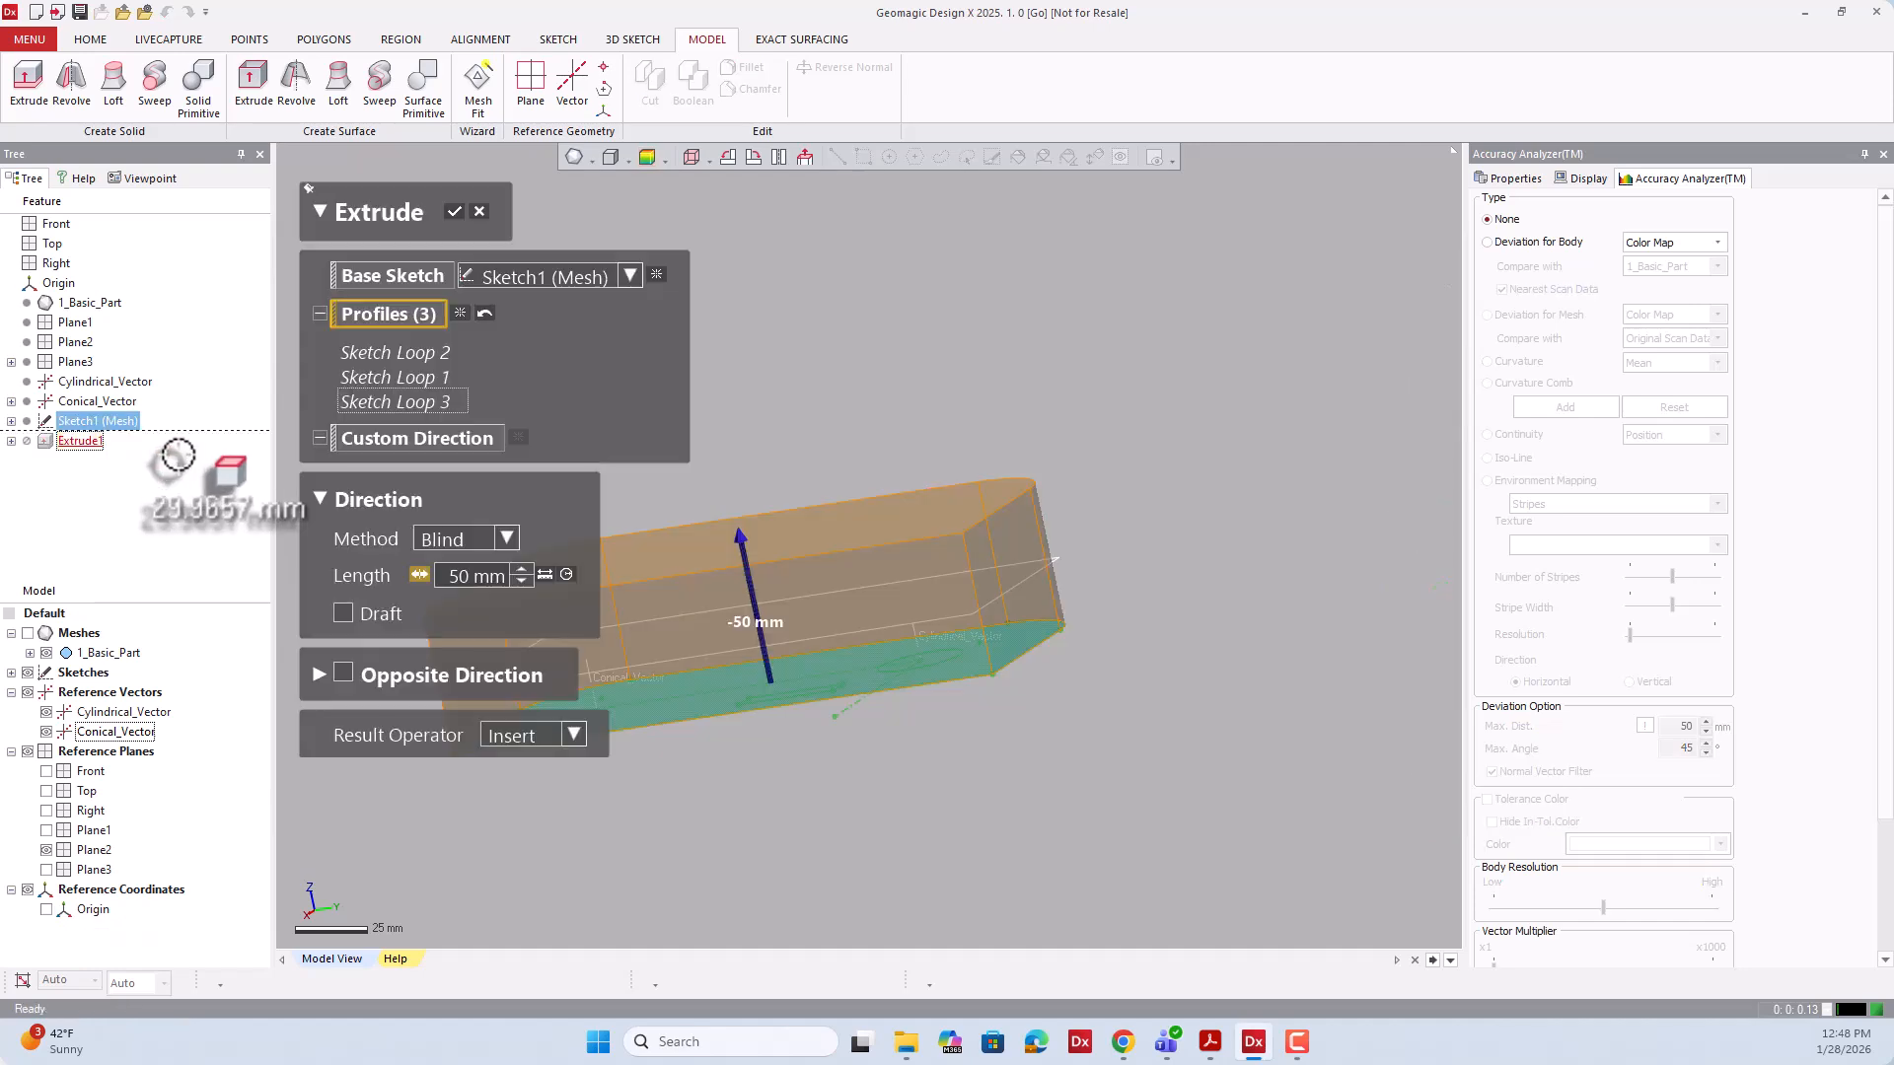
pyautogui.scroll(-4, 1039, 549)
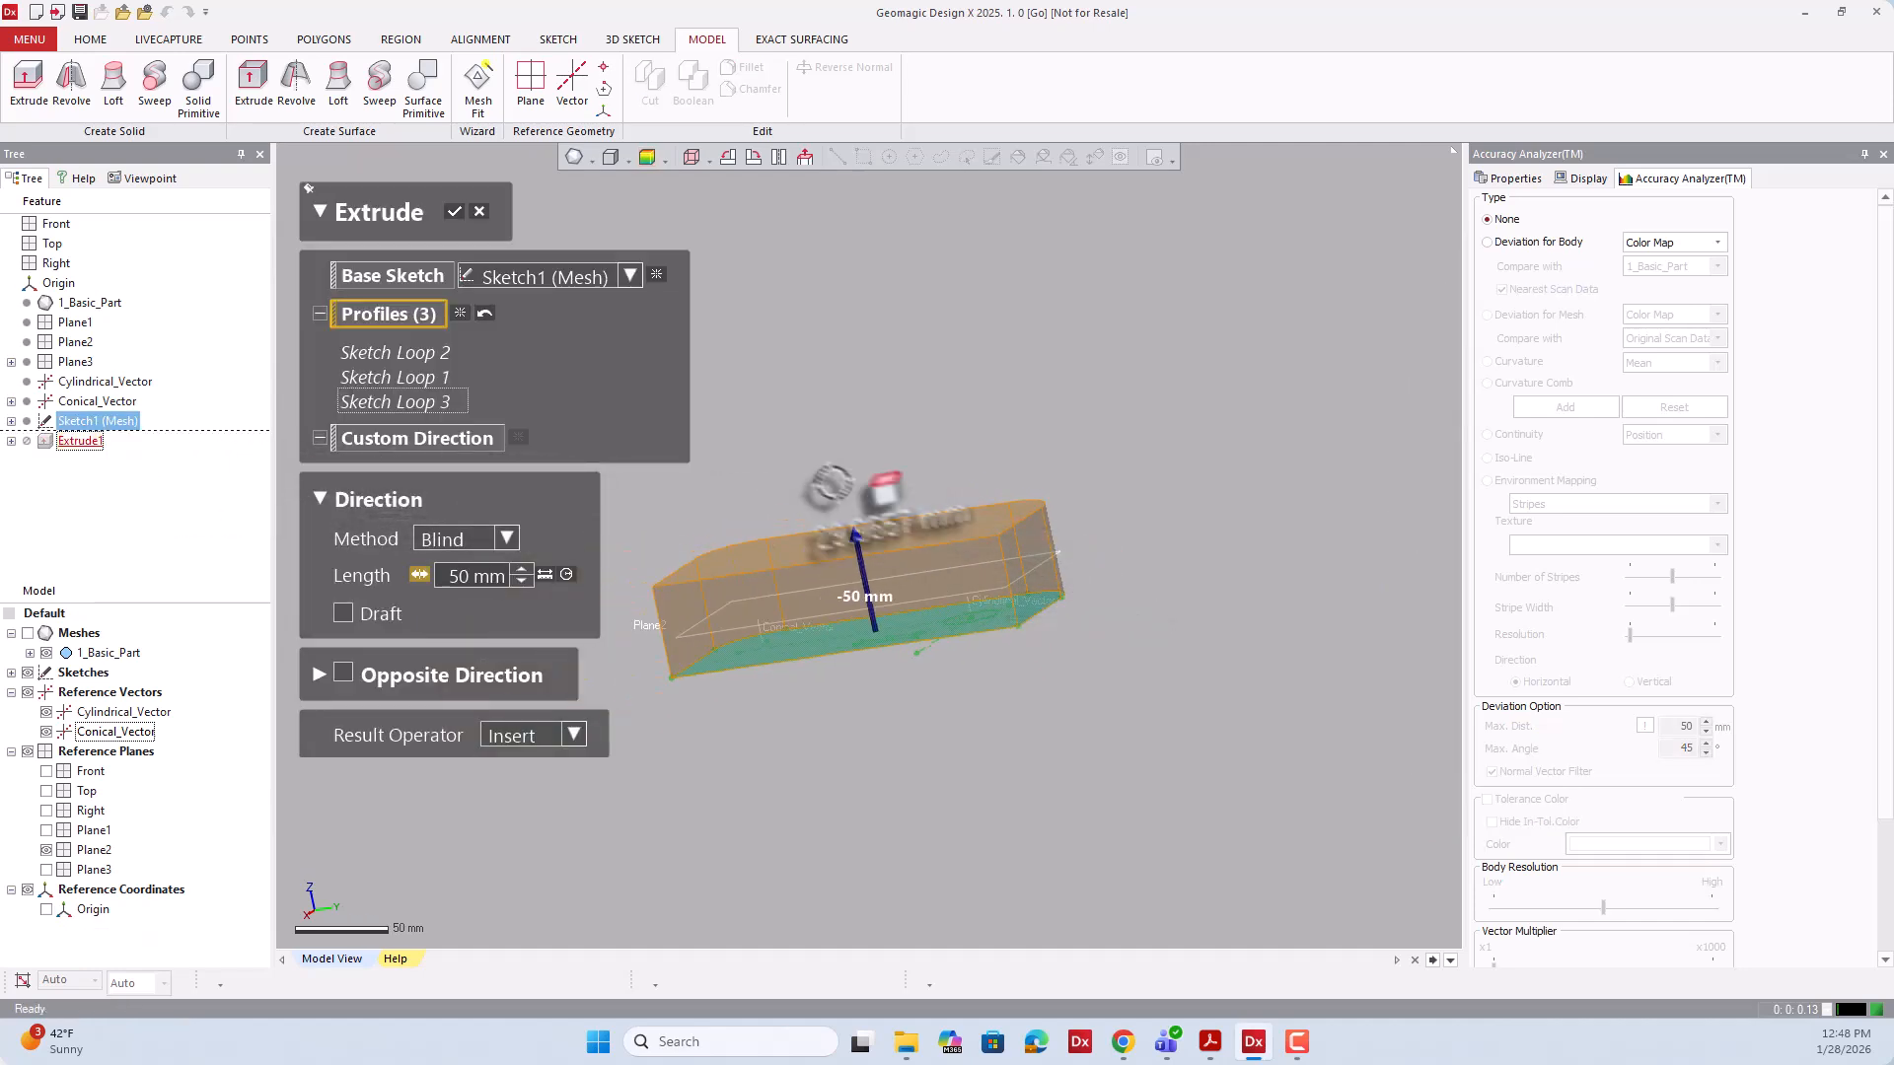
pyautogui.moveTo(824, 494); pyautogui.dragTo(1059, 464, button='right')
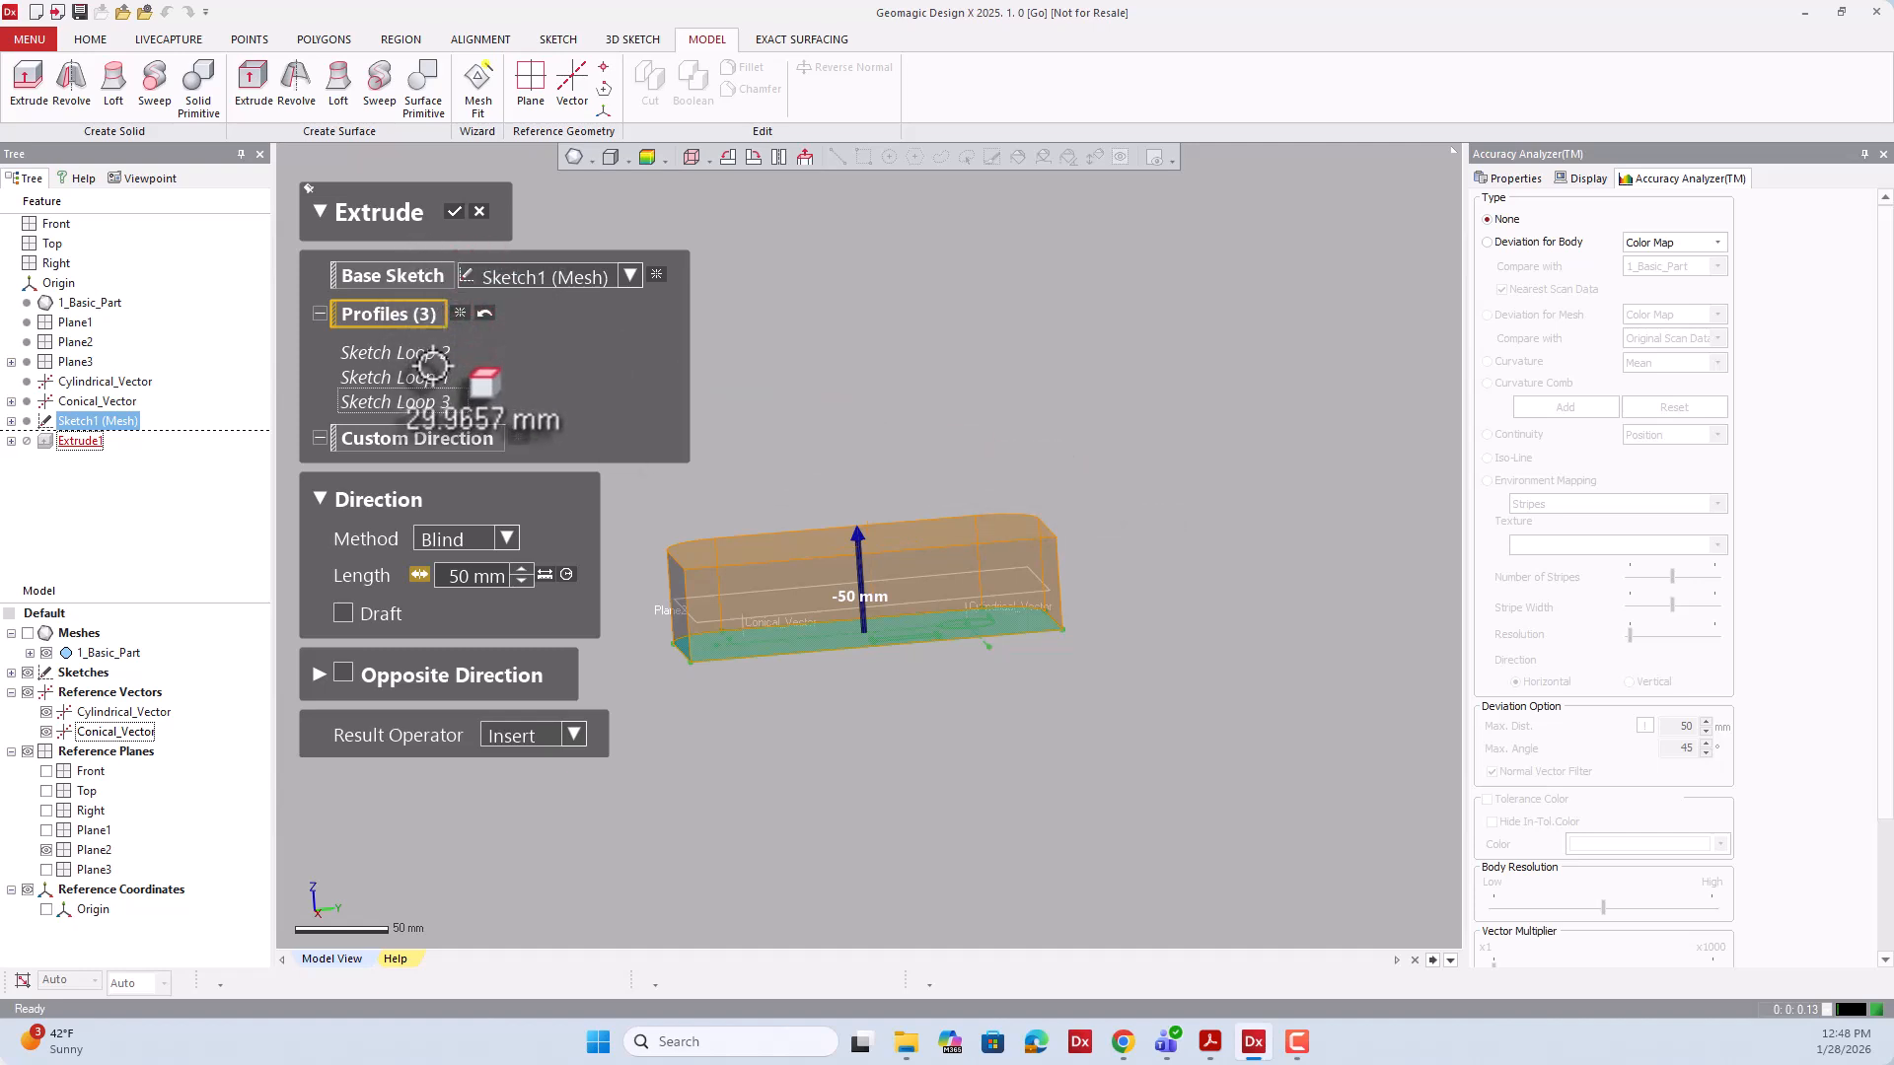
pyautogui.click(511, 537)
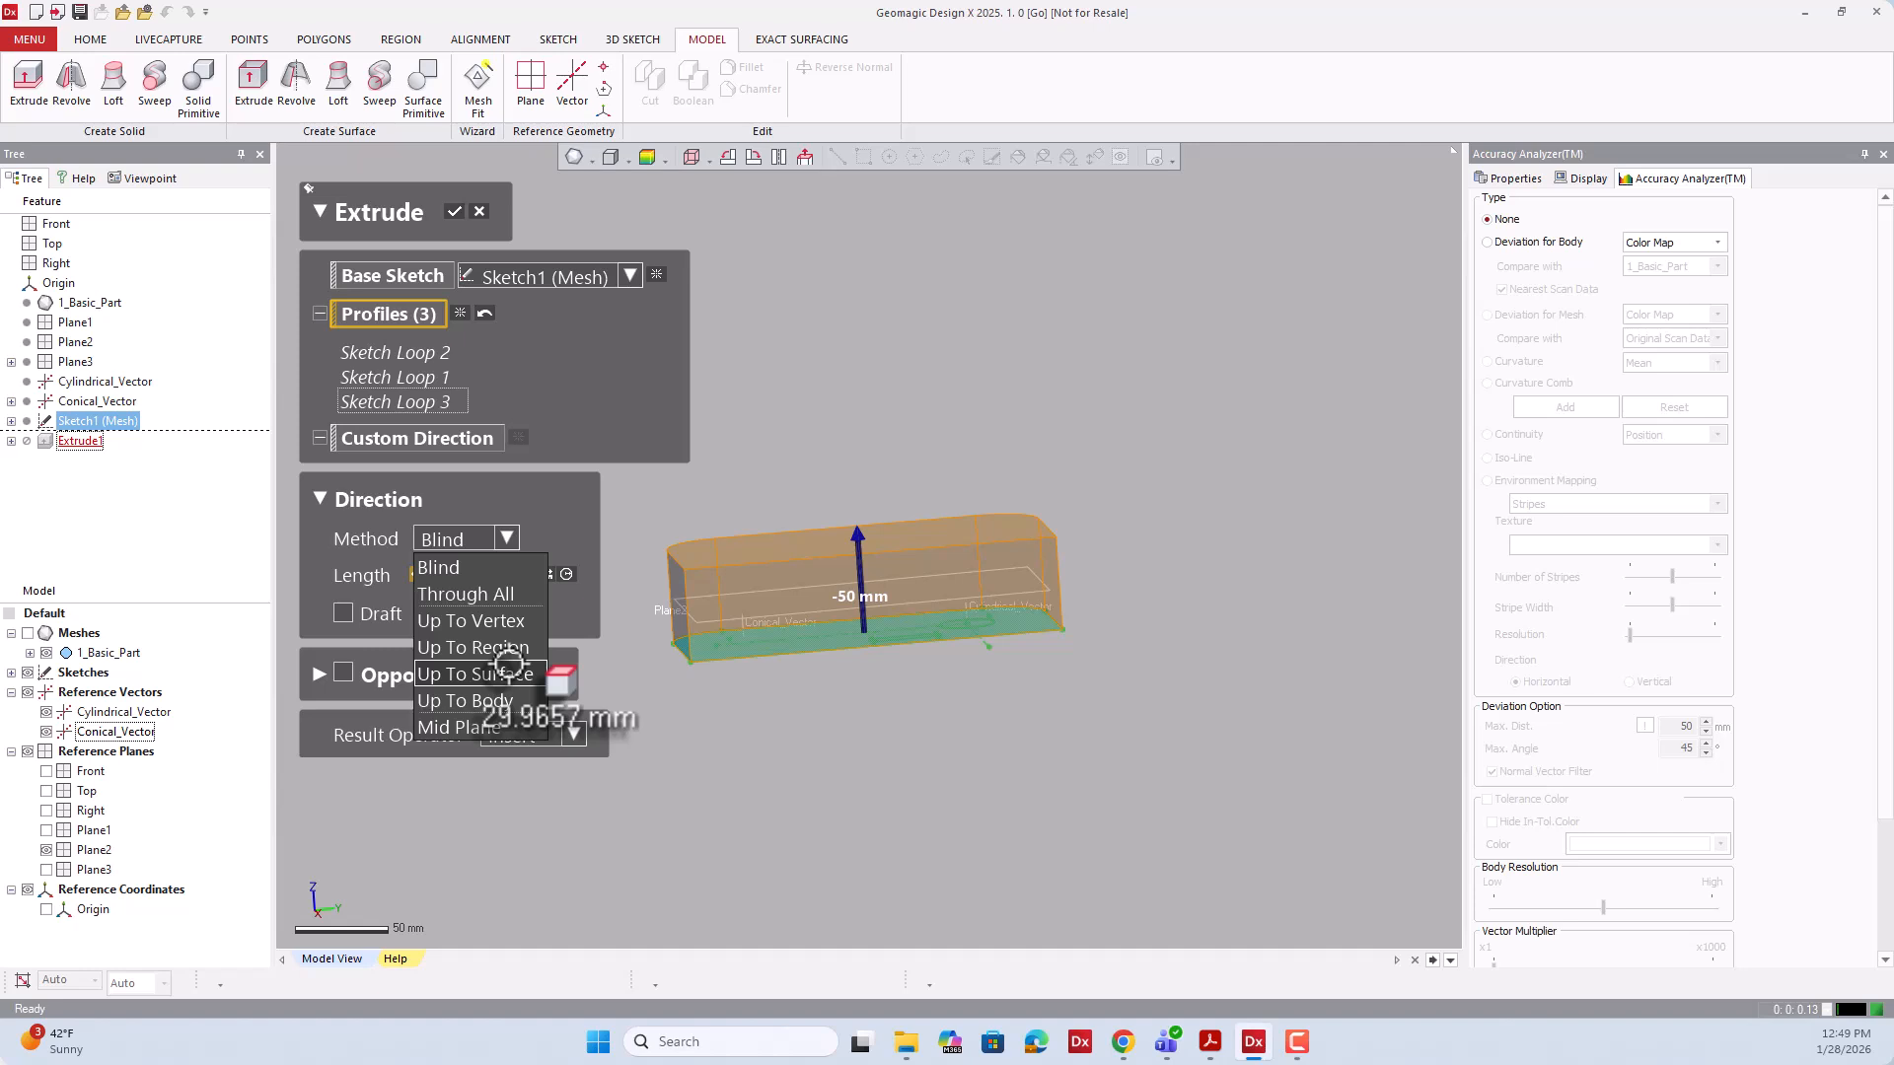
pyautogui.click(507, 671)
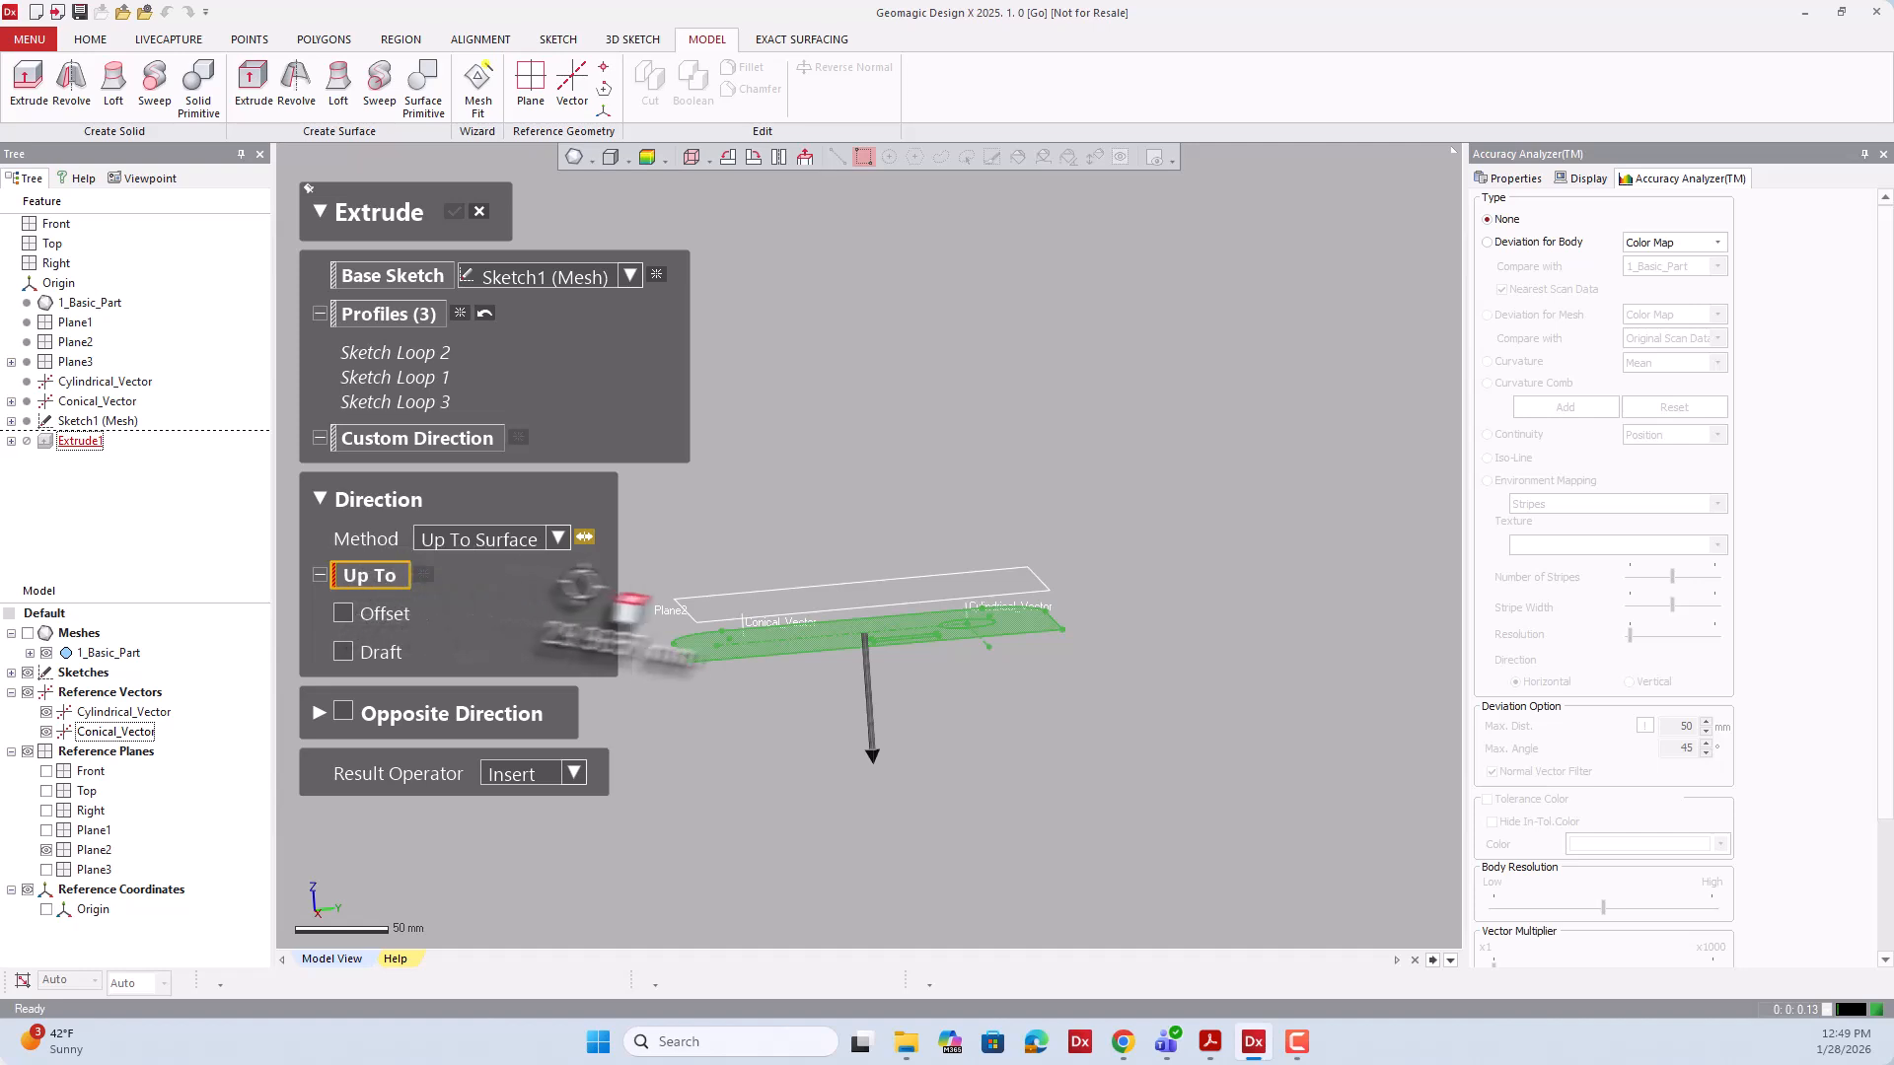
pyautogui.click(713, 598)
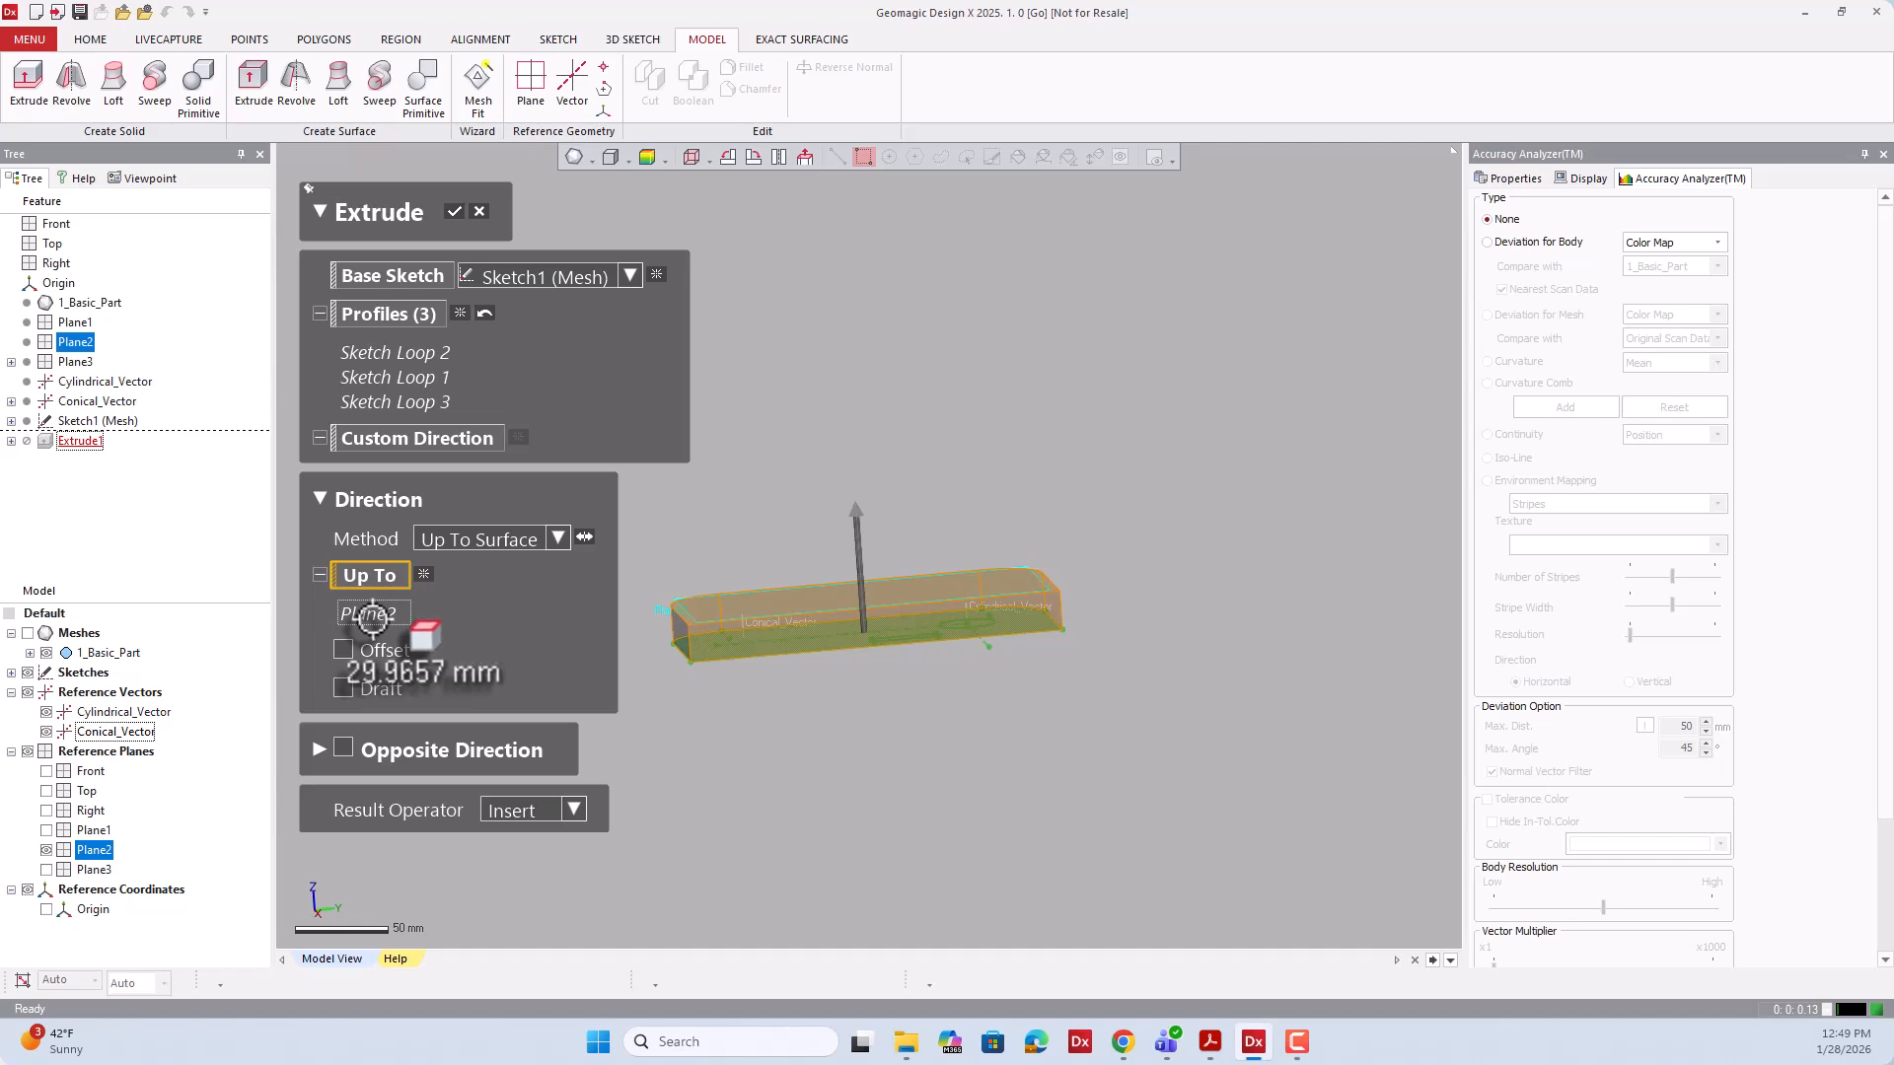
pyautogui.moveTo(866, 725); pyautogui.dragTo(929, 717, button='right')
pyautogui.scroll(5, 803, 649)
pyautogui.moveTo(887, 644); pyautogui.dragTo(923, 663, button='right')
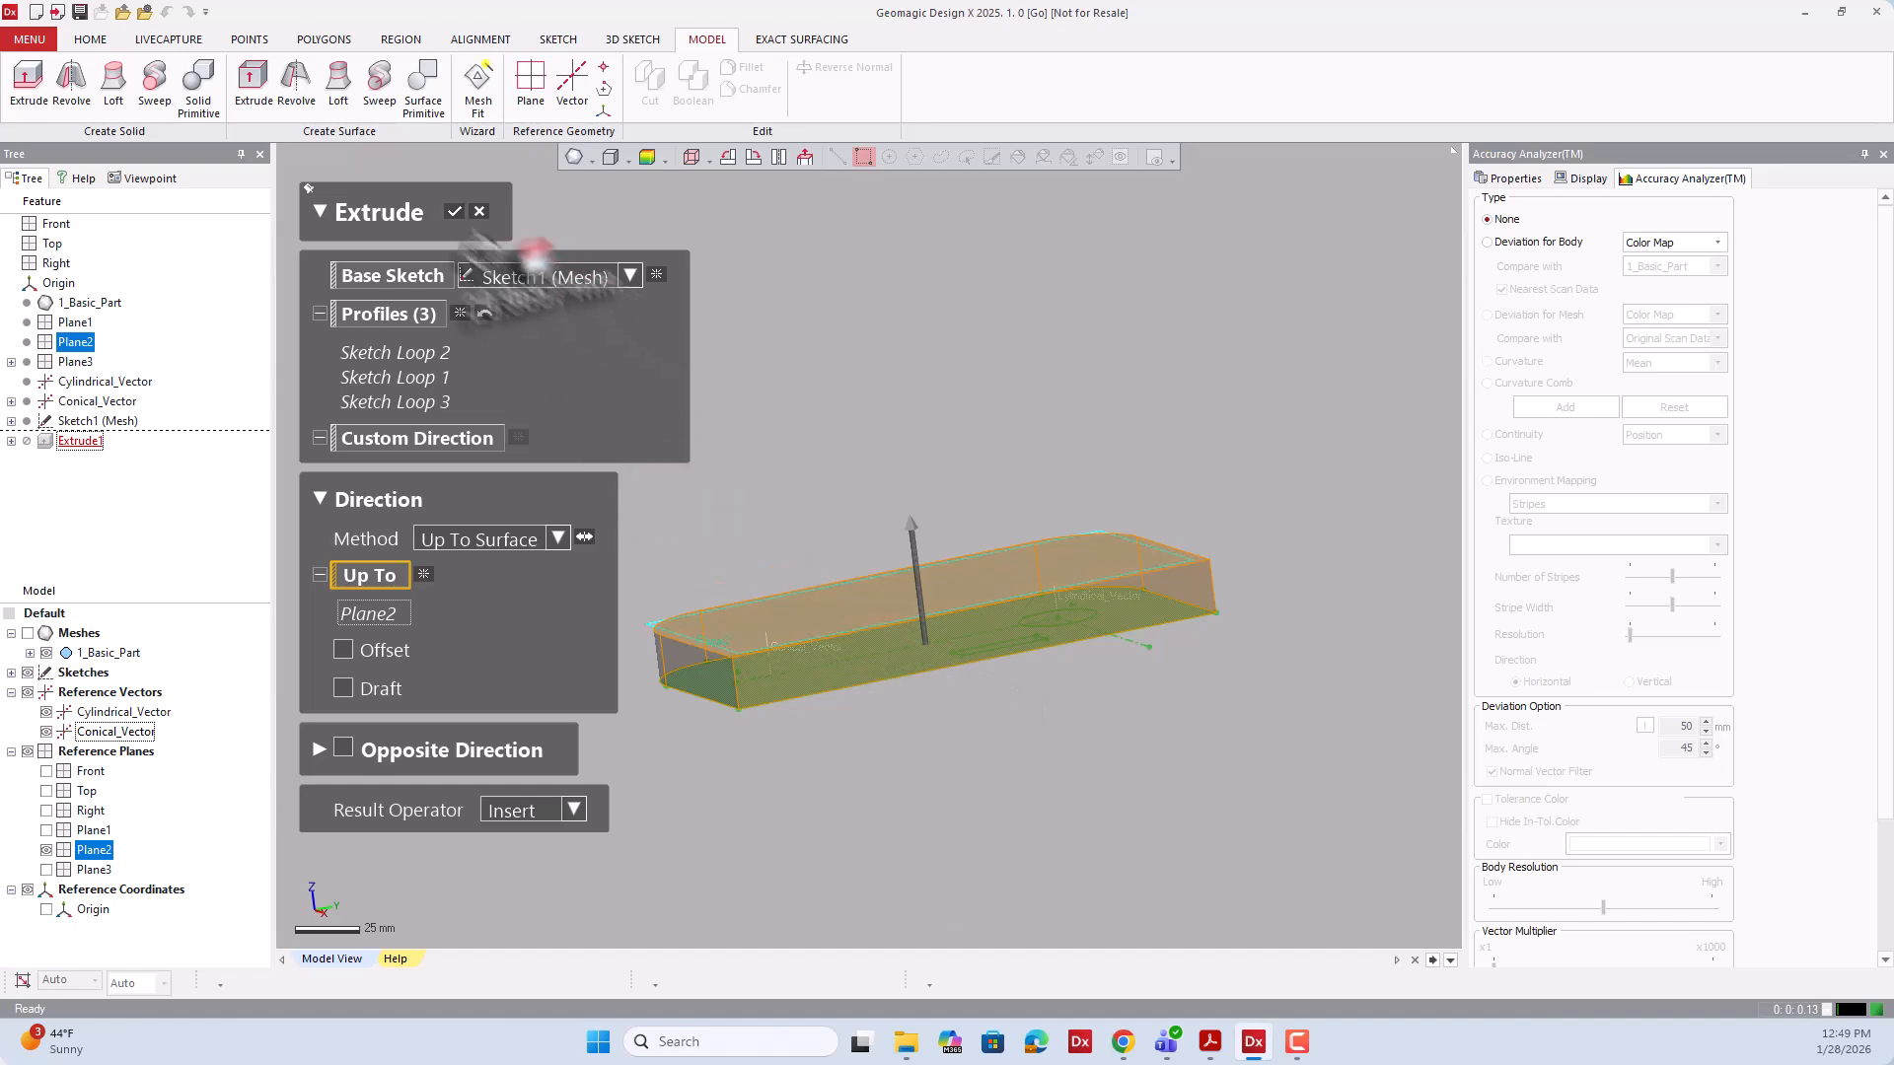
pyautogui.click(456, 214)
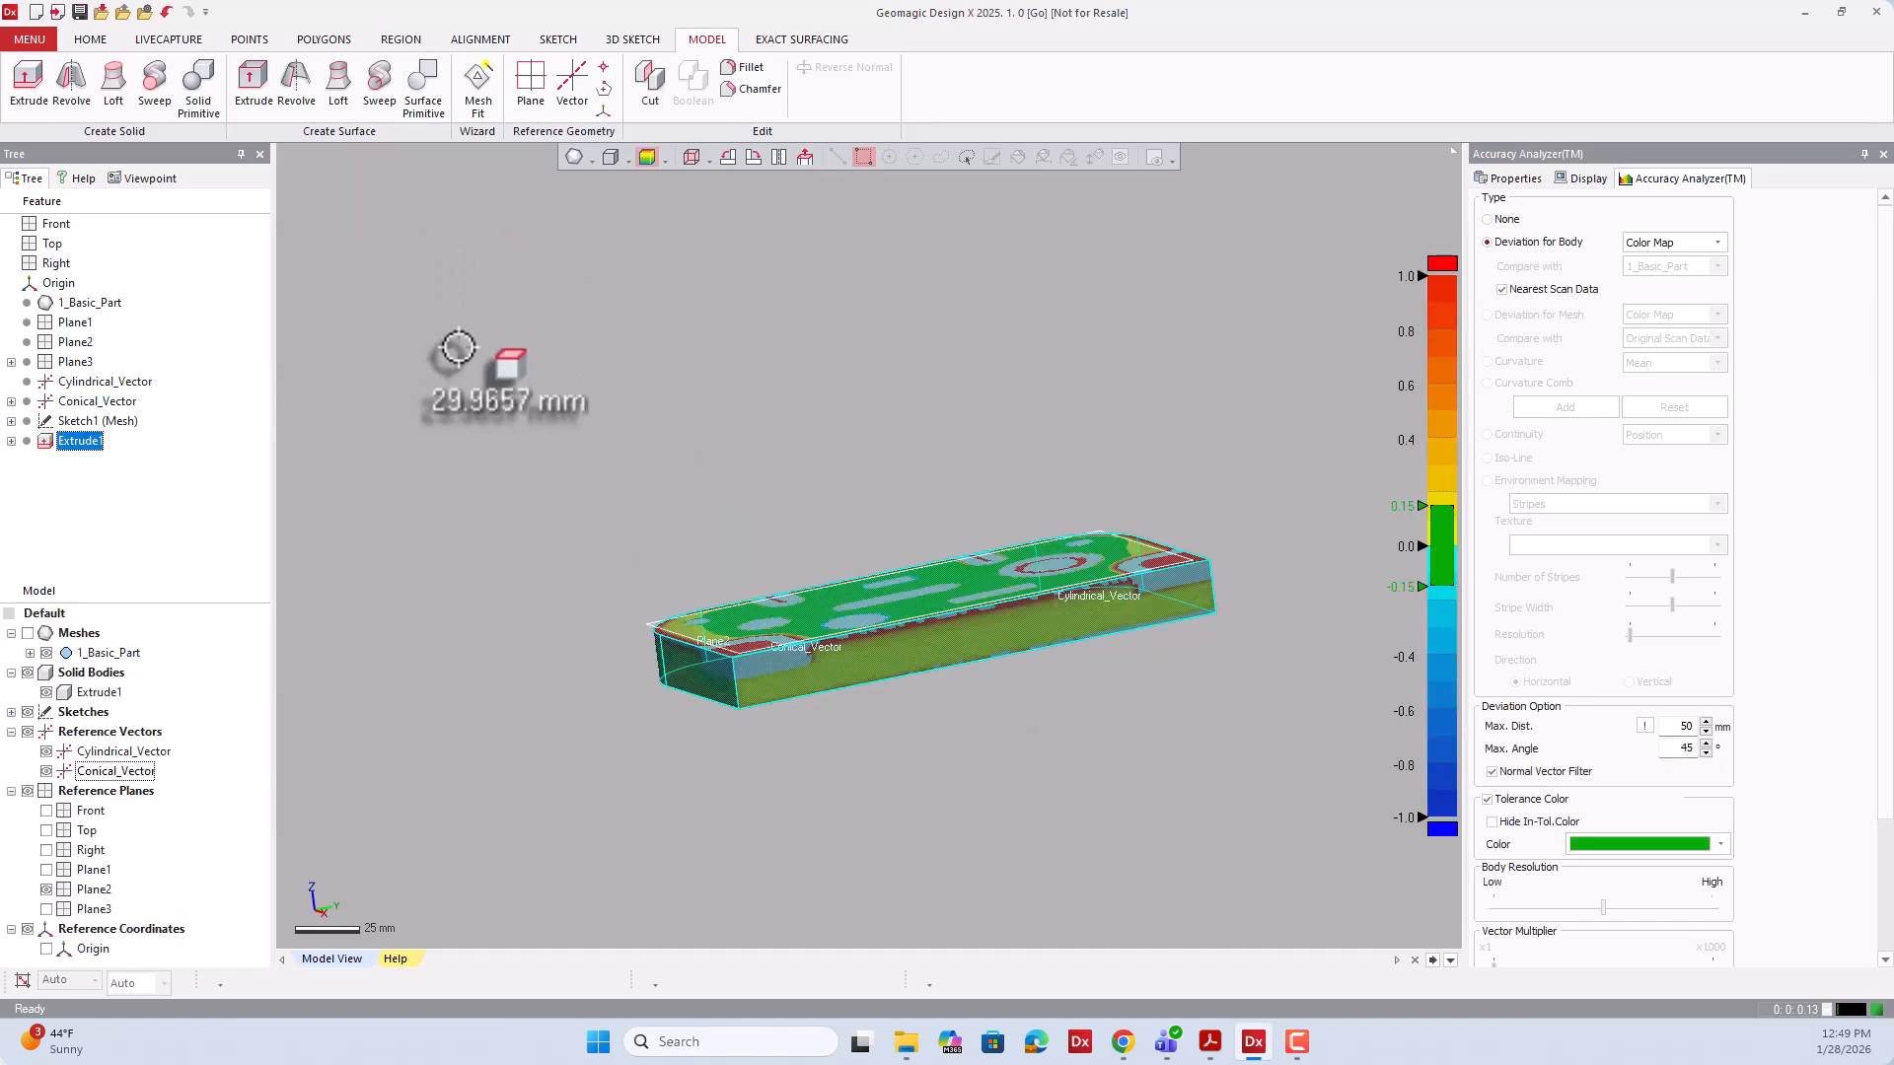
# Inspect the deviation colors on the block's top face, show the scan mesh with it, and turn off the Deviation for Body map.
pyautogui.moveTo(1080, 622); pyautogui.dragTo(770, 569, button='right')
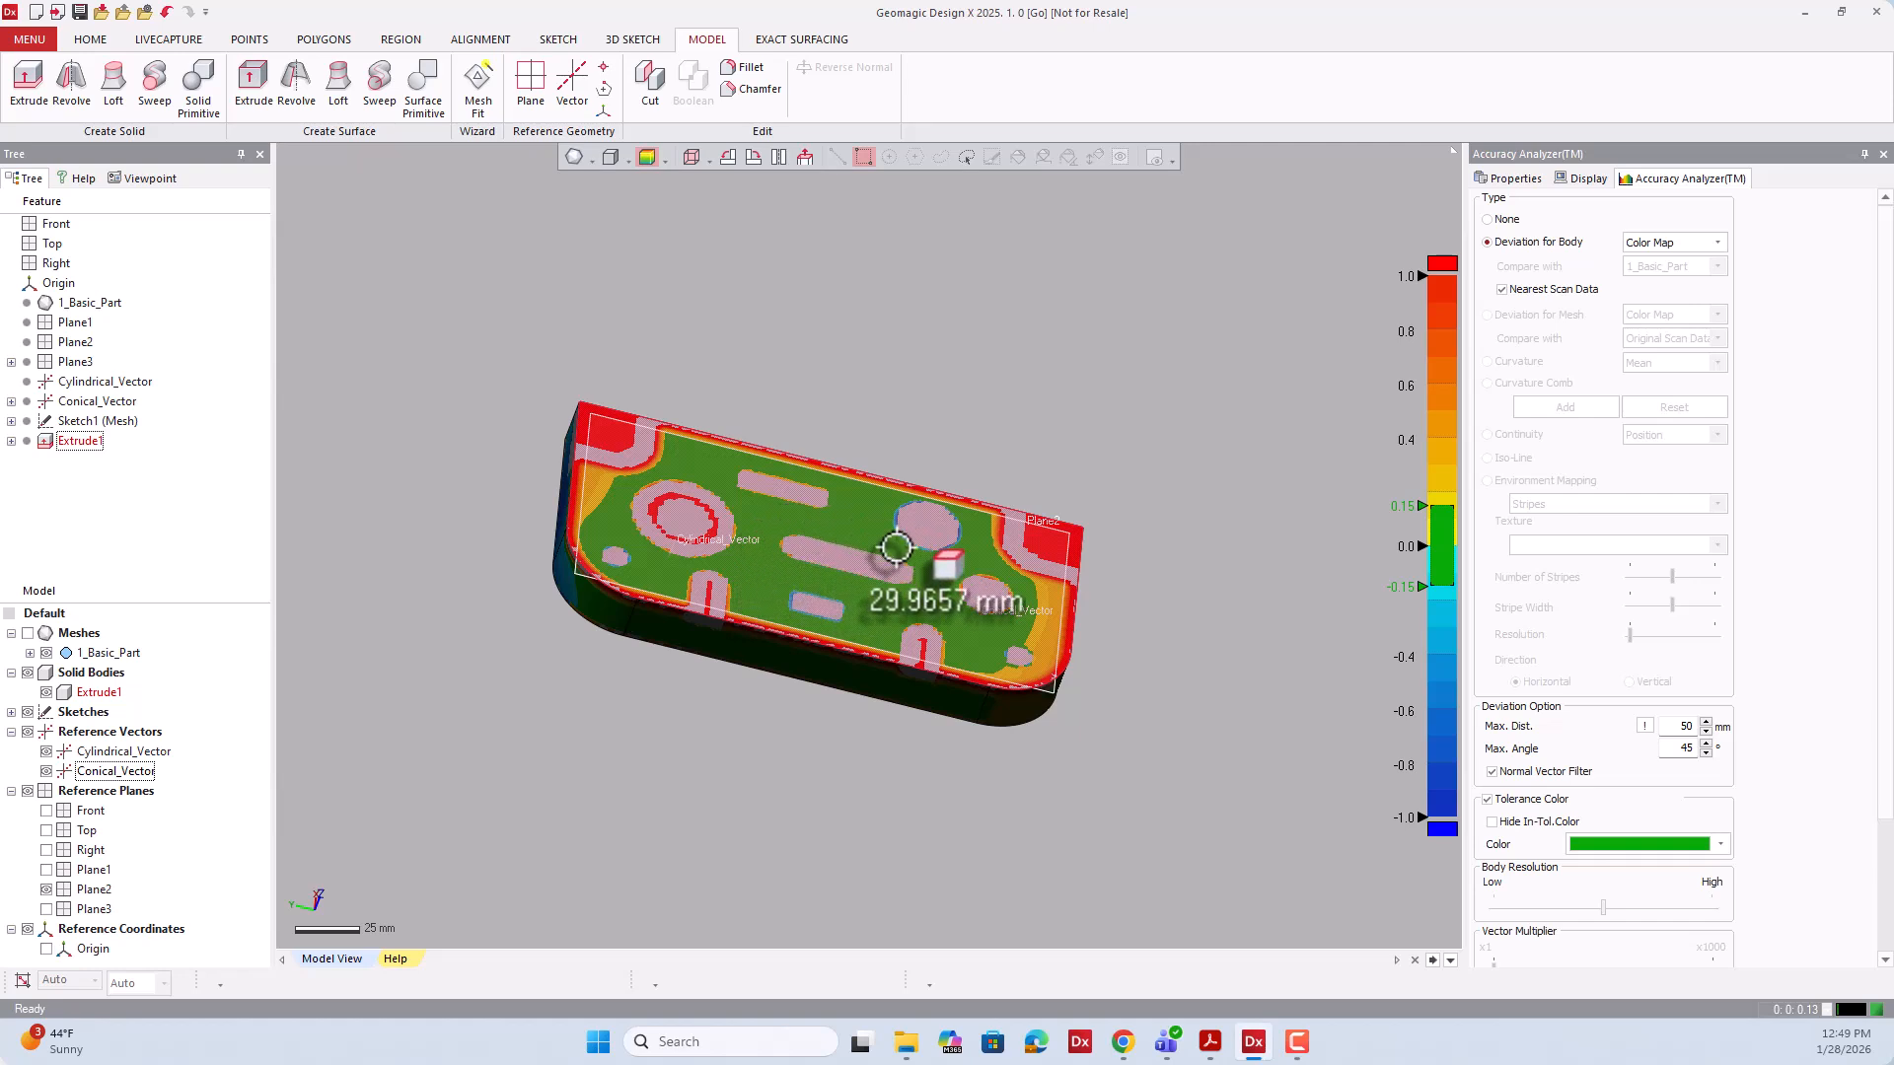
pyautogui.moveTo(743, 583); pyautogui.dragTo(720, 533, button='right')
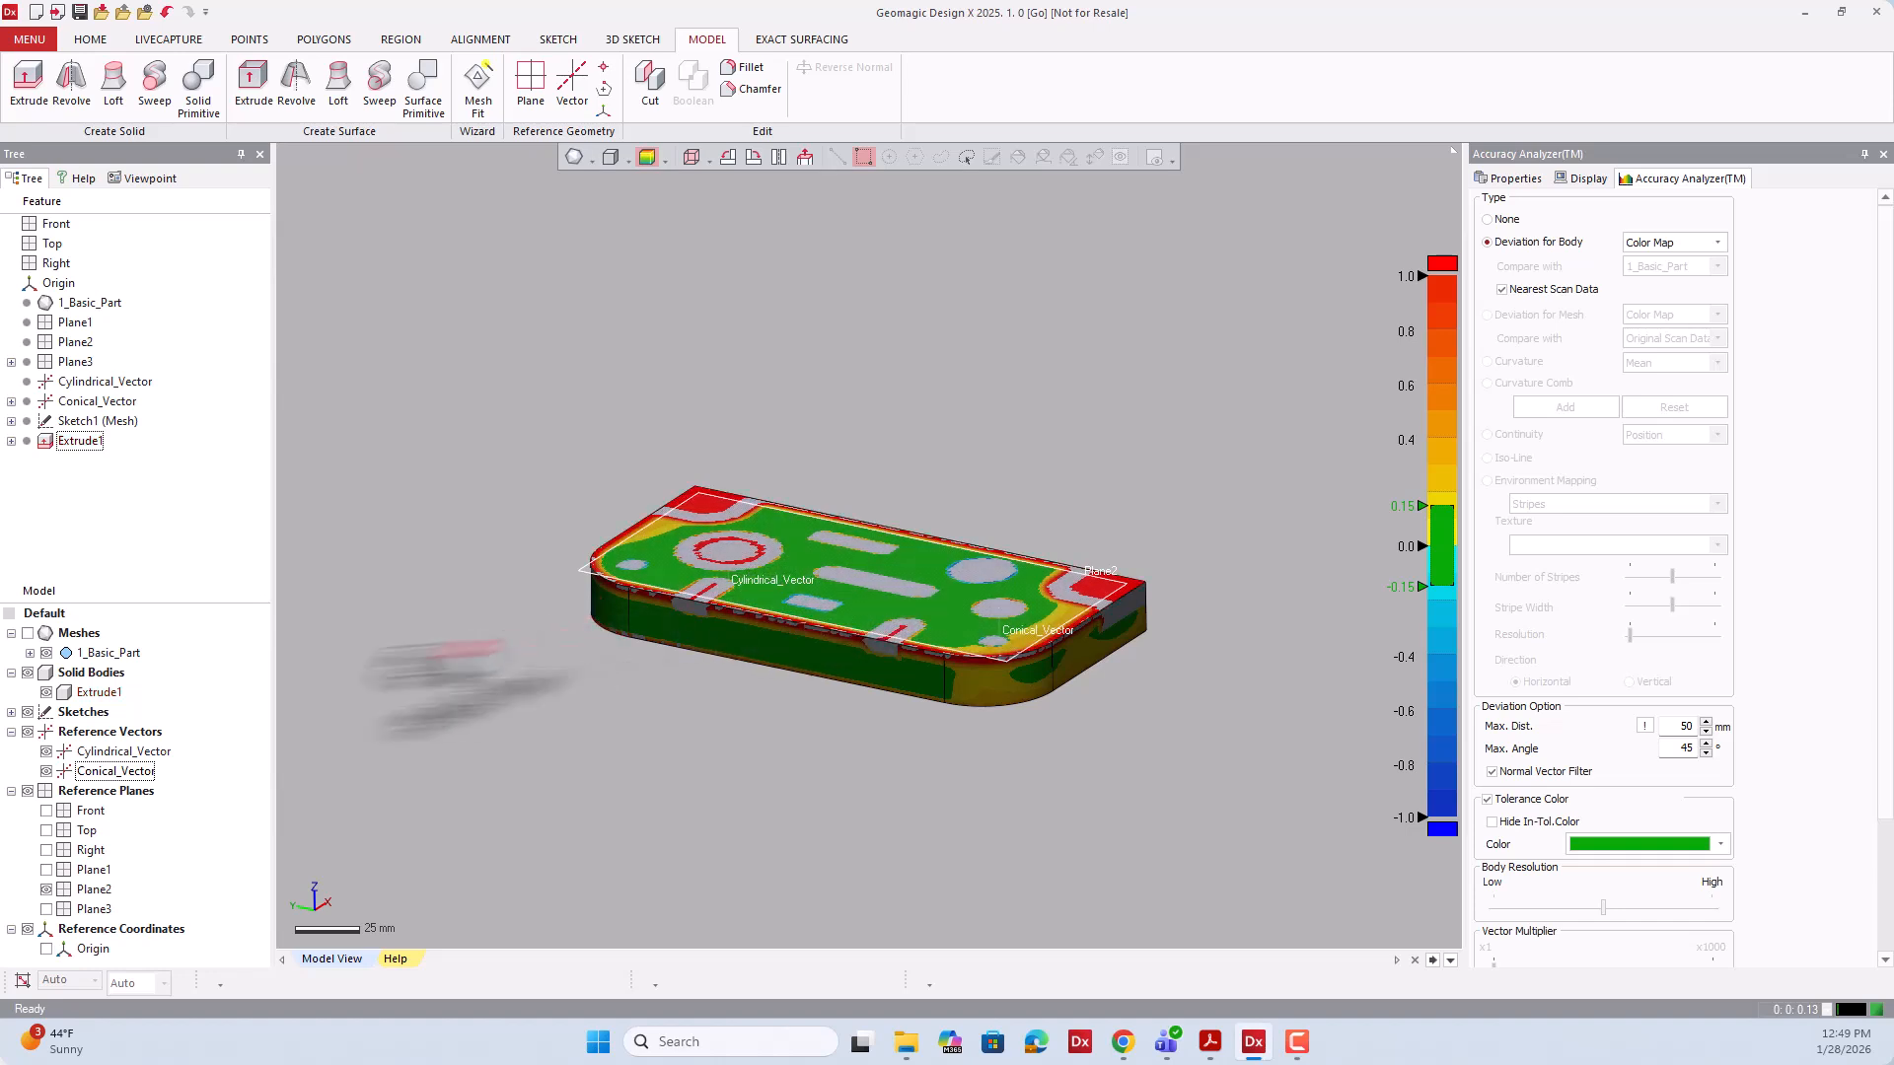
pyautogui.click(28, 633)
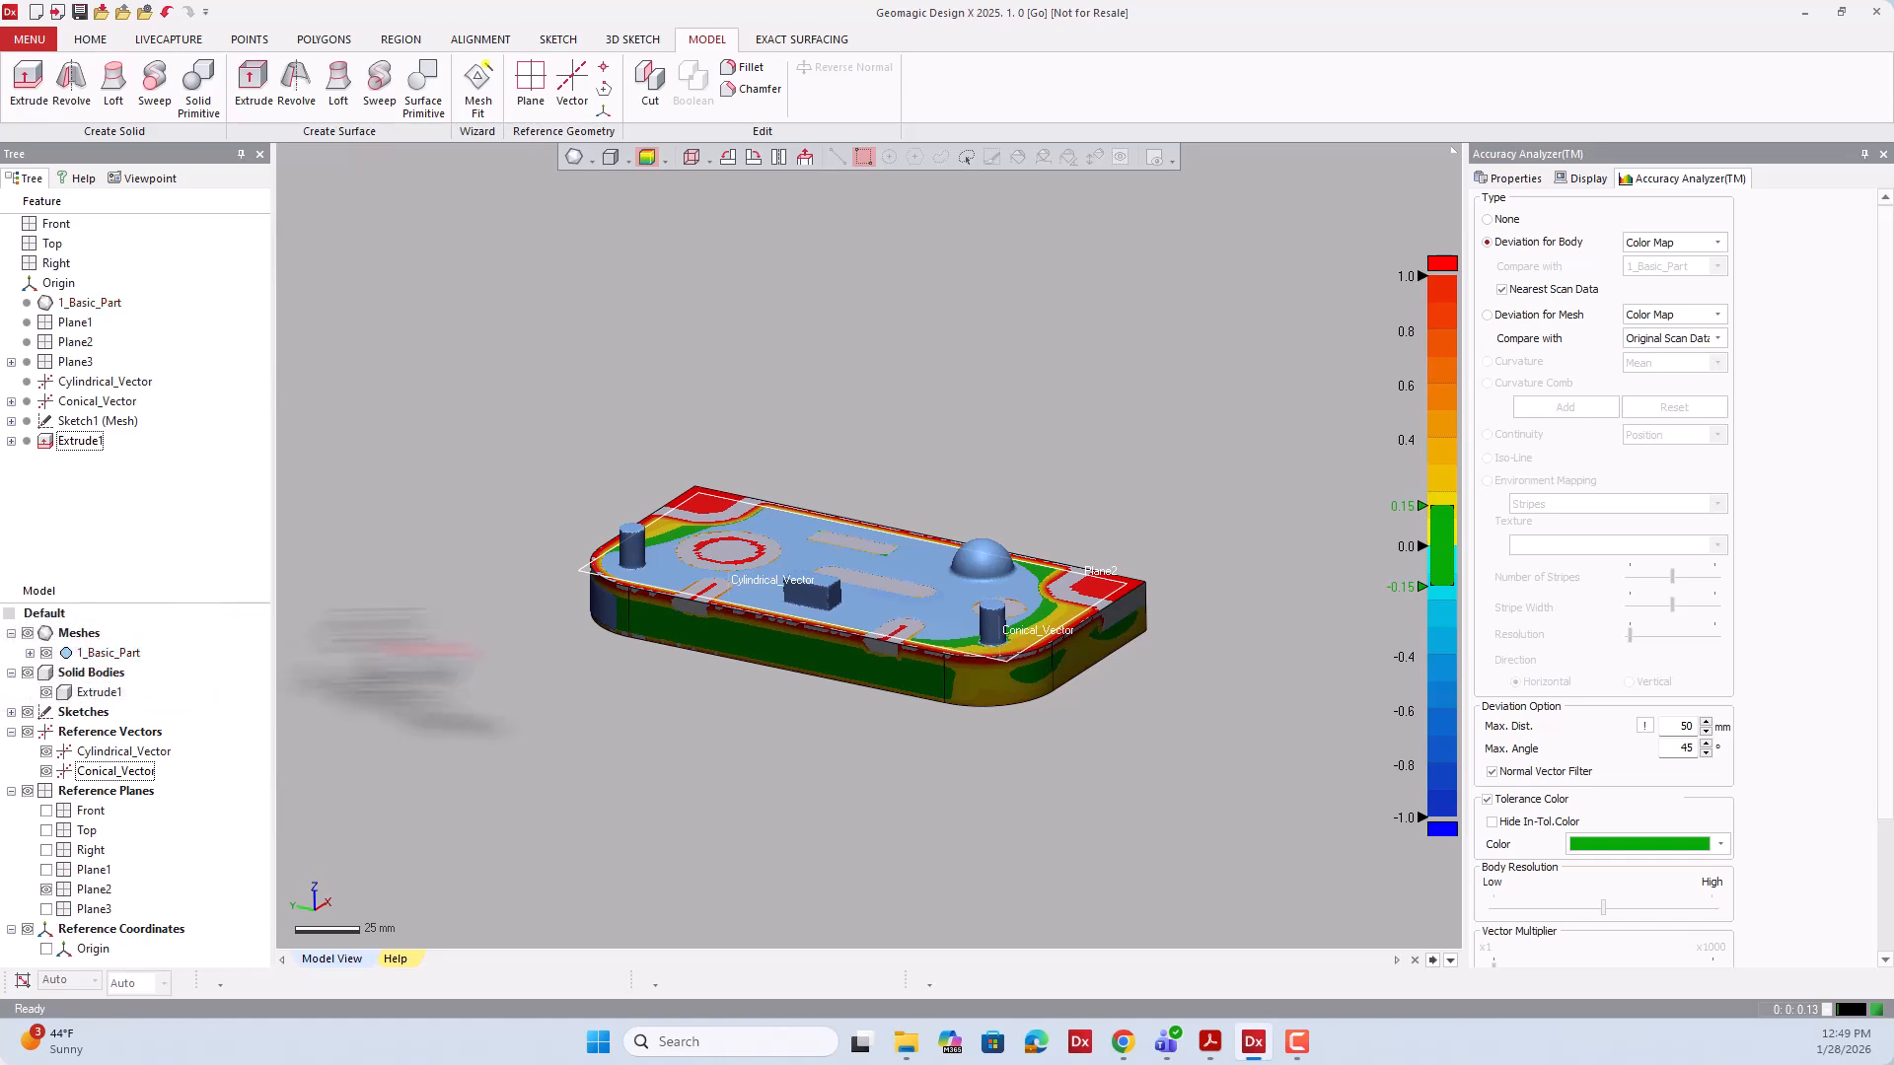
pyautogui.moveTo(738, 683); pyautogui.dragTo(789, 701, button='right')
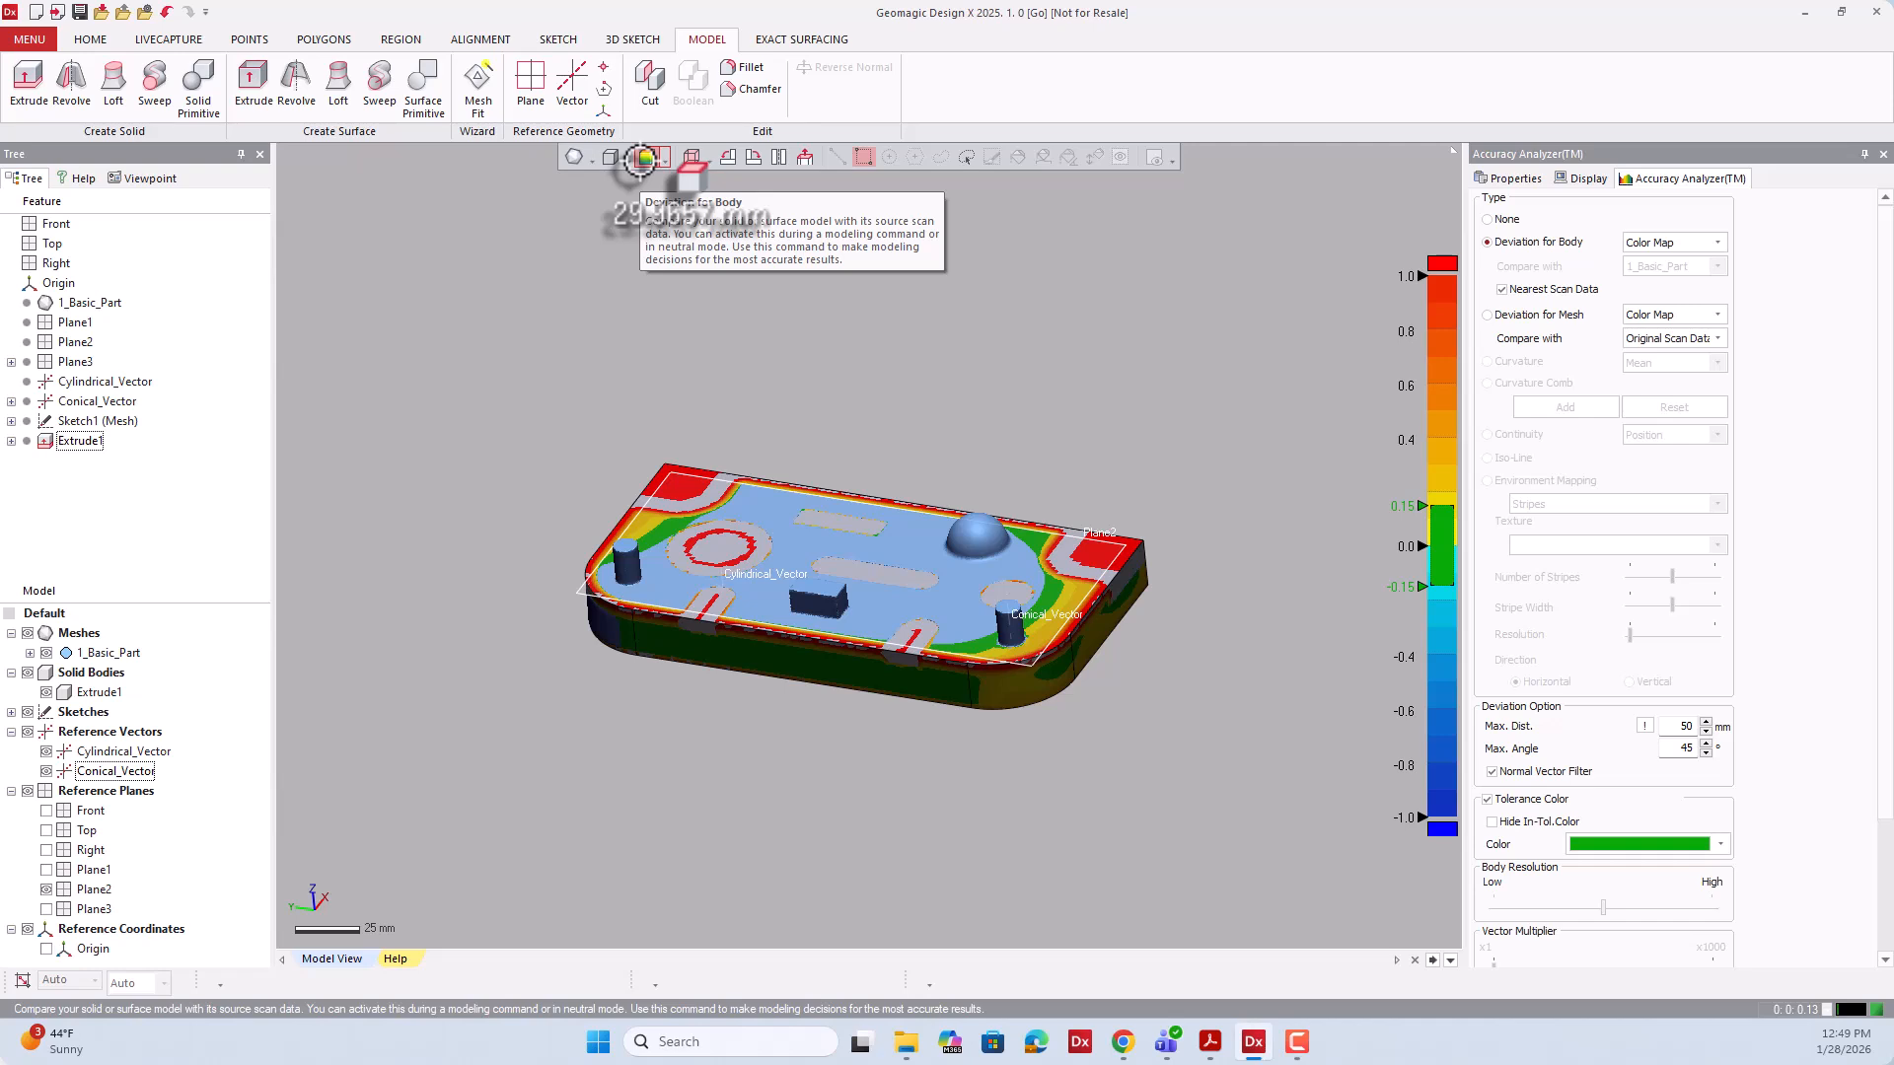
pyautogui.click(641, 158)
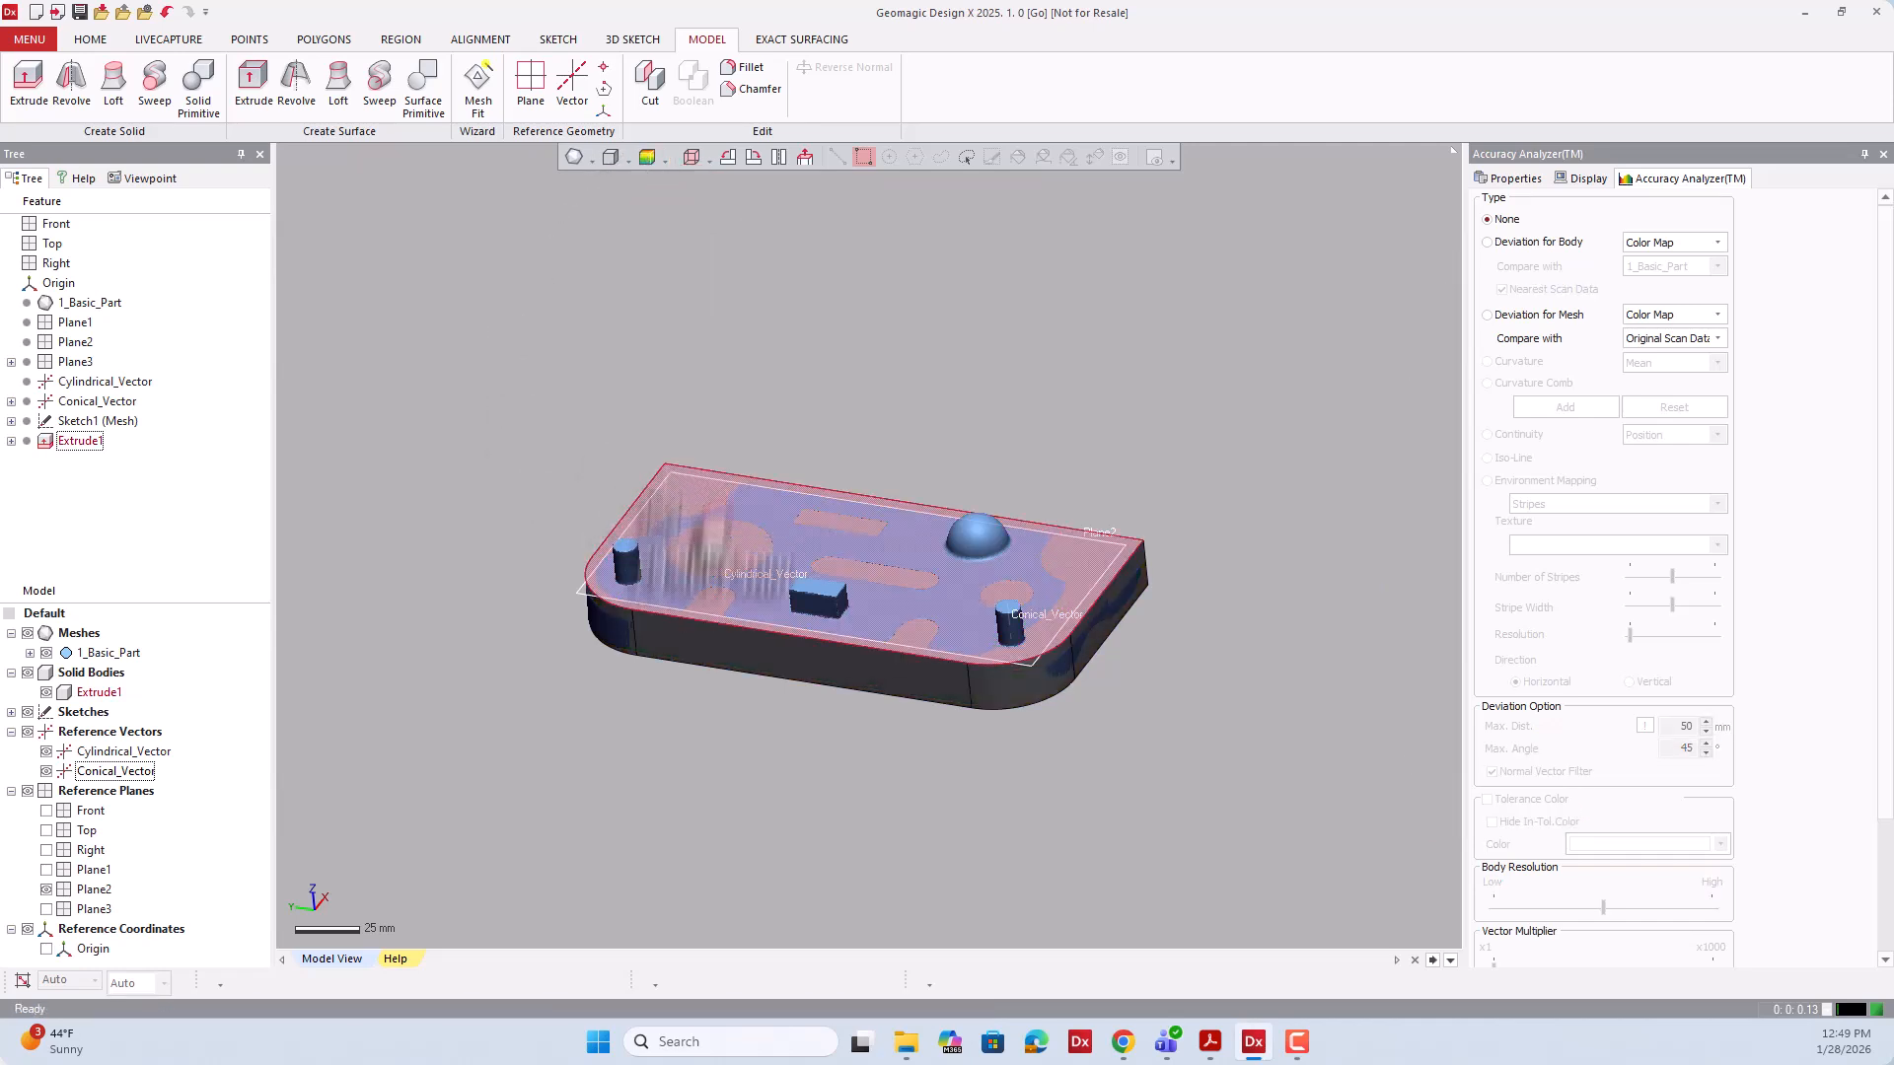
# Hide the scan mesh and Plane2 so that the extruded block is displayed on its own.
pyautogui.moveTo(634, 724); pyautogui.dragTo(851, 719, button='right')
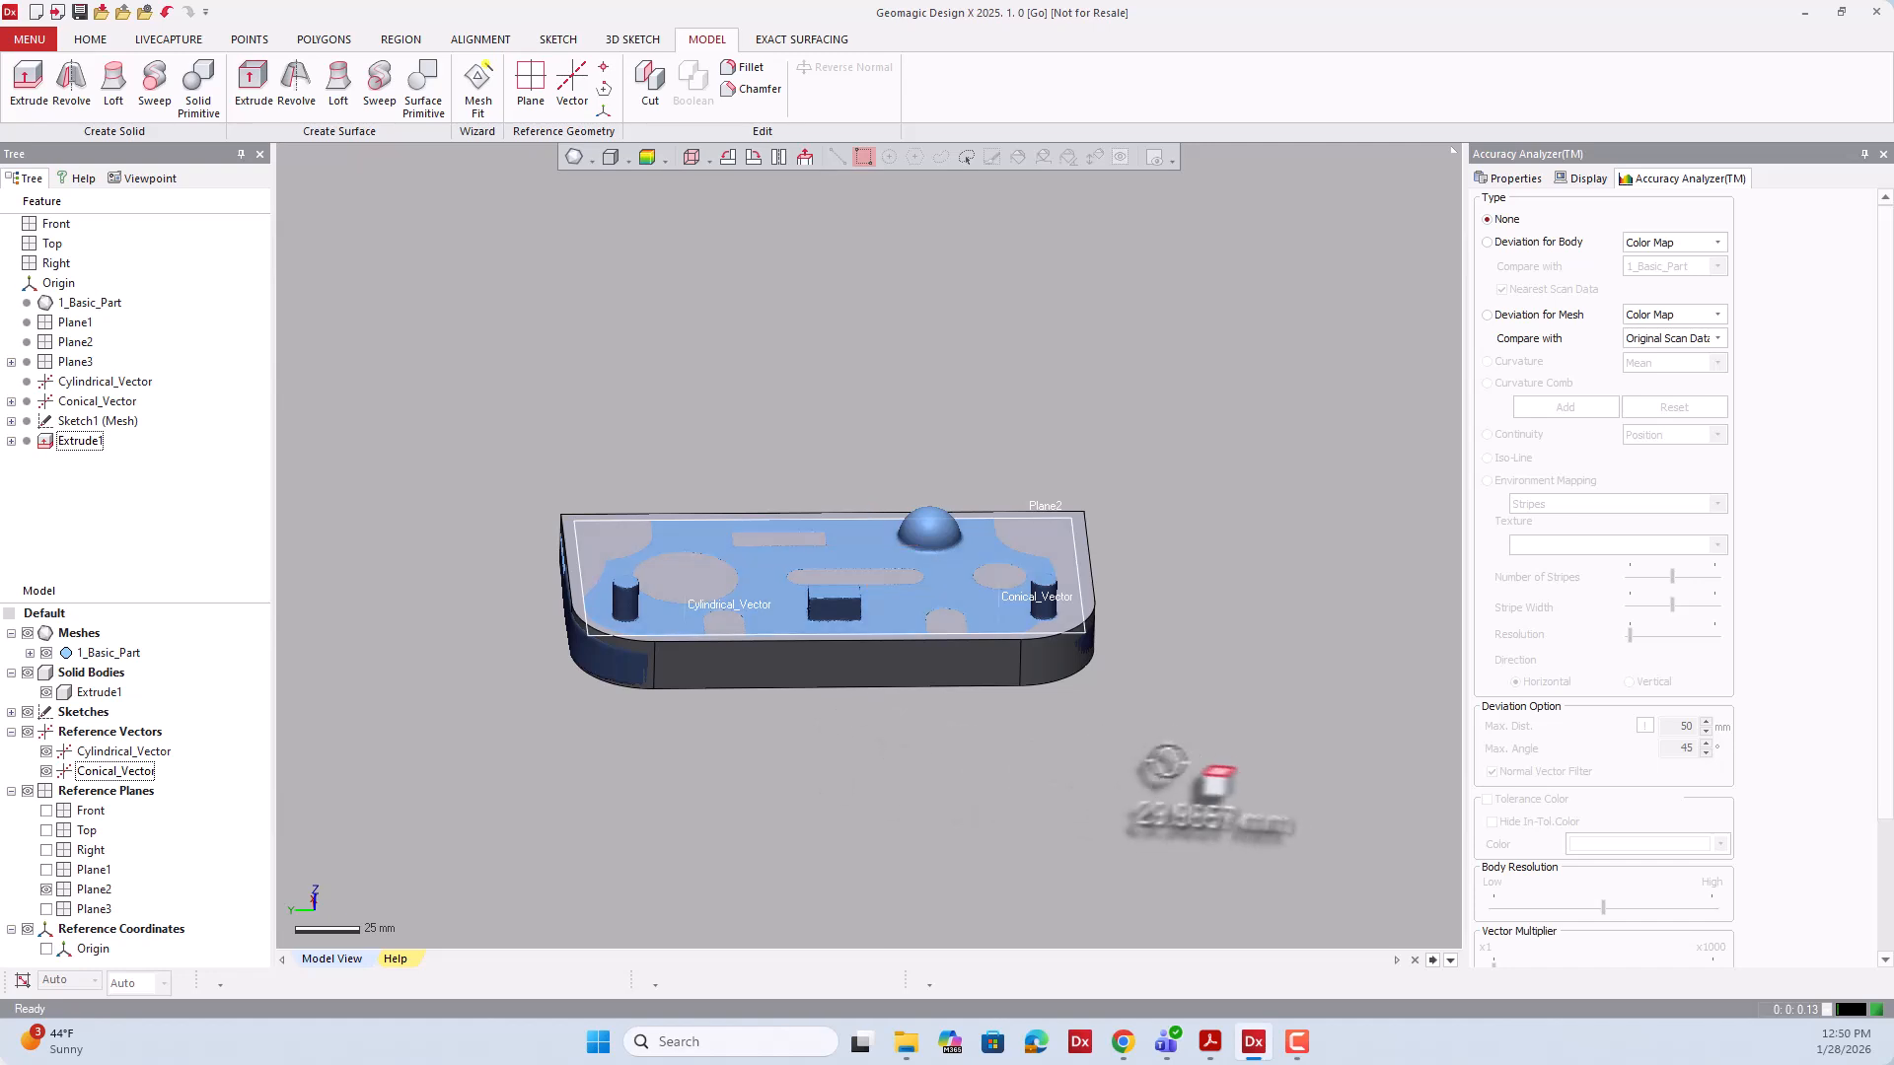
pyautogui.moveTo(1100, 768); pyautogui.dragTo(505, 615, button='right')
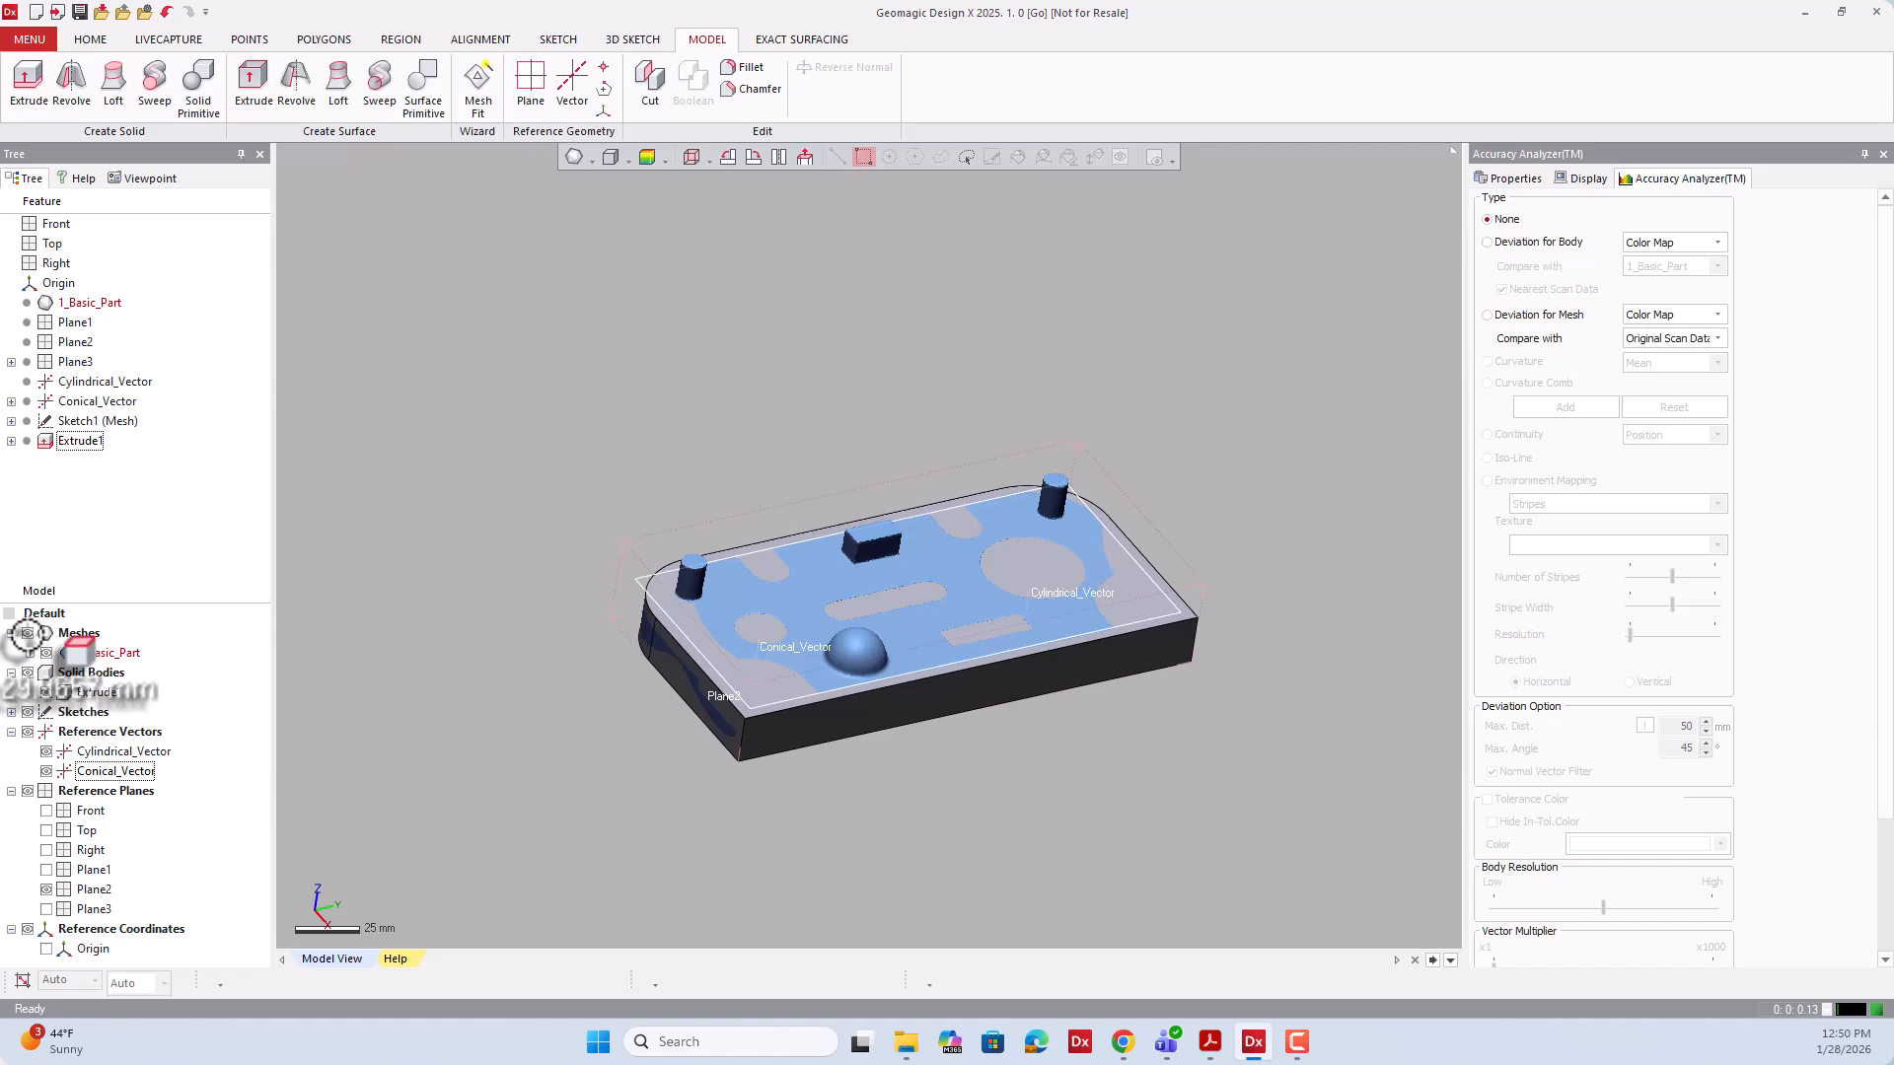
pyautogui.click(27, 632)
pyautogui.moveTo(808, 680); pyautogui.dragTo(338, 655, button='right')
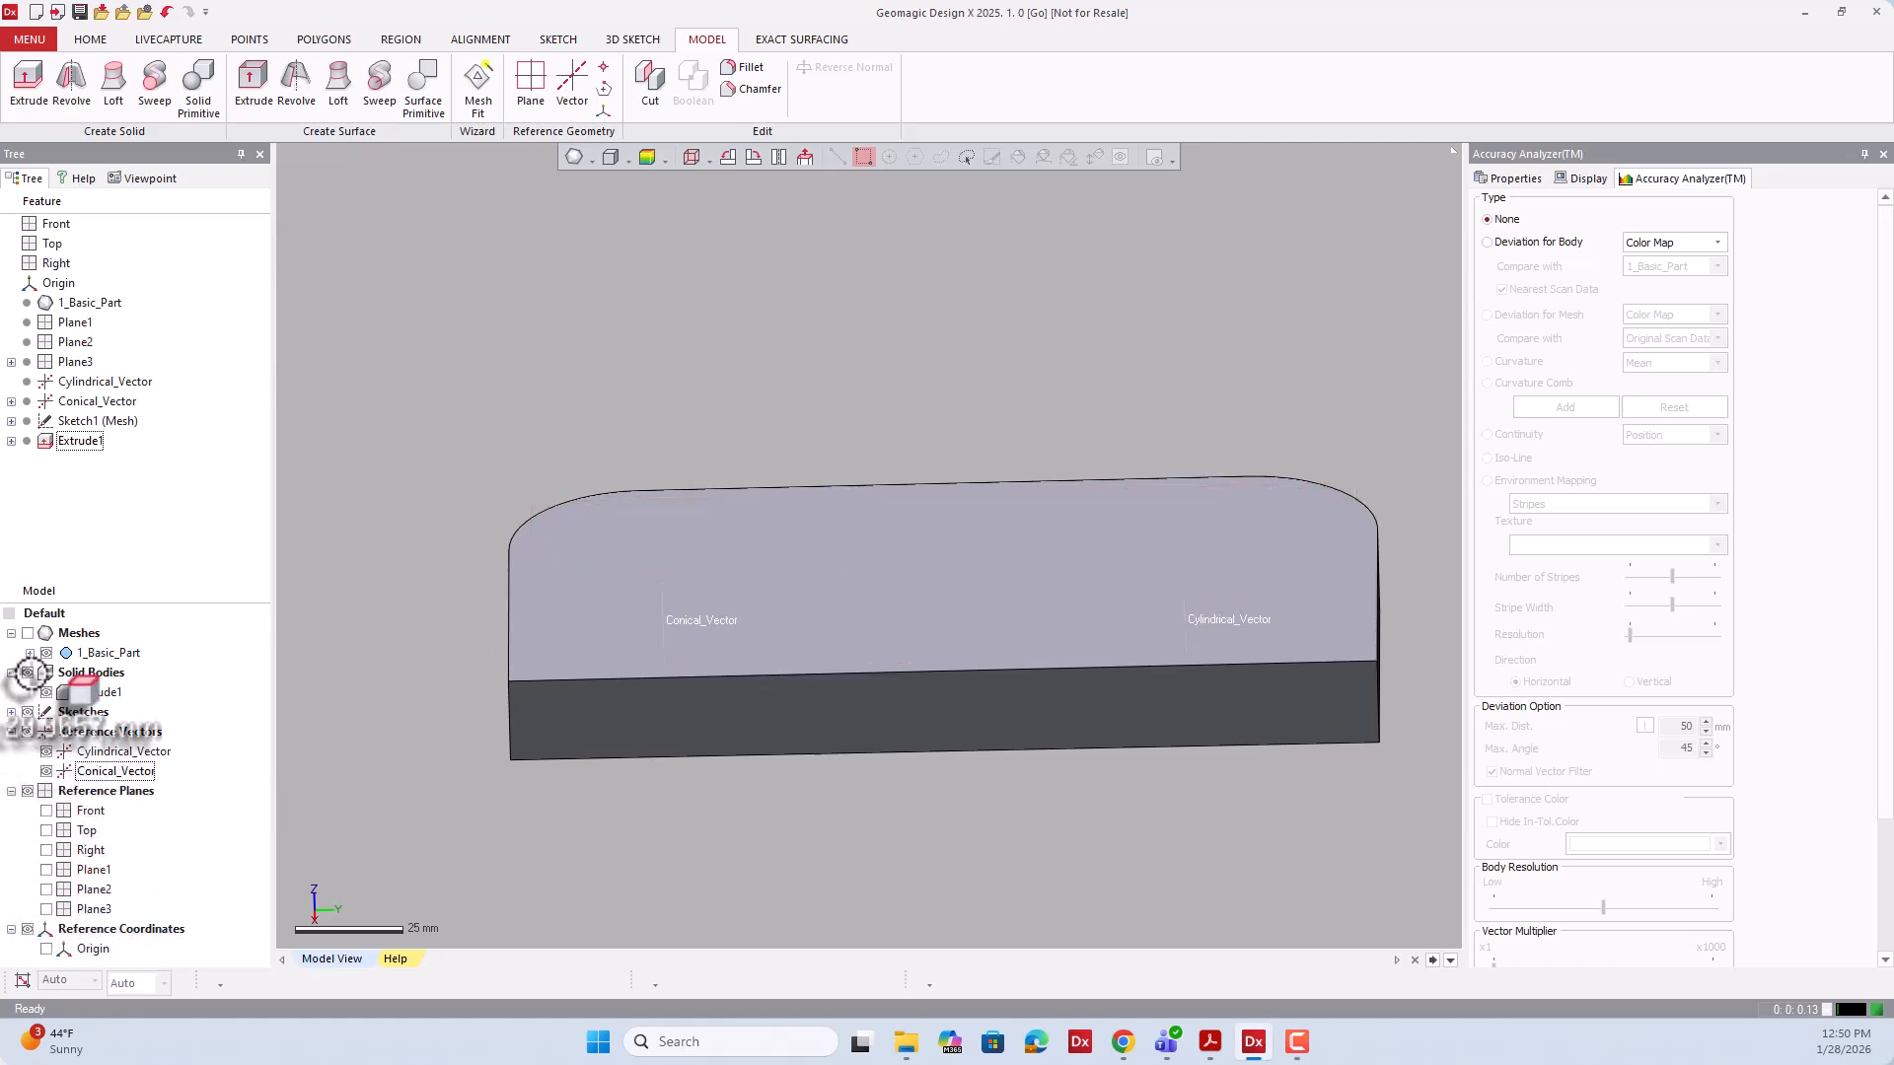
# Compare the extruded block with the scan mesh by toggling their visibility, leaving only the mesh shown.
pyautogui.click(27, 673)
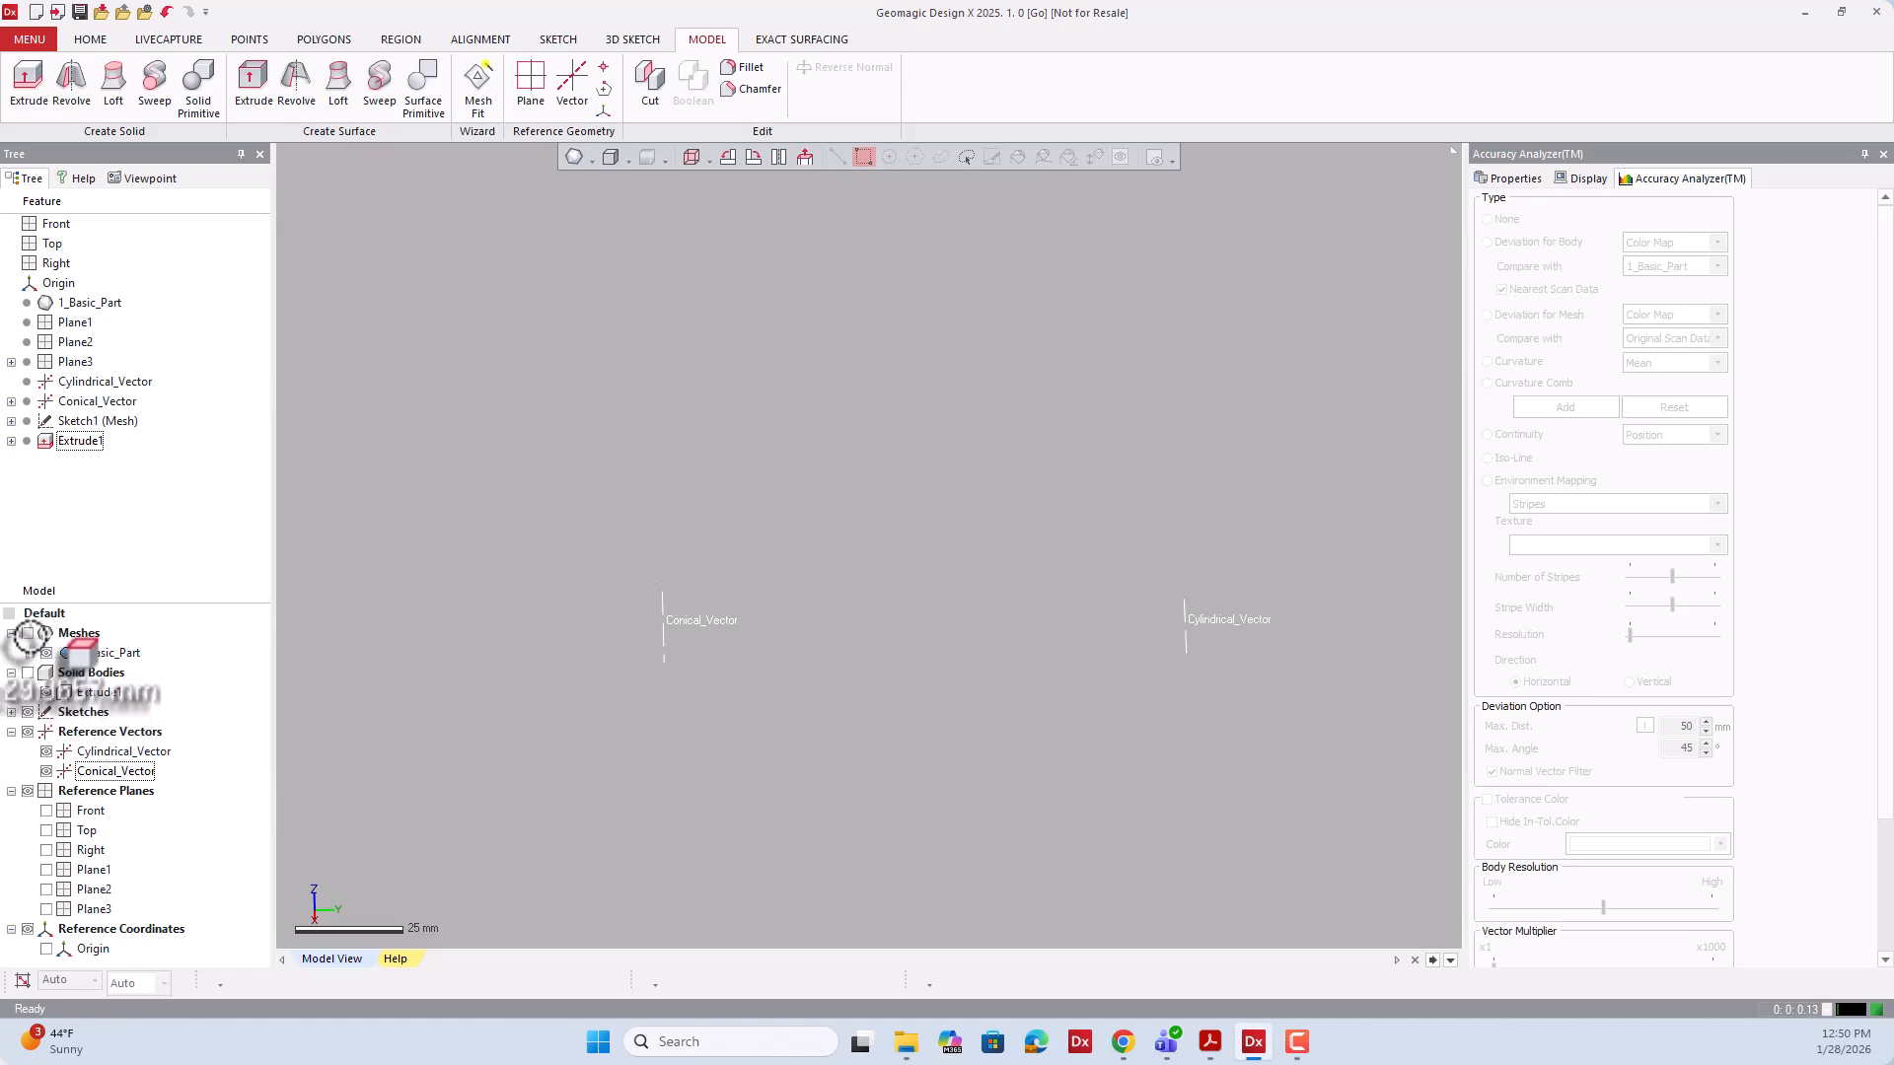
pyautogui.click(28, 634)
pyautogui.moveTo(646, 668); pyautogui.dragTo(663, 754, button='right')
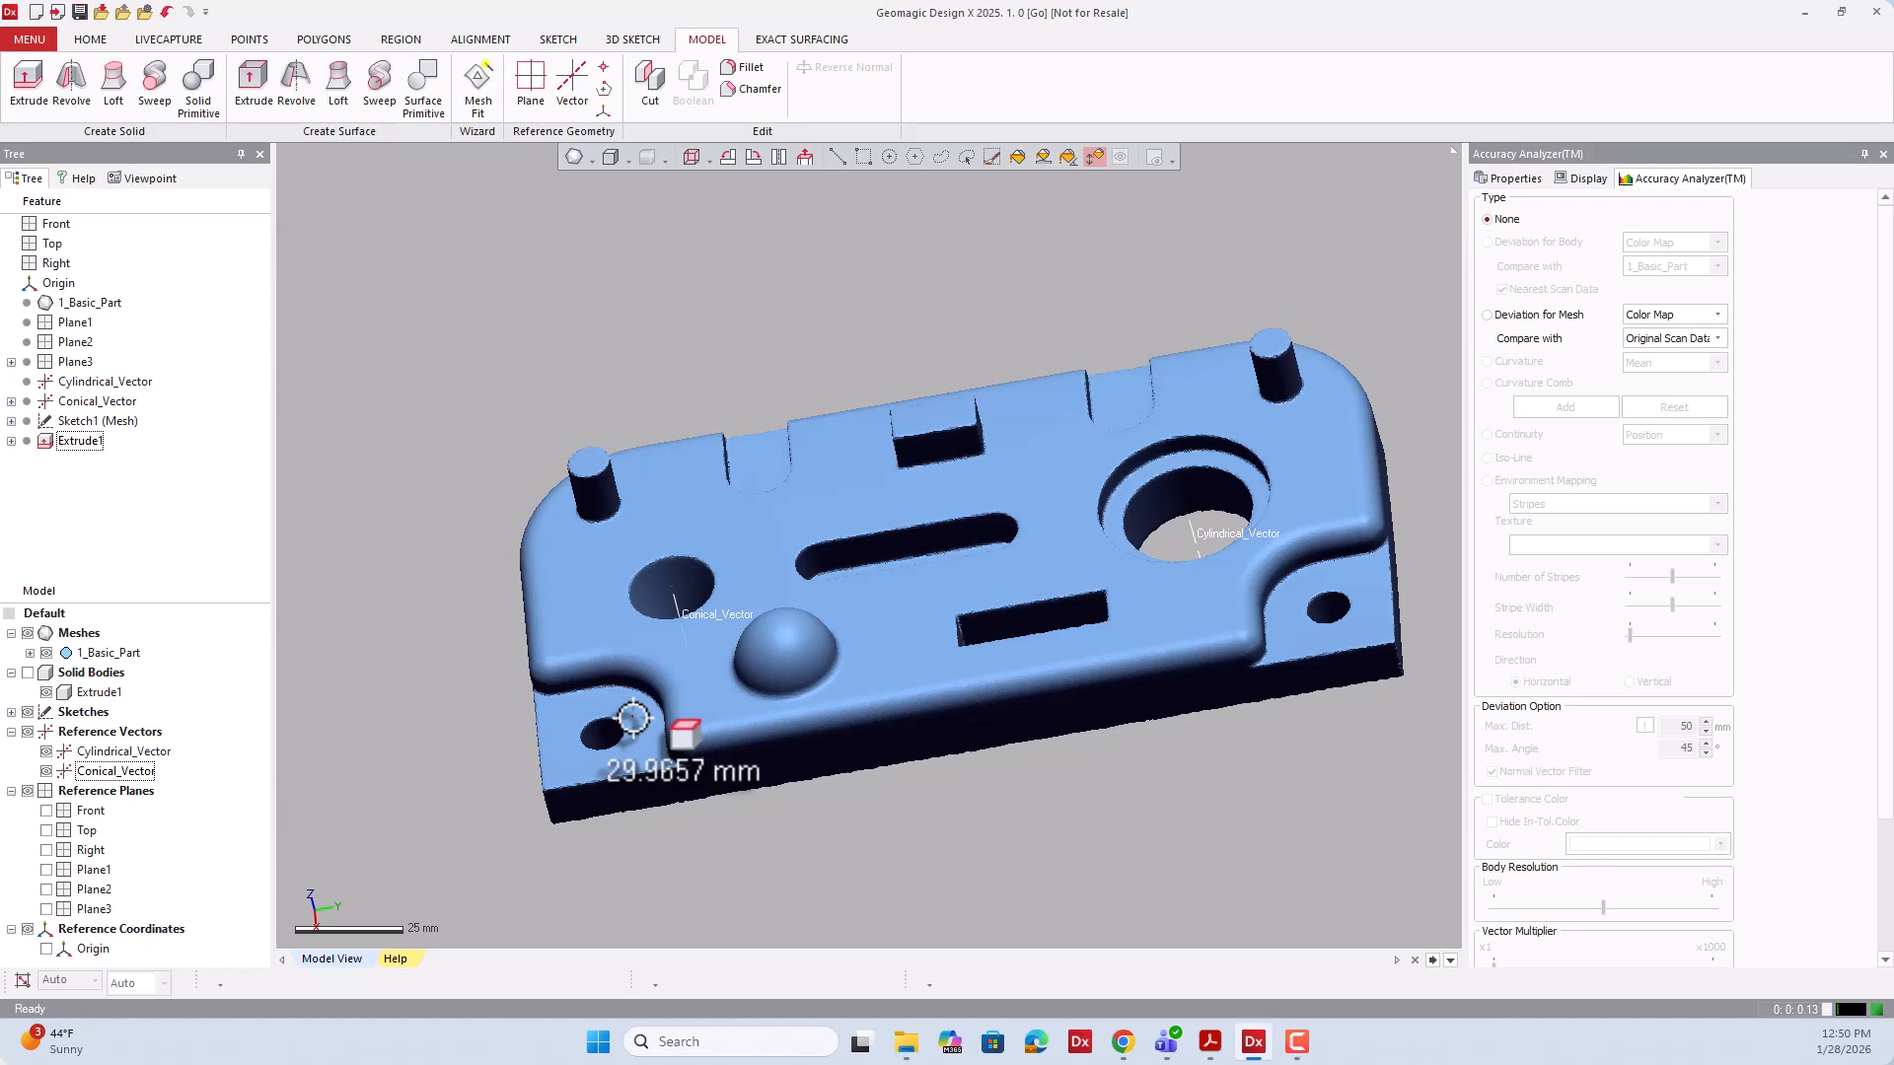
pyautogui.click(28, 673)
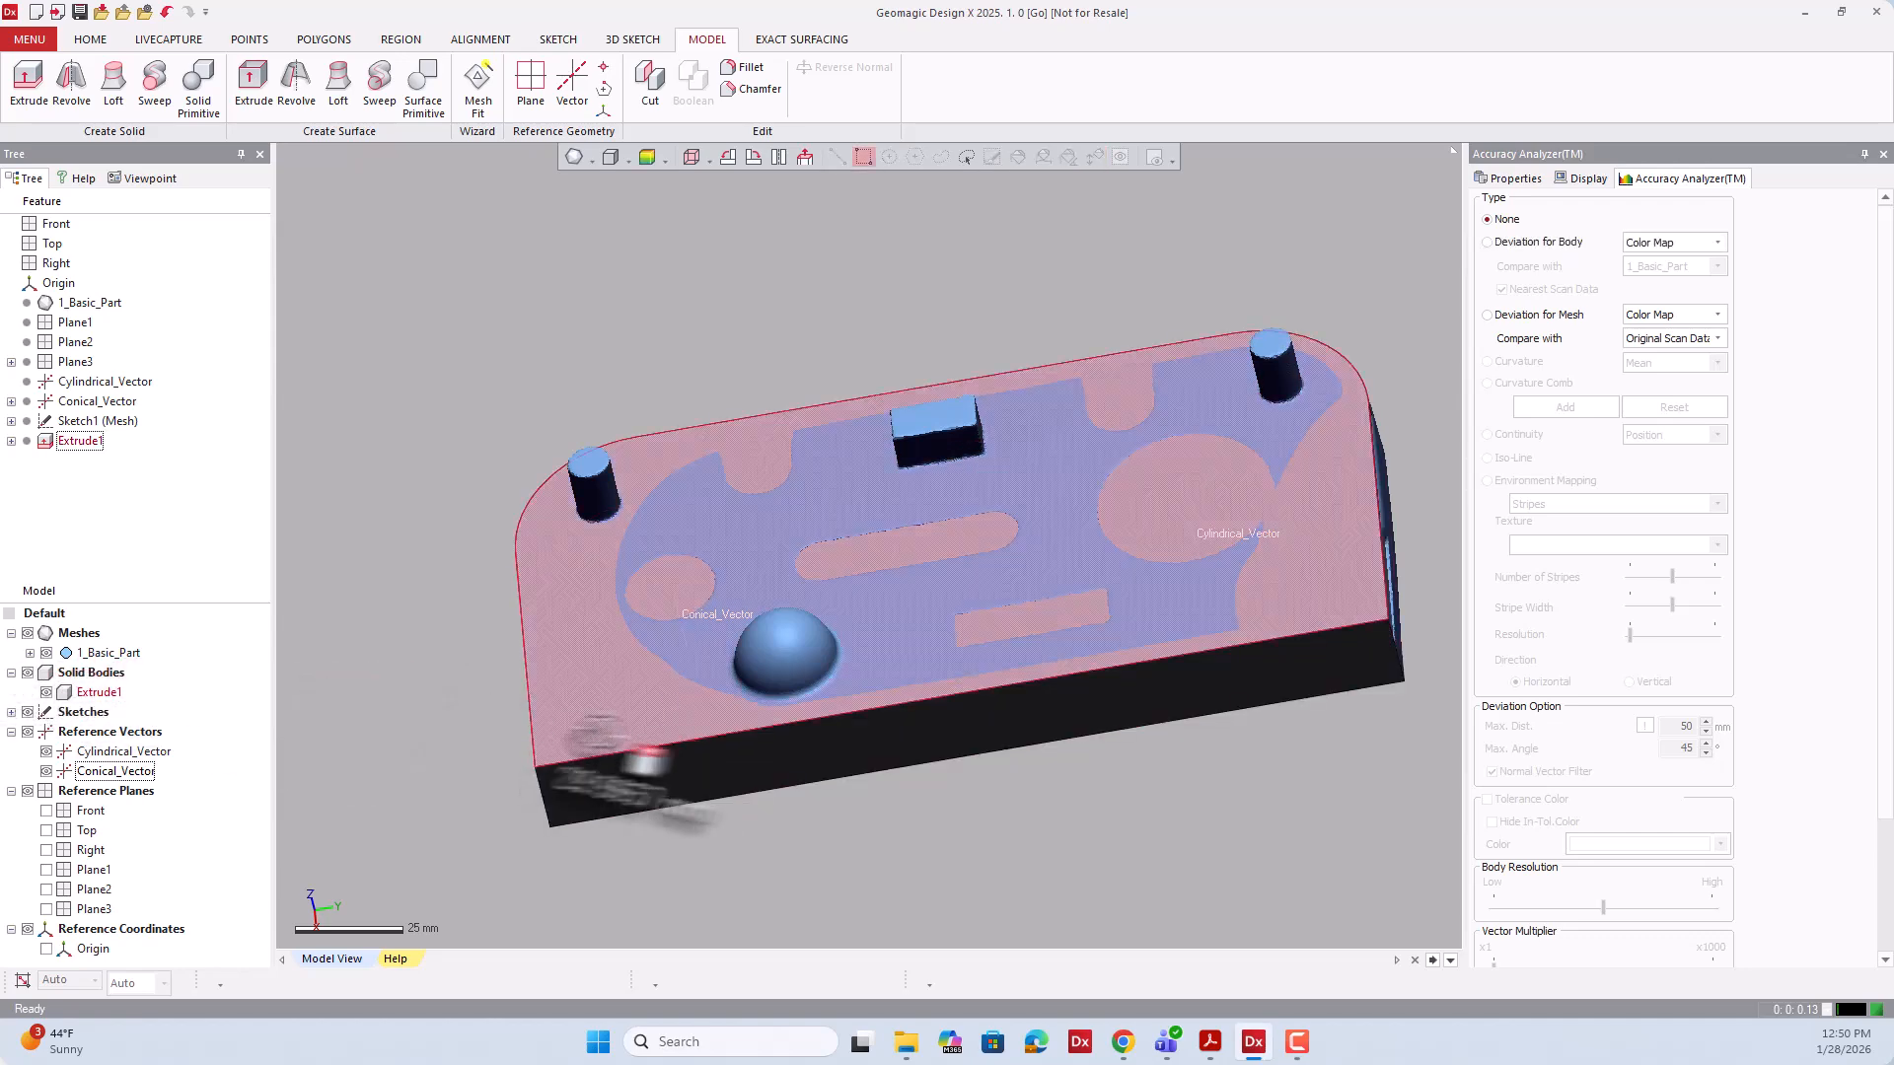
pyautogui.click(44, 692)
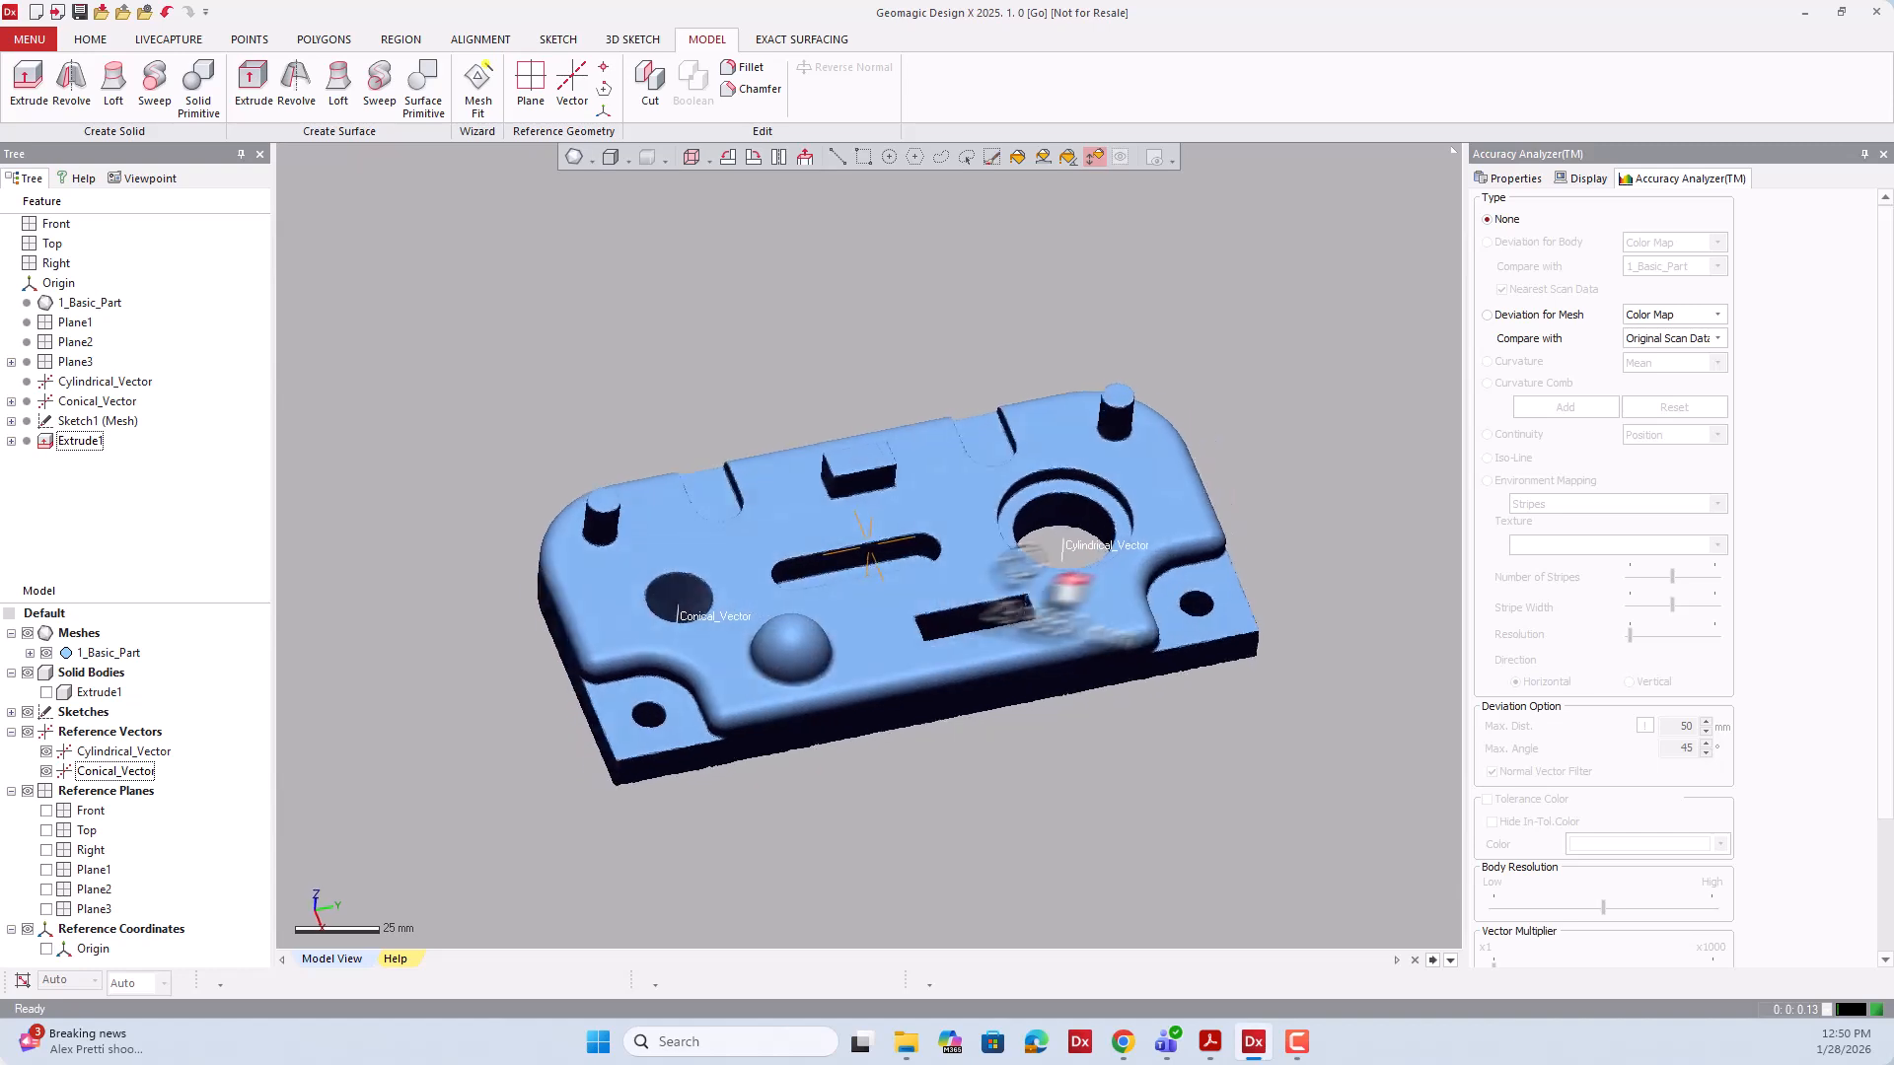
# Select the mesh faces of the two recessed flat corner ledges around the small holes on the scan mesh.
pyautogui.scroll(3, 1045, 688)
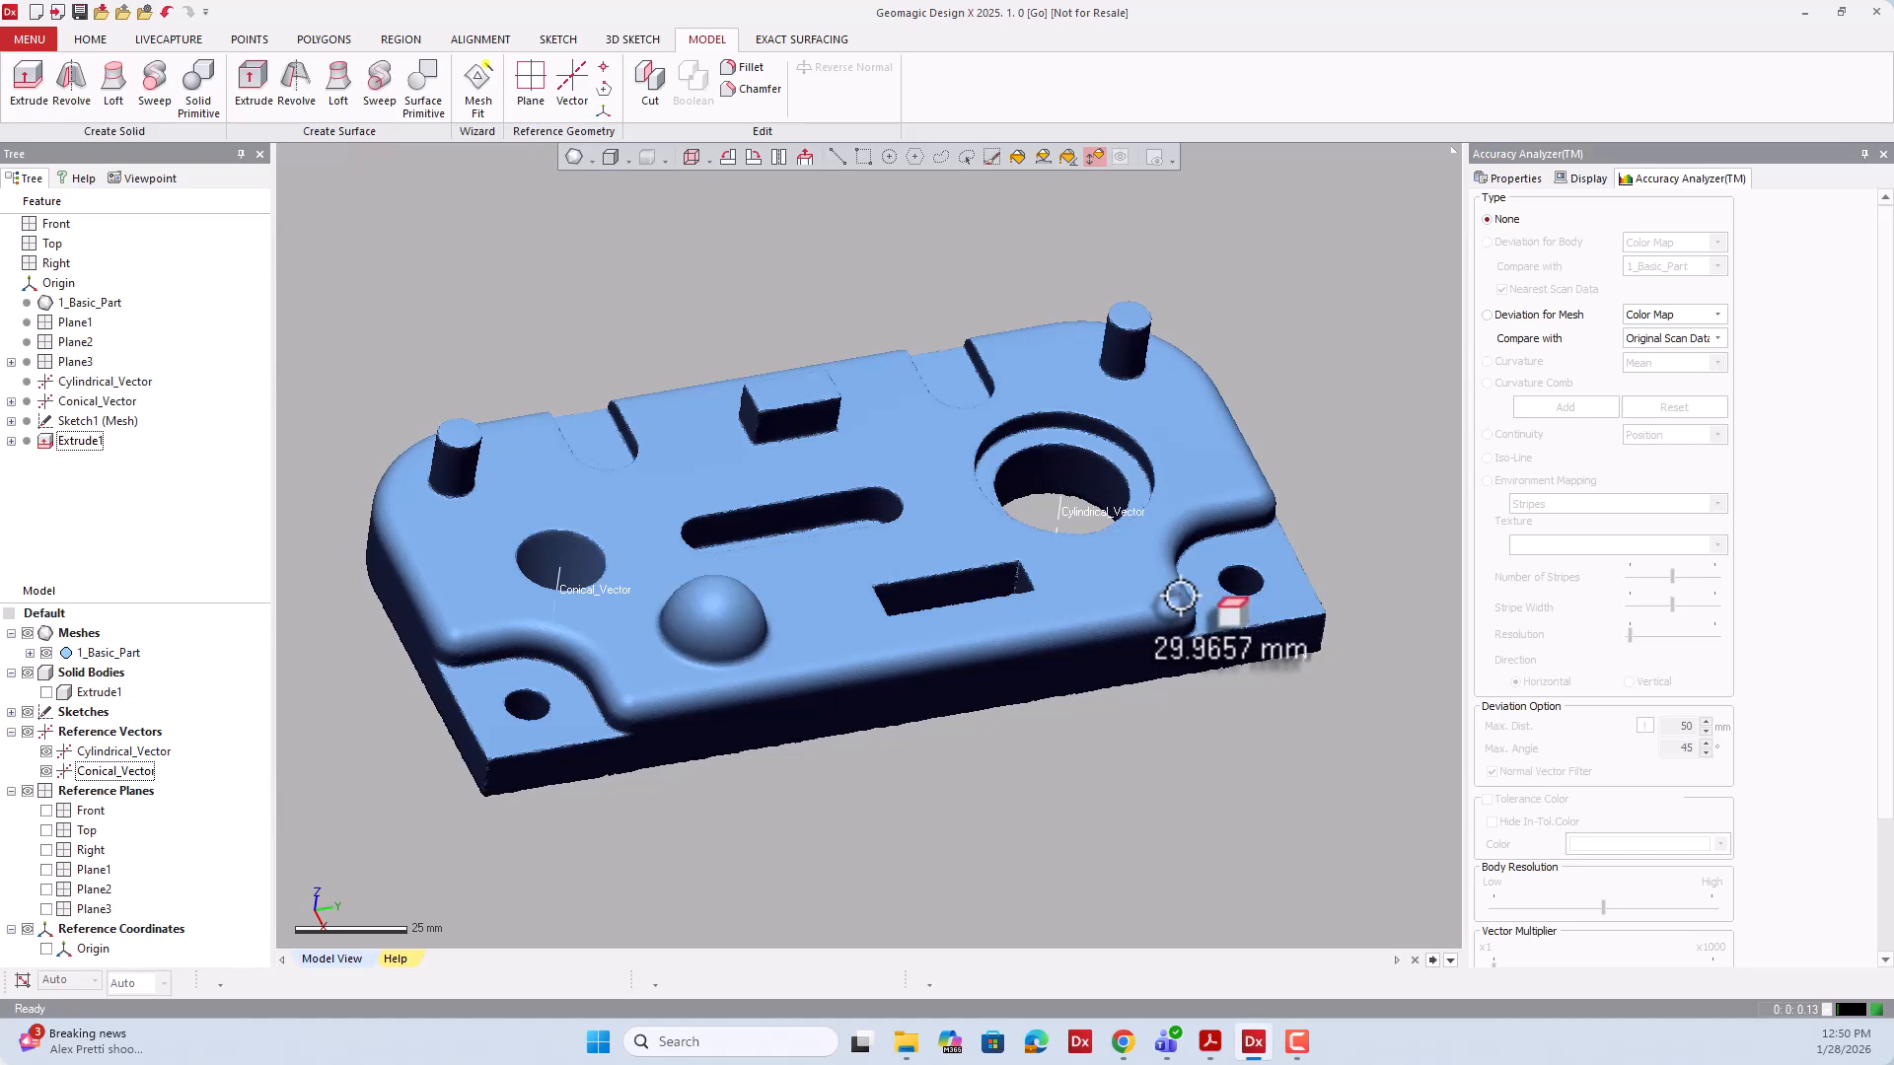
pyautogui.click(1096, 160)
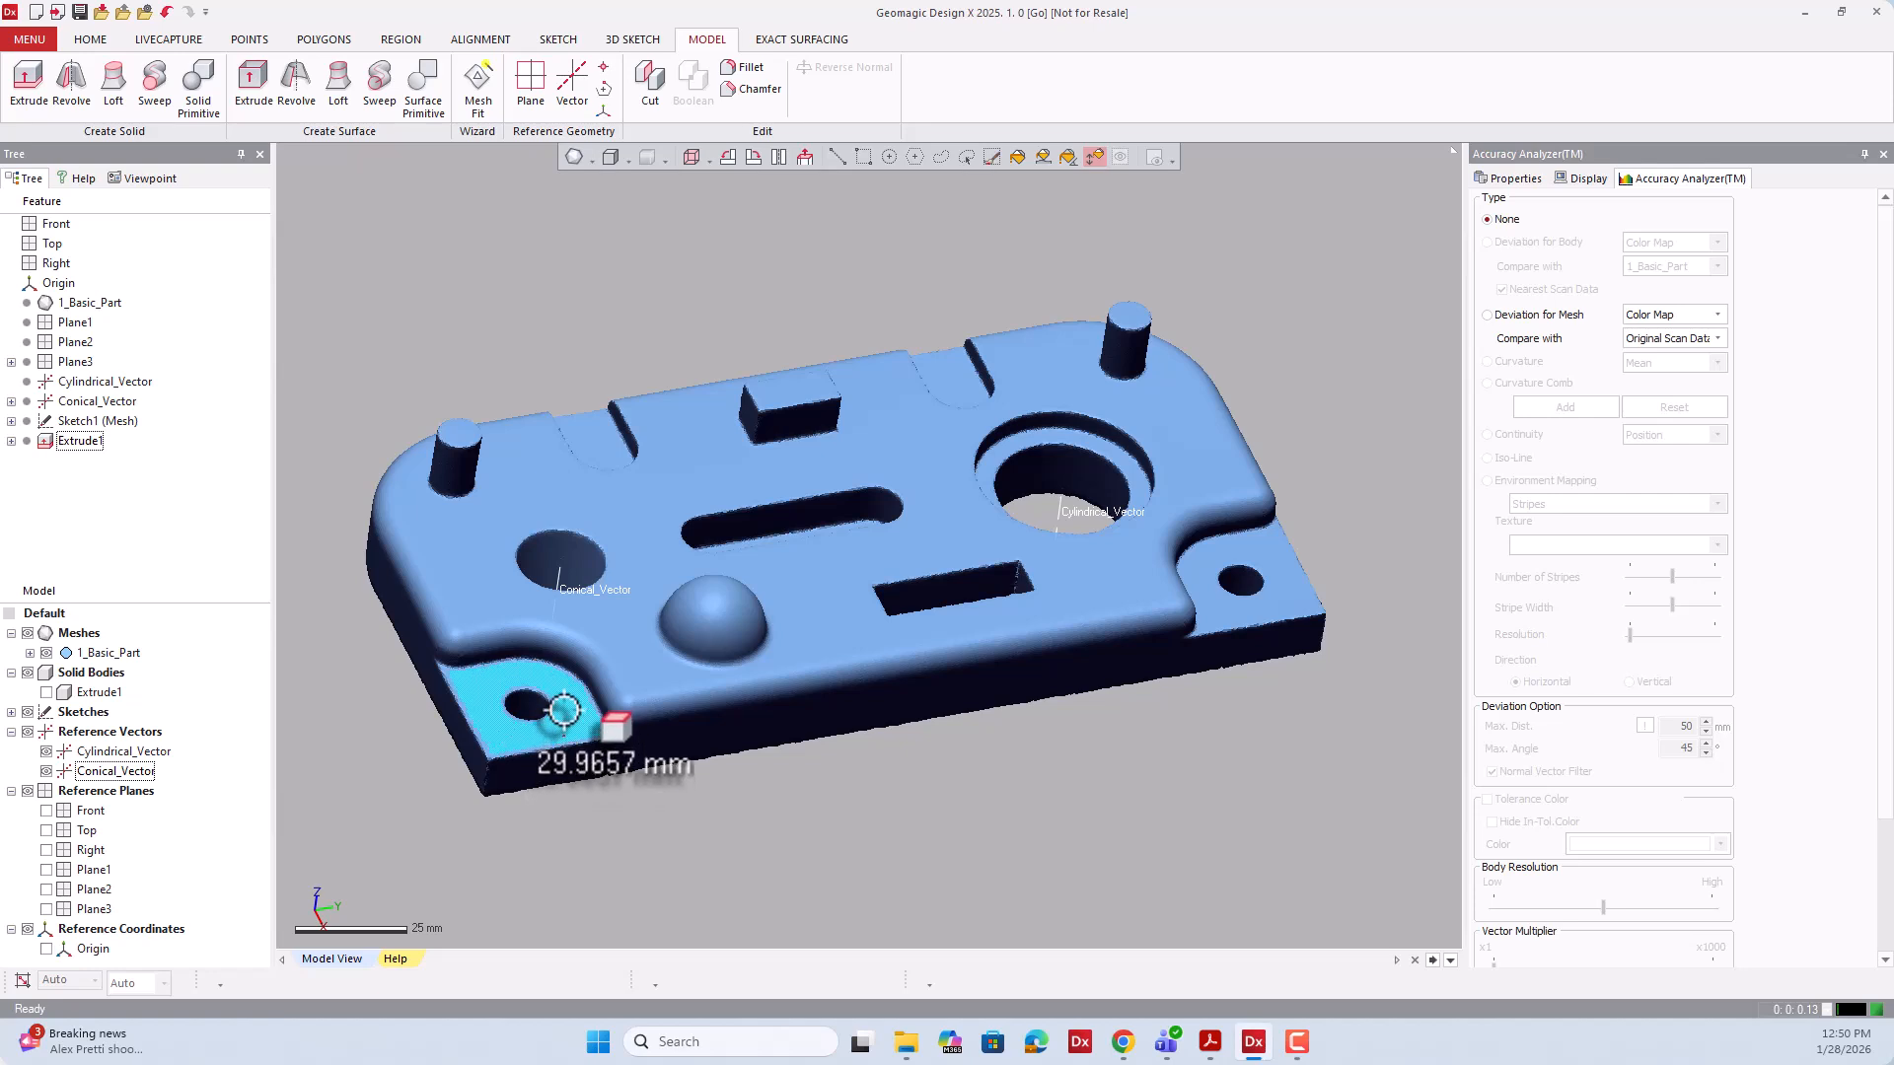
pyautogui.scroll(5, 567, 690)
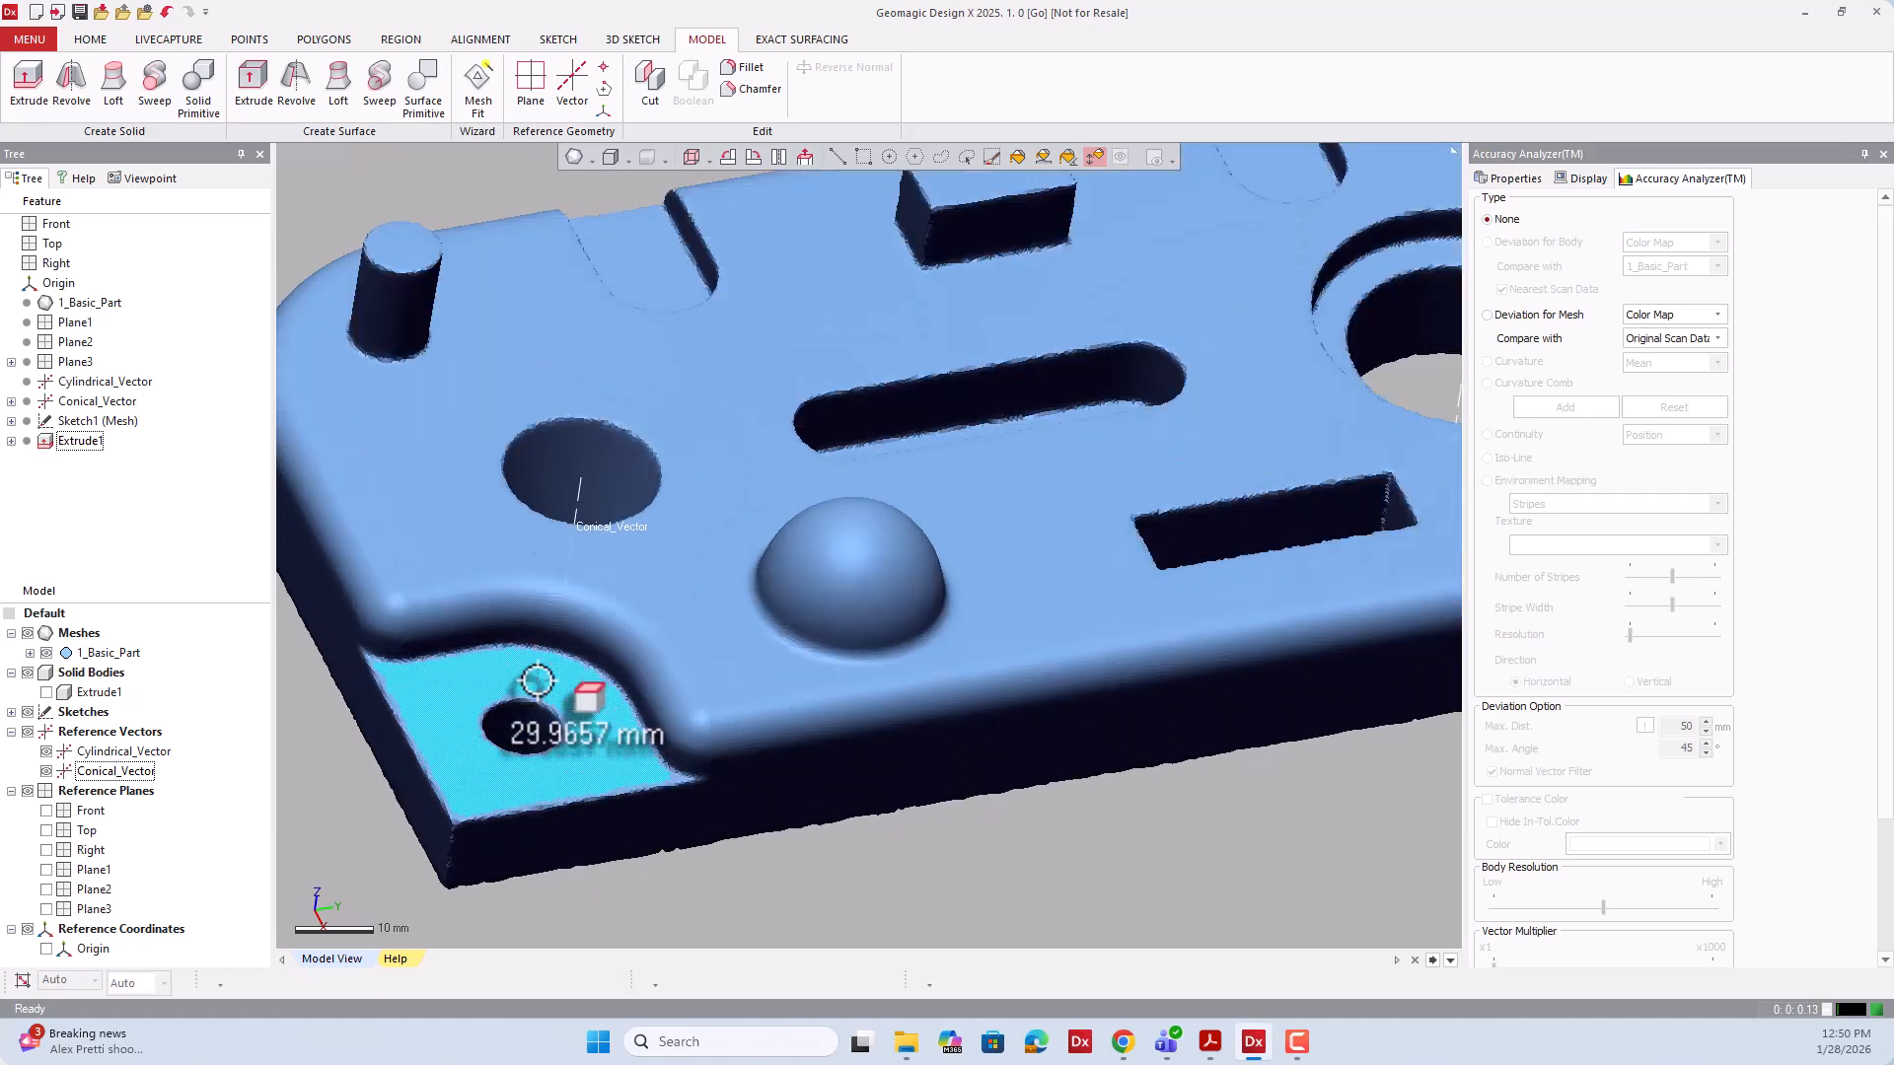
pyautogui.scroll(-5, 537, 680)
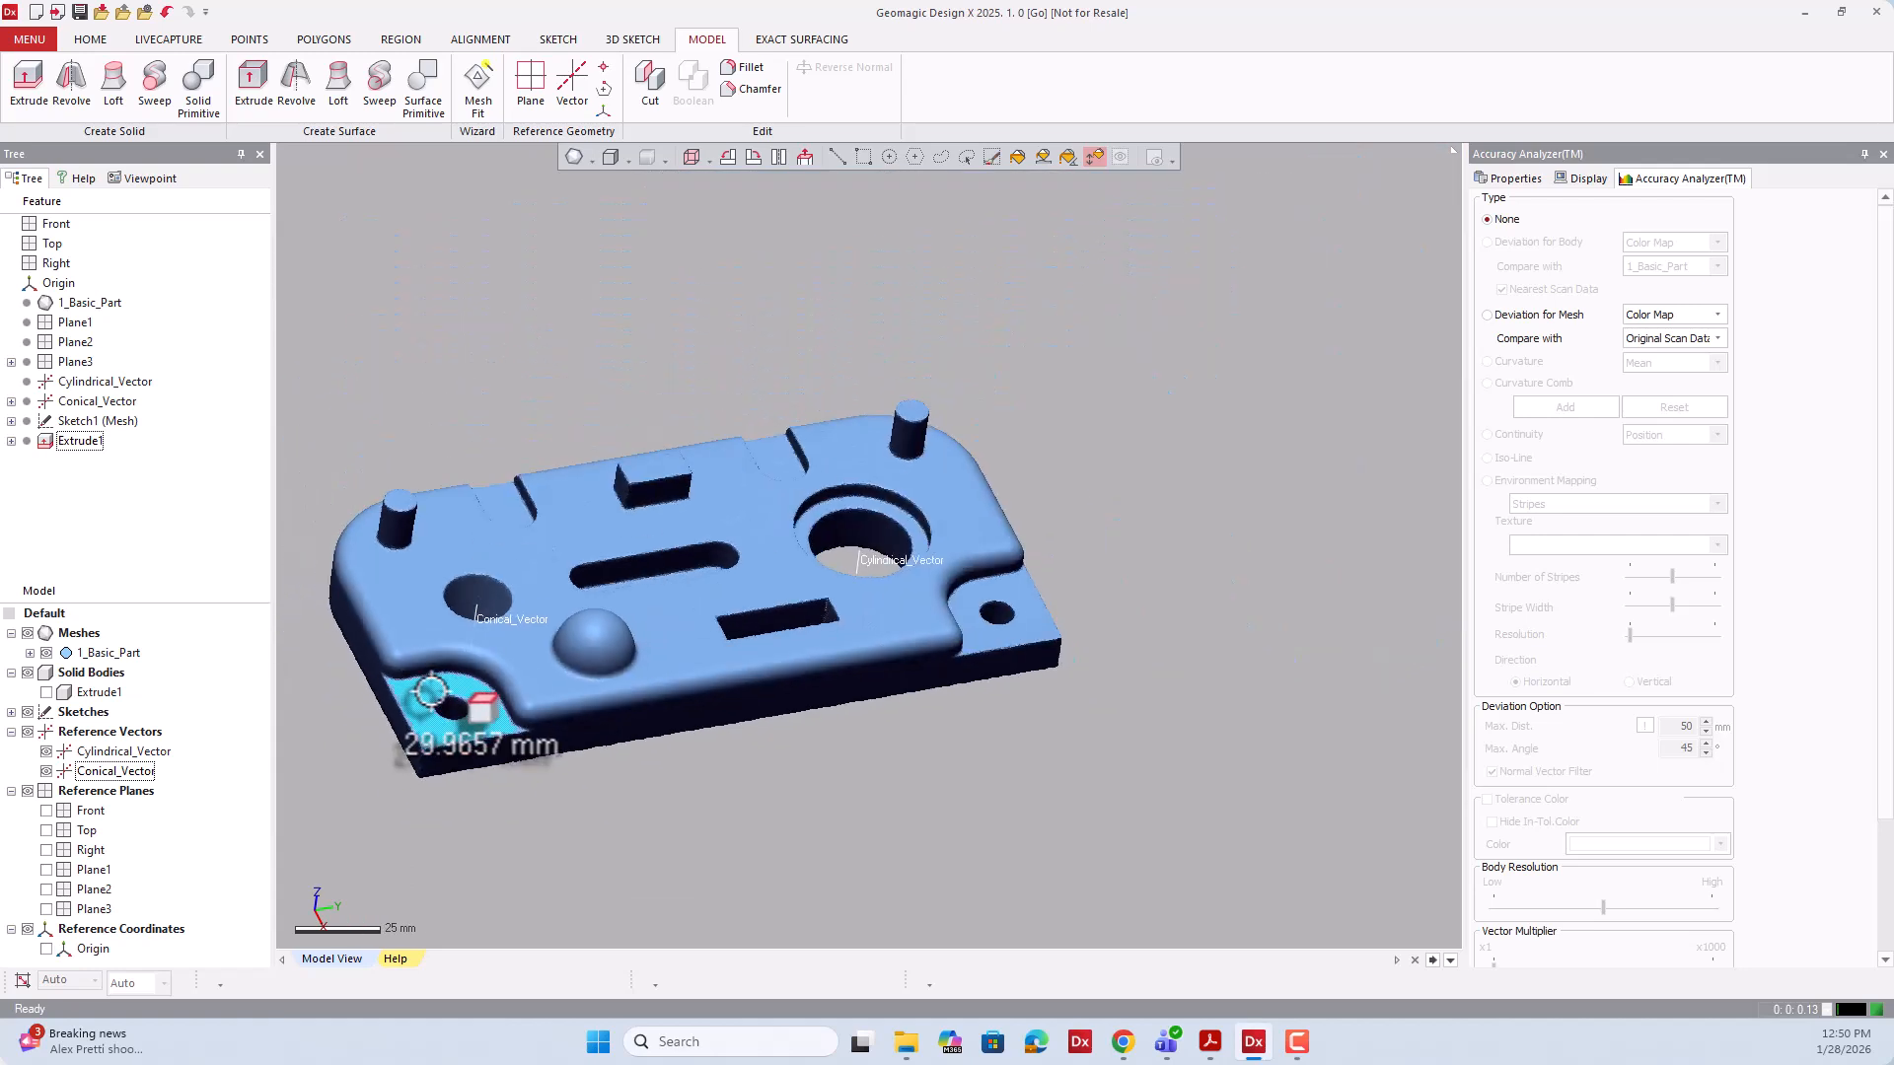
pyautogui.moveTo(841, 768); pyautogui.dragTo(880, 725, button='right')
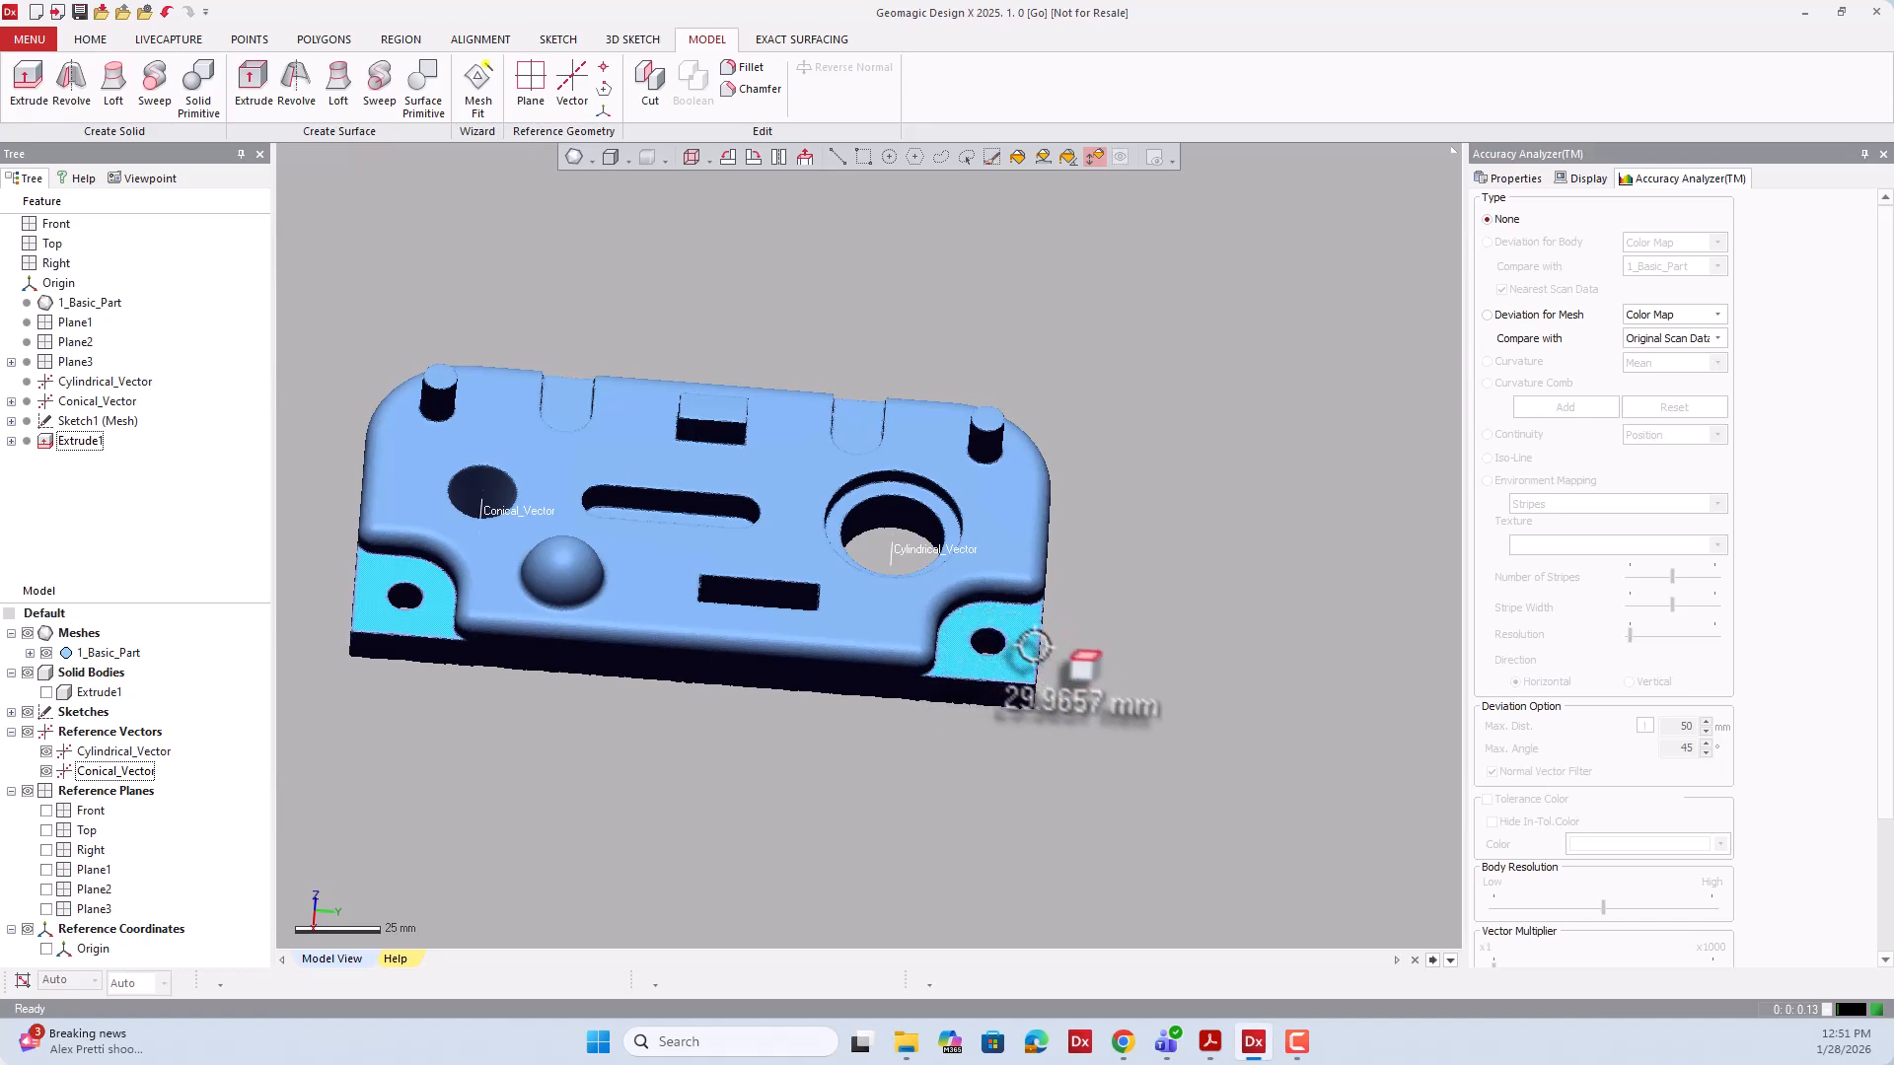
pyautogui.scroll(-3, 1046, 666)
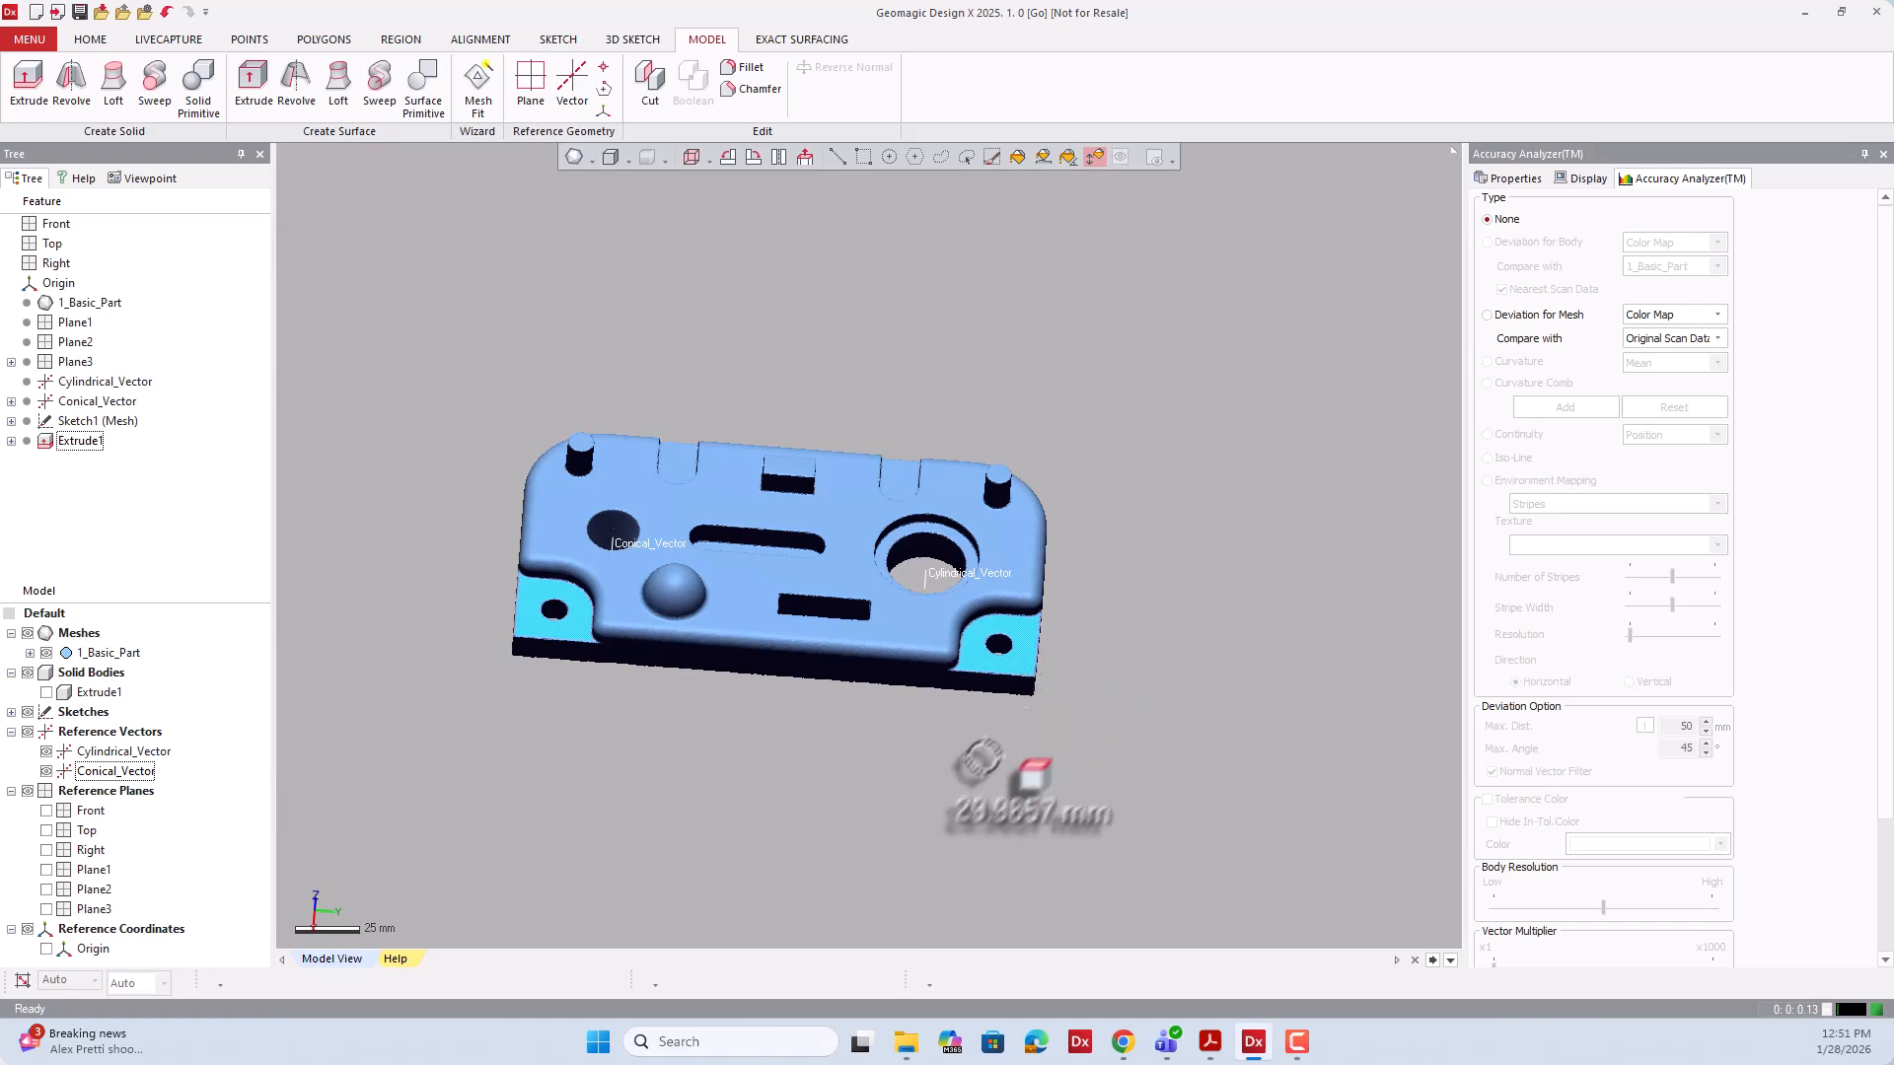
pyautogui.moveTo(986, 760); pyautogui.dragTo(1150, 690, button='right')
pyautogui.scroll(3, 995, 681)
pyautogui.scroll(1, 995, 680)
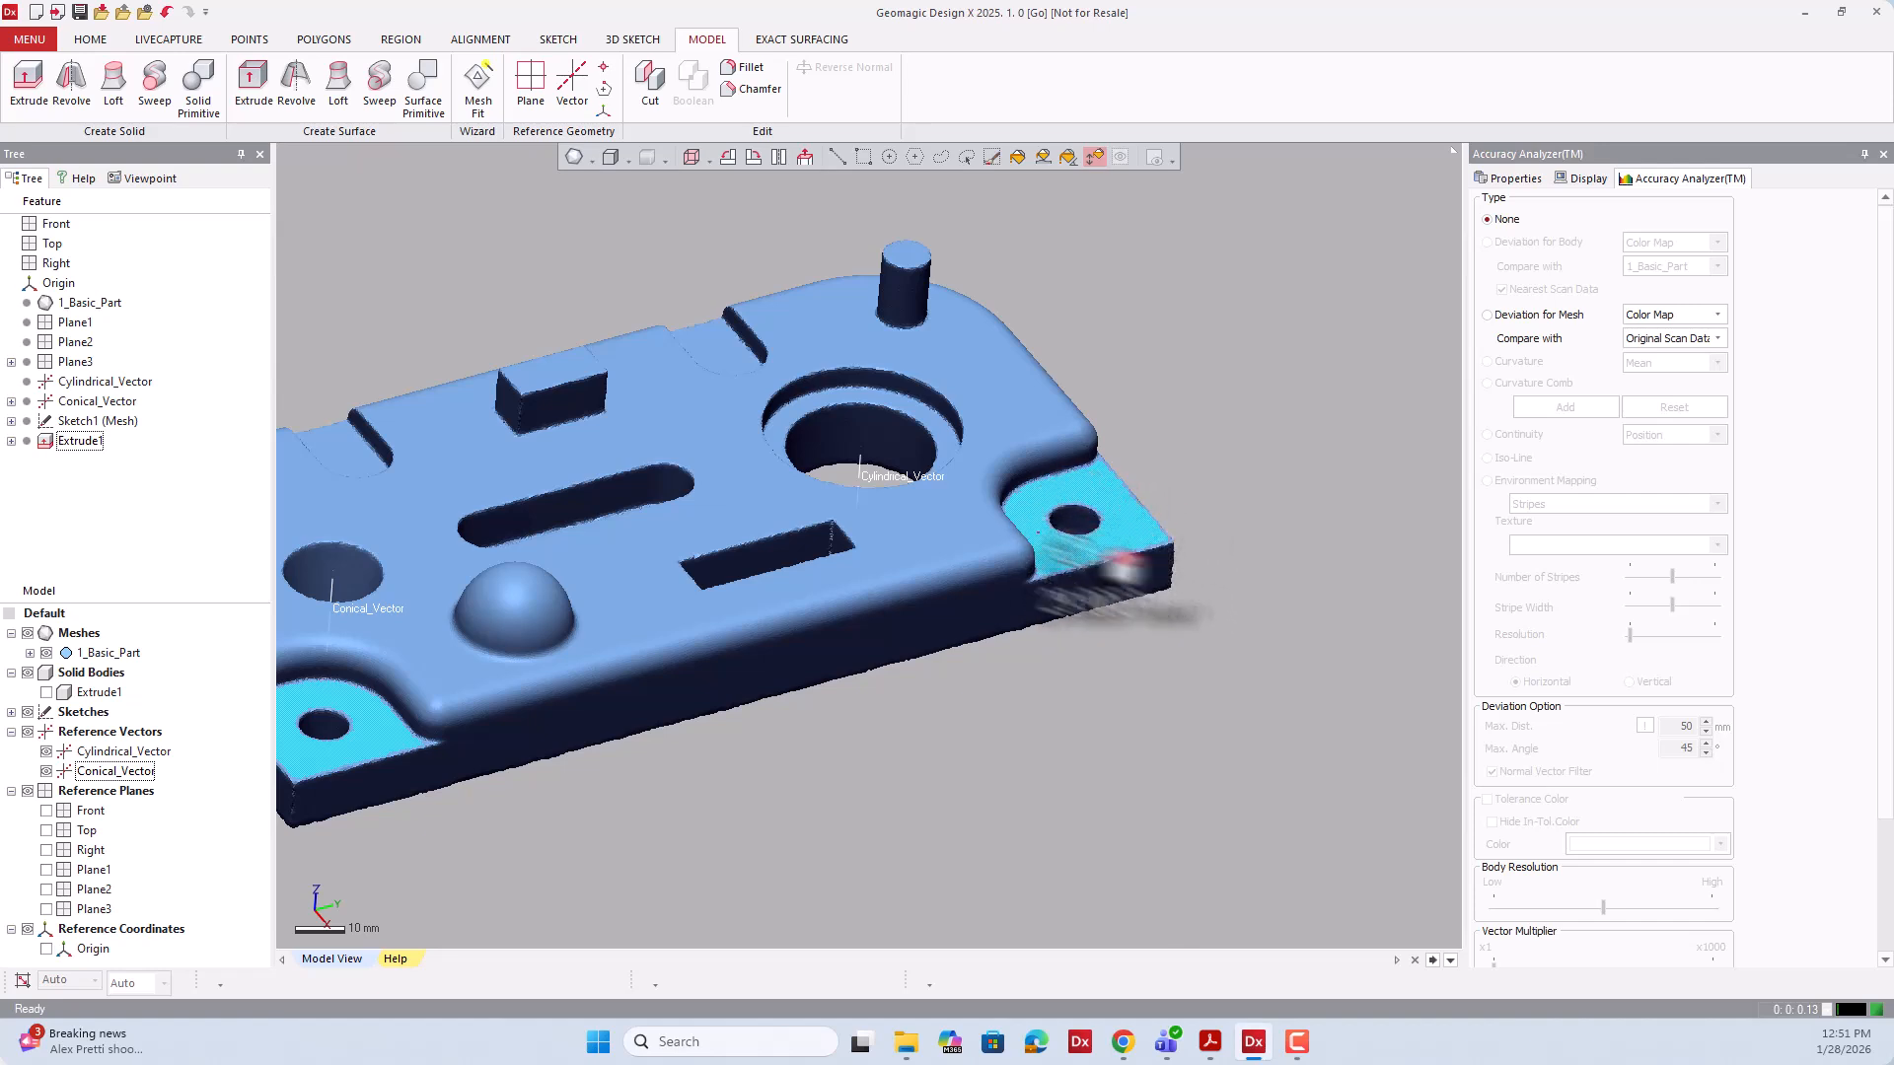
pyautogui.scroll(-1, 1102, 533)
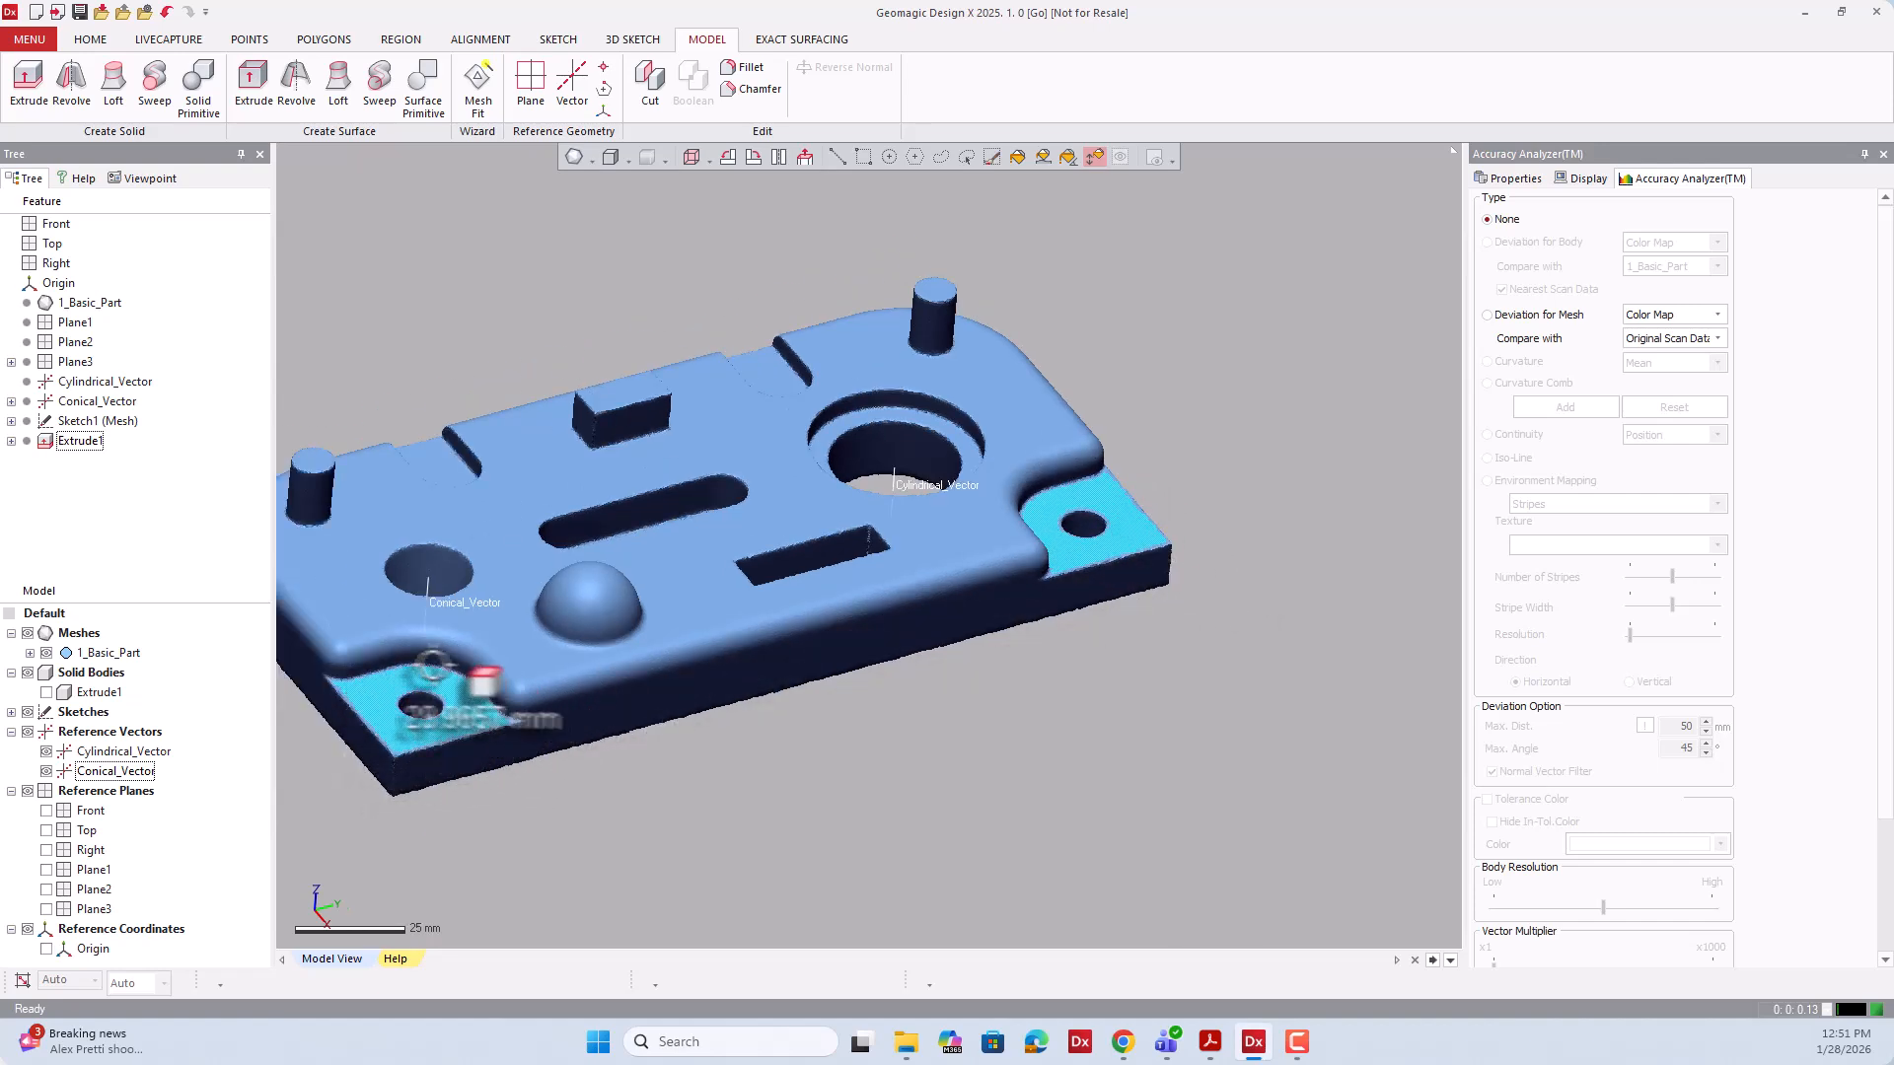
pyautogui.scroll(-1, 927, 682)
pyautogui.scroll(-1, 927, 683)
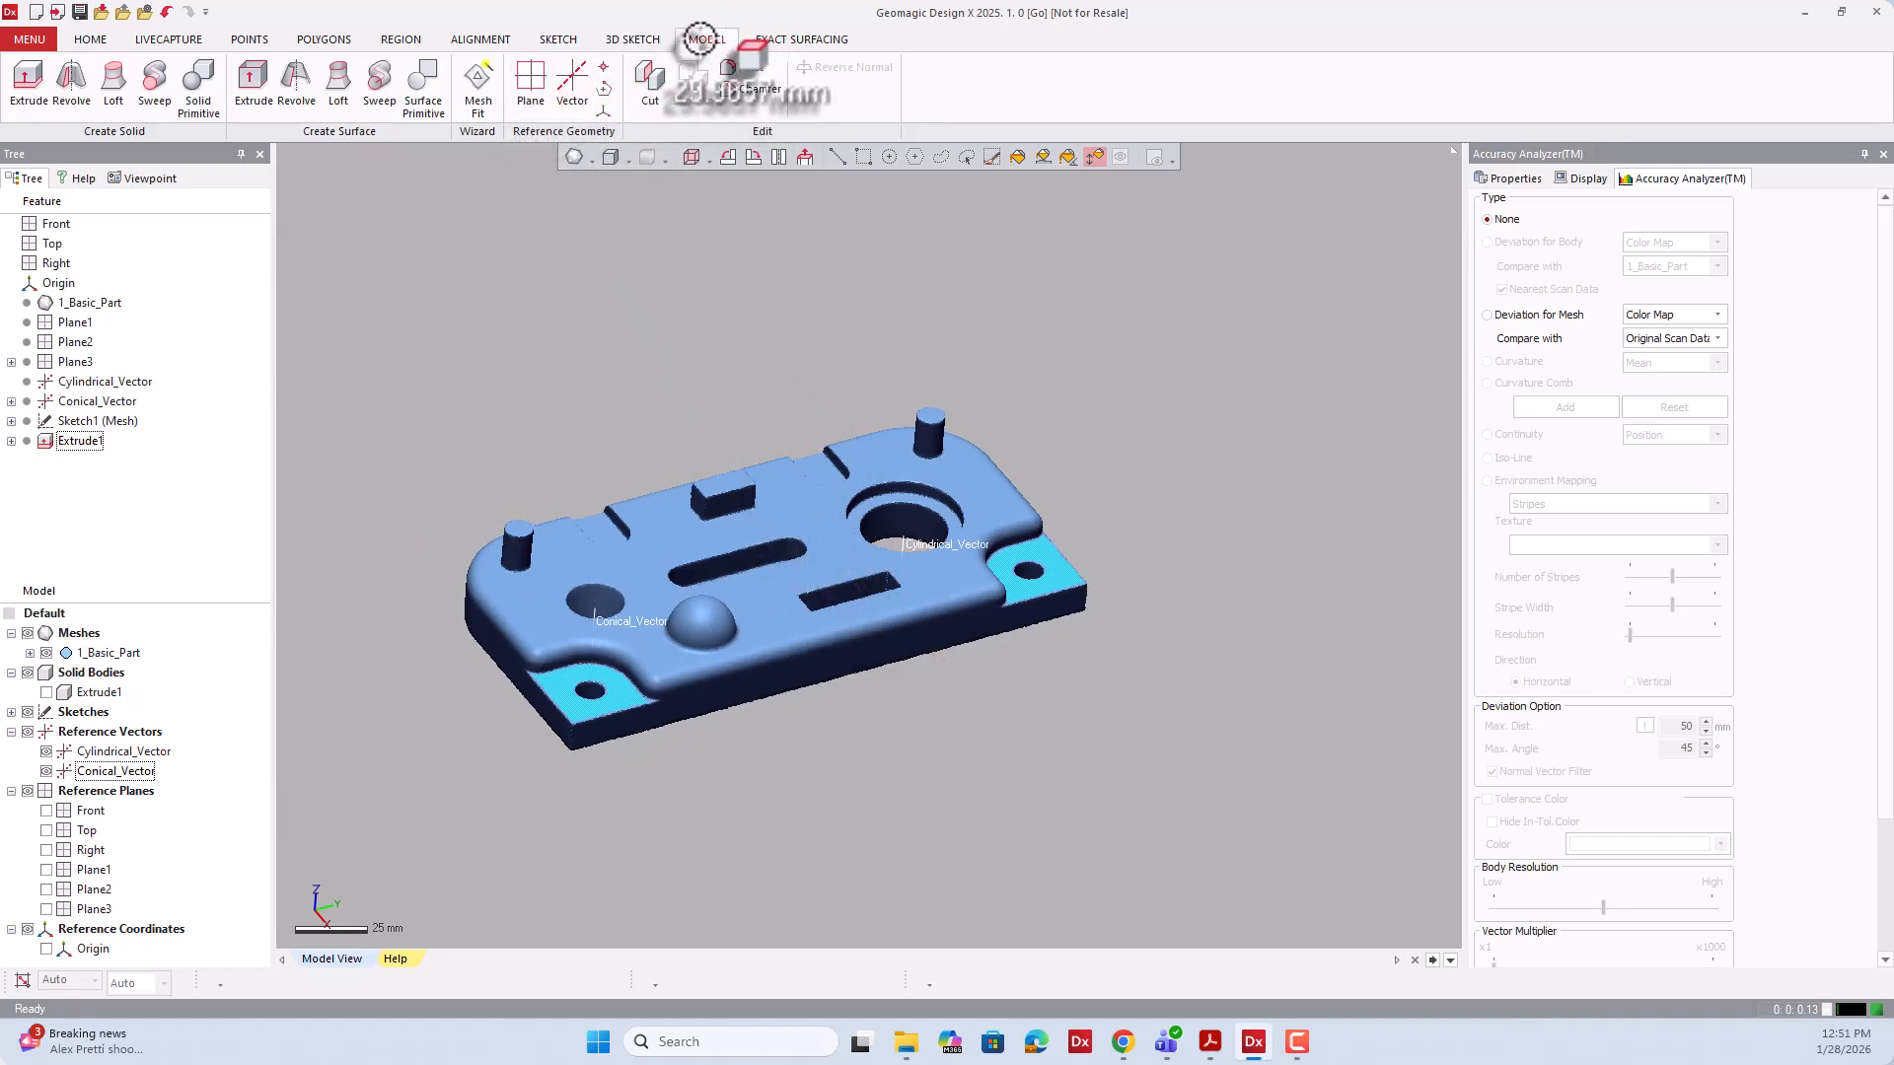
# Extract a reference plane from the selected corner ledge faces with Best Fit fitting and the axis constraint turned off.
pyautogui.click(533, 84)
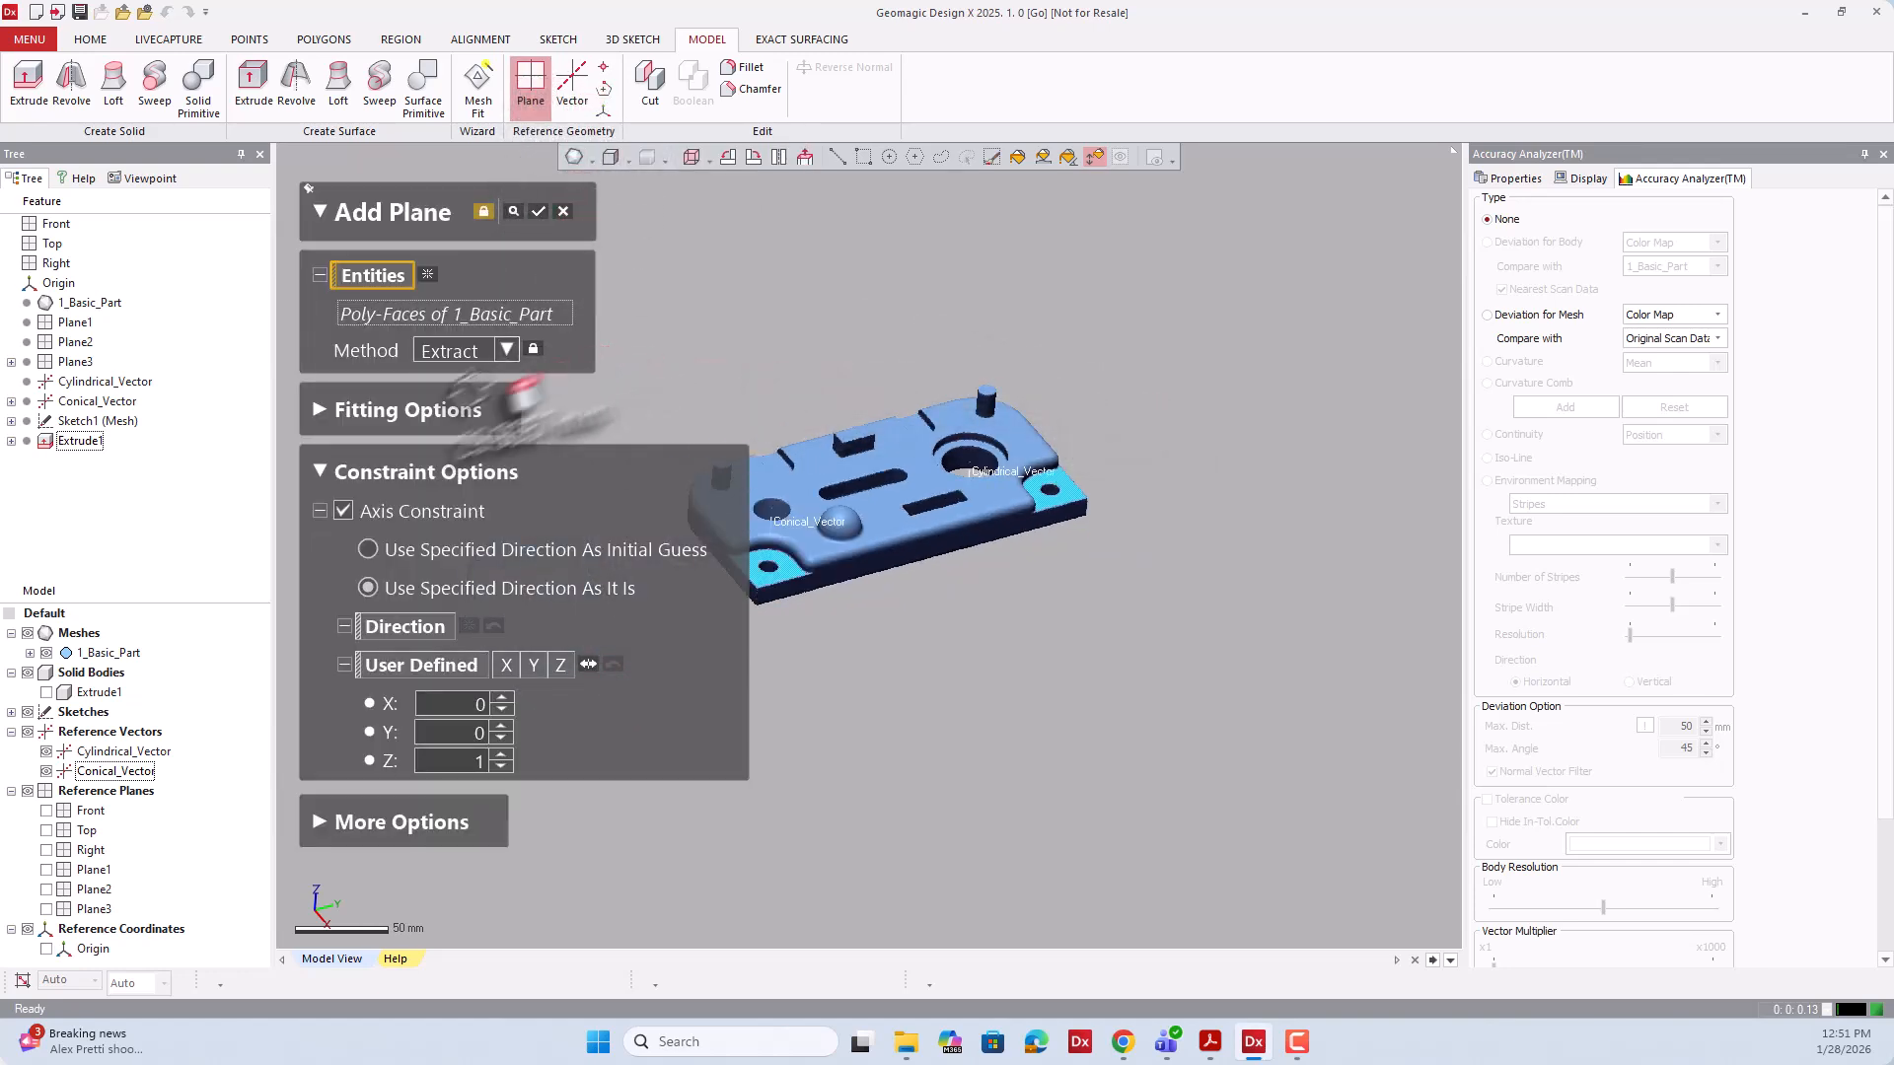
pyautogui.click(419, 412)
pyautogui.click(498, 449)
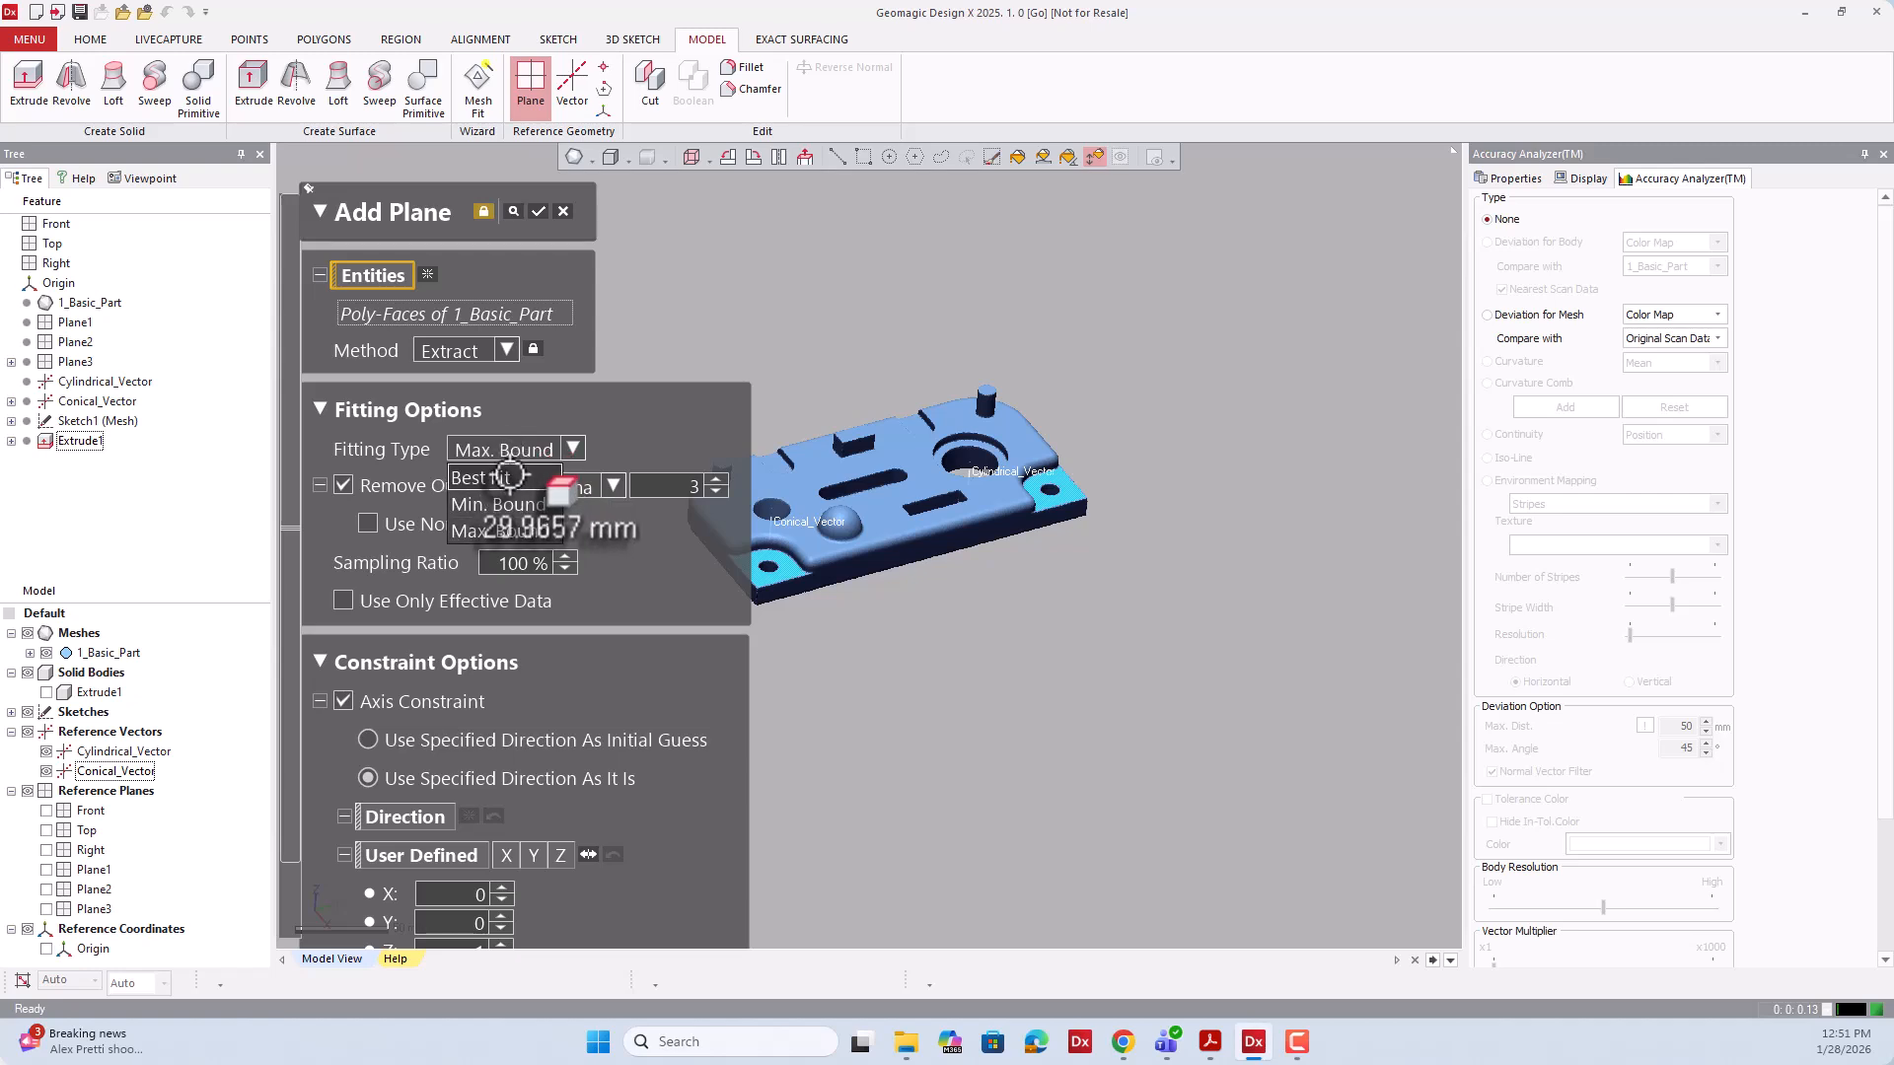
pyautogui.click(509, 477)
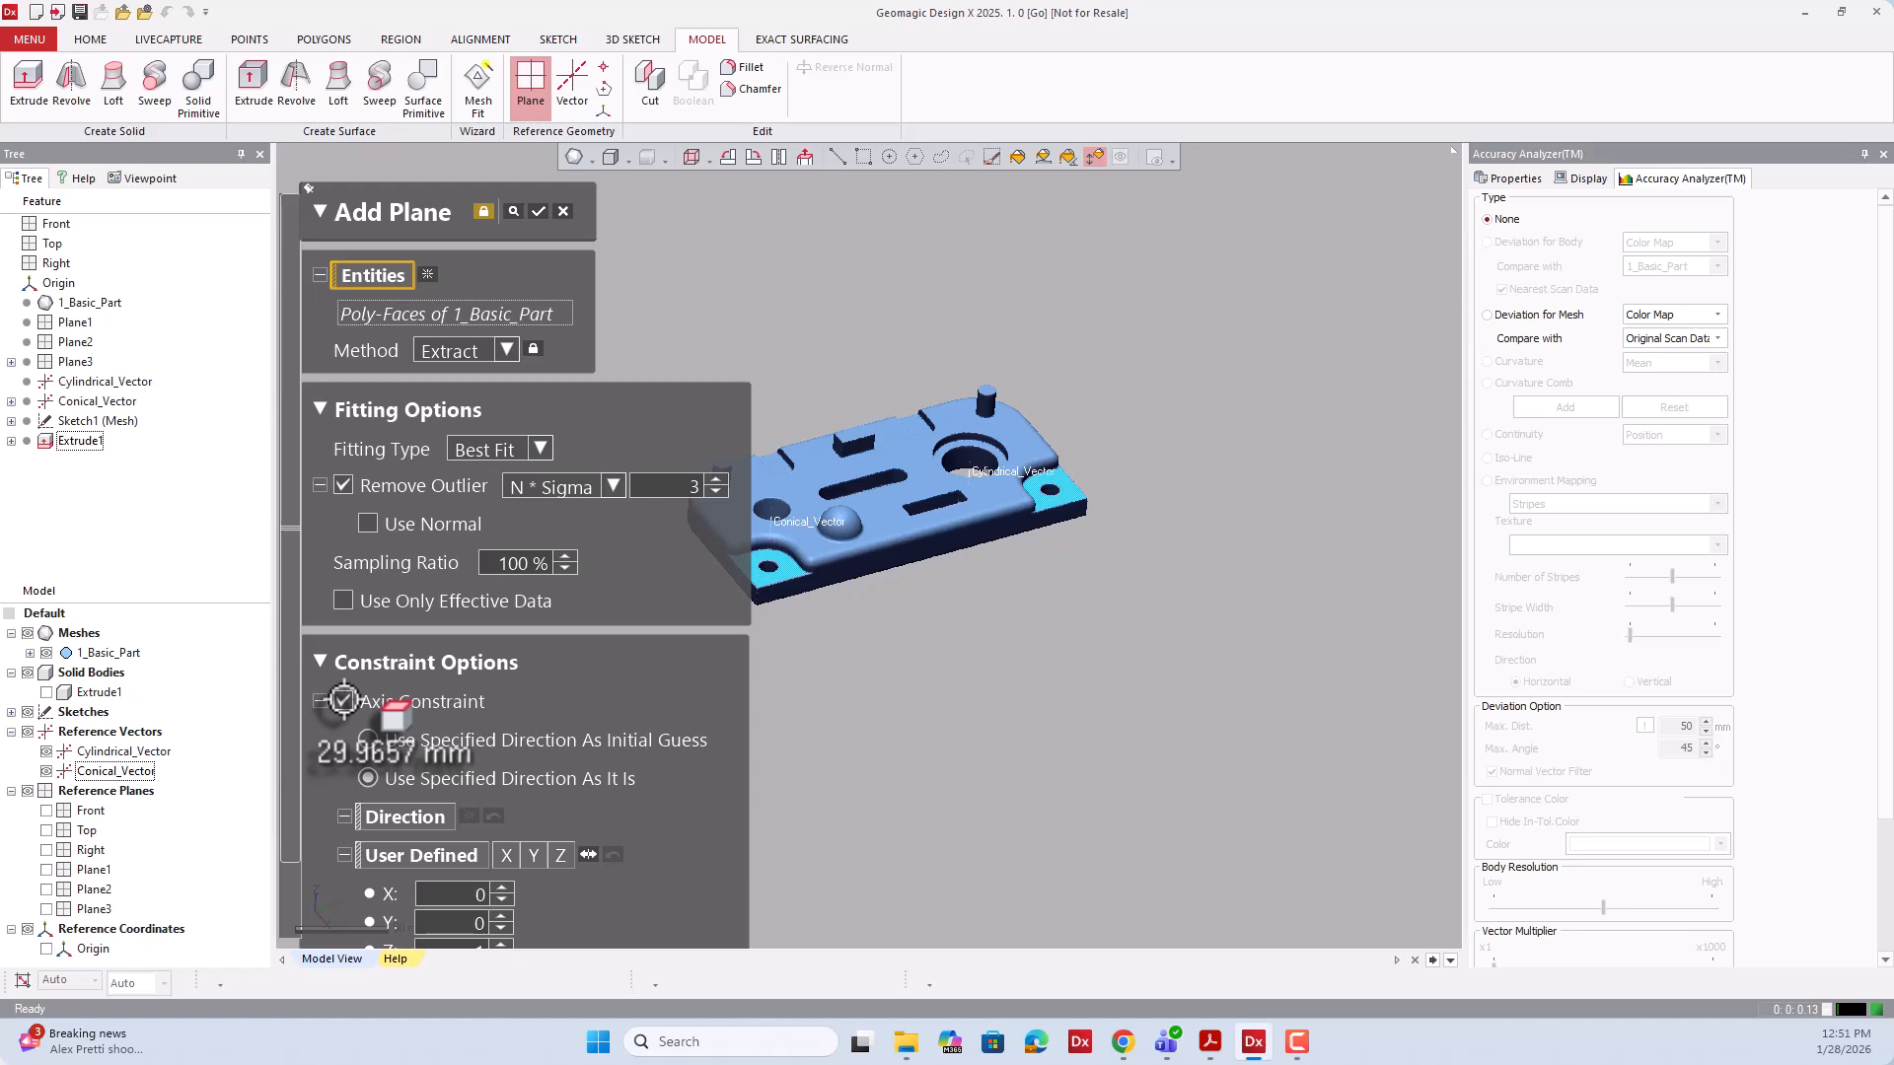
pyautogui.click(344, 700)
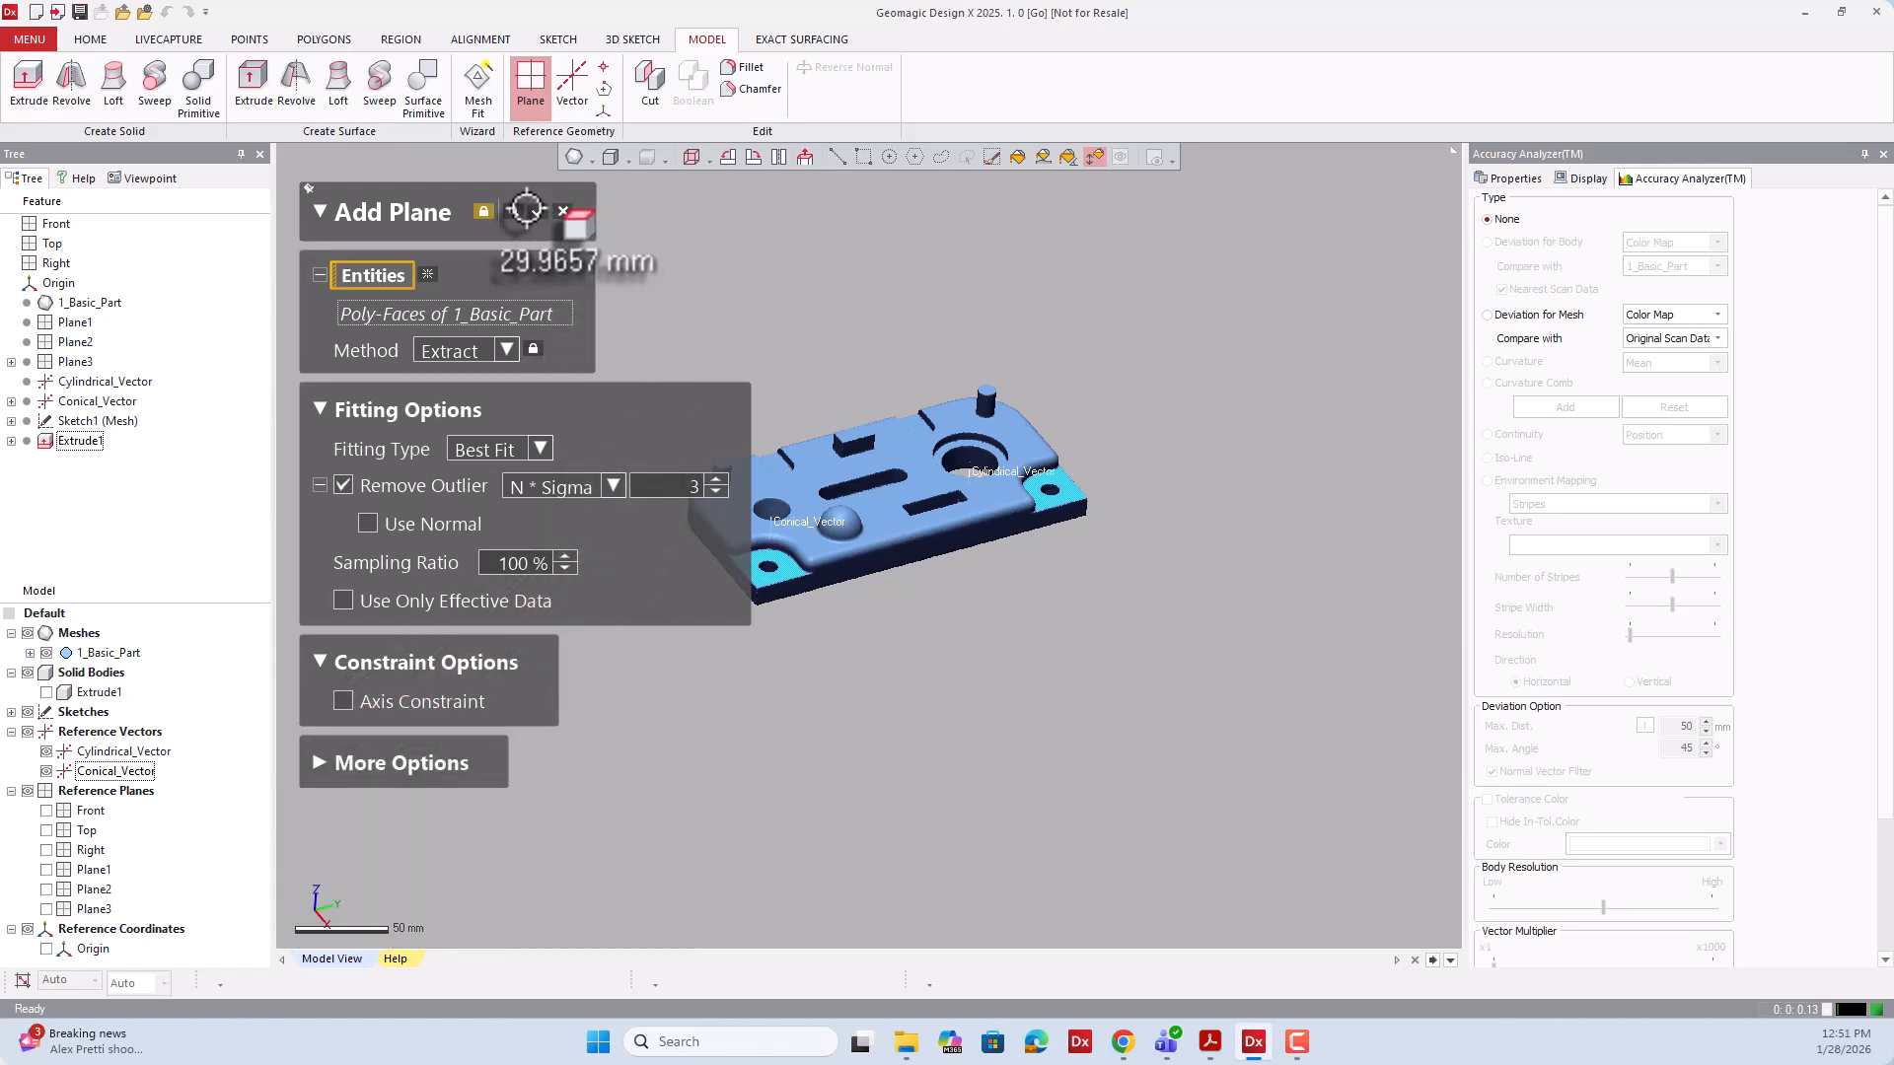
pyautogui.click(536, 211)
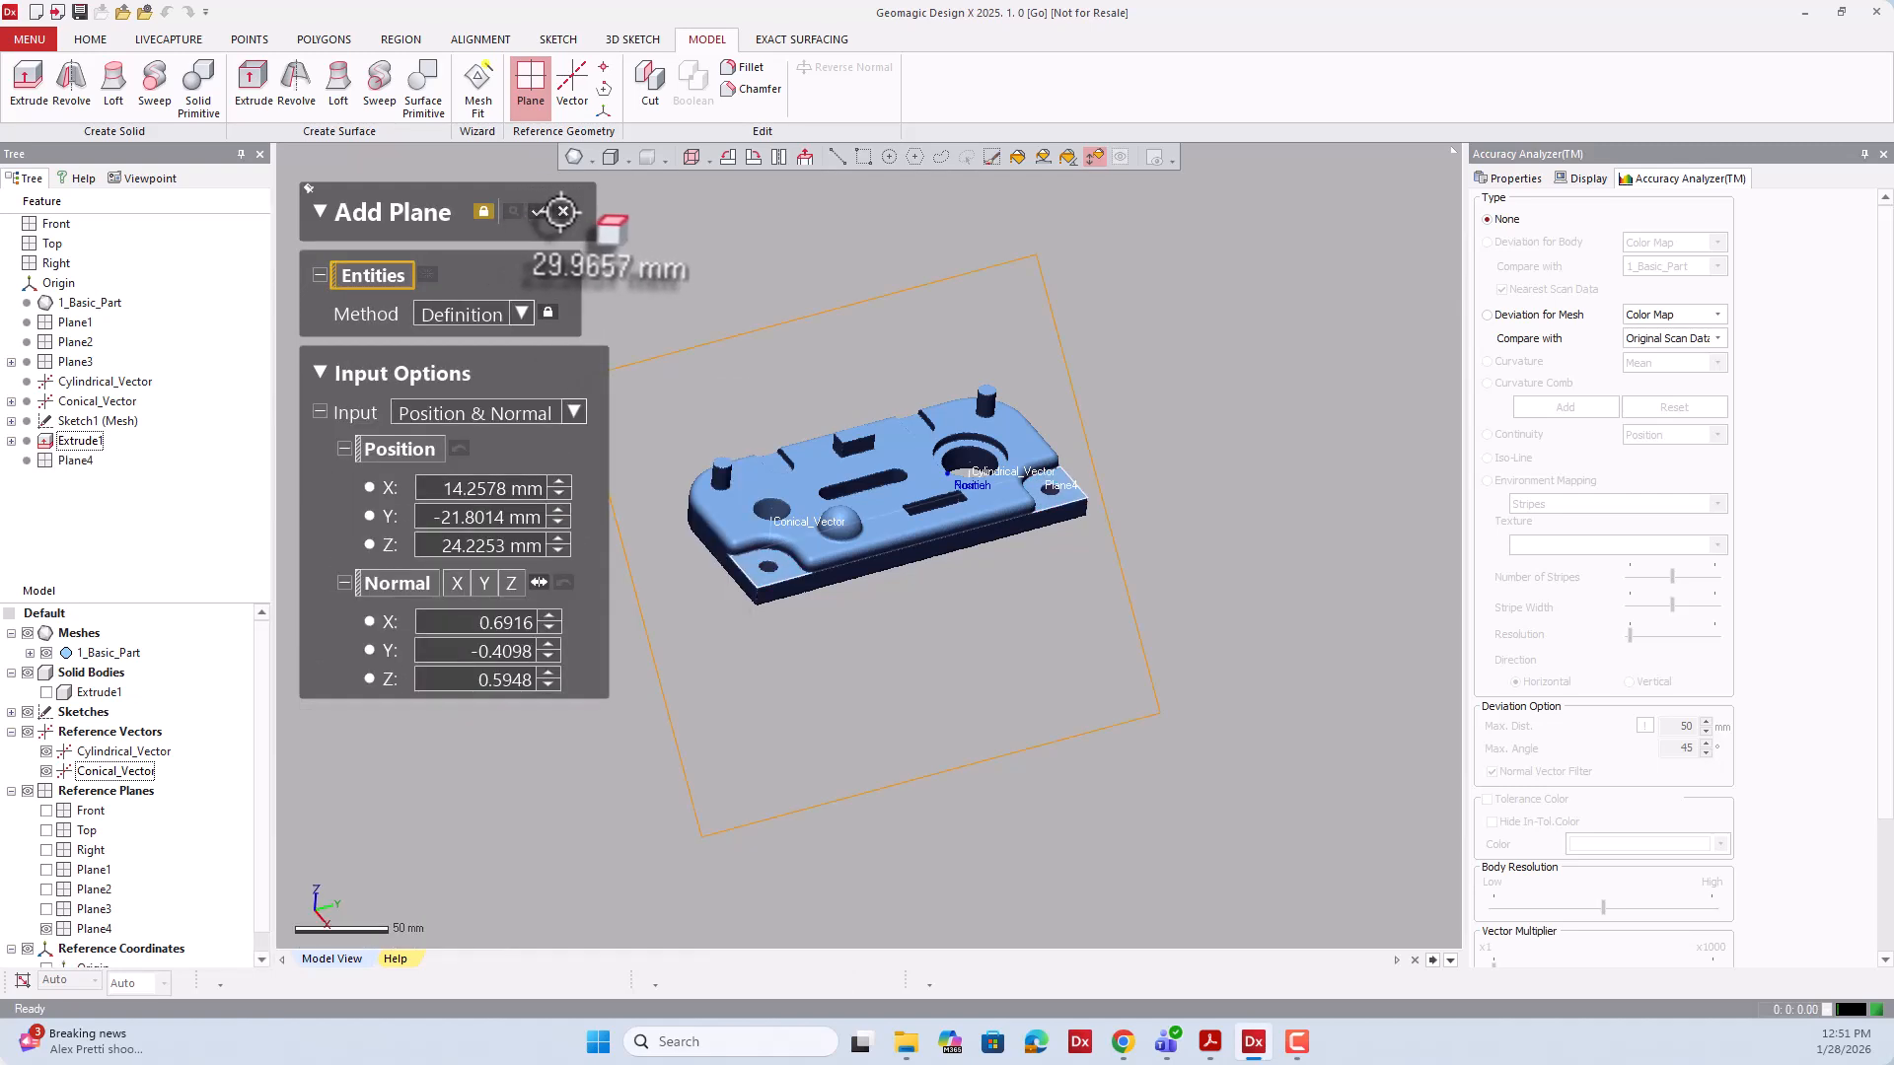
# Close the plane command and examine how the new Plane4 lies on the corner ledges of the scan mesh.
pyautogui.click(562, 212)
pyautogui.scroll(5, 1114, 550)
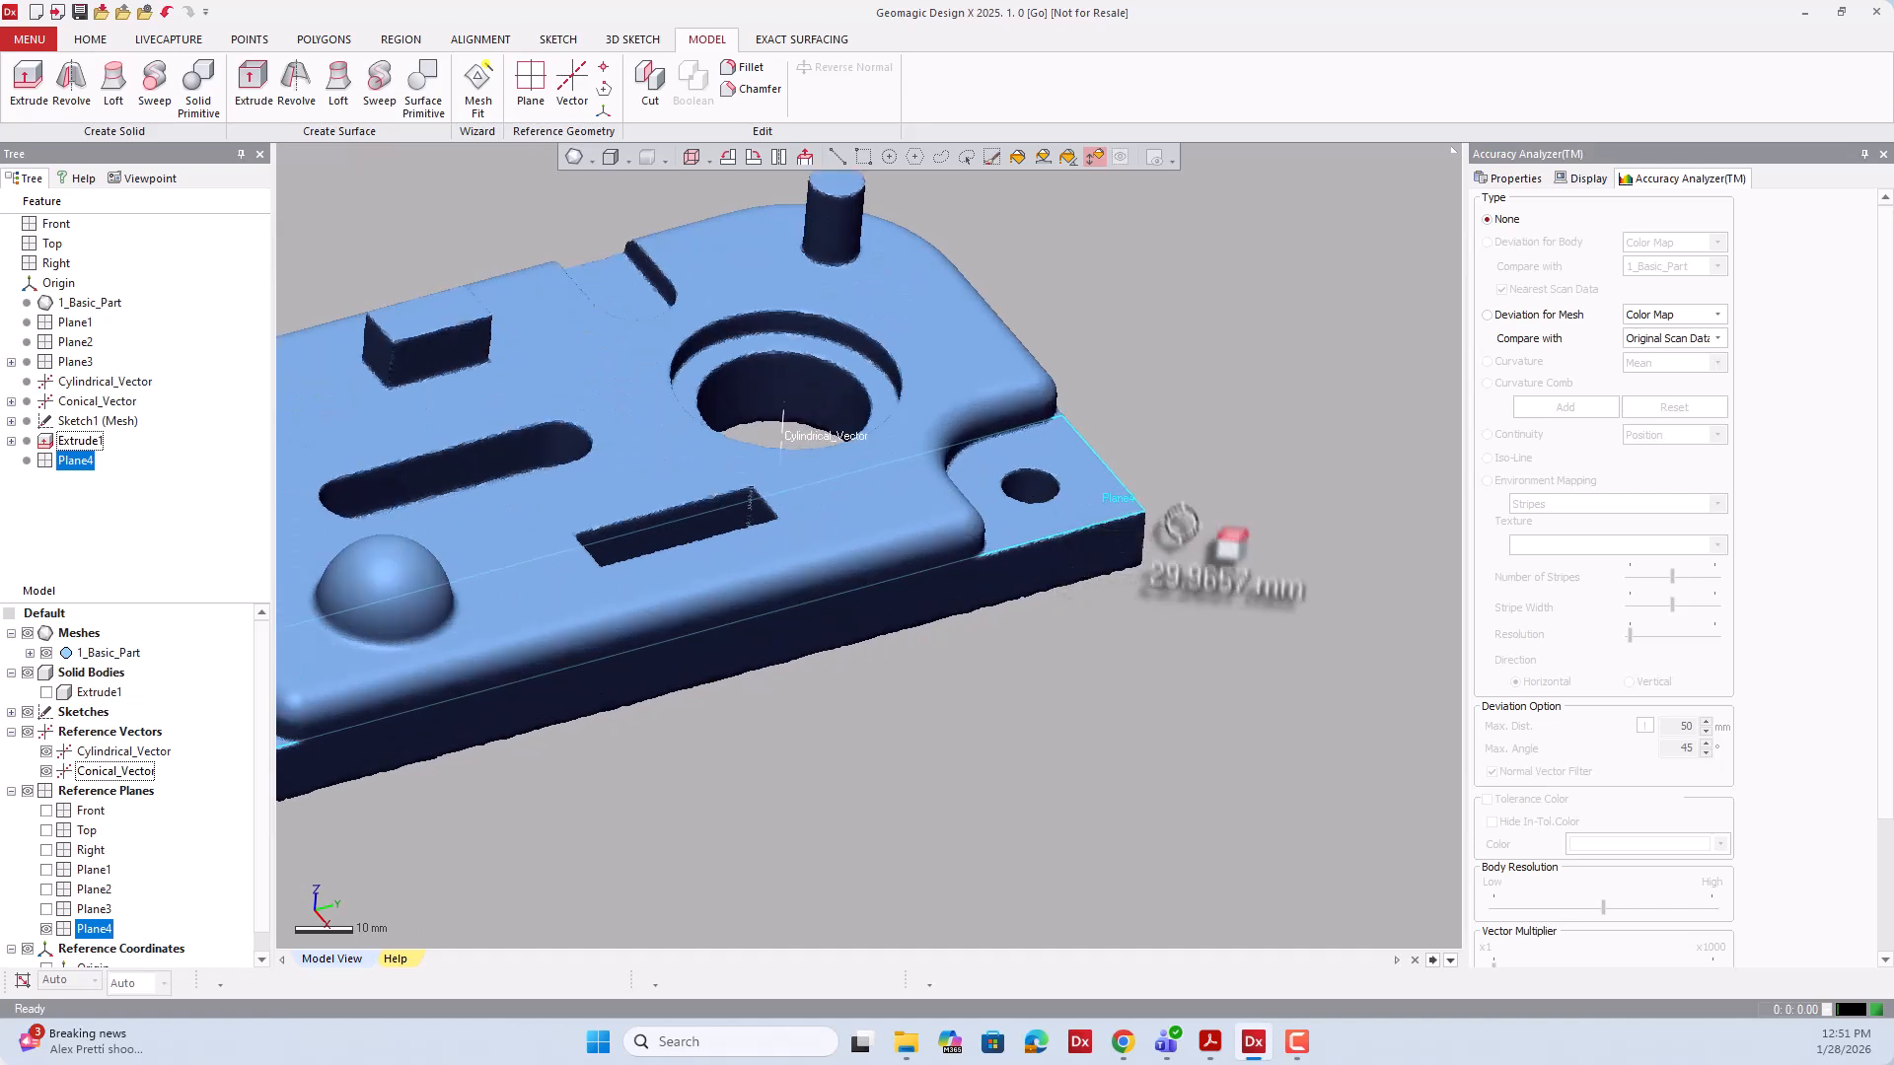
pyautogui.scroll(-3, 1125, 527)
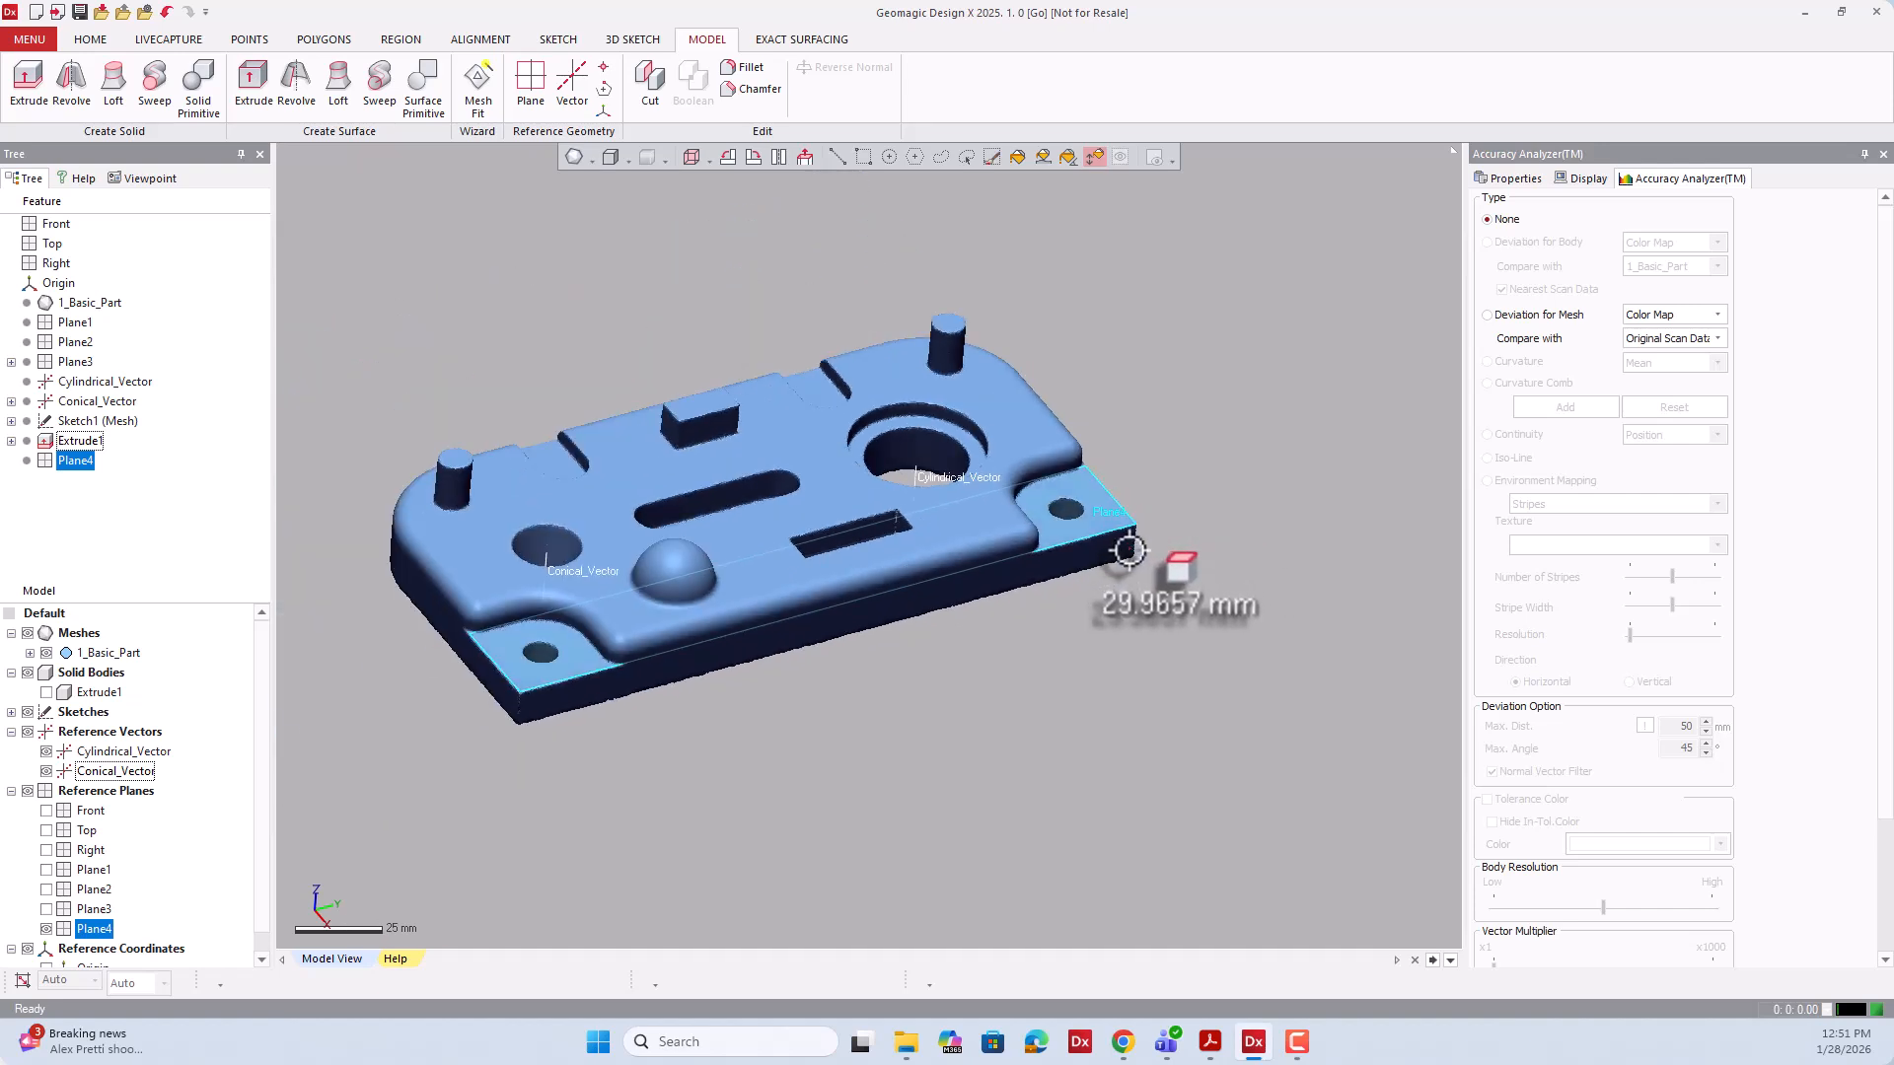
pyautogui.scroll(-1, 1128, 549)
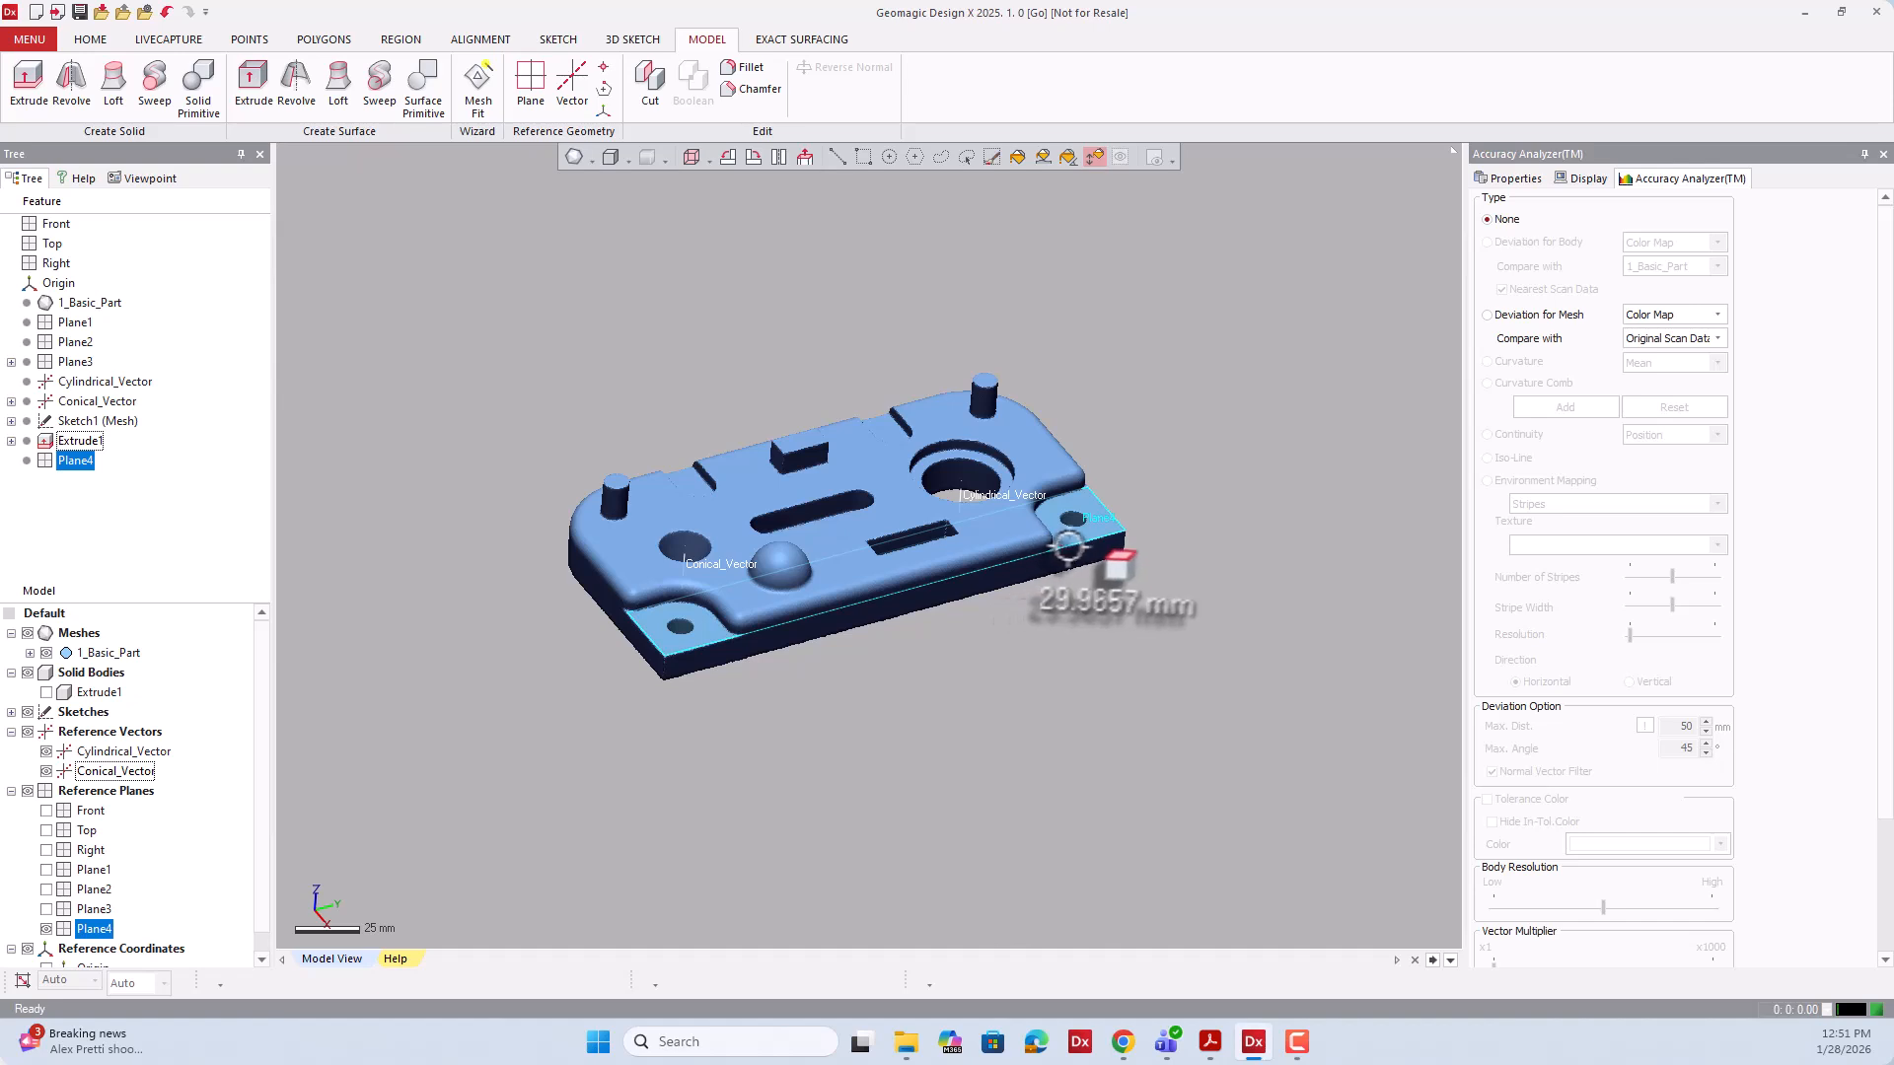
pyautogui.scroll(3, 1068, 545)
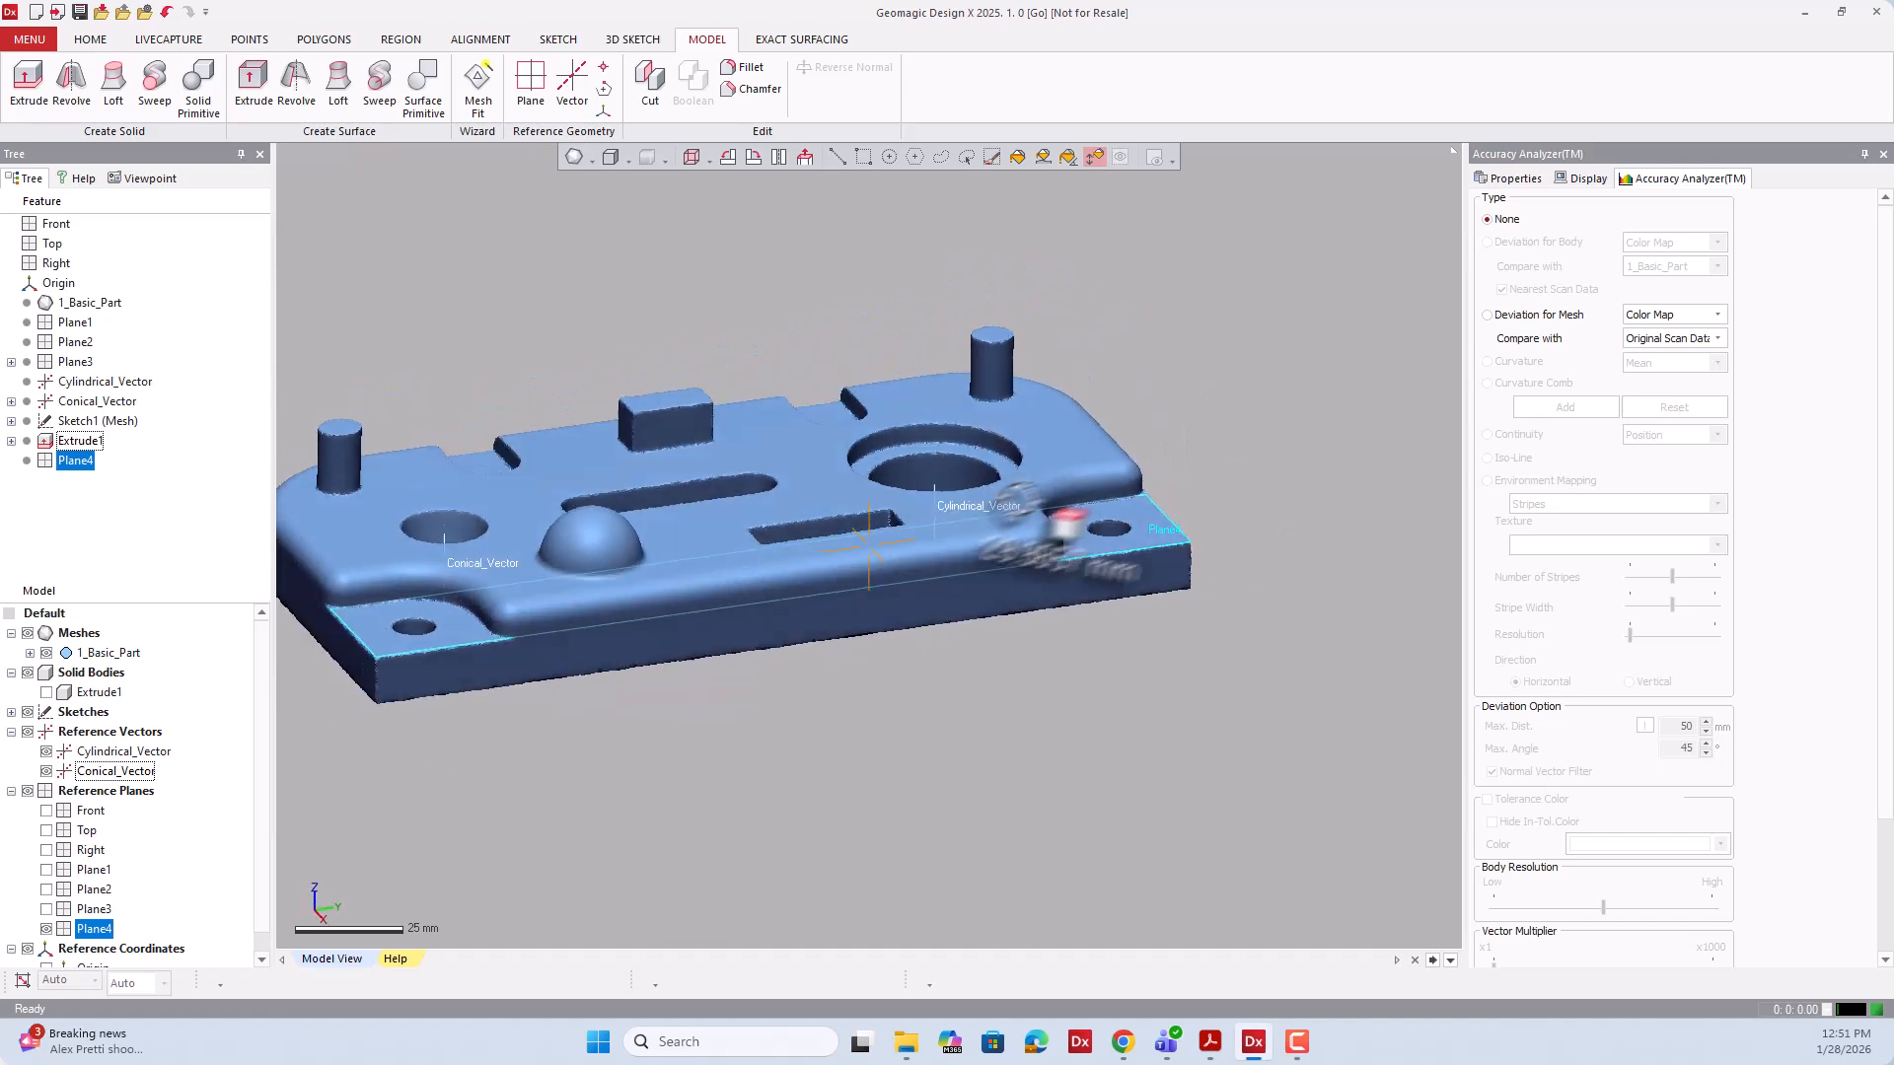
pyautogui.scroll(4, 397, 609)
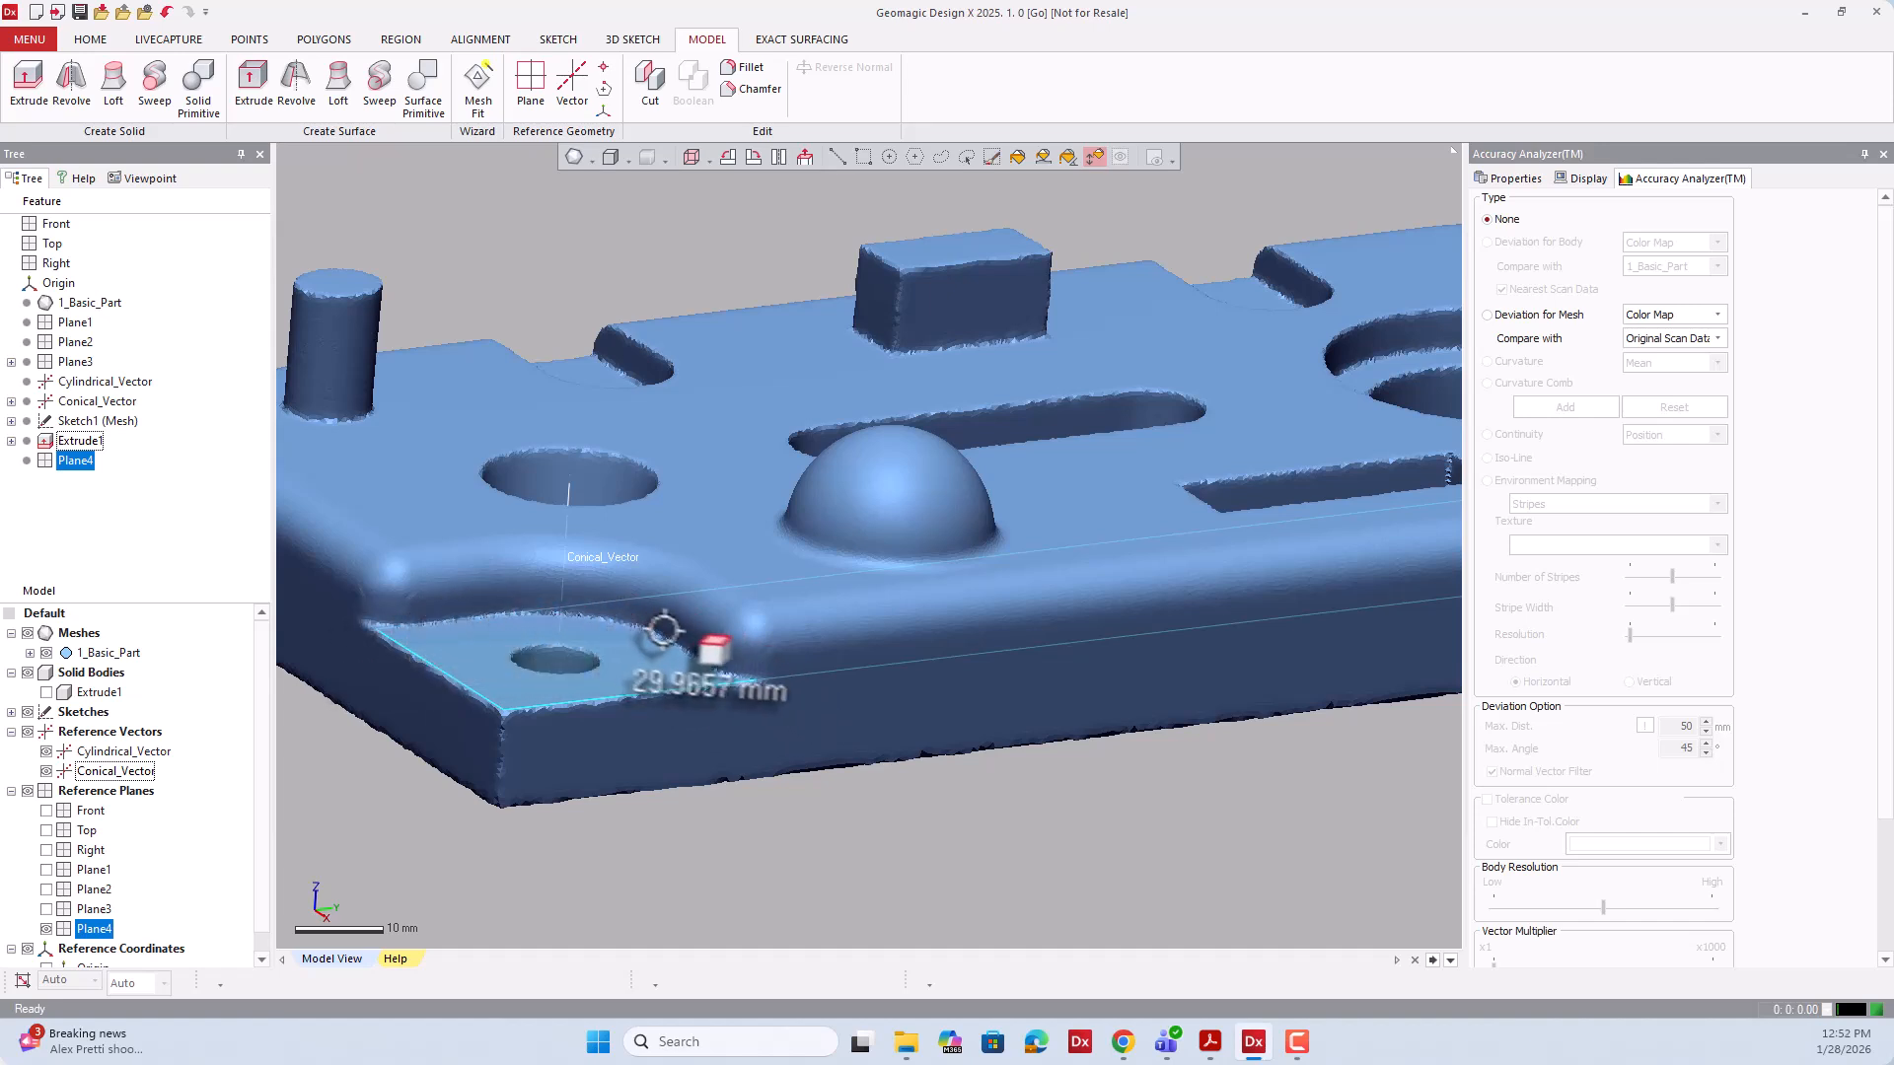
pyautogui.scroll(-3, 749, 671)
pyautogui.moveTo(724, 511); pyautogui.dragTo(710, 613, button='right')
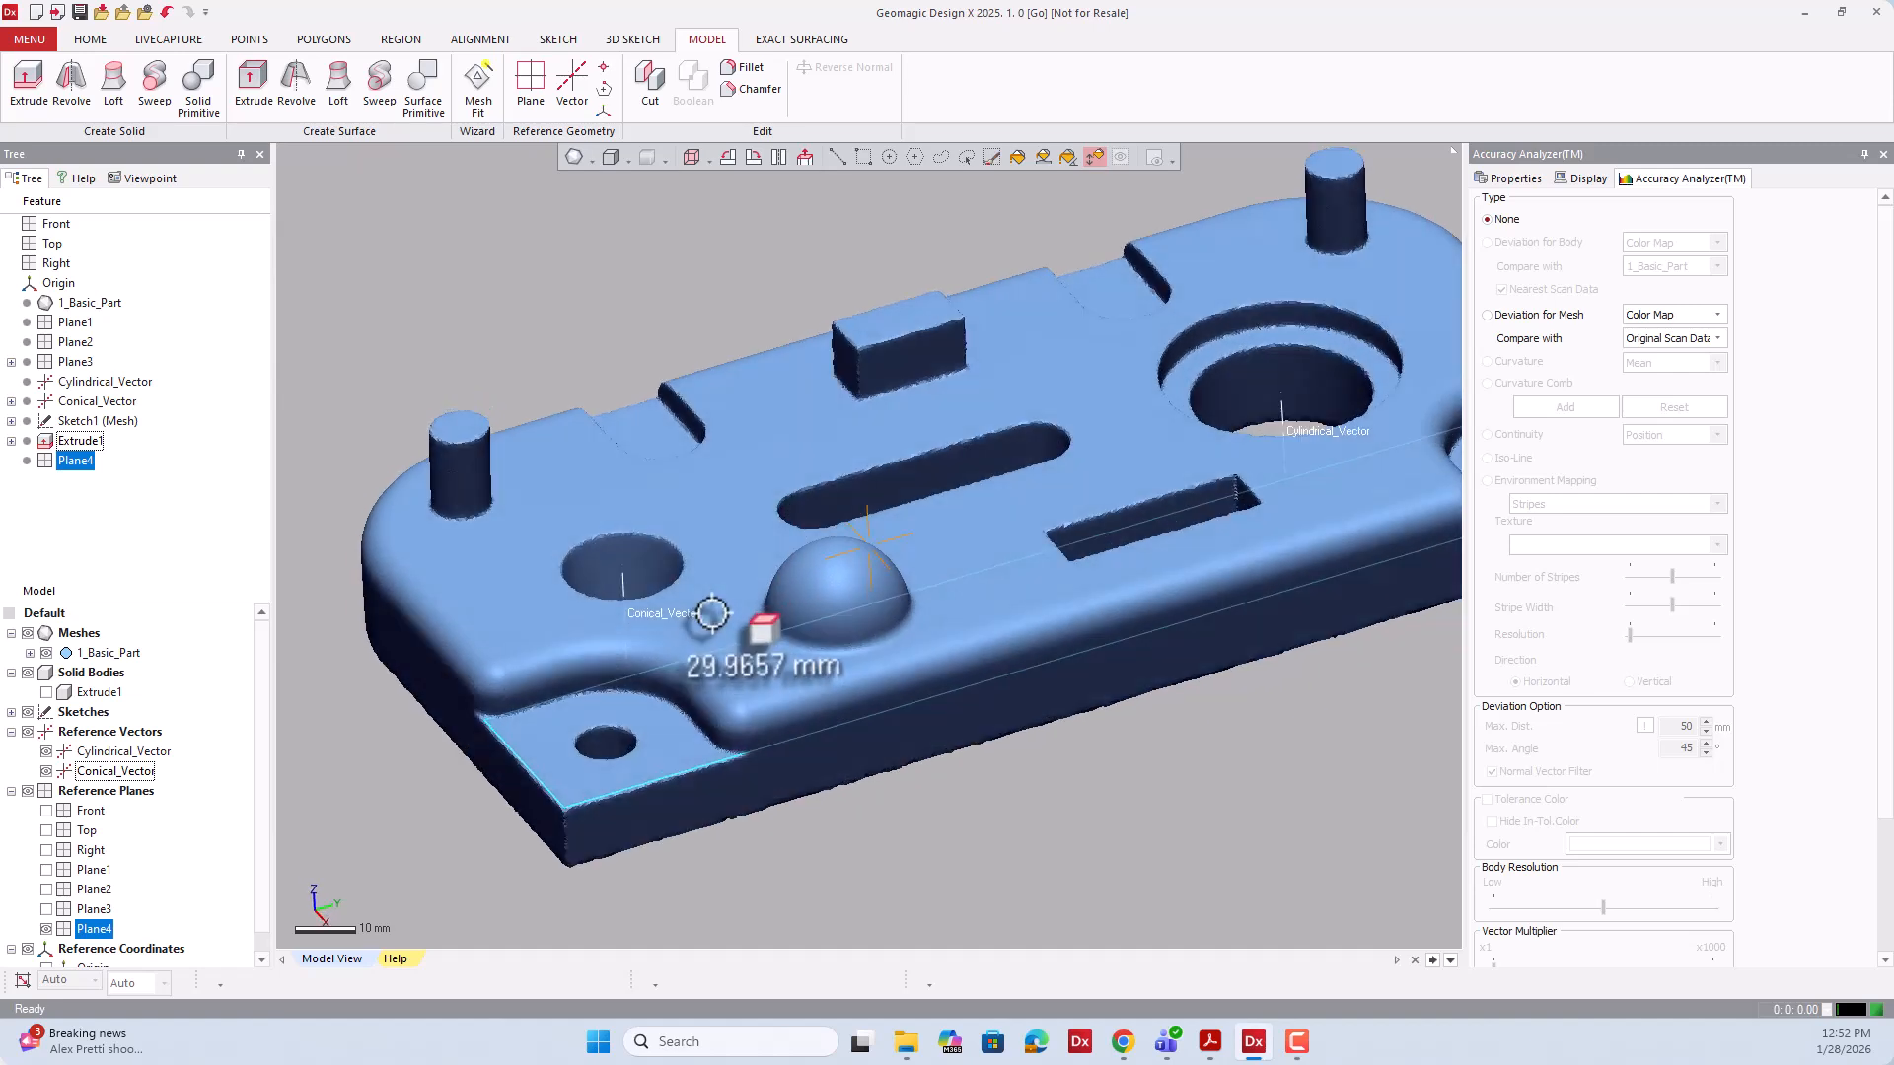
# Start a mesh sketch on 1_Basic_Part using the Planar Method with Plane4 reselected as the base plane.
pyautogui.click(555, 40)
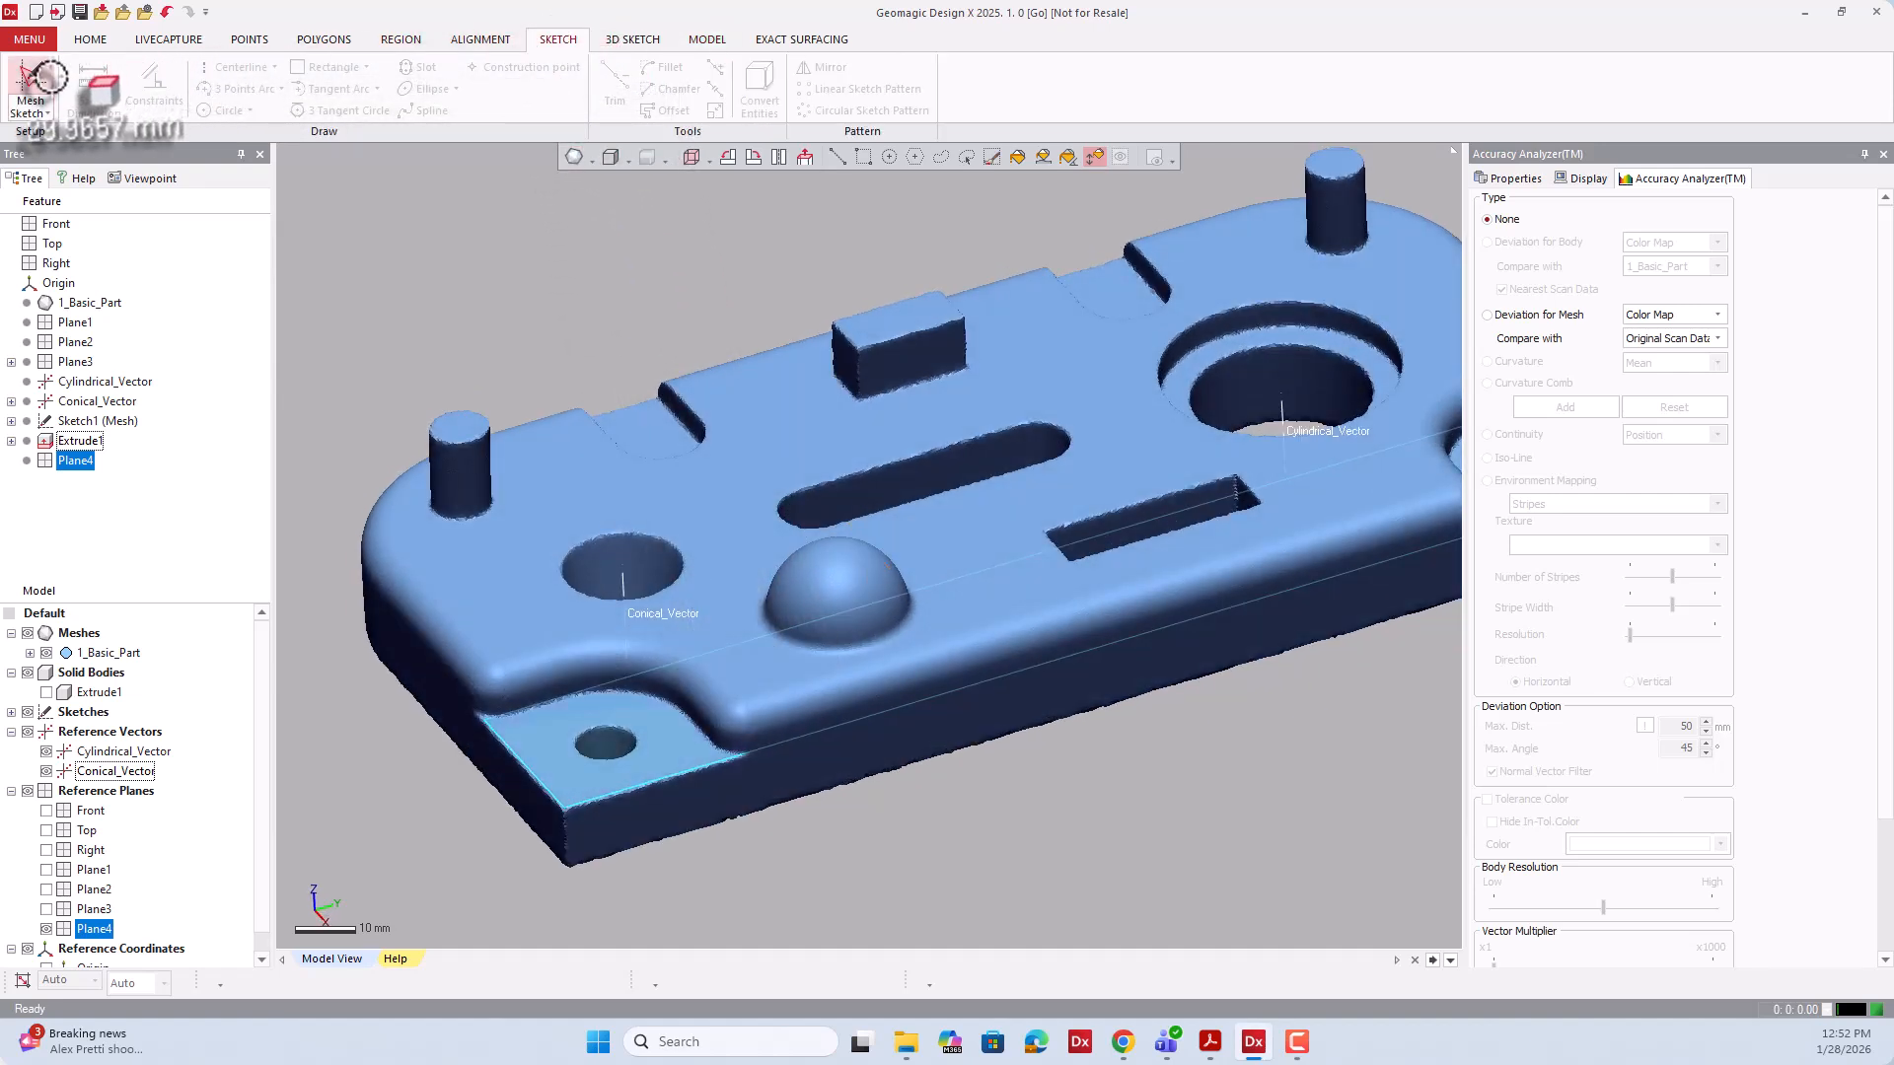
pyautogui.click(30, 105)
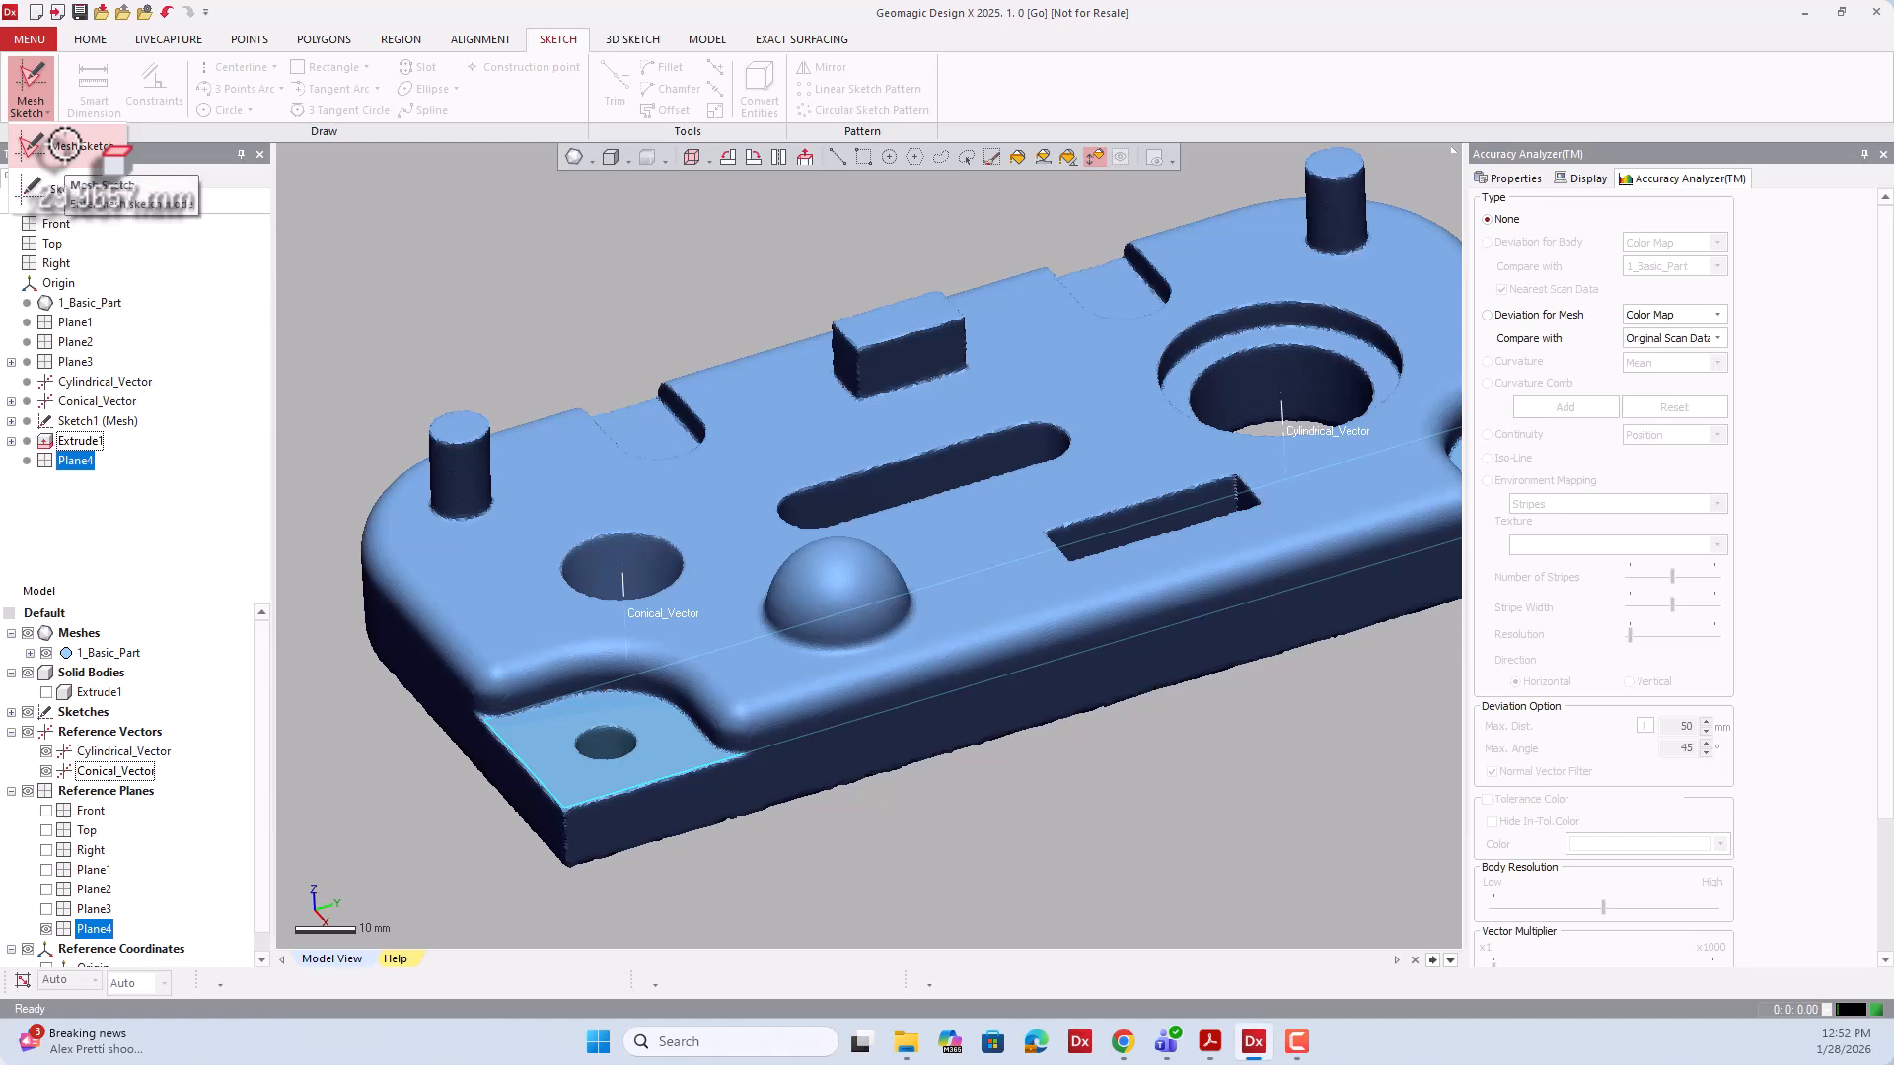
pyautogui.click(65, 145)
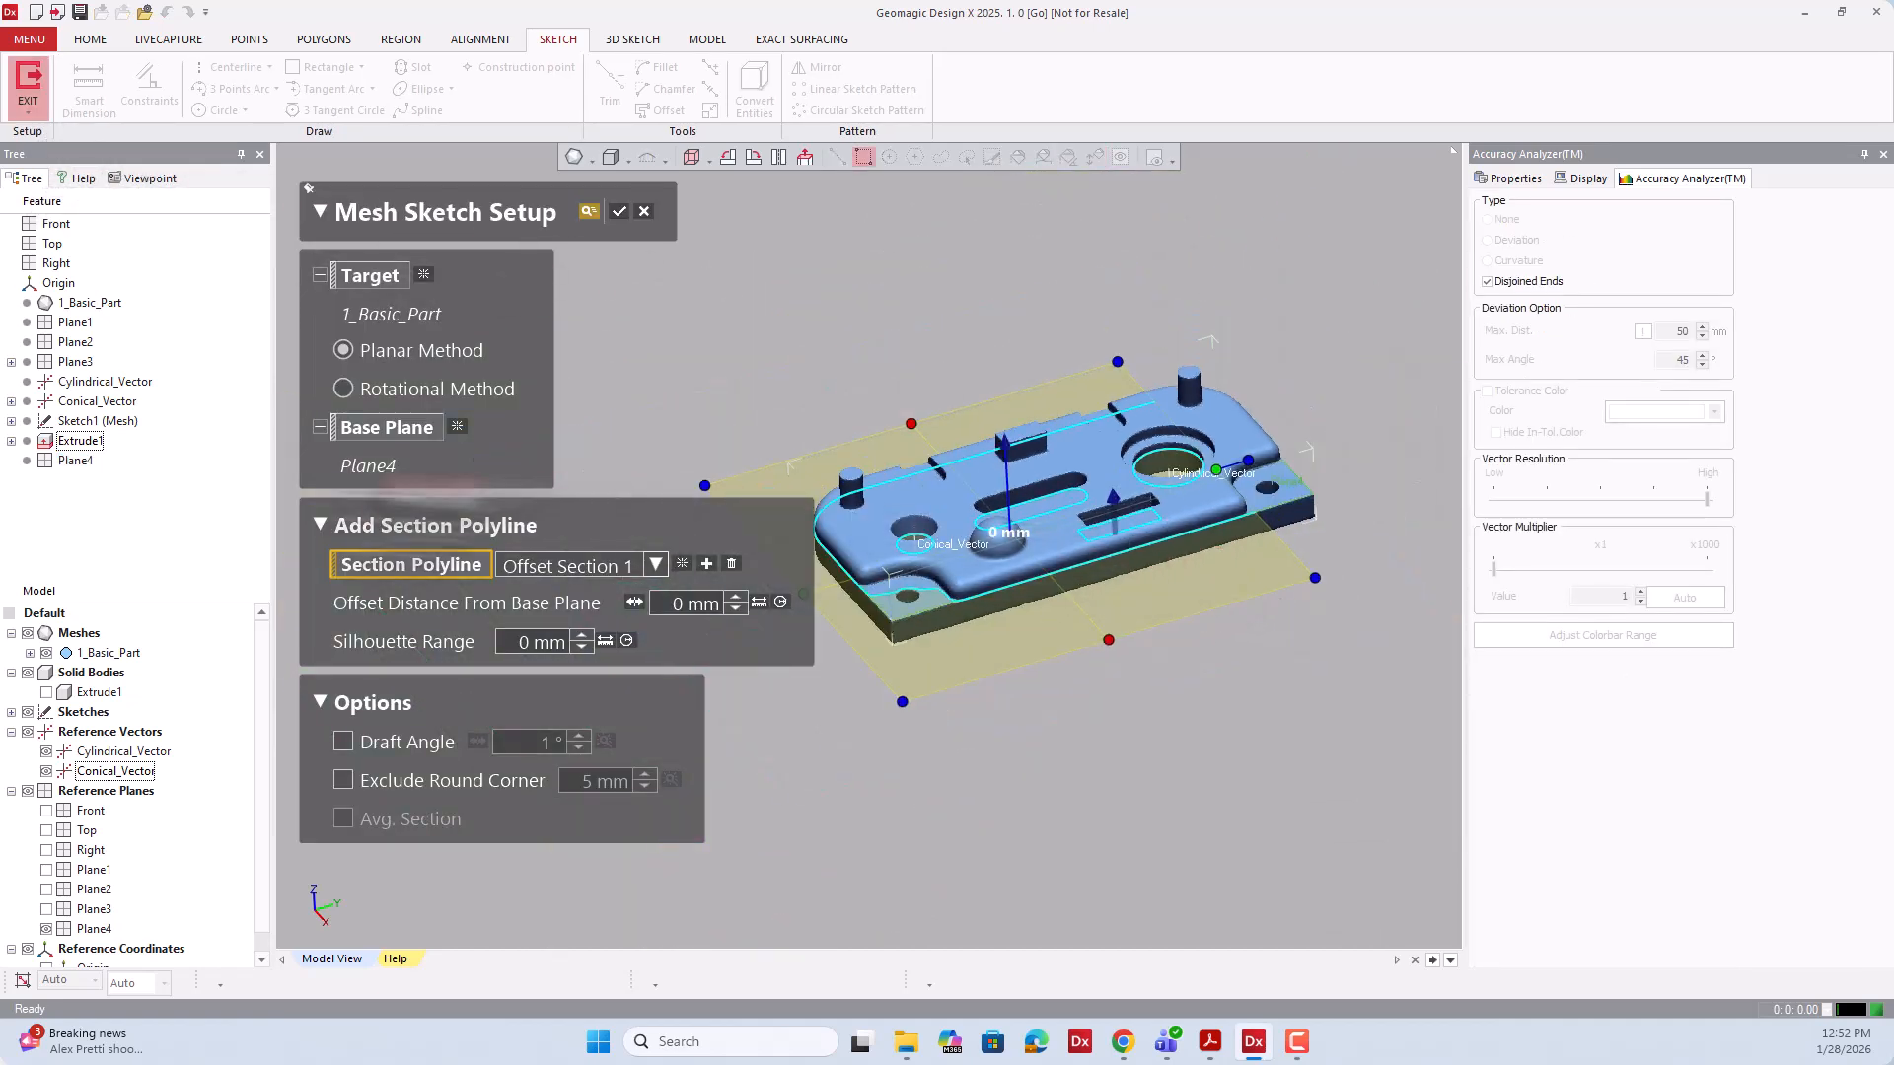
pyautogui.click(458, 428)
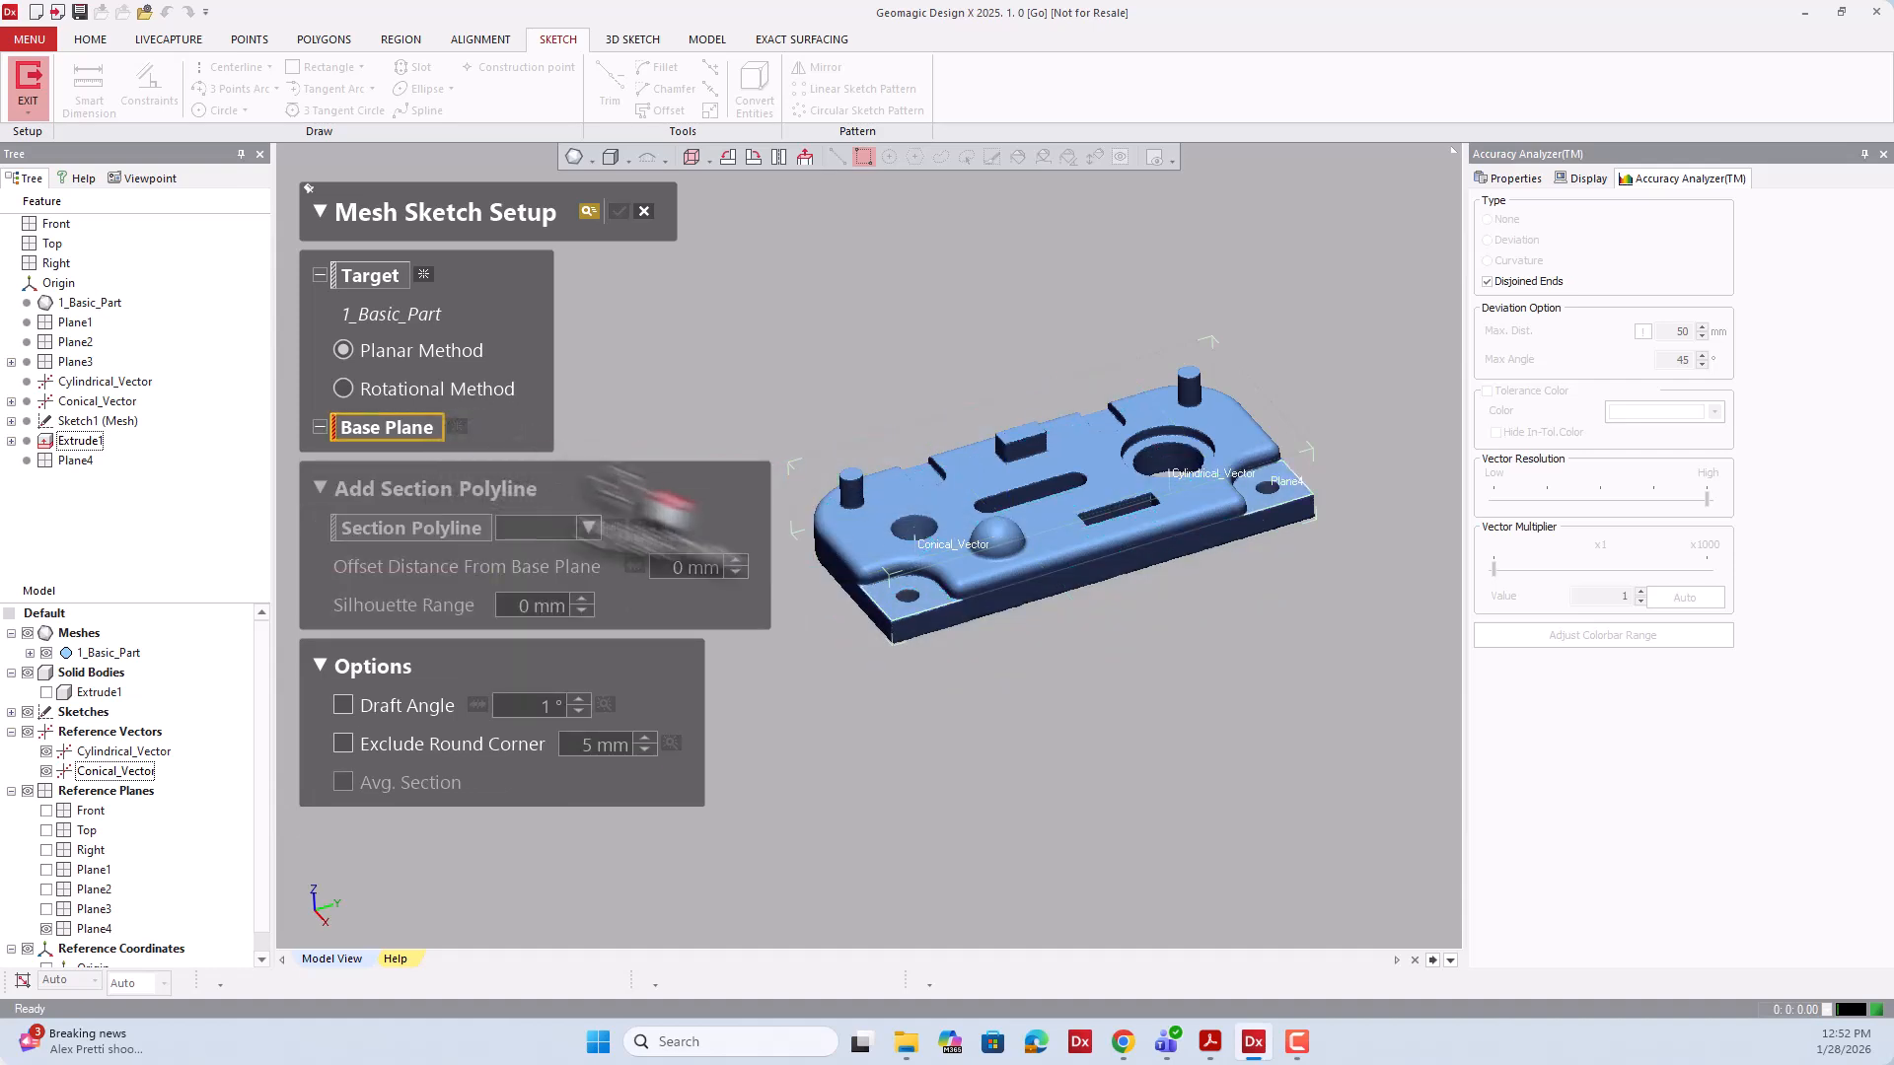
pyautogui.click(85, 460)
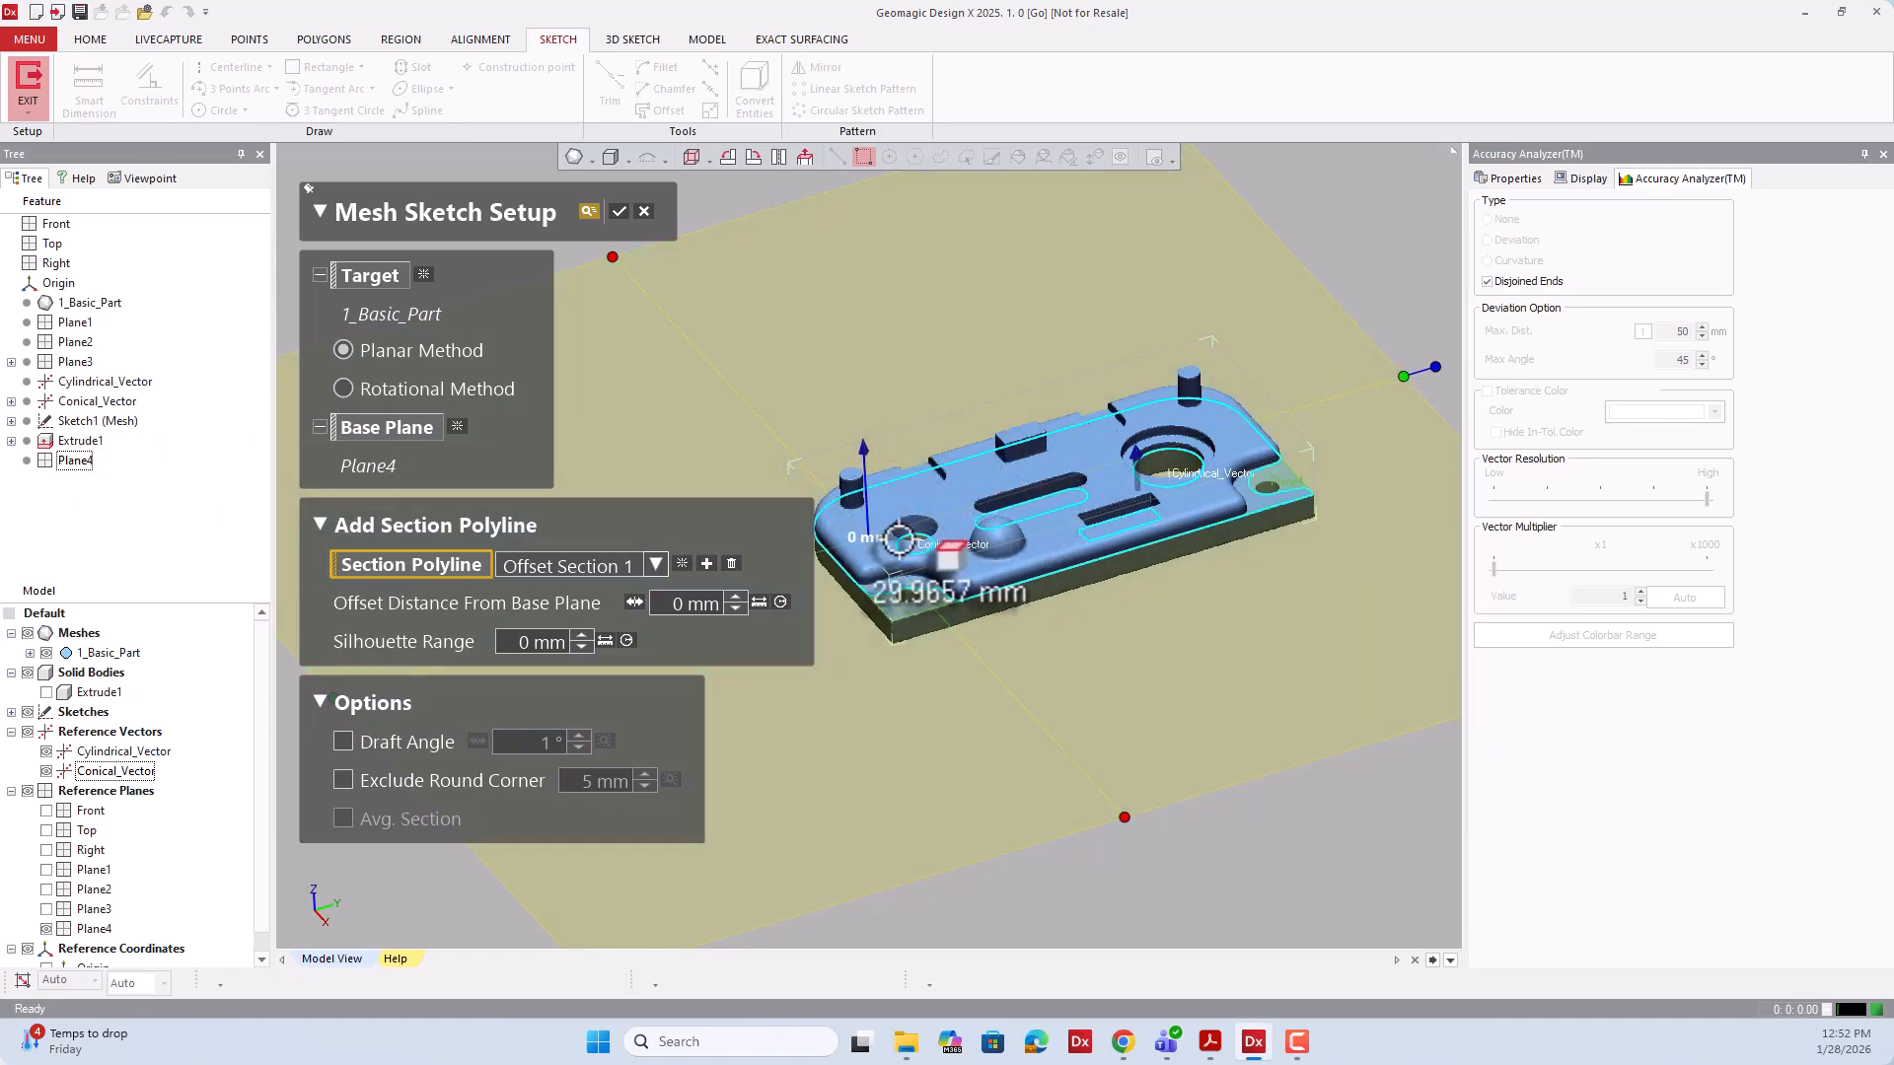
# Offset the mesh section polyline 1 mm upward from Plane4.
pyautogui.moveTo(1043, 402); pyautogui.dragTo(1092, 400, button='right')
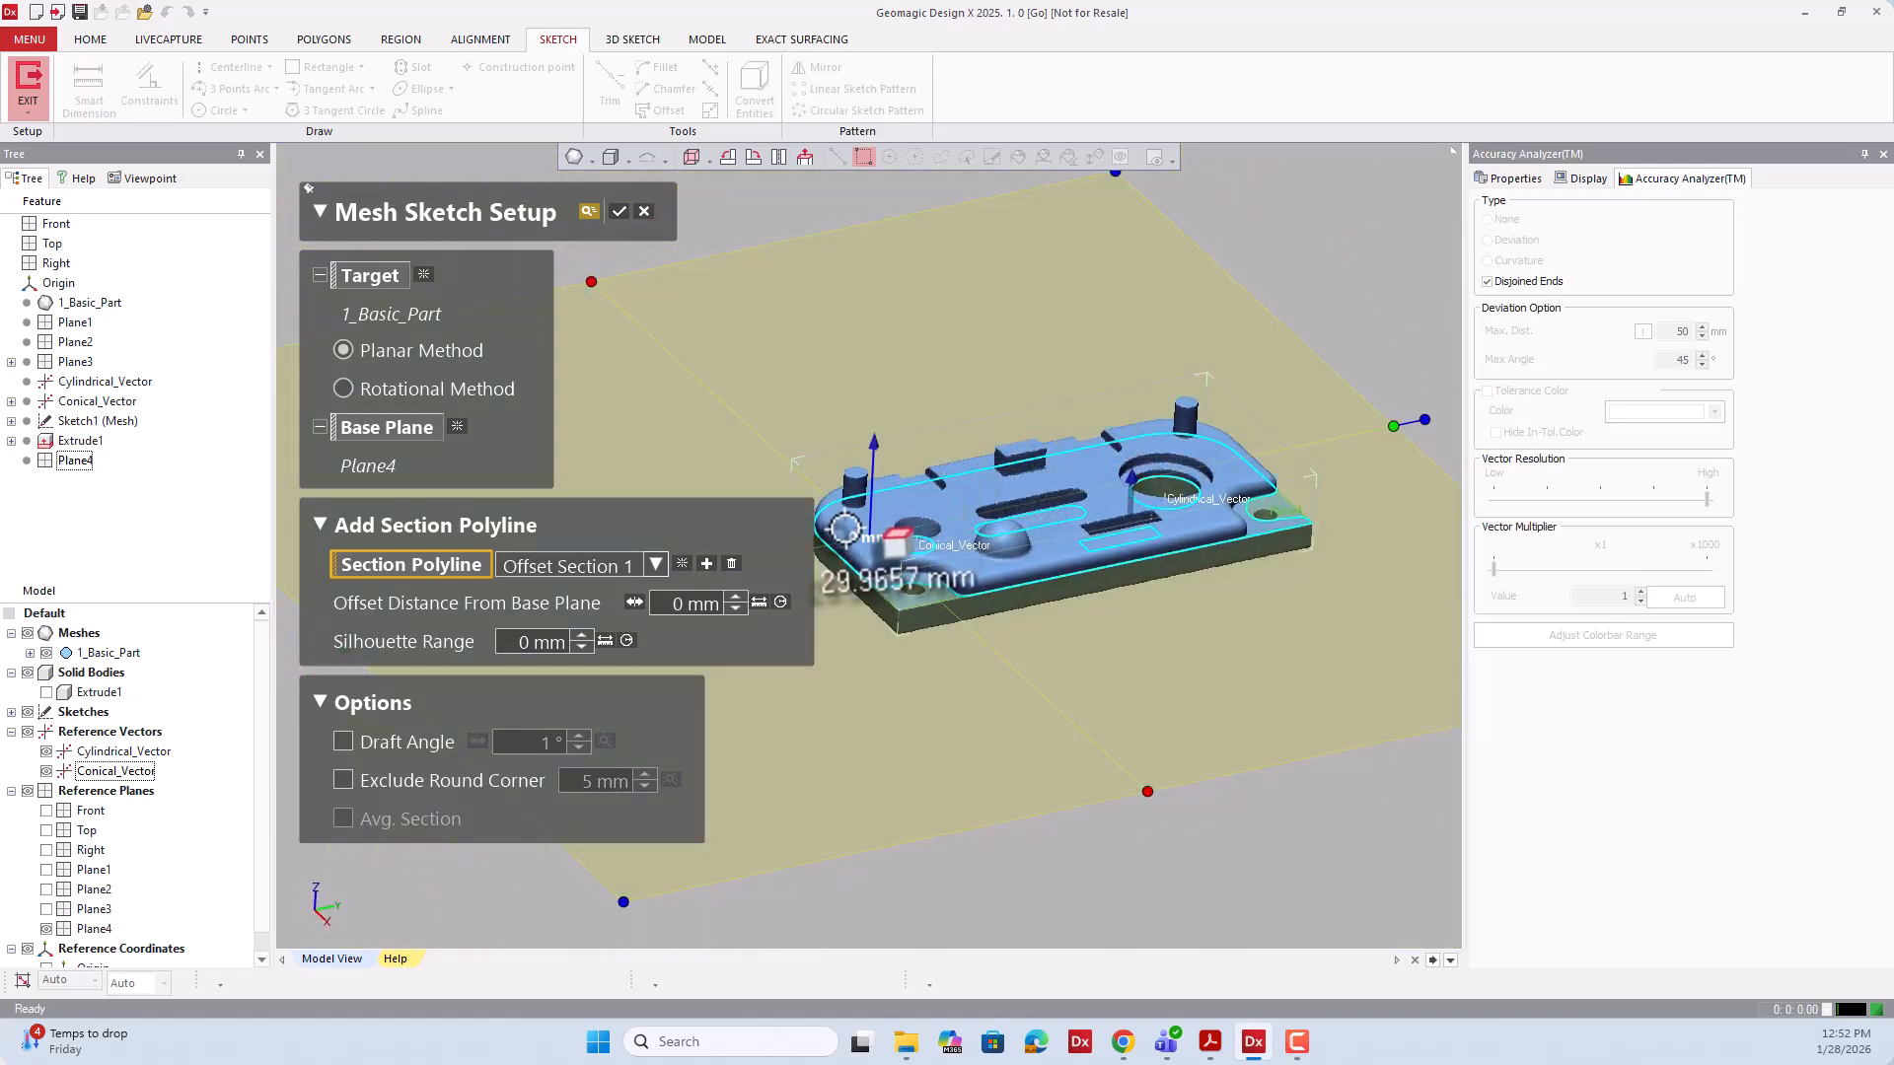
pyautogui.scroll(5, 851, 515)
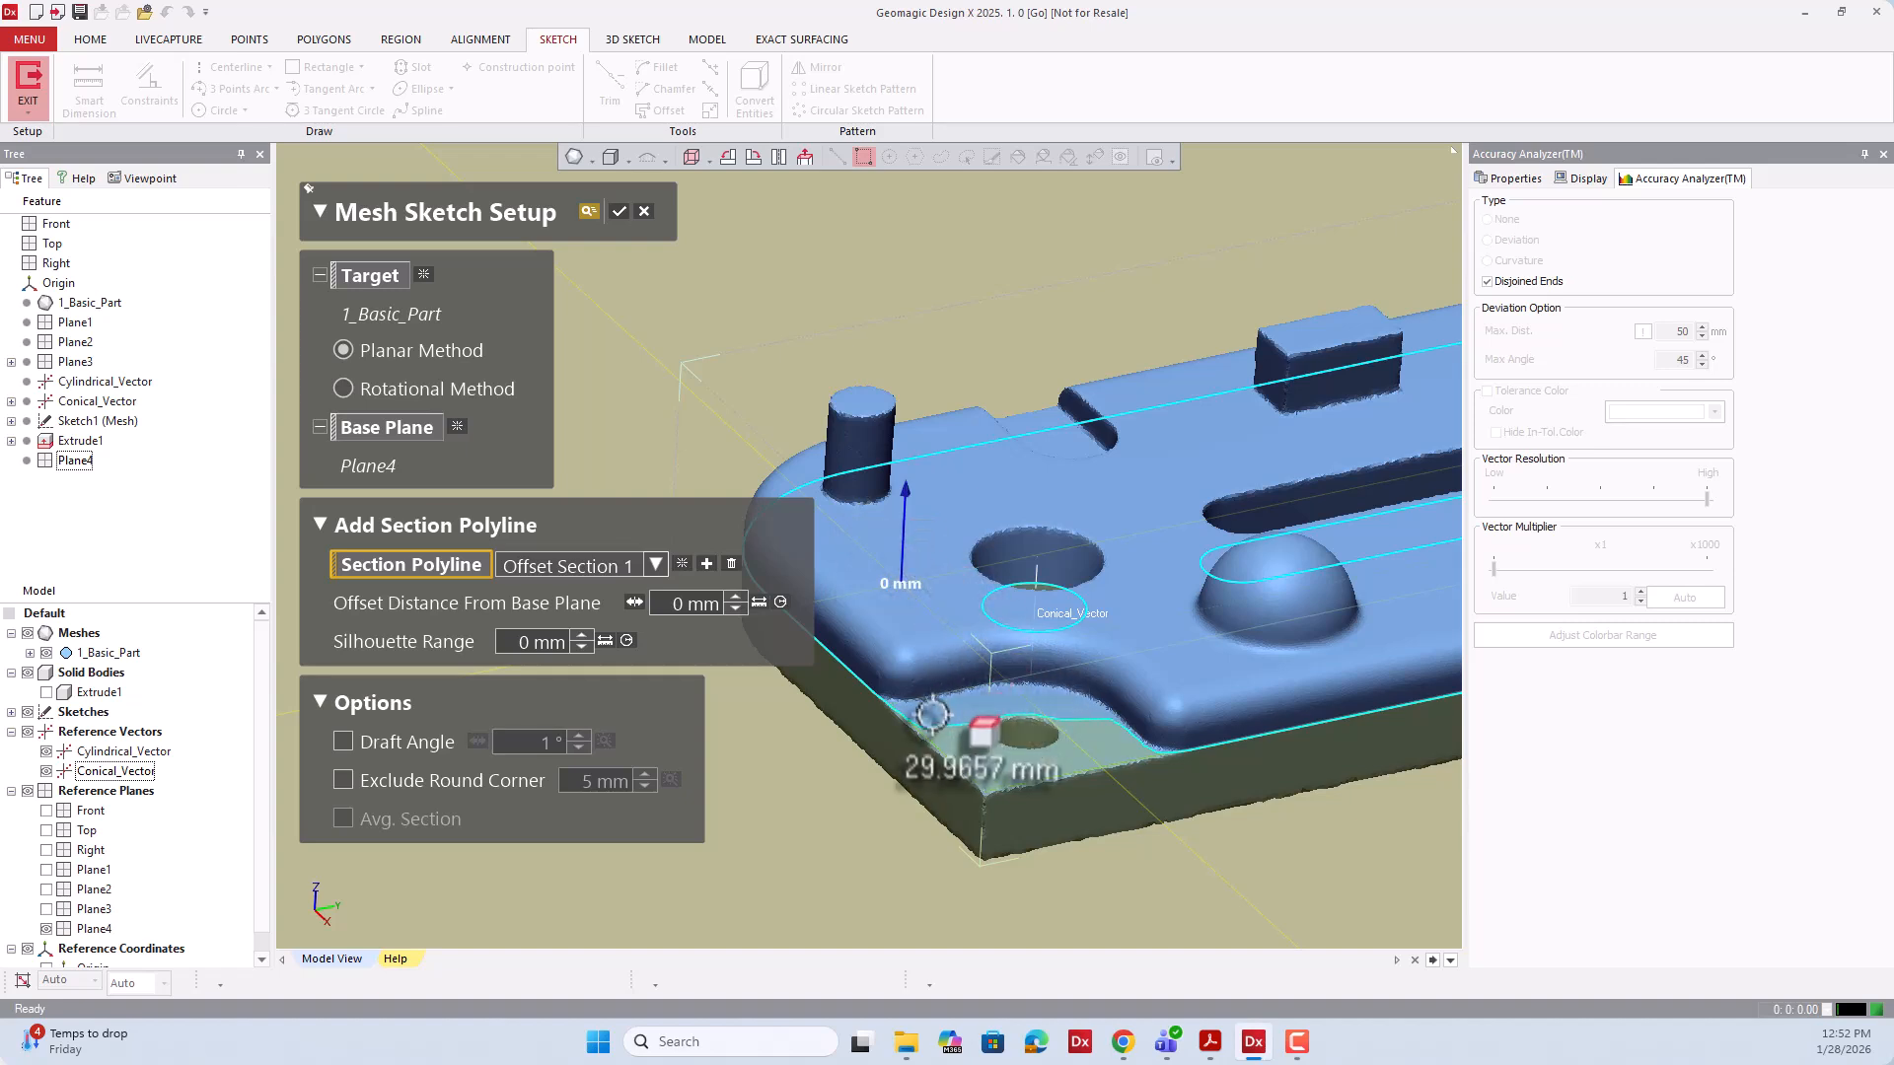
pyautogui.moveTo(970, 708); pyautogui.dragTo(904, 720, button='right')
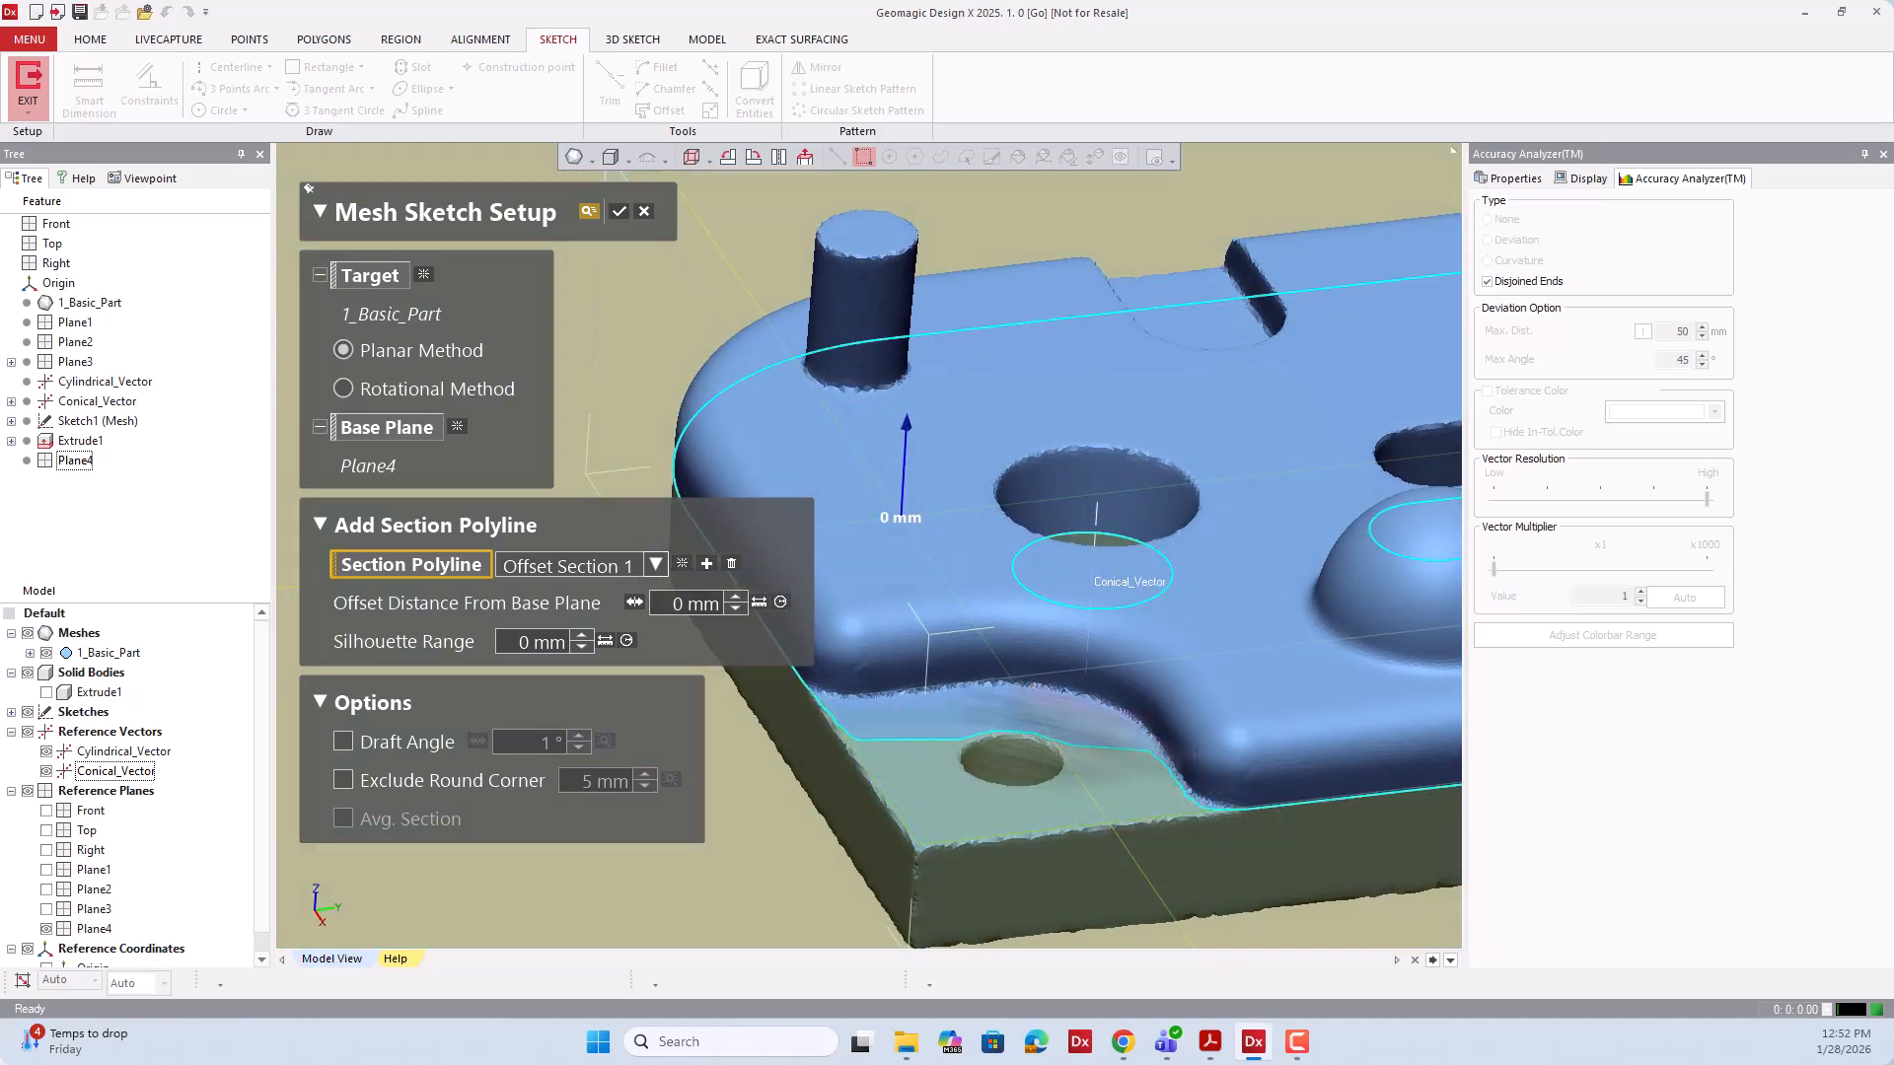
pyautogui.scroll(-2, 1069, 634)
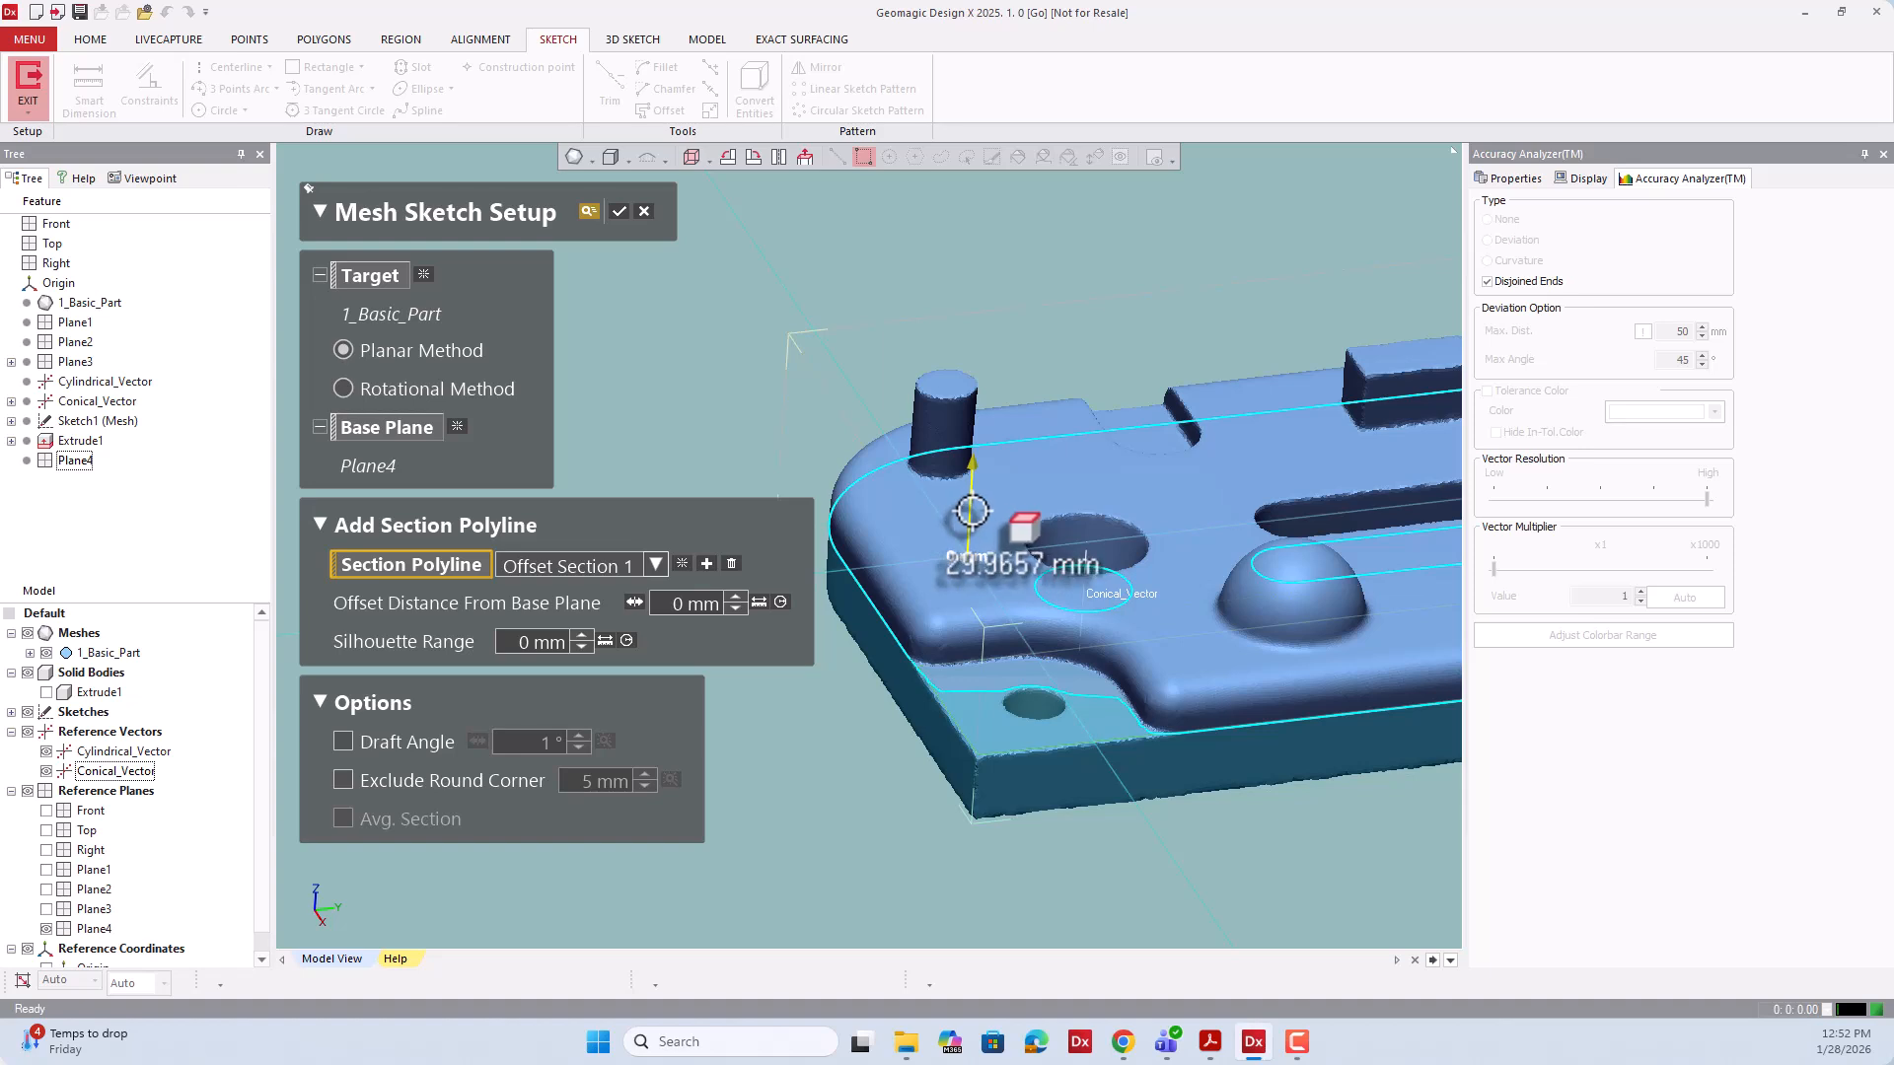
pyautogui.moveTo(969, 510); pyautogui.dragTo(968, 504)
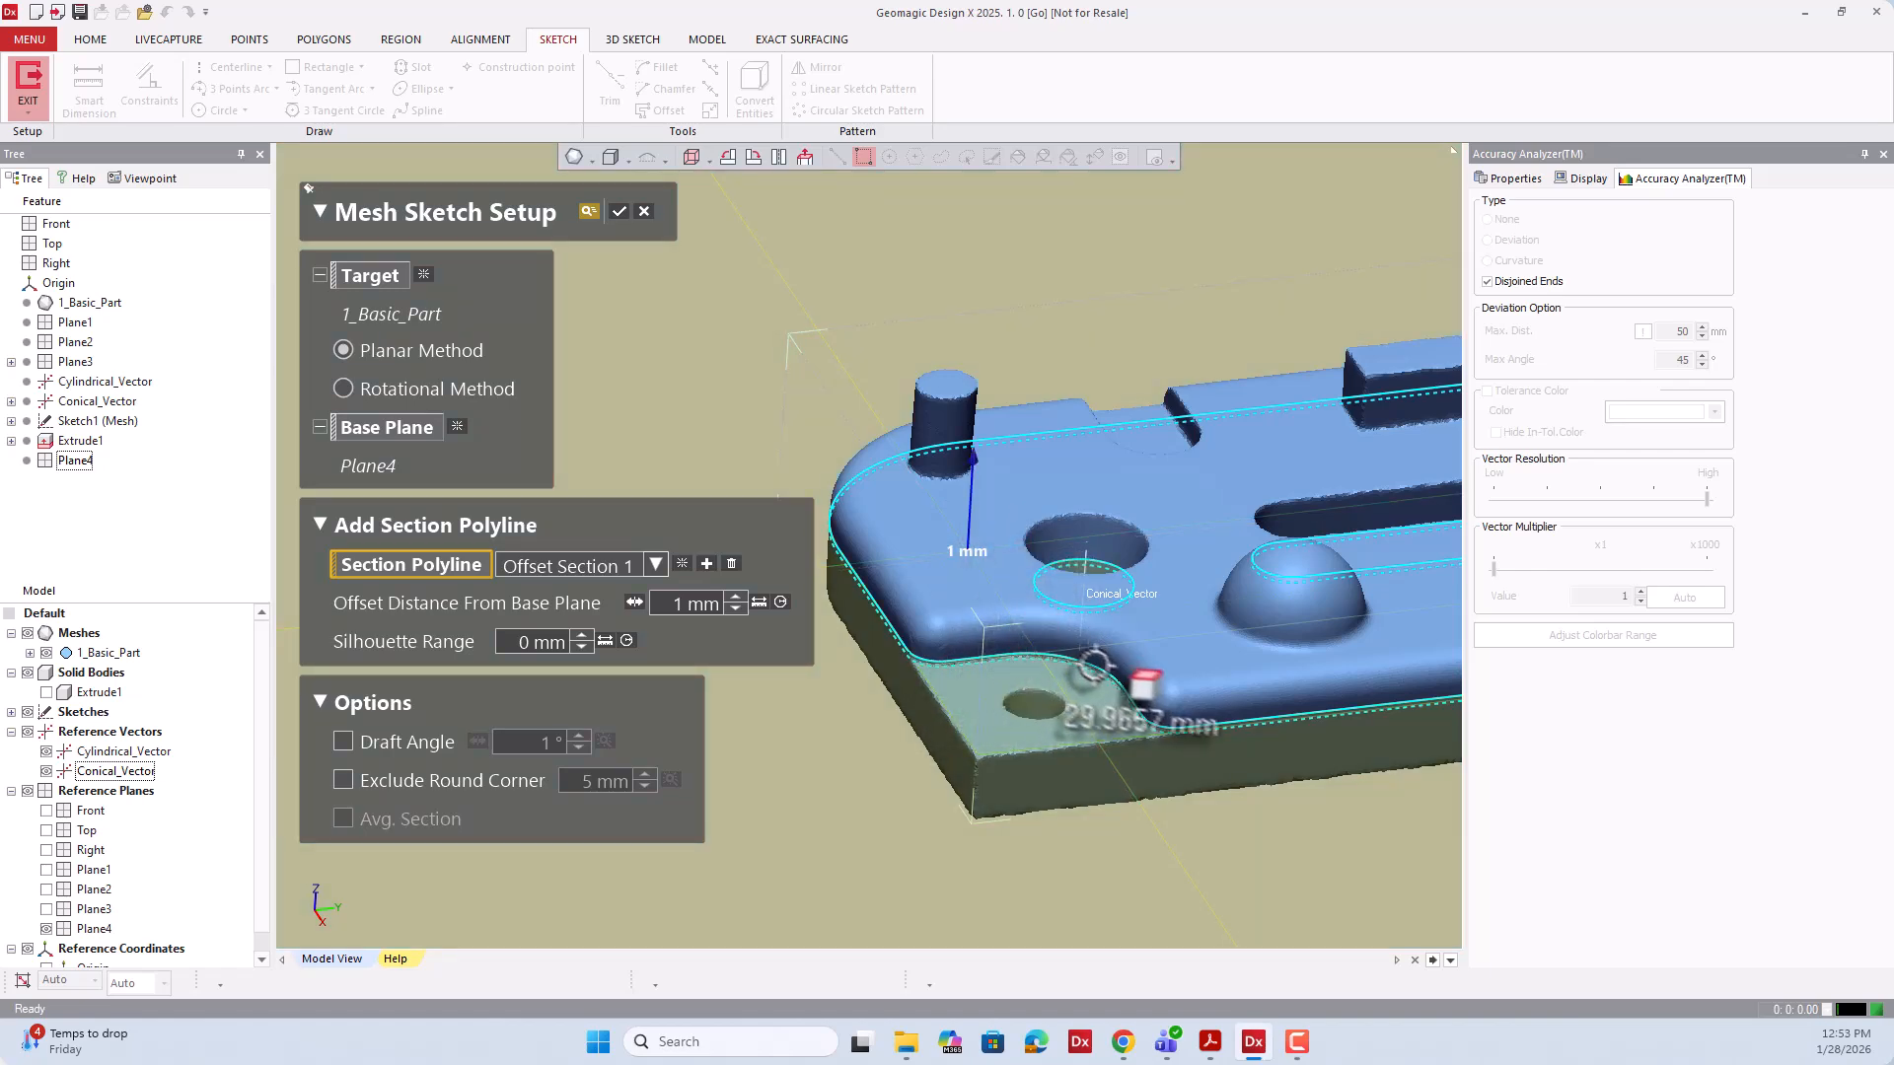
# Accept the mesh sketch setup and hide the scan mesh, with the section outline turned to lie lengthwise.
pyautogui.scroll(-6, 922, 636)
pyautogui.moveTo(1011, 597); pyautogui.dragTo(824, 695, button='right')
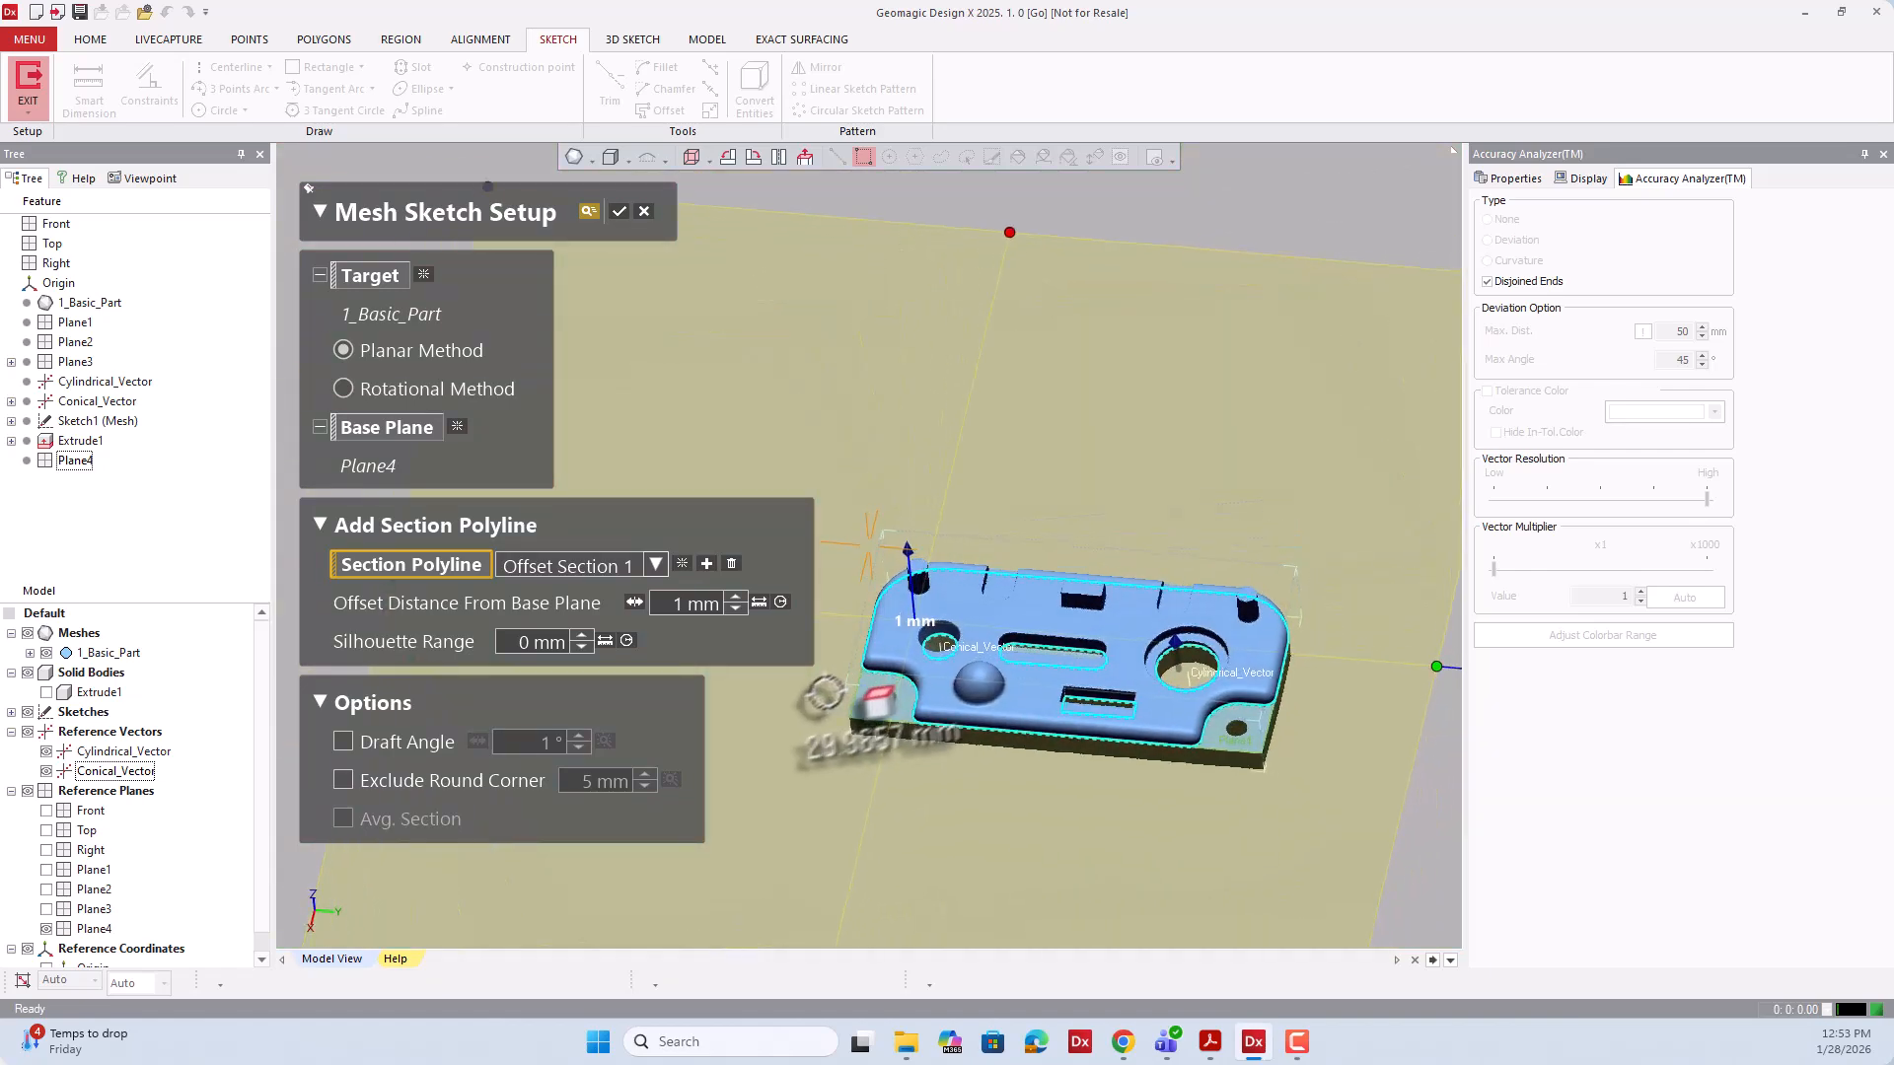
pyautogui.scroll(5, 823, 696)
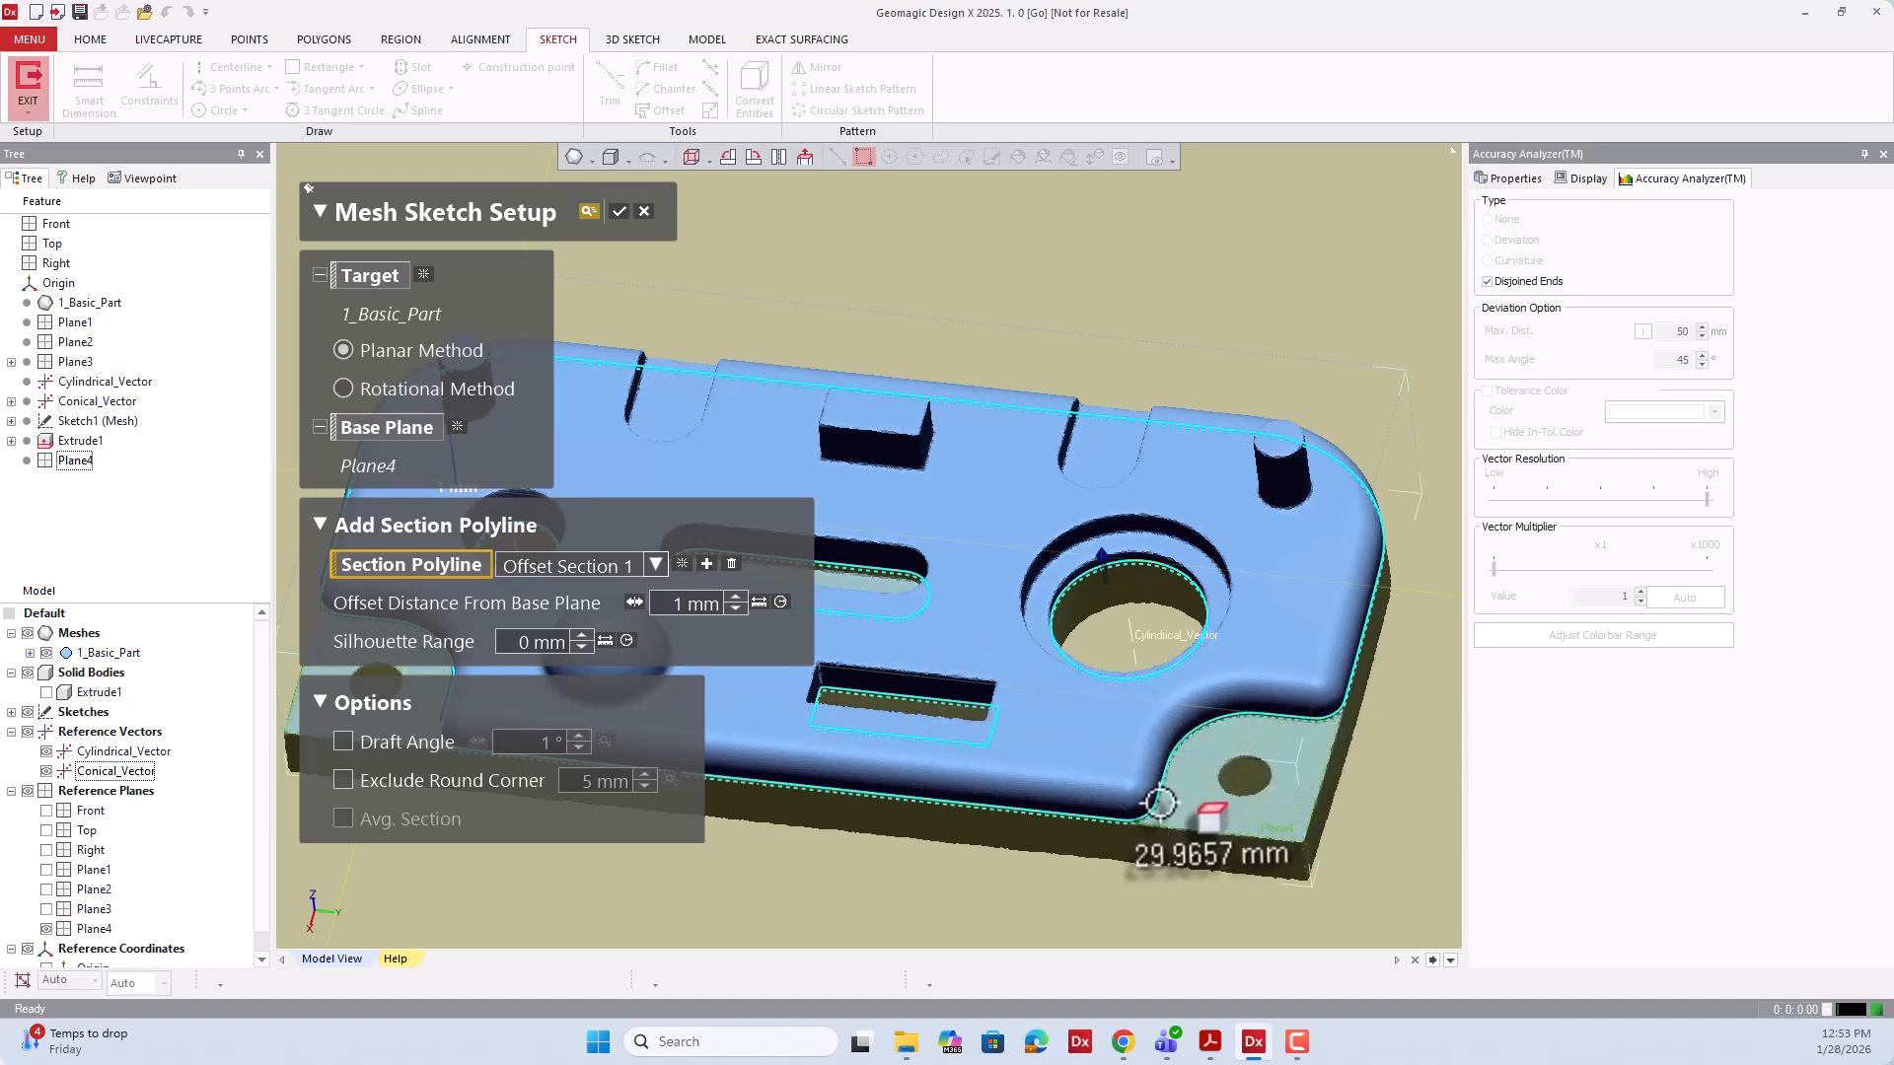
pyautogui.scroll(-5, 1159, 804)
pyautogui.scroll(7, 908, 769)
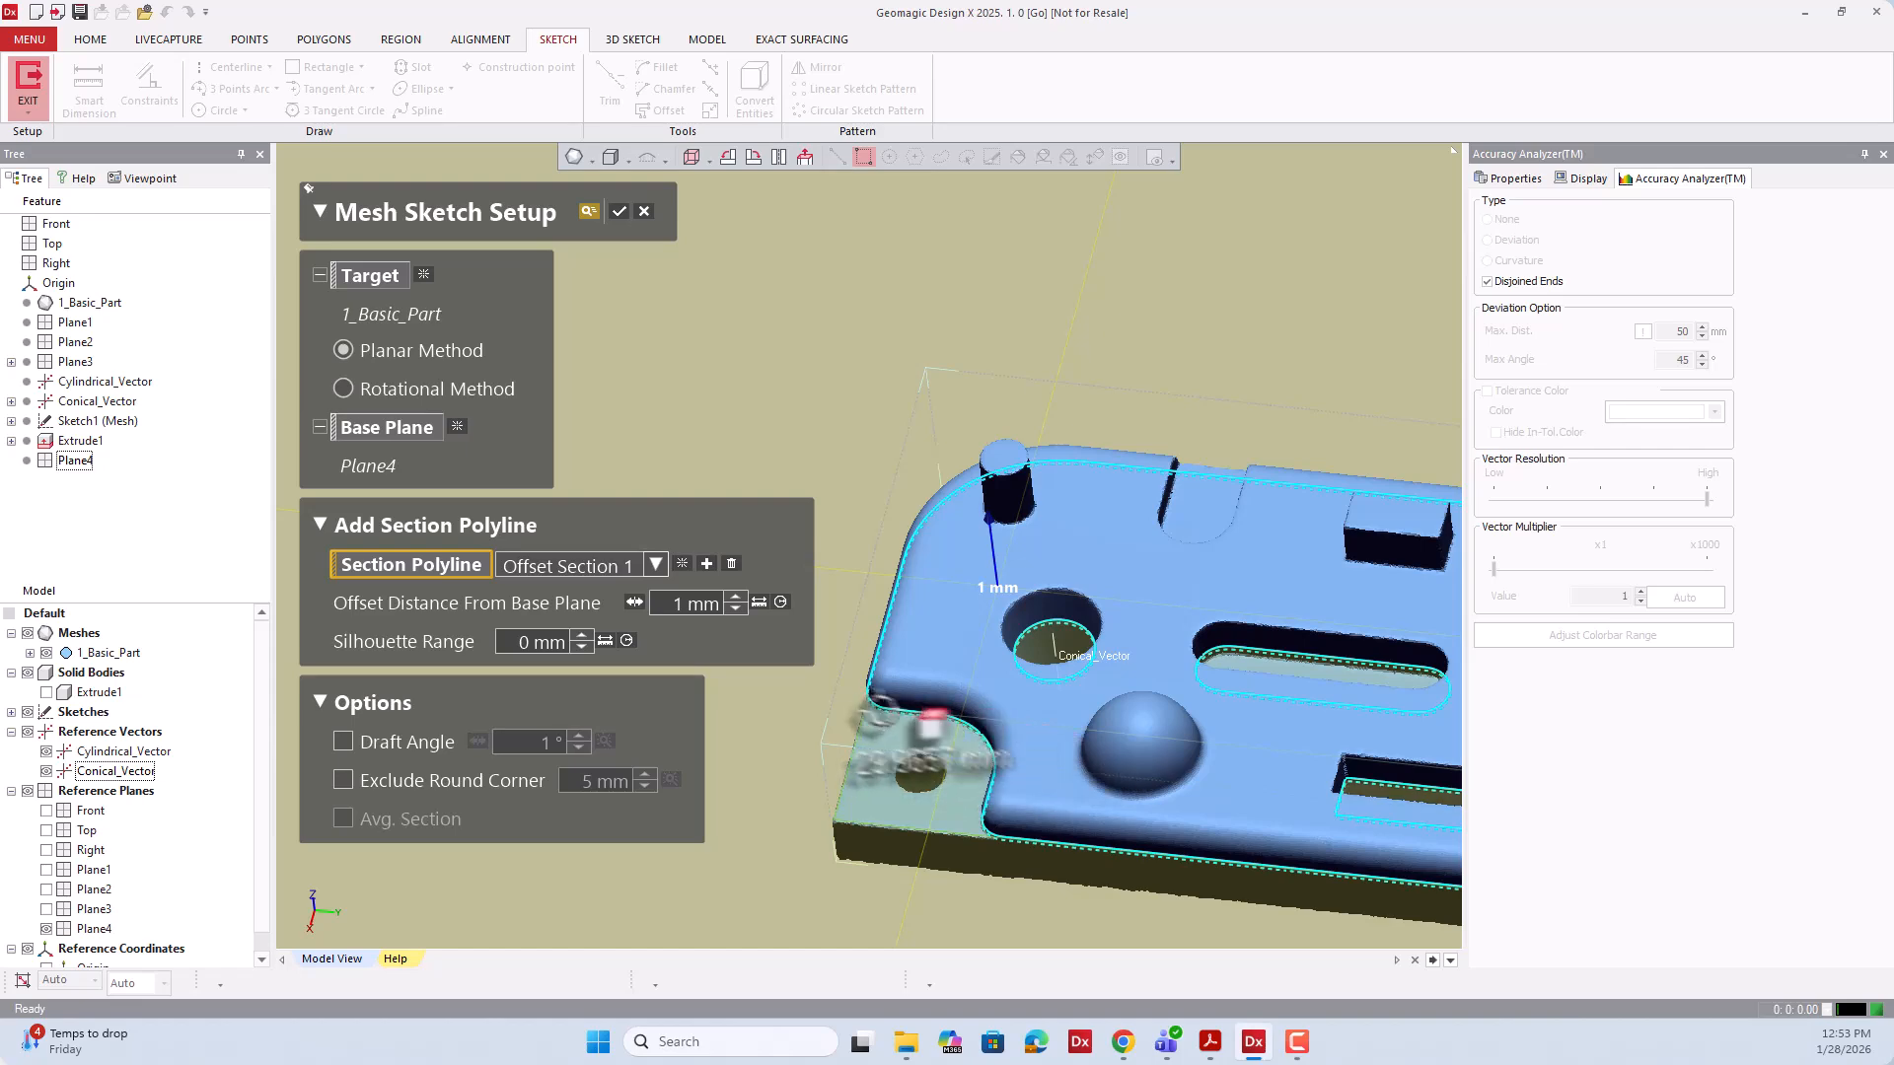
pyautogui.scroll(-4, 930, 727)
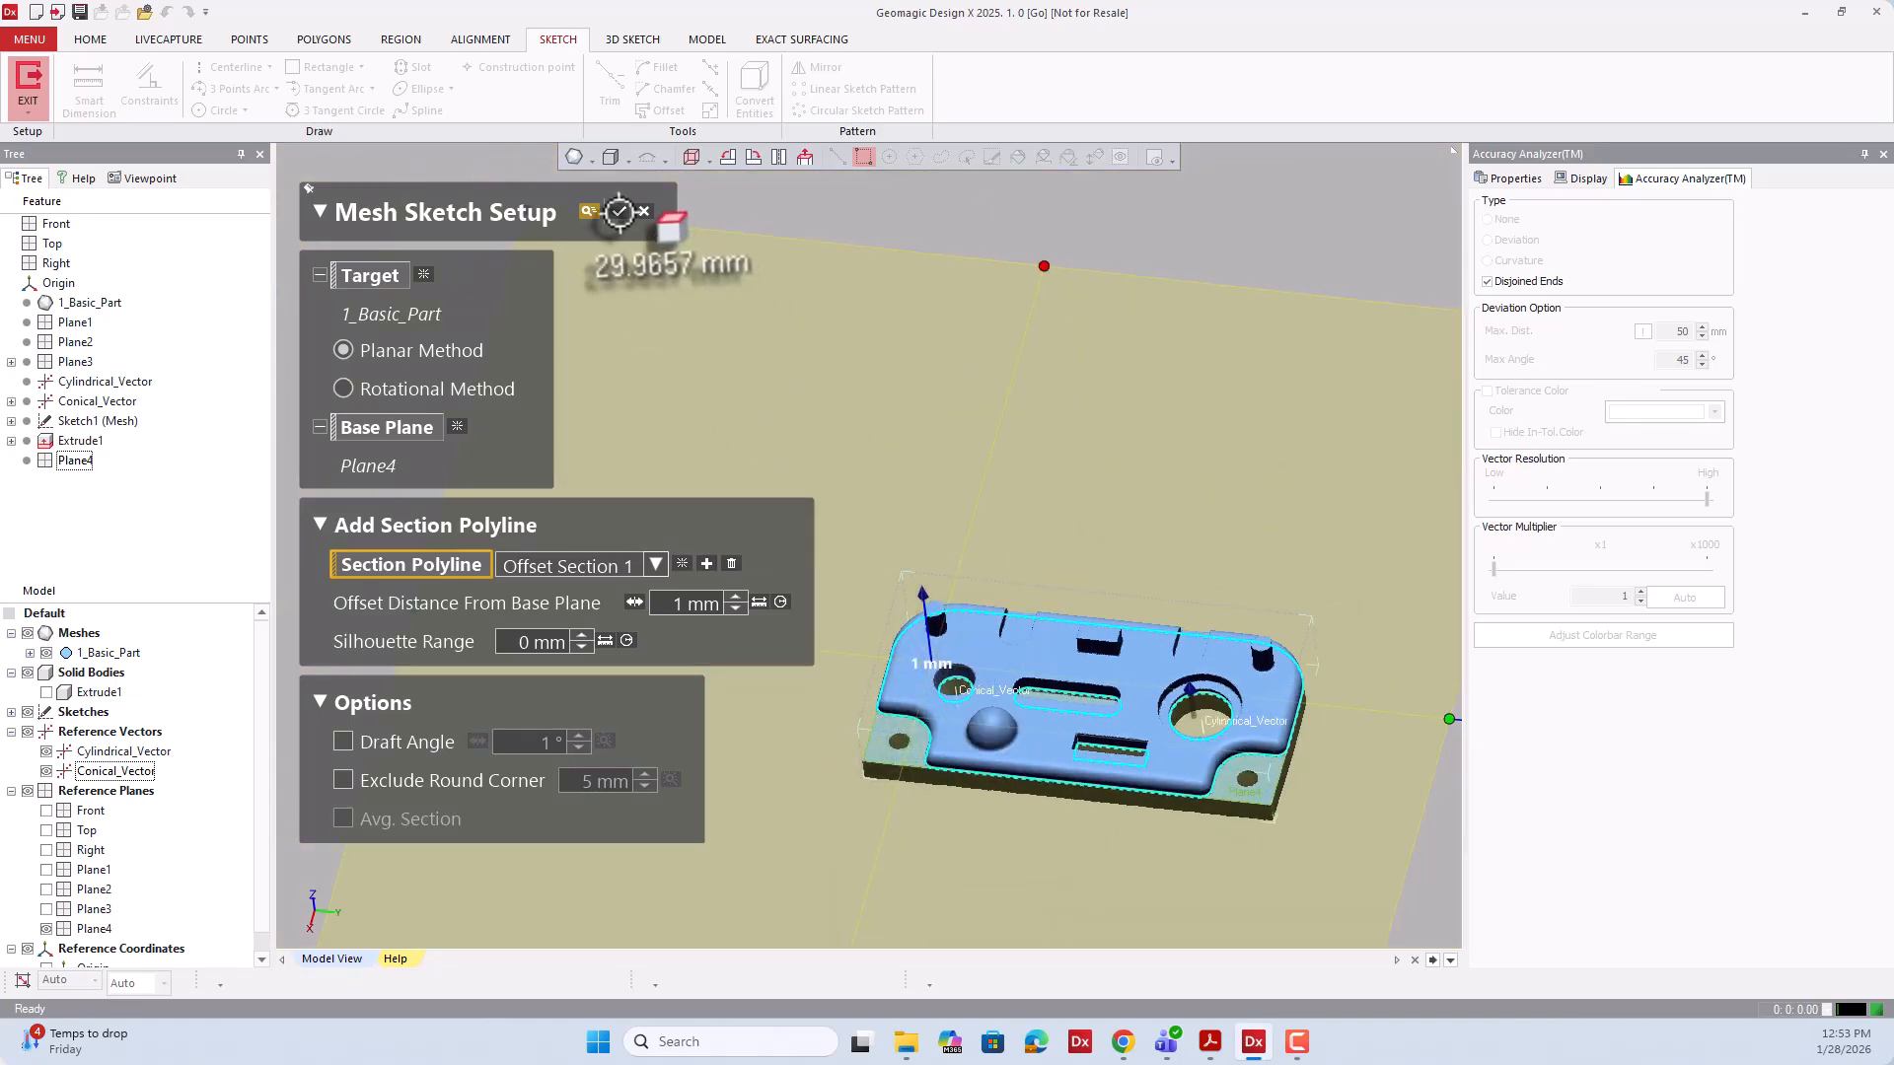
pyautogui.click(619, 211)
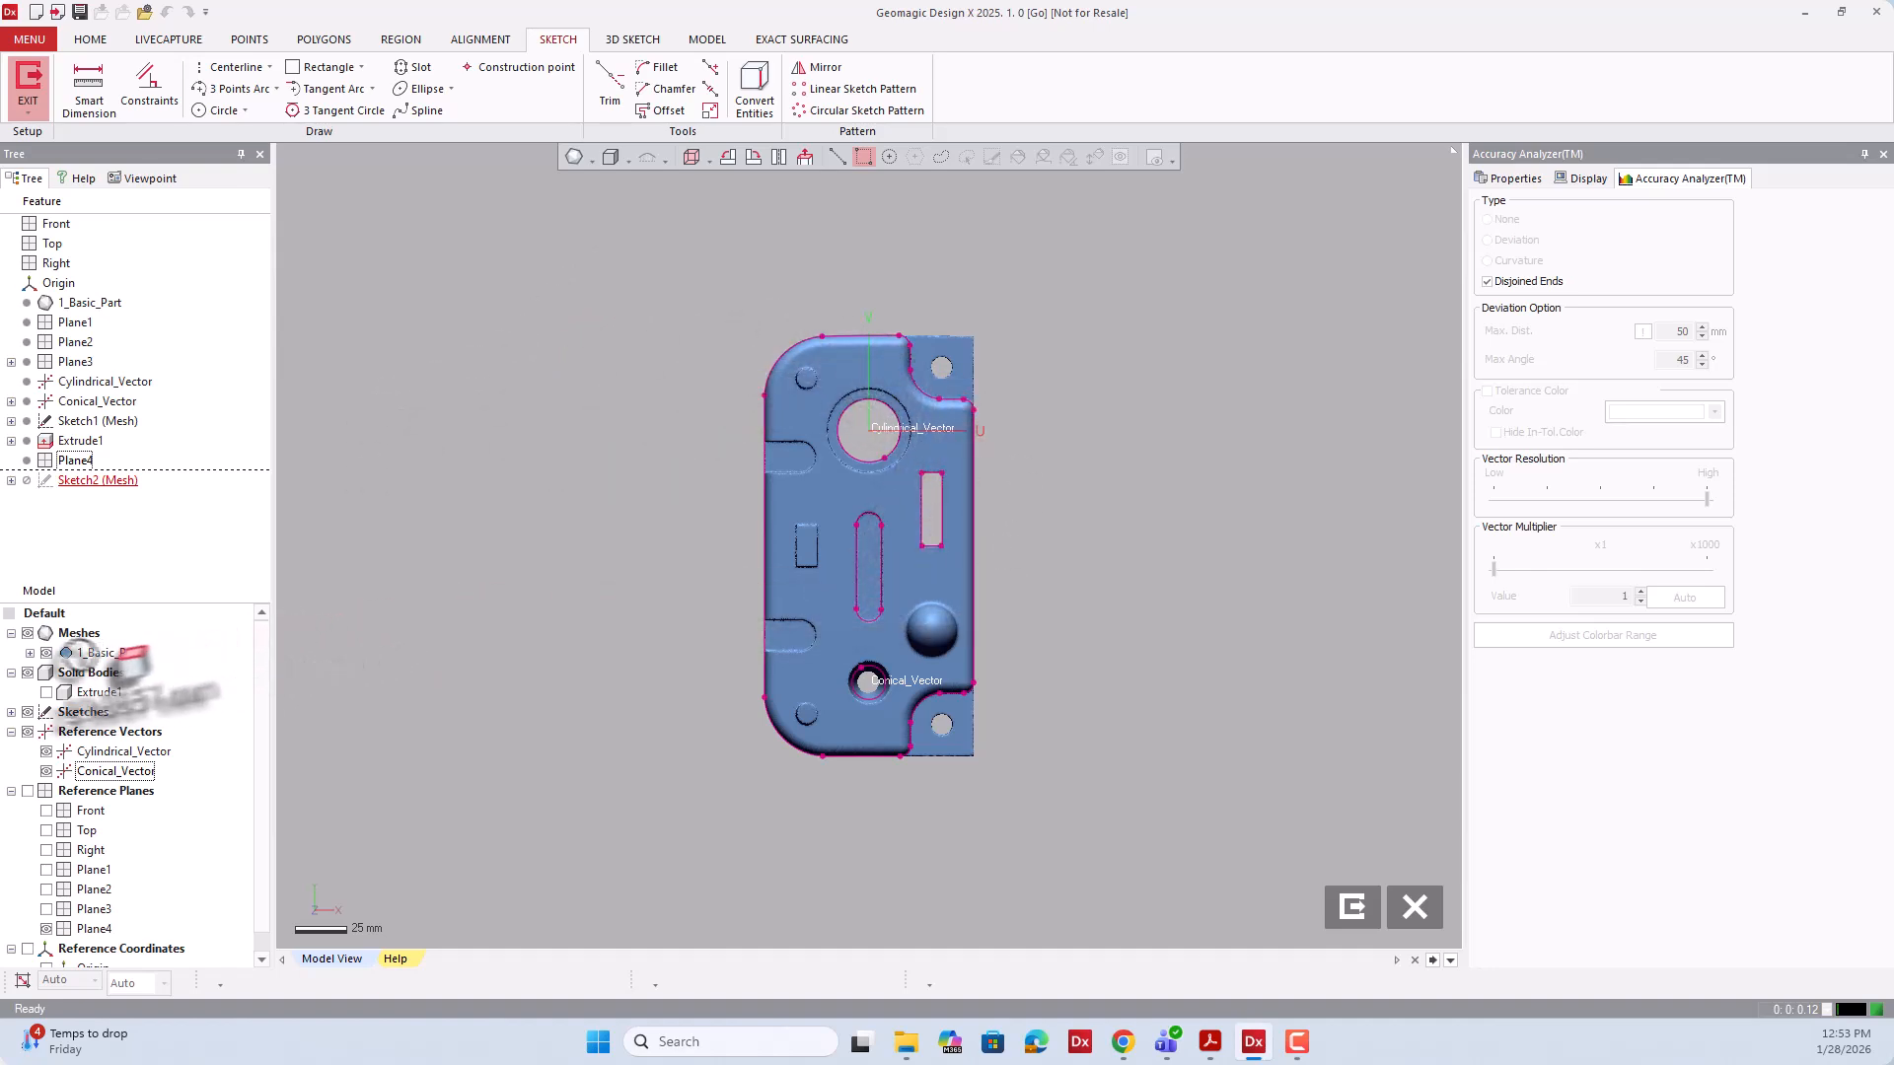
pyautogui.click(45, 652)
pyautogui.click(755, 158)
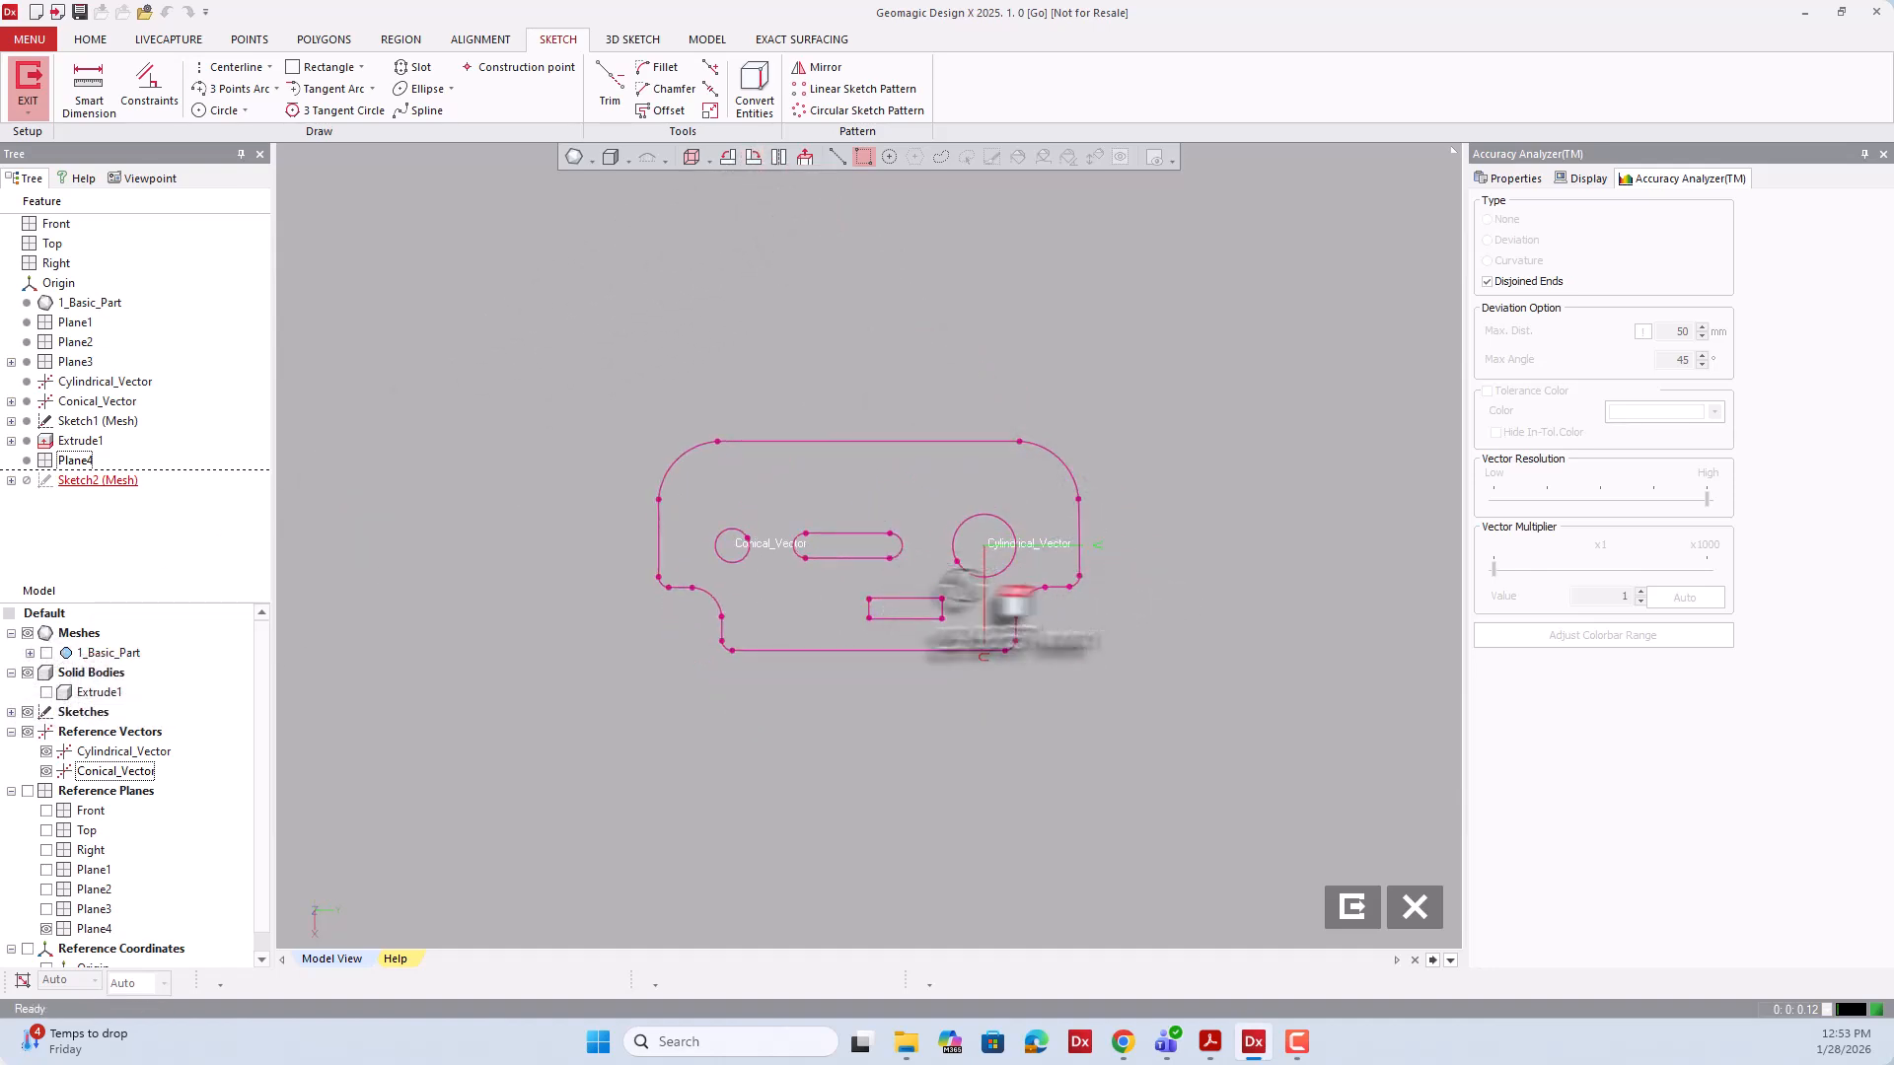
# Fit lines to the two straight section segments of the corner notch near Conical_Vector, with Fit Polyline on.
pyautogui.scroll(4, 735, 587)
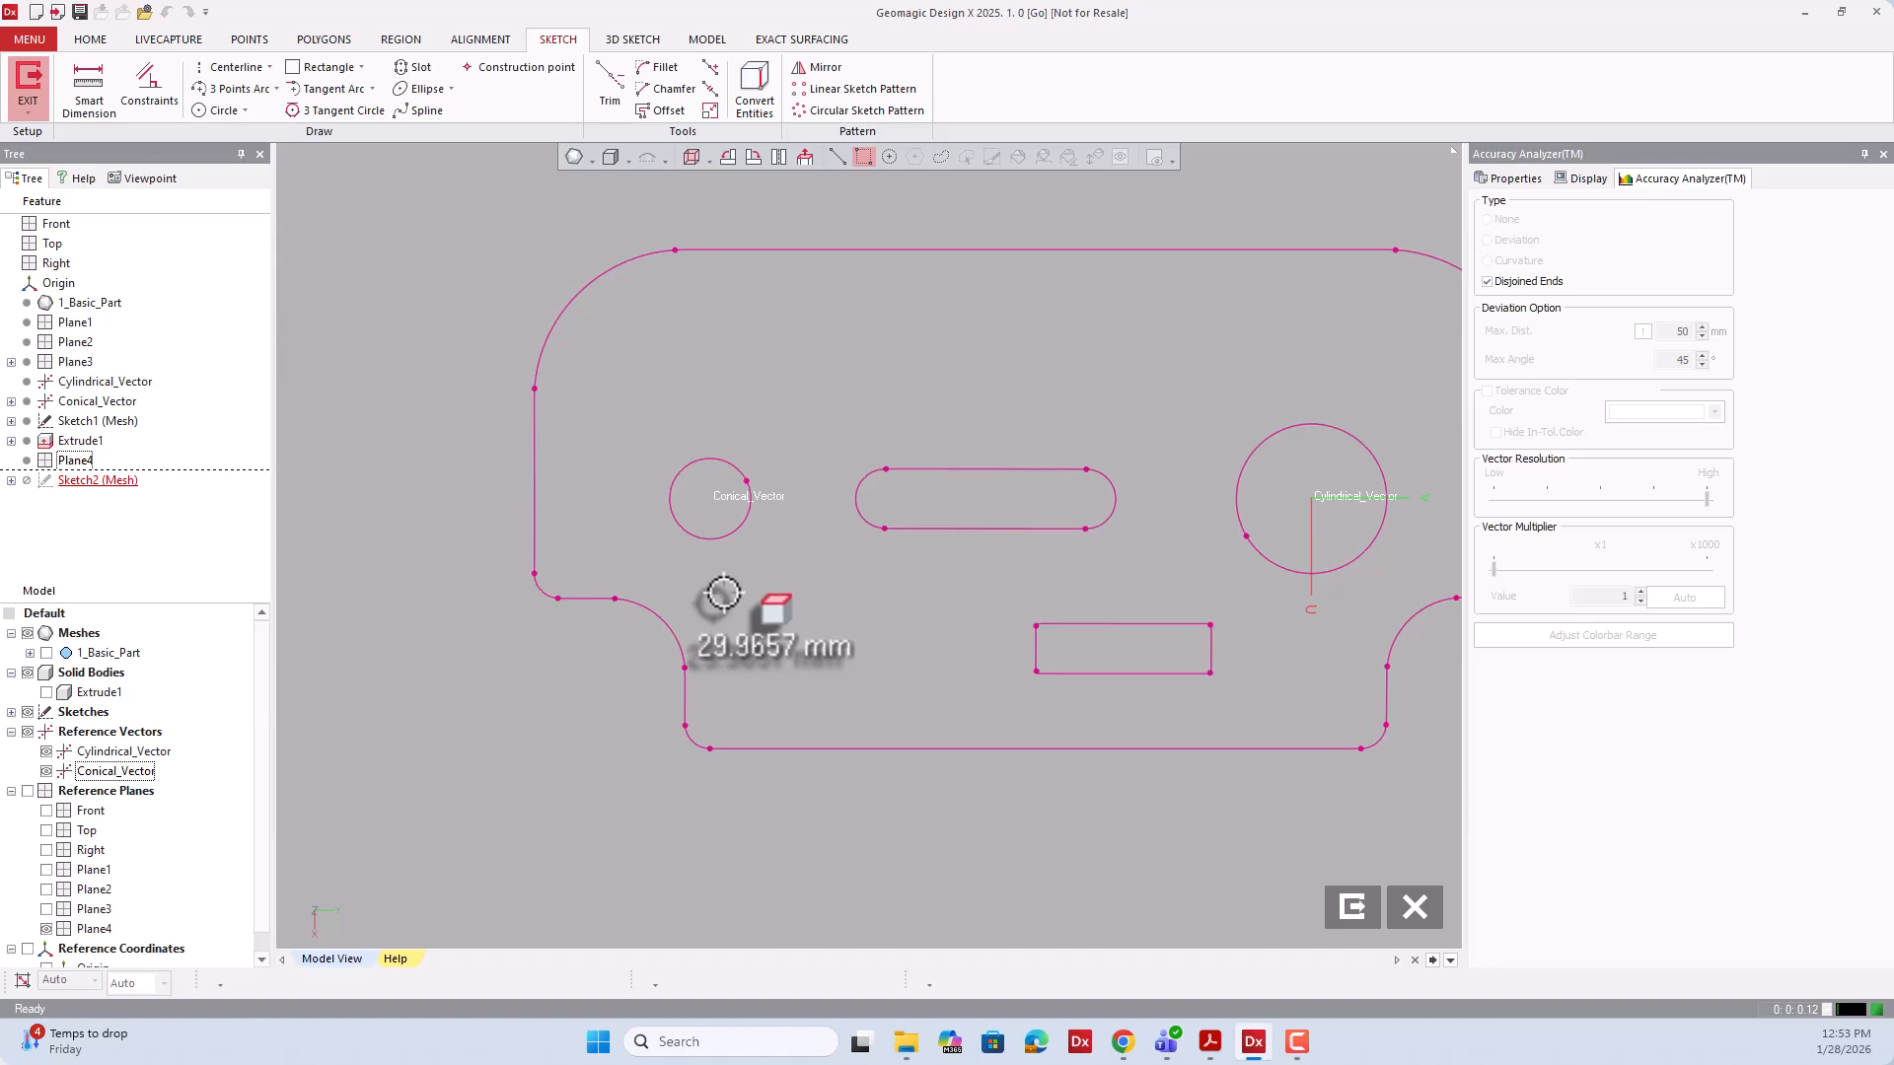
pyautogui.scroll(1, 723, 593)
pyautogui.click(268, 68)
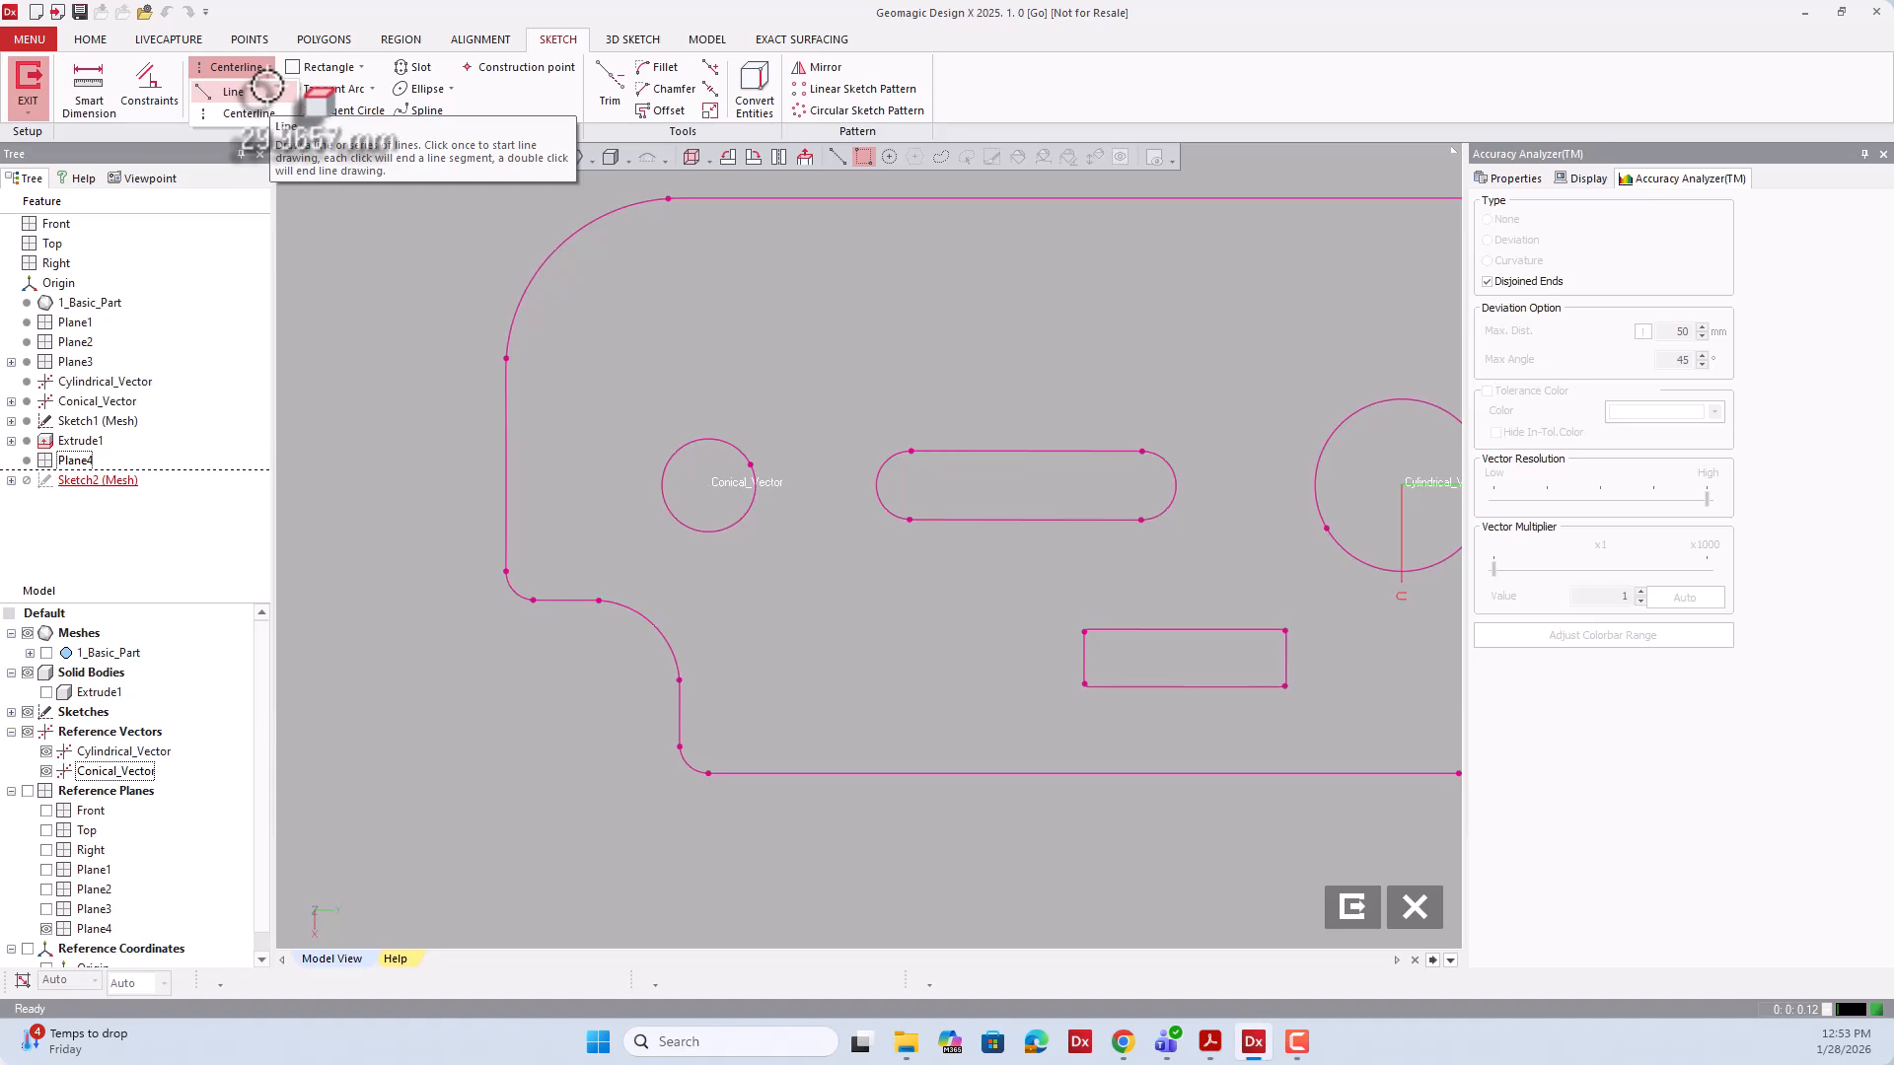
pyautogui.click(237, 91)
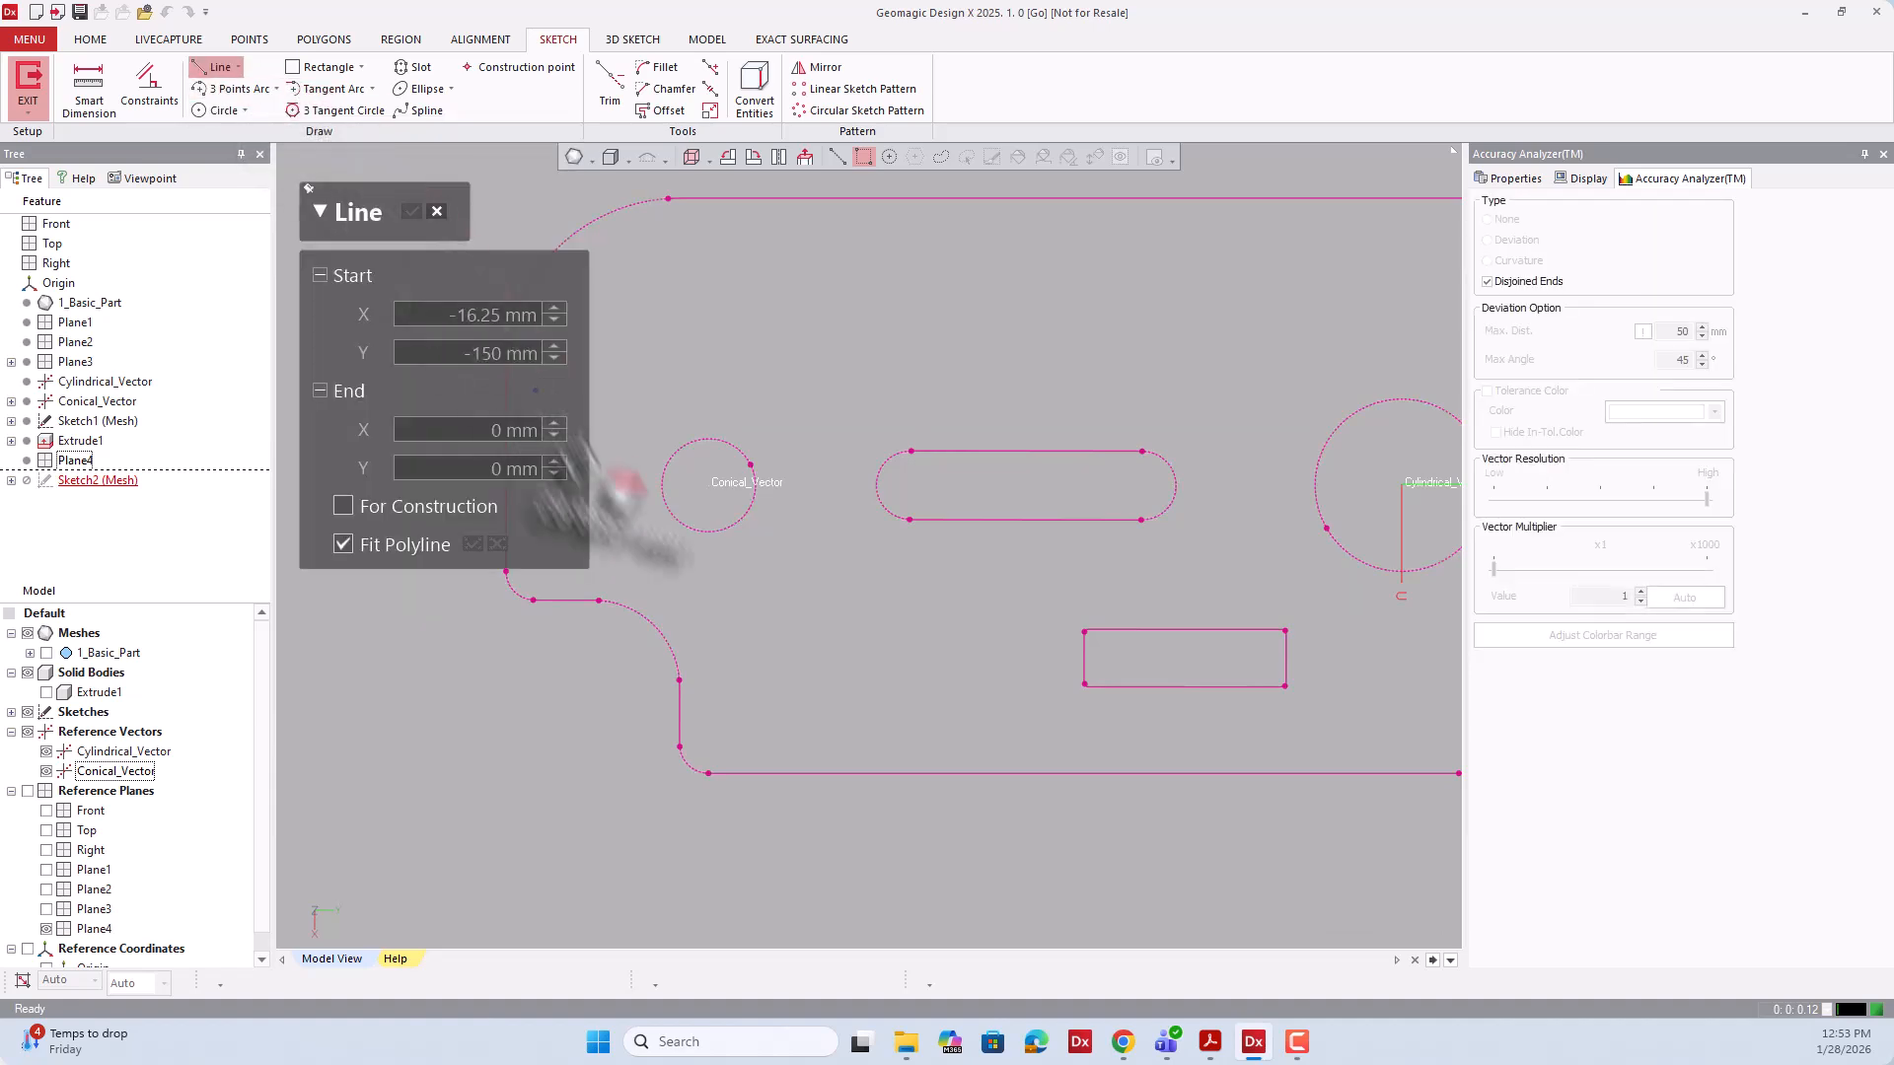
pyautogui.click(575, 603)
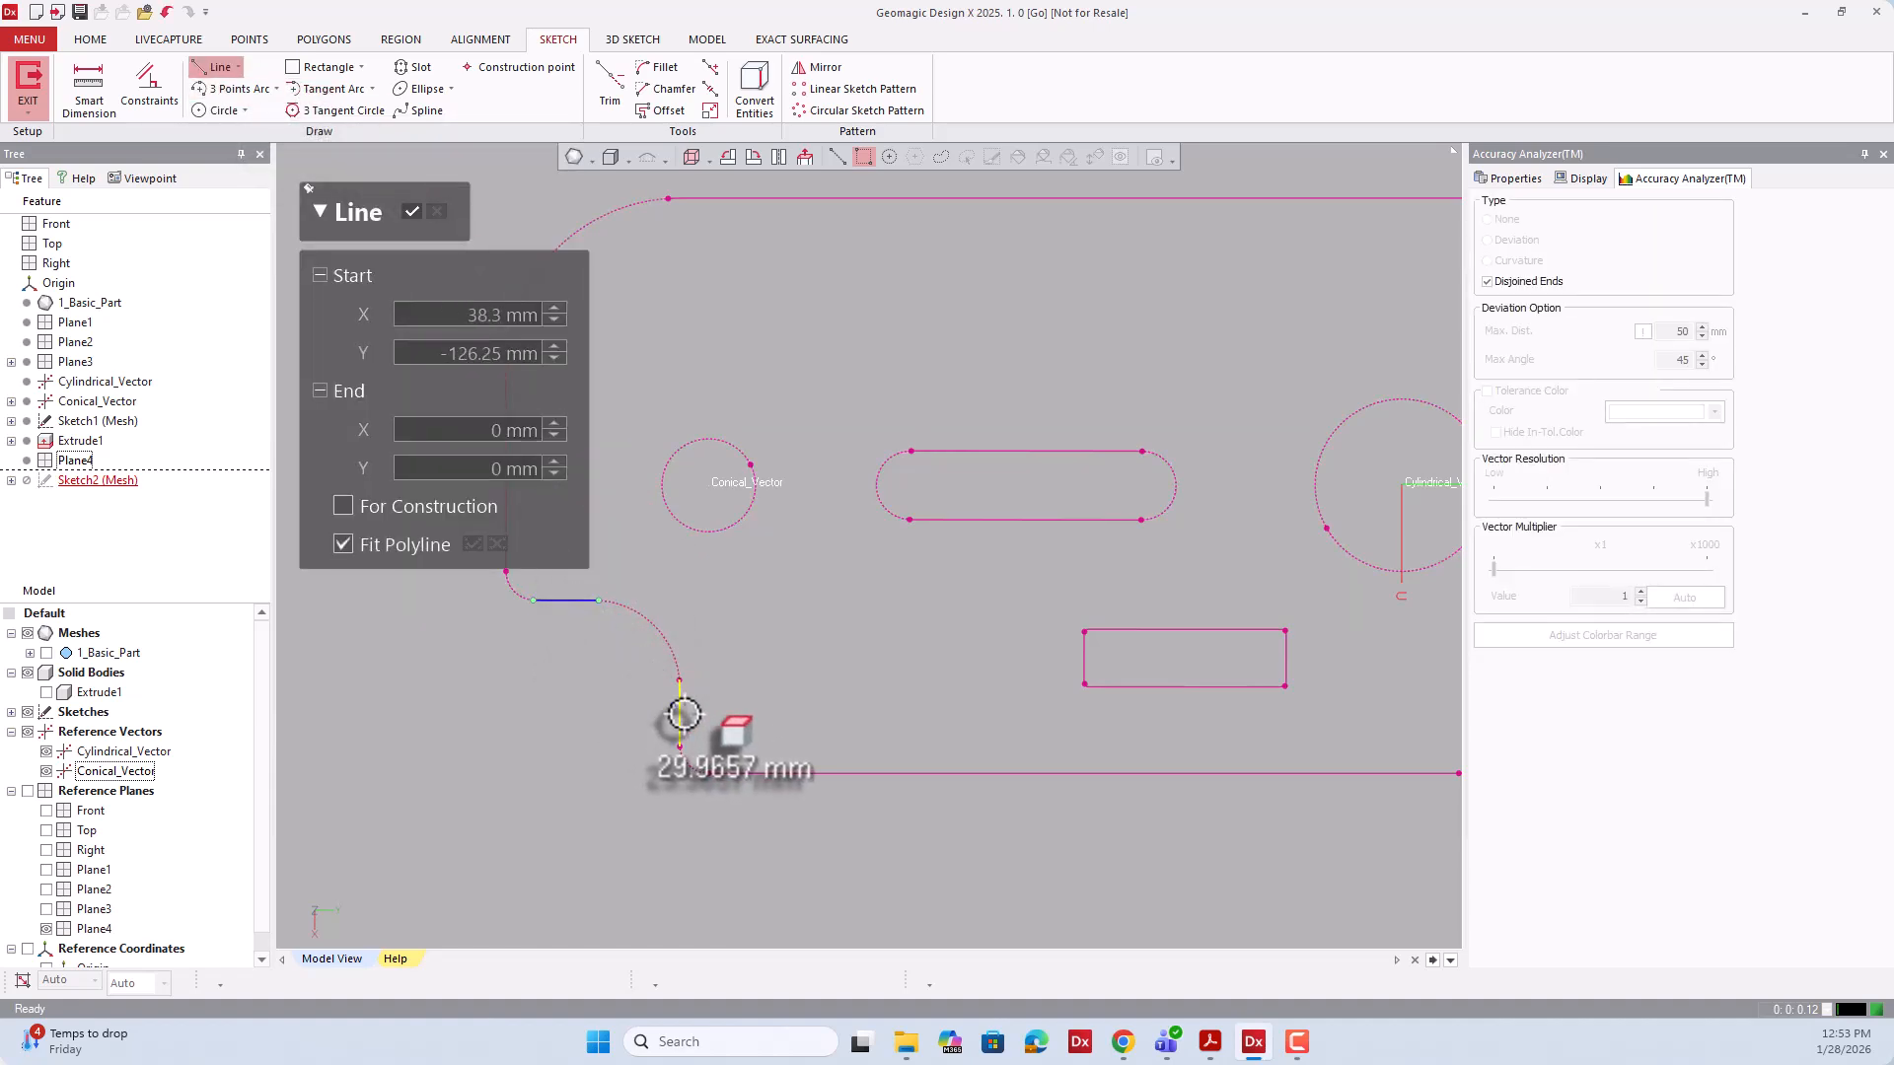
pyautogui.click(684, 715)
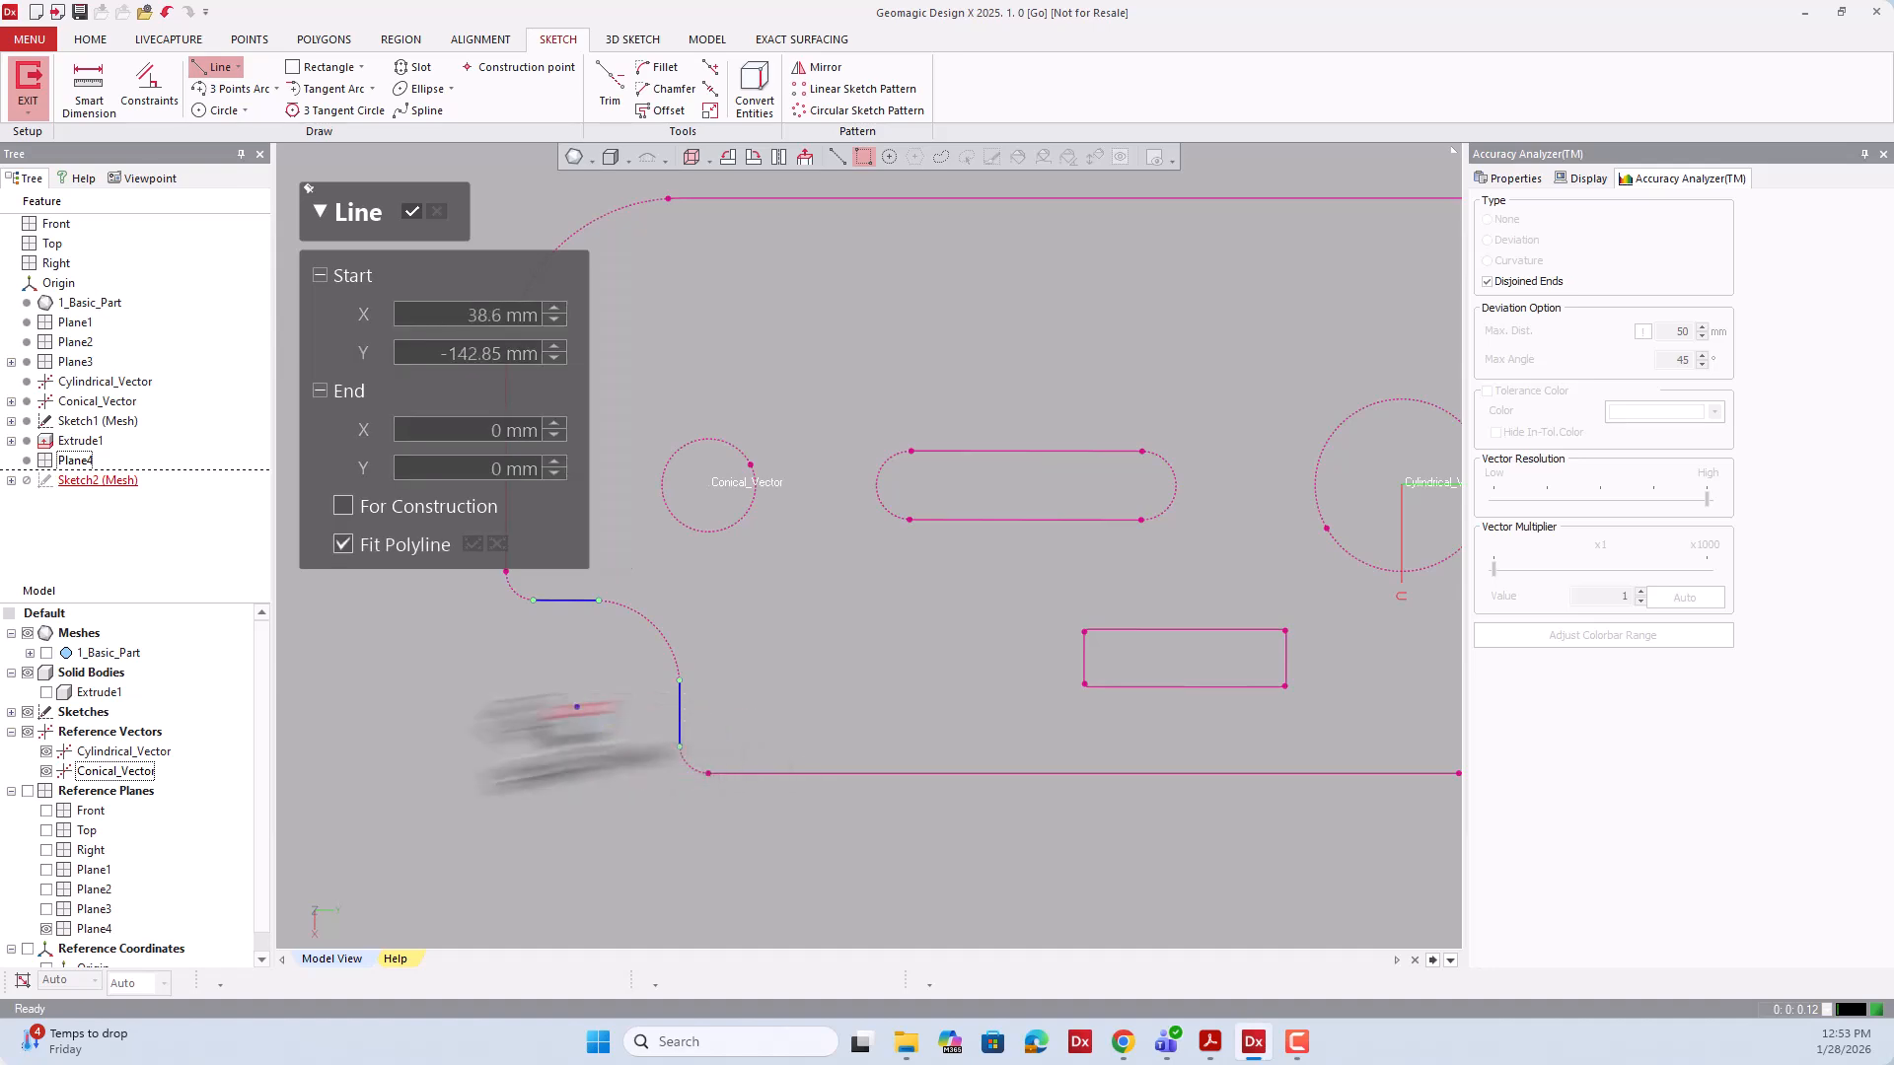
# Fit lines to the two straight section segments of the corner notch near Cylindrical_Vector and accept them.
pyautogui.scroll(-4, 434, 717)
pyautogui.scroll(3, 876, 715)
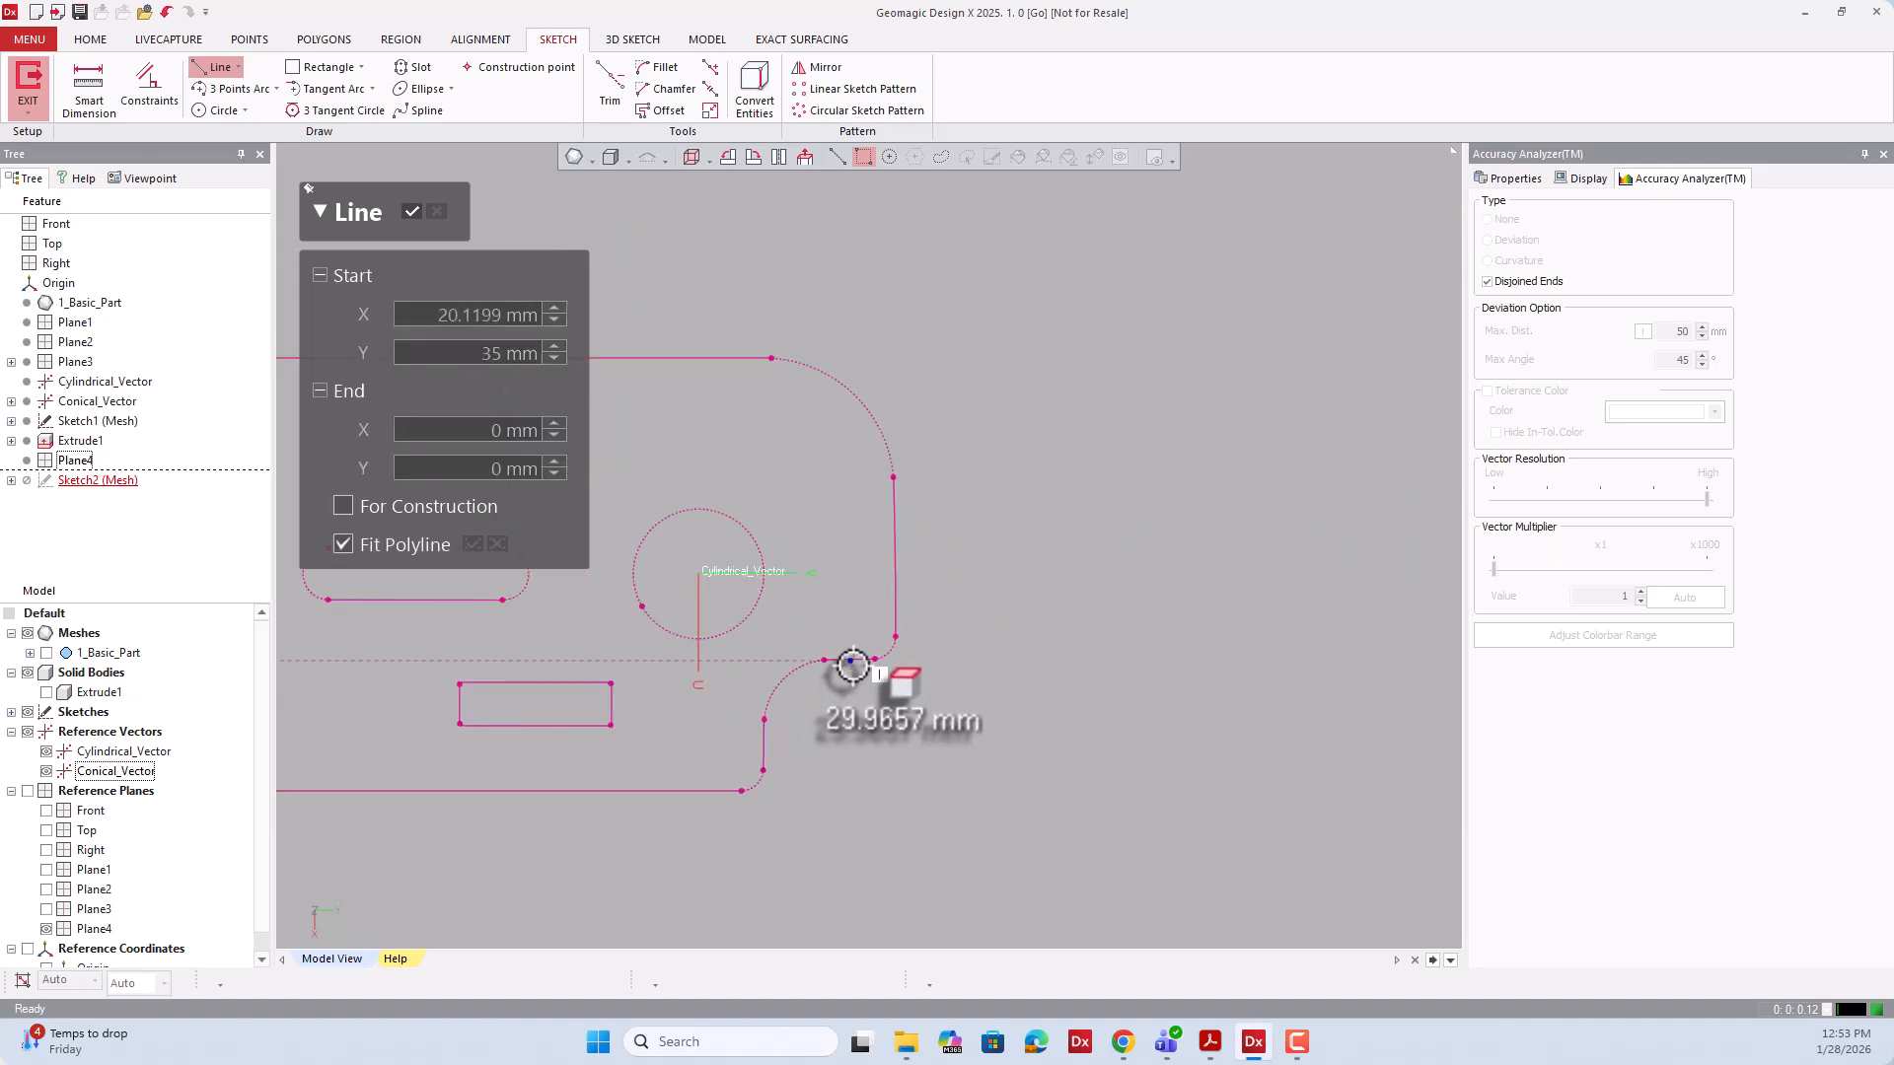
pyautogui.click(855, 660)
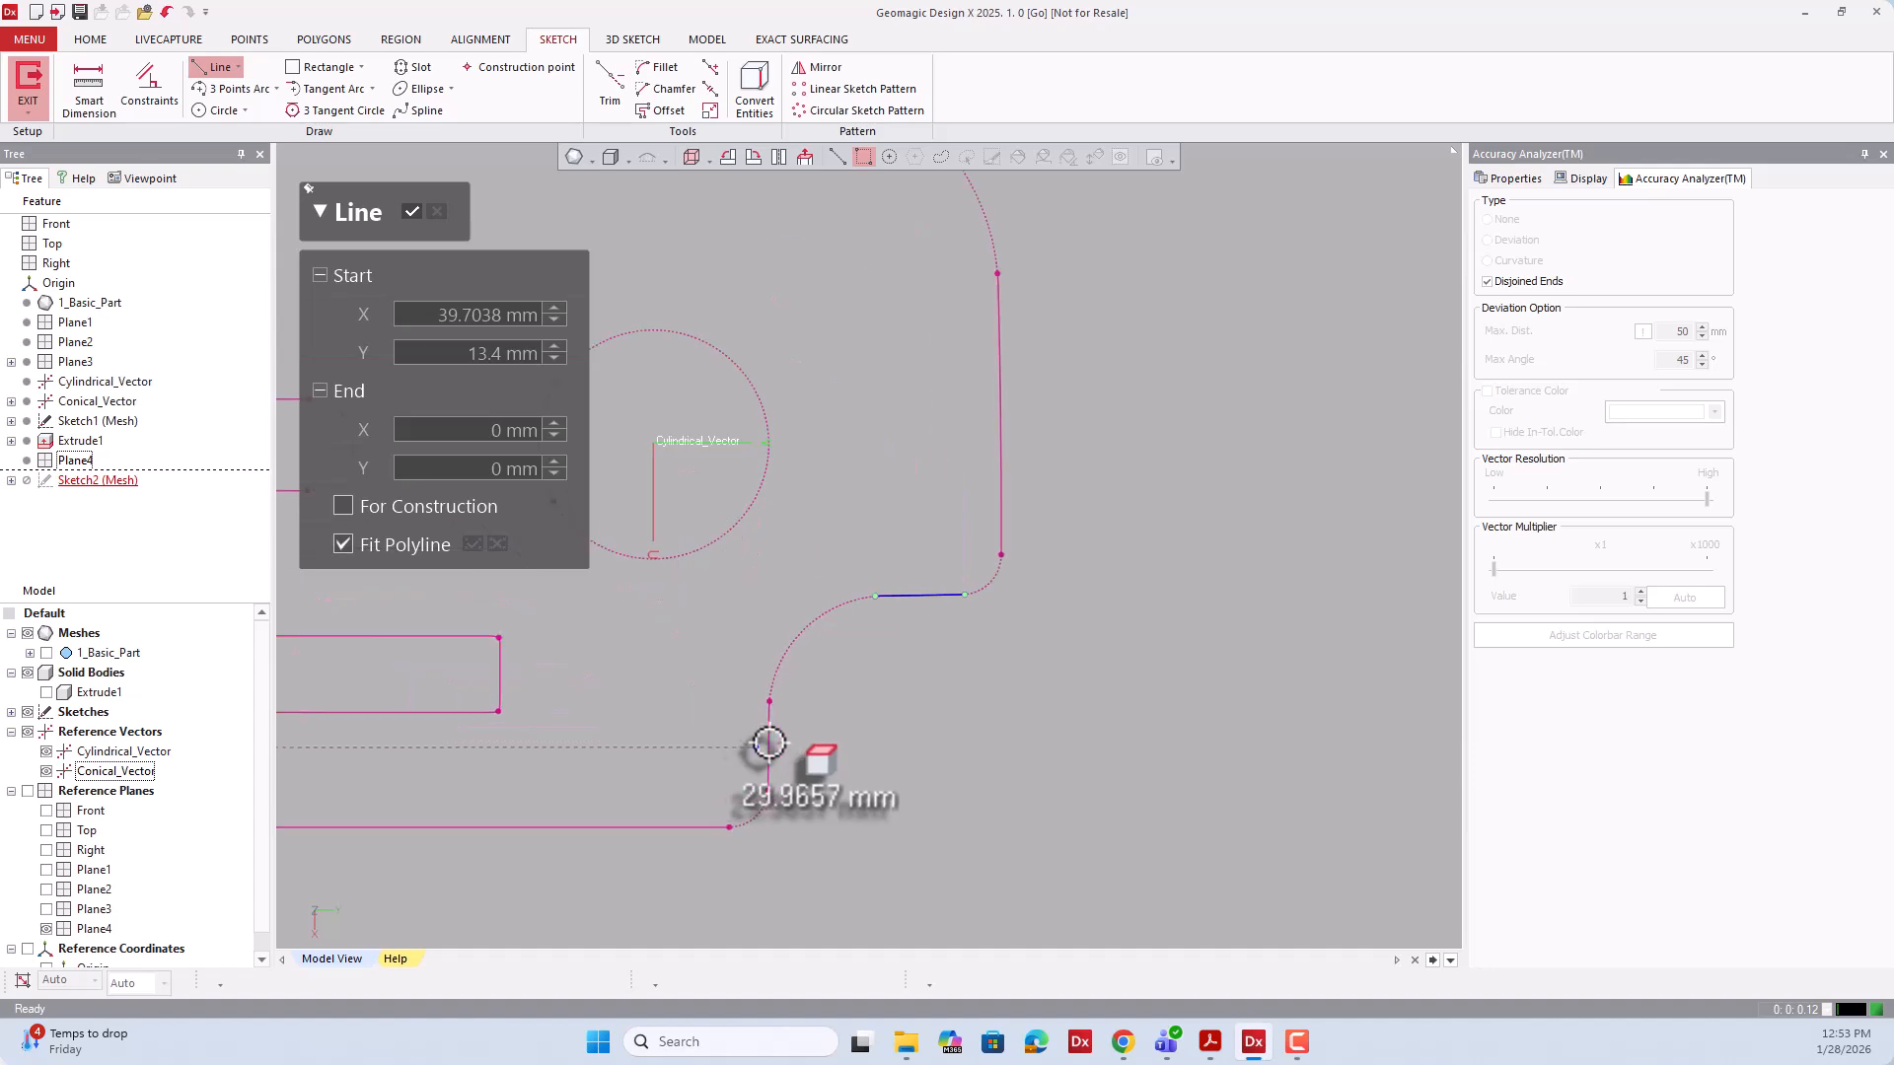
pyautogui.scroll(5, 756, 747)
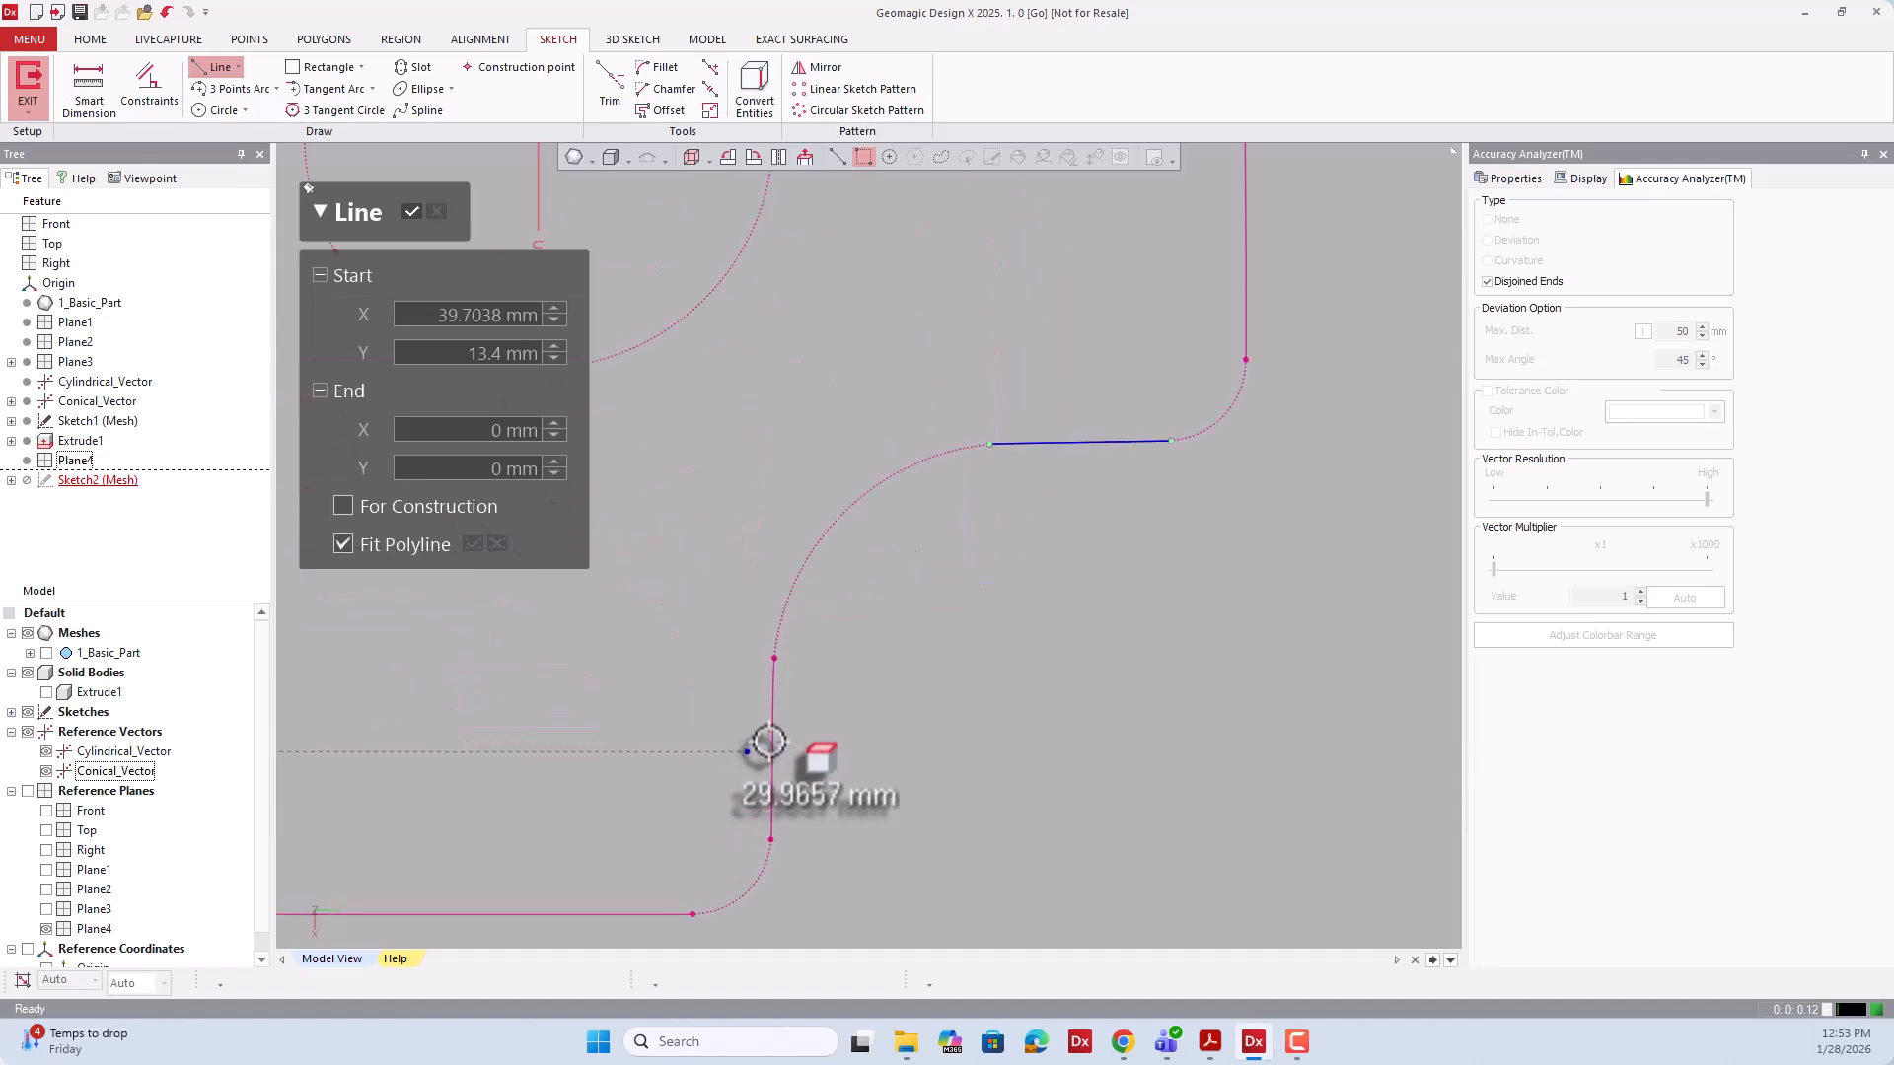
pyautogui.click(862, 158)
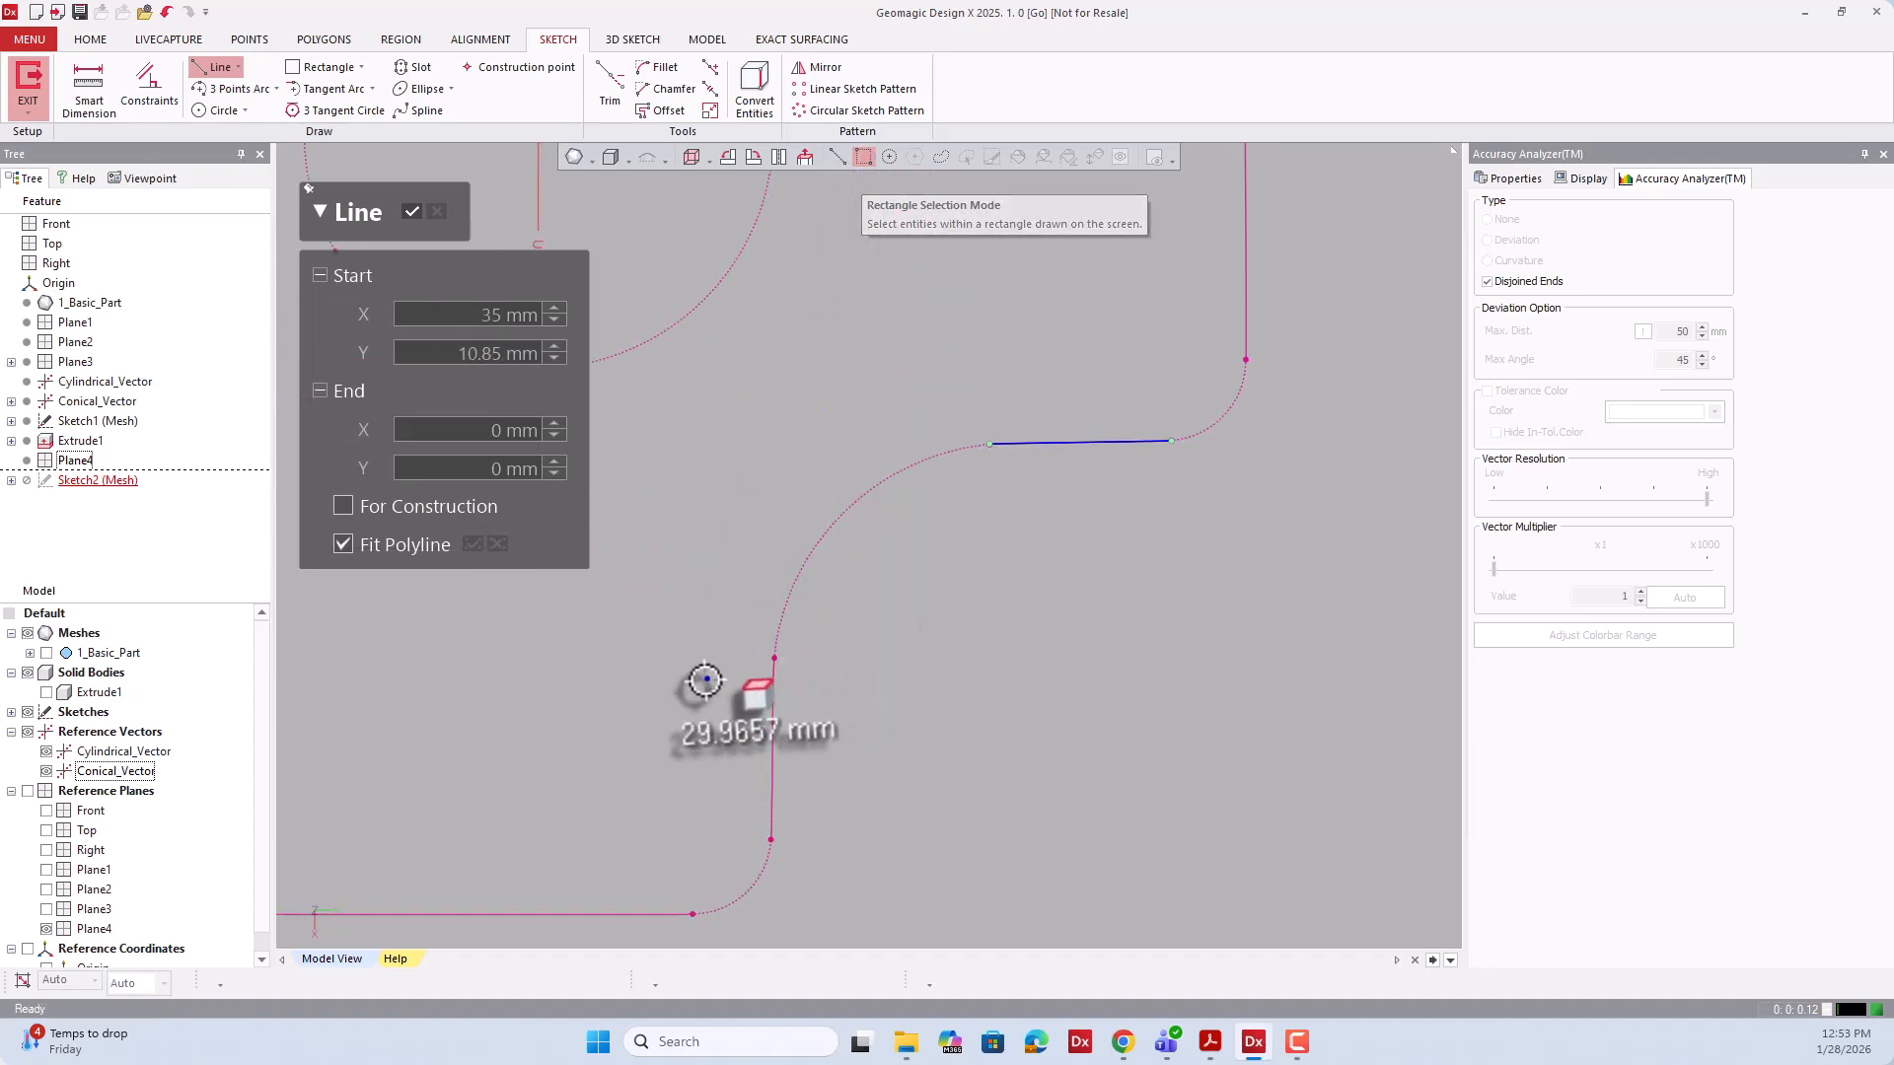
pyautogui.moveTo(703, 677); pyautogui.dragTo(991, 831)
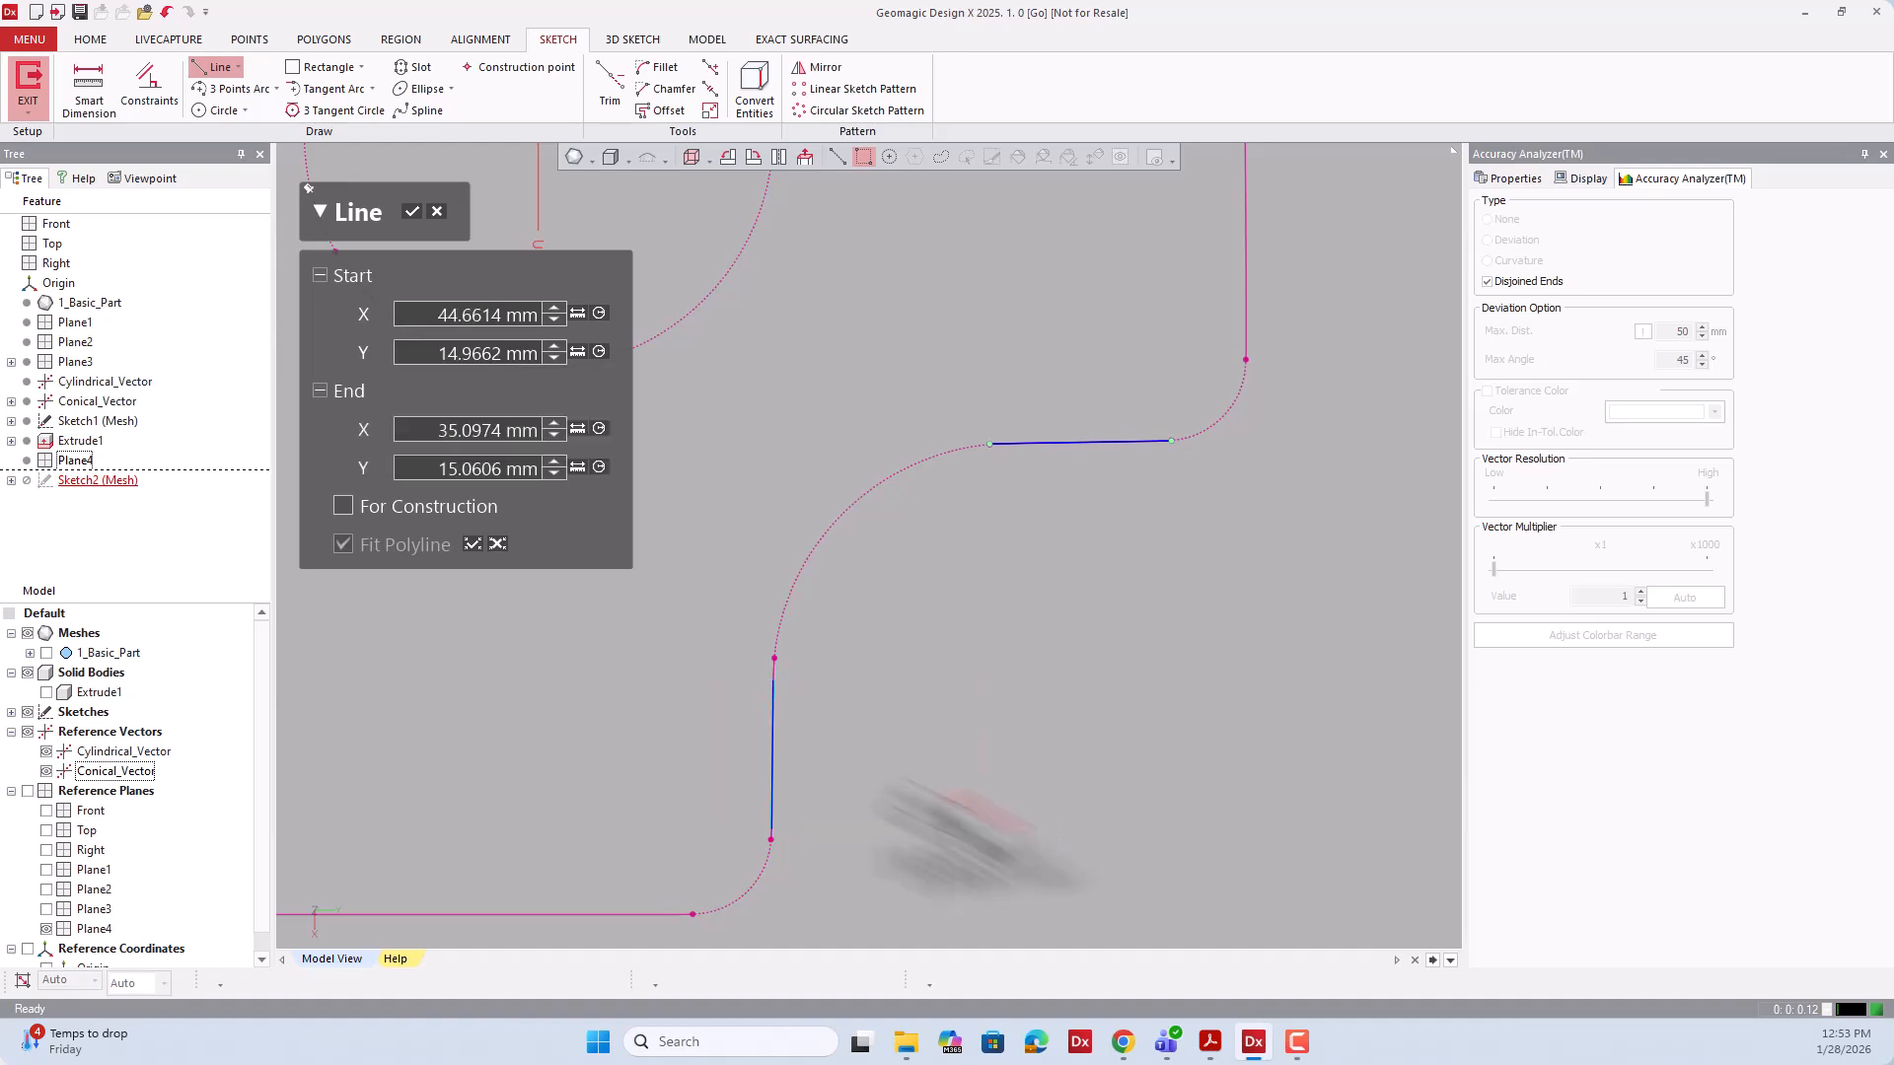
pyautogui.click(410, 216)
# Fit 3-point arcs to the curved section segments of both corner notches, with Fit Polyline on.
pyautogui.scroll(-5, 963, 453)
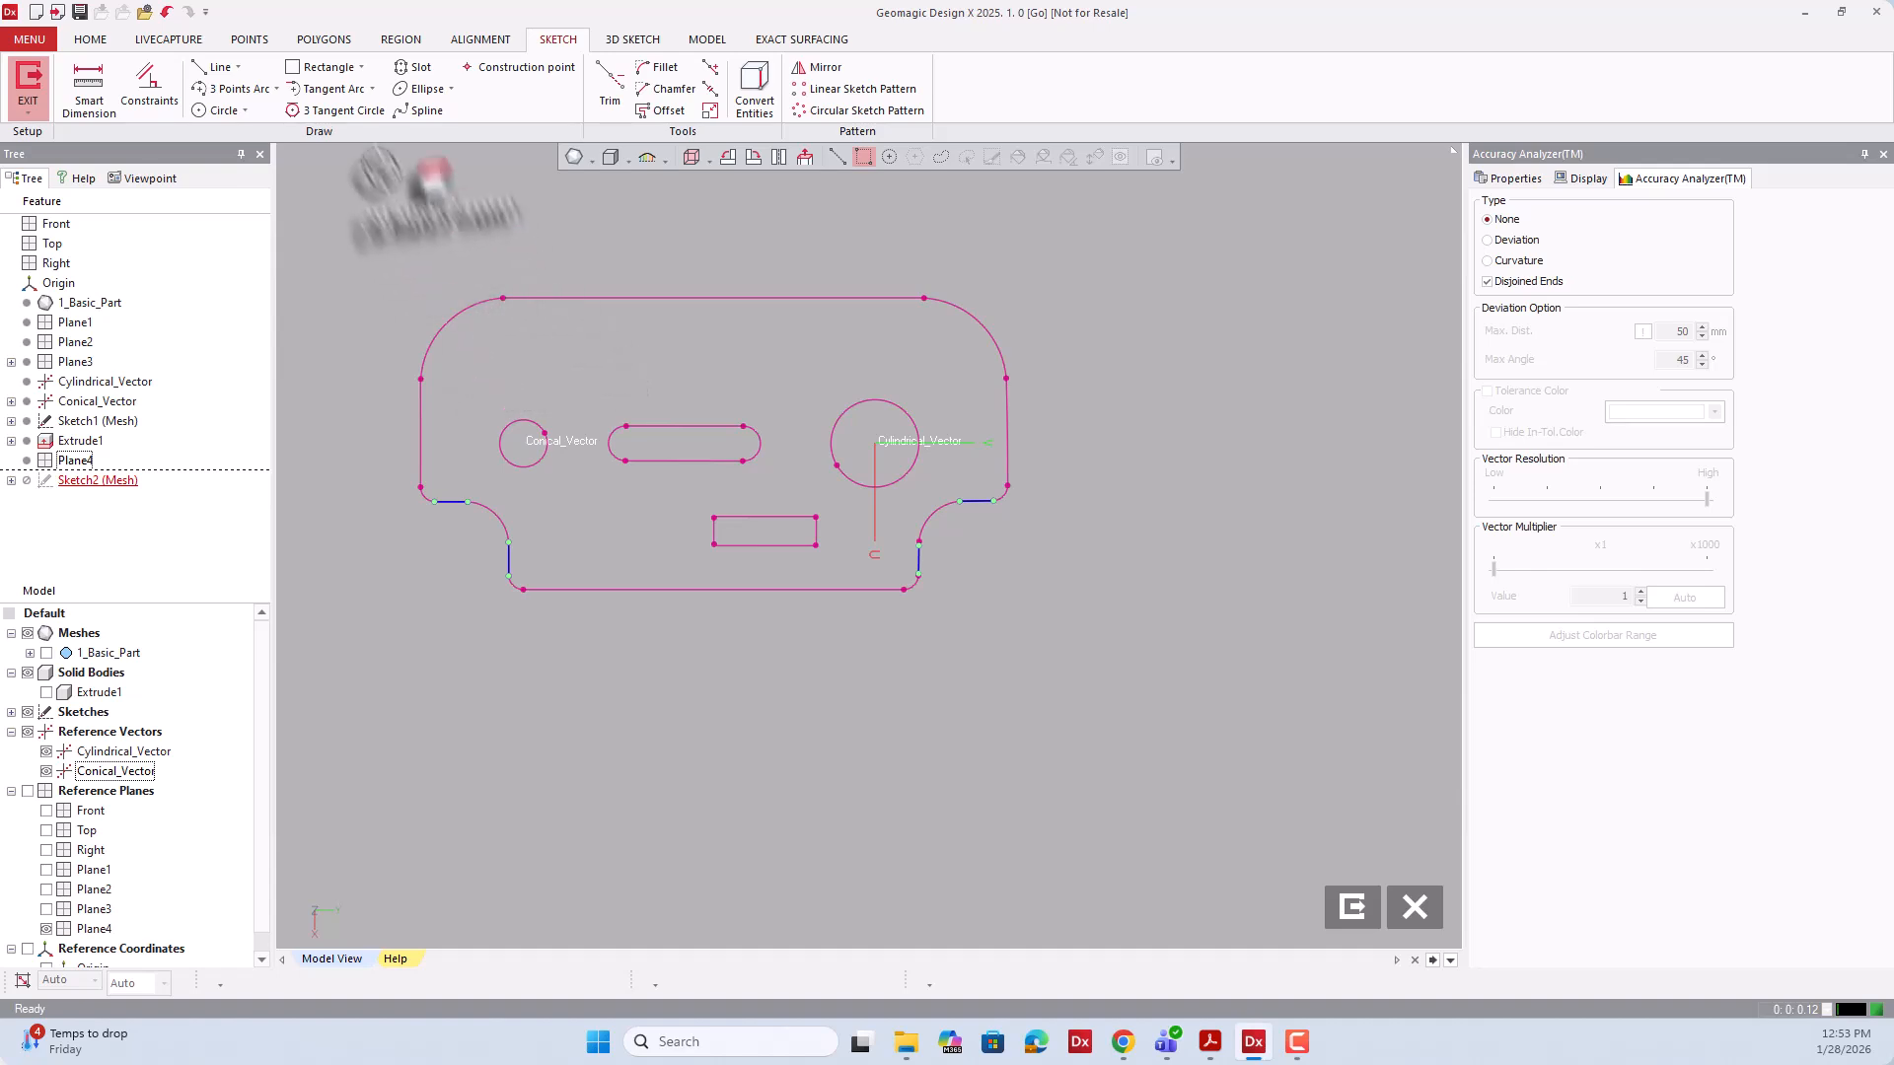
pyautogui.click(244, 88)
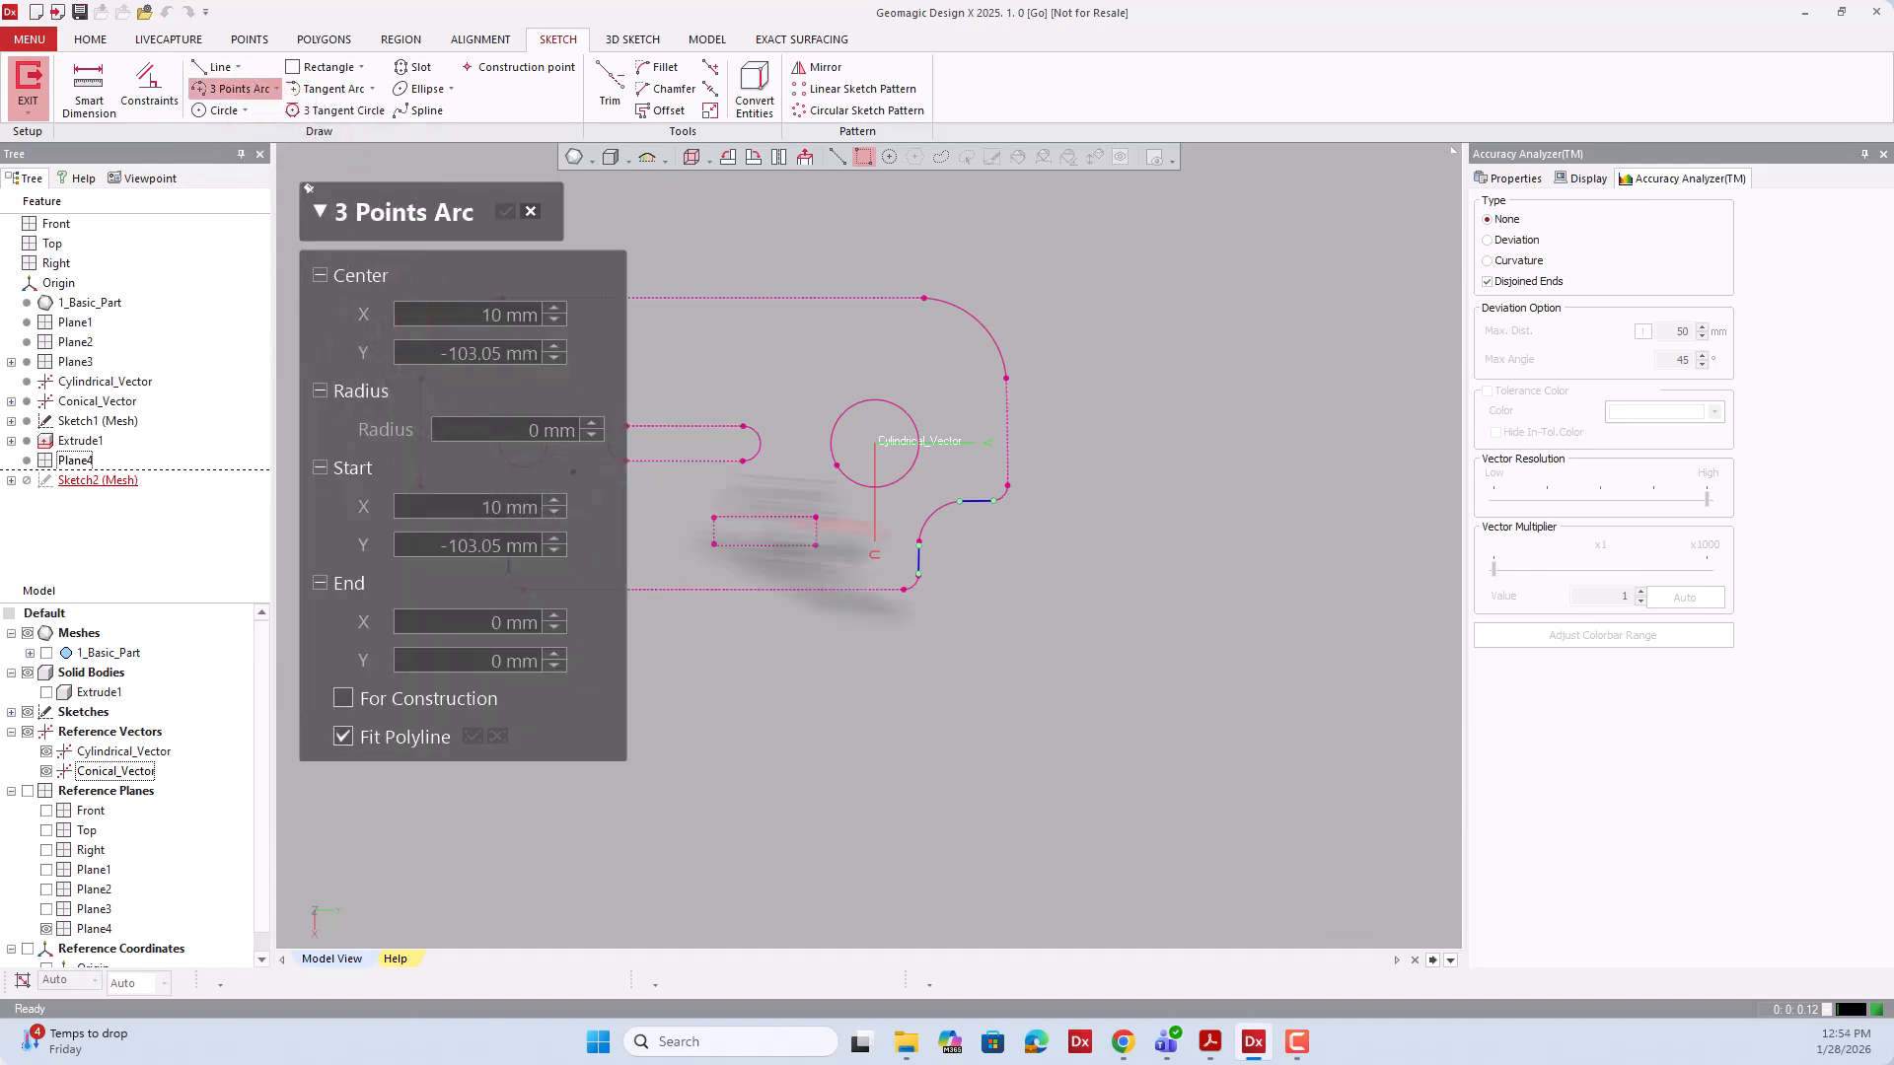
pyautogui.scroll(3, 1119, 612)
pyautogui.scroll(2, 734, 537)
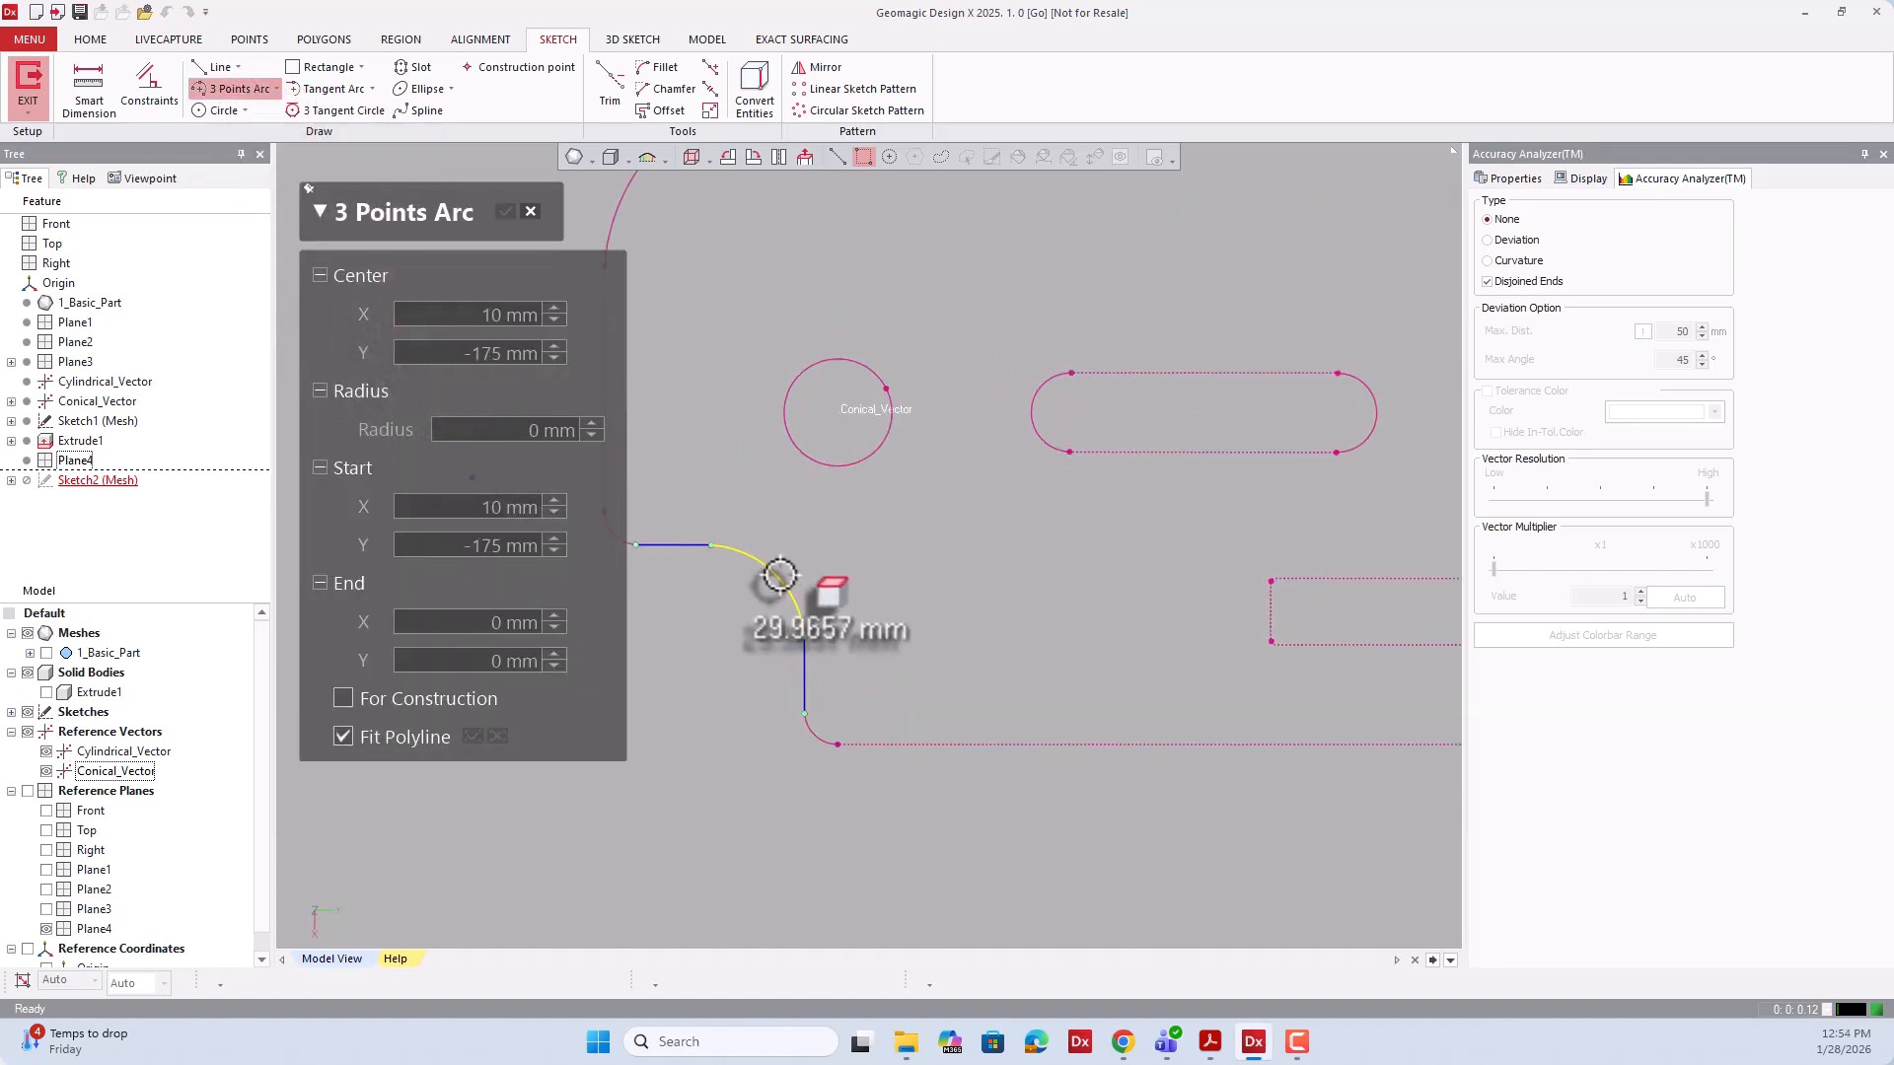
pyautogui.click(702, 646)
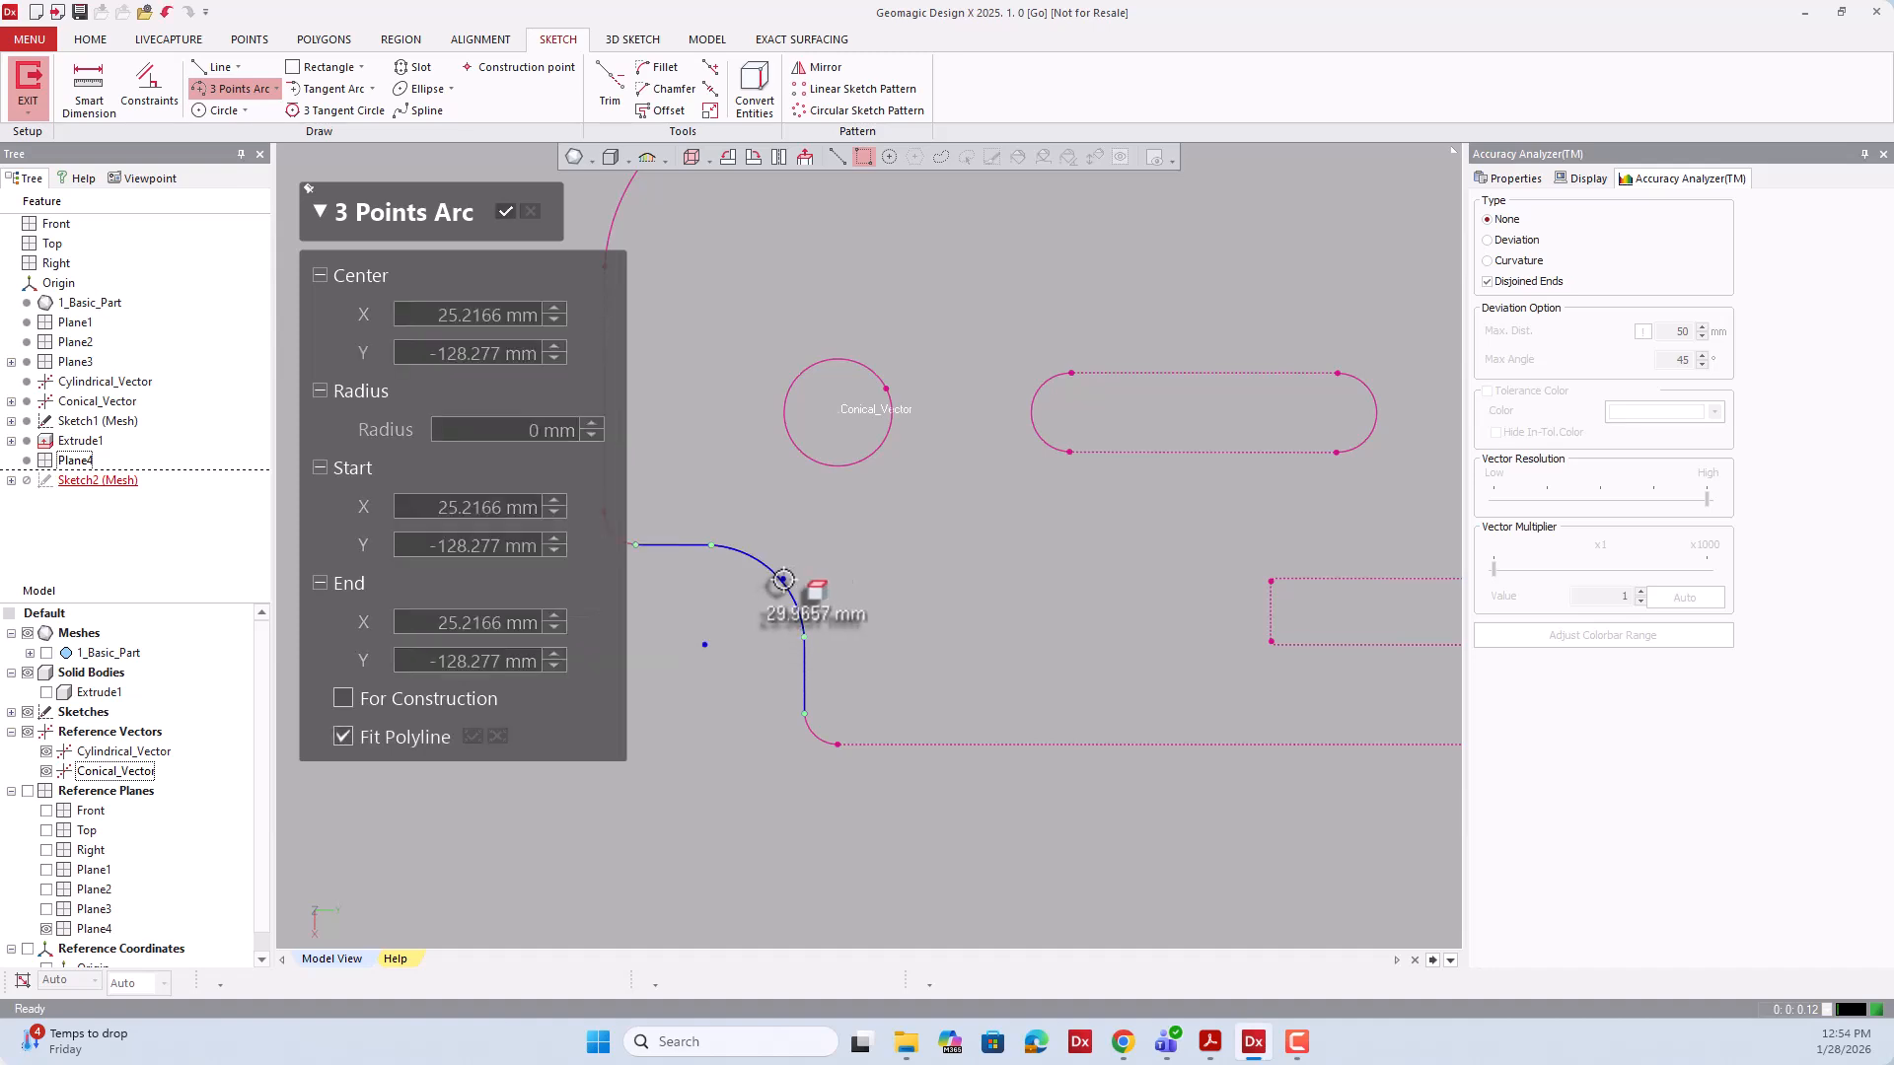
pyautogui.scroll(-2, 591, 545)
pyautogui.scroll(-1, 591, 544)
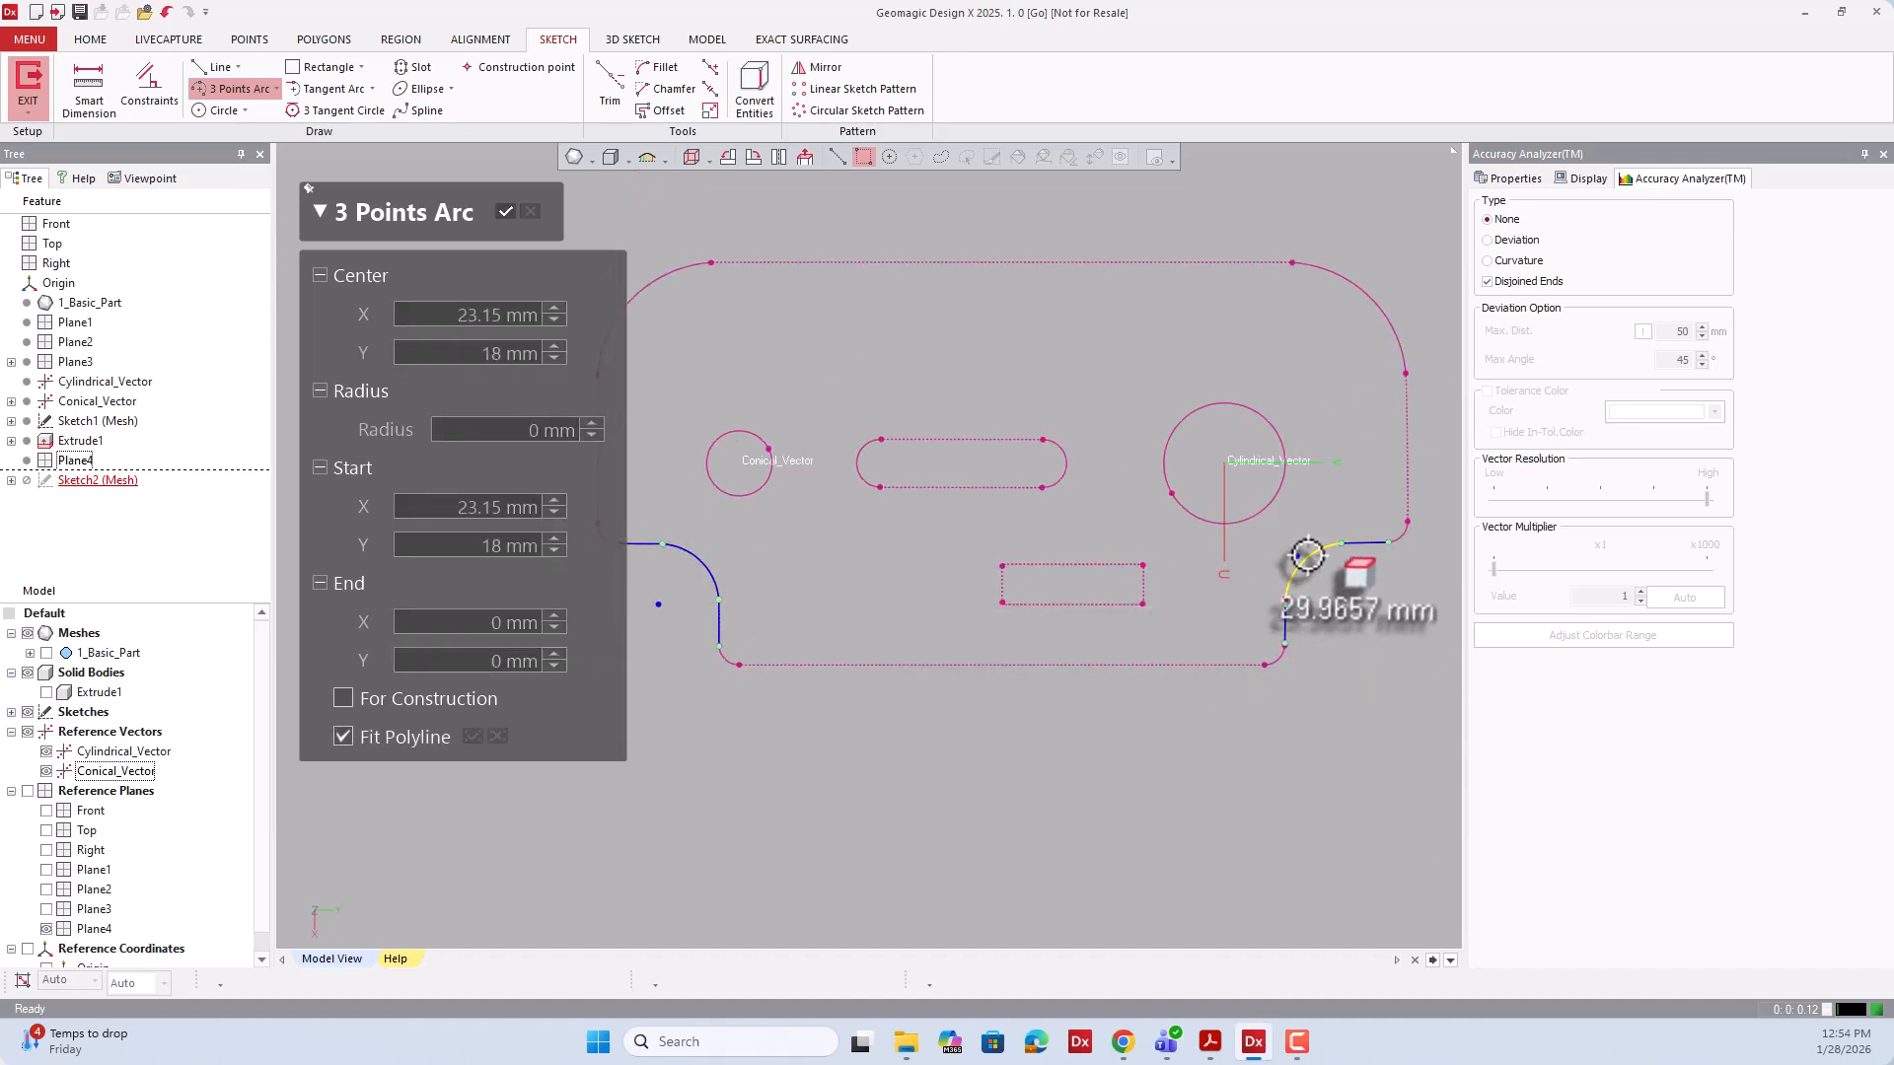
pyautogui.click(1307, 555)
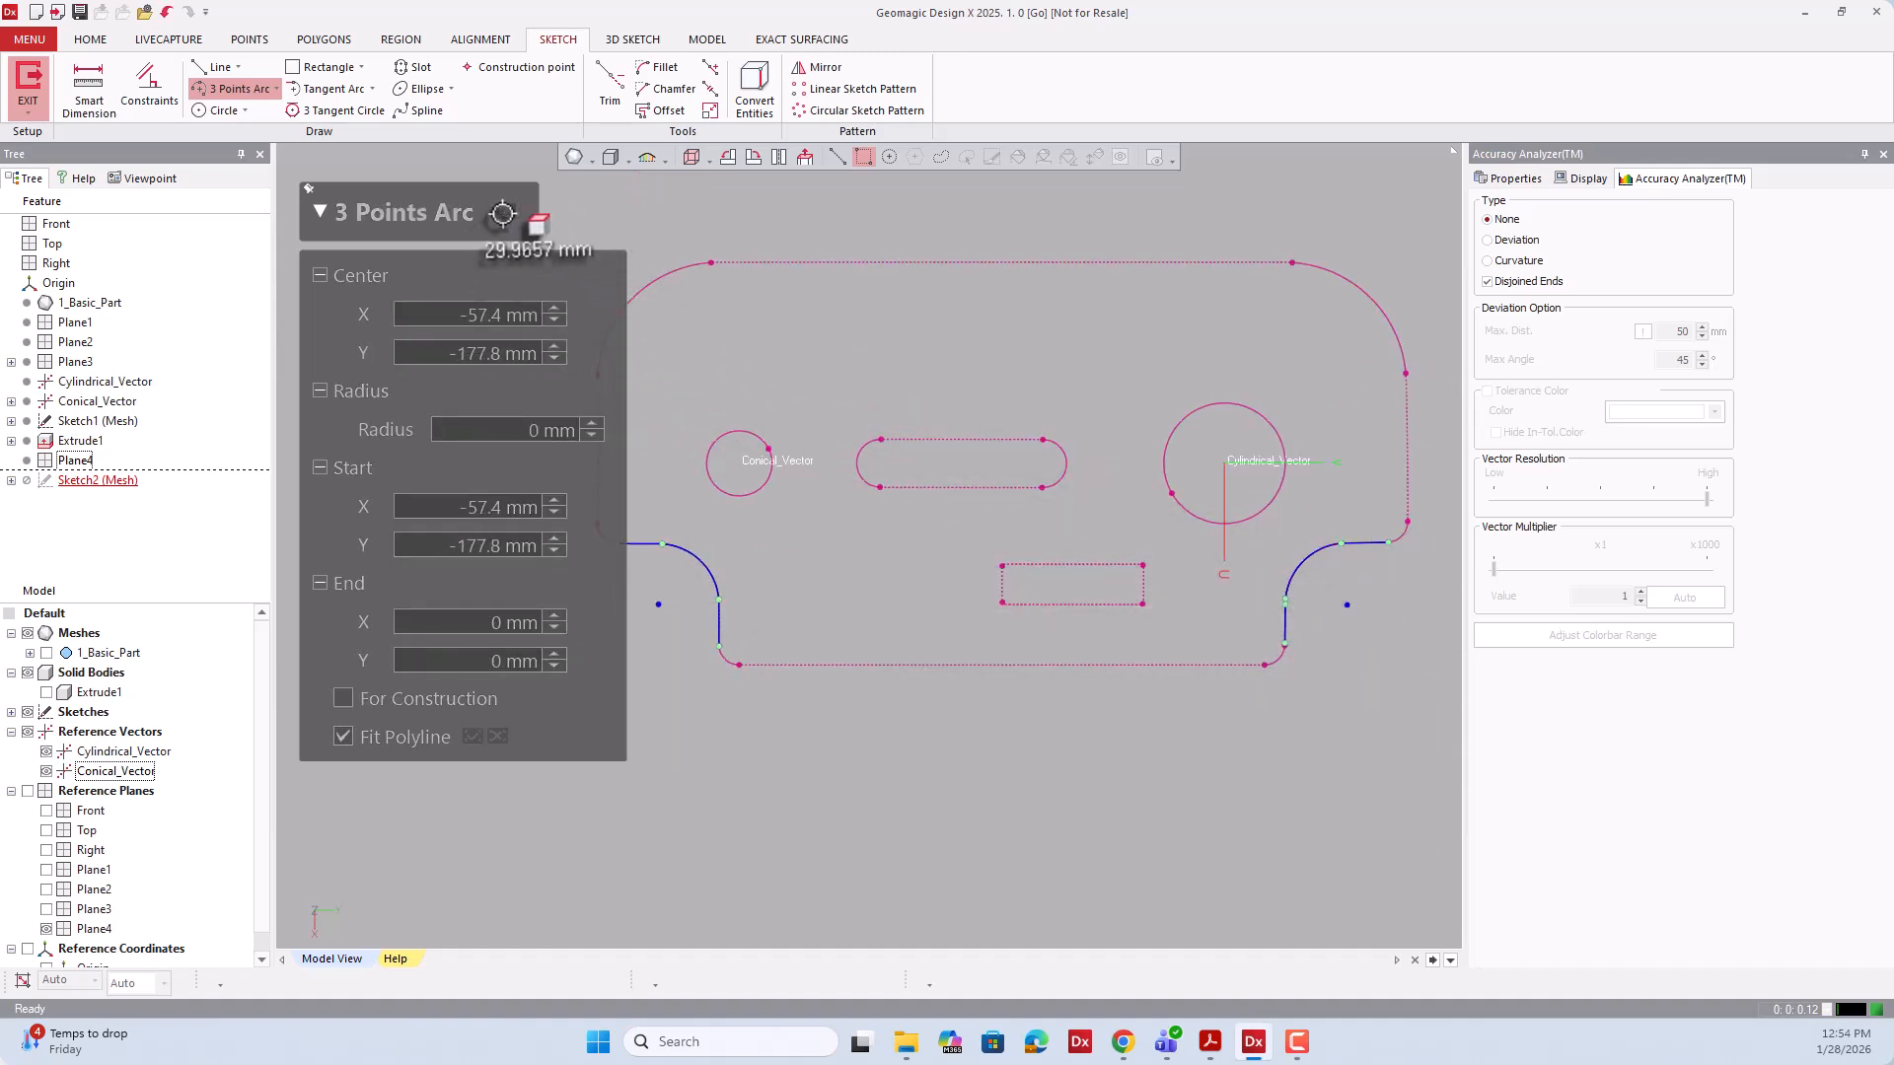
pyautogui.press('Escape')
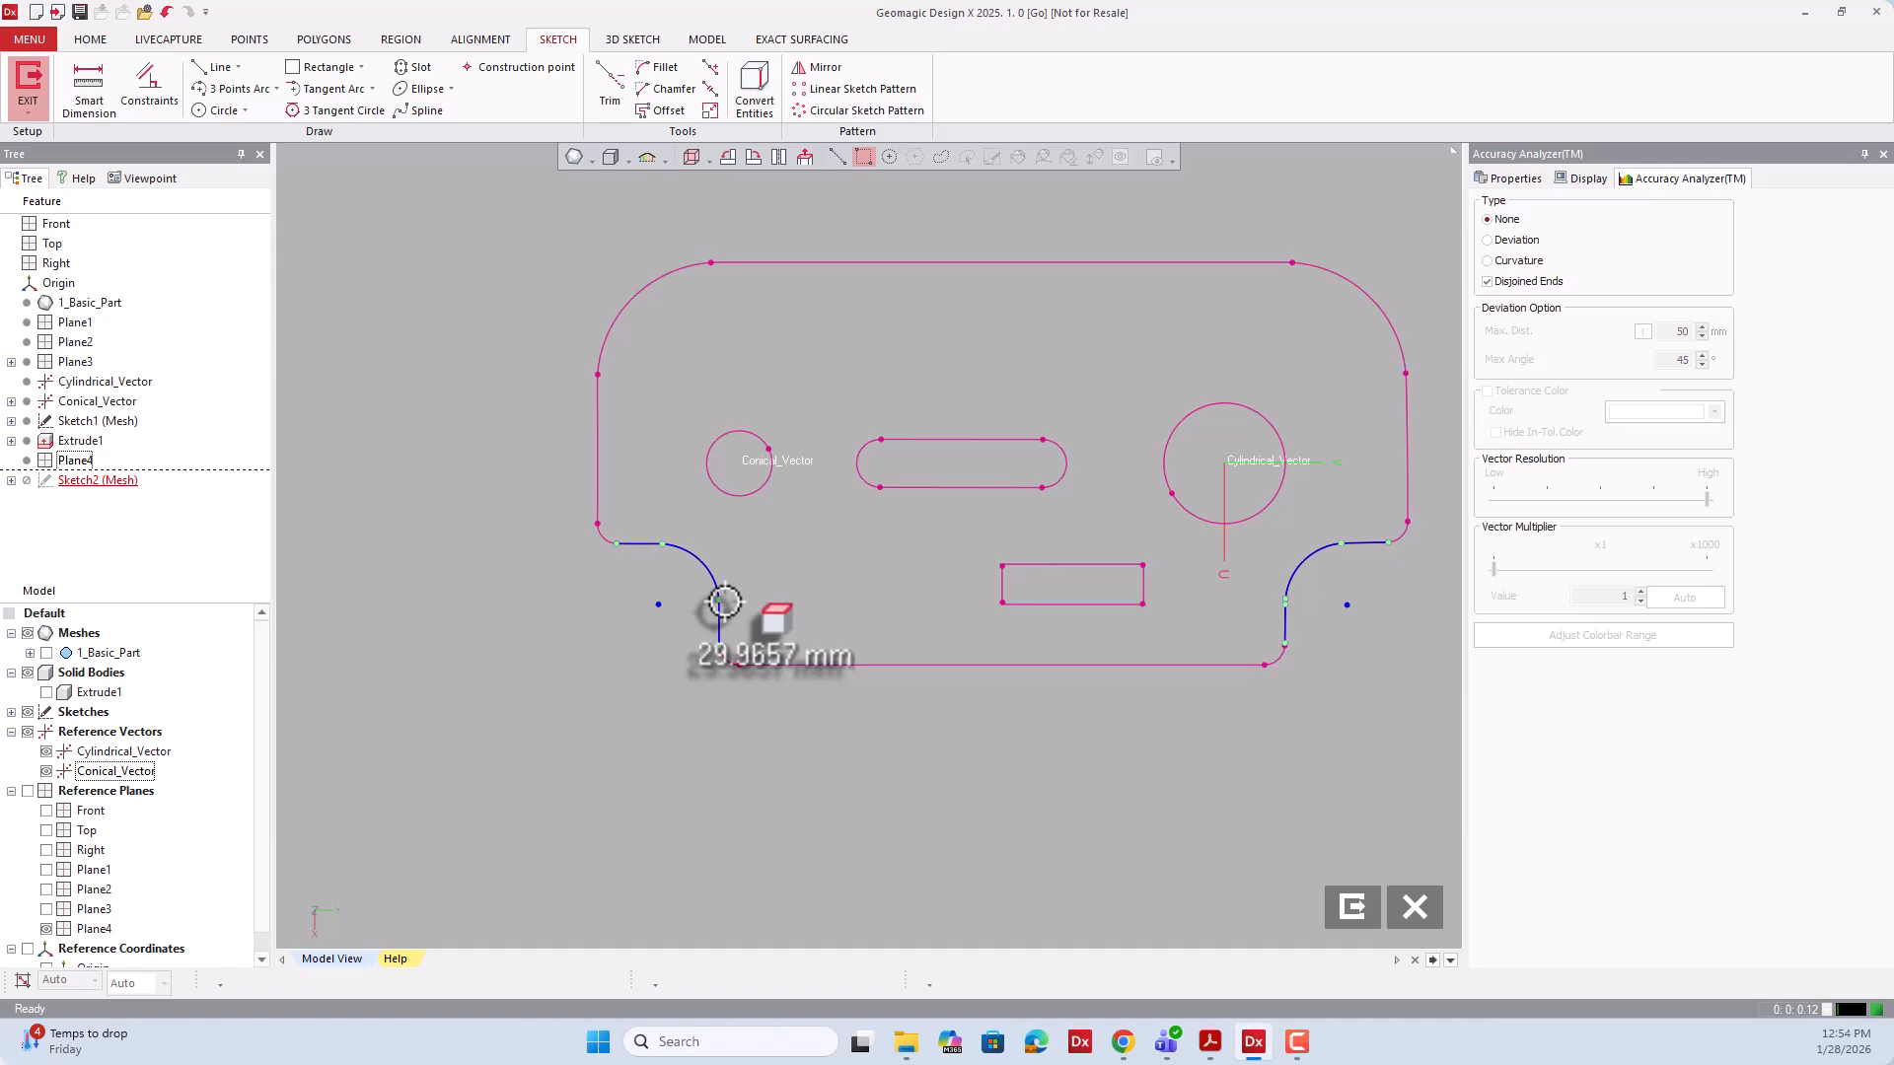
# Apply a tangent constraint between the horizontal line and the arc of the notch near Conical_Vector.
pyautogui.scroll(-5, 589, 603)
pyautogui.scroll(4, 998, 548)
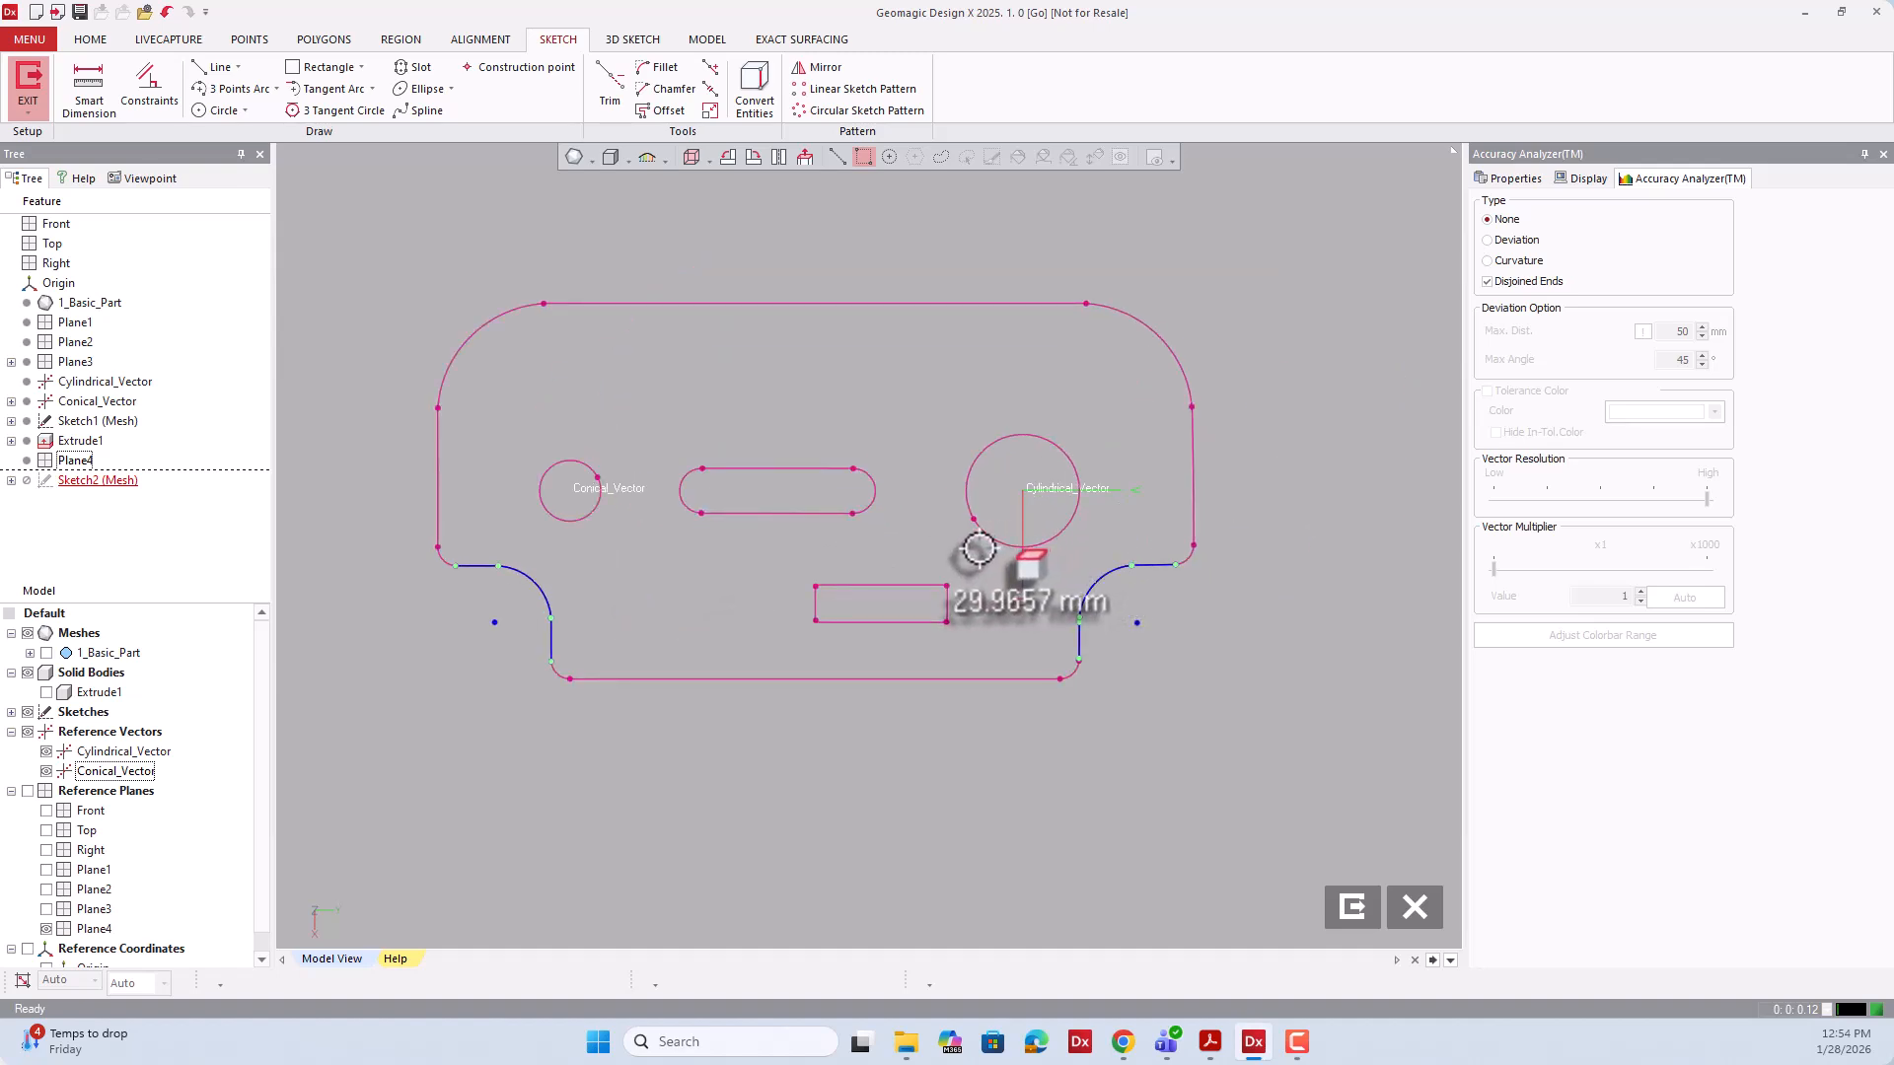
pyautogui.click(477, 564)
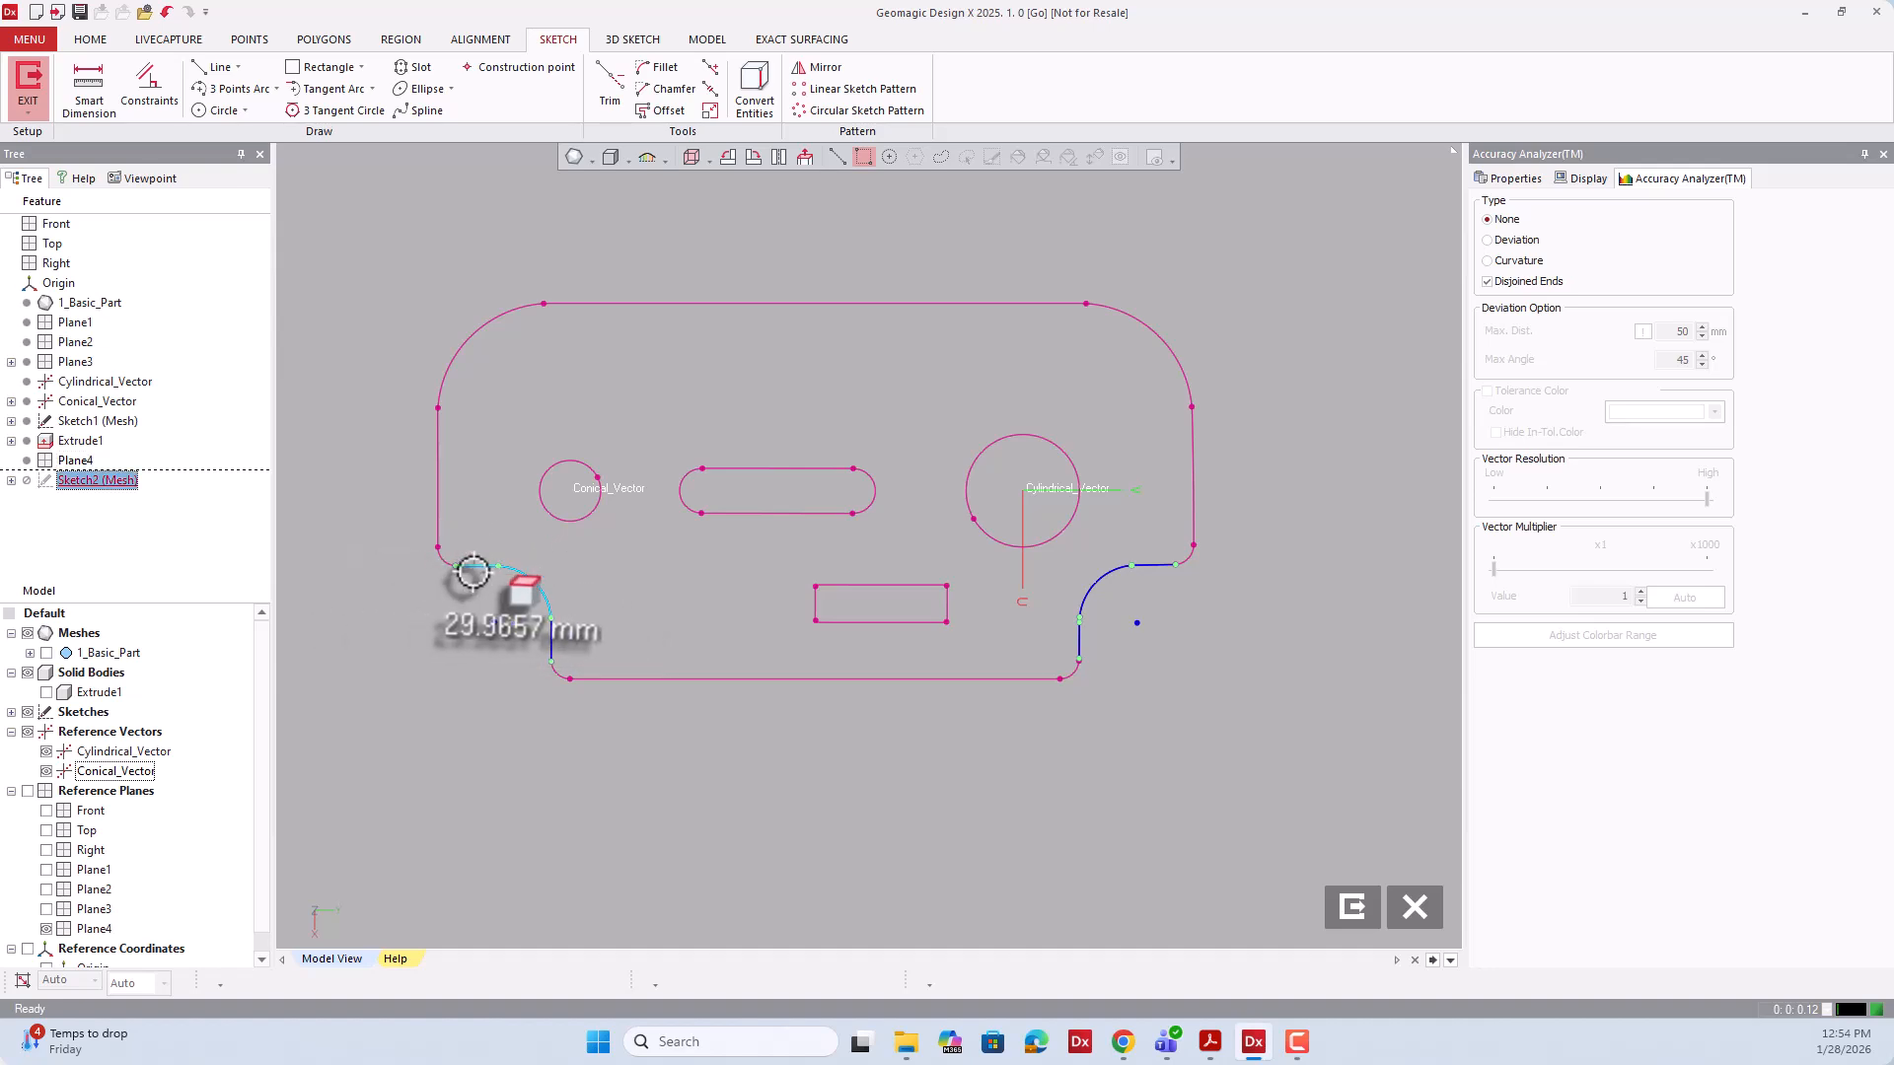
pyautogui.click(536, 585)
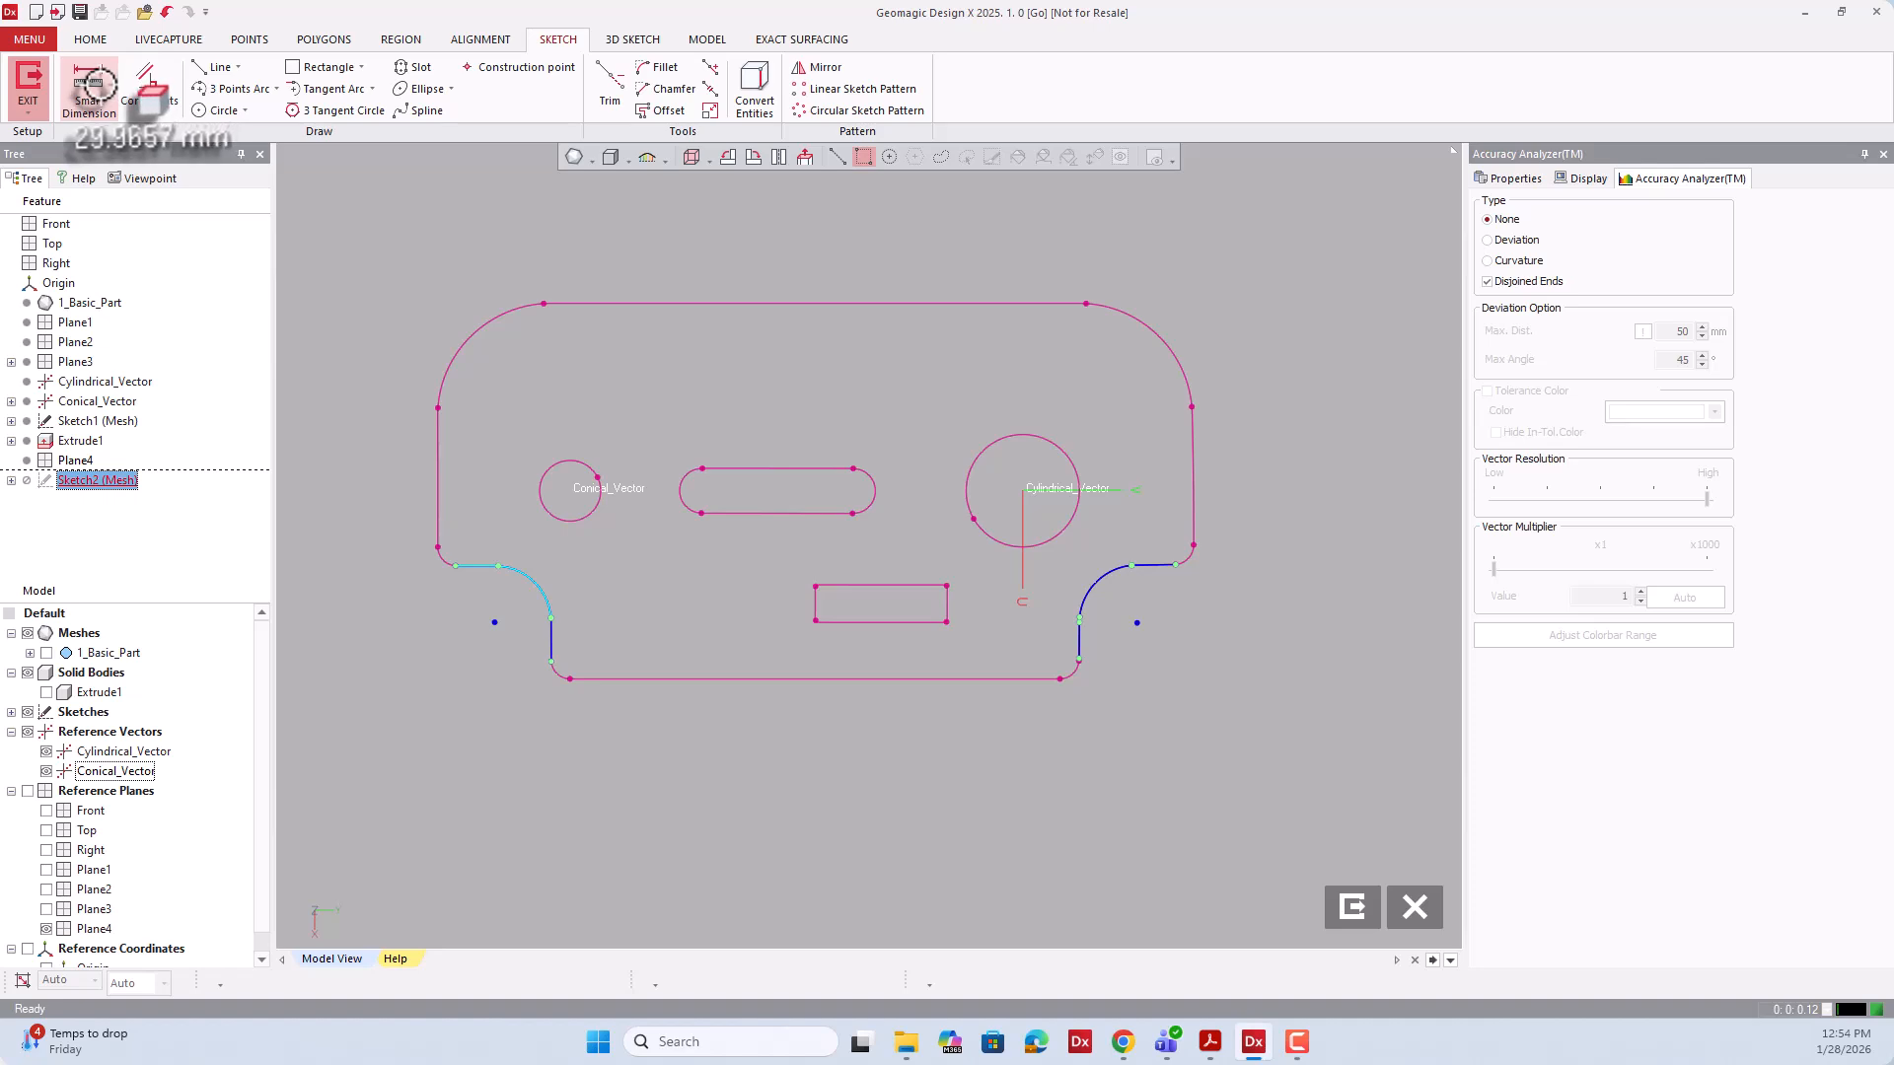
pyautogui.click(137, 82)
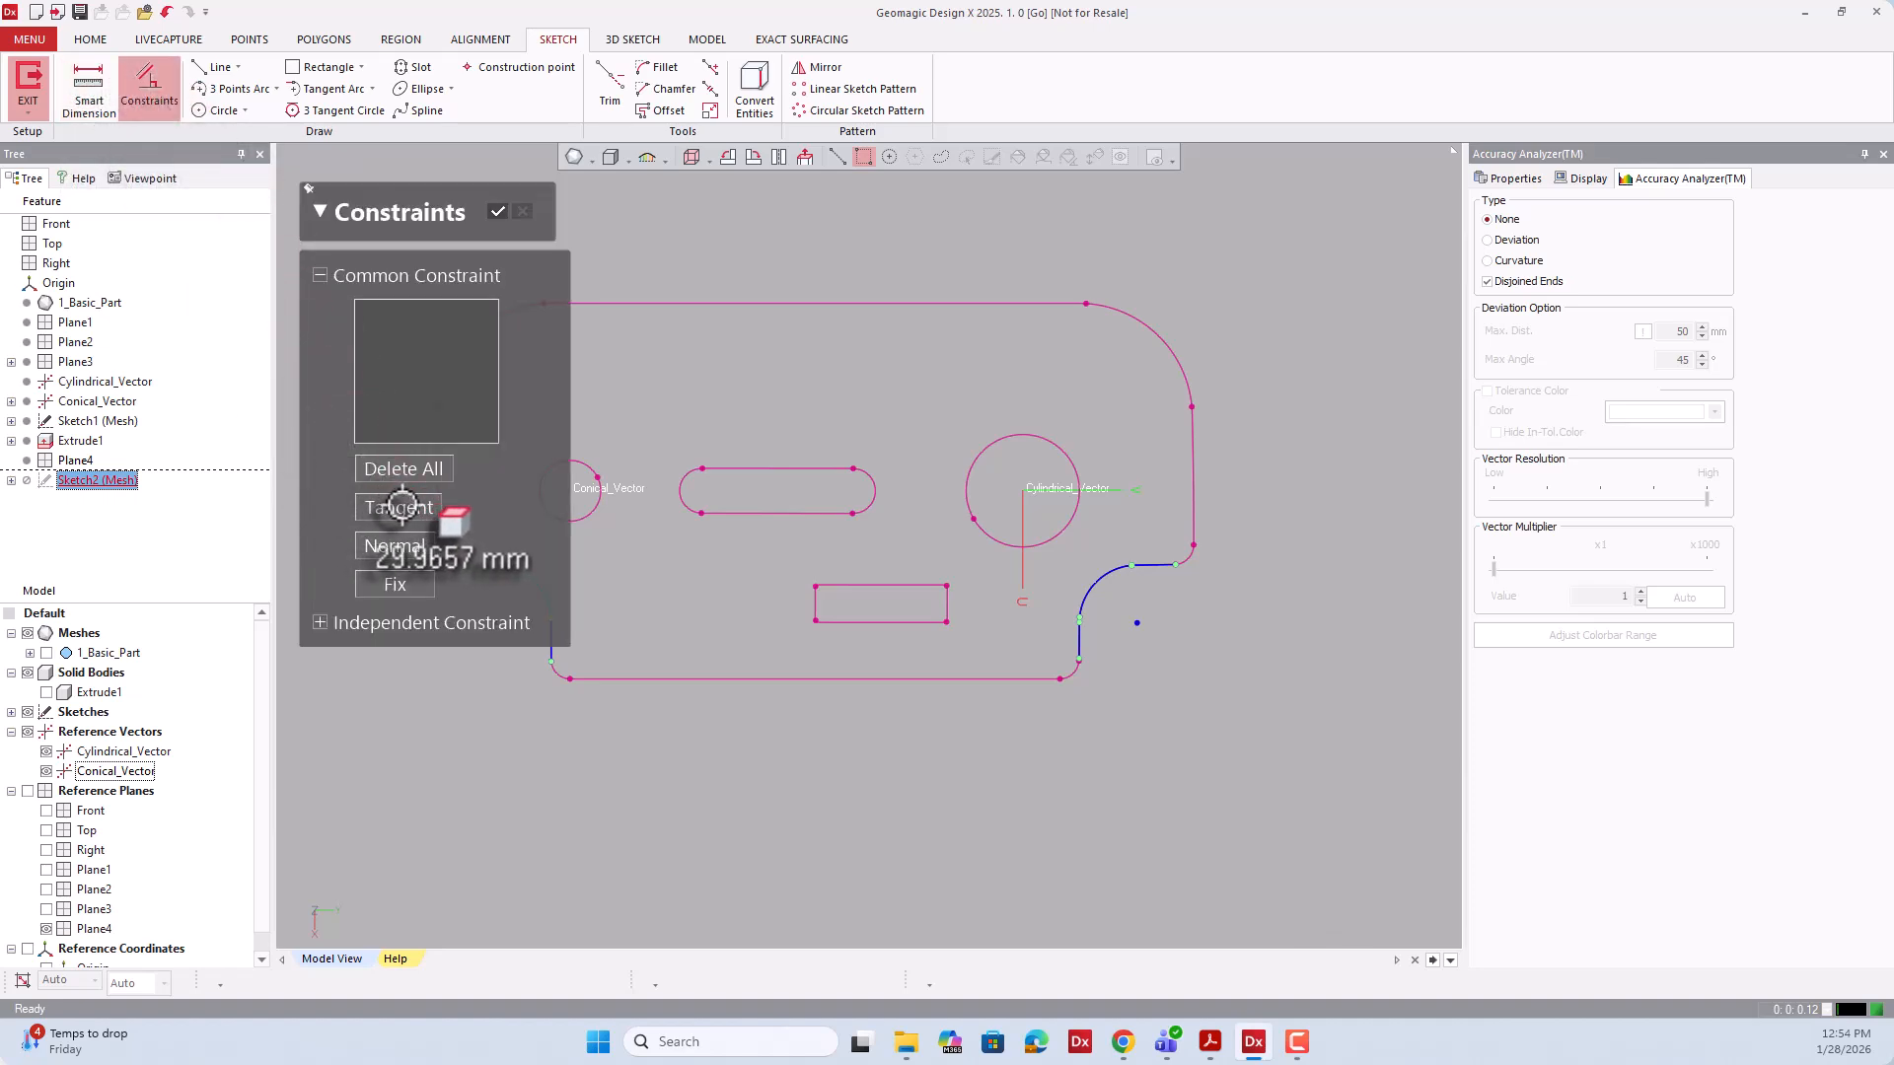
pyautogui.click(498, 209)
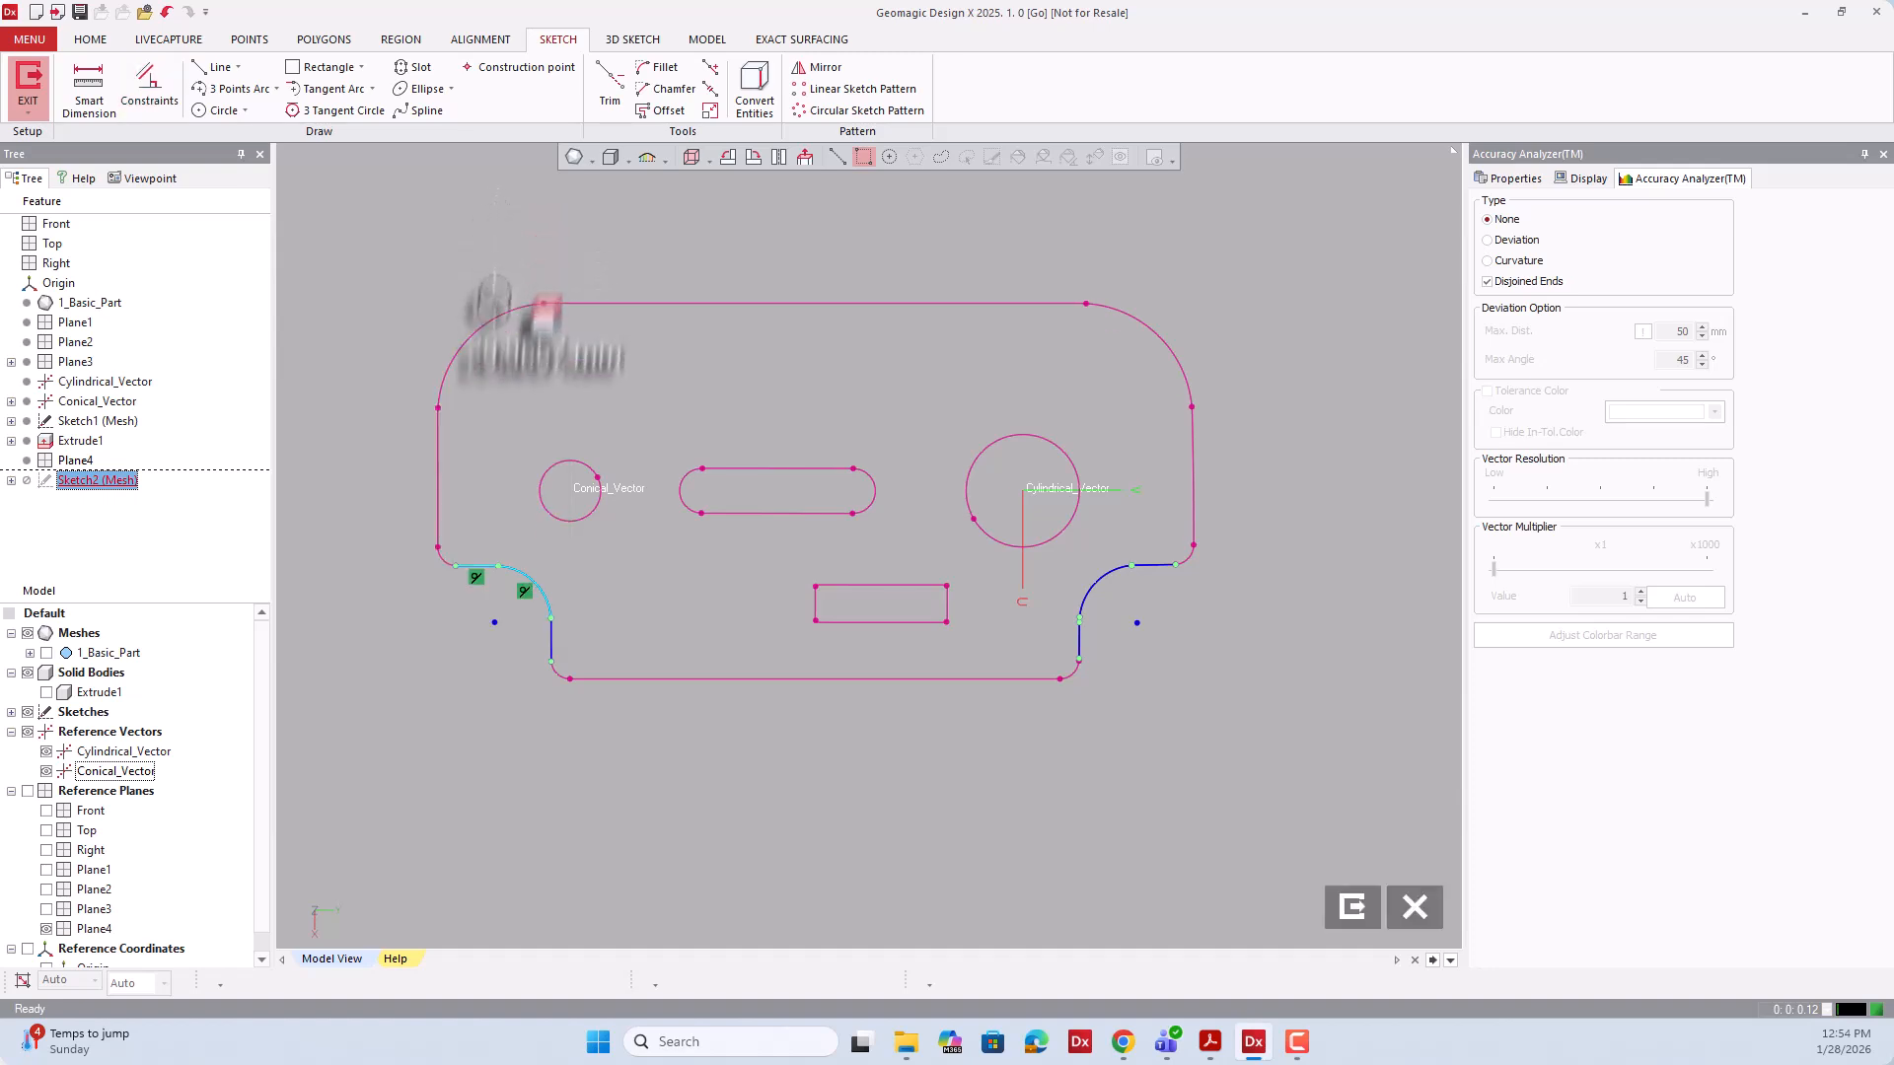
# Apply a tangent constraint between the arc and the vertical line of the notch near Conical_Vector.
pyautogui.scroll(2, 479, 580)
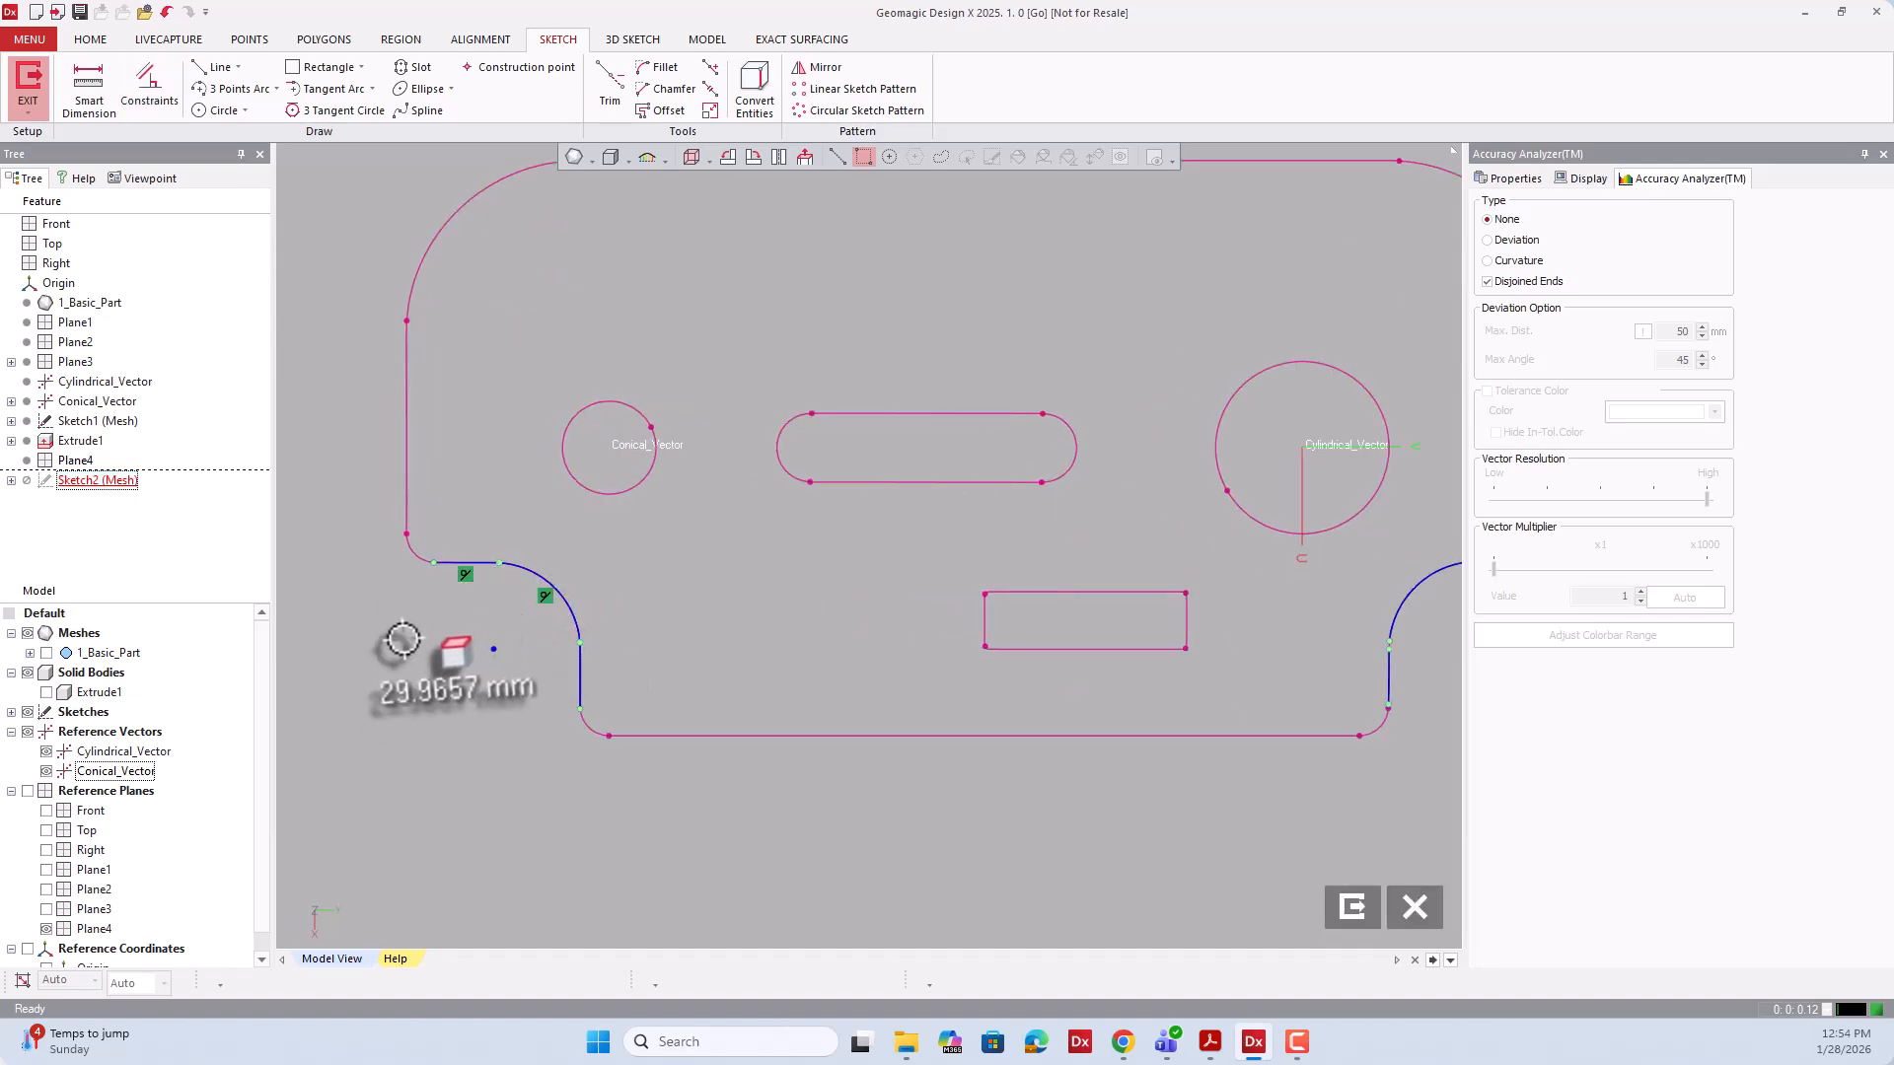
pyautogui.click(570, 610)
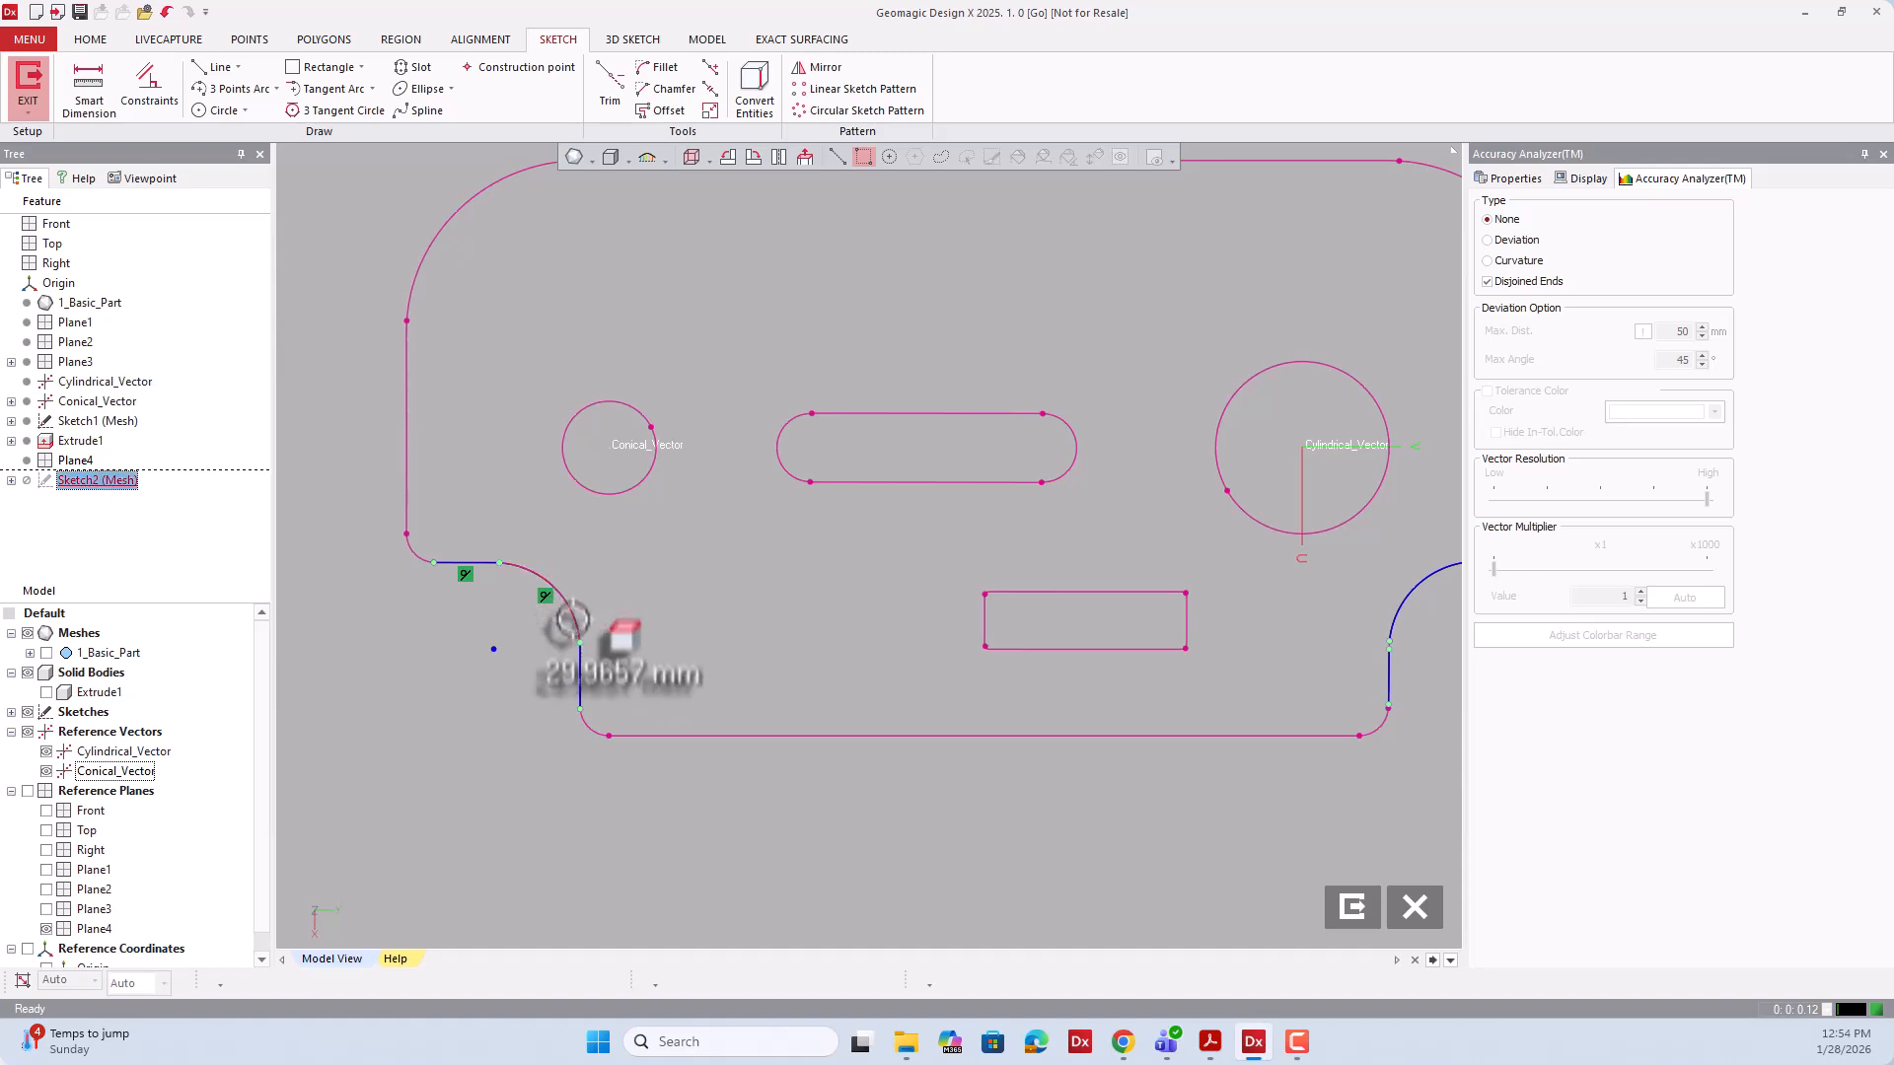
pyautogui.keyDown('ctrl'); pyautogui.click(581, 683); pyautogui.keyUp('ctrl')
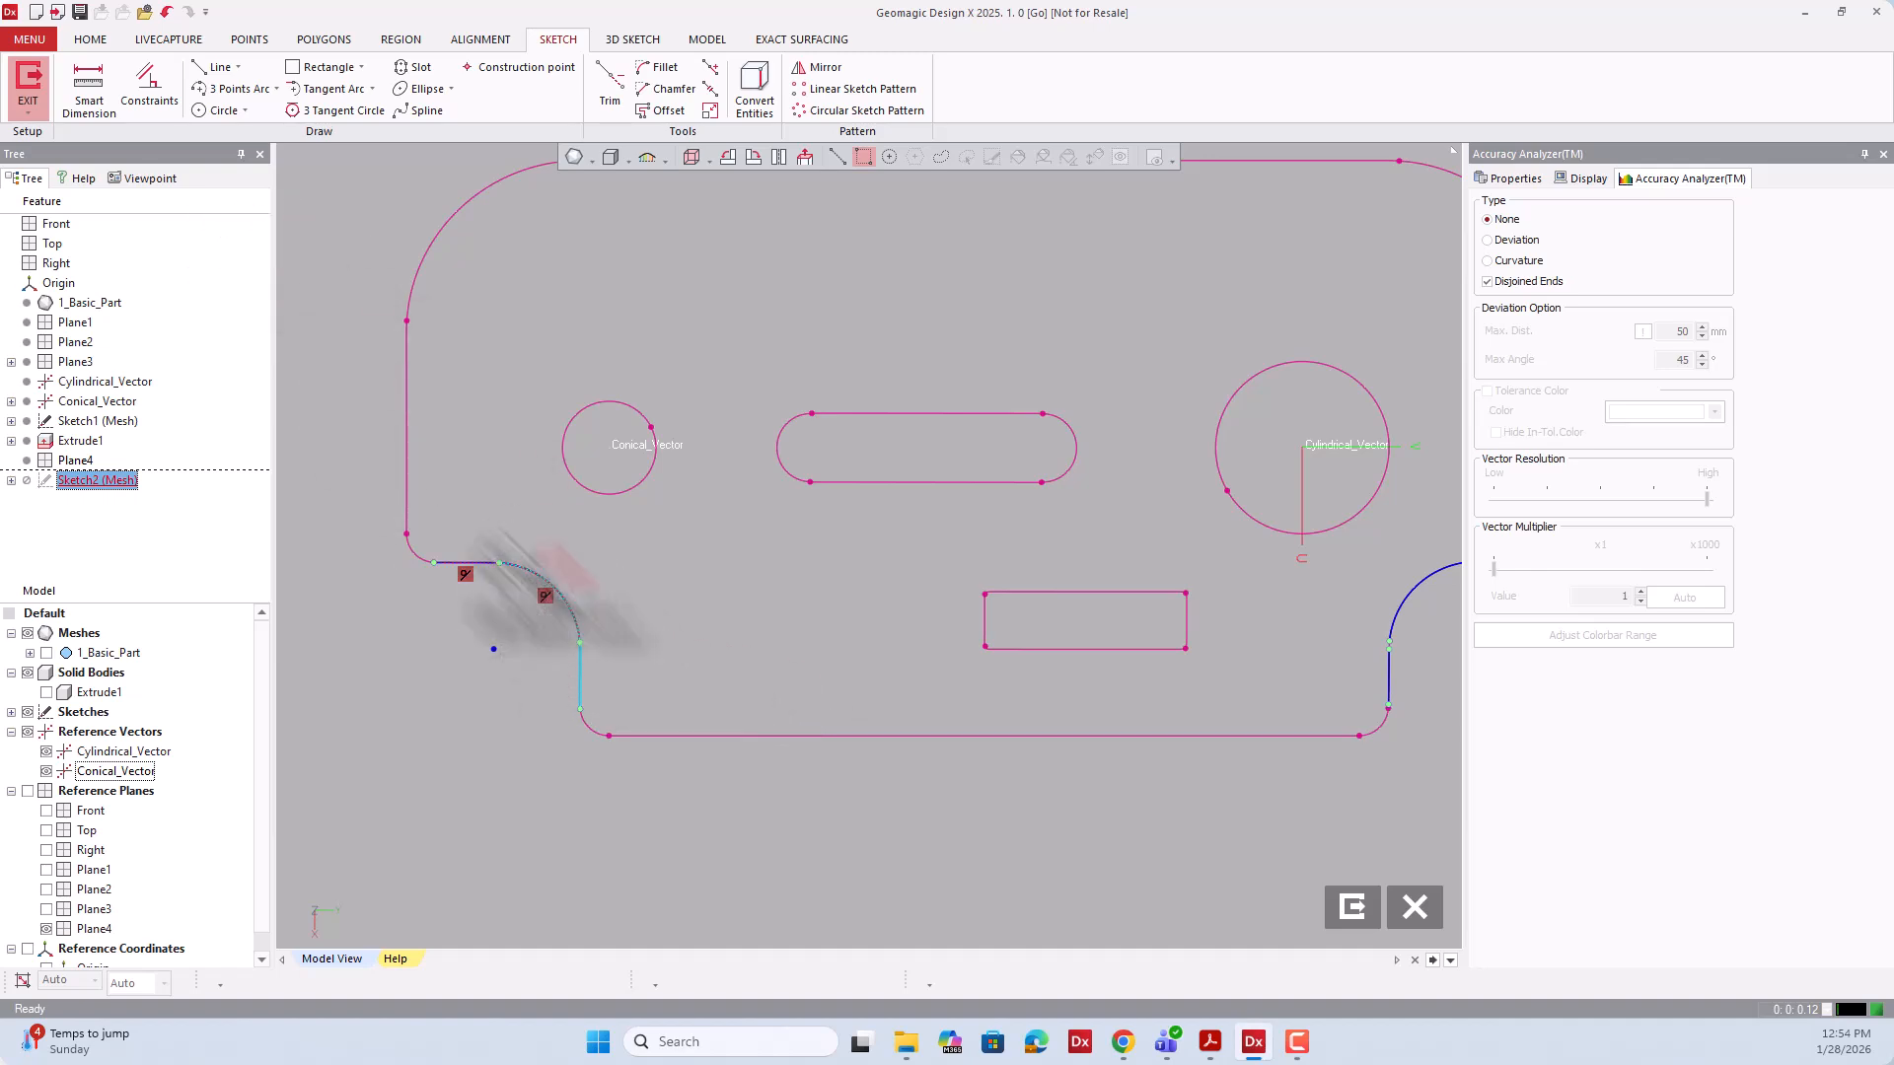
pyautogui.click(135, 103)
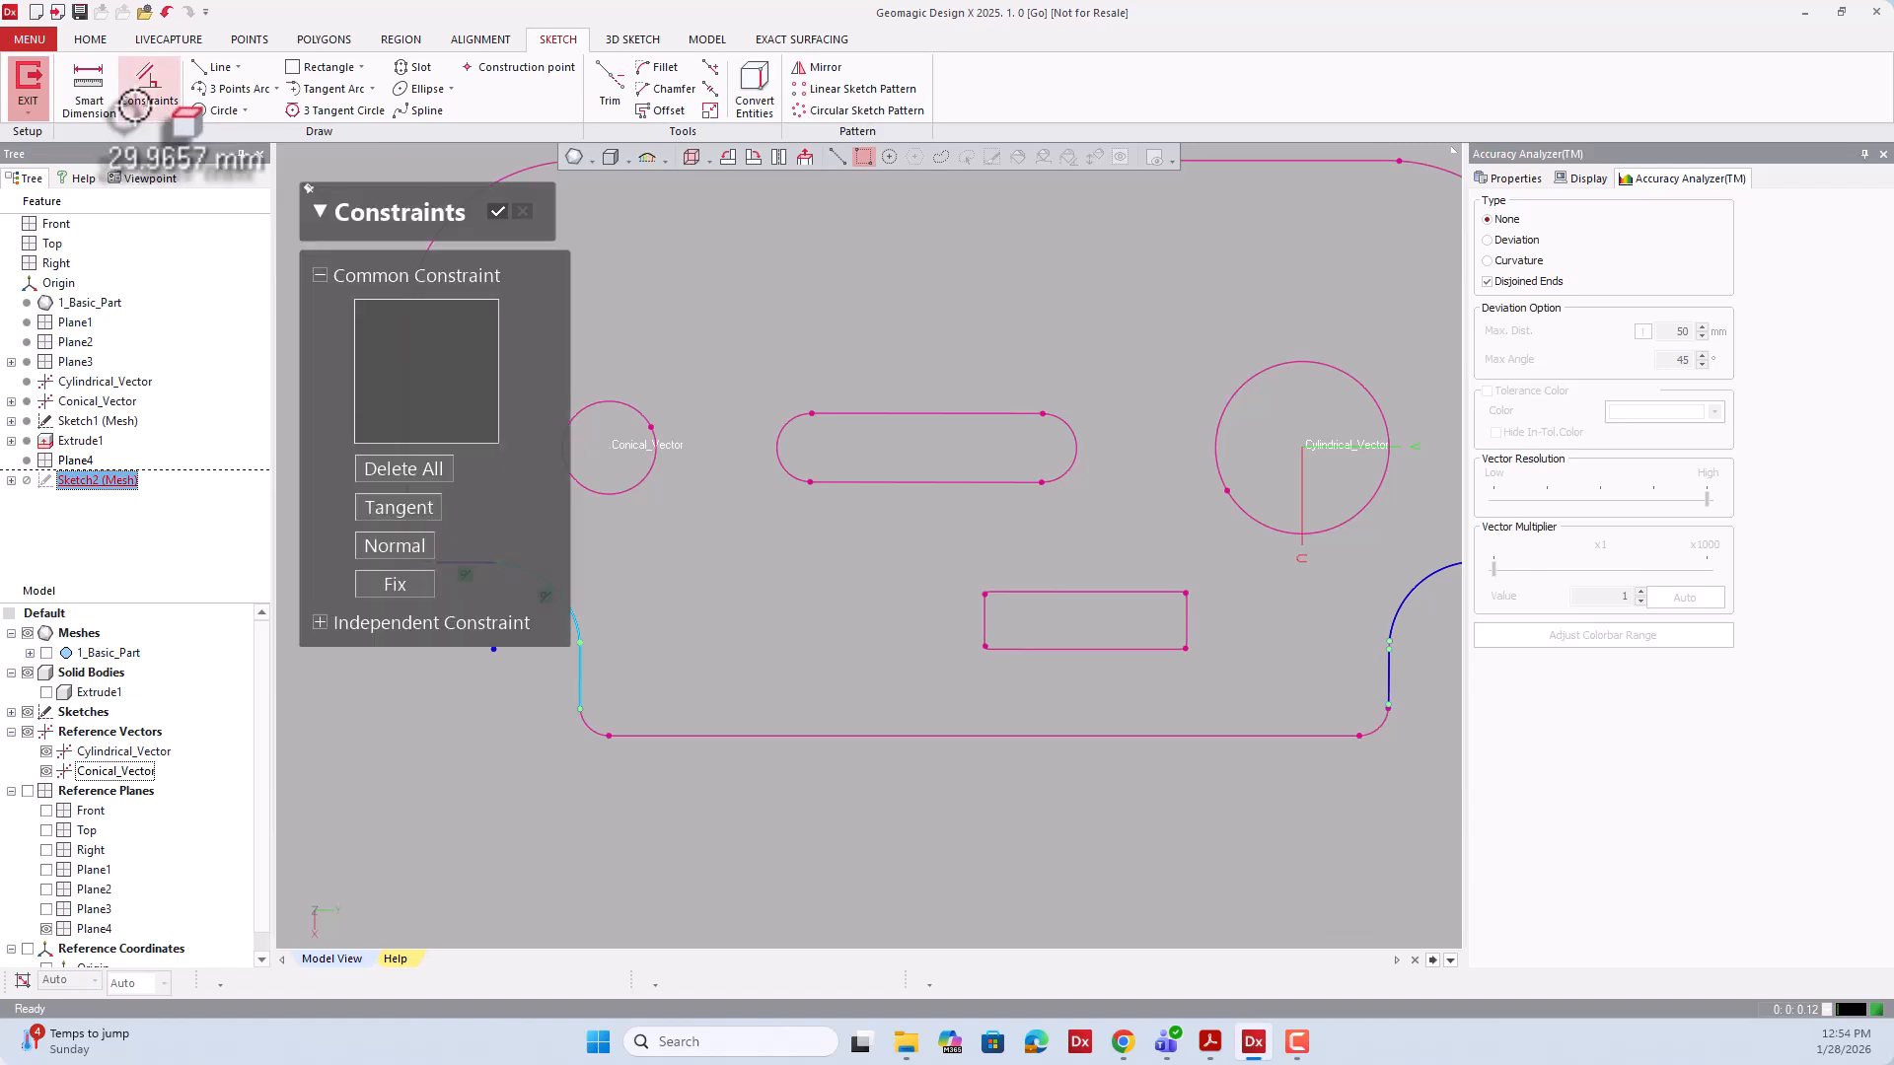
pyautogui.click(398, 507)
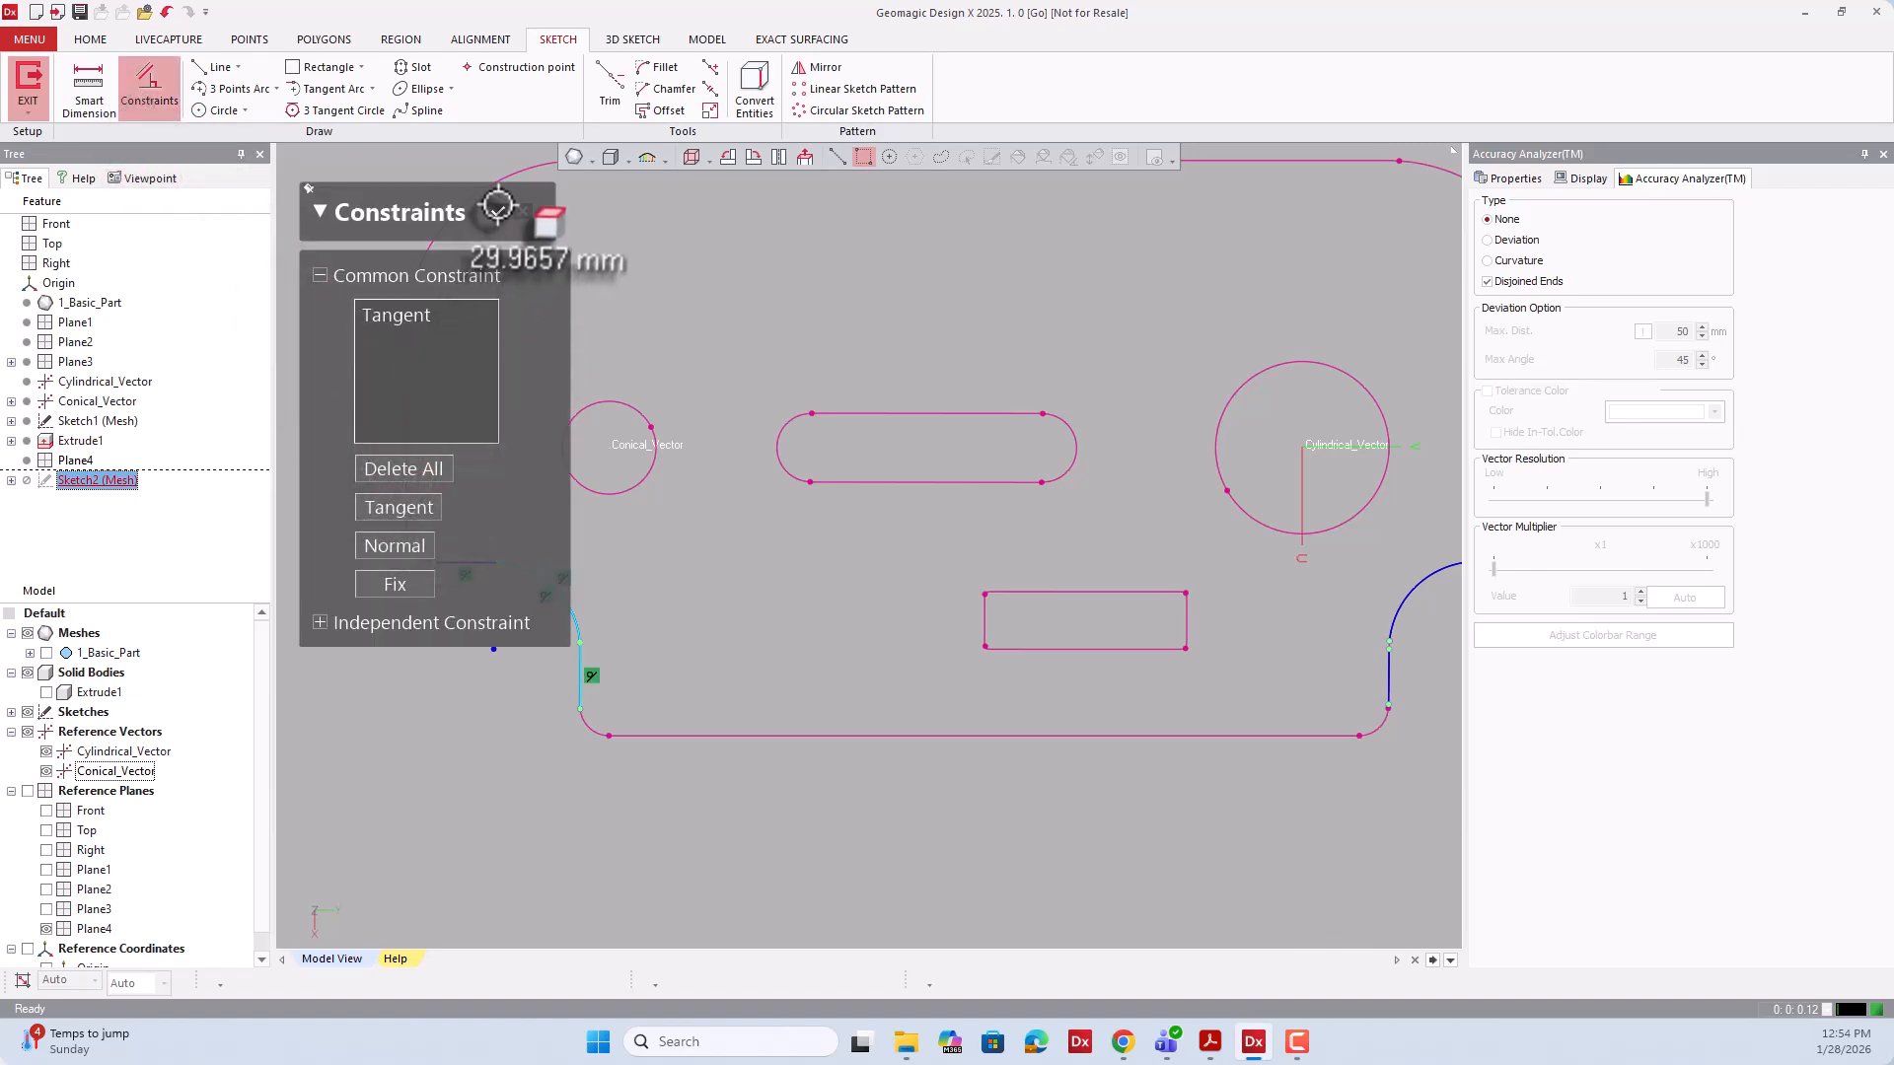
pyautogui.click(497, 211)
# Apply a tangent constraint between the vertical line and the arc of the notch near Cylindrical_Vector.
pyautogui.scroll(-2, 413, 605)
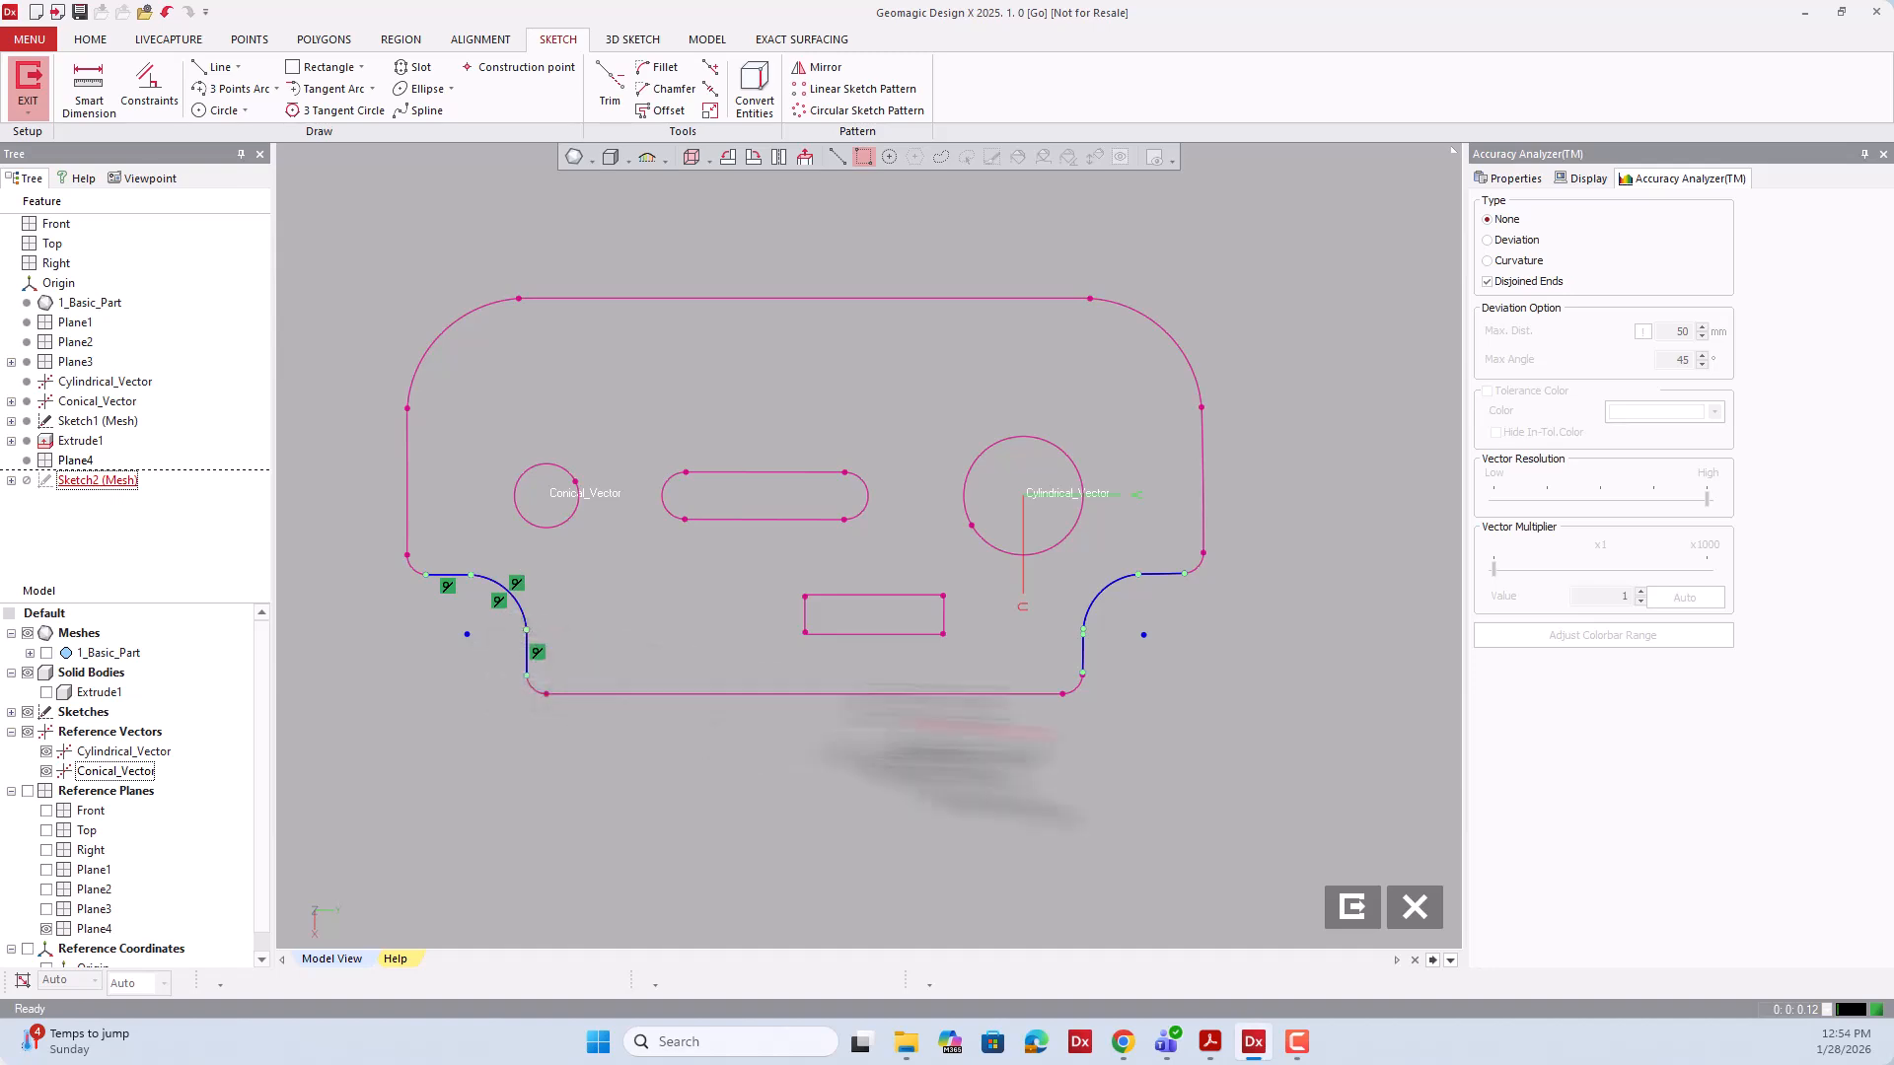
pyautogui.scroll(2, 1272, 614)
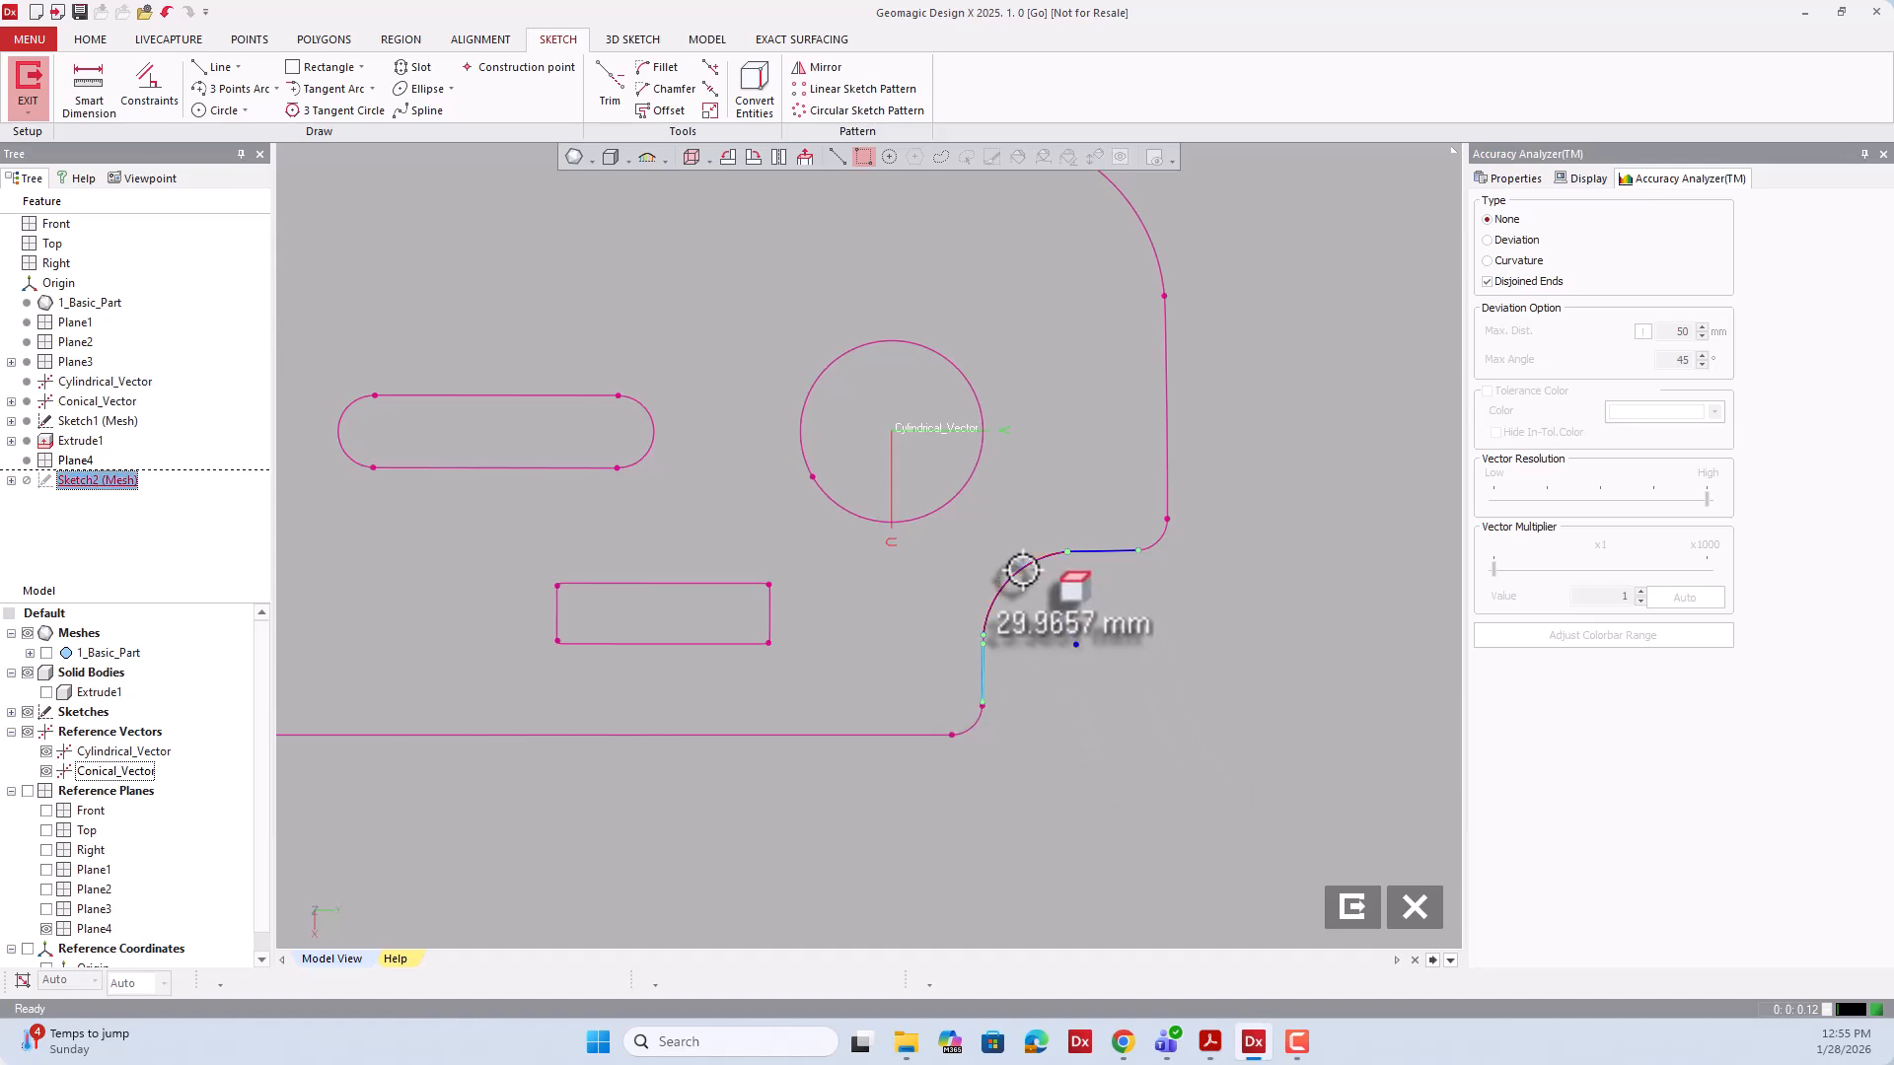
pyautogui.keyDown('shift'); pyautogui.doubleClick(1022, 570); pyautogui.keyUp('shift')
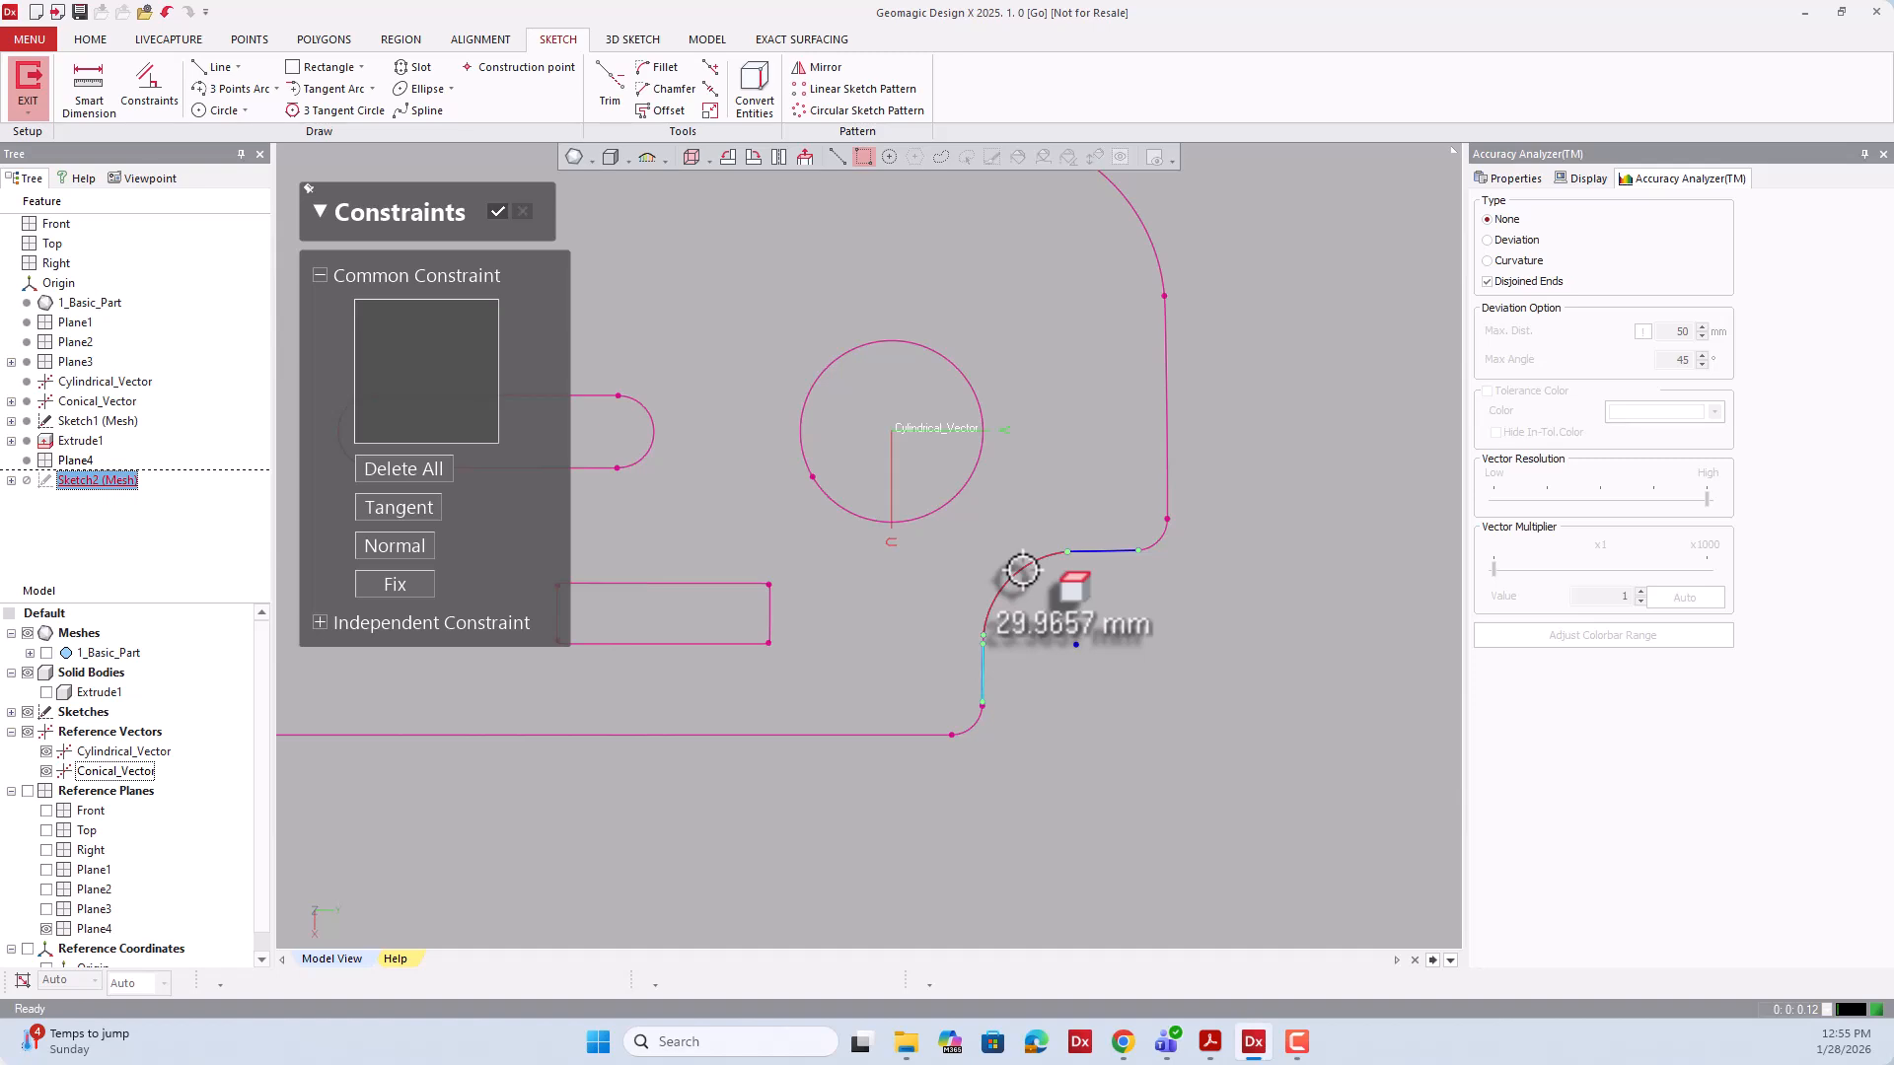
pyautogui.click(1022, 570)
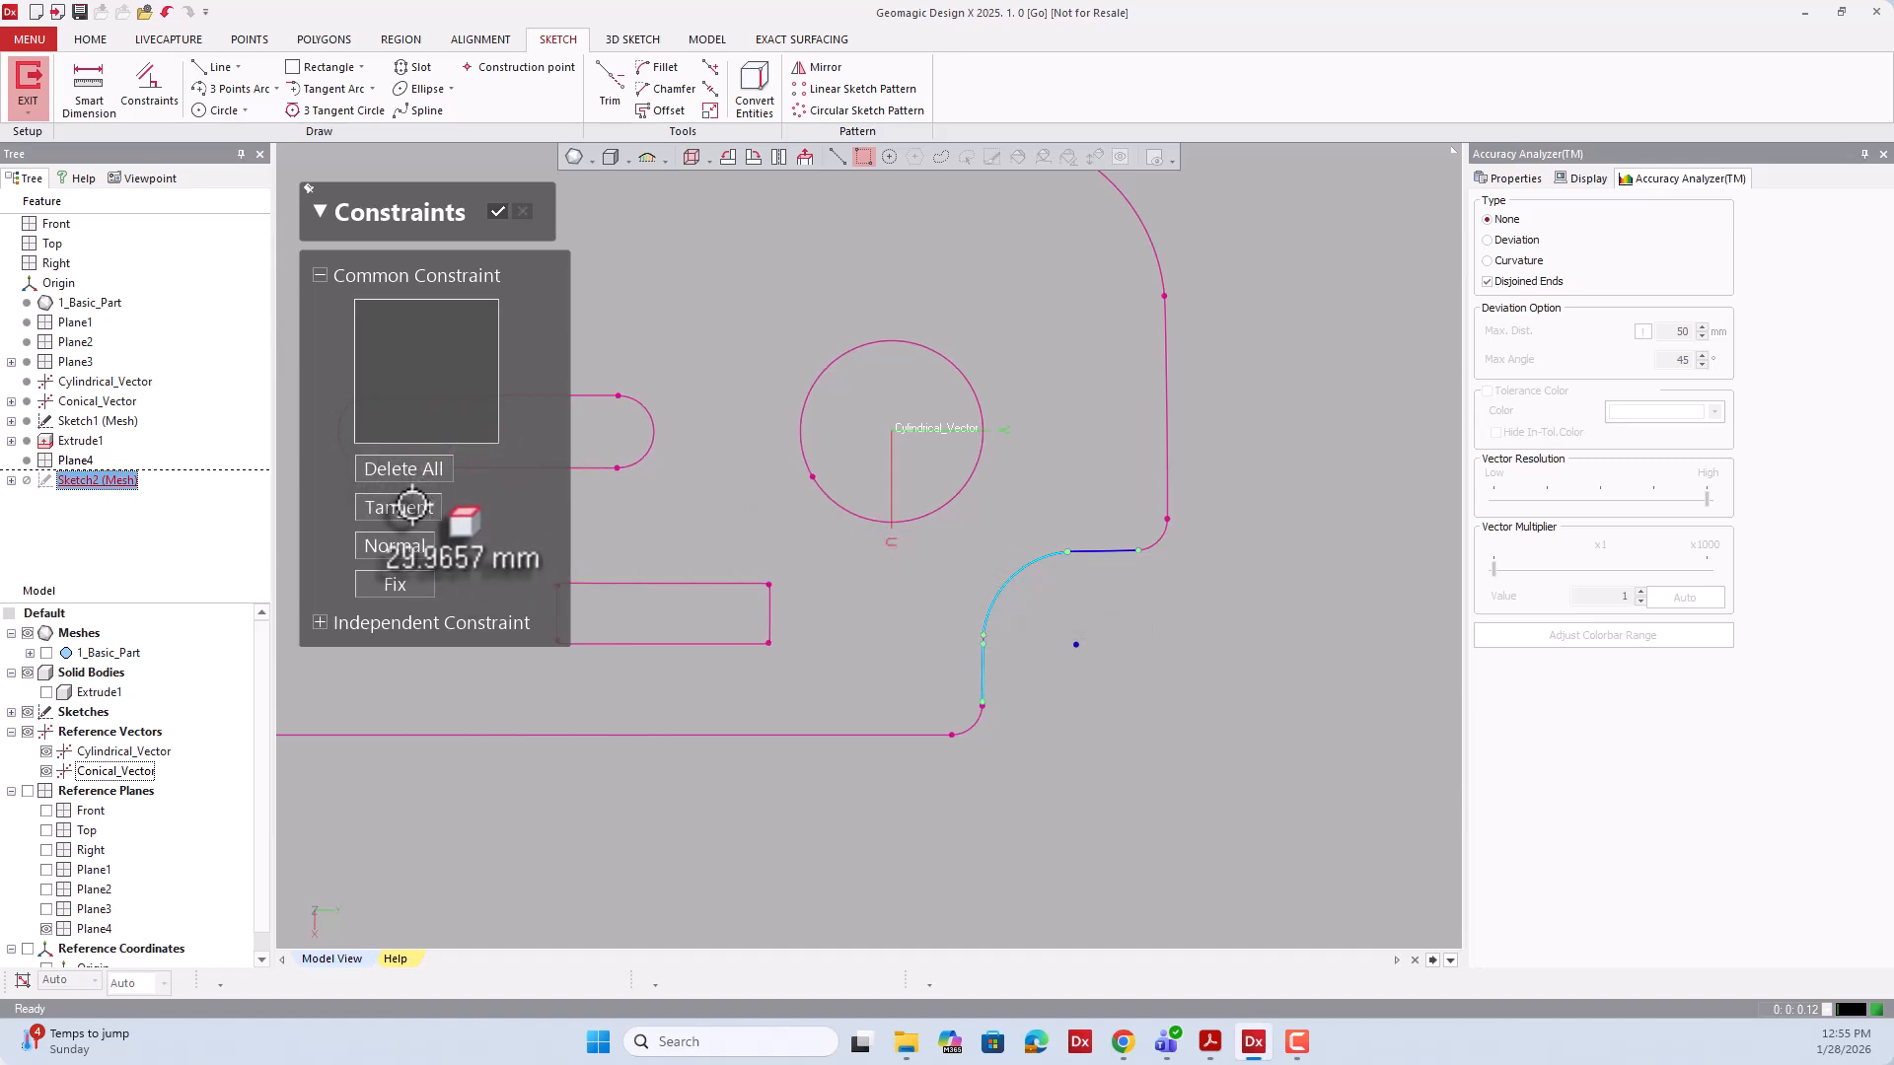
pyautogui.click(498, 211)
pyautogui.click(1101, 646)
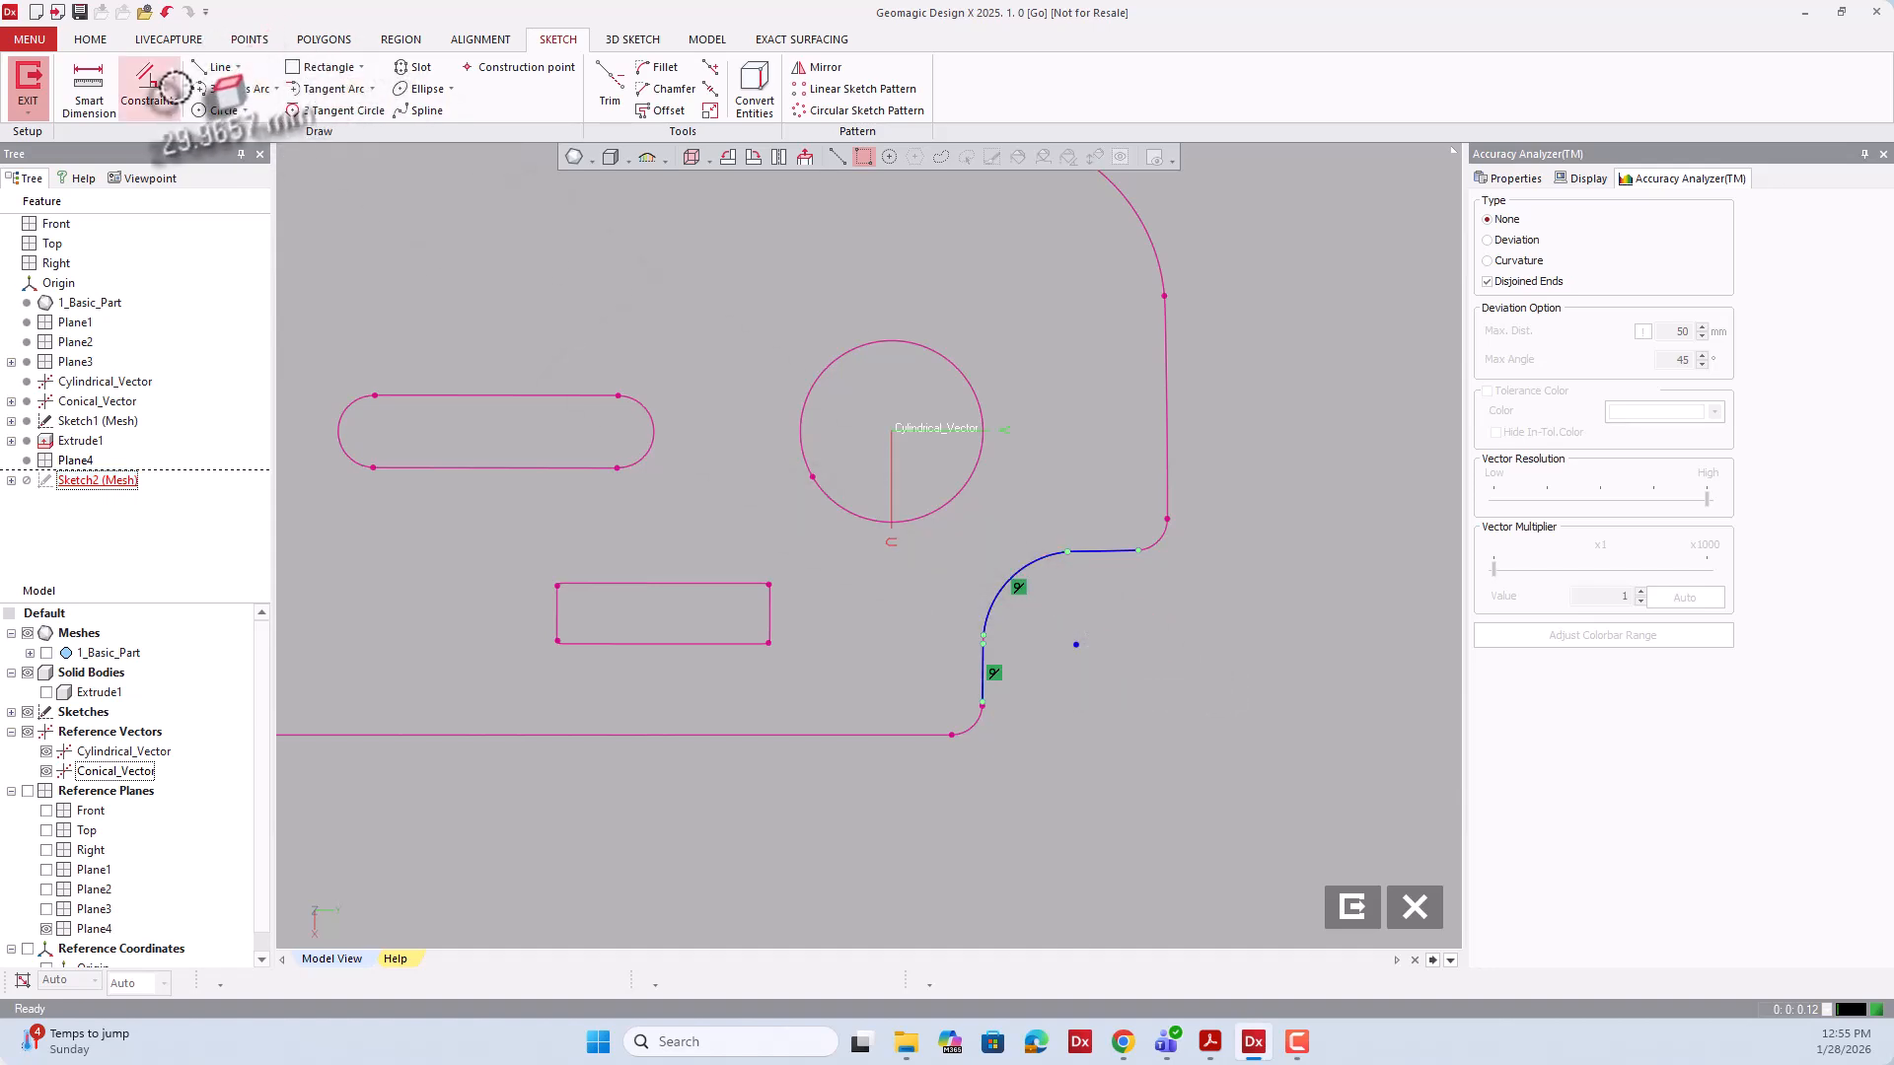
# Apply a tangent constraint between the arc and the horizontal line of the notch near Cylindrical_Vector.
pyautogui.click(1035, 565)
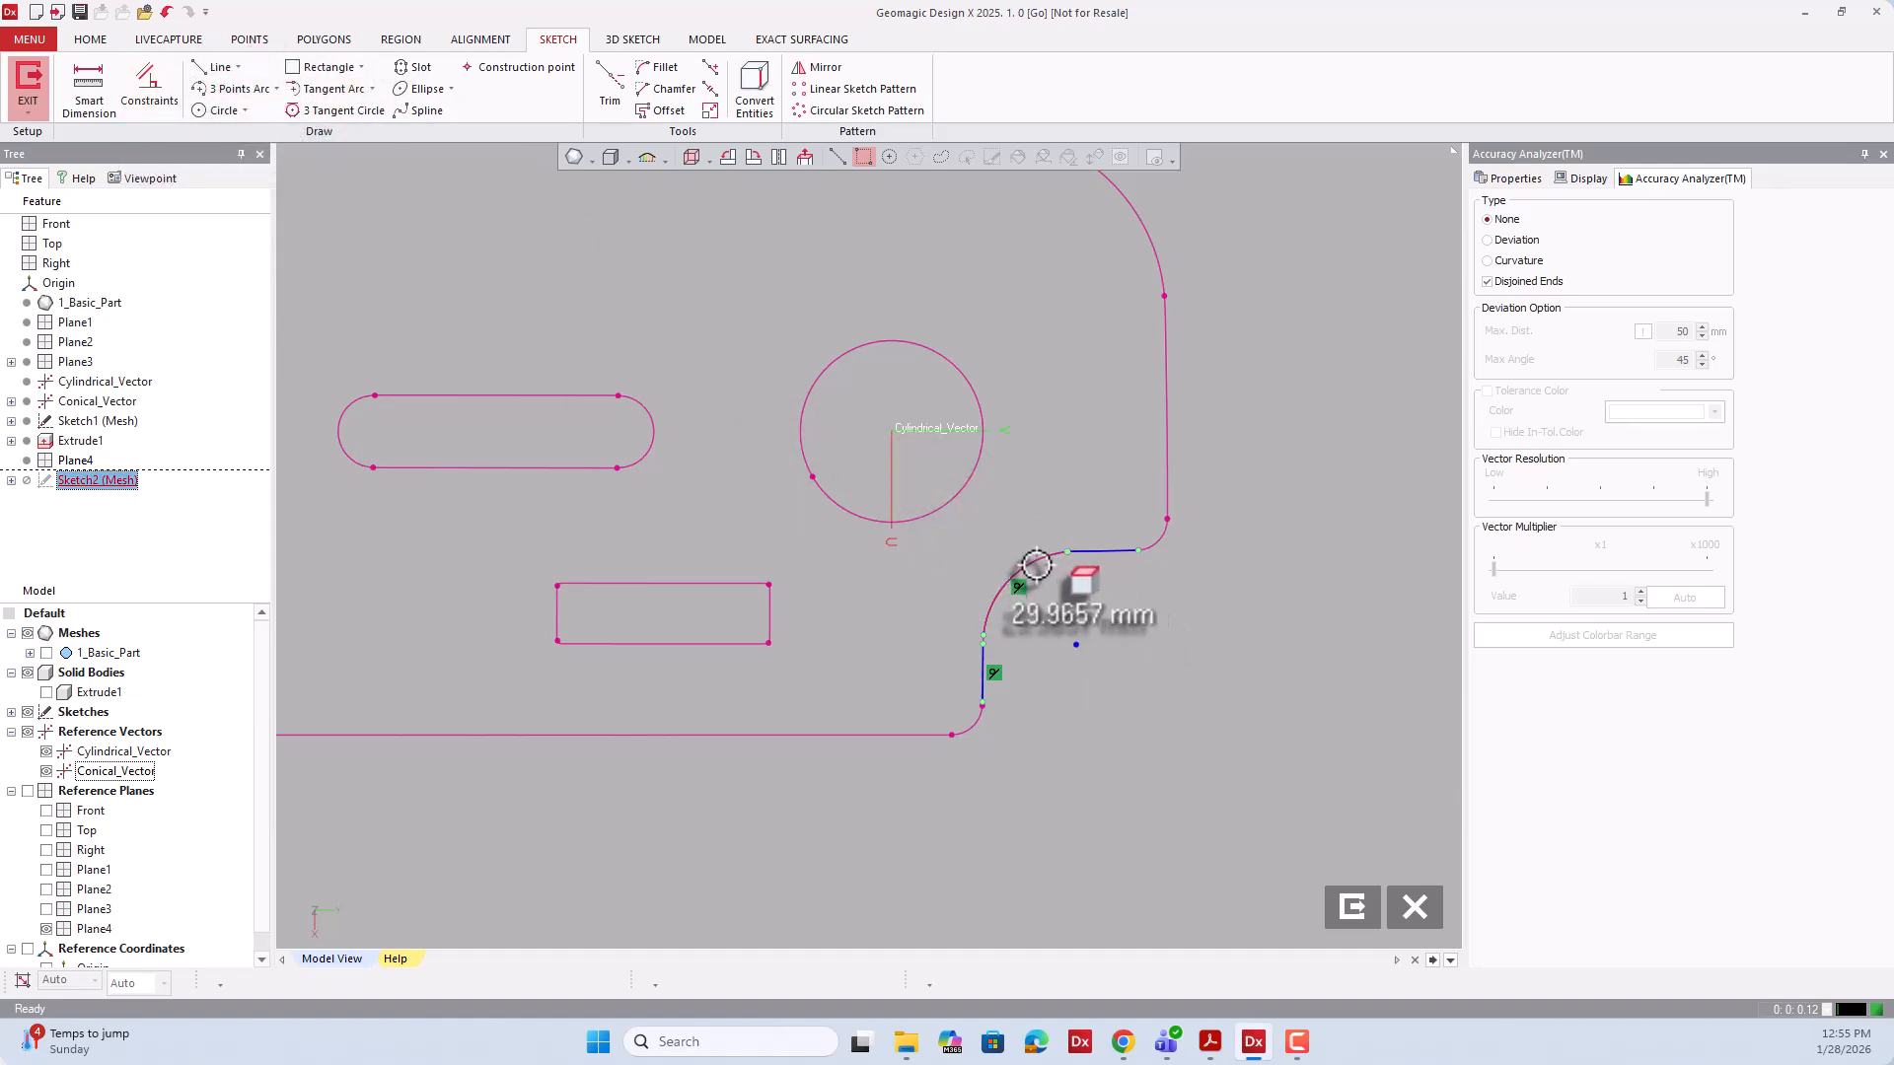
pyautogui.click(1105, 557)
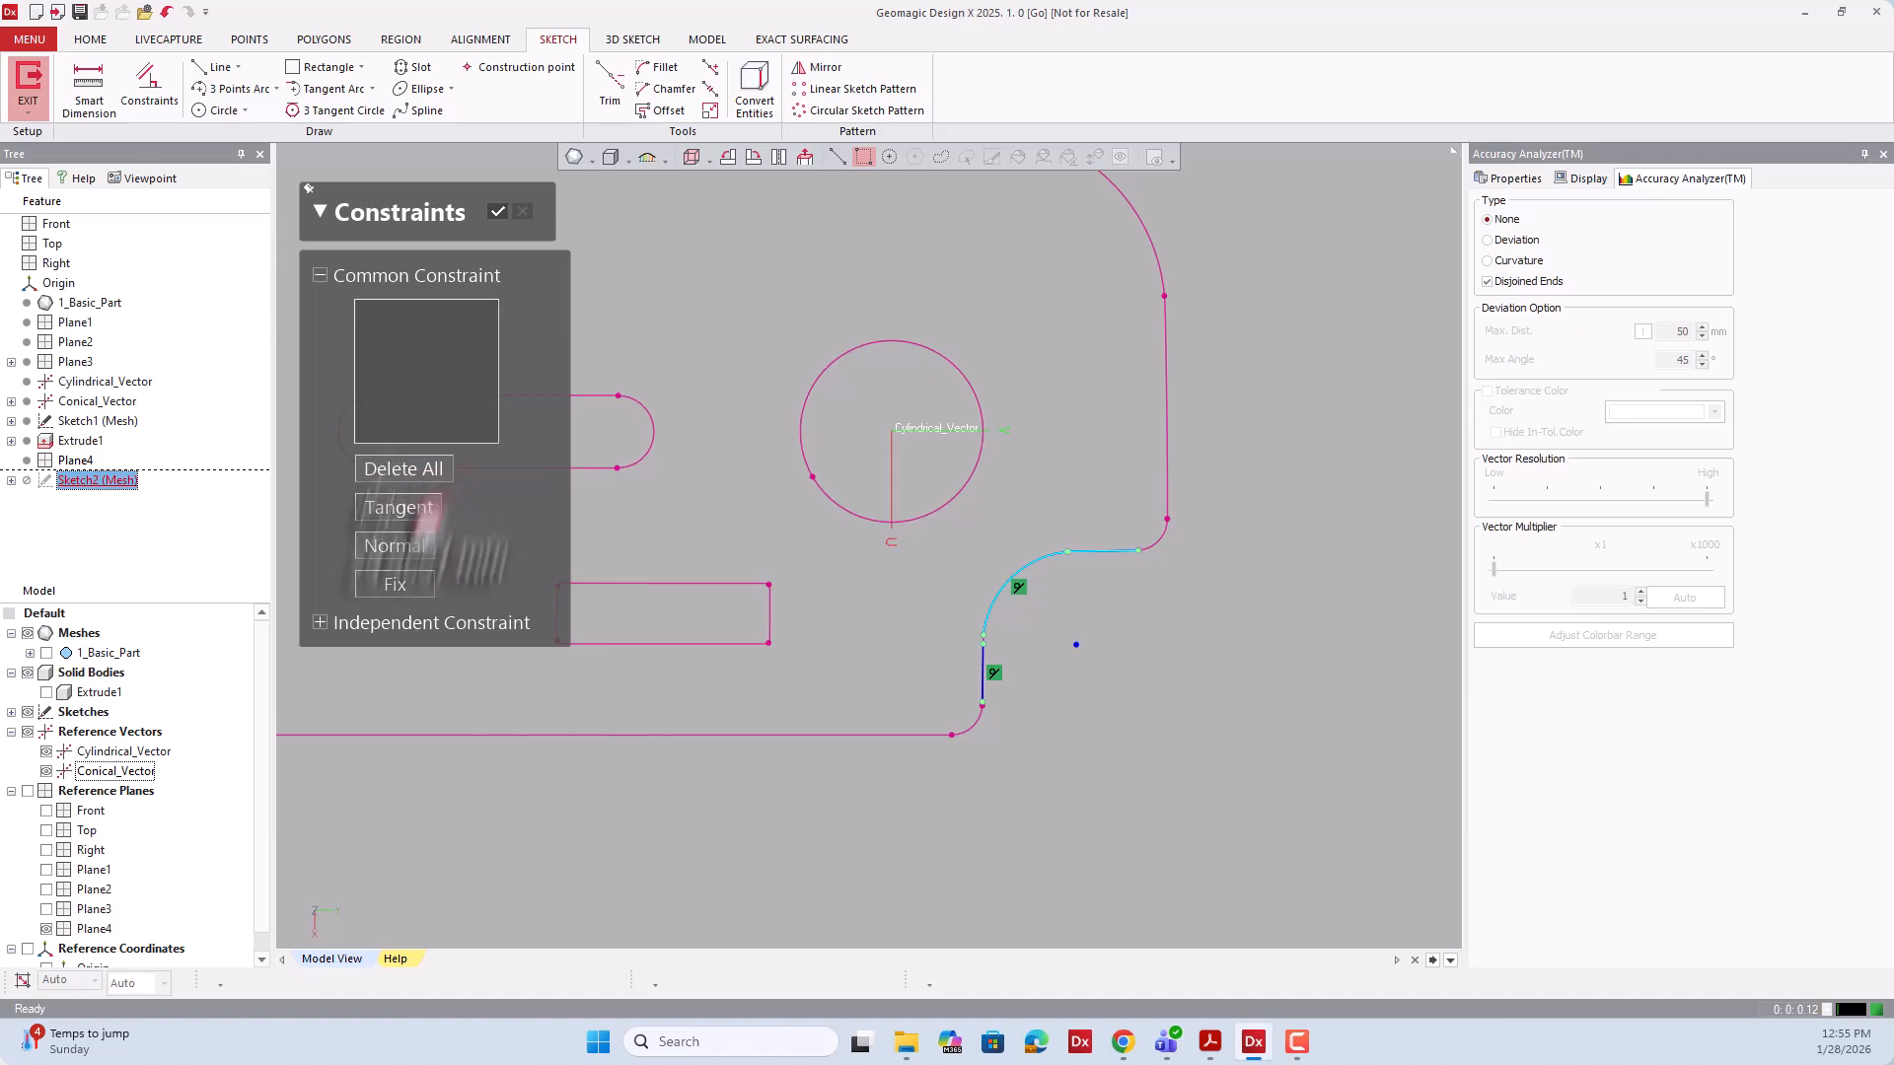
pyautogui.click(393, 509)
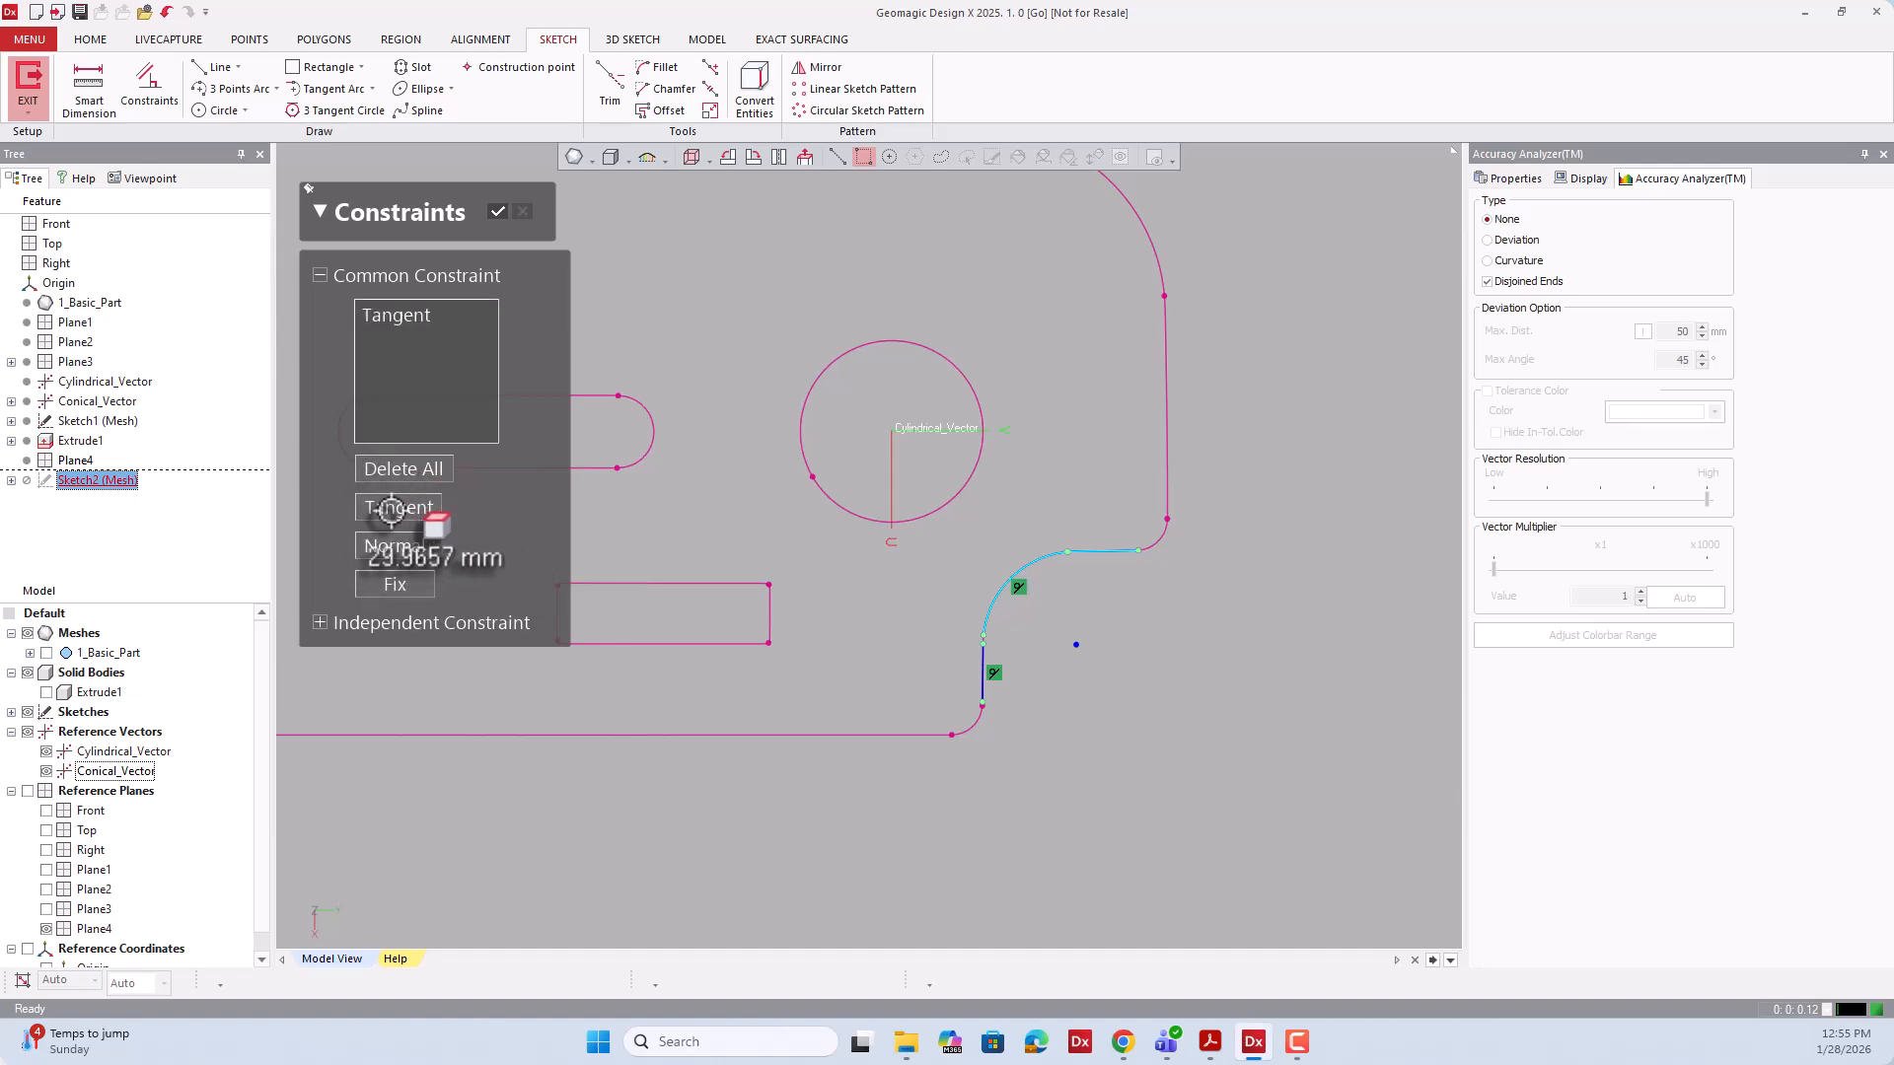
pyautogui.click(497, 212)
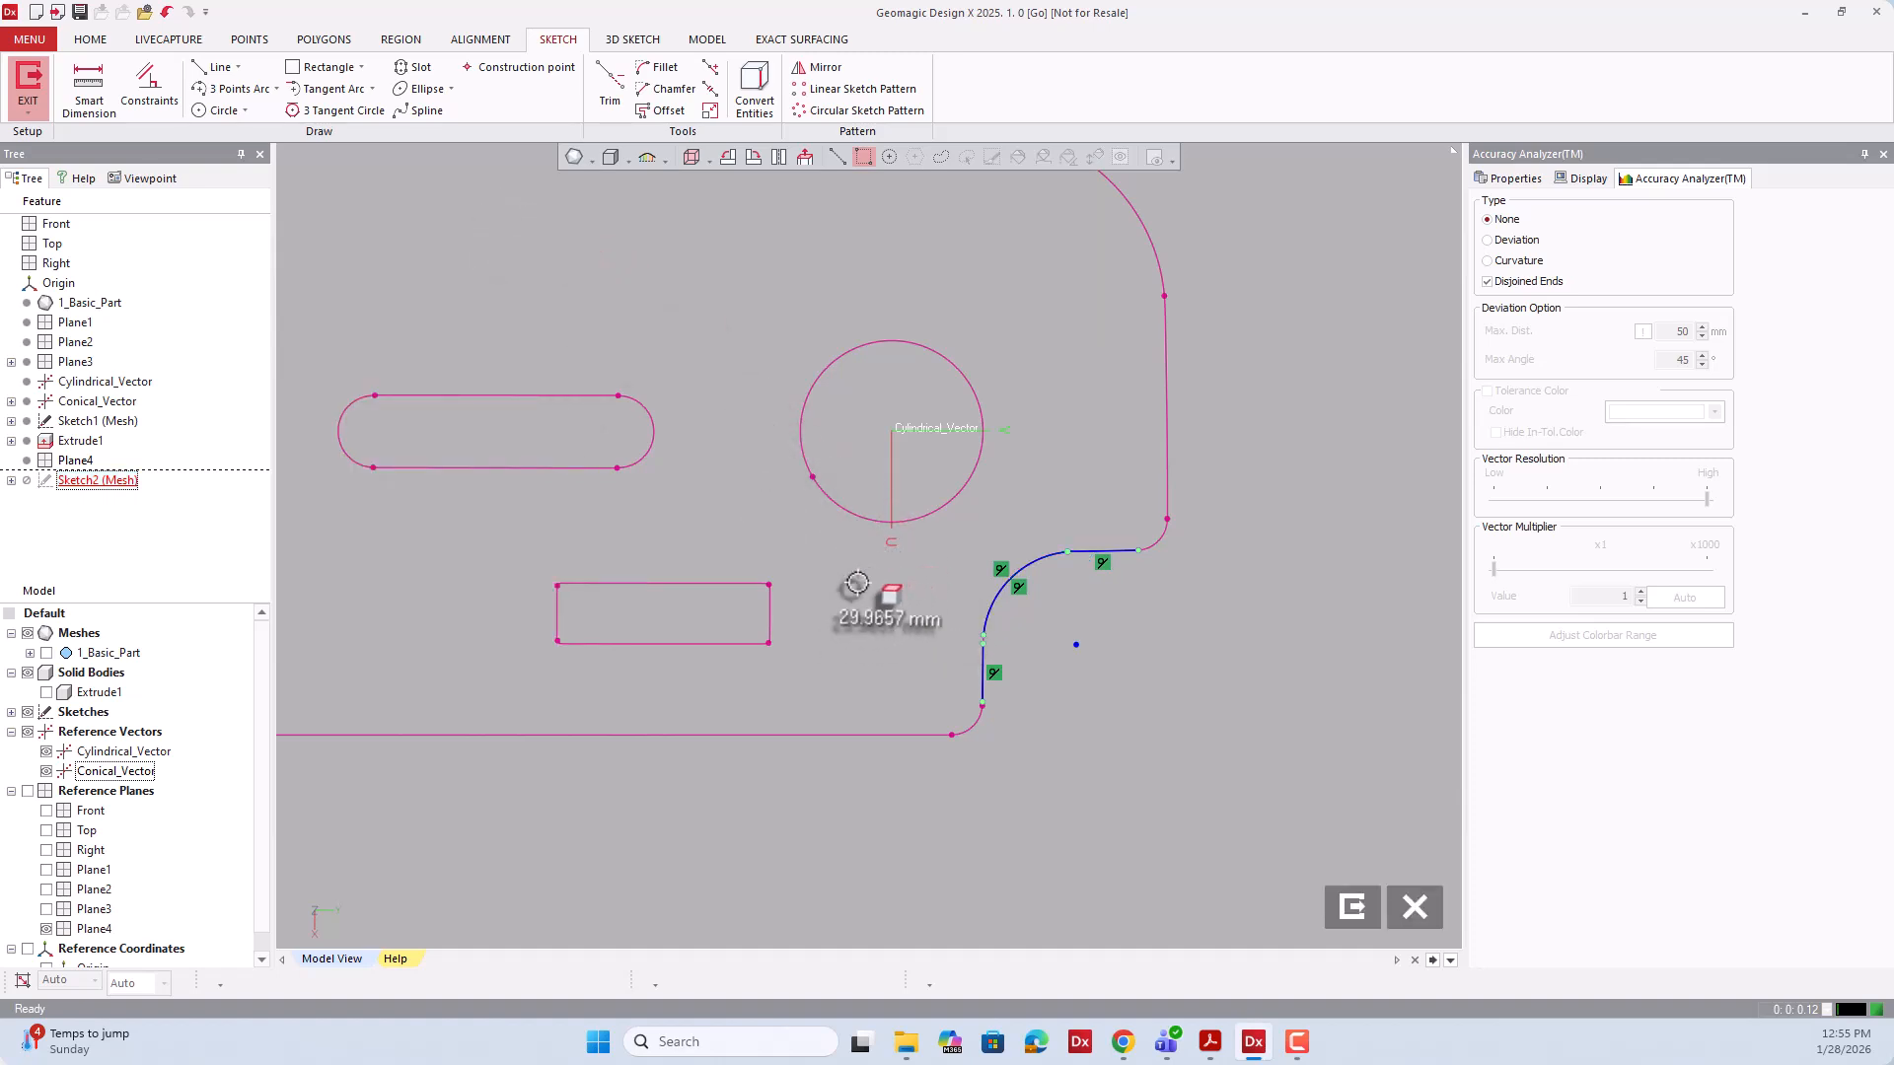
# Join the arcs to their adjoining lines in both corner notches with Corner Trim, keeping the Disjoined Ends display on.
pyautogui.scroll(-5, 922, 606)
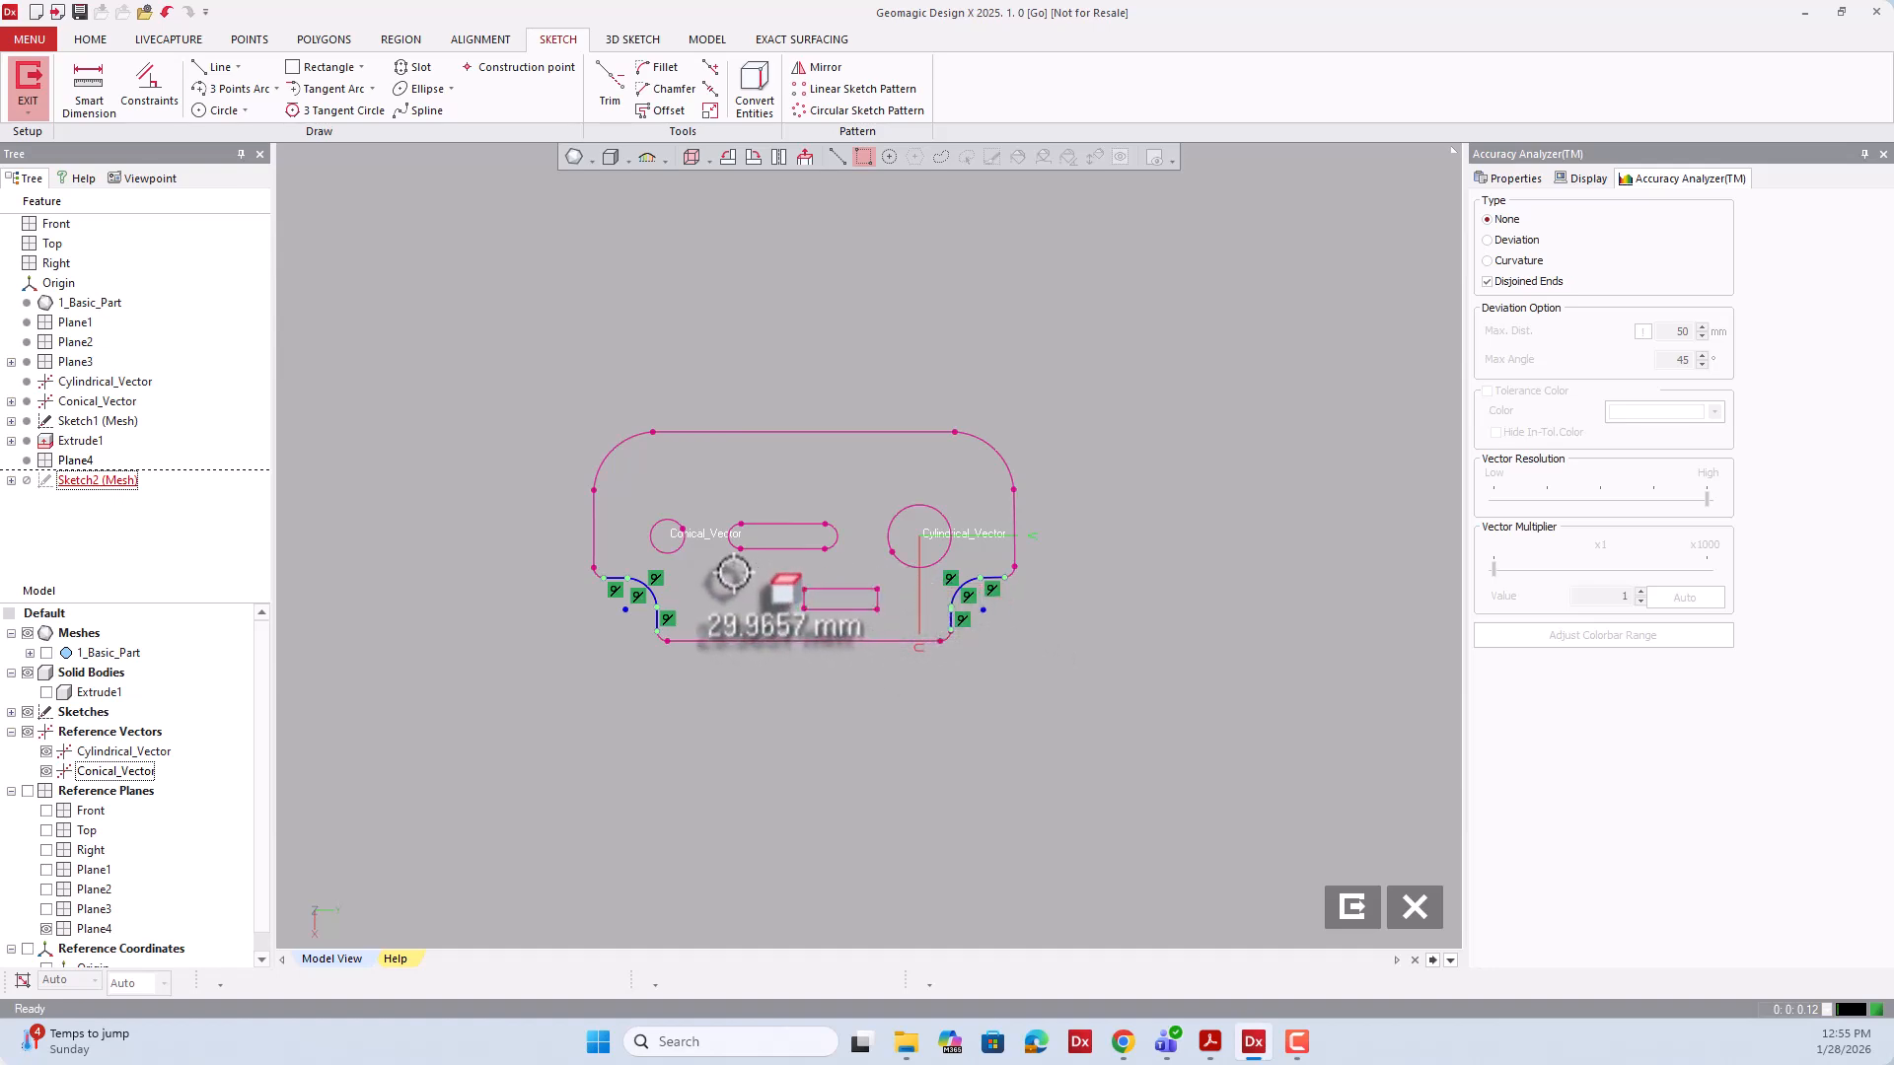
pyautogui.scroll(5, 671, 564)
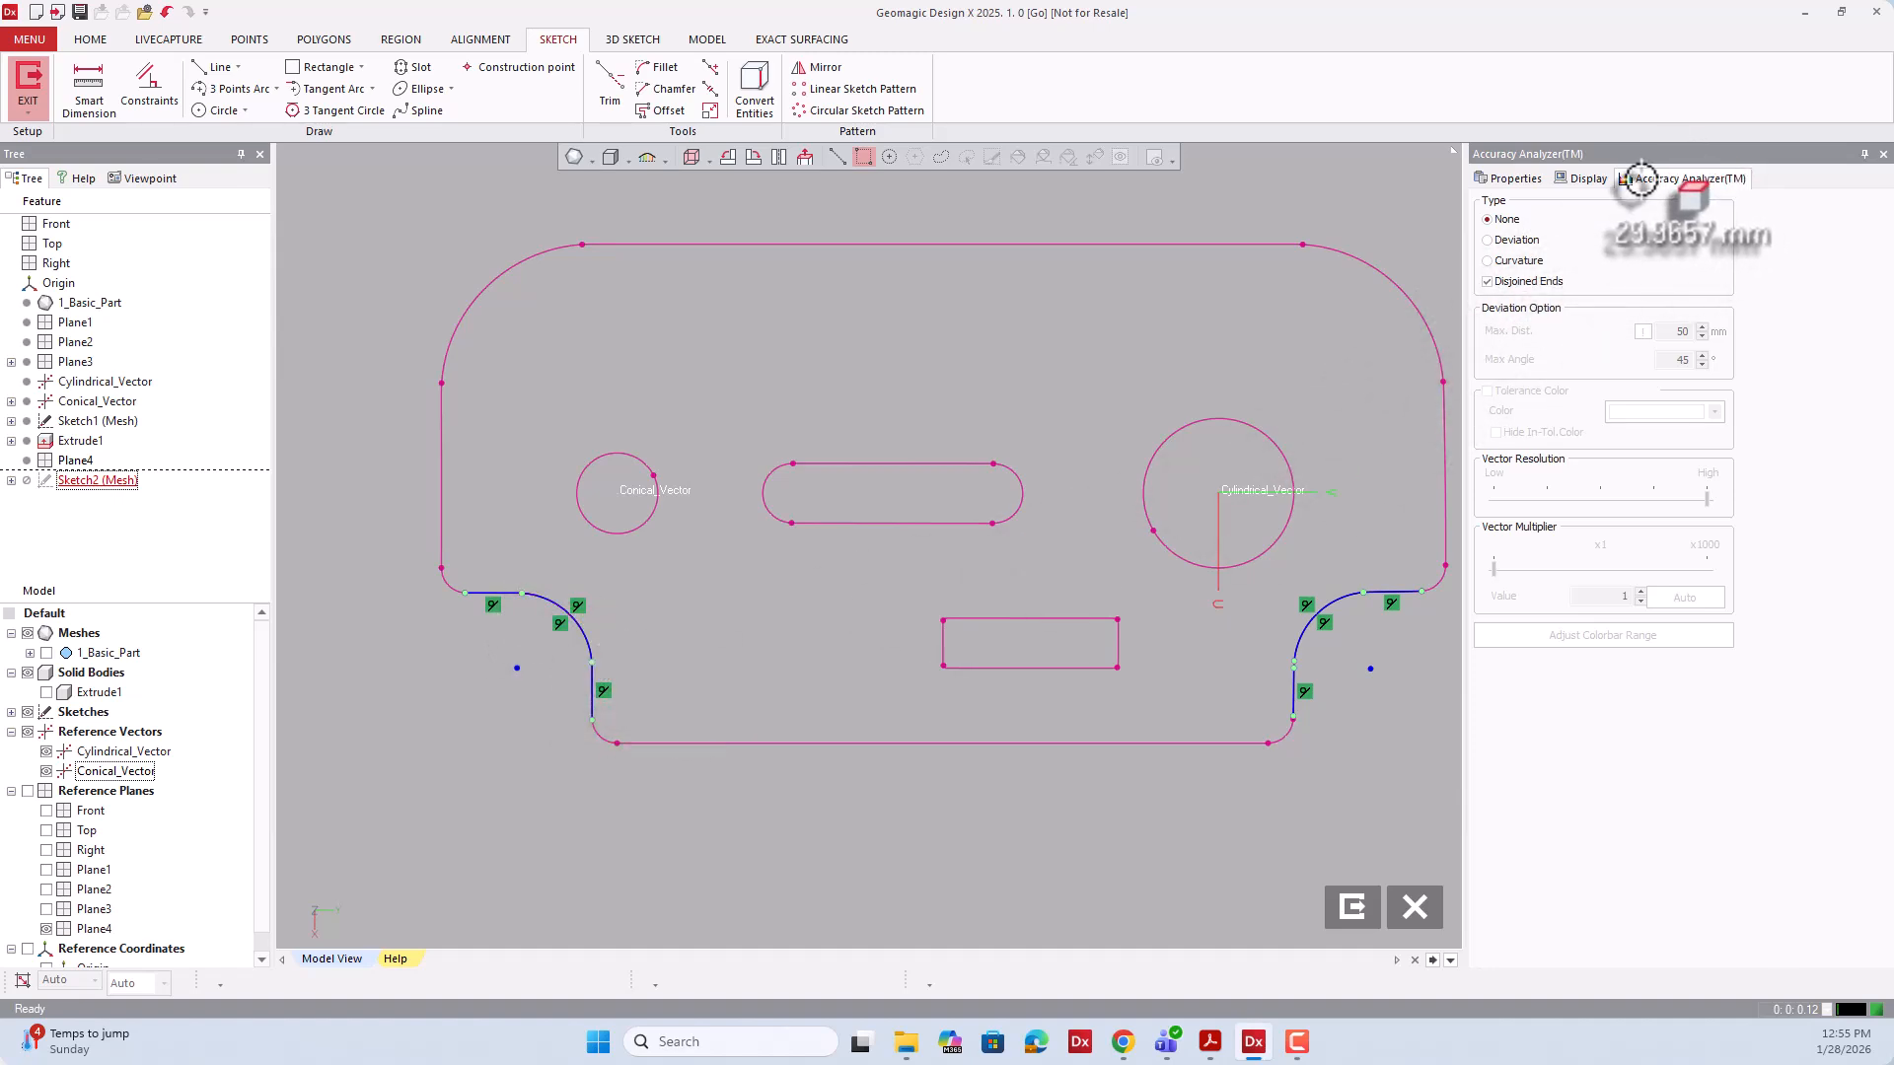
pyautogui.click(1486, 281)
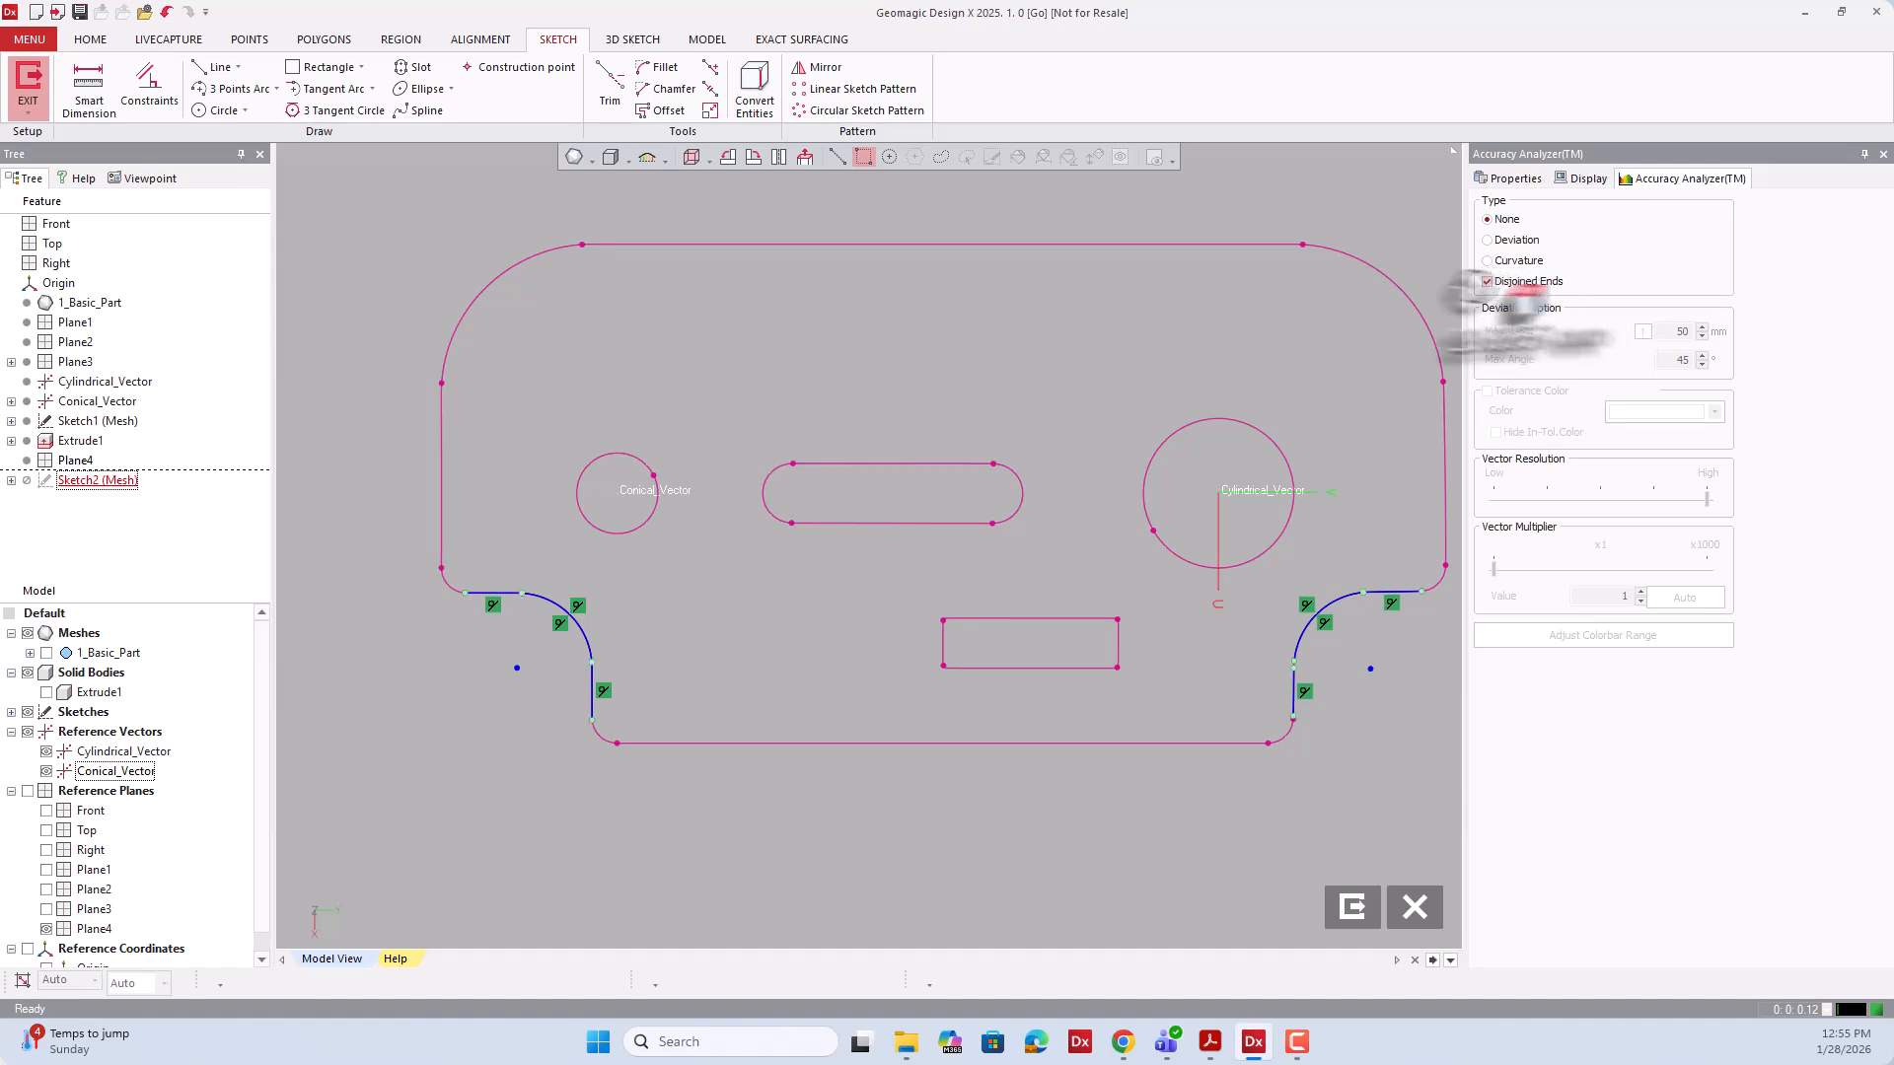
pyautogui.scroll(-3, 471, 375)
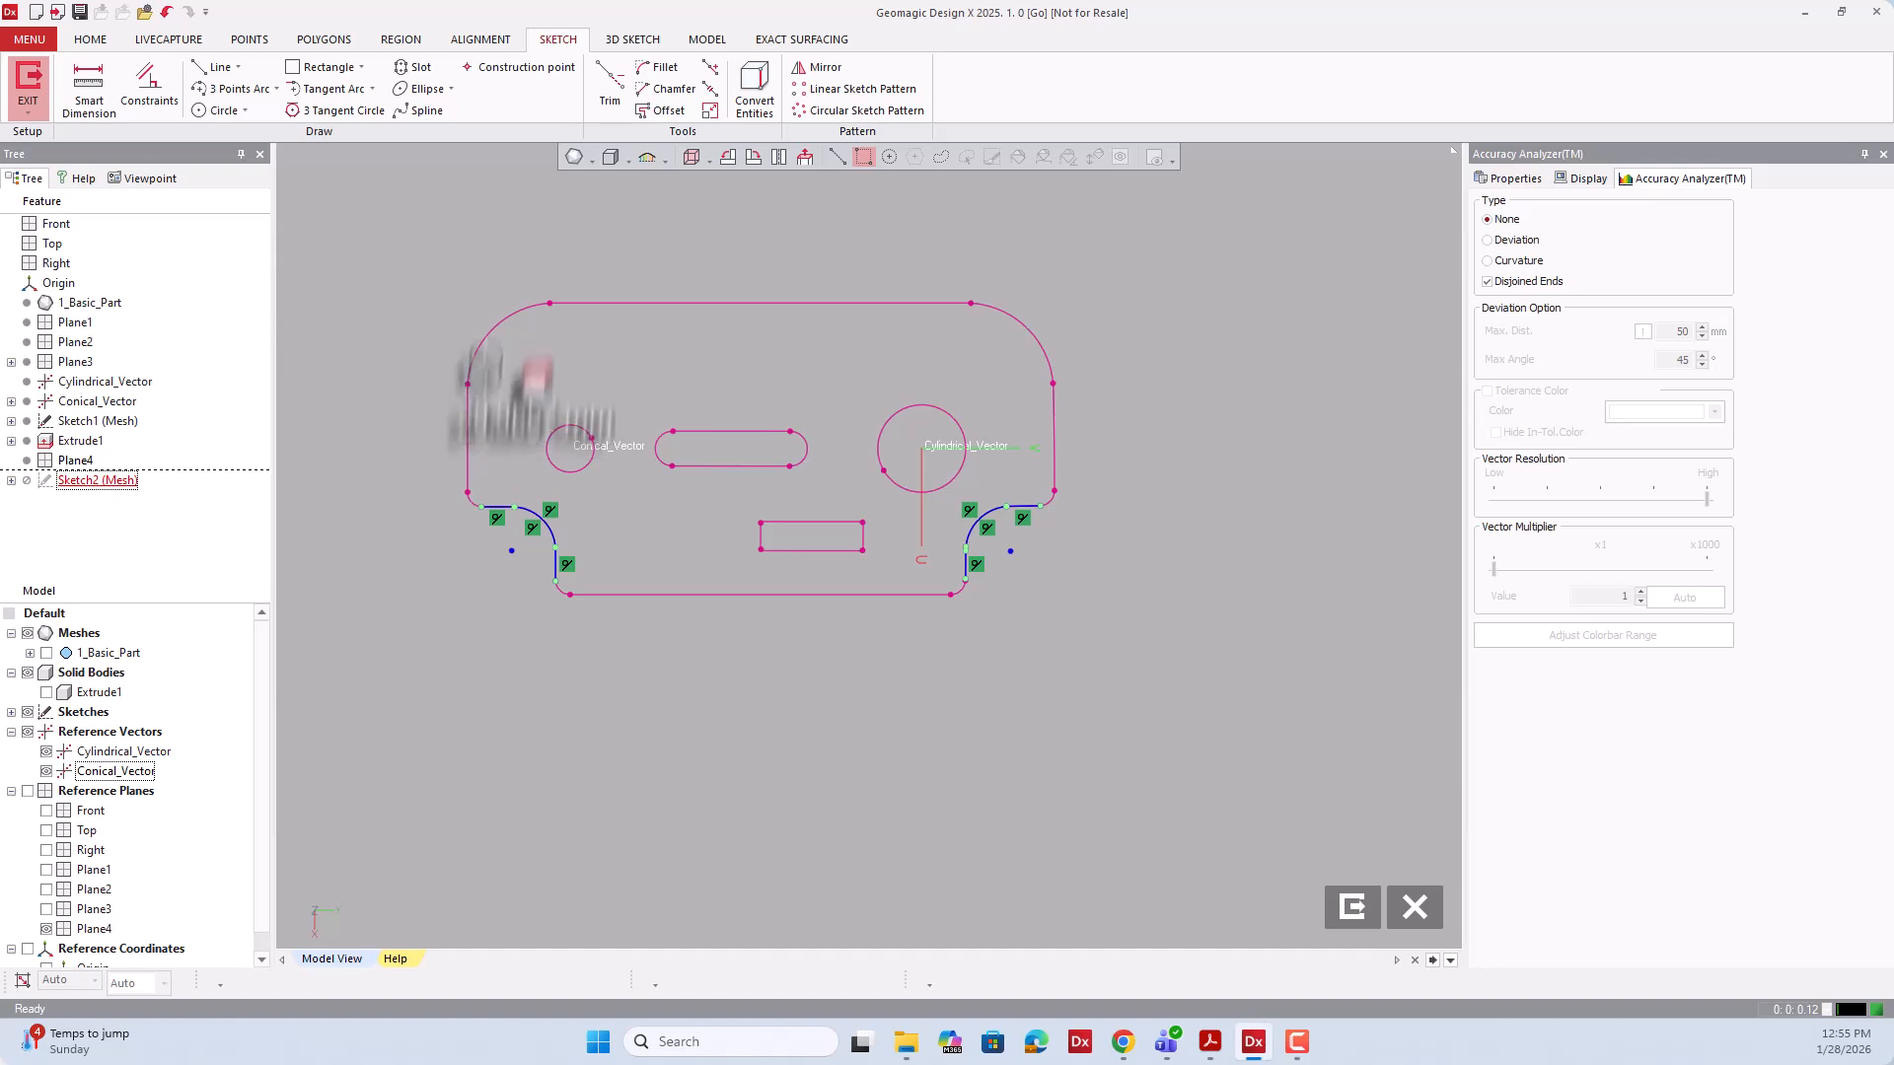
pyautogui.click(592, 91)
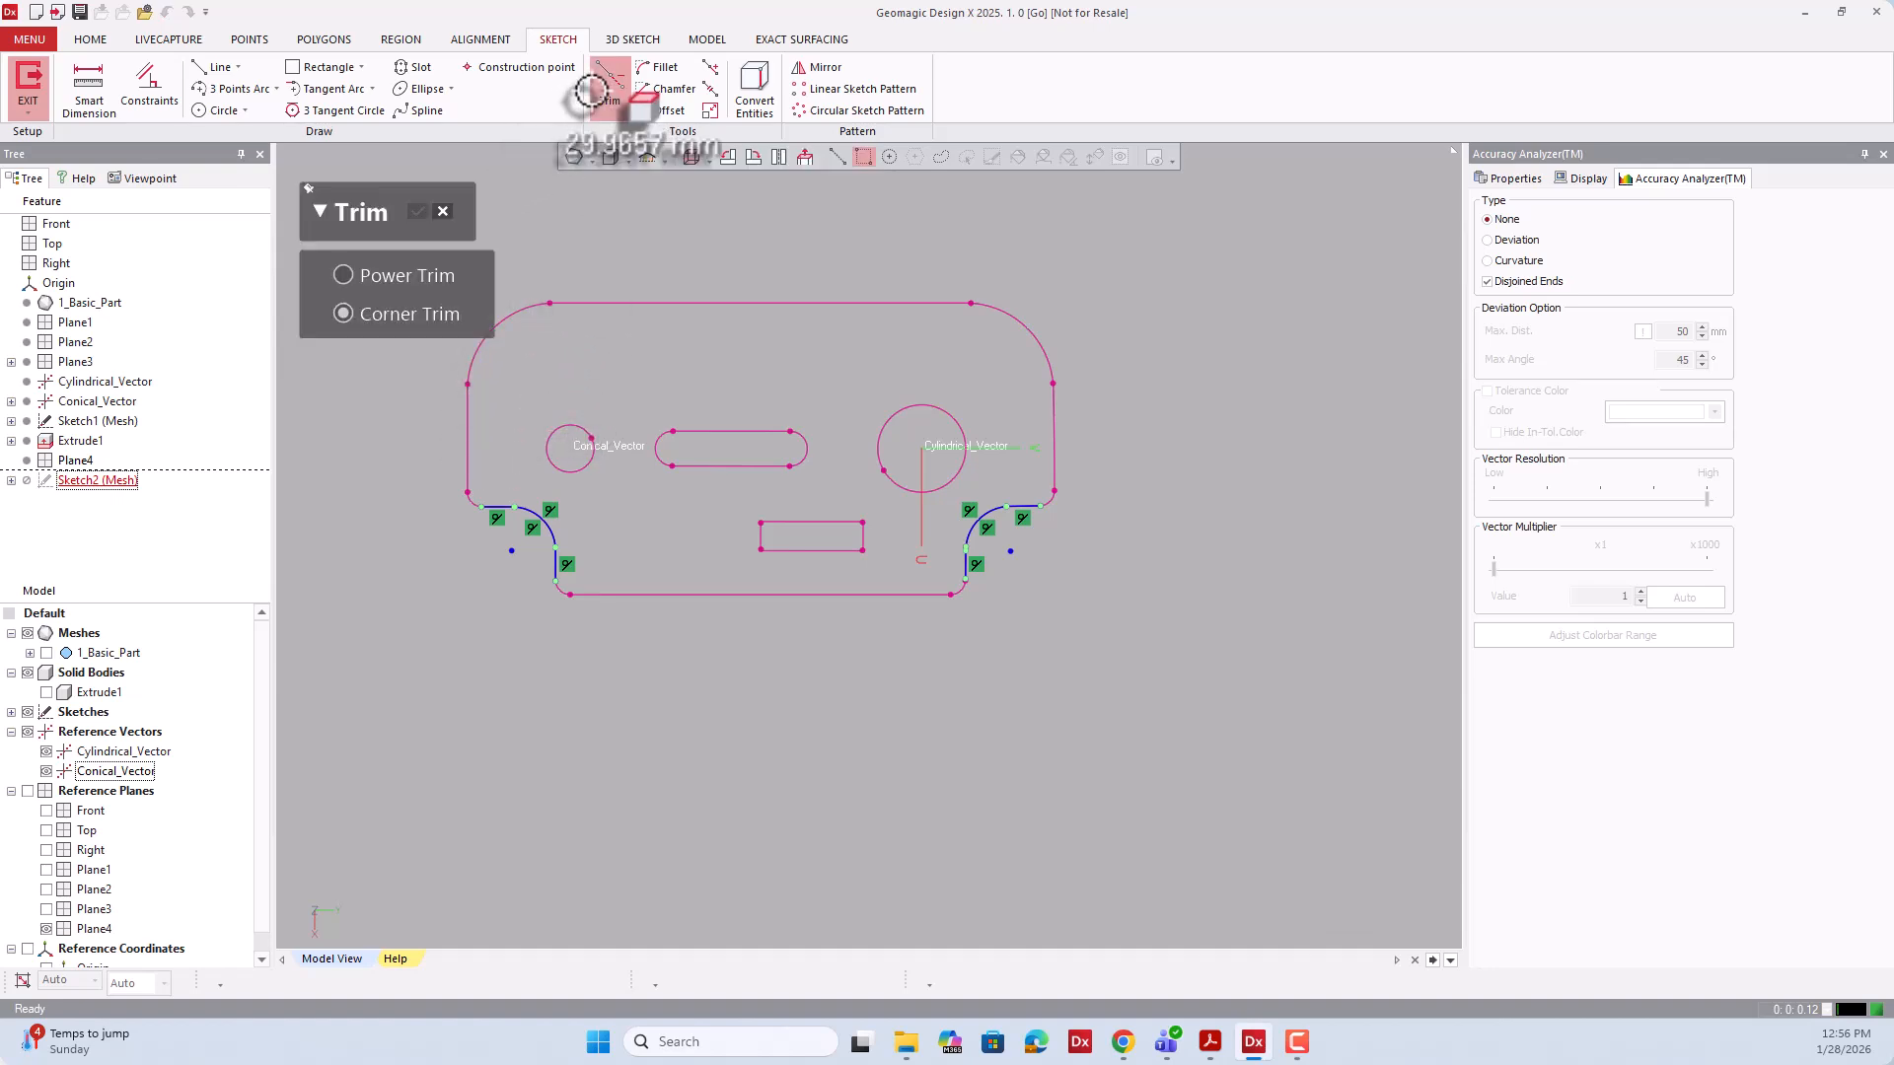
pyautogui.click(344, 313)
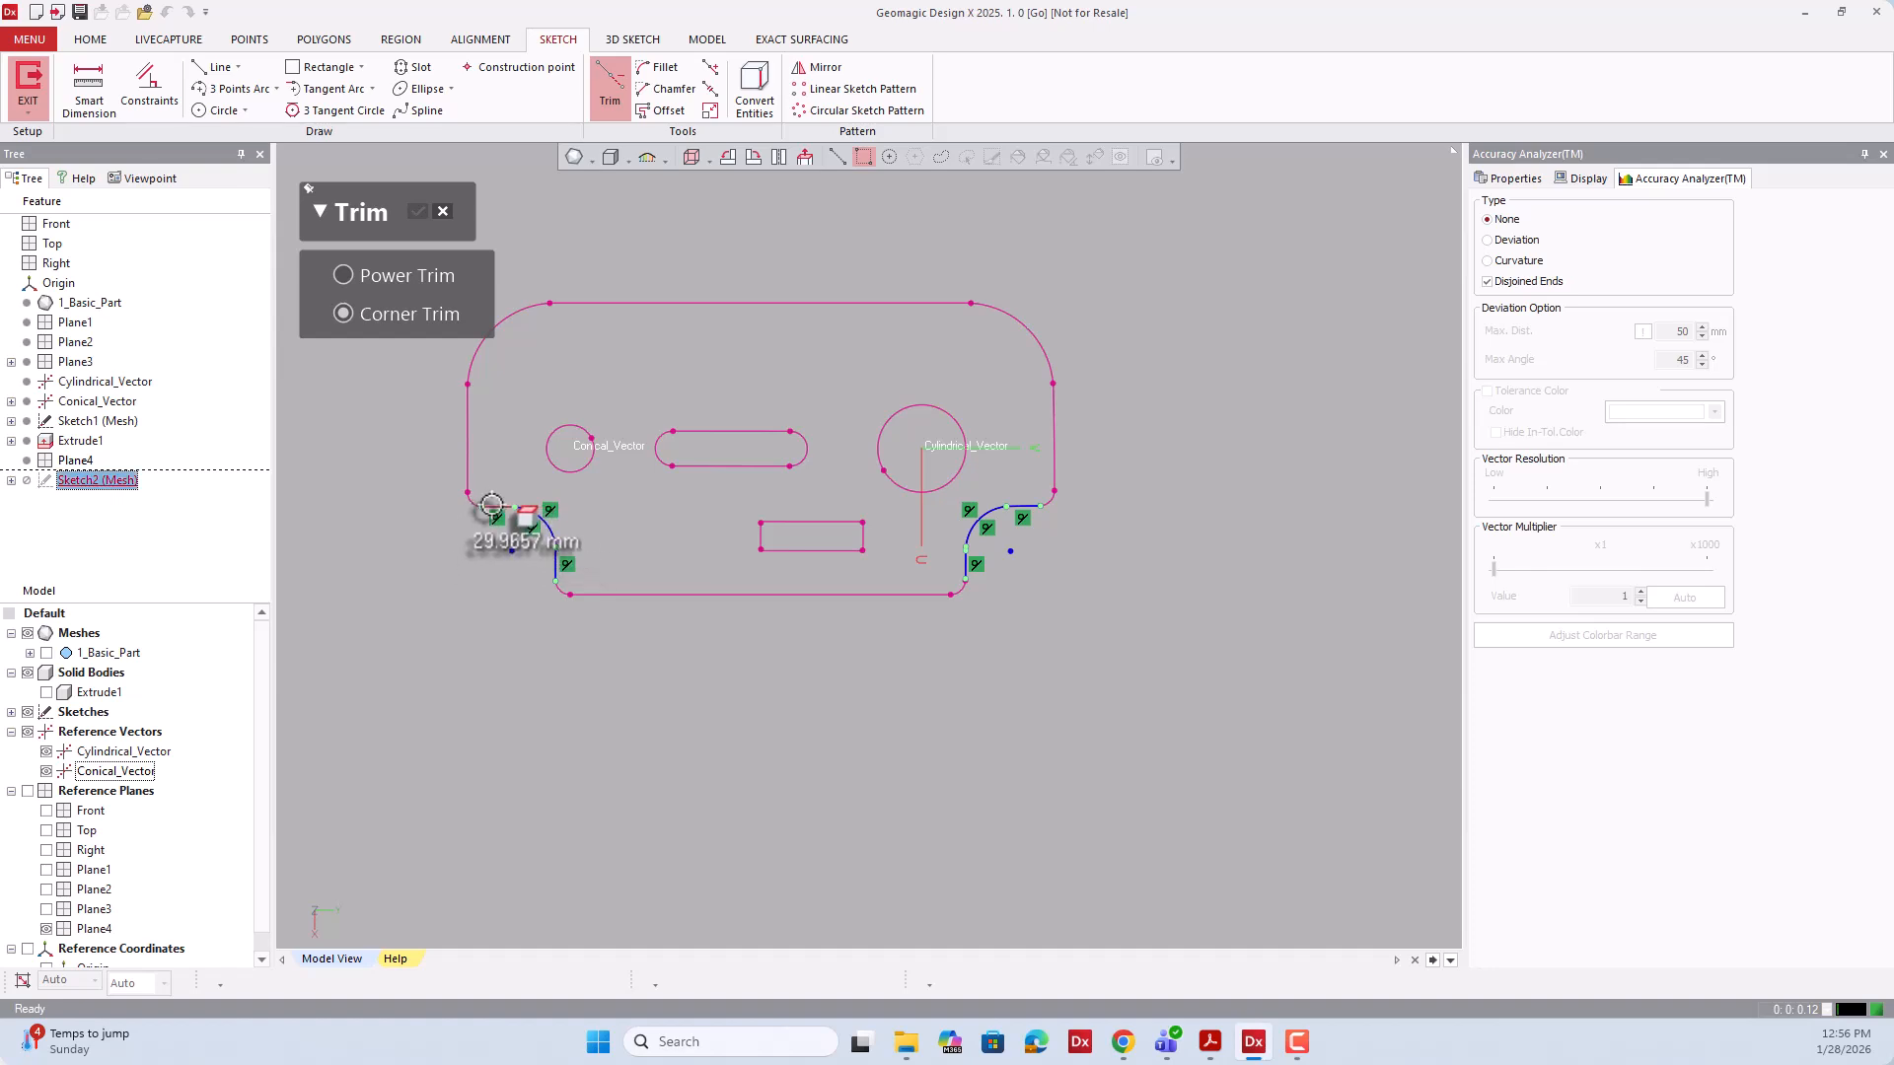
pyautogui.click(552, 526)
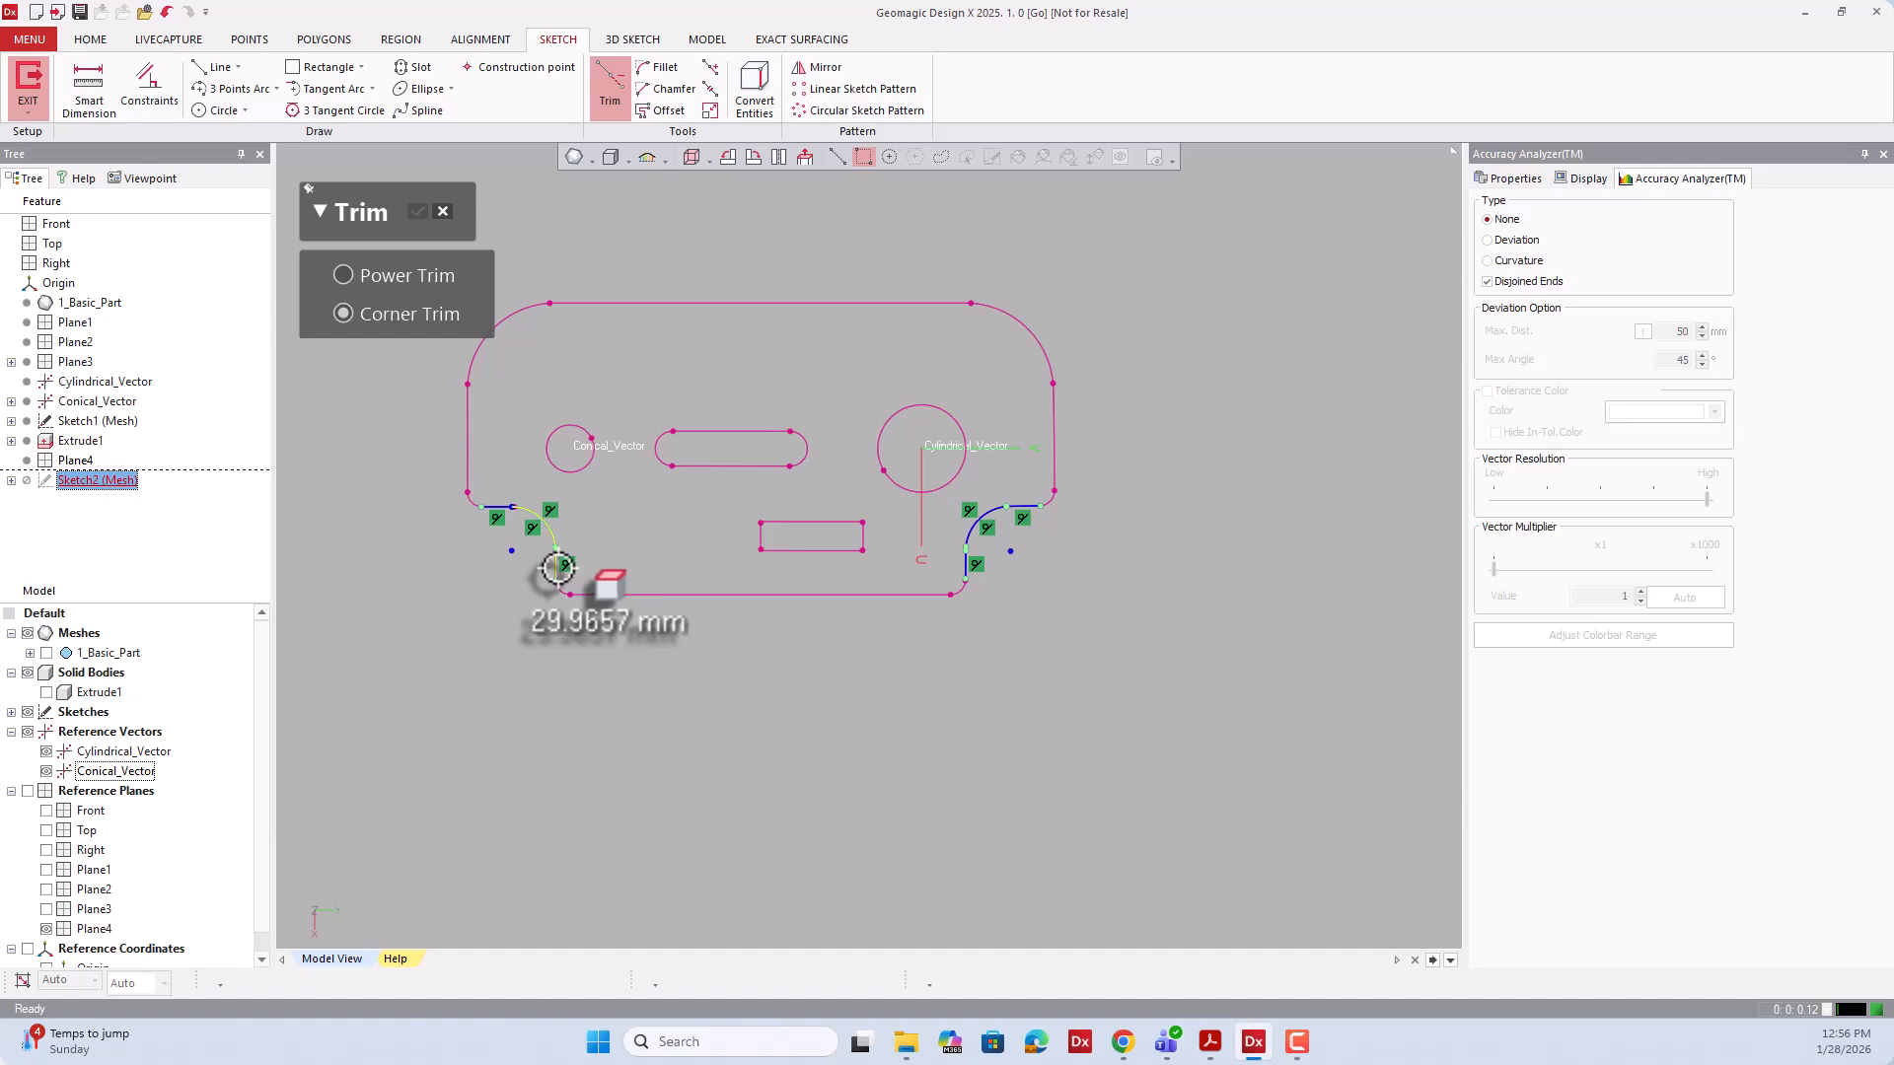
pyautogui.click(556, 564)
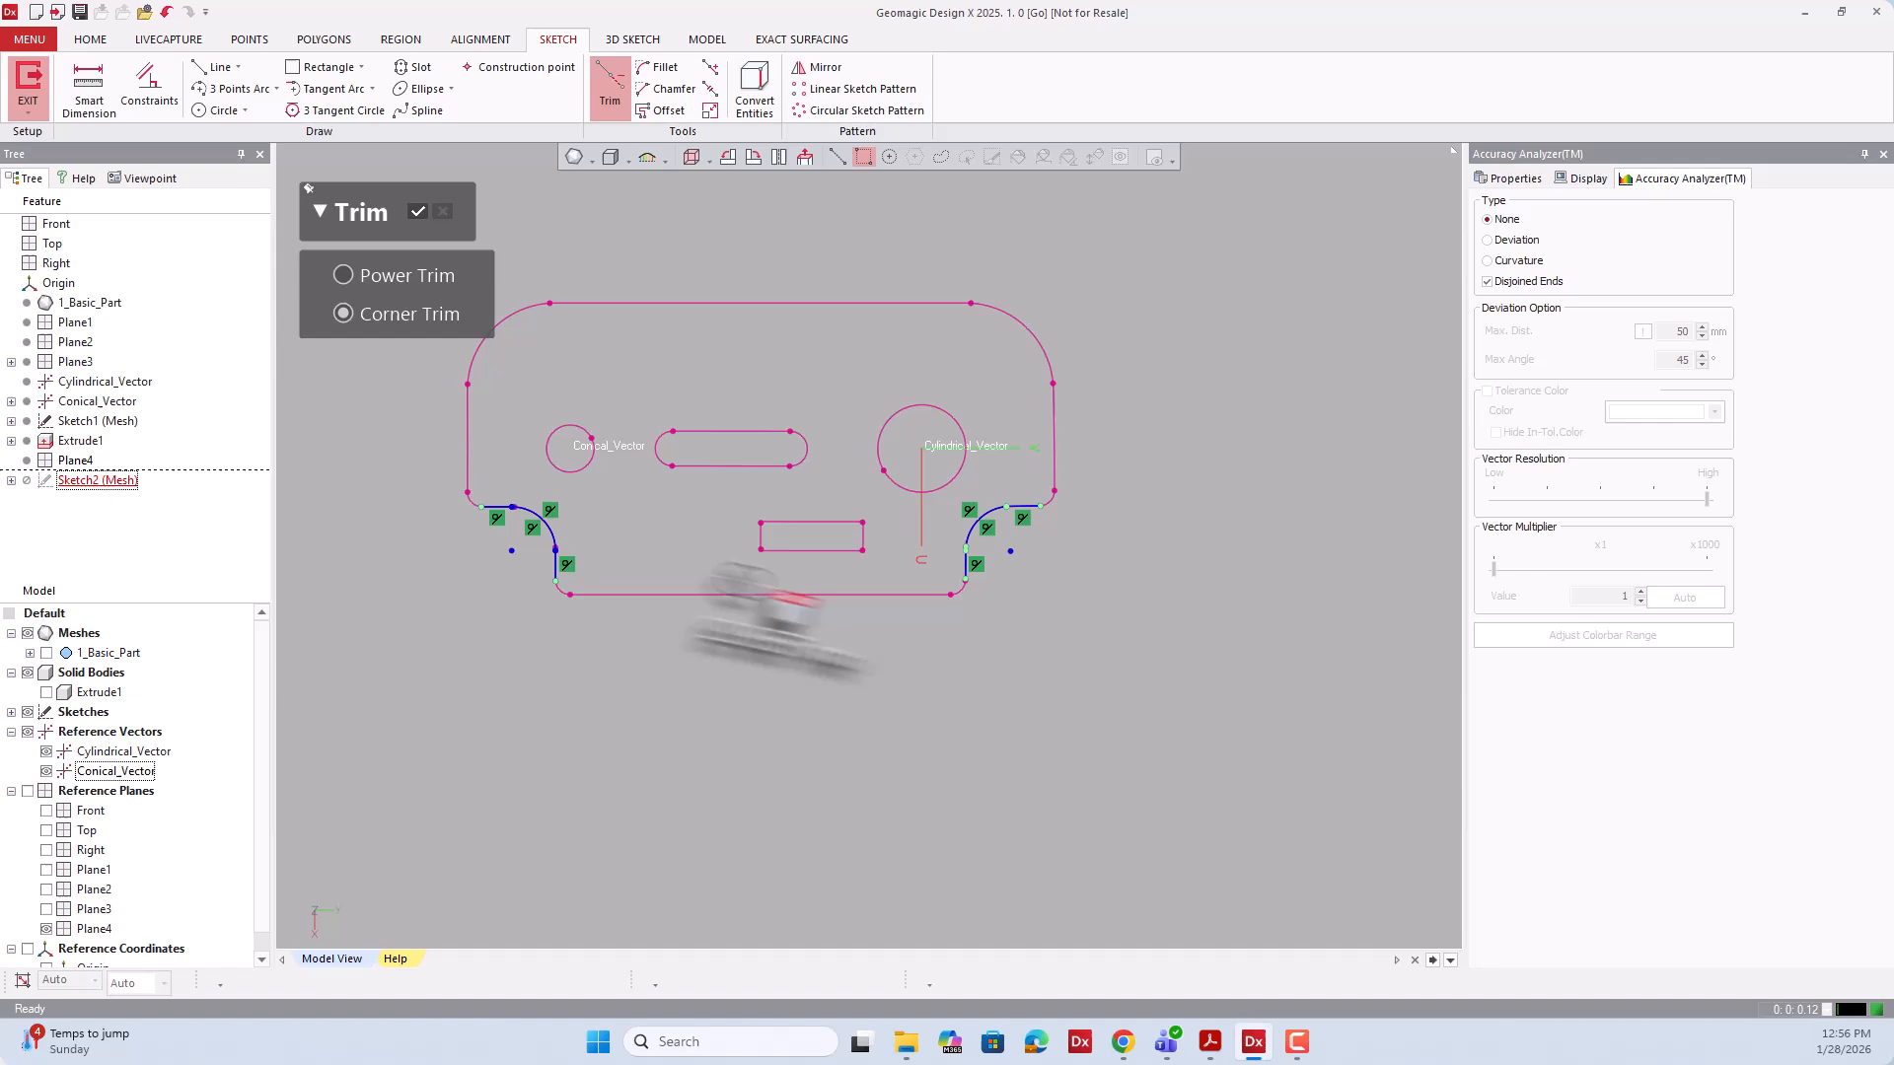
pyautogui.click(964, 563)
pyautogui.click(986, 516)
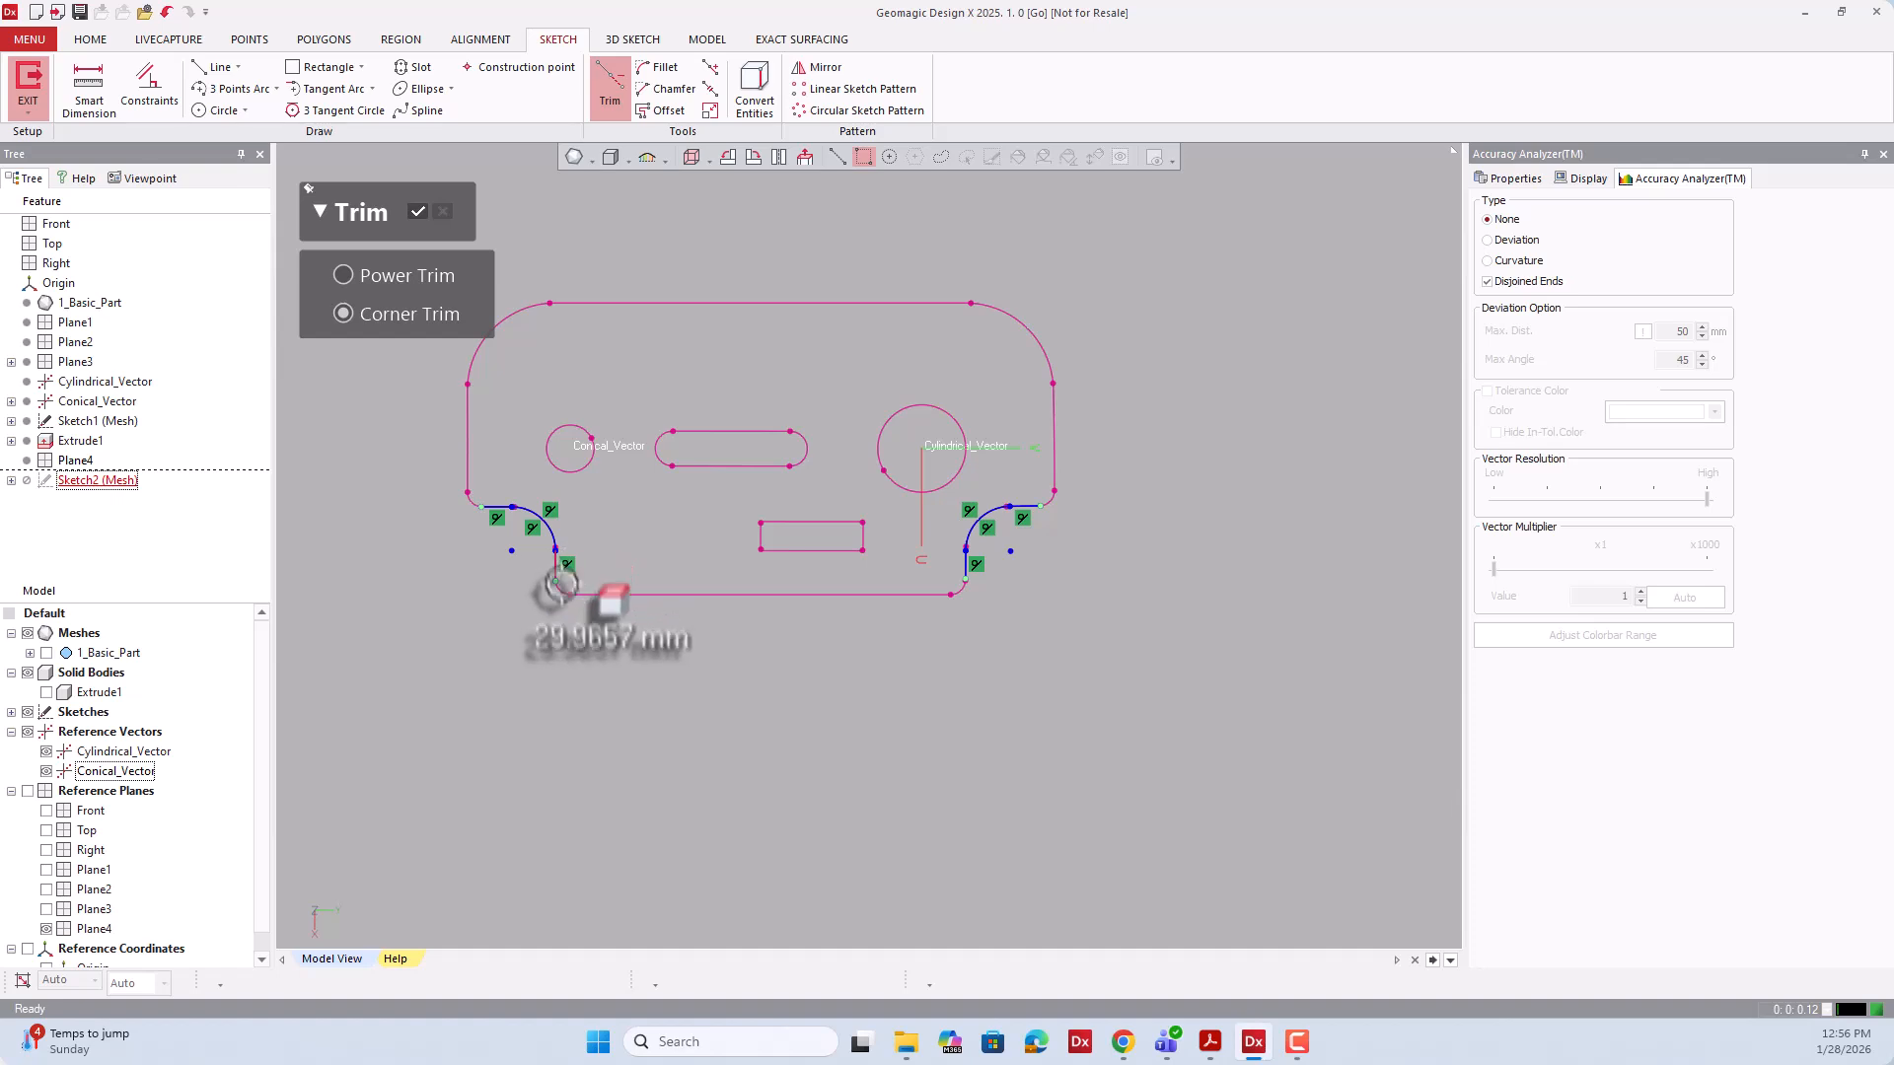
# Finish the Corner Trim operation and show the extruded body behind the two notch profiles.
pyautogui.click(422, 212)
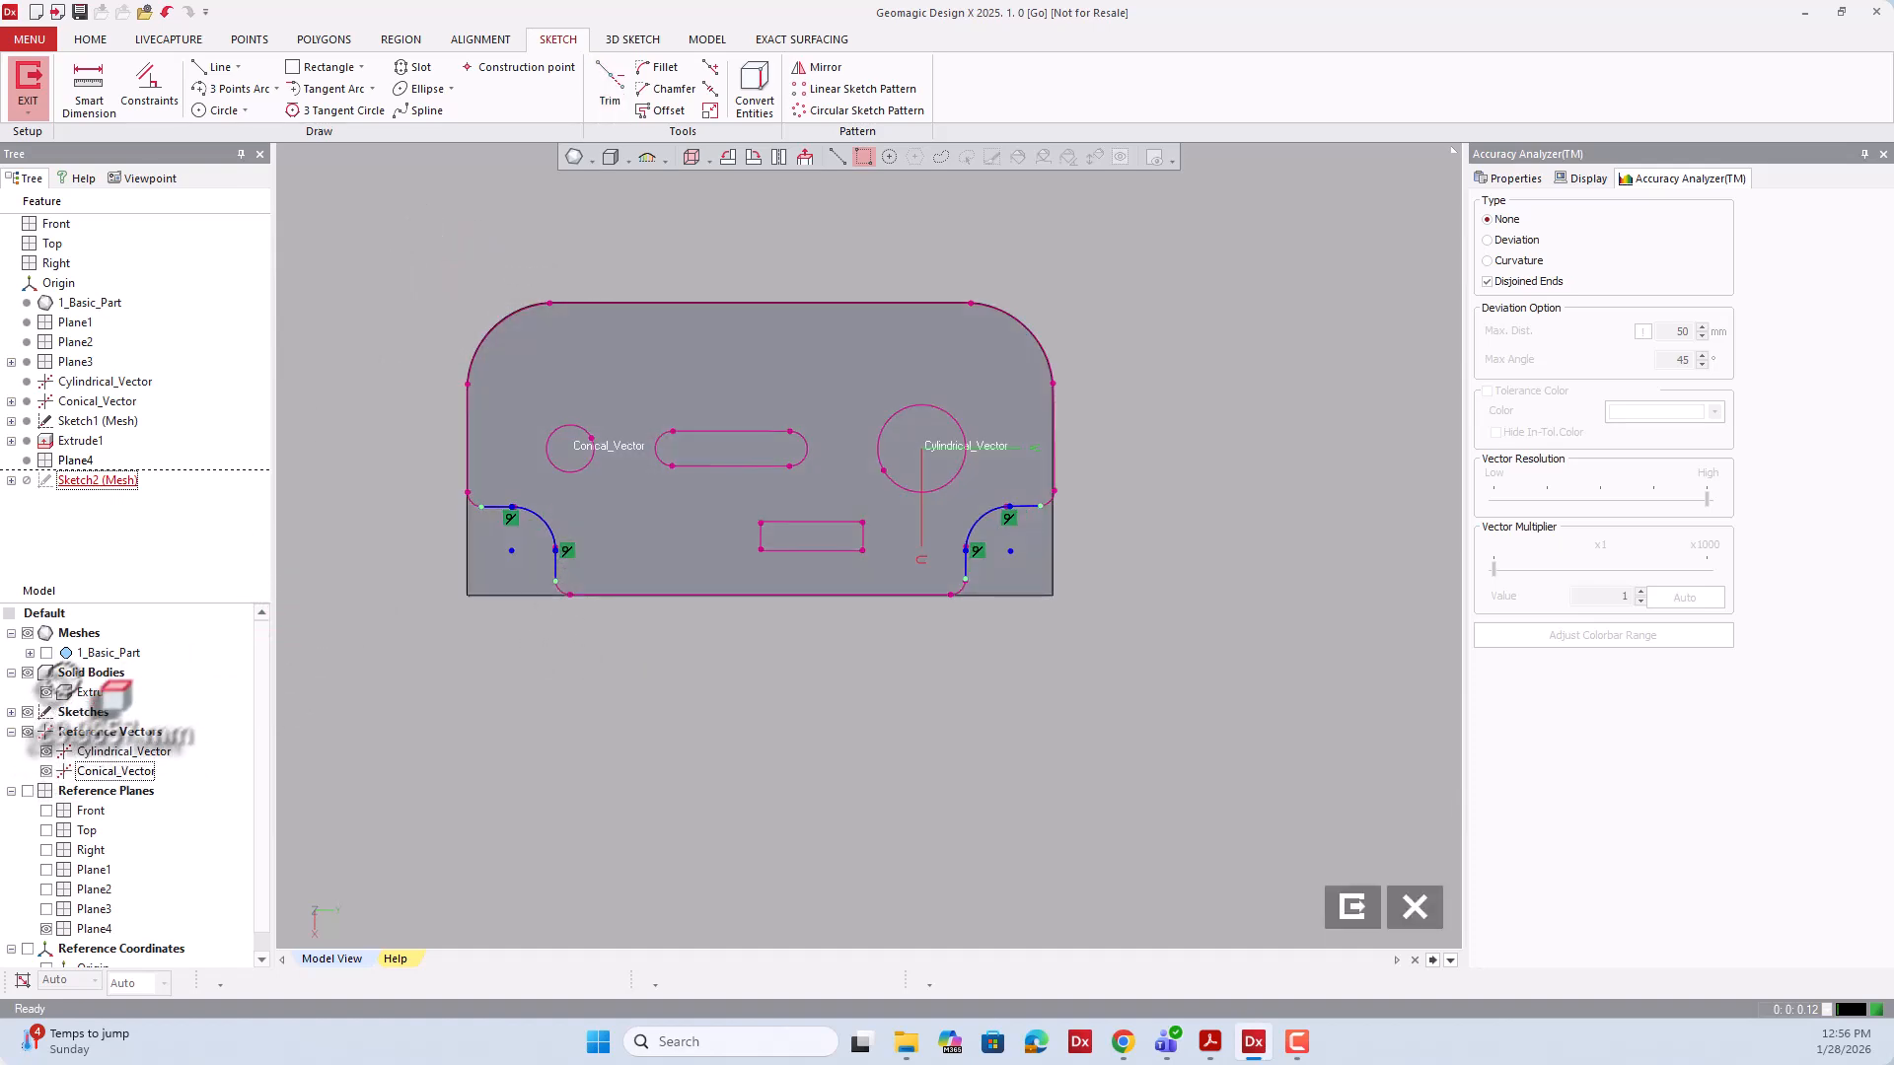
pyautogui.scroll(2, 972, 519)
pyautogui.scroll(-3, 1090, 543)
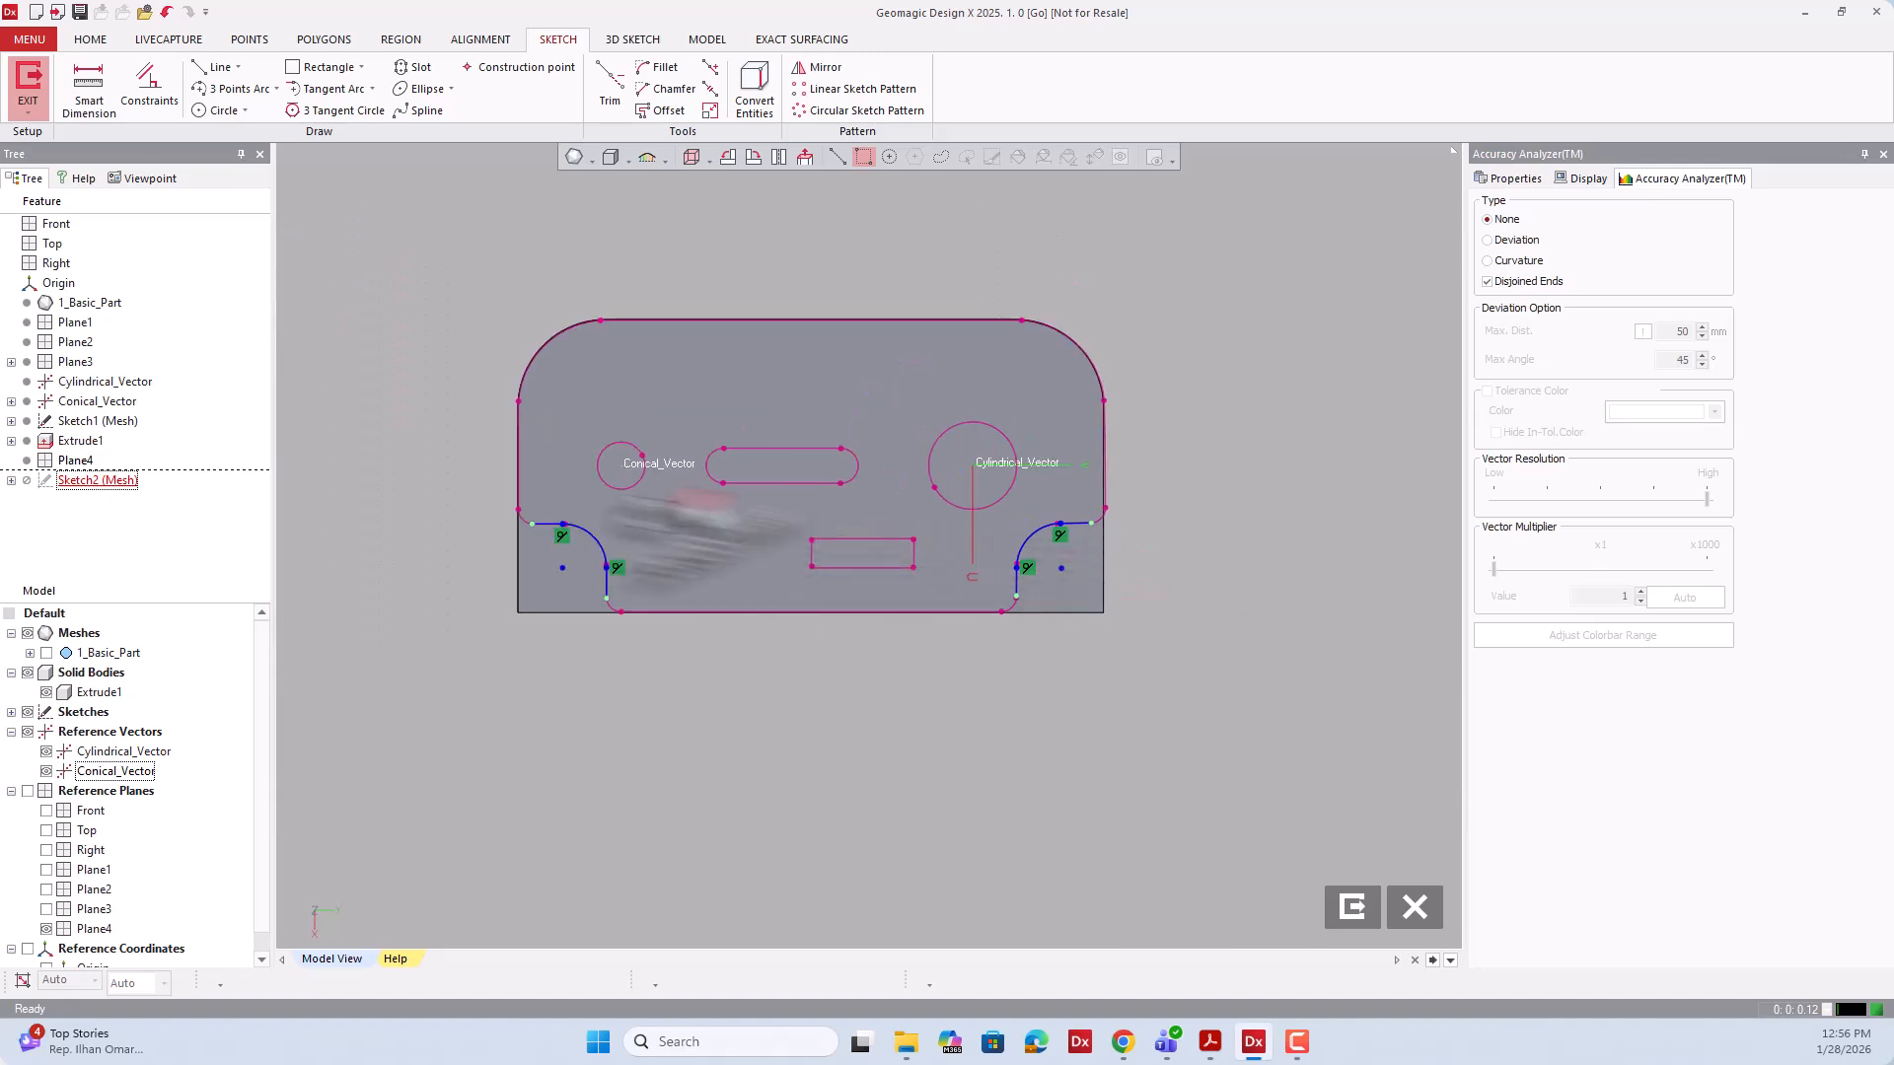
pyautogui.scroll(4, 621, 511)
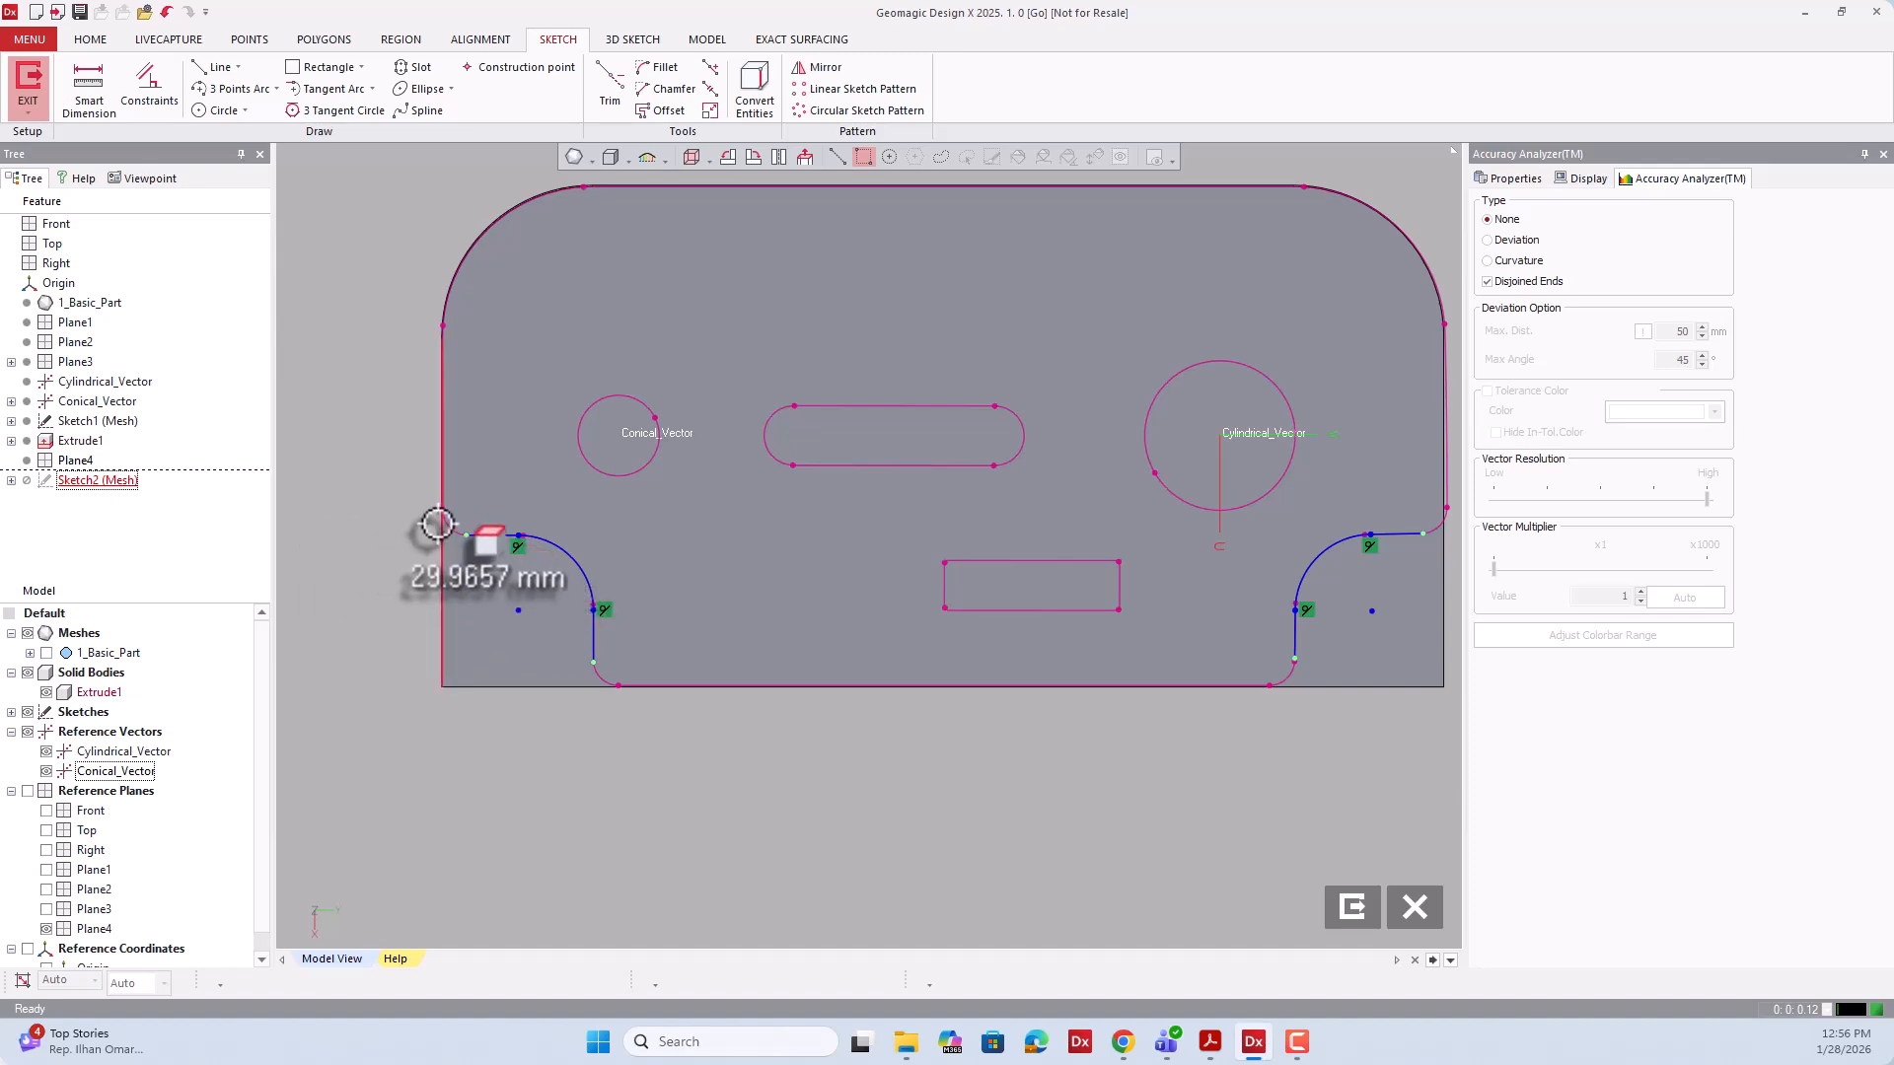
pyautogui.scroll(-1, 437, 528)
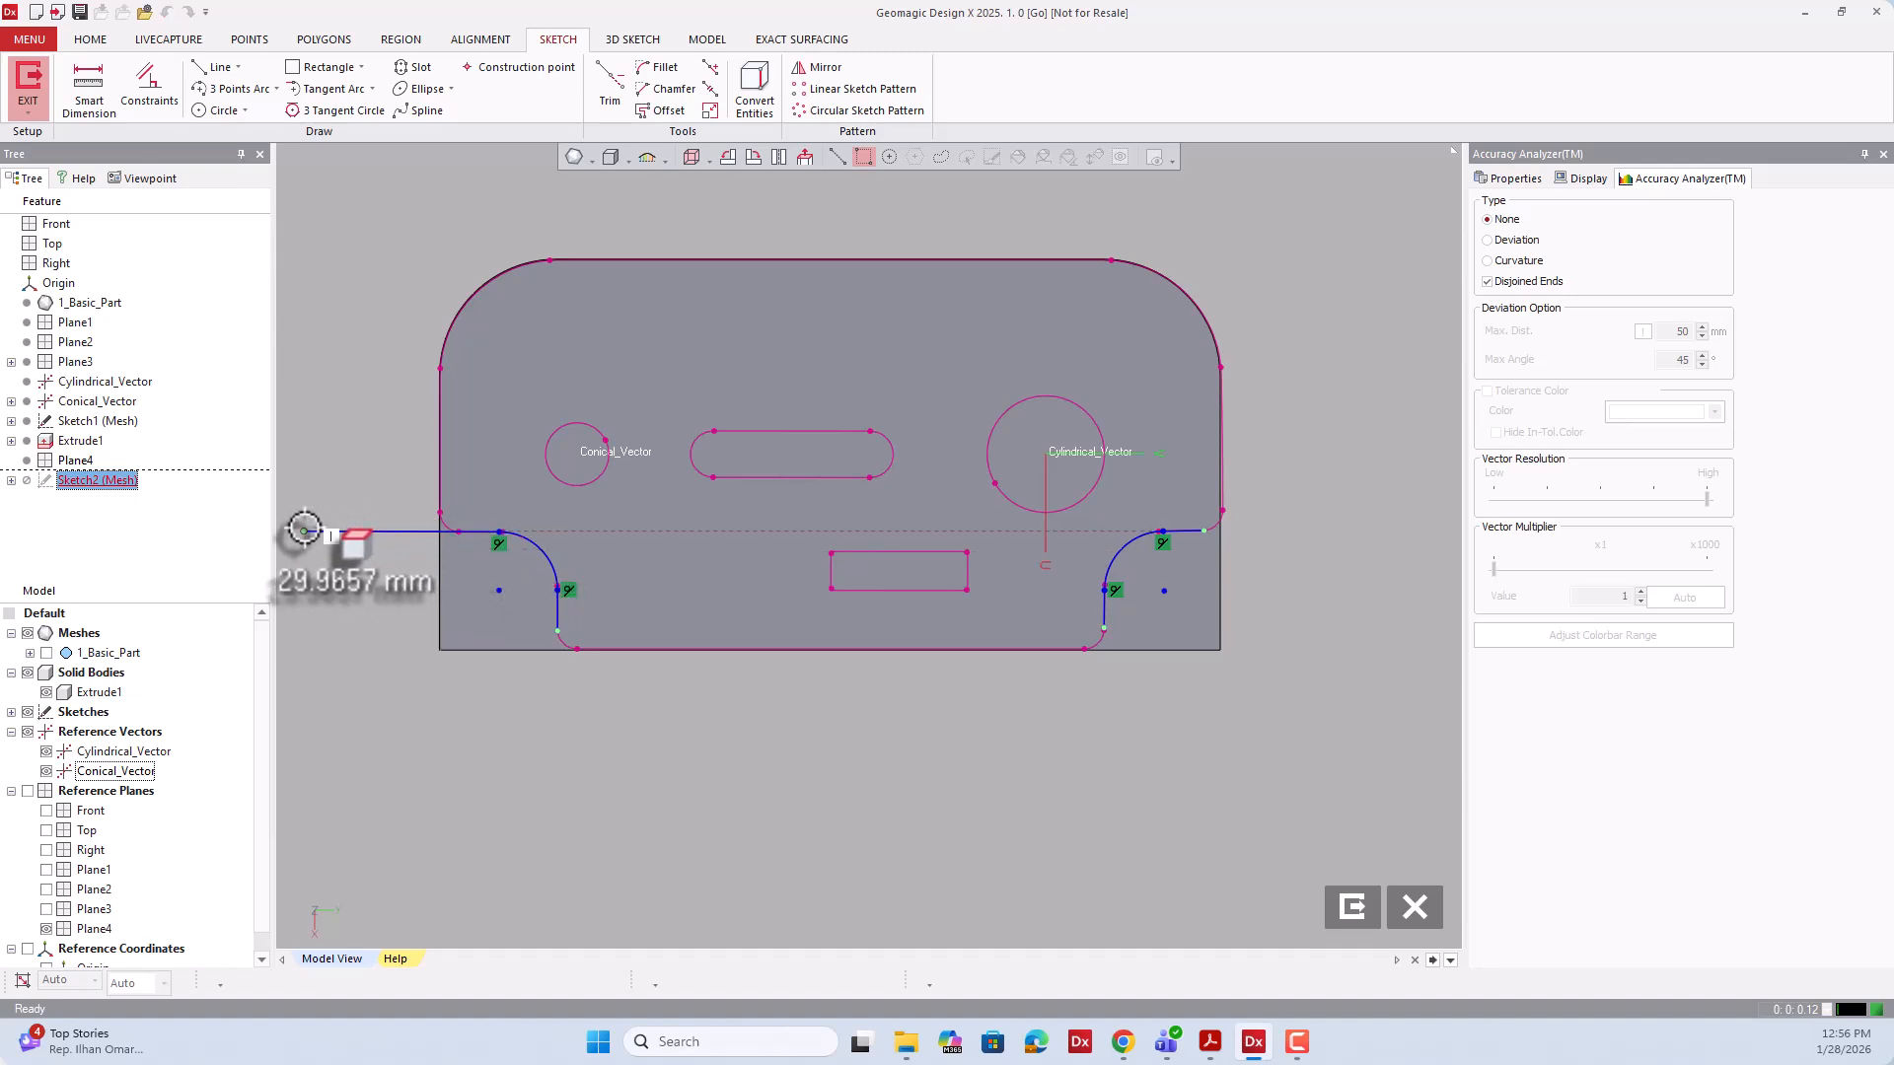
# Extend the open horizontal and vertical lines of both notch profiles well past the body's edges with Resize.
pyautogui.click(304, 532)
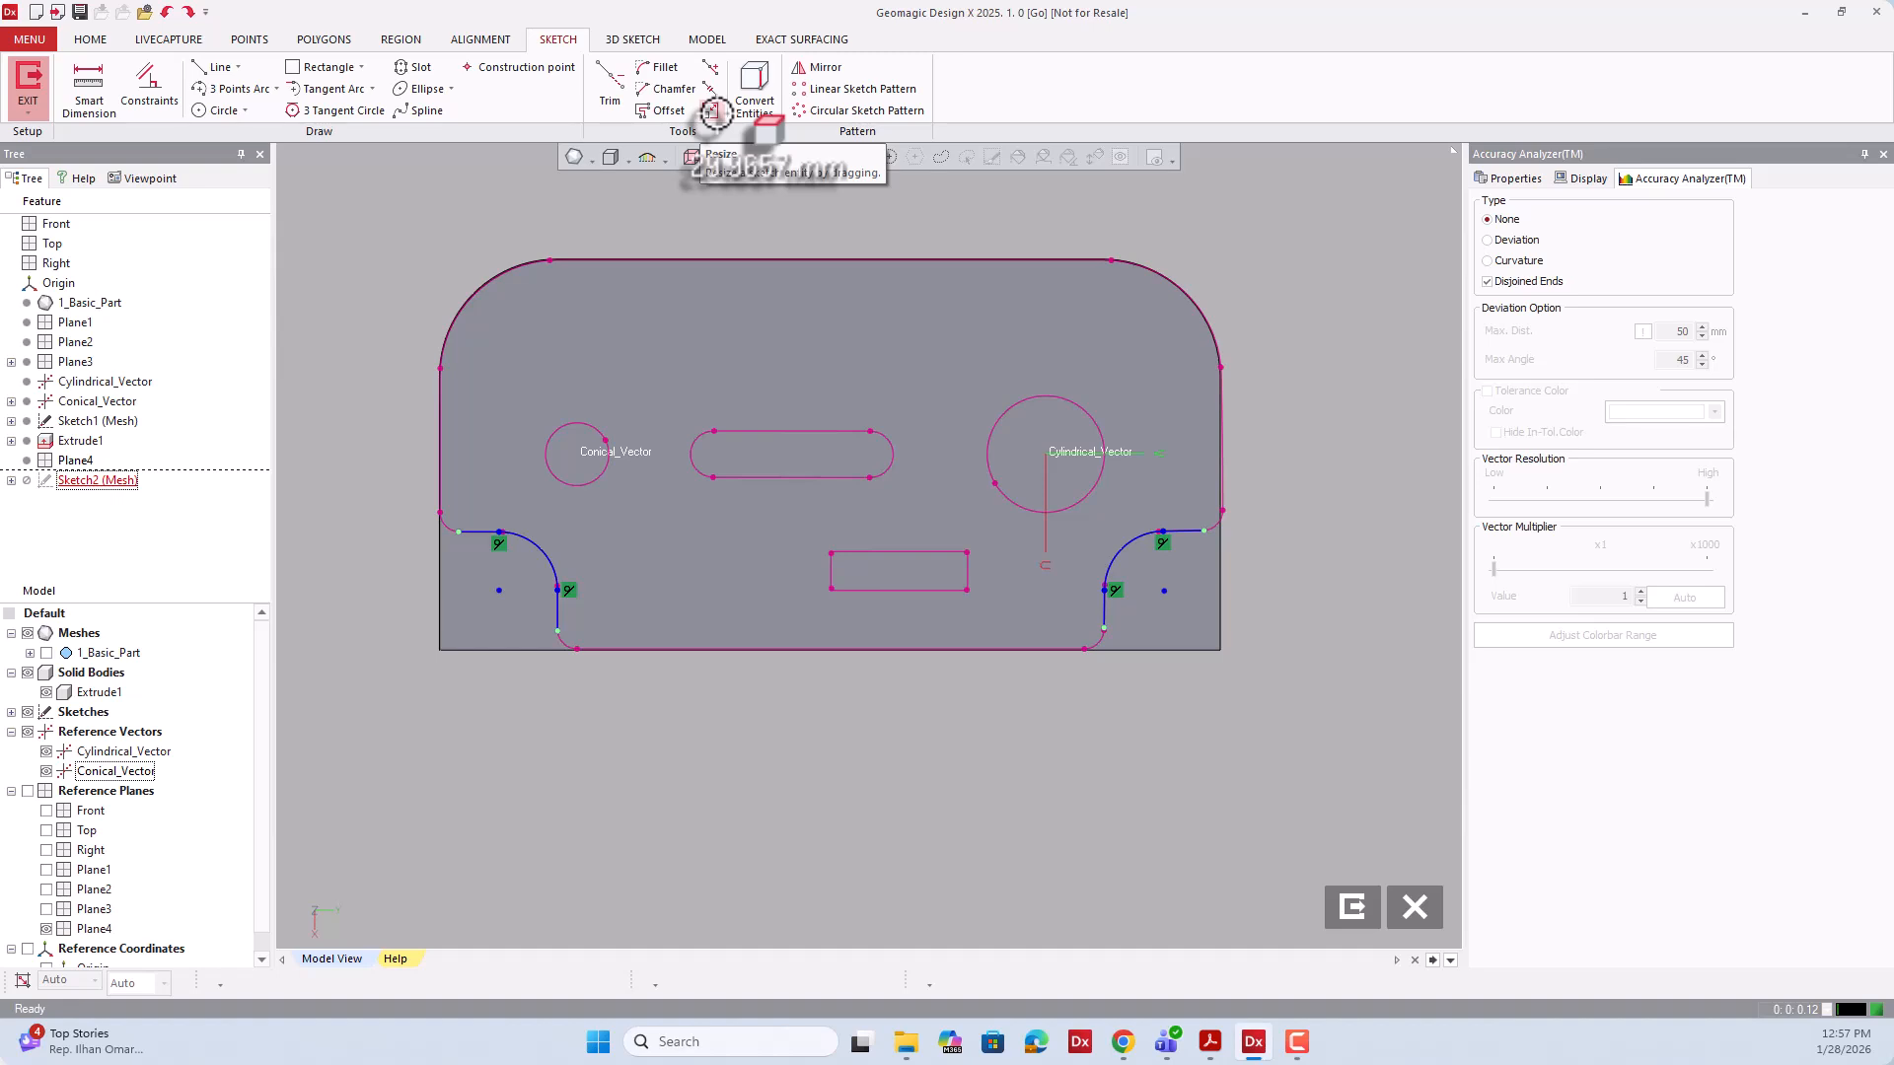
pyautogui.click(712, 112)
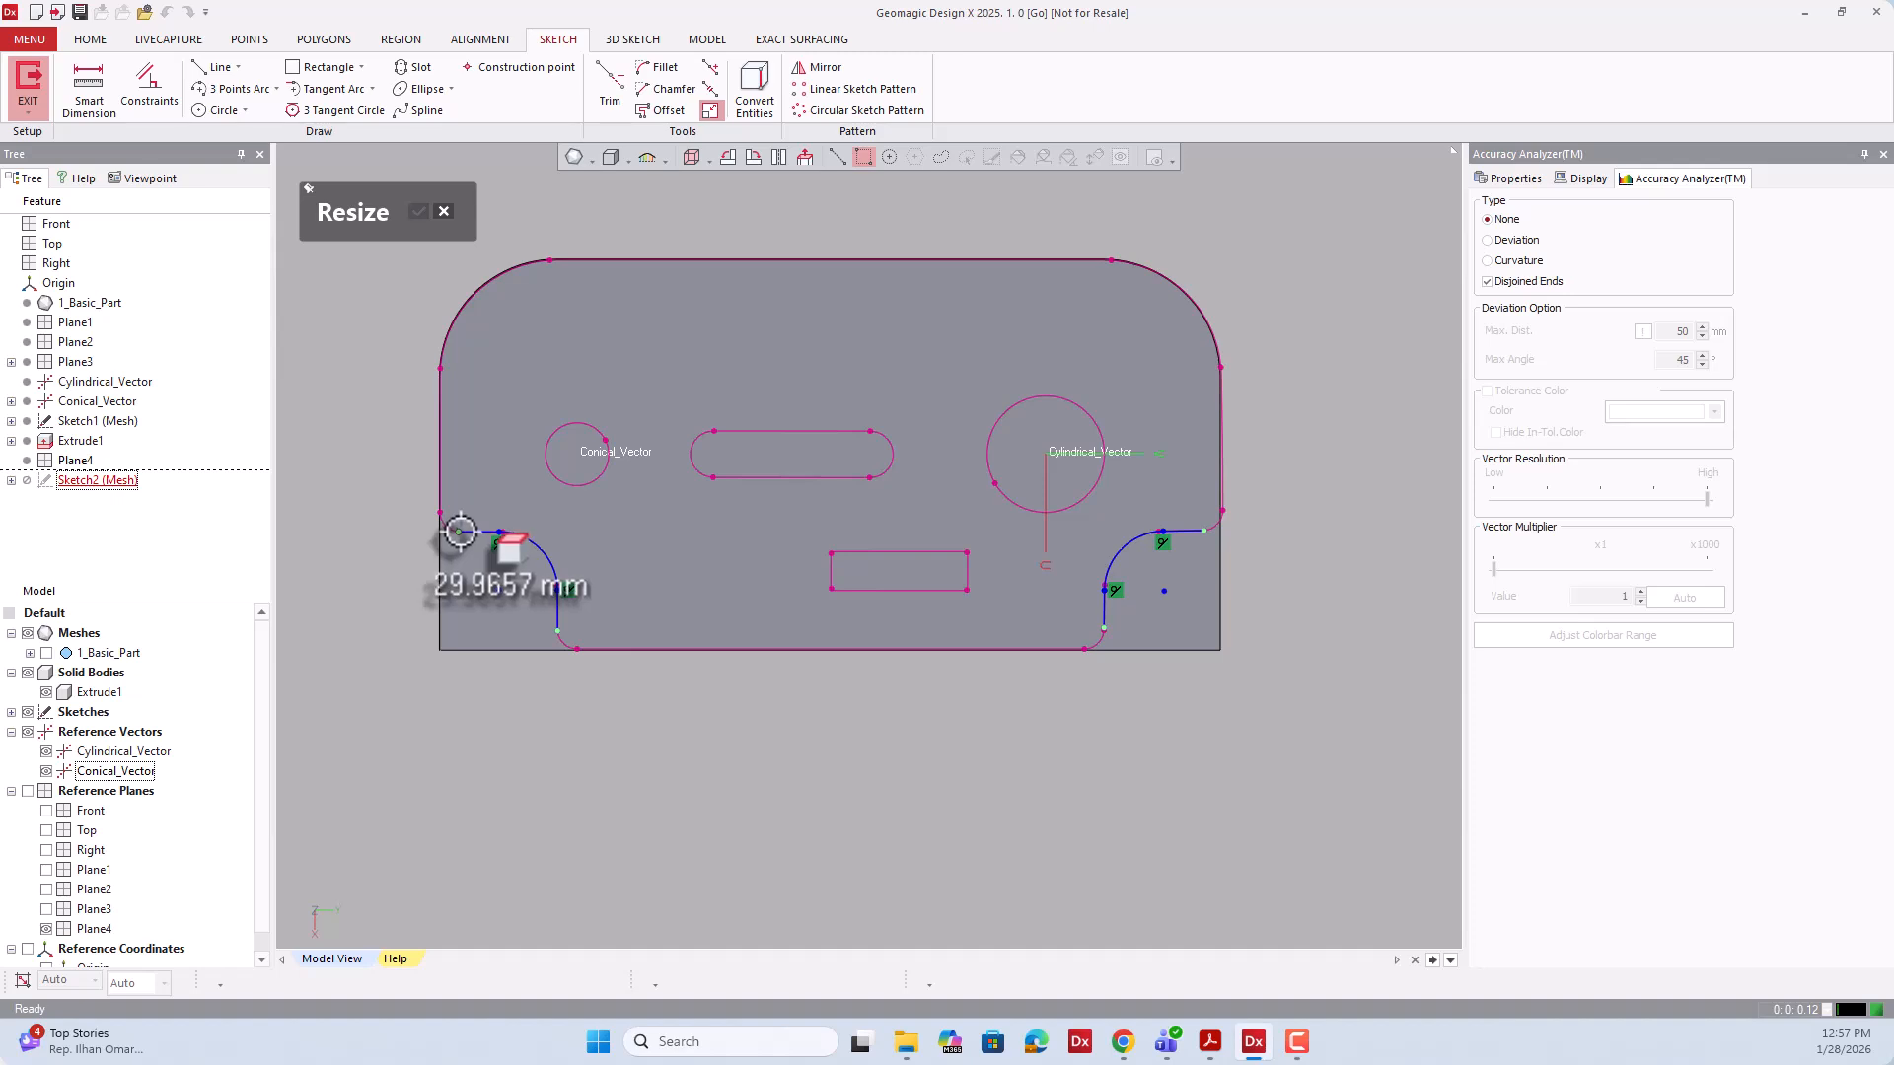
pyautogui.moveTo(459, 532); pyautogui.dragTo(342, 532)
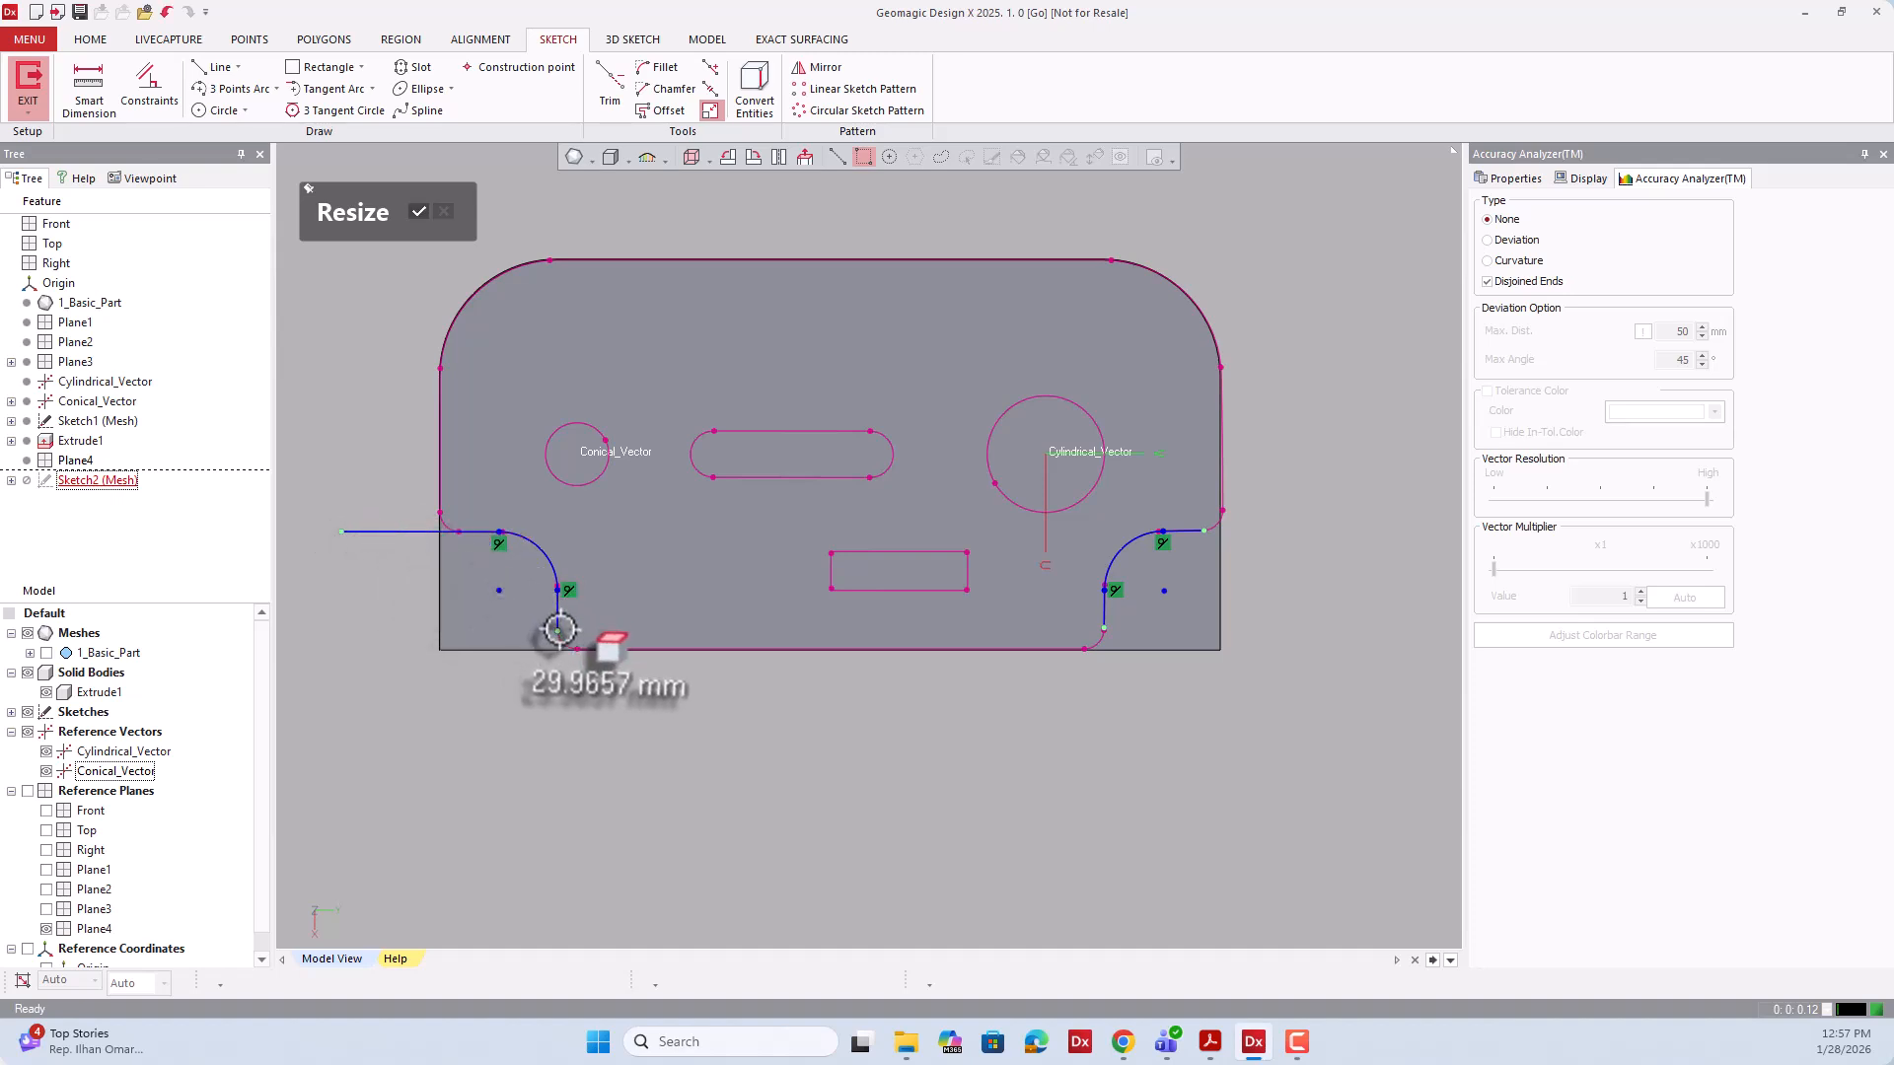
pyautogui.moveTo(559, 628); pyautogui.dragTo(735, 763)
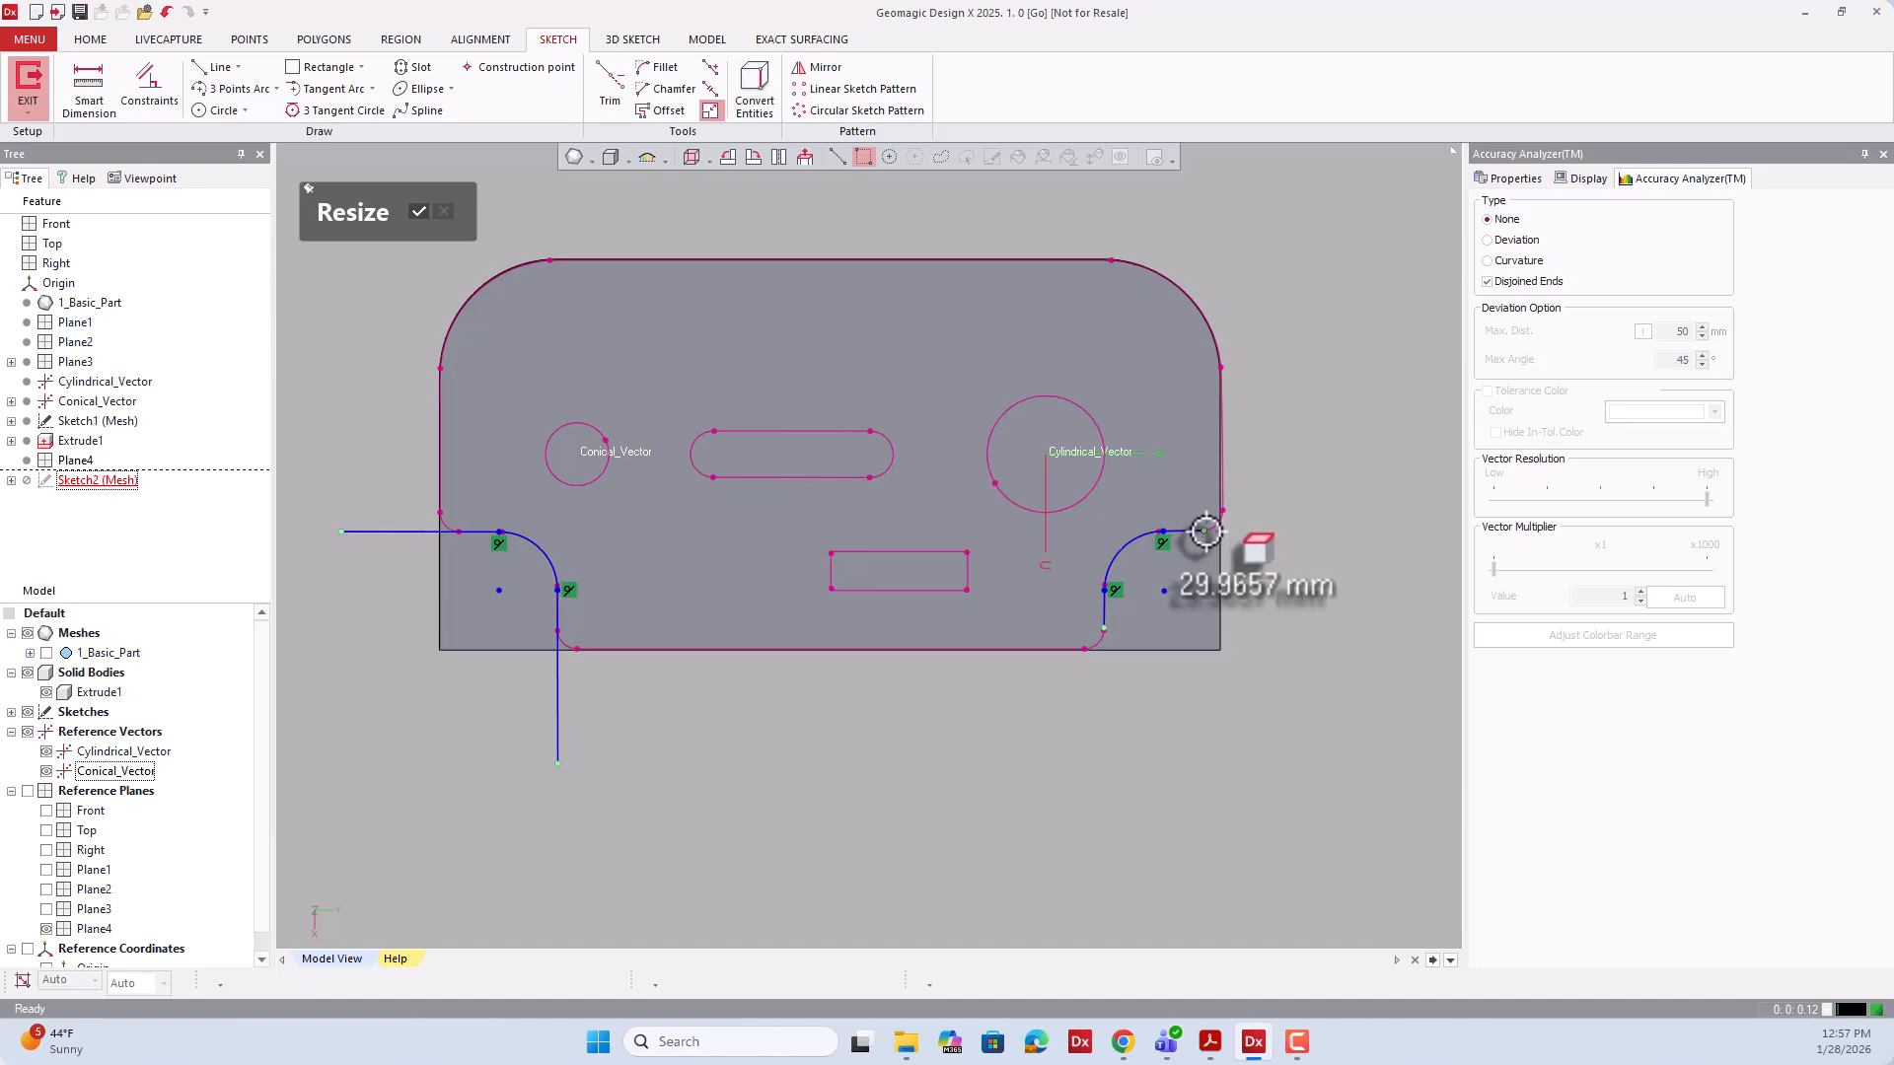
pyautogui.moveTo(1206, 532); pyautogui.dragTo(1309, 543)
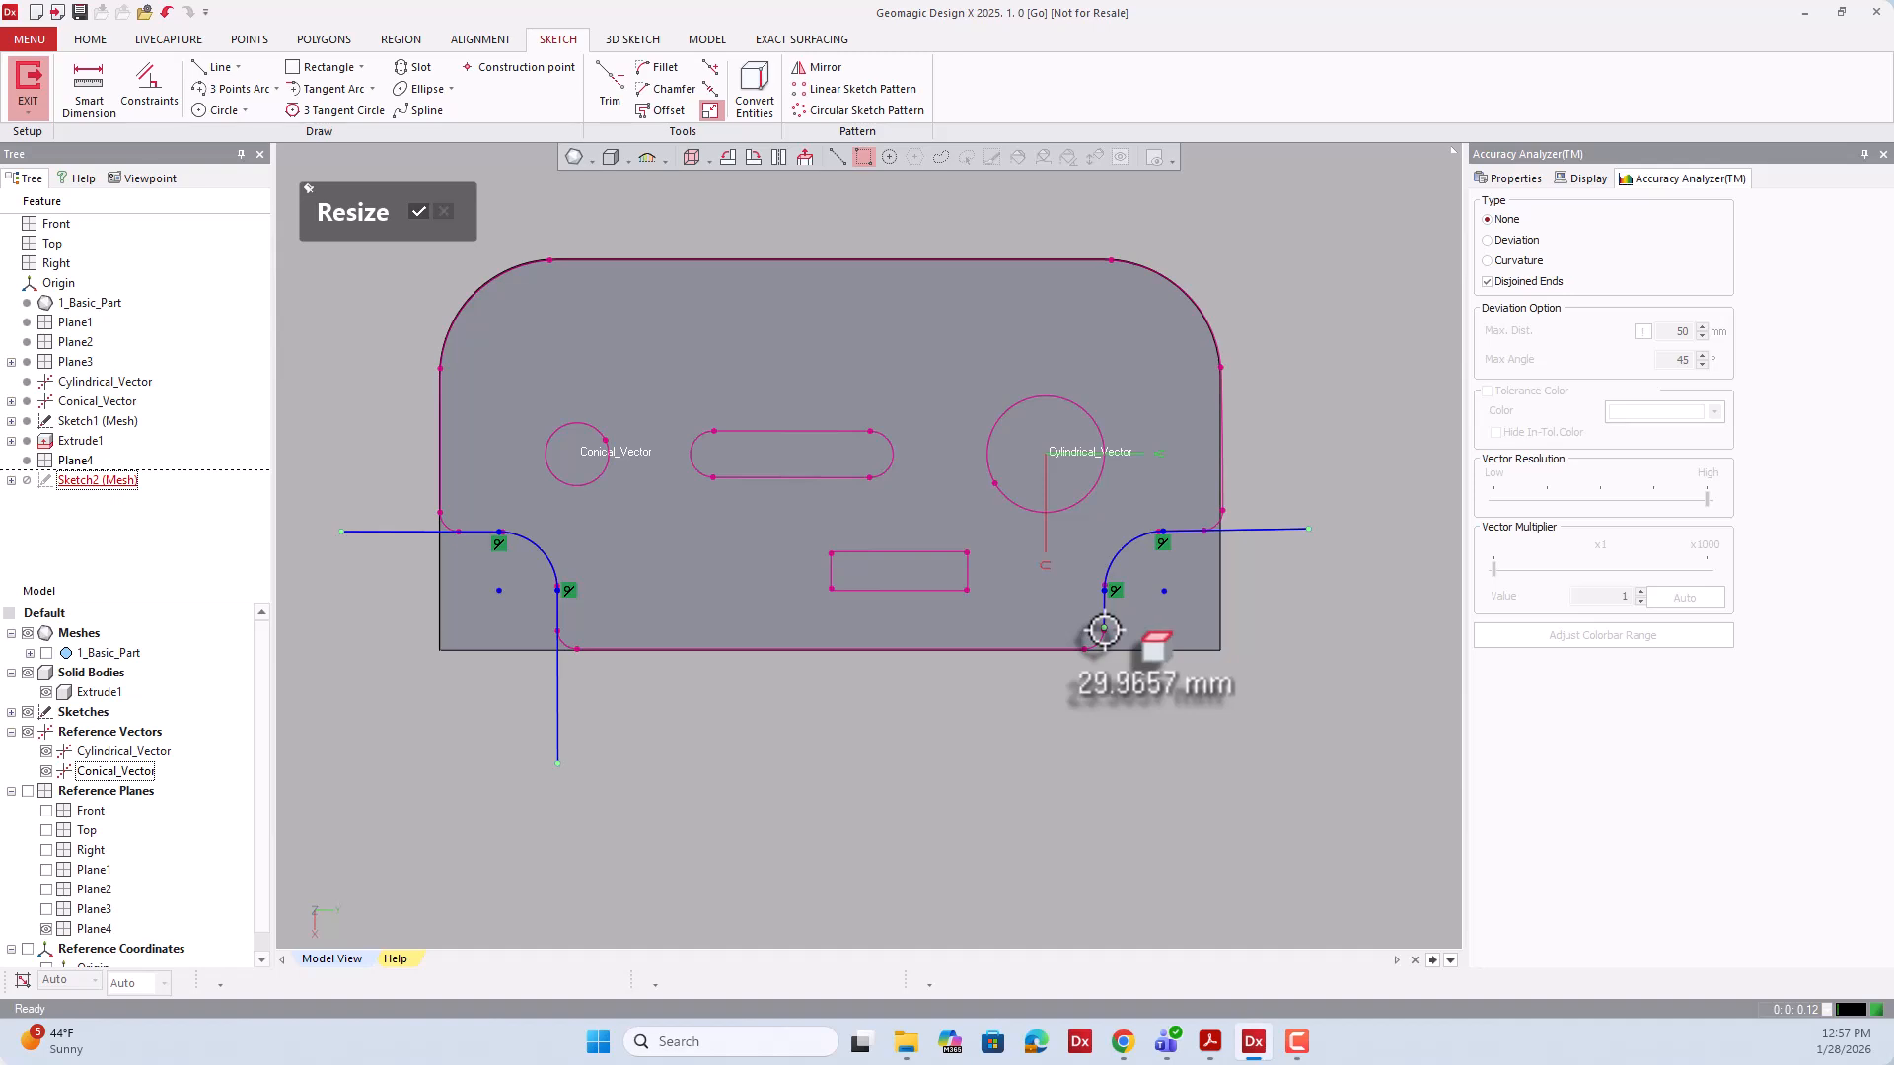
pyautogui.moveTo(1103, 631); pyautogui.dragTo(1105, 768)
pyautogui.scroll(-2, 818, 683)
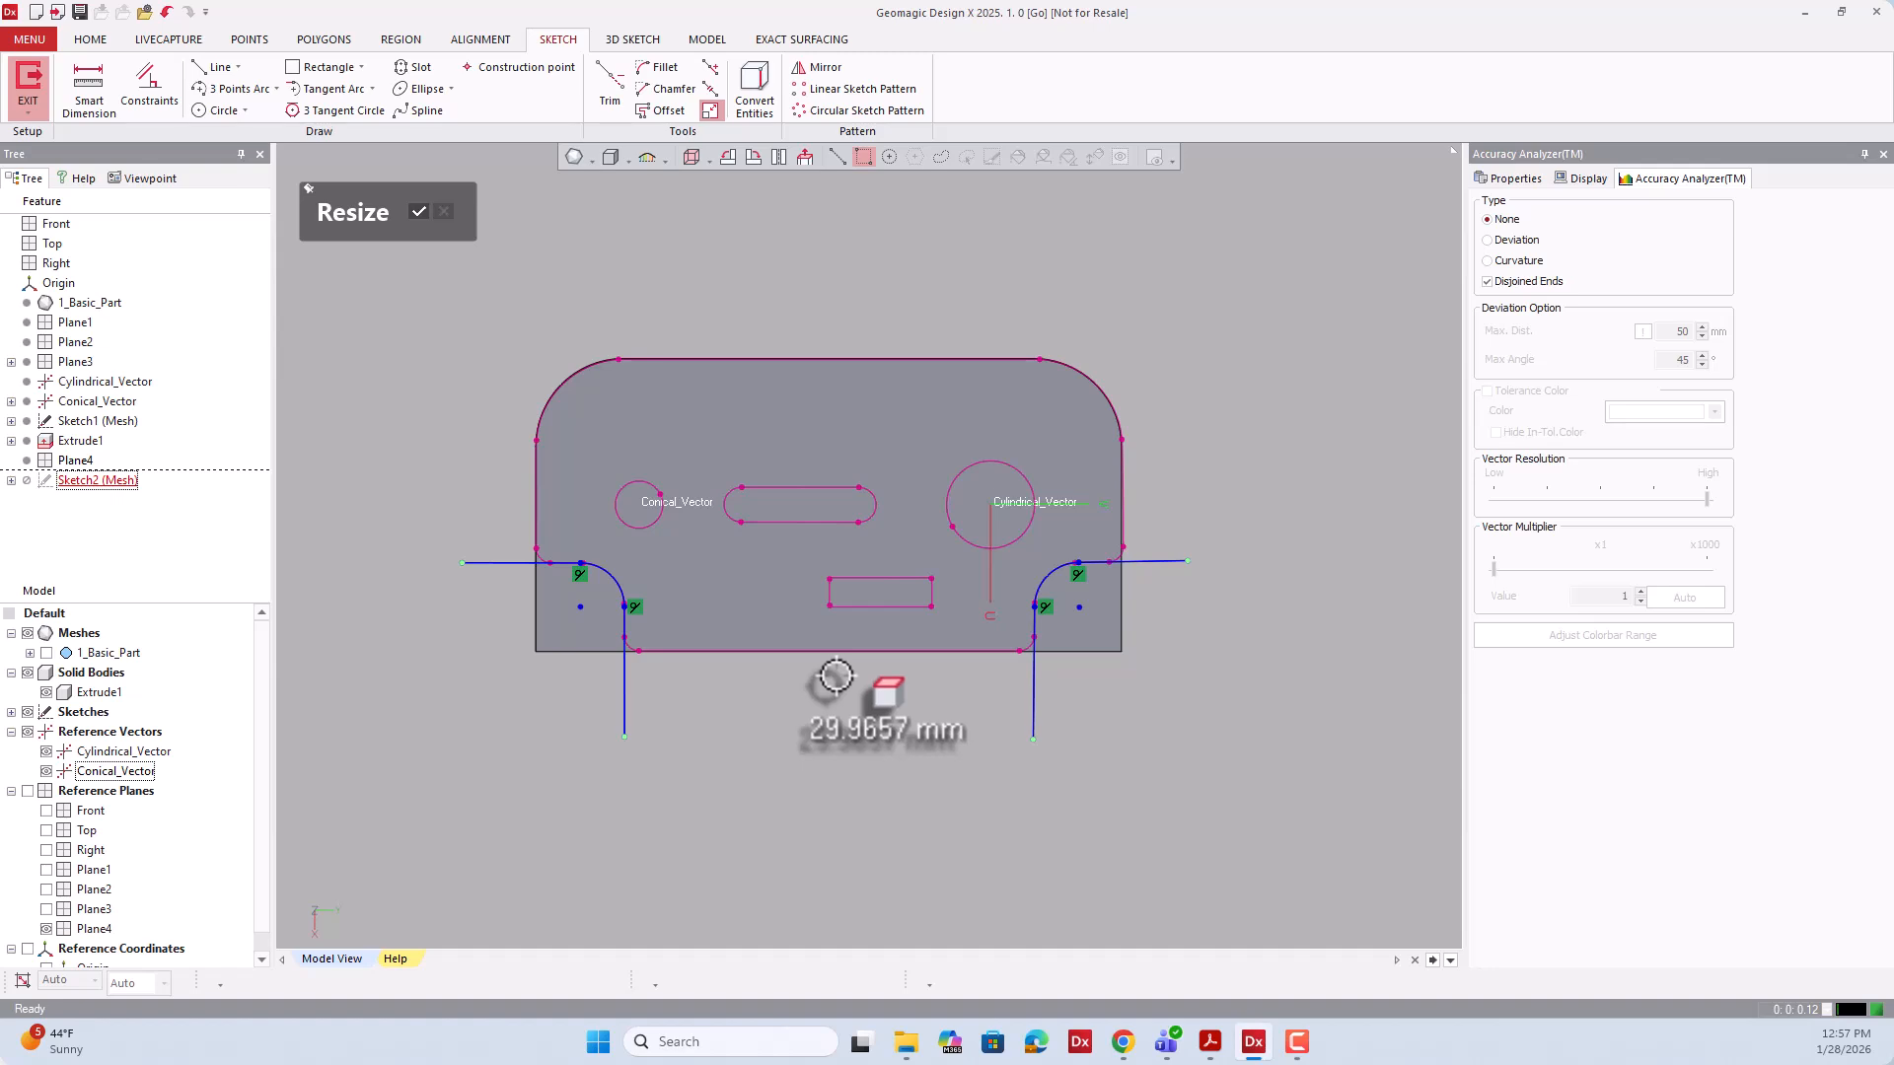
pyautogui.scroll(-1, 835, 676)
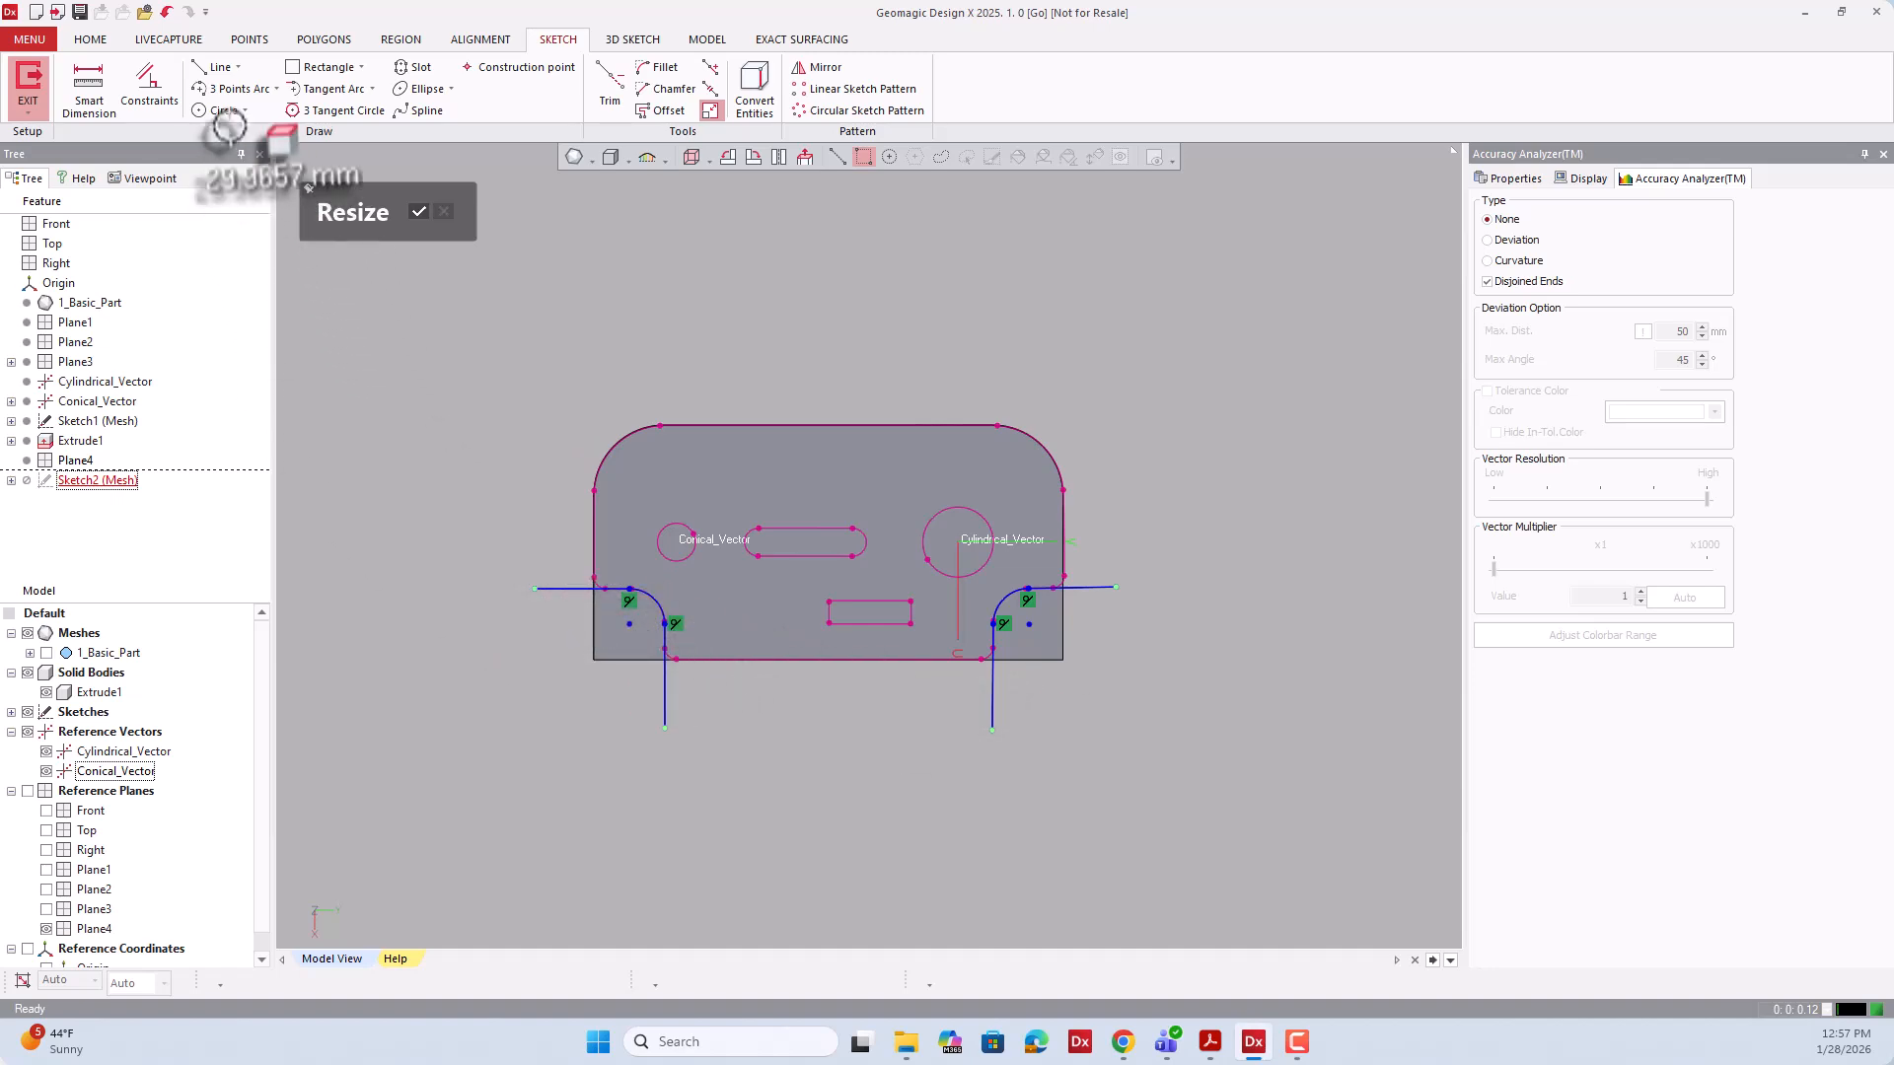
# Close the notch profile near Cylindrical_Vector with a vertical line about 53 mm long and a horizontal line outside the body.
pyautogui.click(210, 67)
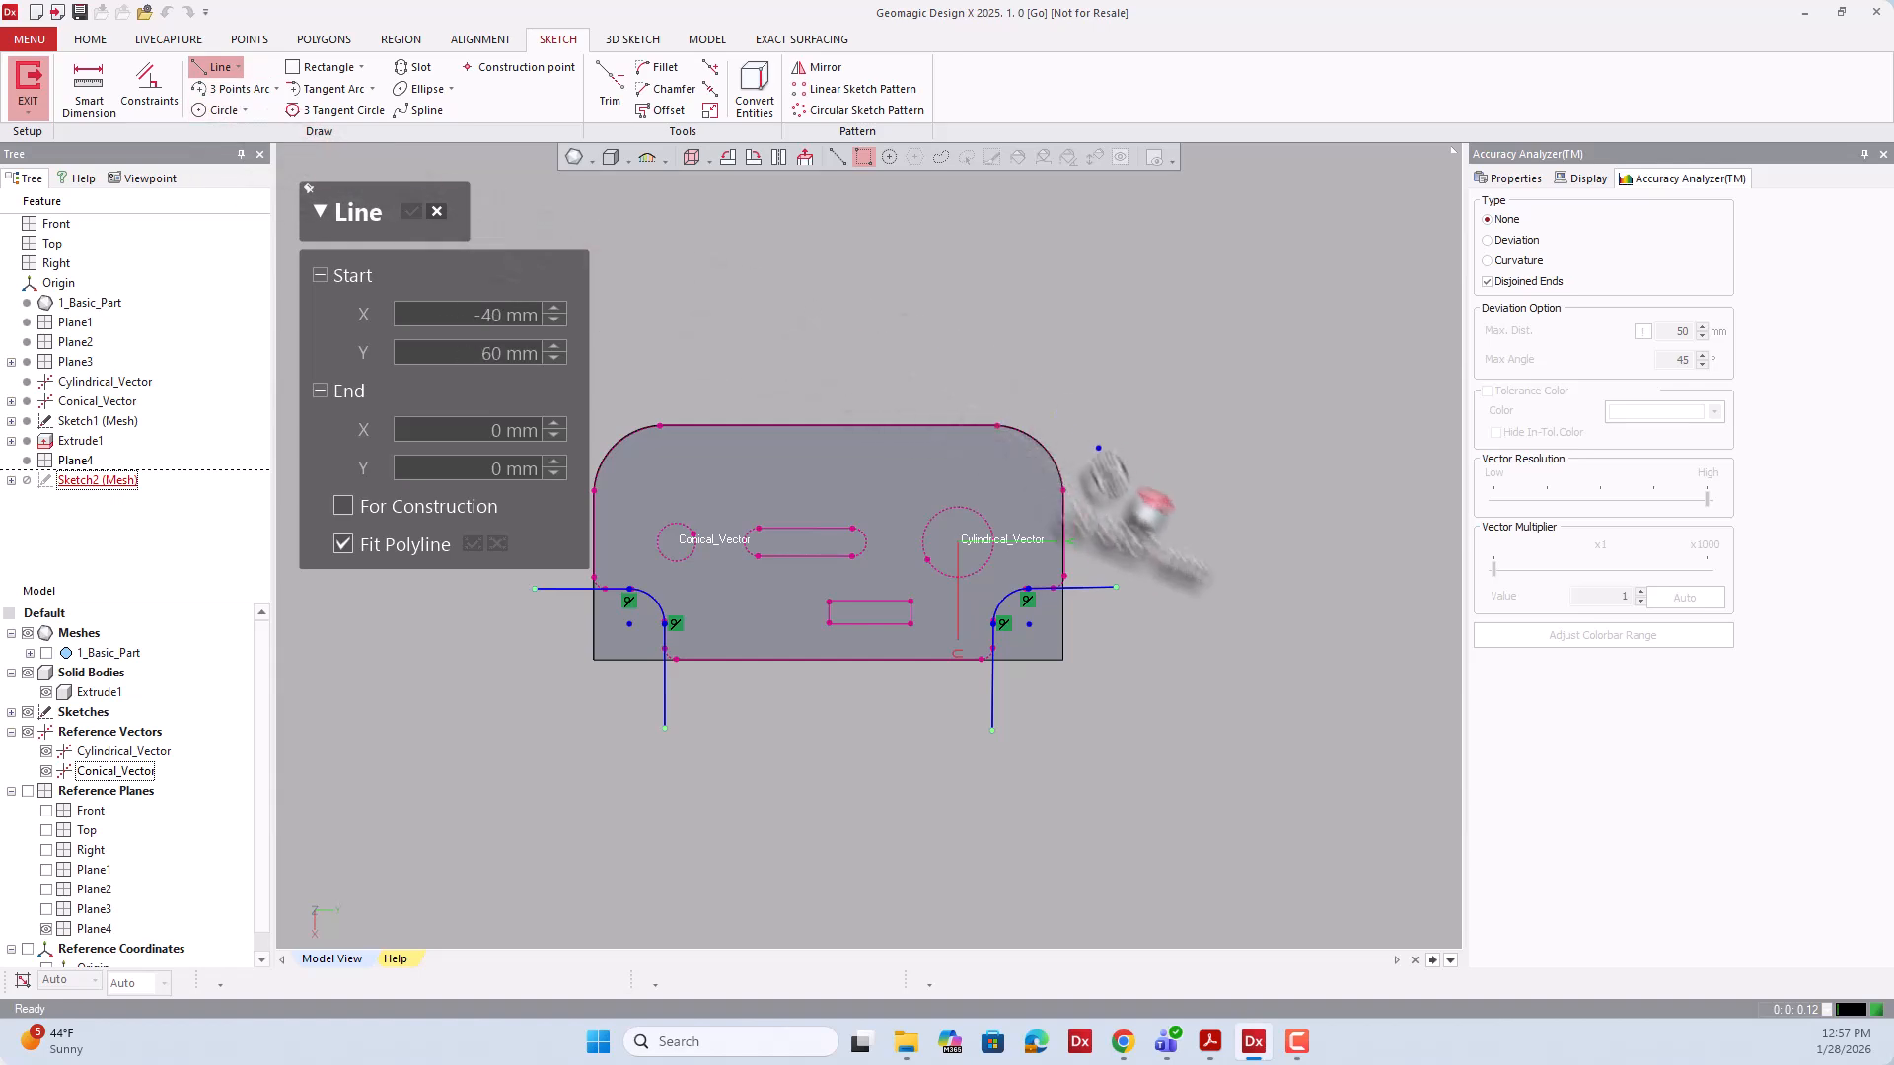
pyautogui.click(1118, 589)
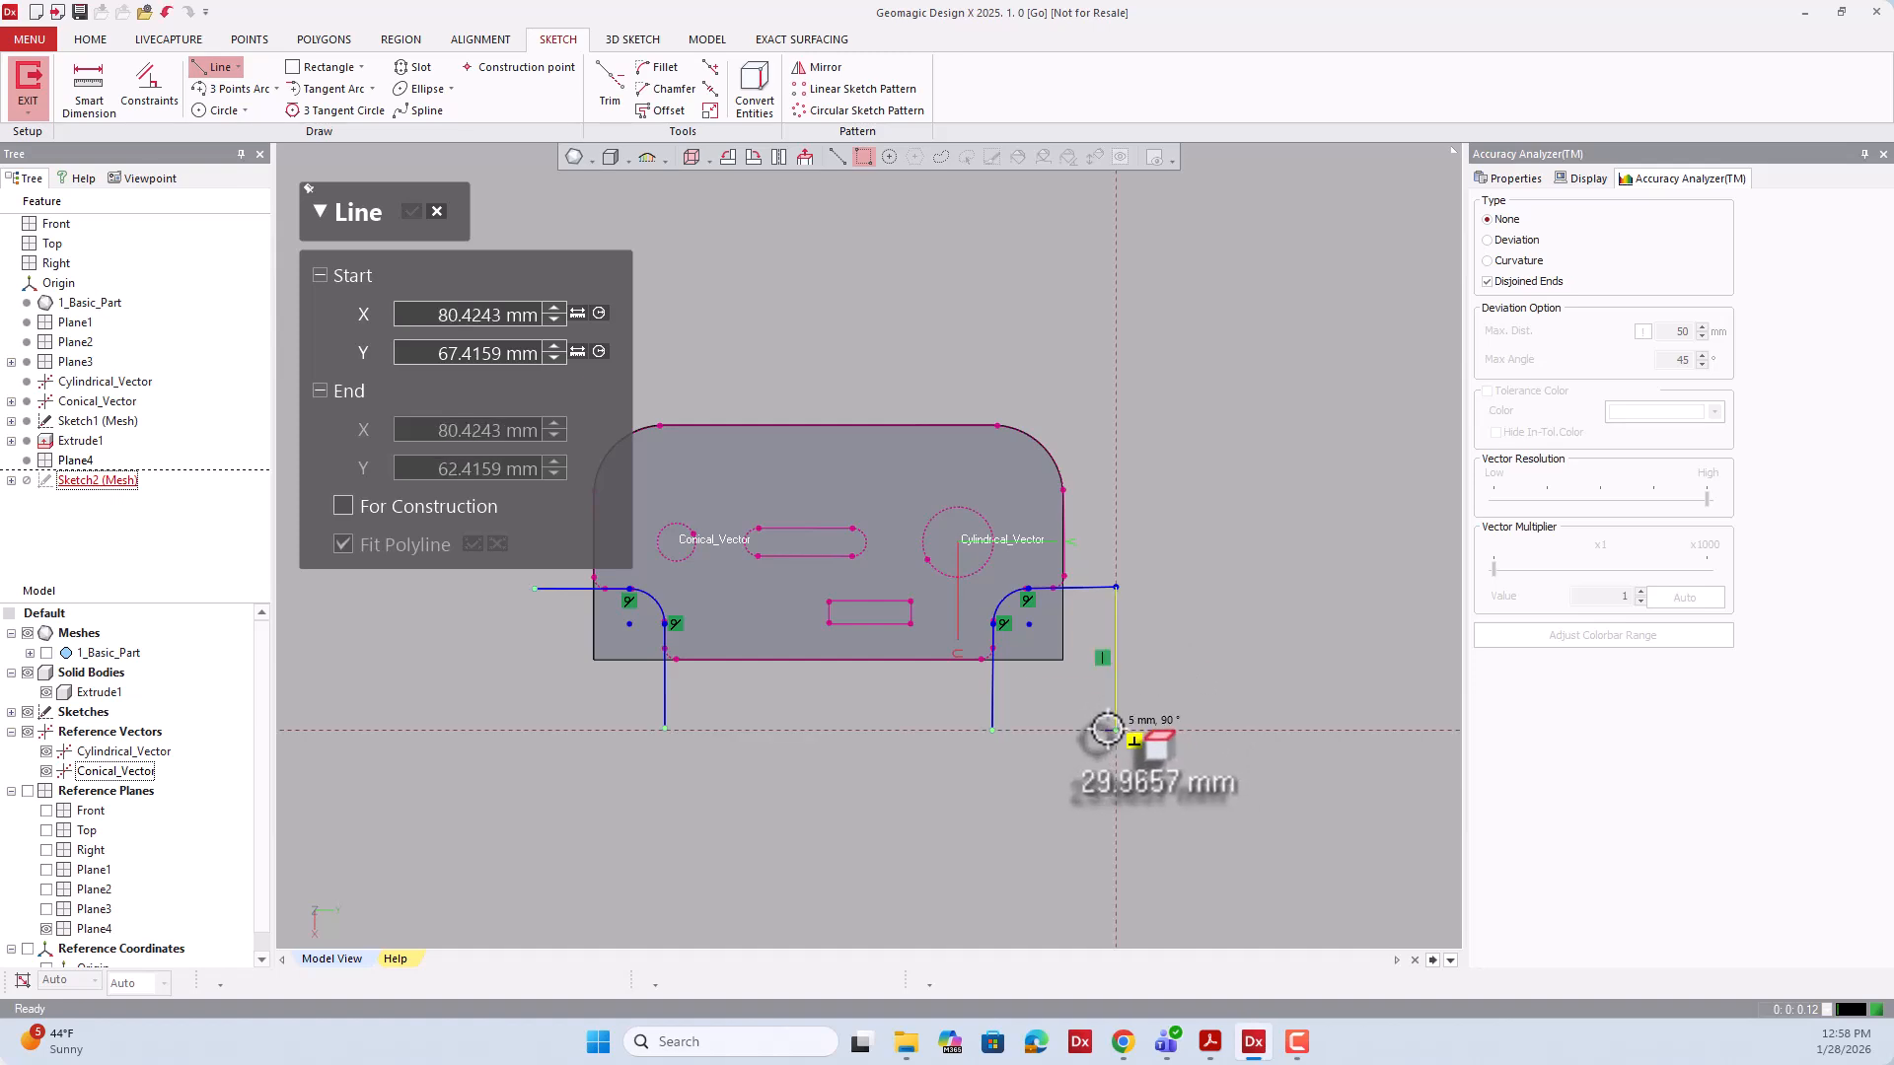
pyautogui.click(1107, 730)
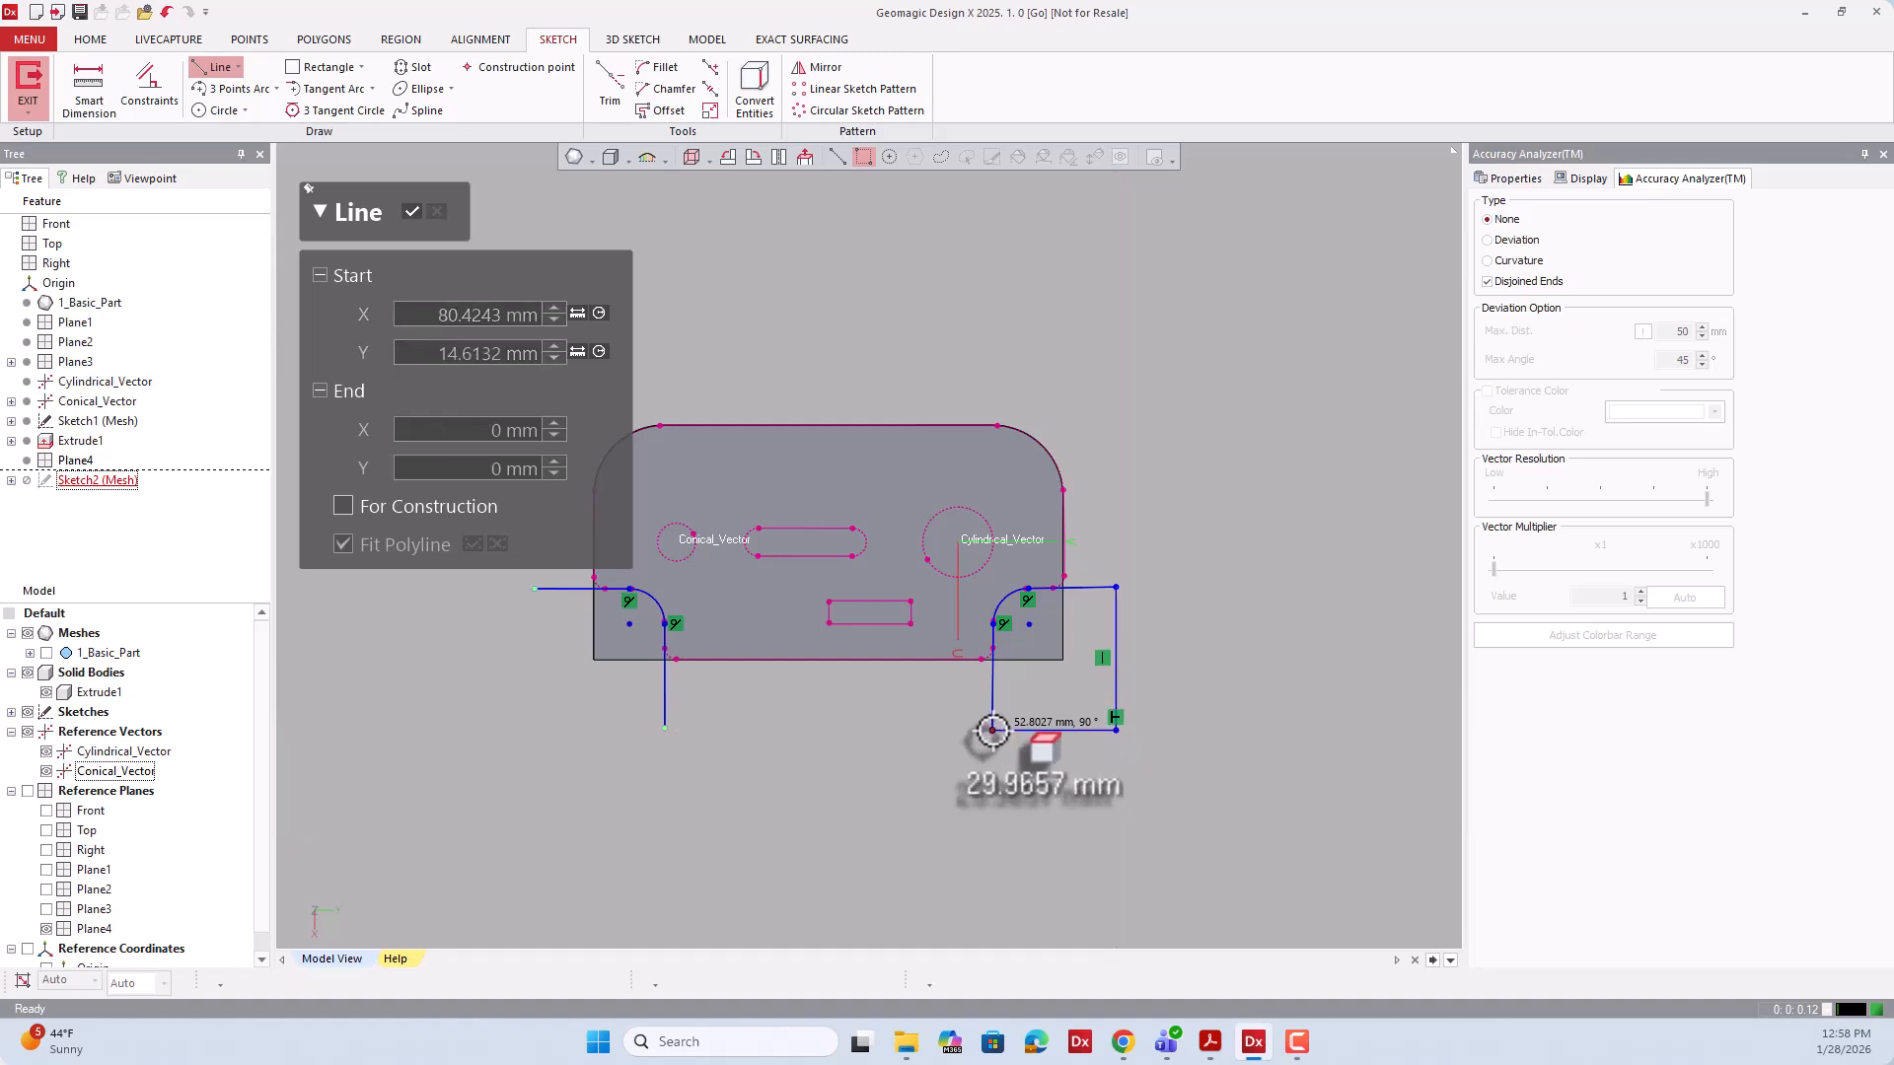
pyautogui.click(992, 730)
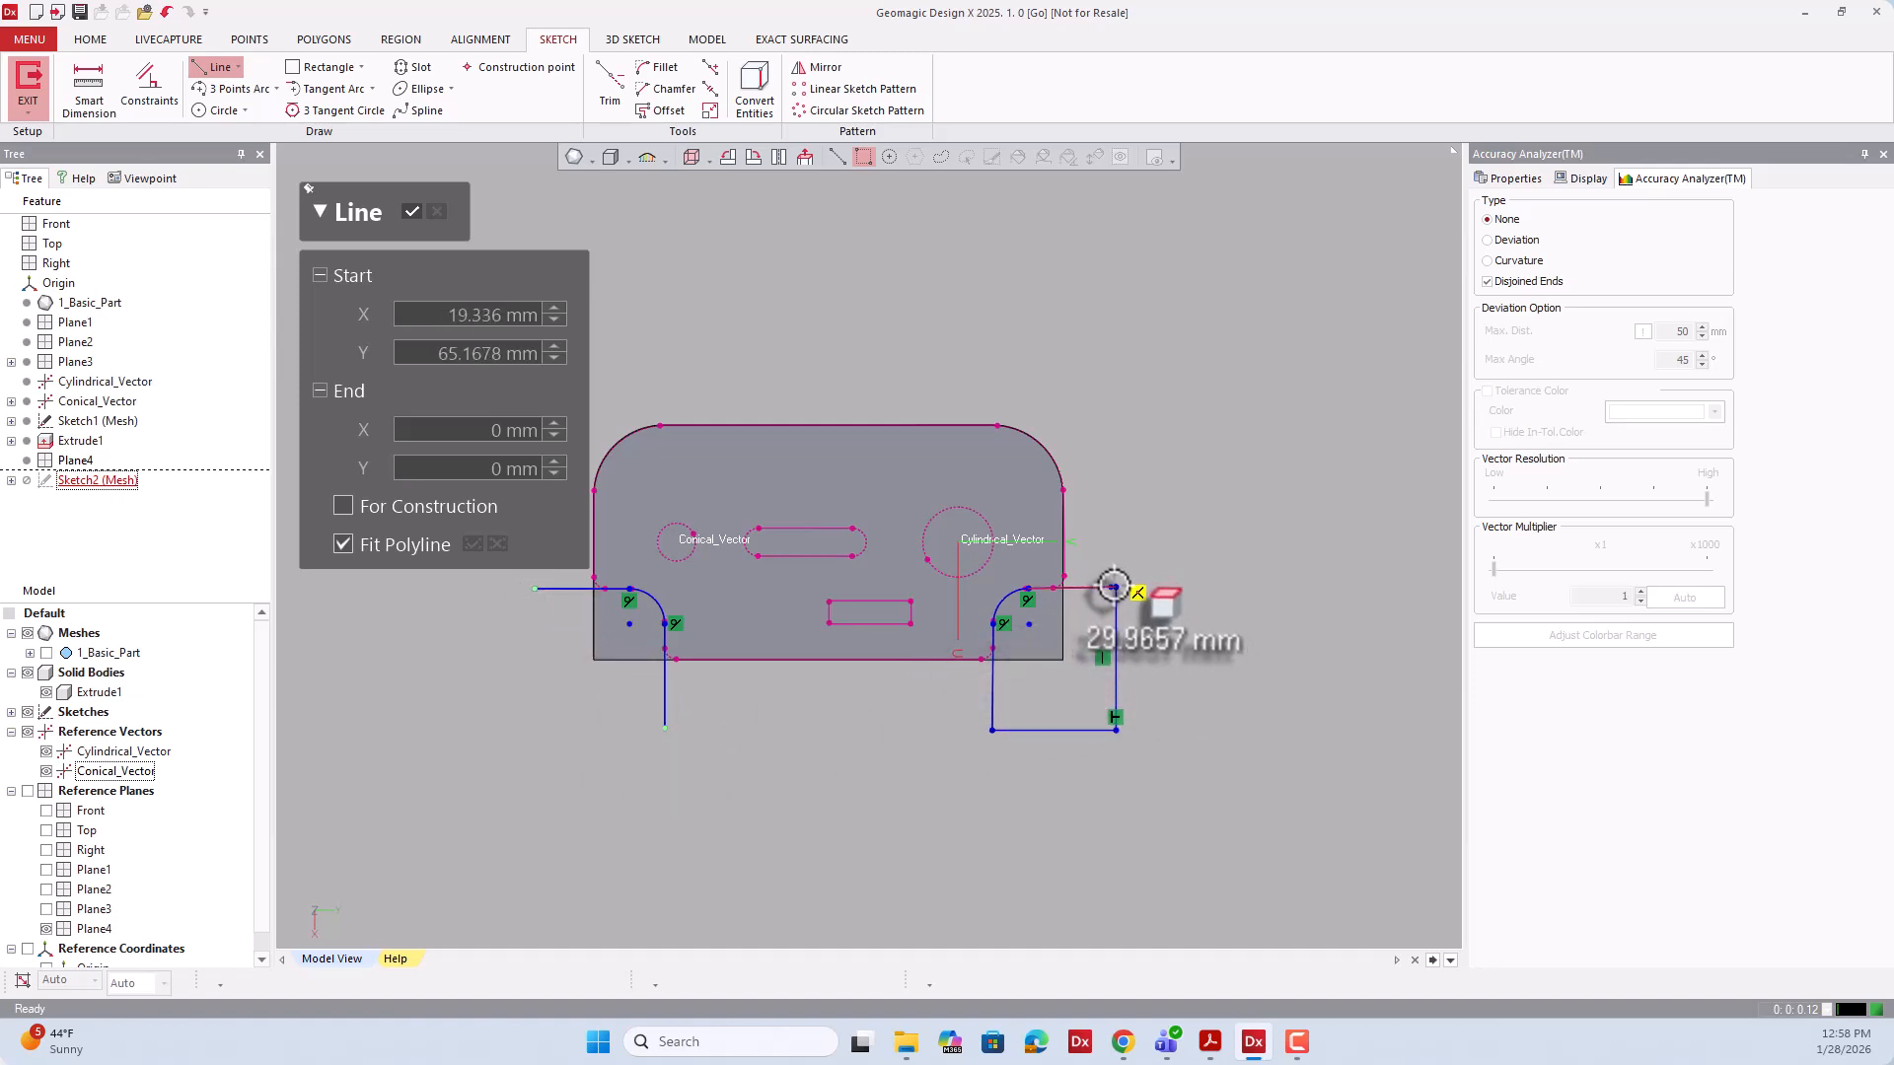
# Close the notch profile near Conical_Vector with a vertical and a horizontal line joining its two extended ends outside the body.
pyautogui.click(533, 590)
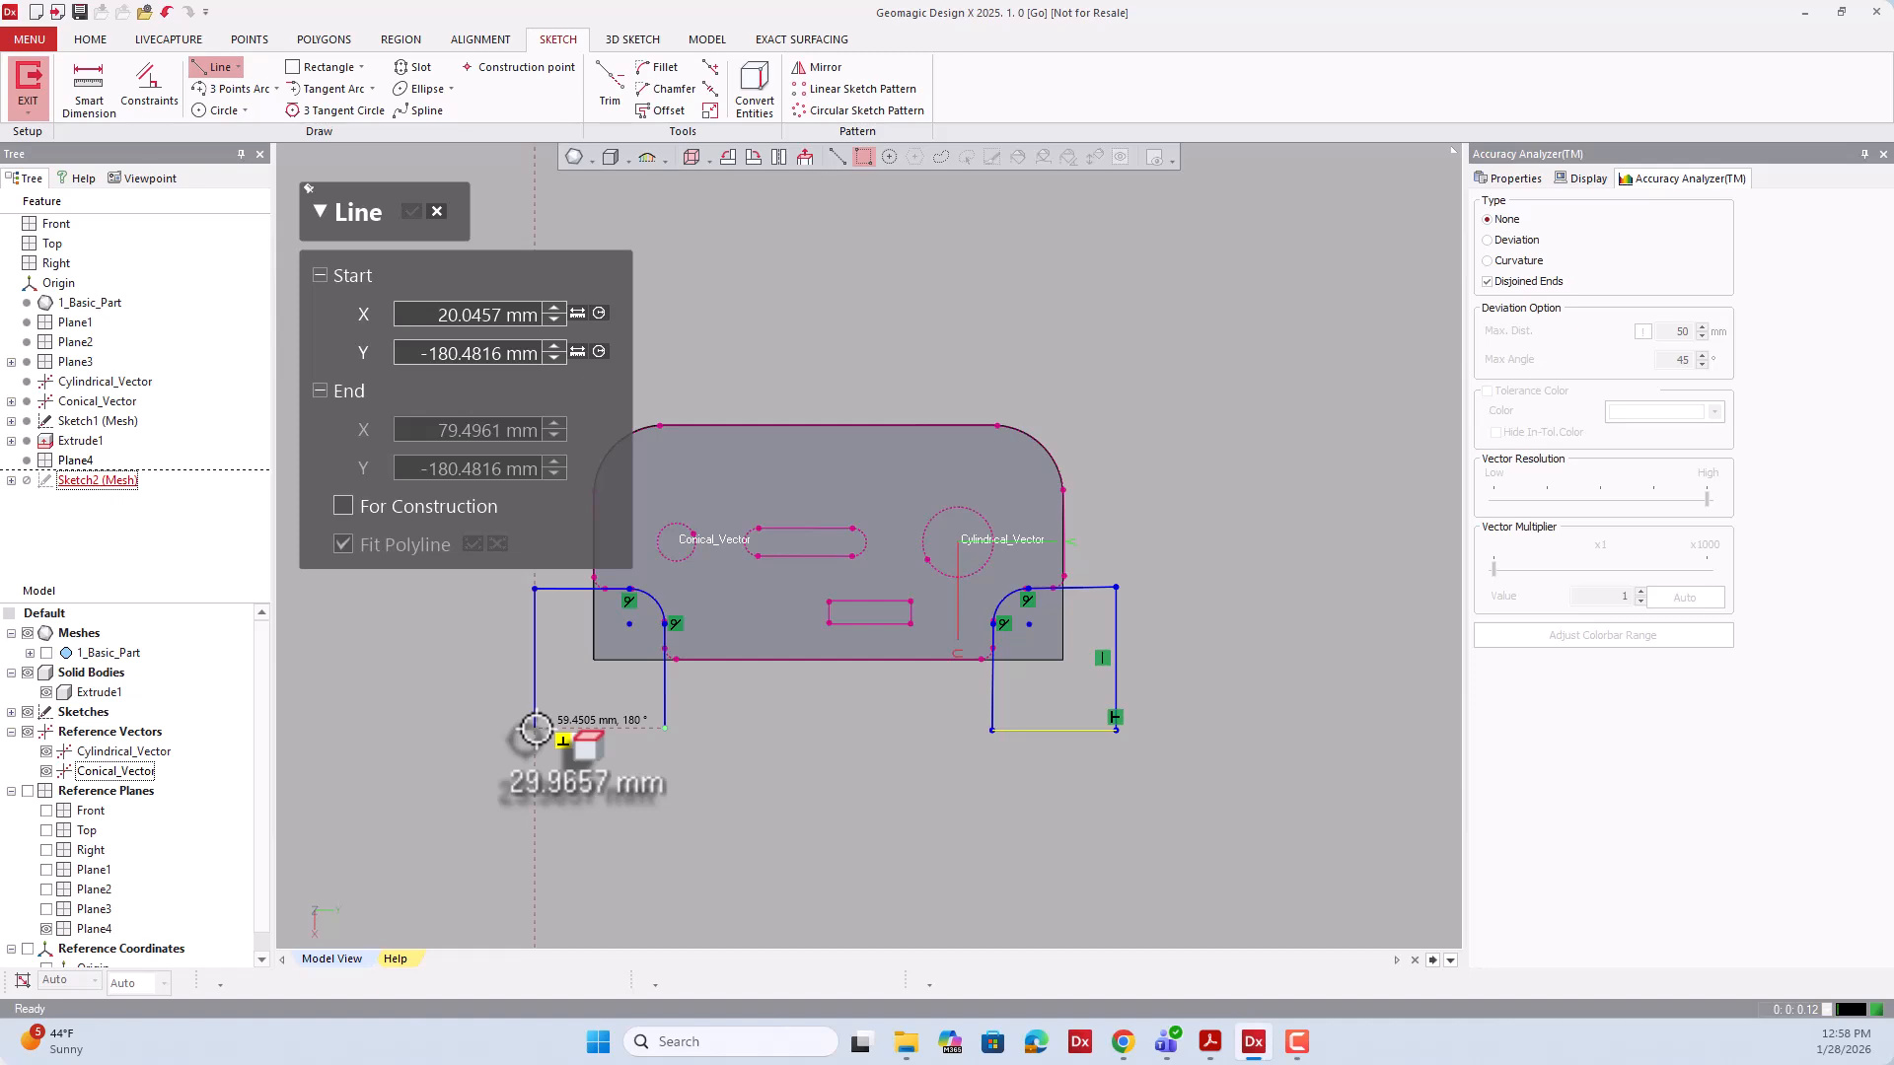
pyautogui.click(536, 728)
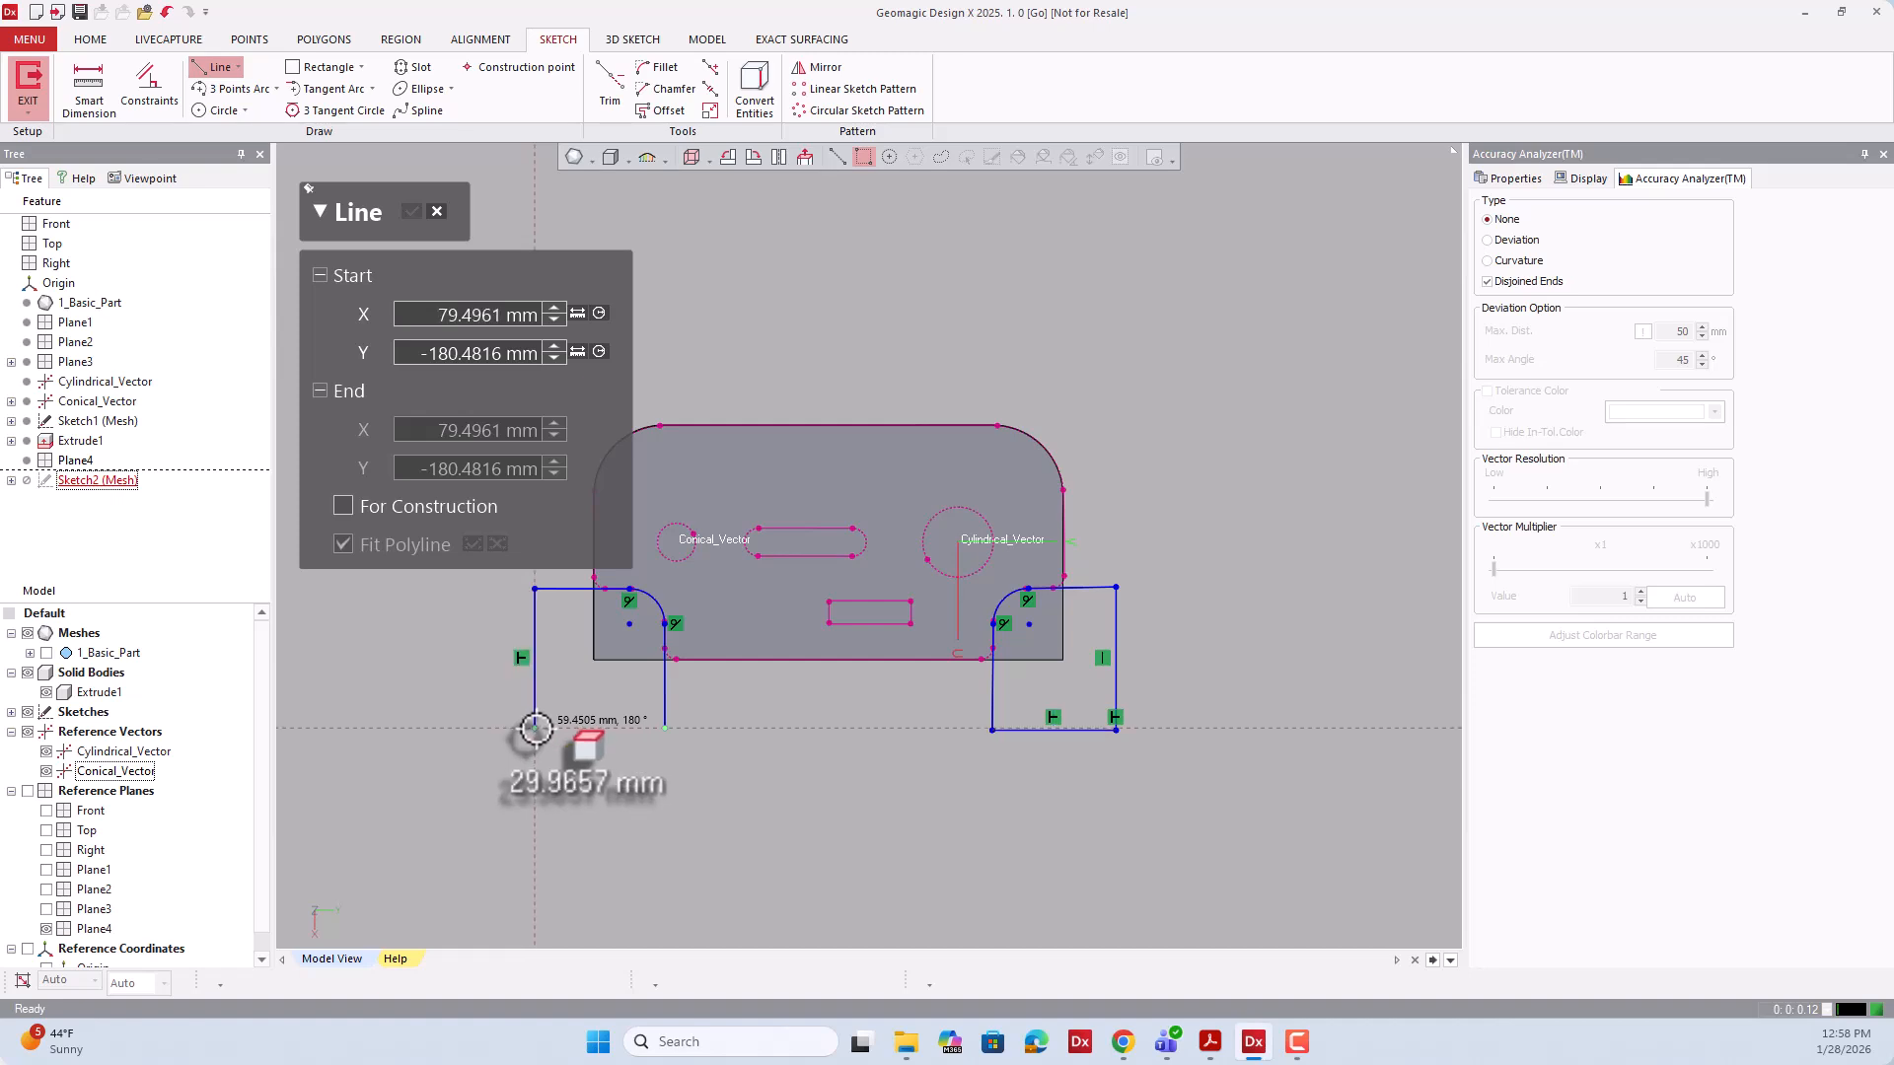
pyautogui.click(666, 728)
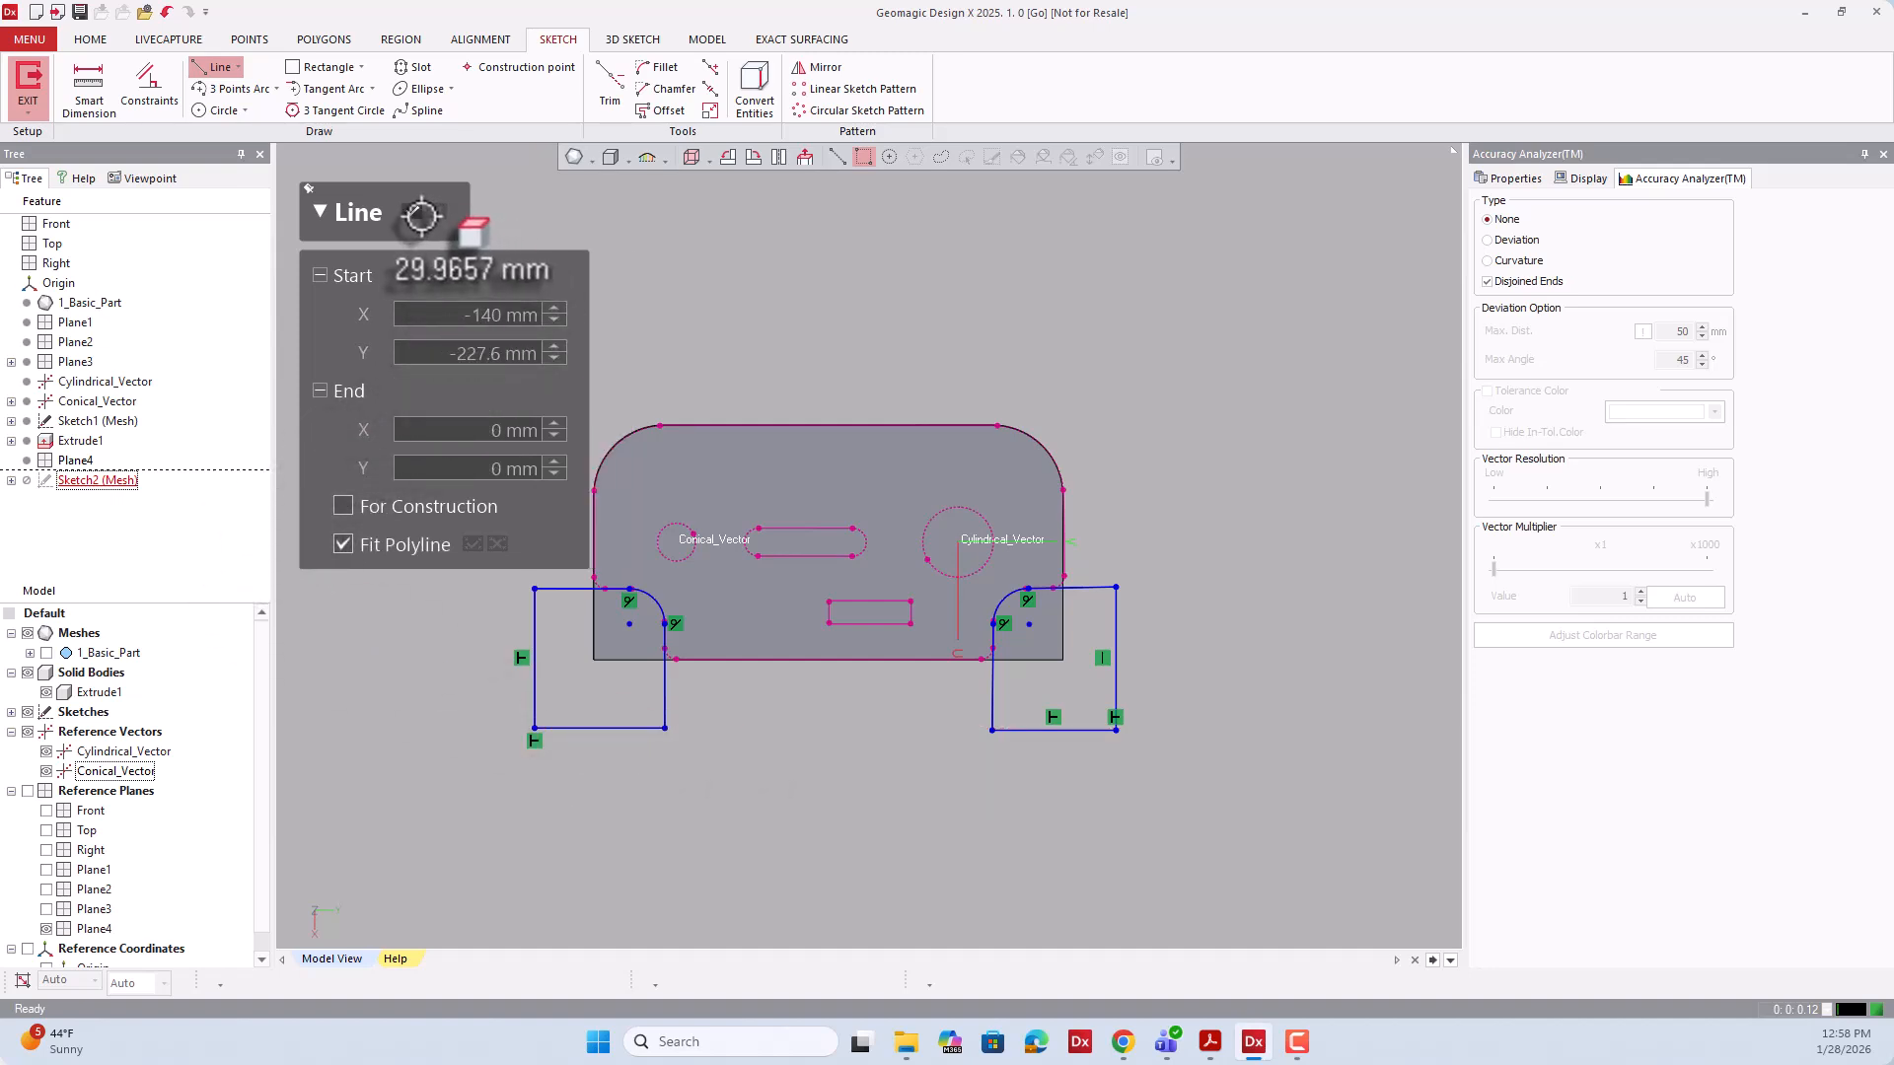
pyautogui.press('Escape')
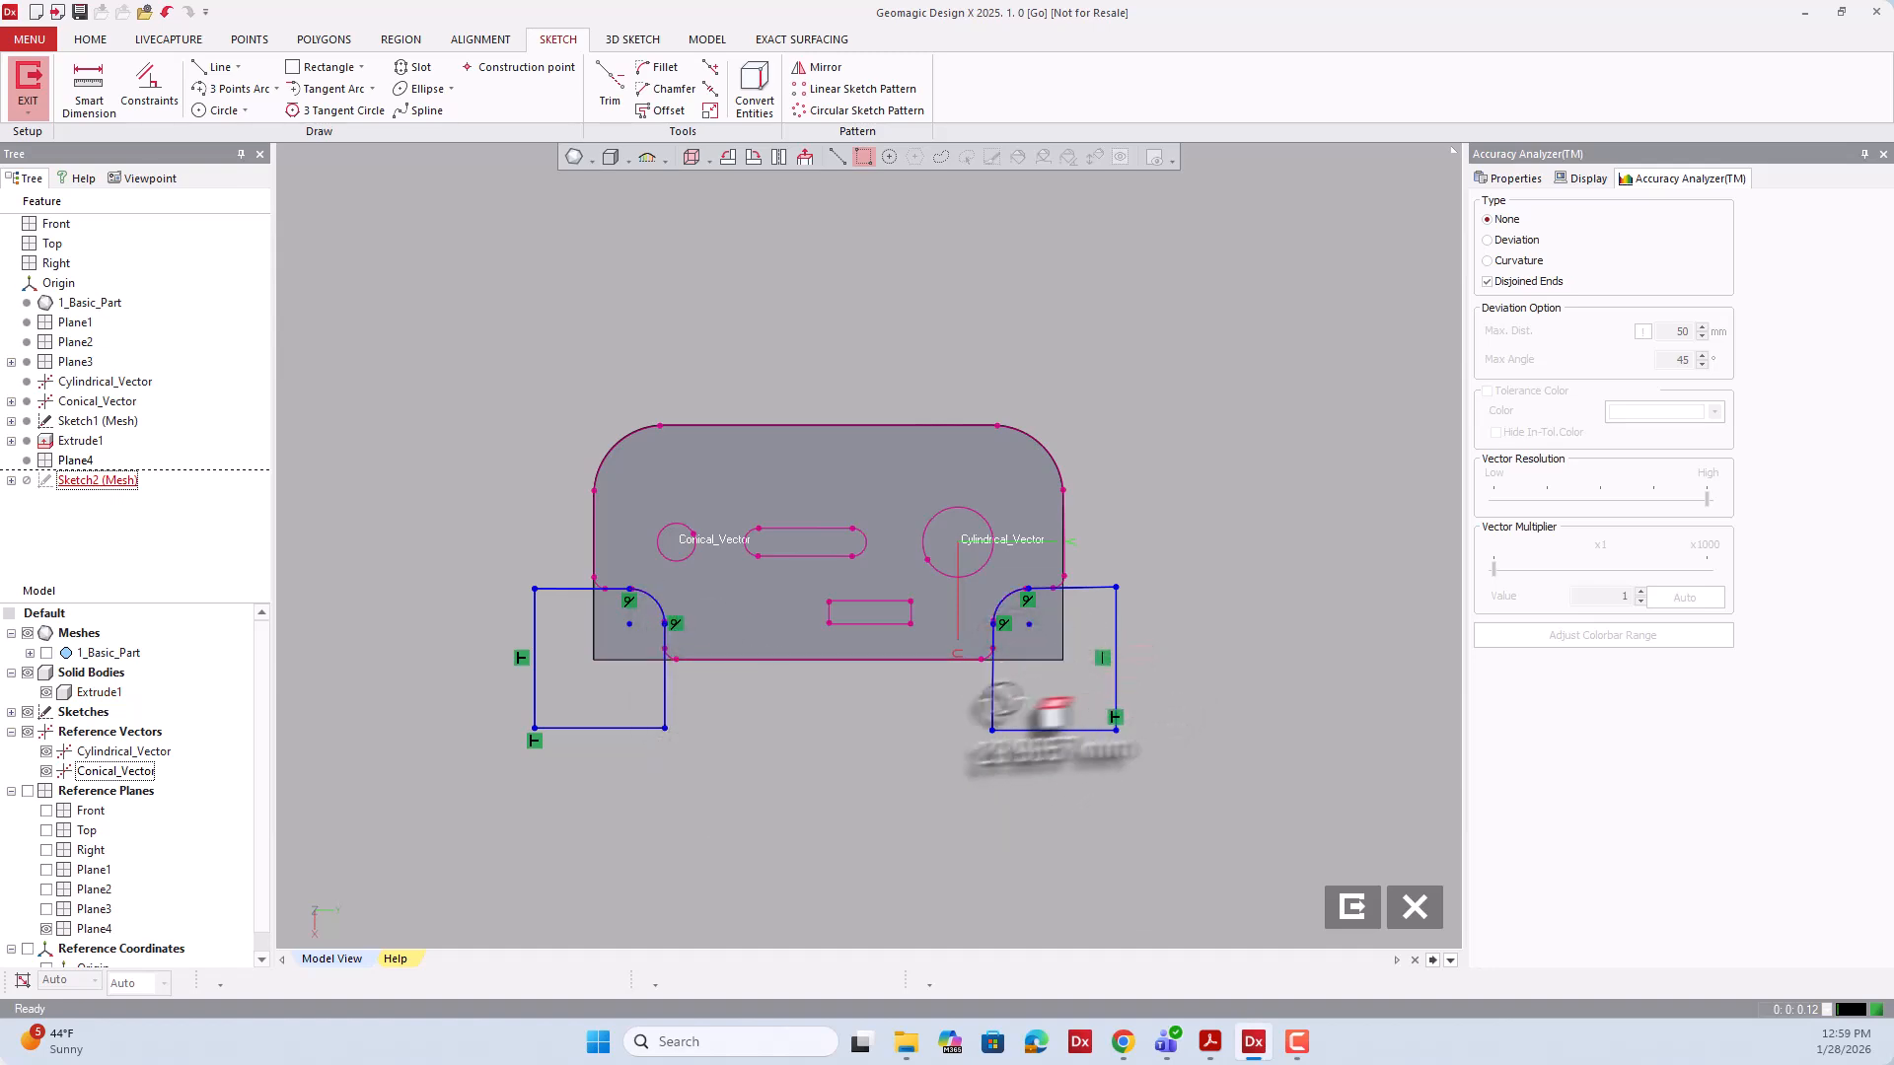
# Apply an Equal Radius constraint to the arcs of the two corner notches.
pyautogui.scroll(-1, 787, 704)
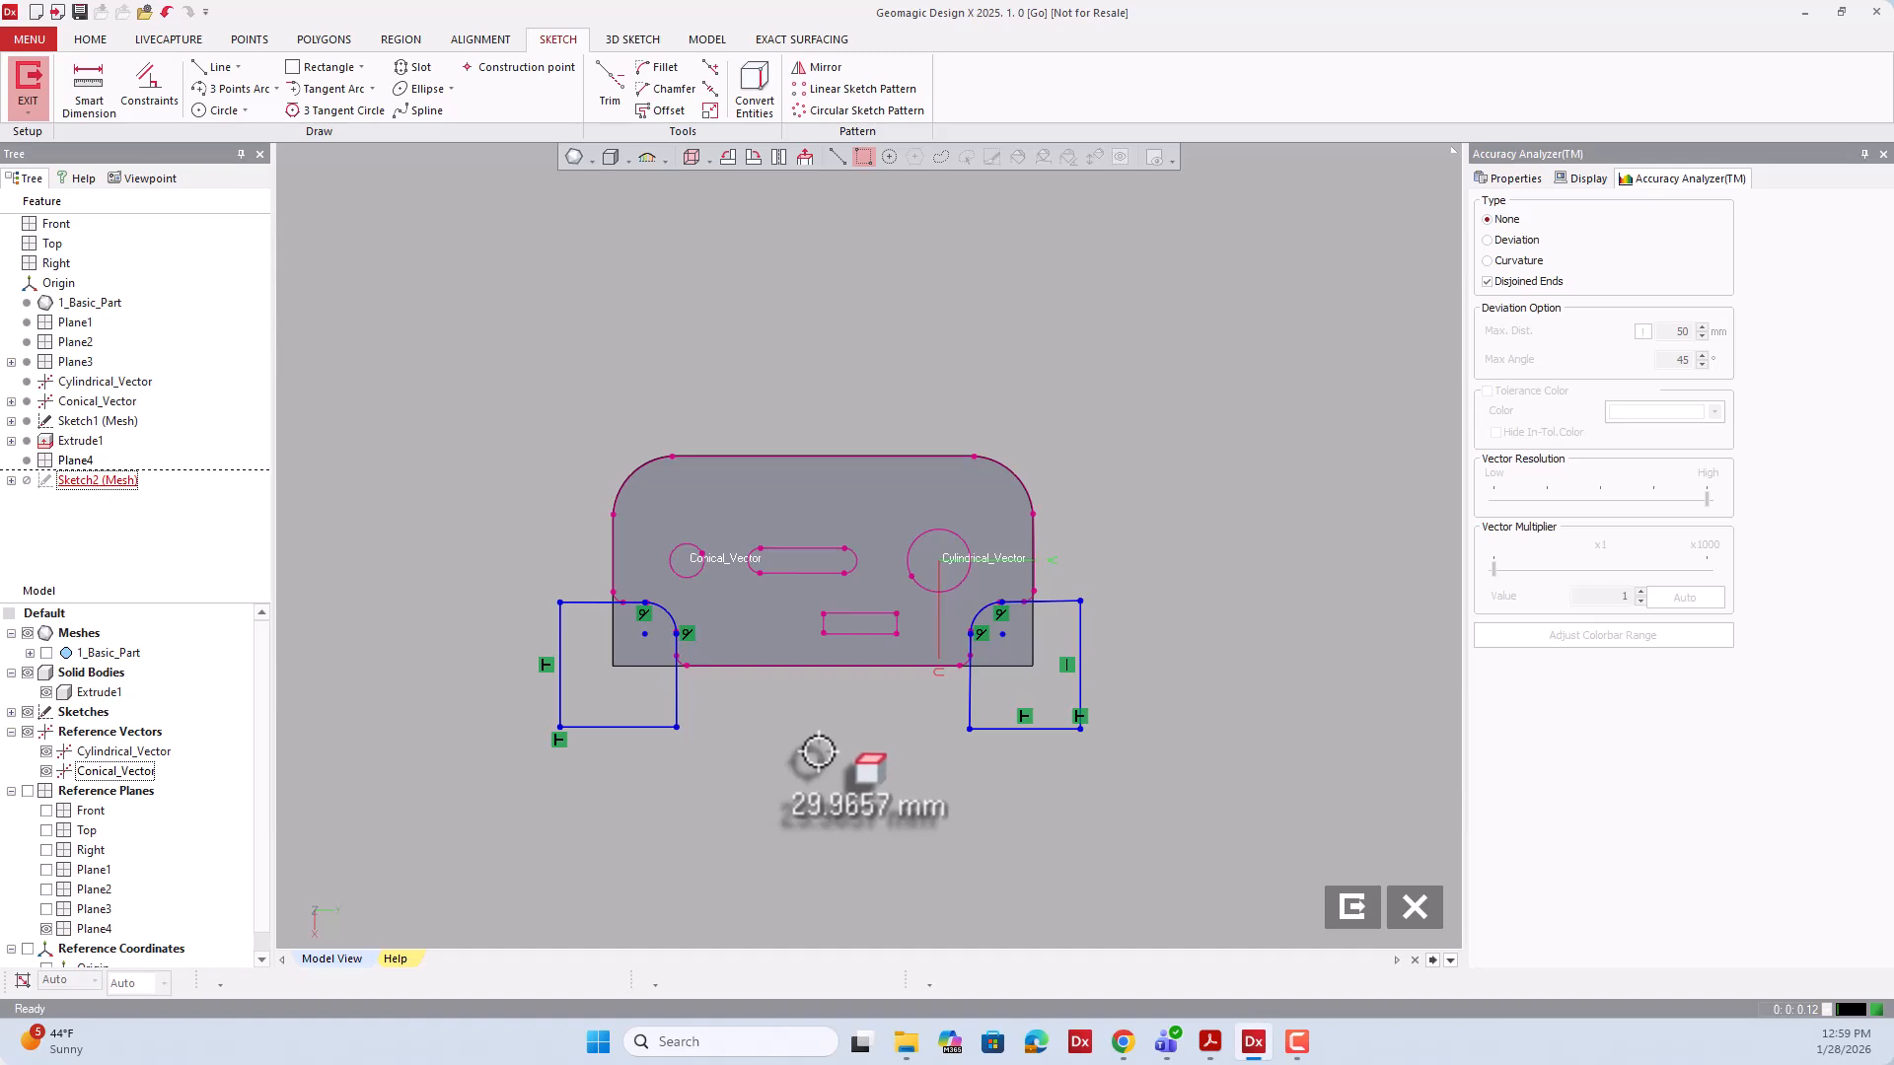
pyautogui.scroll(-3, 817, 753)
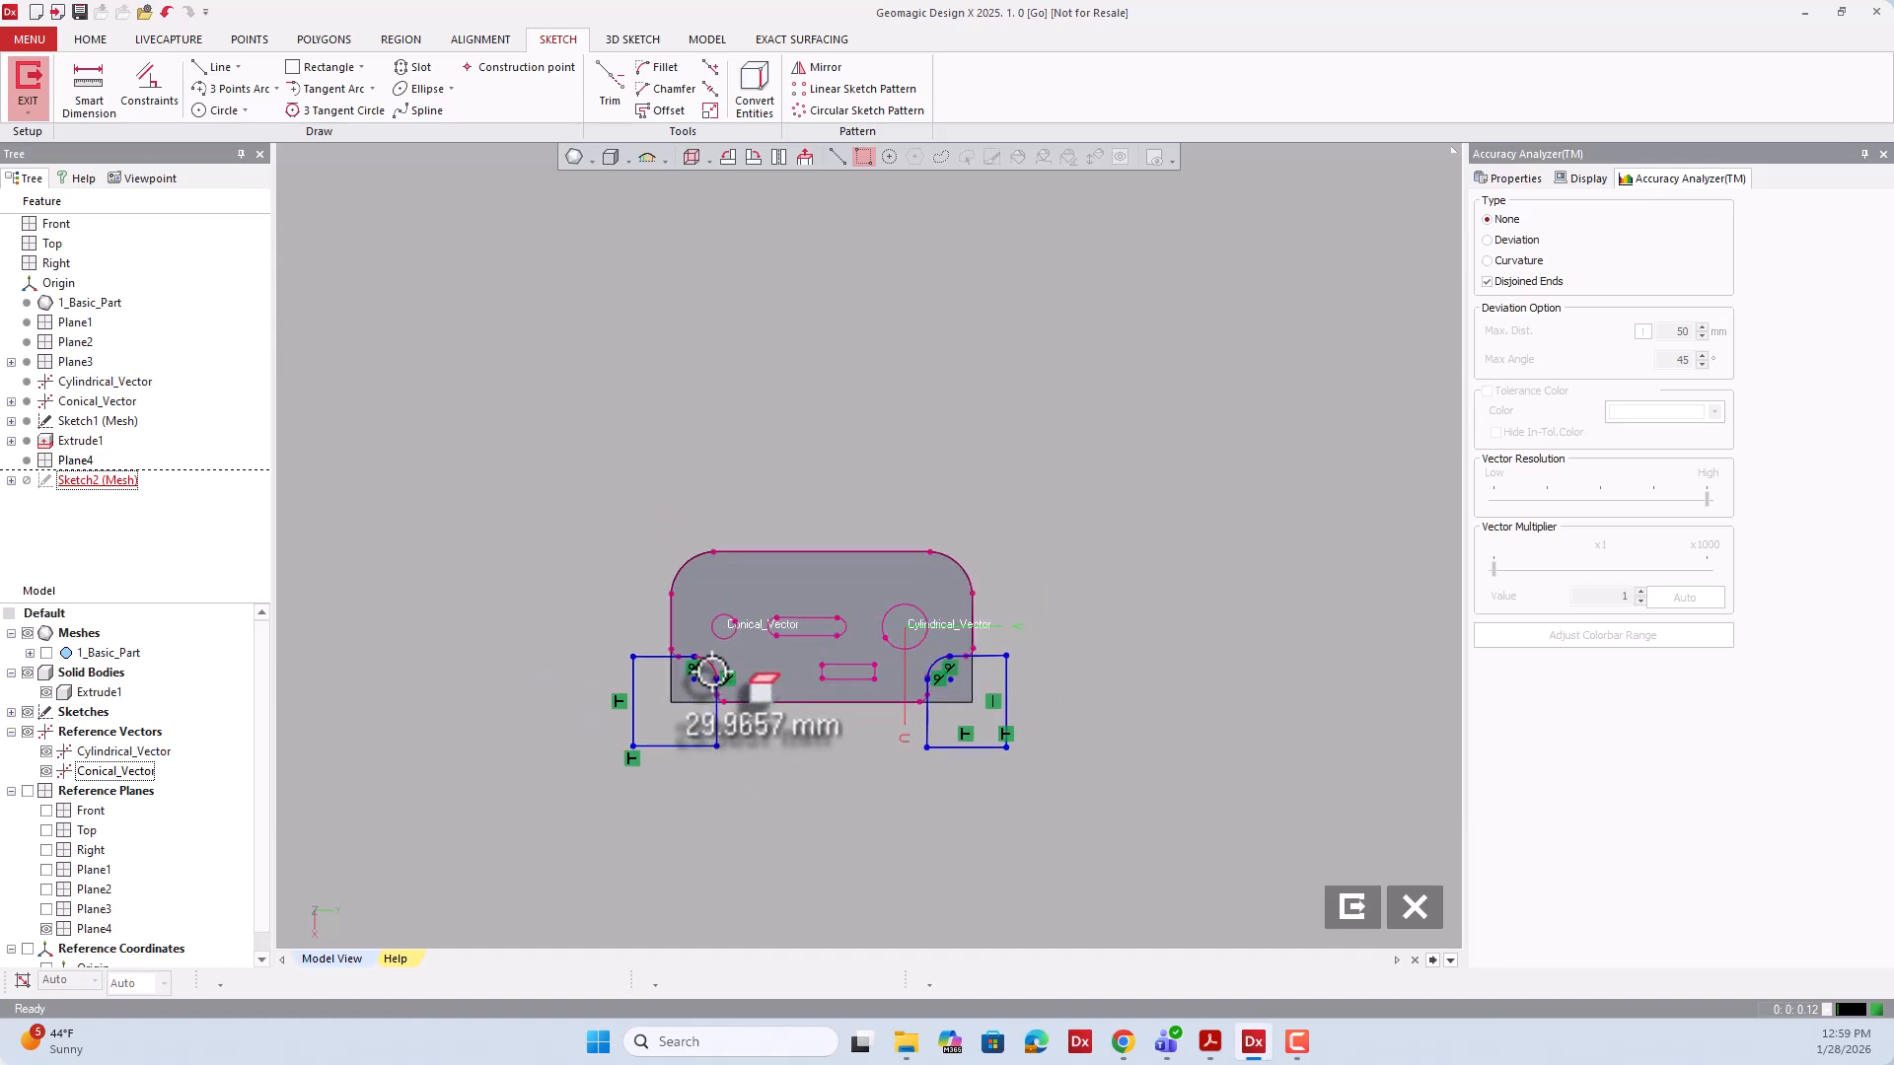
pyautogui.click(932, 666)
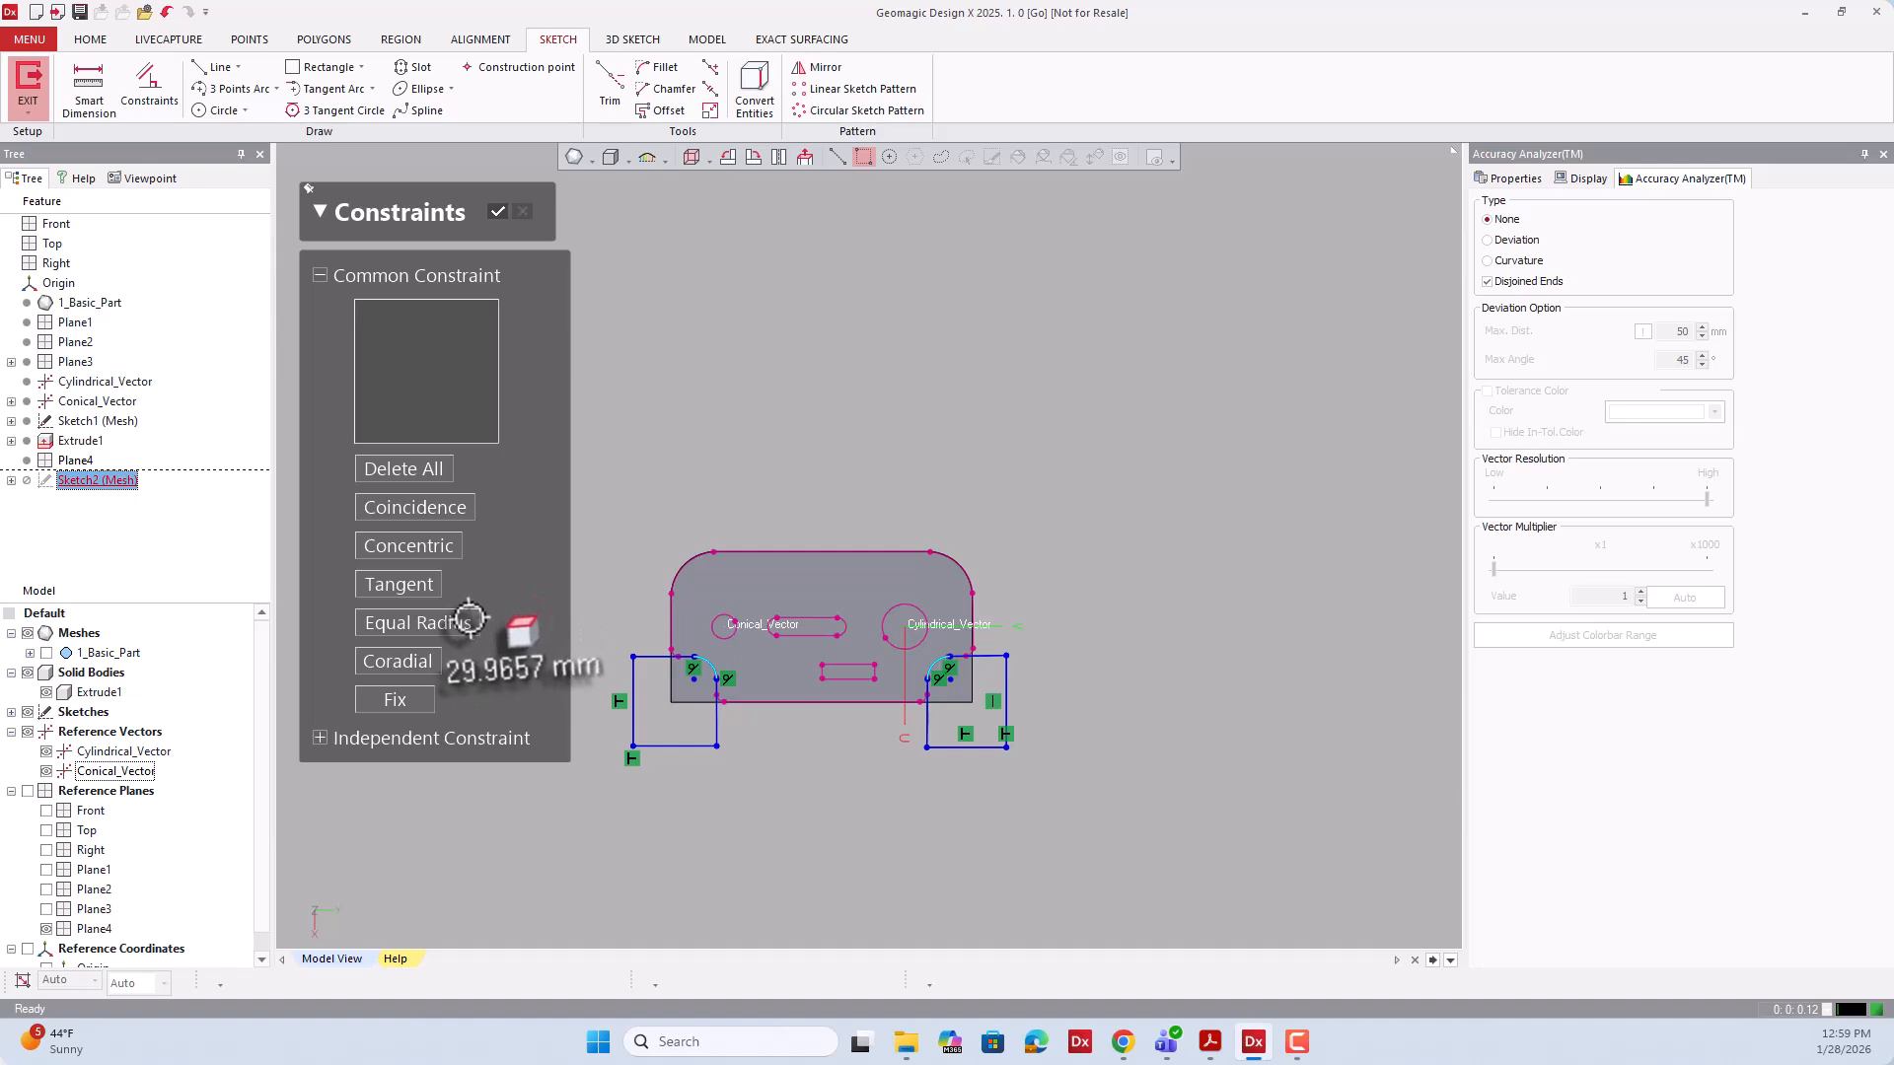
pyautogui.click(423, 623)
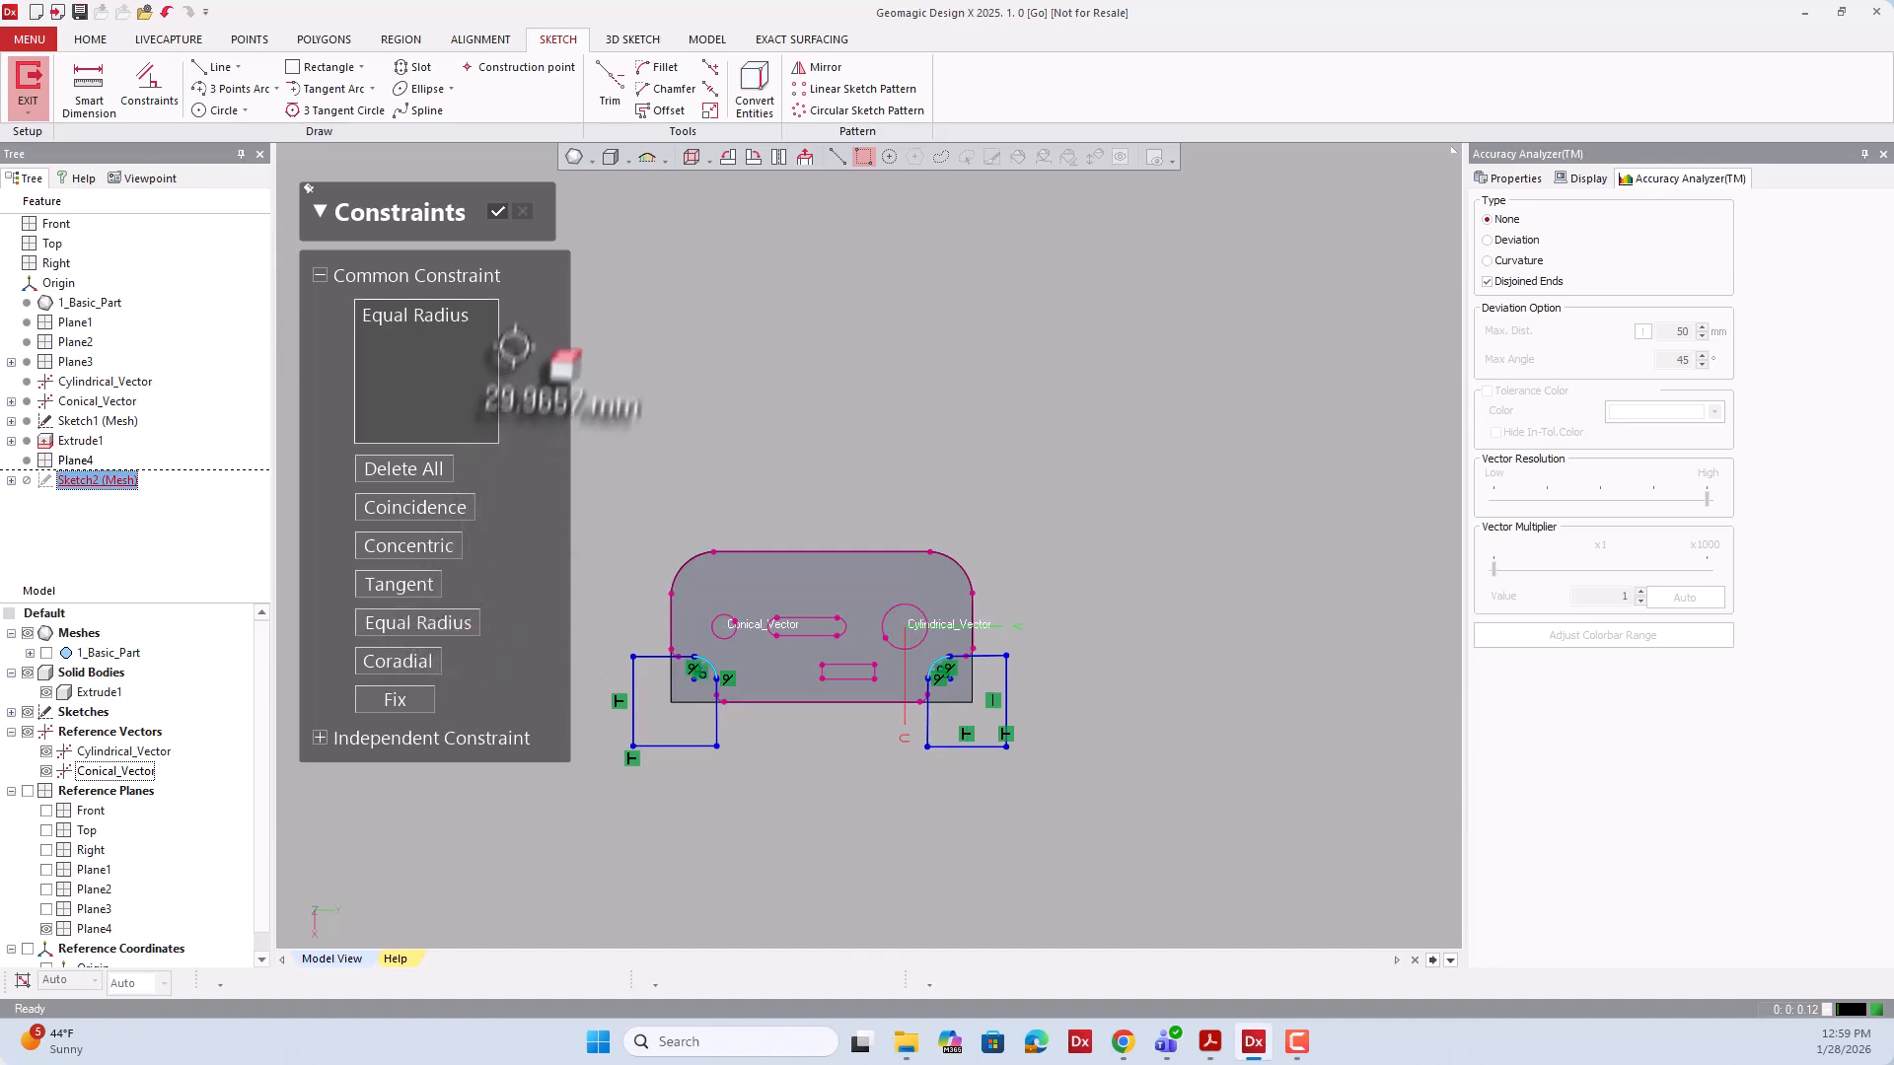
pyautogui.click(500, 210)
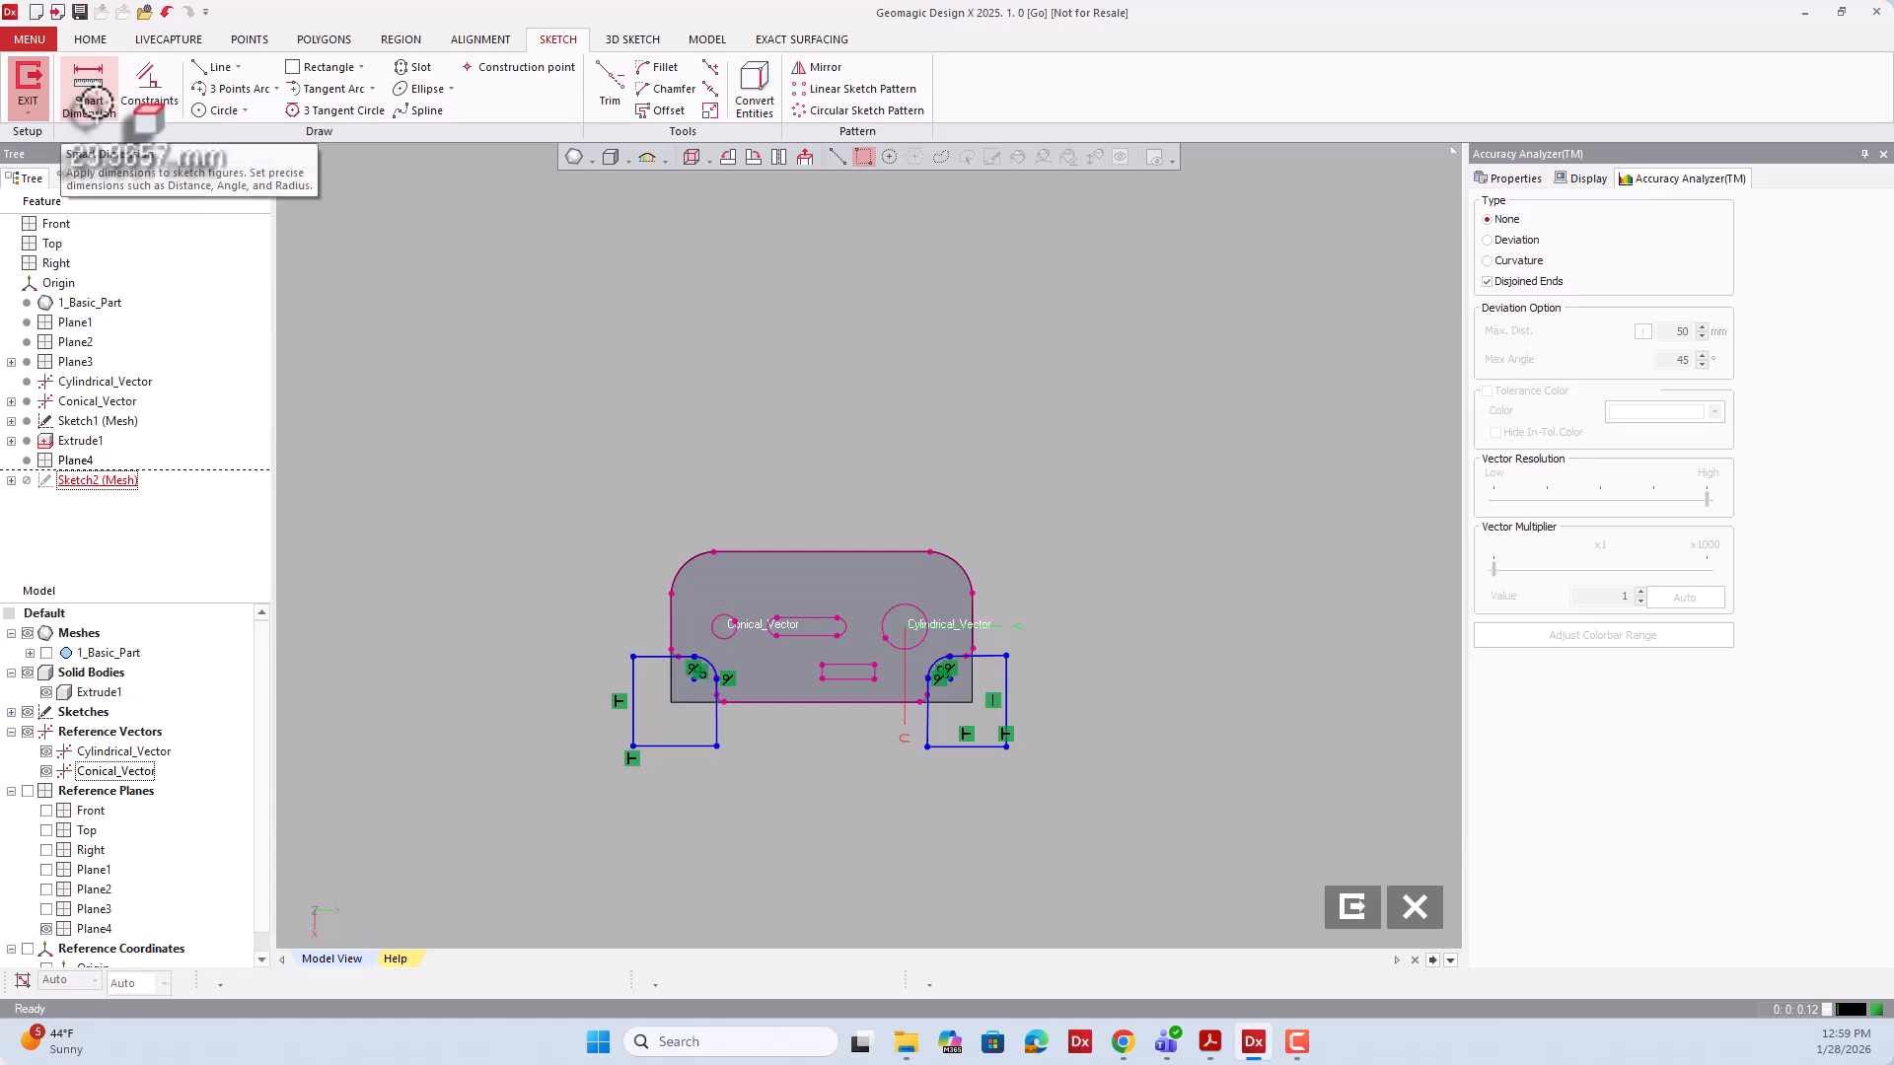
# Exit the mesh sketch containing the two closed notch profiles.
pyautogui.scroll(-2, 823, 723)
pyautogui.scroll(8, 824, 717)
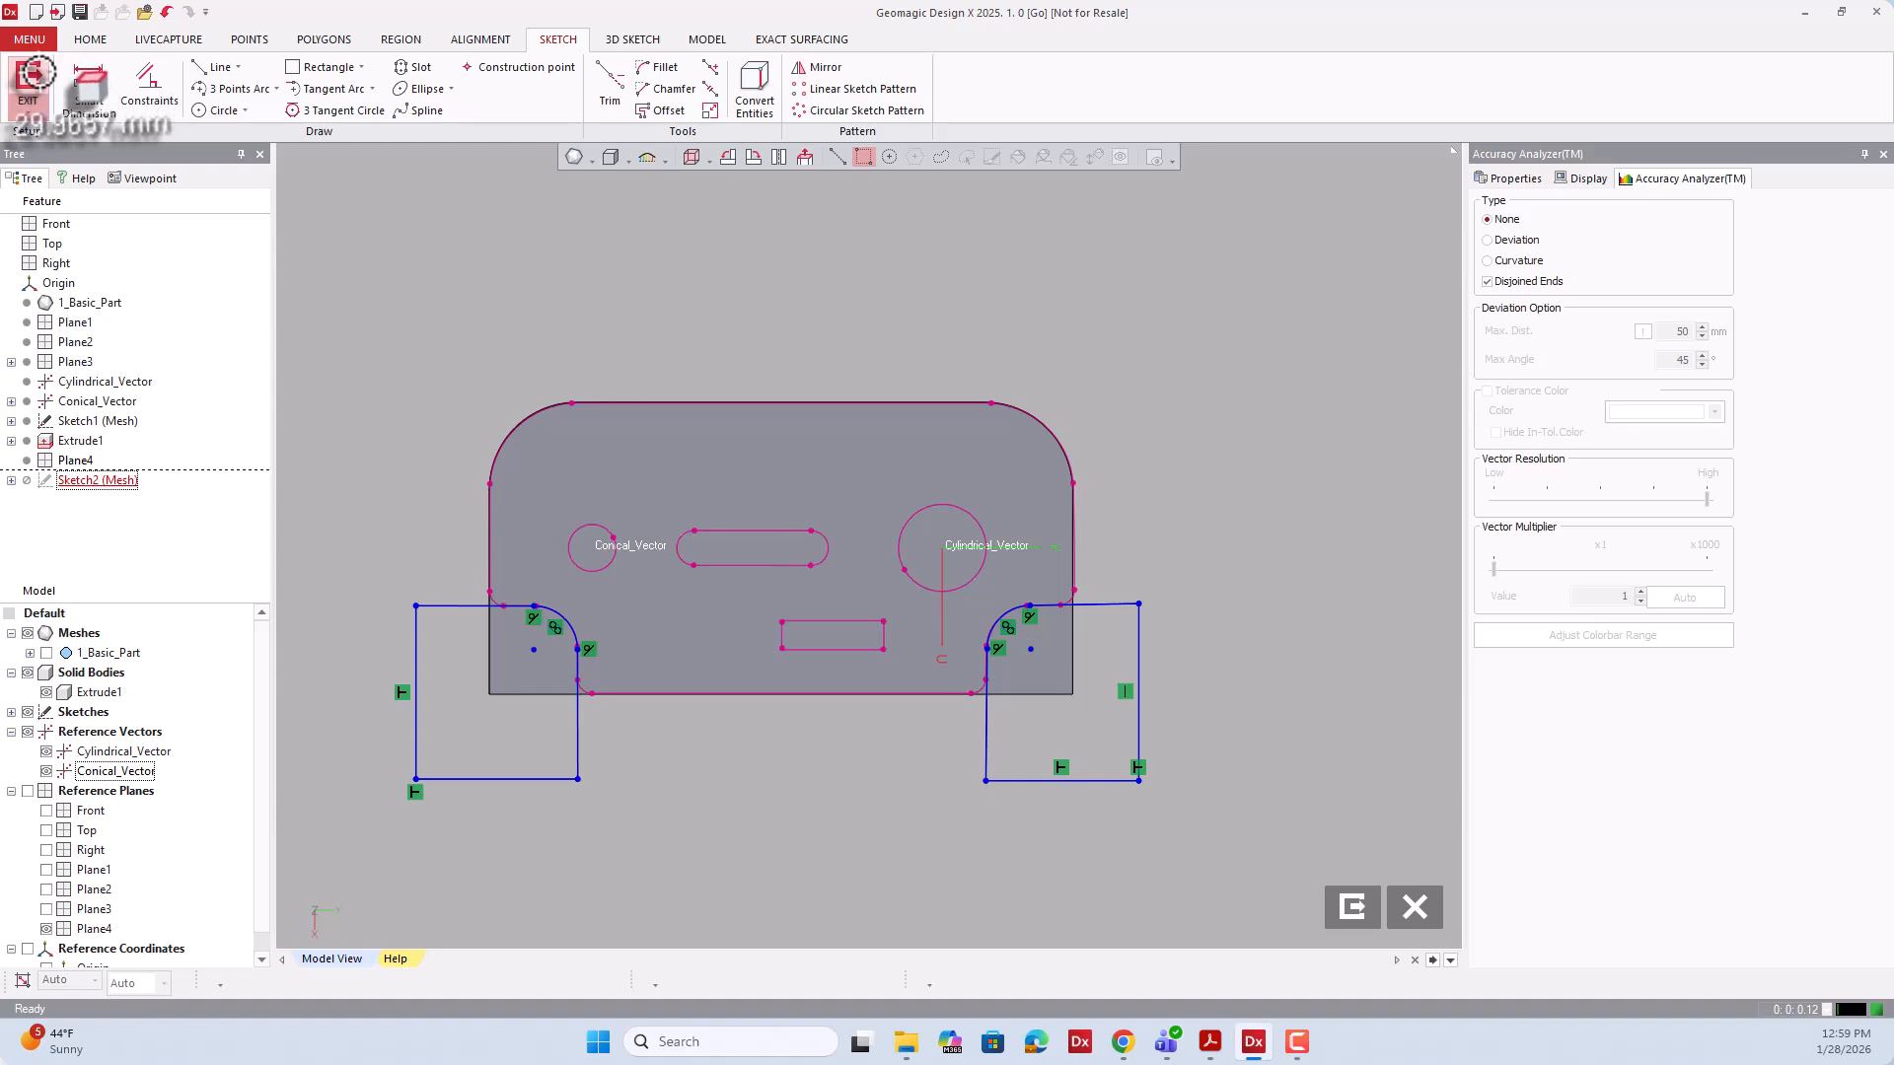
pyautogui.click(30, 79)
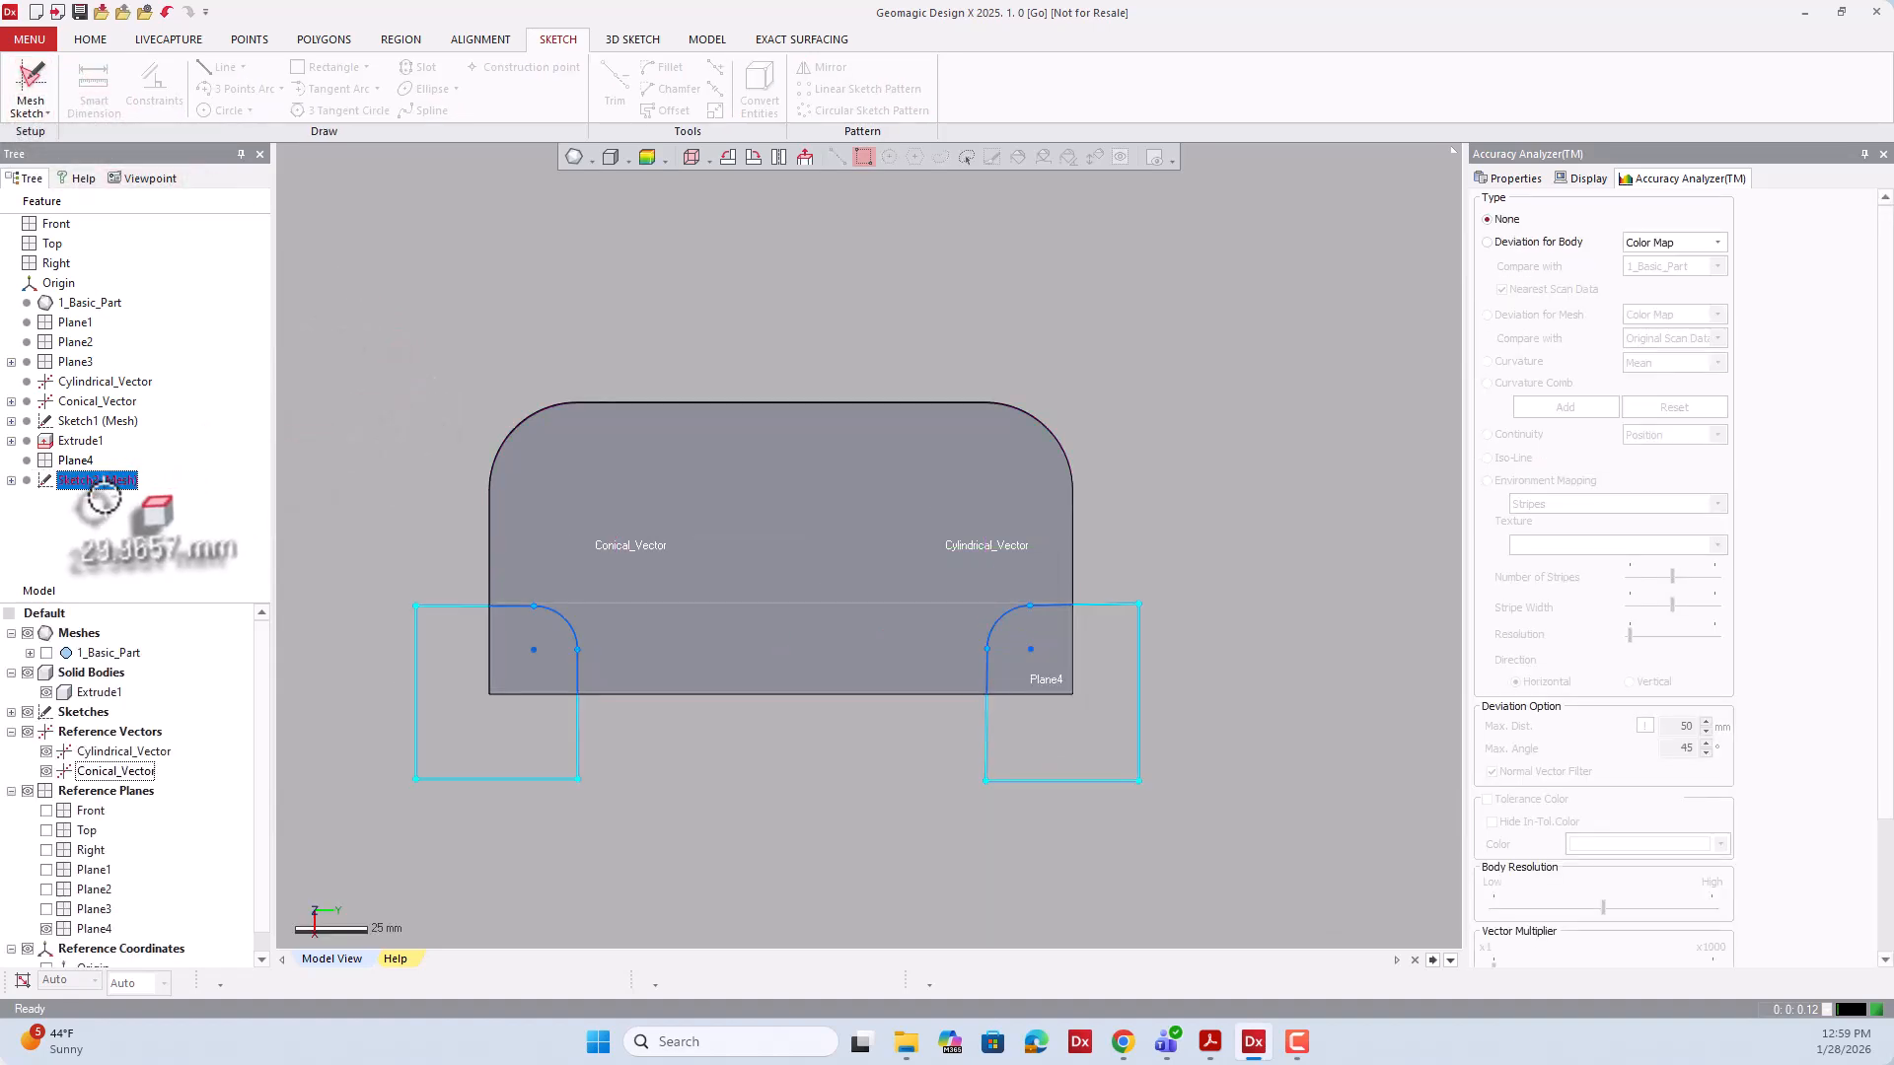
pyautogui.moveTo(903, 838)
pyautogui.mouseDown(button='right')
pyautogui.moveTo(1101, 815)
pyautogui.moveTo(1103, 503)
pyautogui.moveTo(1101, 535)
pyautogui.mouseUp(button='right')
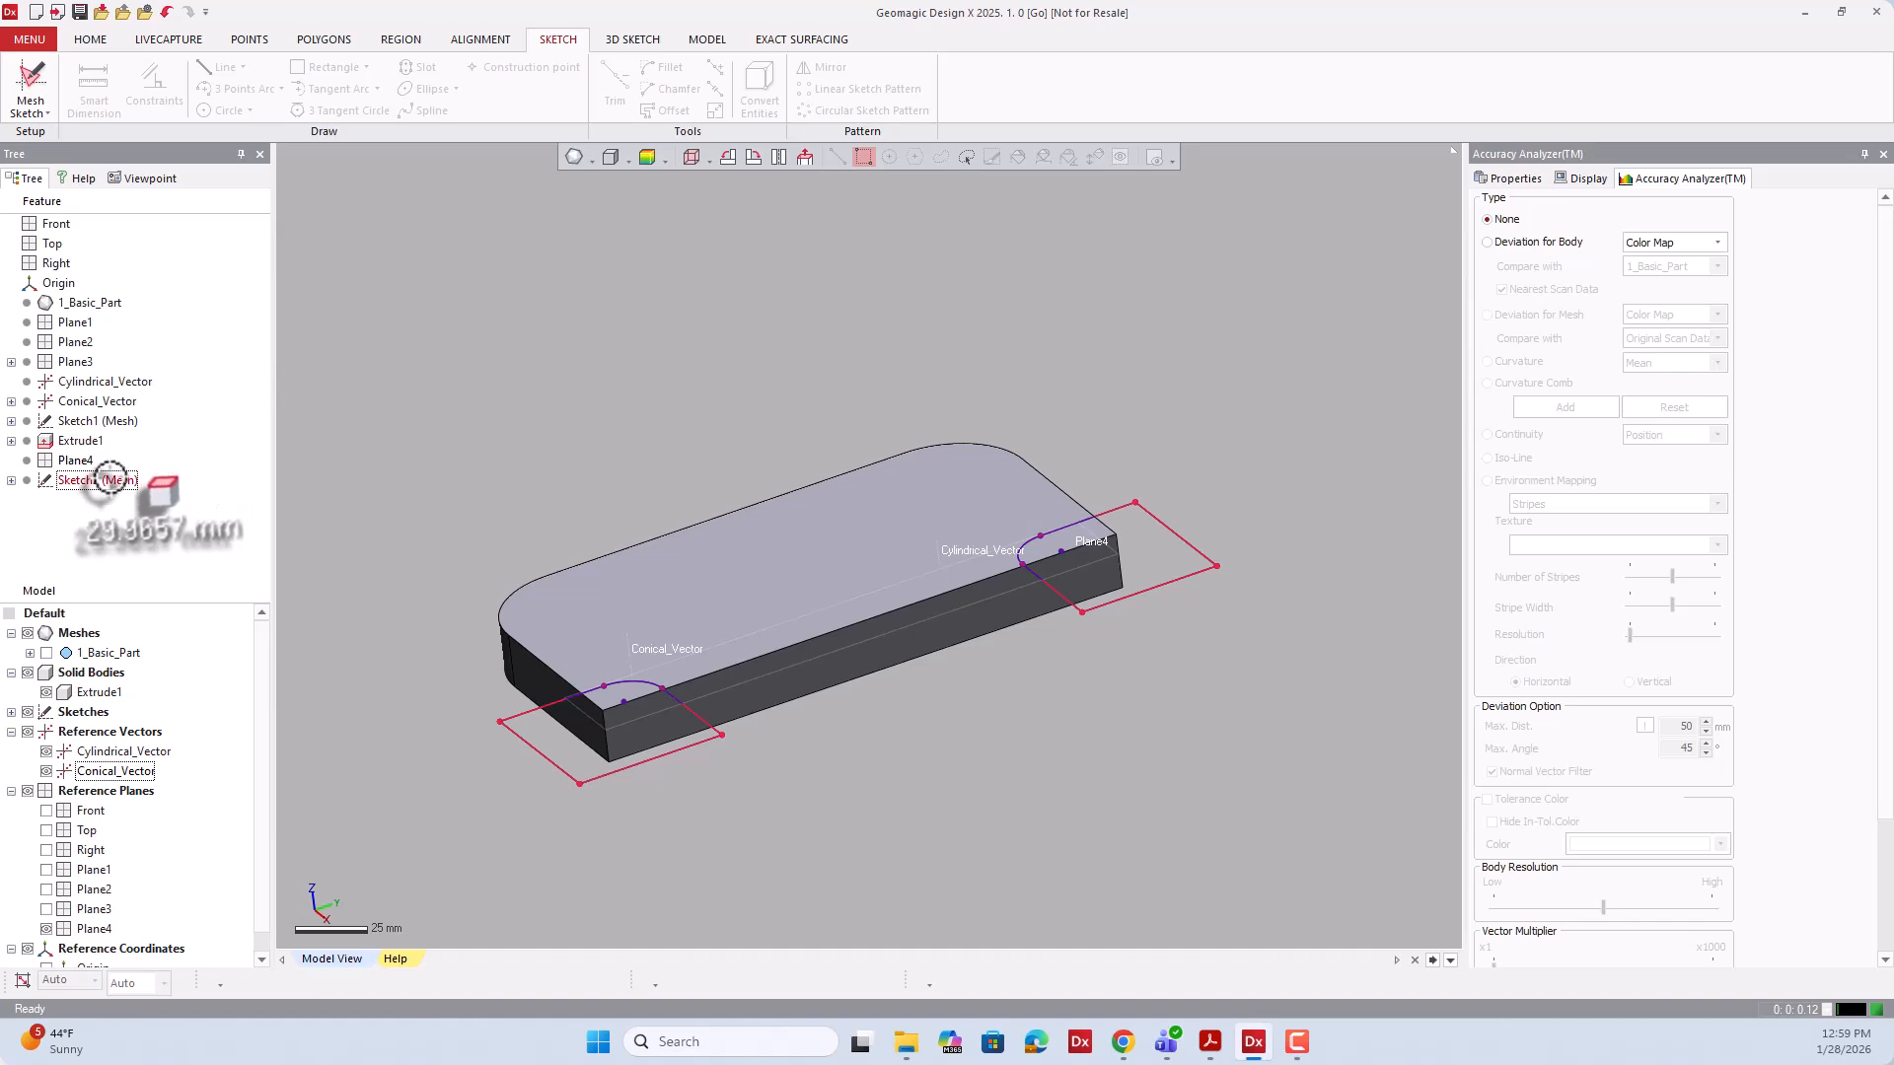
pyautogui.scroll(-3, 637, 478)
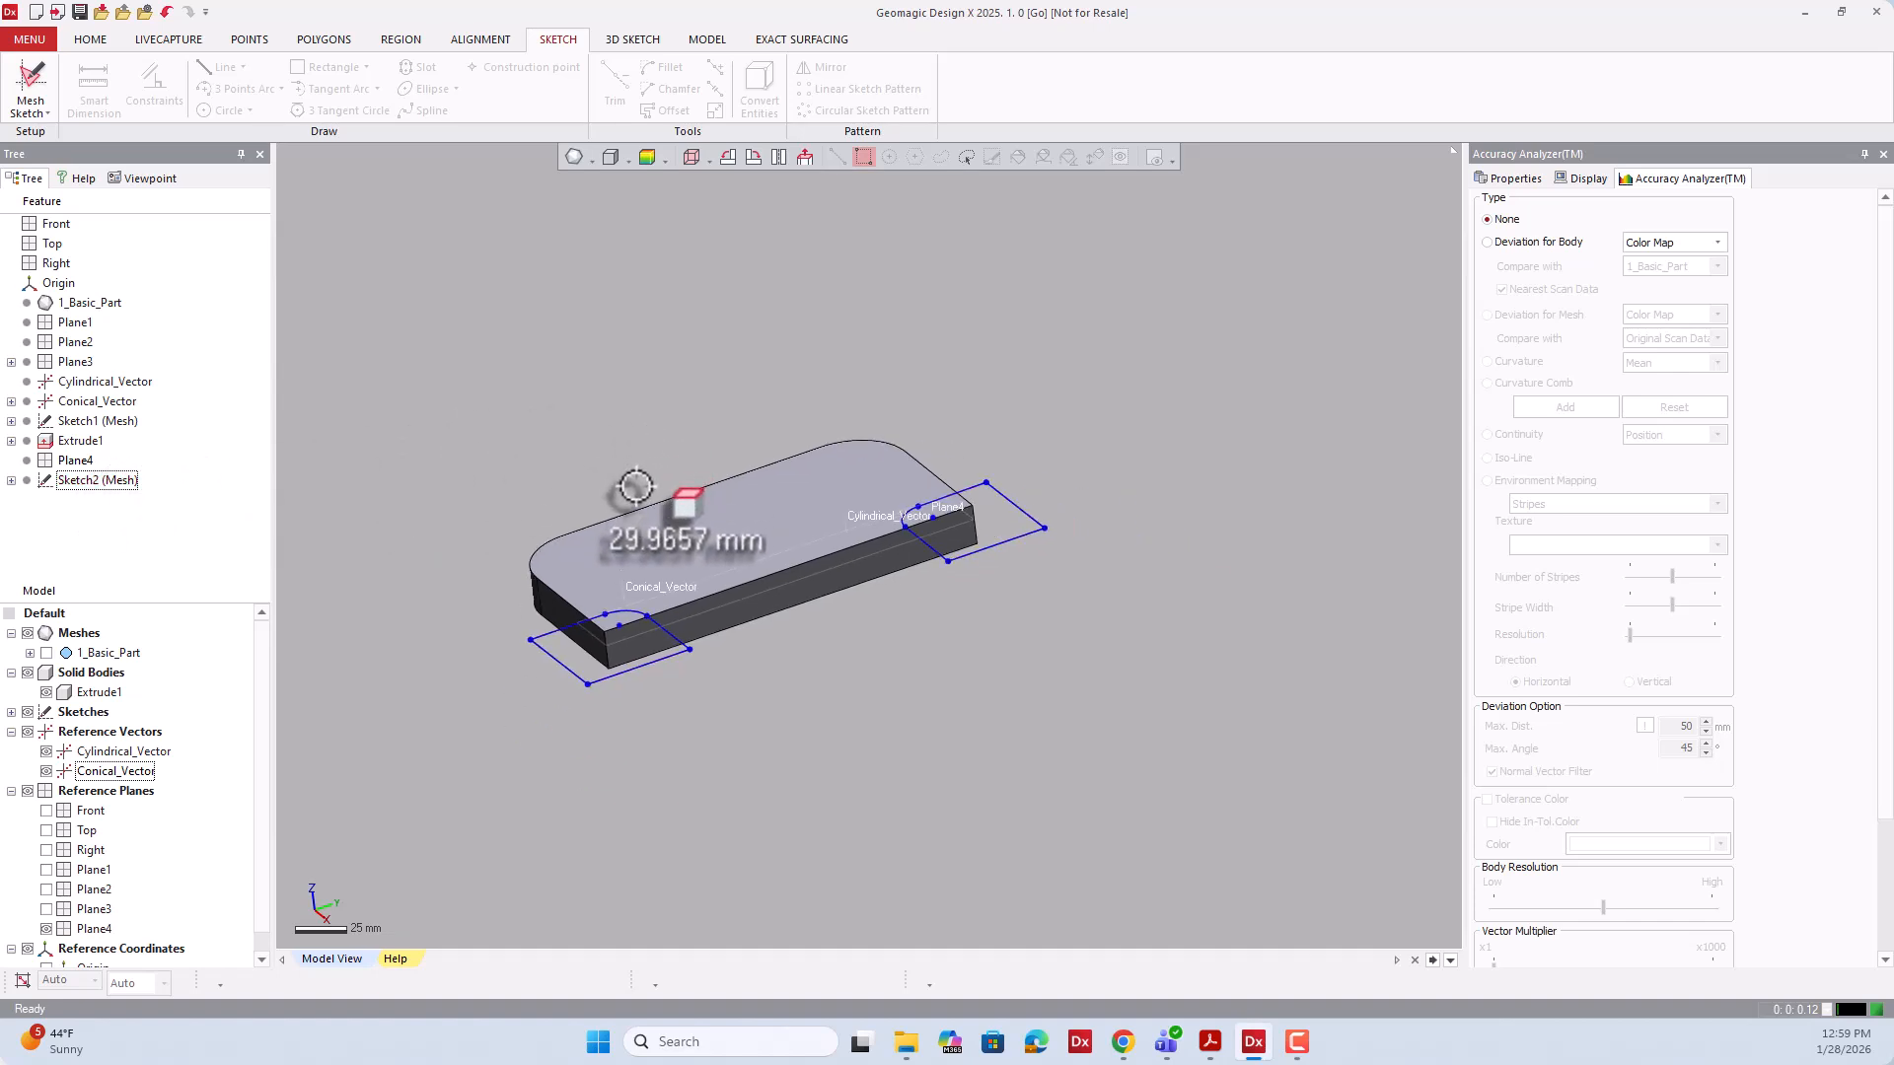
# Extrude both loops of Sketch2 (Mesh) upward as a solid, using the Blind method, 100 mm length and the Merge result operator.
pyautogui.click(702, 39)
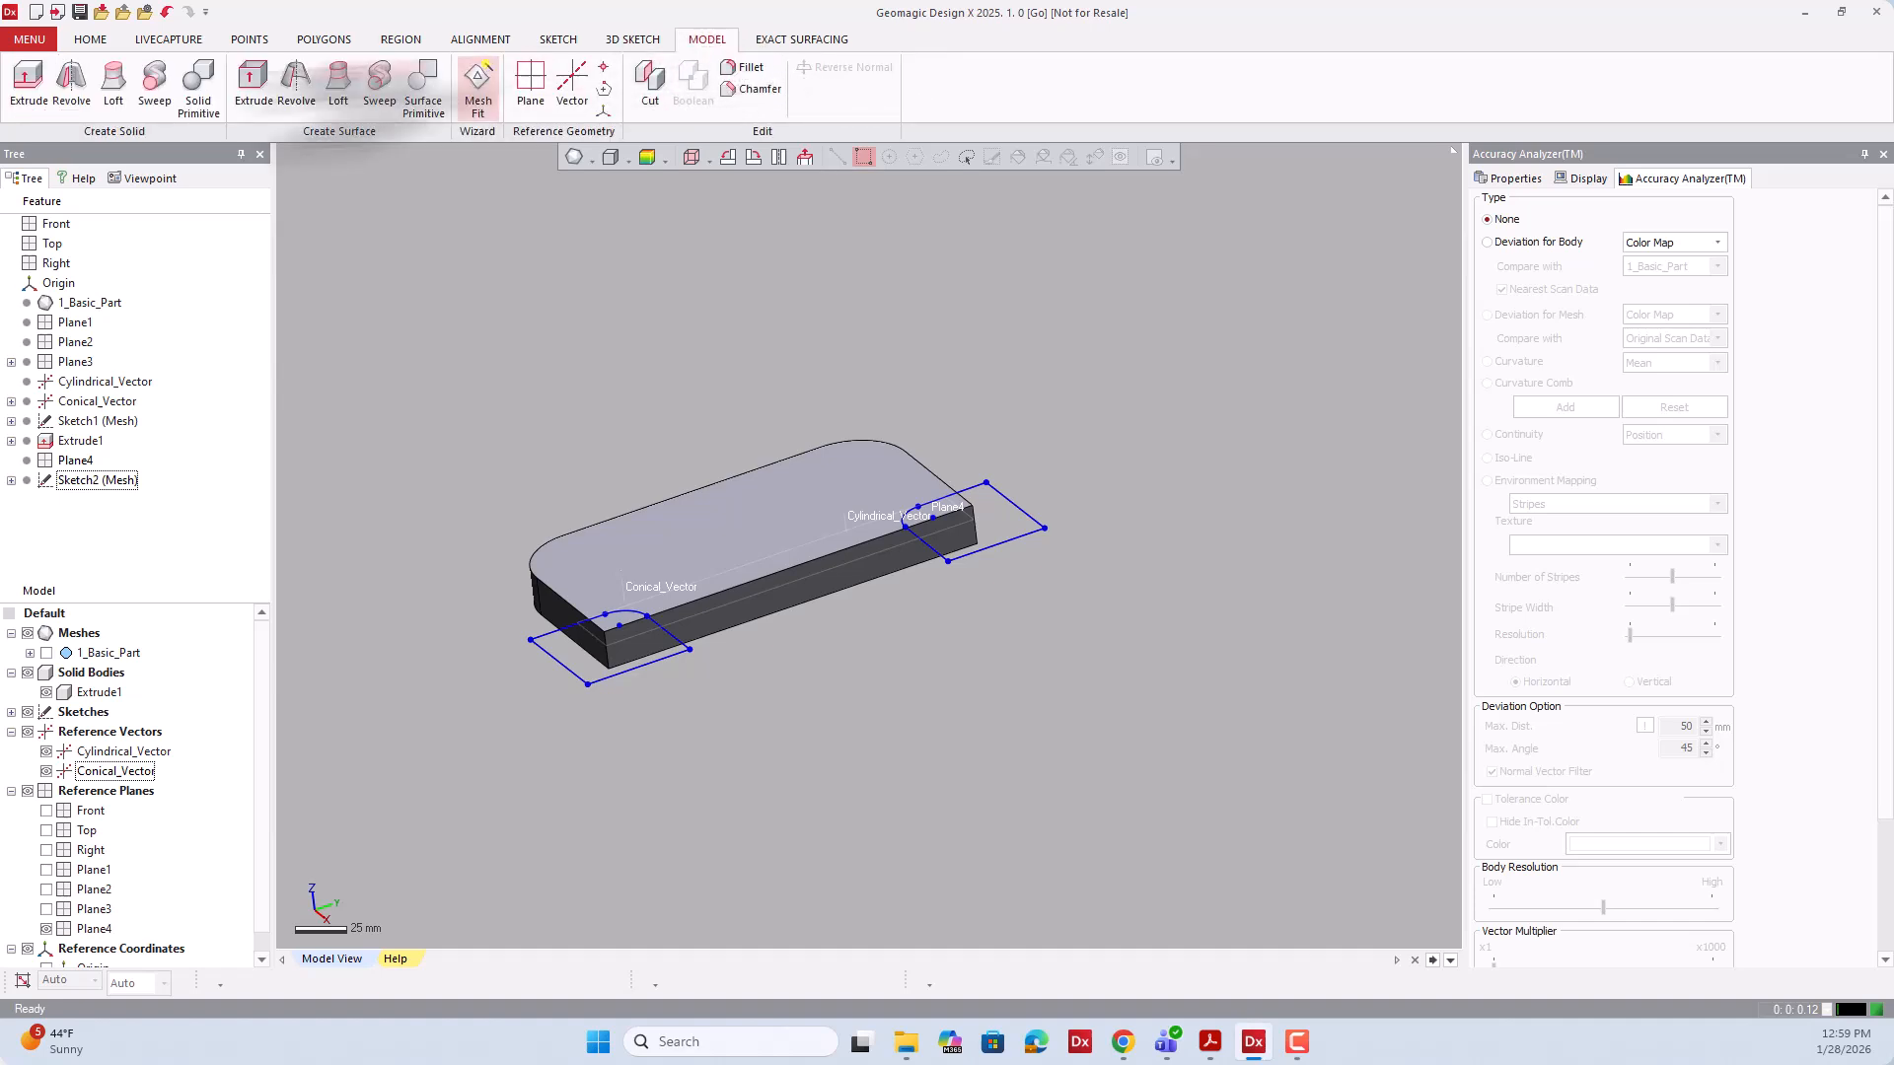
pyautogui.click(25, 87)
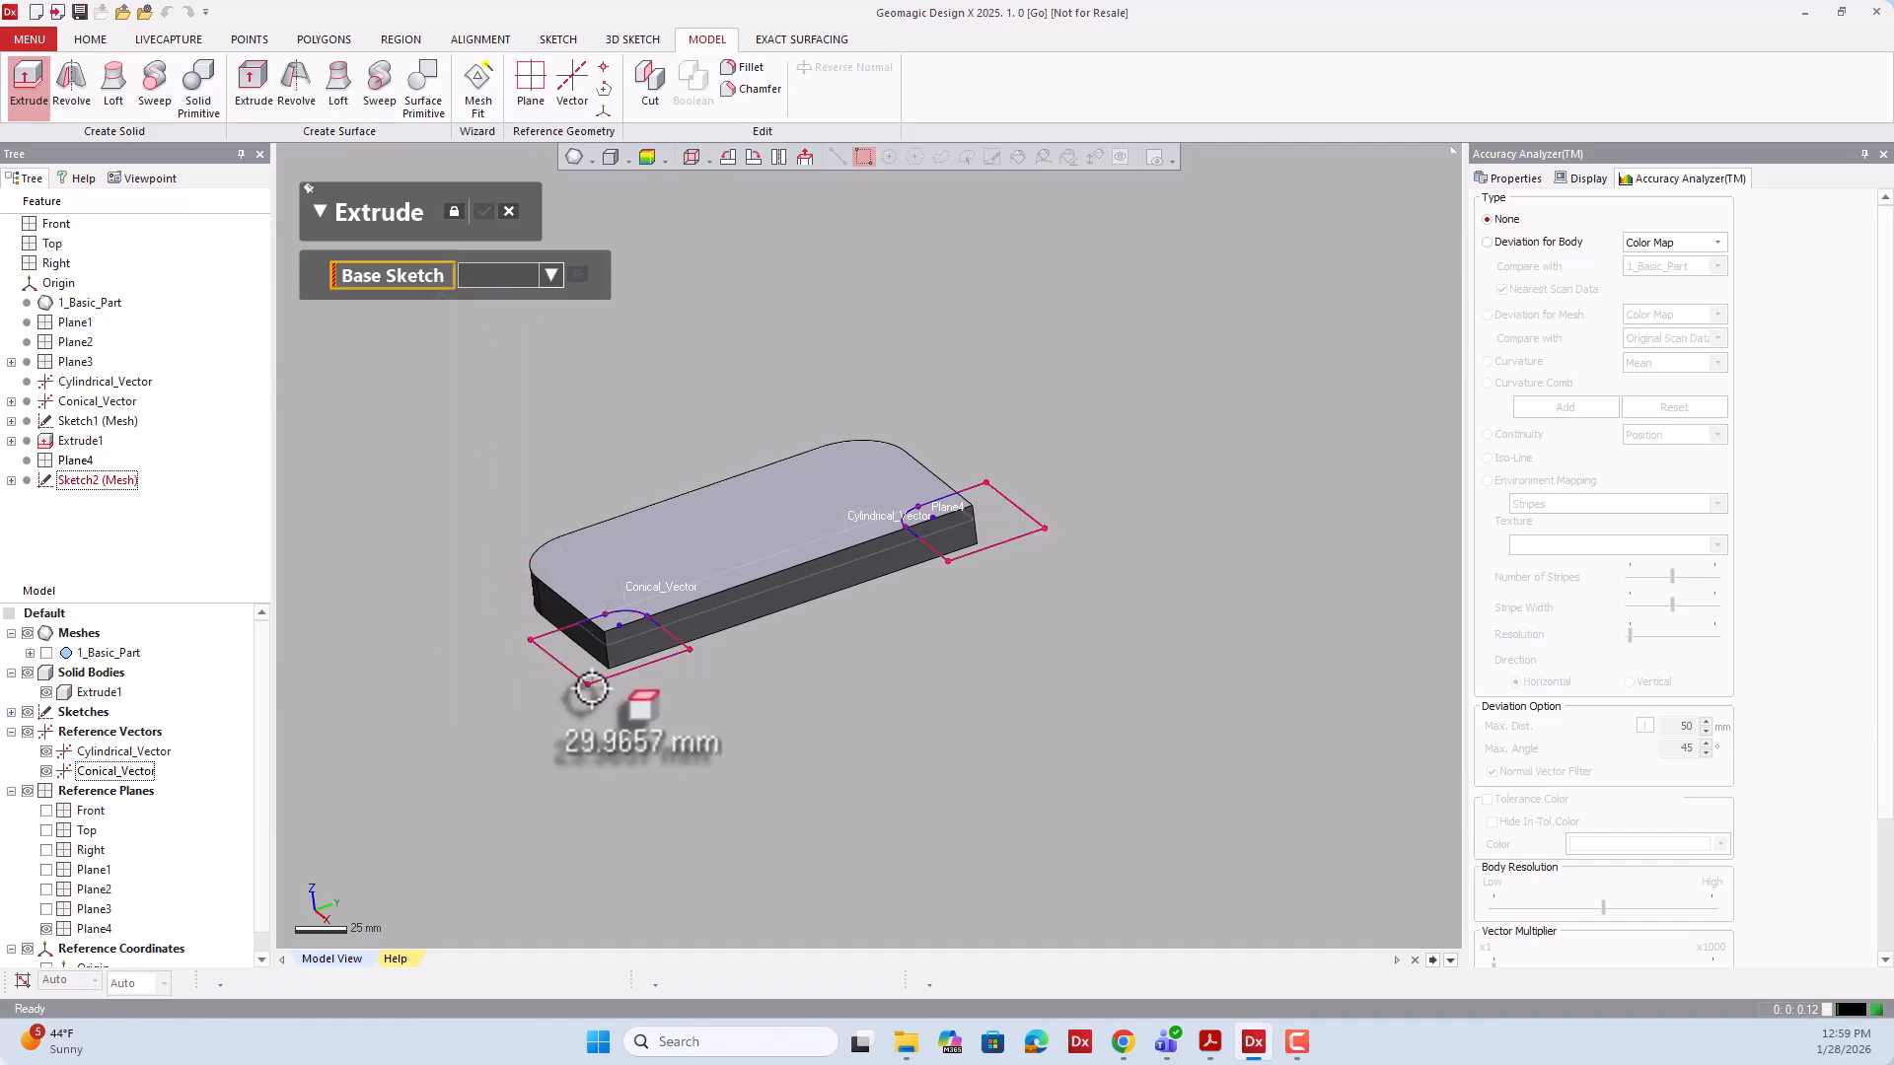
pyautogui.click(99, 480)
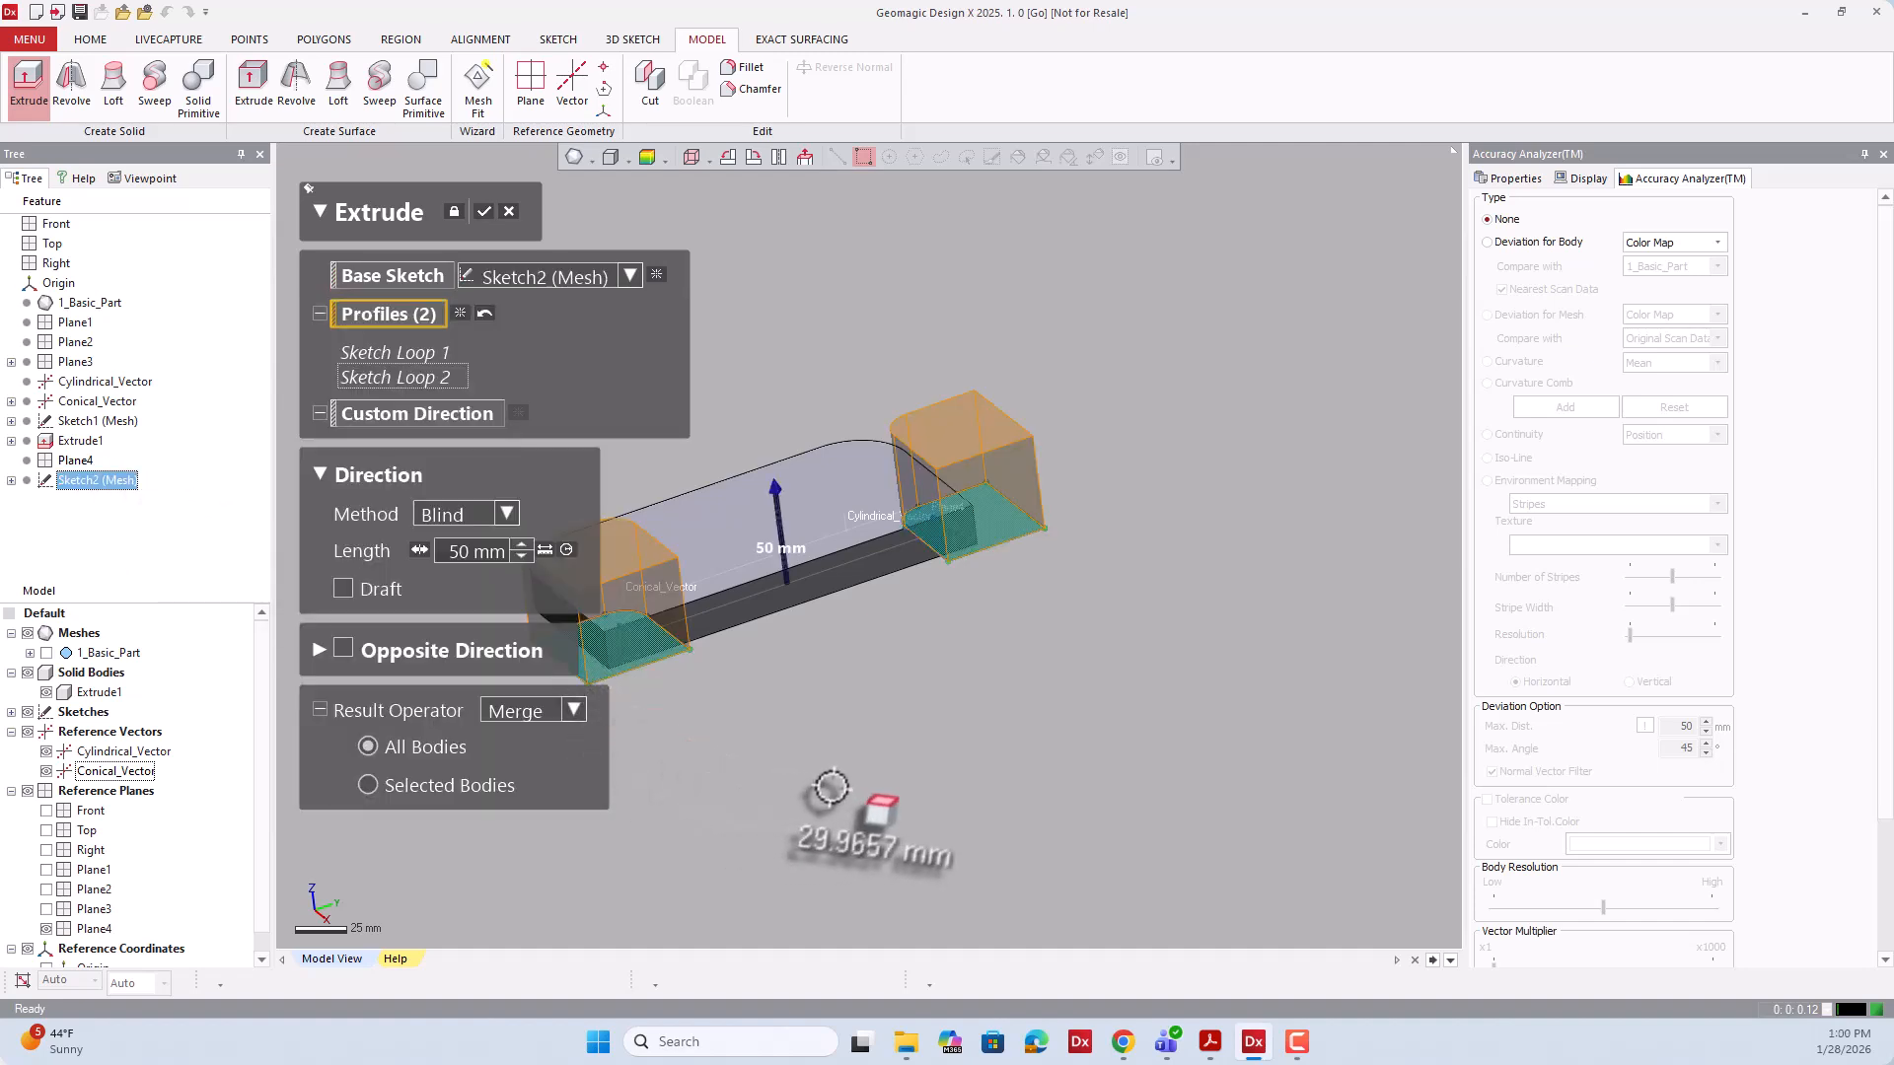
pyautogui.moveTo(825, 790); pyautogui.dragTo(887, 625, button='right')
pyautogui.scroll(-3, 1023, 706)
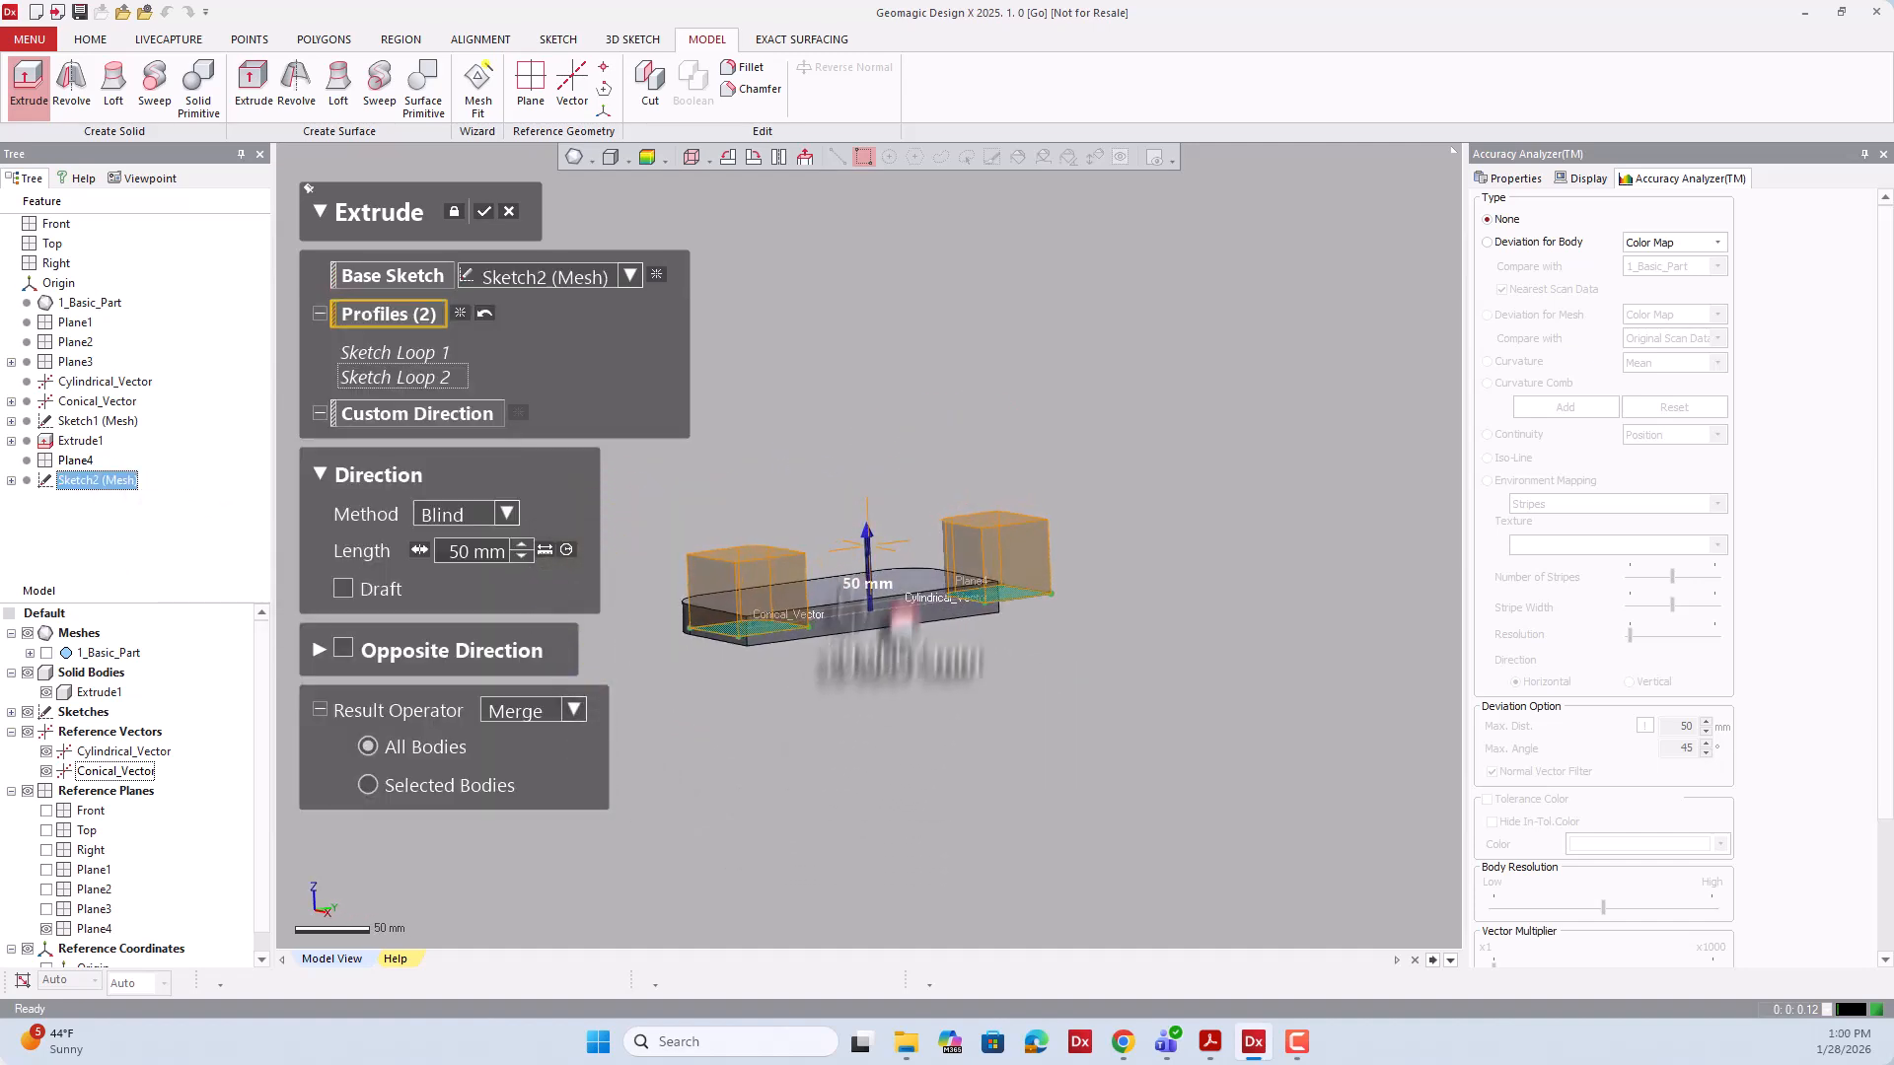
pyautogui.moveTo(866, 534); pyautogui.dragTo(858, 462)
pyautogui.moveTo(915, 481); pyautogui.dragTo(873, 570, button='right')
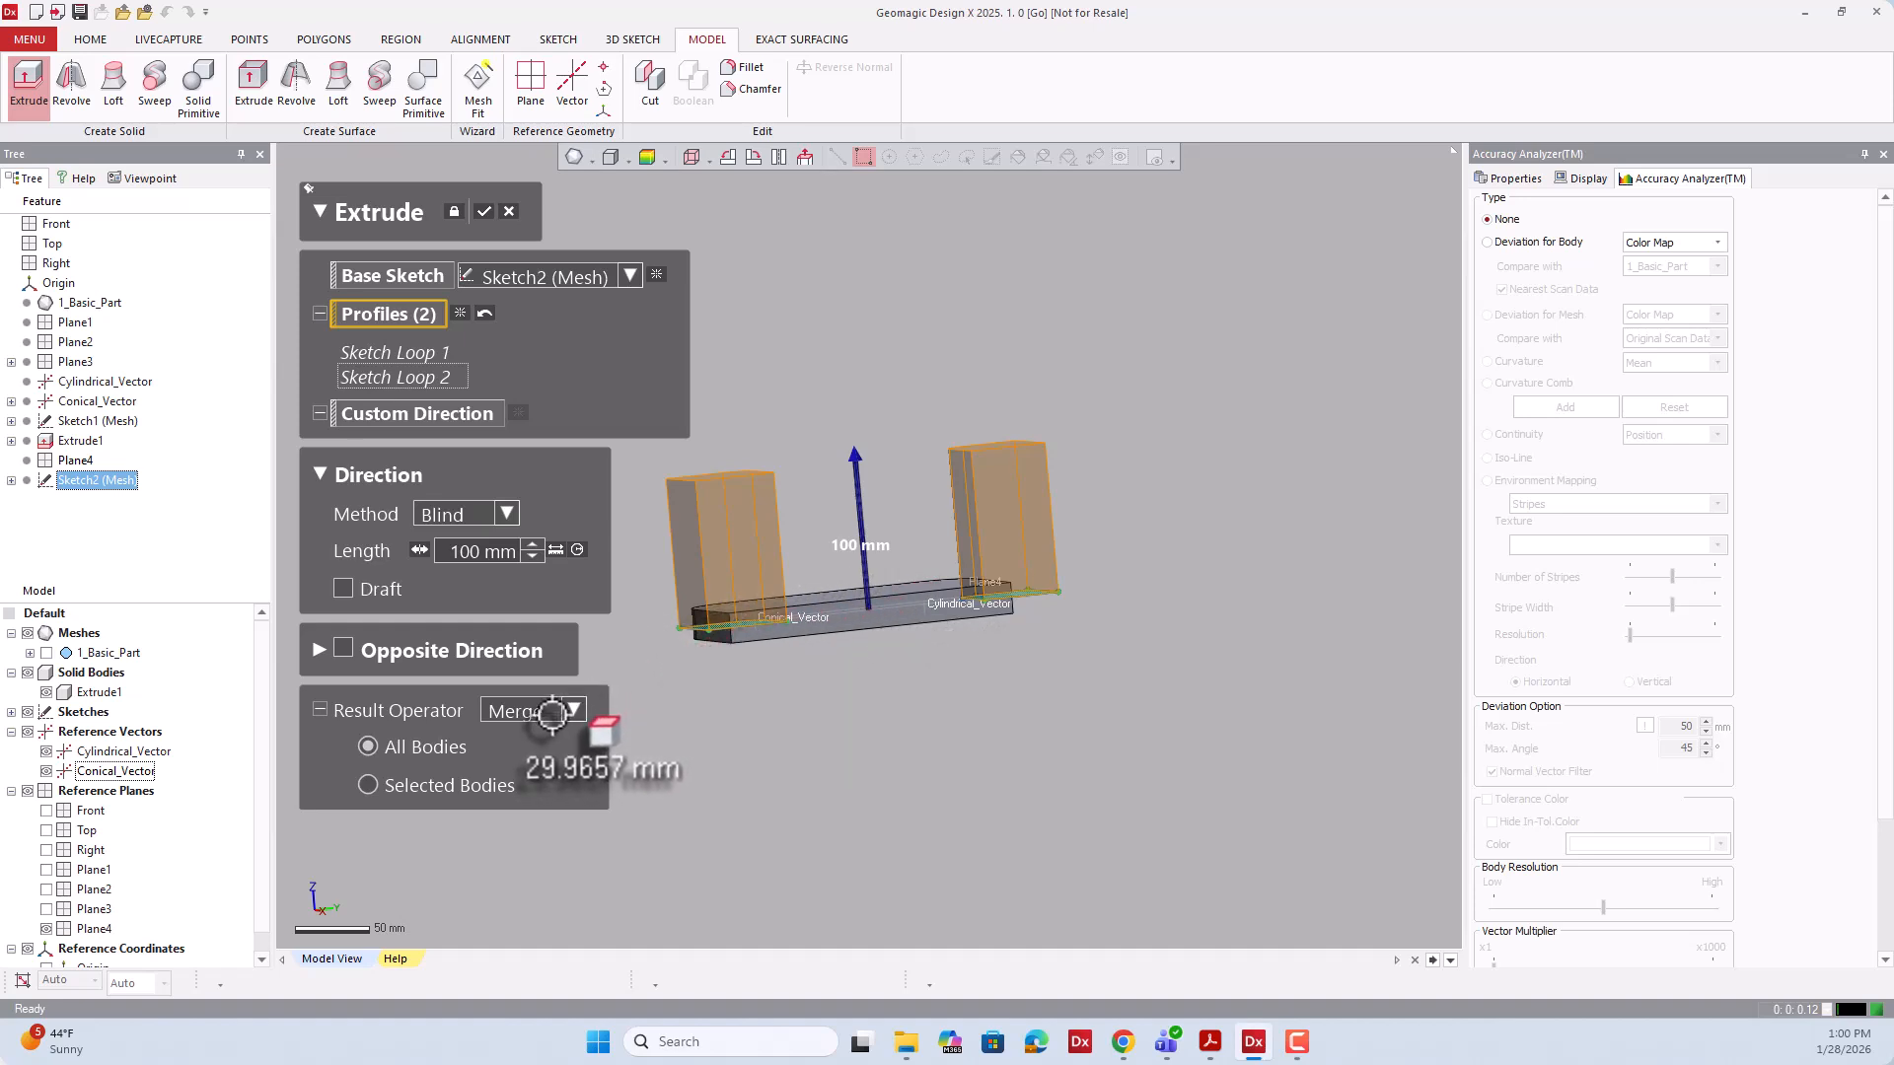
pyautogui.click(482, 211)
pyautogui.moveTo(691, 338); pyautogui.dragTo(345, 592, button='right')
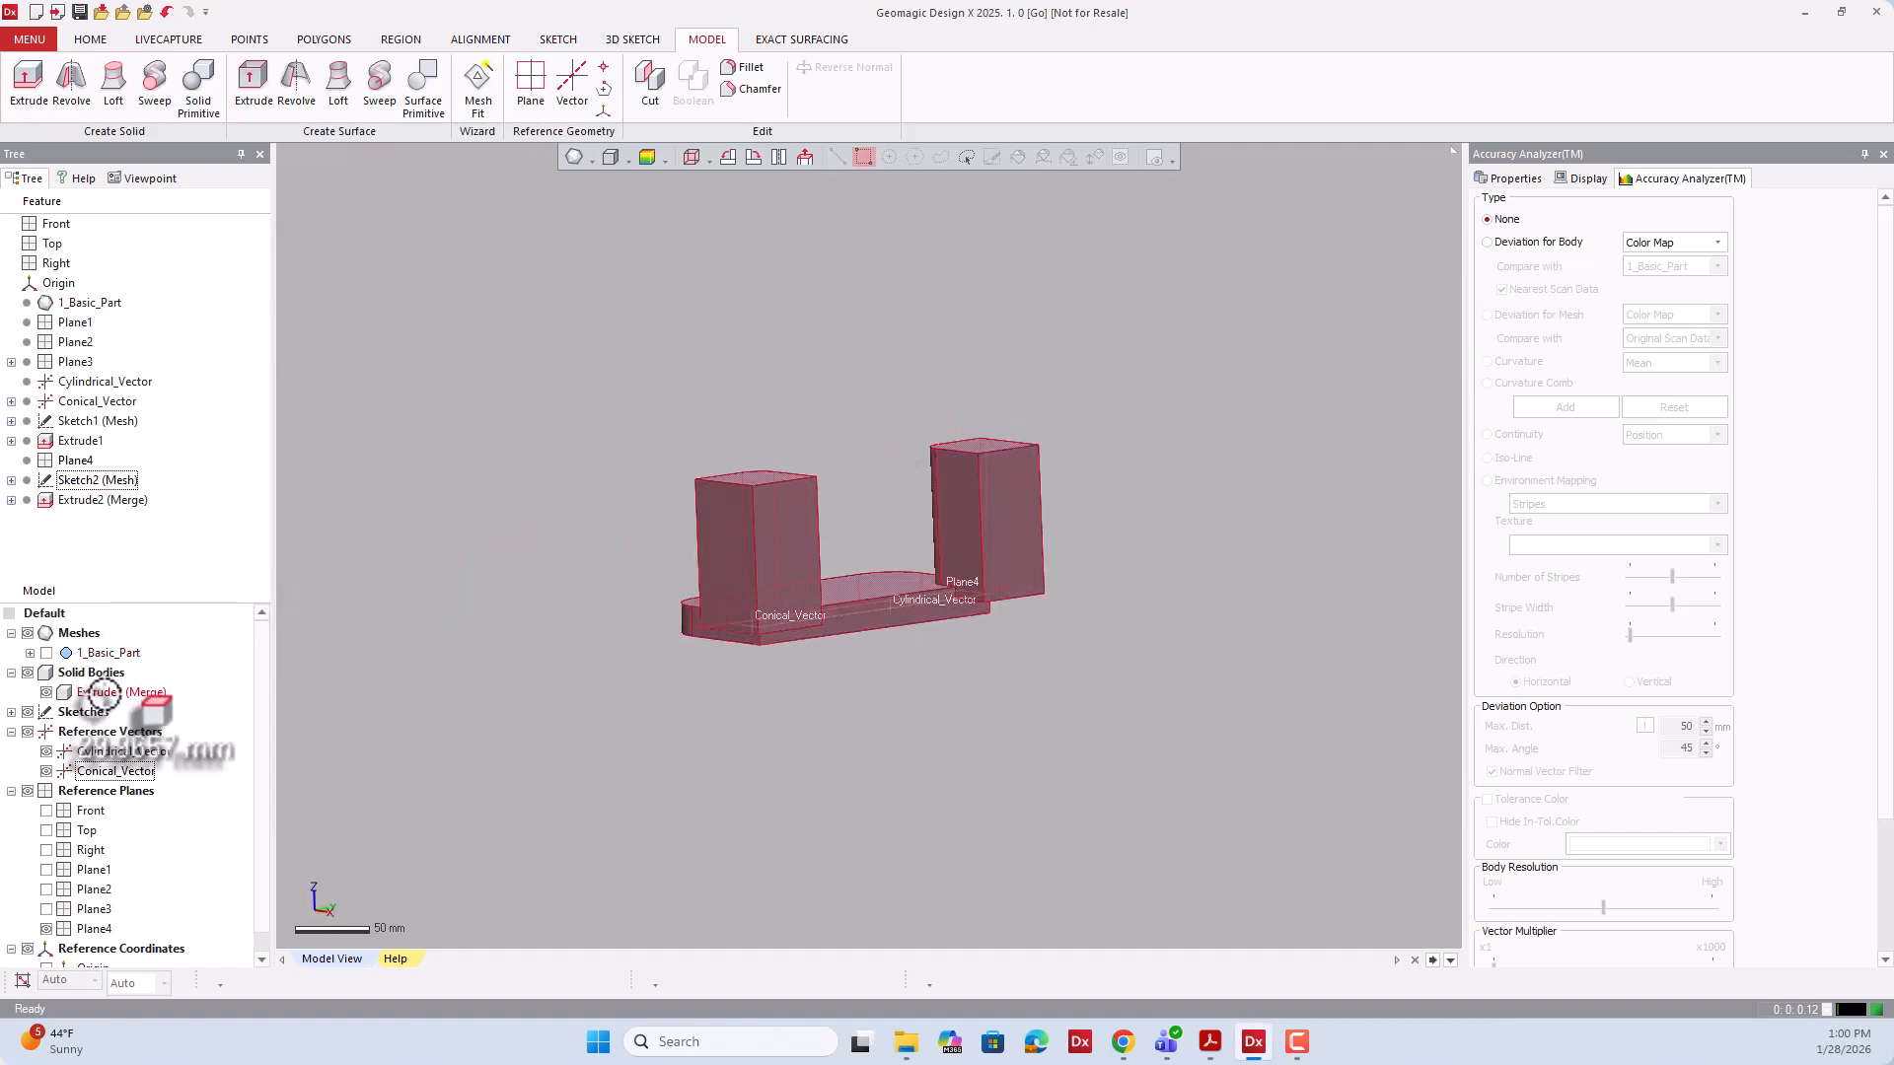
# Edit the Extrude2 feature and set its result operator to Insert so the notch blocks are separate bodies.
pyautogui.doubleClick(104, 500)
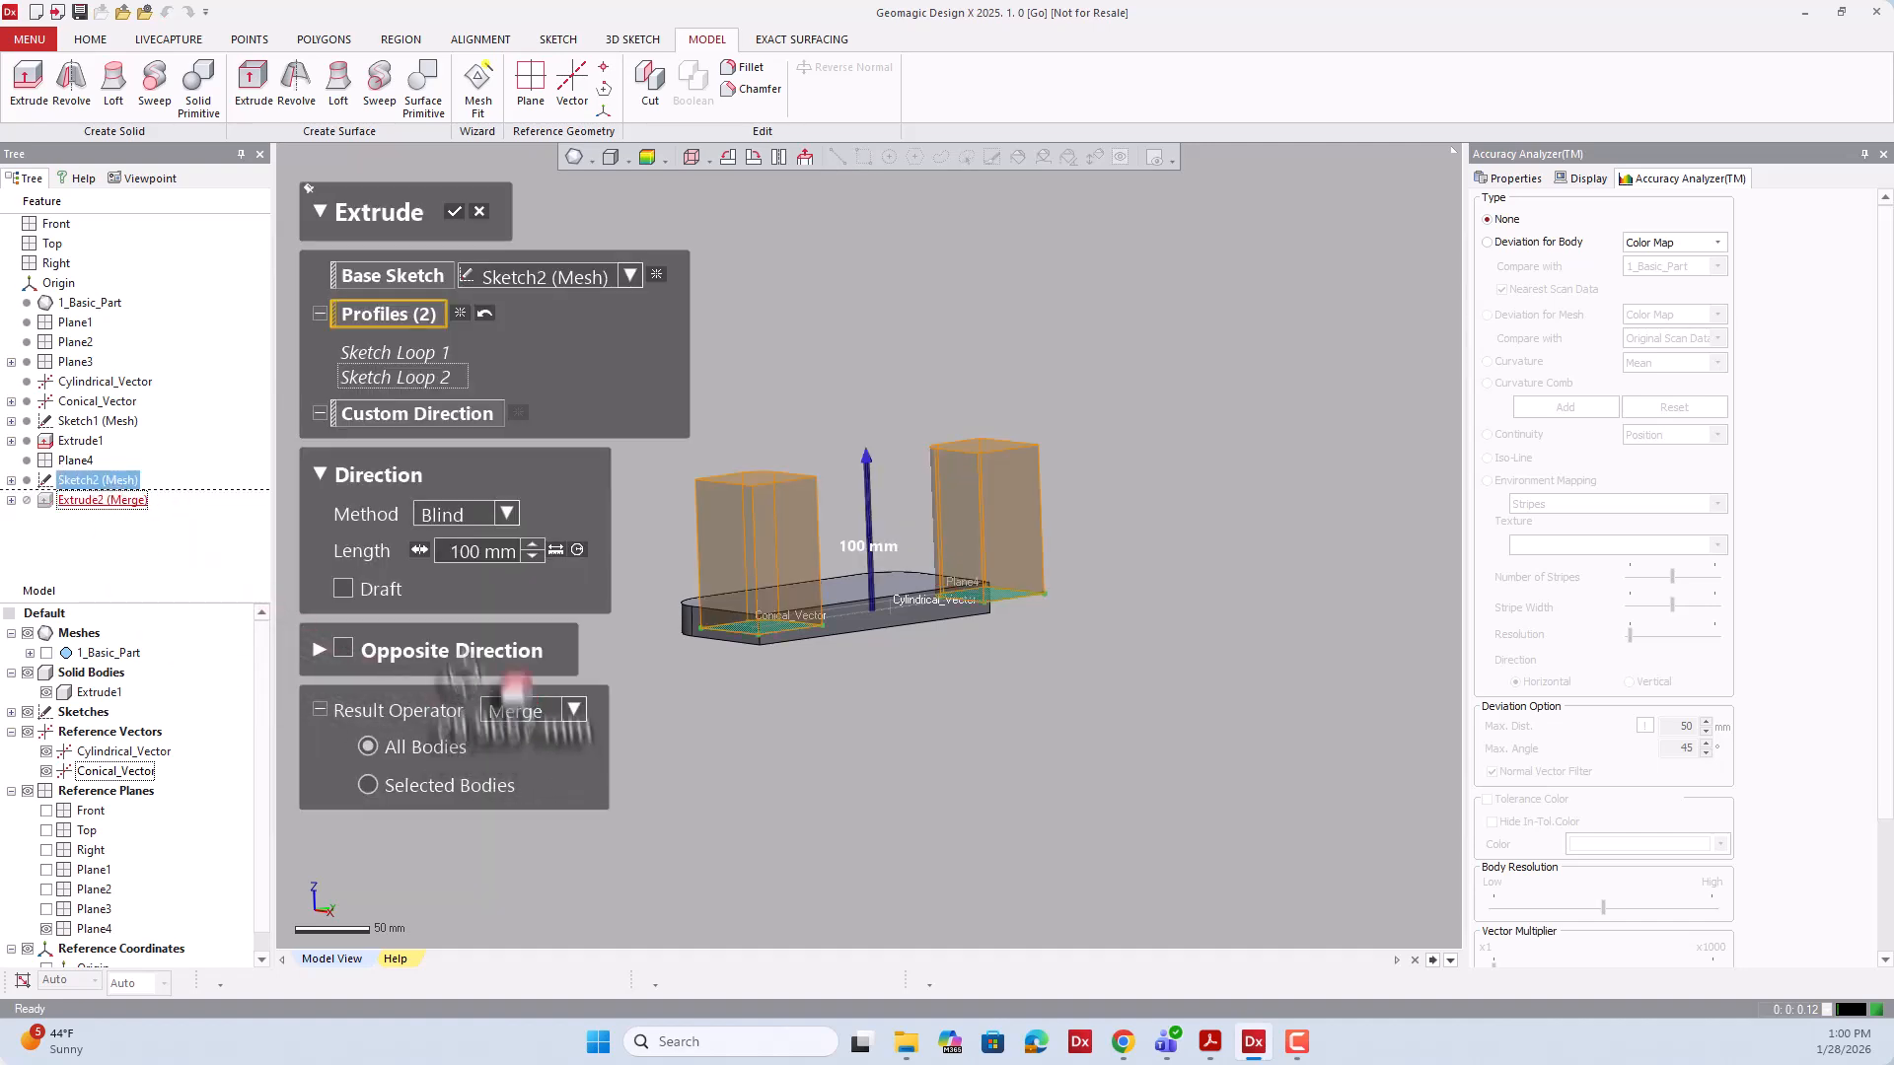
pyautogui.click(453, 211)
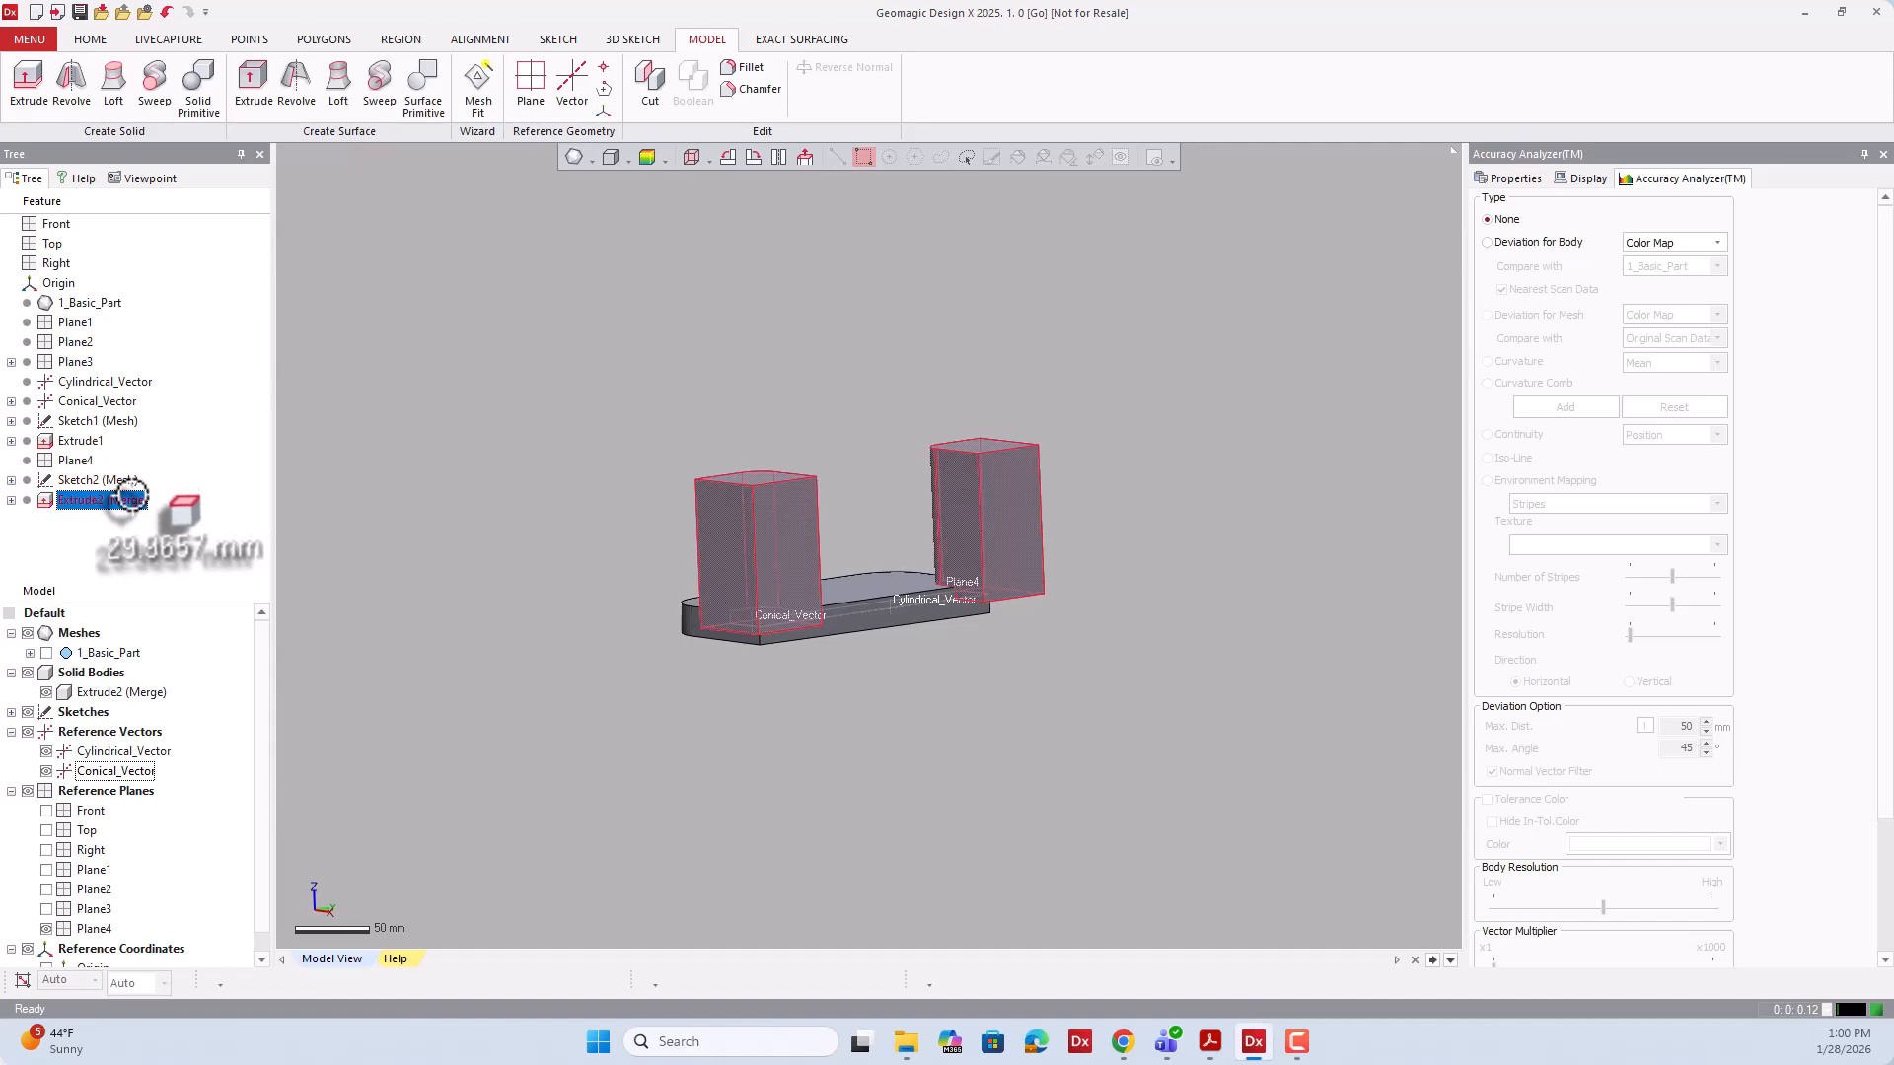
pyautogui.rightClick(132, 499)
pyautogui.click(178, 507)
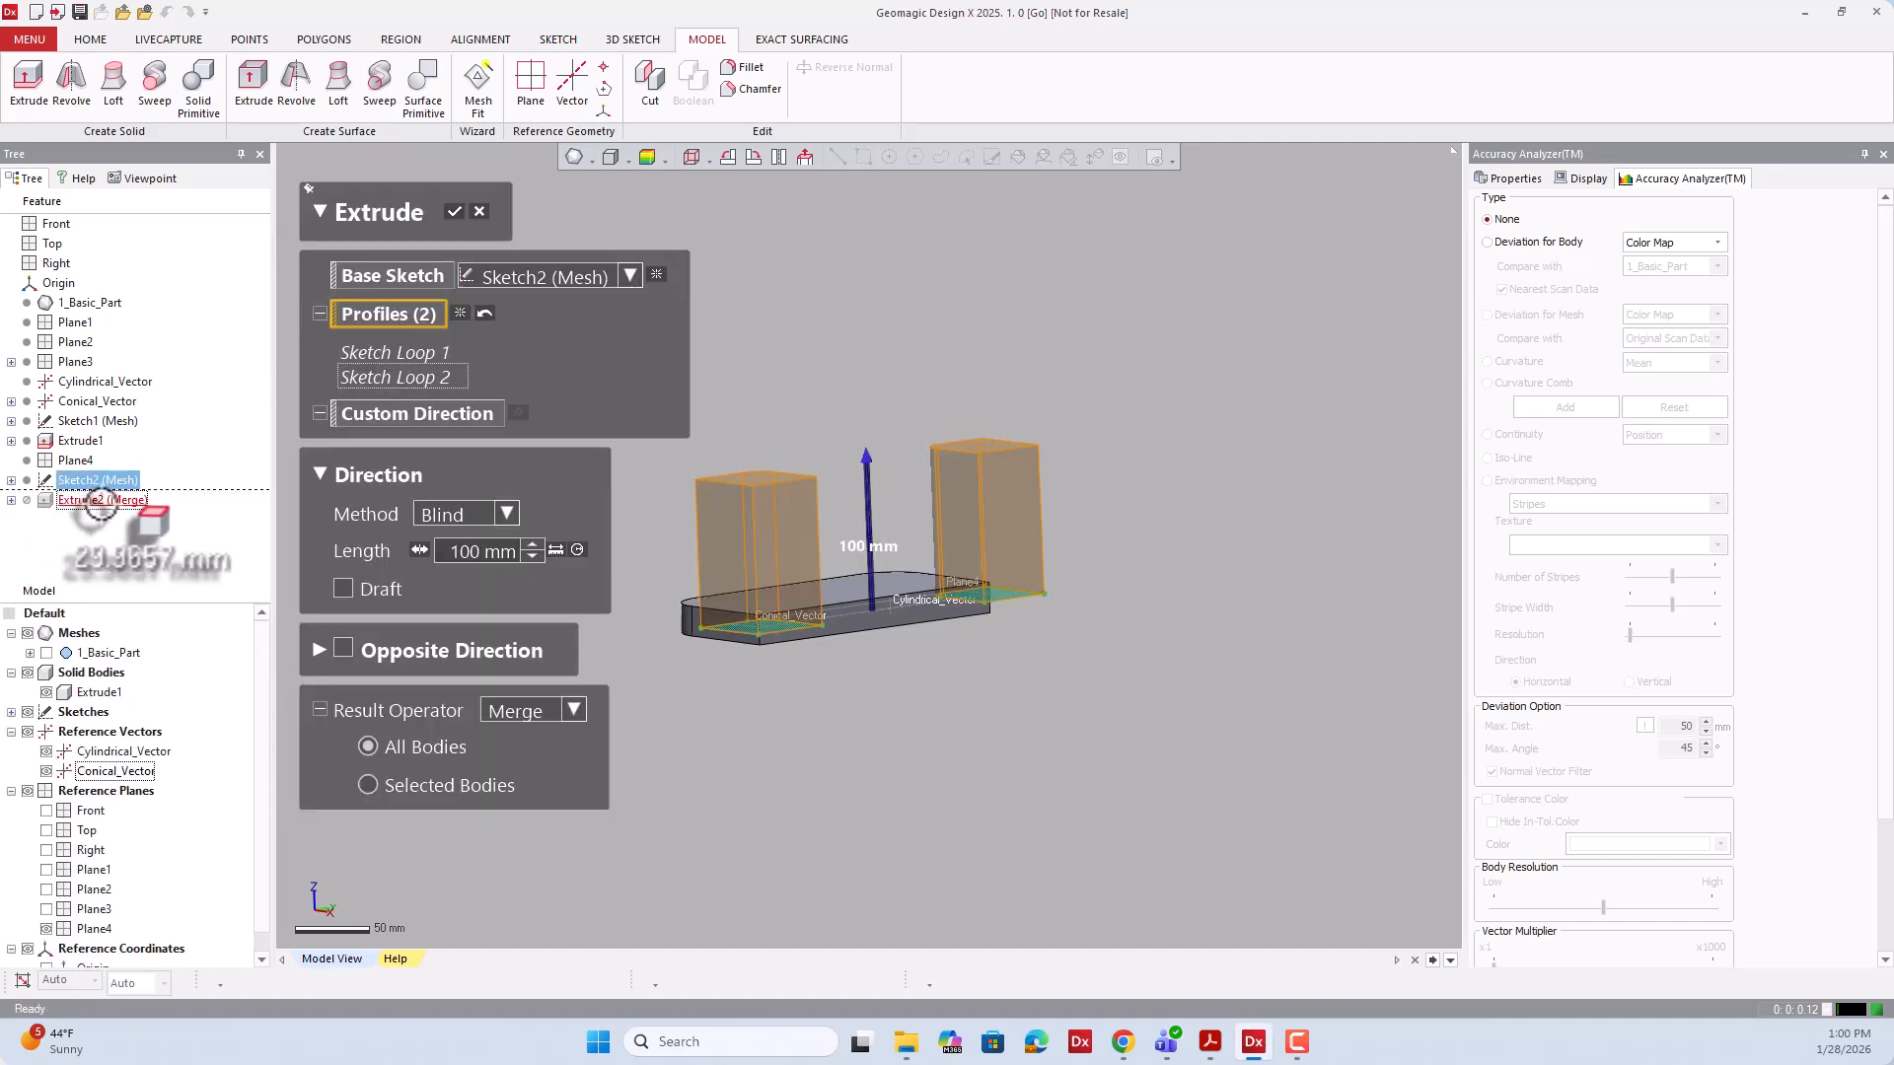
pyautogui.click(572, 710)
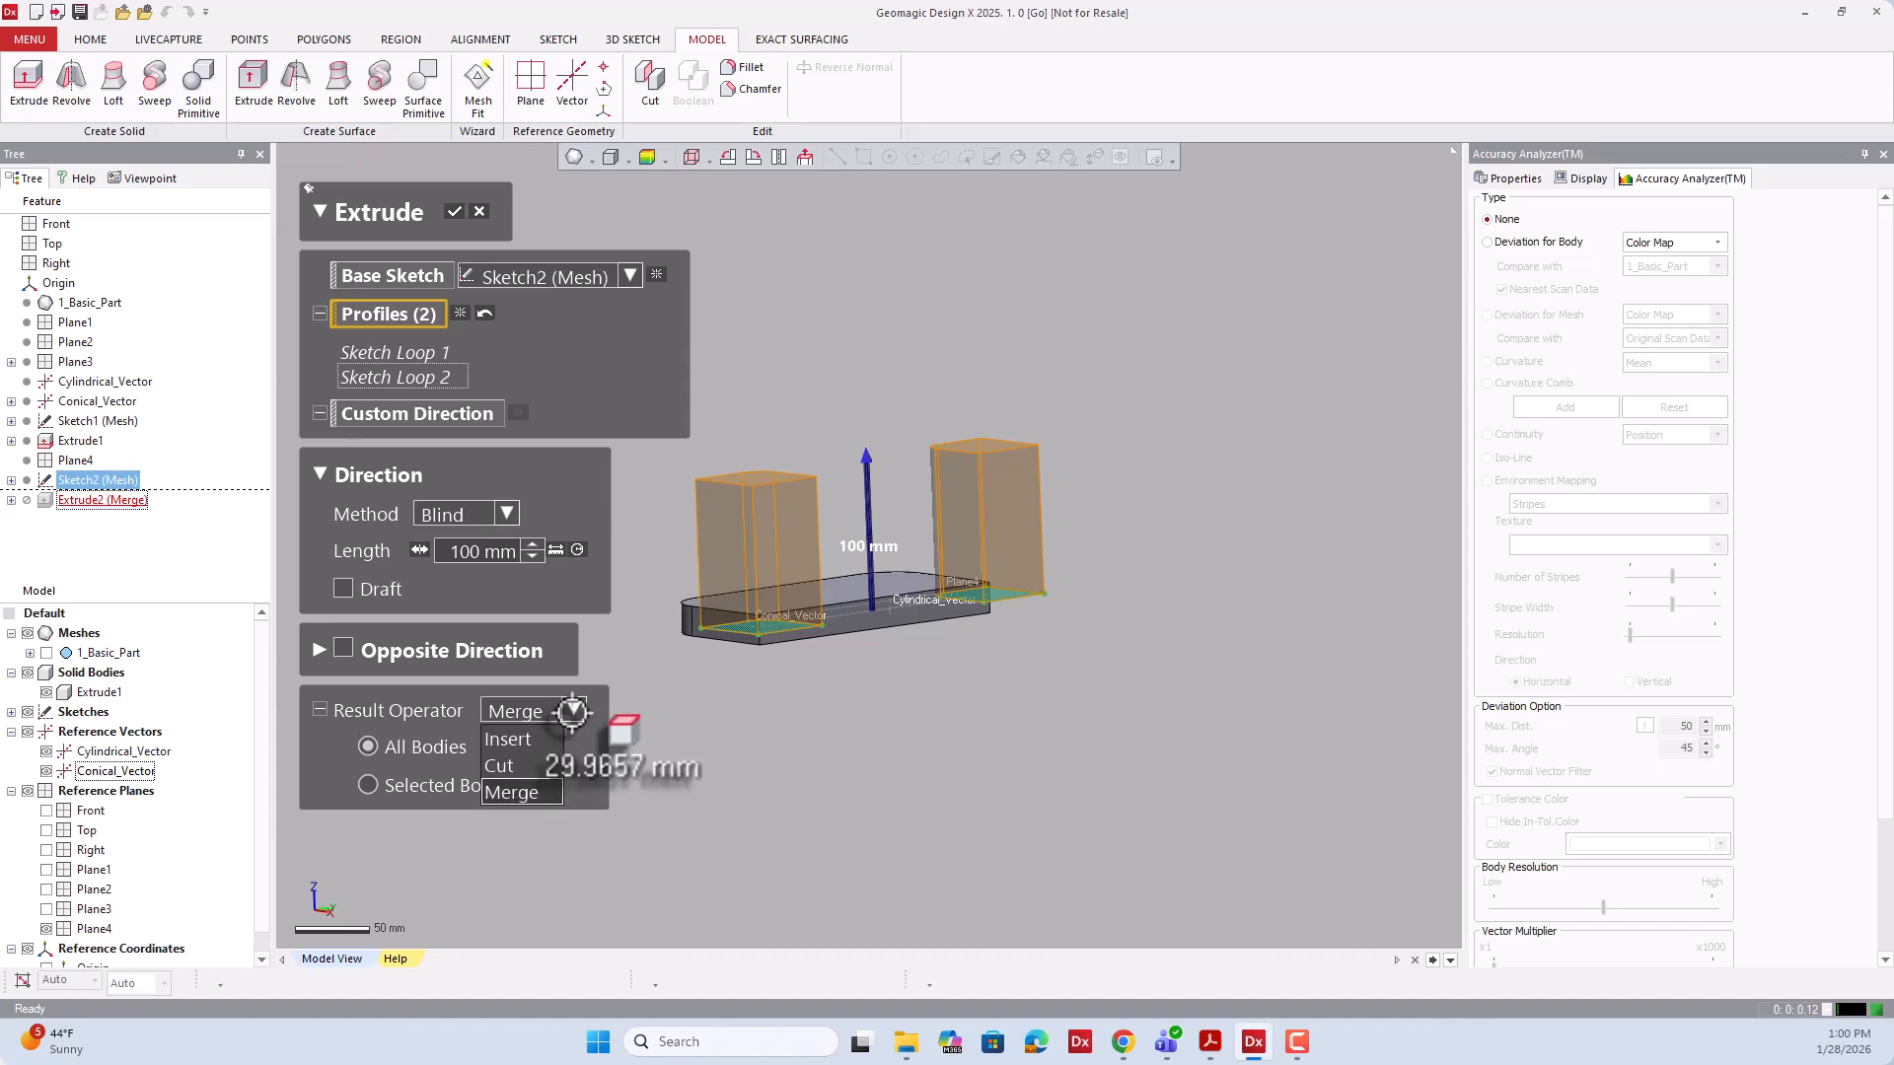
pyautogui.click(520, 742)
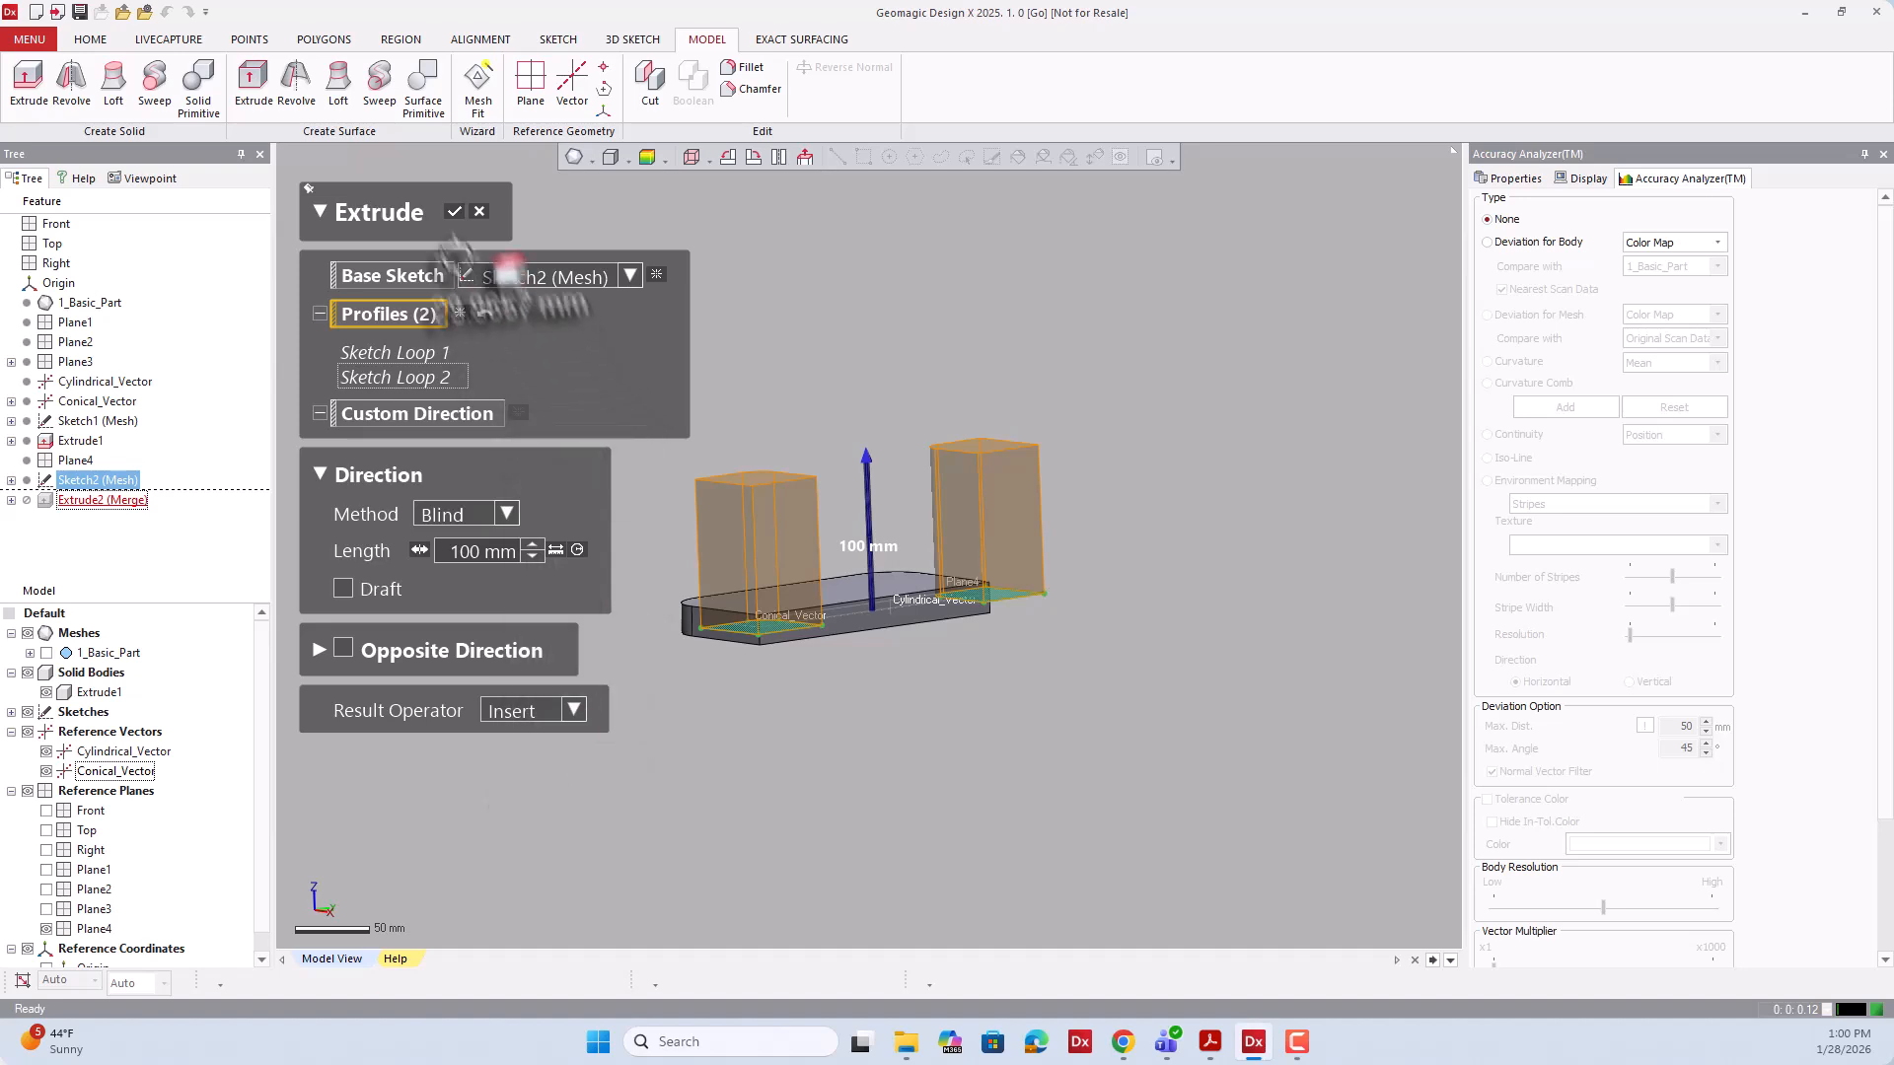
pyautogui.click(454, 211)
pyautogui.click(468, 337)
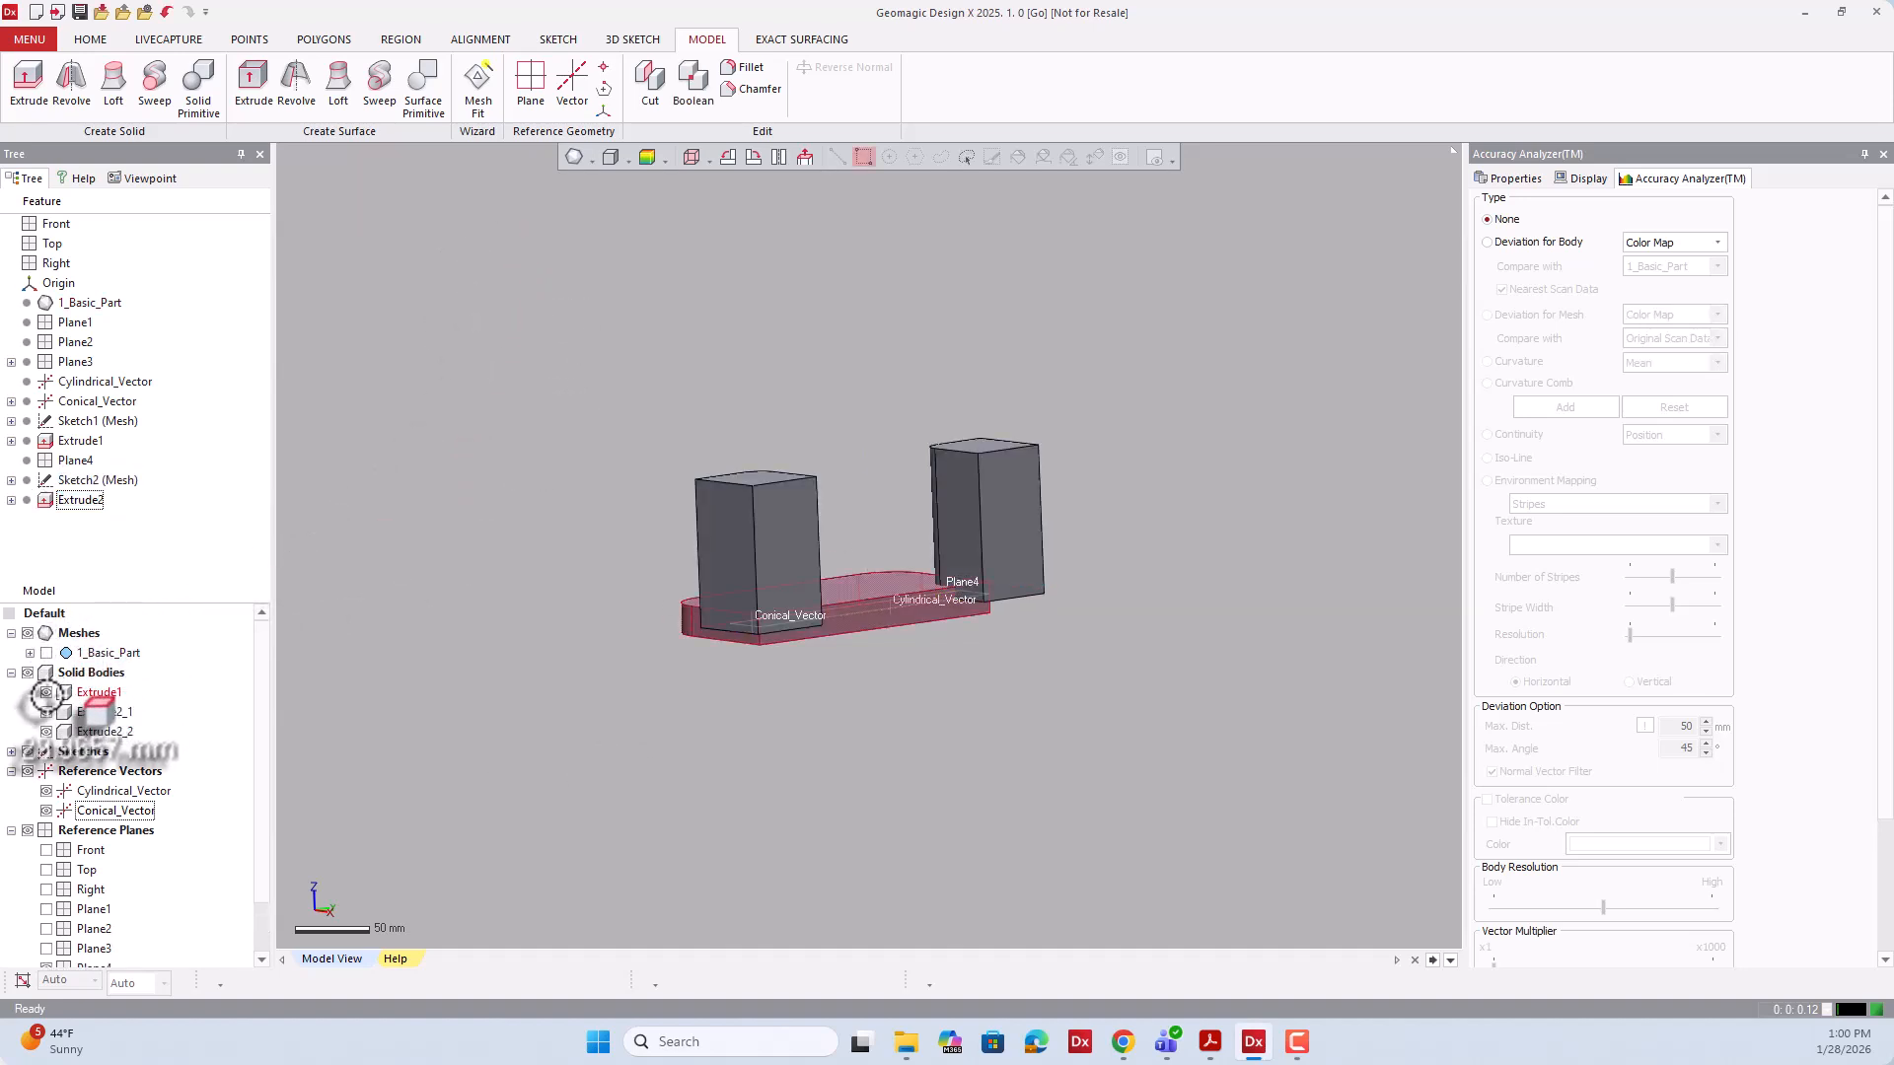
# Hide the two inserted block bodies, Extrude2_1 and Extrude2_2, and show each of them again.
pyautogui.click(45, 711)
pyautogui.click(45, 730)
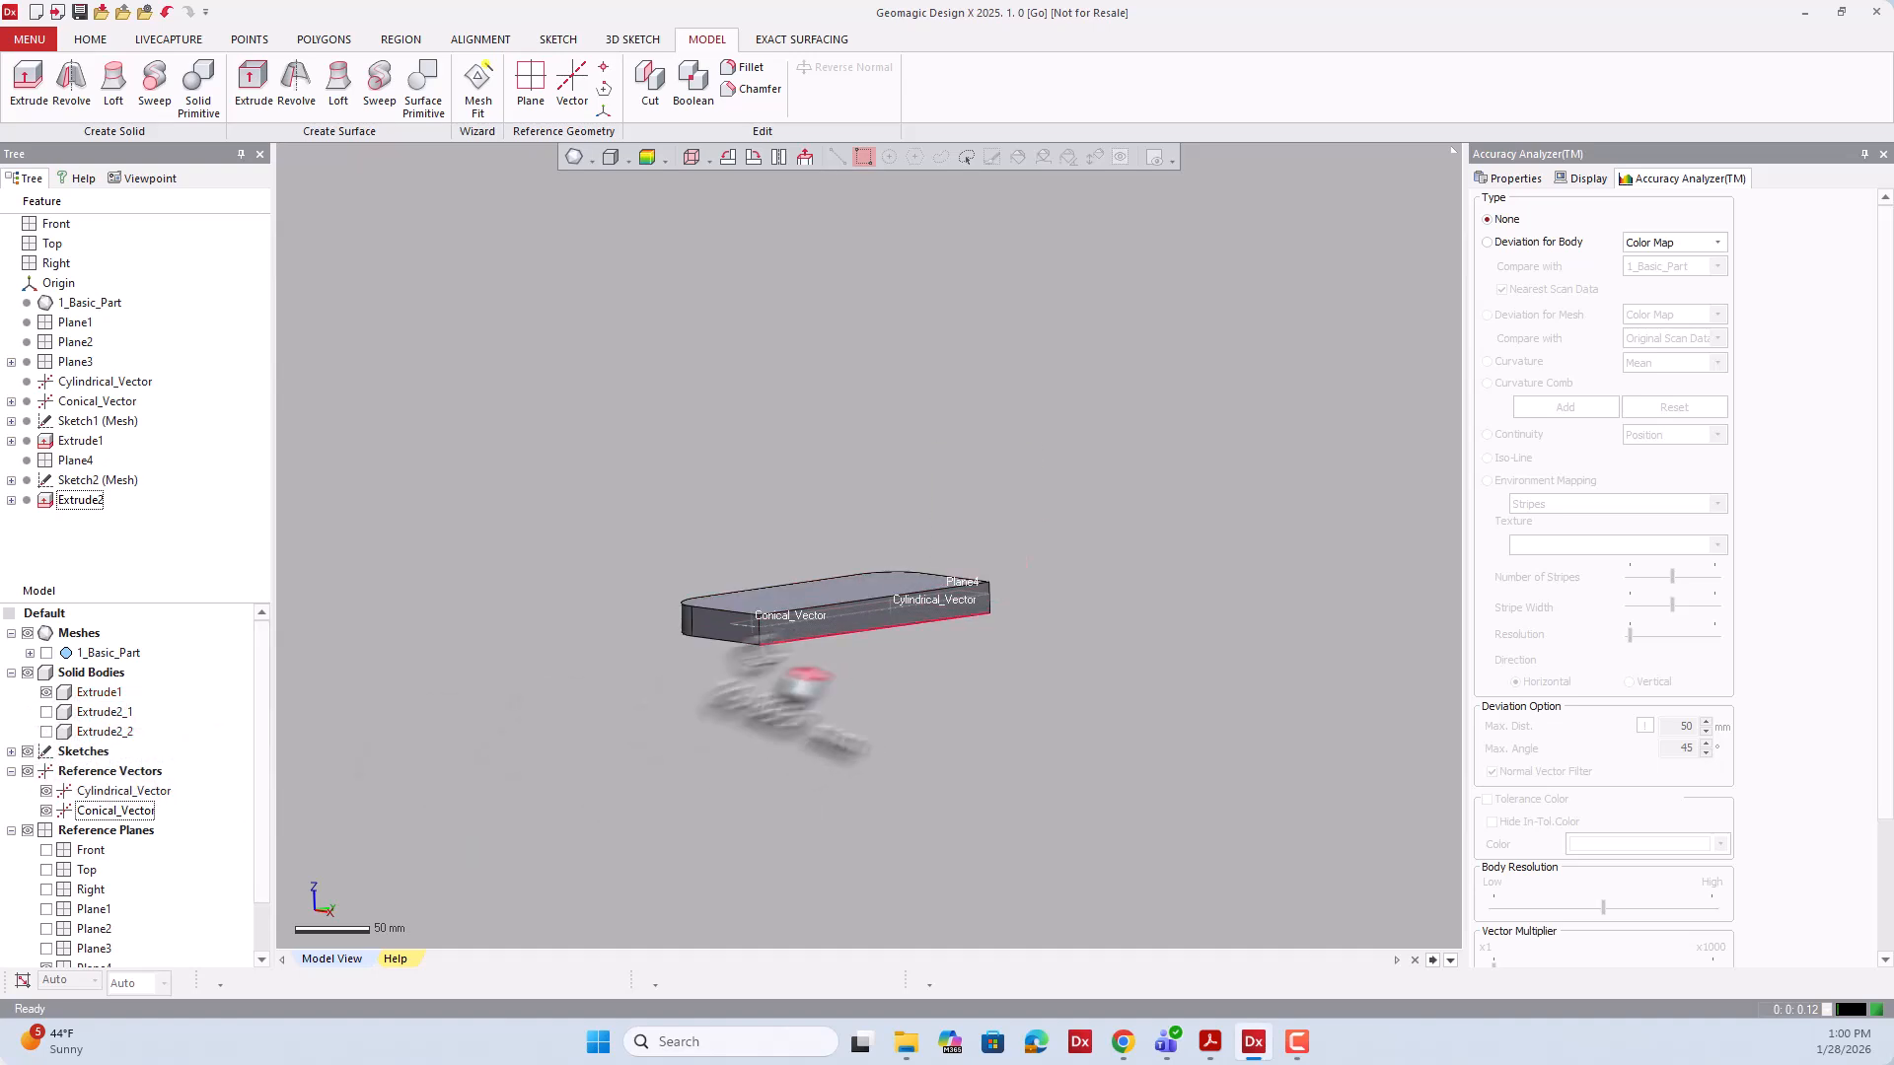
pyautogui.click(45, 711)
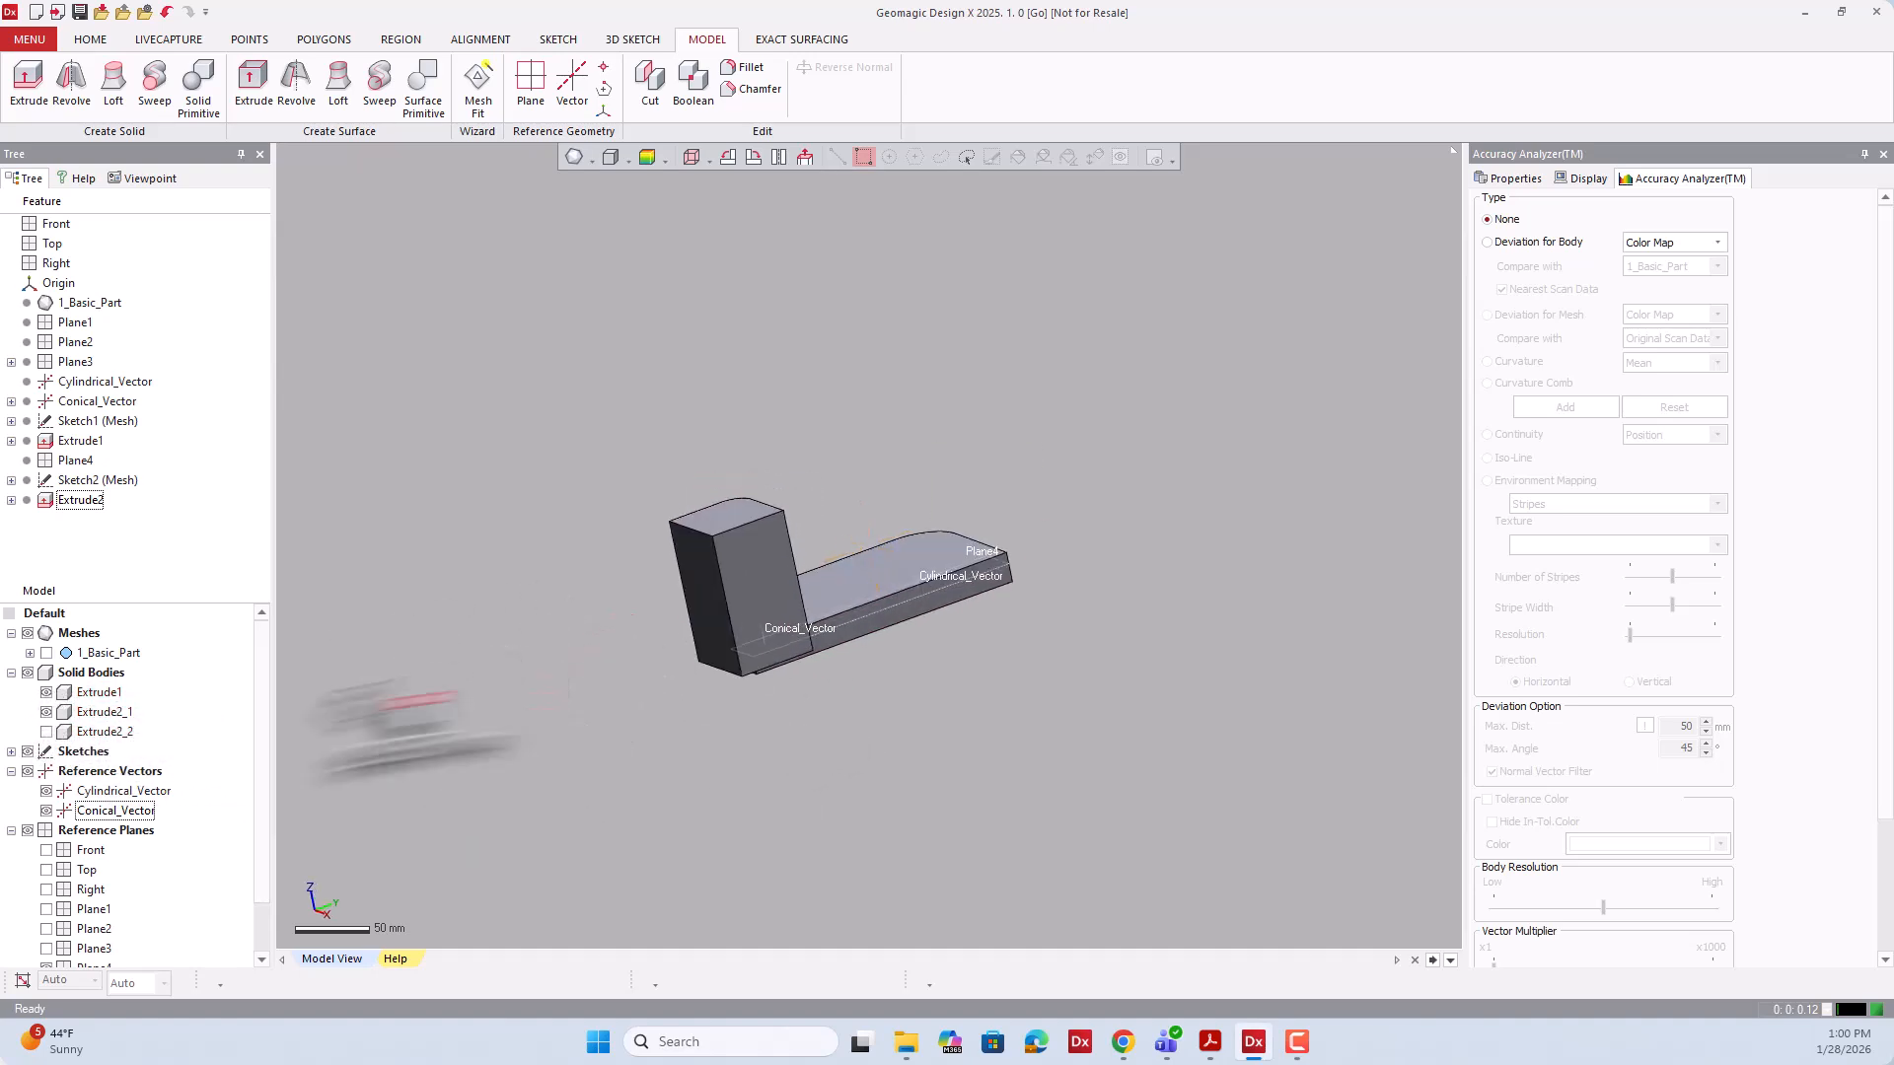
pyautogui.click(45, 730)
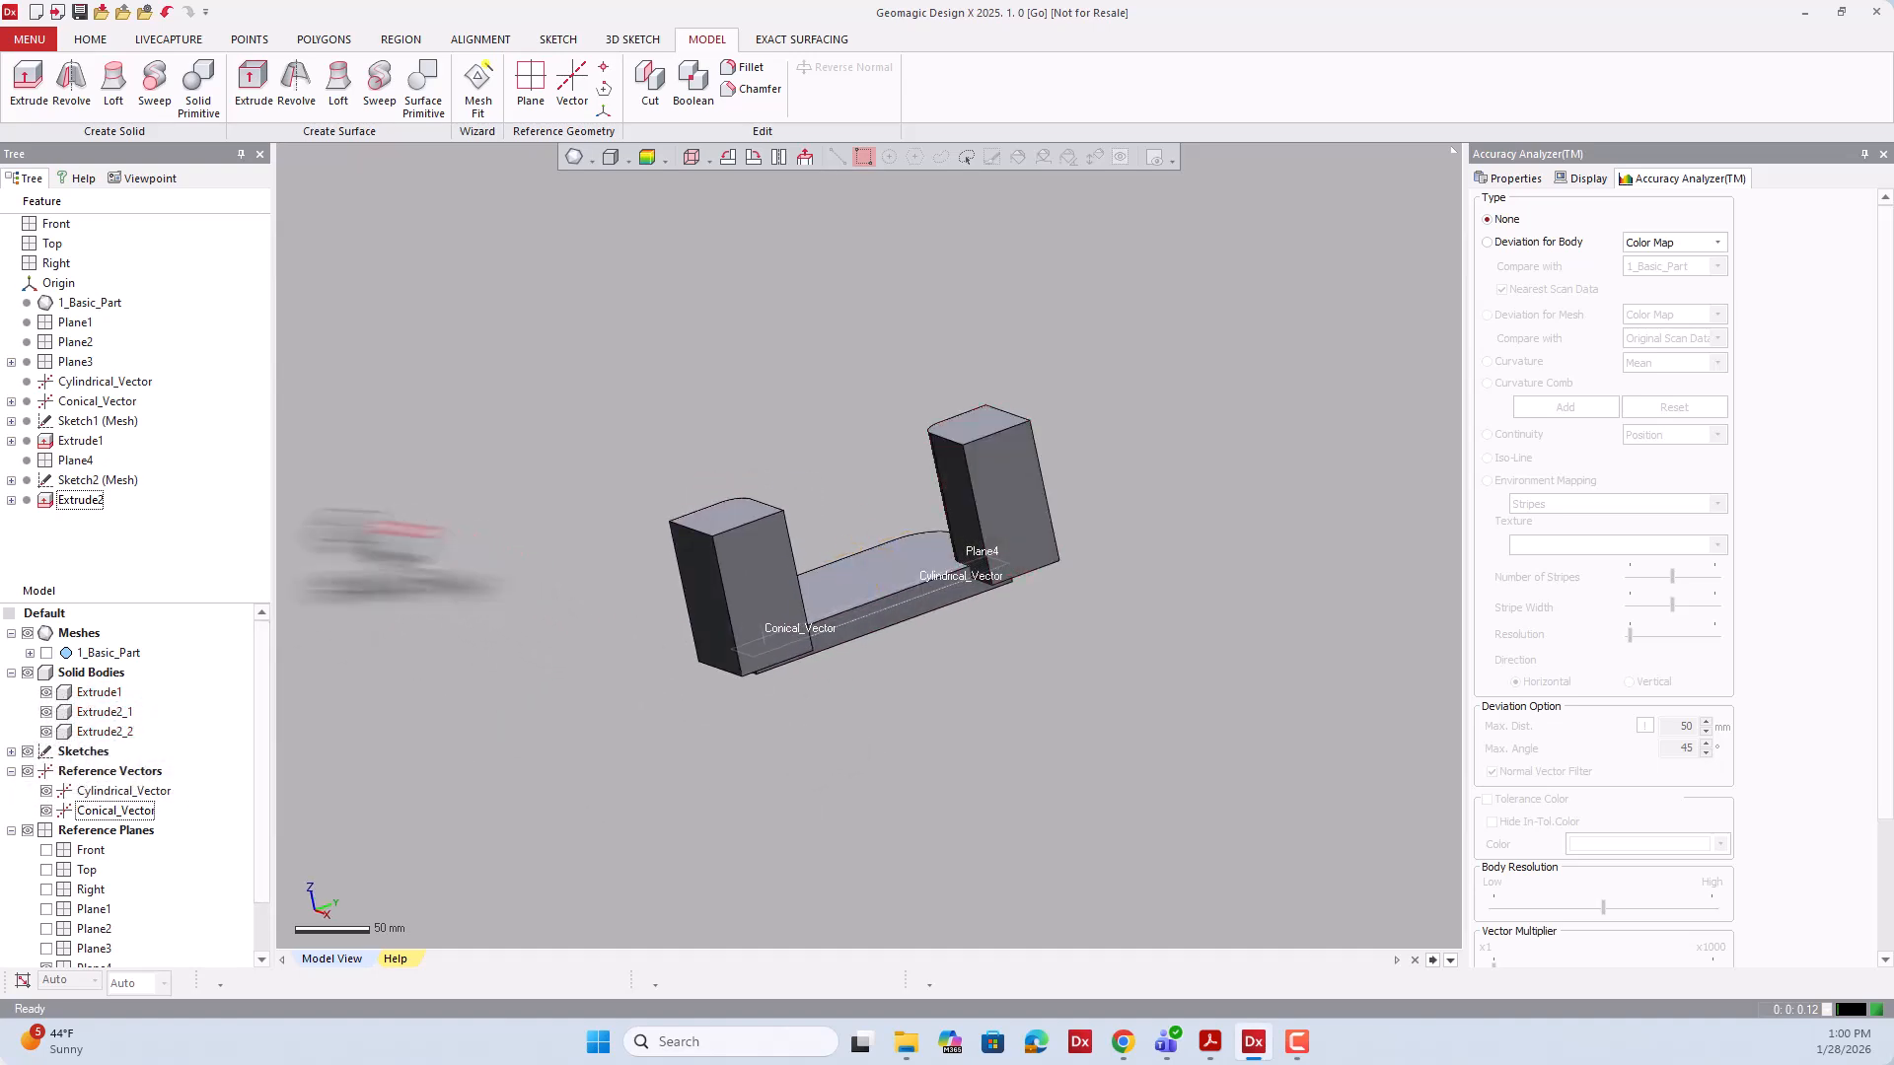
# Edit the Extrude2 feature and set its result operator to Cut to remove the corner notches from the base body.
pyautogui.click(94, 500)
pyautogui.doubleClick(95, 500)
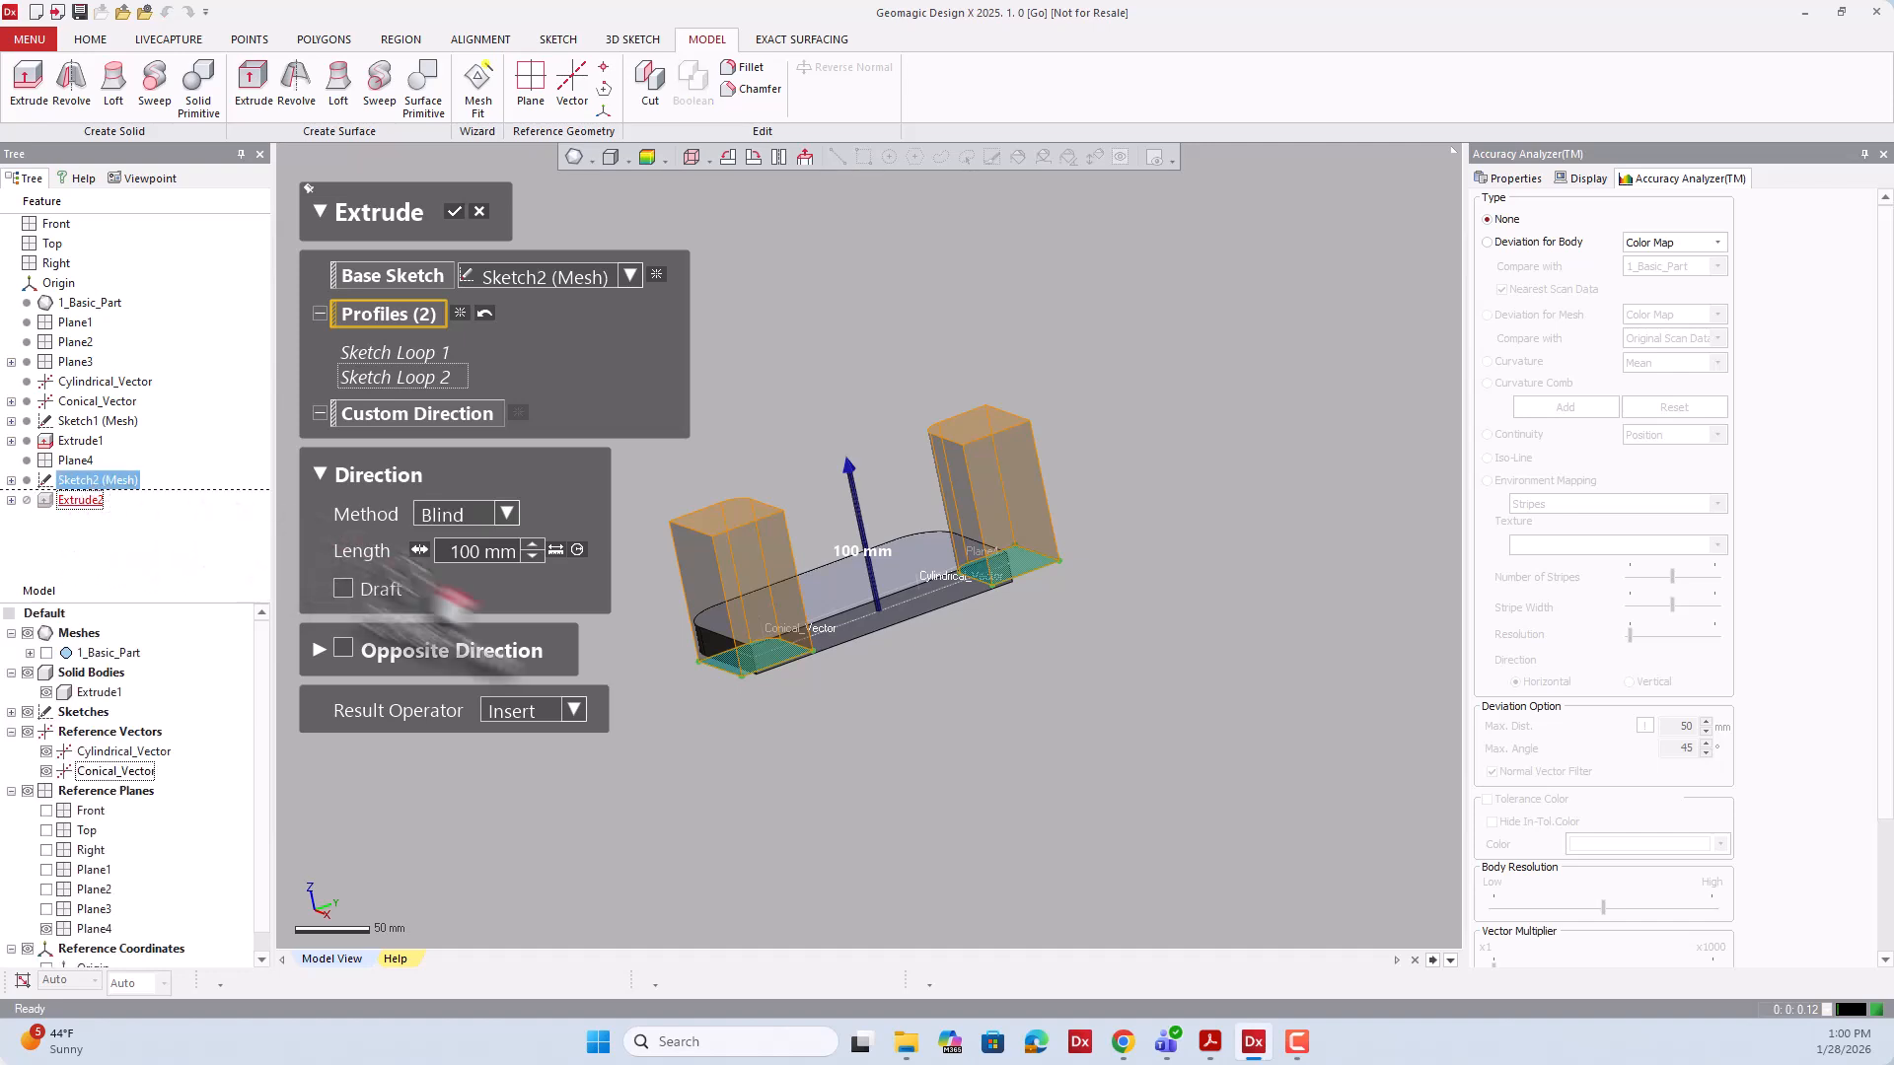
pyautogui.click(557, 710)
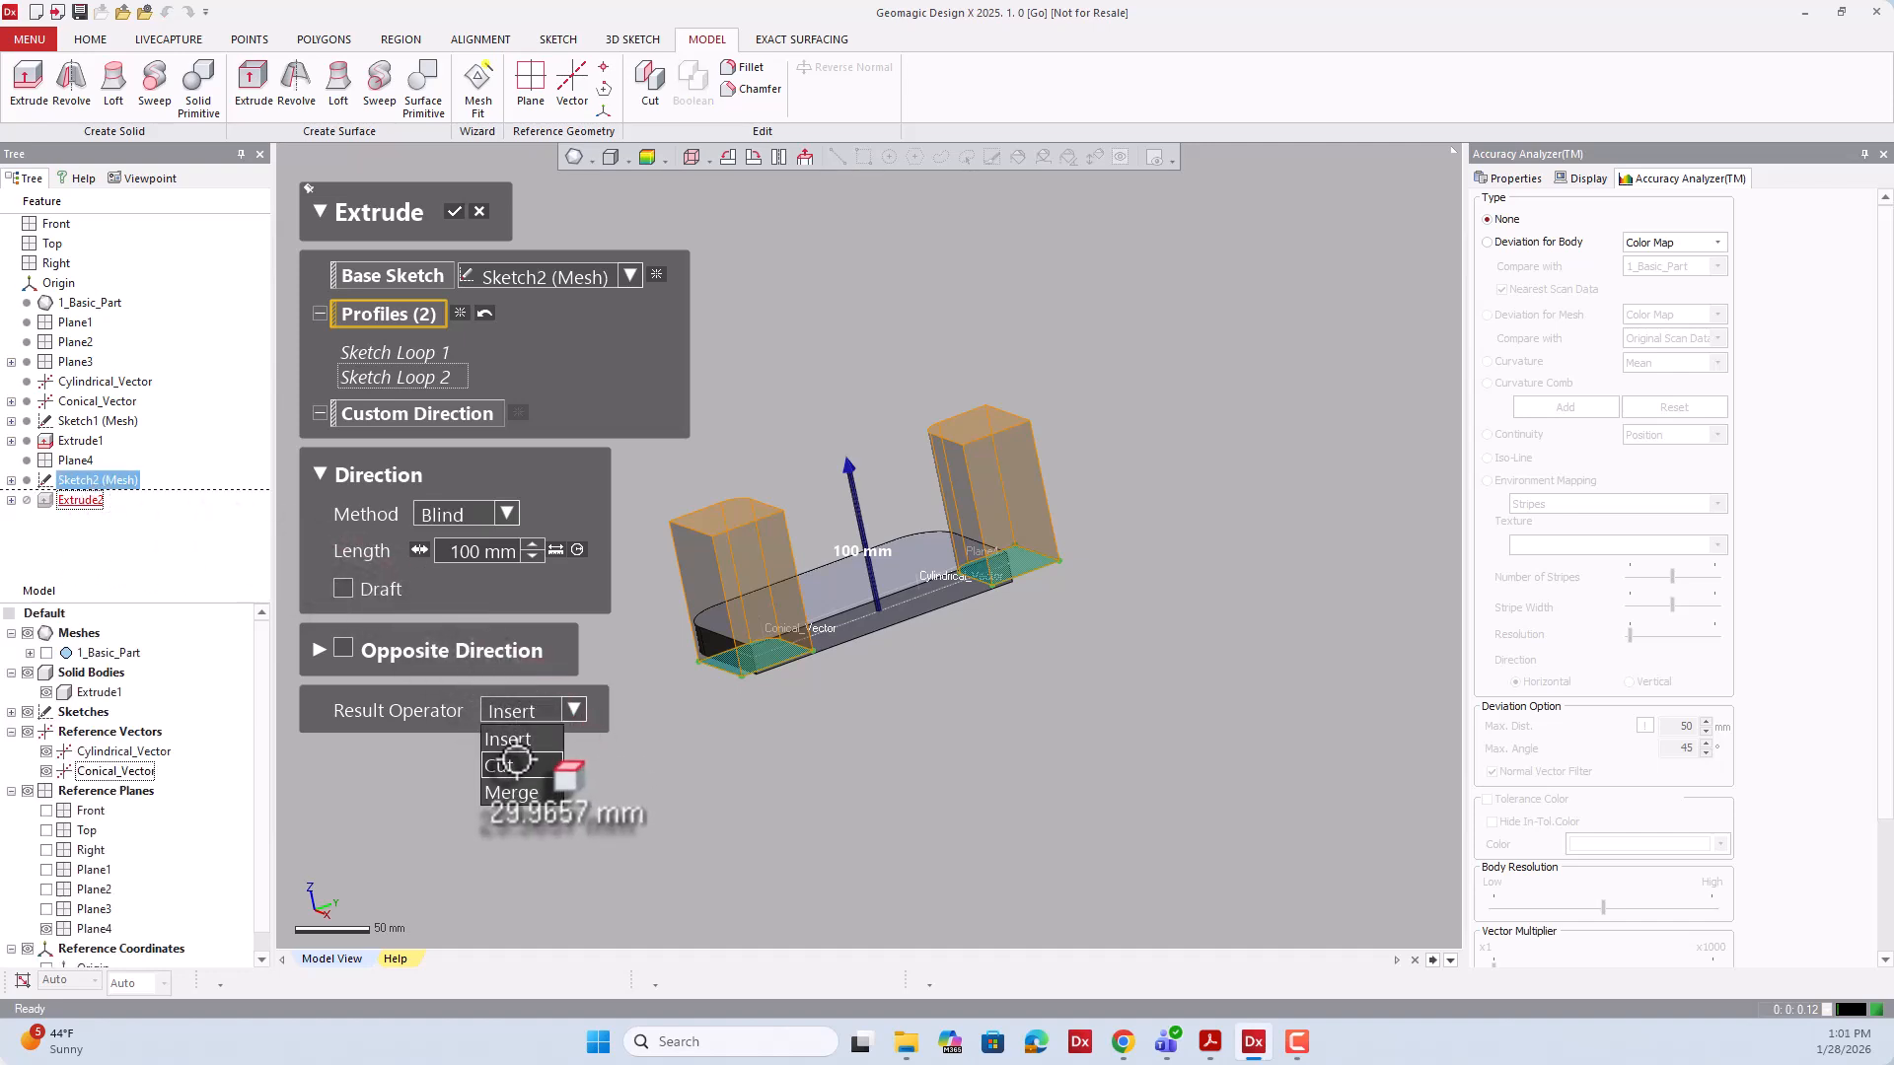
pyautogui.click(508, 765)
pyautogui.click(455, 211)
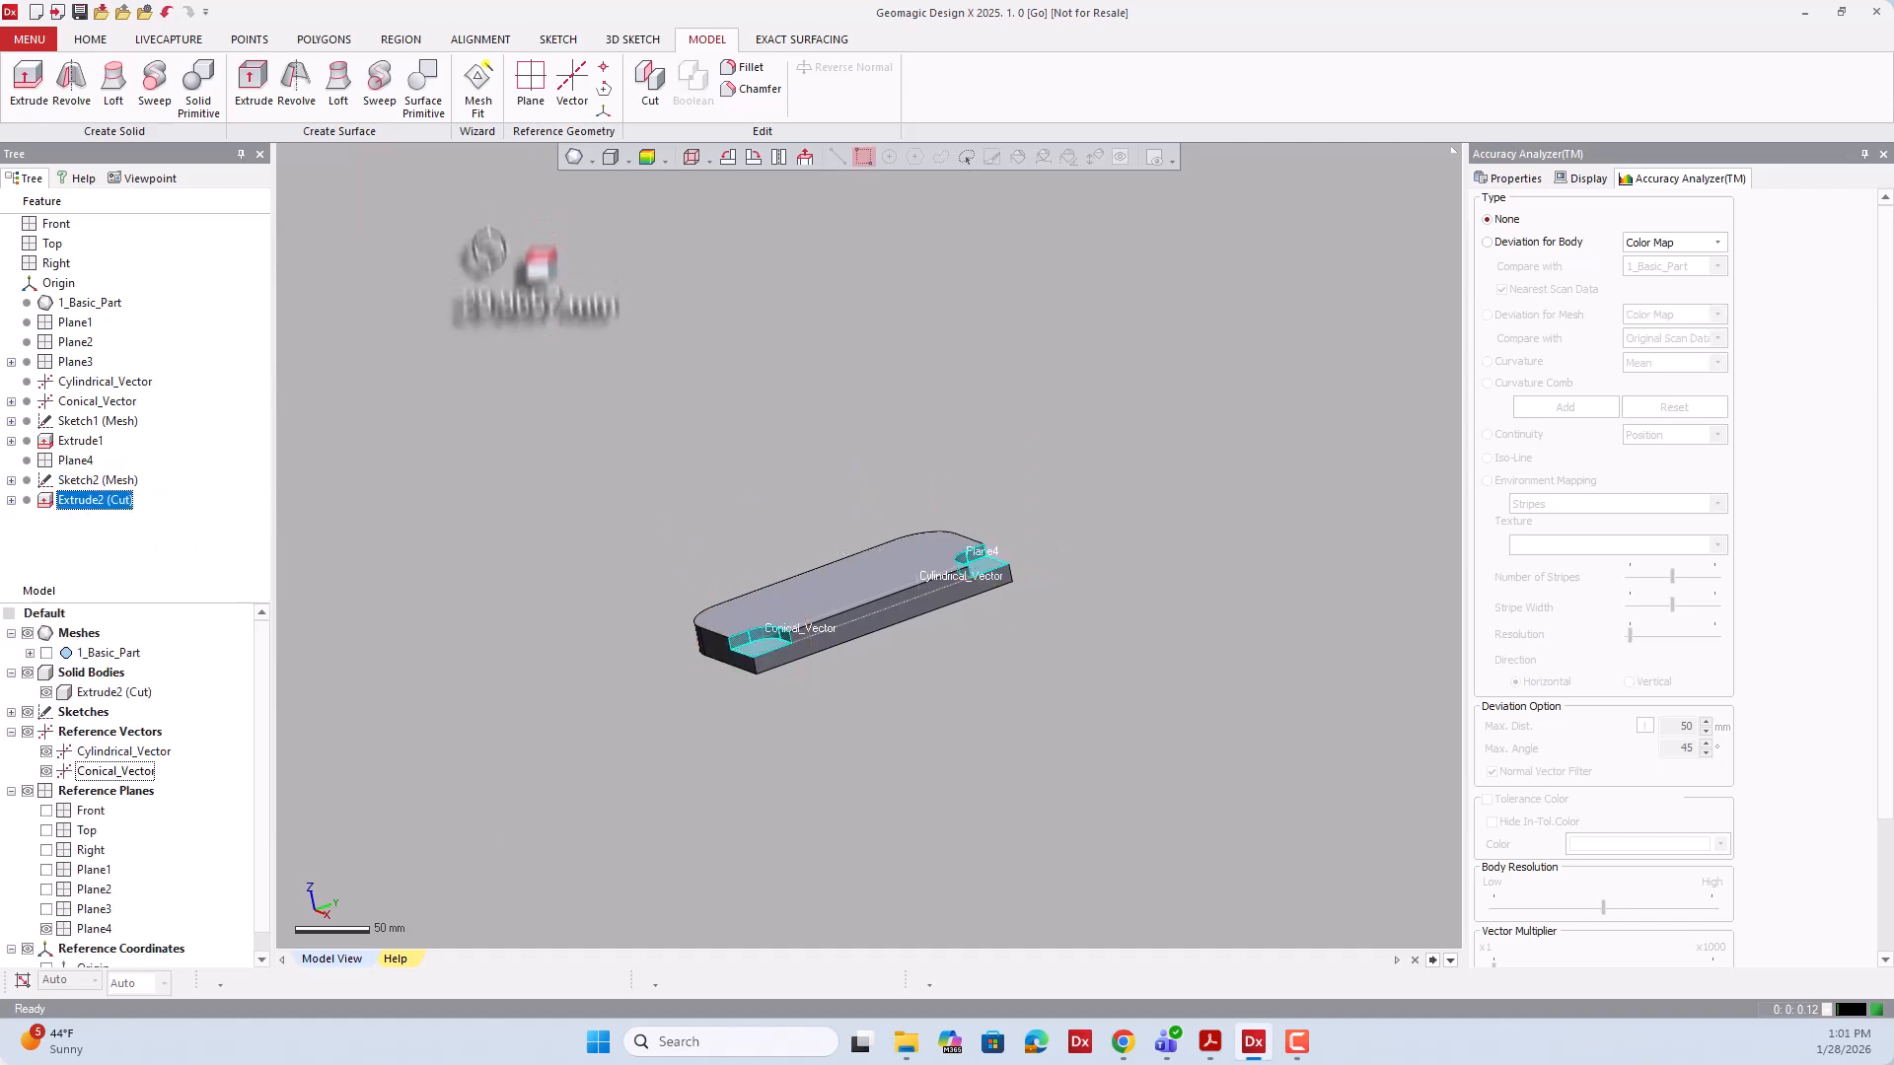
# Show the 1_Basic_Part mesh over the cut body and compare the corner ledges with the scan.
pyautogui.moveTo(487, 246); pyautogui.dragTo(988, 428, button='right')
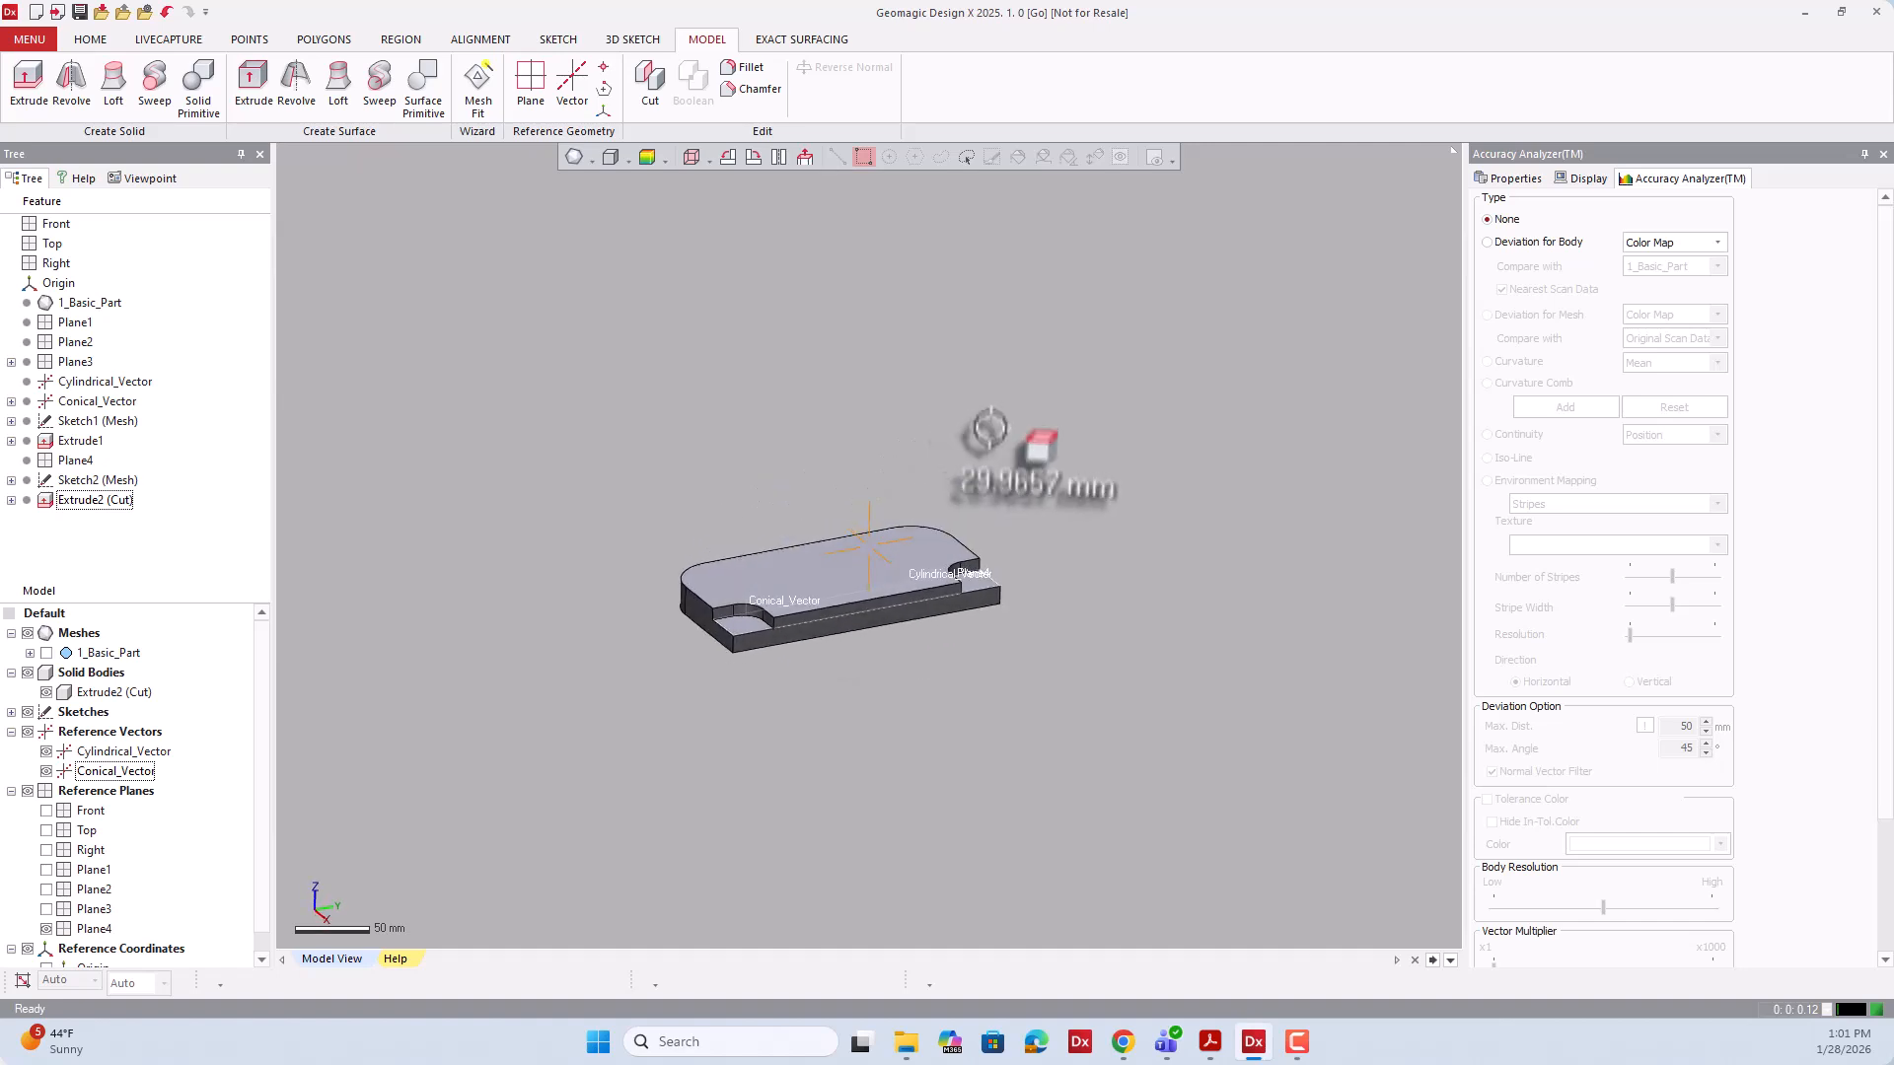
pyautogui.scroll(5, 868, 621)
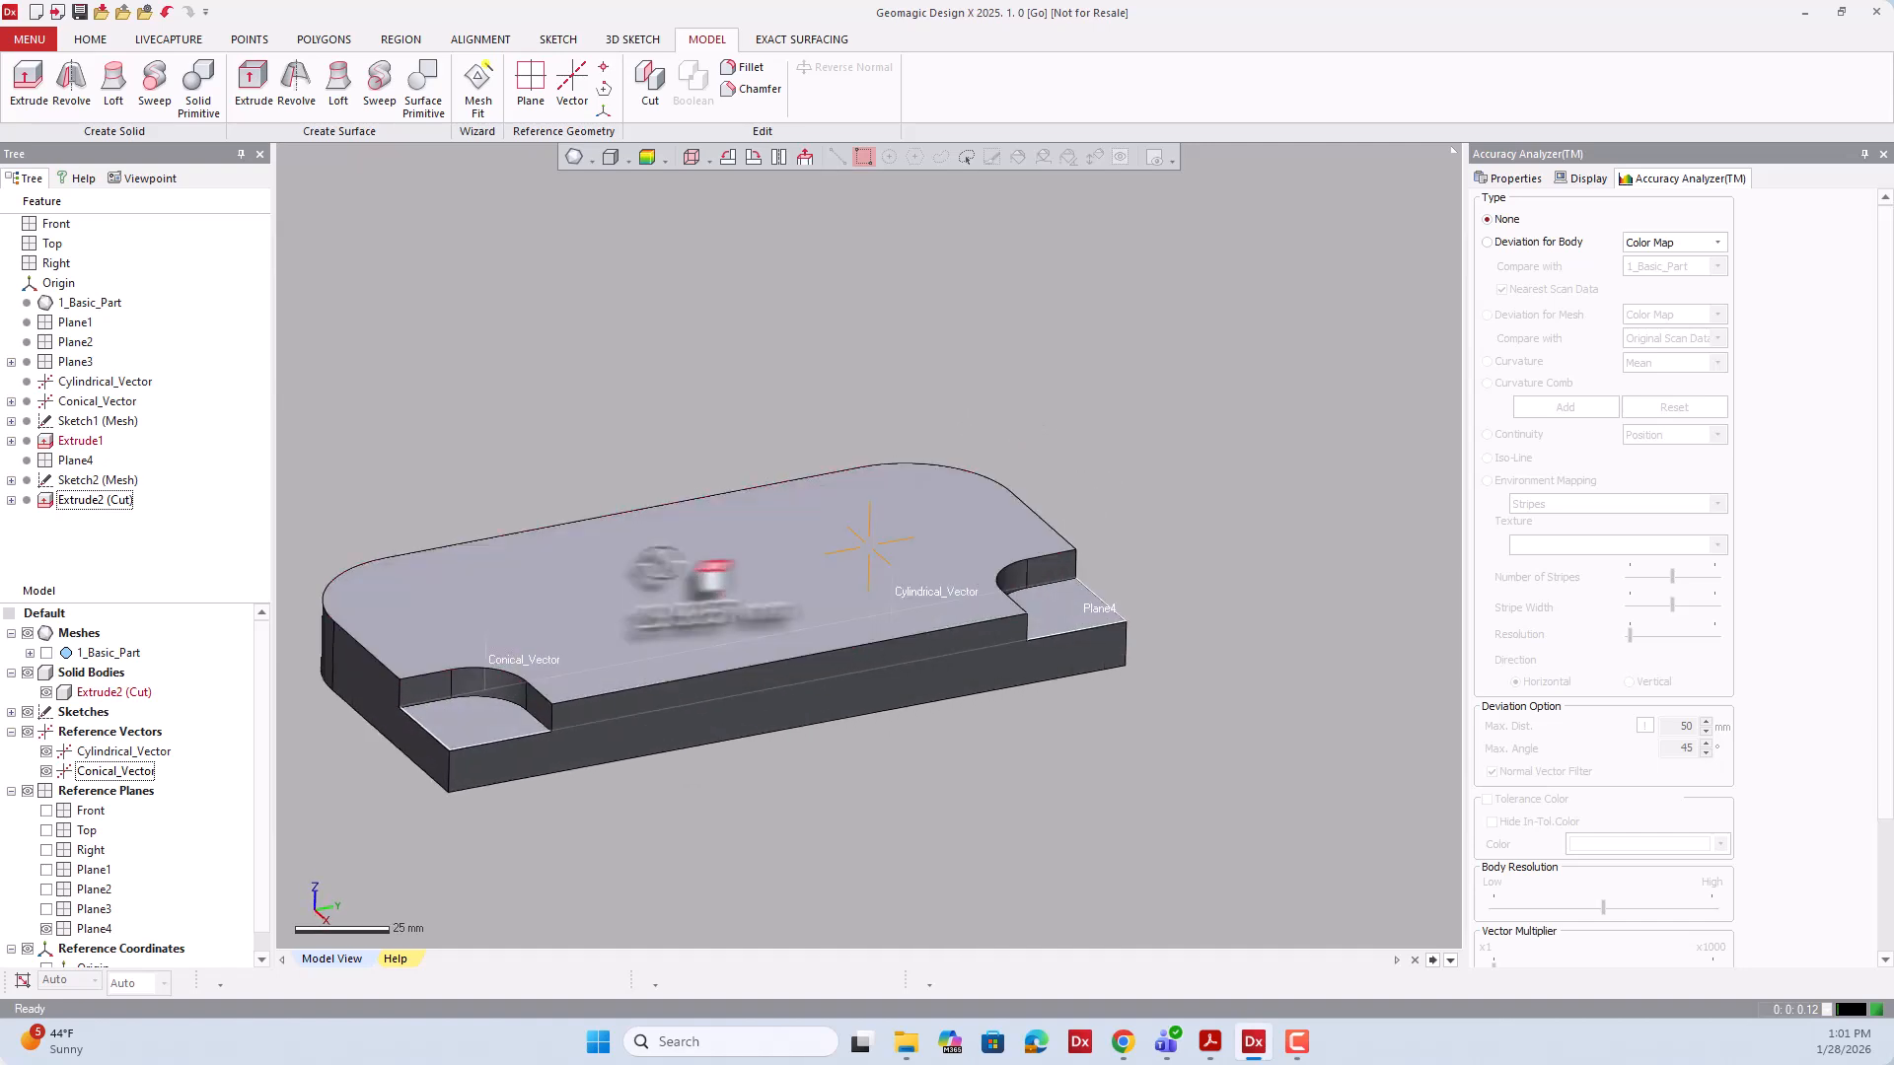
pyautogui.moveTo(656, 567); pyautogui.dragTo(590, 560, button='right')
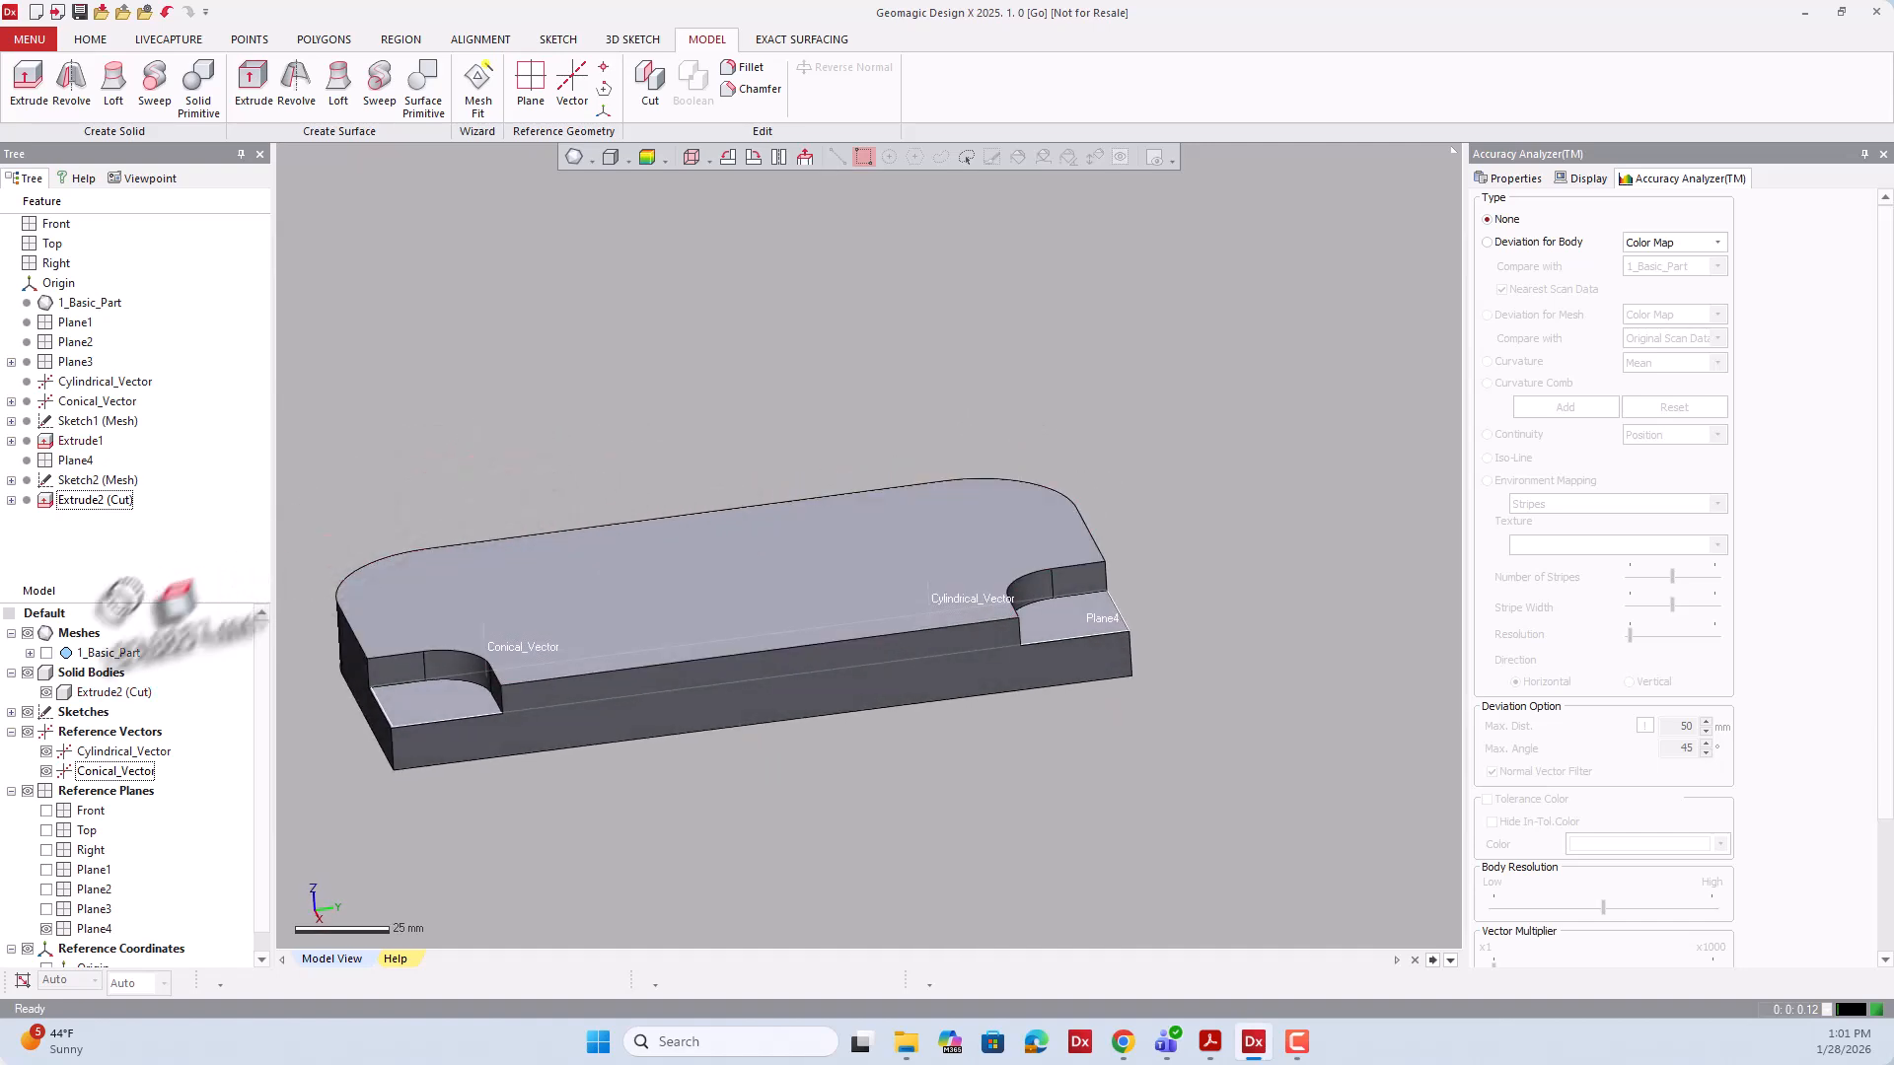
pyautogui.click(46, 652)
pyautogui.moveTo(681, 730); pyautogui.dragTo(827, 613, button='right')
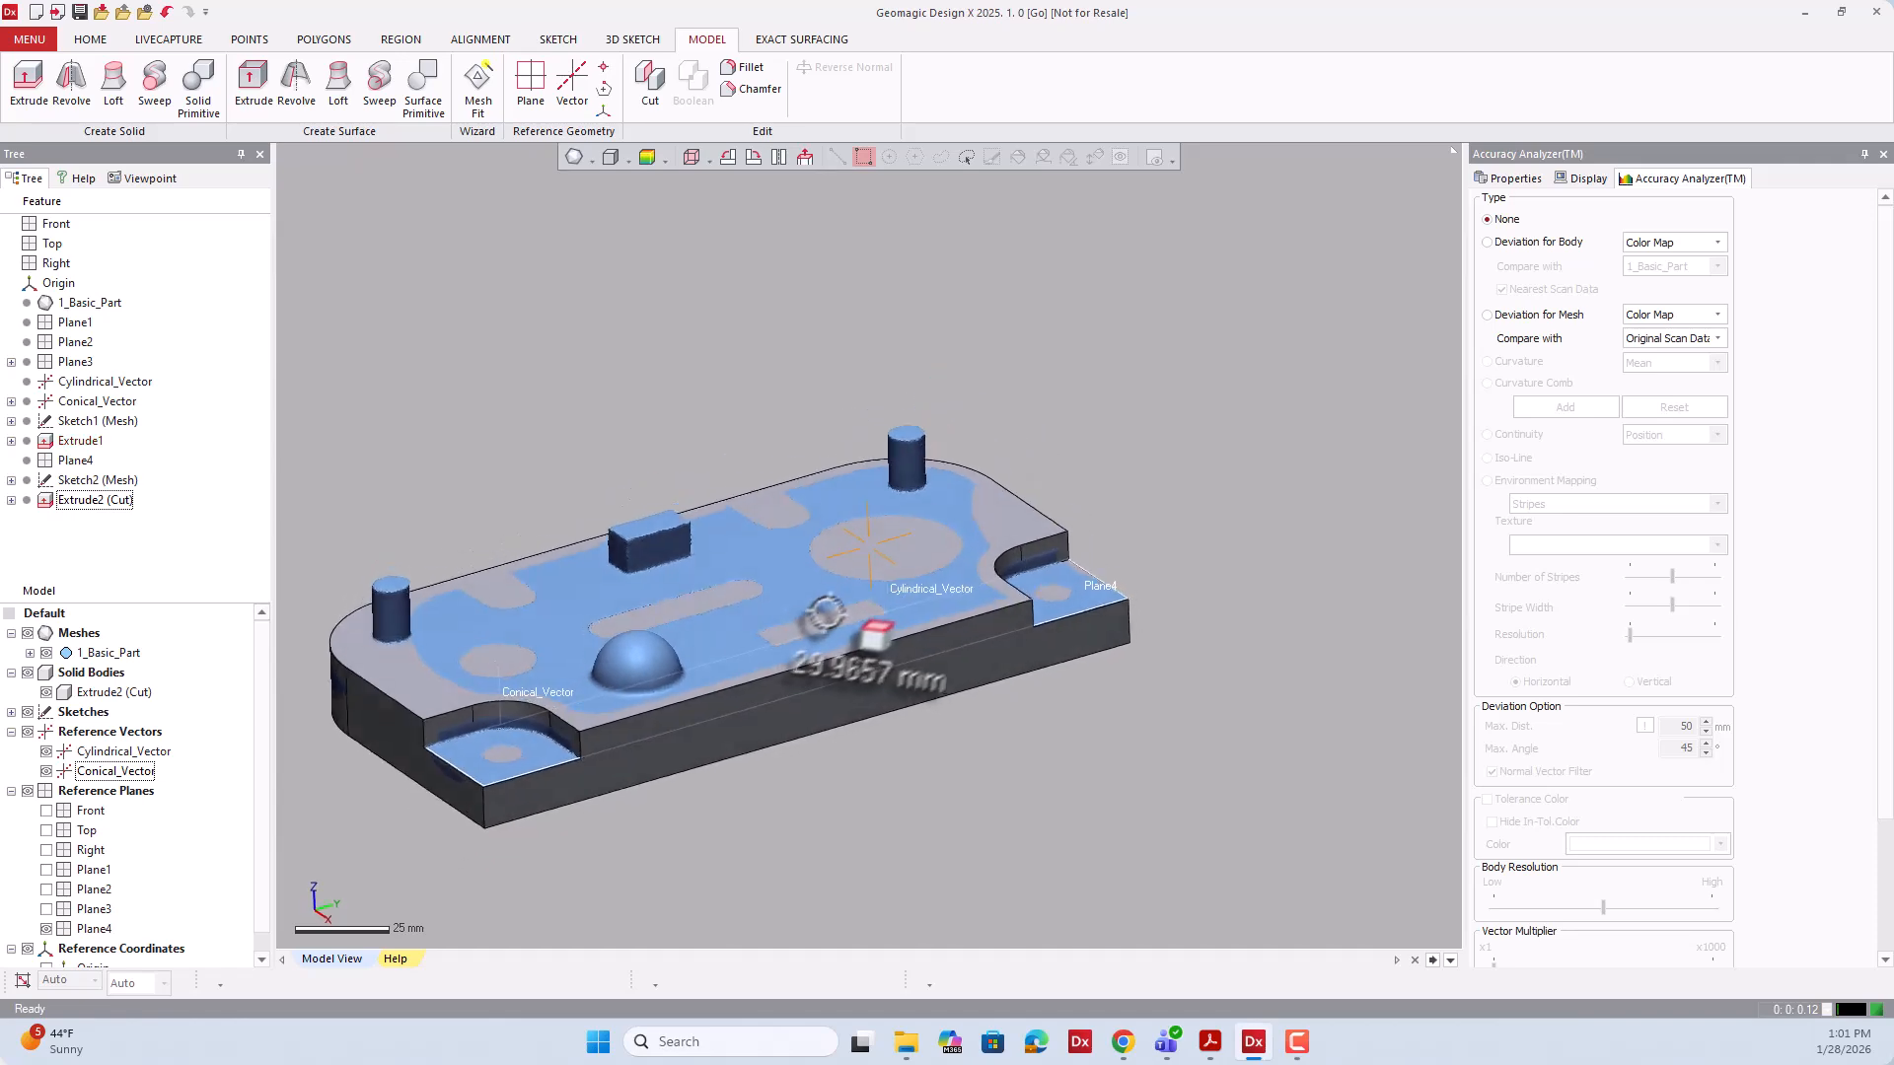
pyautogui.scroll(3, 518, 755)
pyautogui.moveTo(677, 716); pyautogui.dragTo(639, 631, button='right')
pyautogui.scroll(-3, 560, 629)
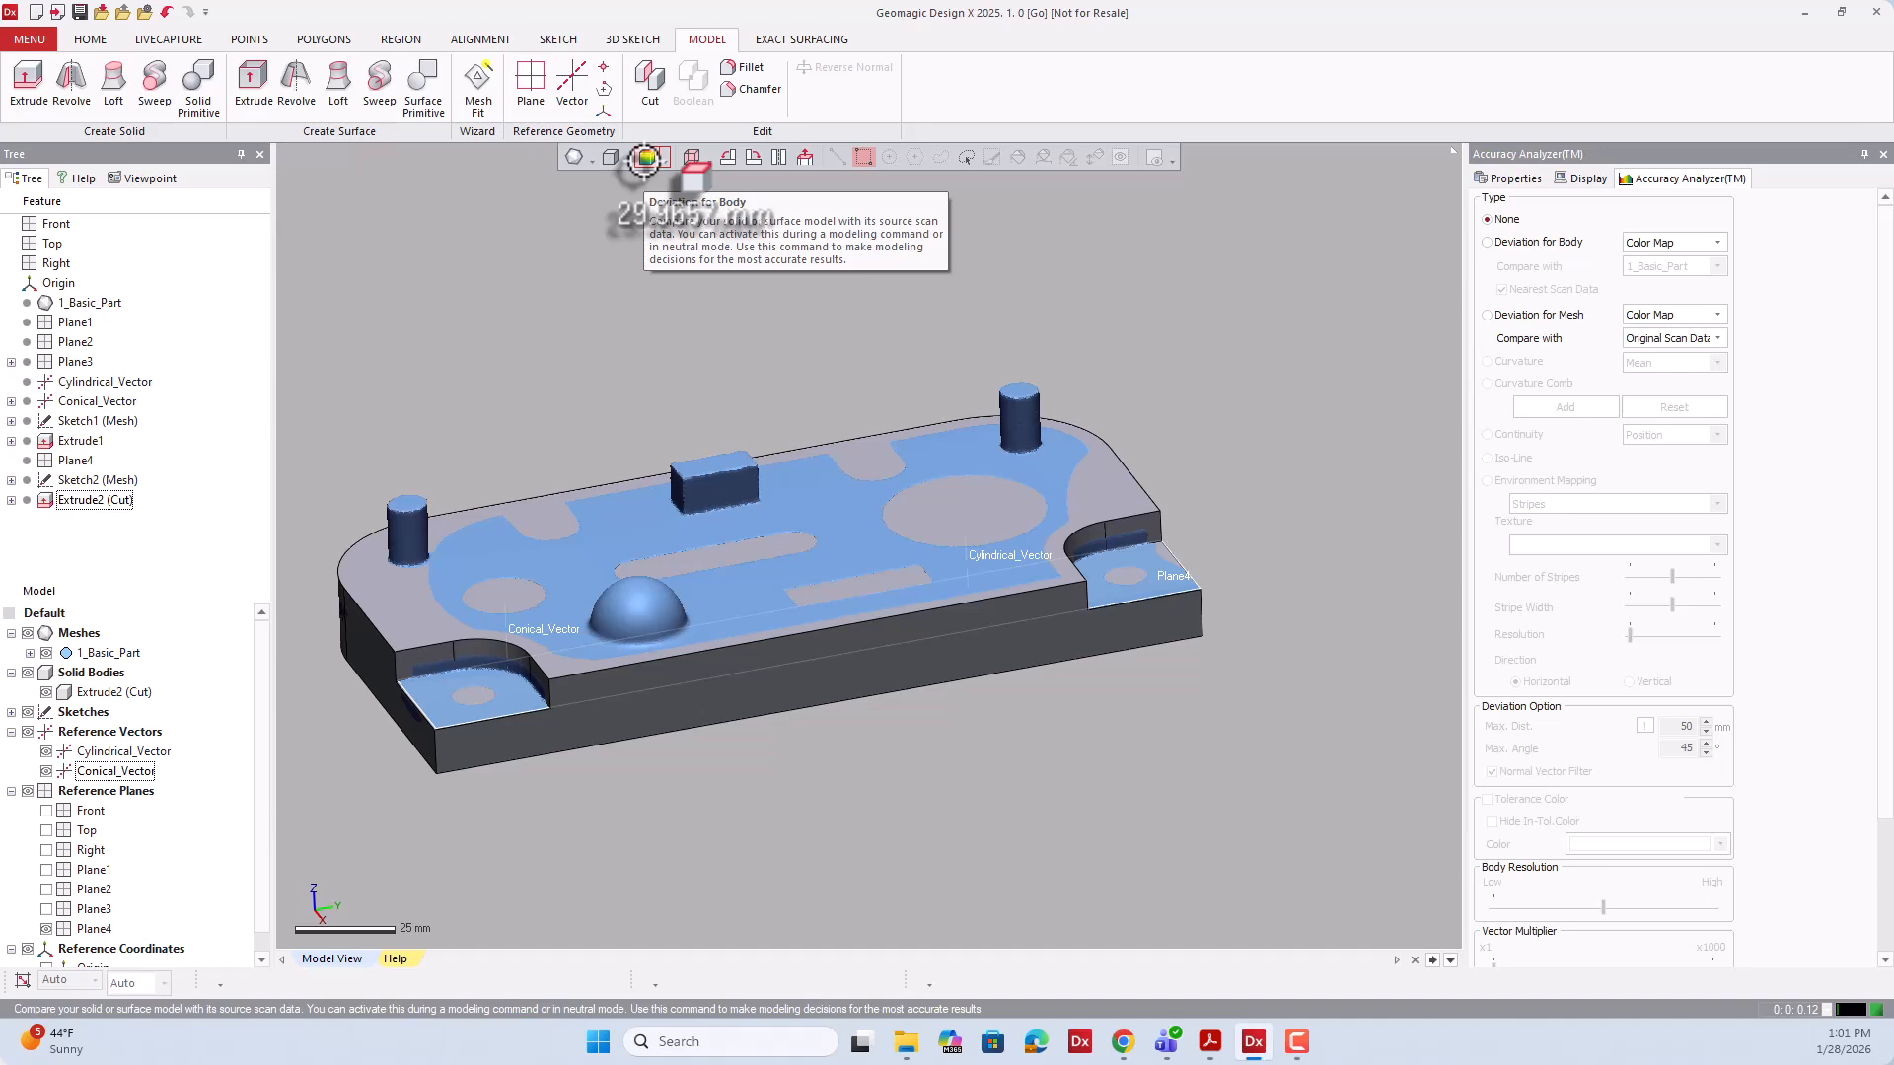
# Examine the Deviation for Body color map on the upper face, ledges and sides, and switch it off again.
pyautogui.click(645, 158)
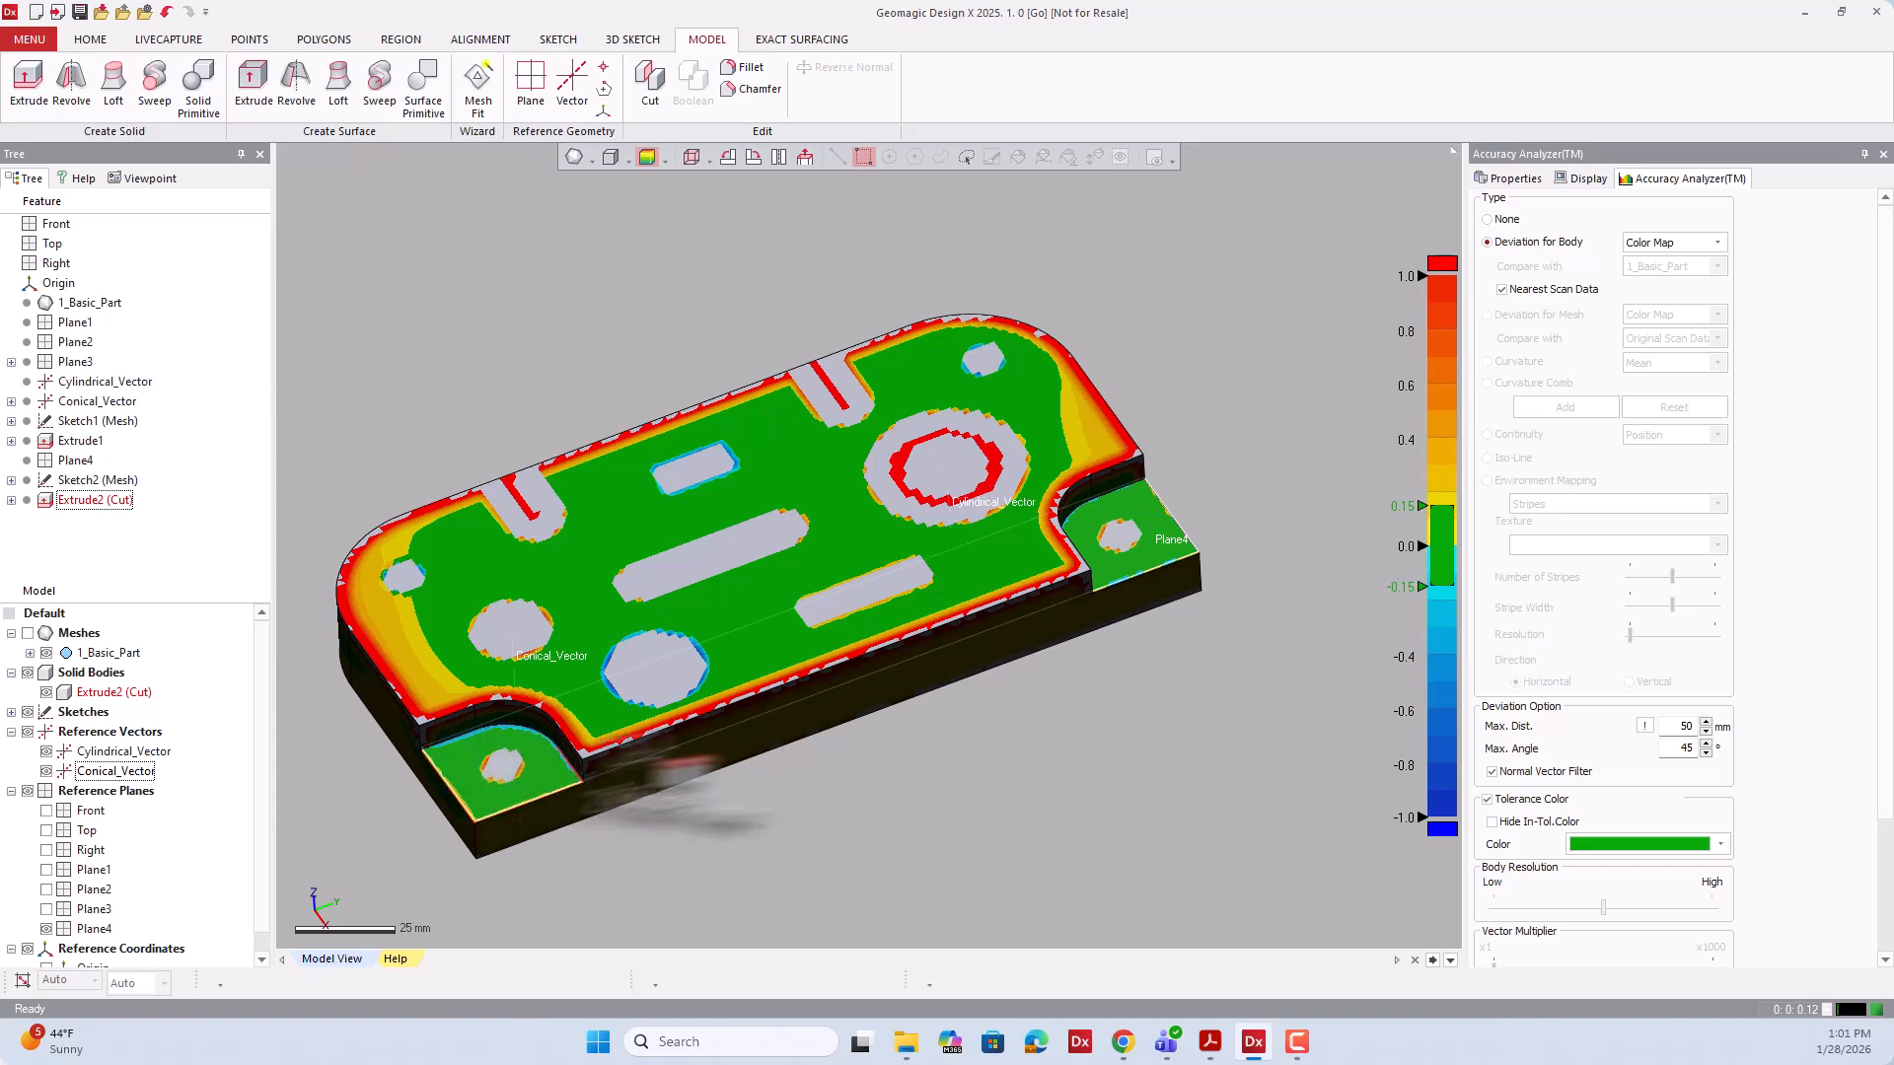
pyautogui.moveTo(719, 760); pyautogui.dragTo(894, 532, button='right')
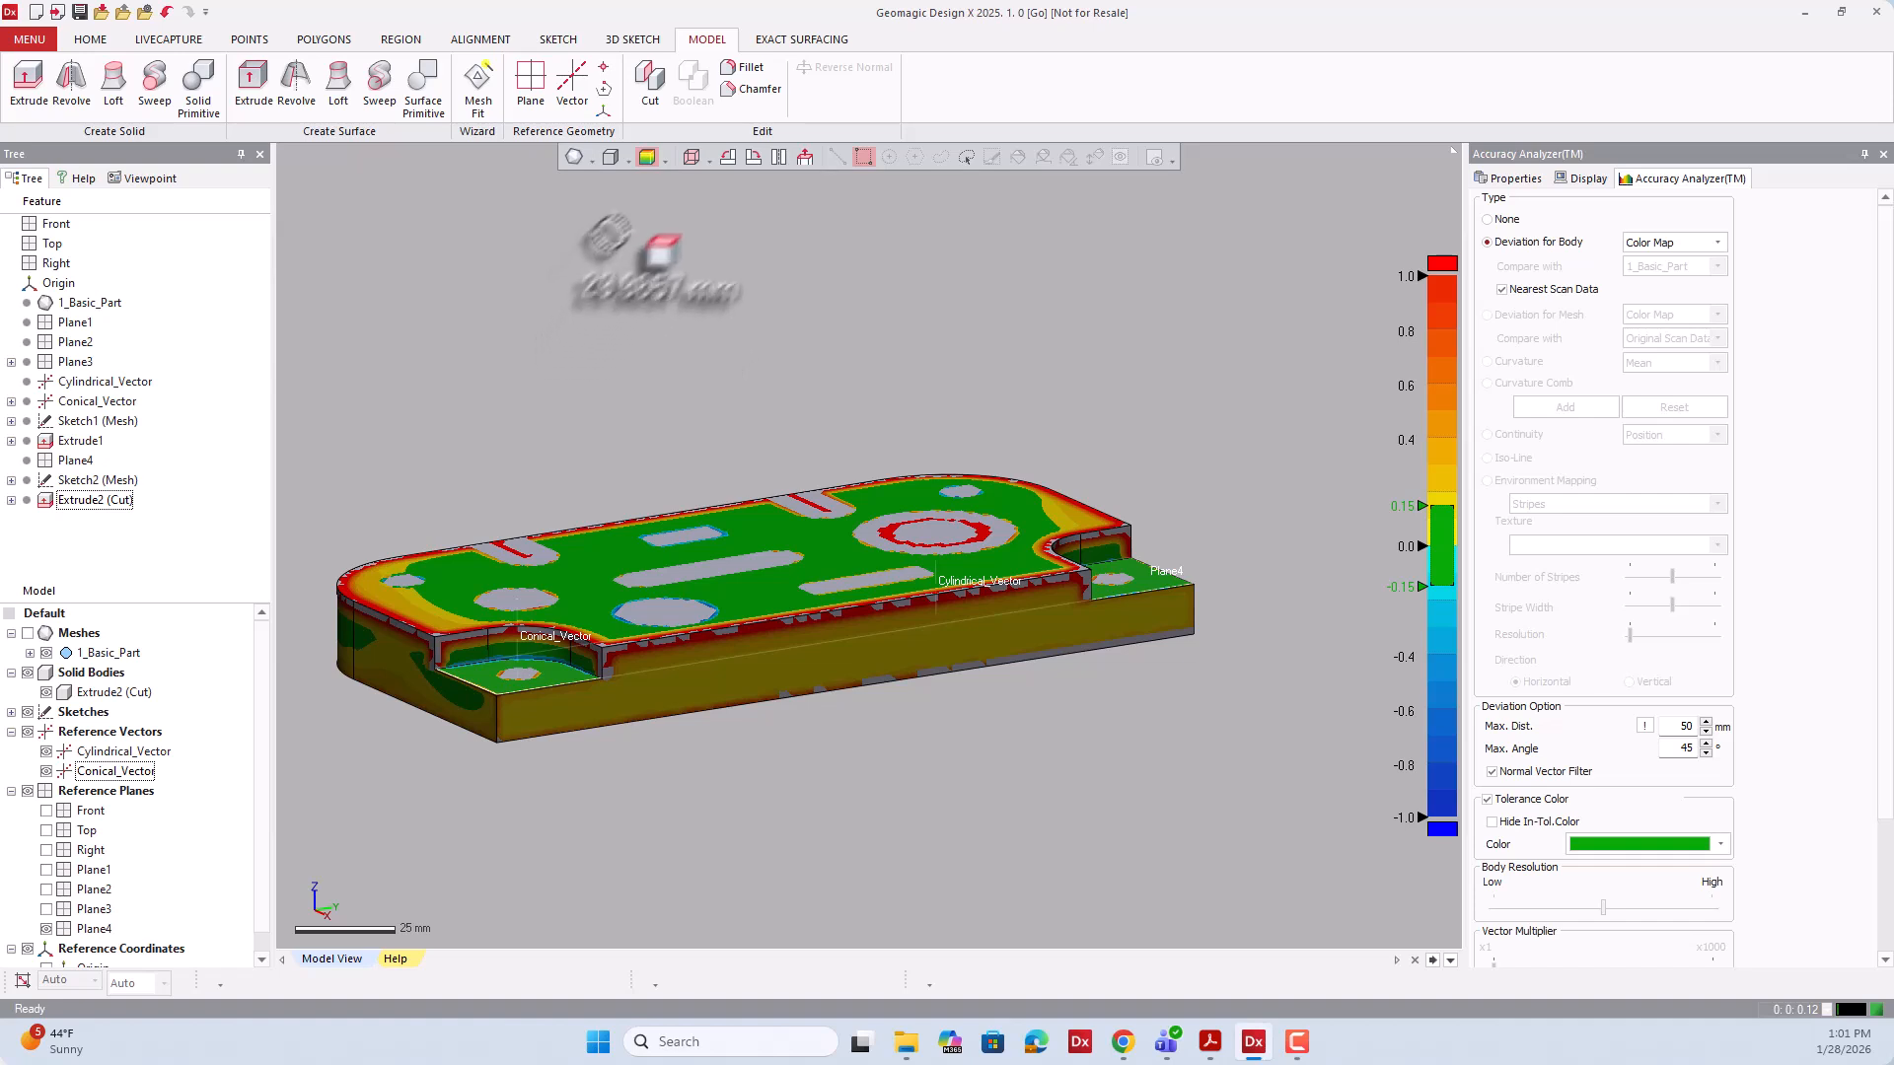
pyautogui.click(649, 160)
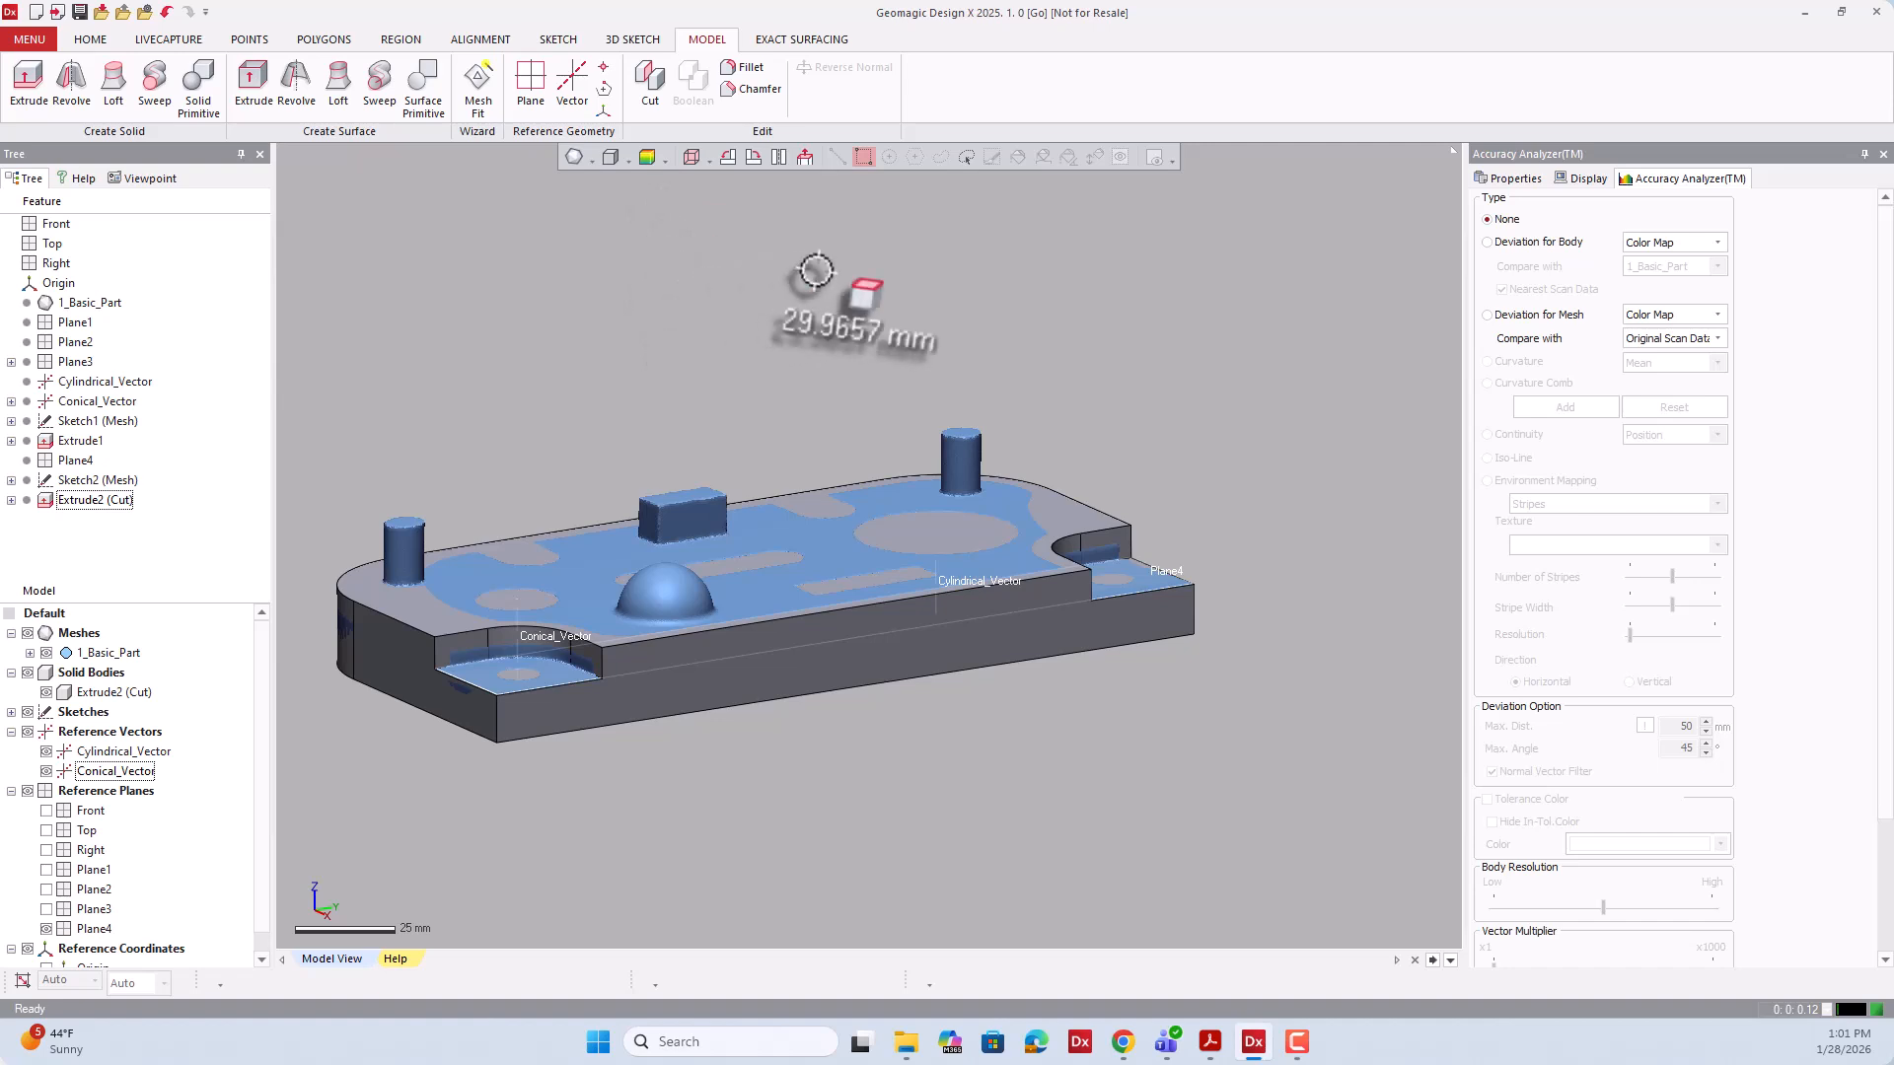
pyautogui.moveTo(812, 279)
pyautogui.mouseDown(button='right')
pyautogui.moveTo(899, 531)
pyautogui.moveTo(833, 262)
pyautogui.moveTo(843, 303)
pyautogui.moveTo(816, 302)
pyautogui.mouseUp(button='right')
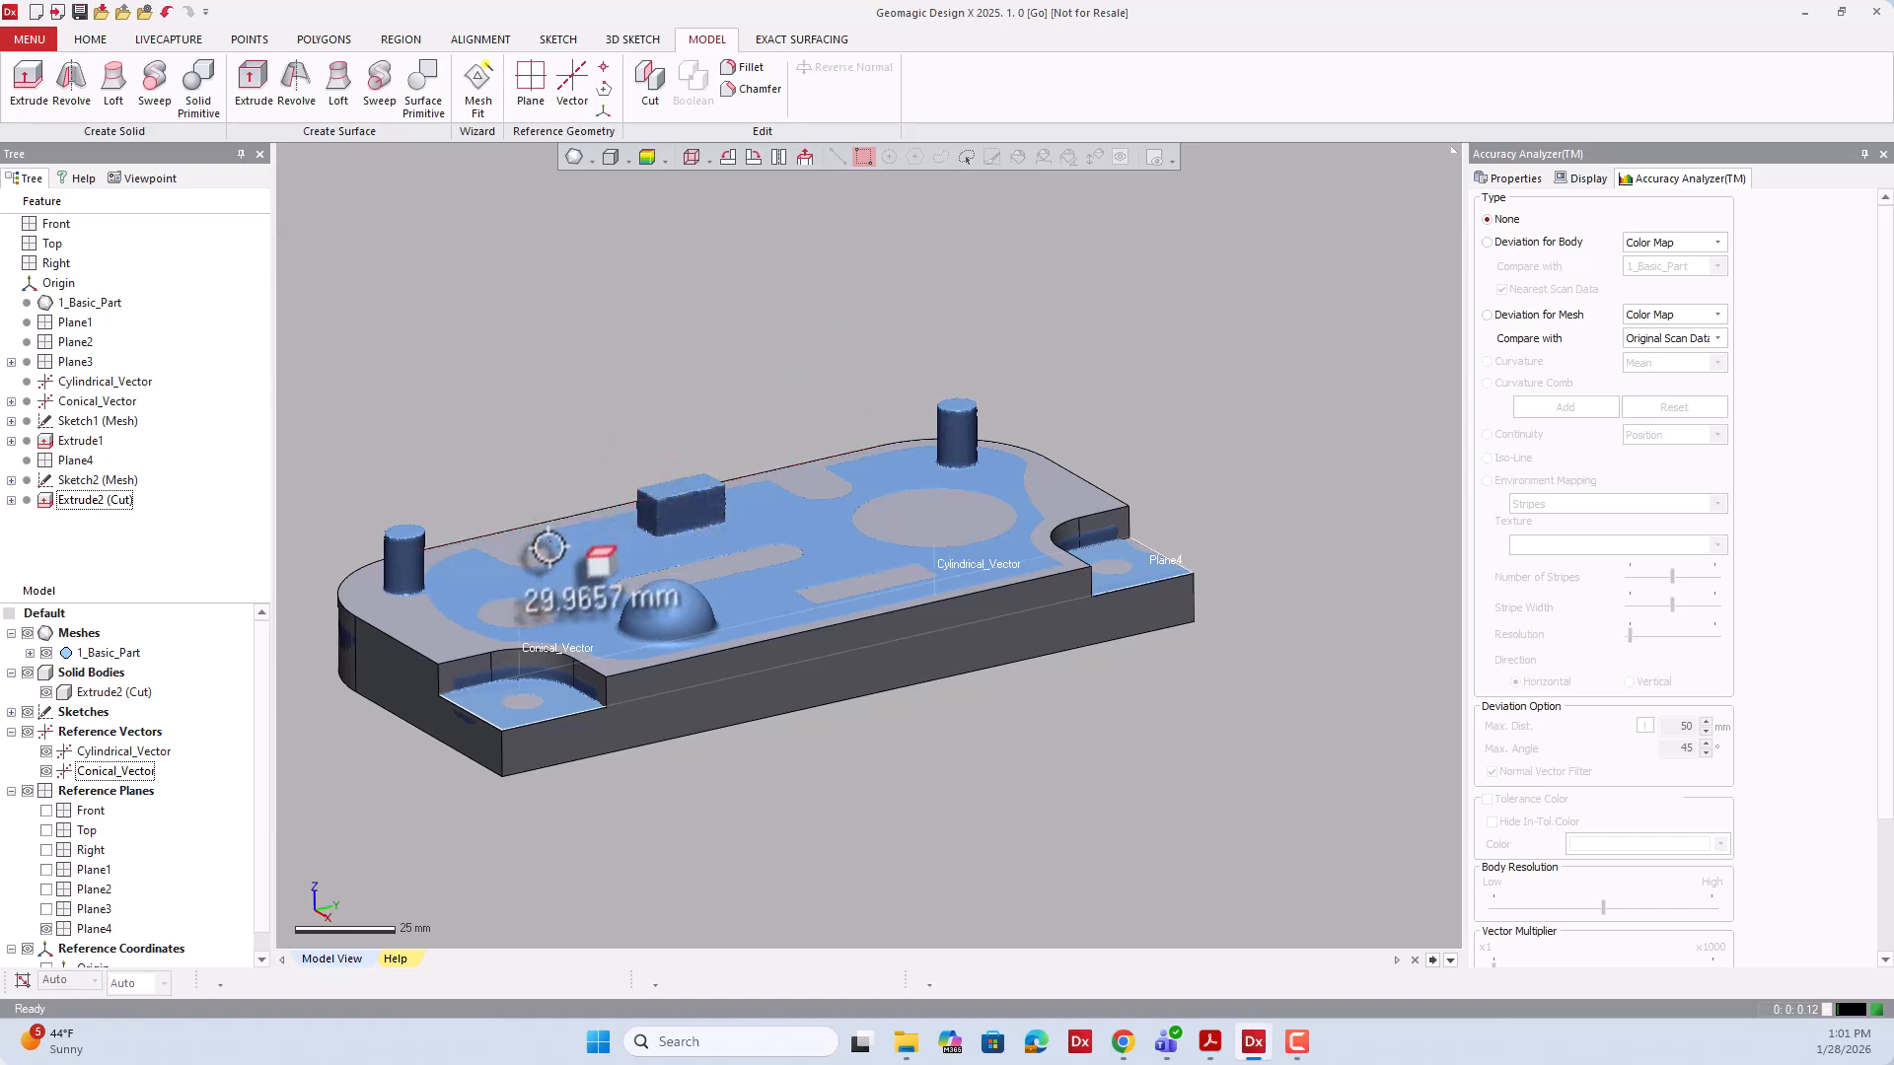
# Hide the solid body, examine the rounded upper edges and notch corners on the scan mesh, and show the body again.
pyautogui.click(45, 692)
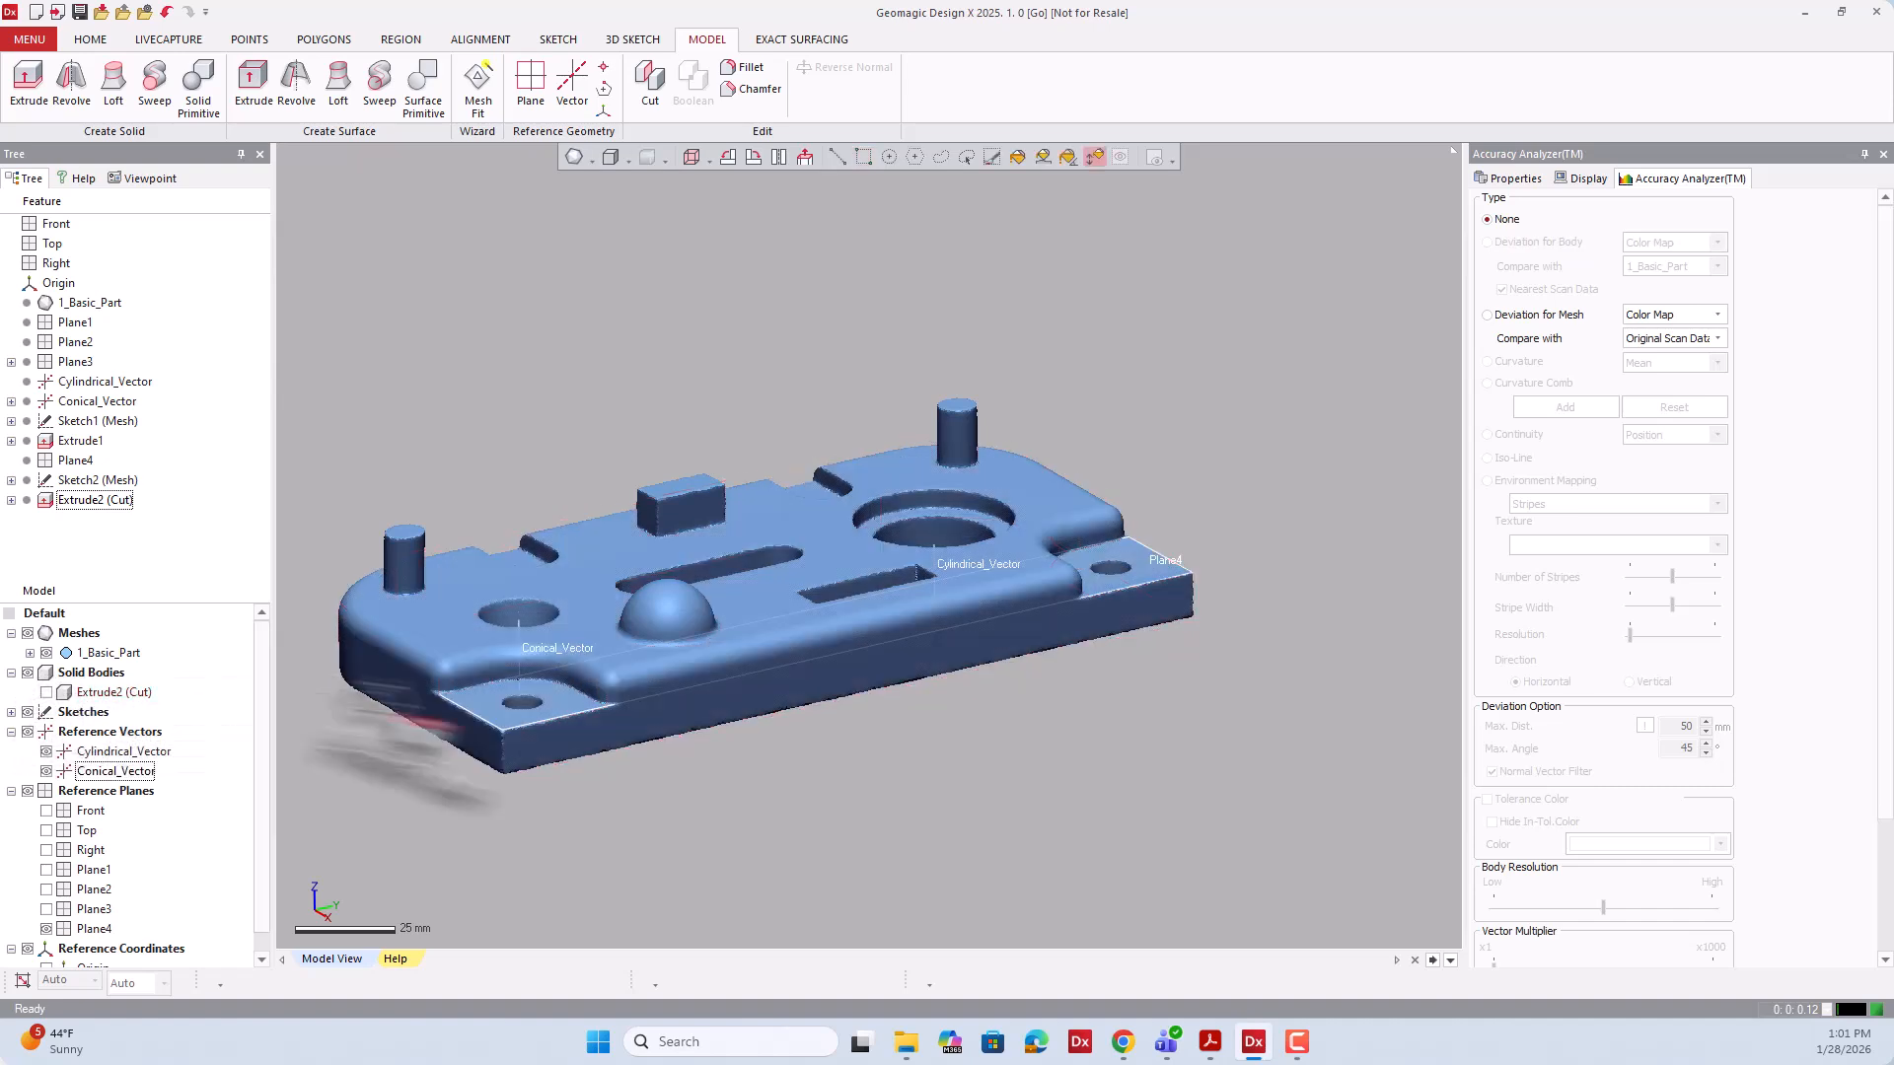
pyautogui.scroll(5, 596, 710)
pyautogui.scroll(3, 614, 647)
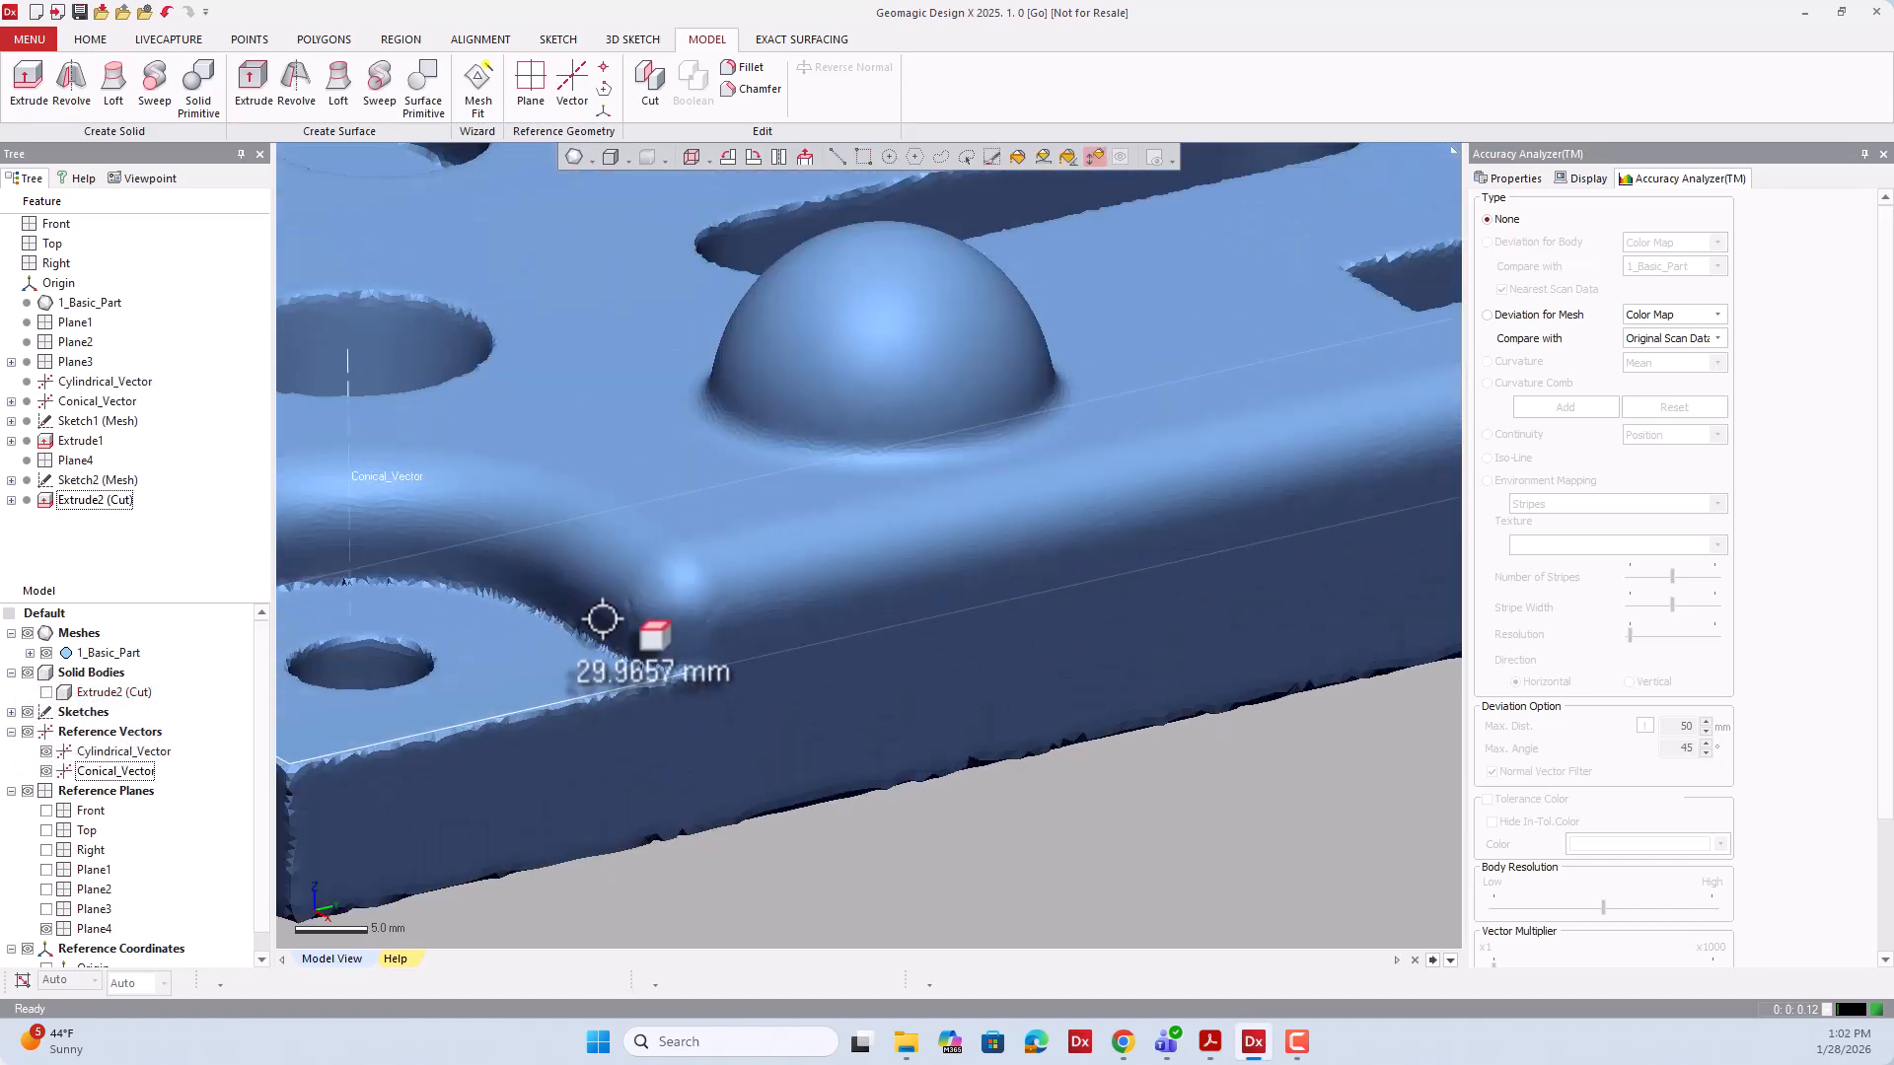
pyautogui.scroll(-3, 858, 587)
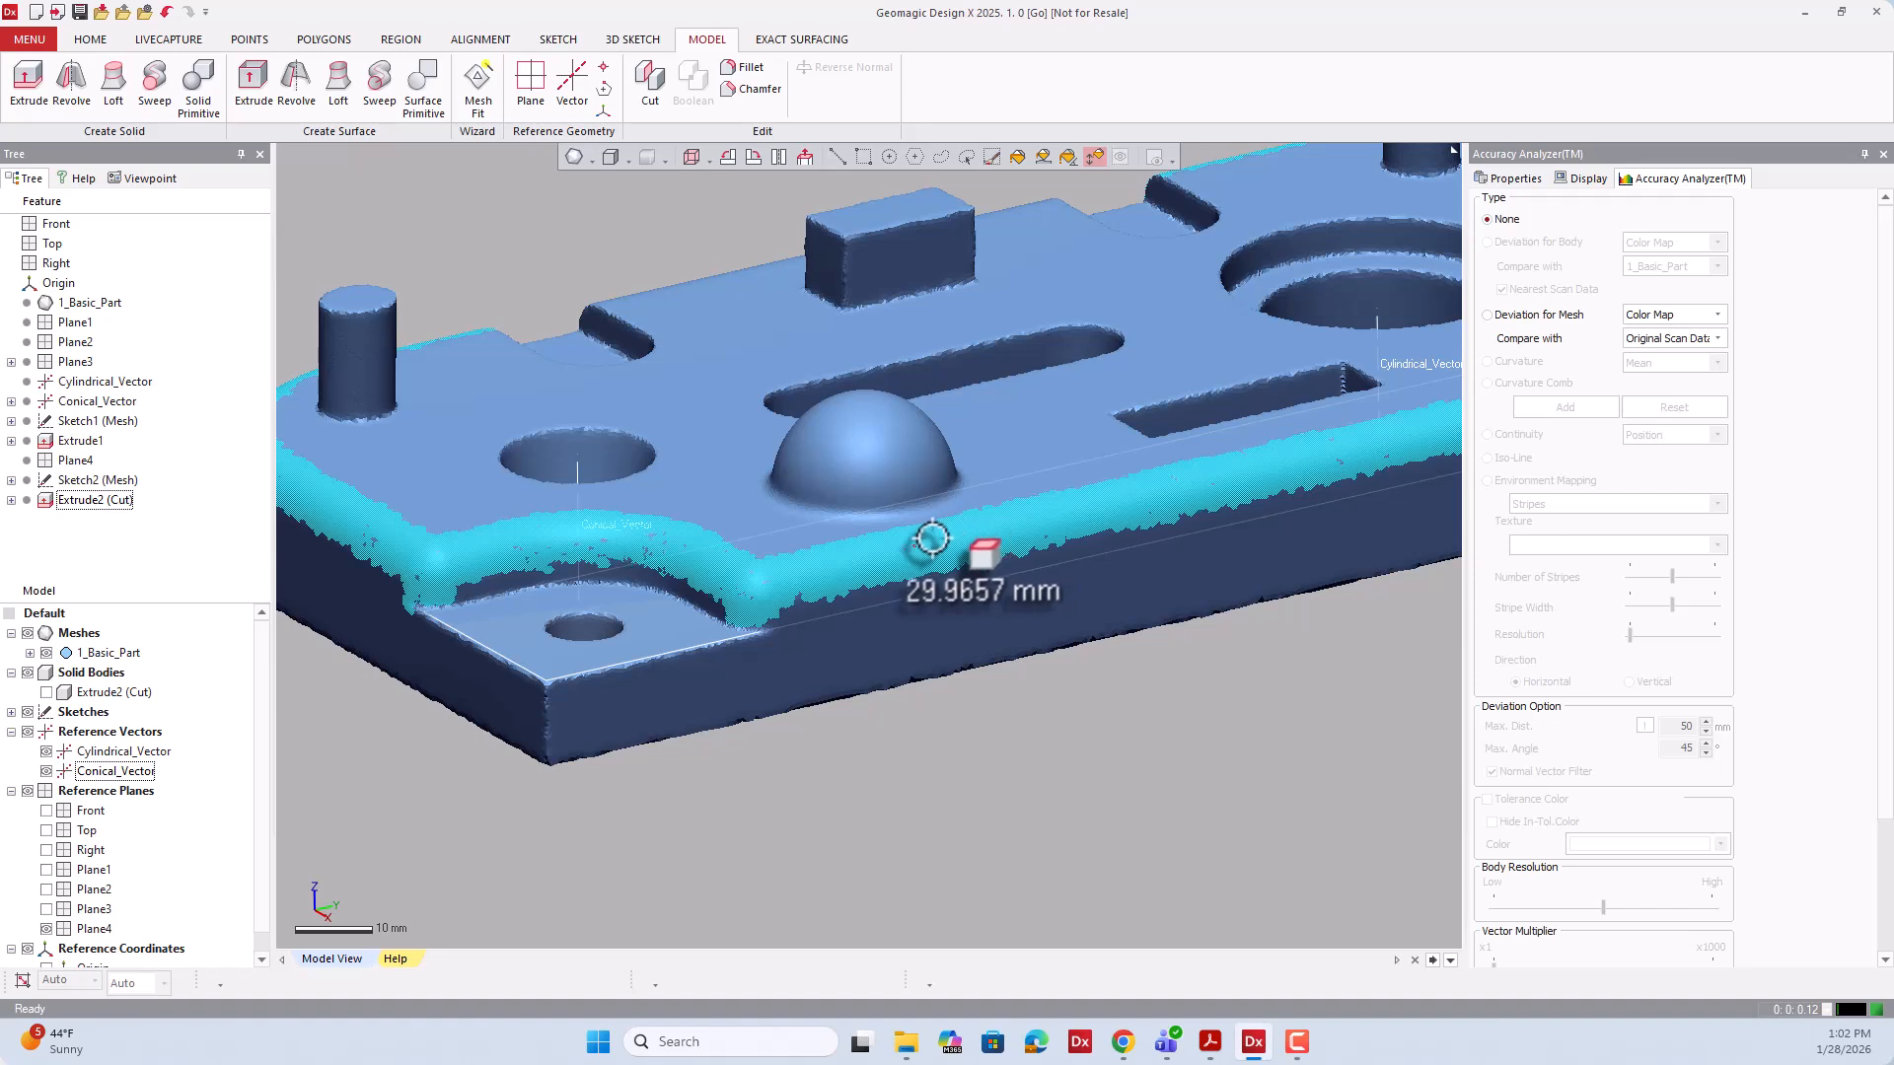
pyautogui.scroll(-3, 690, 548)
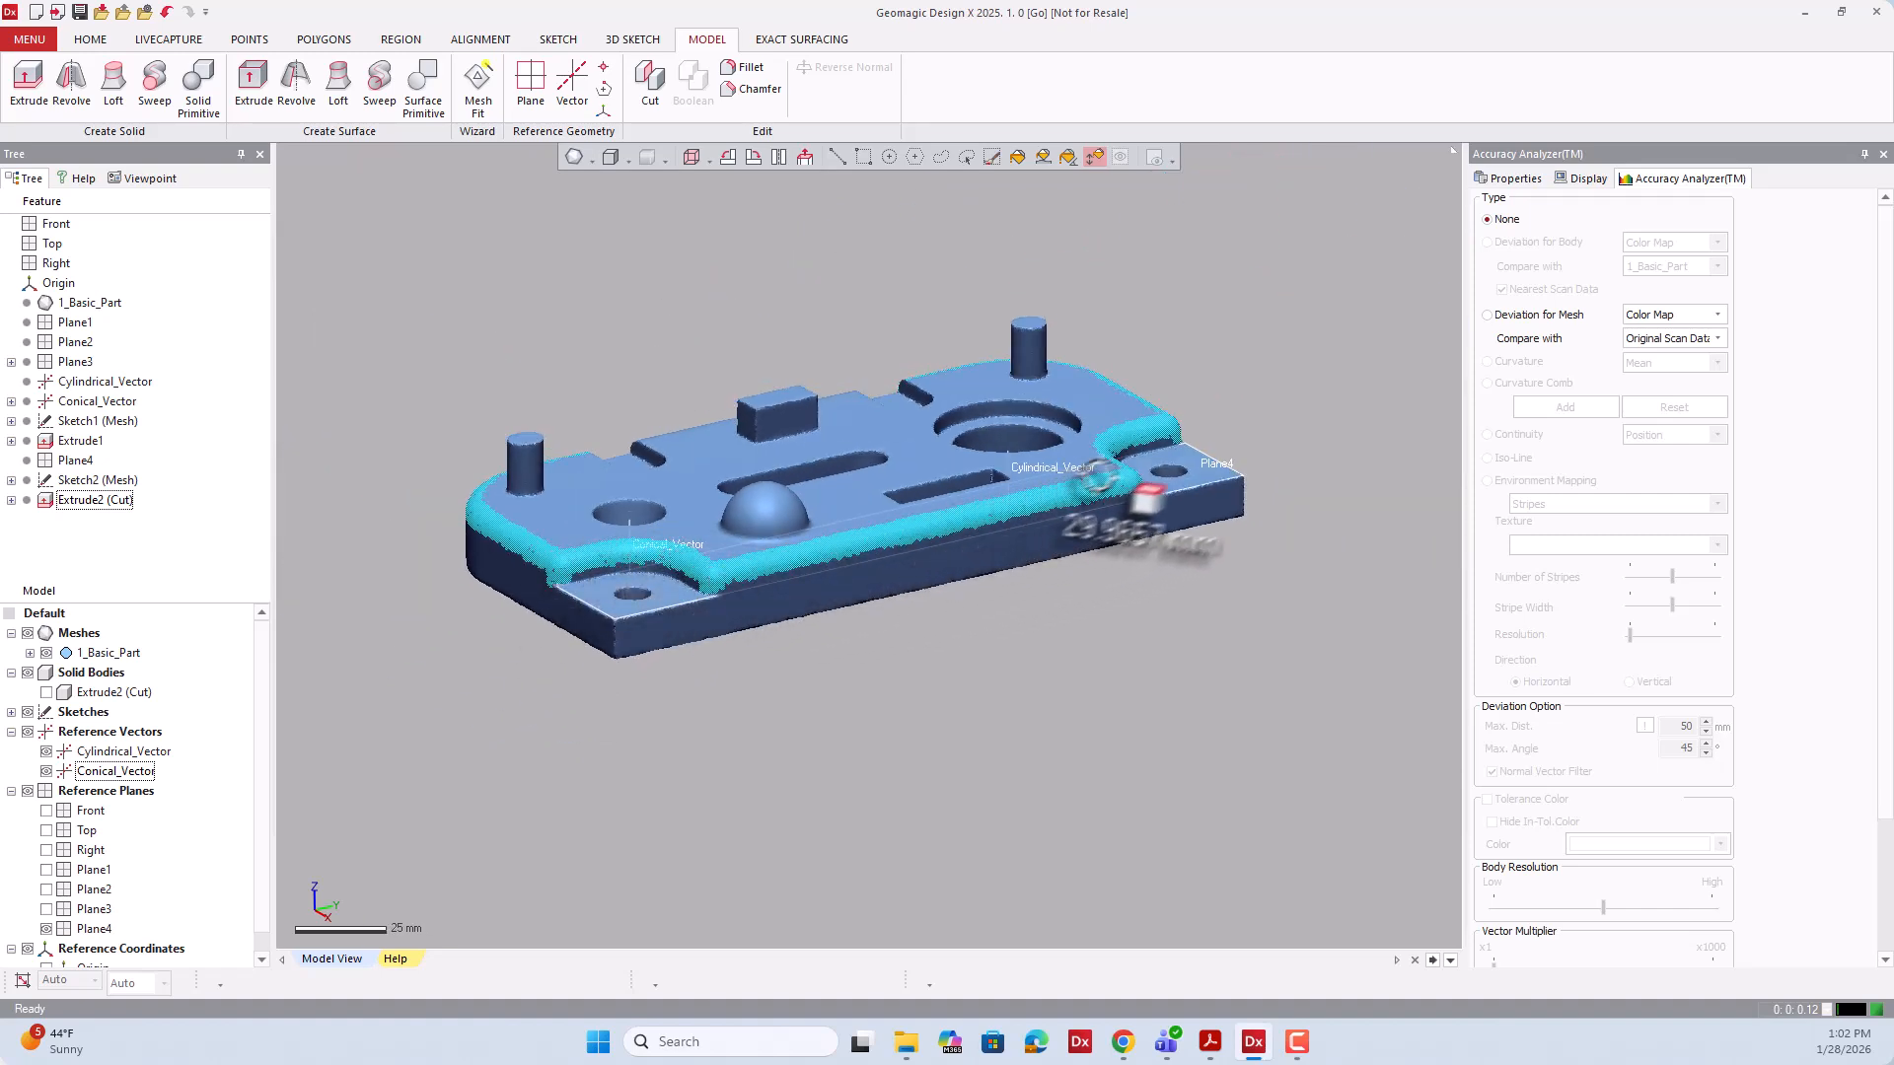
pyautogui.moveTo(521, 503); pyautogui.dragTo(499, 424, button='right')
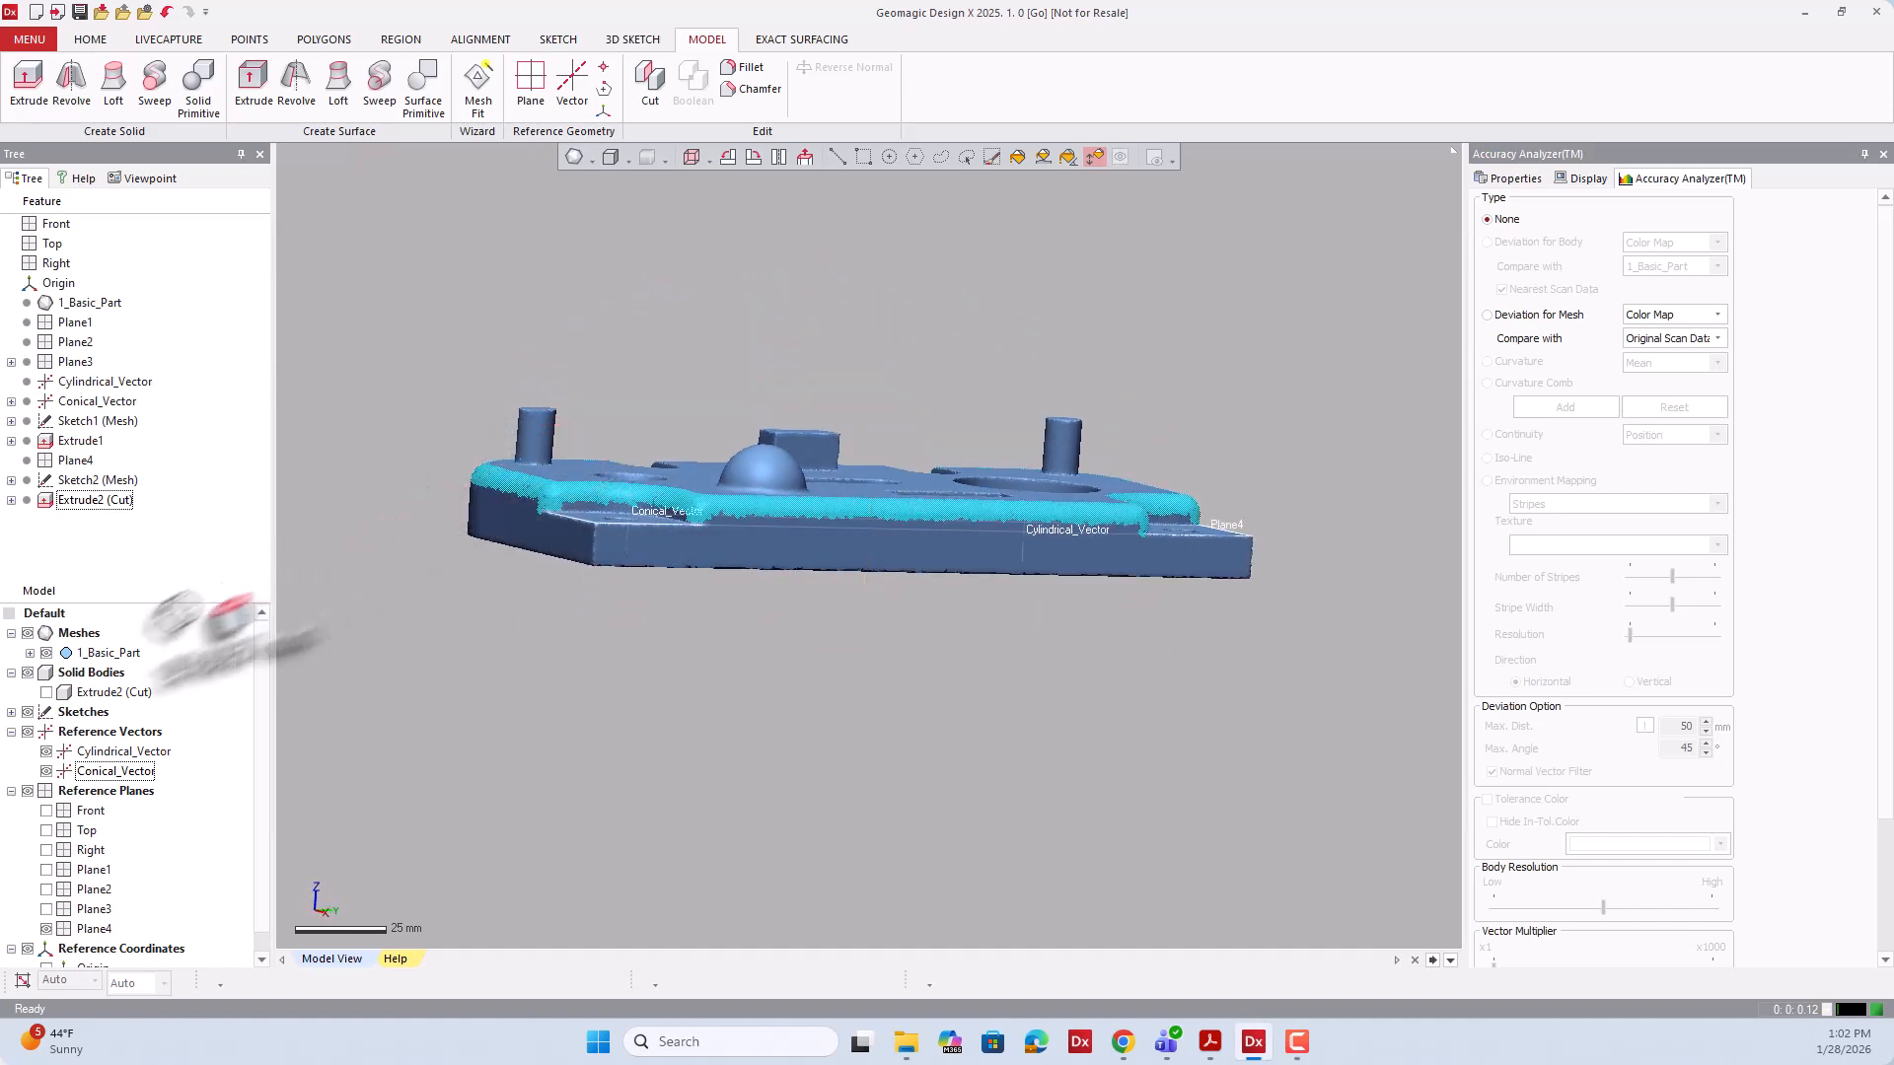
pyautogui.click(47, 691)
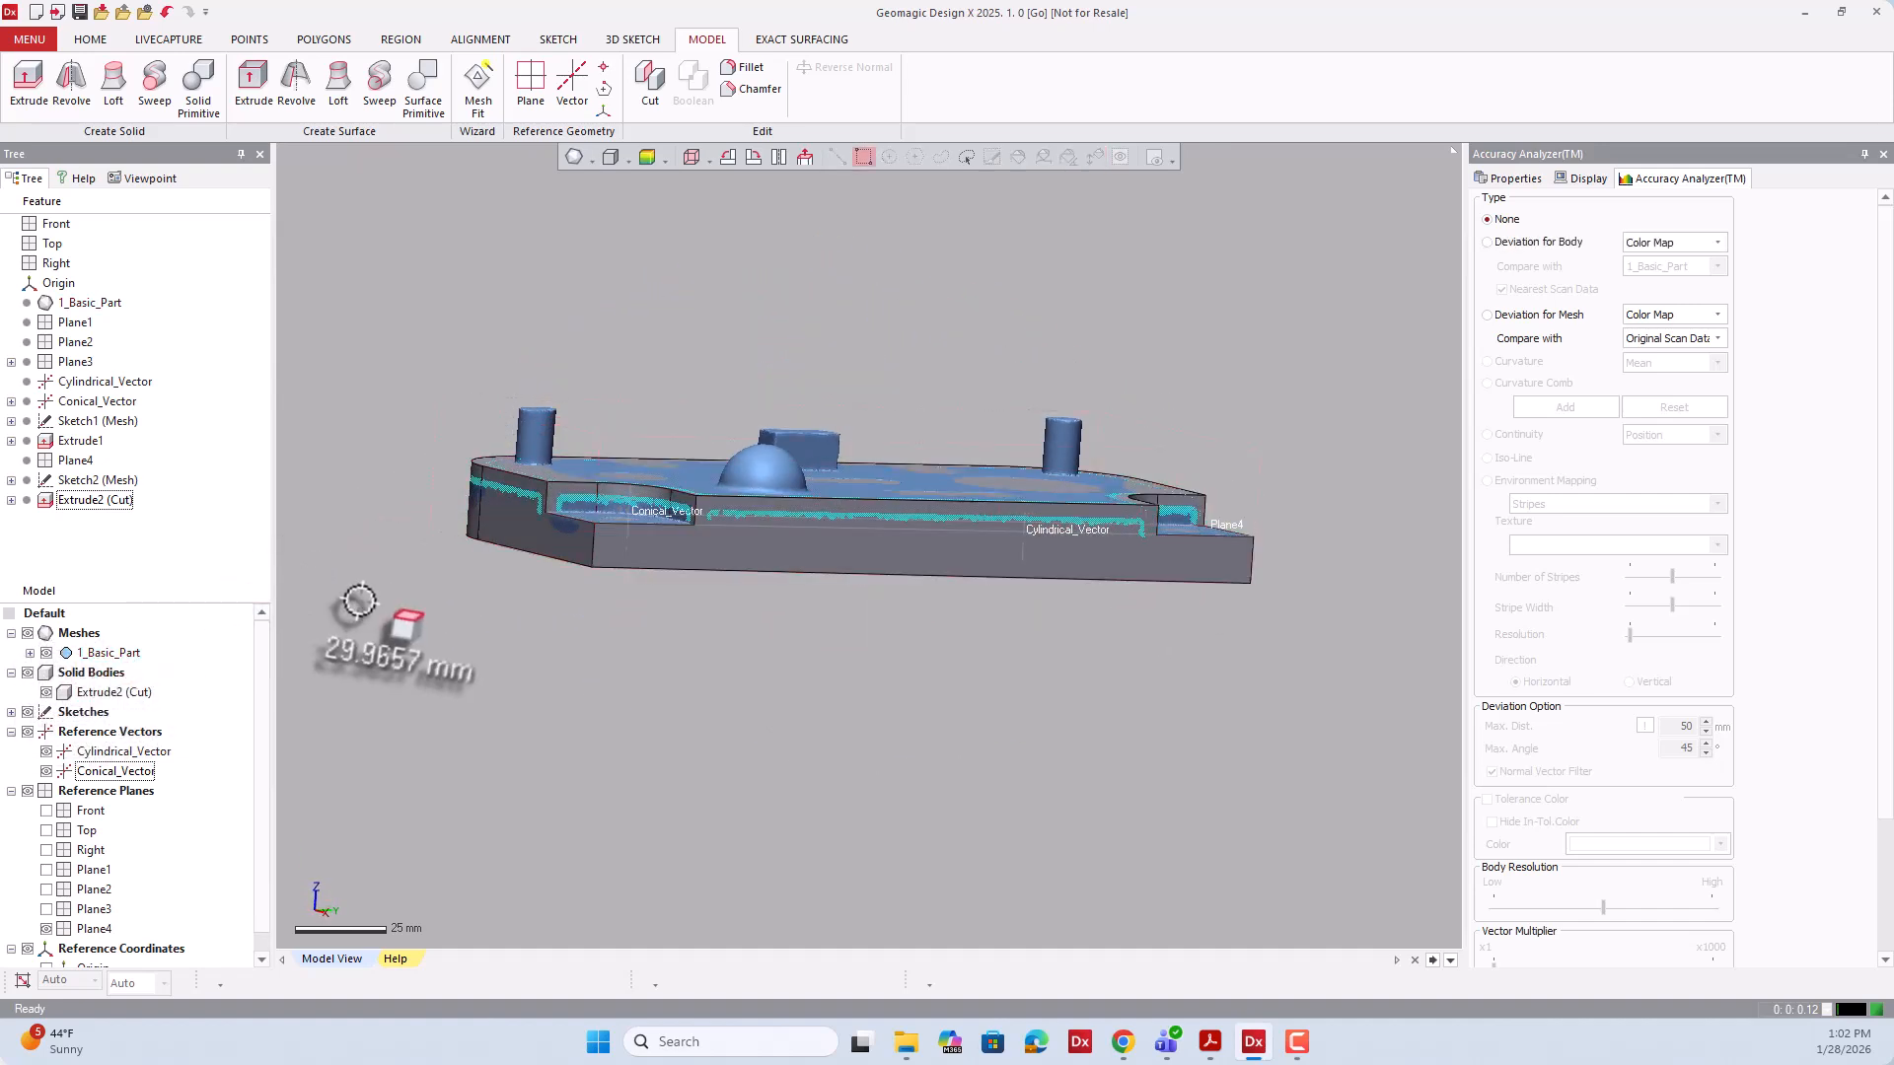
# Start a constant fillet on the vertical edge where the notch near Conical_Vector meets the long side, with a 5 mm radius.
pyautogui.moveTo(405, 626); pyautogui.dragTo(779, 627, button='right')
pyautogui.scroll(5, 690, 616)
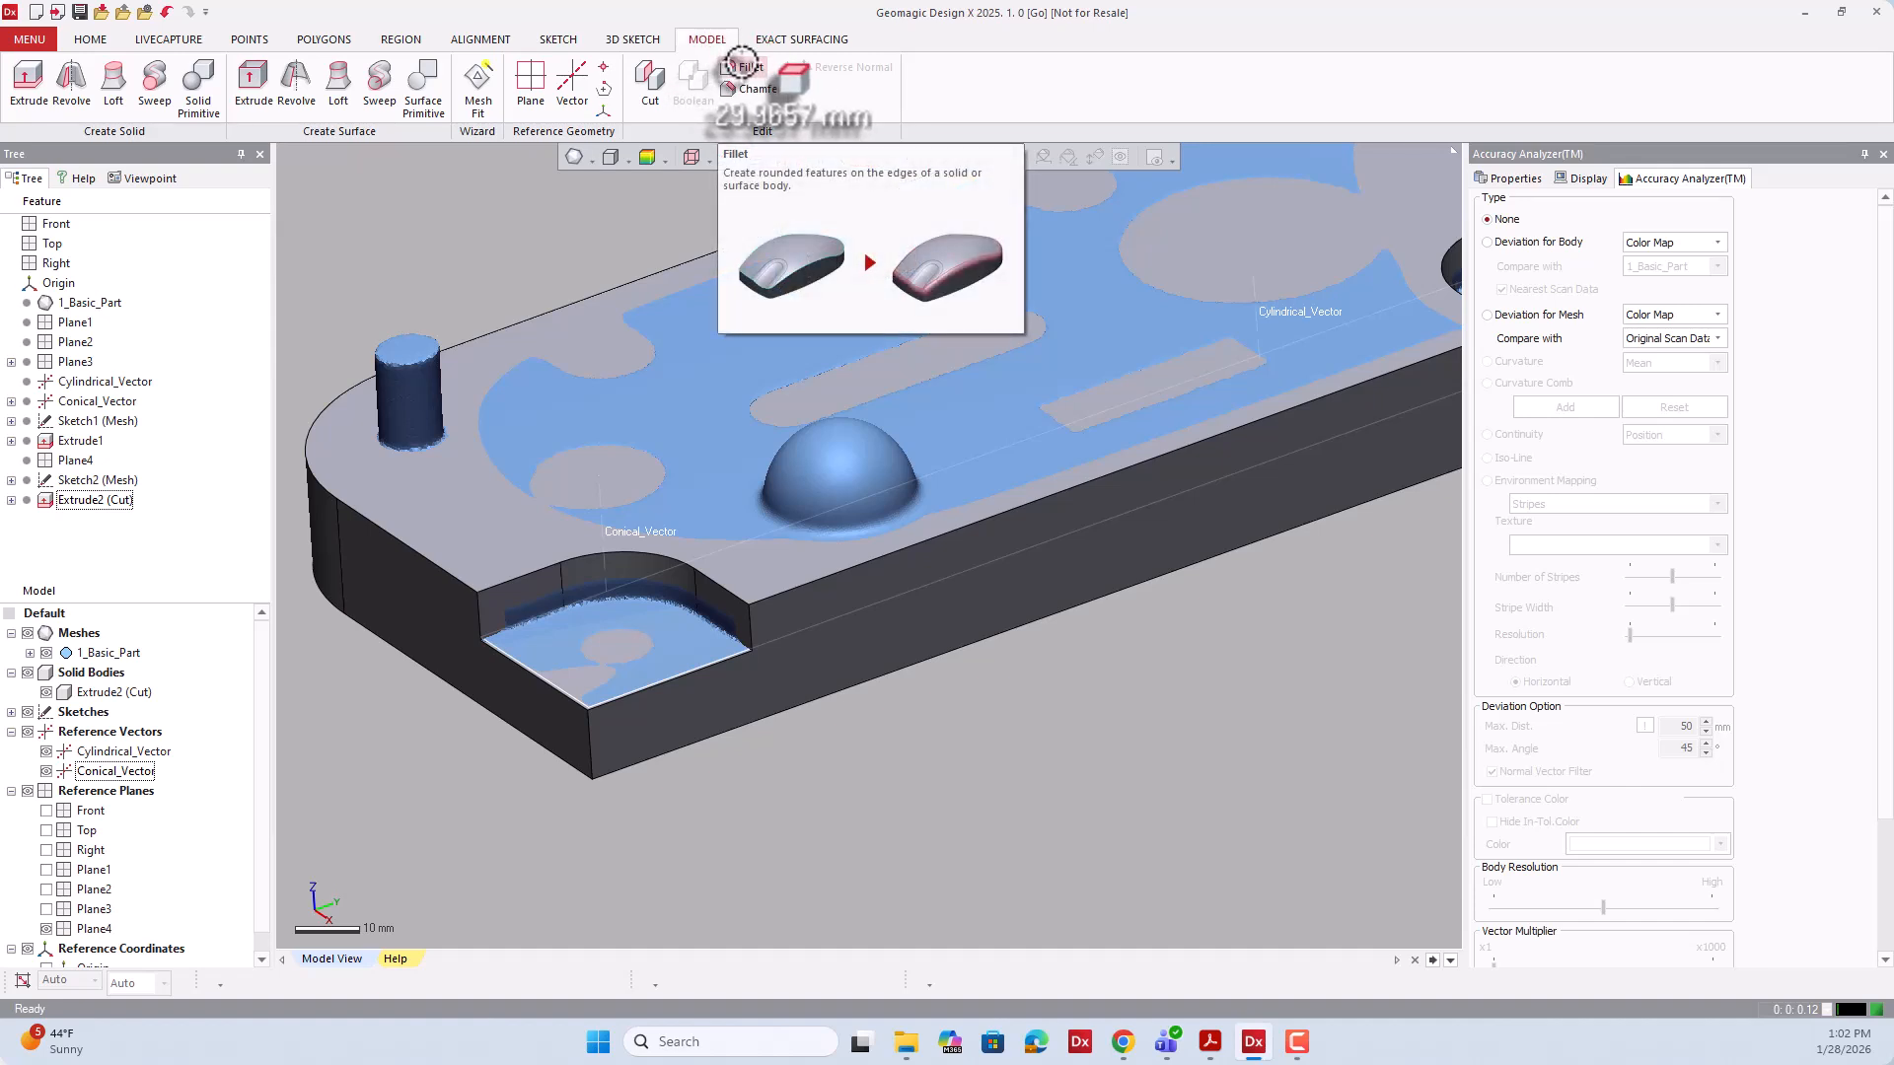
pyautogui.click(745, 66)
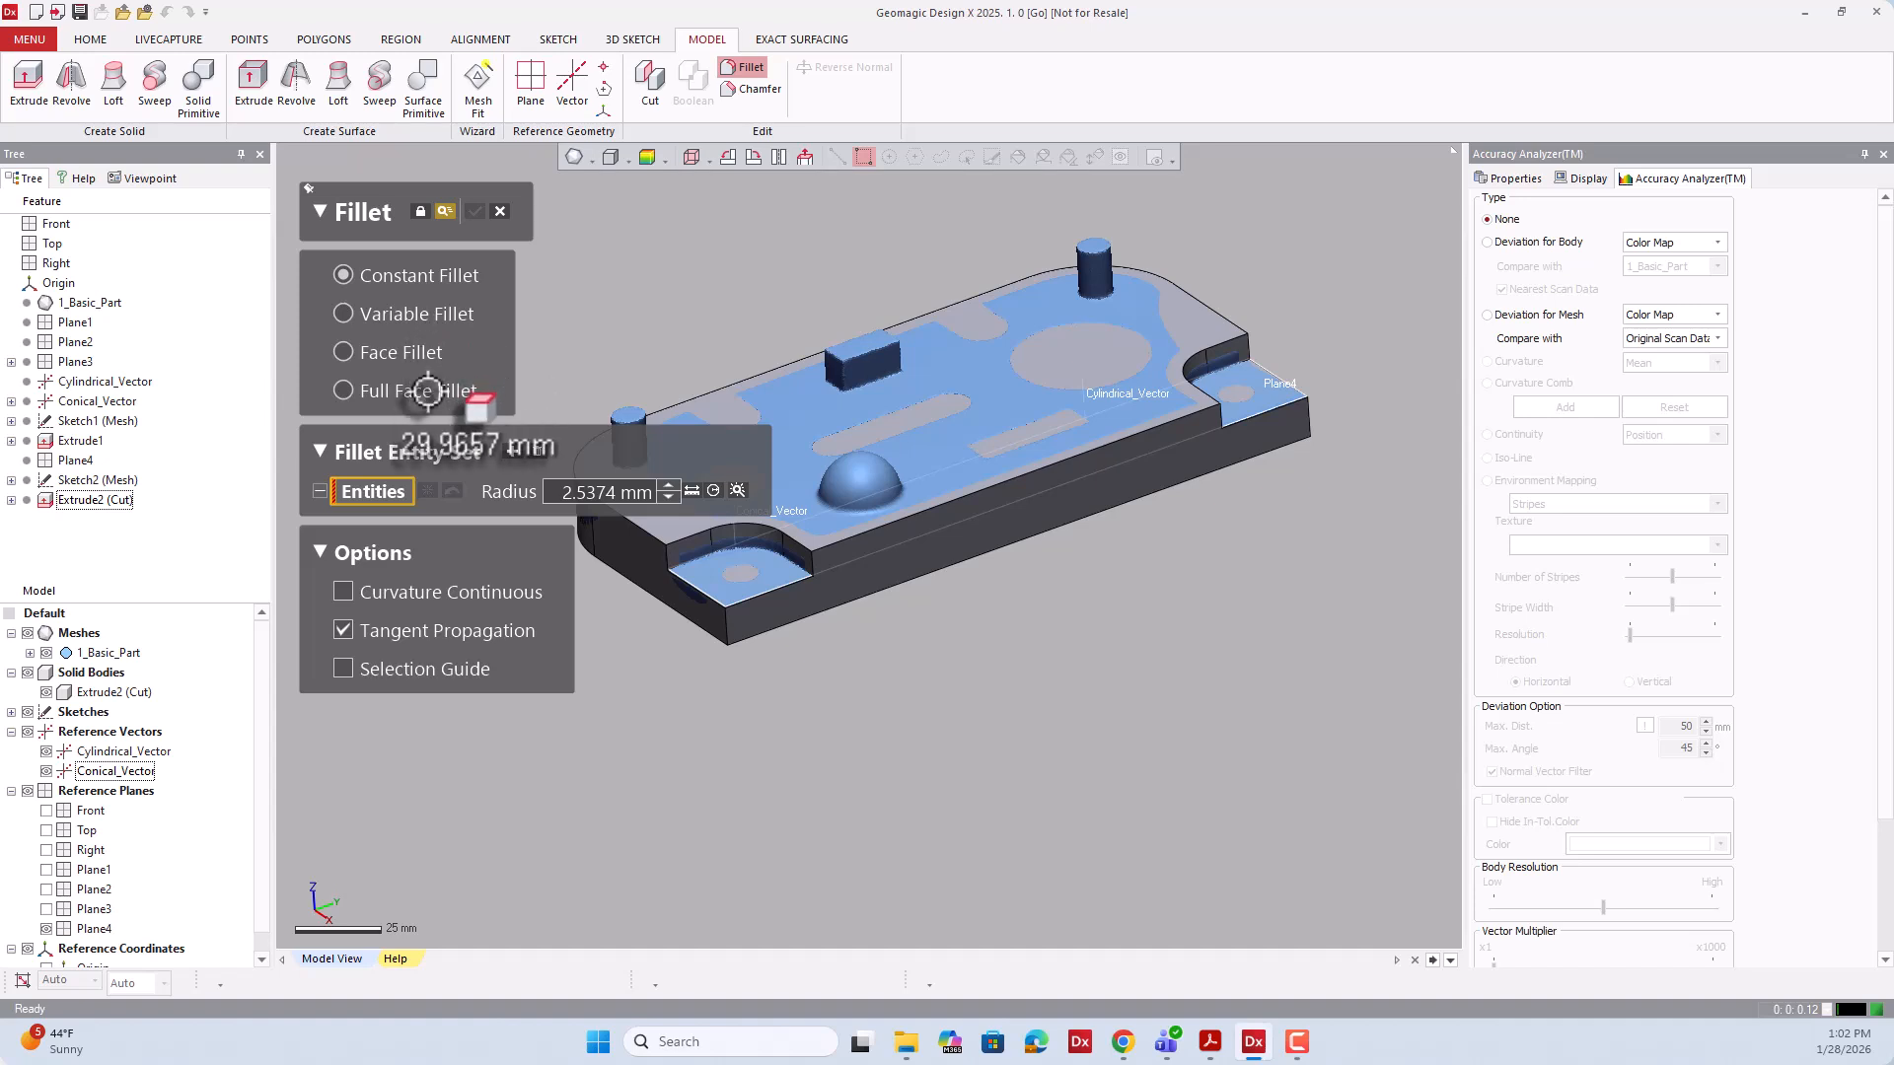
pyautogui.scroll(3, 760, 540)
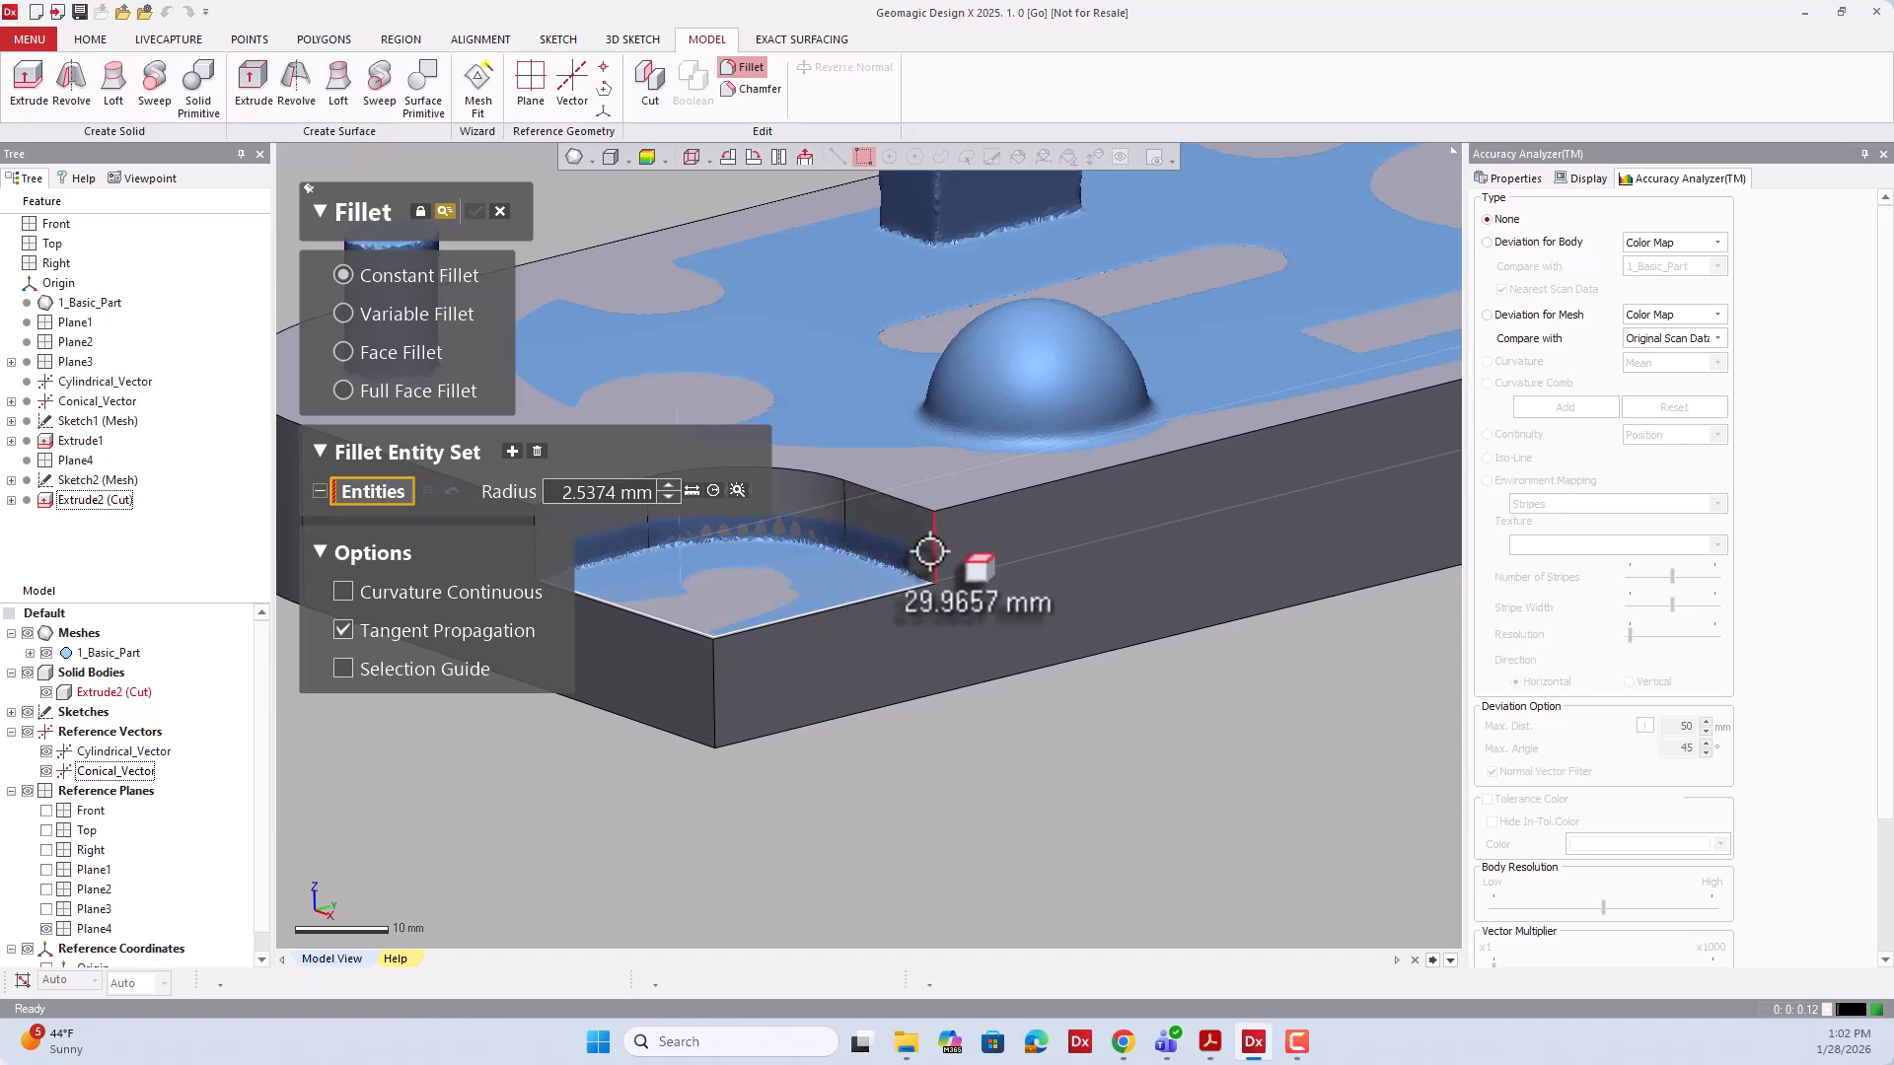
pyautogui.click(930, 551)
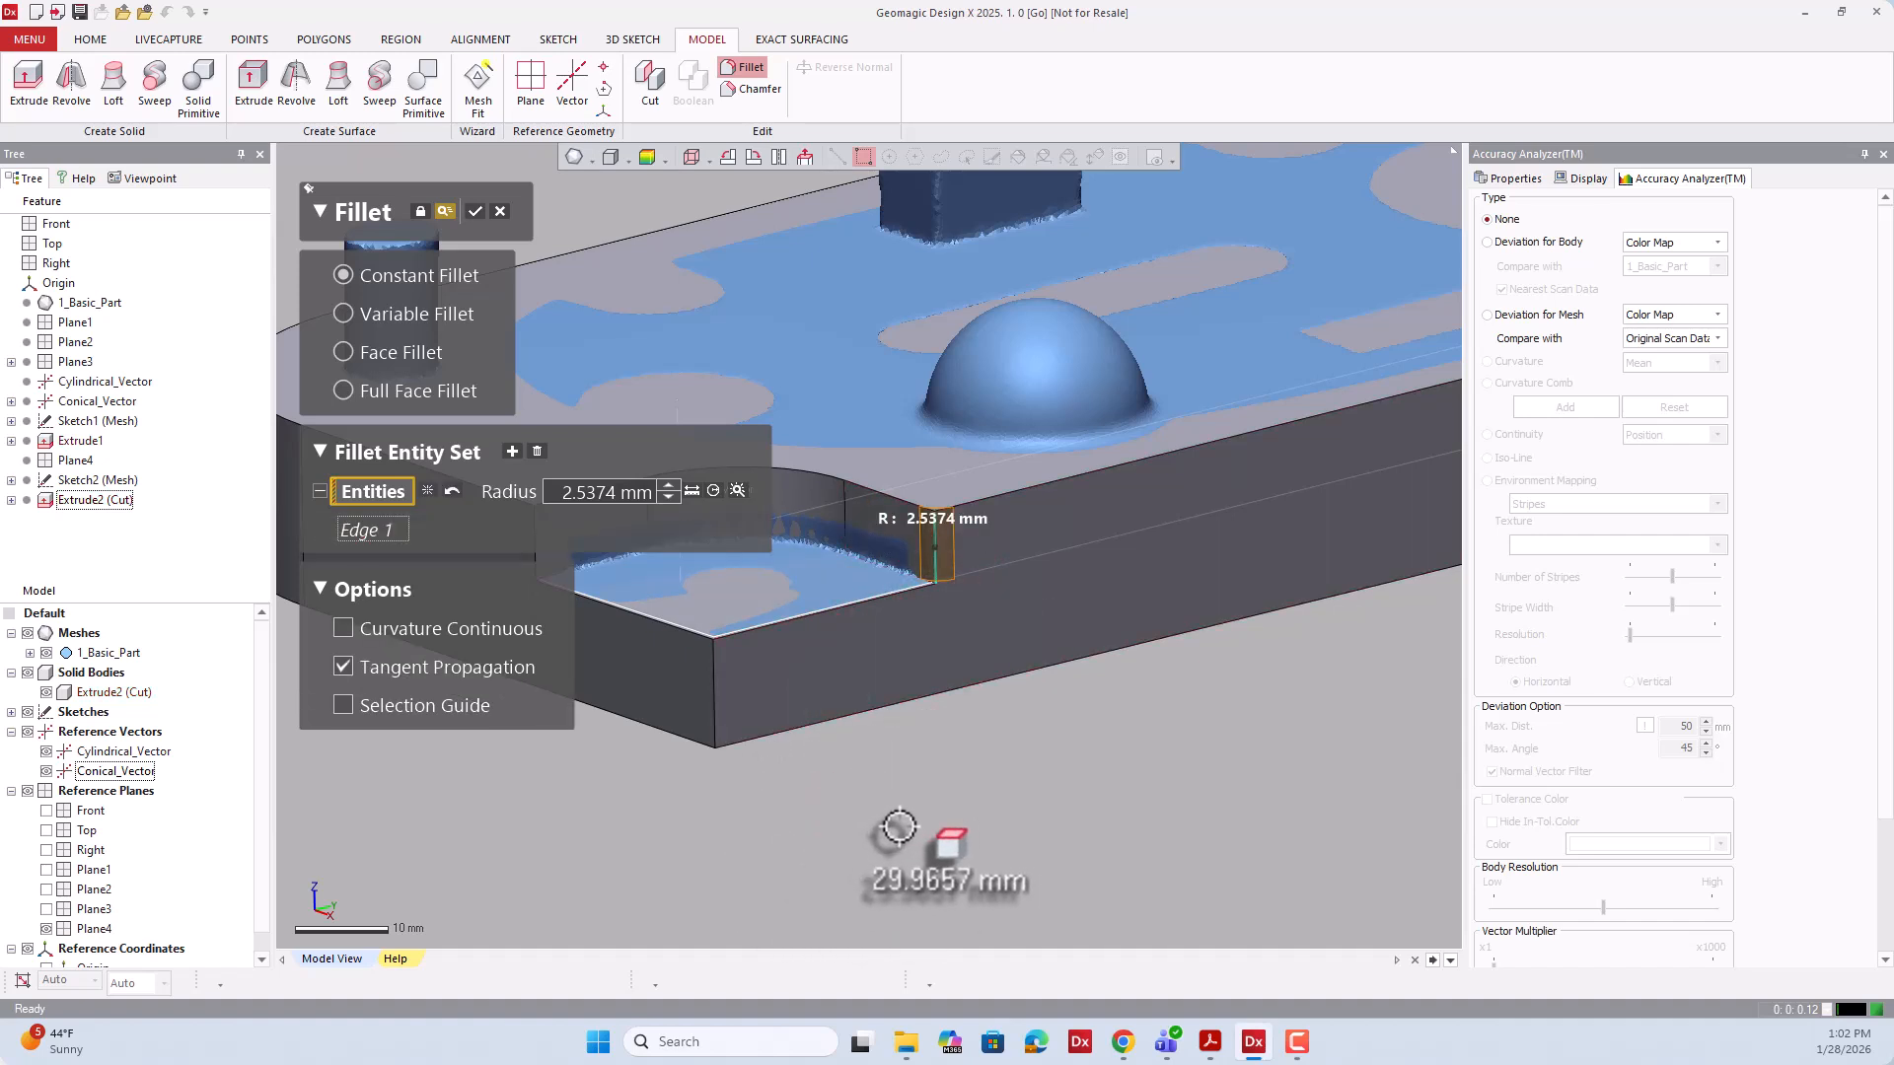
pyautogui.moveTo(982, 813); pyautogui.dragTo(888, 834, button='right')
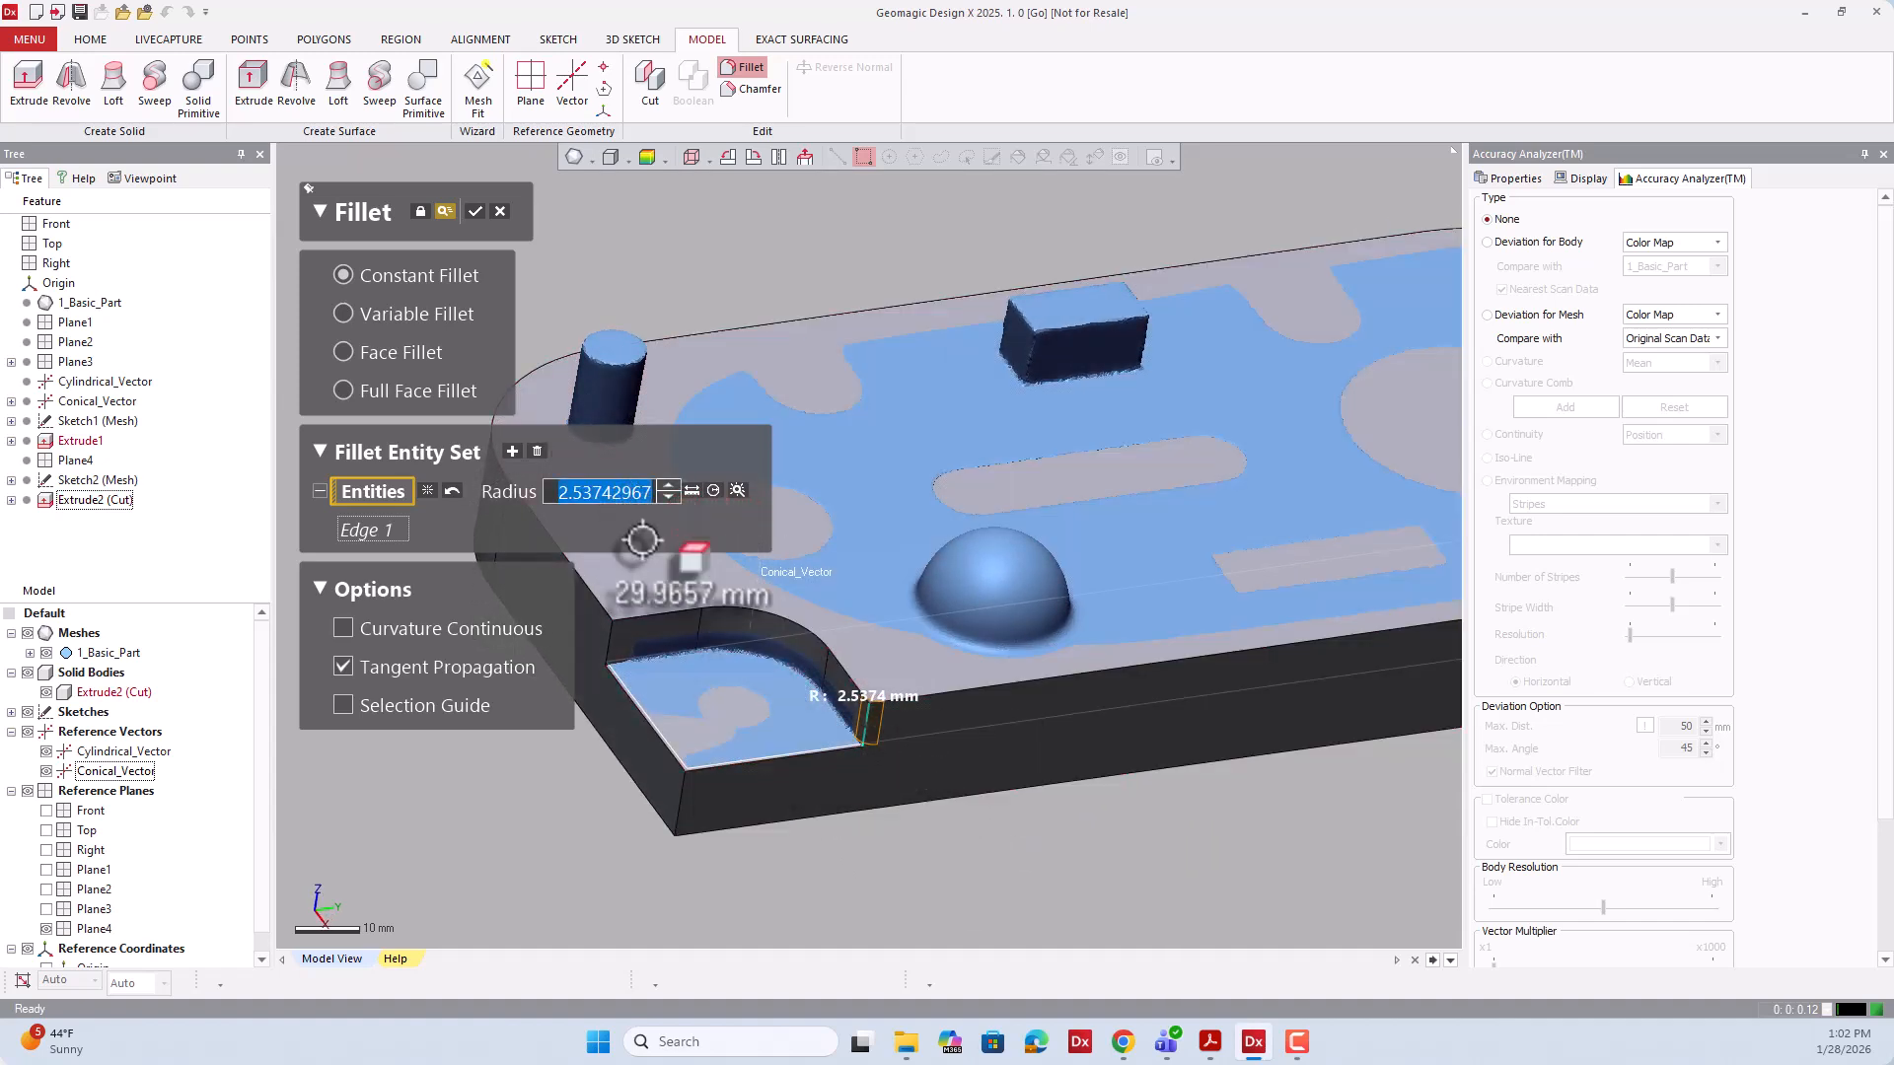
pyautogui.write('5')
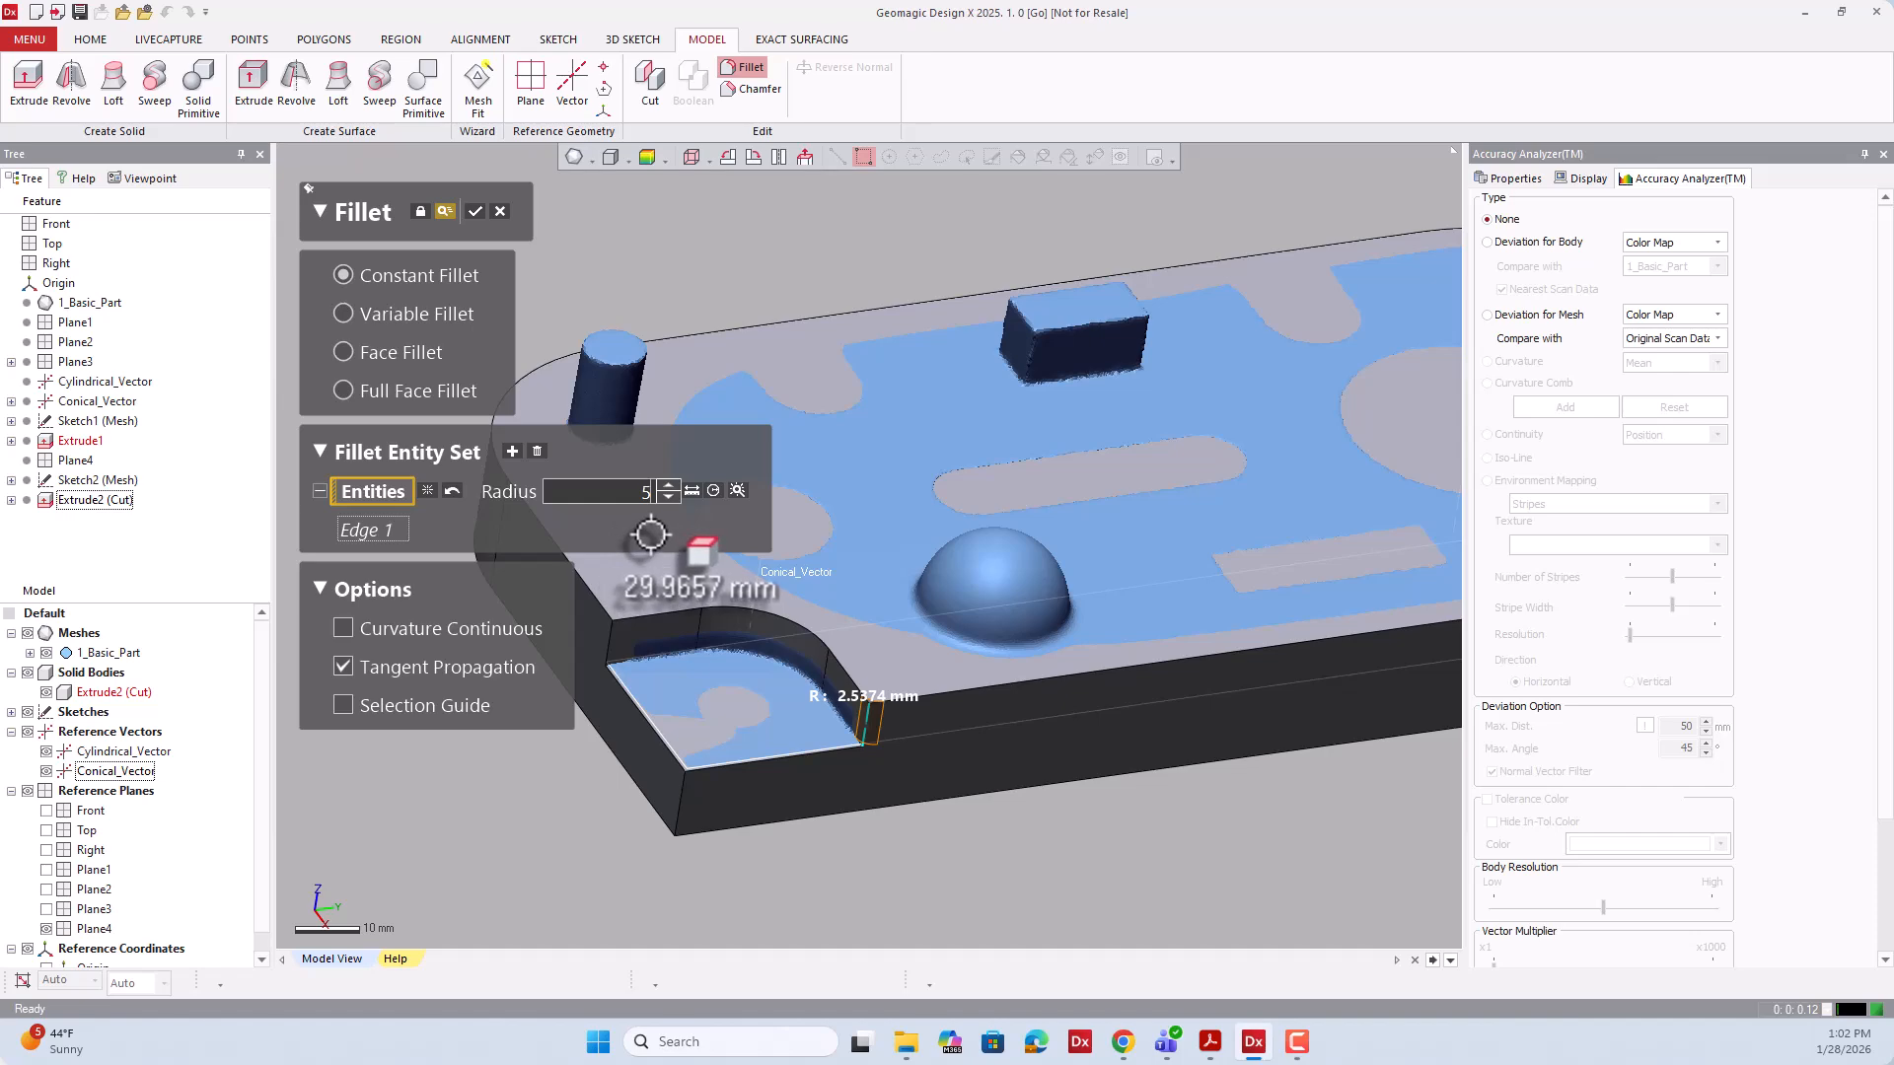
pyautogui.press('Return')
# Try a 10 mm radius for the fillet on the notch's vertical edge near Conical_Vector.
pyautogui.scroll(2, 949, 737)
pyautogui.scroll(2, 949, 738)
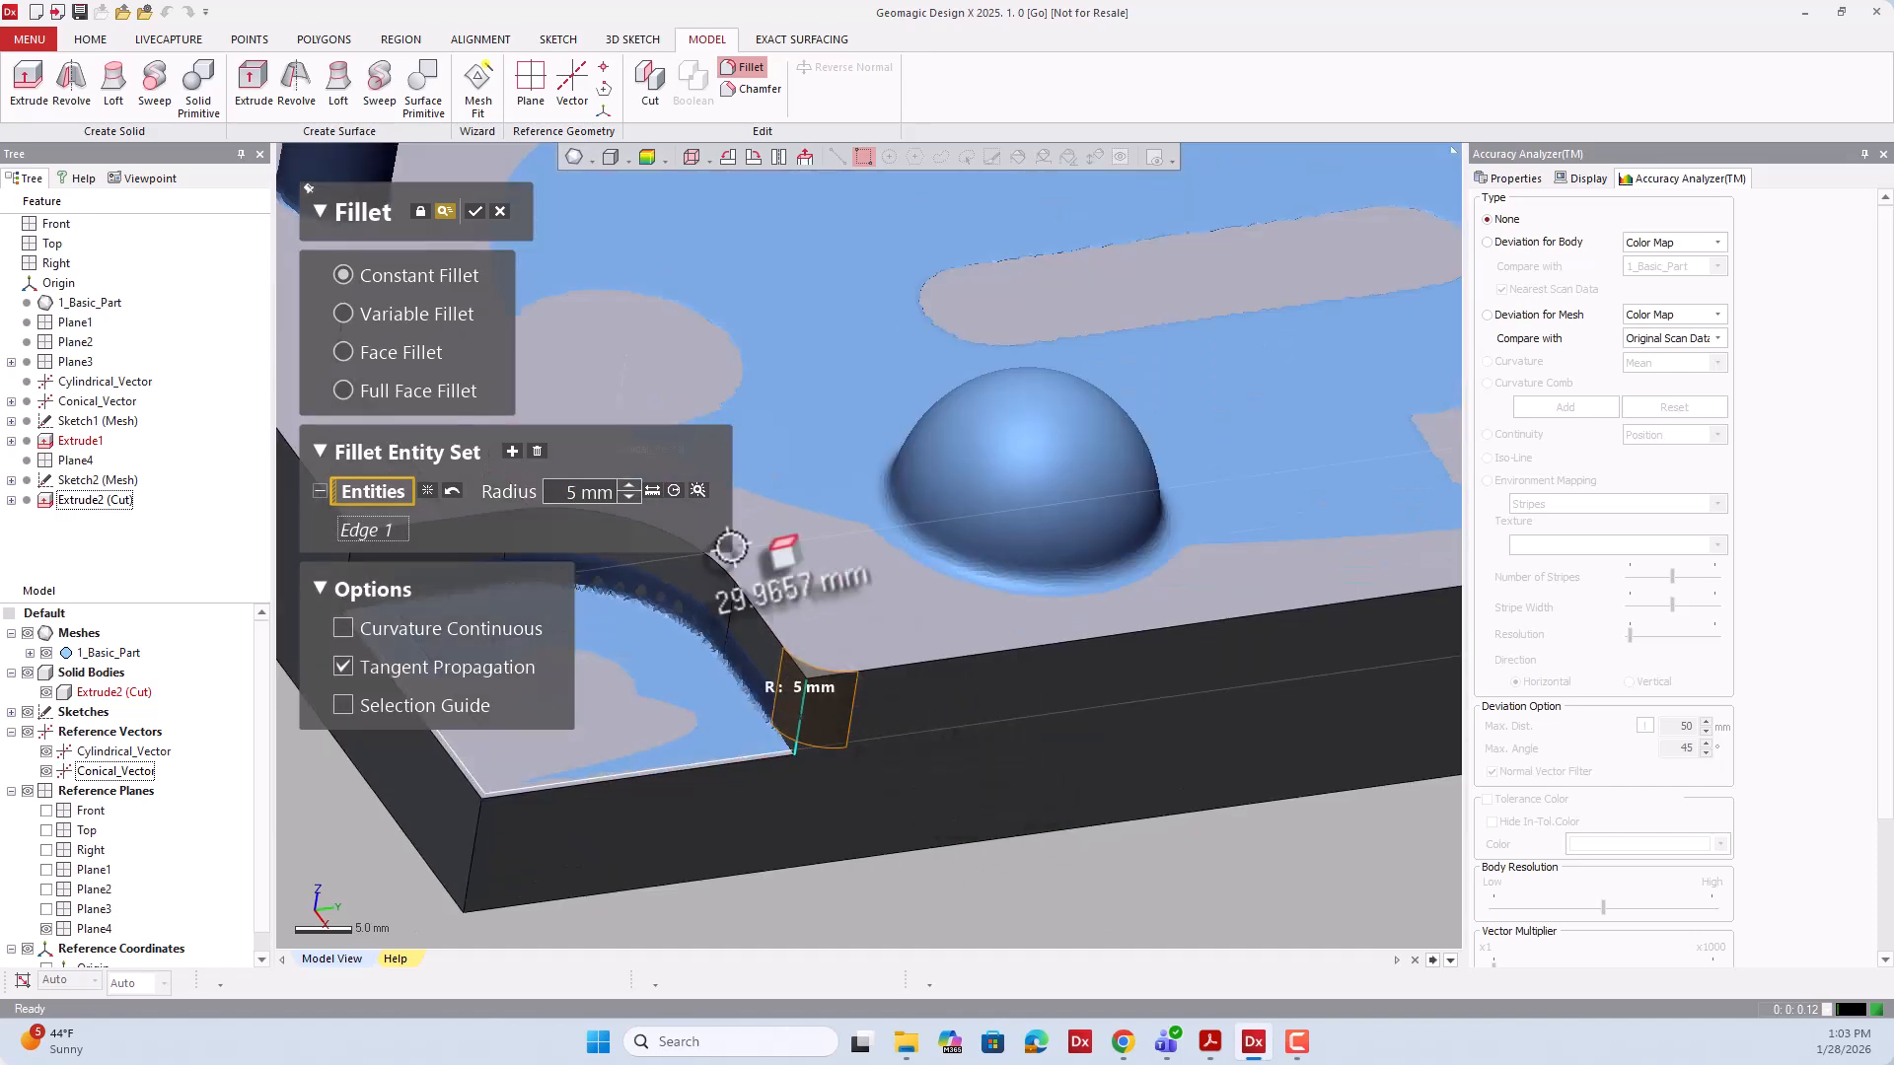
pyautogui.doubleClick(586, 492)
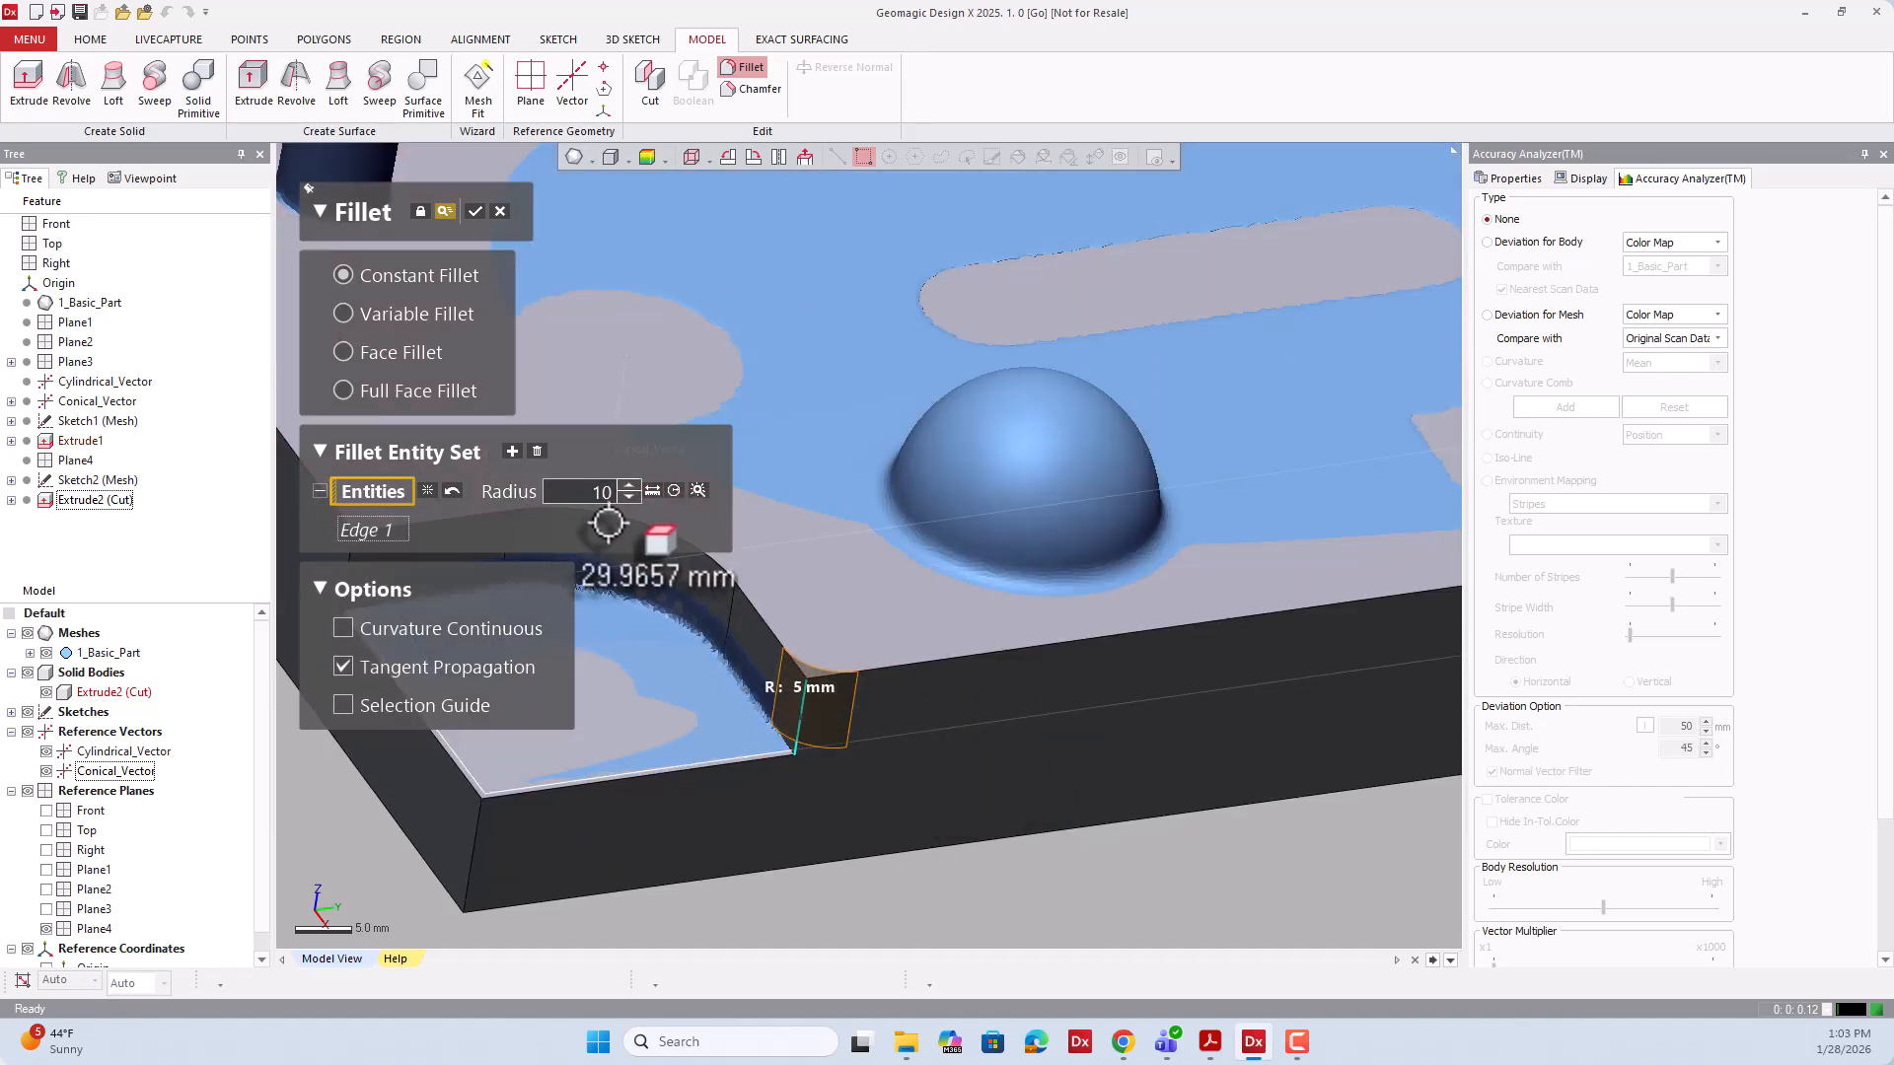
pyautogui.write('10')
pyautogui.press('Return')
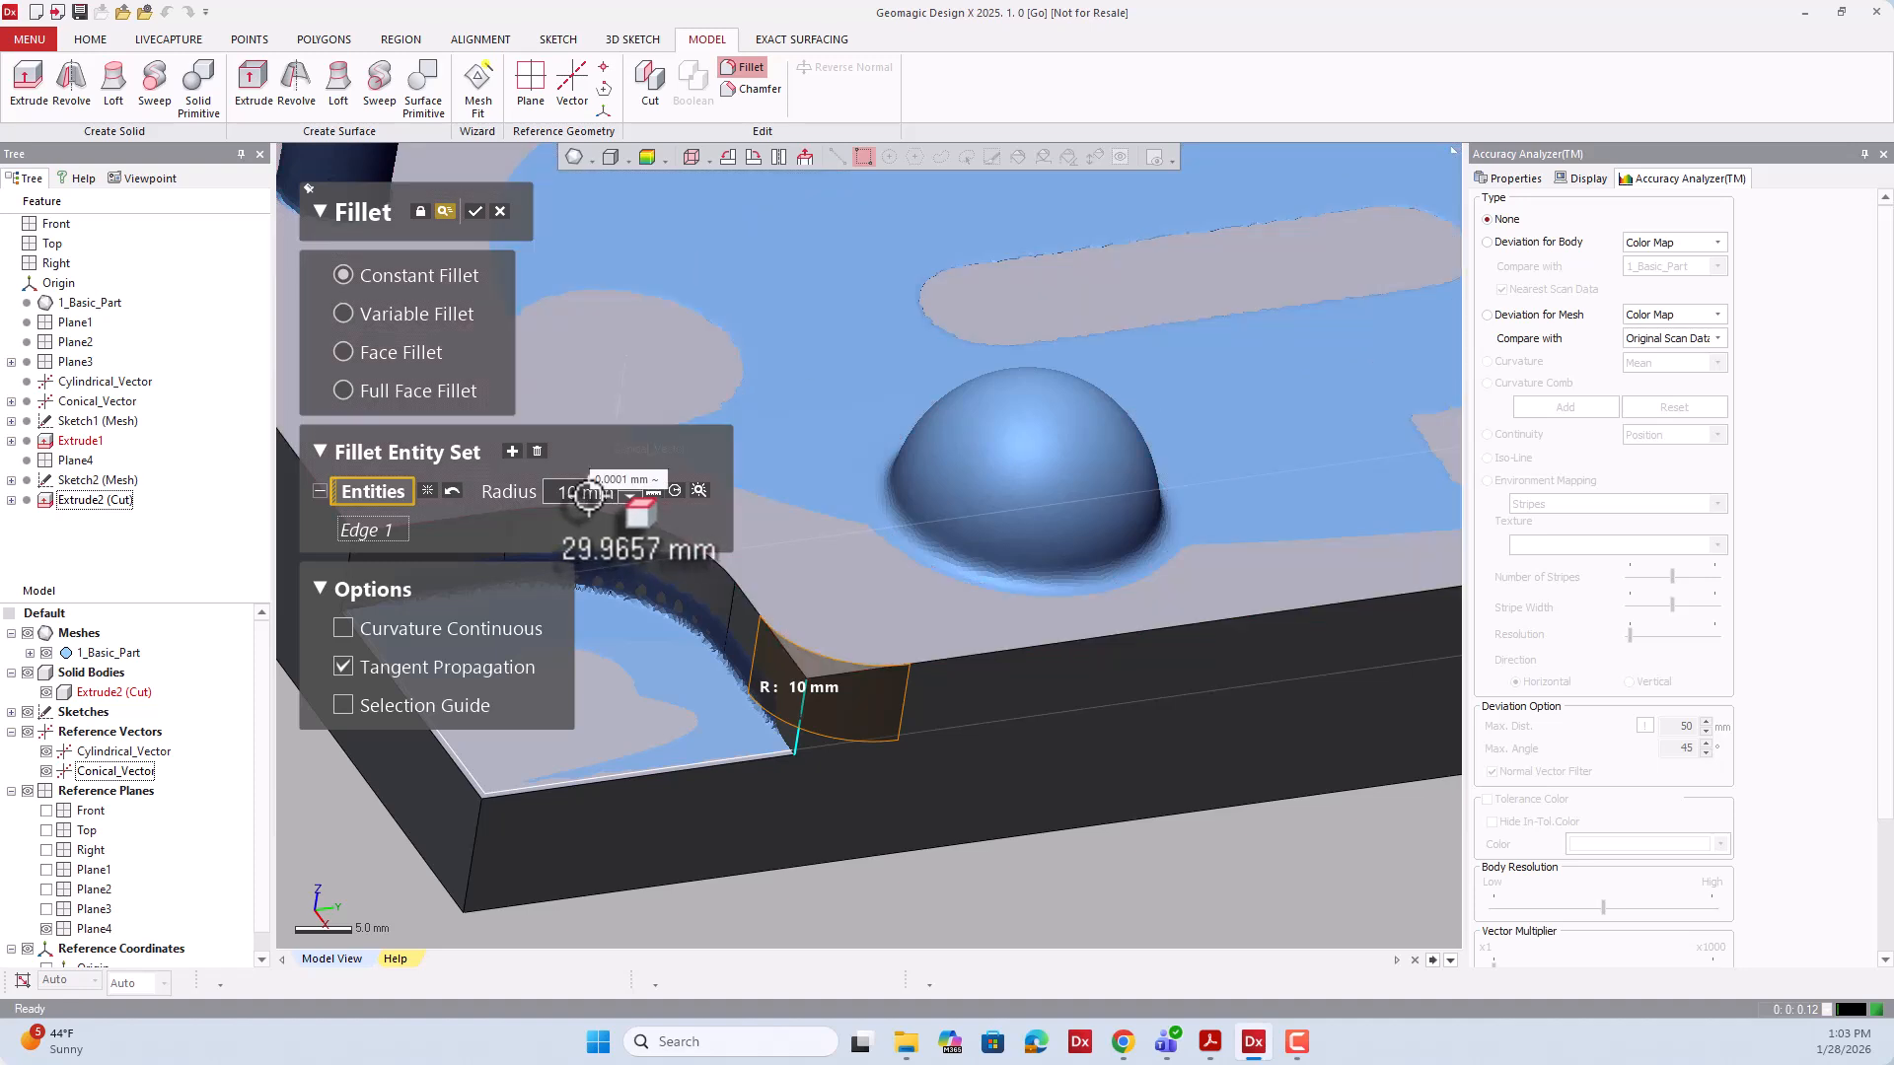
# Estimate the notch edge's fillet radius from the mesh and round it to 4.75 mm.
pyautogui.click(702, 491)
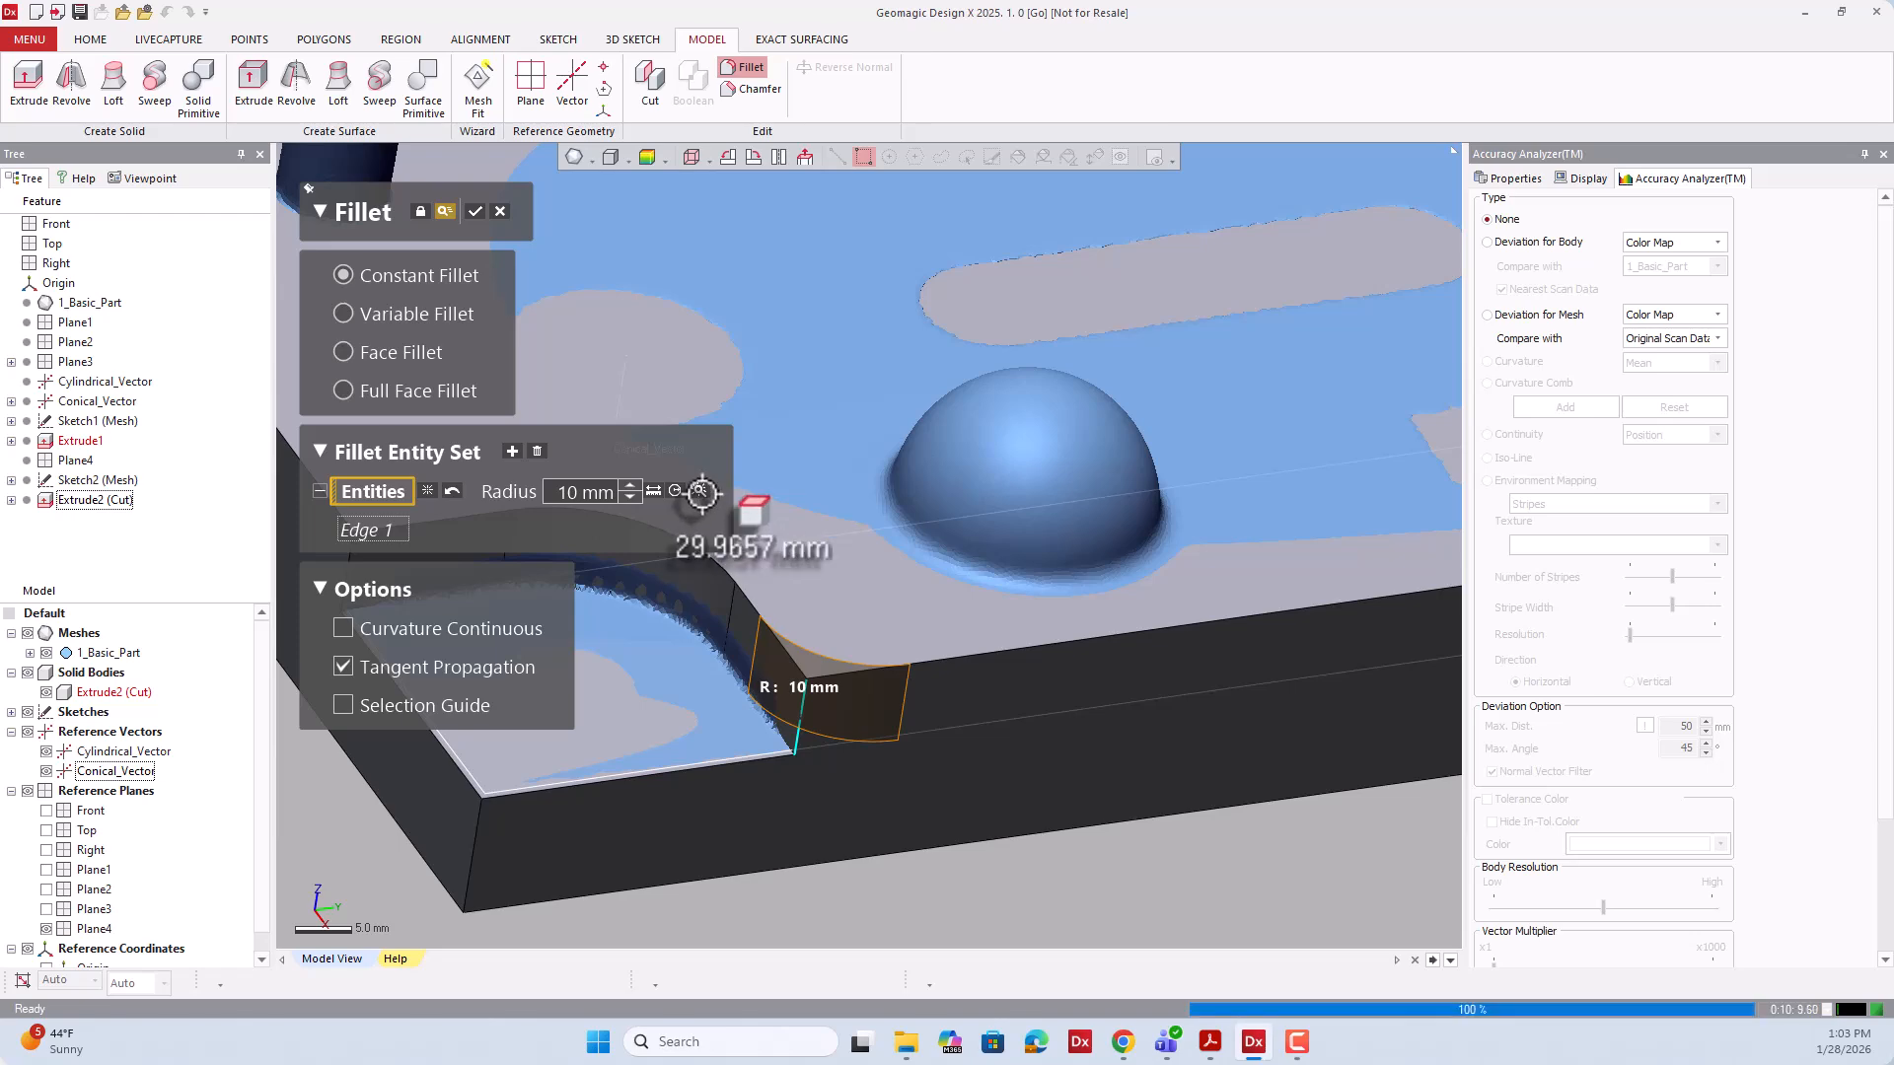
pyautogui.moveTo(895, 681); pyautogui.dragTo(894, 631, button='right')
pyautogui.scroll(4, 762, 602)
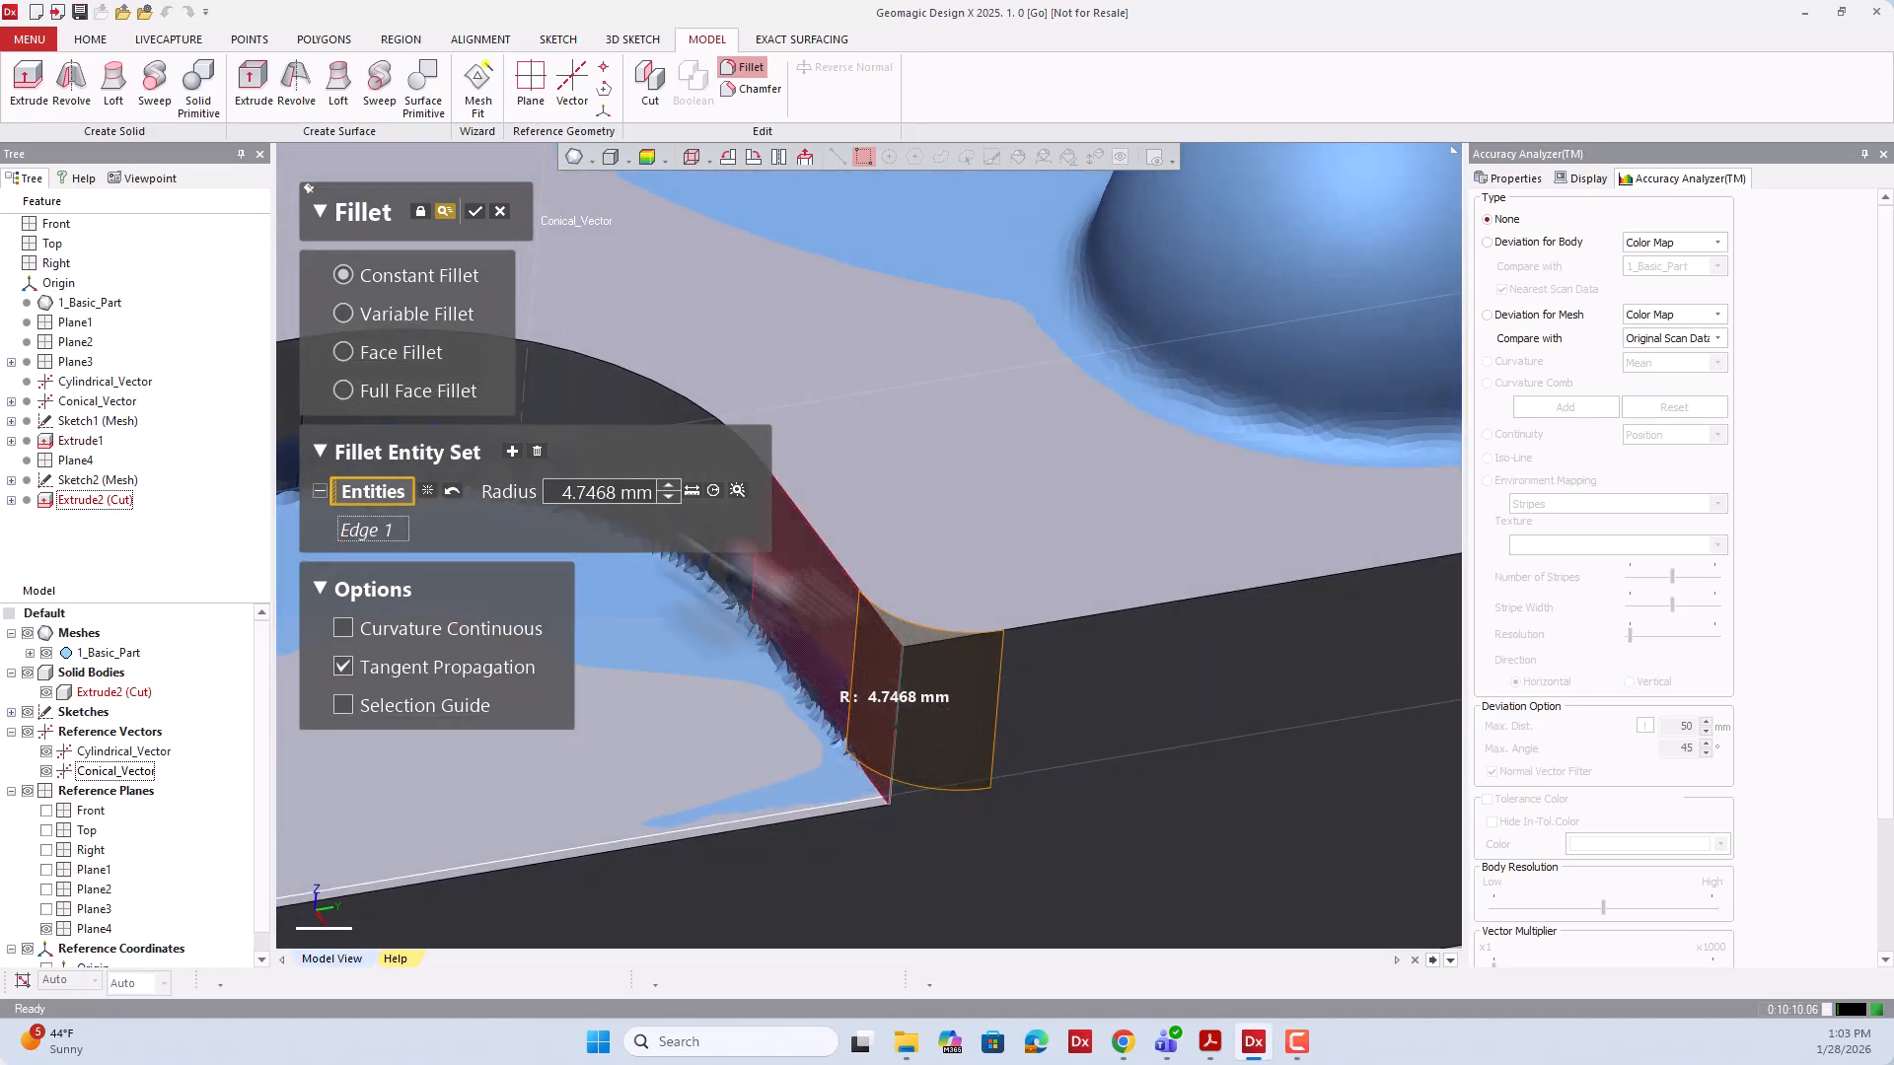
pyautogui.doubleClick(592, 493)
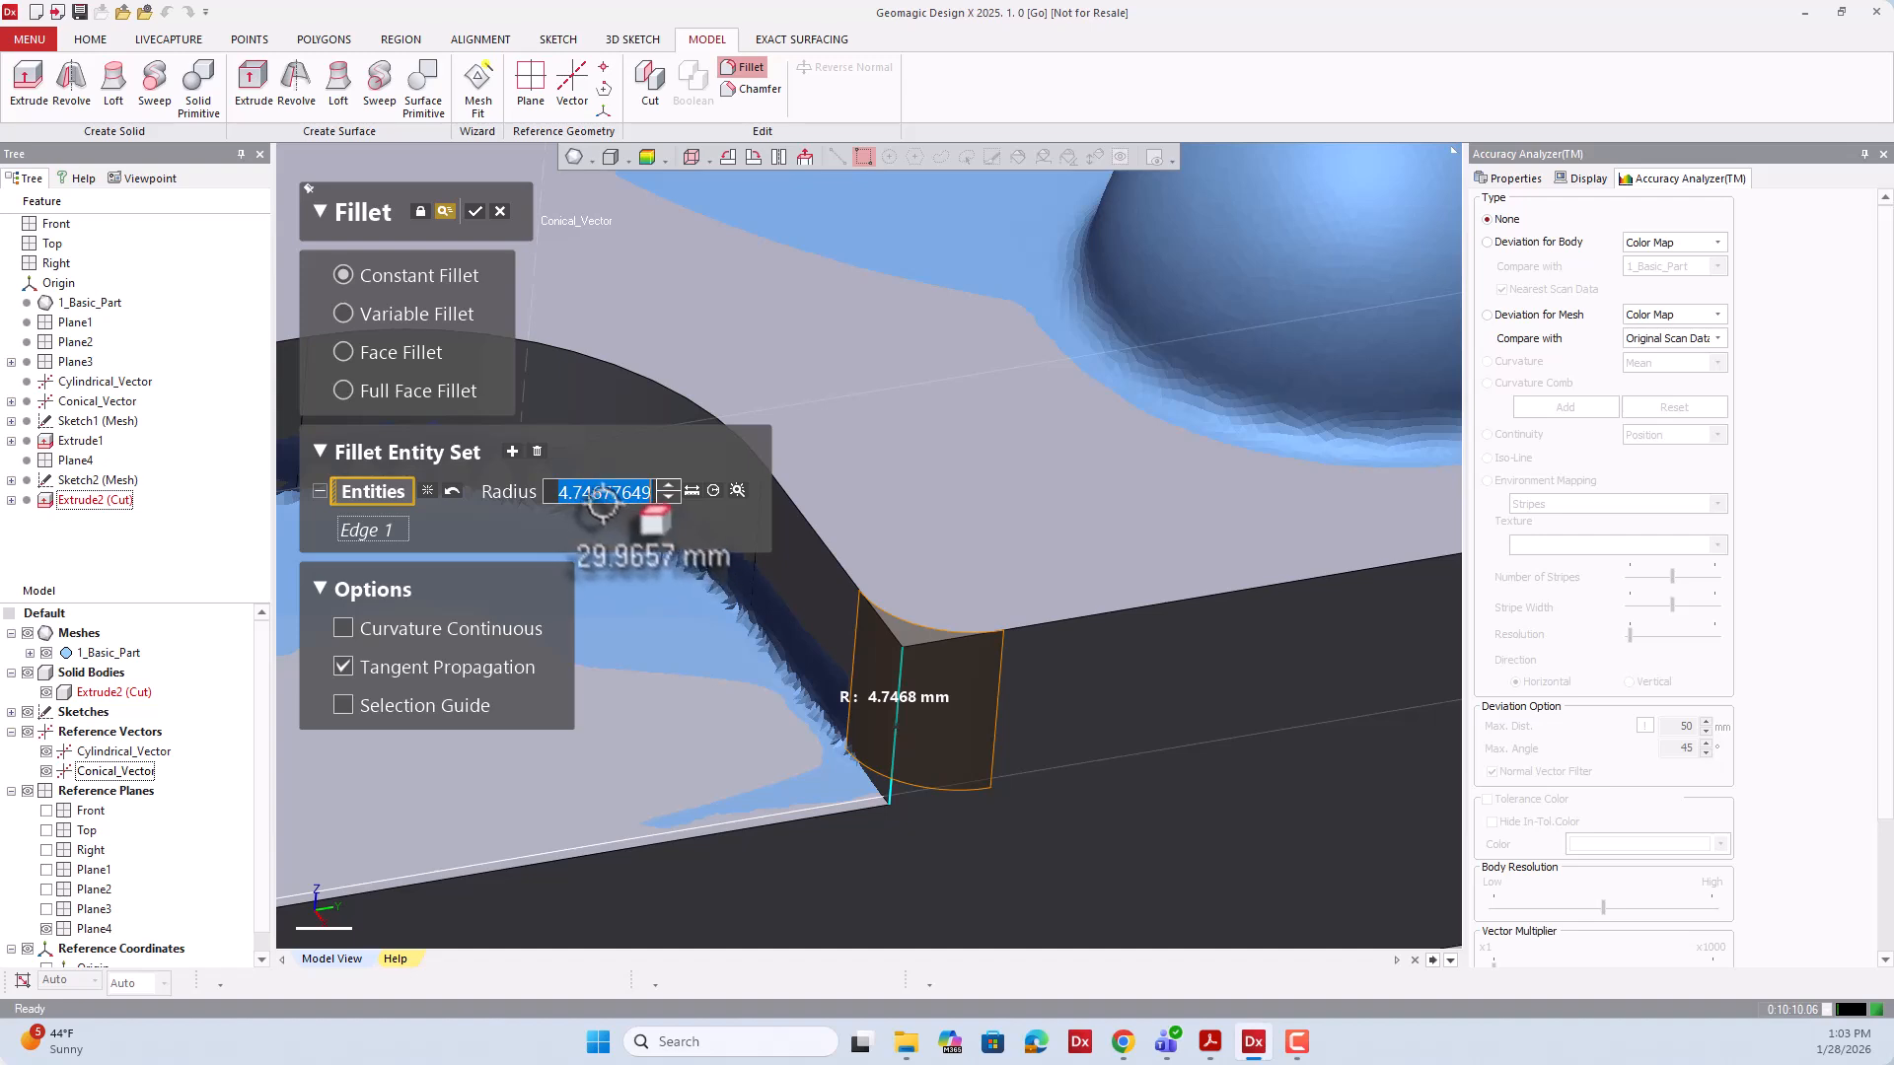
pyautogui.moveTo(586, 498); pyautogui.dragTo(670, 503)
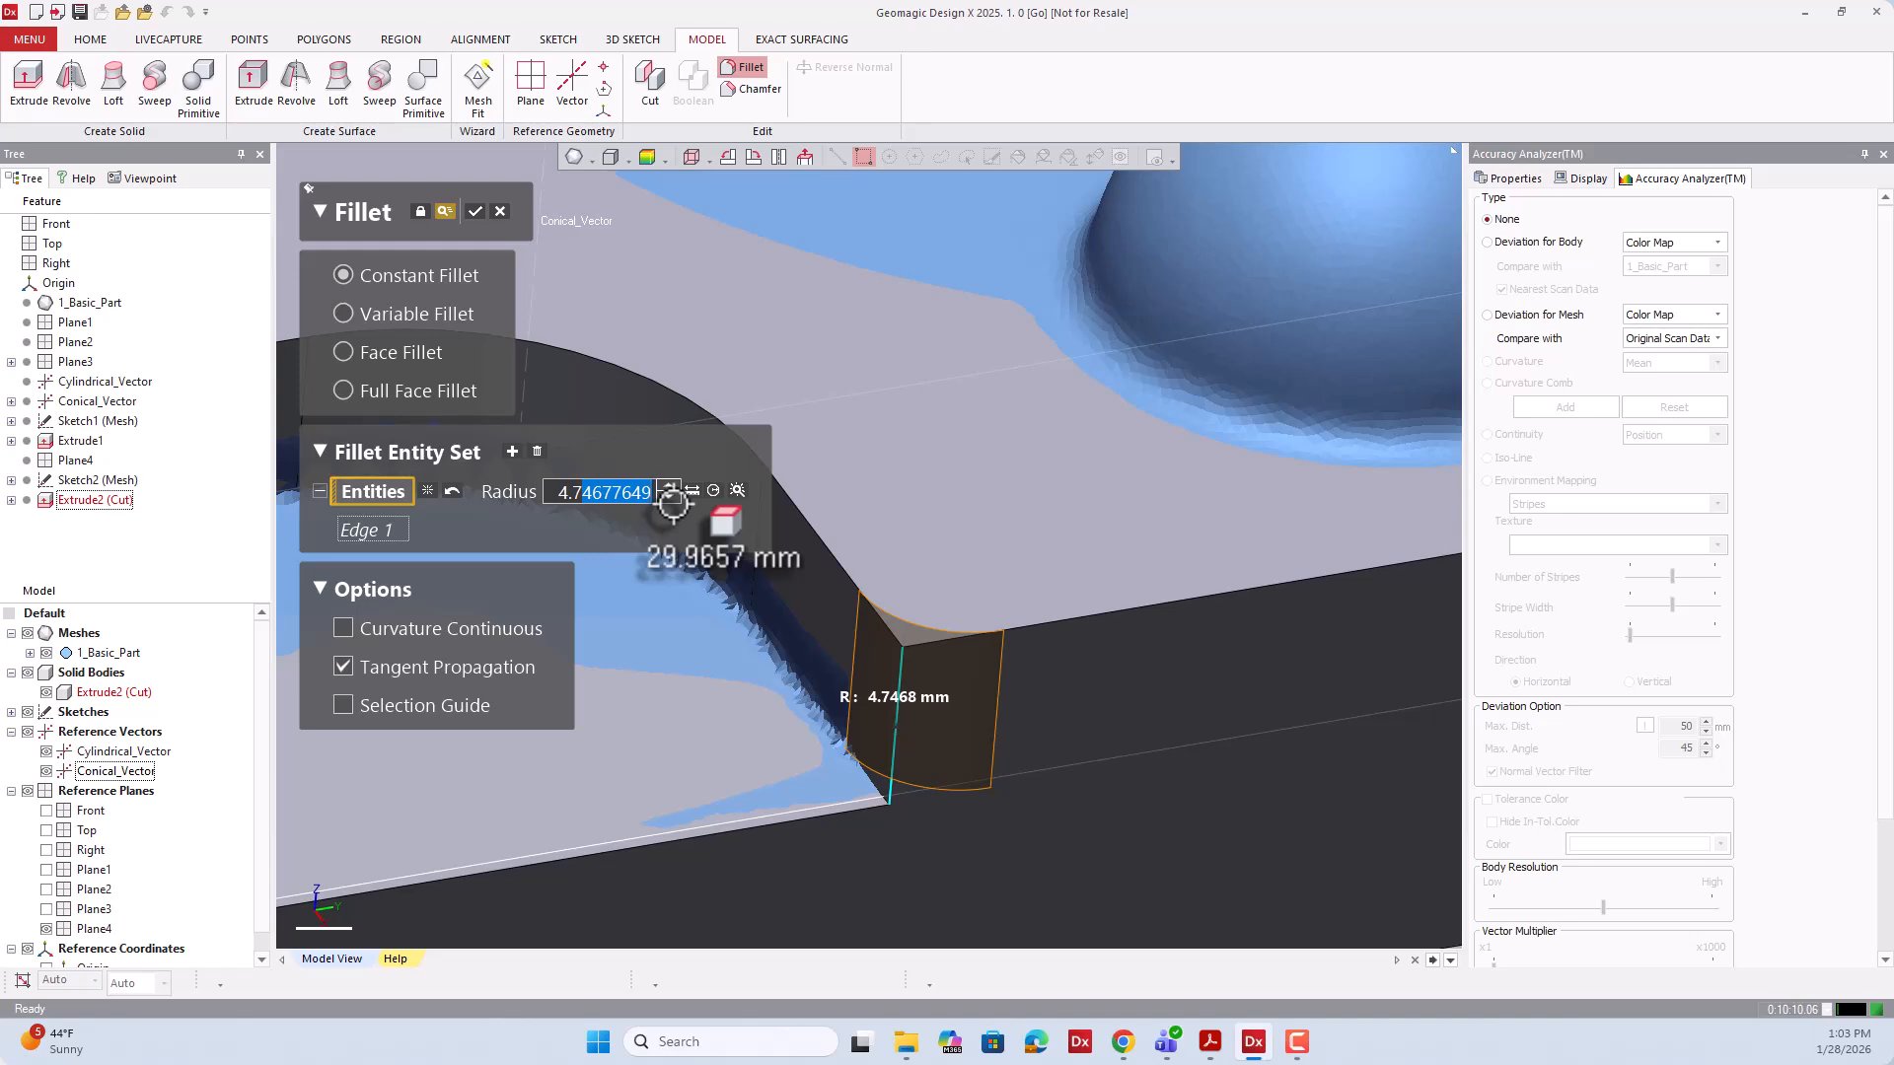
pyautogui.write('5')
pyautogui.press('Return')
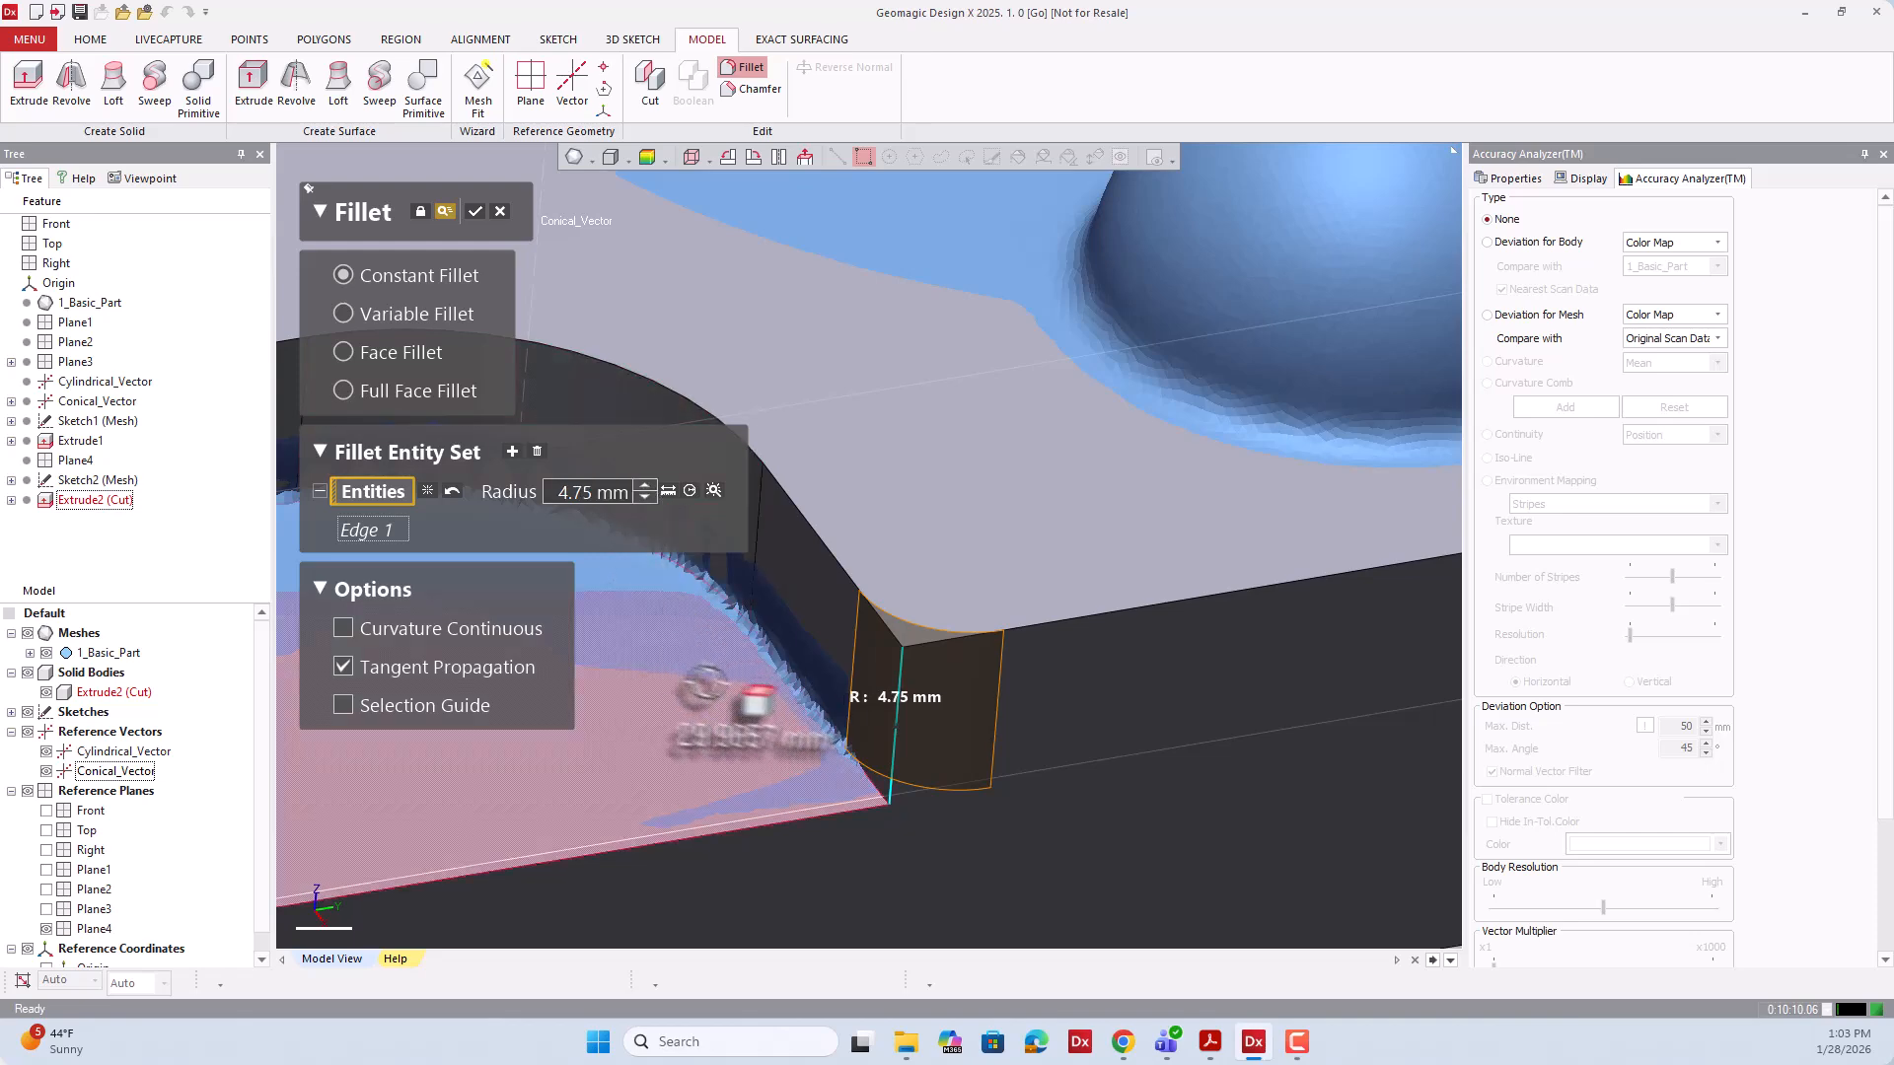
# Add the remaining three outer vertical edges of the two corner notches to the 4.75 mm fillet and apply it.
pyautogui.scroll(-5, 754, 698)
pyautogui.moveTo(755, 698); pyautogui.dragTo(825, 676, button='right')
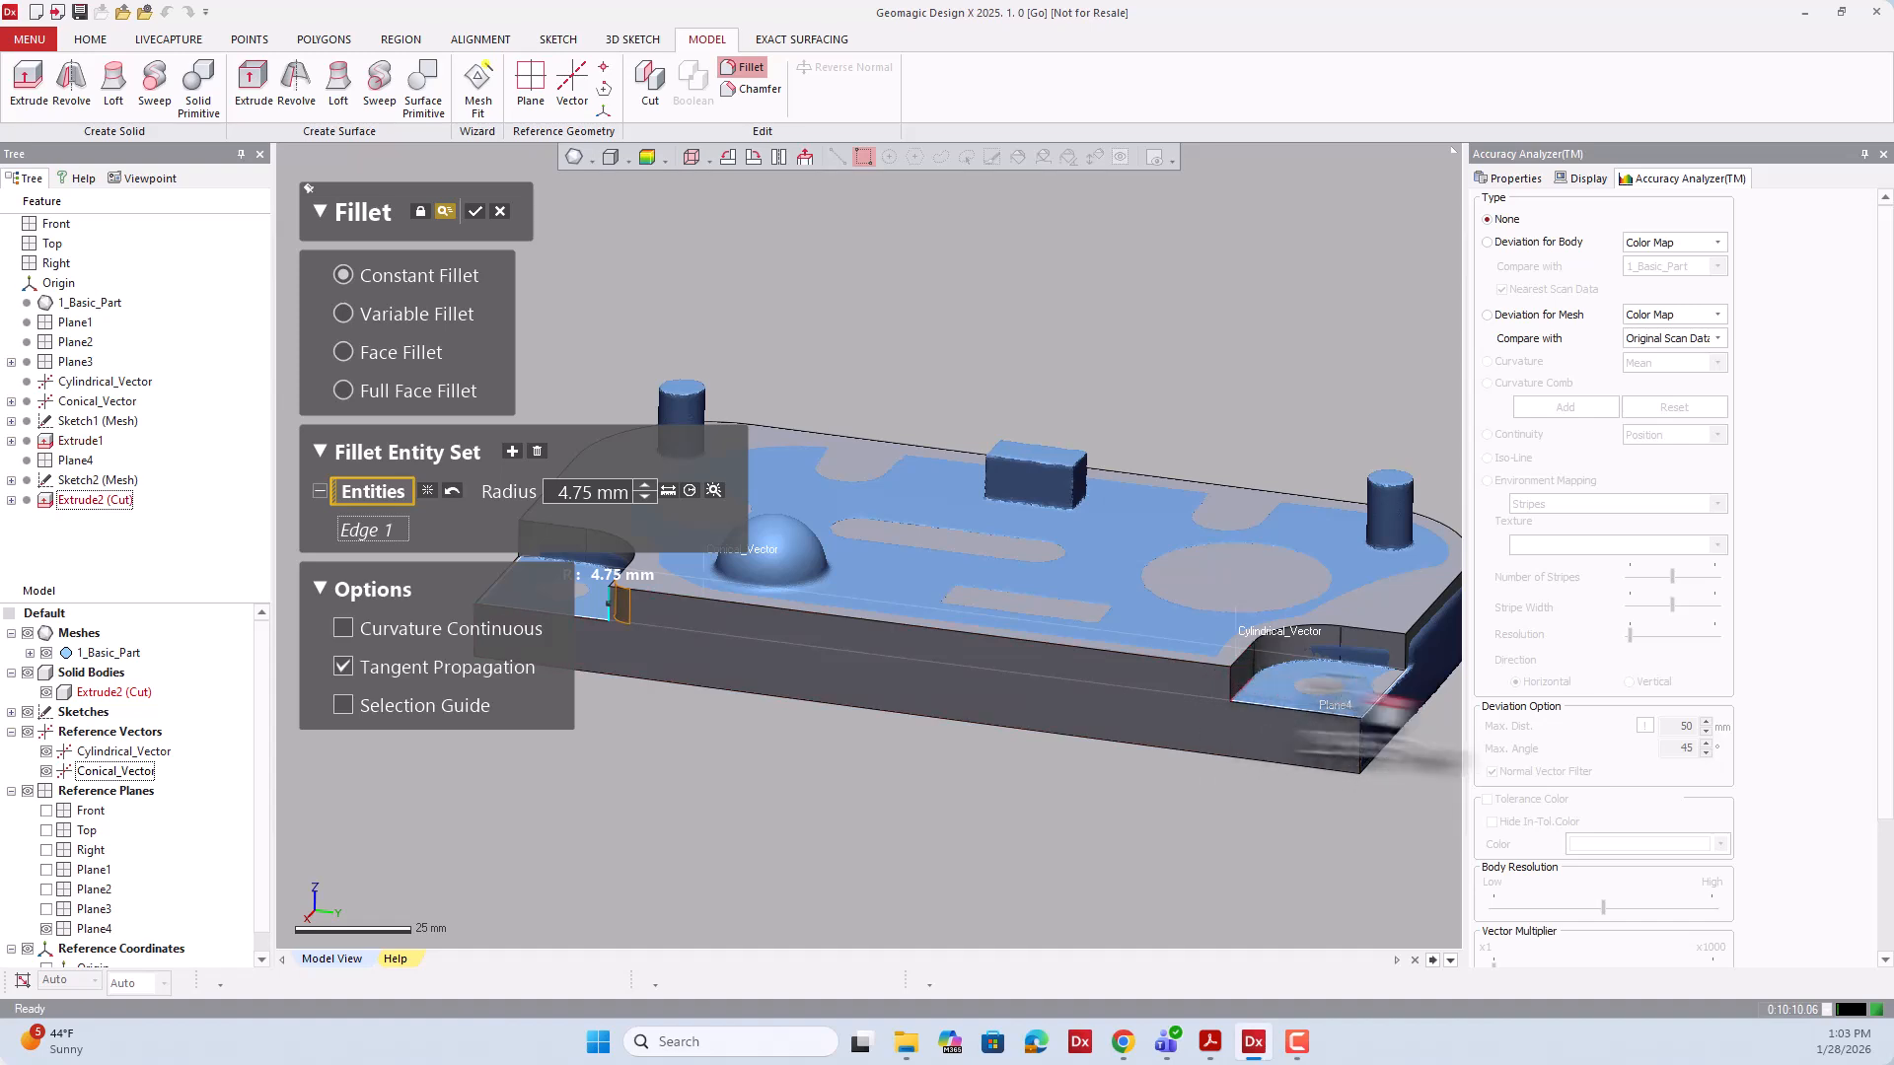
pyautogui.scroll(5, 1223, 680)
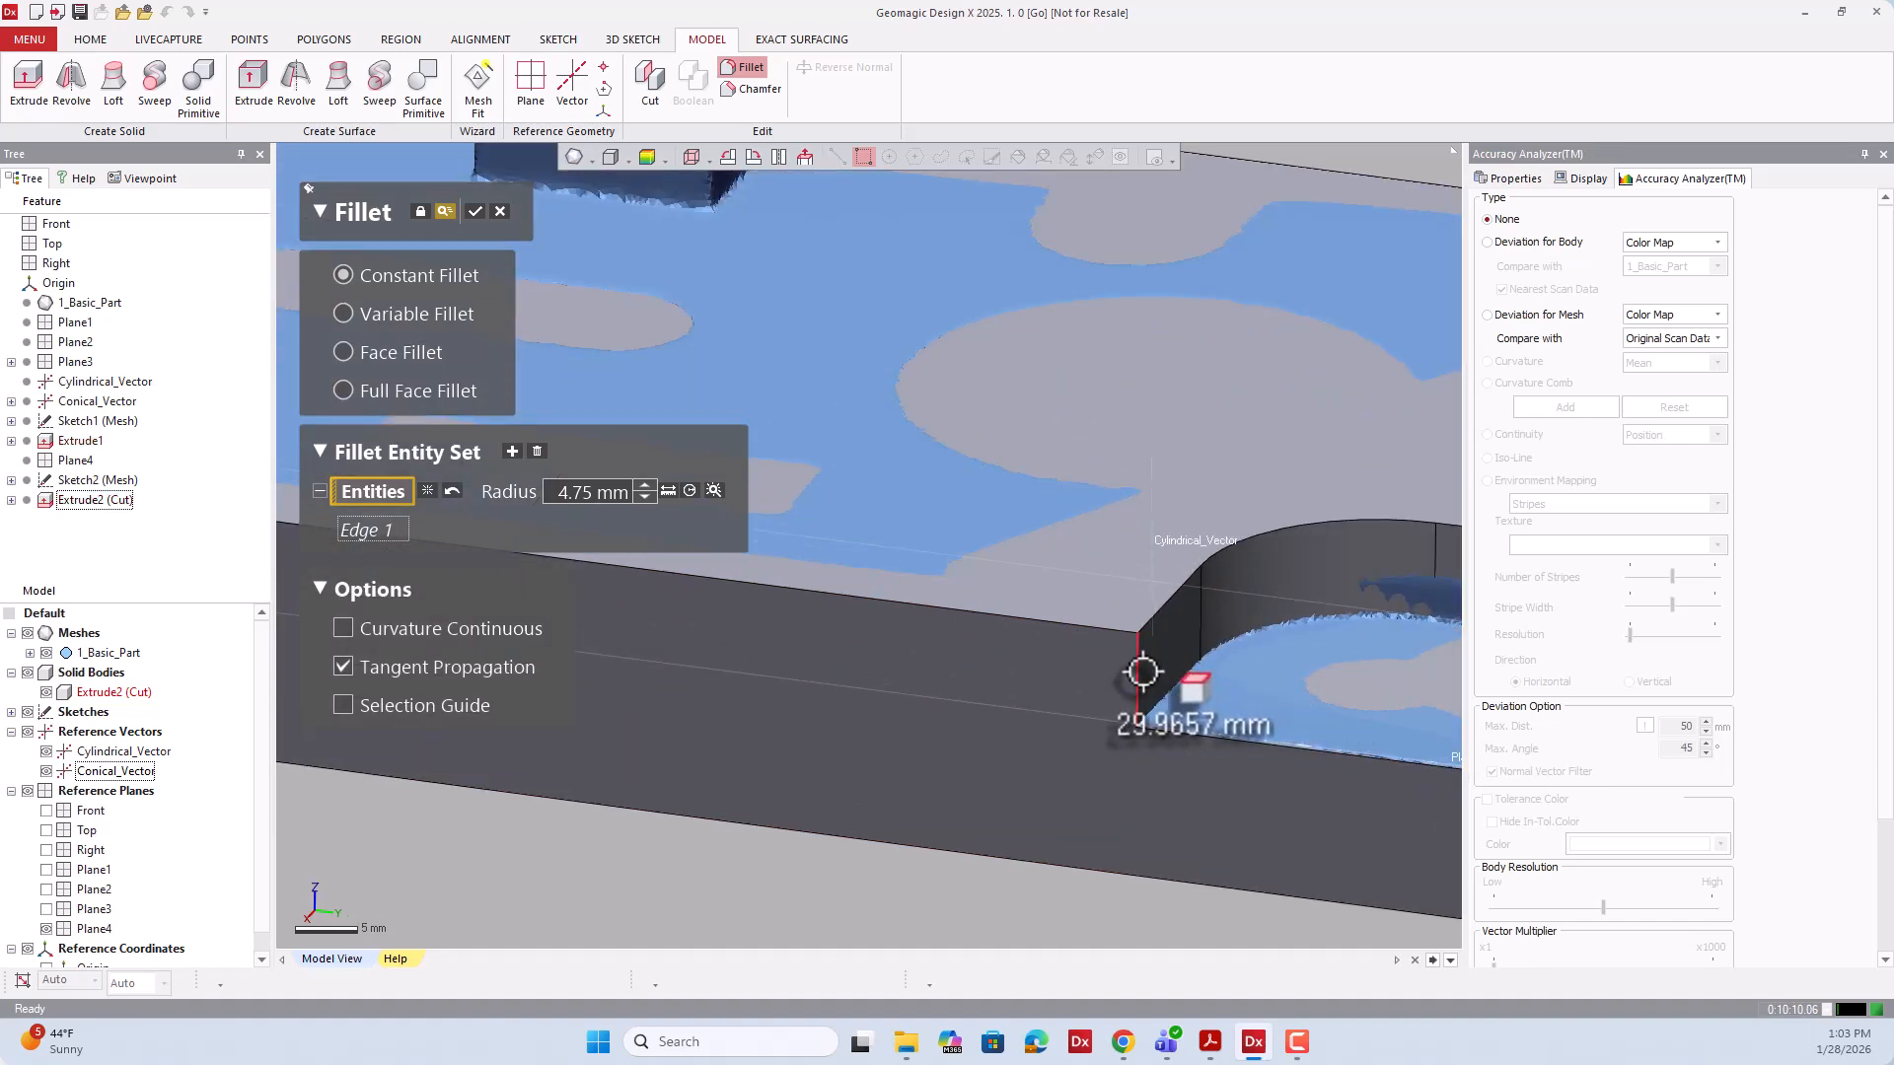
pyautogui.click(1142, 671)
pyautogui.scroll(-5, 1142, 672)
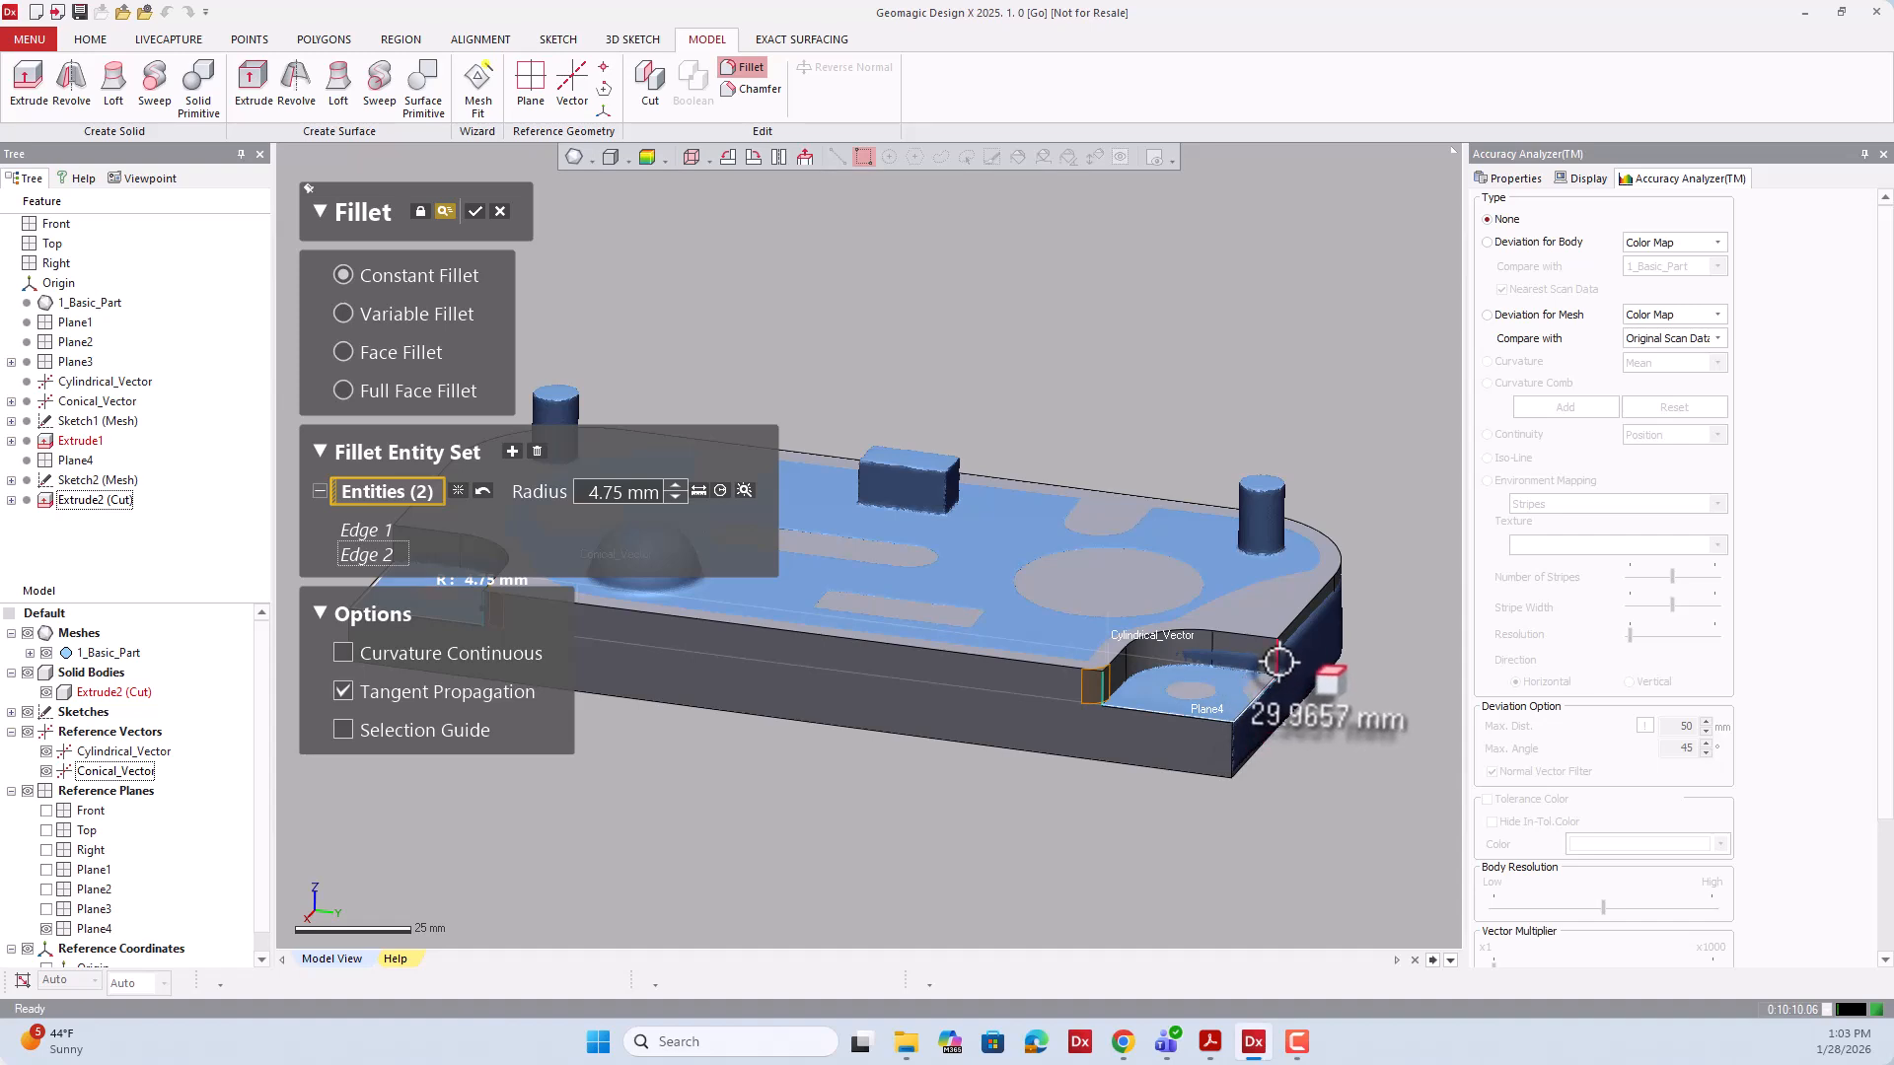
pyautogui.click(1278, 661)
pyautogui.scroll(-3, 1277, 662)
pyautogui.scroll(5, 758, 654)
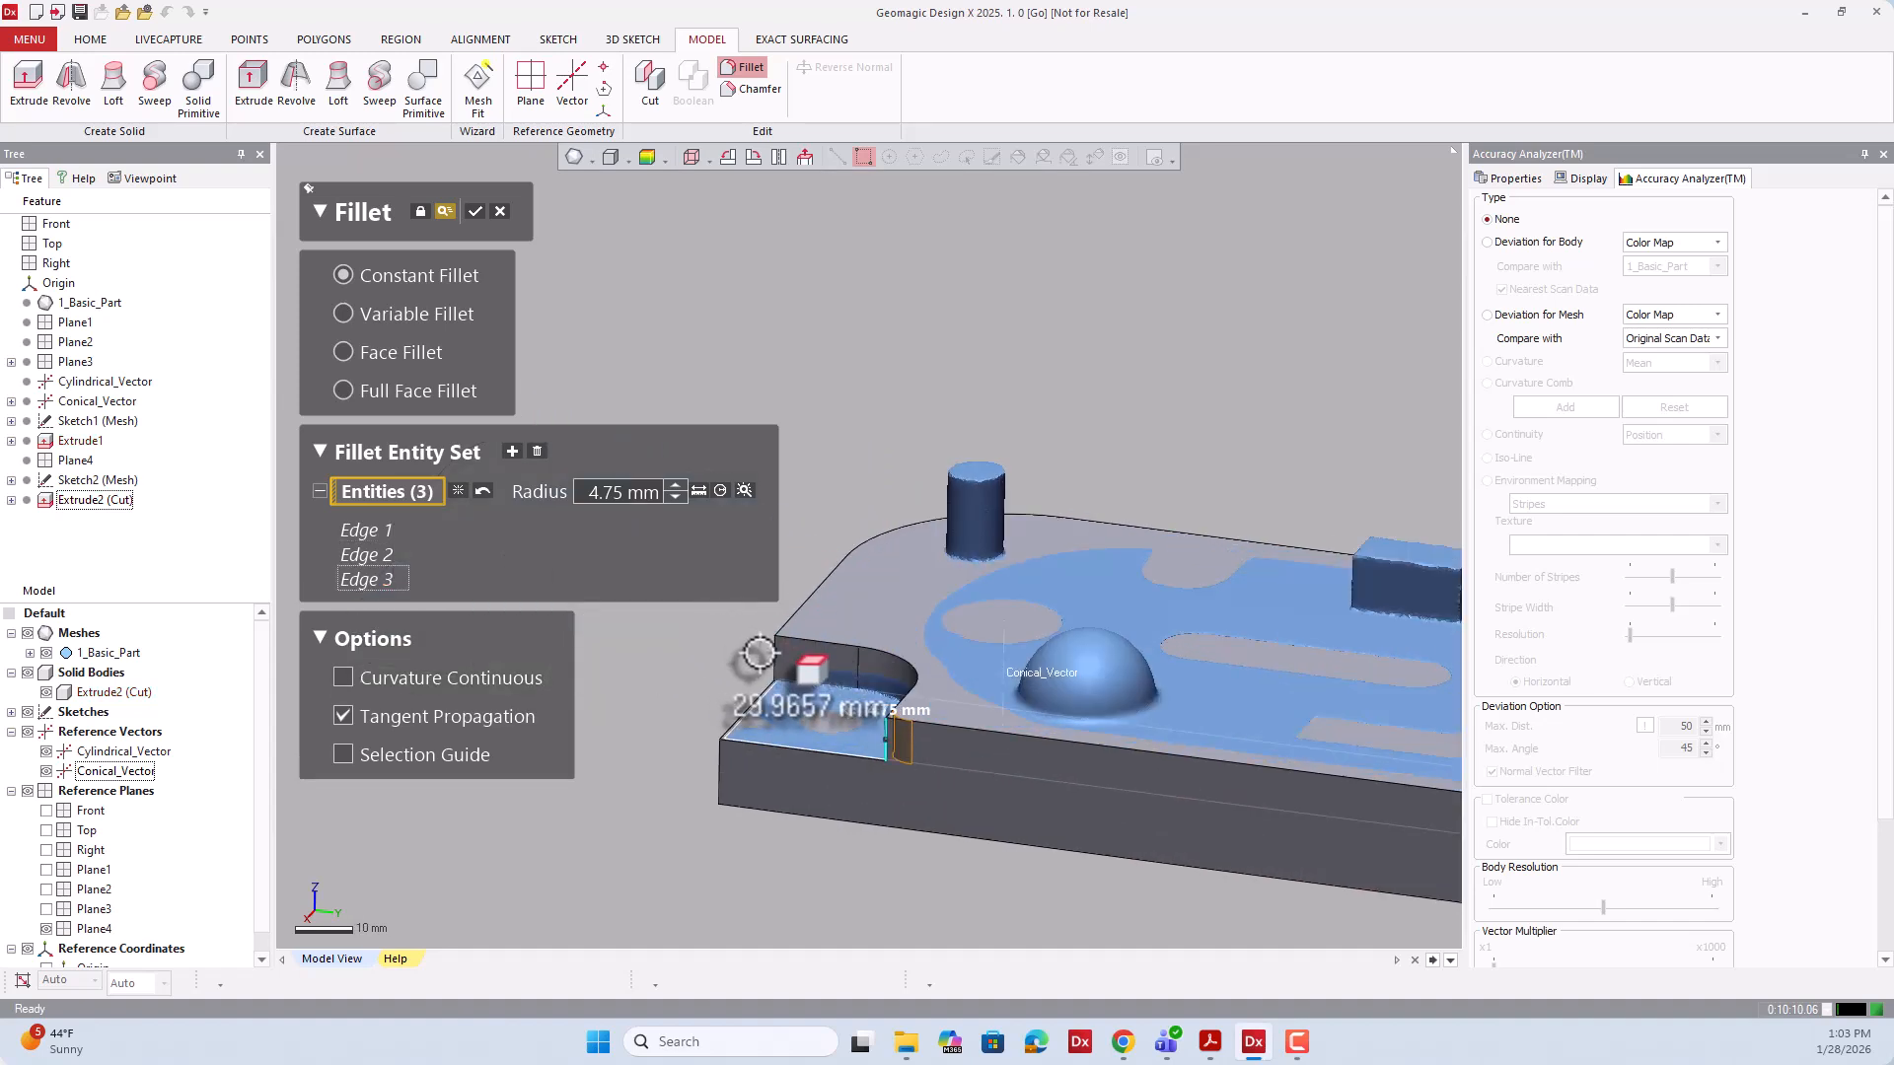
pyautogui.click(758, 654)
pyautogui.scroll(-3, 758, 653)
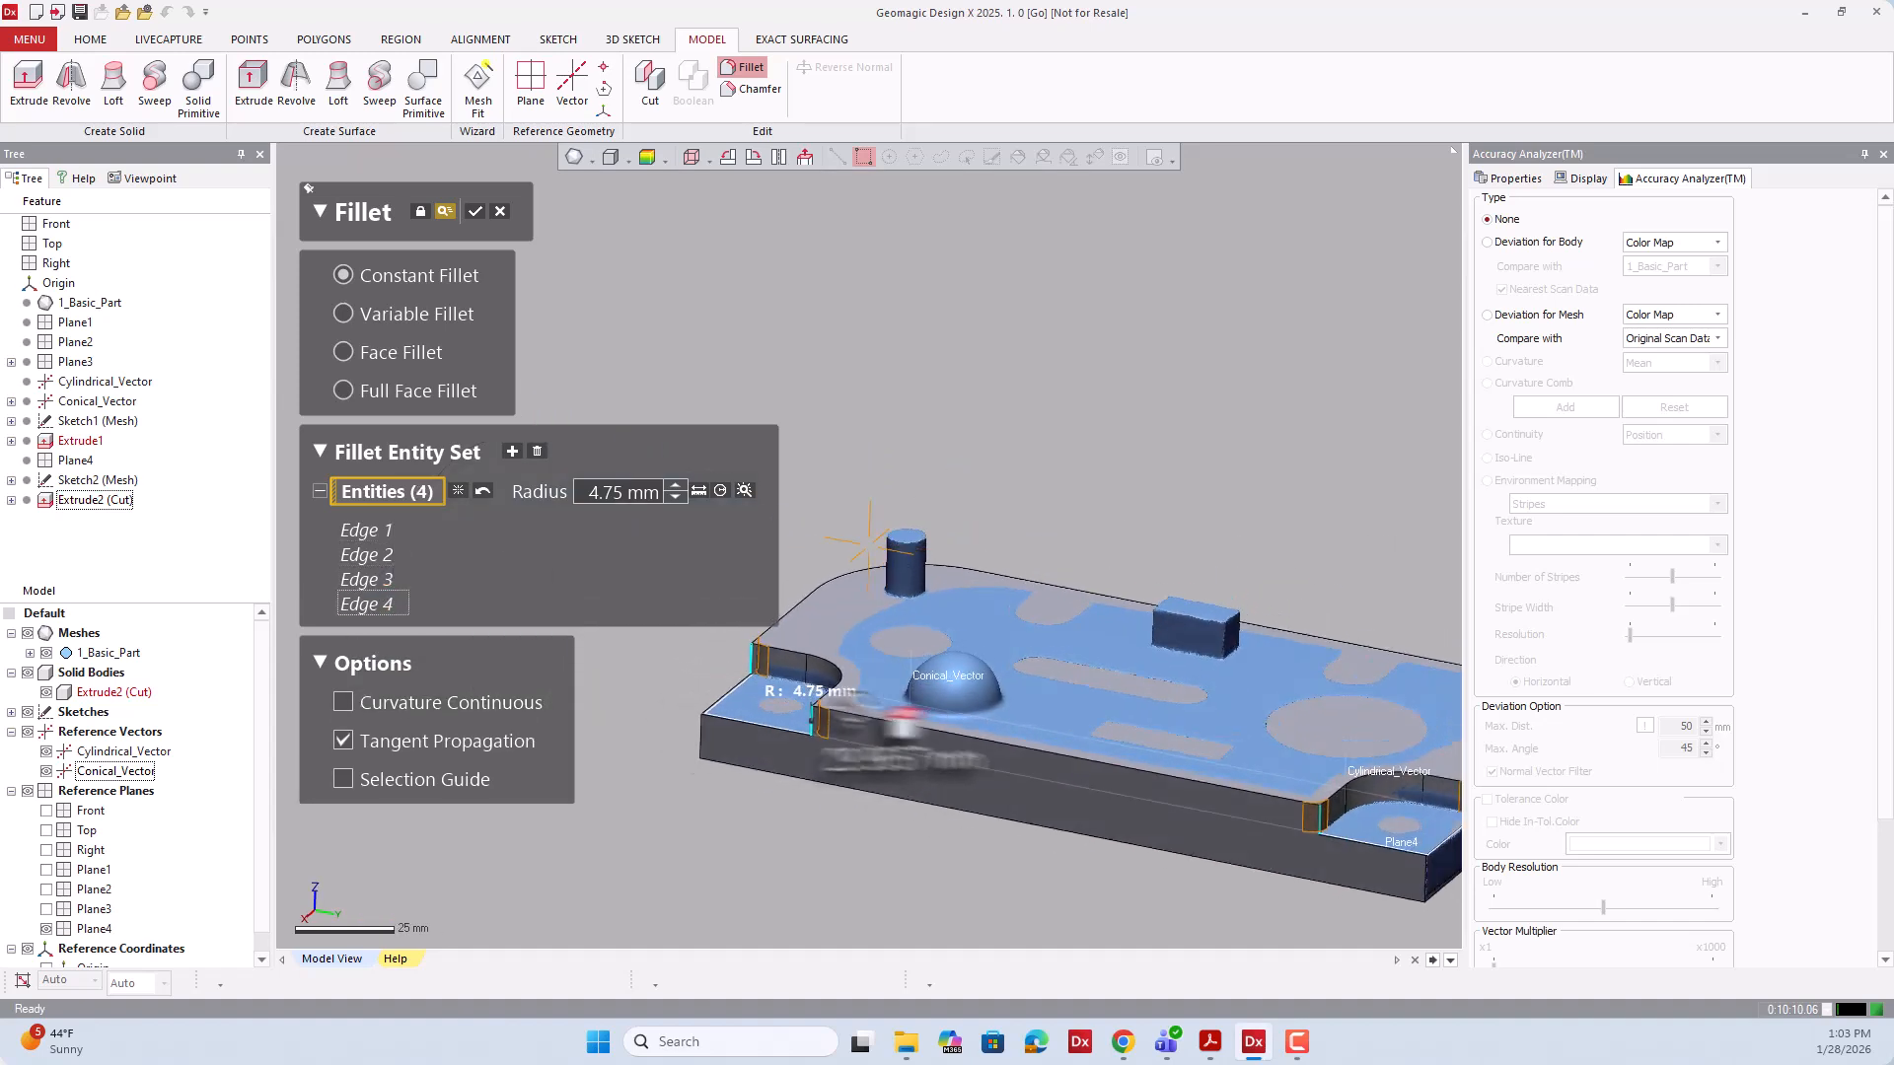
pyautogui.click(478, 211)
# Examine the filleted vertical edges of both corner notches against the scan mesh.
pyautogui.scroll(3, 898, 661)
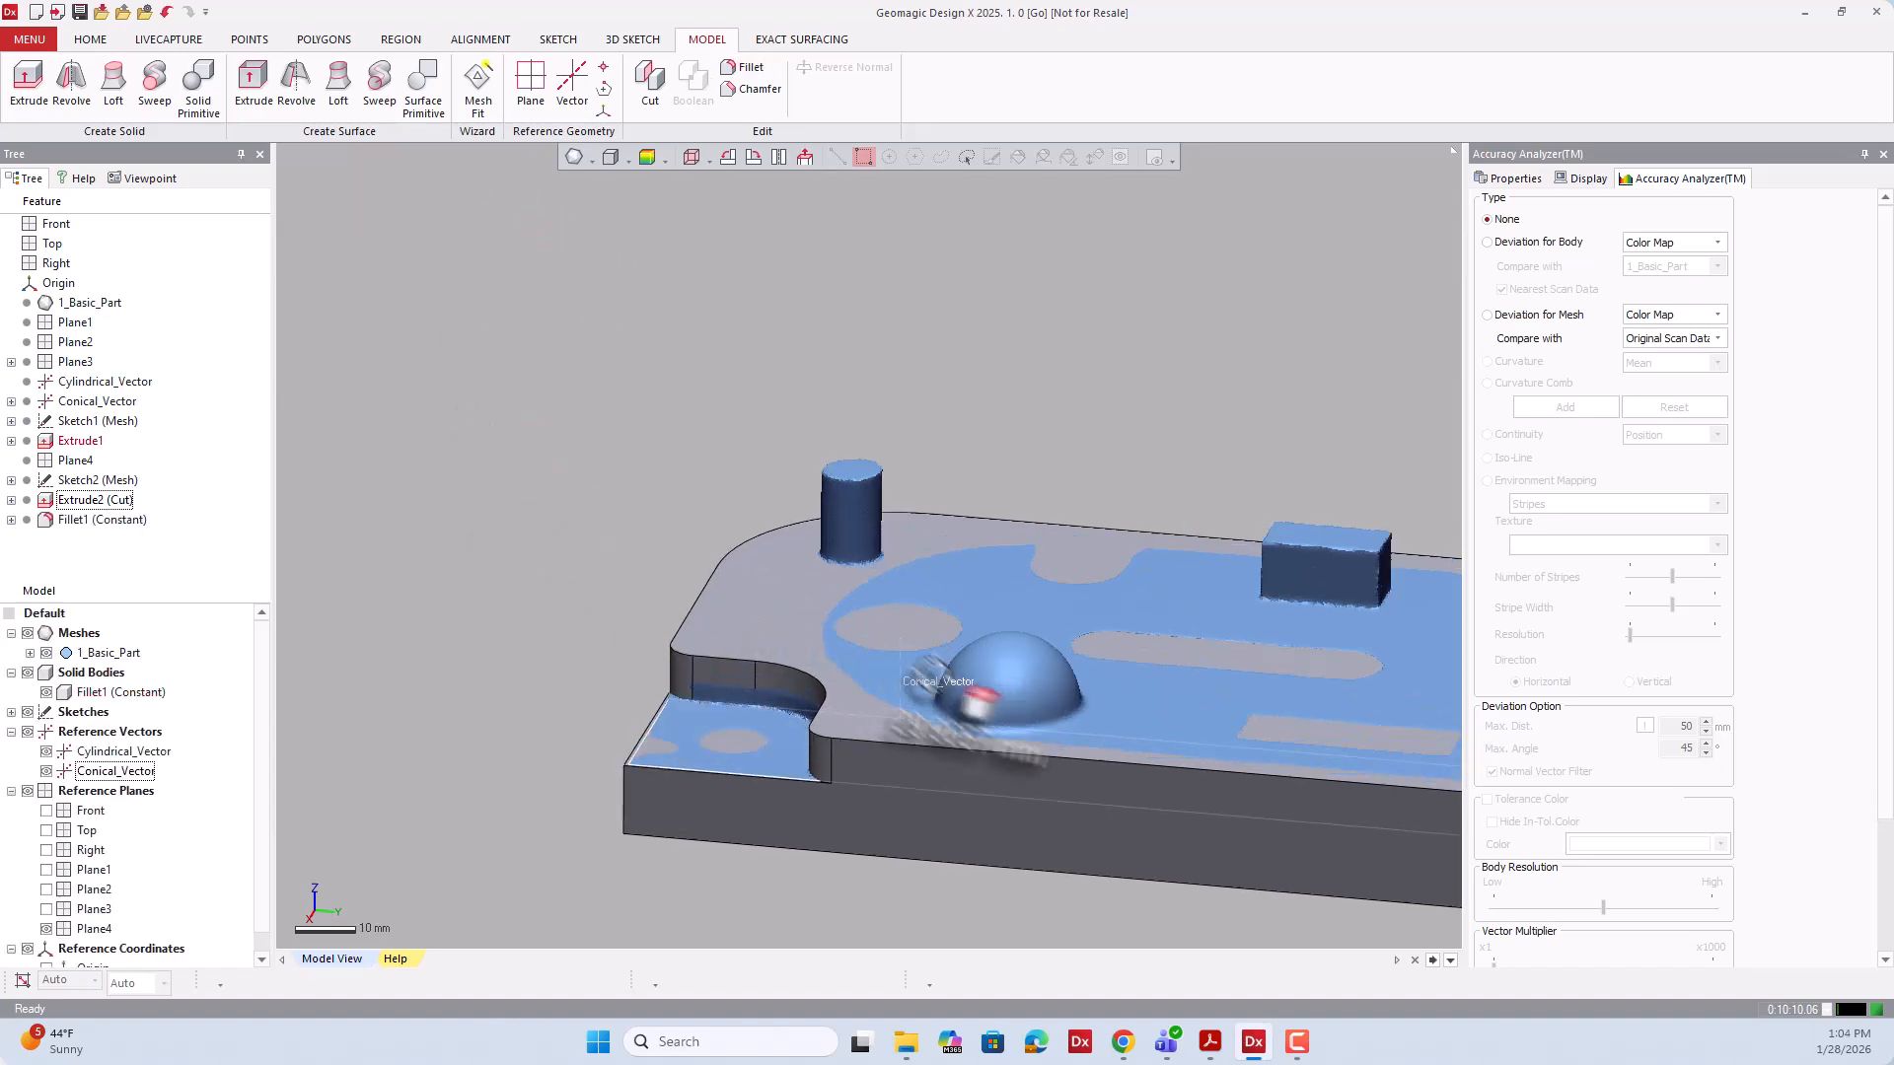
pyautogui.moveTo(925, 683); pyautogui.dragTo(389, 664, button='right')
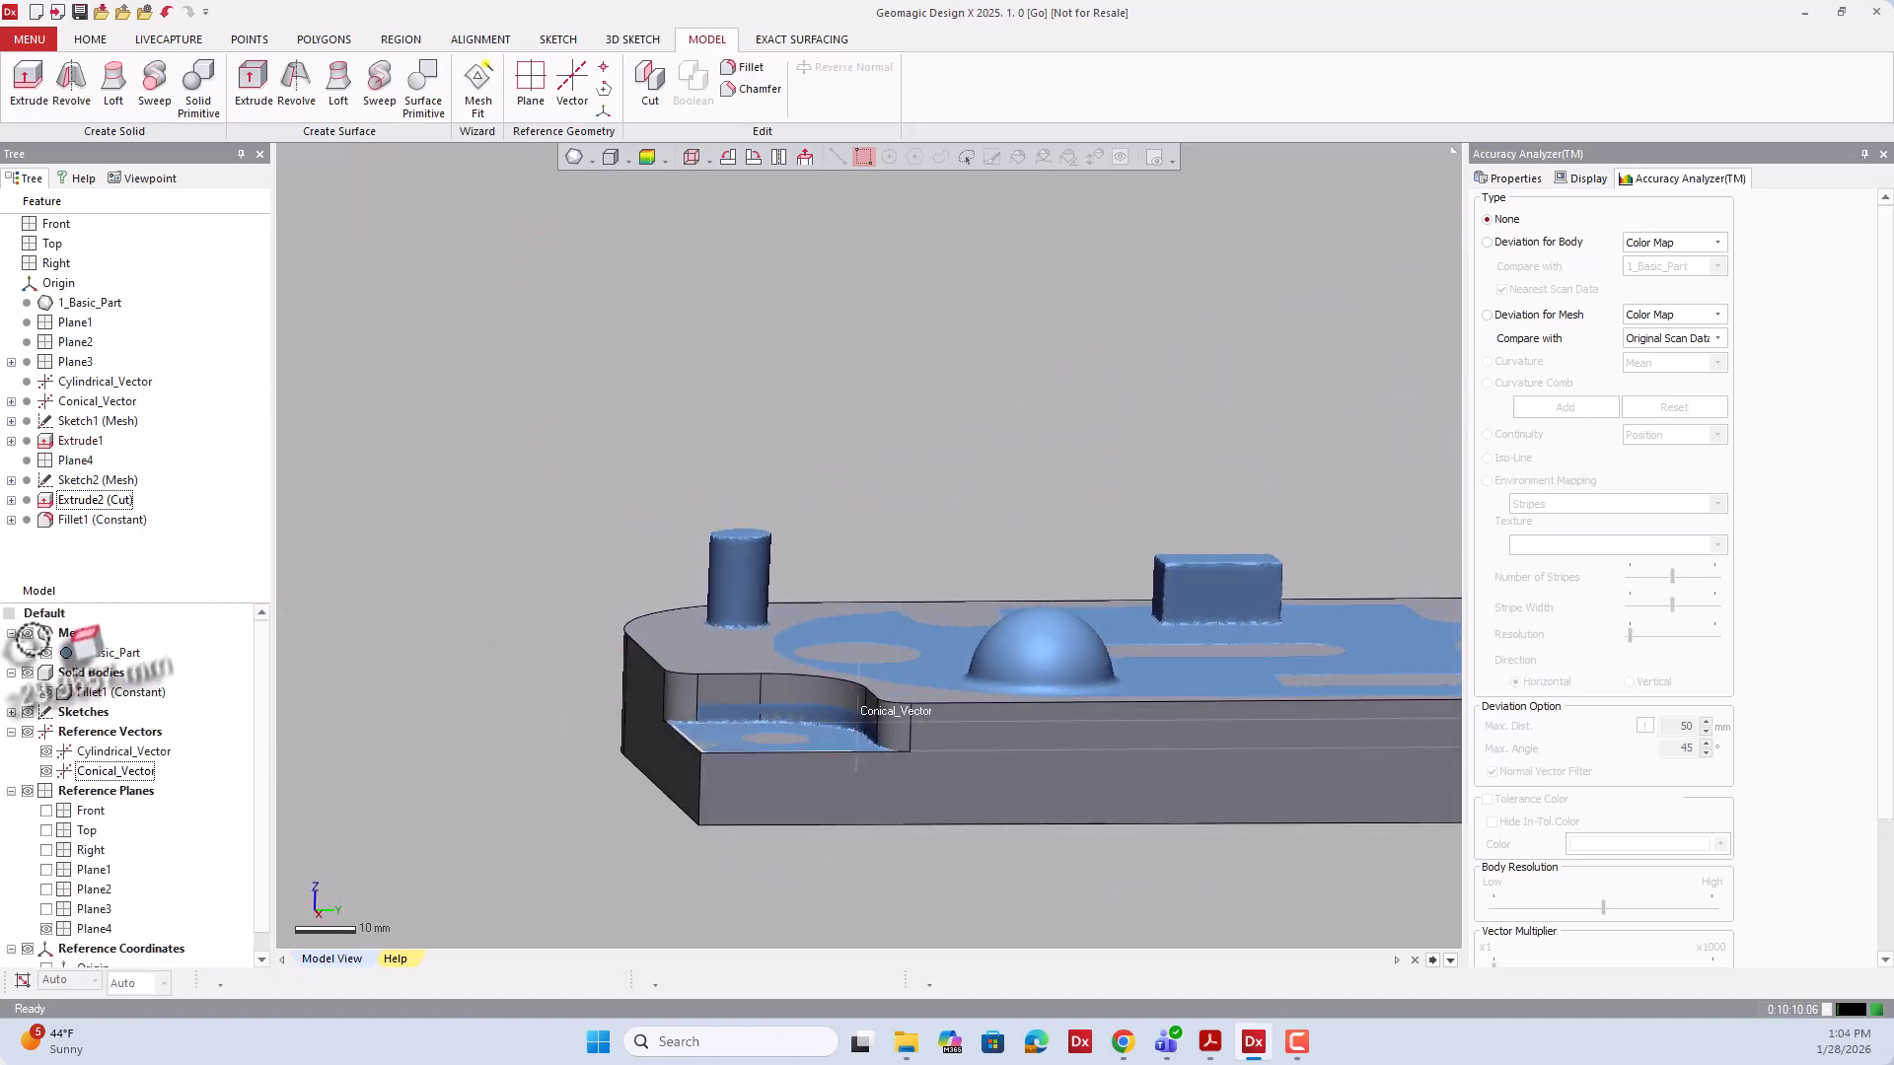
pyautogui.scroll(5, 985, 753)
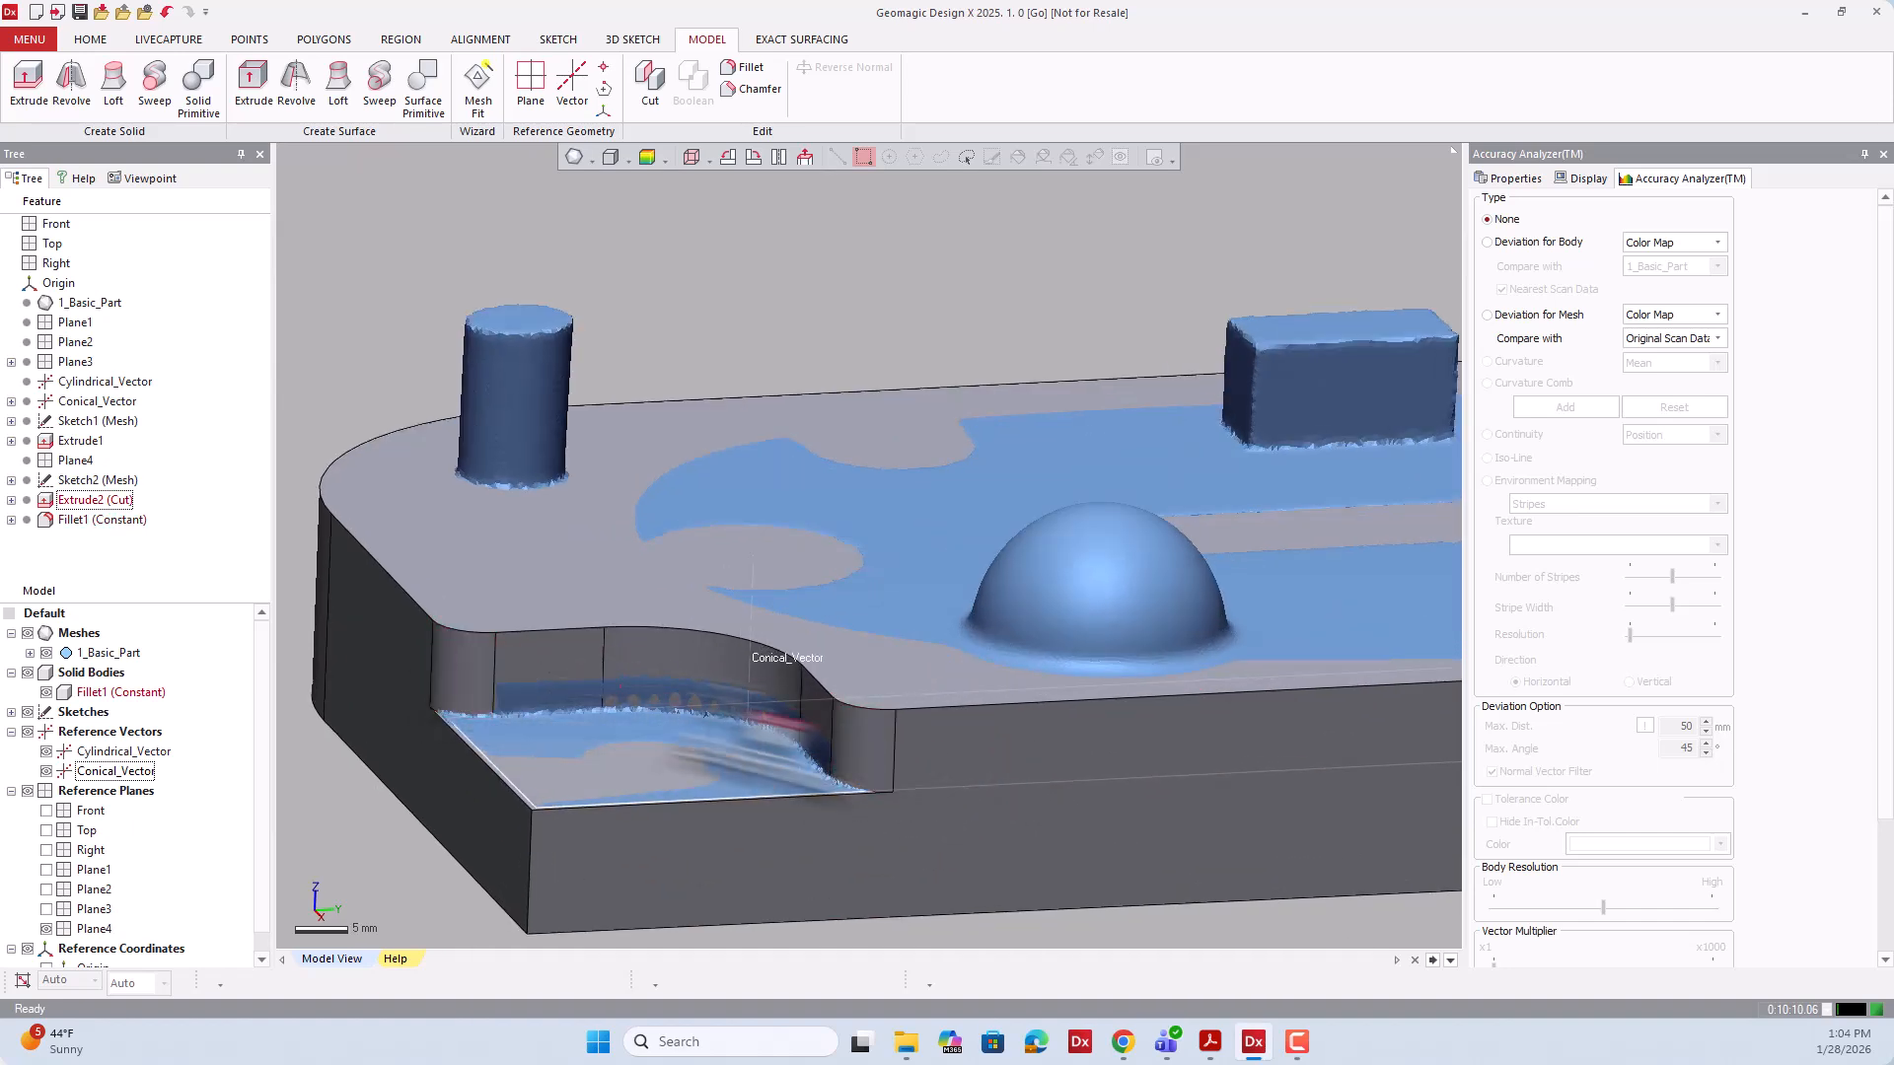
pyautogui.scroll(-5, 858, 725)
pyautogui.moveTo(1042, 704); pyautogui.dragTo(997, 740, button='right')
pyautogui.scroll(4, 960, 743)
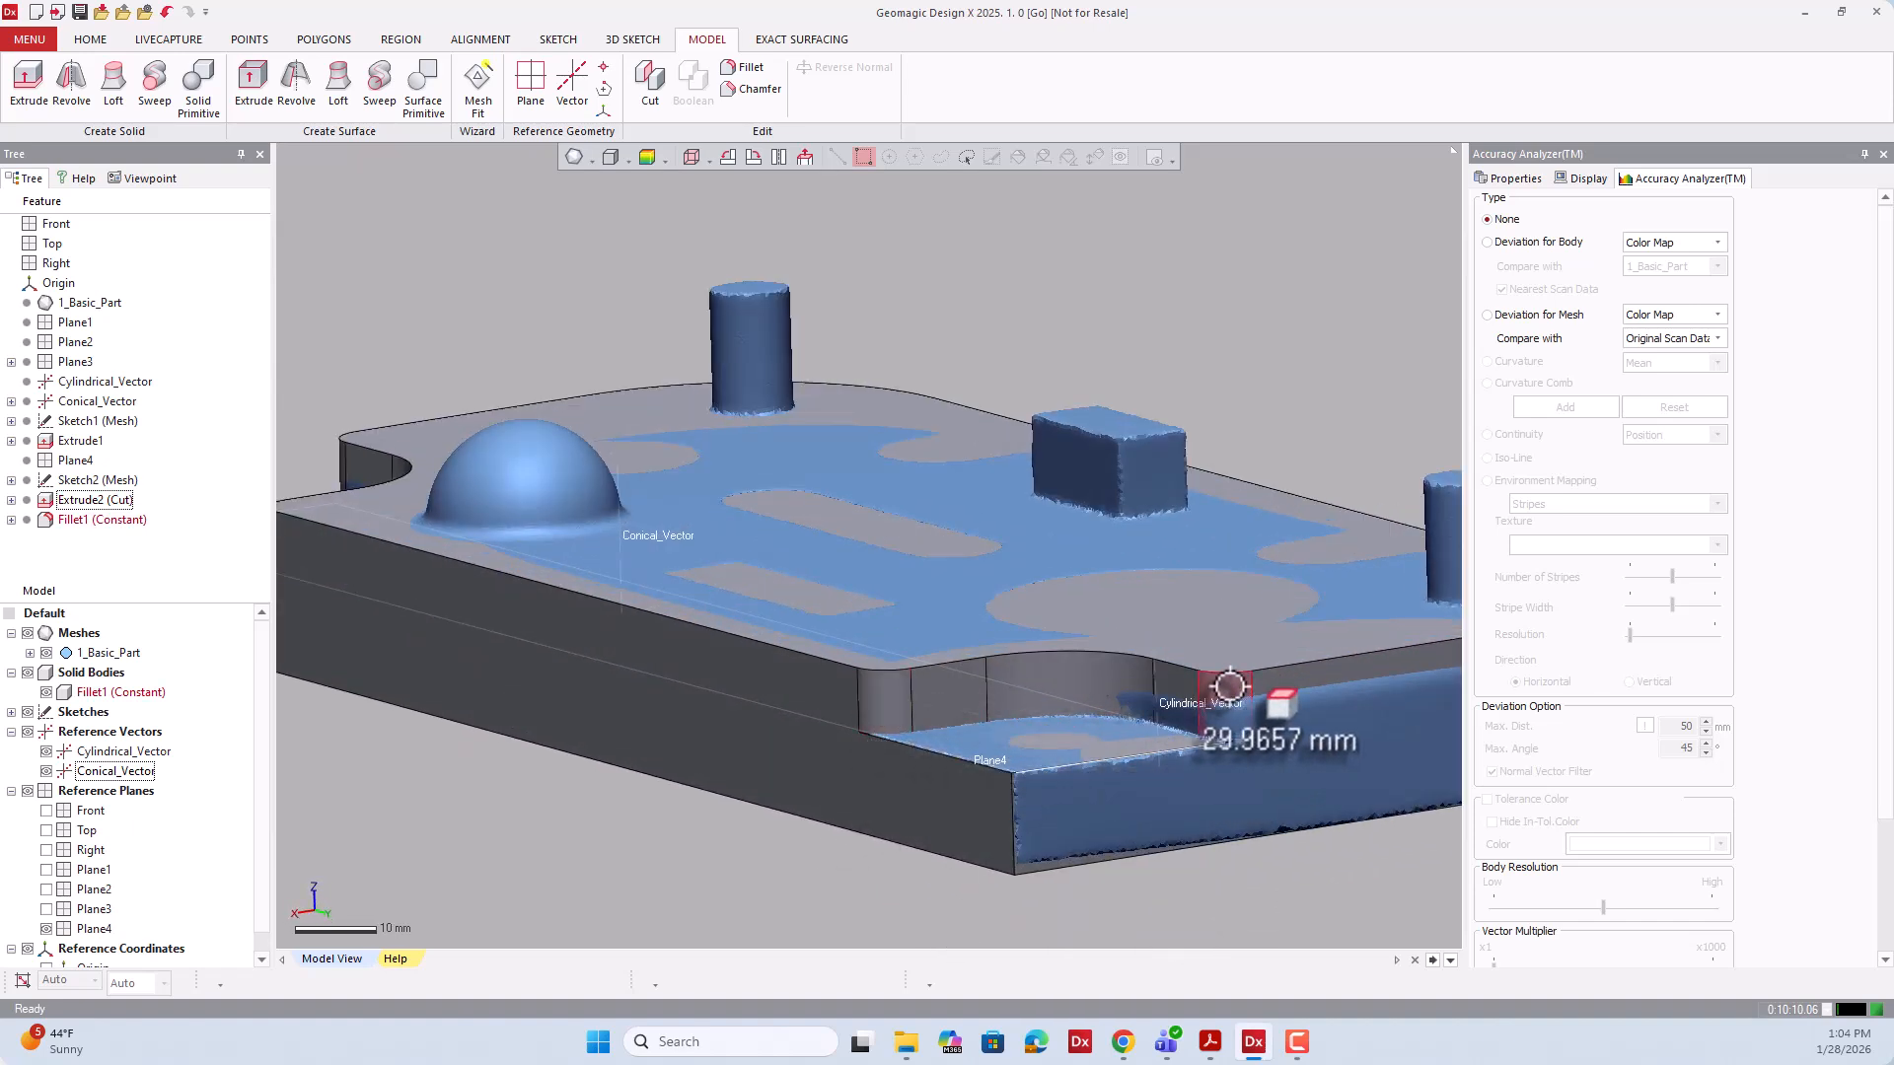
pyautogui.scroll(-3, 1158, 691)
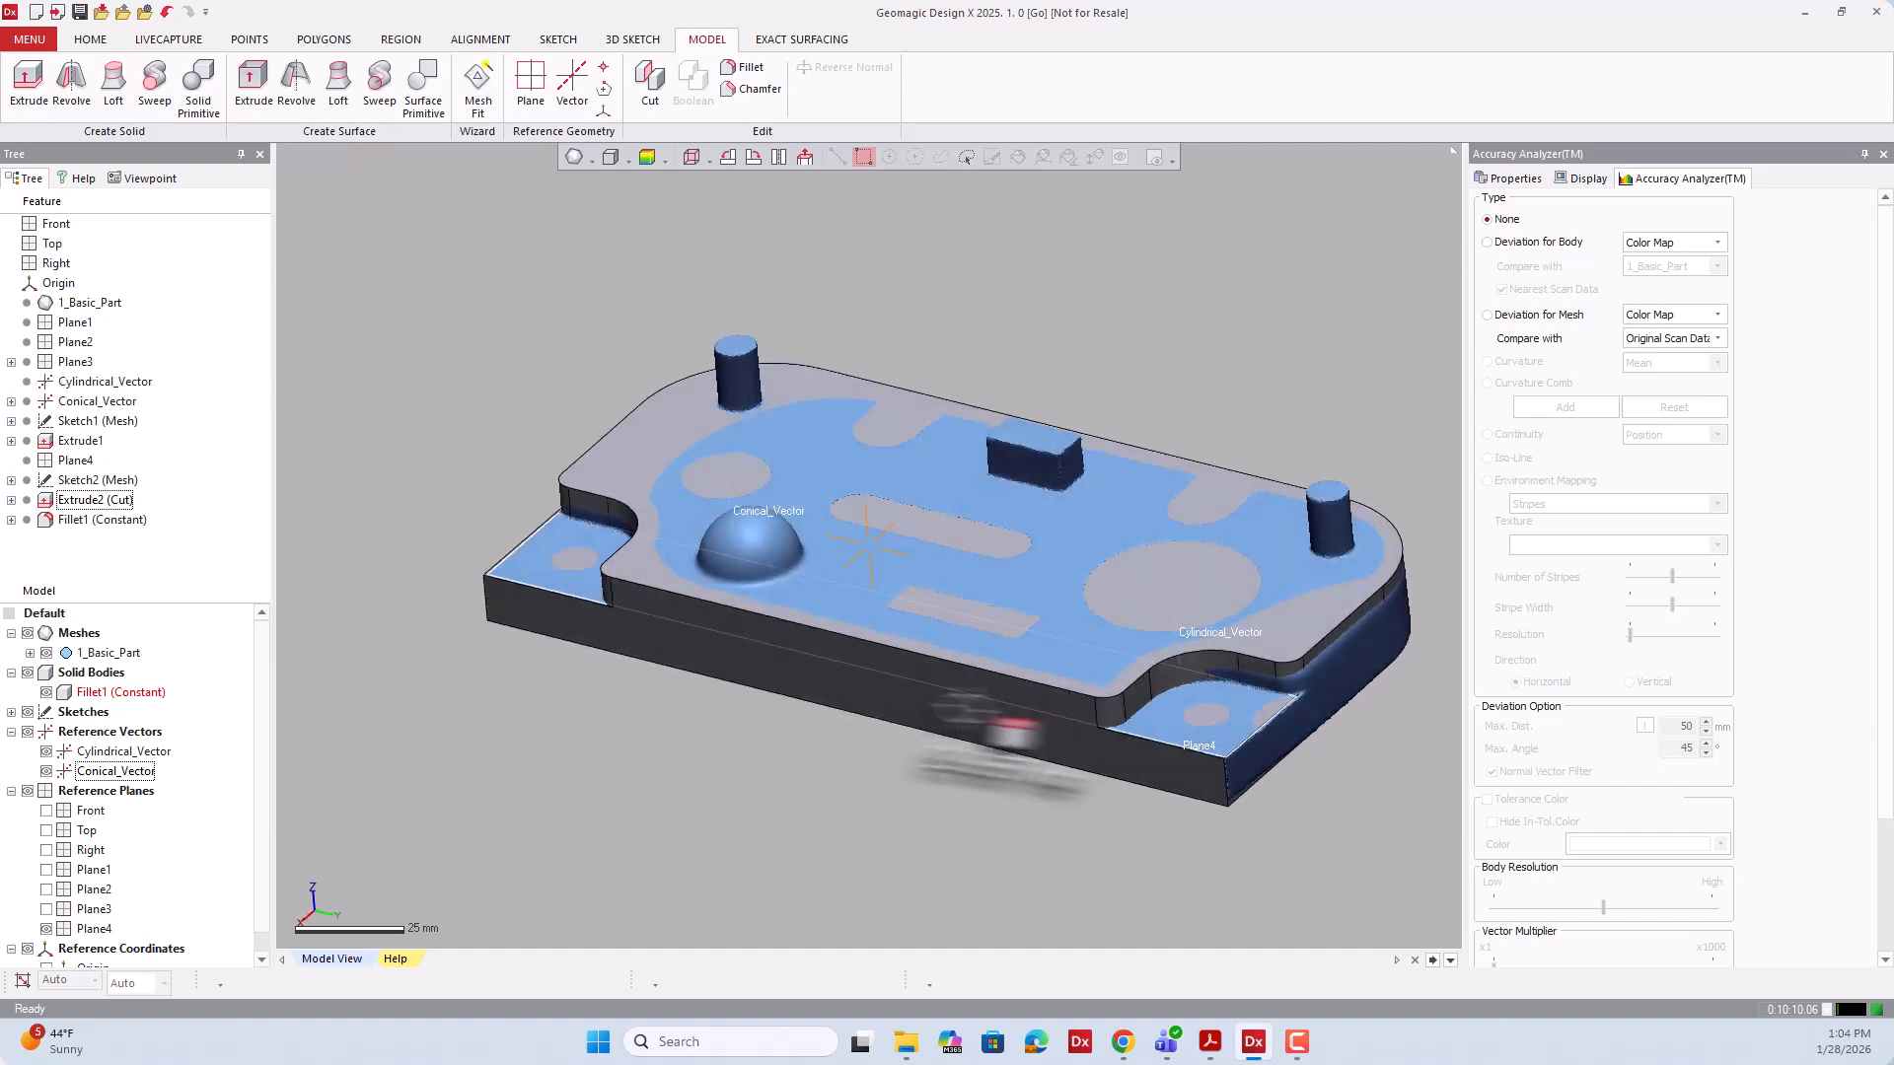
pyautogui.moveTo(996, 730); pyautogui.dragTo(880, 643, button='right')
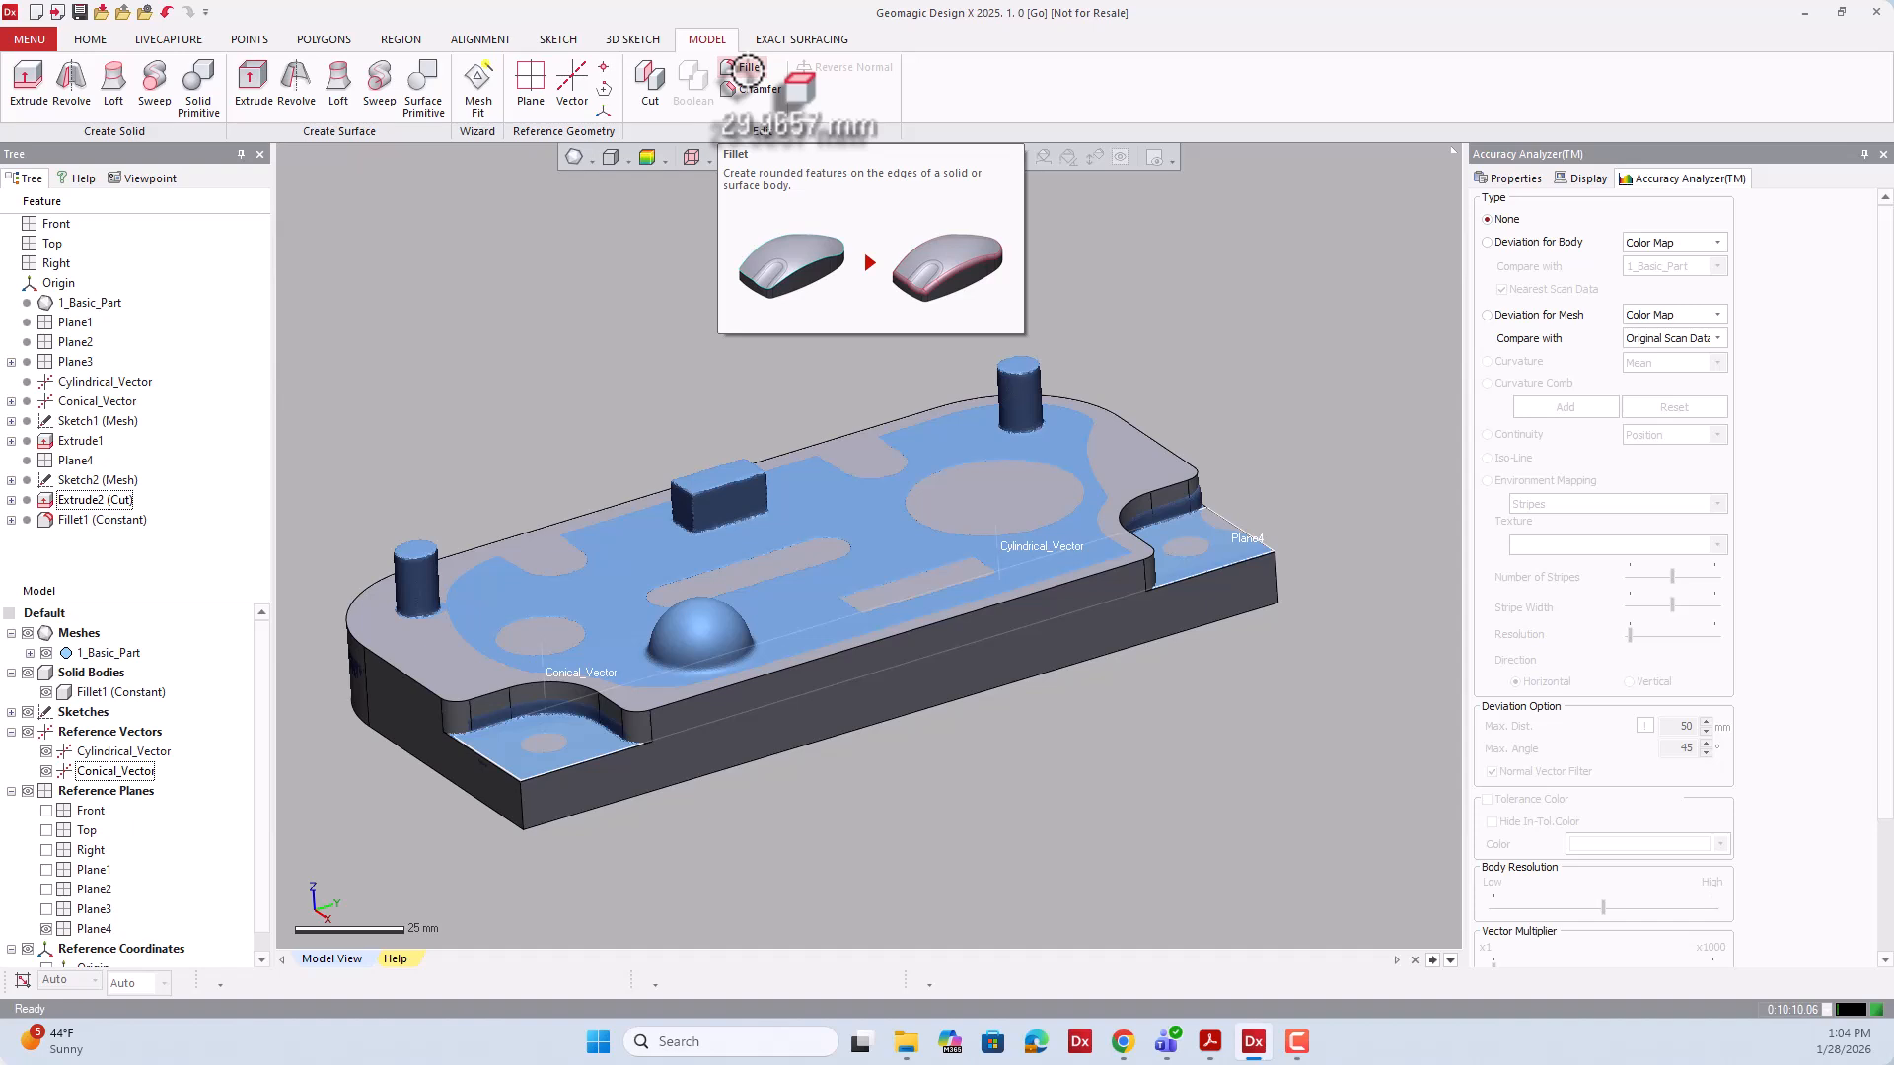
# Start a constant fillet on the long upper edge between the notches without tangent propagation, estimate its radius from the mesh and round it to 5 mm.
pyautogui.click(748, 69)
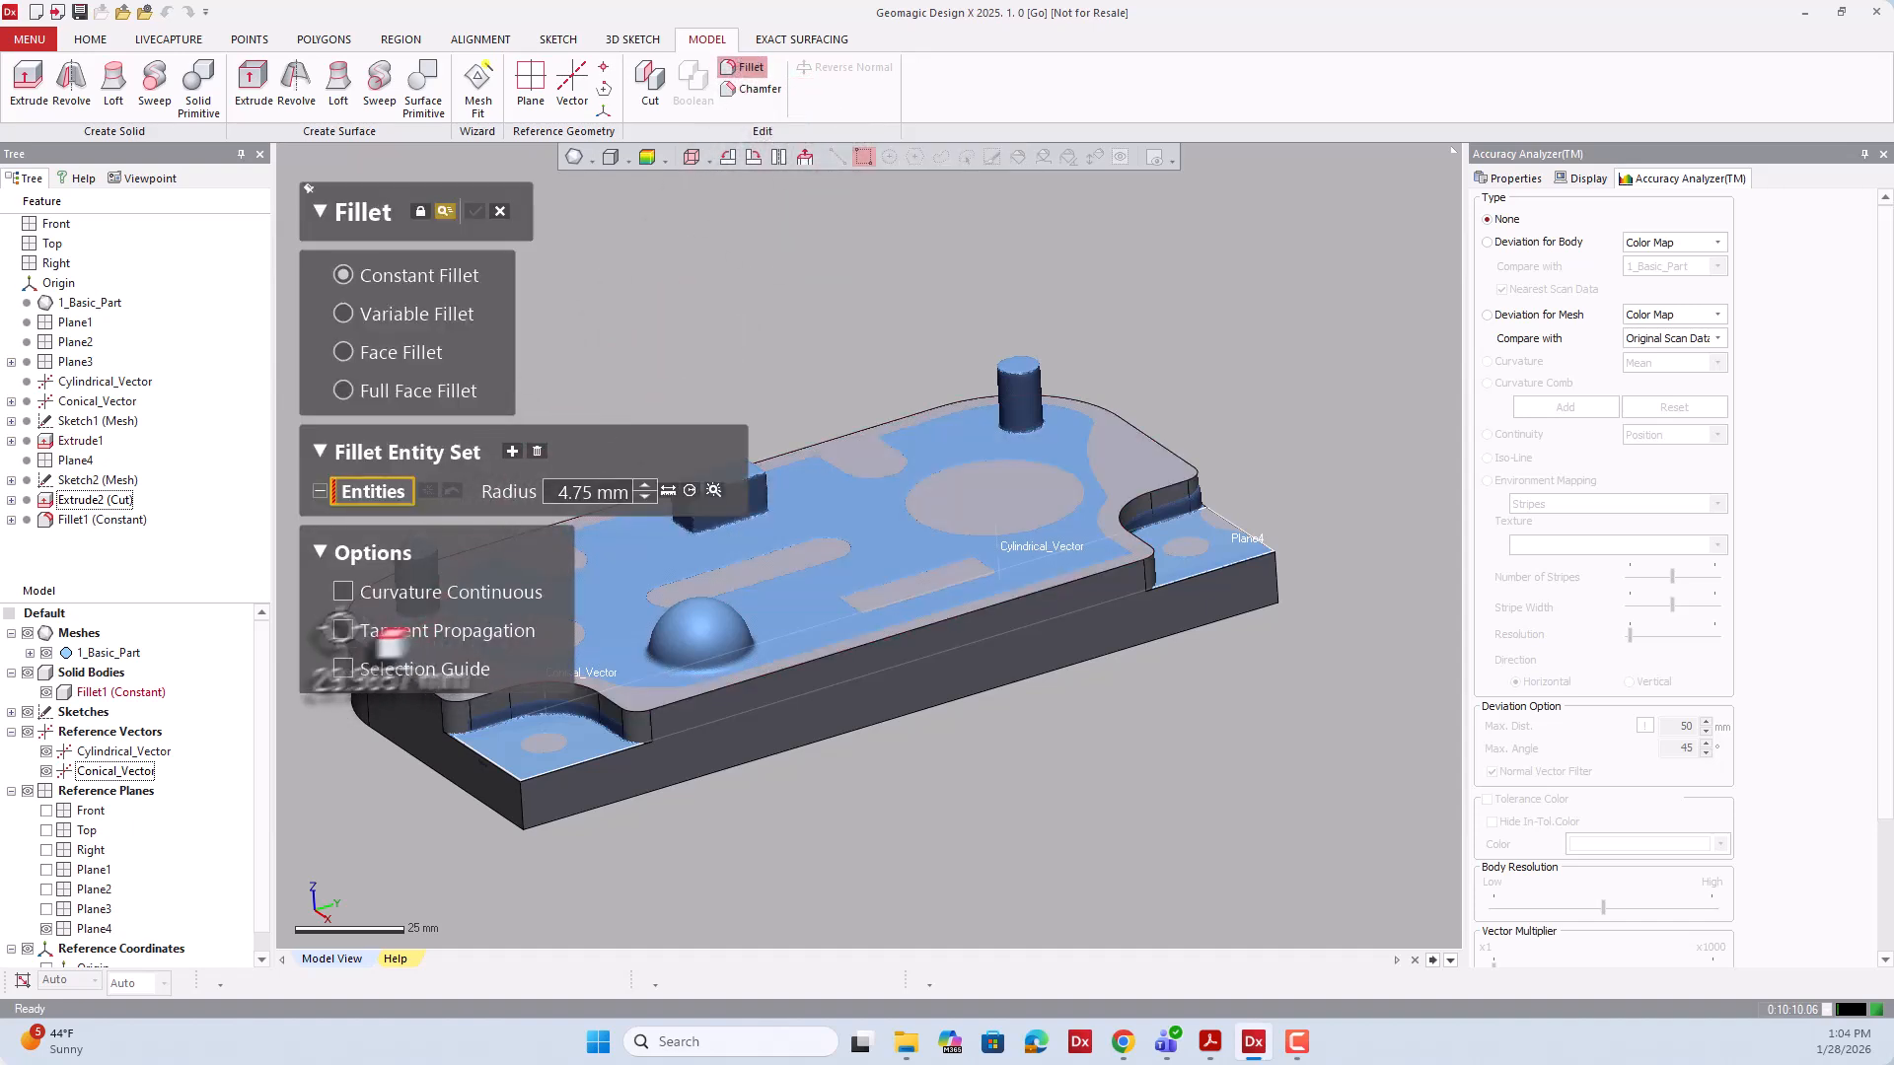
pyautogui.click(344, 631)
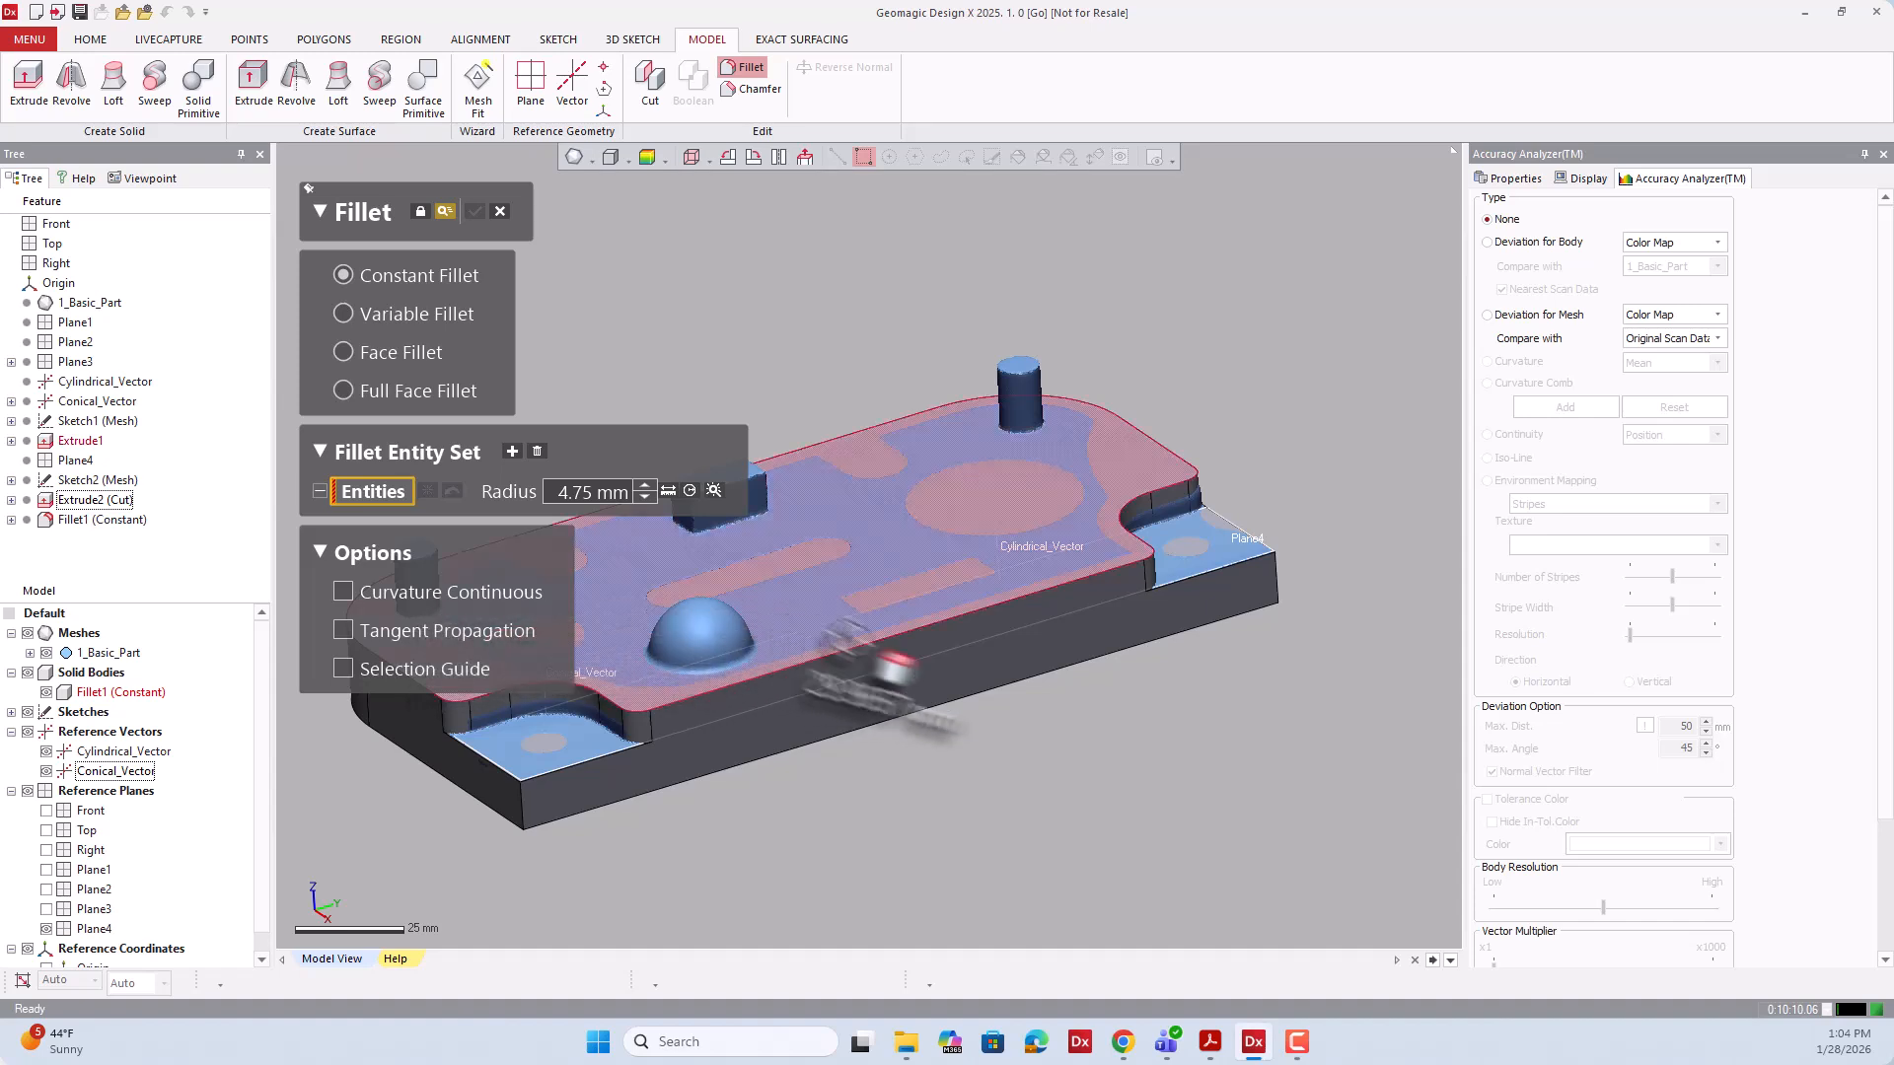
pyautogui.click(867, 646)
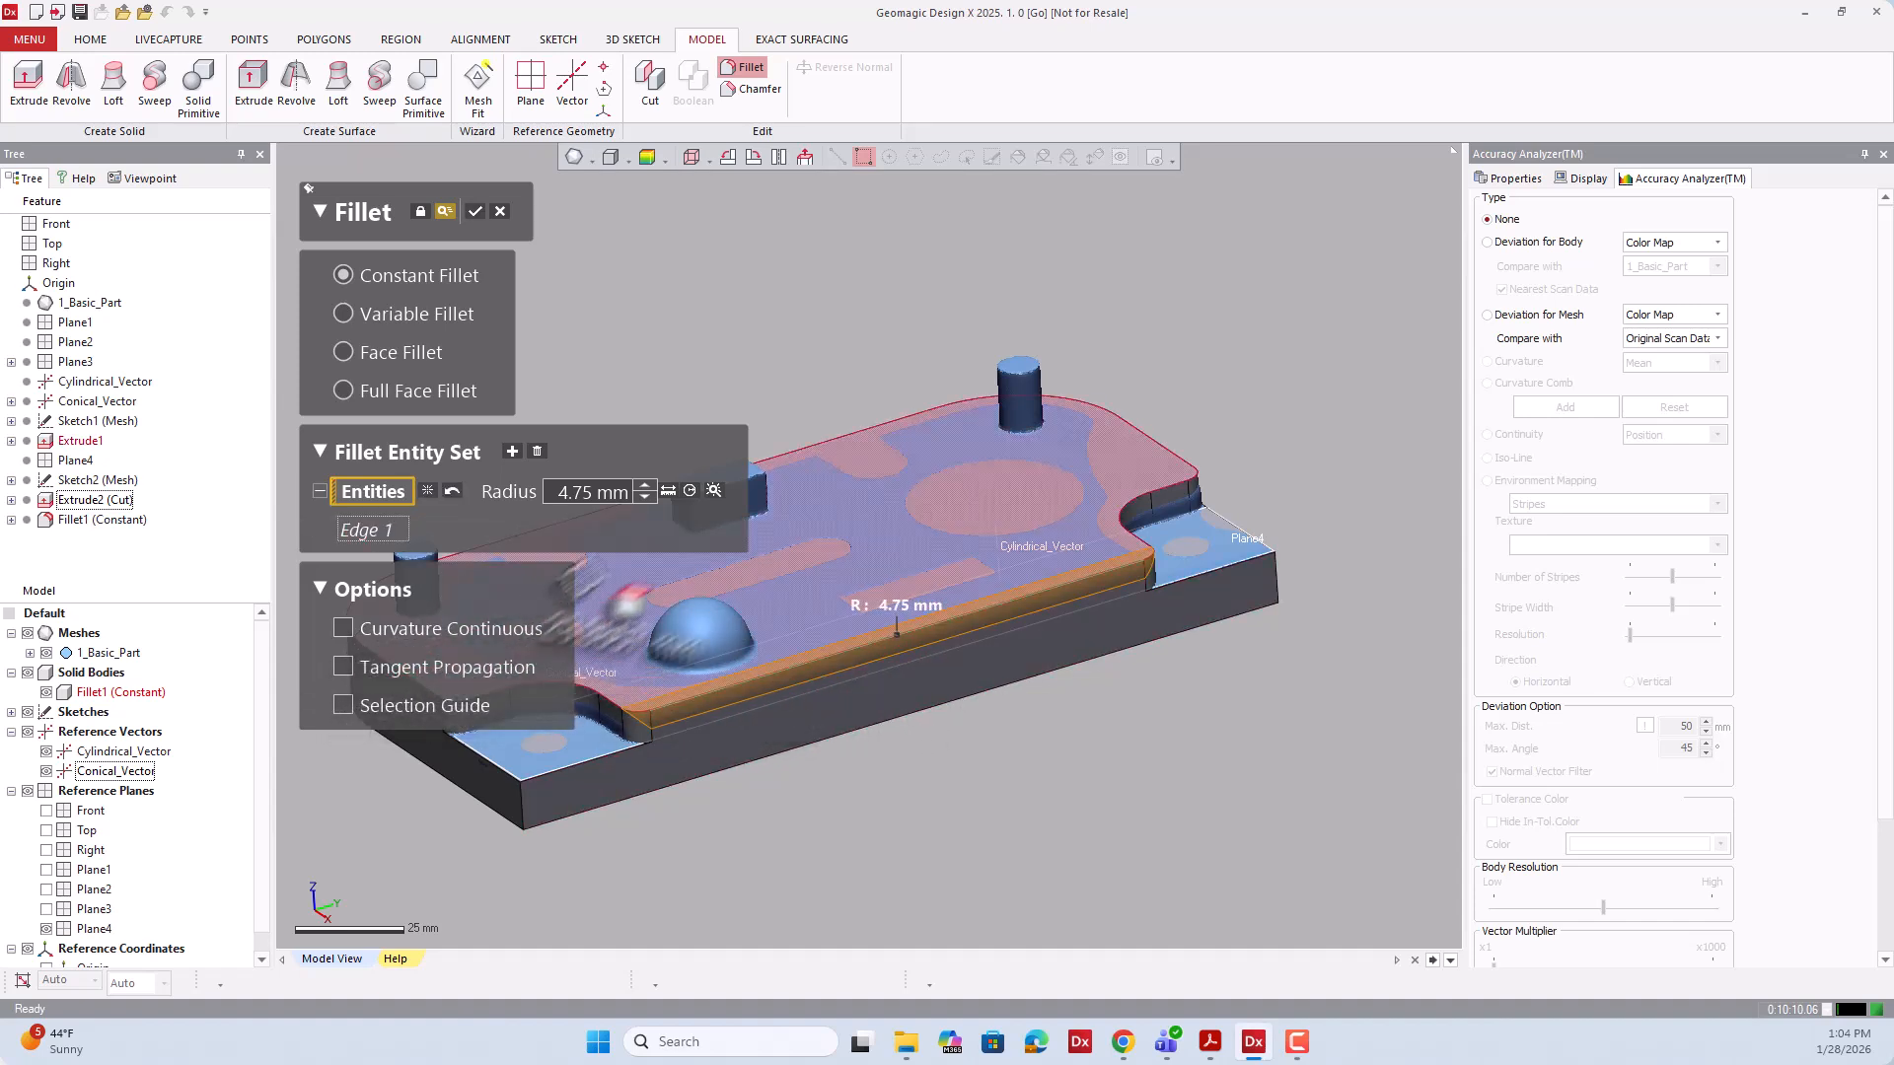
pyautogui.click(715, 489)
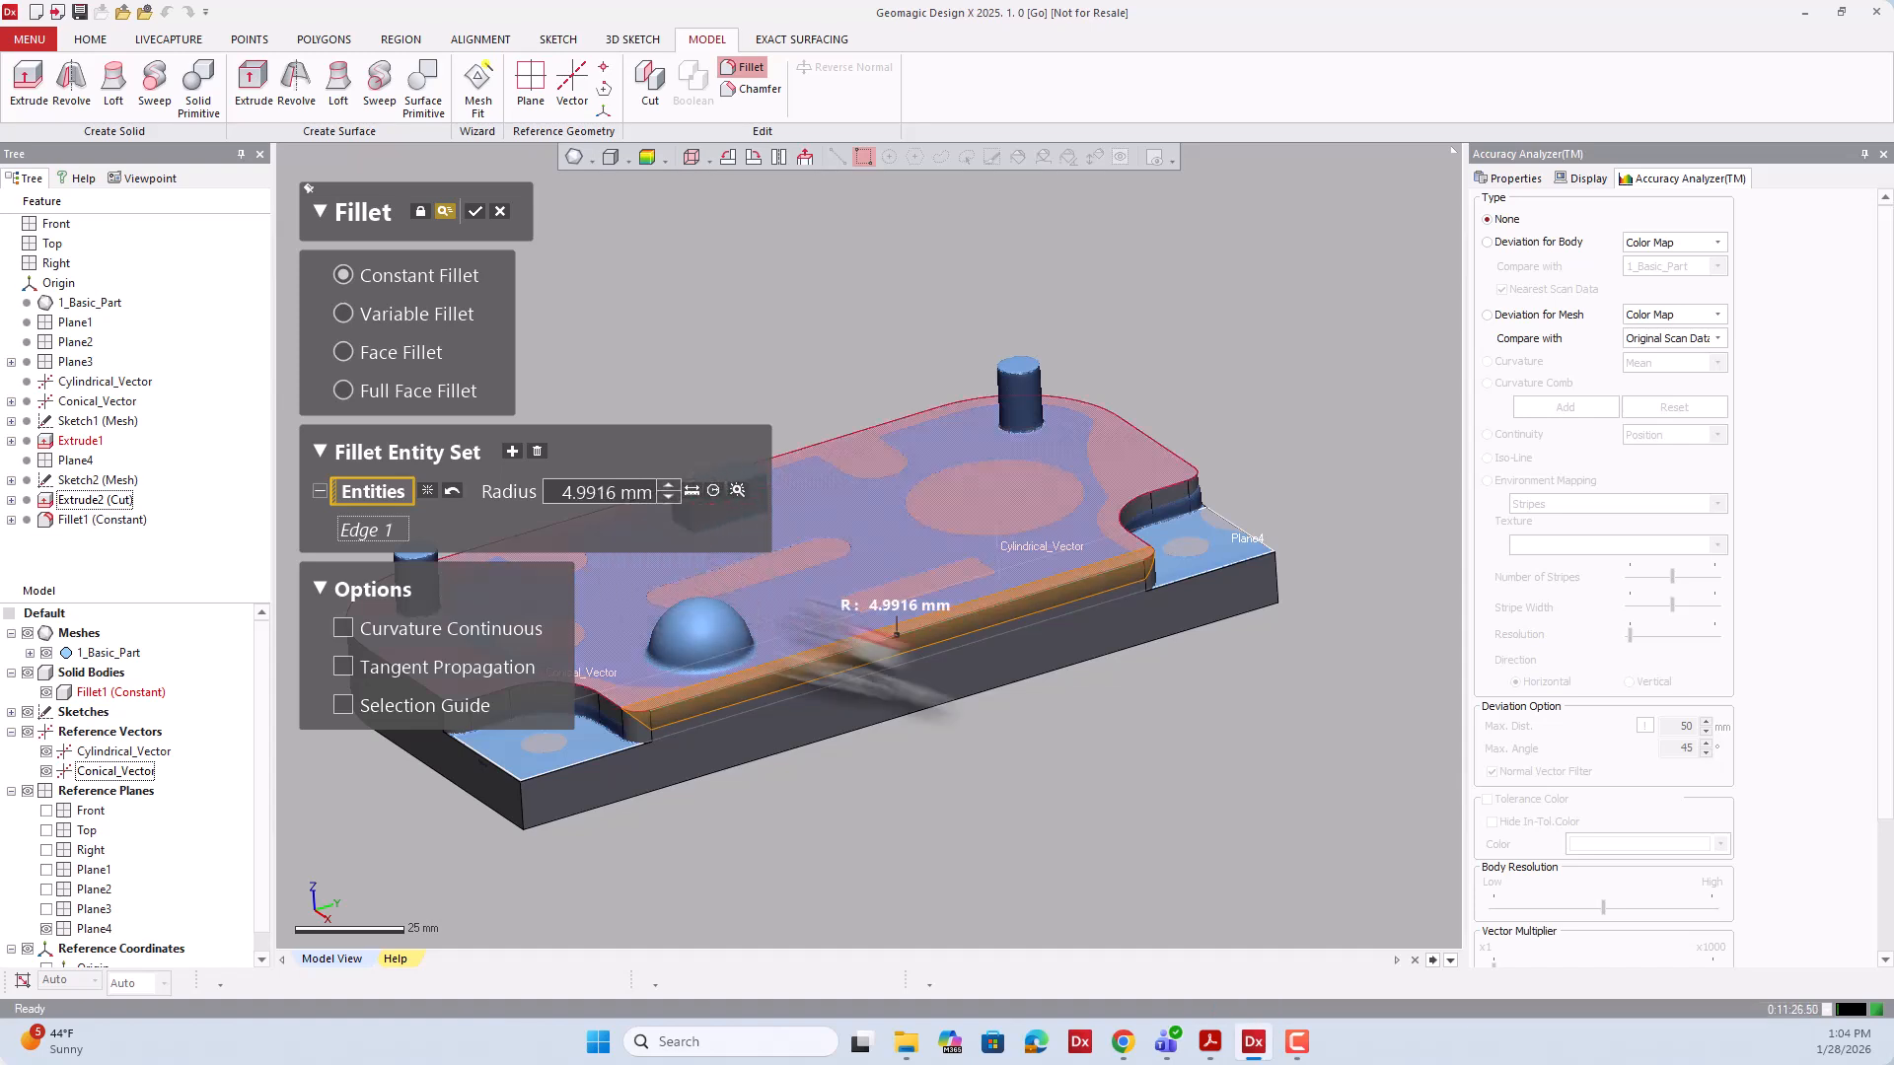
pyautogui.moveTo(772, 675)
pyautogui.mouseDown(button='right')
pyautogui.moveTo(1050, 605)
pyautogui.moveTo(858, 683)
pyautogui.mouseUp(button='right')
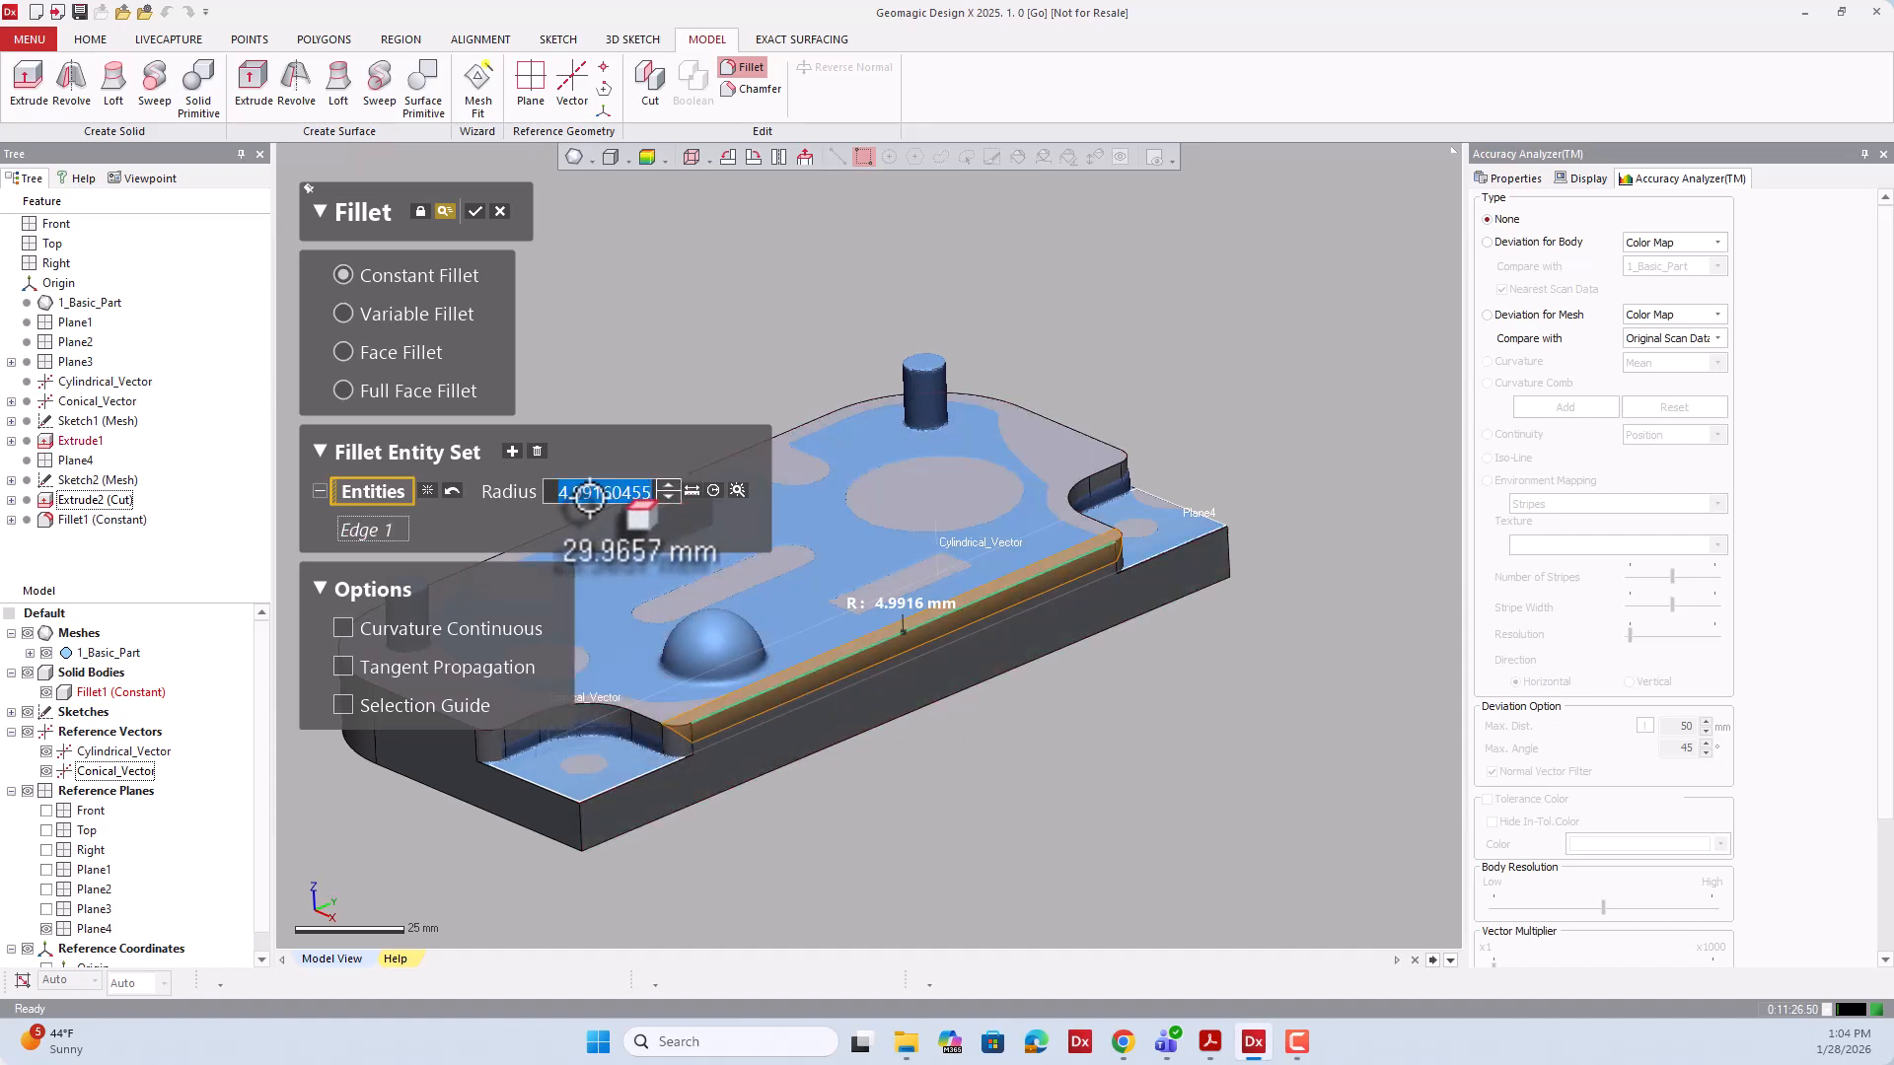
pyautogui.press('Return')
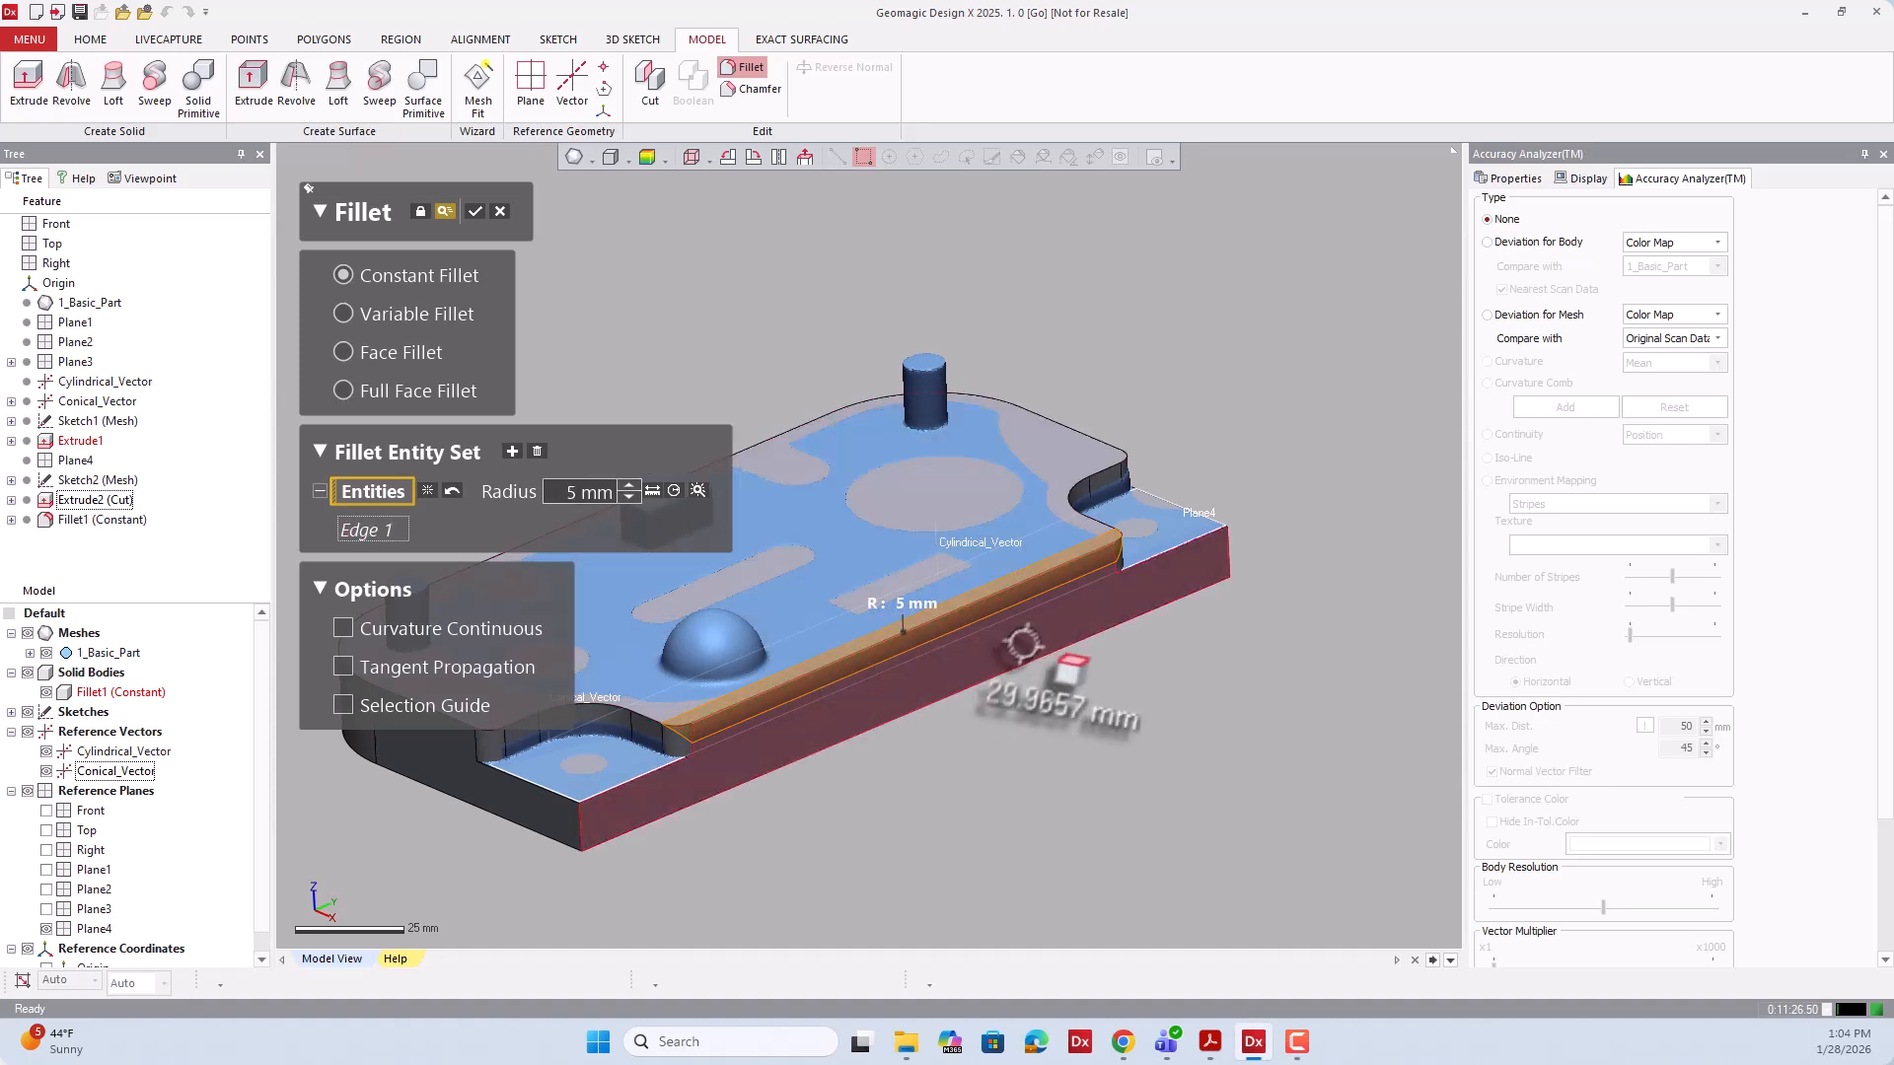
# Extend the 5 mm fillet around the whole upper perimeter with Tangent Propagation and apply it.
pyautogui.scroll(-4, 1044, 694)
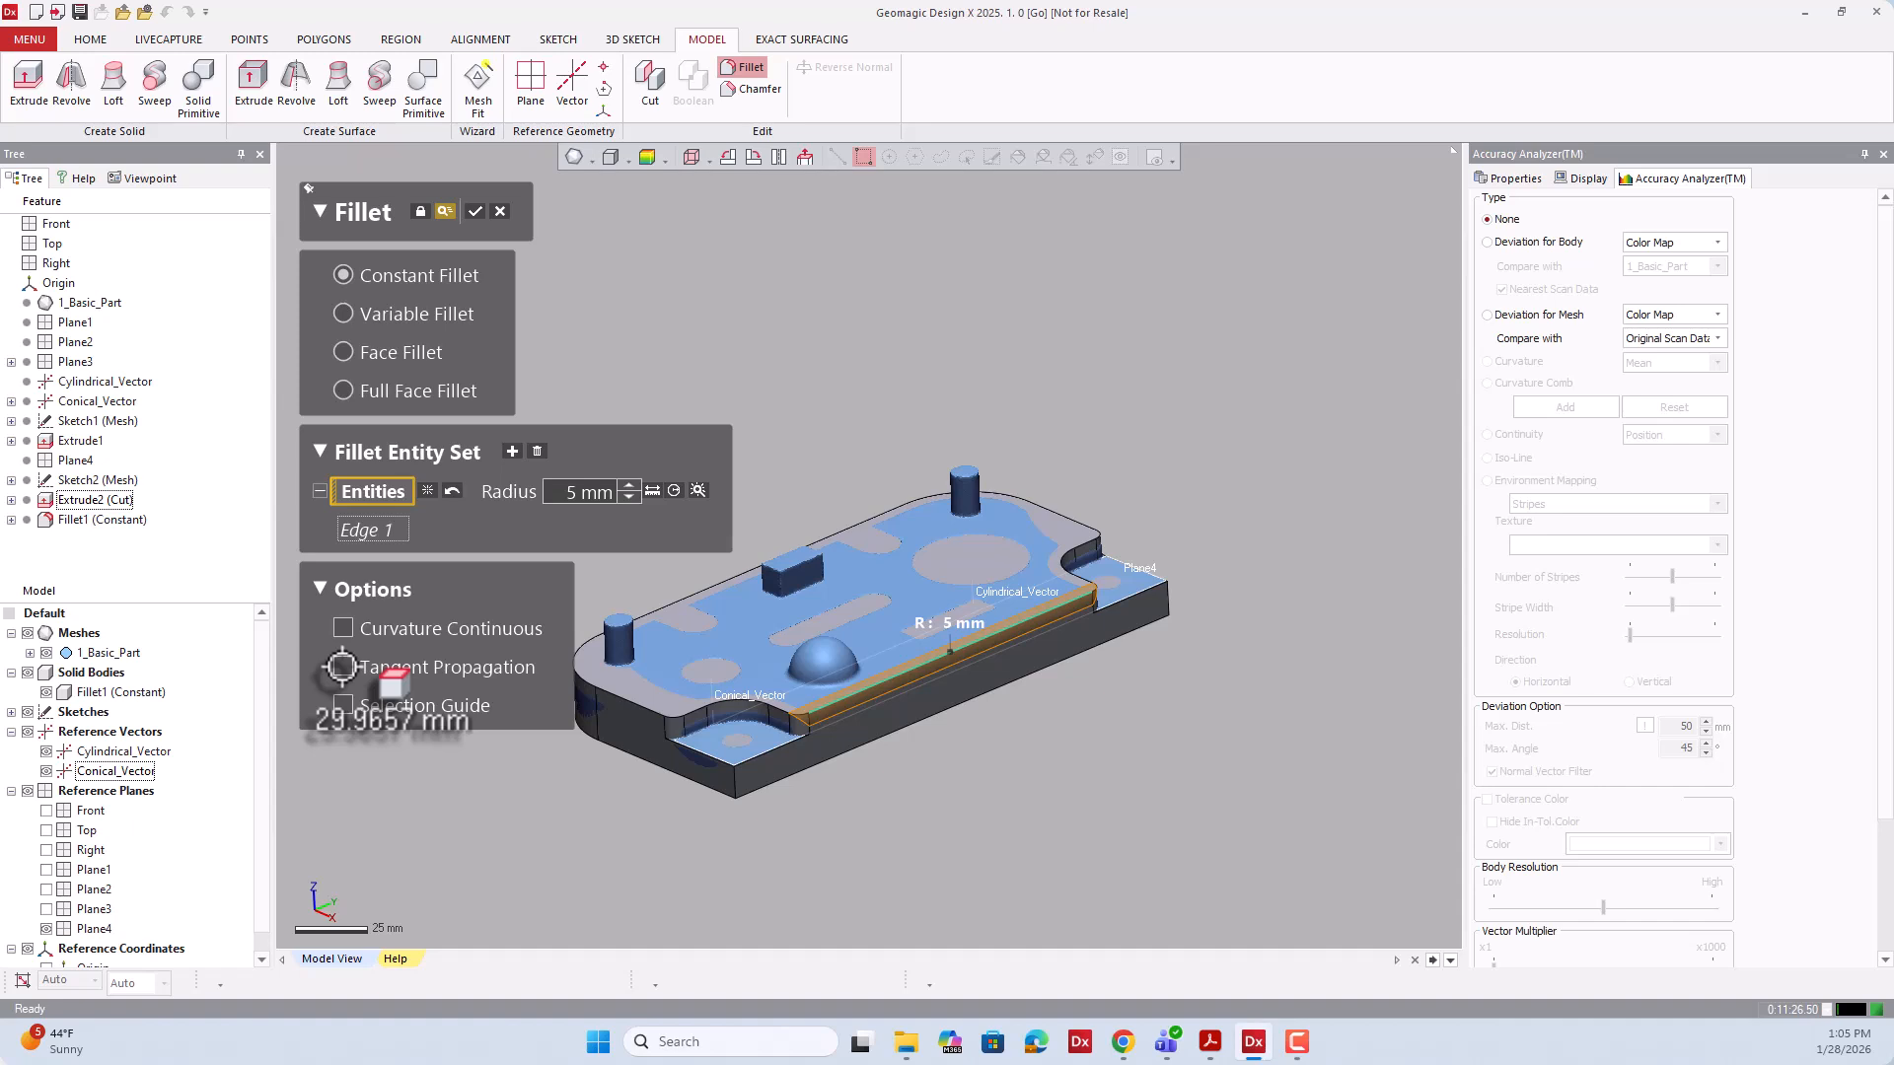
pyautogui.click(342, 667)
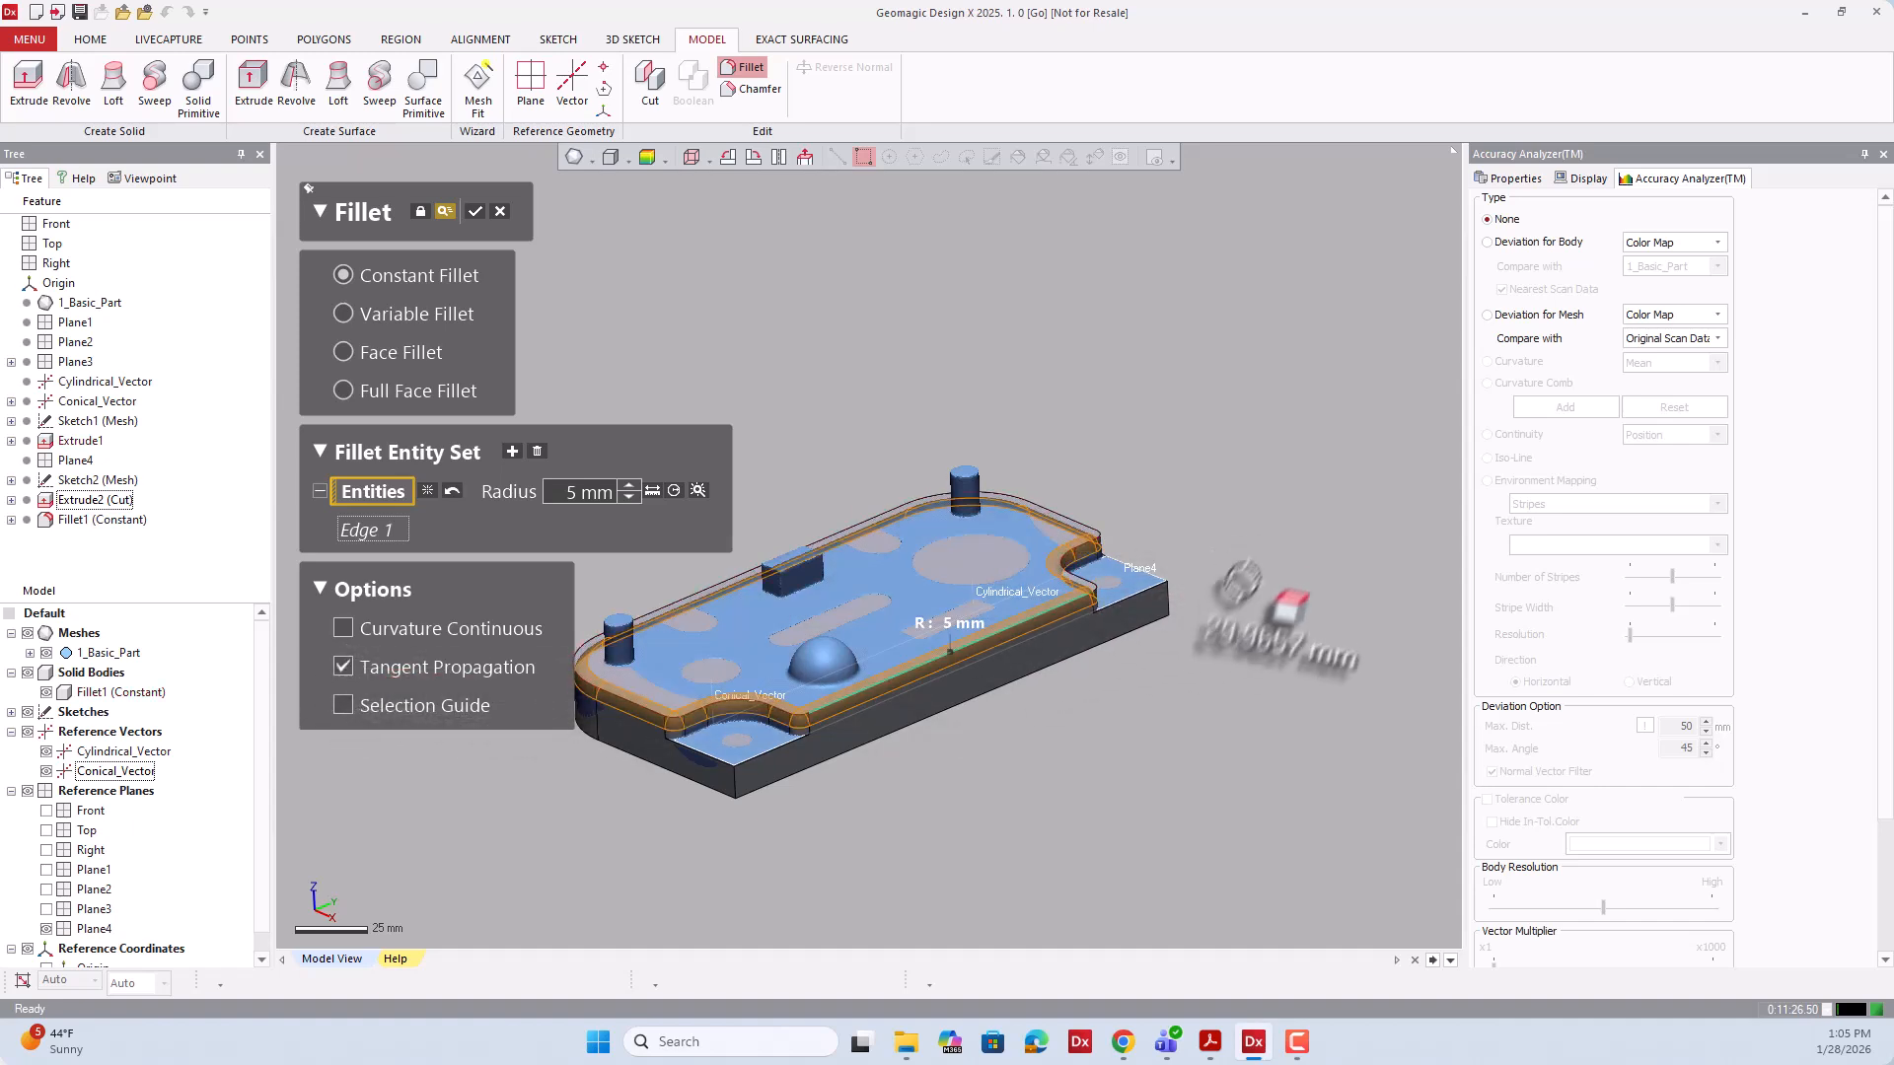
pyautogui.moveTo(1223, 616); pyautogui.dragTo(962, 725, button='right')
pyautogui.scroll(3, 944, 709)
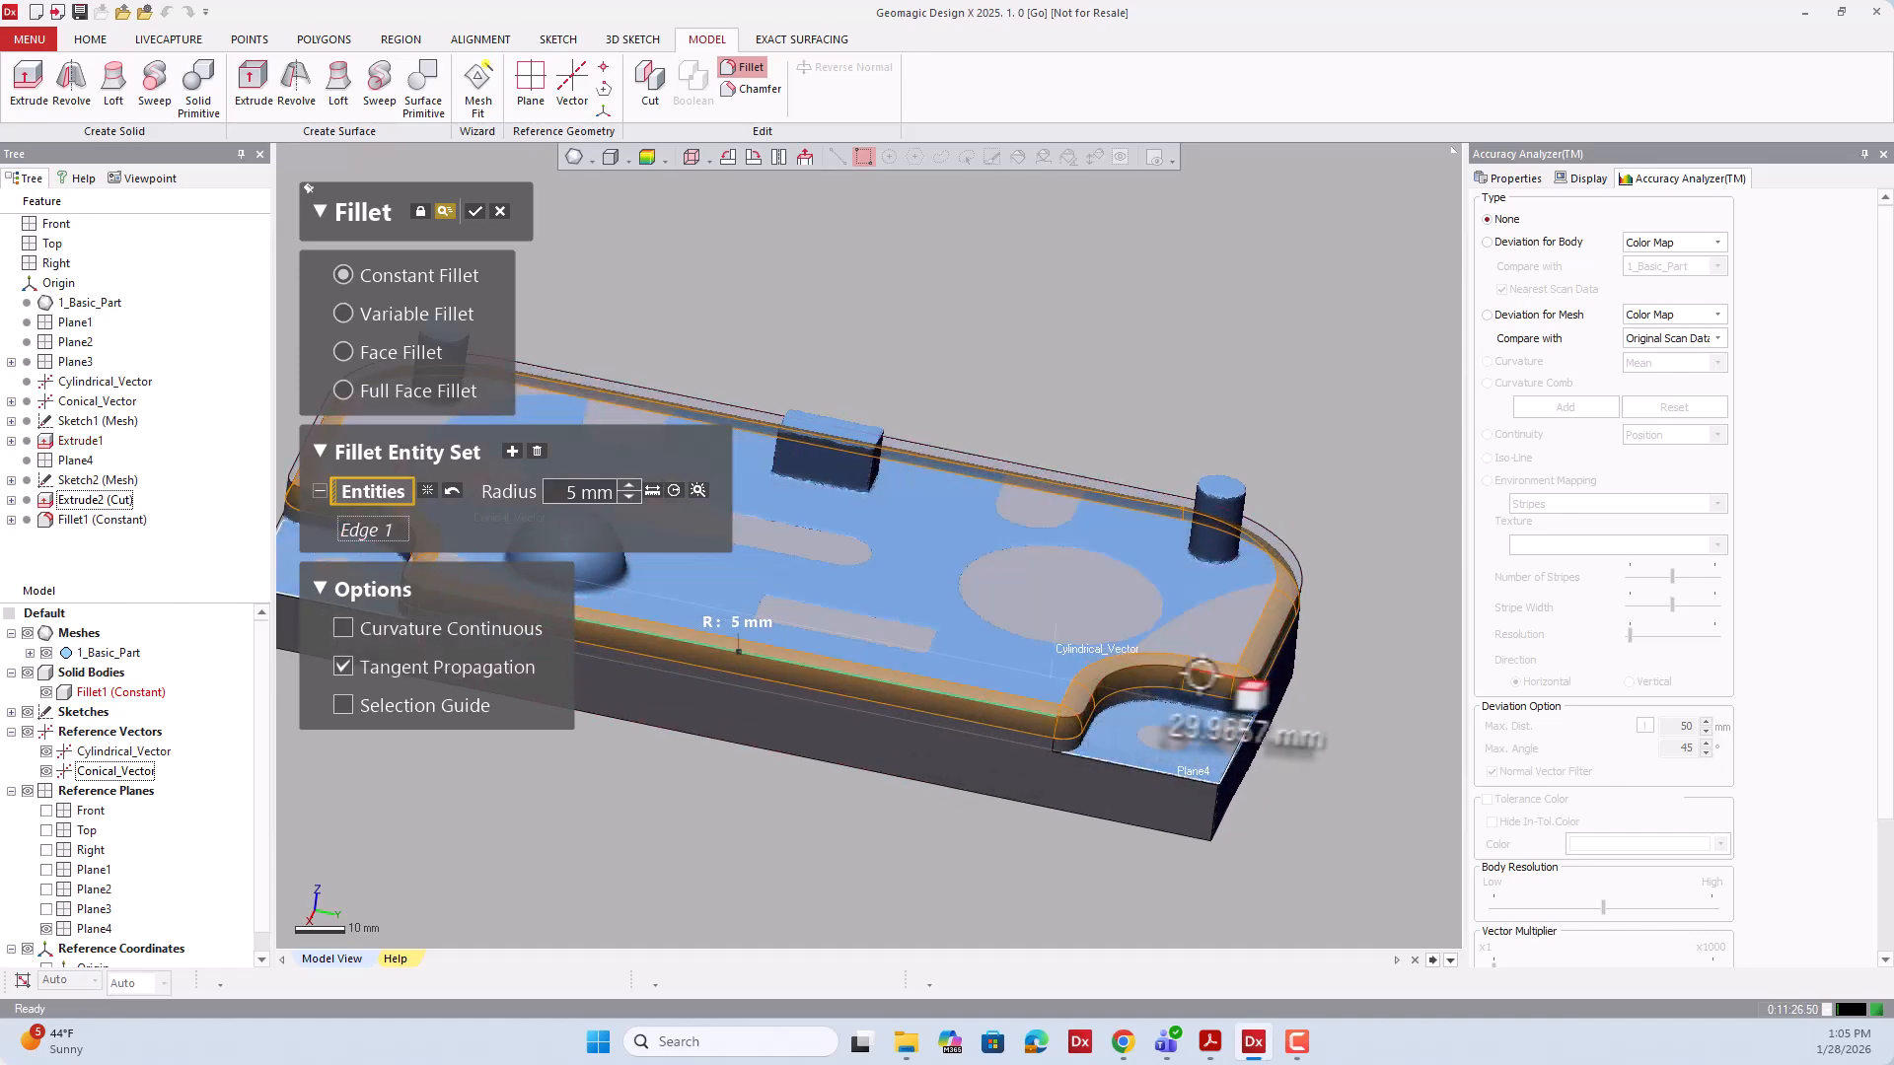
pyautogui.scroll(-3, 1267, 686)
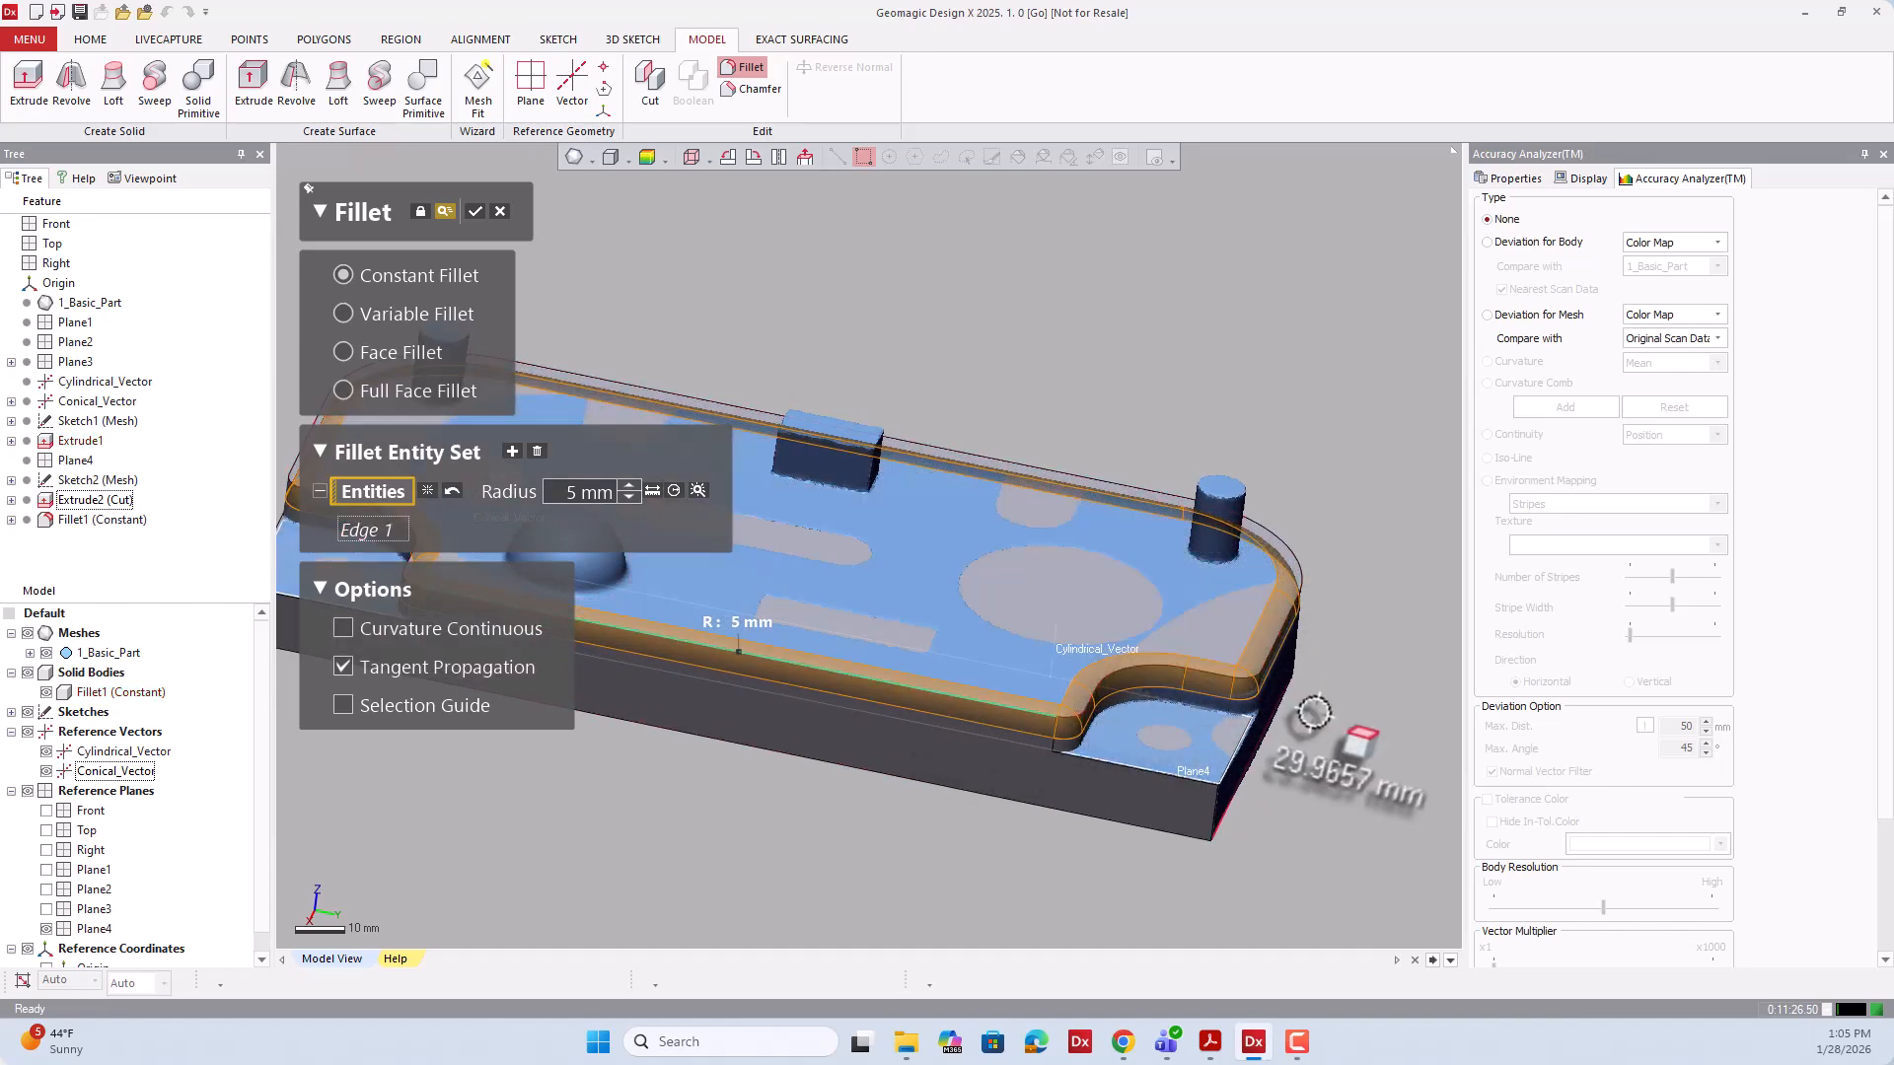
pyautogui.moveTo(1233, 720); pyautogui.dragTo(1026, 740, button='right')
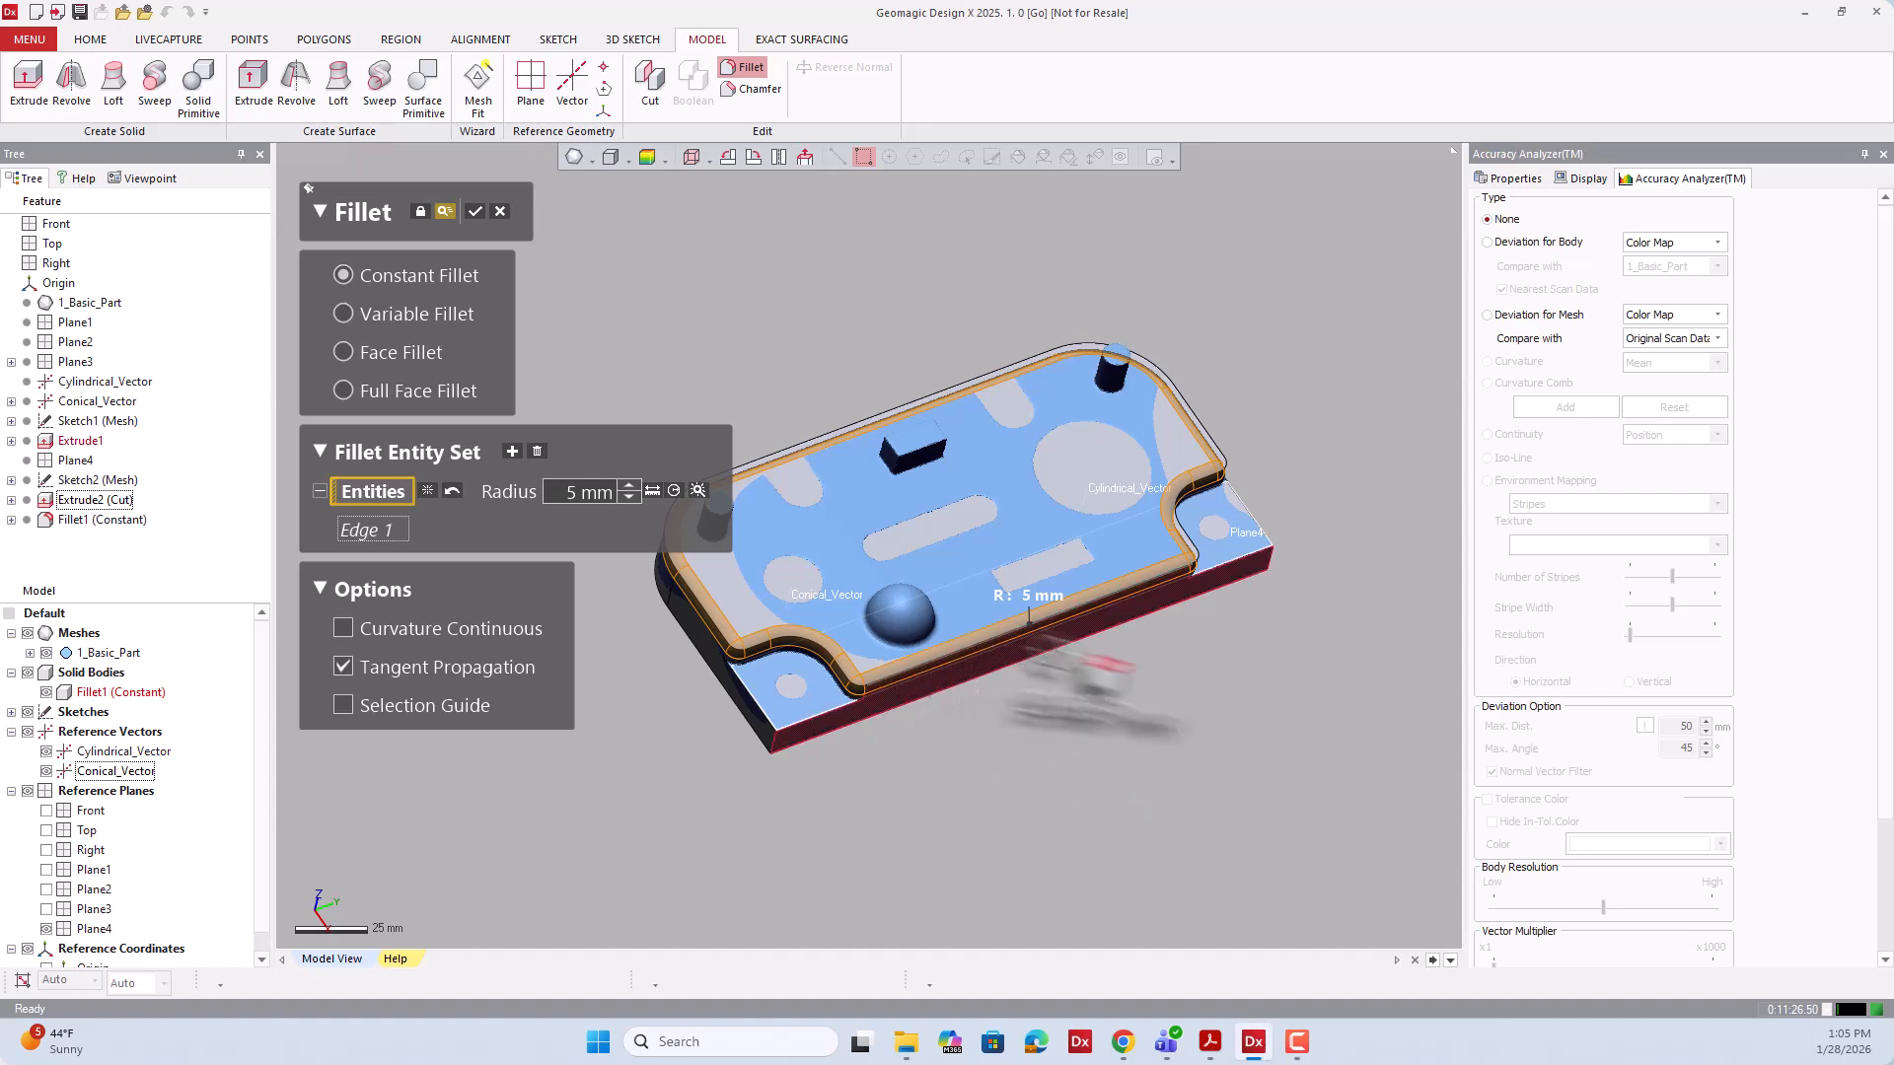
pyautogui.moveTo(1085, 680); pyautogui.dragTo(810, 618, button='right')
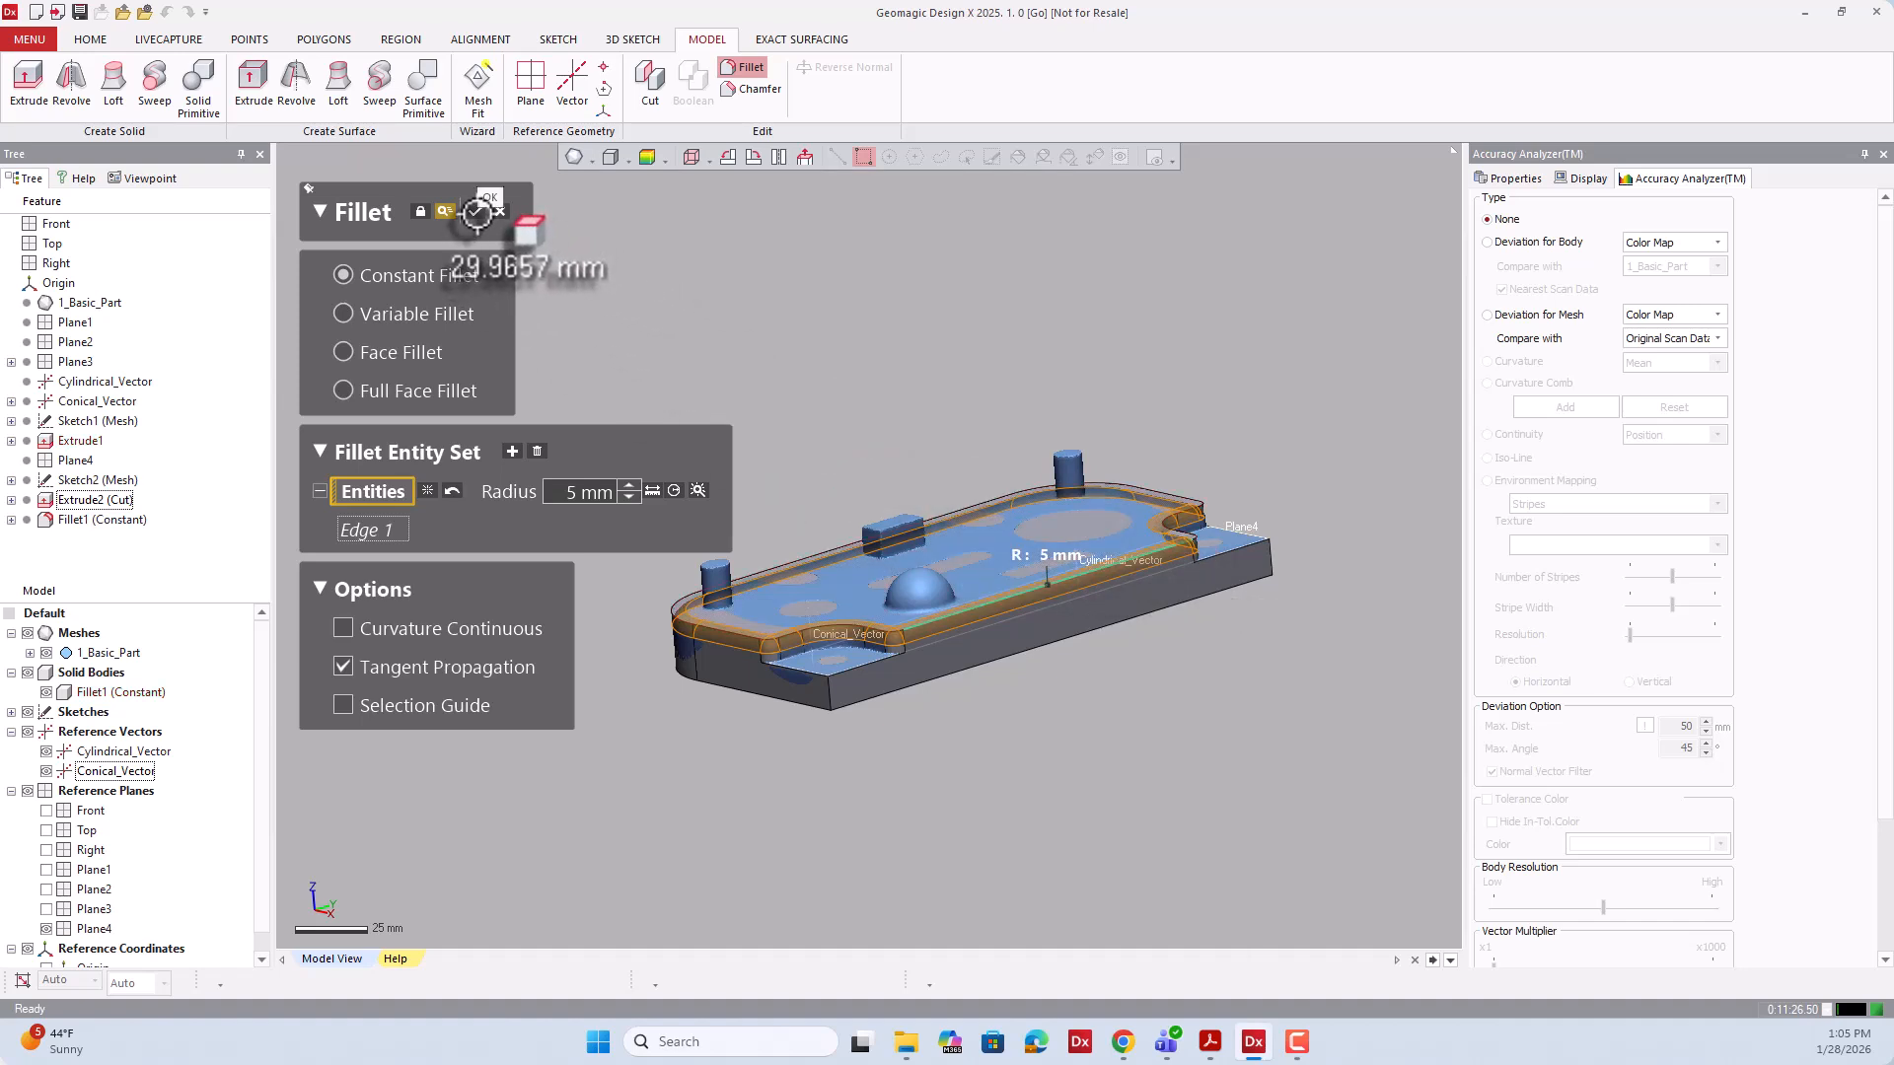
pyautogui.click(477, 211)
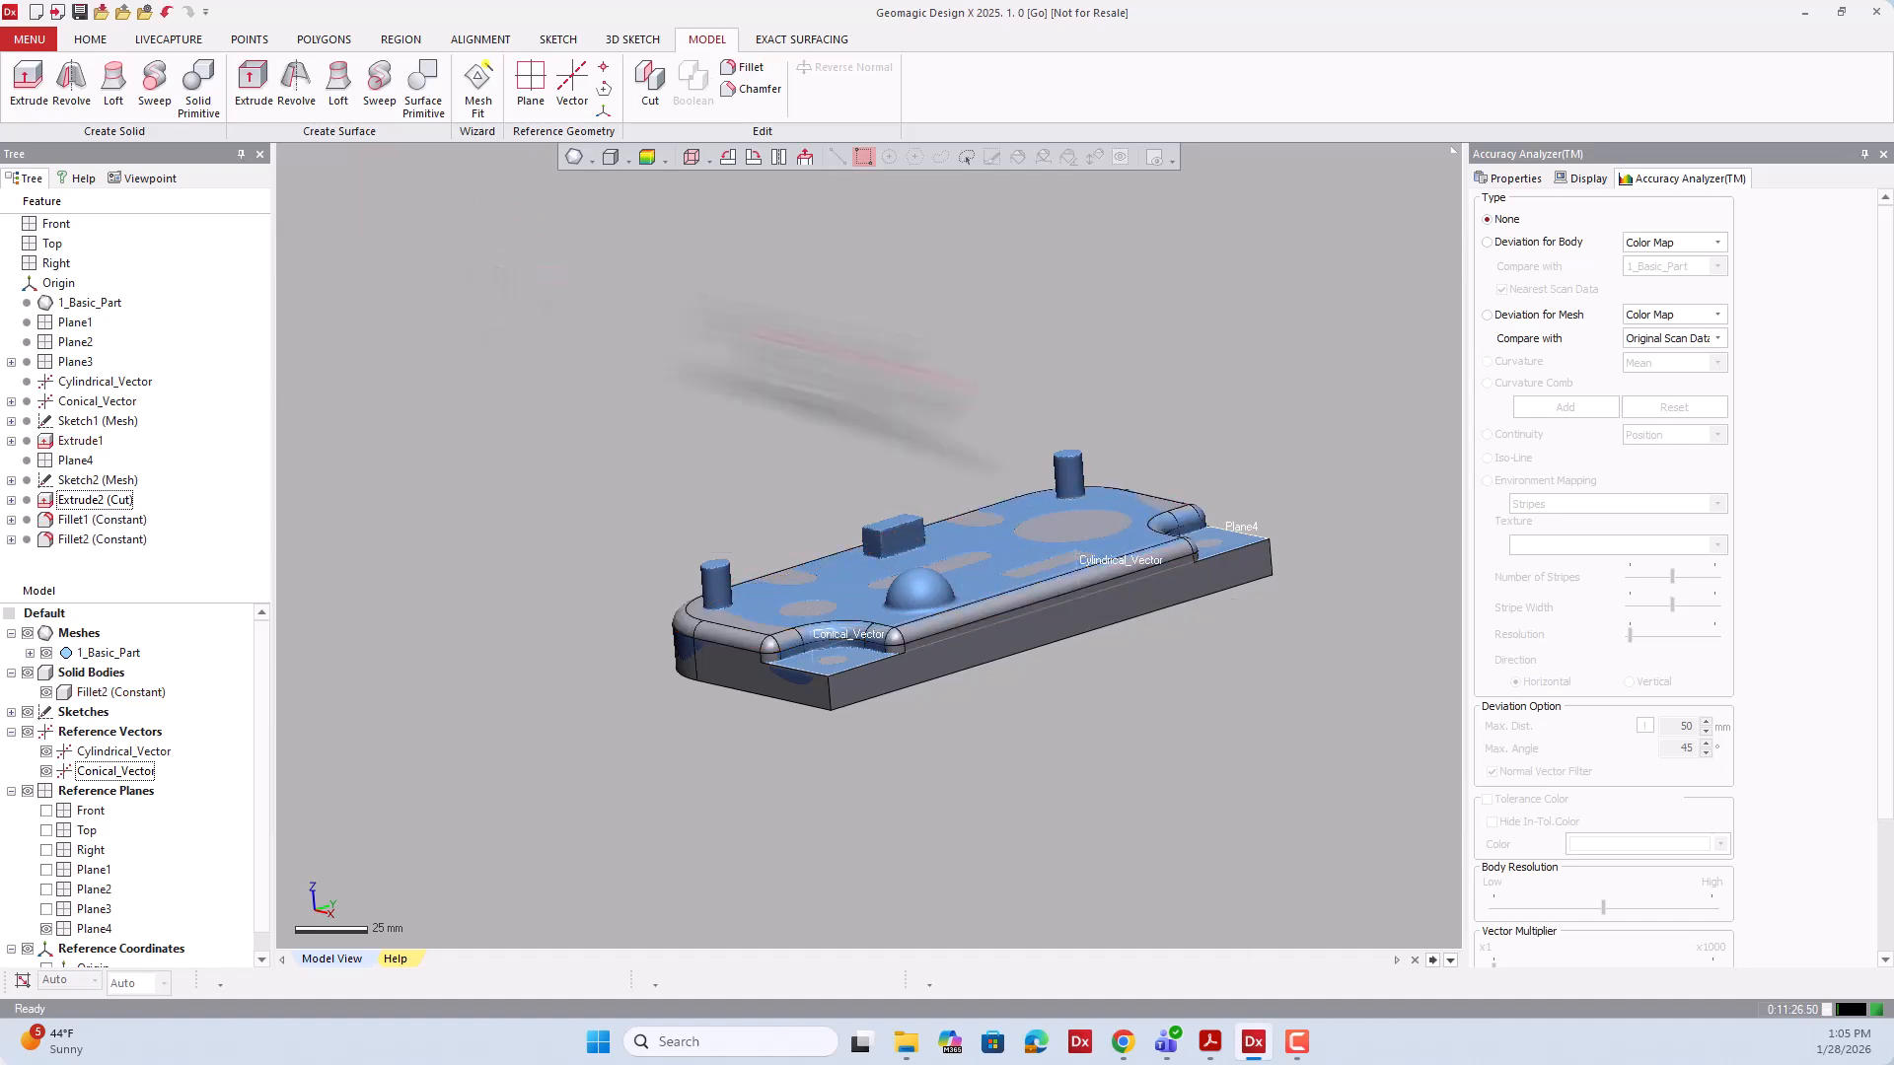
# Inspect the rounded upper perimeter and notch corners, and check them with the Deviation for Body color map.
pyautogui.moveTo(1263, 548); pyautogui.dragTo(967, 599, button='right')
pyautogui.scroll(5, 971, 597)
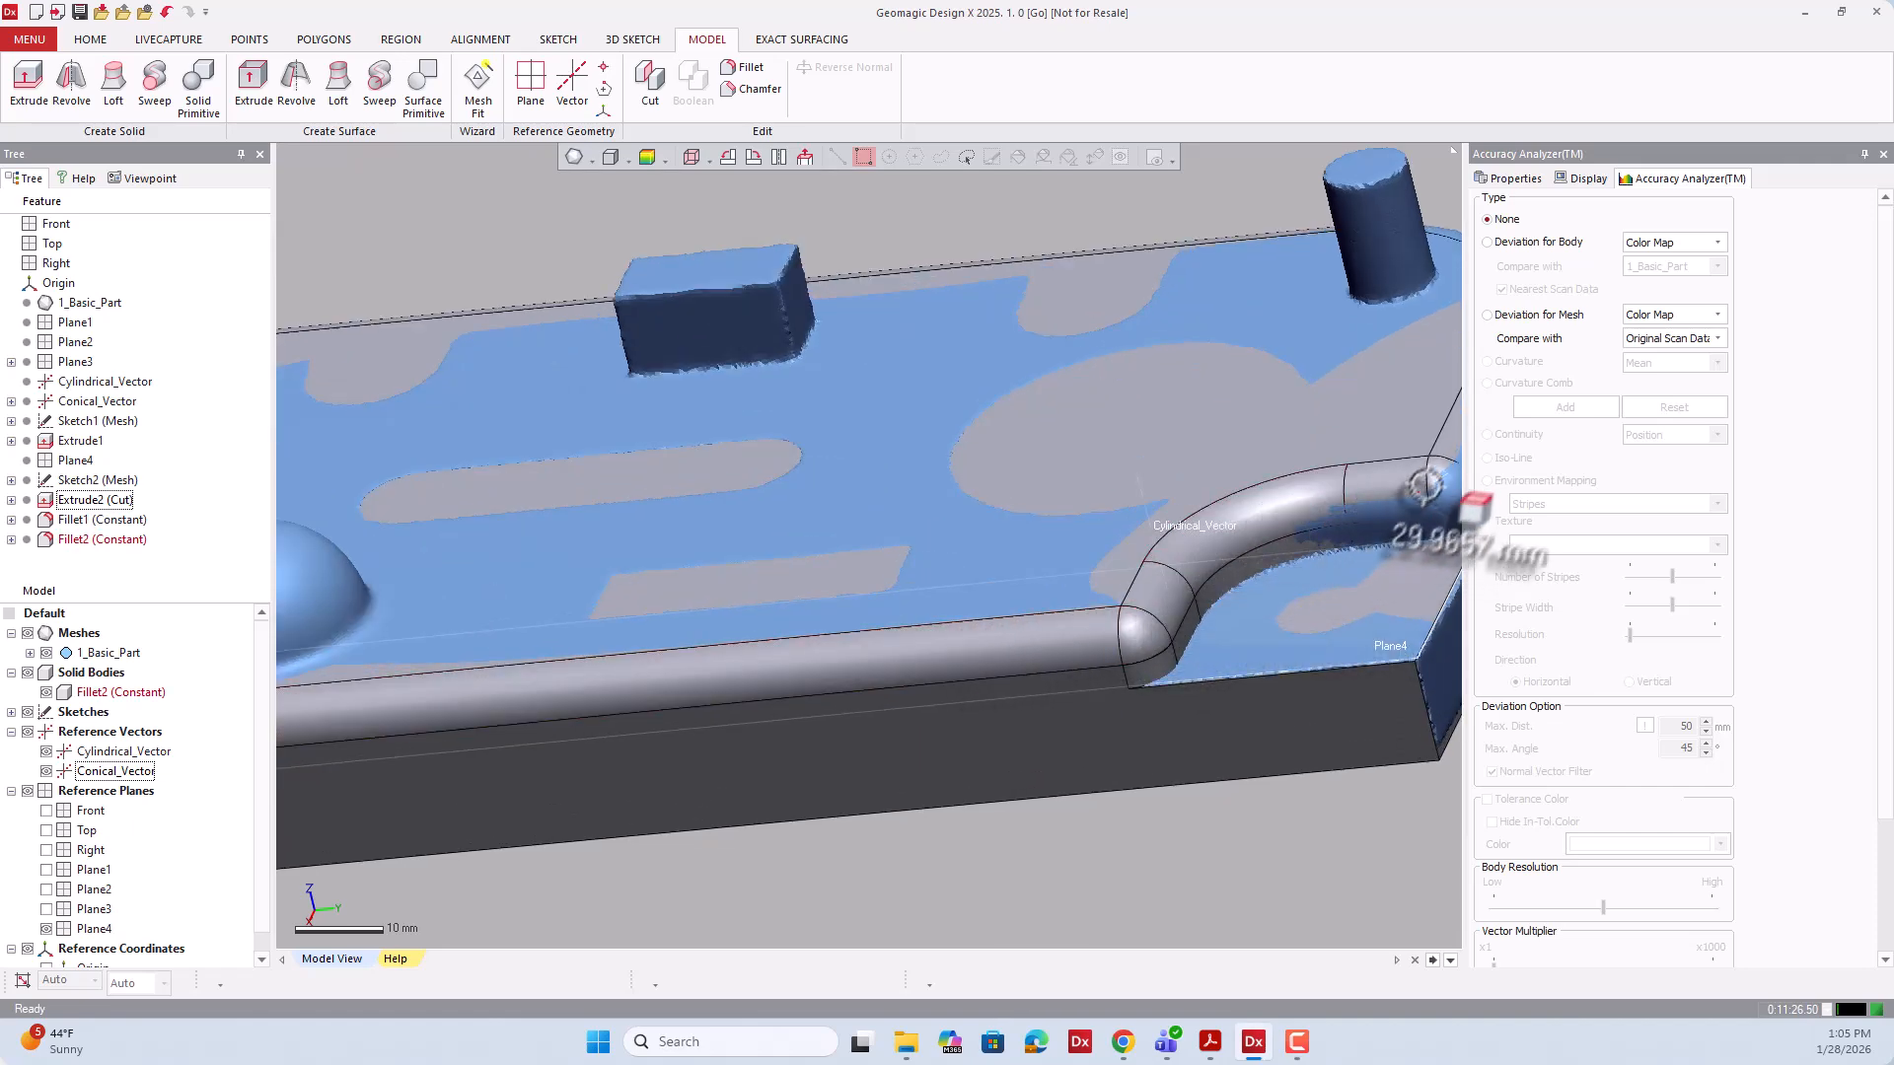
pyautogui.scroll(-3, 1376, 523)
pyautogui.moveTo(1021, 581); pyautogui.dragTo(1188, 577, button='right')
pyautogui.scroll(-3, 997, 545)
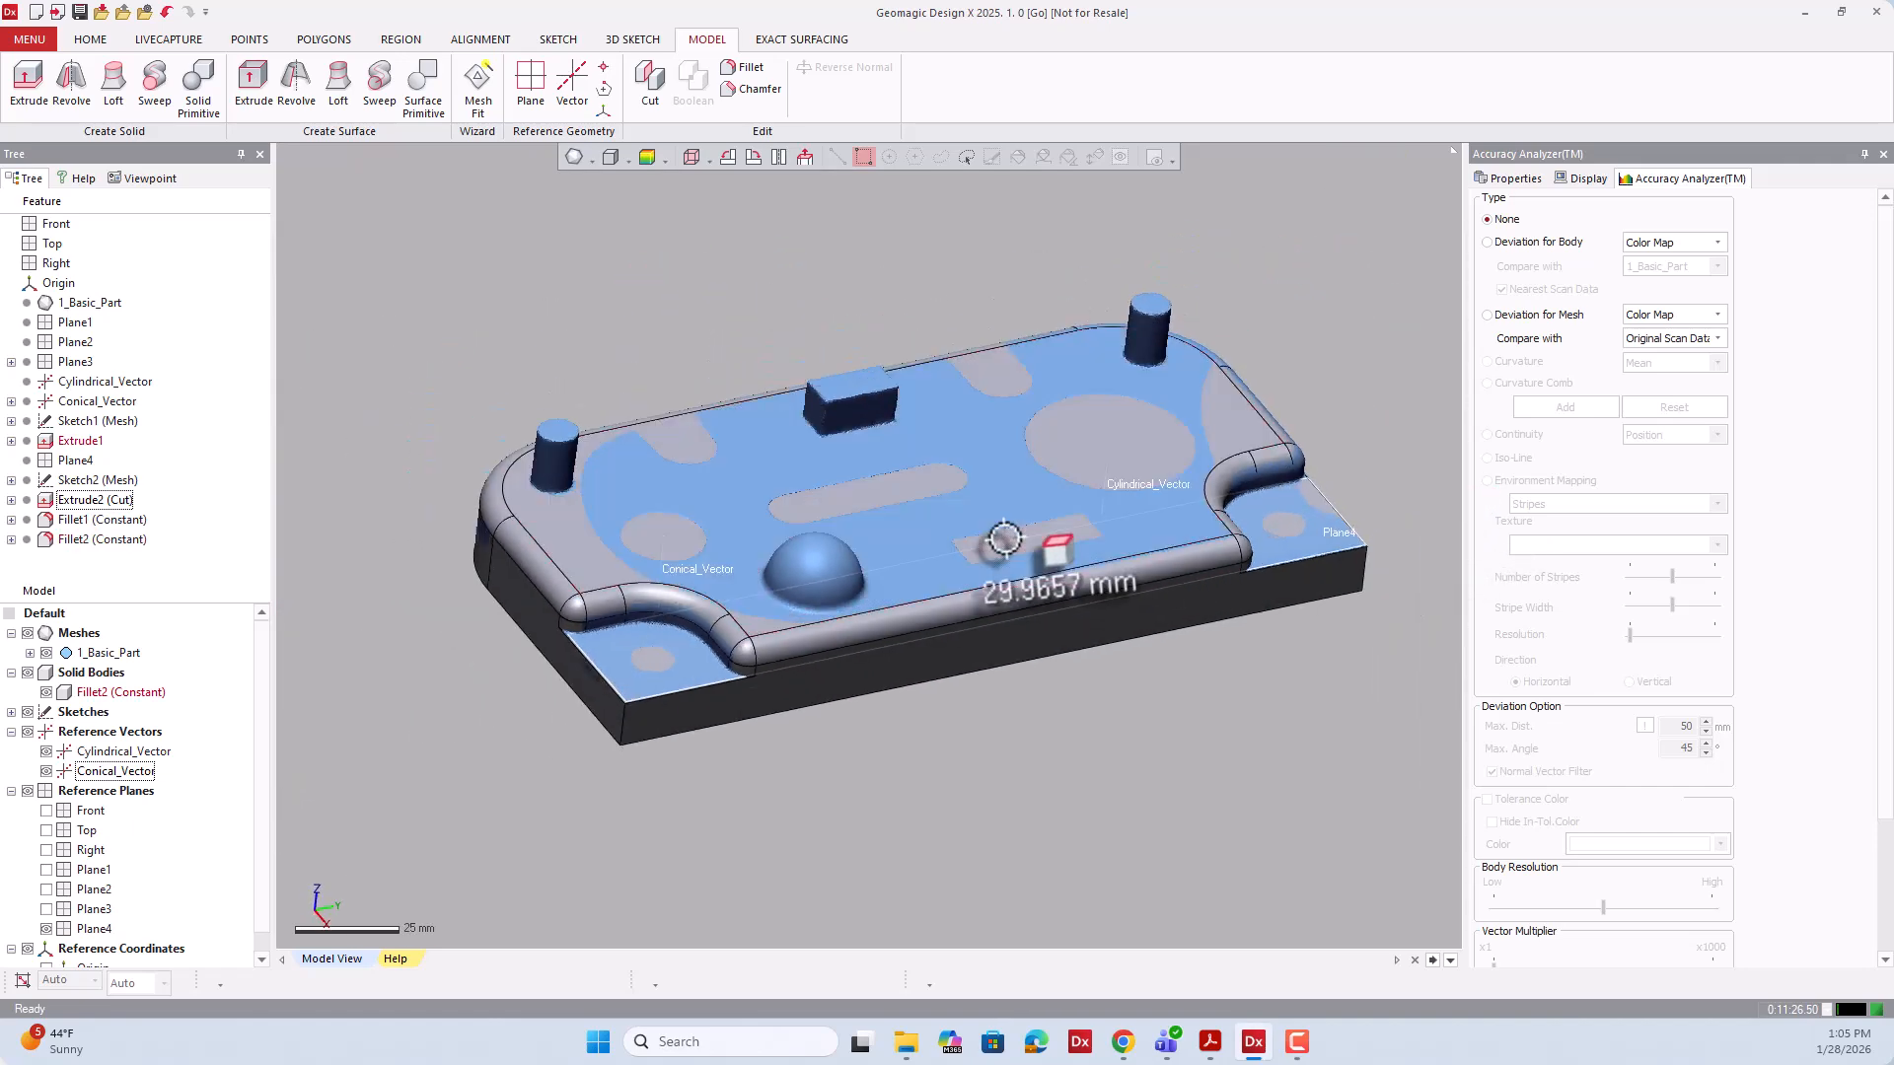
pyautogui.click(651, 165)
pyautogui.moveTo(1130, 483); pyautogui.dragTo(770, 639, button='right')
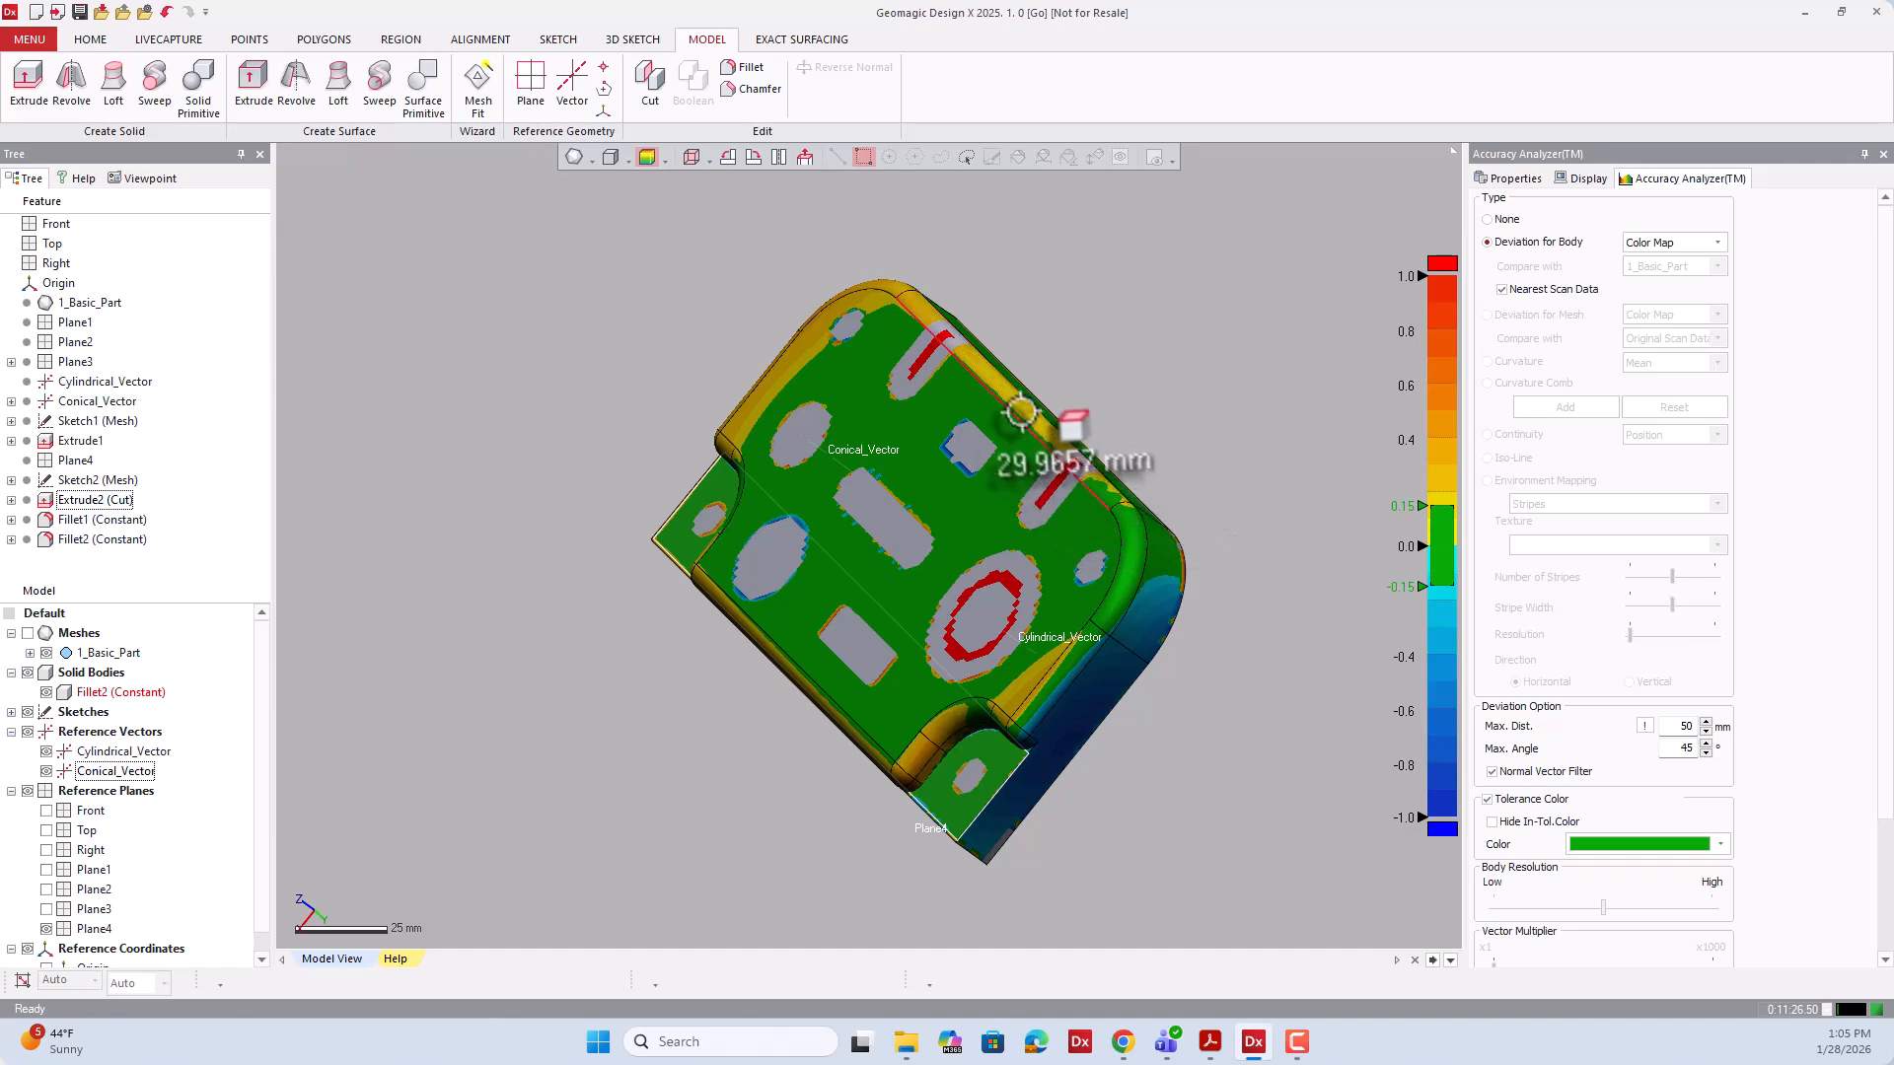
# Examine the body's deviation color map across the top face, rounded perimeter and side walls, and turn the map off.
pyautogui.moveTo(905, 326); pyautogui.dragTo(868, 590, button='right')
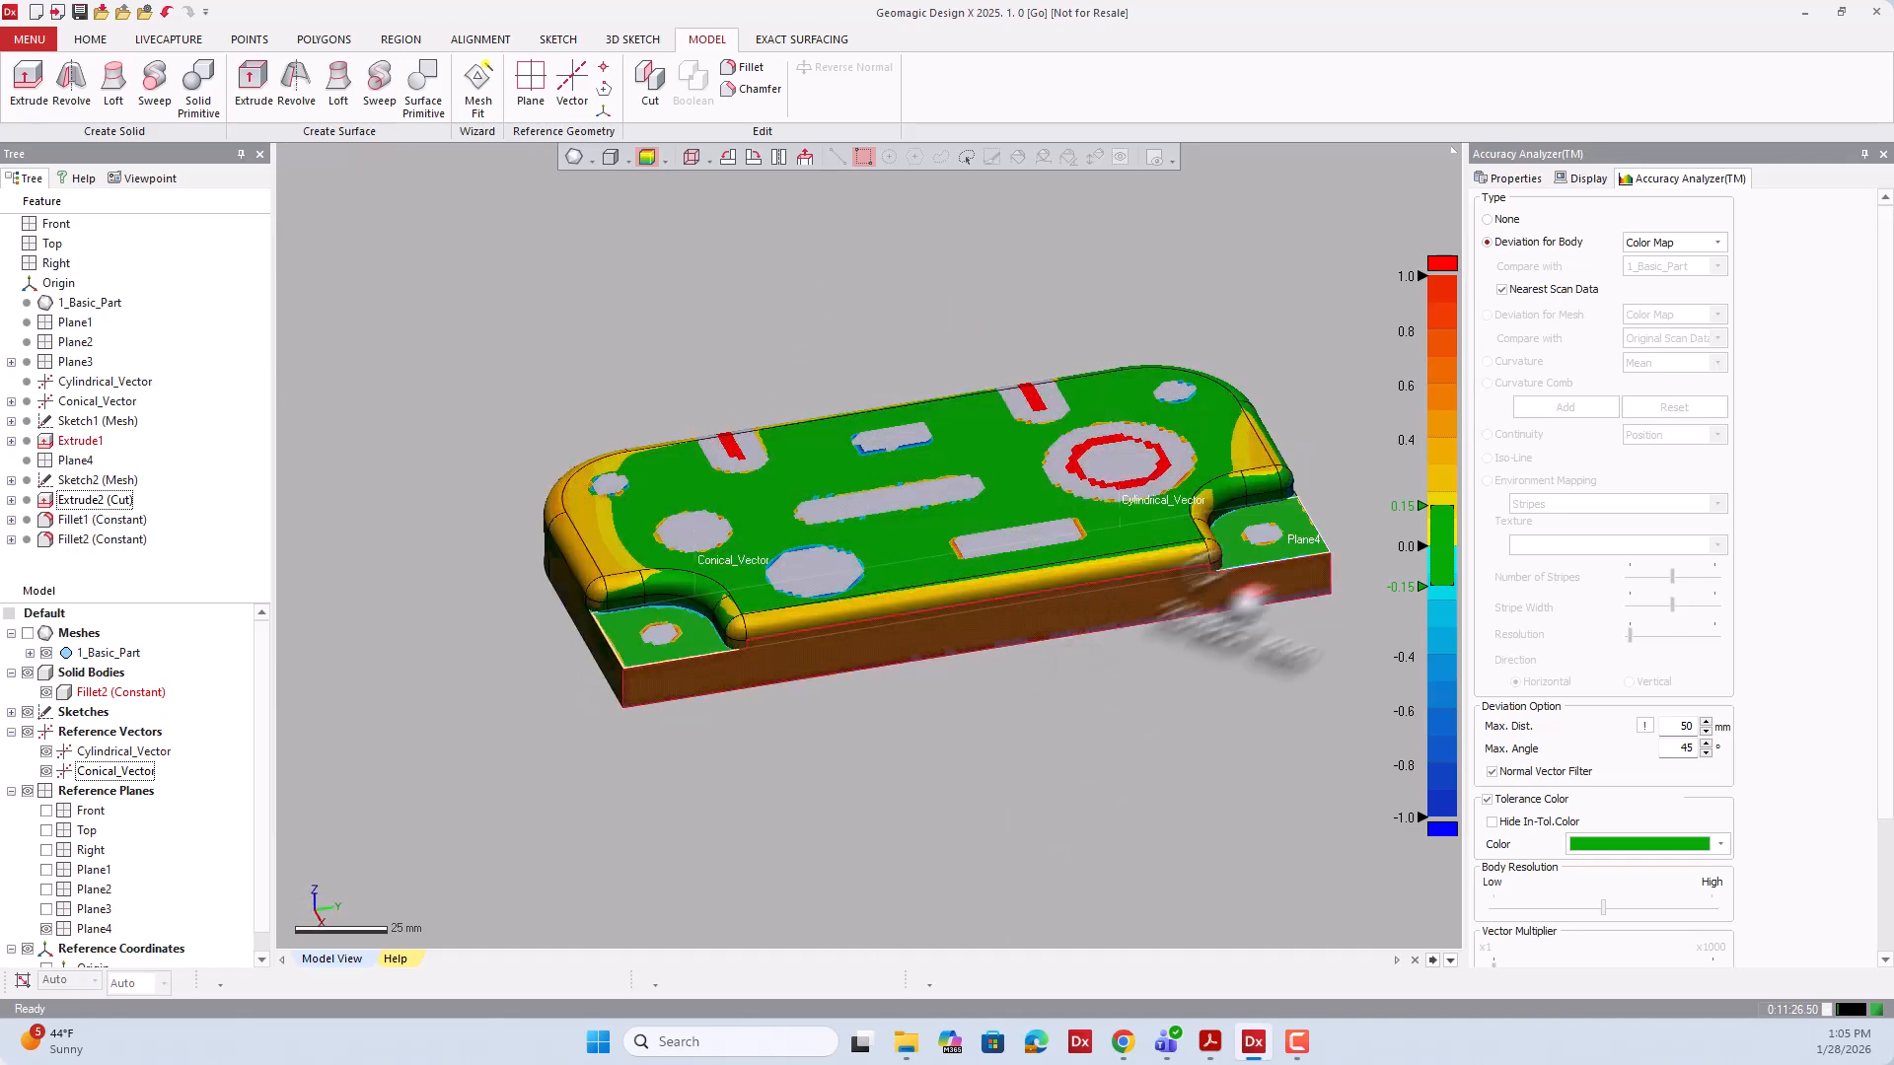
pyautogui.moveTo(1184, 600); pyautogui.dragTo(984, 553, button='right')
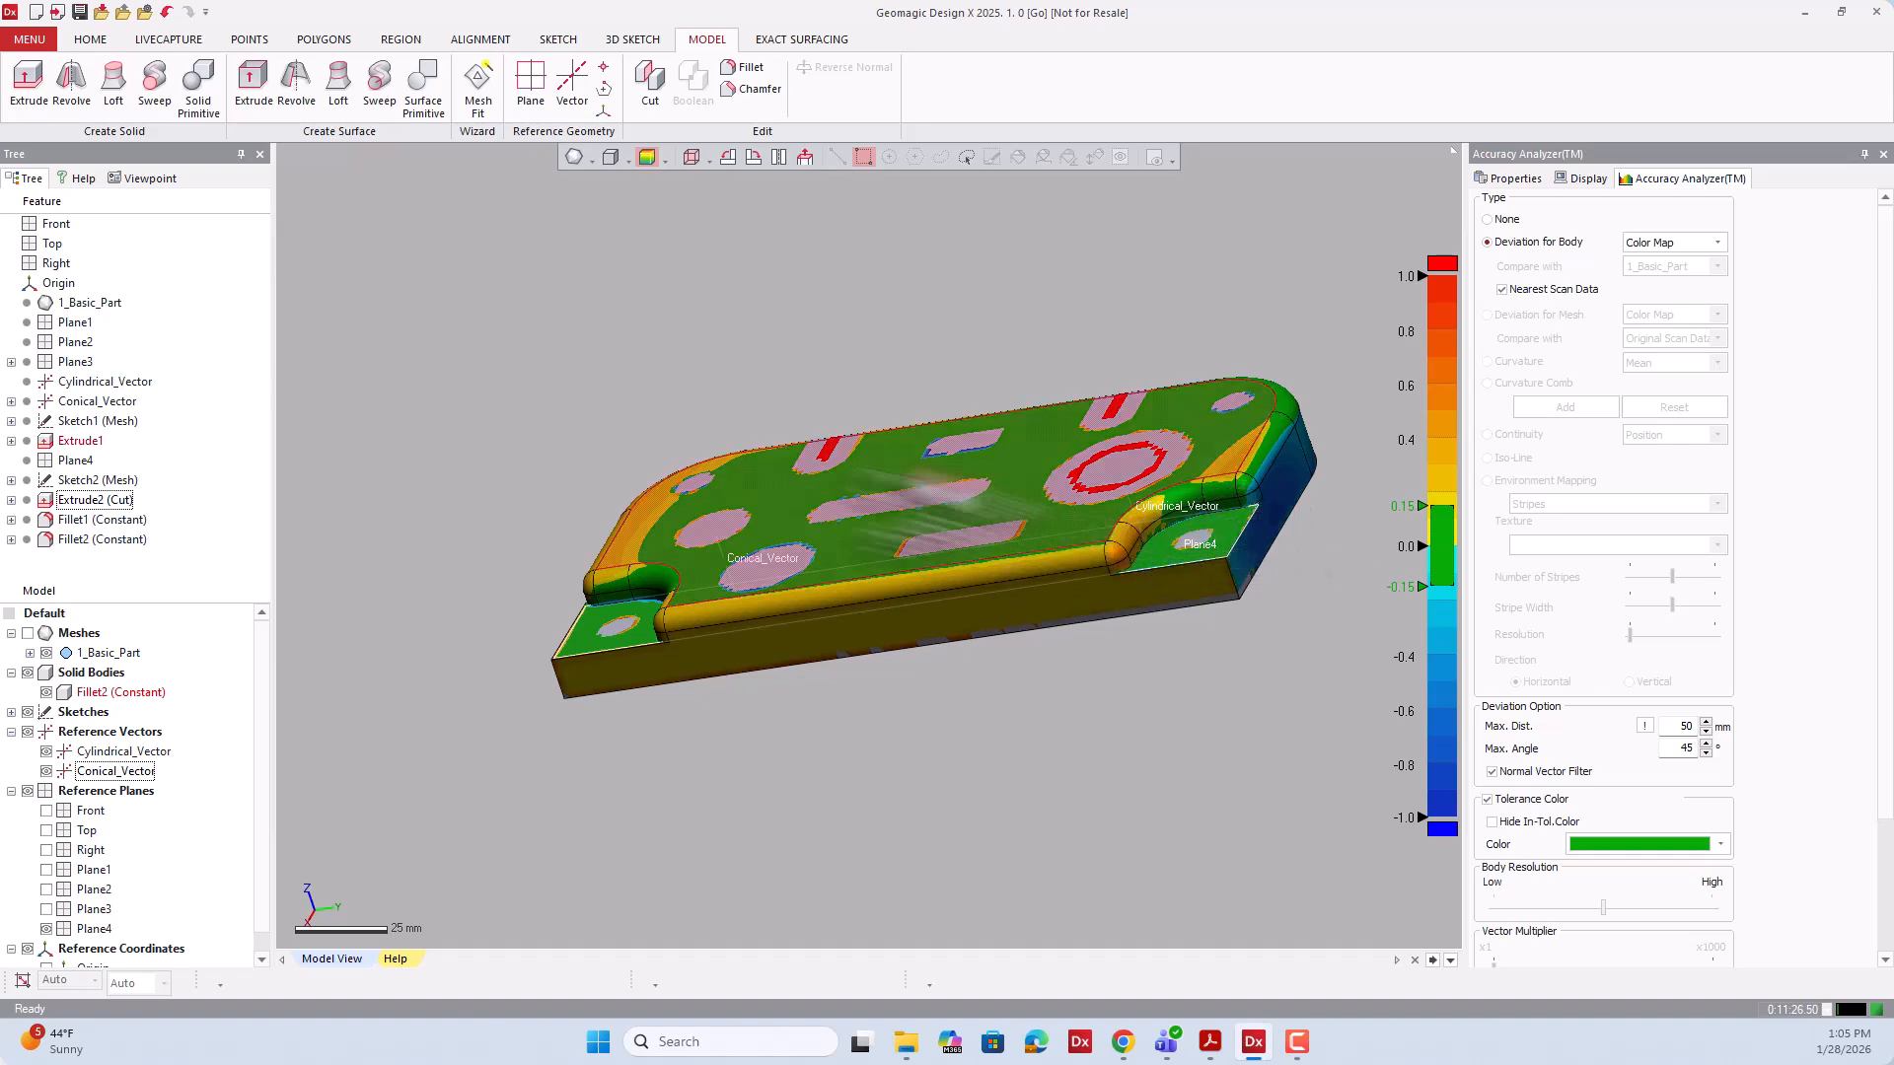
pyautogui.moveTo(868, 545); pyautogui.dragTo(369, 688, button='right')
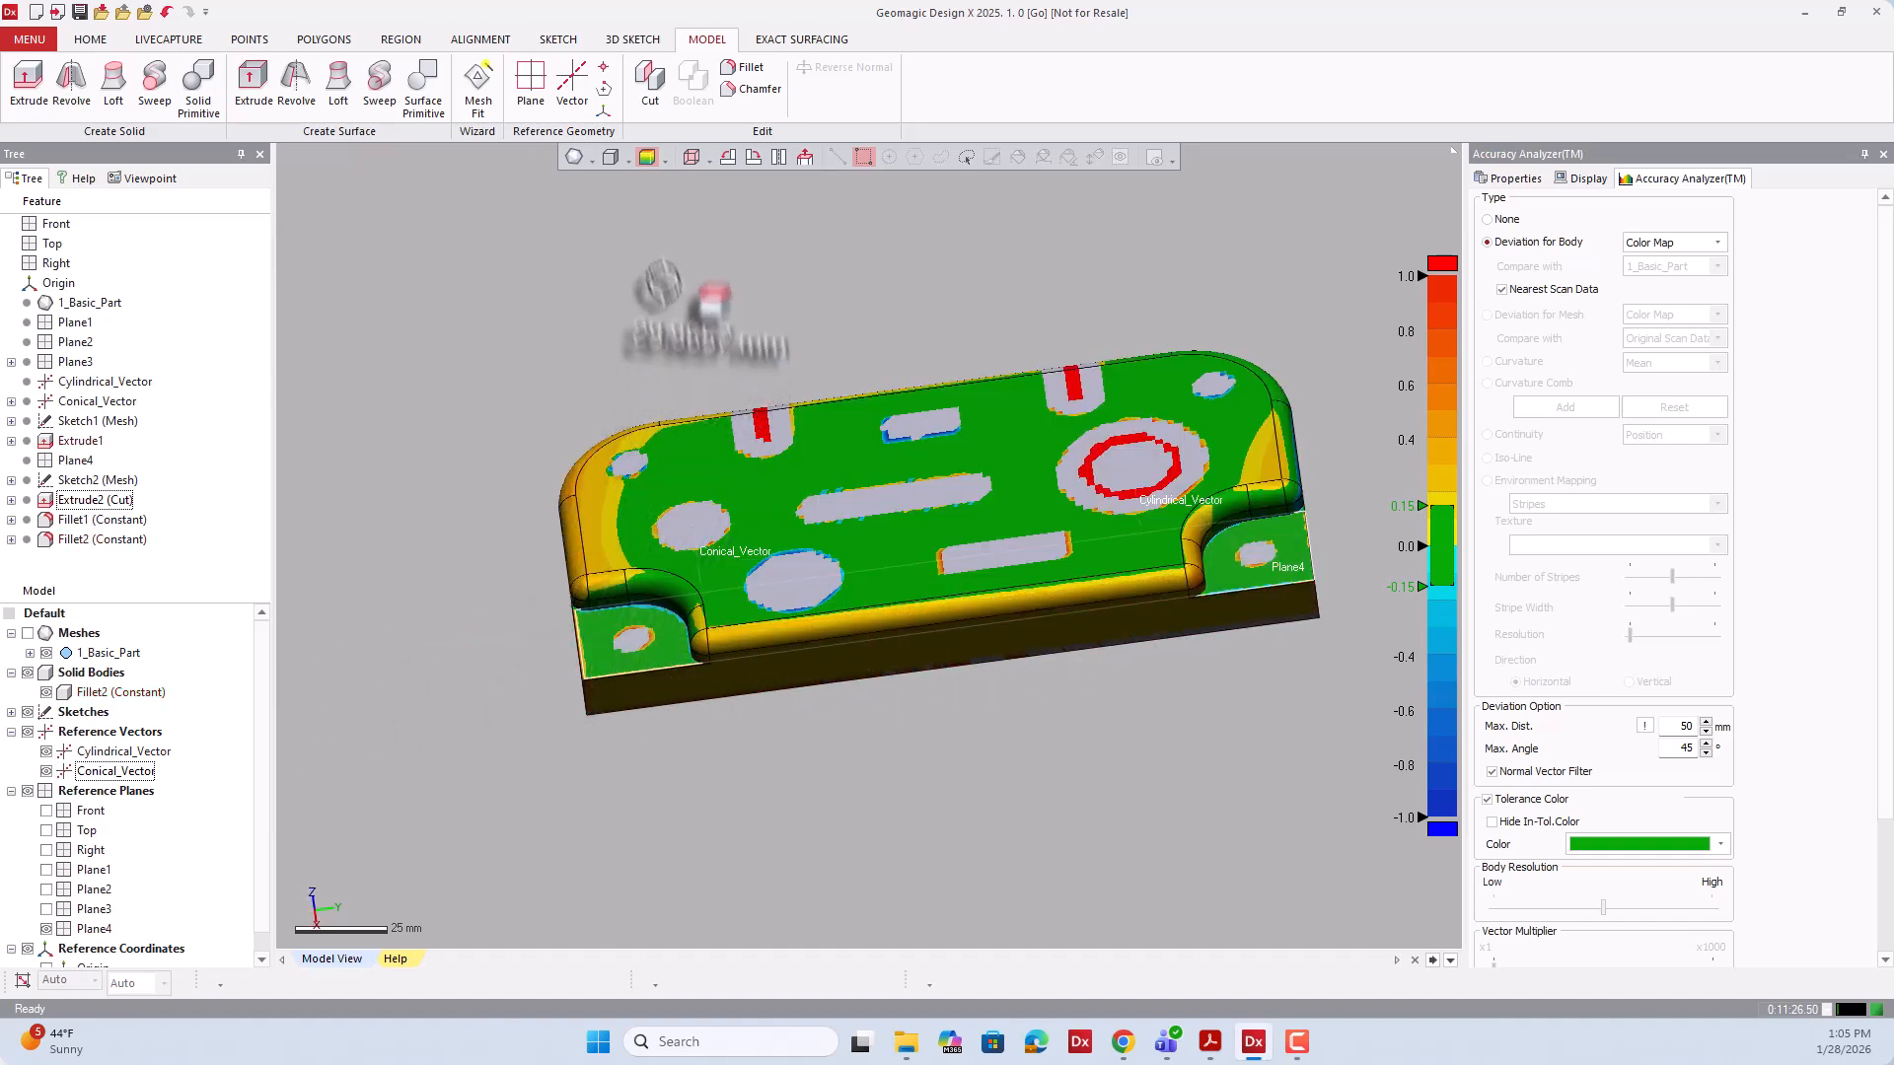
pyautogui.click(649, 160)
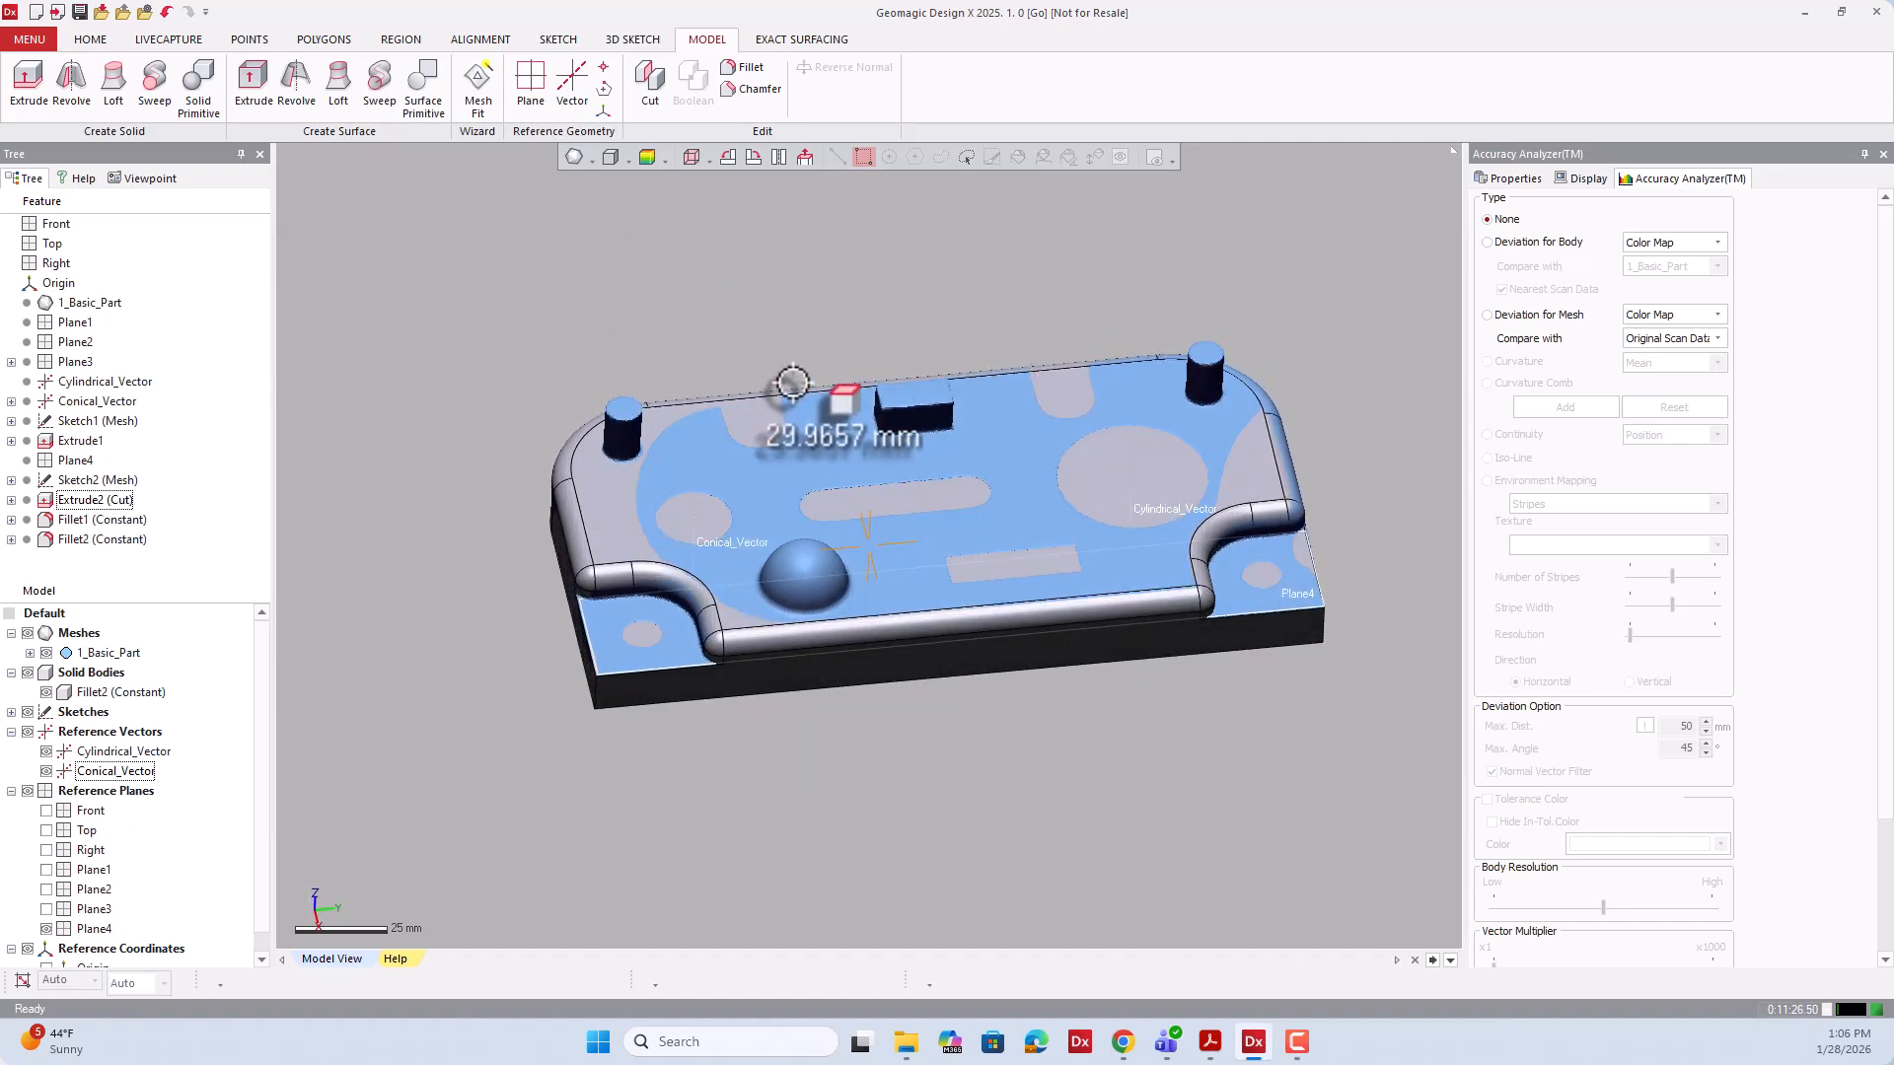
# Hide the filleted solid body and examine the dome, slot and nearby top-face features on the scan mesh alone.
pyautogui.moveTo(793, 383); pyautogui.dragTo(791, 360, button='right')
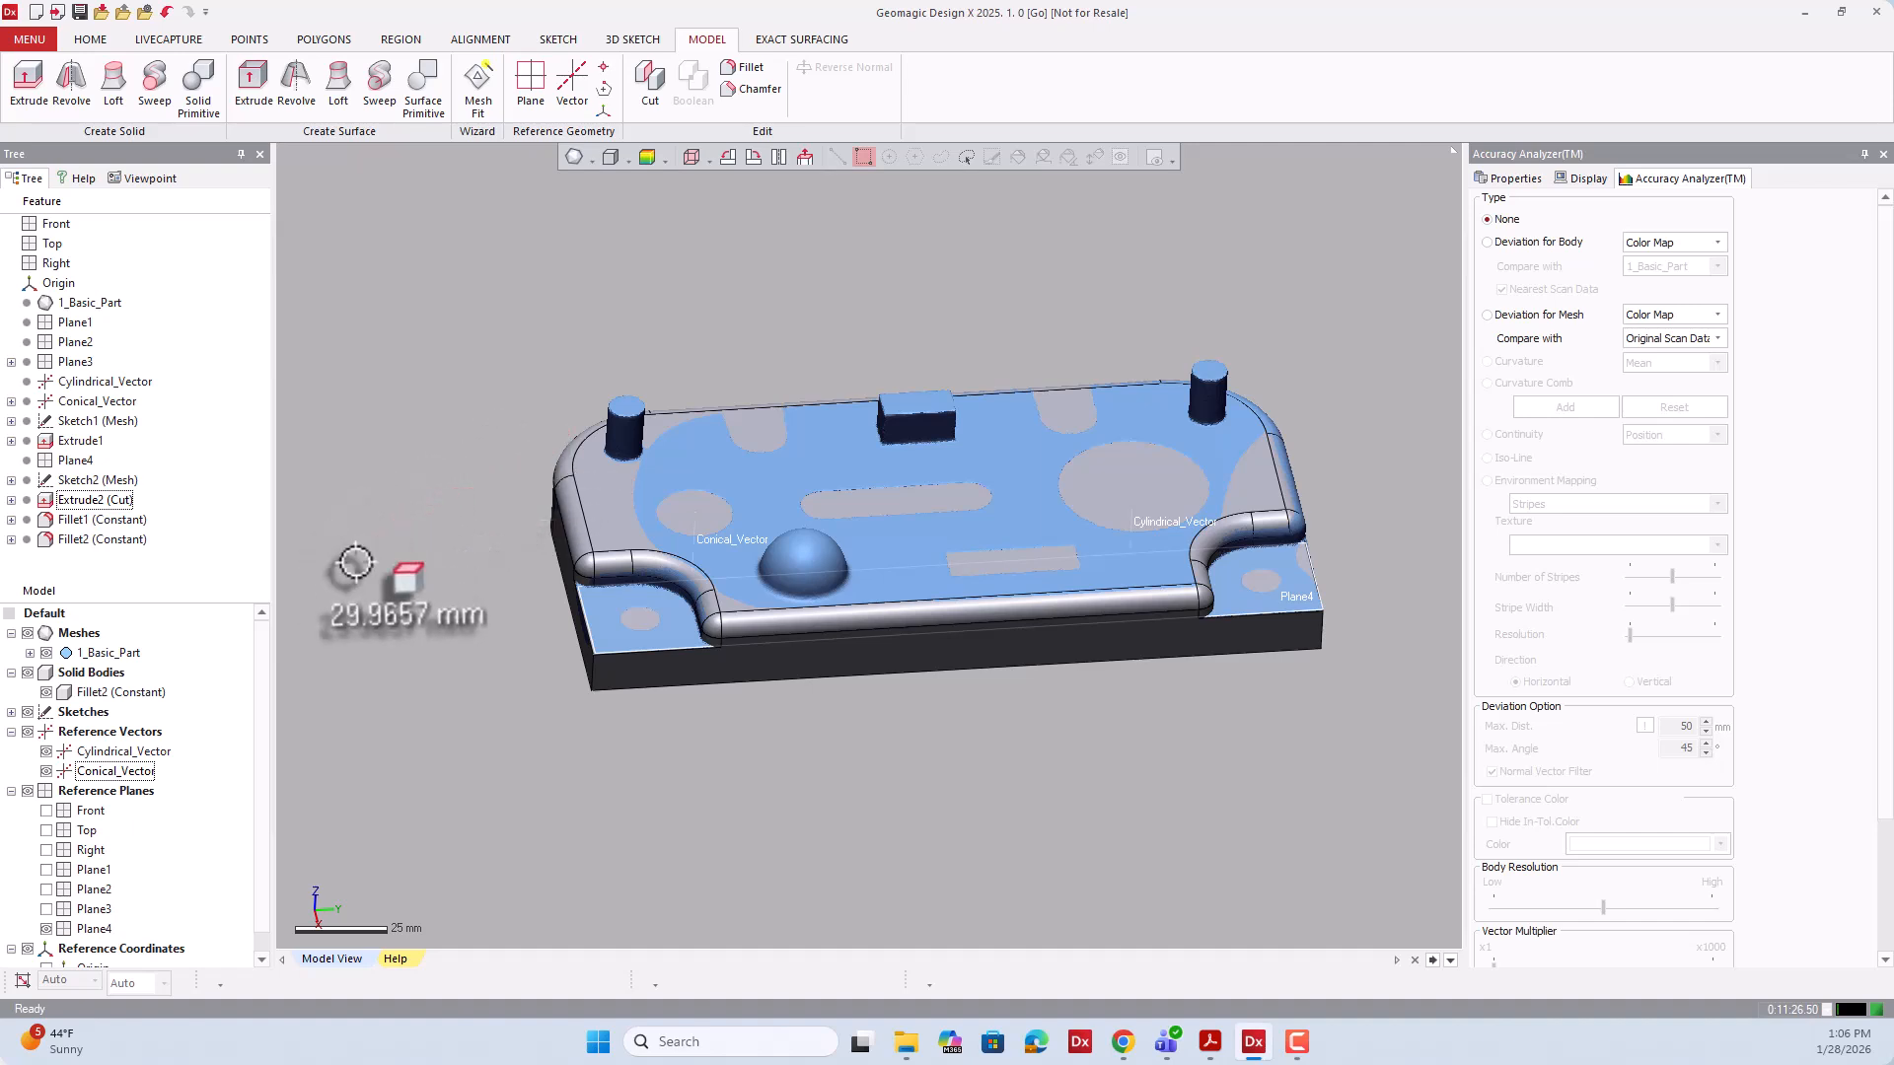
pyautogui.click(46, 691)
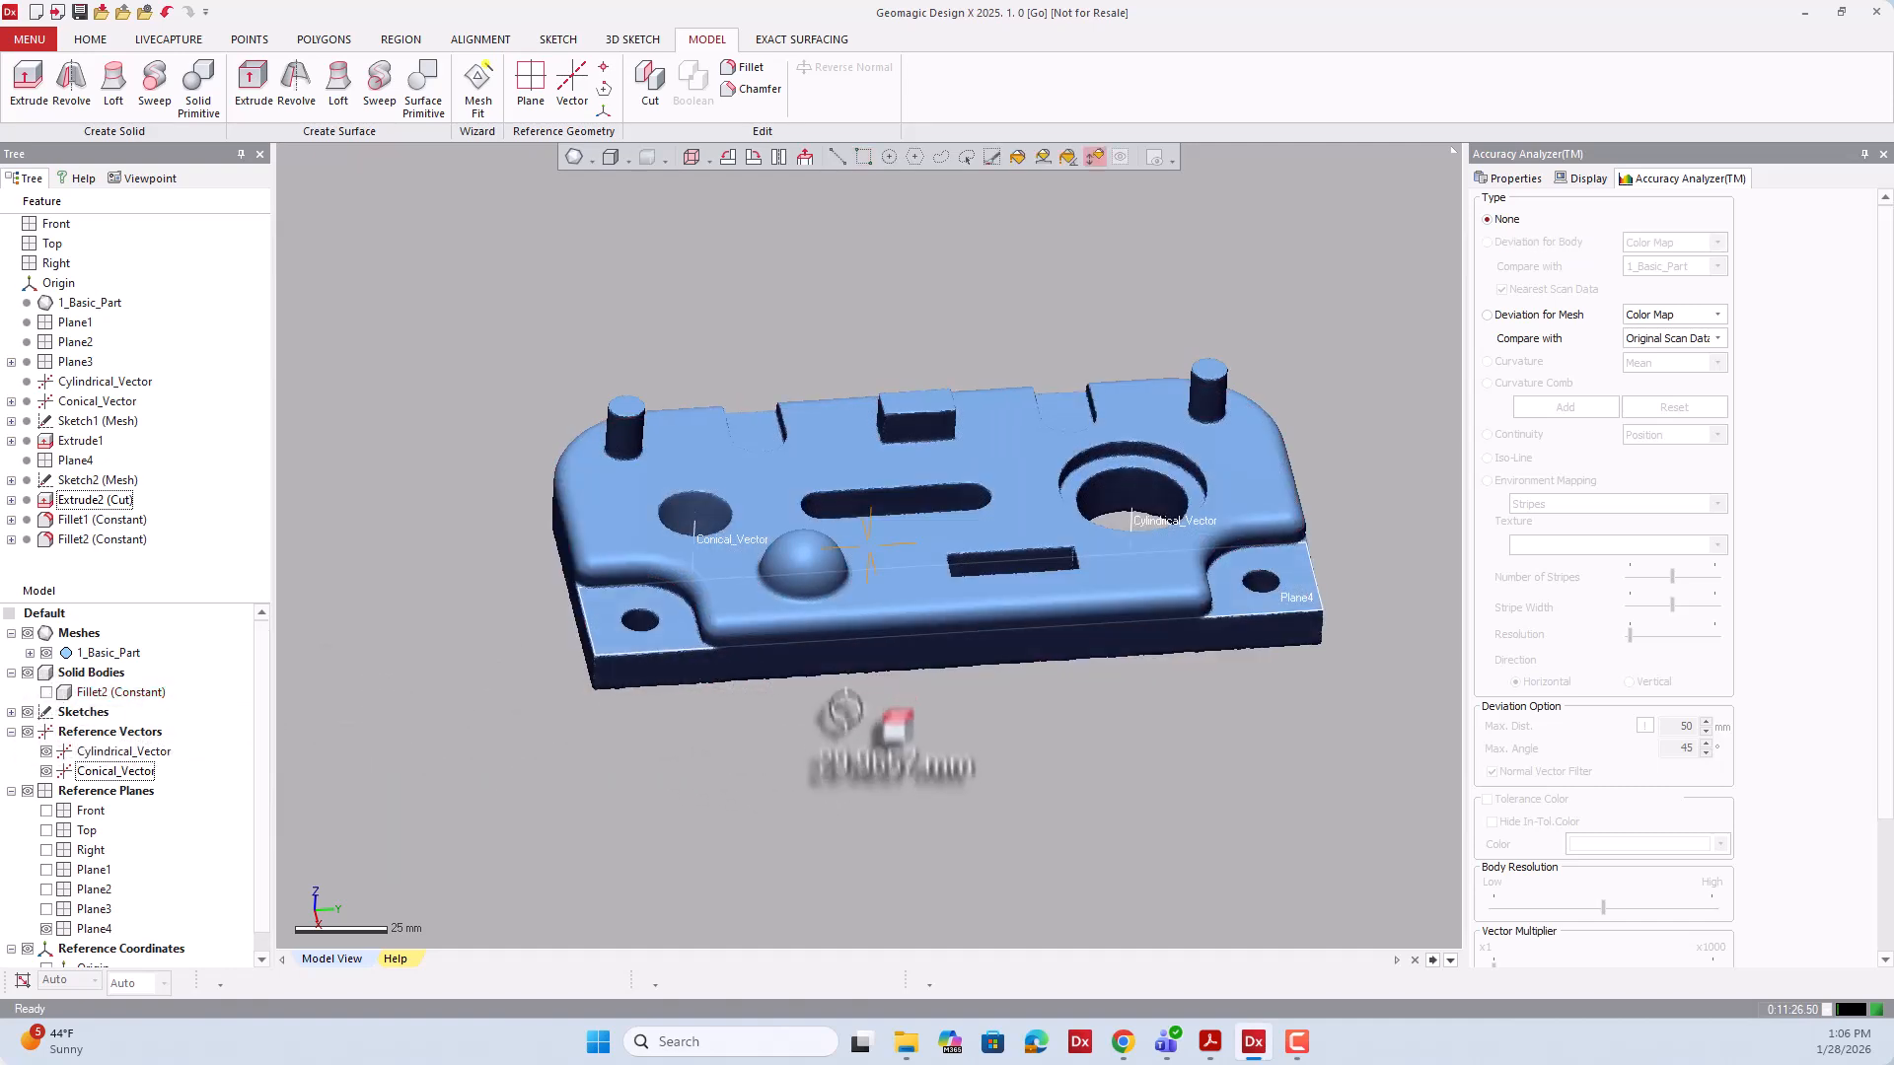
pyautogui.moveTo(841, 710); pyautogui.dragTo(1081, 710, button='right')
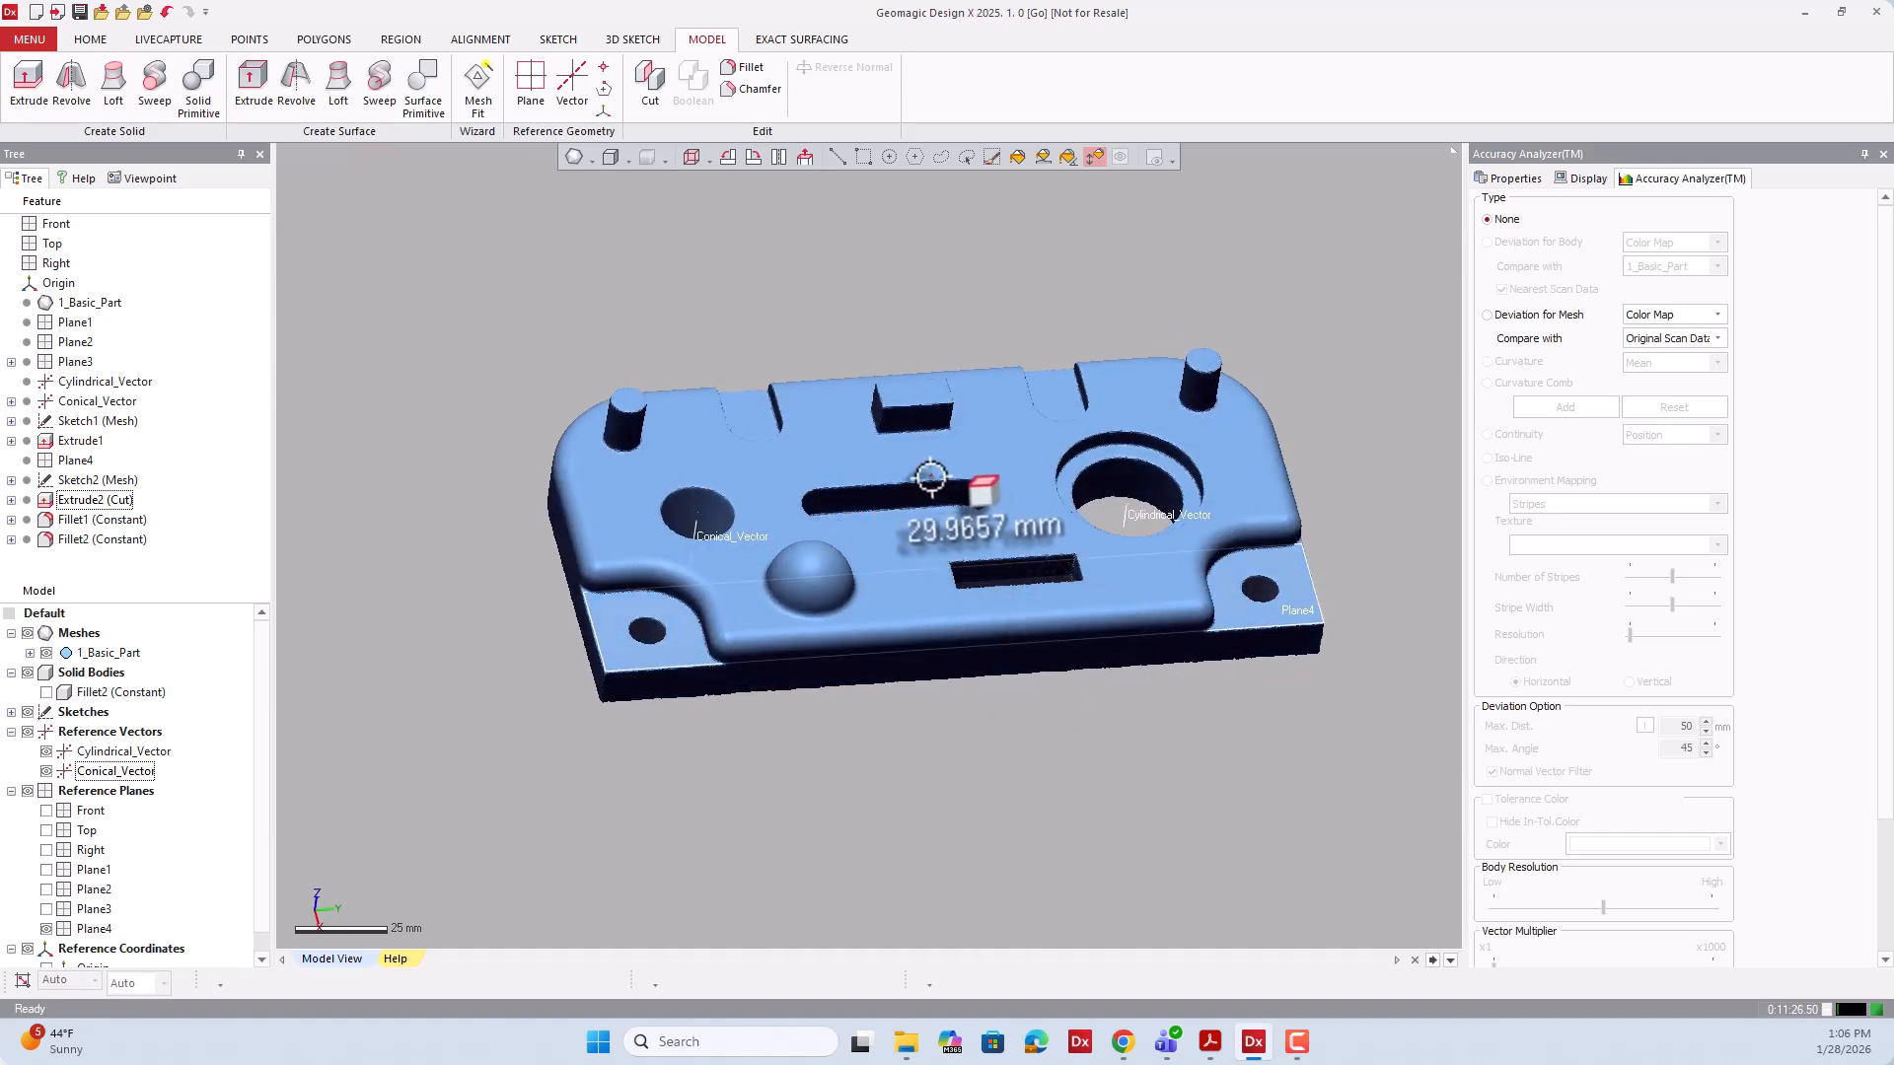
pyautogui.scroll(2, 703, 425)
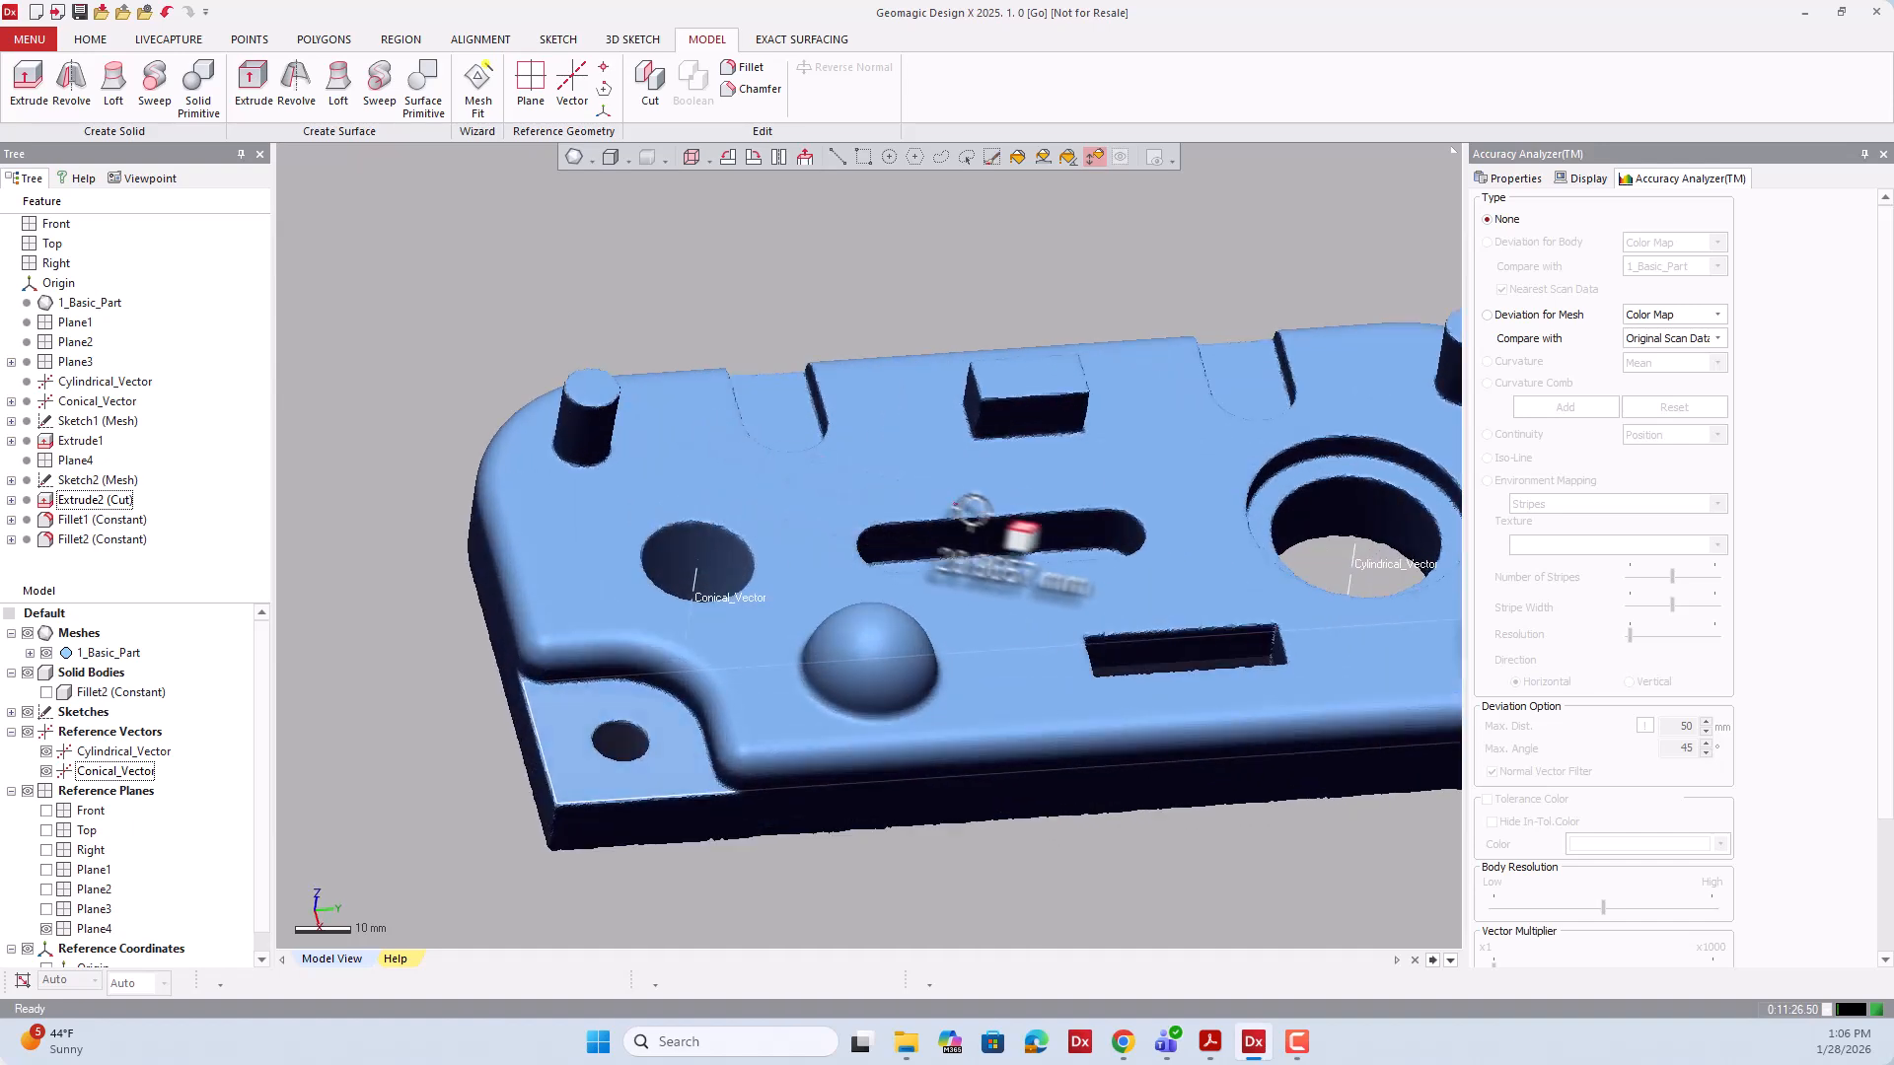
pyautogui.scroll(3, 1021, 547)
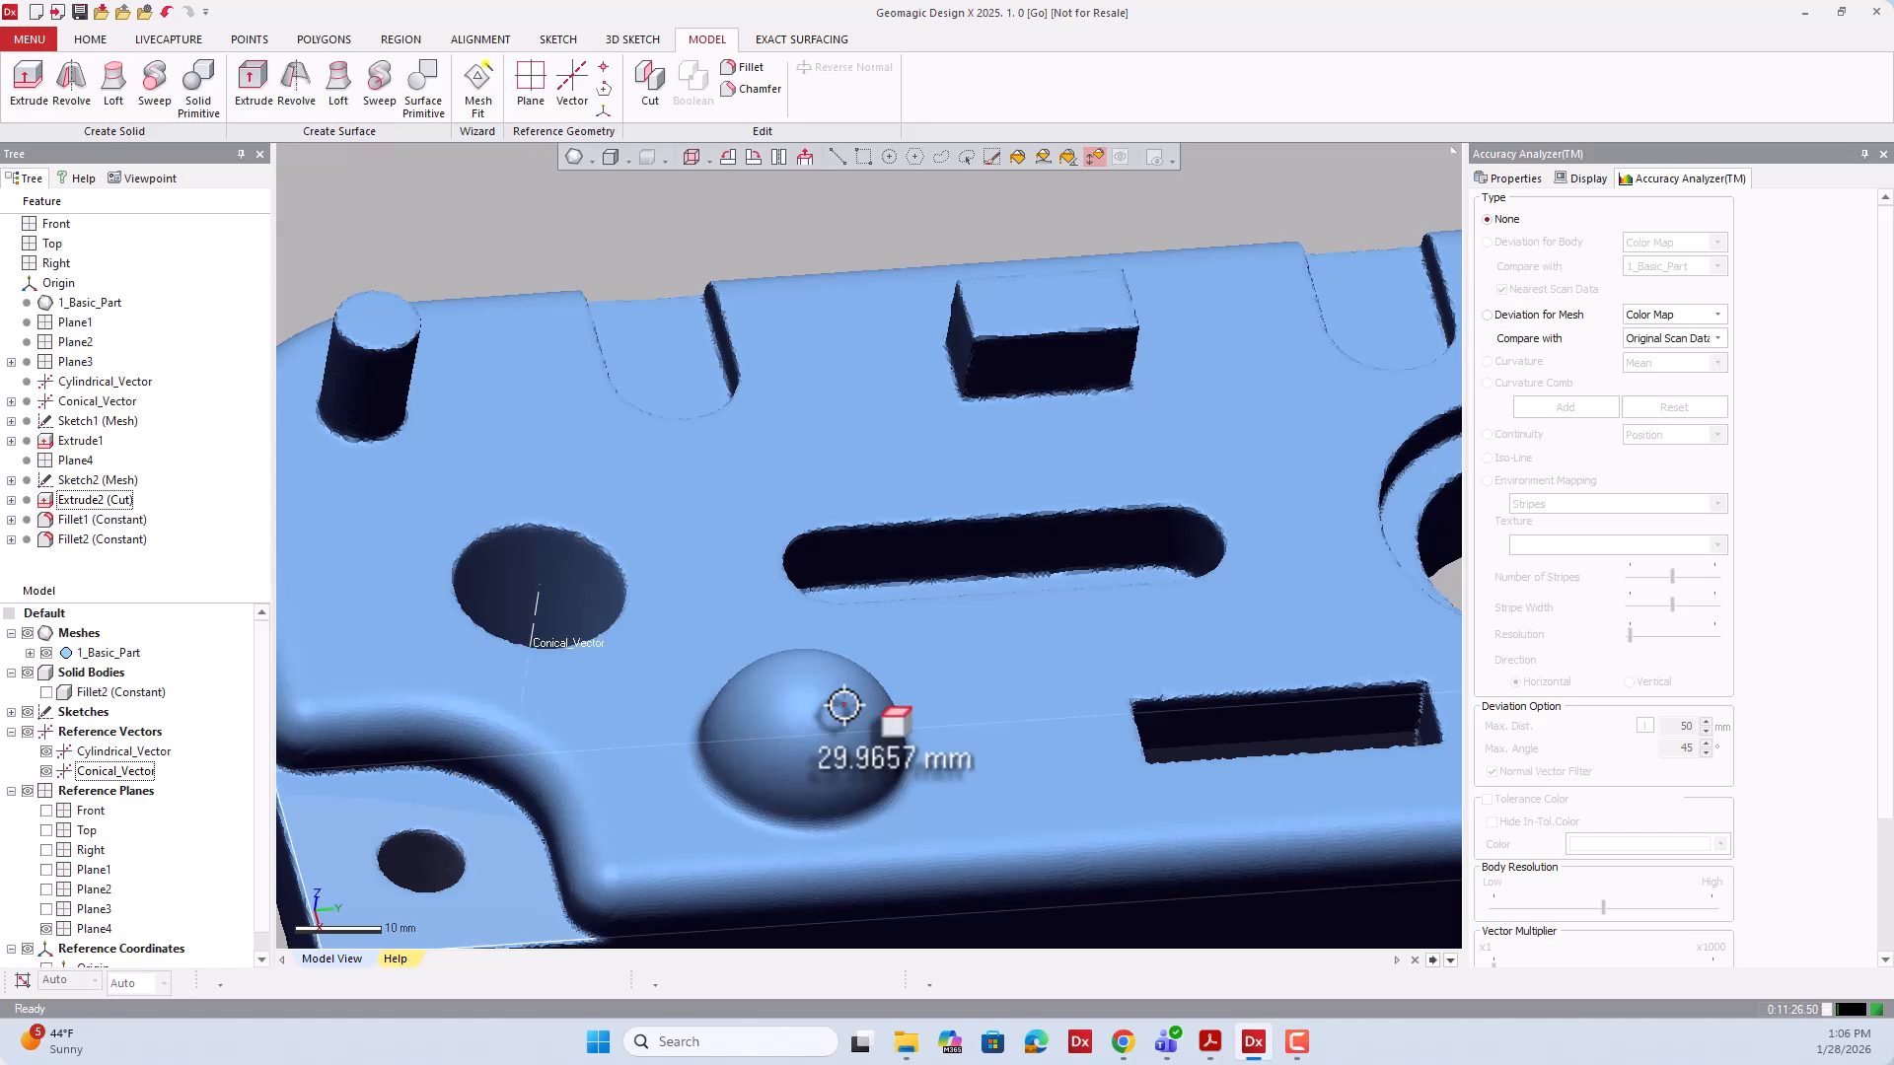
# Examine the mesh's dome, slots, cylindrical hole and conical hole, briefly showing the Fillet2 solid body for comparison.
pyautogui.scroll(-3, 843, 705)
pyautogui.moveTo(844, 706); pyautogui.dragTo(789, 518, button='right')
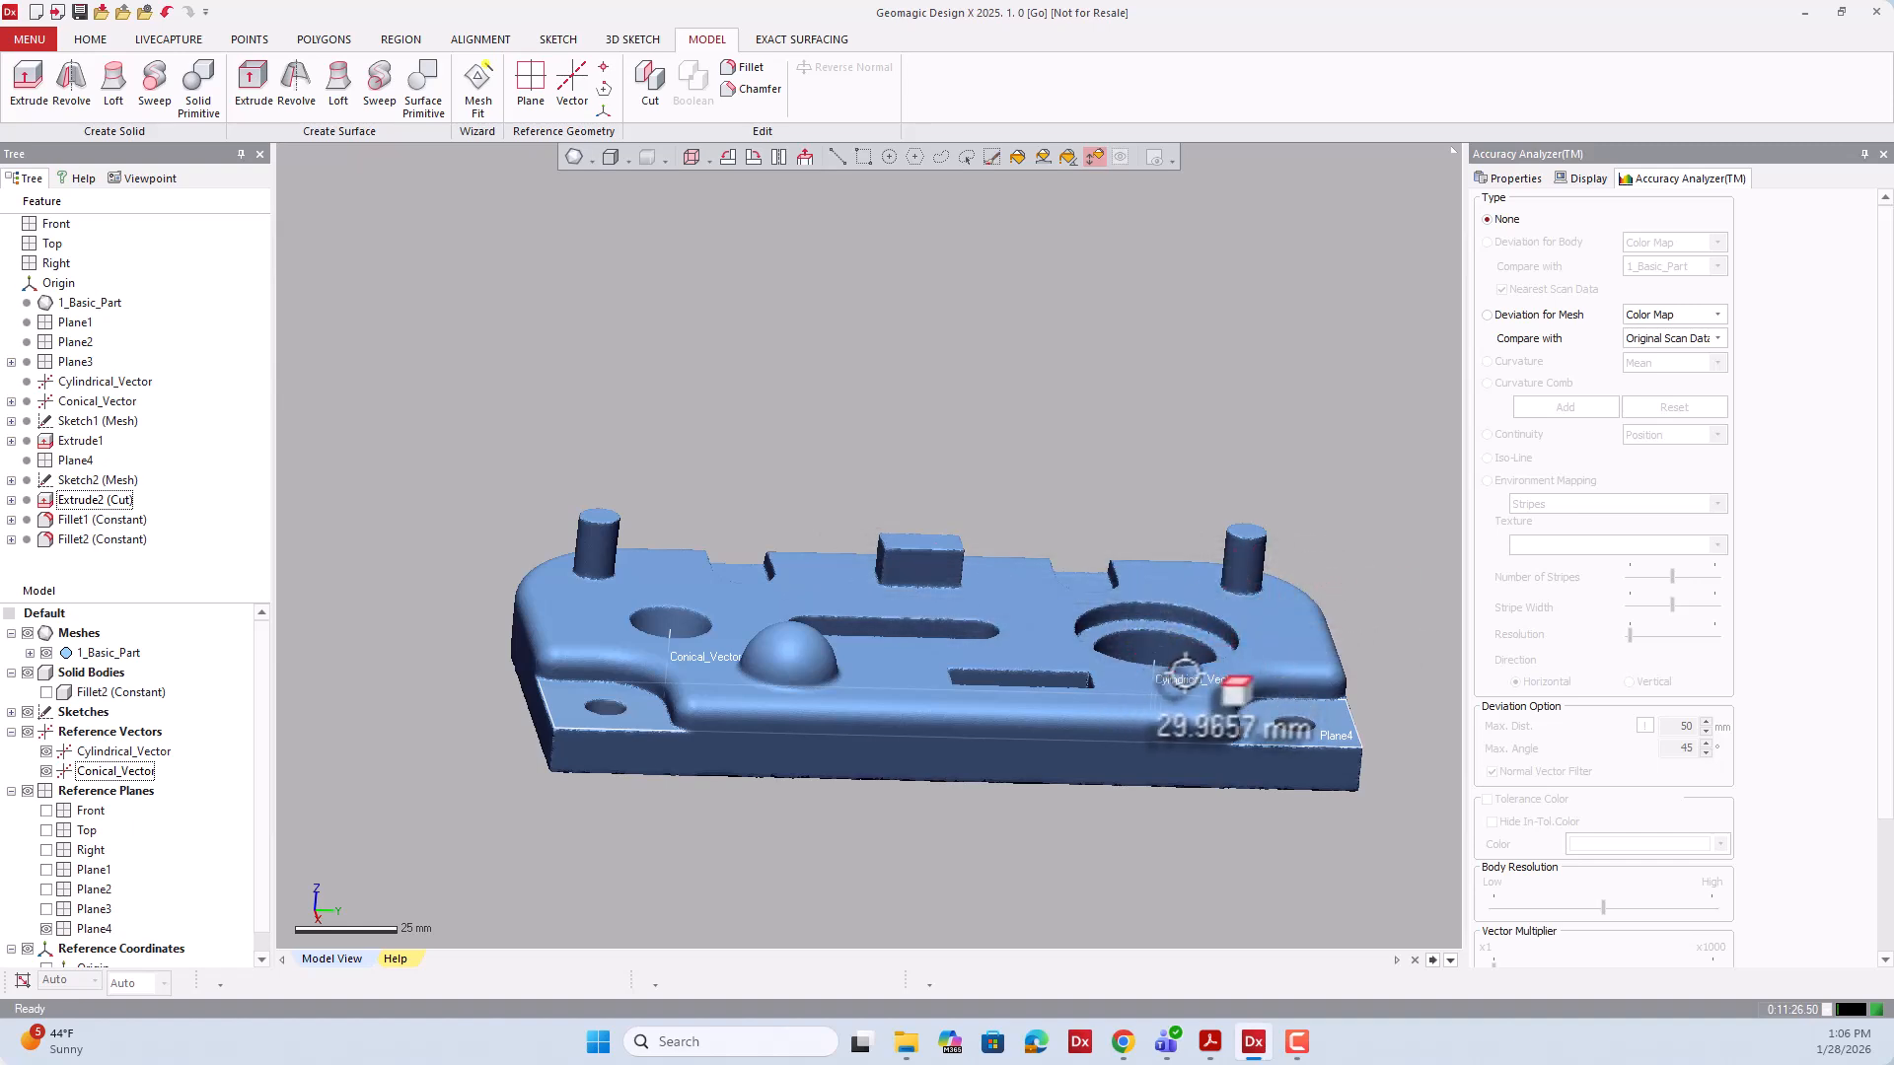
pyautogui.moveTo(888, 609); pyautogui.dragTo(932, 689, button='right')
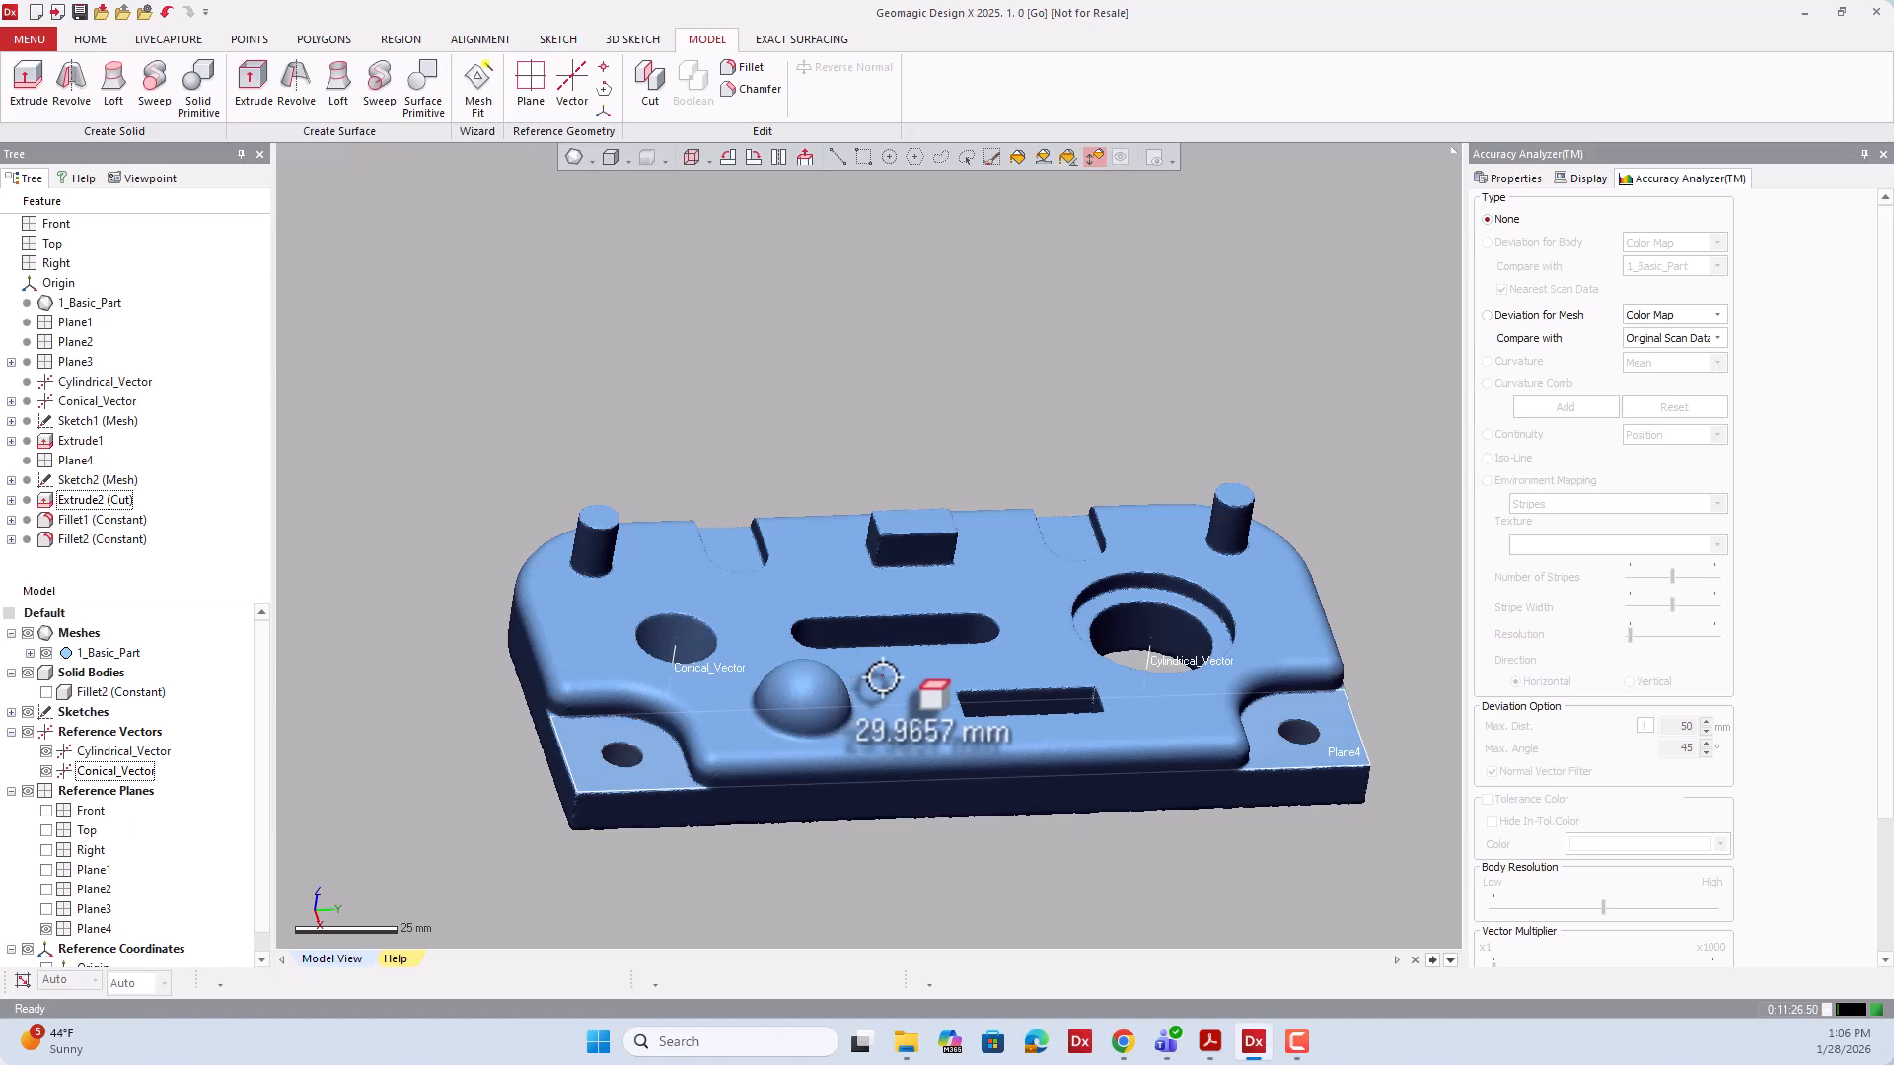
pyautogui.click(50, 692)
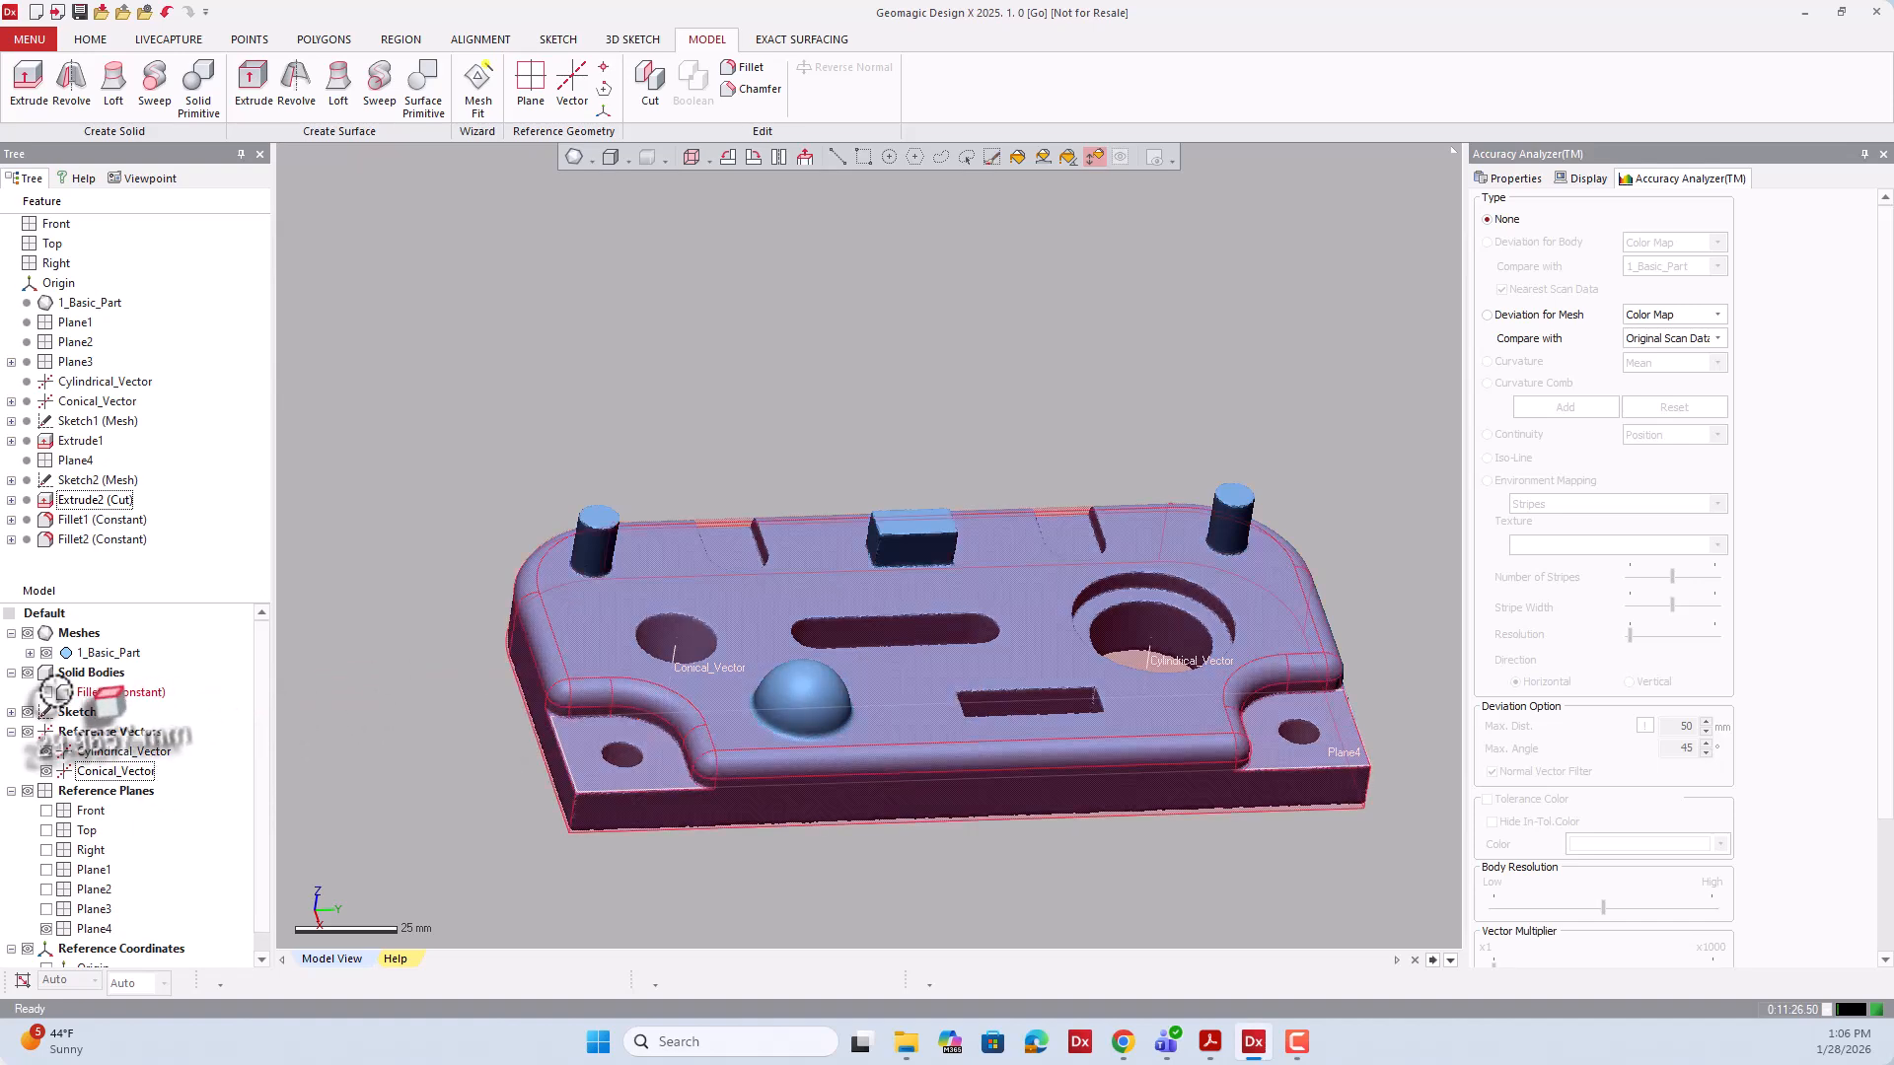
pyautogui.click(47, 692)
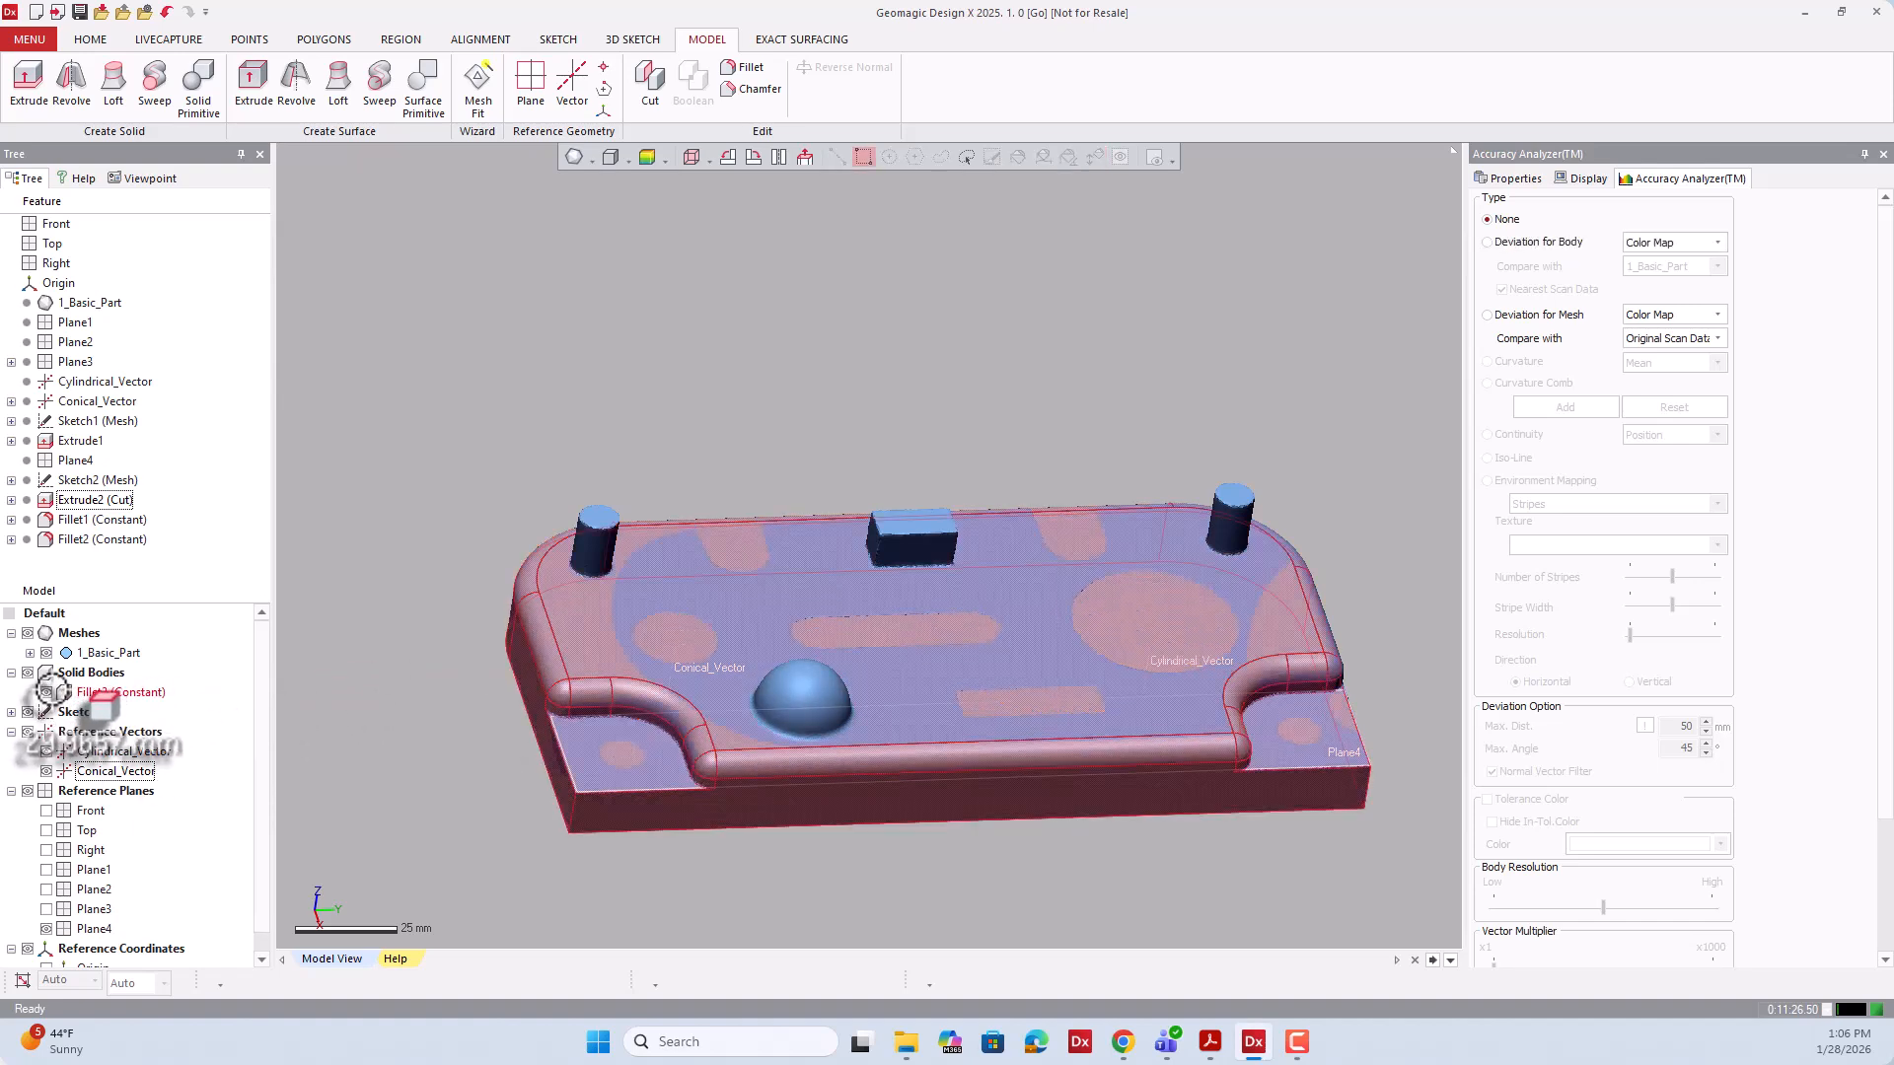
pyautogui.click(46, 691)
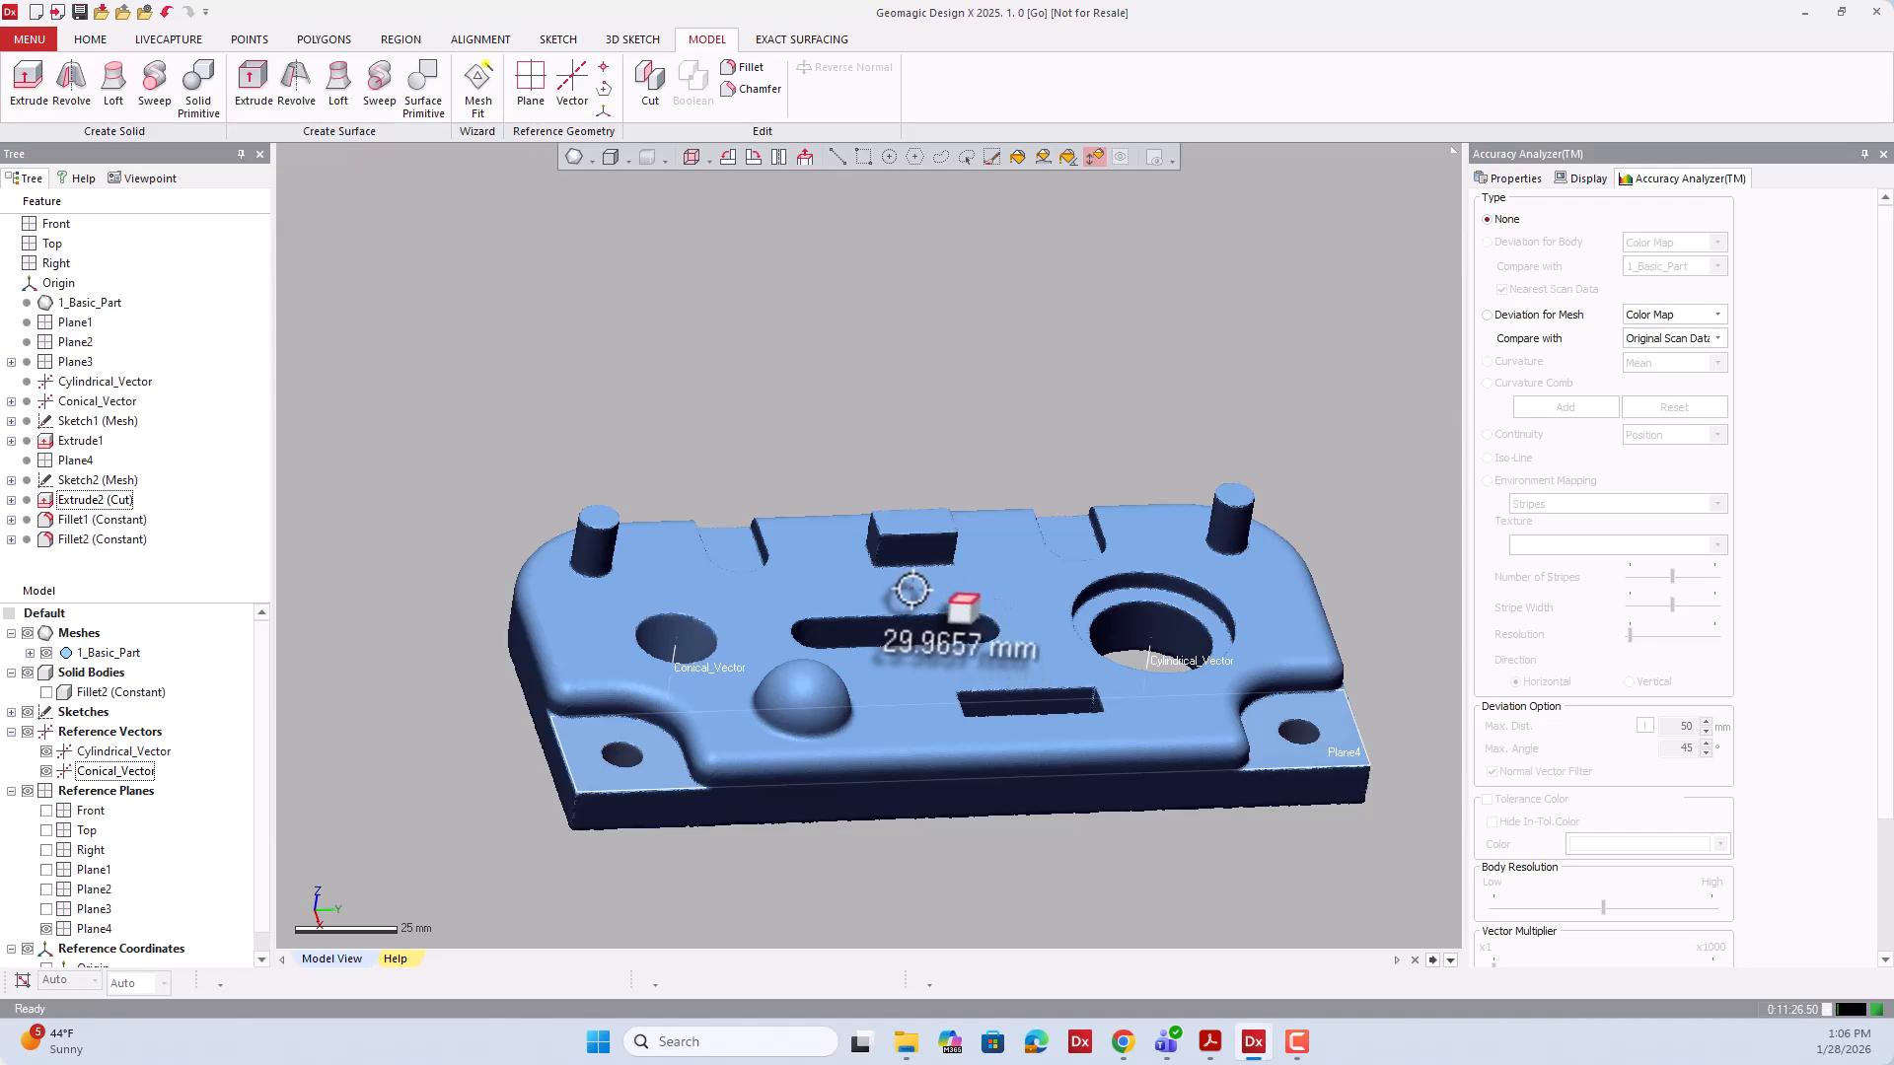
pyautogui.moveTo(911, 590); pyautogui.dragTo(847, 700, button='right')
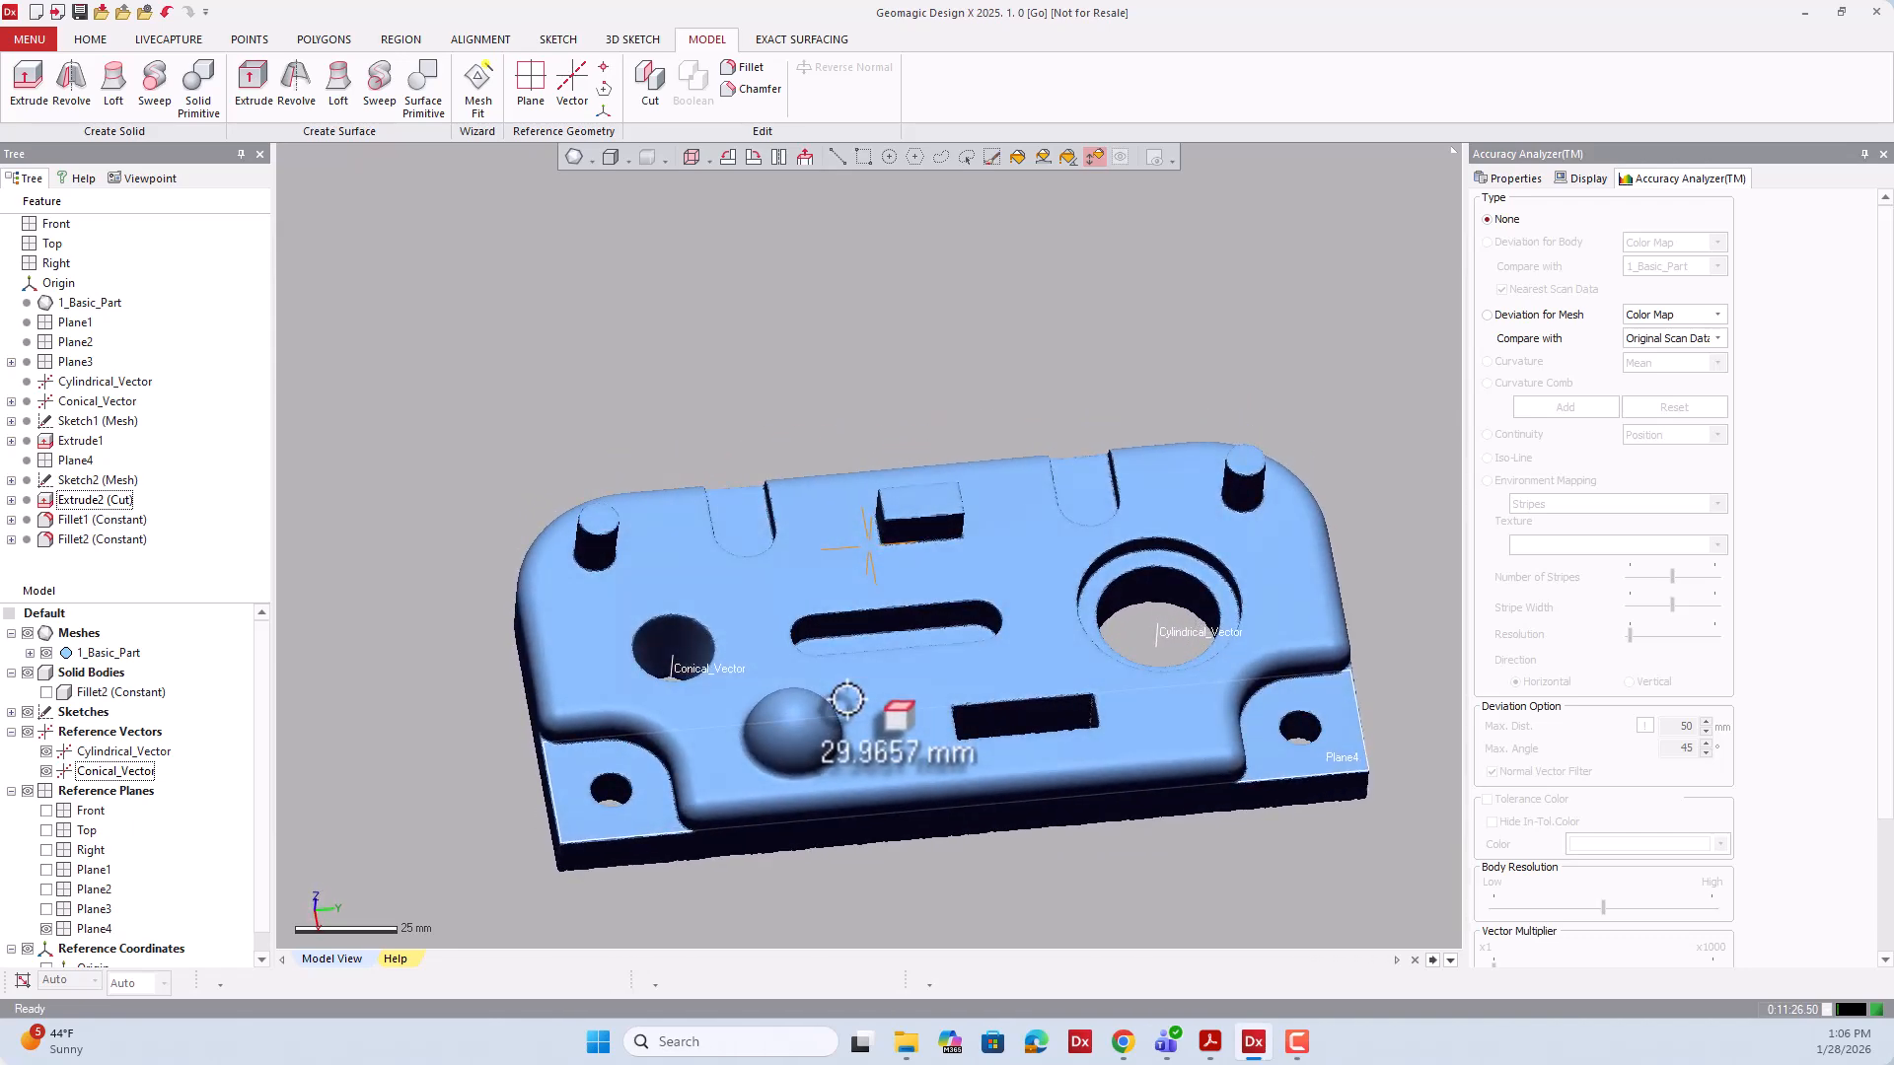
pyautogui.scroll(2, 1174, 656)
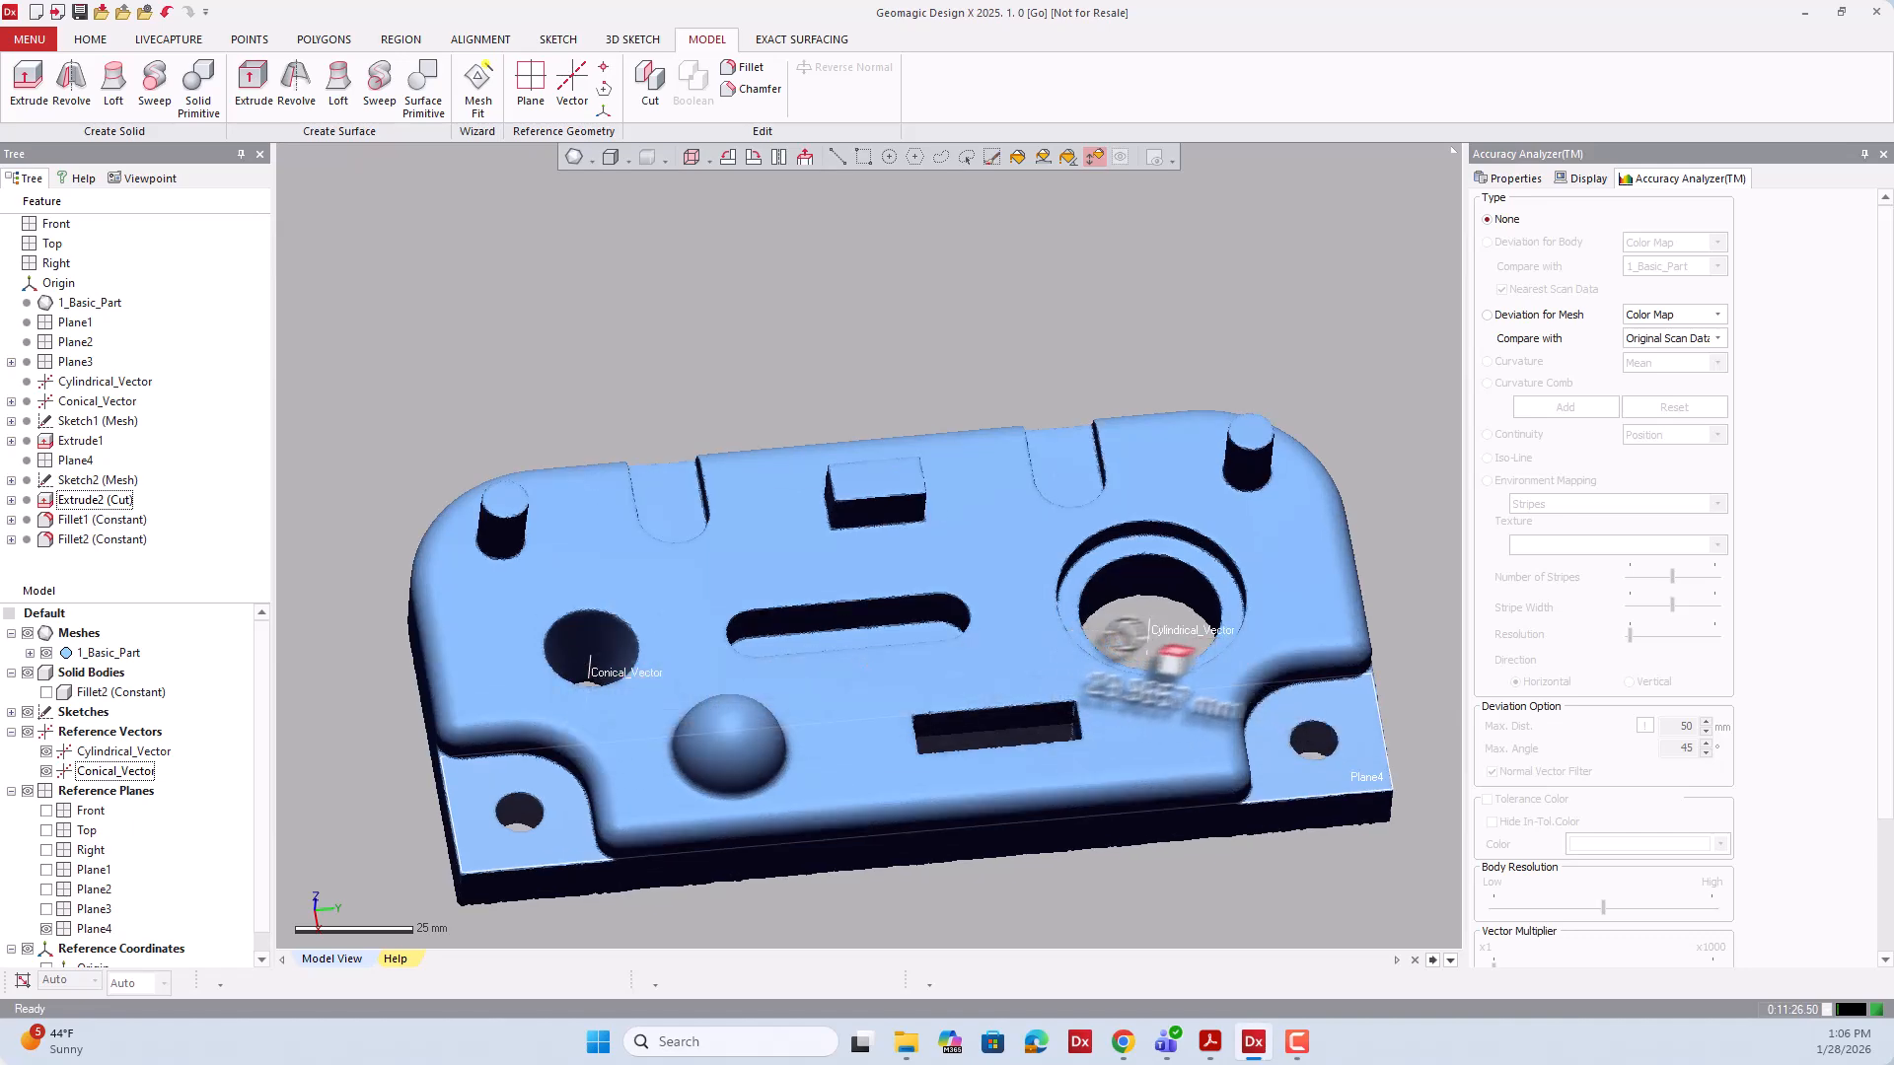
pyautogui.scroll(3, 1122, 632)
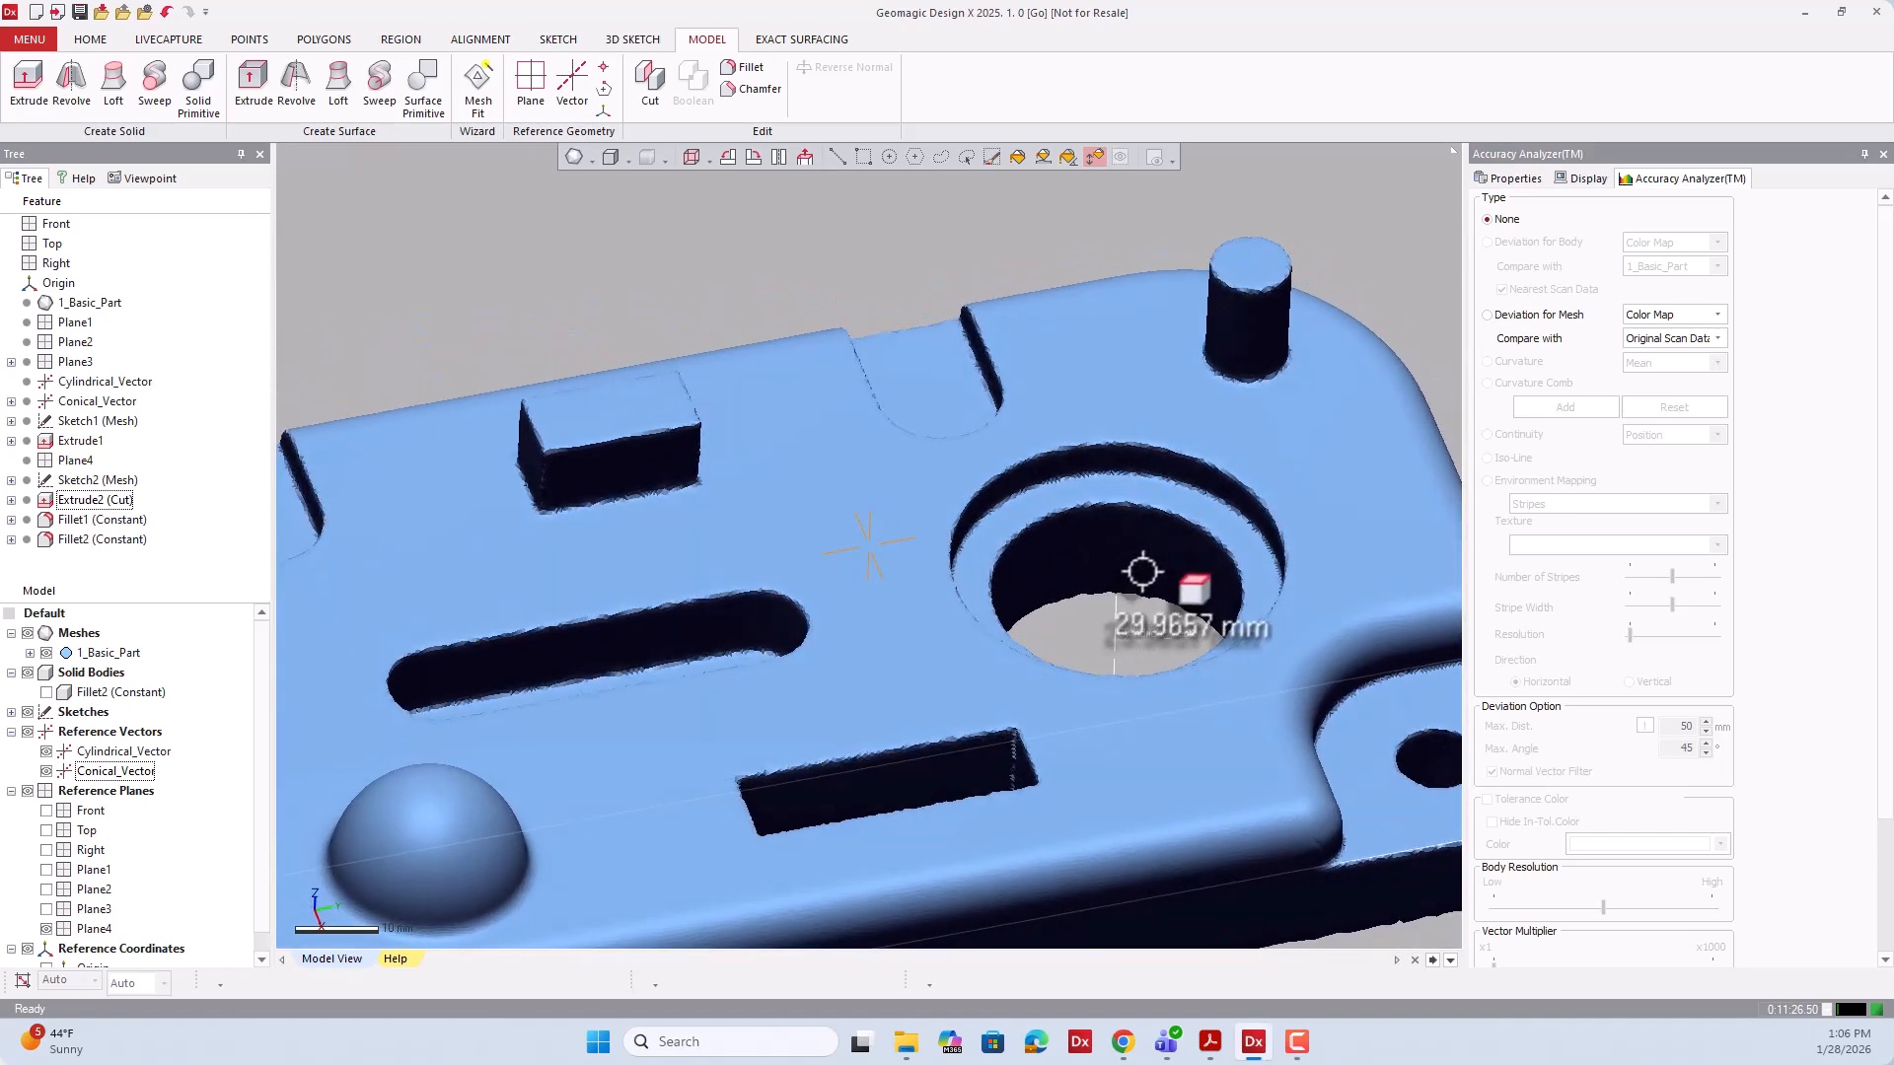
pyautogui.scroll(-4, 1124, 591)
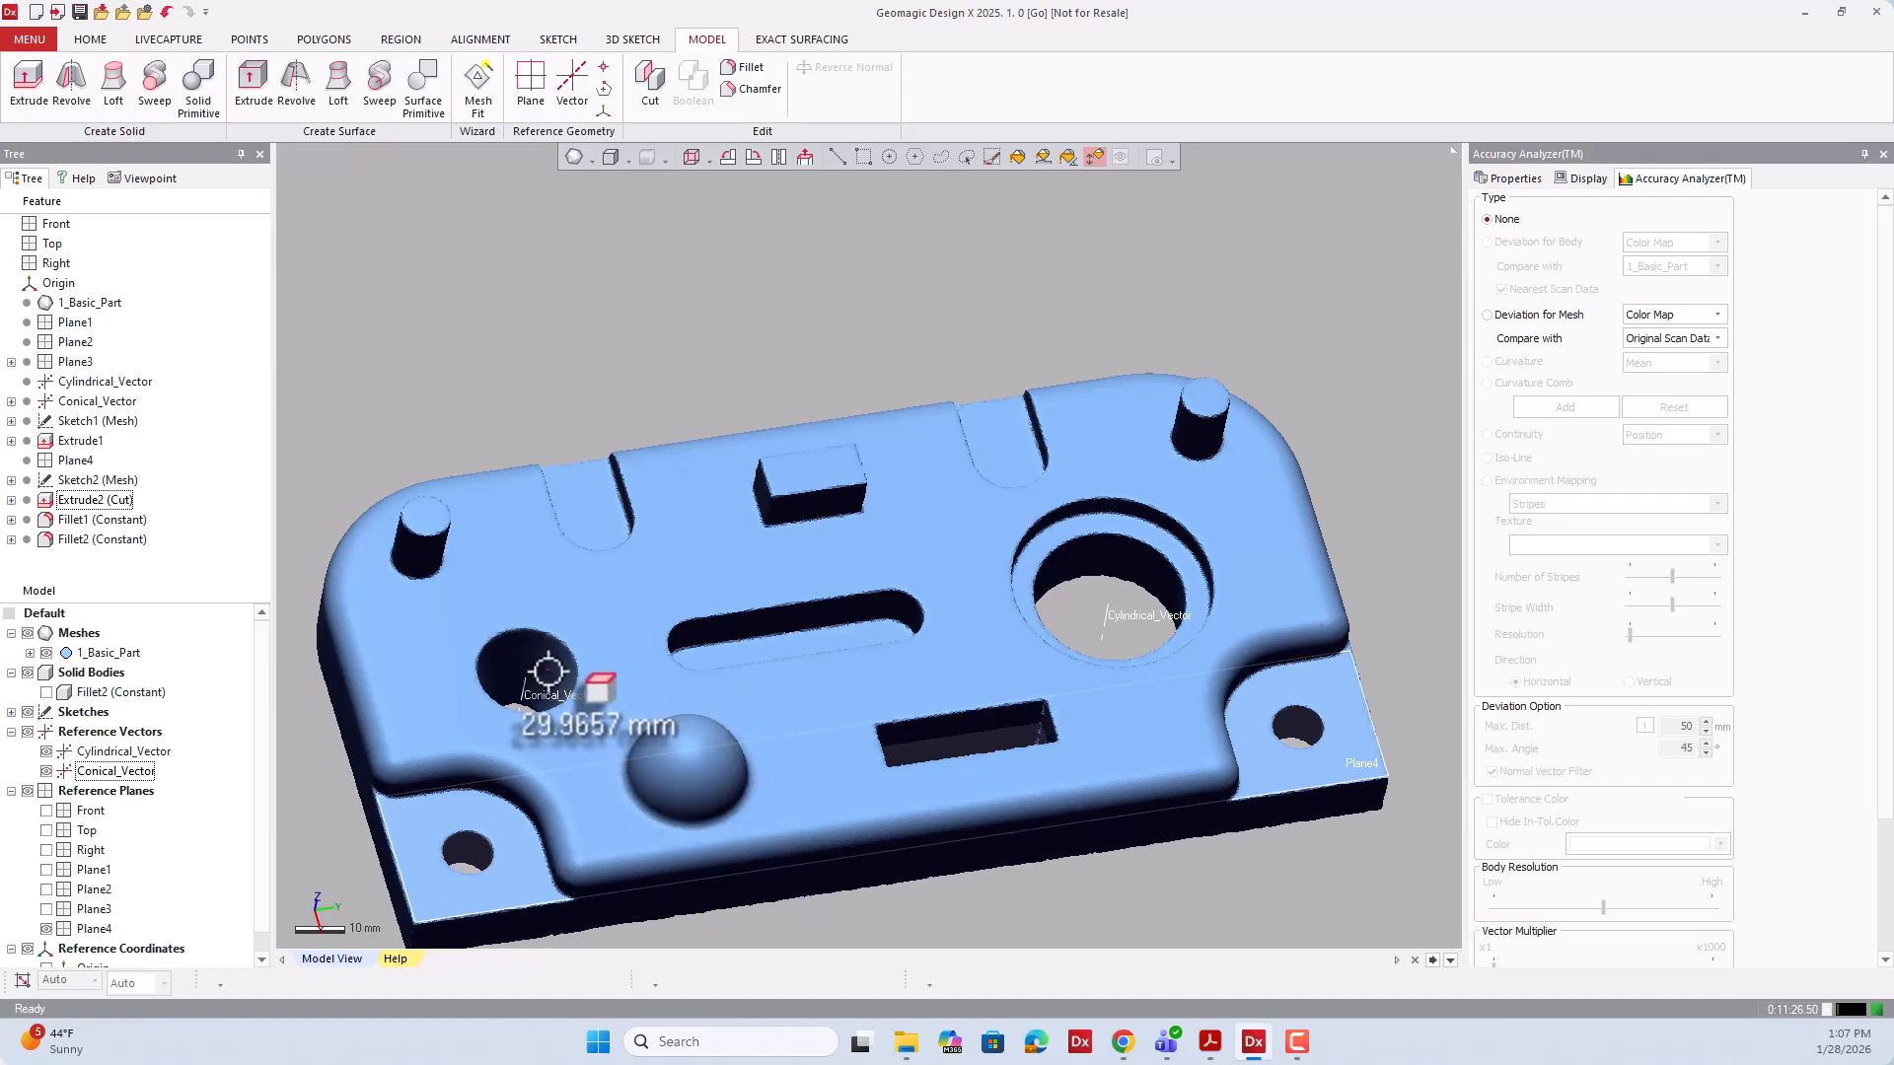
pyautogui.scroll(-3, 565, 671)
pyautogui.moveTo(791, 633); pyautogui.dragTo(981, 676, button='right')
pyautogui.scroll(5, 587, 799)
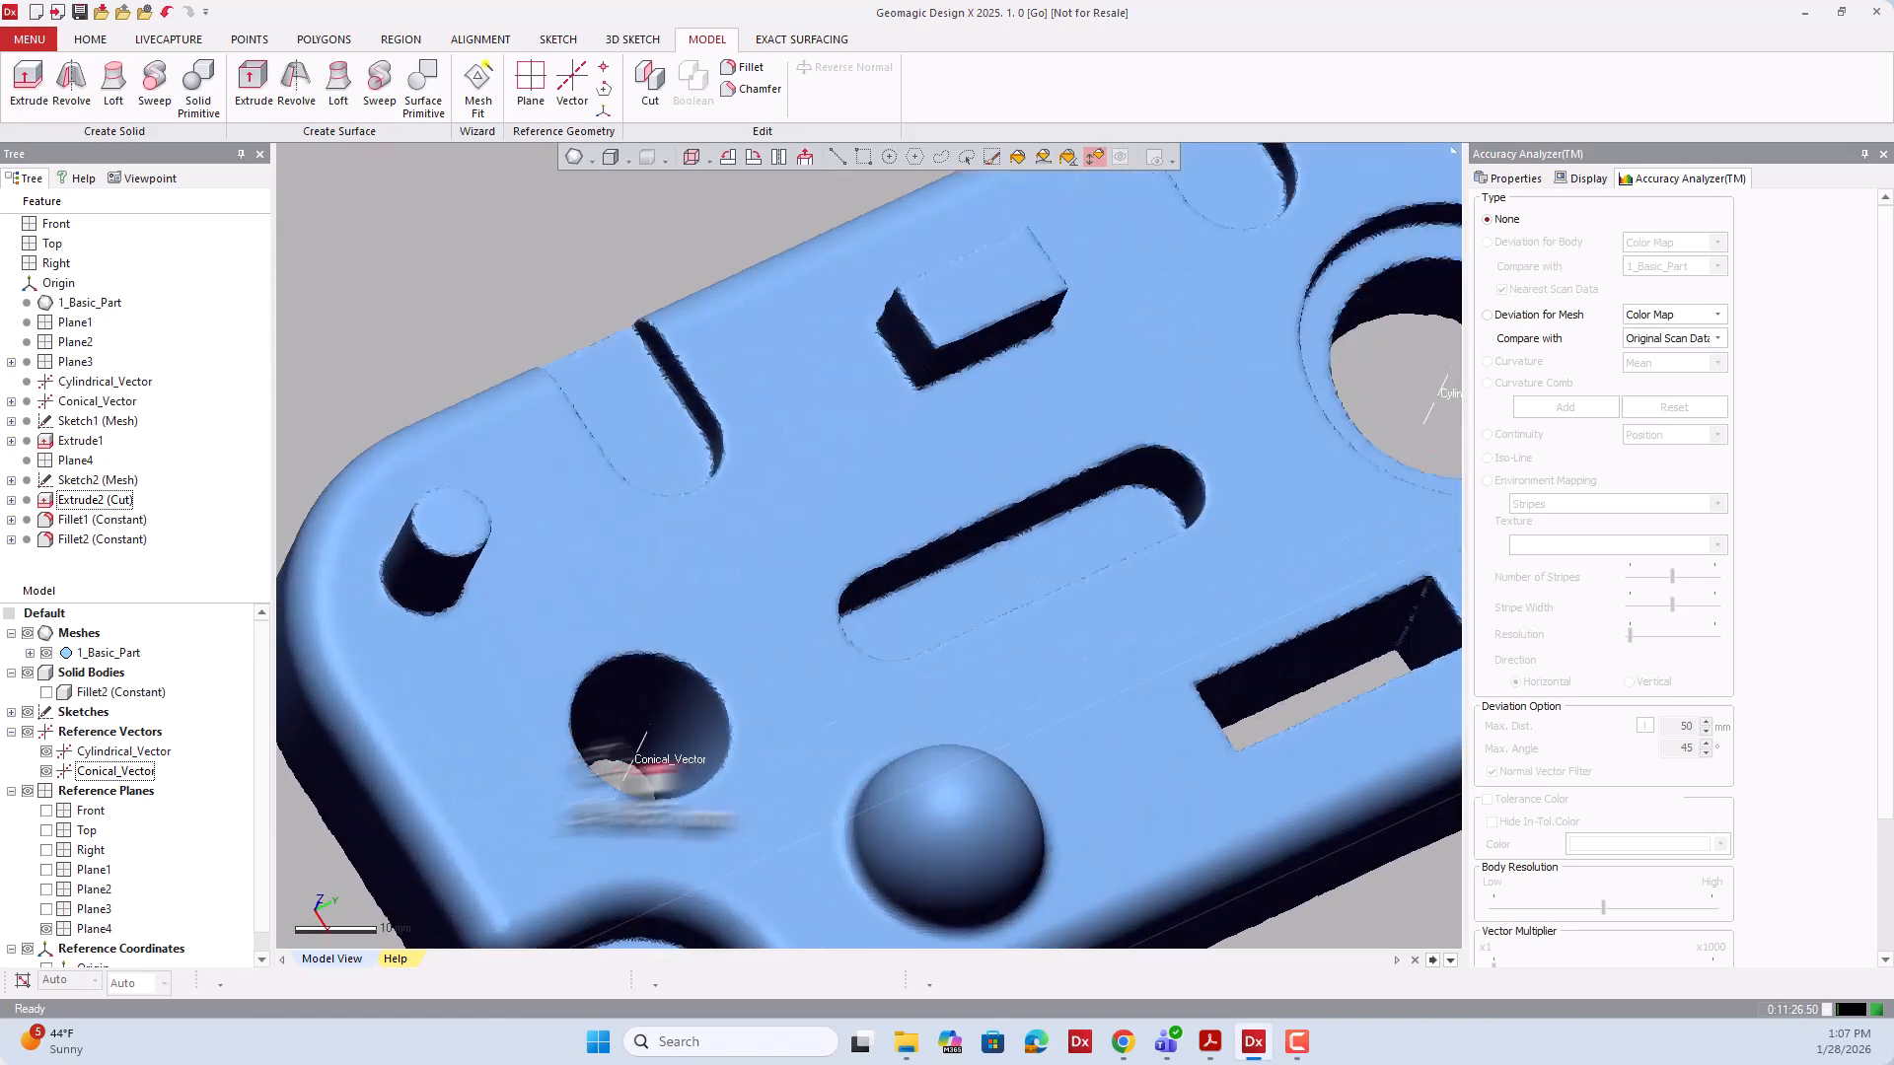
pyautogui.moveTo(743, 777); pyautogui.dragTo(631, 627, button='right')
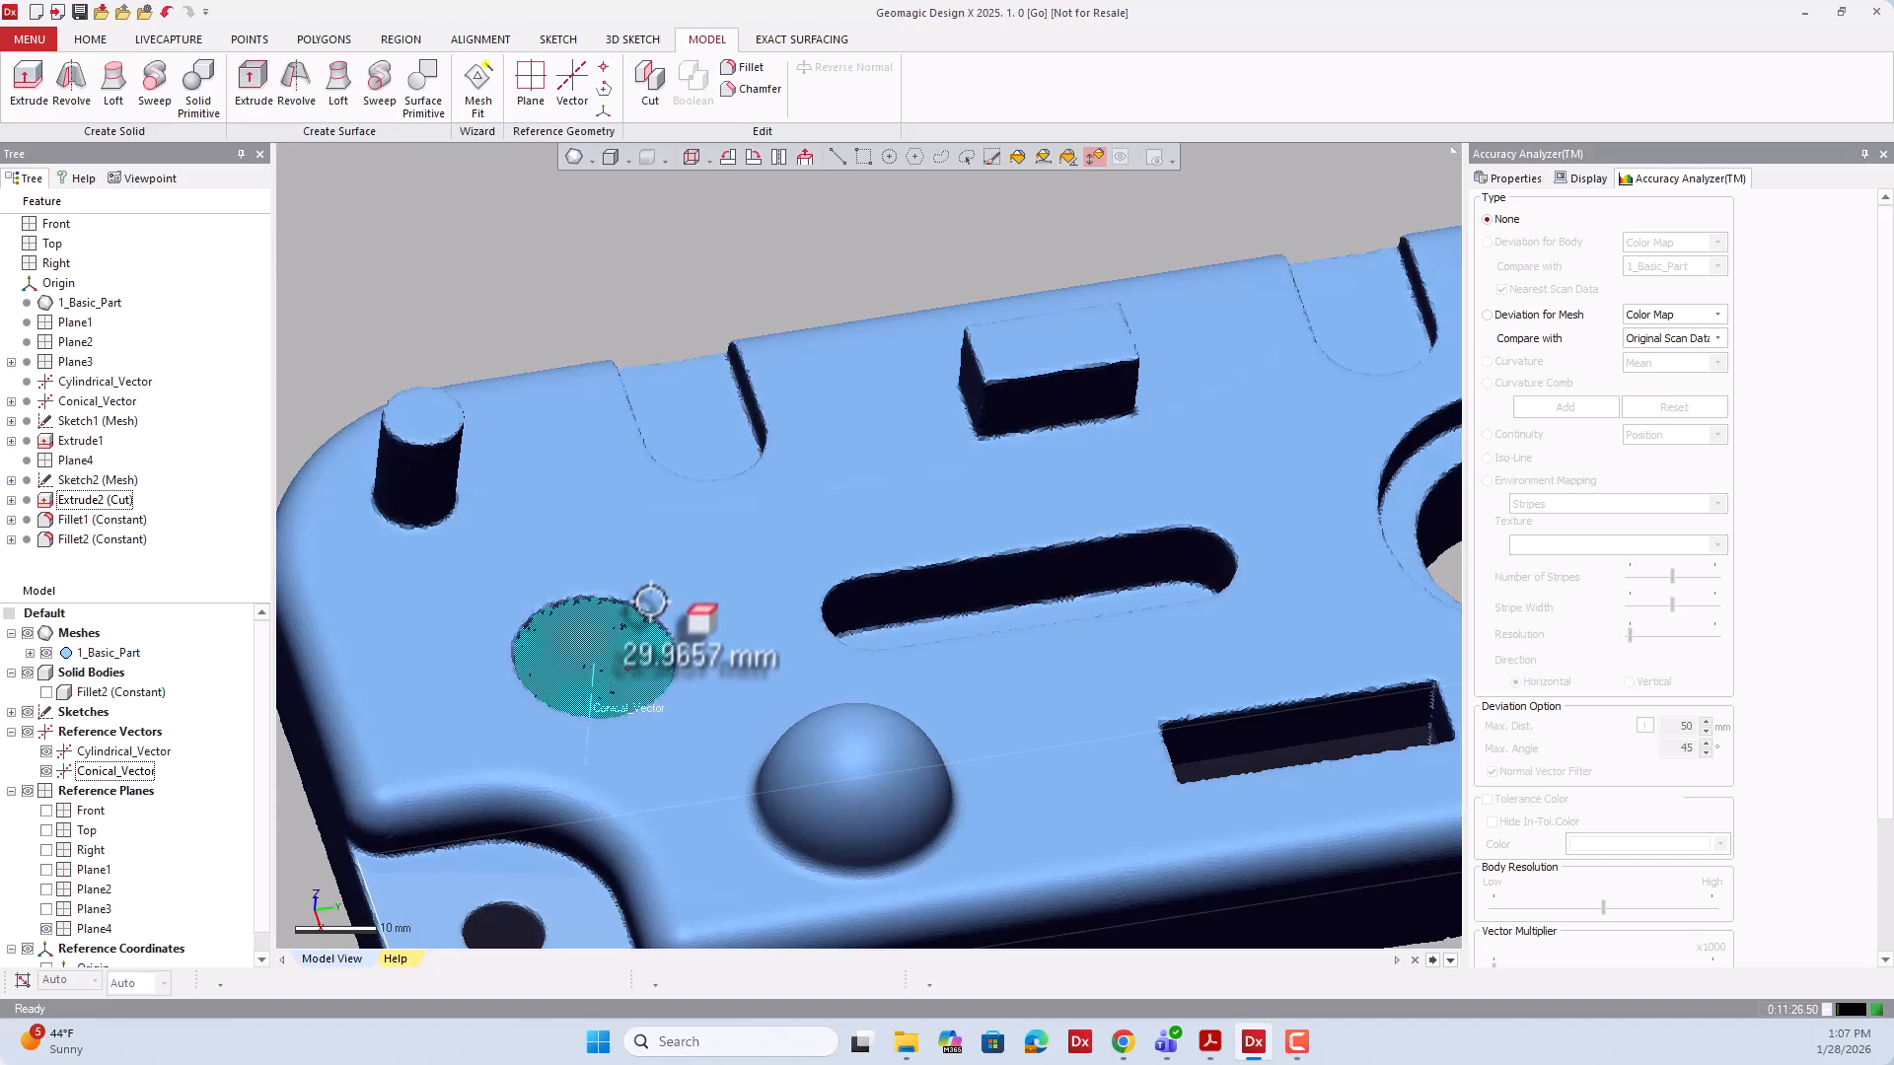
pyautogui.scroll(-3, 661, 572)
pyautogui.moveTo(668, 550); pyautogui.dragTo(831, 732, button='right')
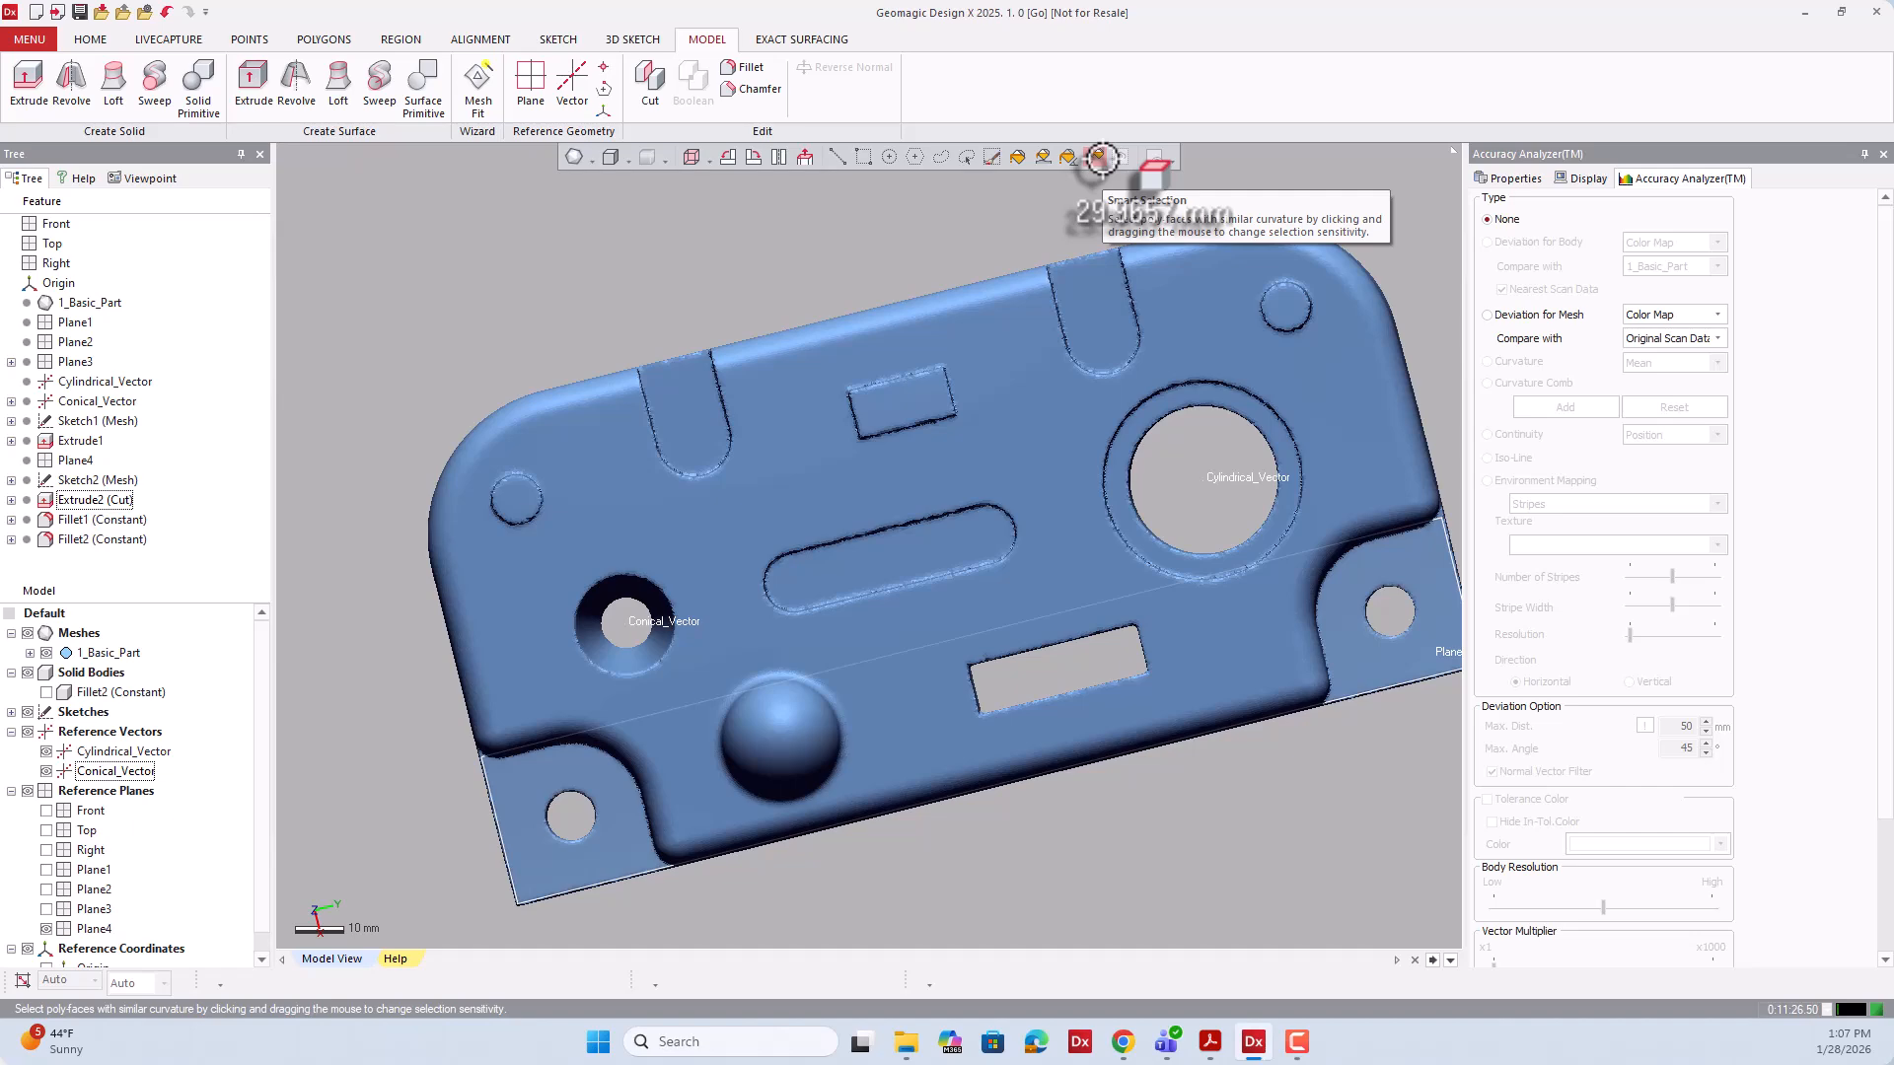
# Select the poly-faces of the conical hole's wall on the mesh using Smart Selection.
pyautogui.click(1098, 158)
pyautogui.scroll(3, 691, 592)
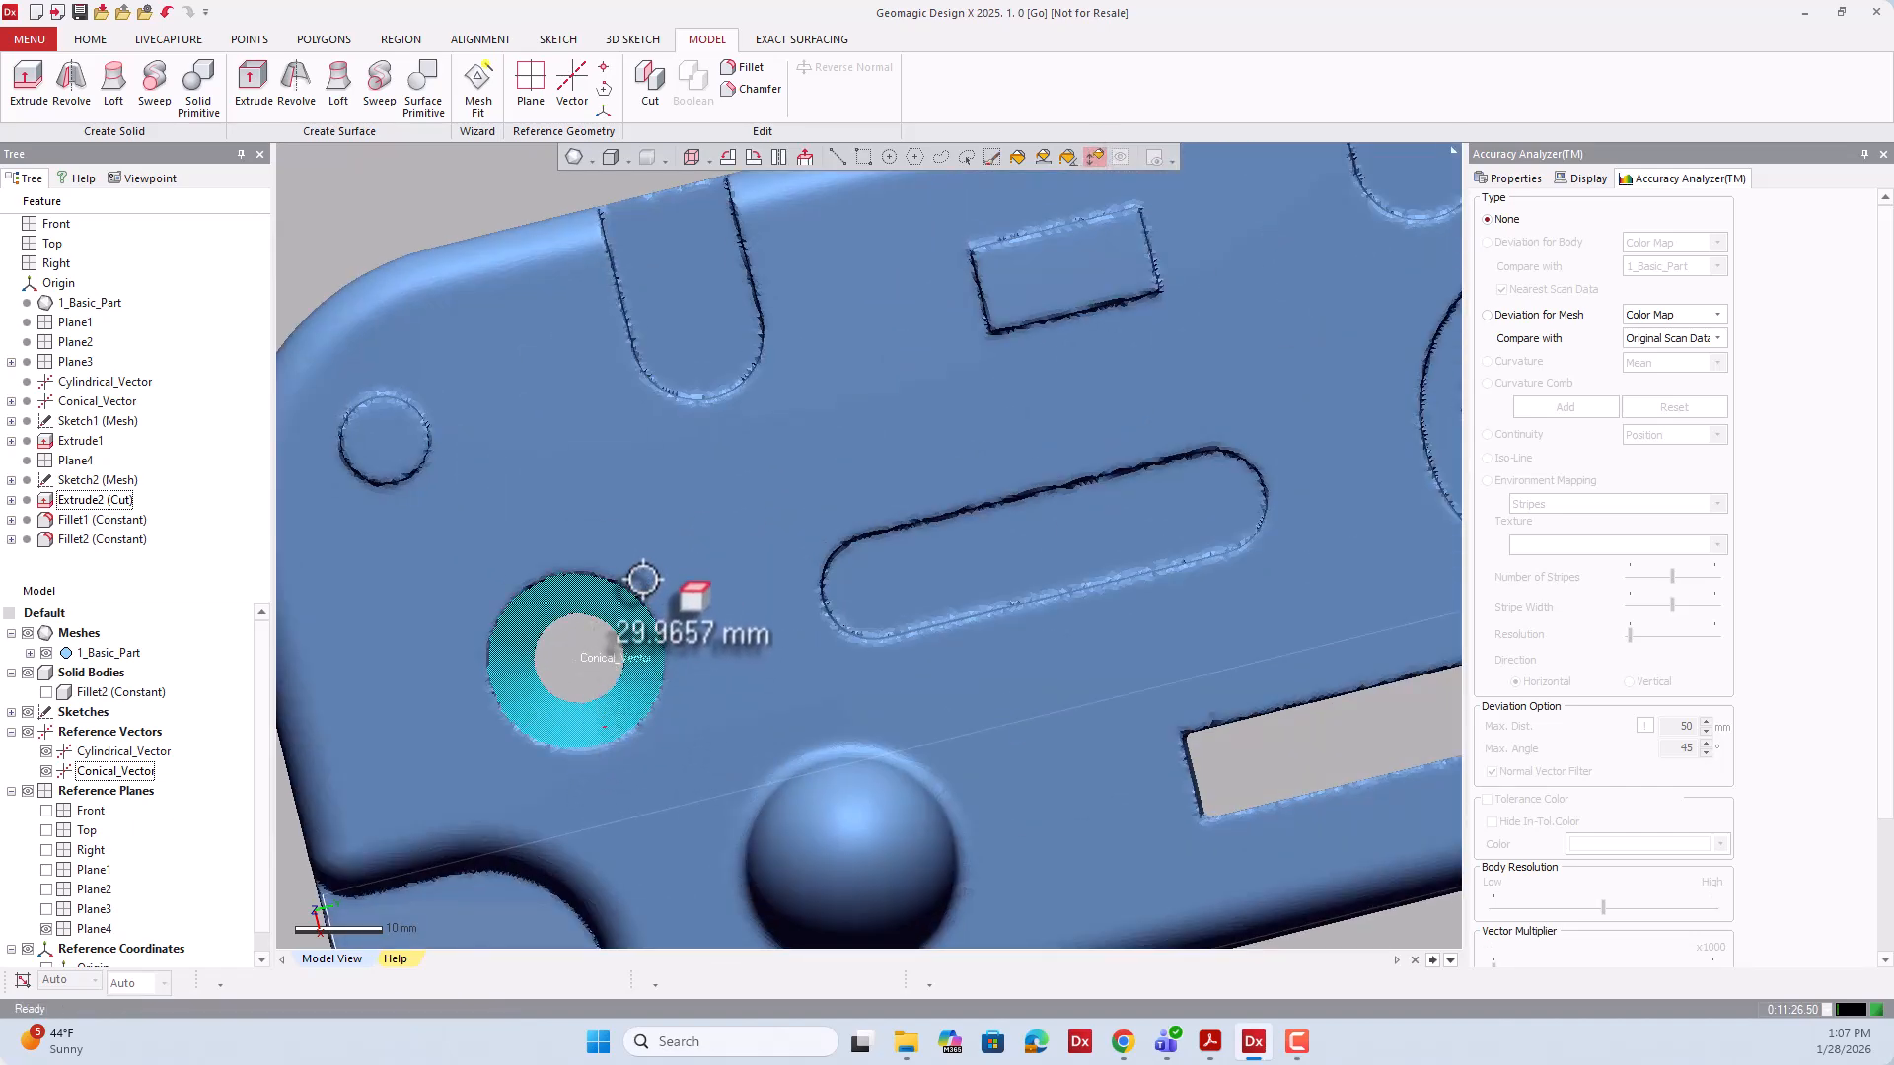
pyautogui.moveTo(698, 642); pyautogui.dragTo(921, 406, button='right')
pyautogui.scroll(-3, 905, 487)
pyautogui.moveTo(912, 588); pyautogui.dragTo(794, 593, button='right')
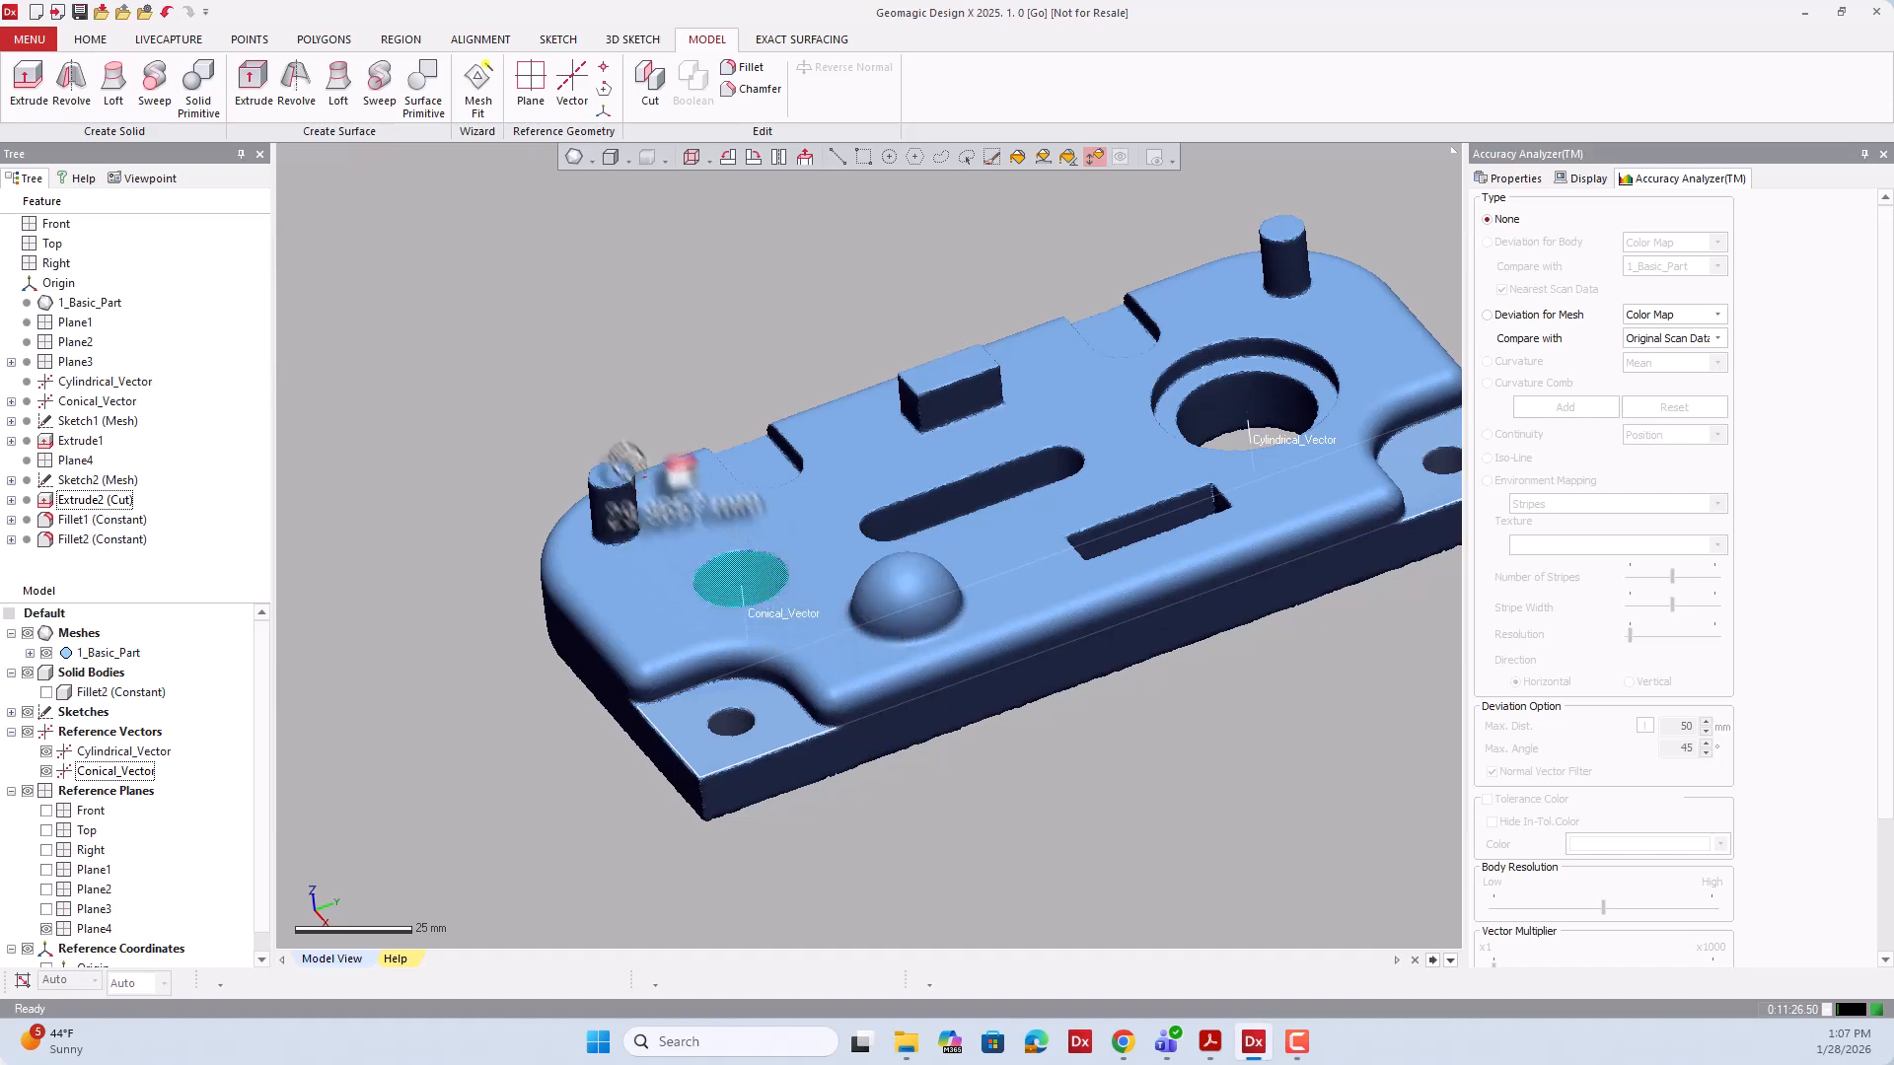
# Set up a Solid Primitive with the conical hole's reselected poly-faces as target and cone as the shape, and preview it.
pyautogui.click(215, 95)
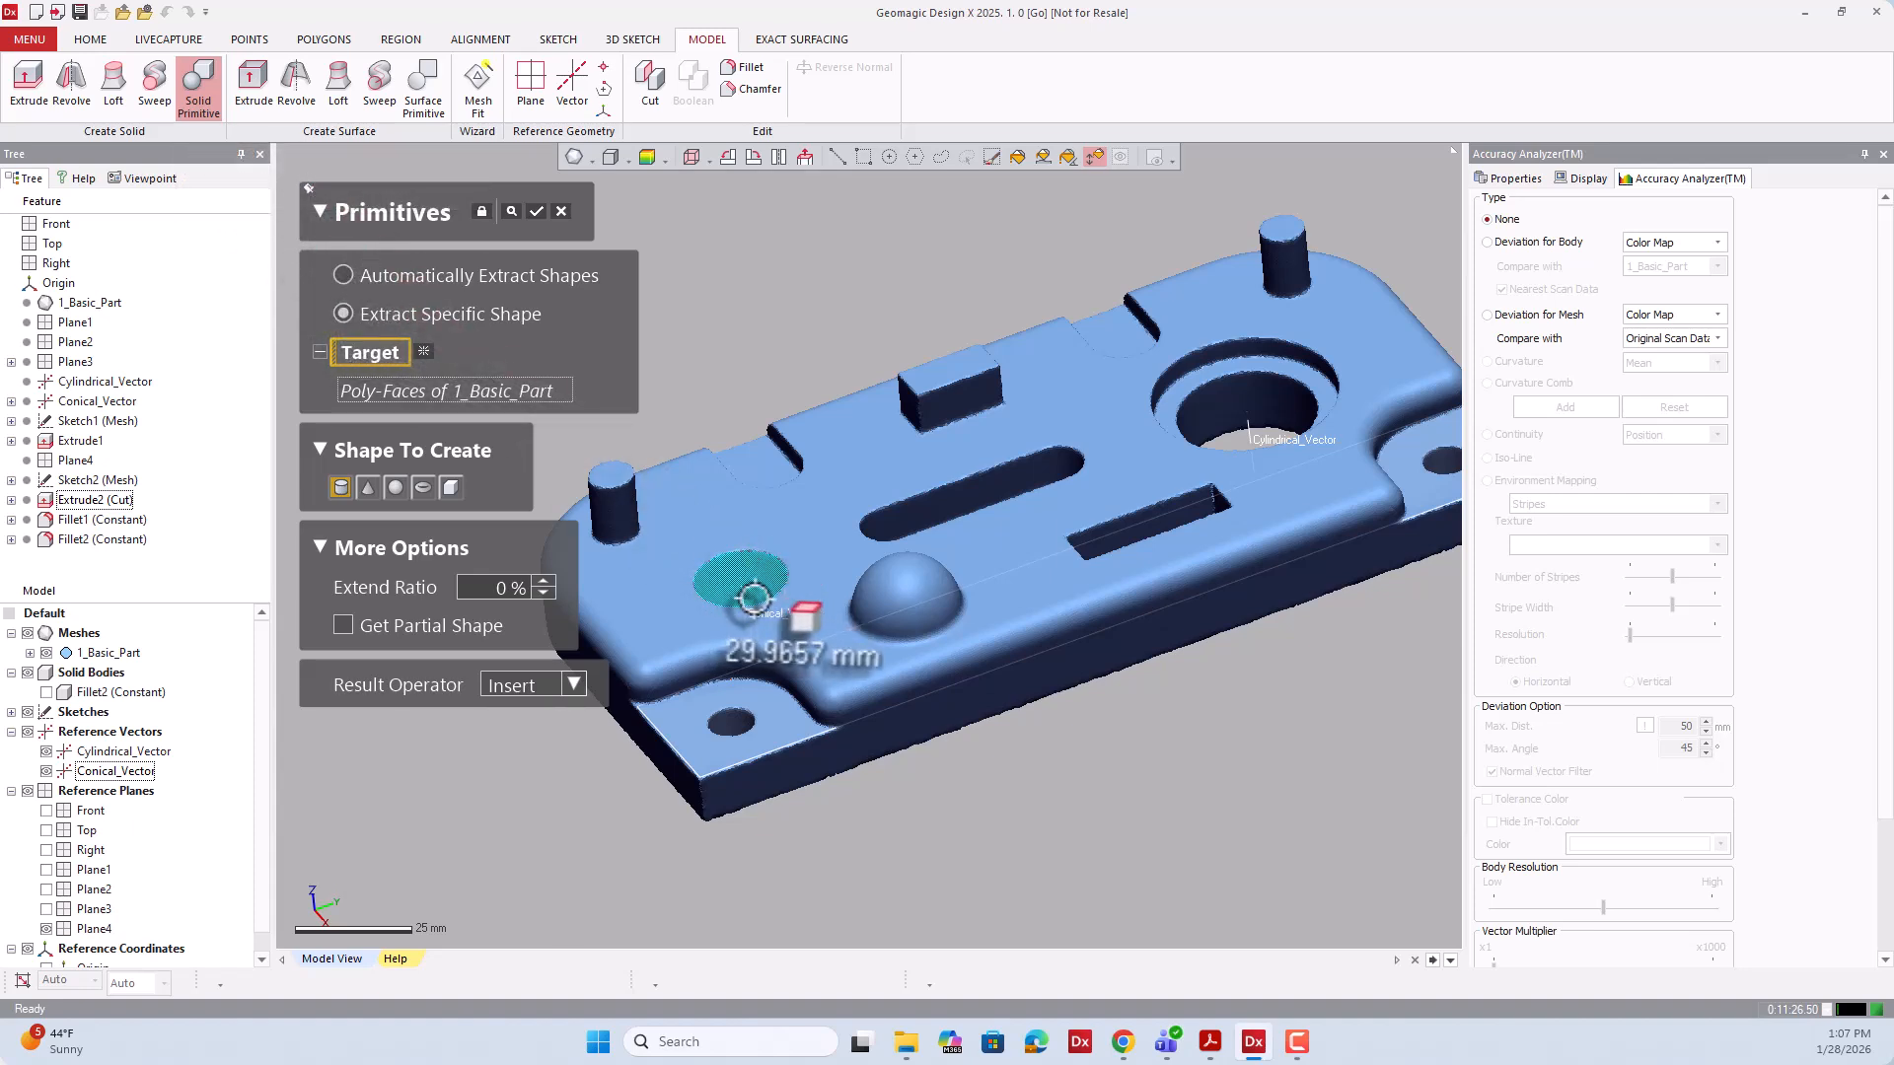
pyautogui.click(425, 351)
pyautogui.moveTo(770, 617); pyautogui.dragTo(788, 682, button='right')
pyautogui.scroll(3, 740, 661)
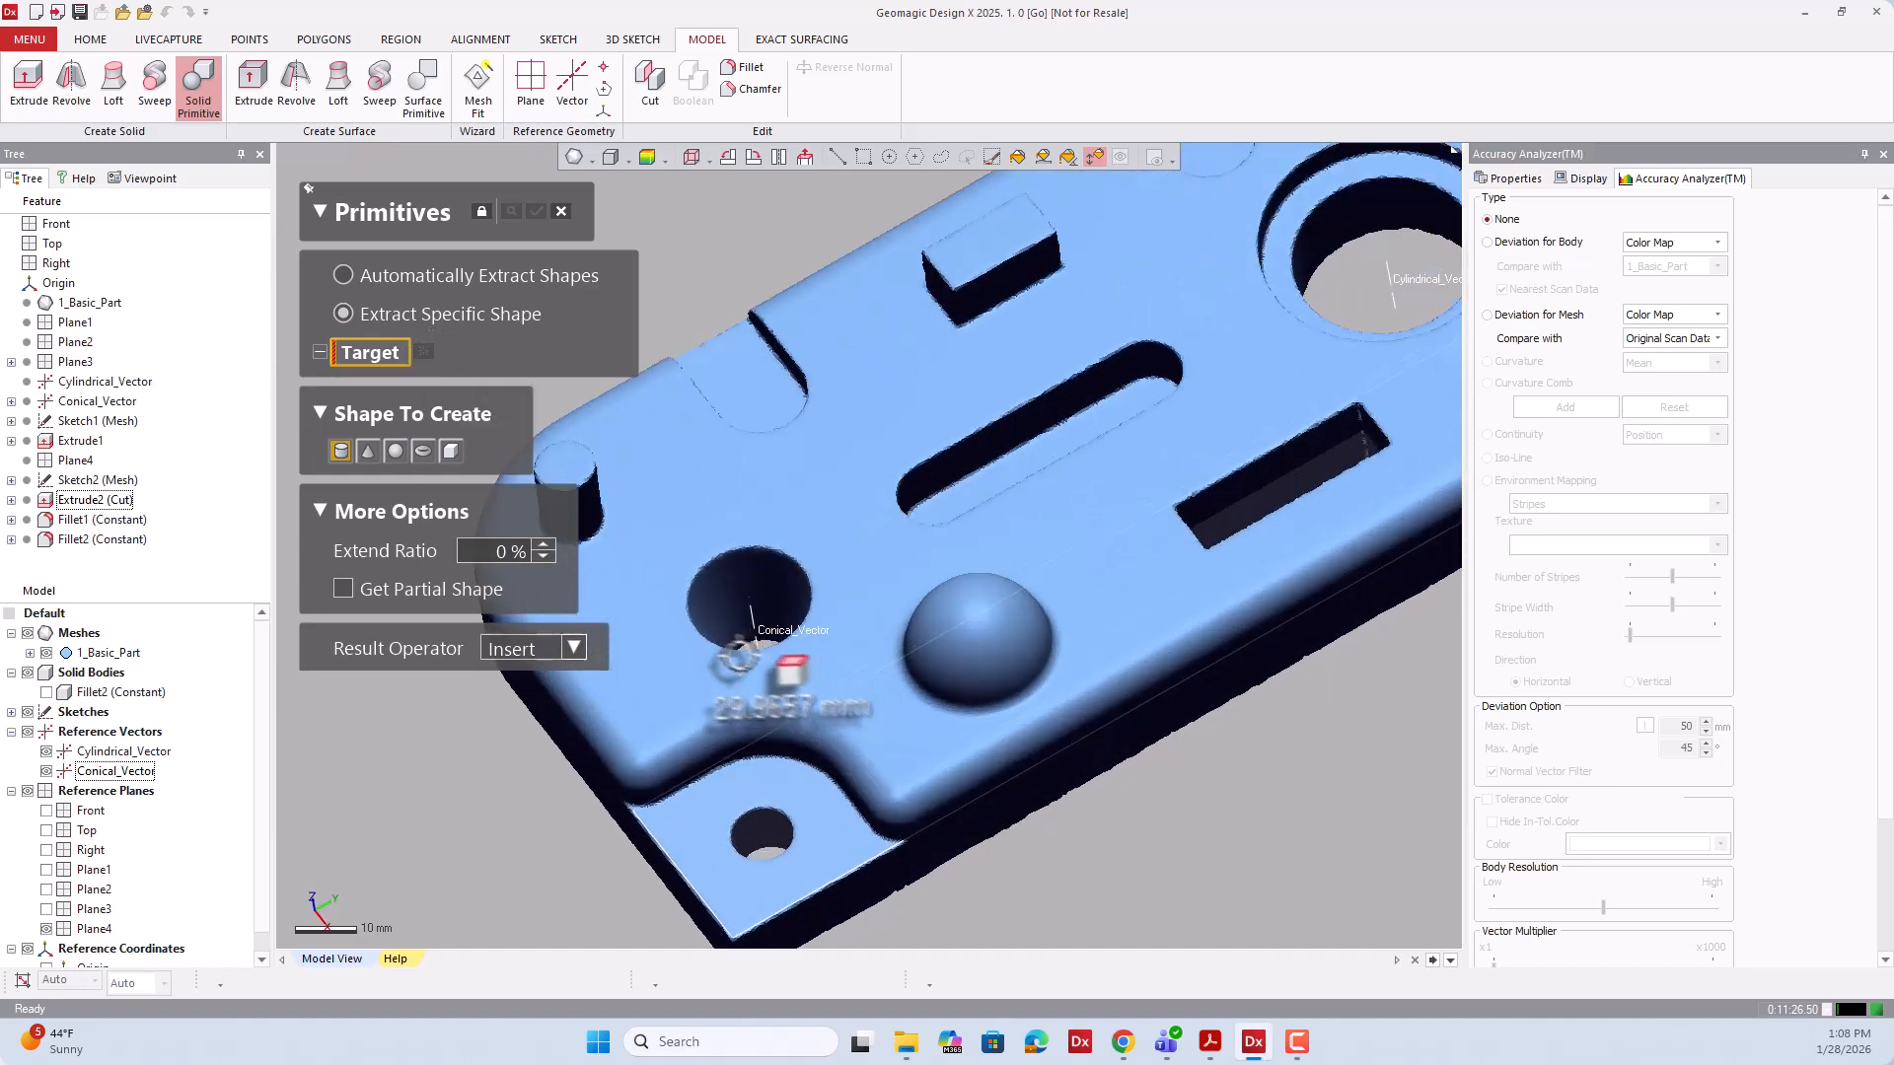
pyautogui.scroll(1, 737, 657)
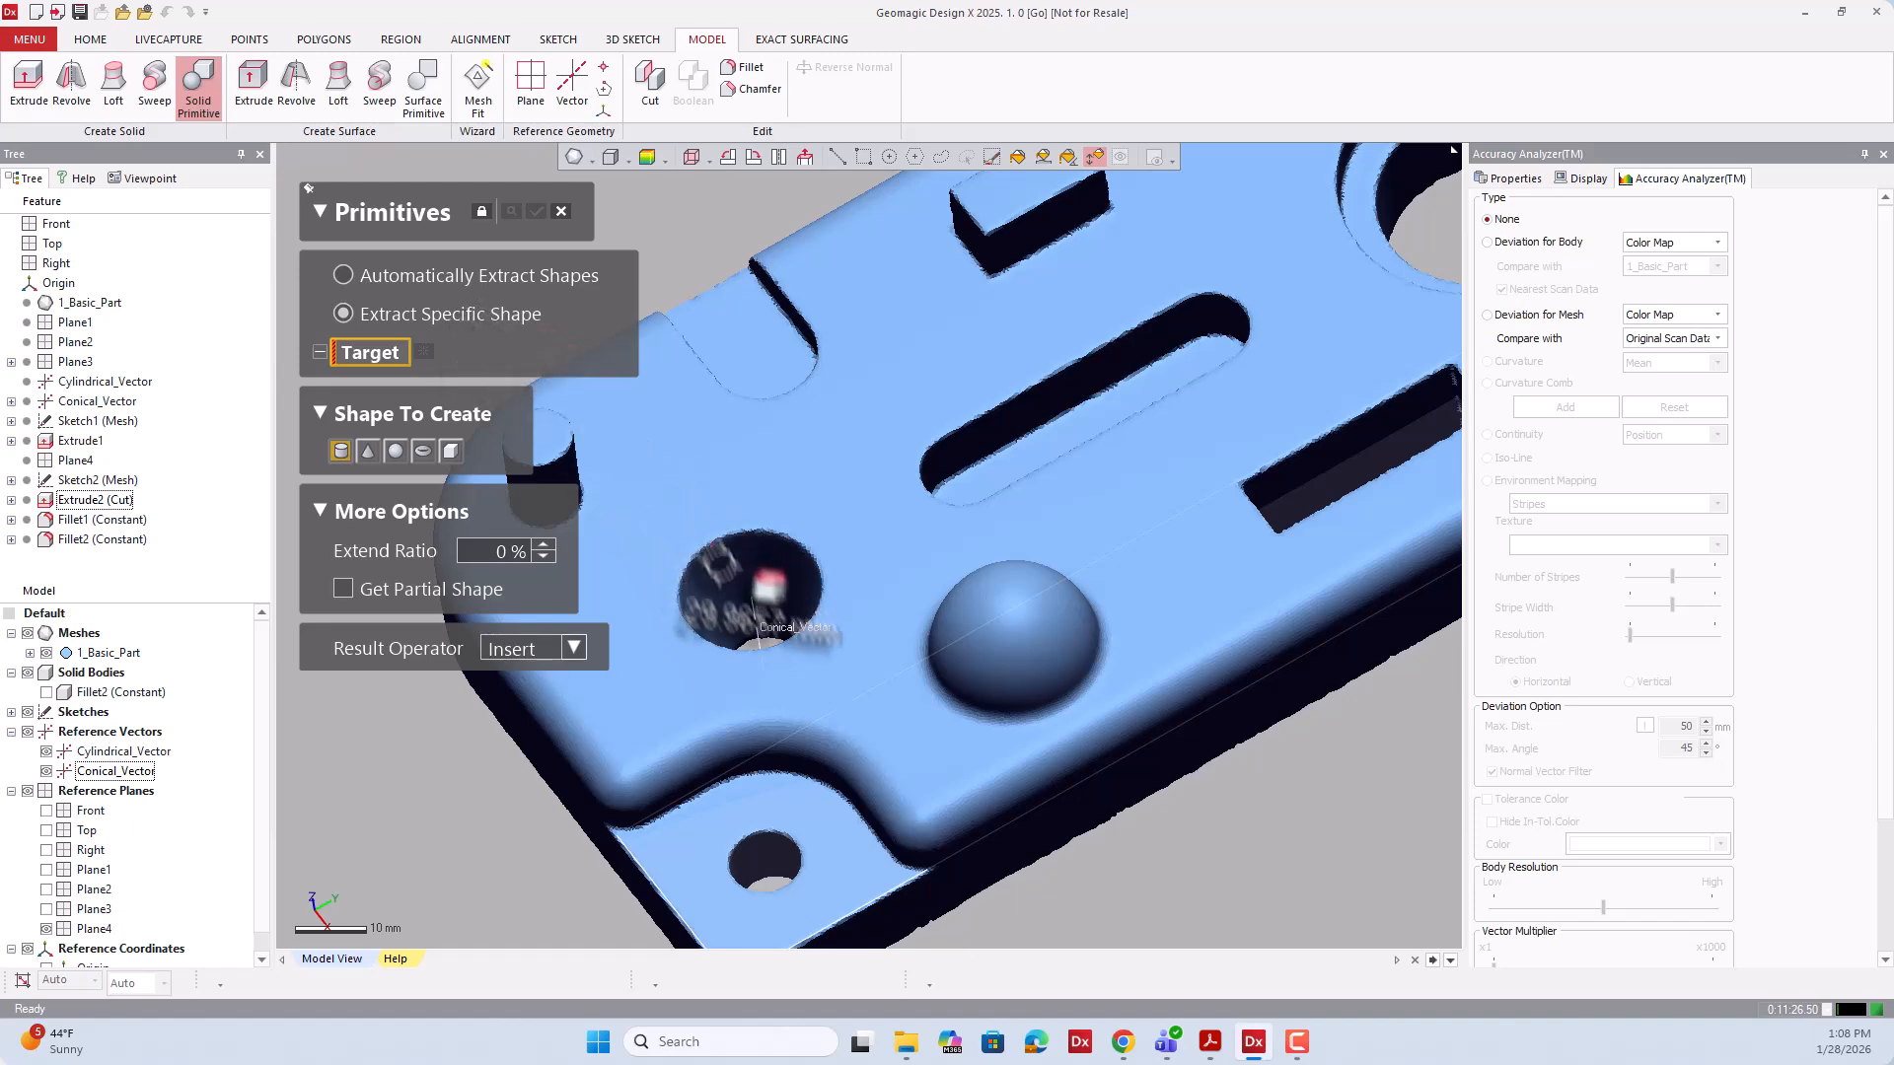
pyautogui.click(741, 590)
pyautogui.moveTo(759, 460)
pyautogui.mouseDown(button='right')
pyautogui.moveTo(967, 549)
pyautogui.moveTo(947, 773)
pyautogui.moveTo(888, 537)
pyautogui.moveTo(916, 370)
pyautogui.mouseUp(button='right')
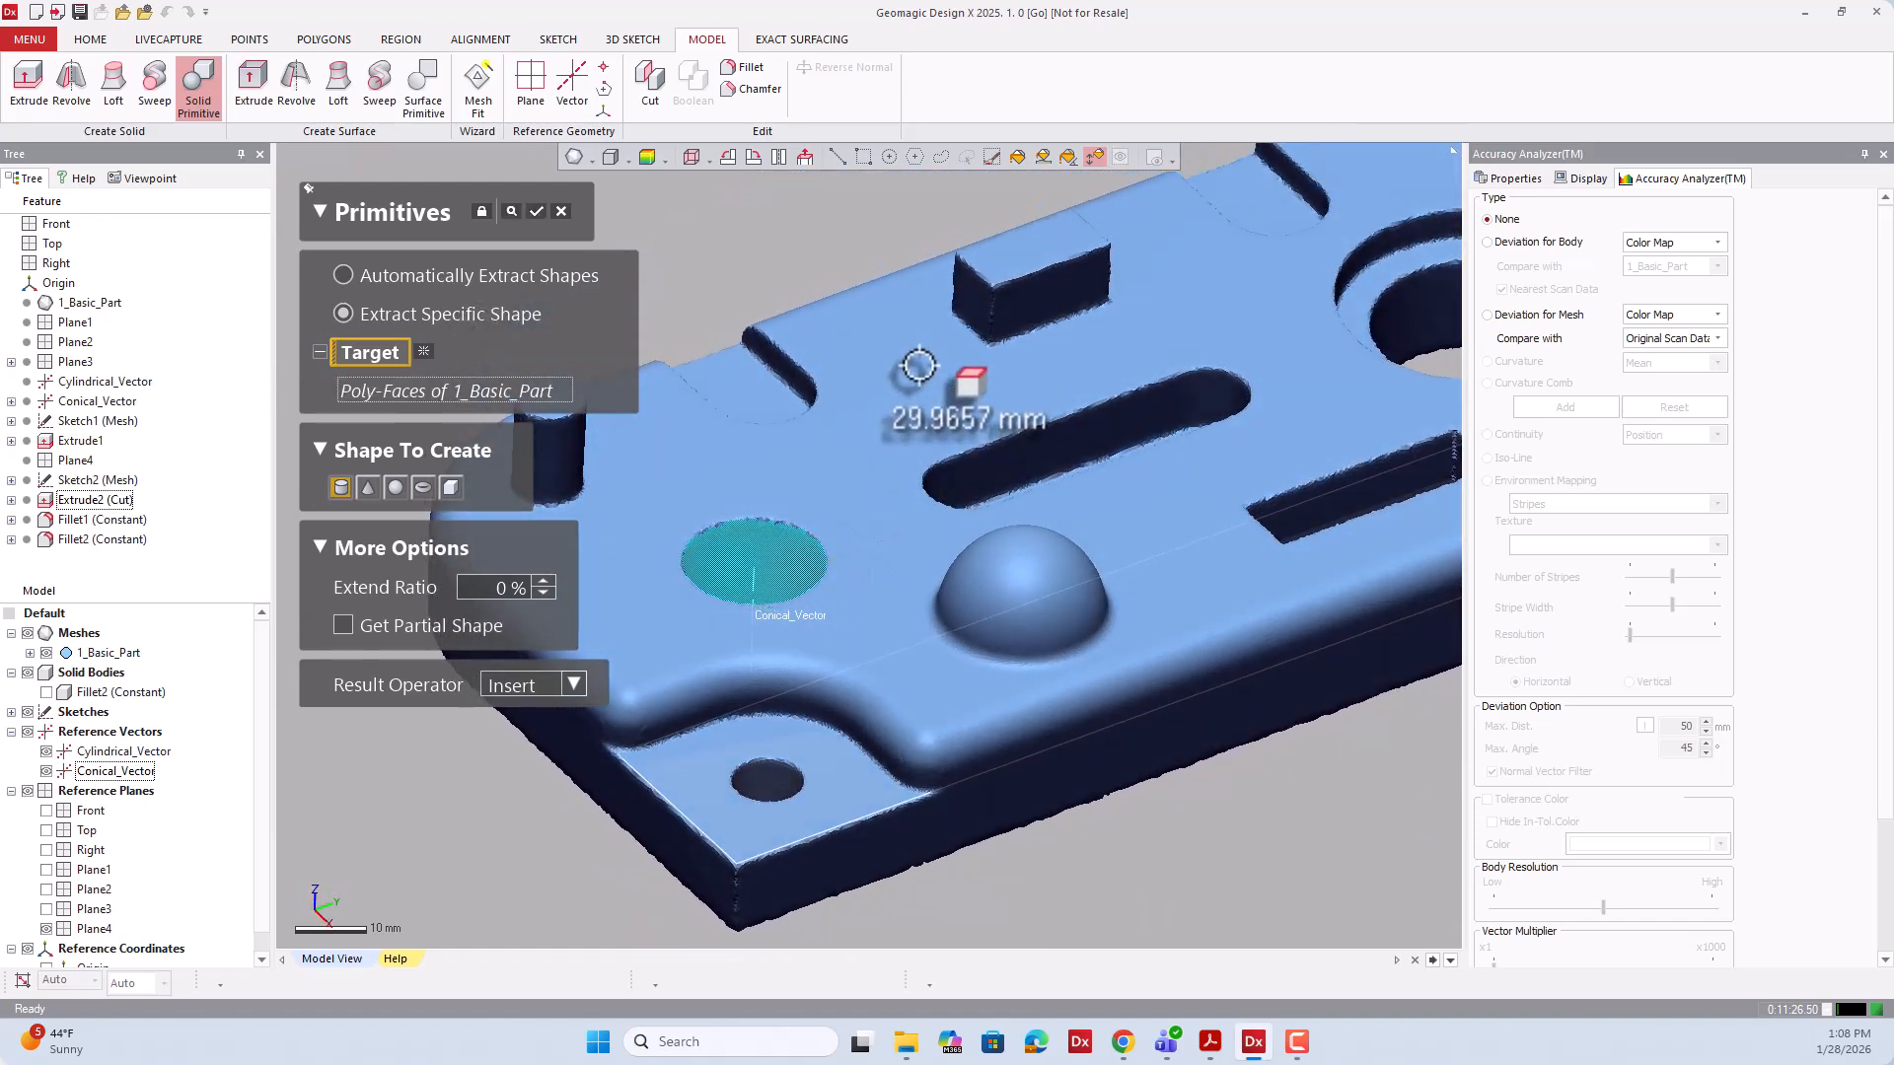
pyautogui.scroll(-5, 868, 414)
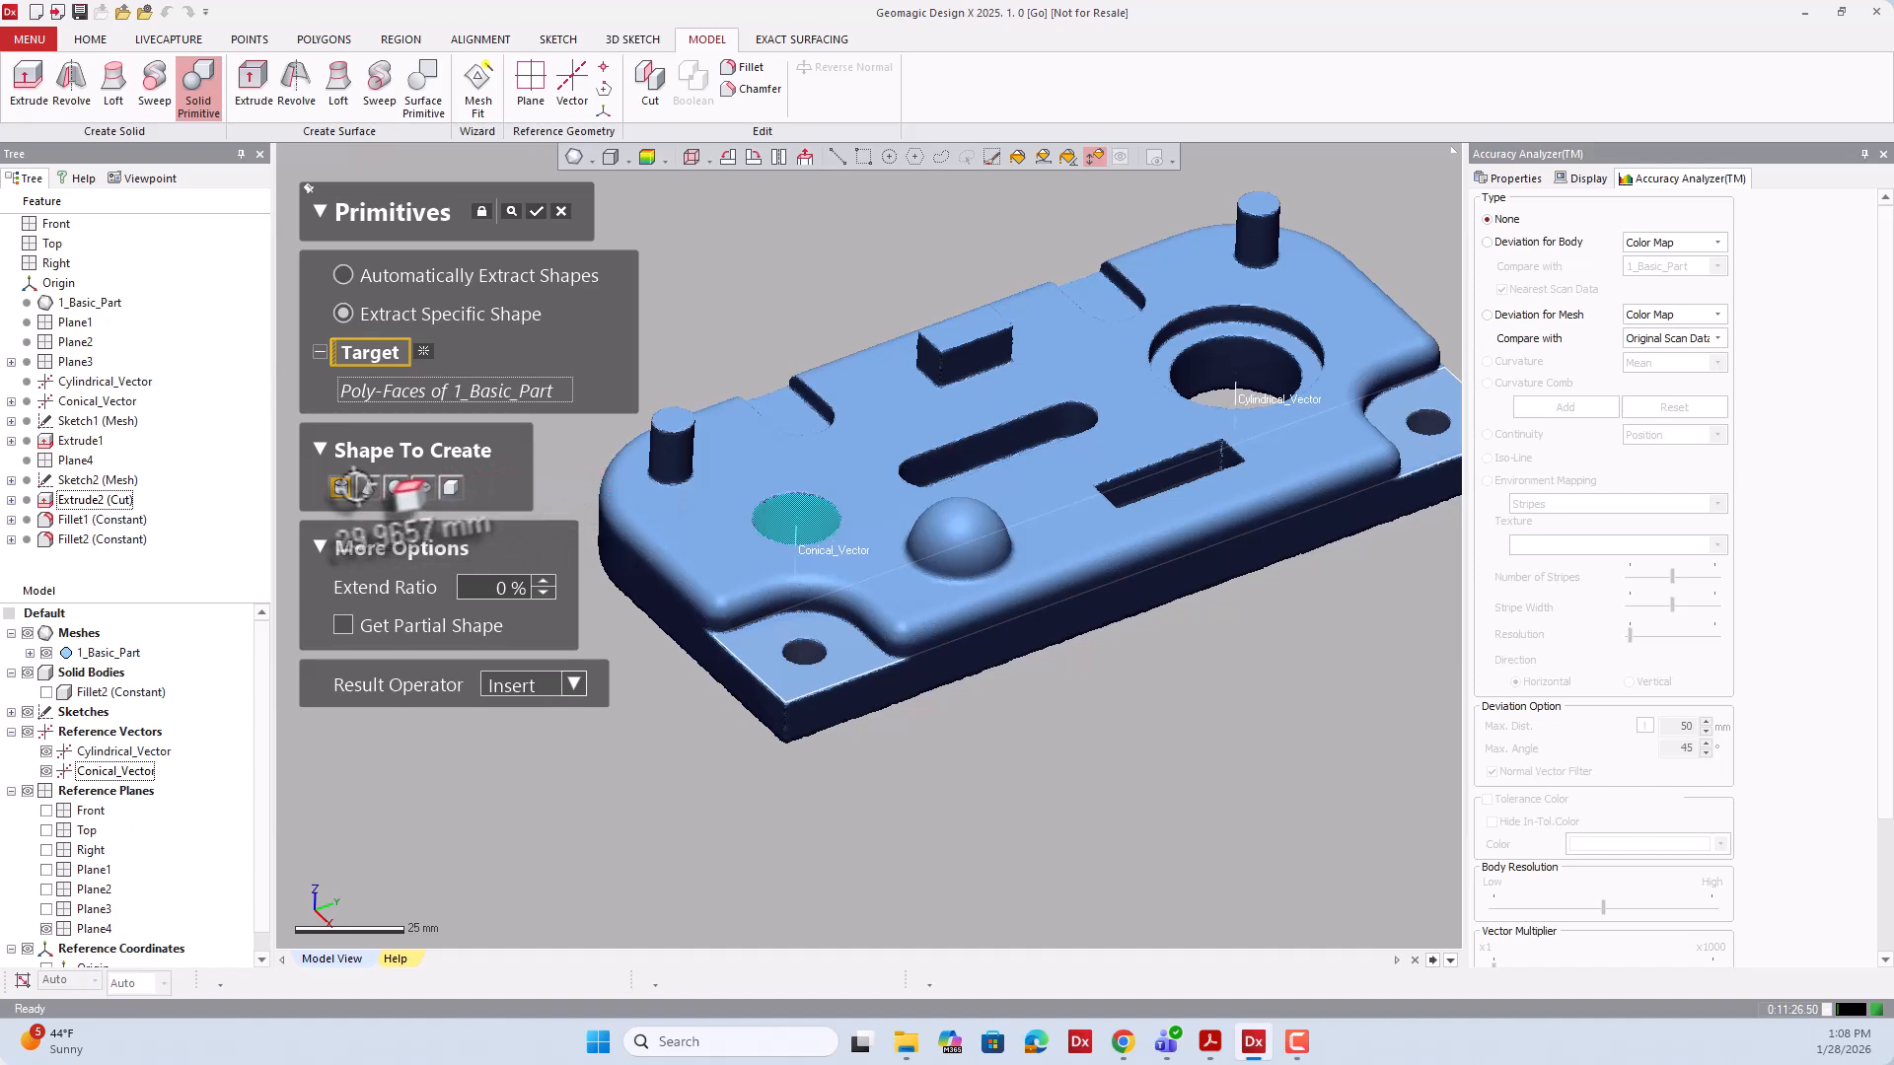
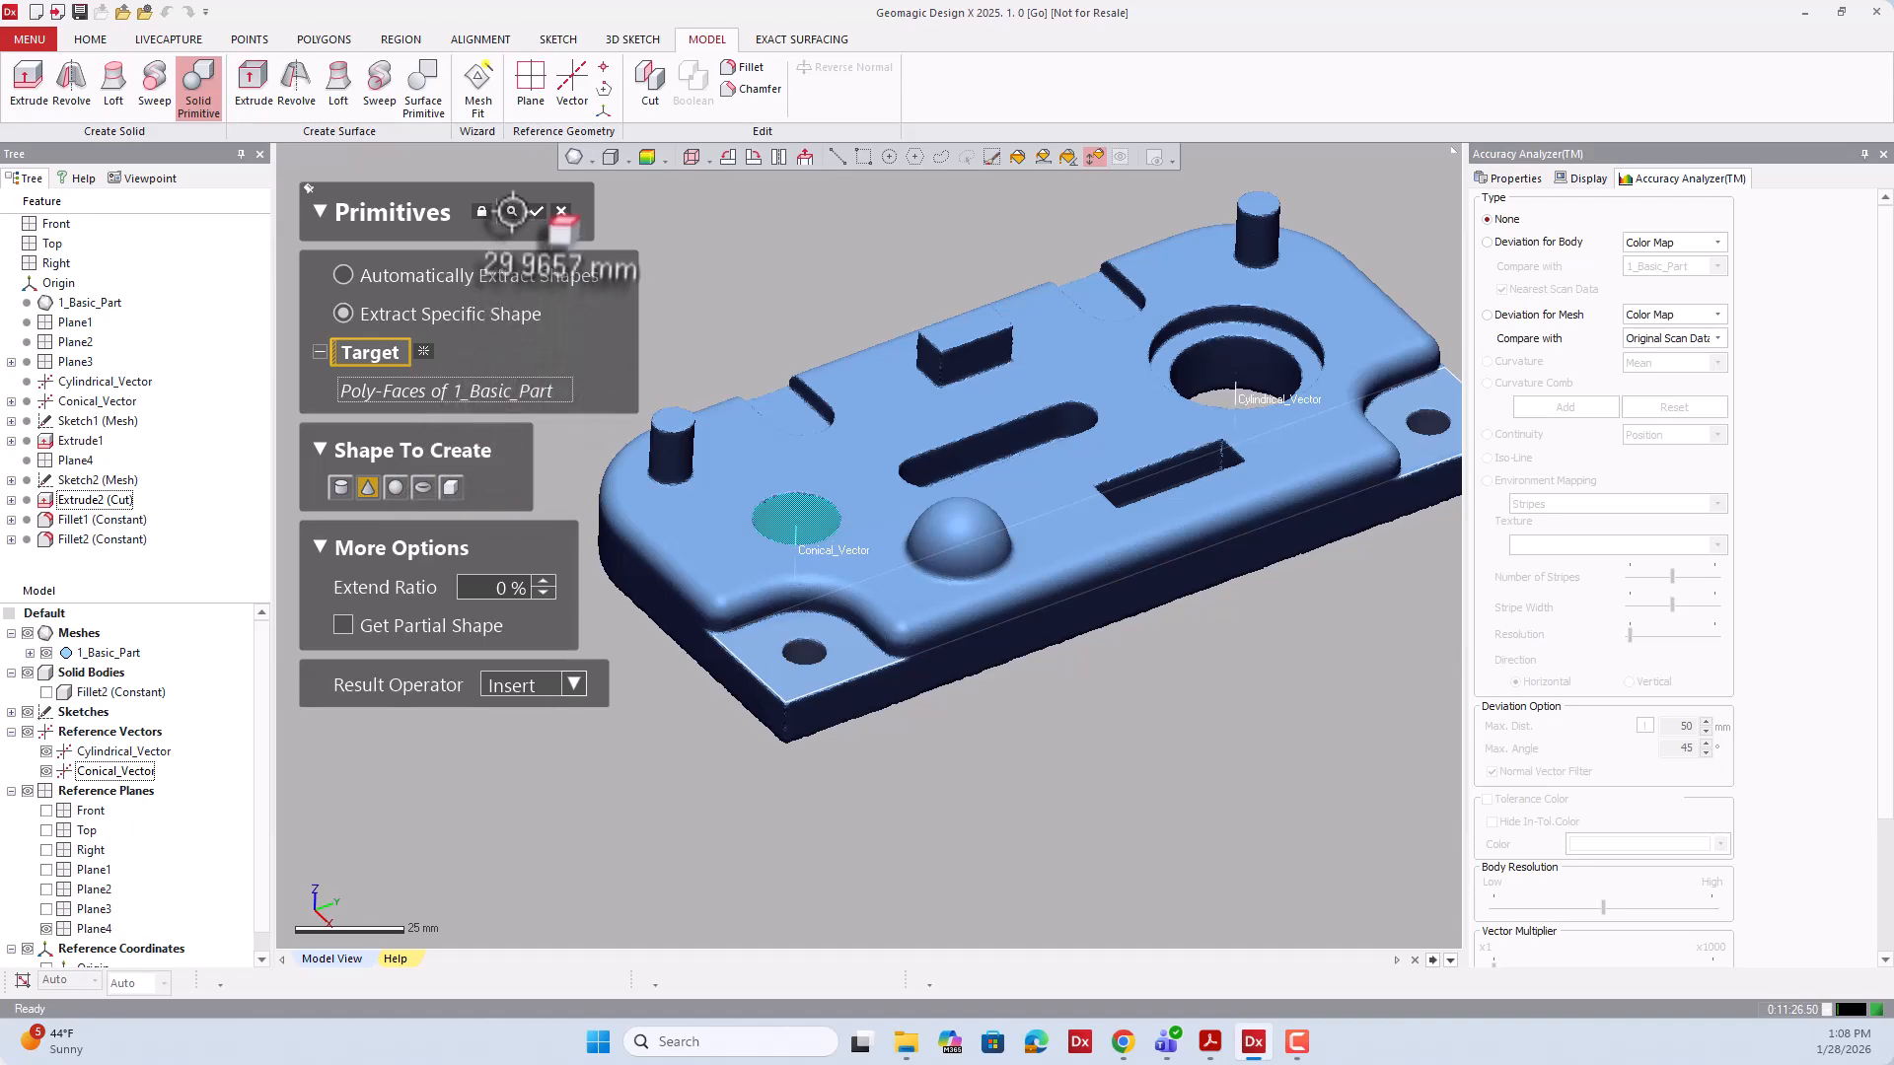
pyautogui.click(511, 209)
pyautogui.moveTo(887, 659); pyautogui.dragTo(914, 461, button='right')
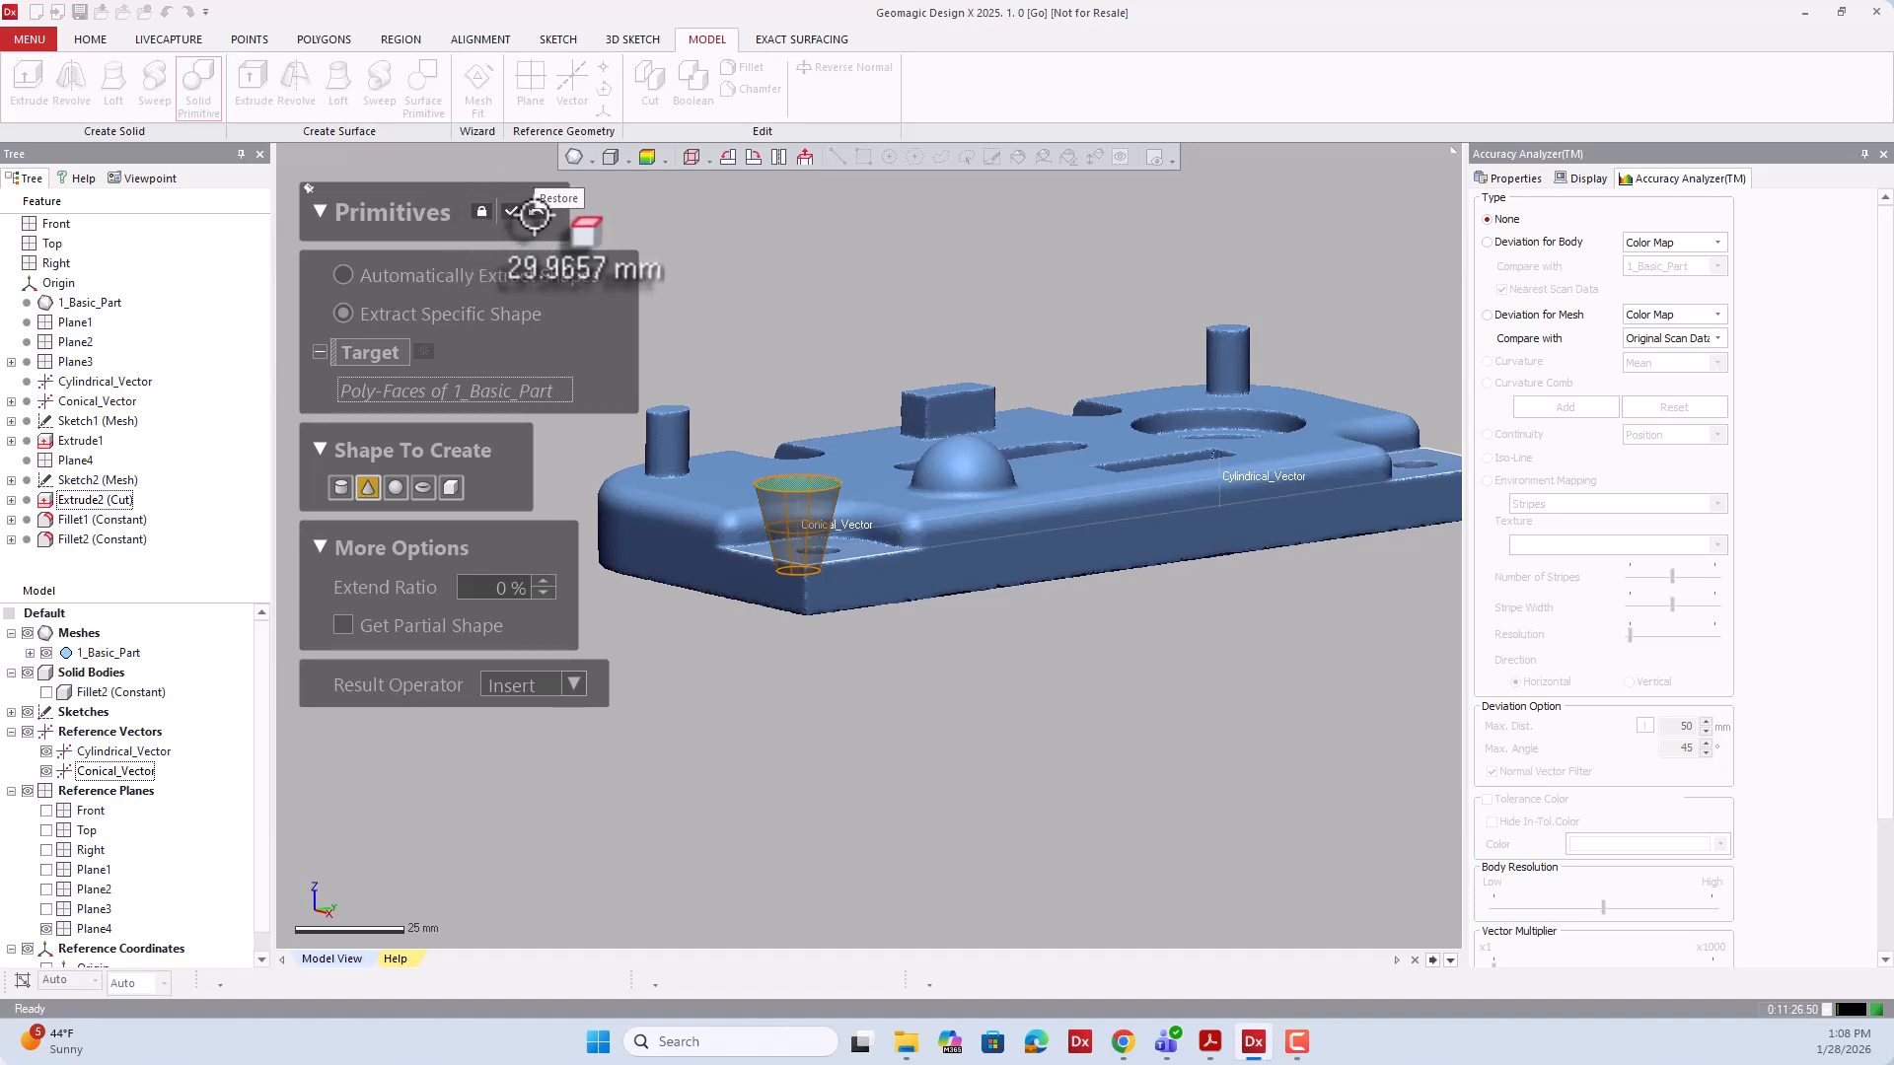
# Restore the primitive's settings, set the Extend Ratio to 20 %, and create the cone solid in the conical hole.
pyautogui.click(534, 213)
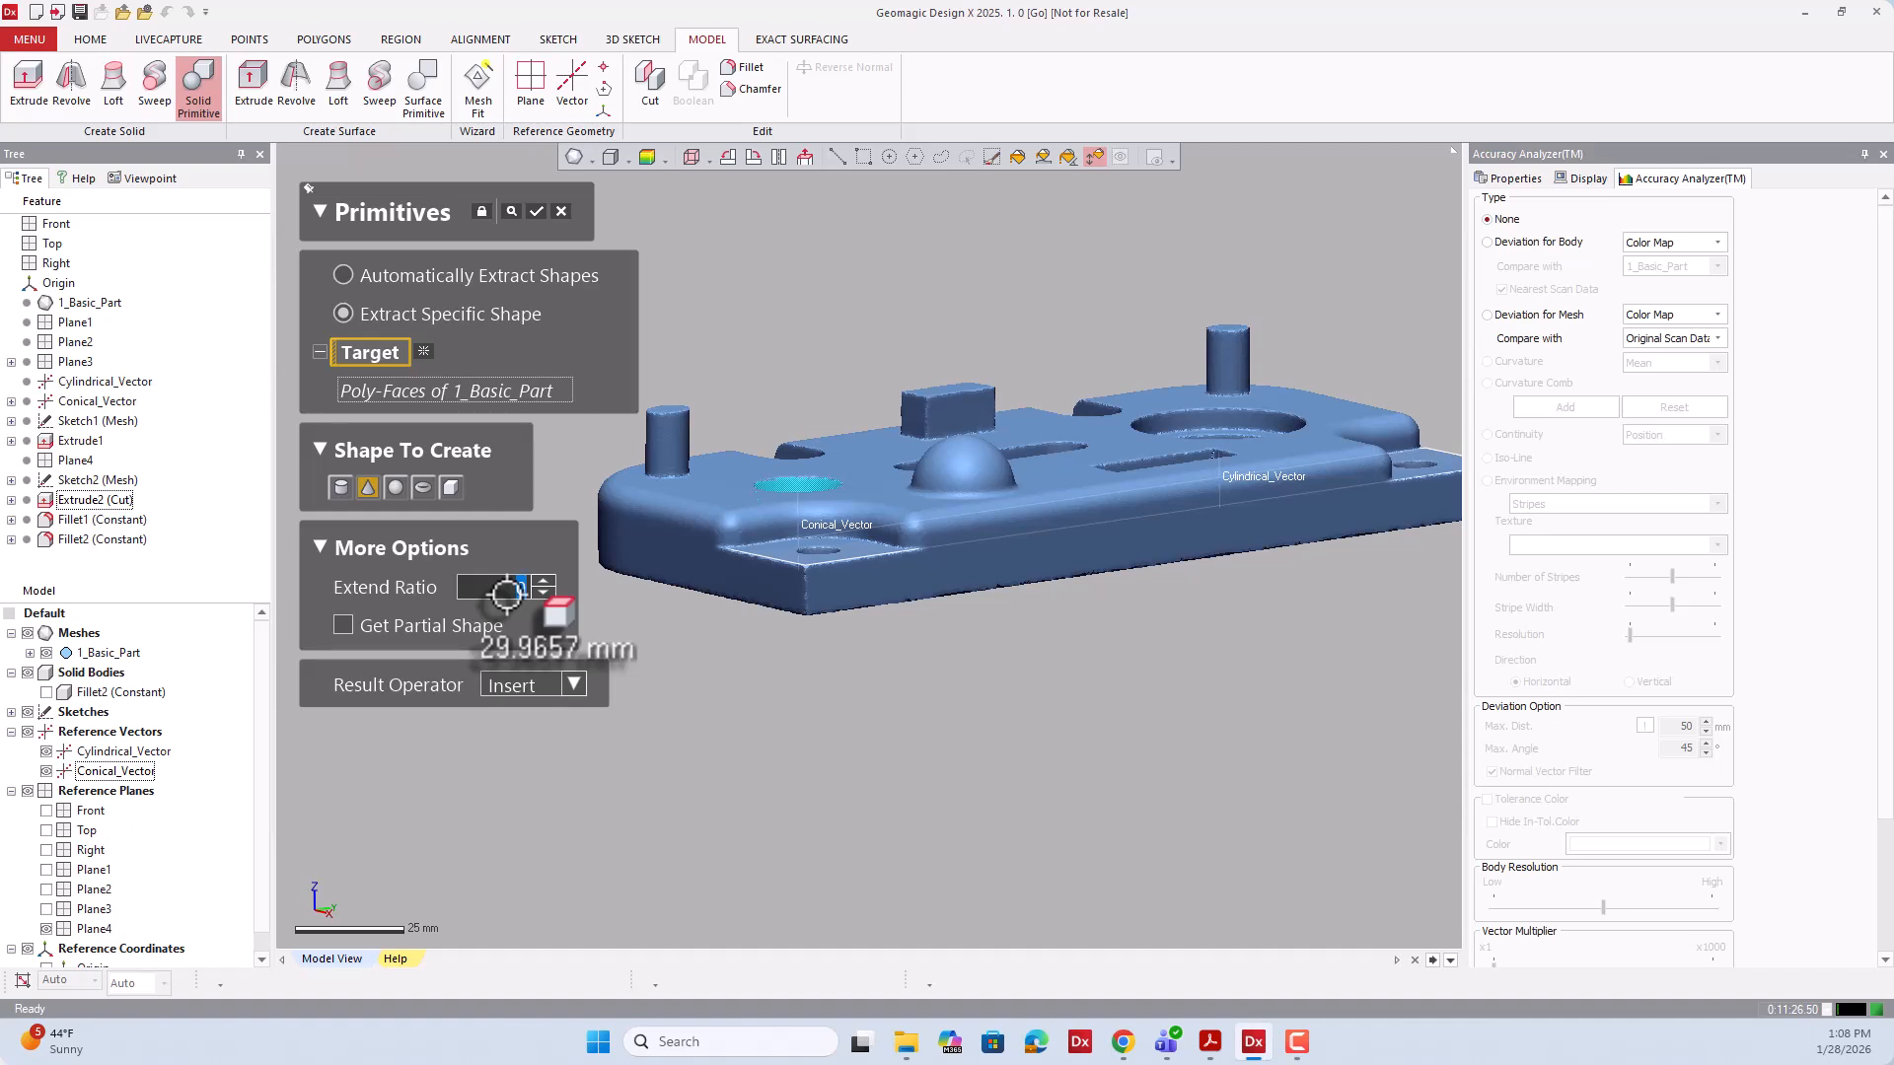
pyautogui.write('20')
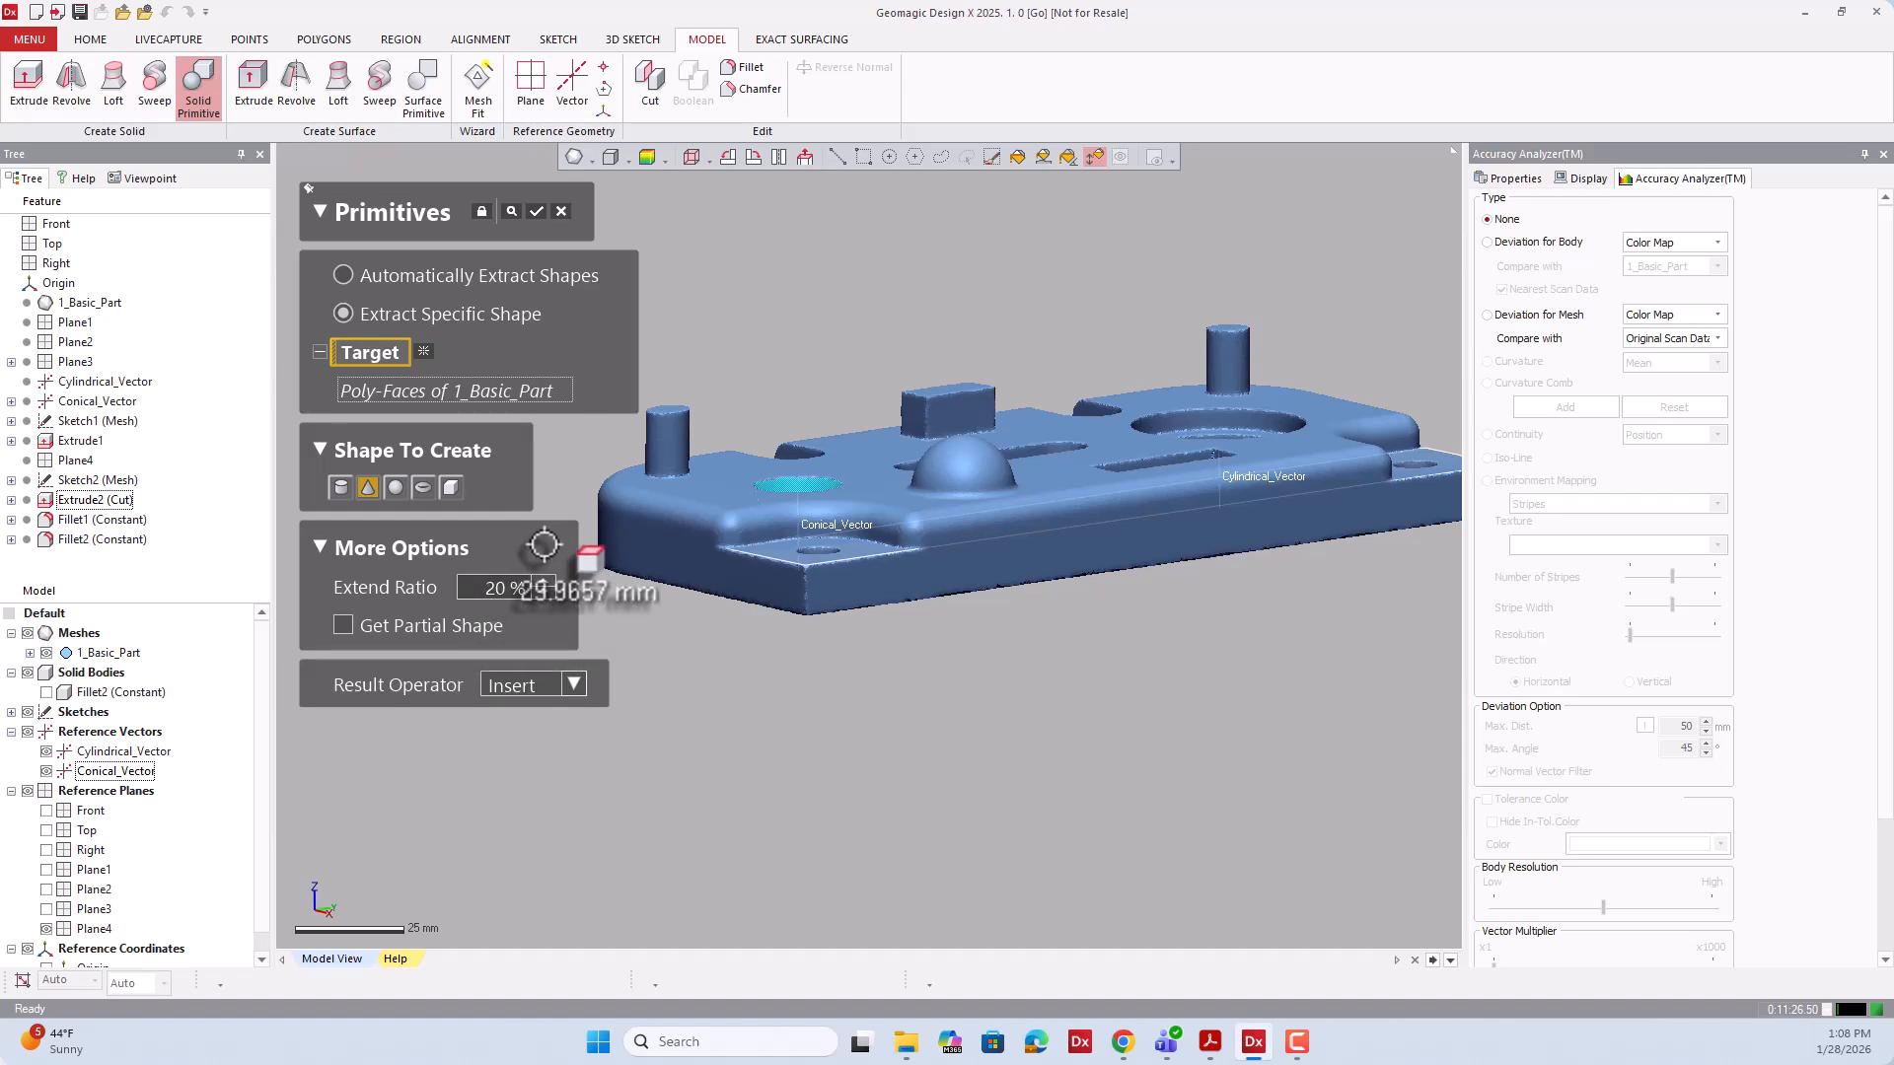
pyautogui.click(512, 214)
pyautogui.scroll(5, 728, 454)
pyautogui.moveTo(734, 552); pyautogui.dragTo(857, 514, button='right')
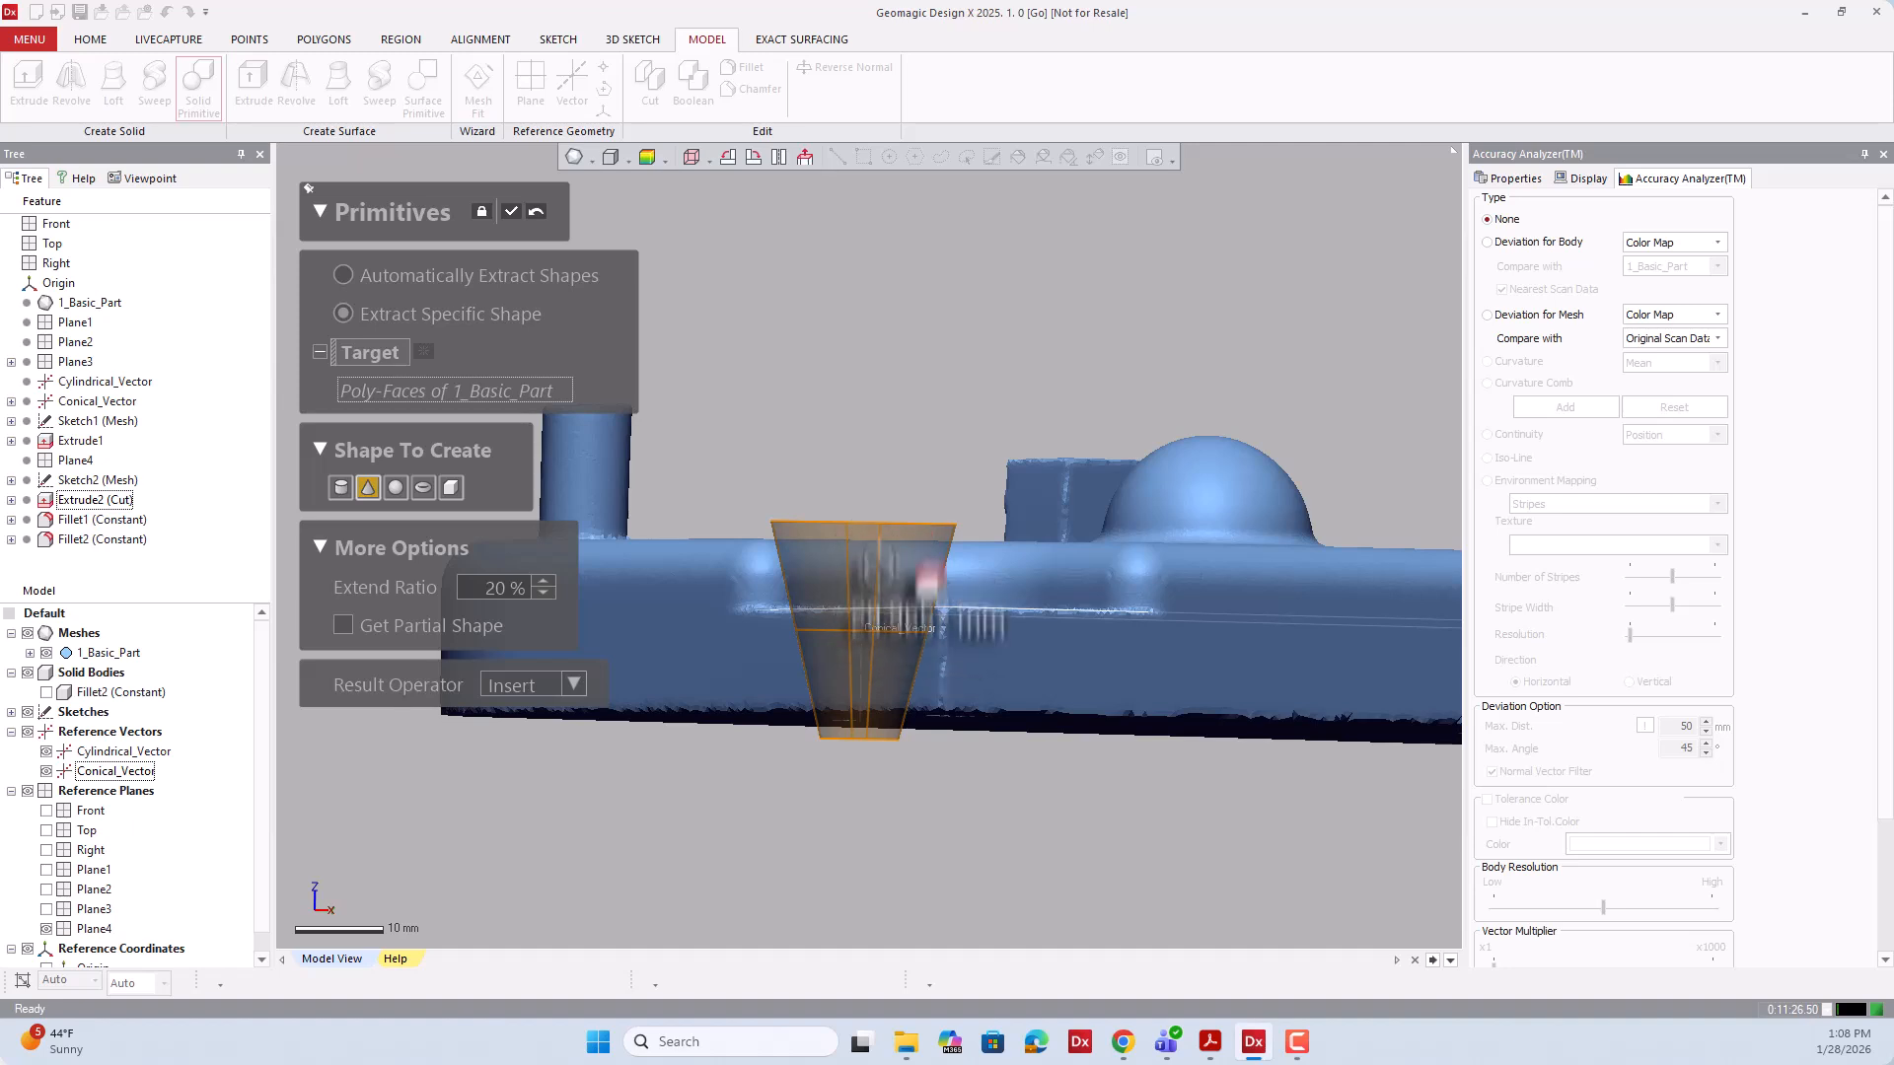
pyautogui.moveTo(867, 548); pyautogui.dragTo(899, 560, button='right')
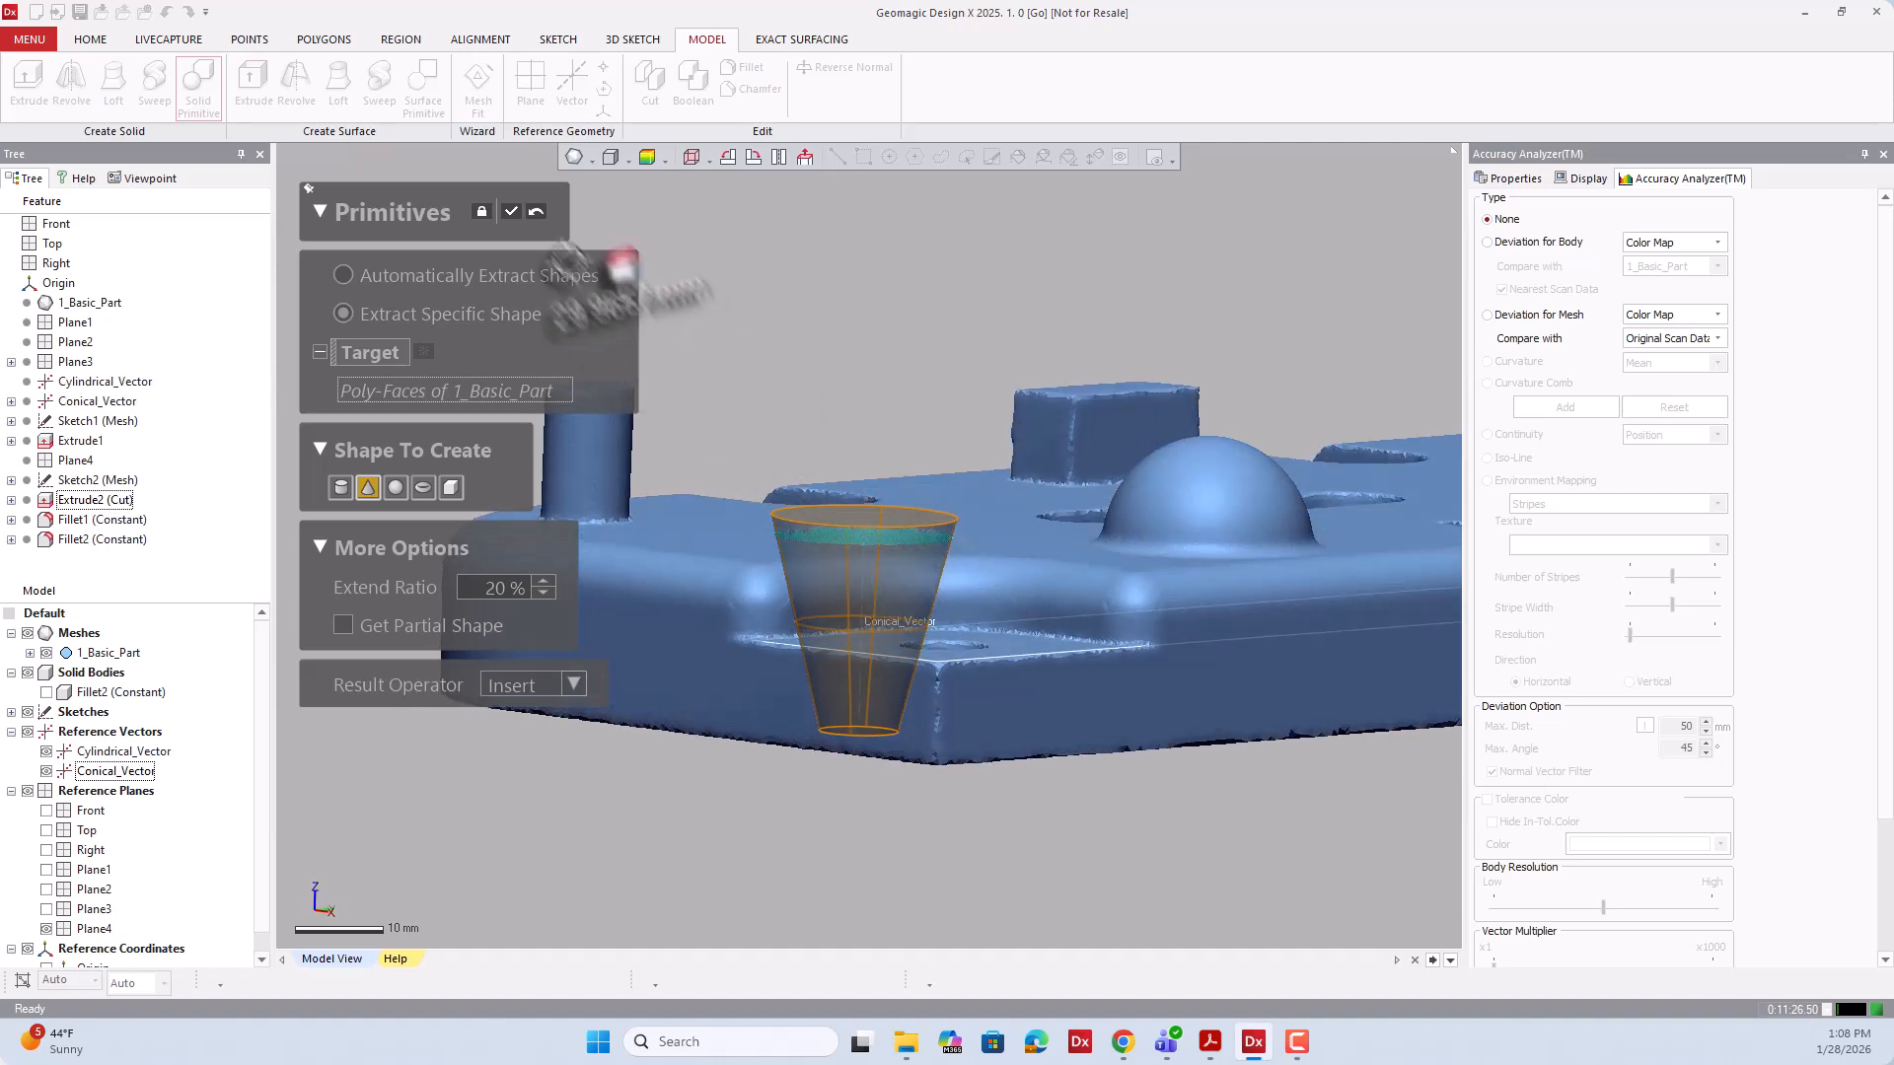
pyautogui.click(510, 211)
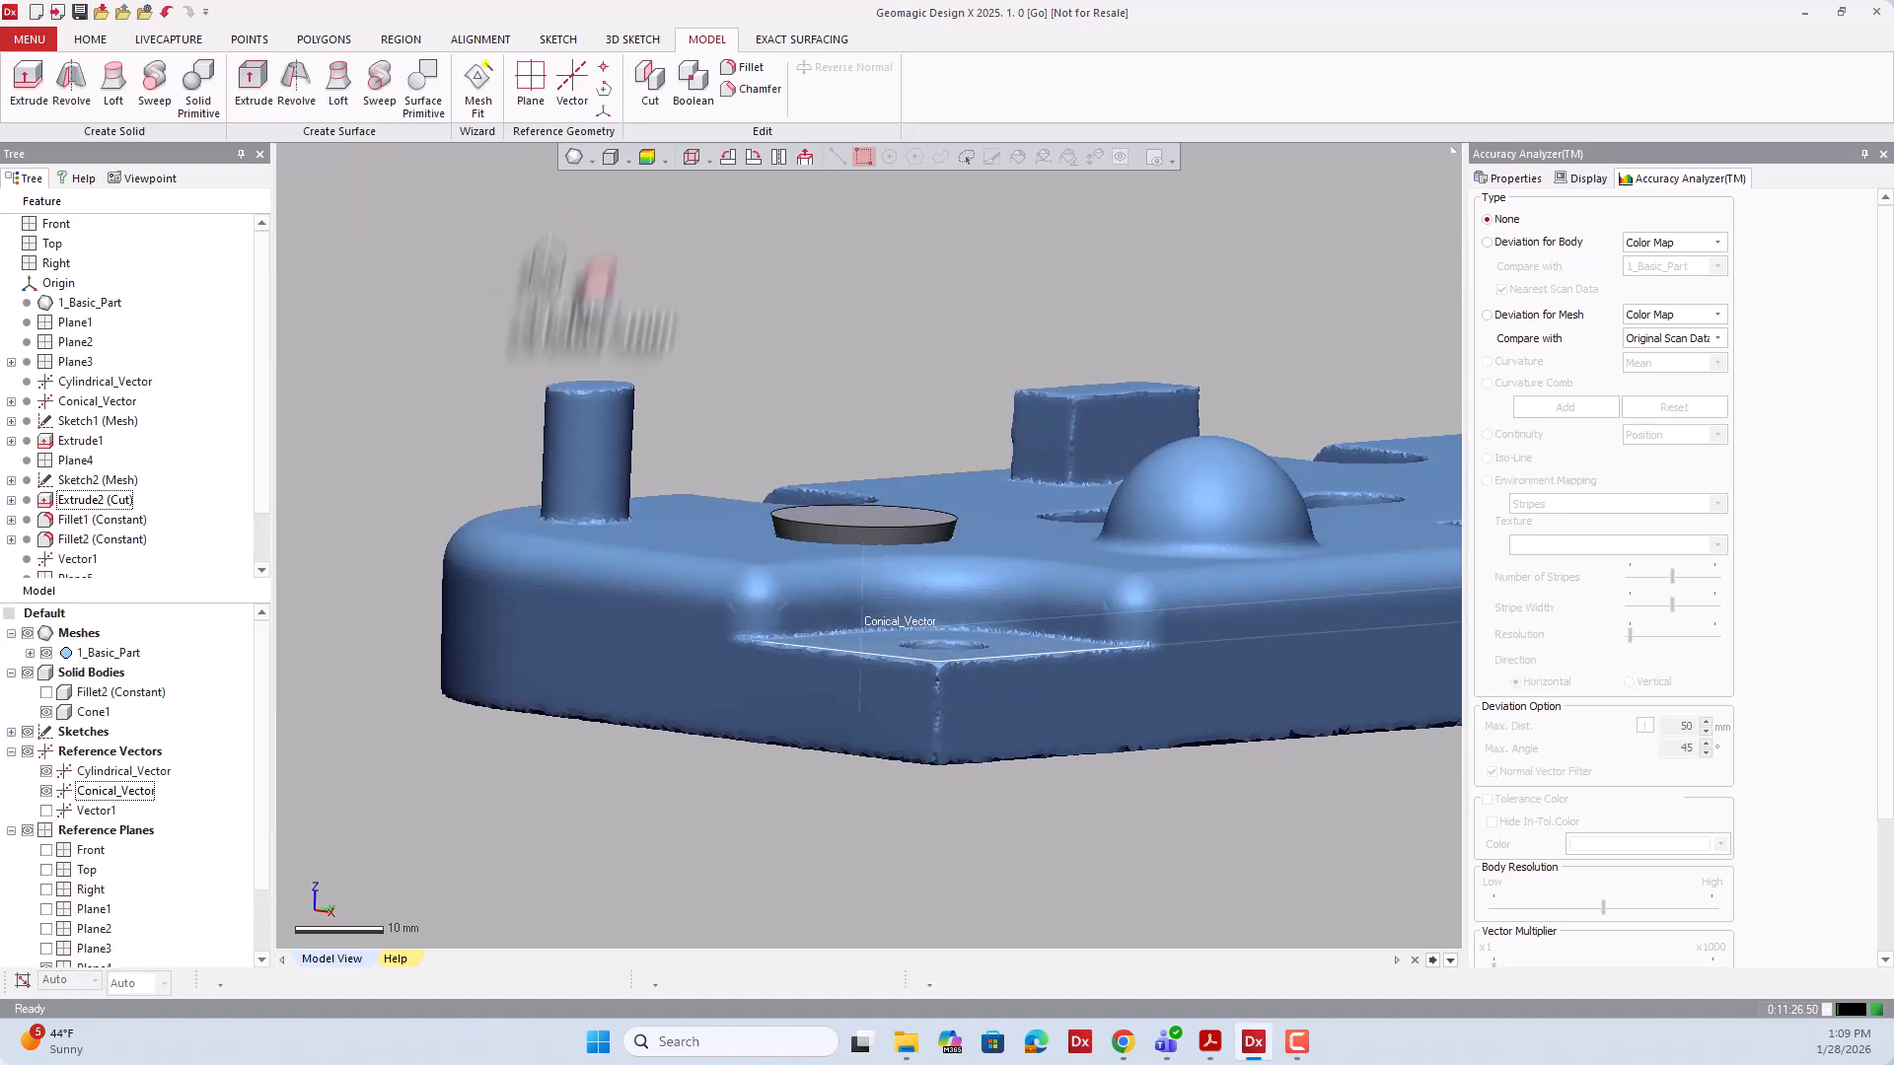
# Hide the solid bodies and edit the Cone1 revolve feature to use the Cut result operator on all bodies.
pyautogui.moveTo(818, 611); pyautogui.dragTo(951, 452, button='right')
pyautogui.click(28, 673)
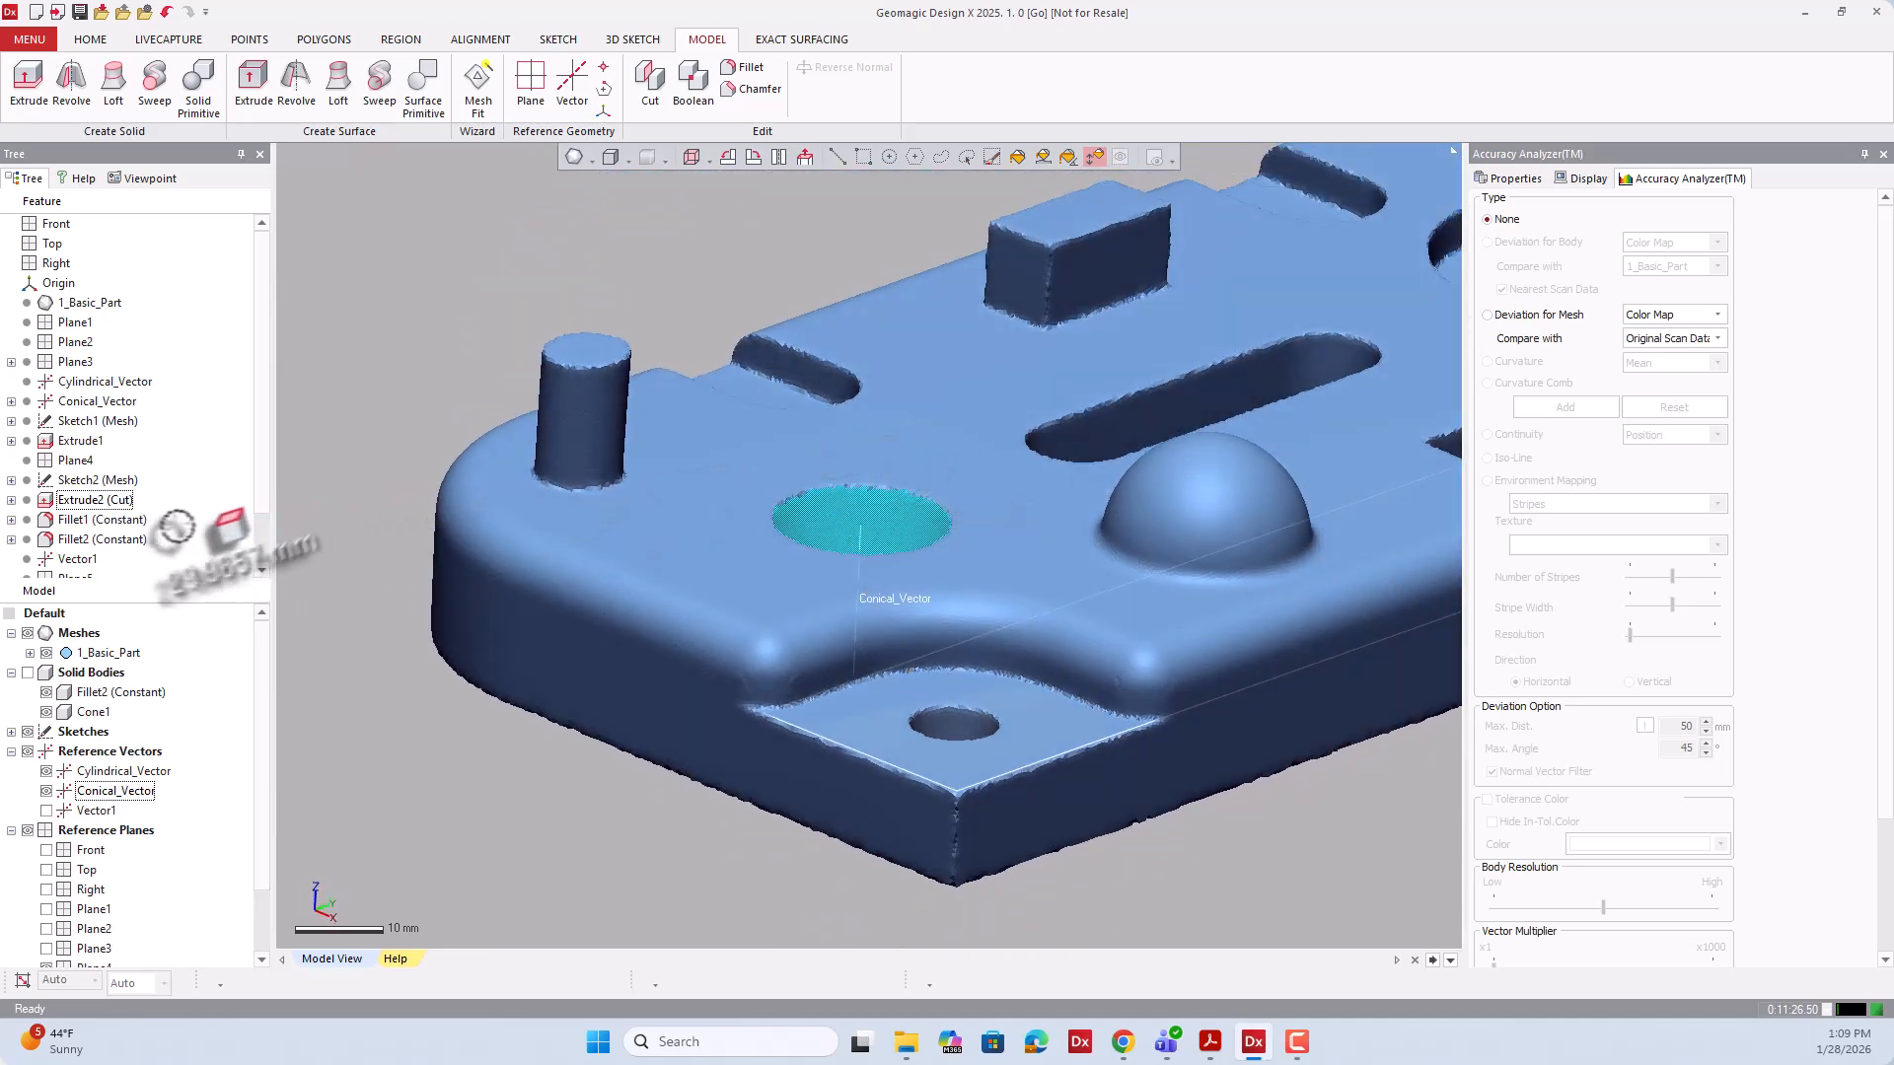
pyautogui.click(74, 559)
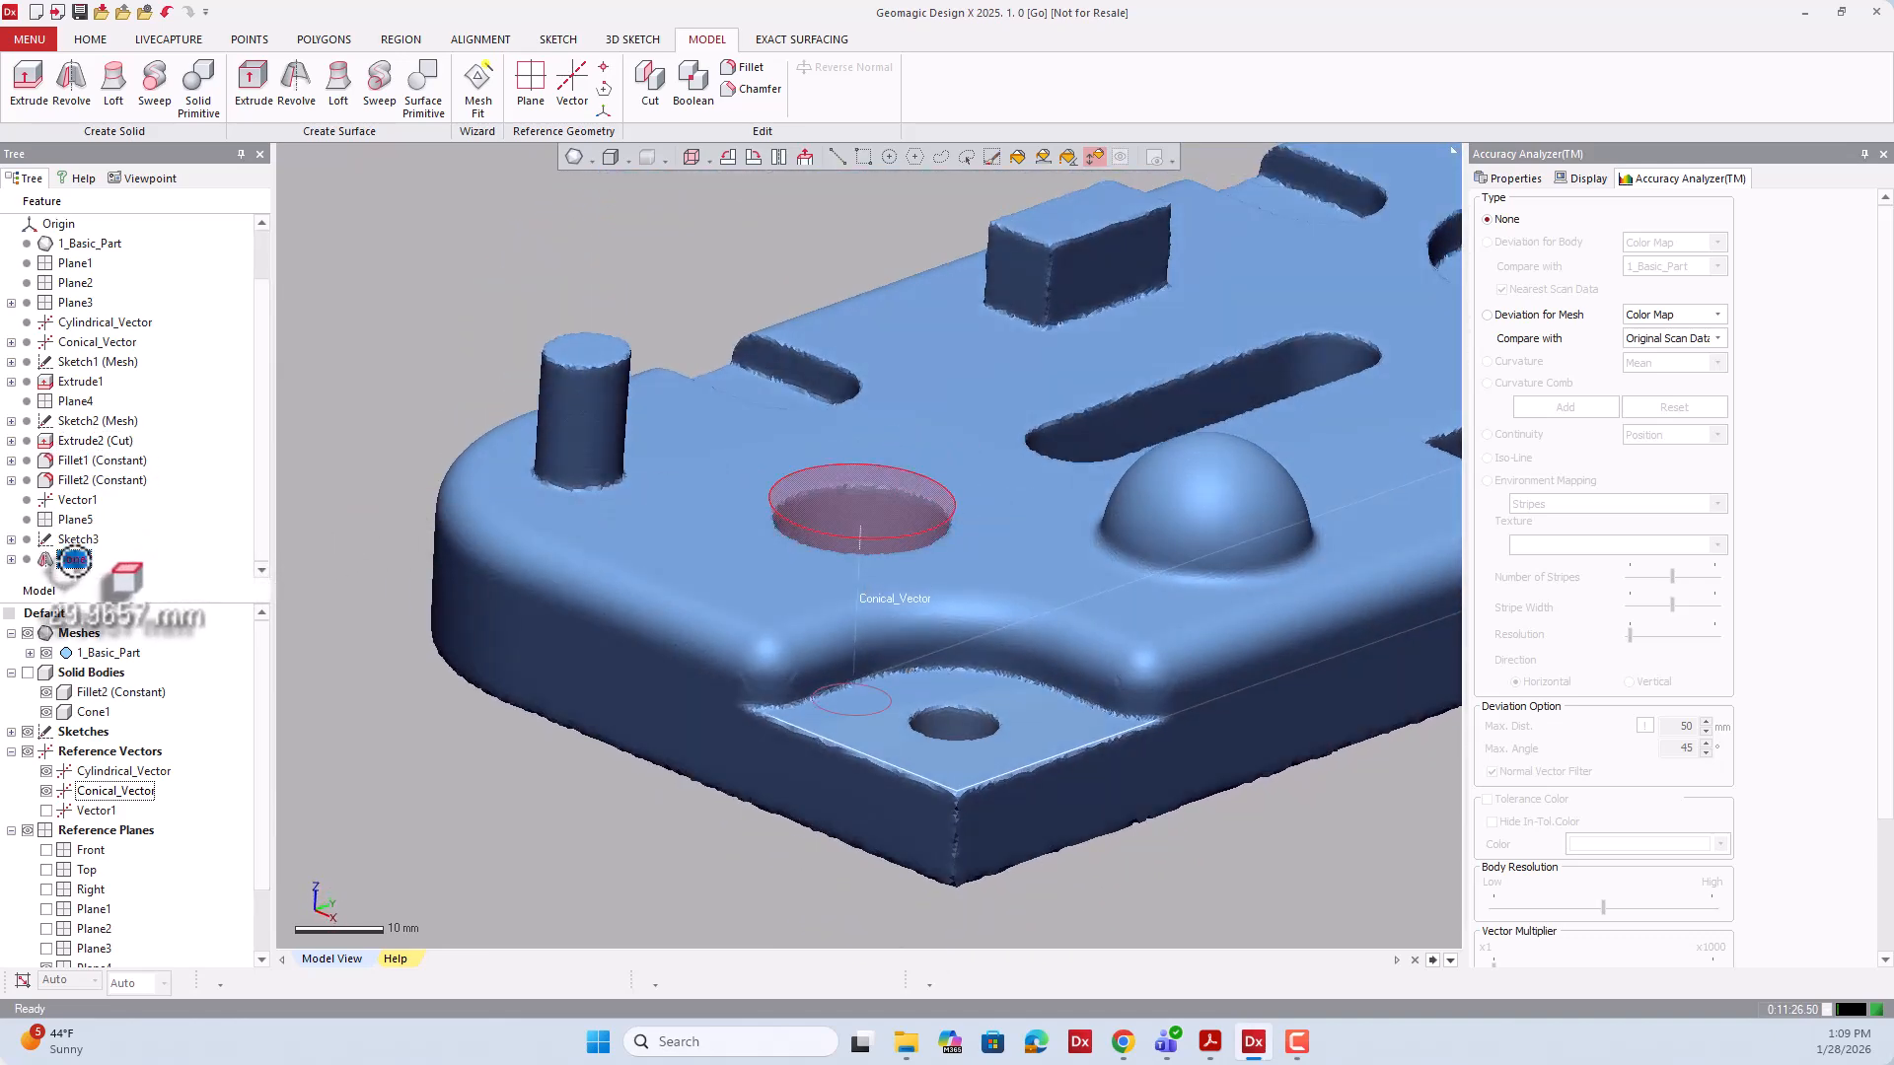
pyautogui.rightClick(74, 560)
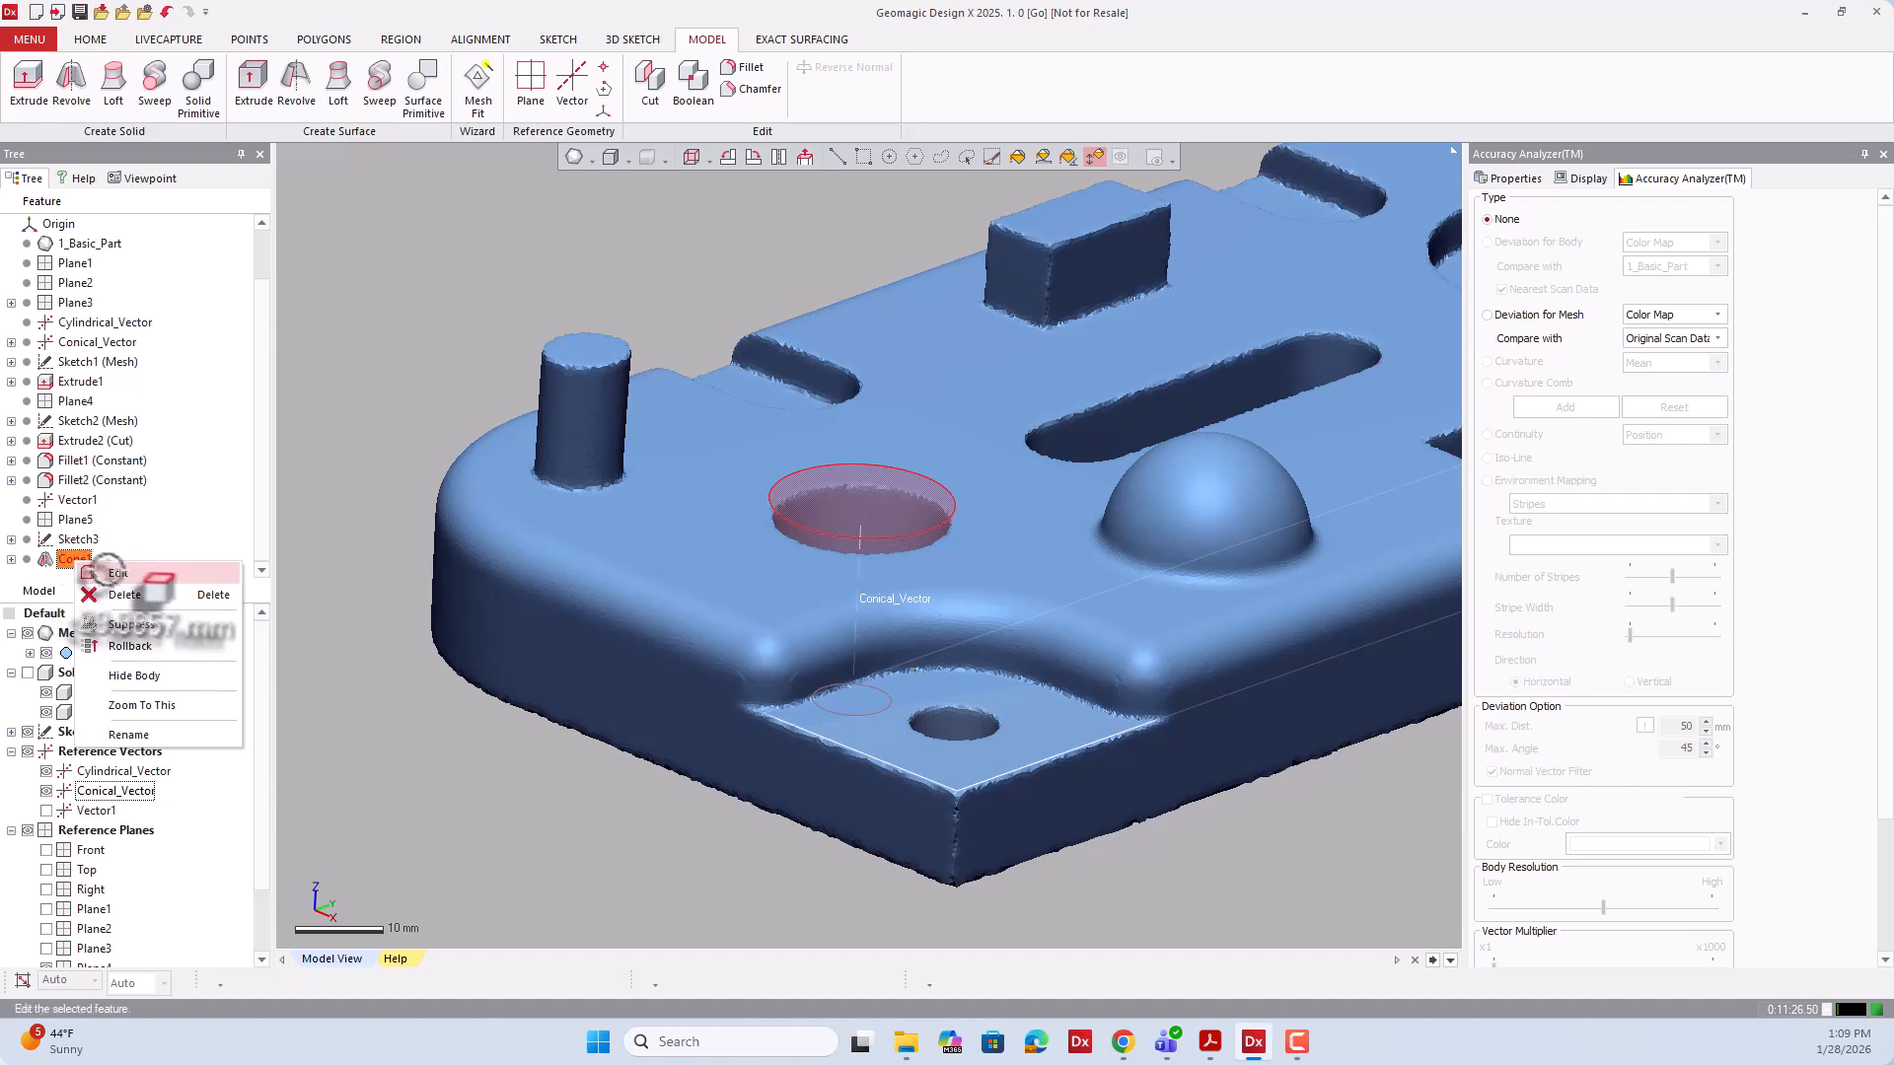
pyautogui.click(112, 573)
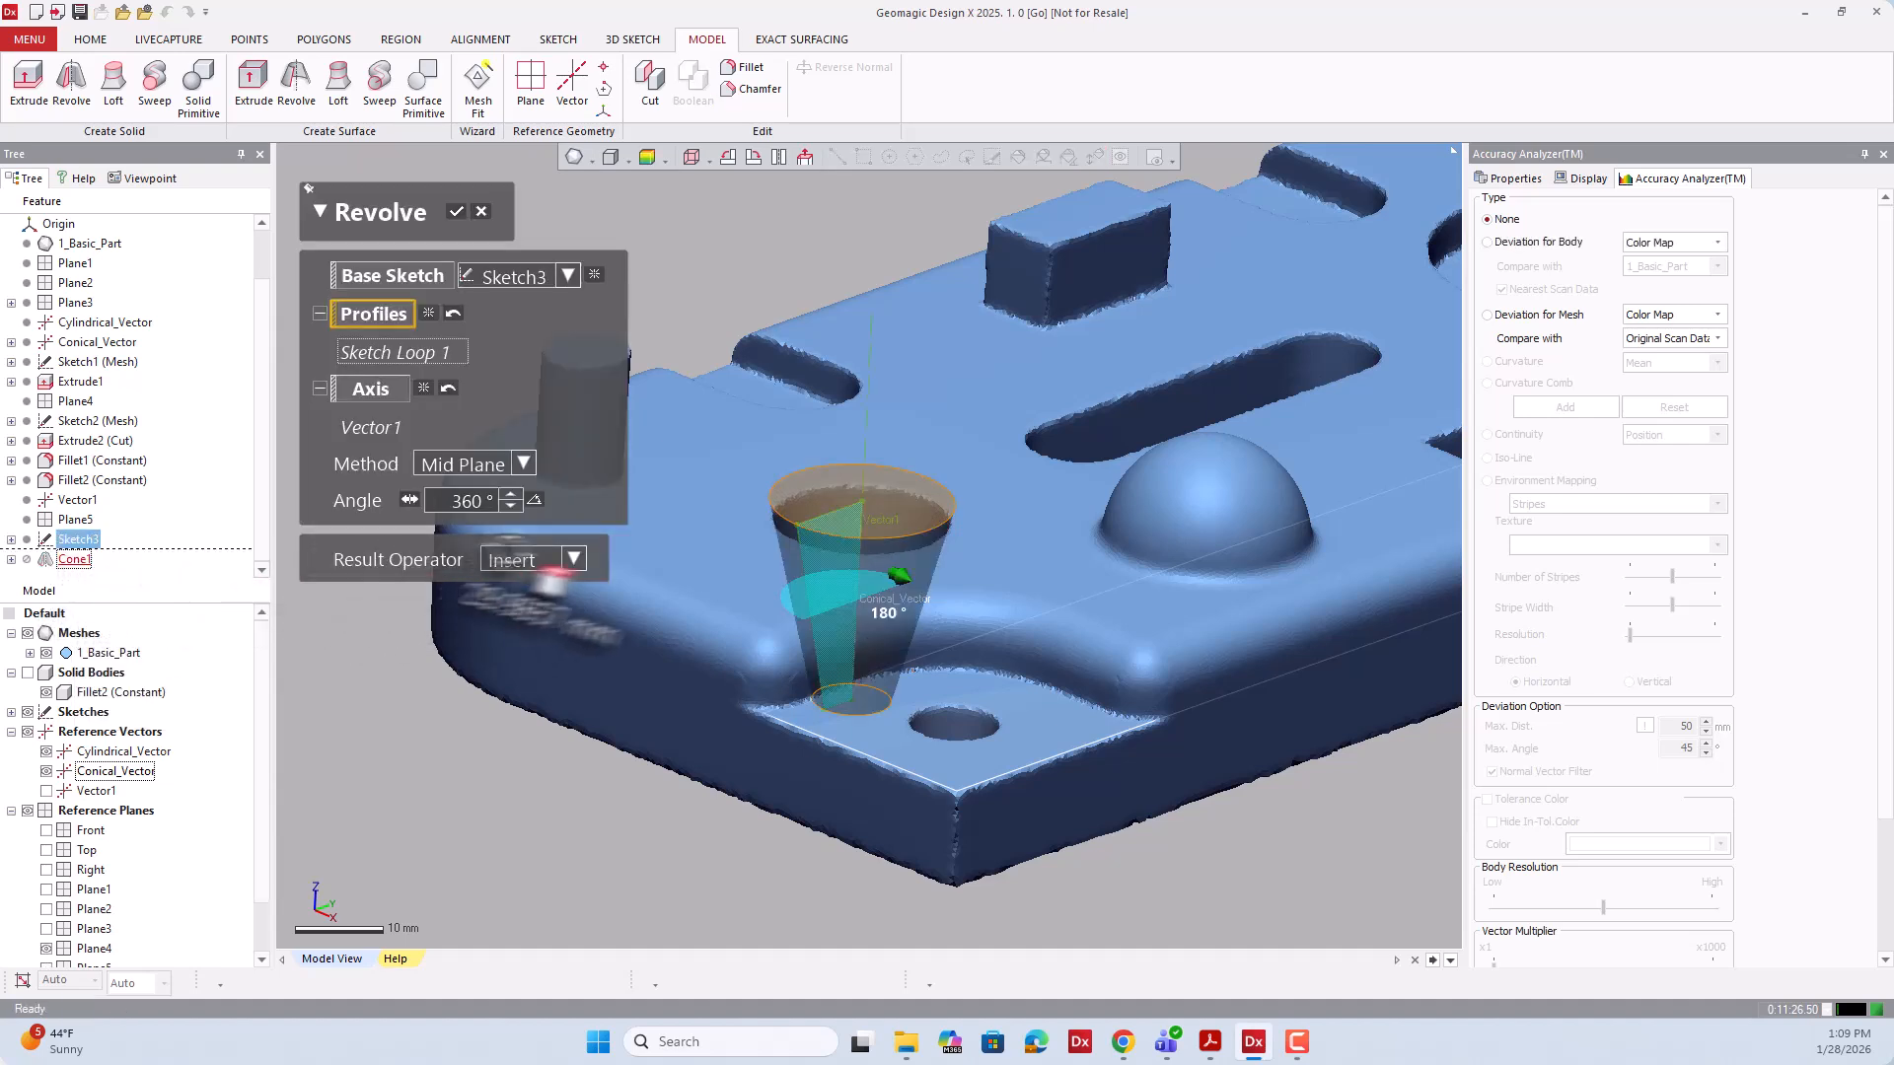
pyautogui.click(537, 560)
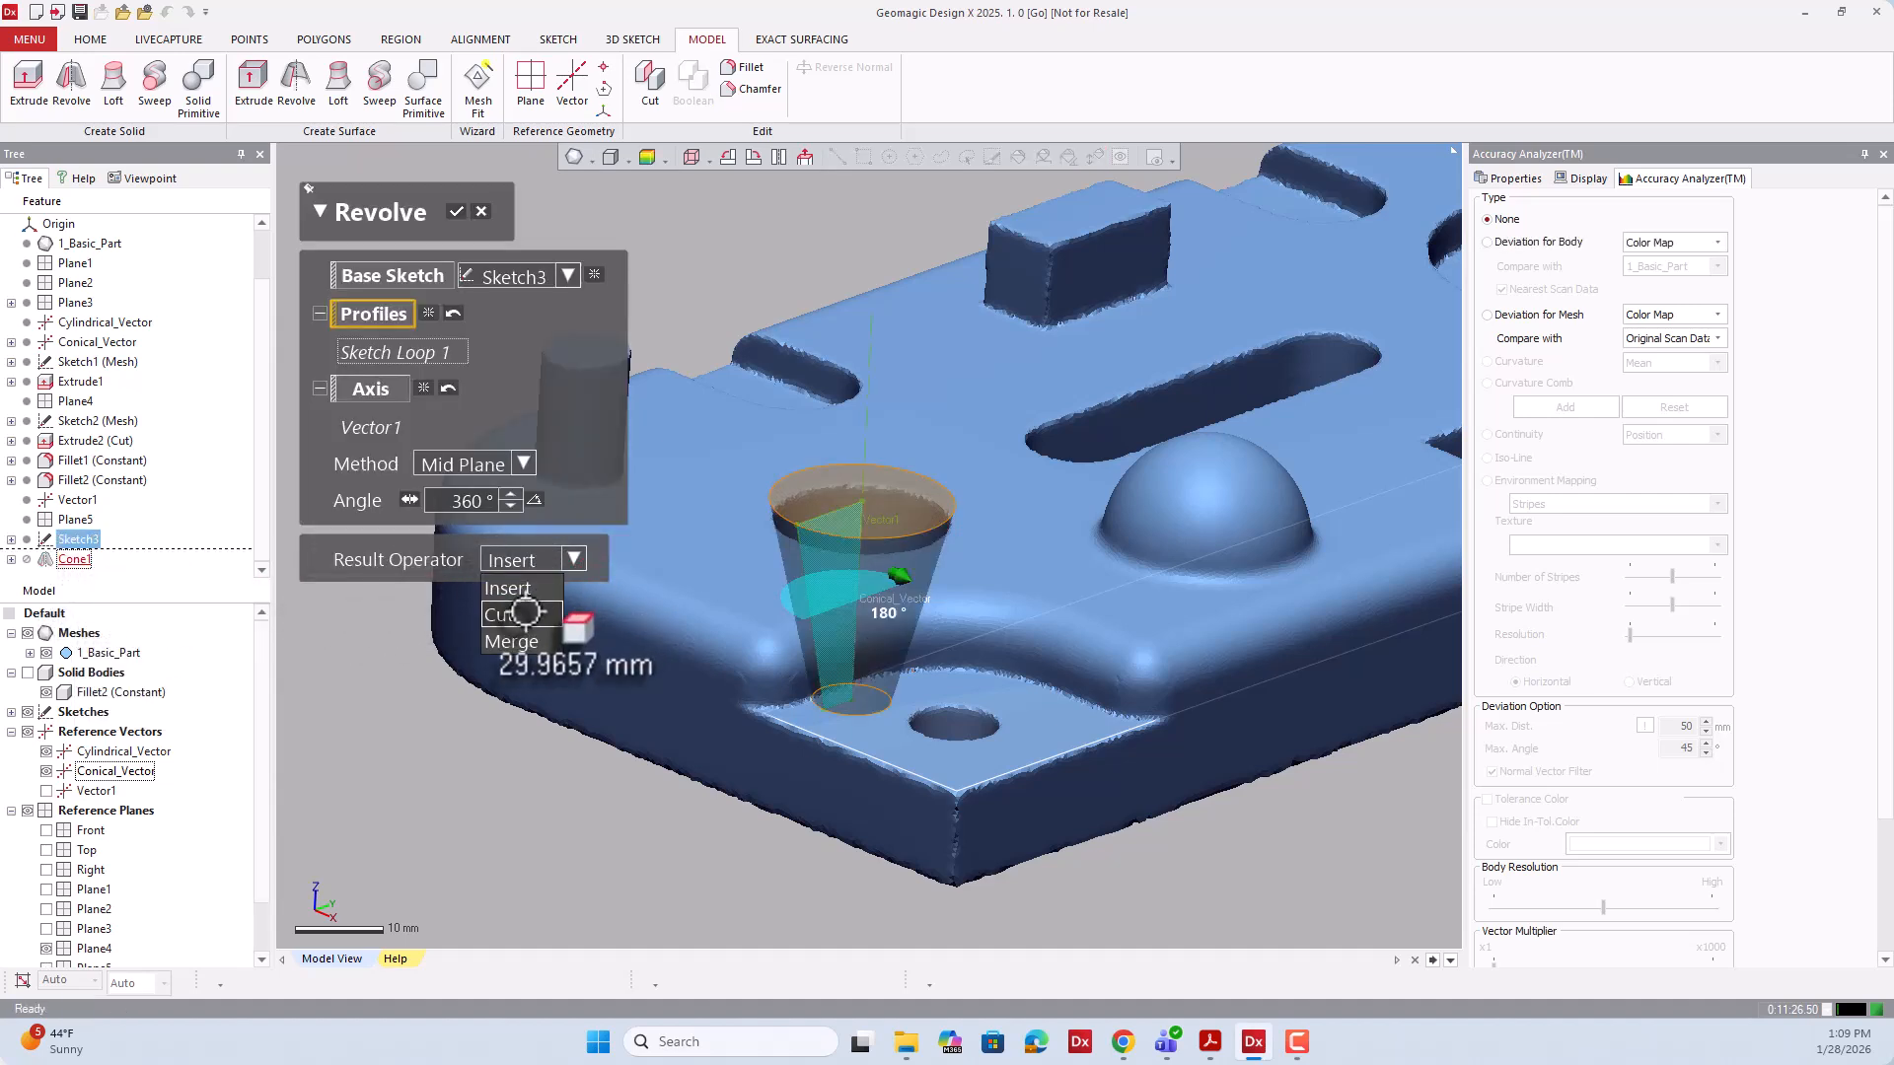
pyautogui.click(526, 612)
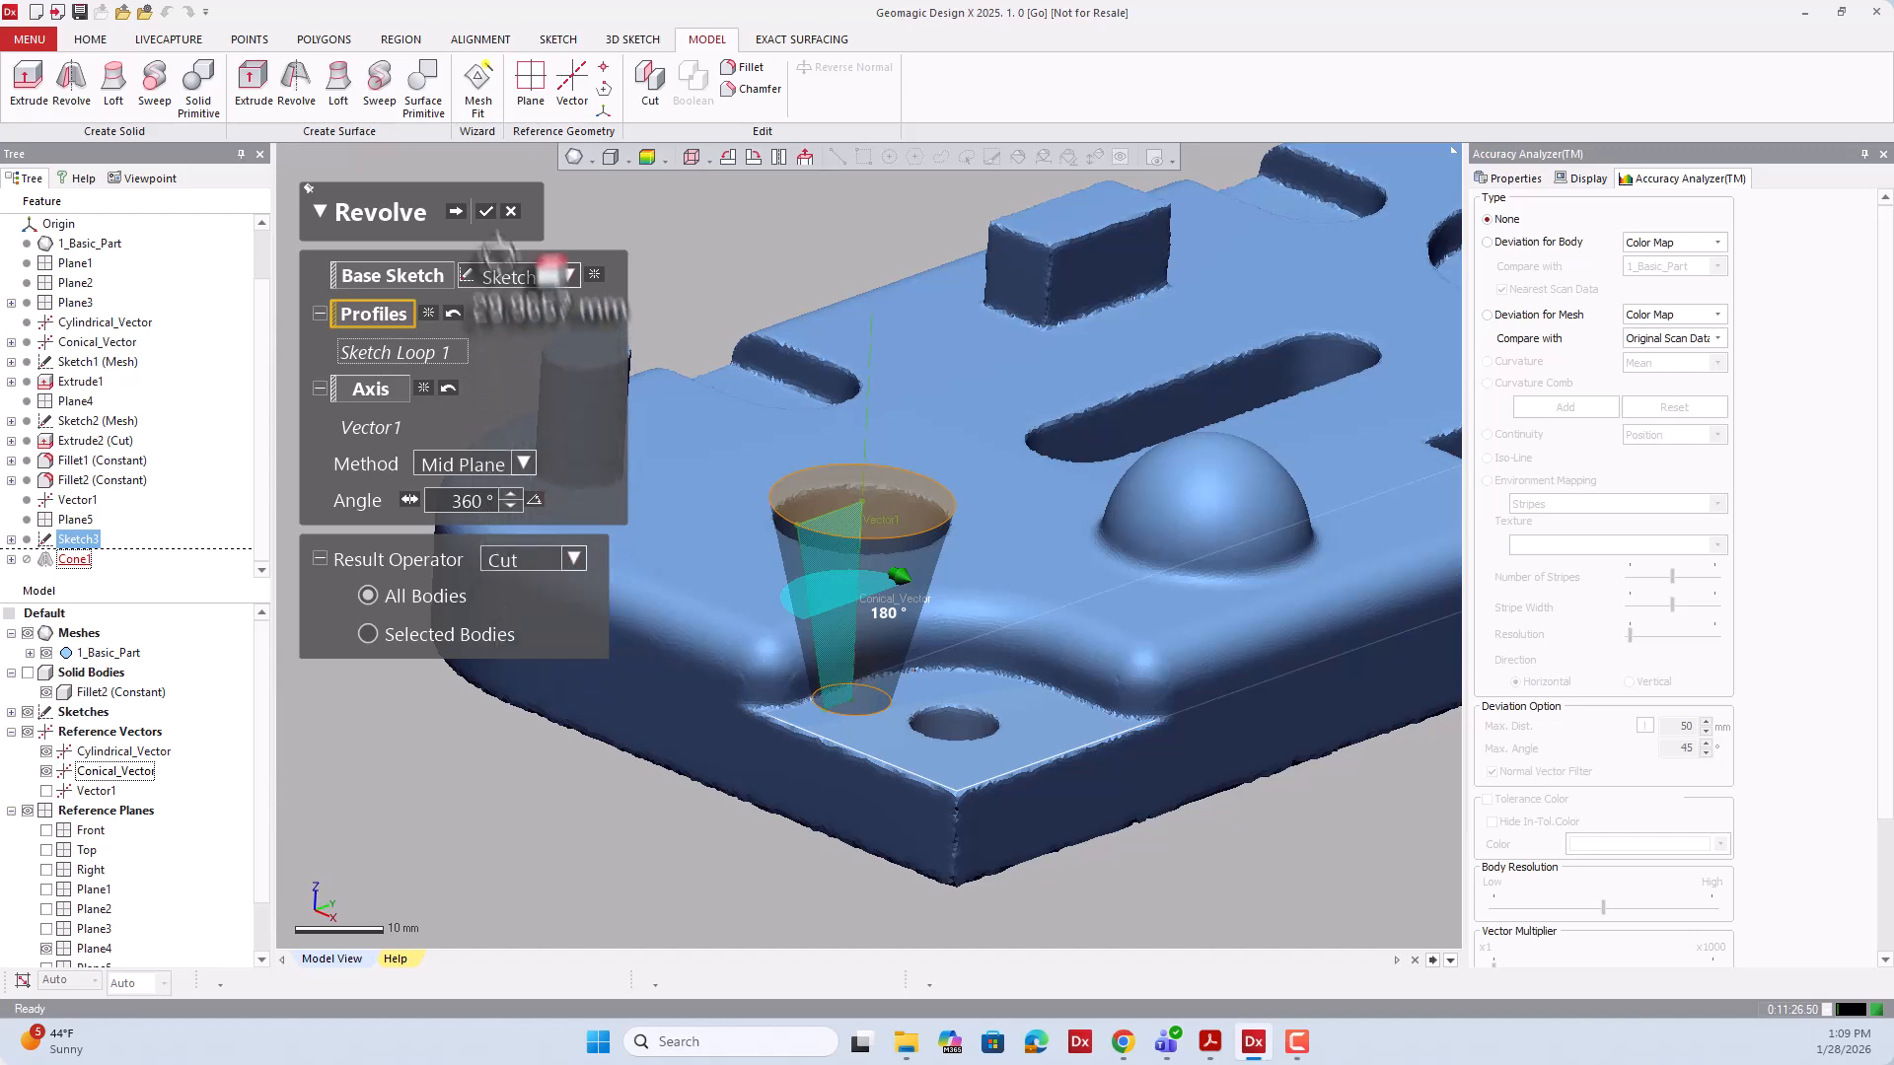
pyautogui.click(456, 211)
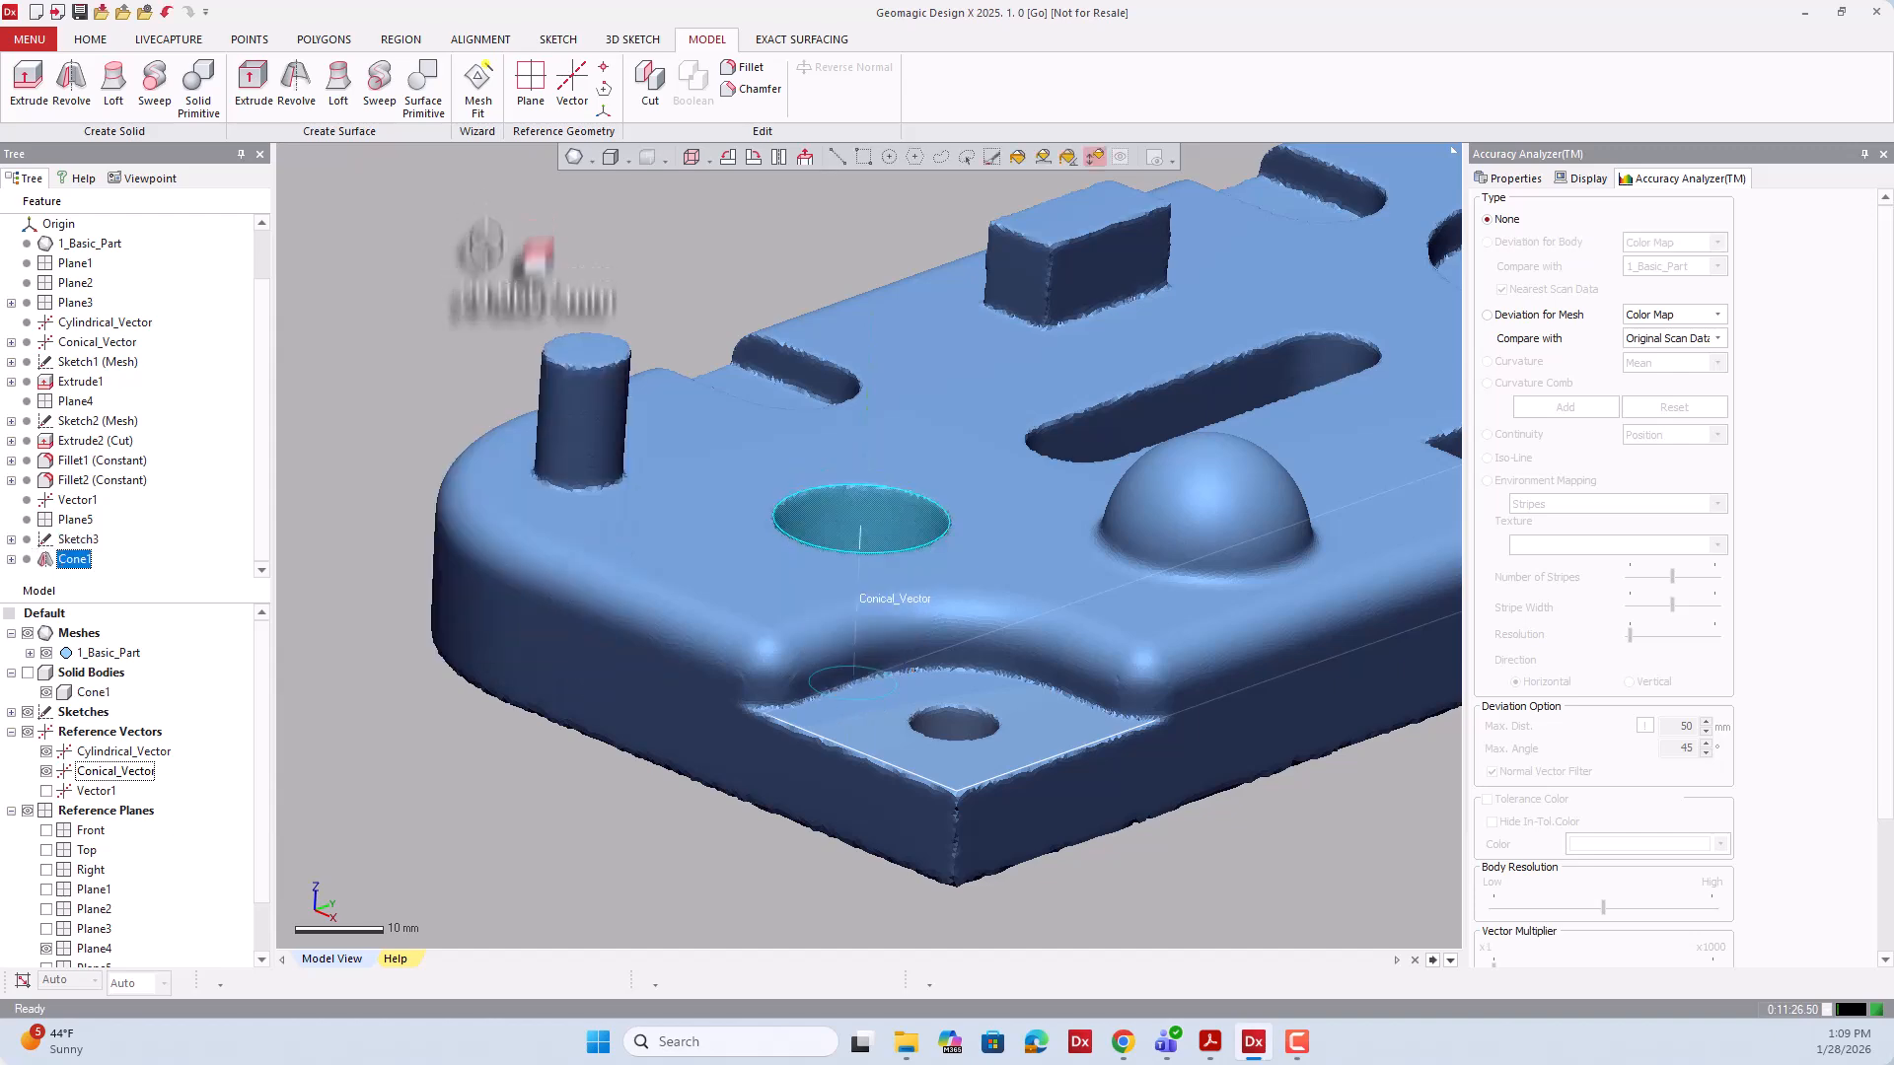
# Show the solid body again and check the conical cut with the Deviation for Body color map.
pyautogui.click(28, 673)
pyautogui.moveTo(820, 345)
pyautogui.mouseDown(button='right')
pyautogui.moveTo(867, 689)
pyautogui.moveTo(945, 446)
pyautogui.moveTo(897, 499)
pyautogui.moveTo(996, 755)
pyautogui.moveTo(875, 696)
pyautogui.moveTo(994, 360)
pyautogui.mouseUp(button='right')
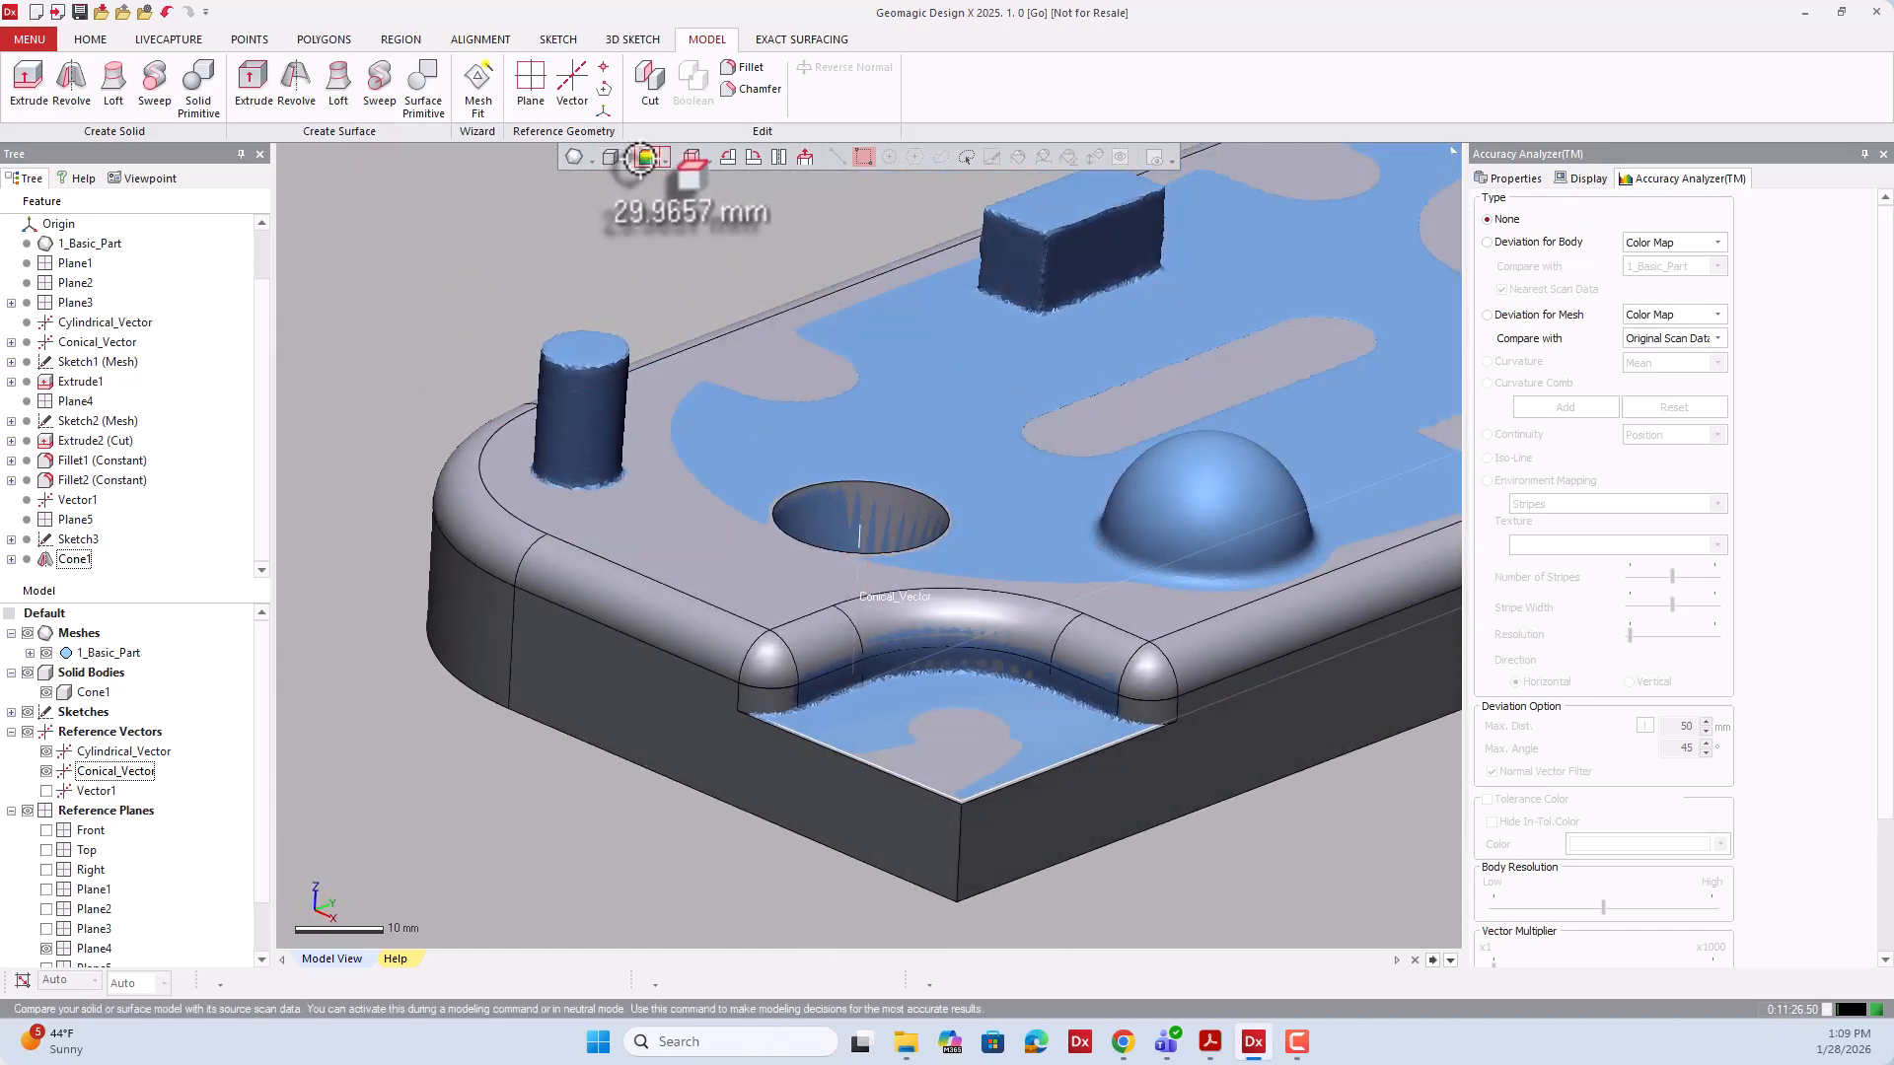
pyautogui.click(640, 160)
pyautogui.moveTo(849, 434); pyautogui.dragTo(892, 675, button='right')
pyautogui.moveTo(893, 524); pyautogui.dragTo(896, 658, button='right')
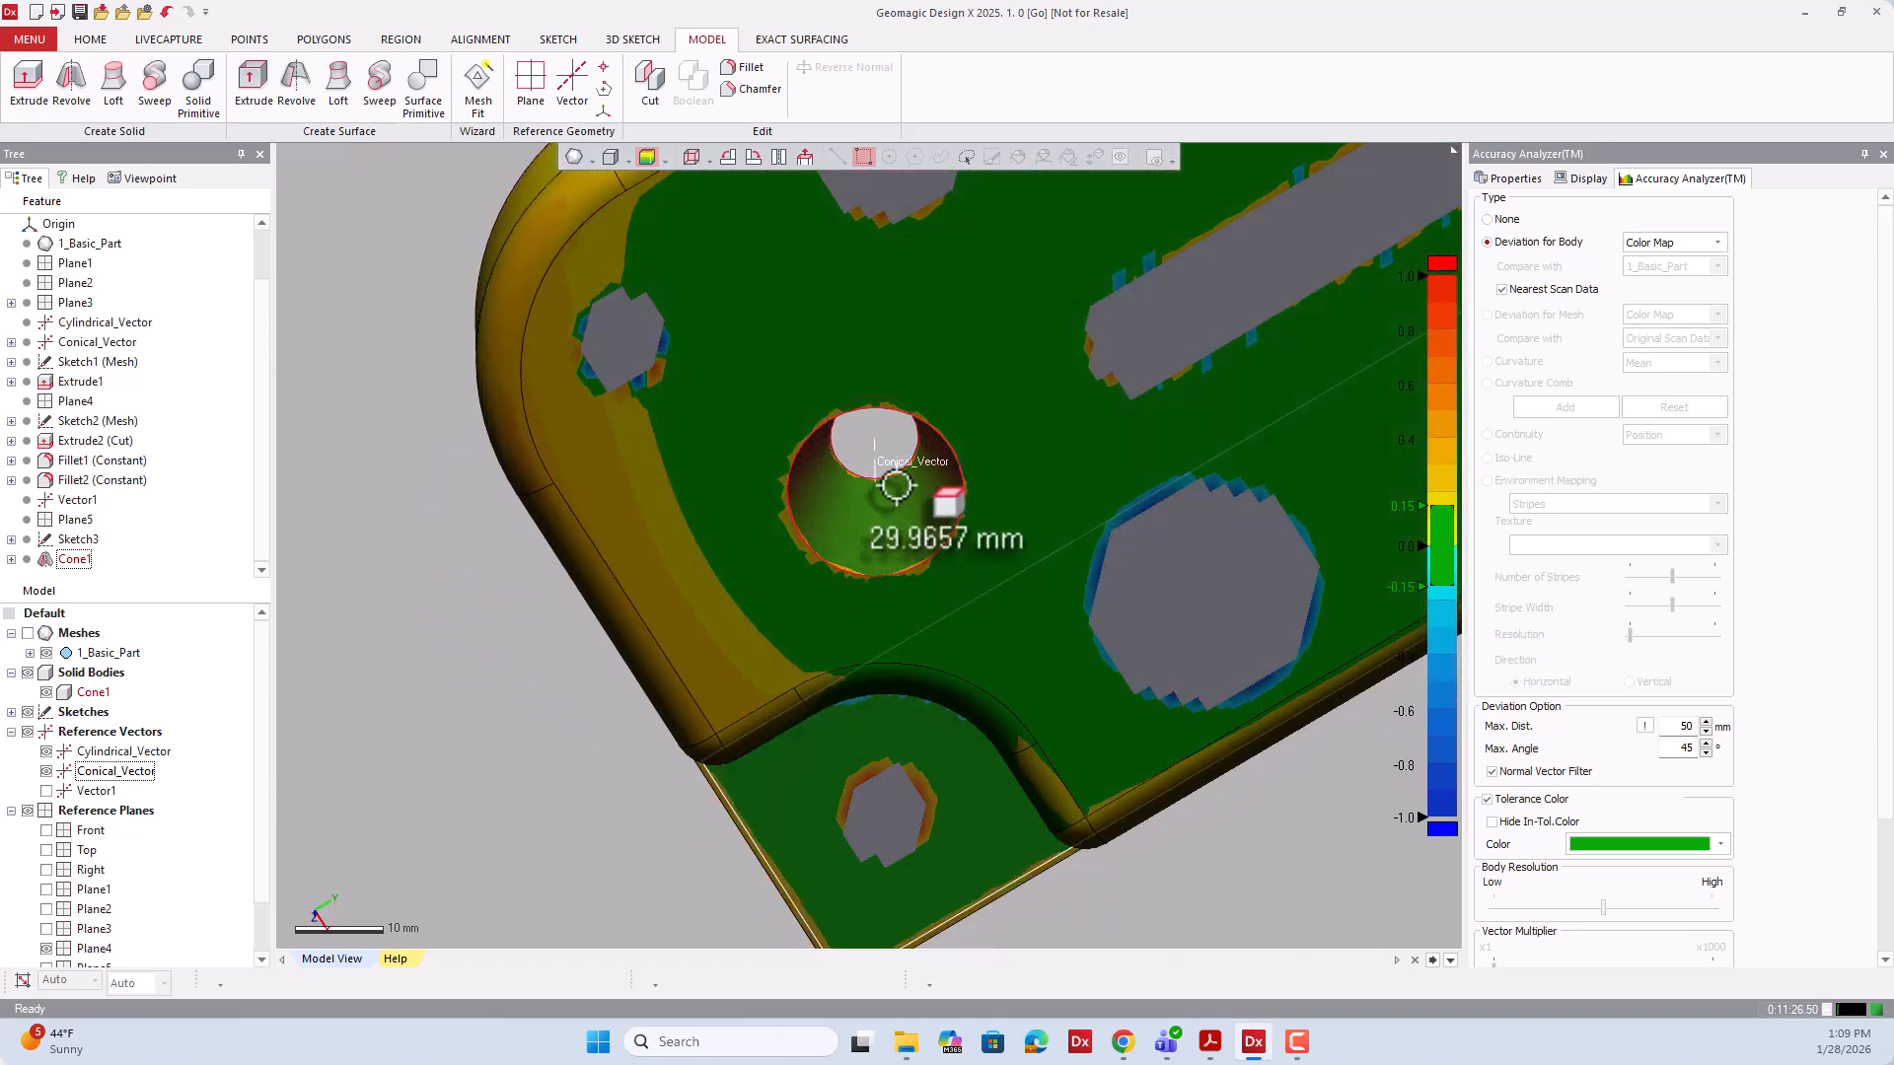
# Examine the conical cut's deviation up close and review its Sketch3 profile.
pyautogui.scroll(5, 893, 527)
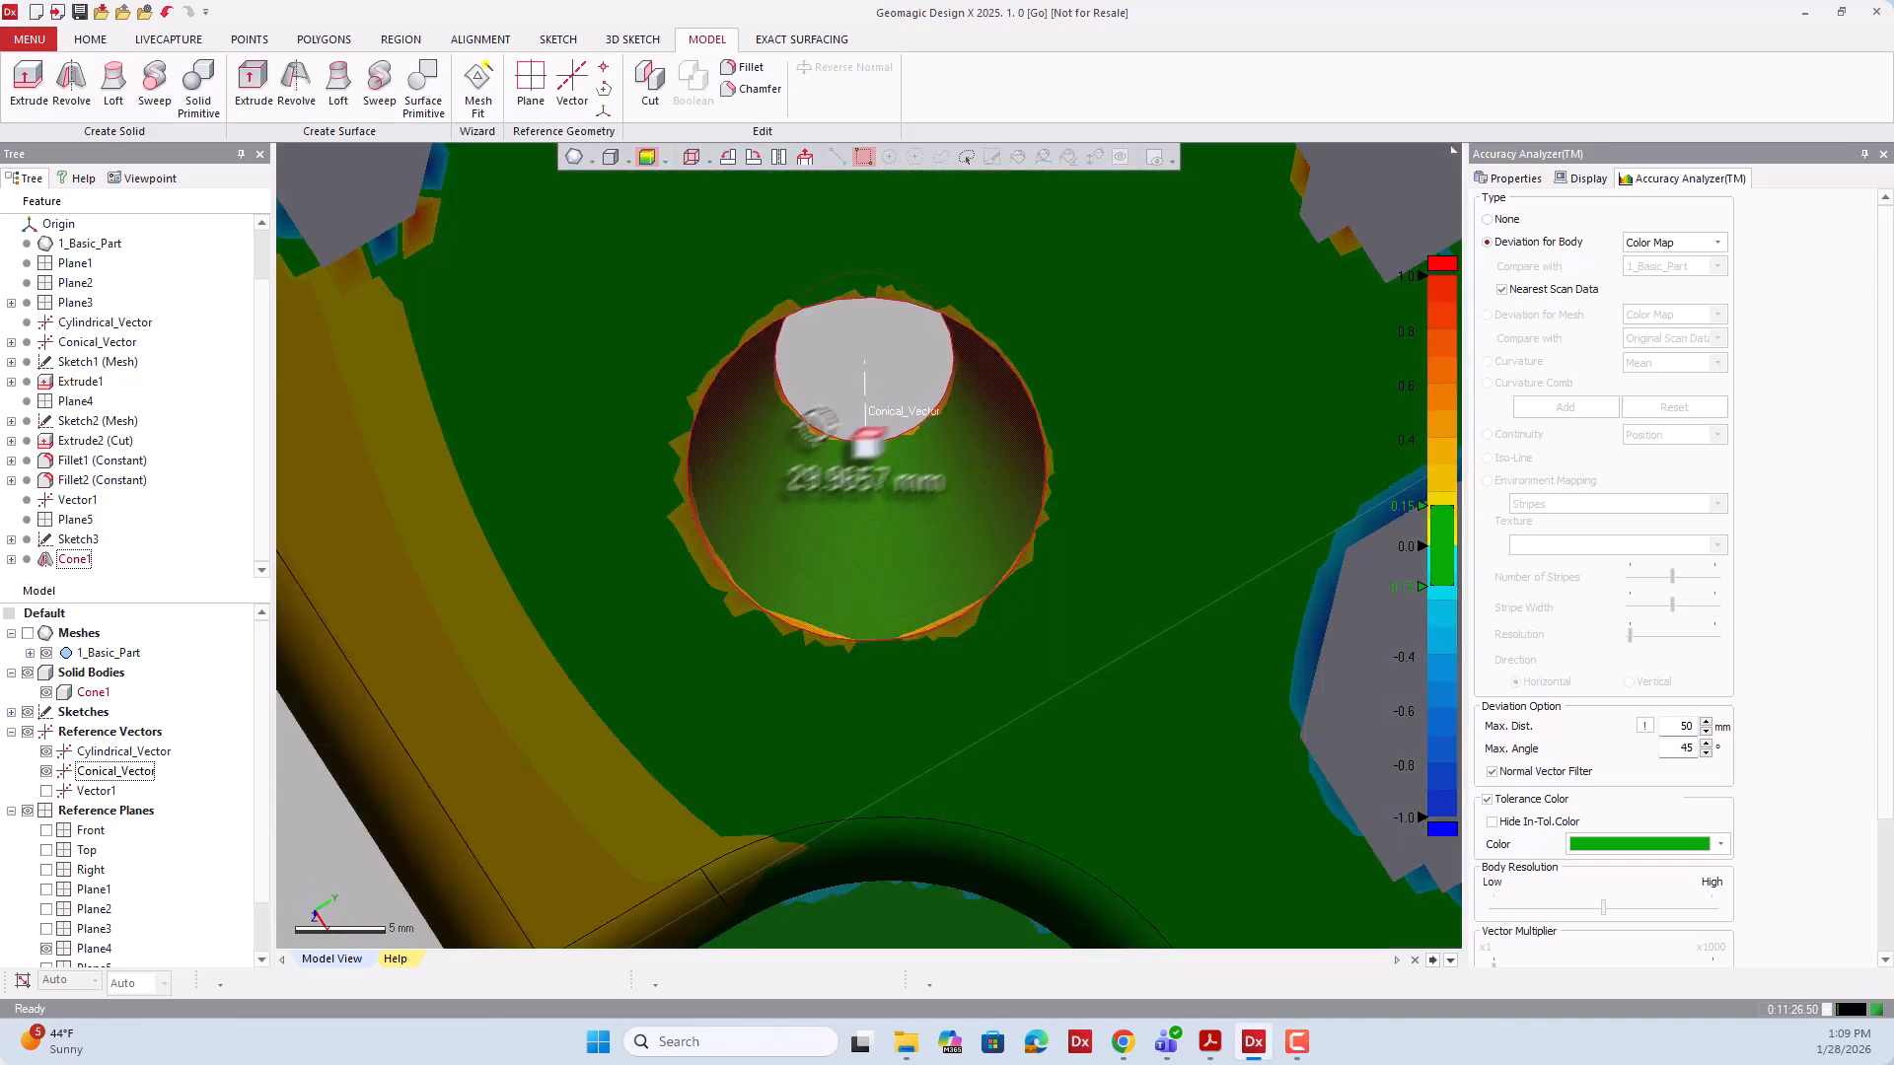
pyautogui.moveTo(963, 529); pyautogui.dragTo(1031, 320, button='right')
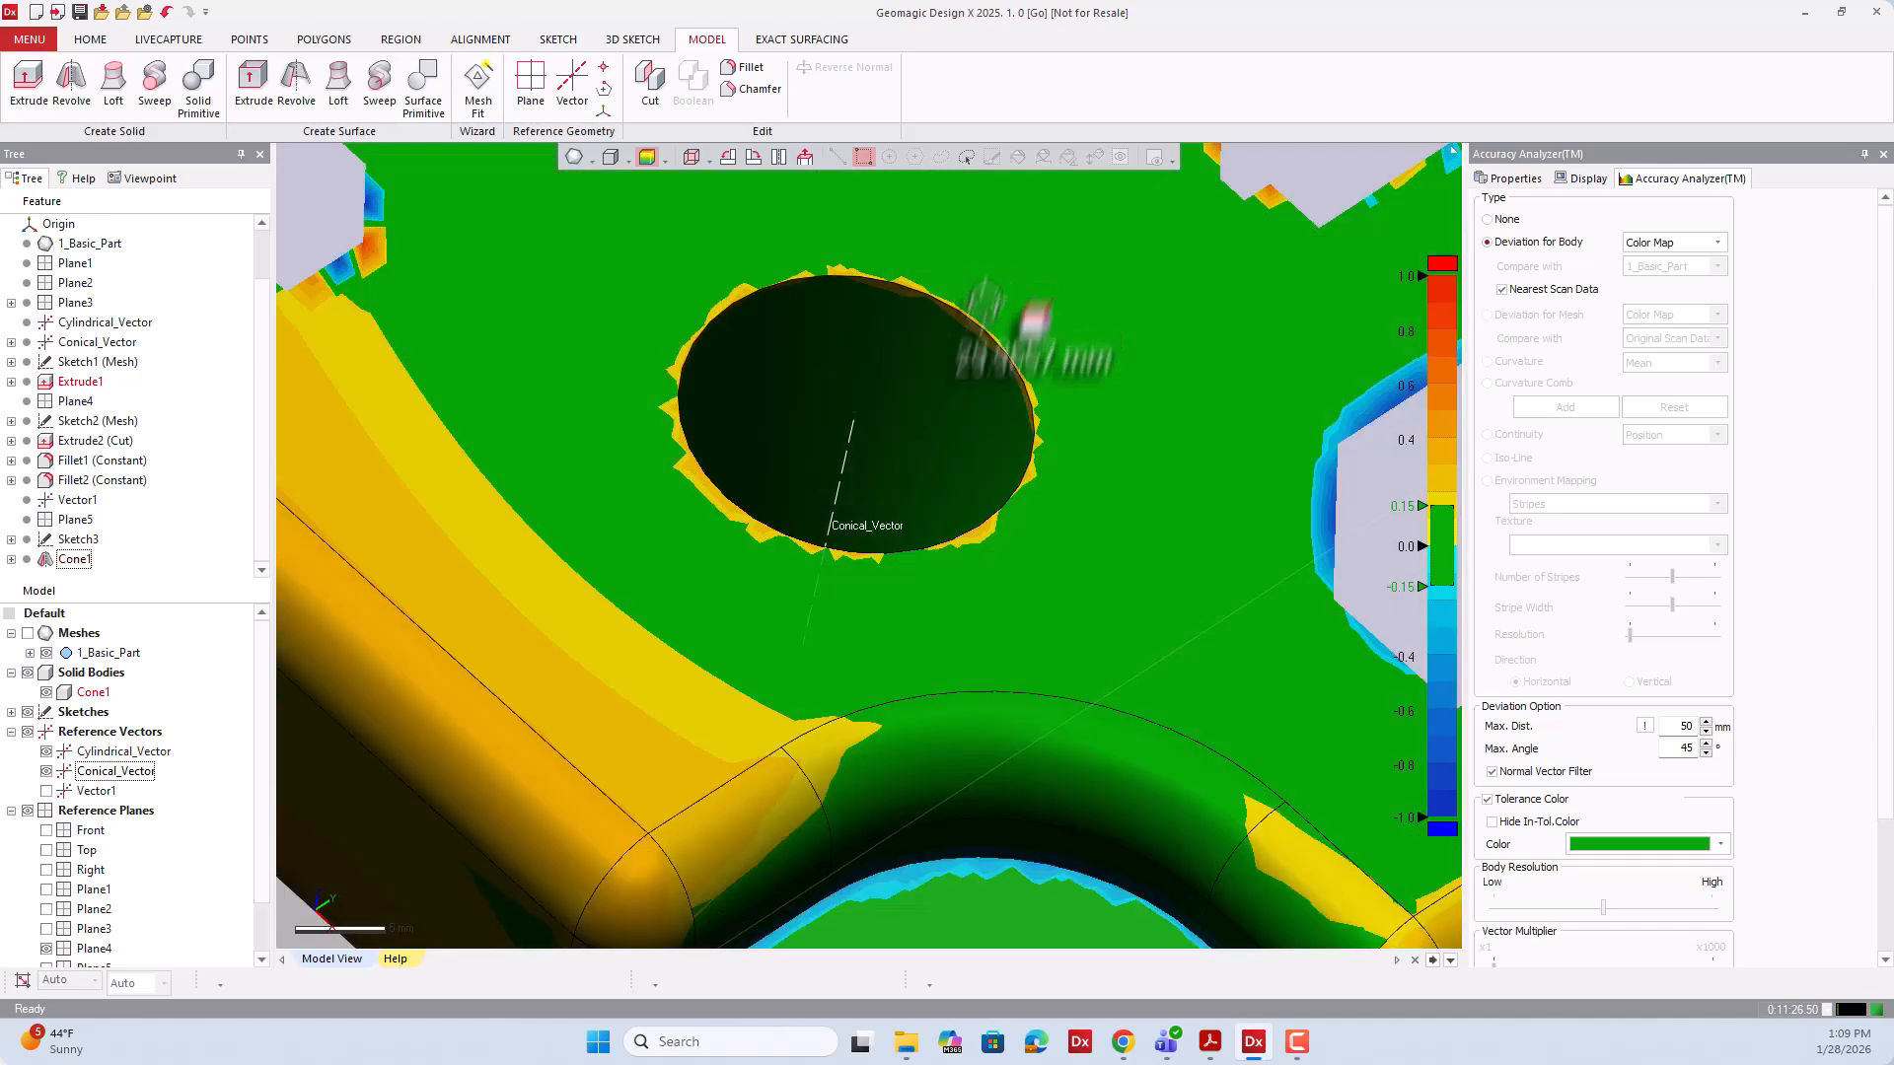
pyautogui.scroll(-3, 908, 444)
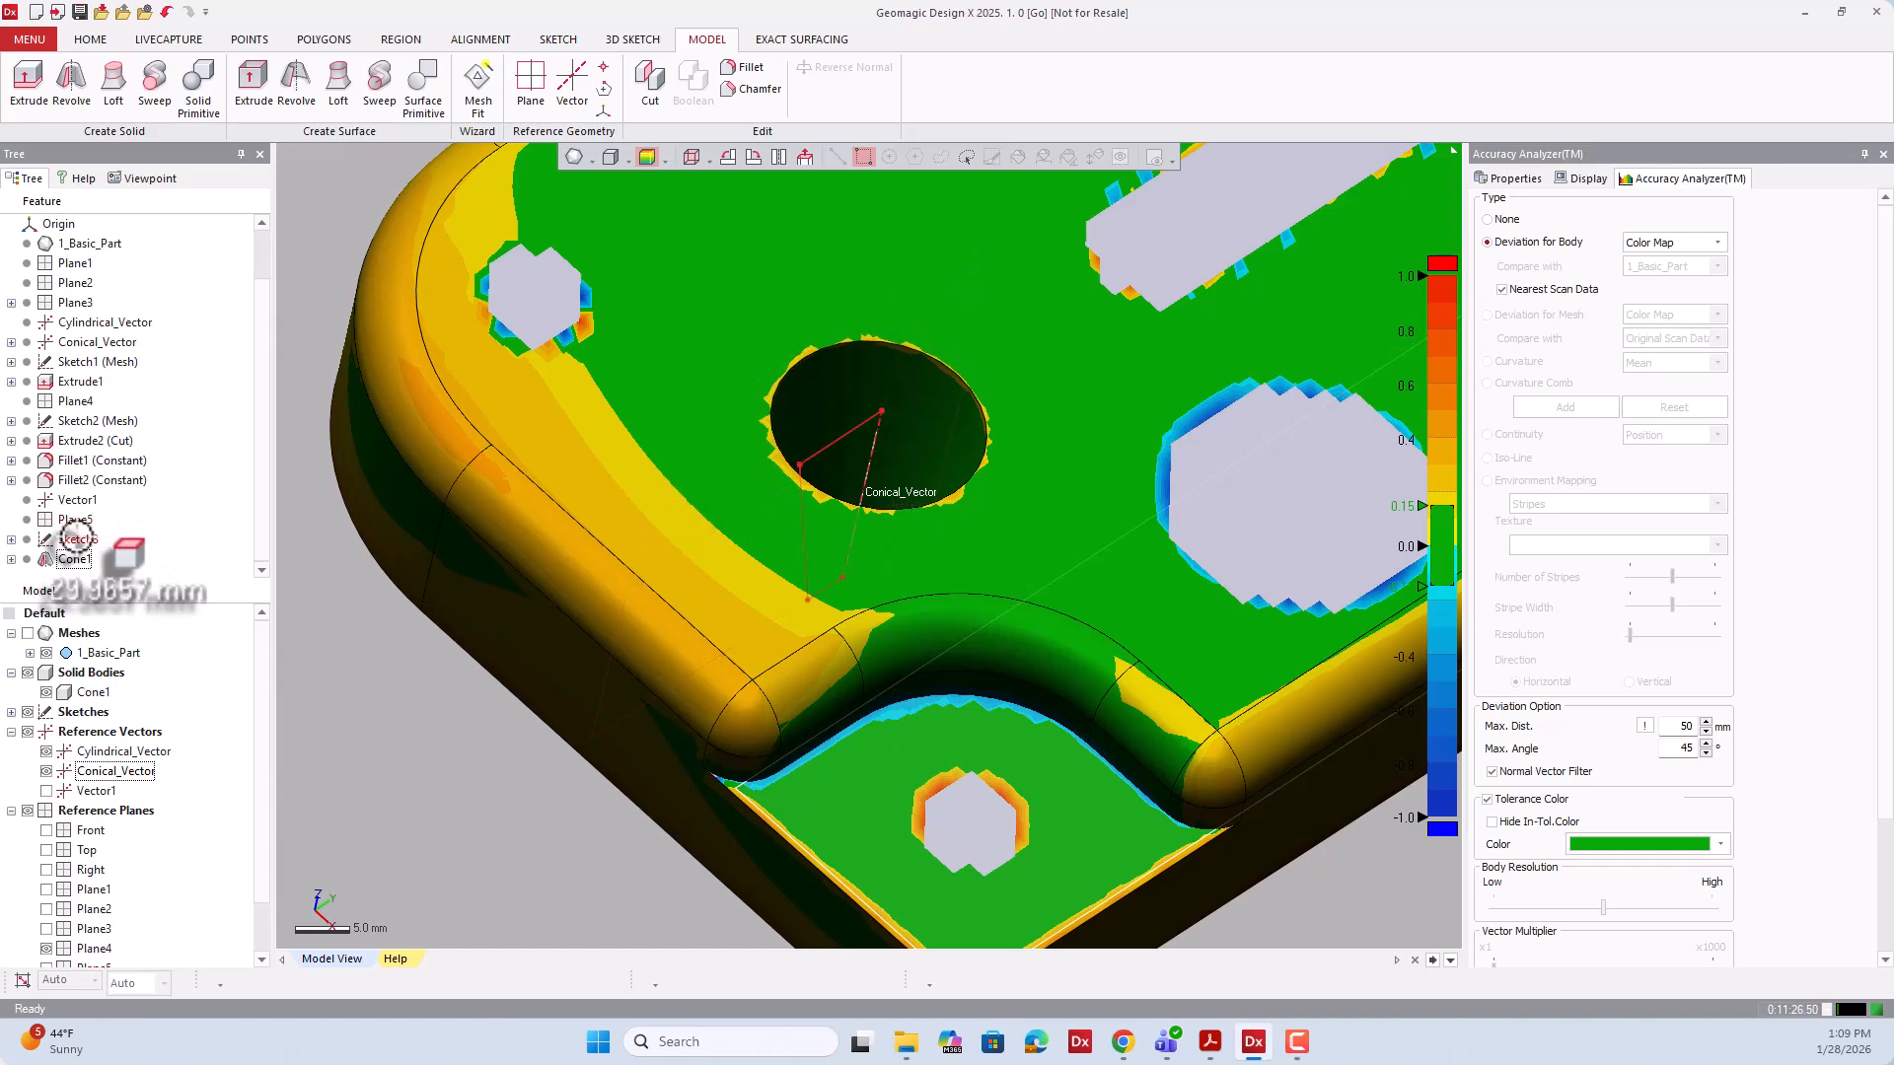
pyautogui.doubleClick(78, 540)
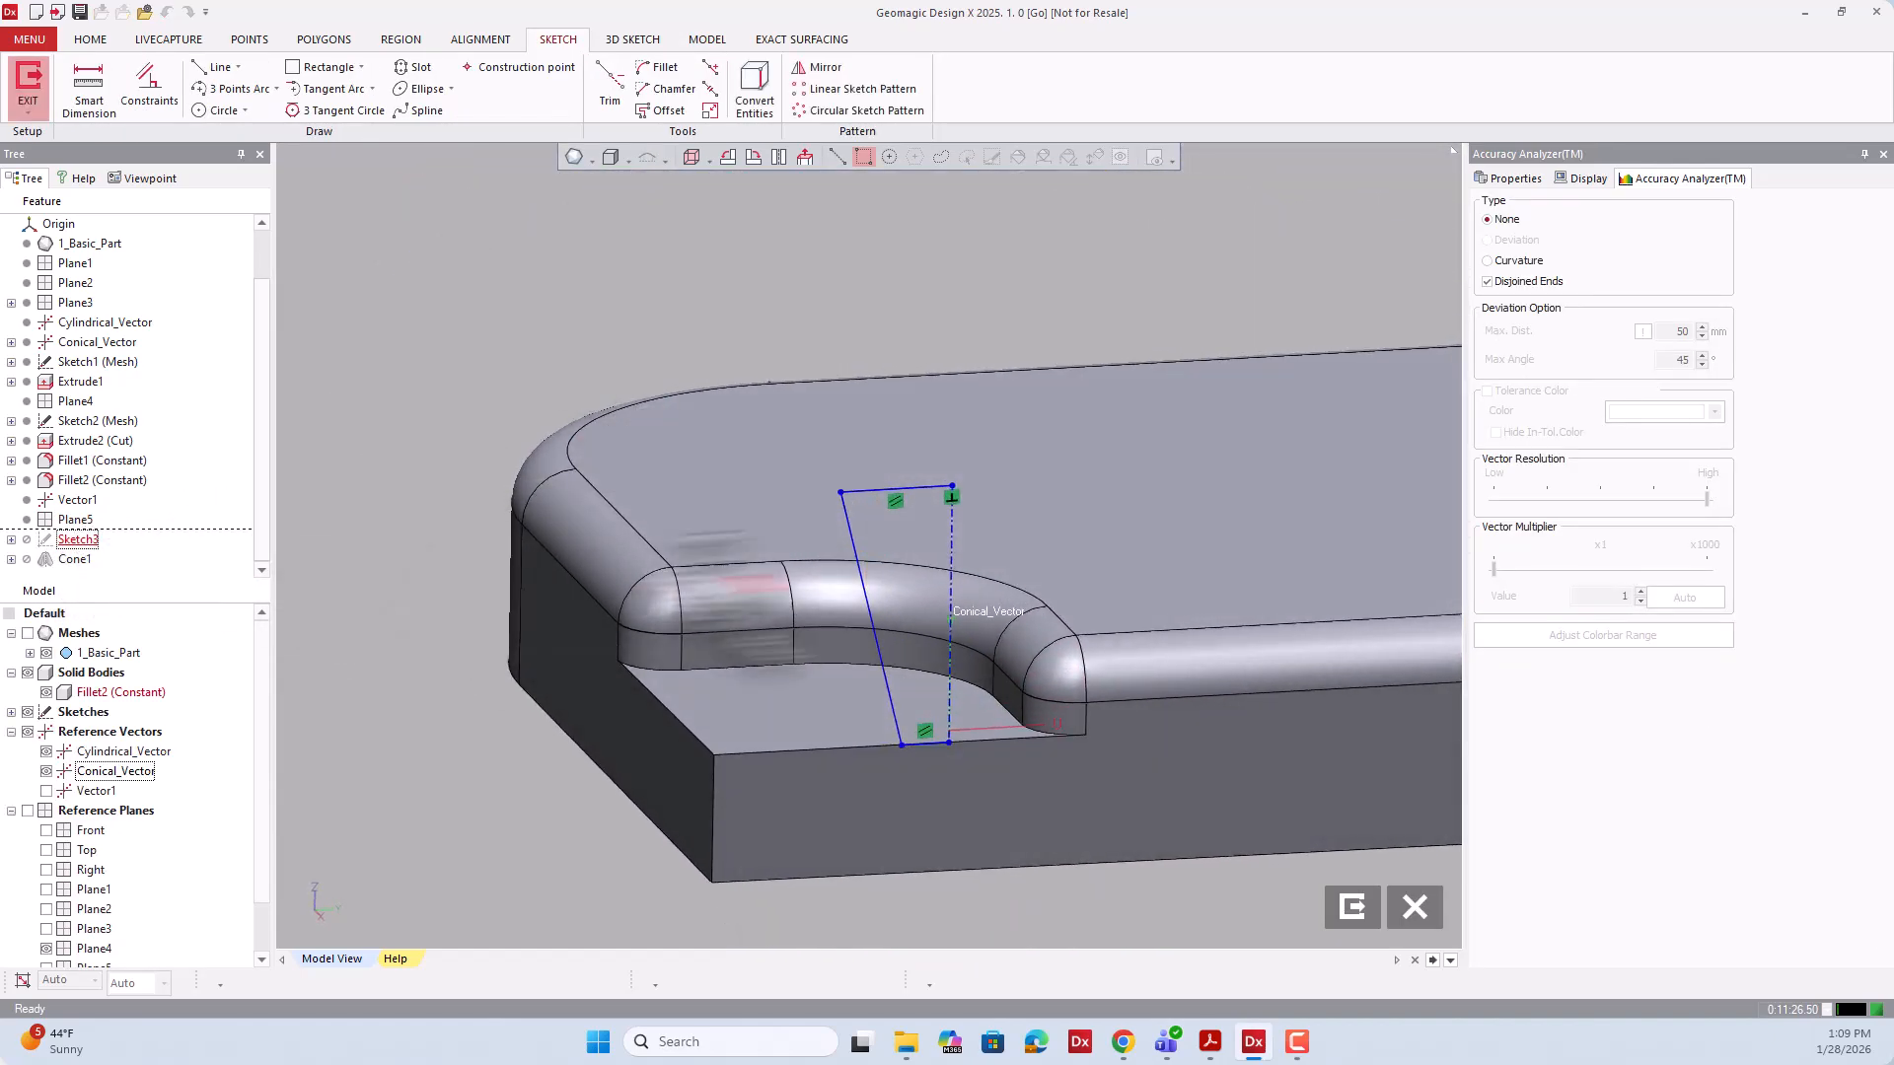
pyautogui.moveTo(725, 551); pyautogui.dragTo(939, 496, button='right')
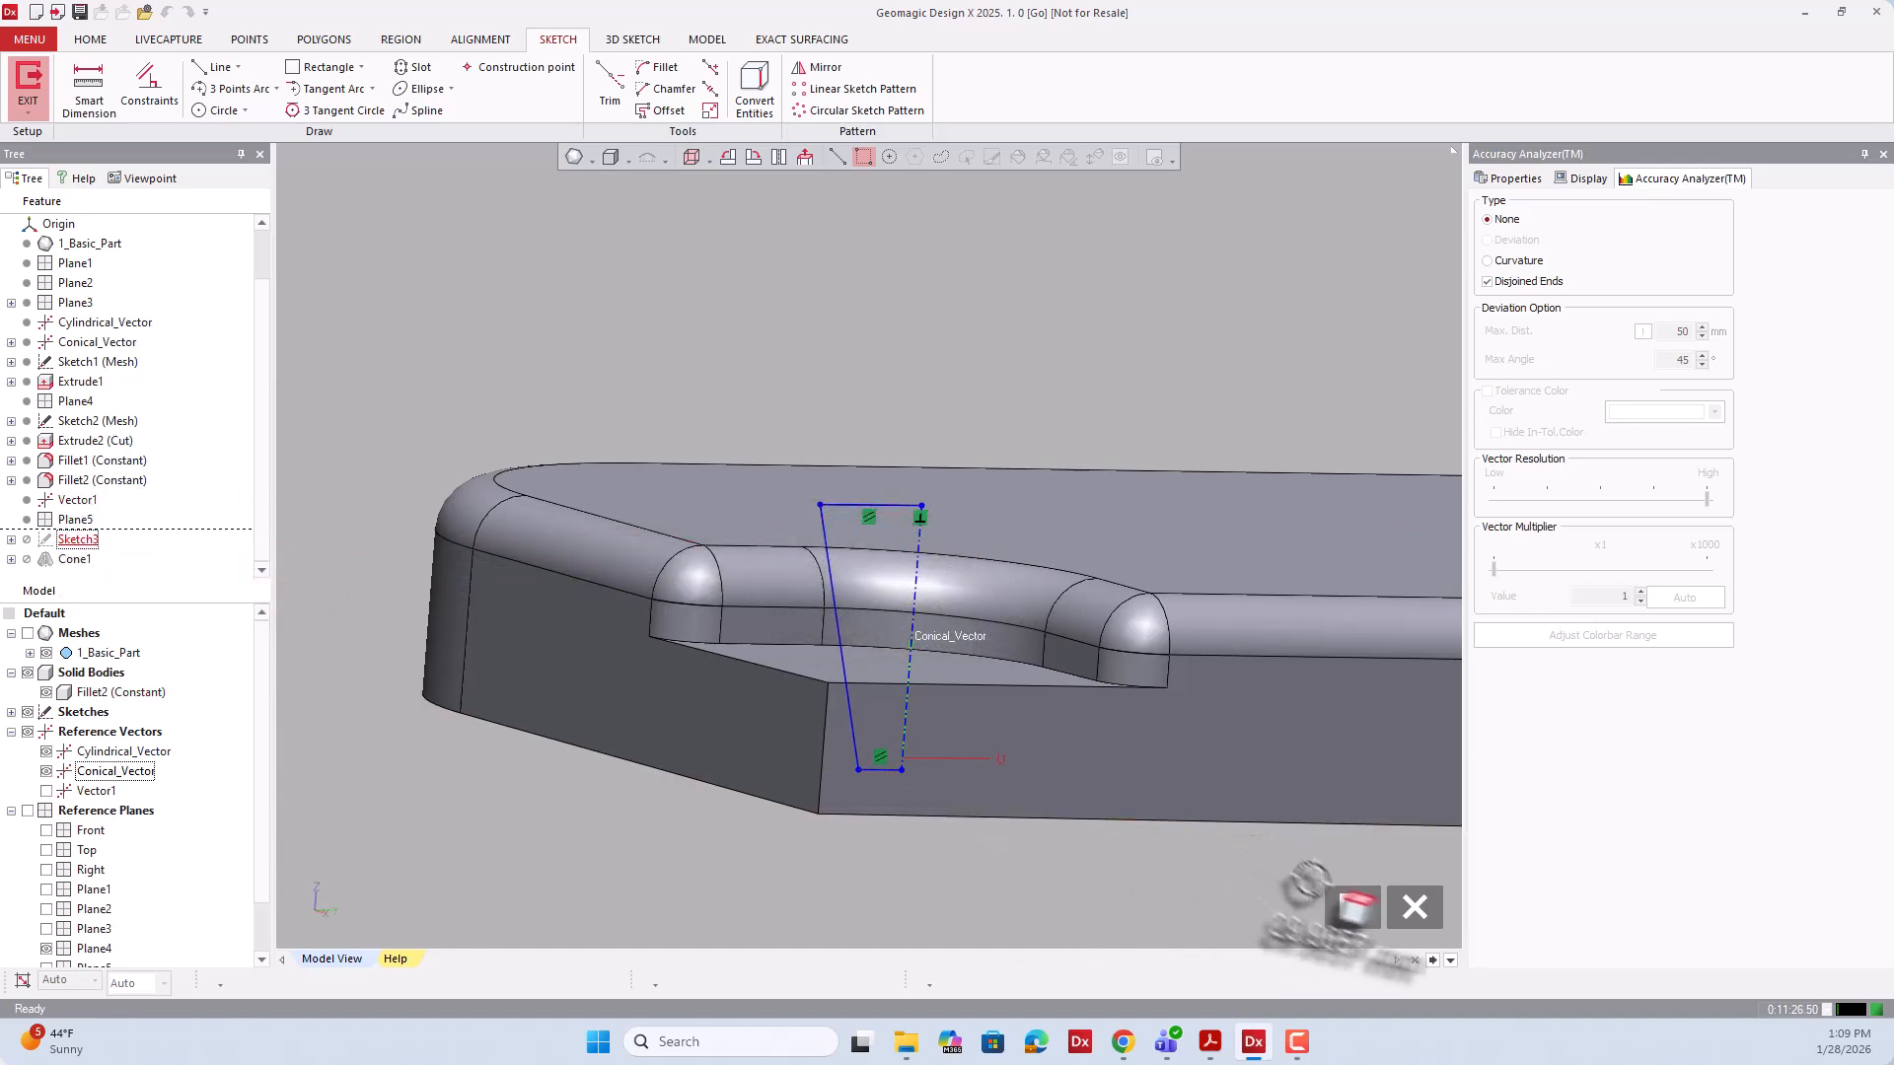
pyautogui.click(1352, 907)
# Highlight the Cone1 feature and examine the conical cut from above in the deviation color map.
pyautogui.click(74, 560)
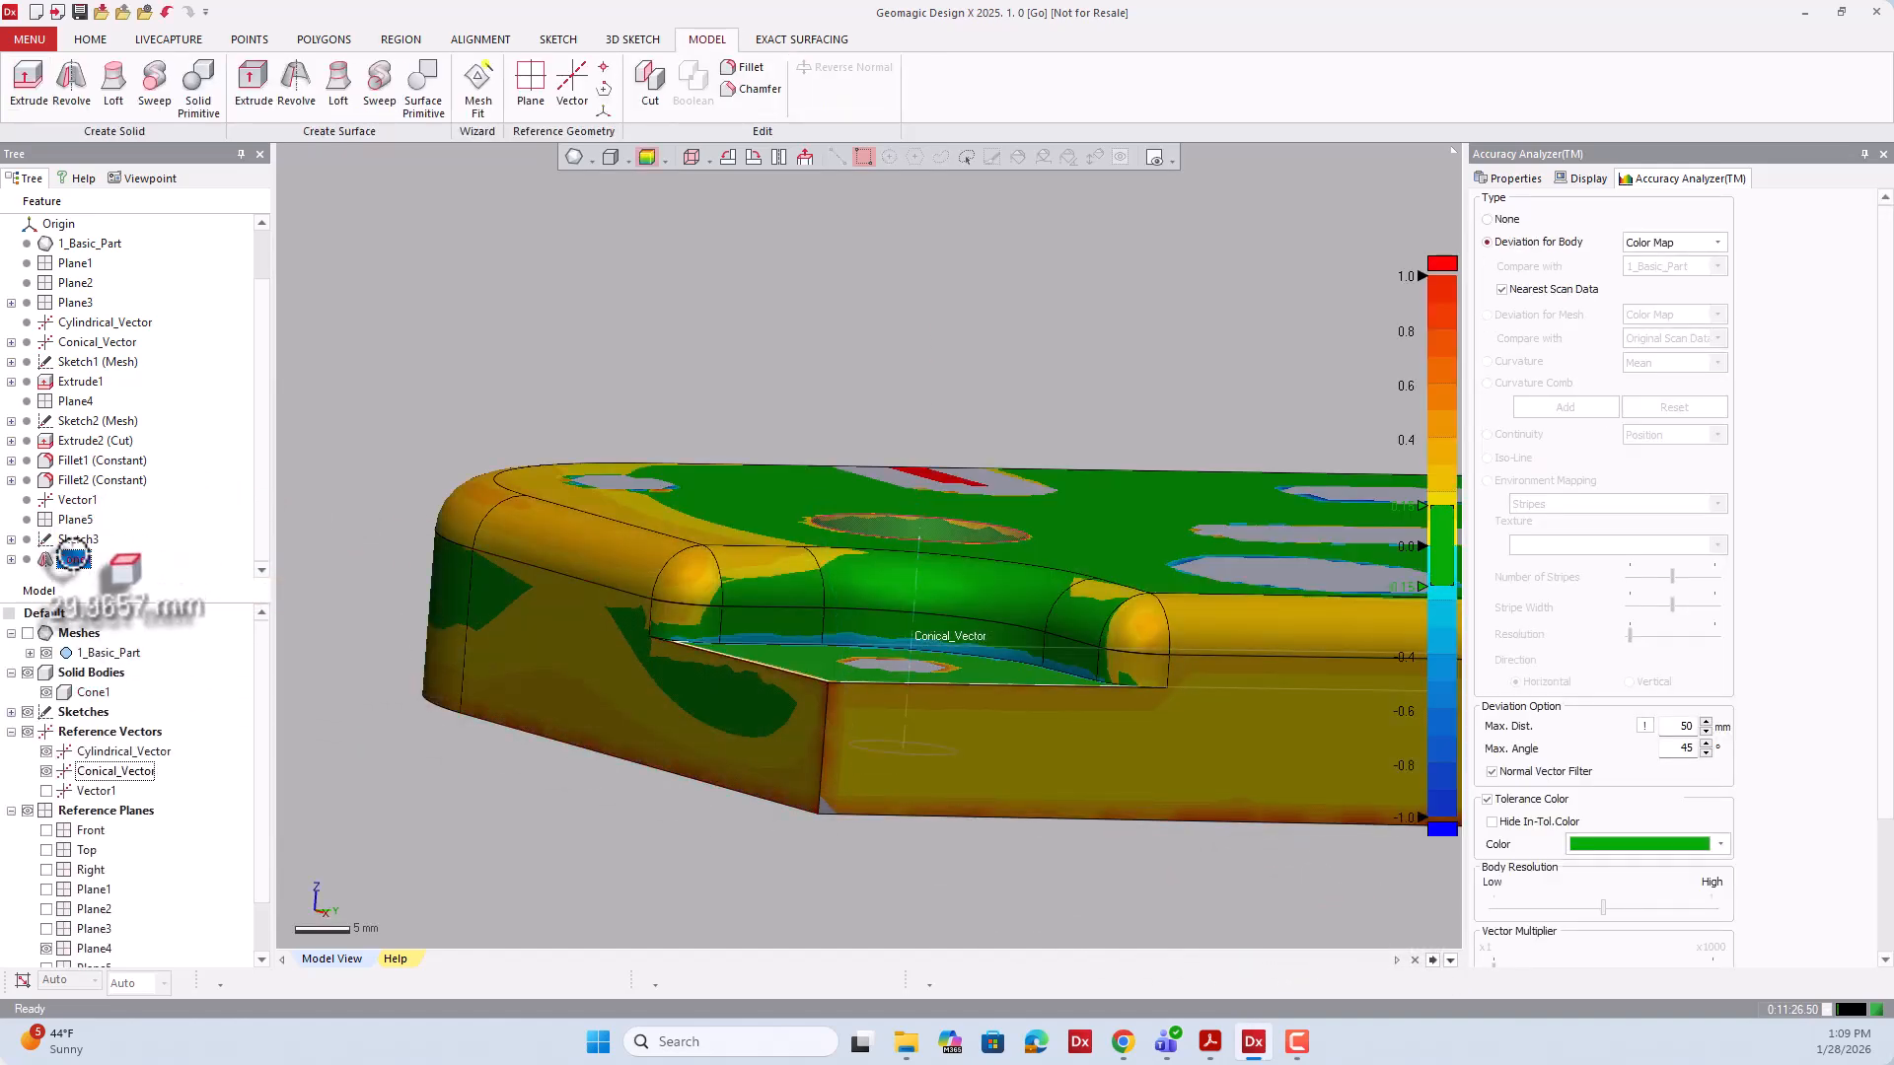
pyautogui.moveTo(827, 523); pyautogui.dragTo(740, 693, button='right')
pyautogui.scroll(-4, 699, 656)
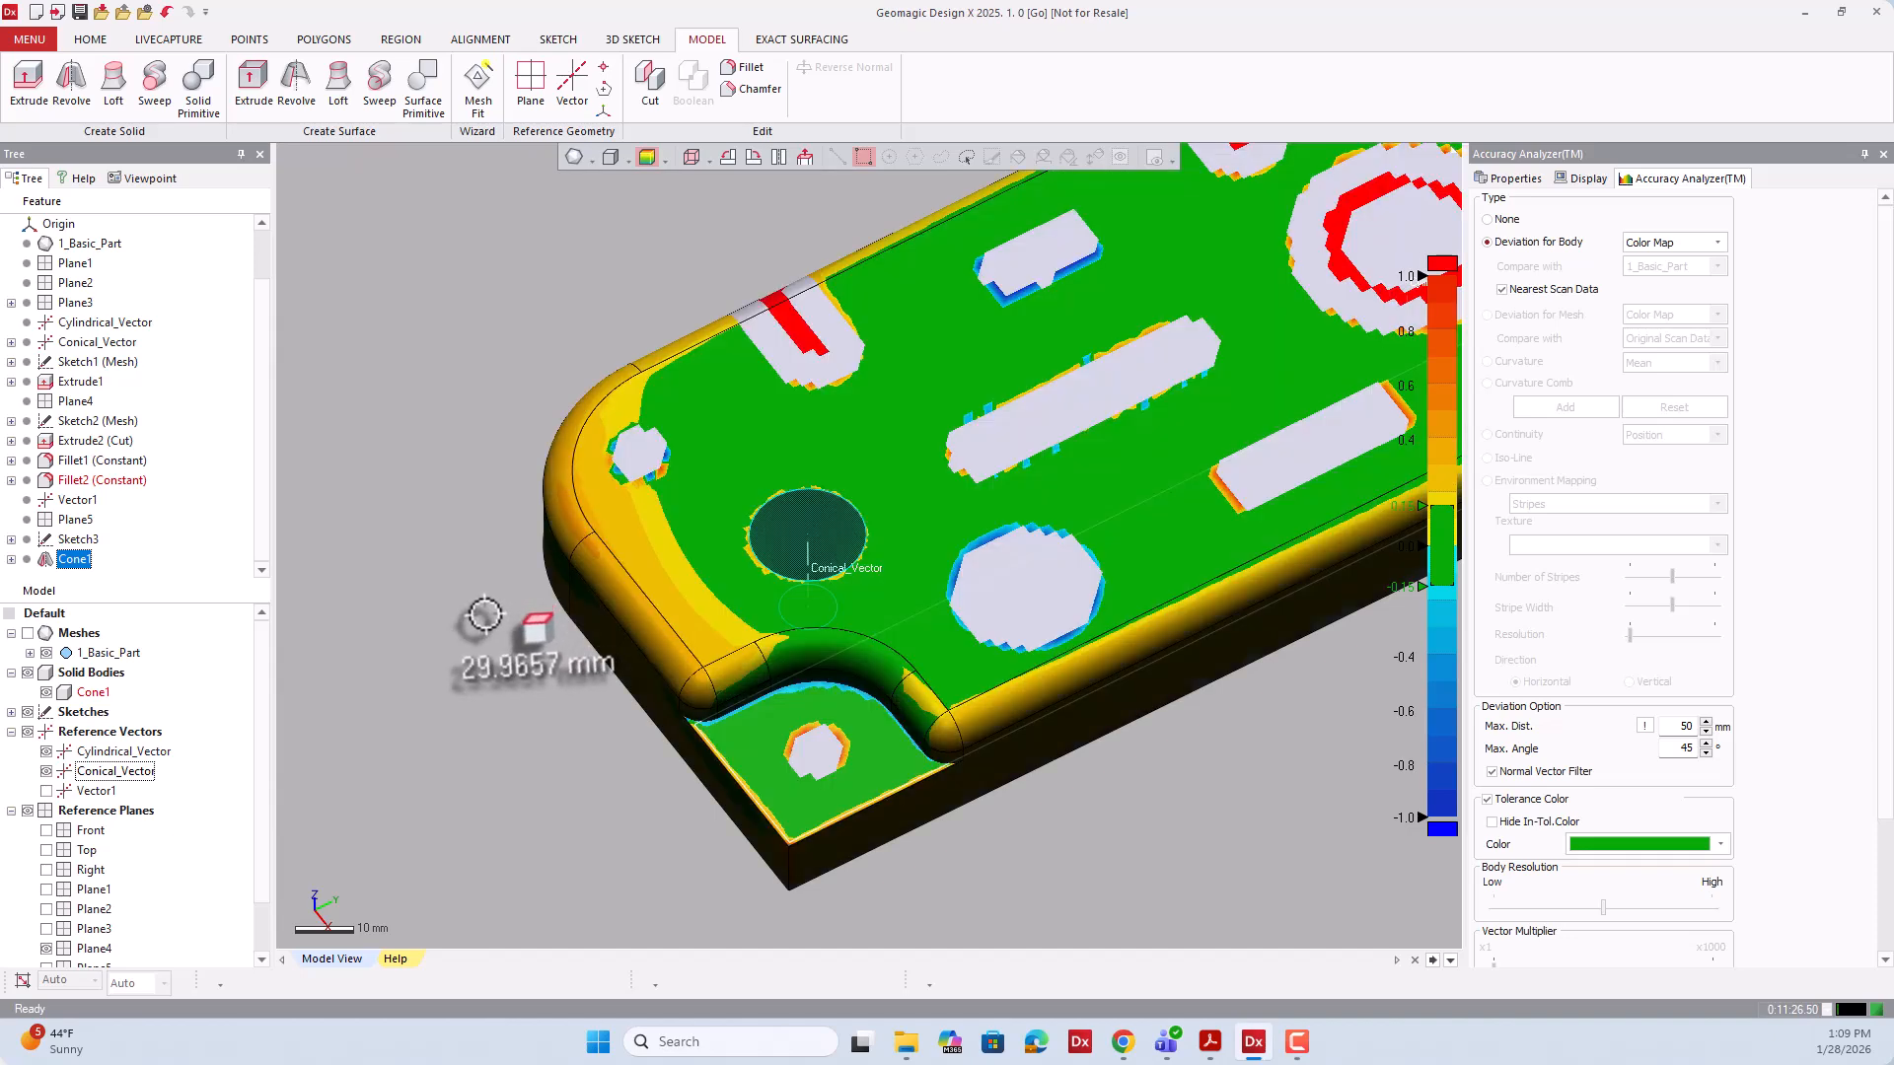
pyautogui.click(449, 602)
pyautogui.moveTo(826, 540); pyautogui.dragTo(935, 429, button='right')
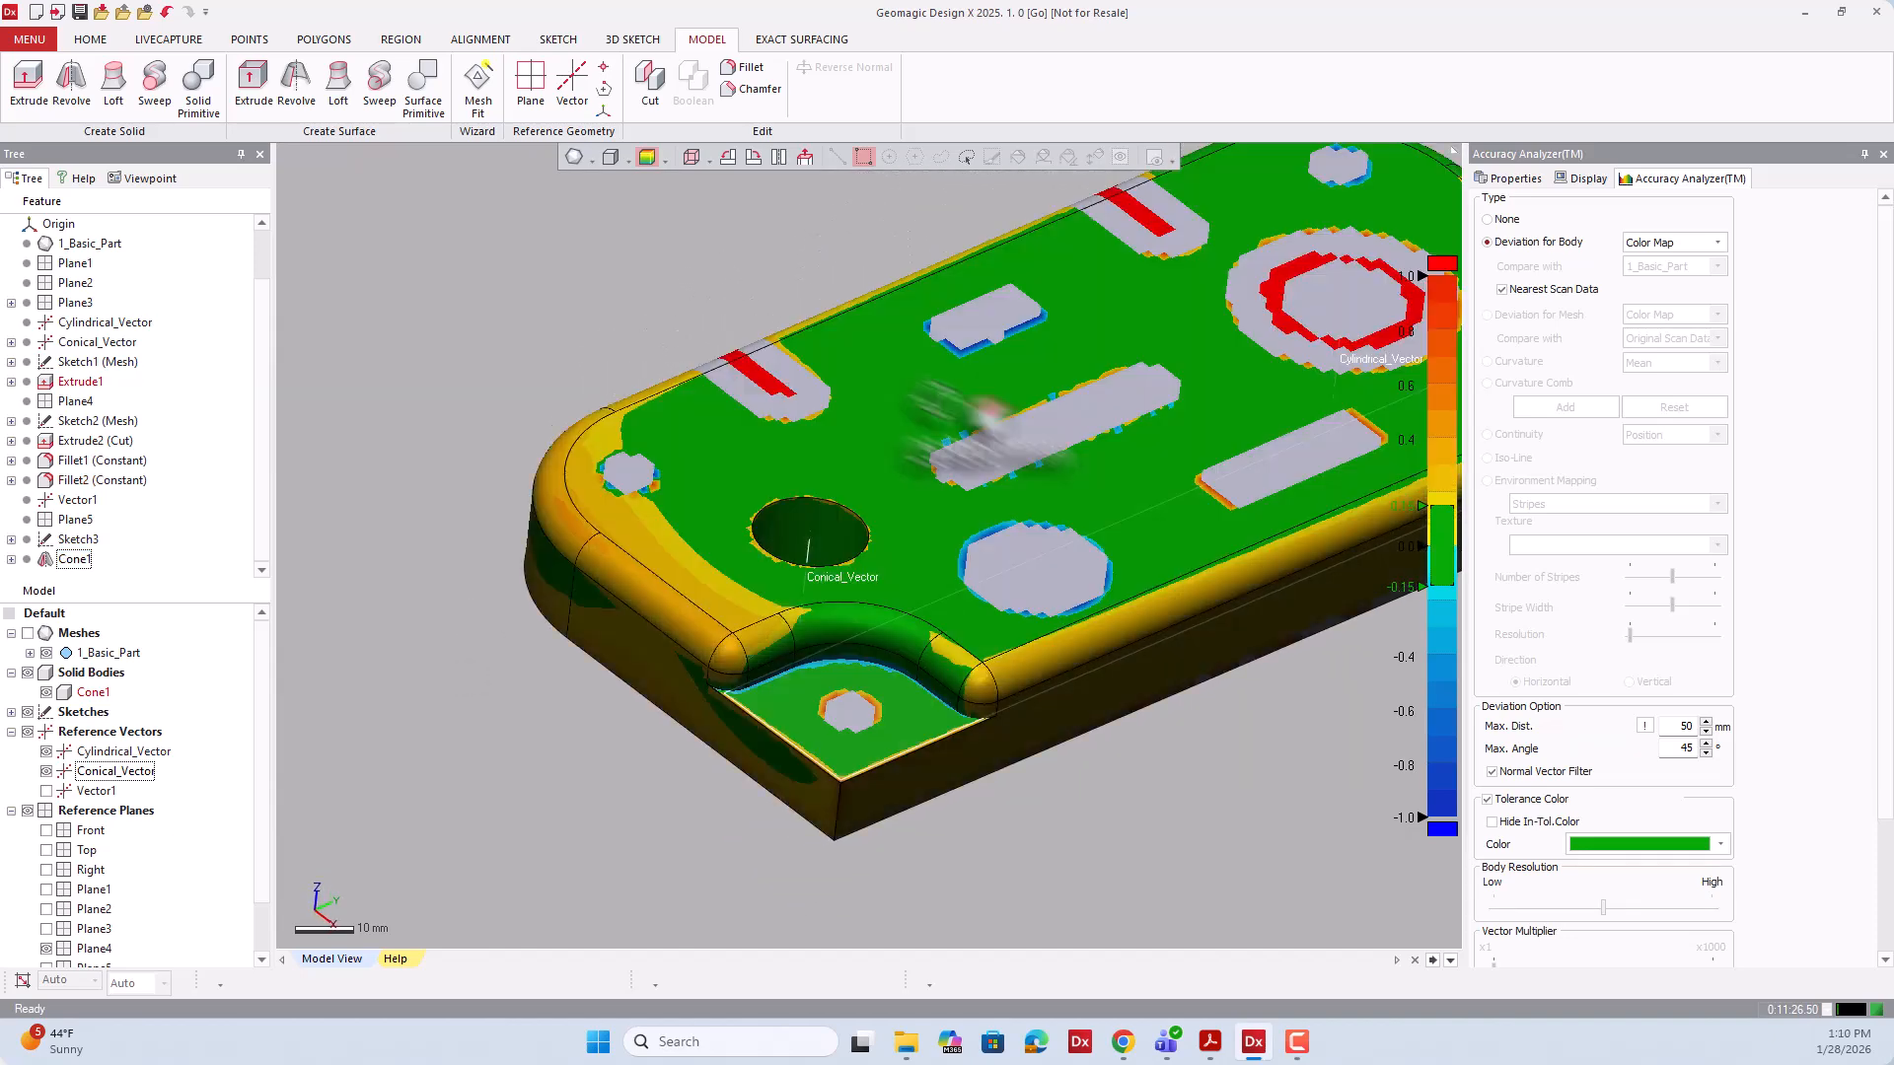
# Turn off the body deviation color map and display only the 1_Basic_Part mesh, with the solid bodies hidden.
pyautogui.click(647, 157)
pyautogui.scroll(-5, 852, 504)
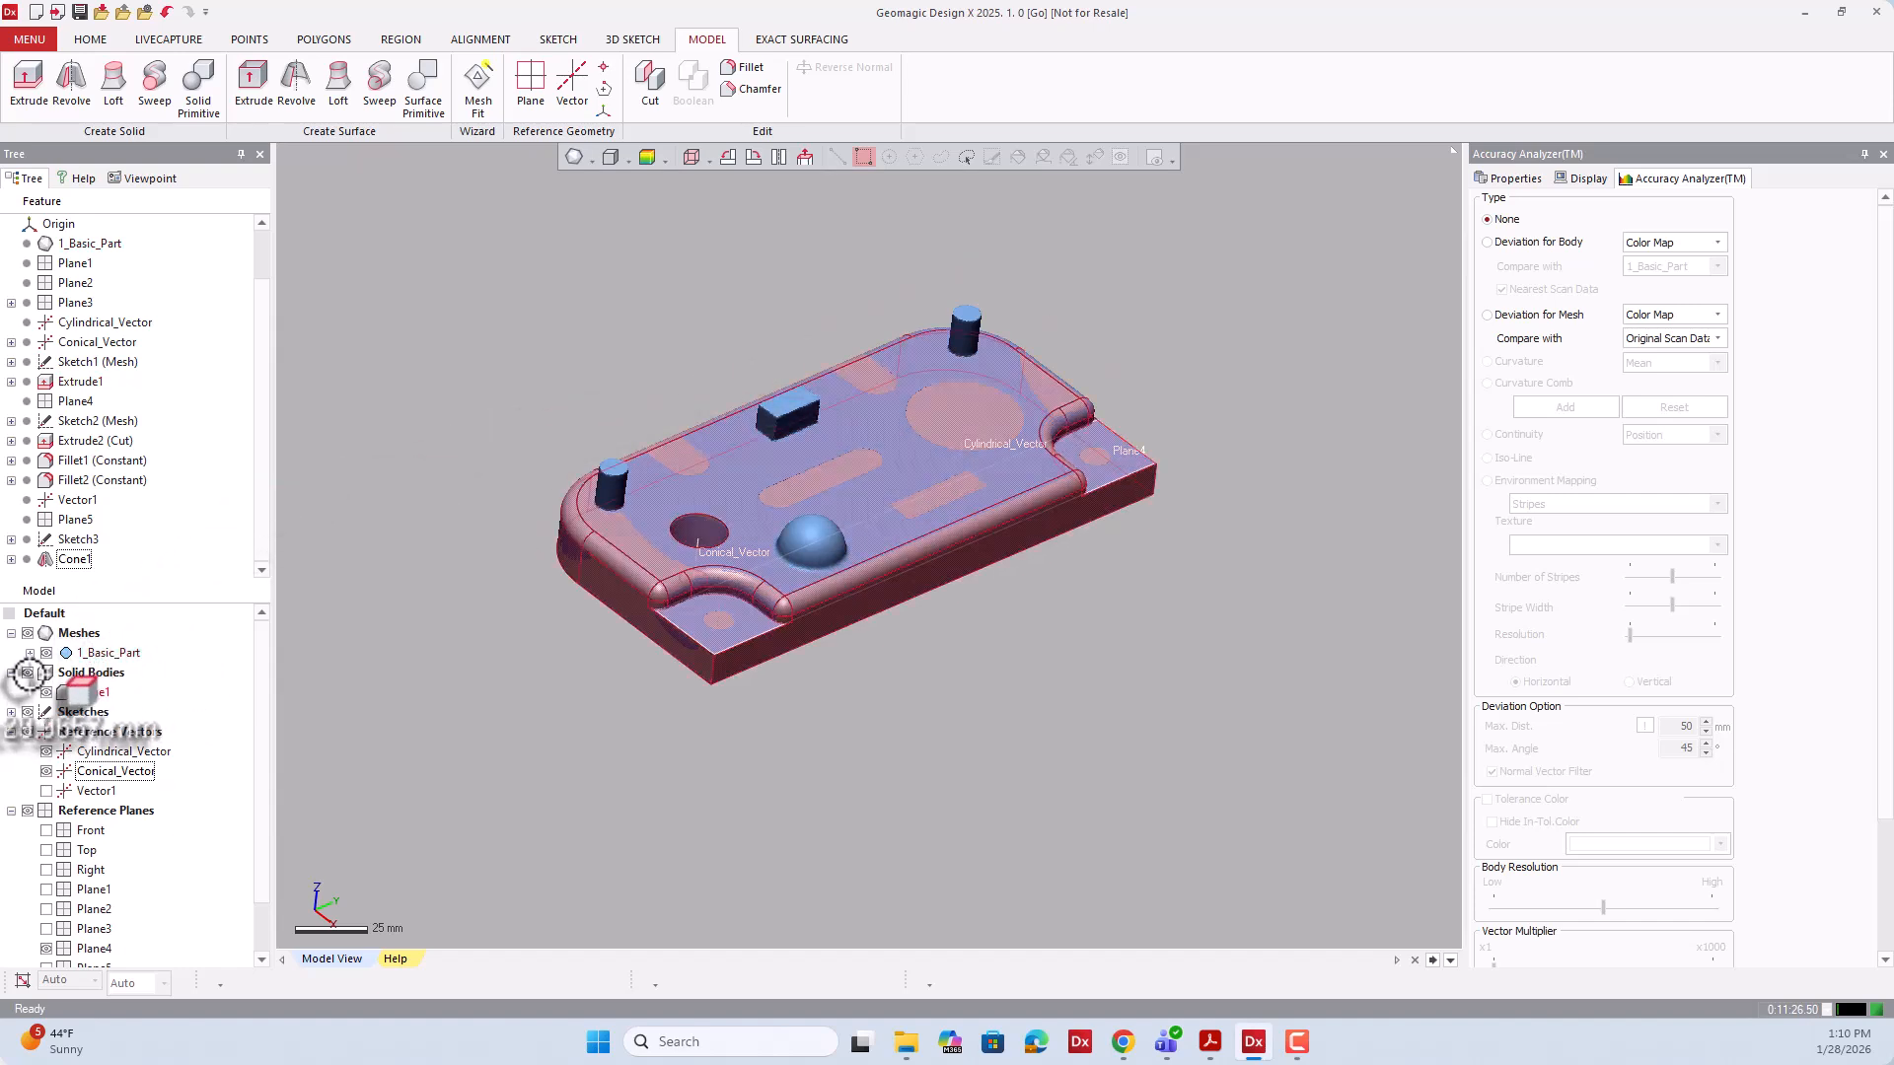
pyautogui.click(28, 672)
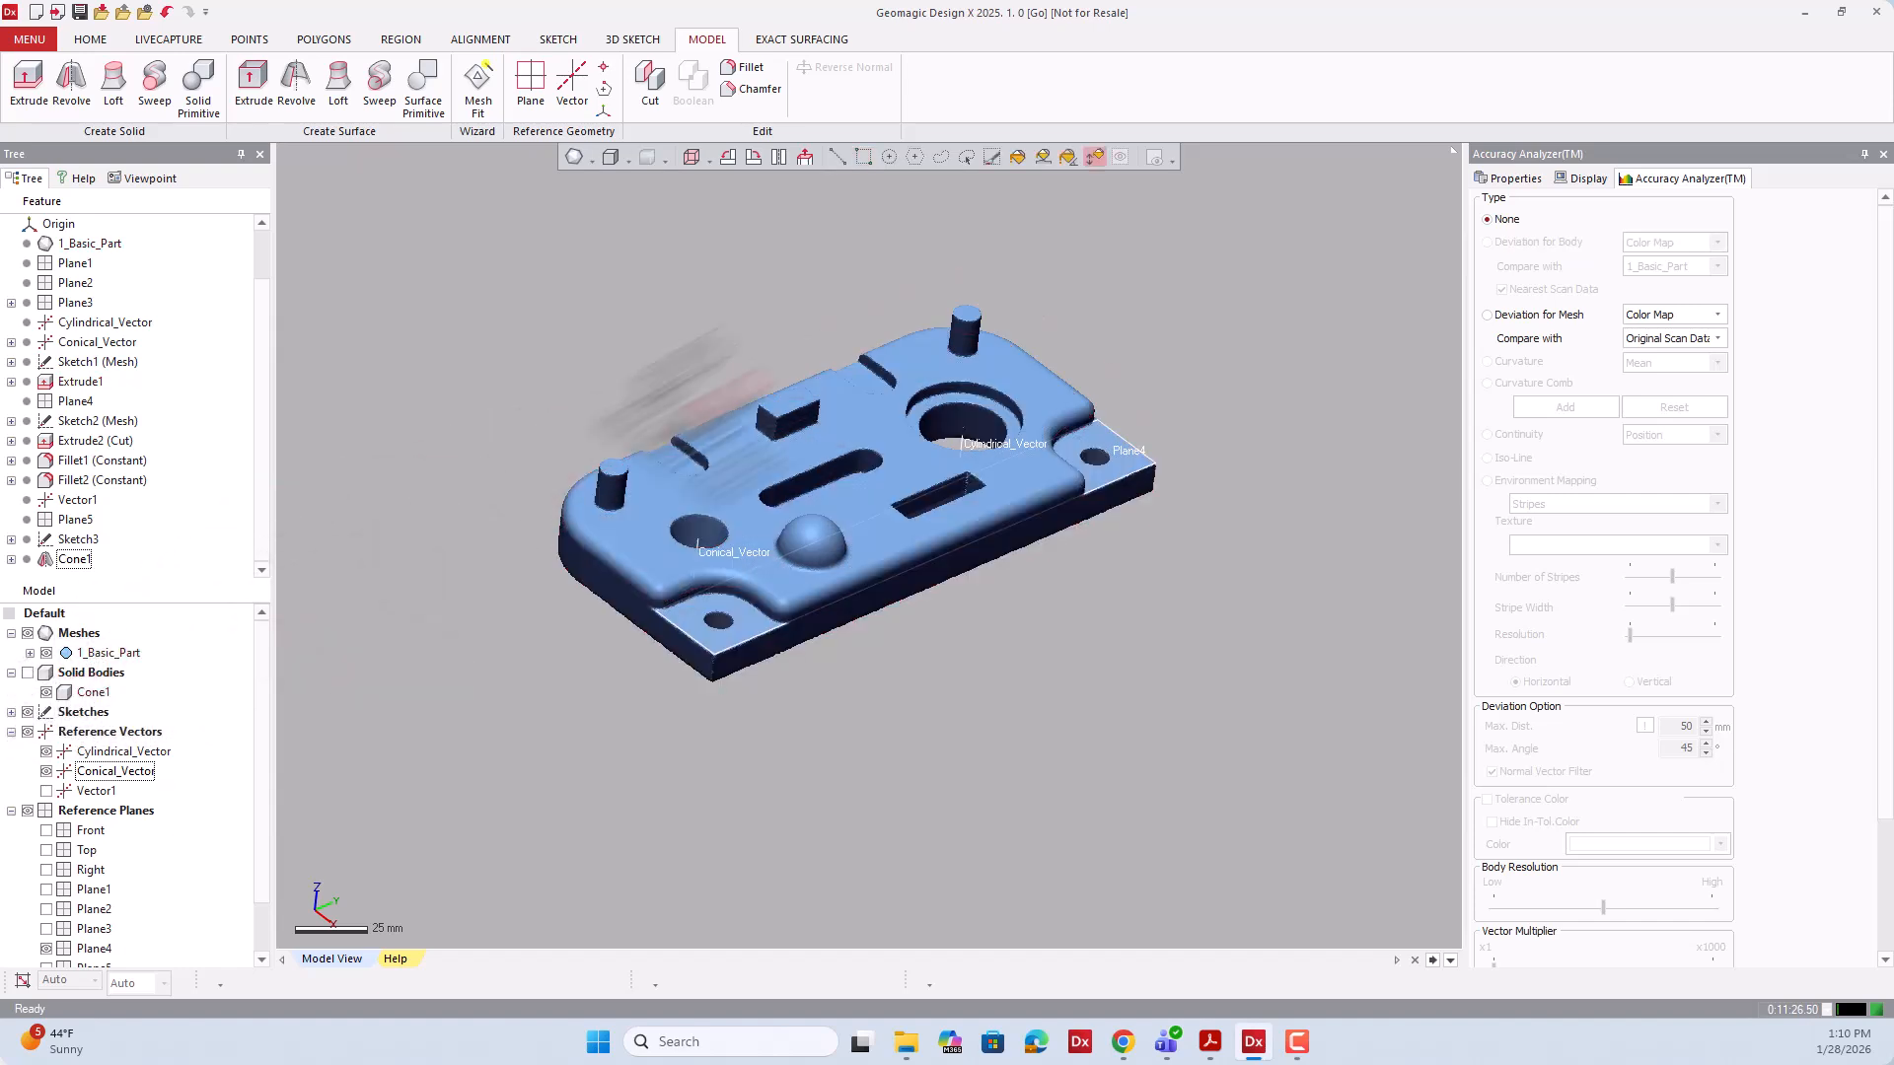
# Set up a Solid Primitive with sphere as the shape and the dome's poly-faces as the target.
pyautogui.click(193, 98)
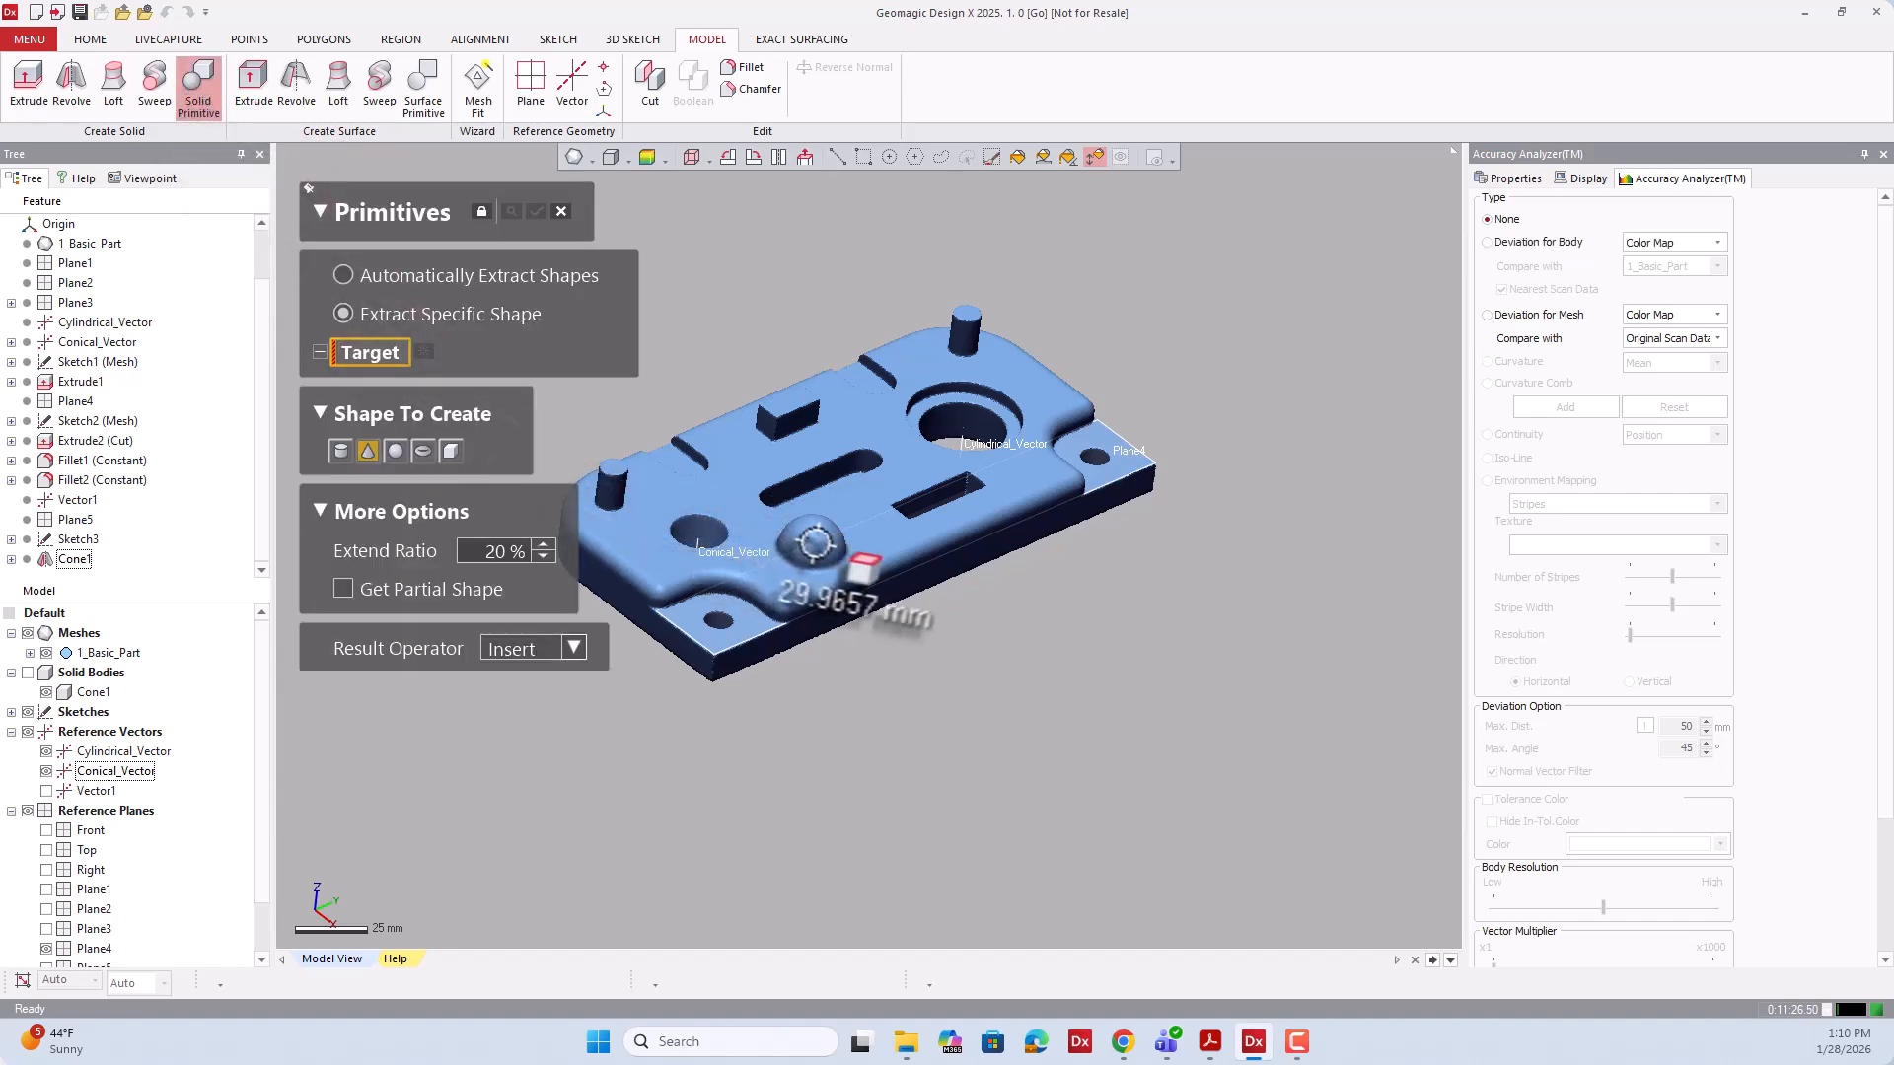
pyautogui.scroll(3, 823, 537)
pyautogui.scroll(1, 824, 538)
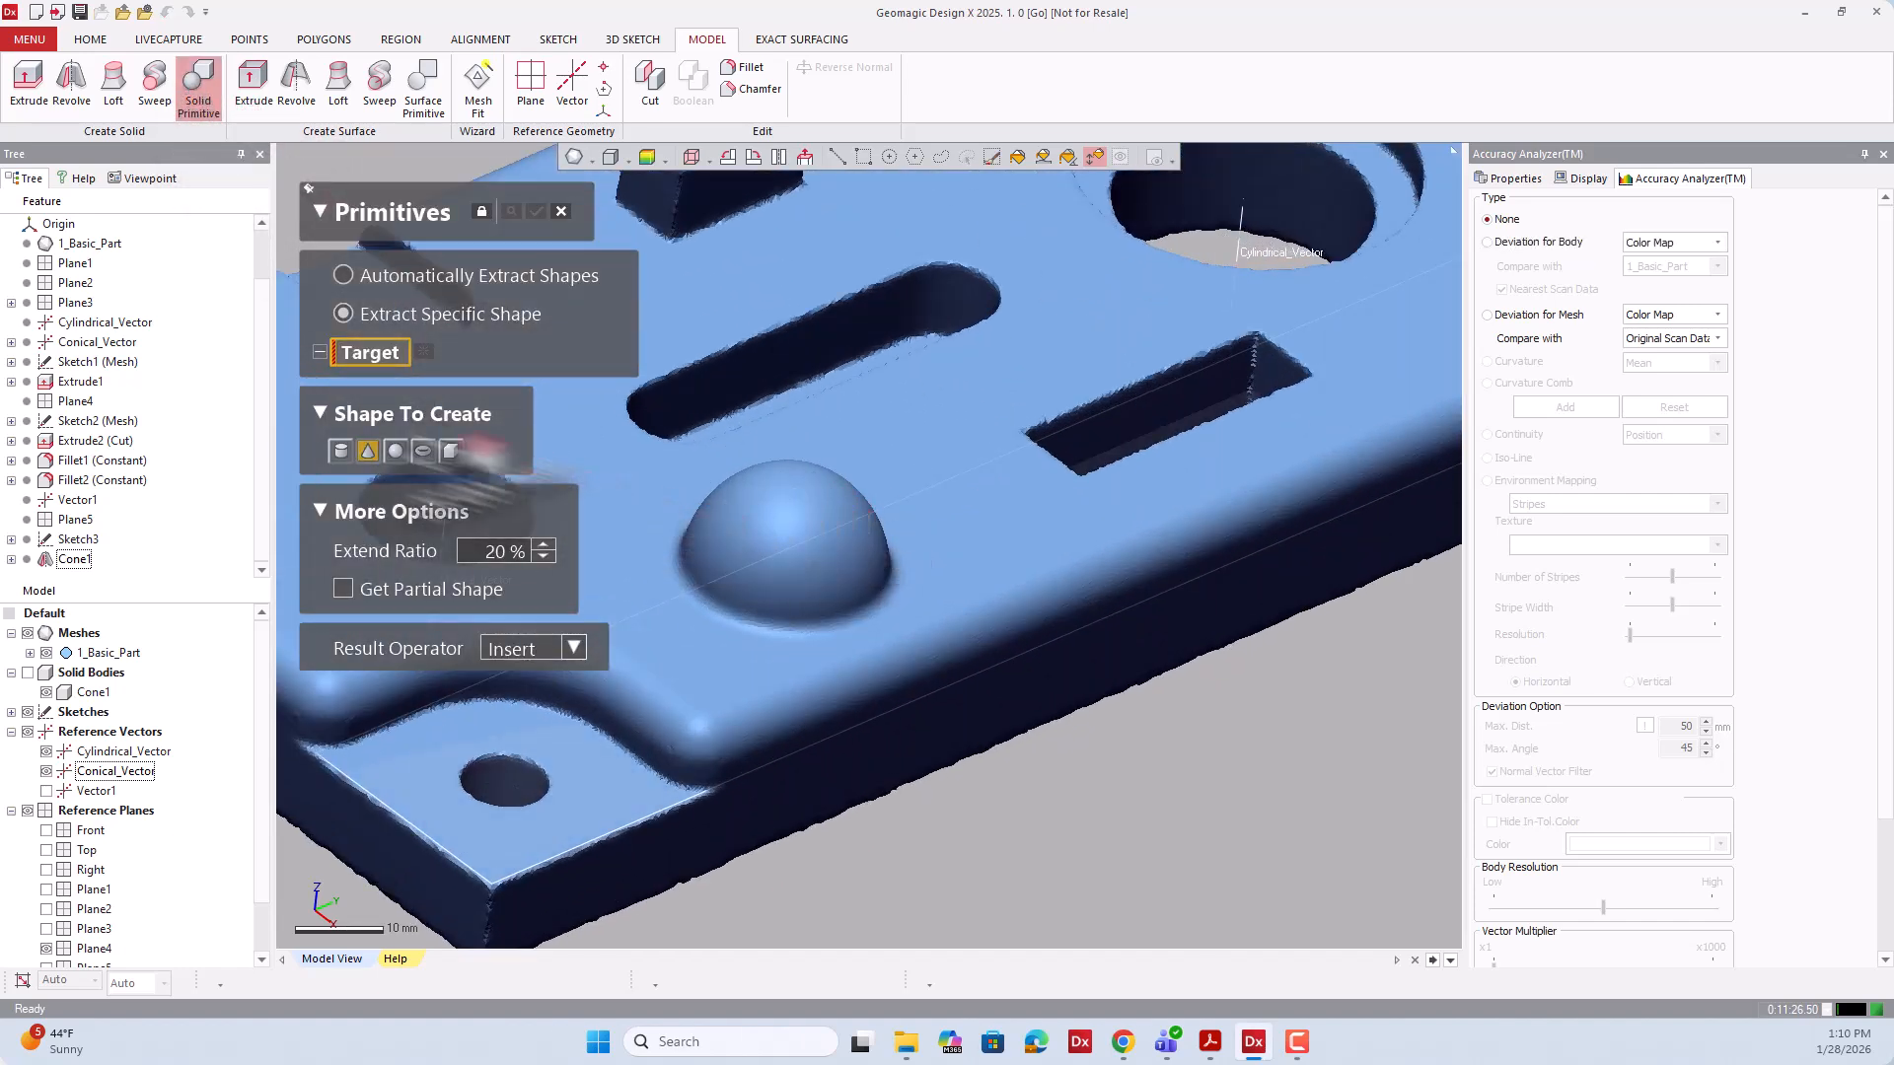
pyautogui.click(394, 451)
pyautogui.click(803, 478)
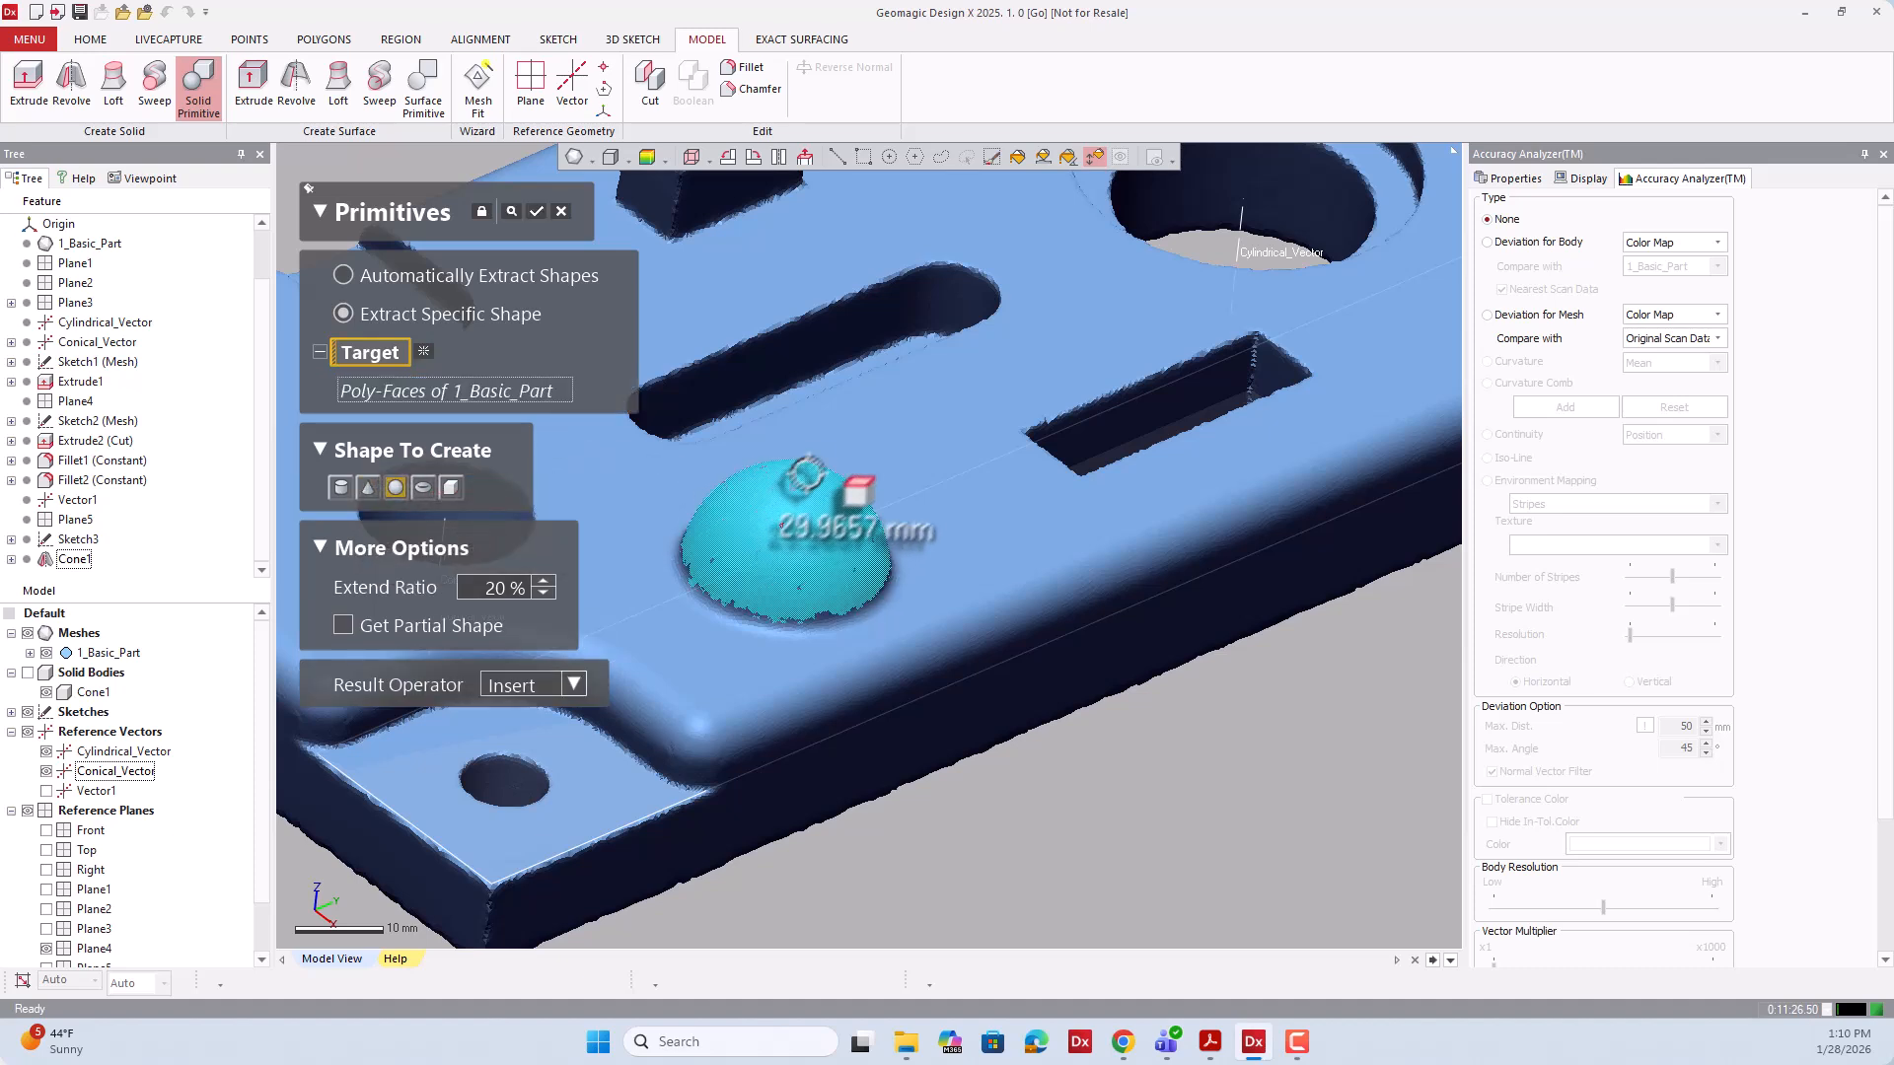
pyautogui.scroll(-4, 981, 523)
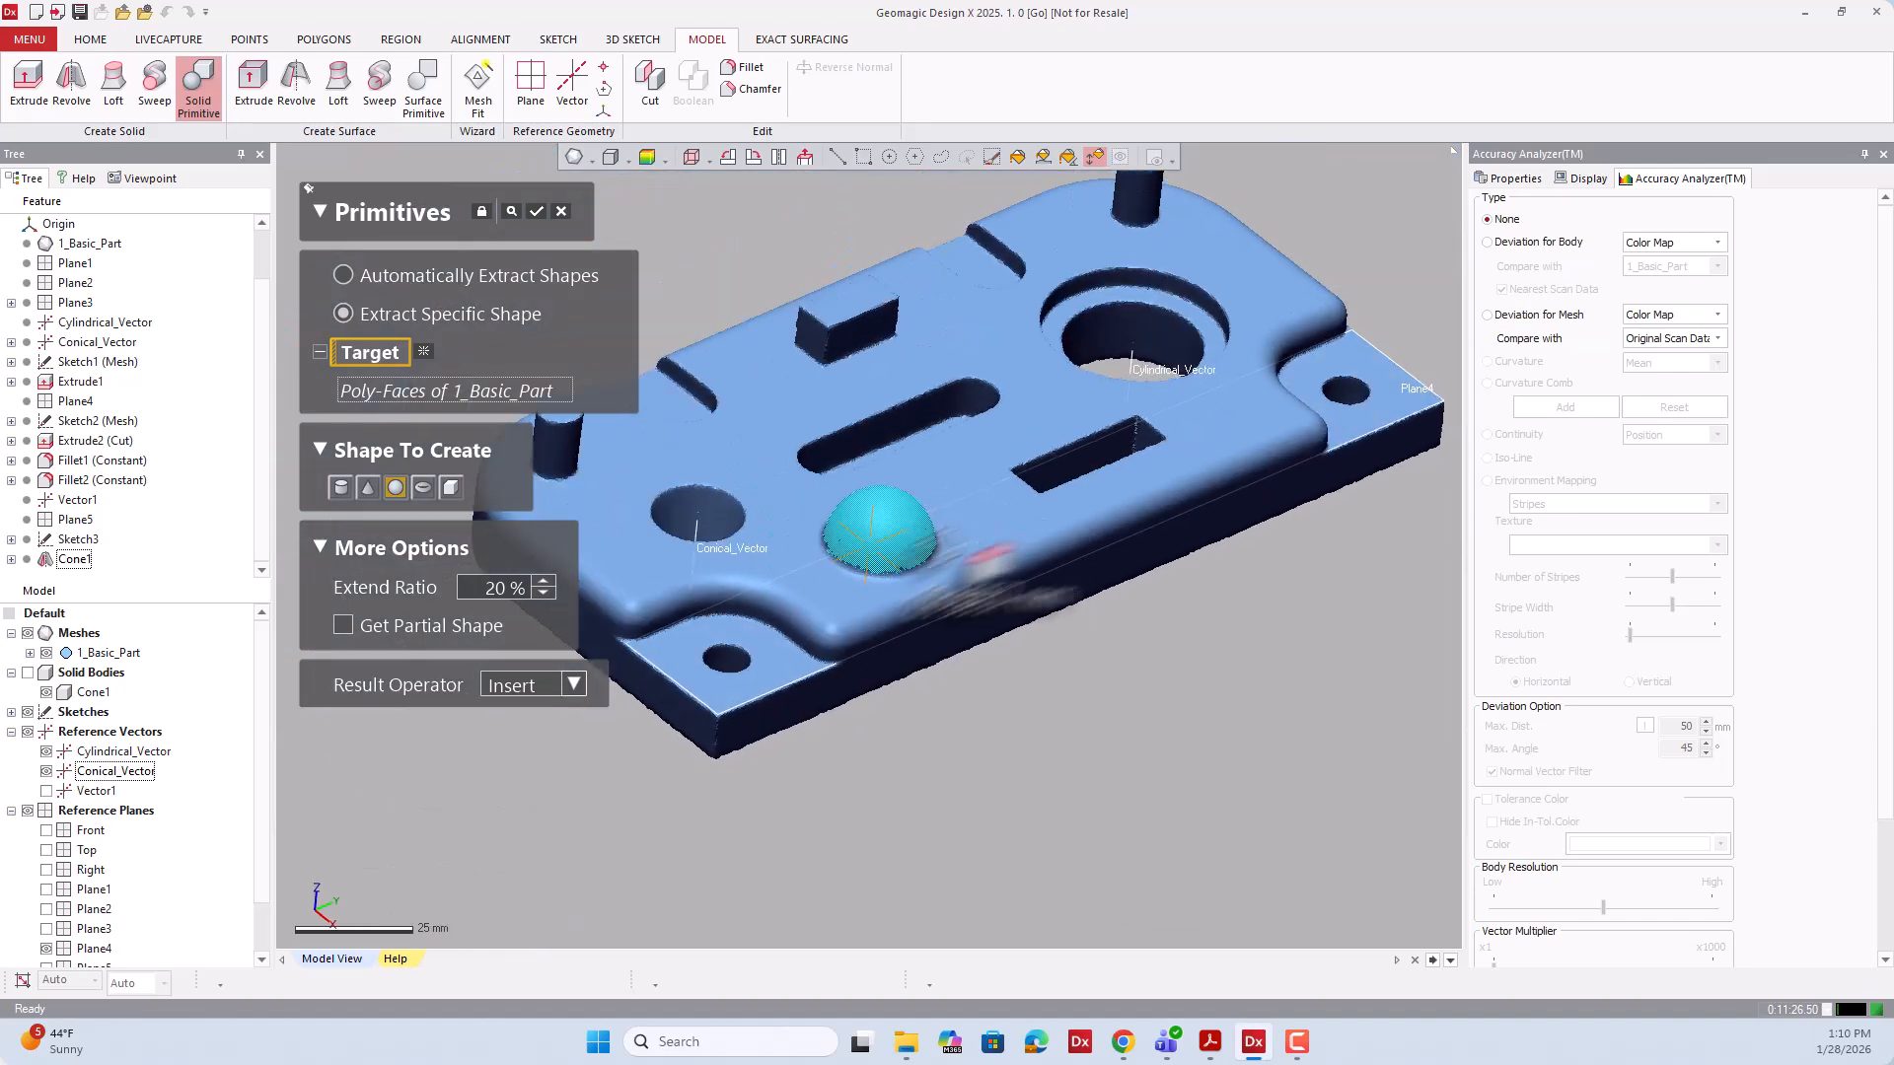
pyautogui.moveTo(956, 537); pyautogui.dragTo(973, 474, button='right')
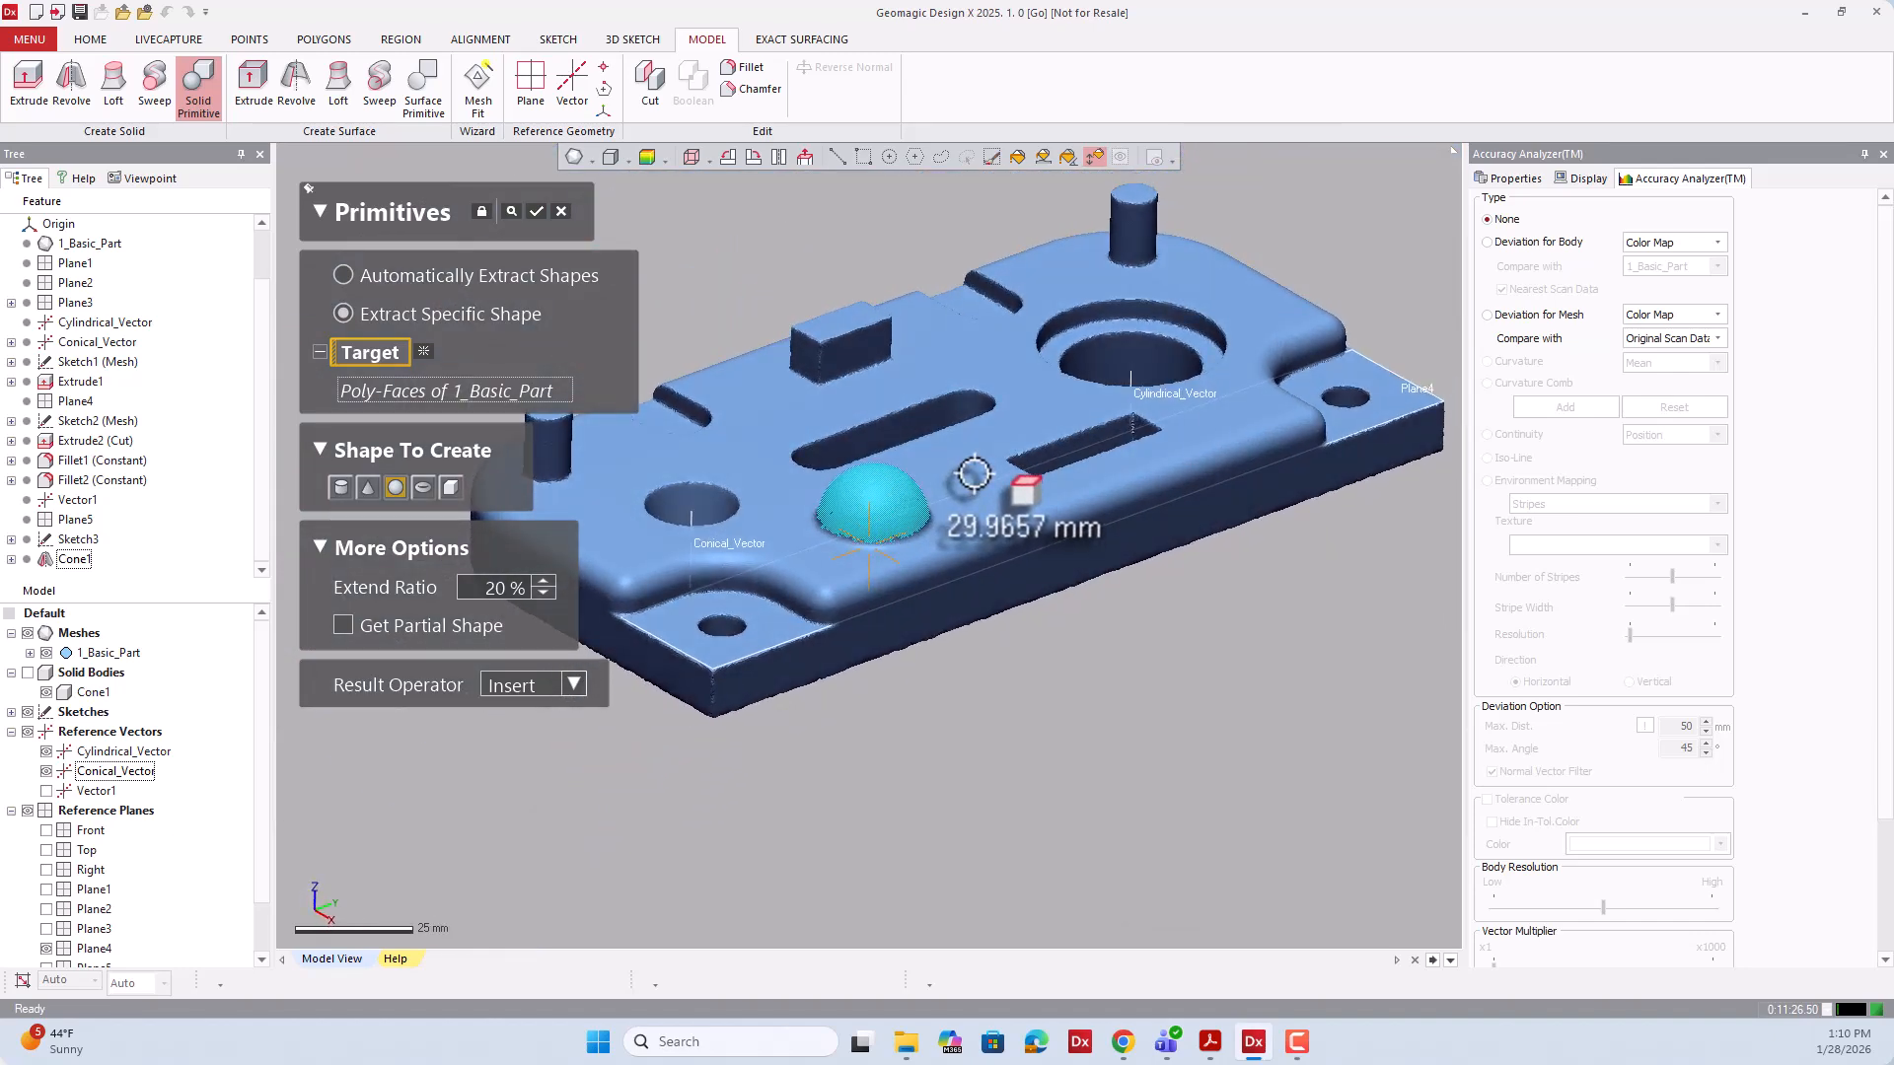
# Set the sphere primitive's Result Operator to Merge with all bodies, preview it on the dome, and create it.
pyautogui.click(553, 683)
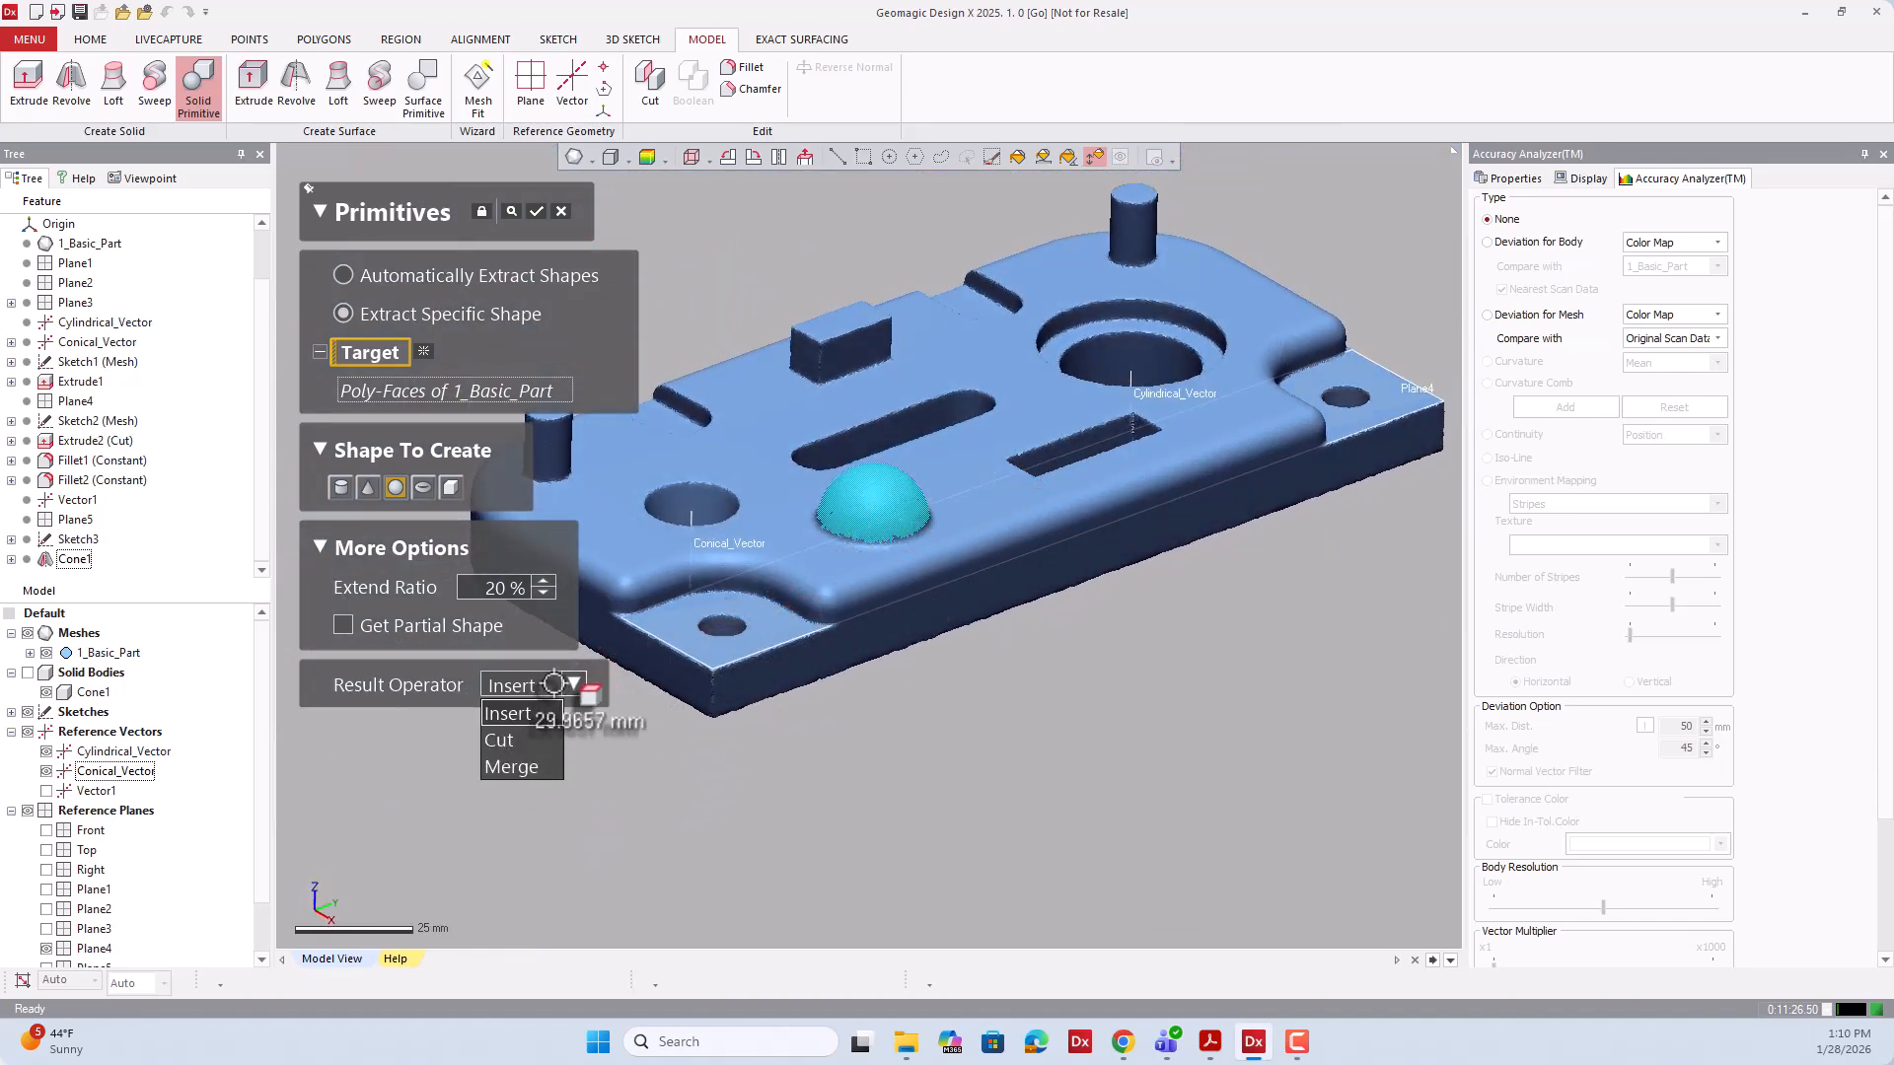
pyautogui.click(512, 766)
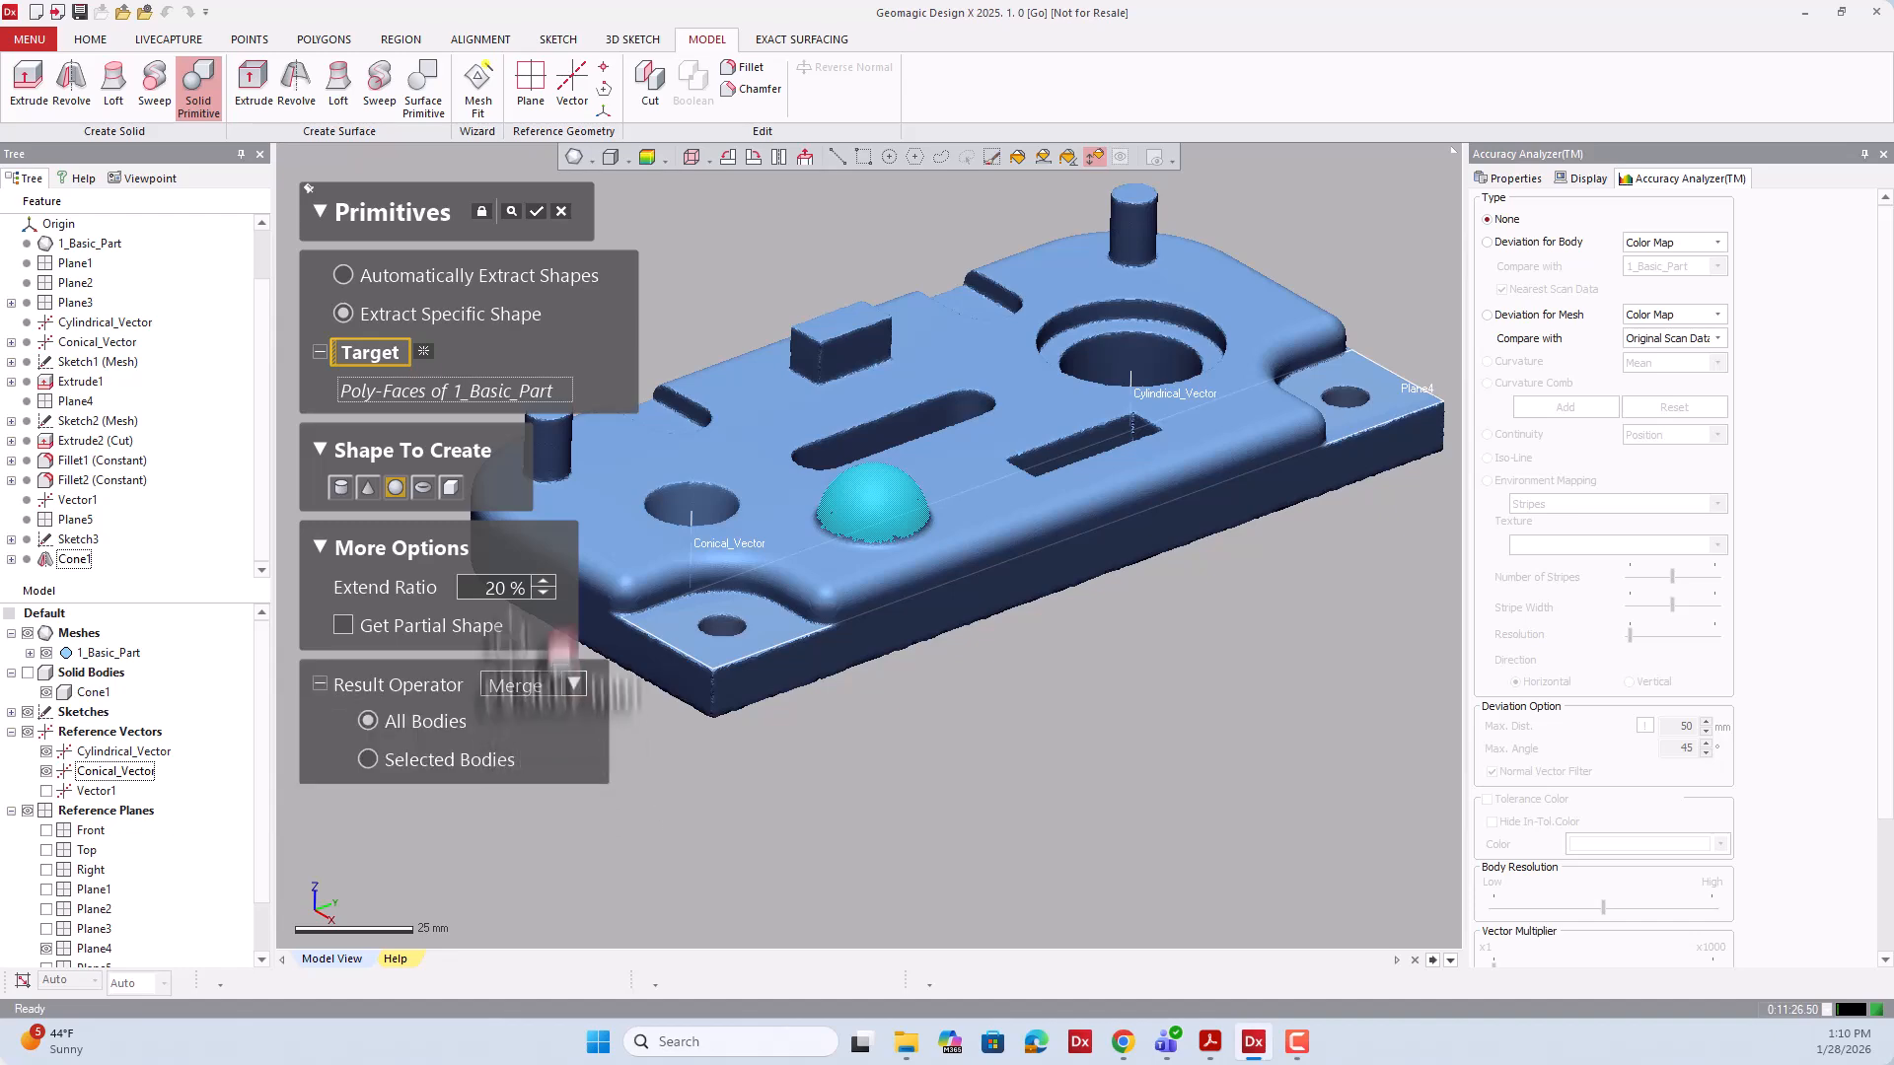
pyautogui.click(512, 210)
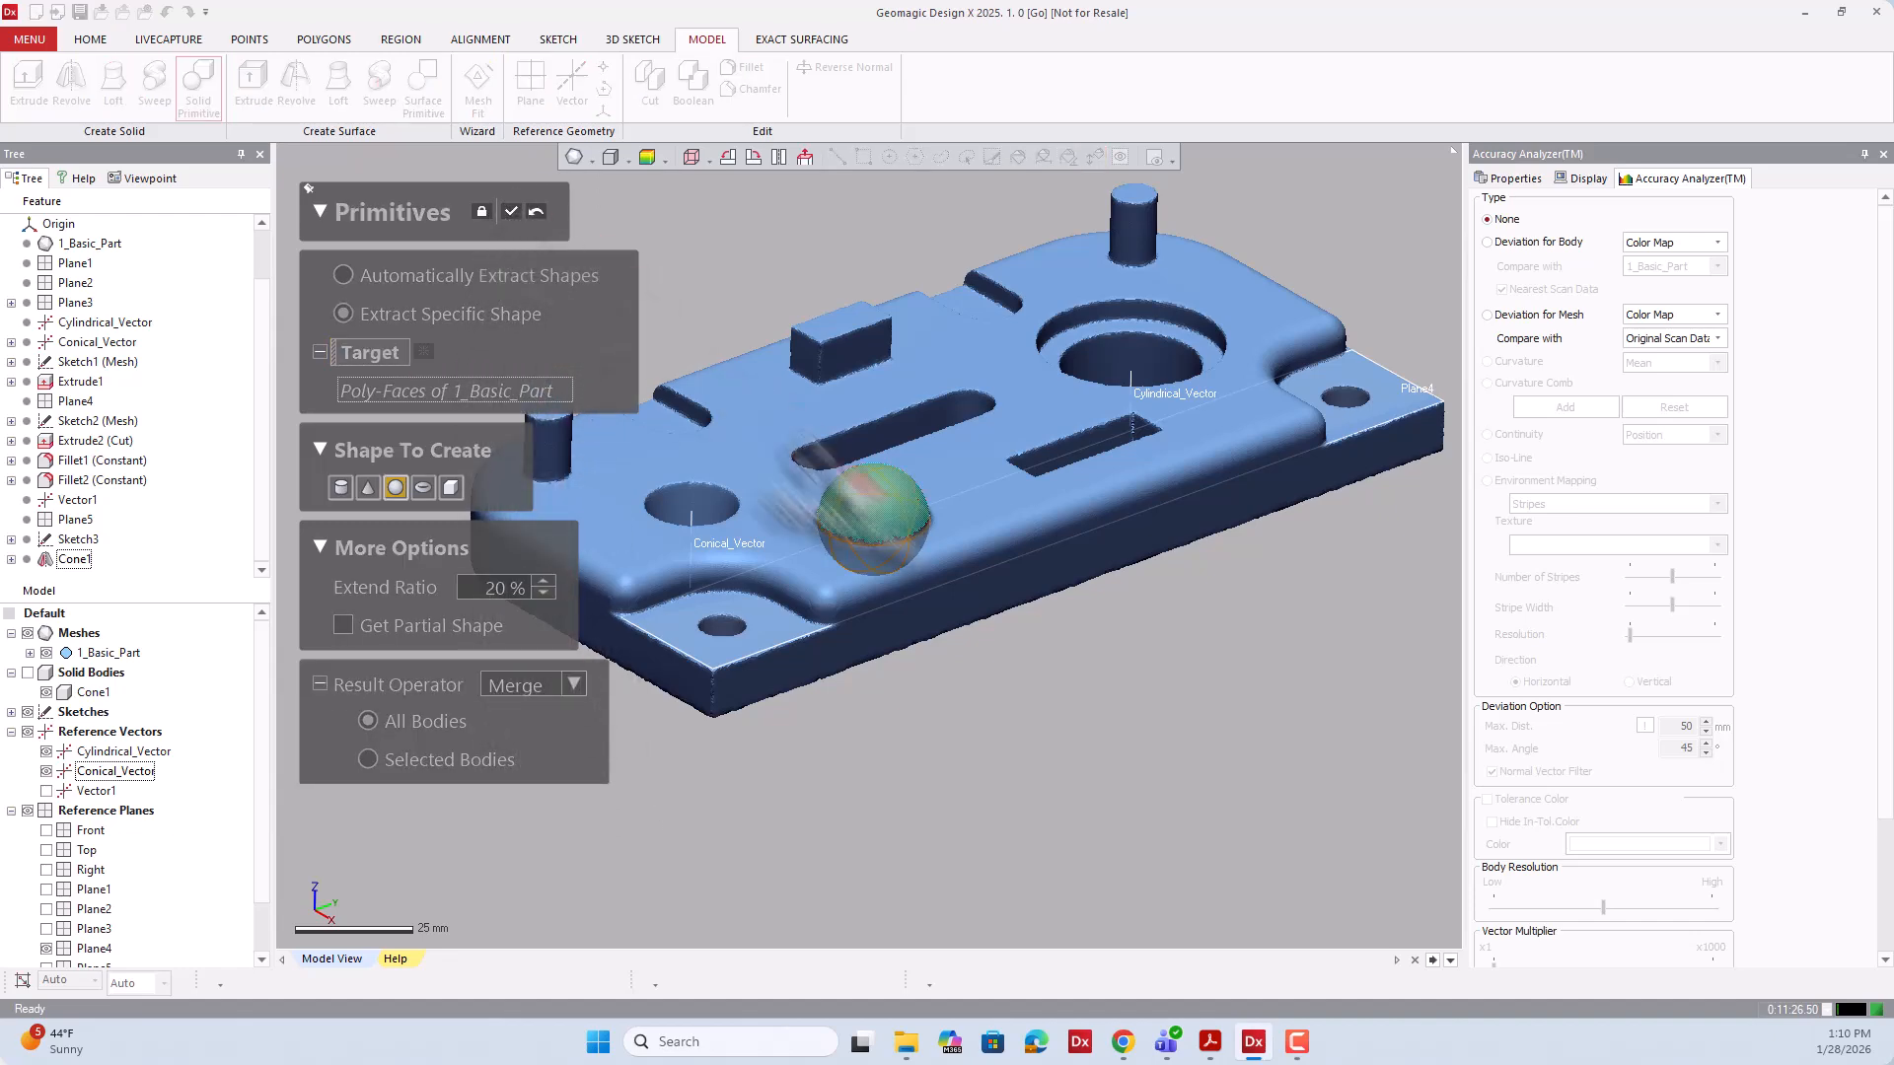
pyautogui.scroll(5, 992, 546)
pyautogui.moveTo(992, 546); pyautogui.dragTo(900, 625, button='right')
pyautogui.scroll(-4, 911, 591)
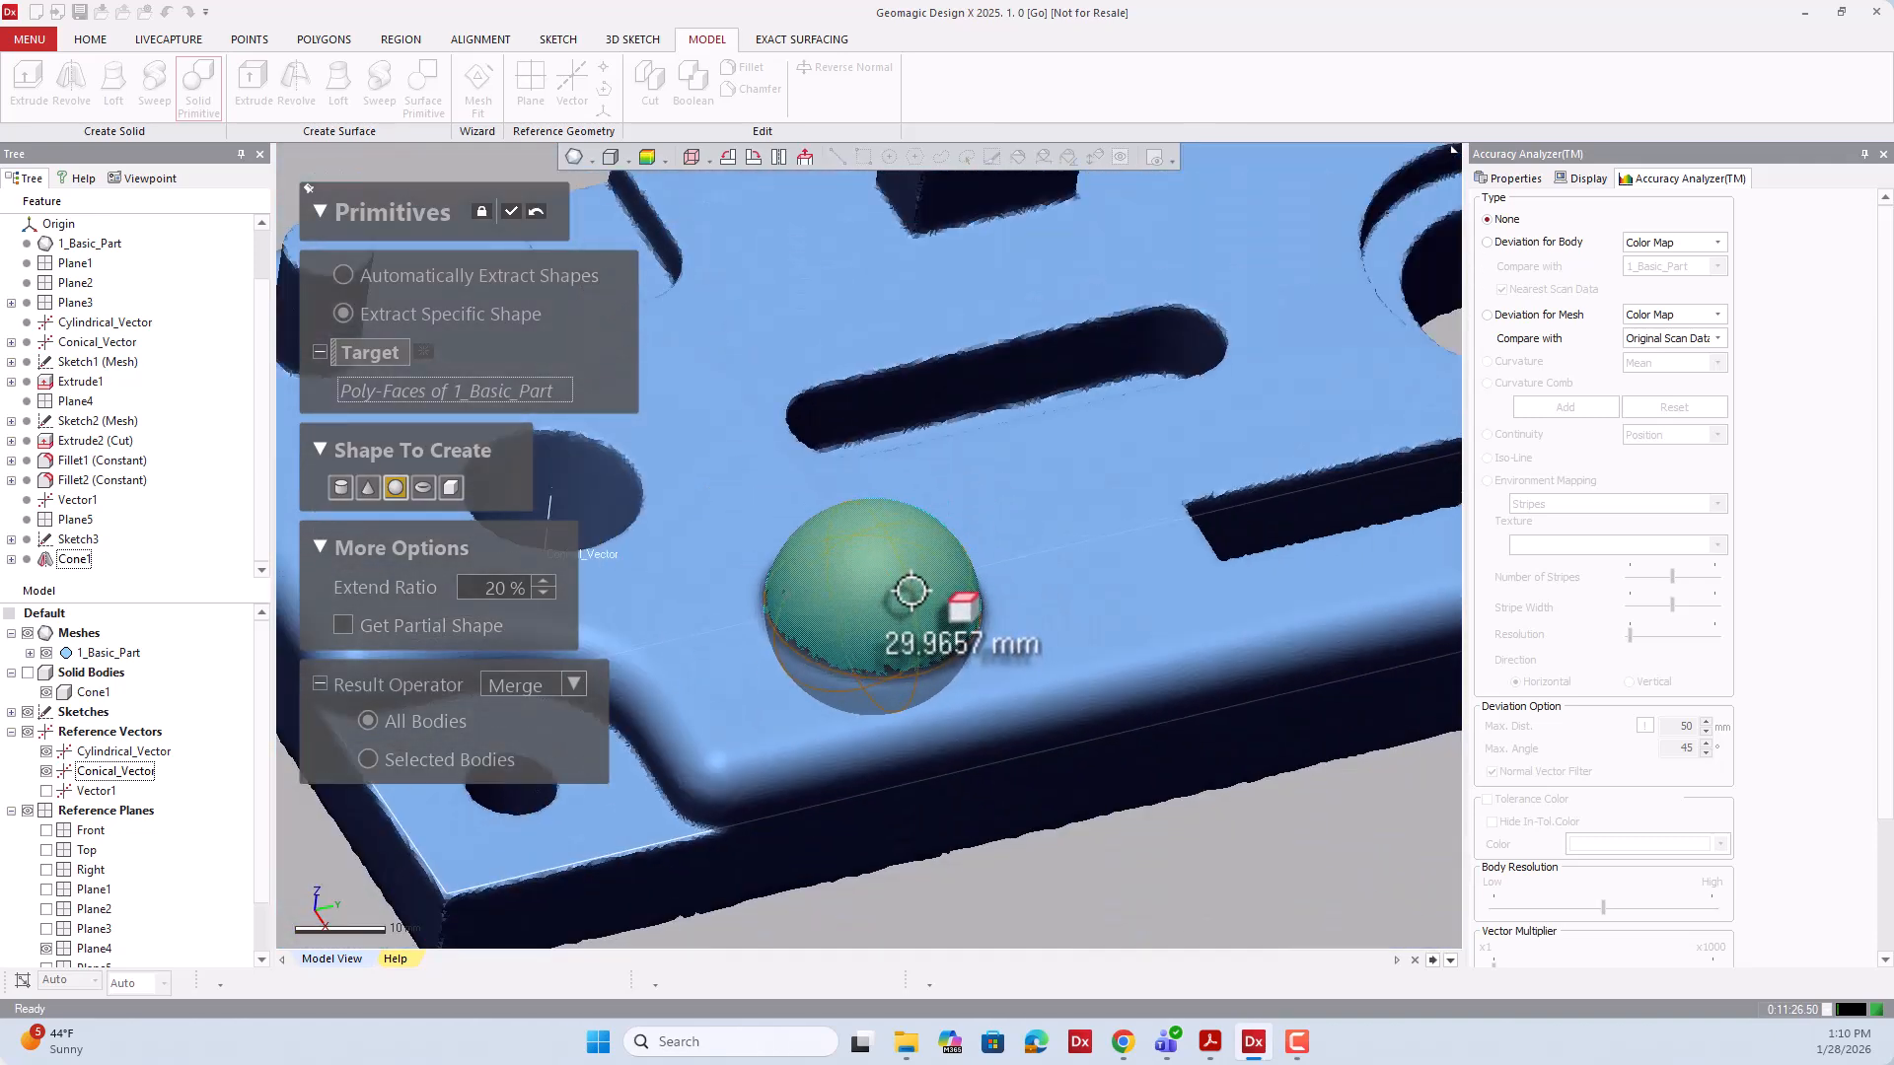
pyautogui.click(512, 210)
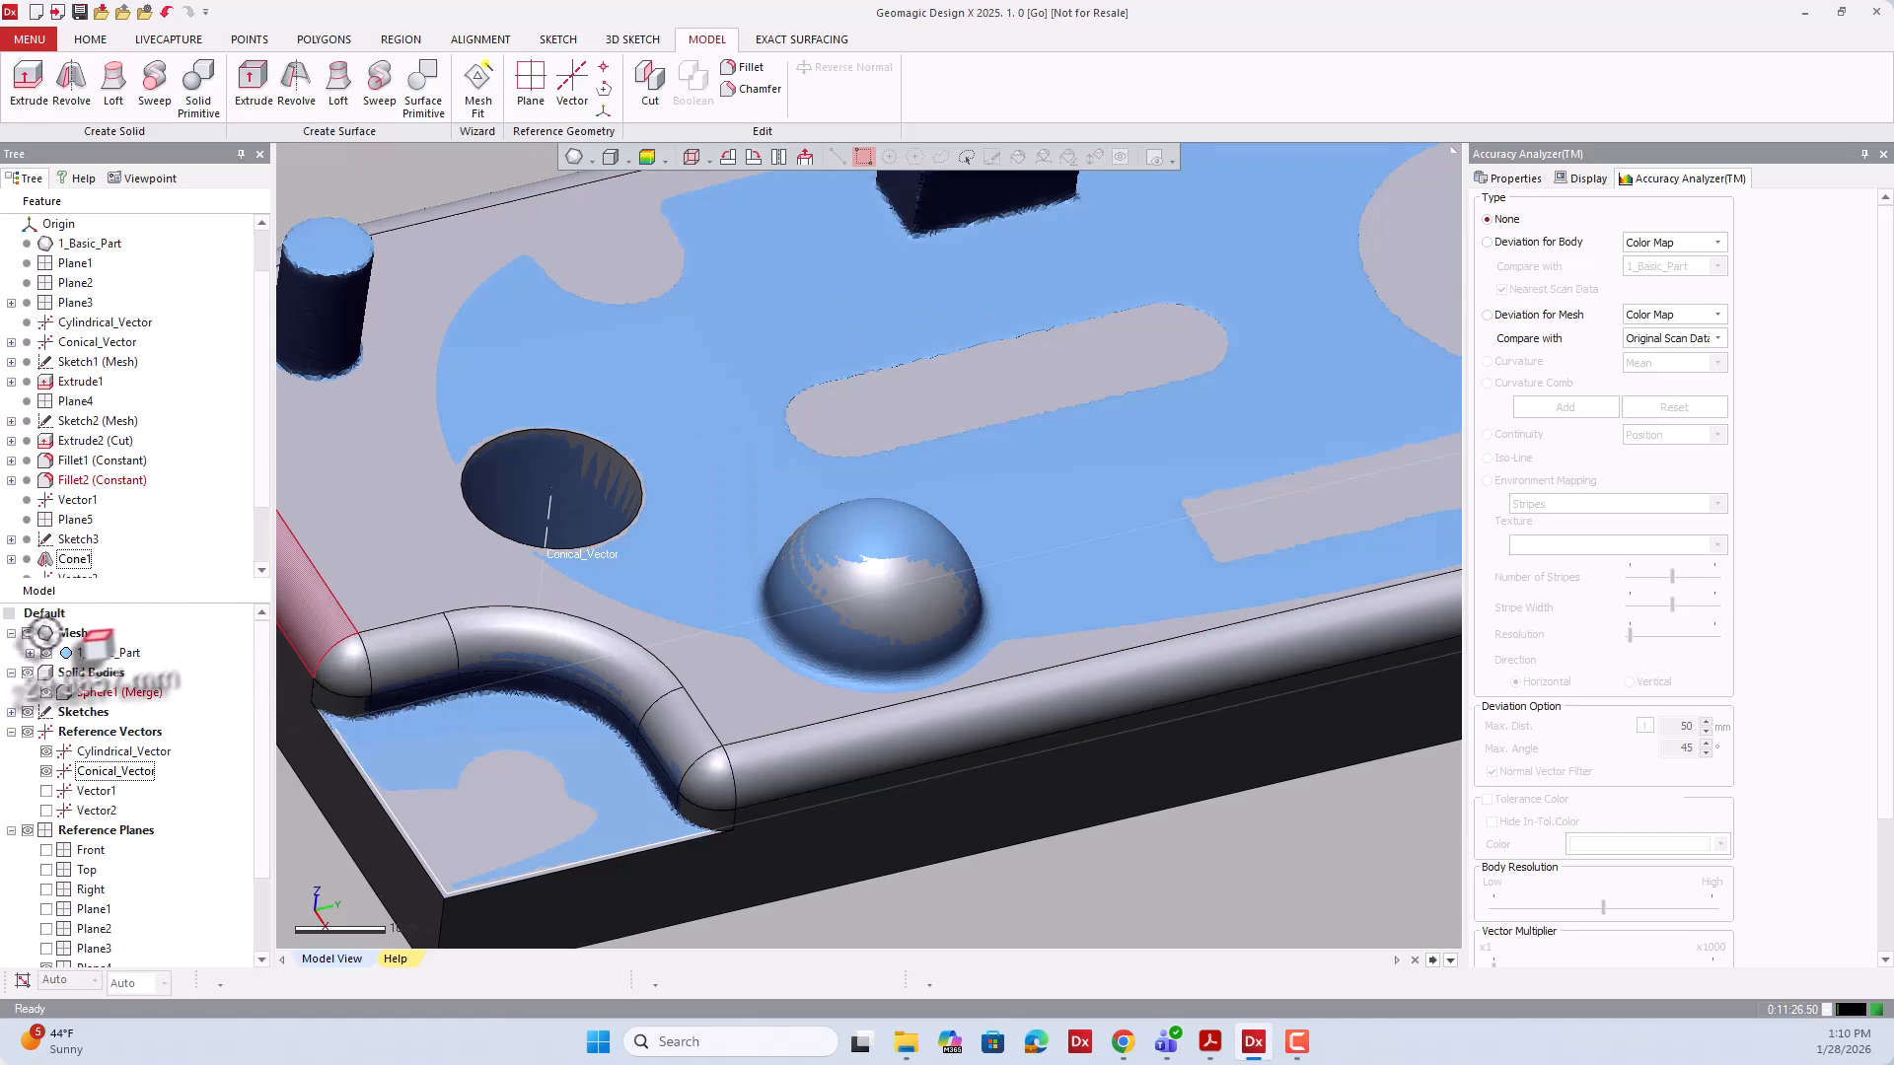
# Hide the mesh and check the merged dome and its base edge with the Deviation for Body color map.
pyautogui.click(28, 632)
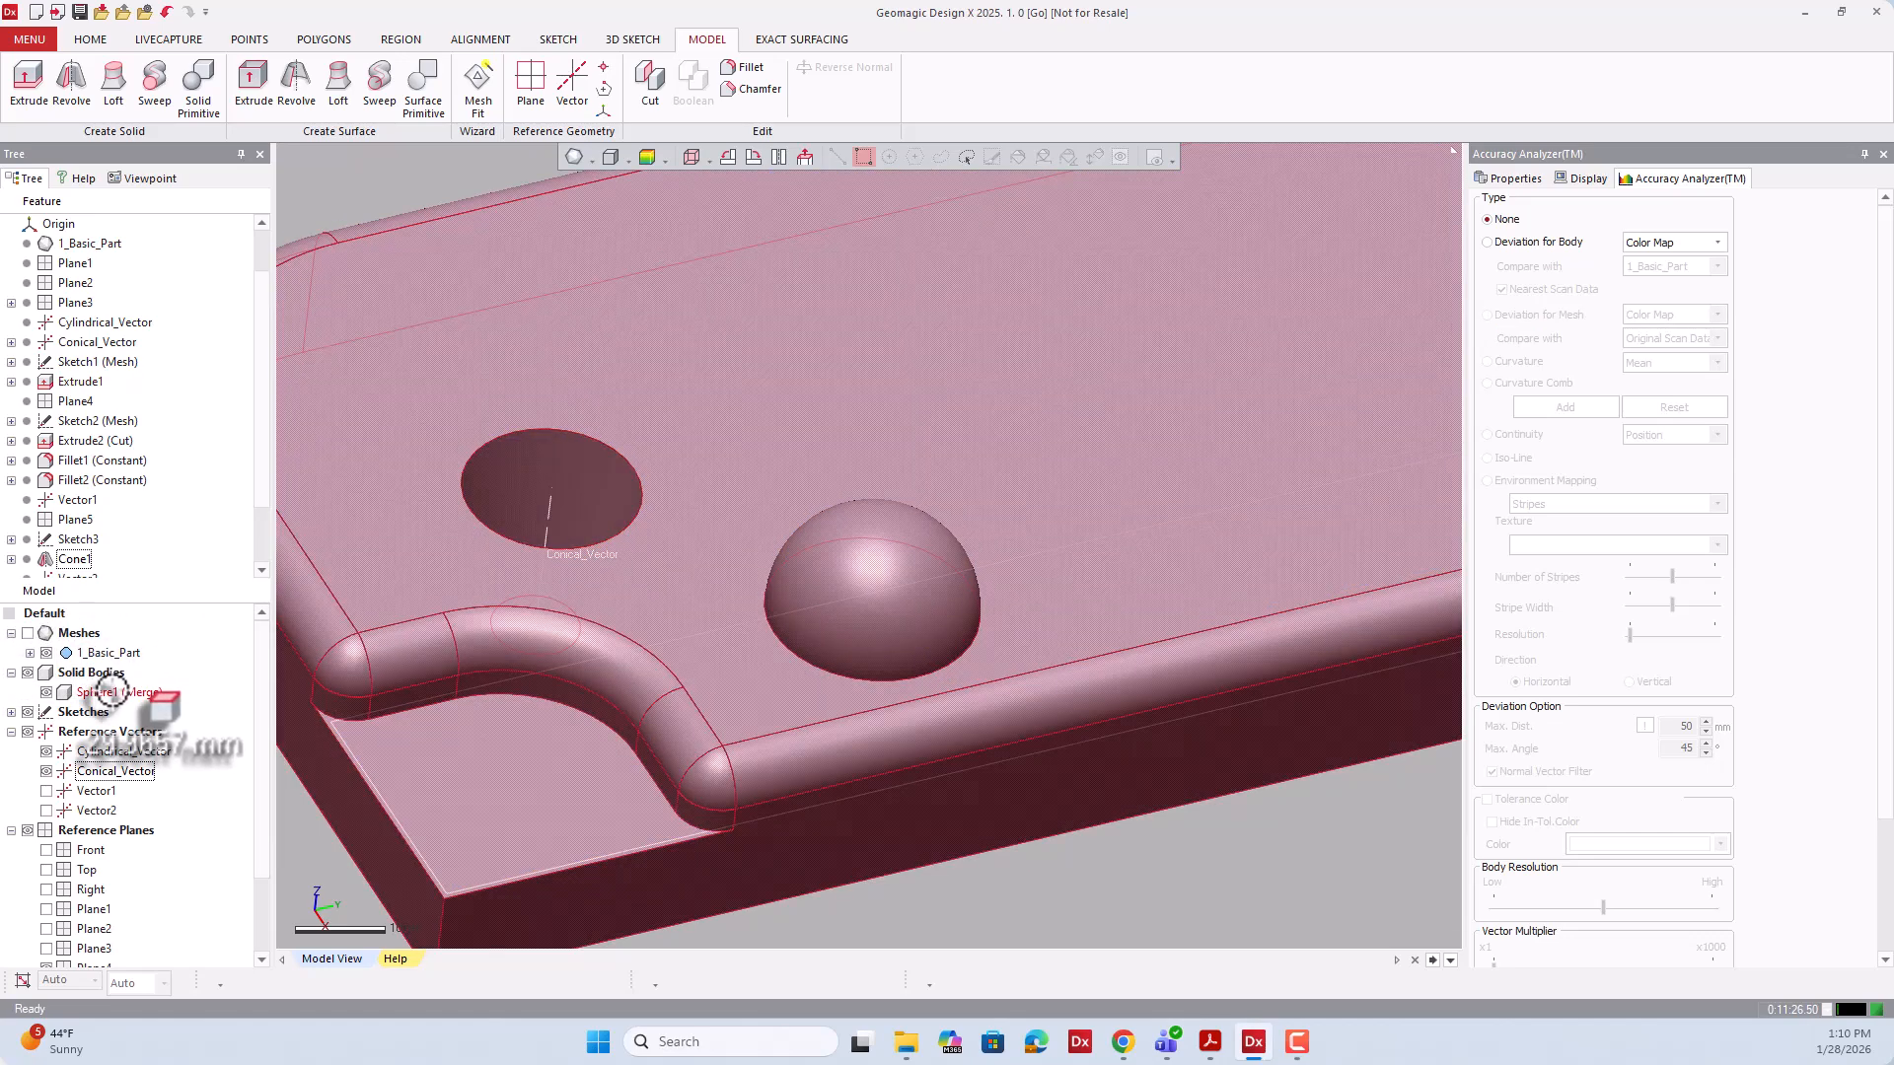
pyautogui.scroll(-5, 770, 673)
pyautogui.moveTo(858, 715); pyautogui.dragTo(888, 617, button='right')
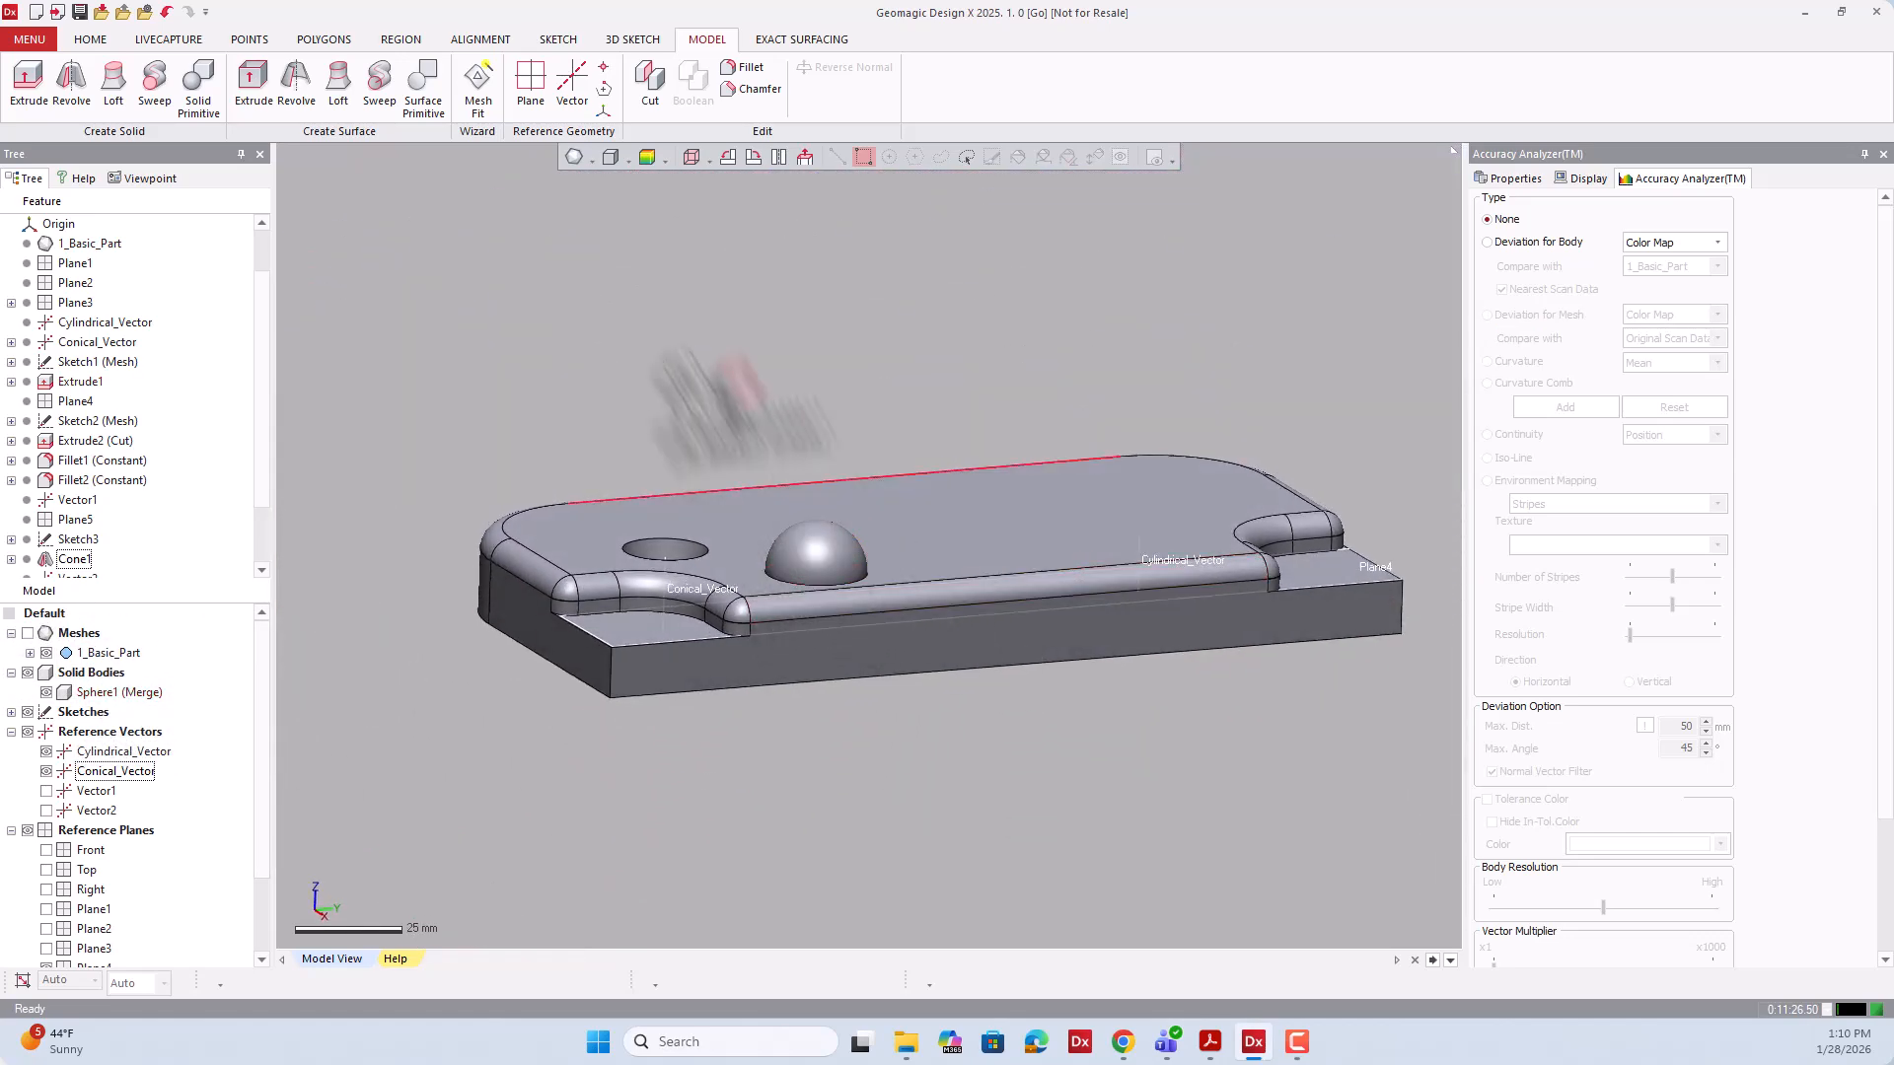
pyautogui.click(648, 157)
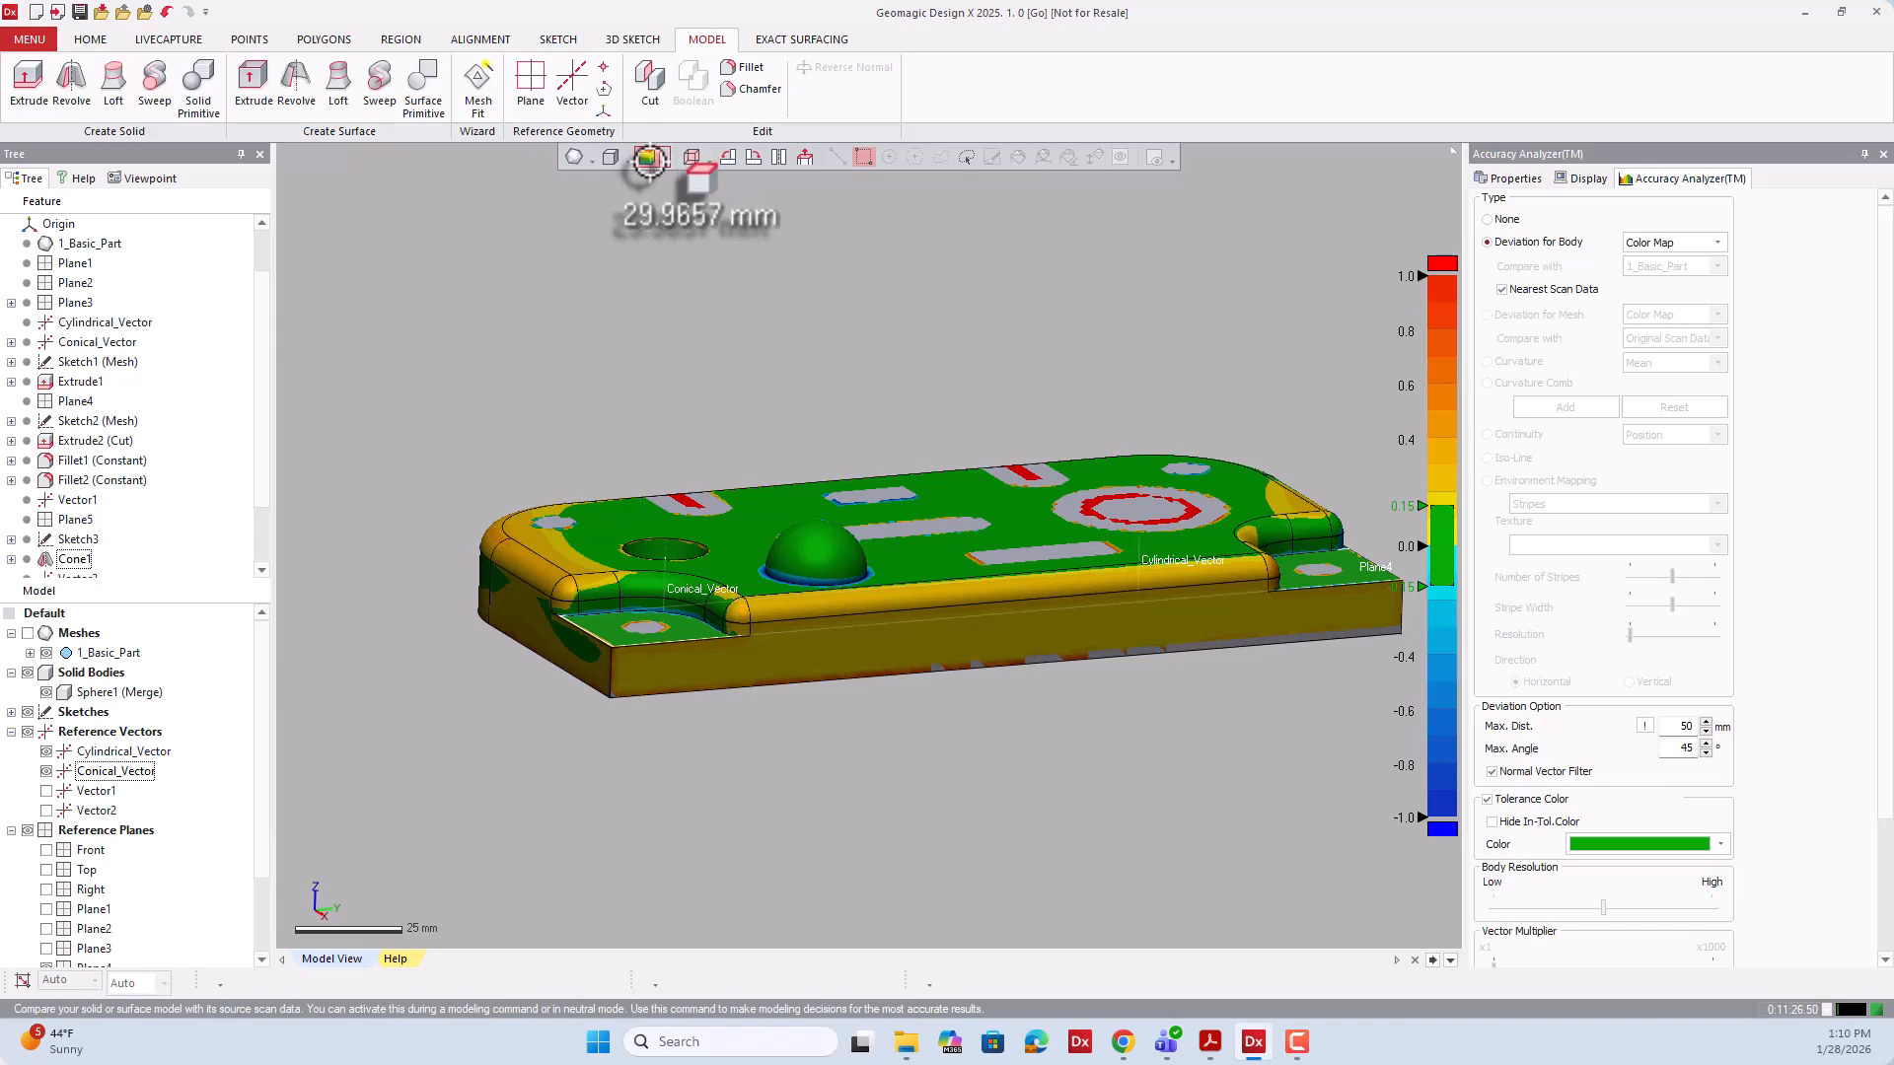
pyautogui.scroll(5, 794, 619)
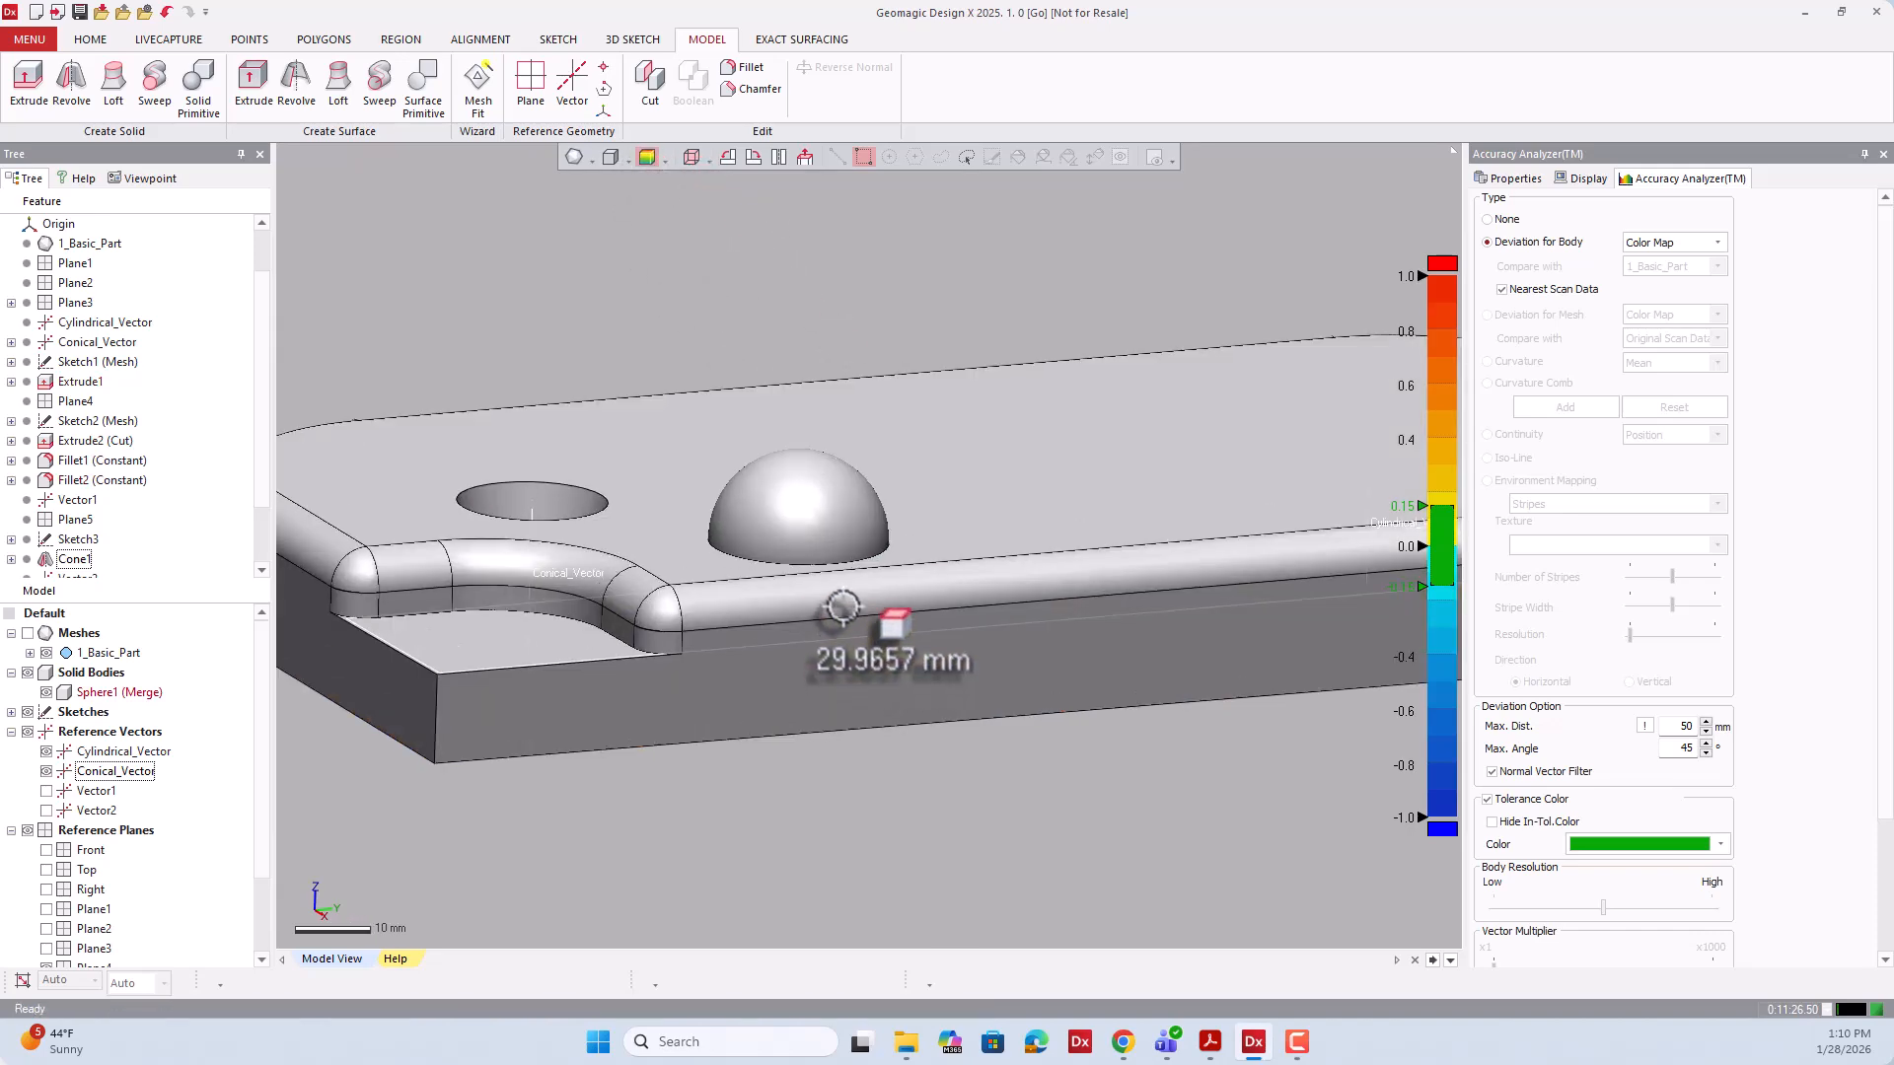
pyautogui.scroll(4, 779, 612)
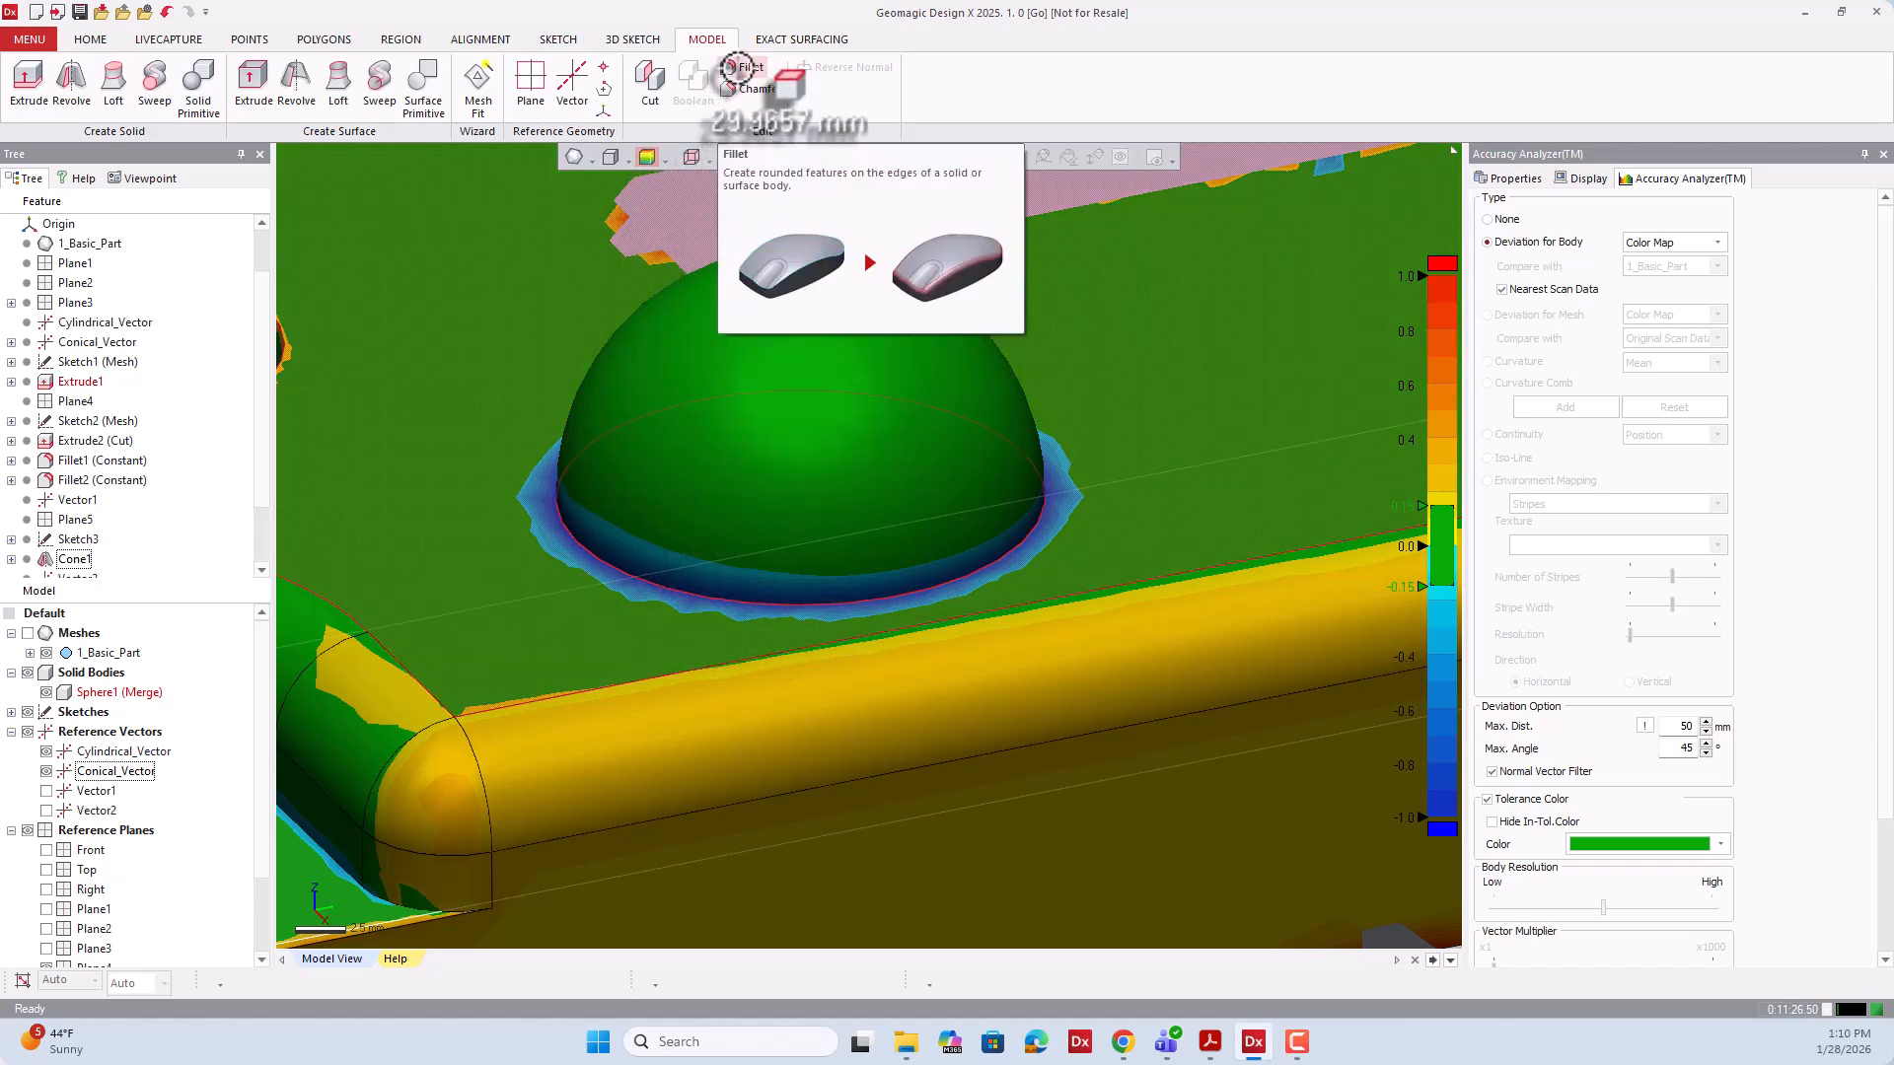
# Add a constant fillet to the dome's base edge, estimating the radius from the mesh and rounding it to 2 mm.
pyautogui.click(738, 67)
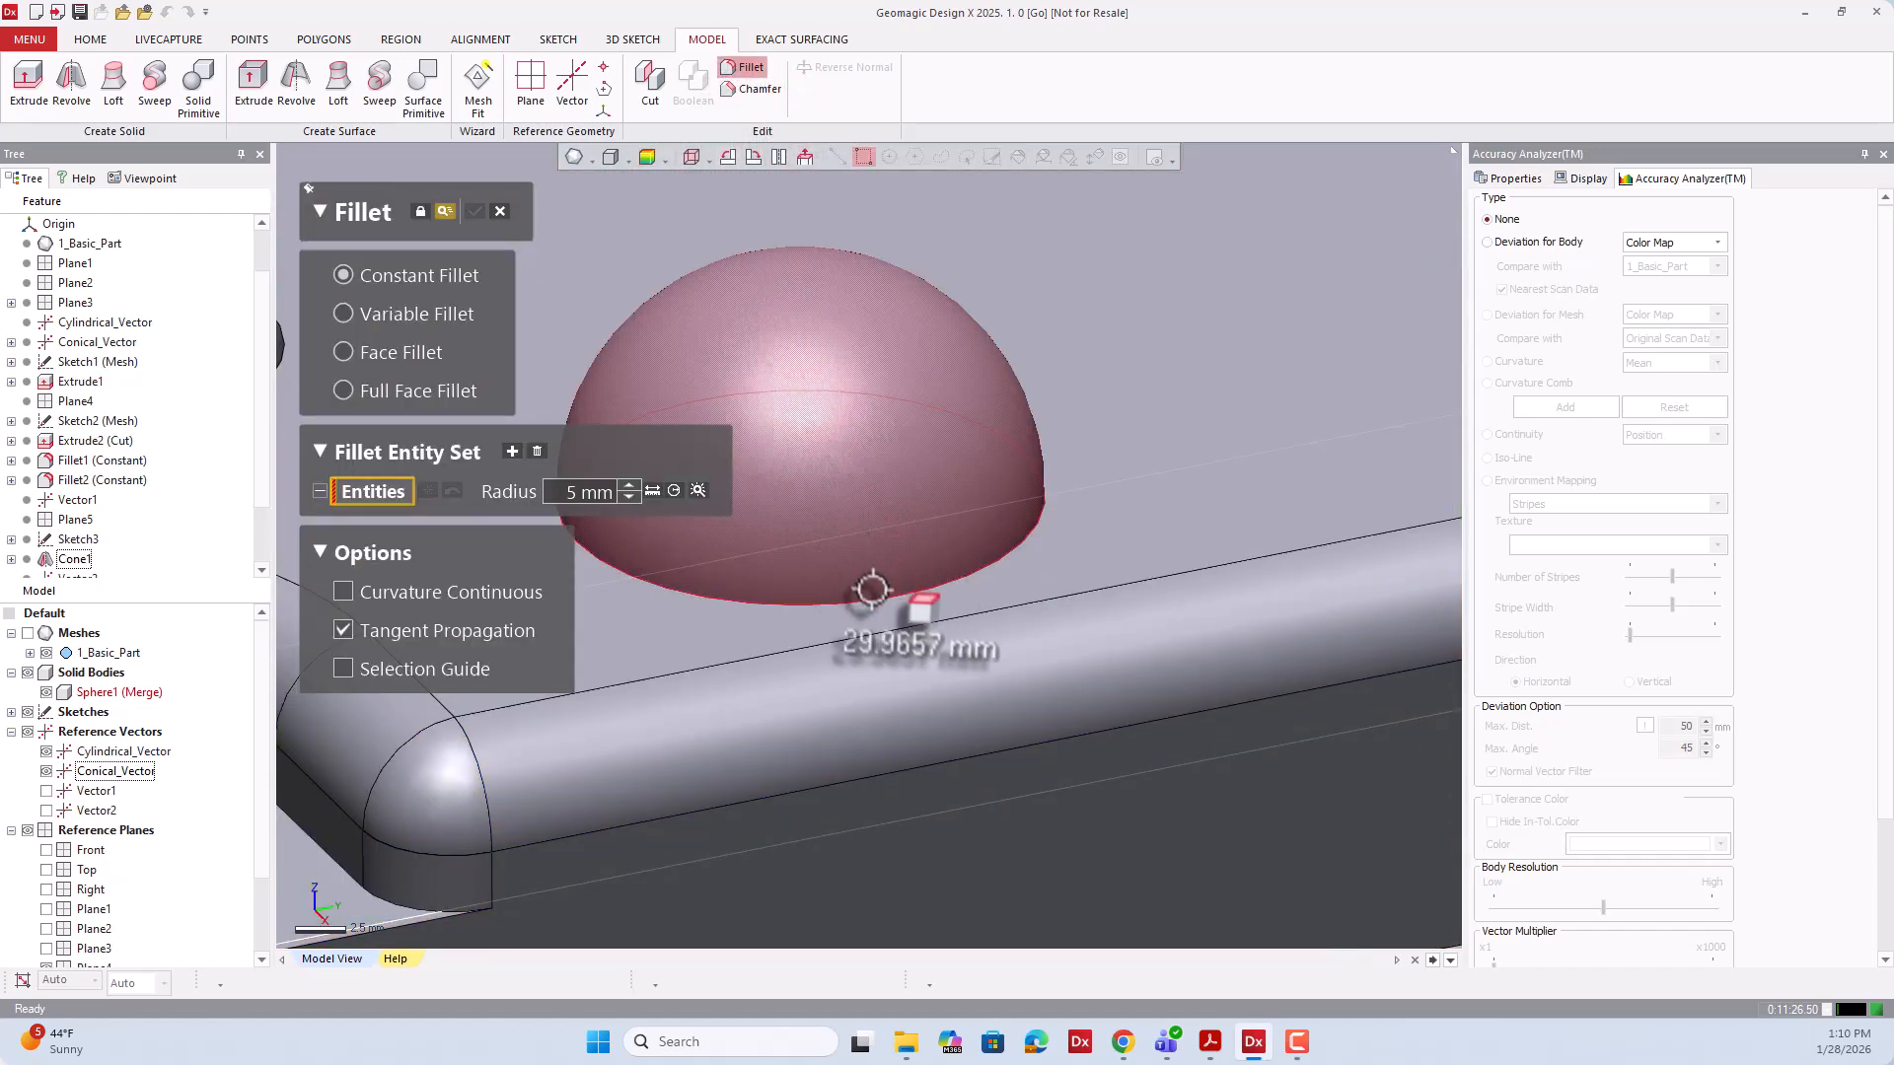
pyautogui.click(876, 600)
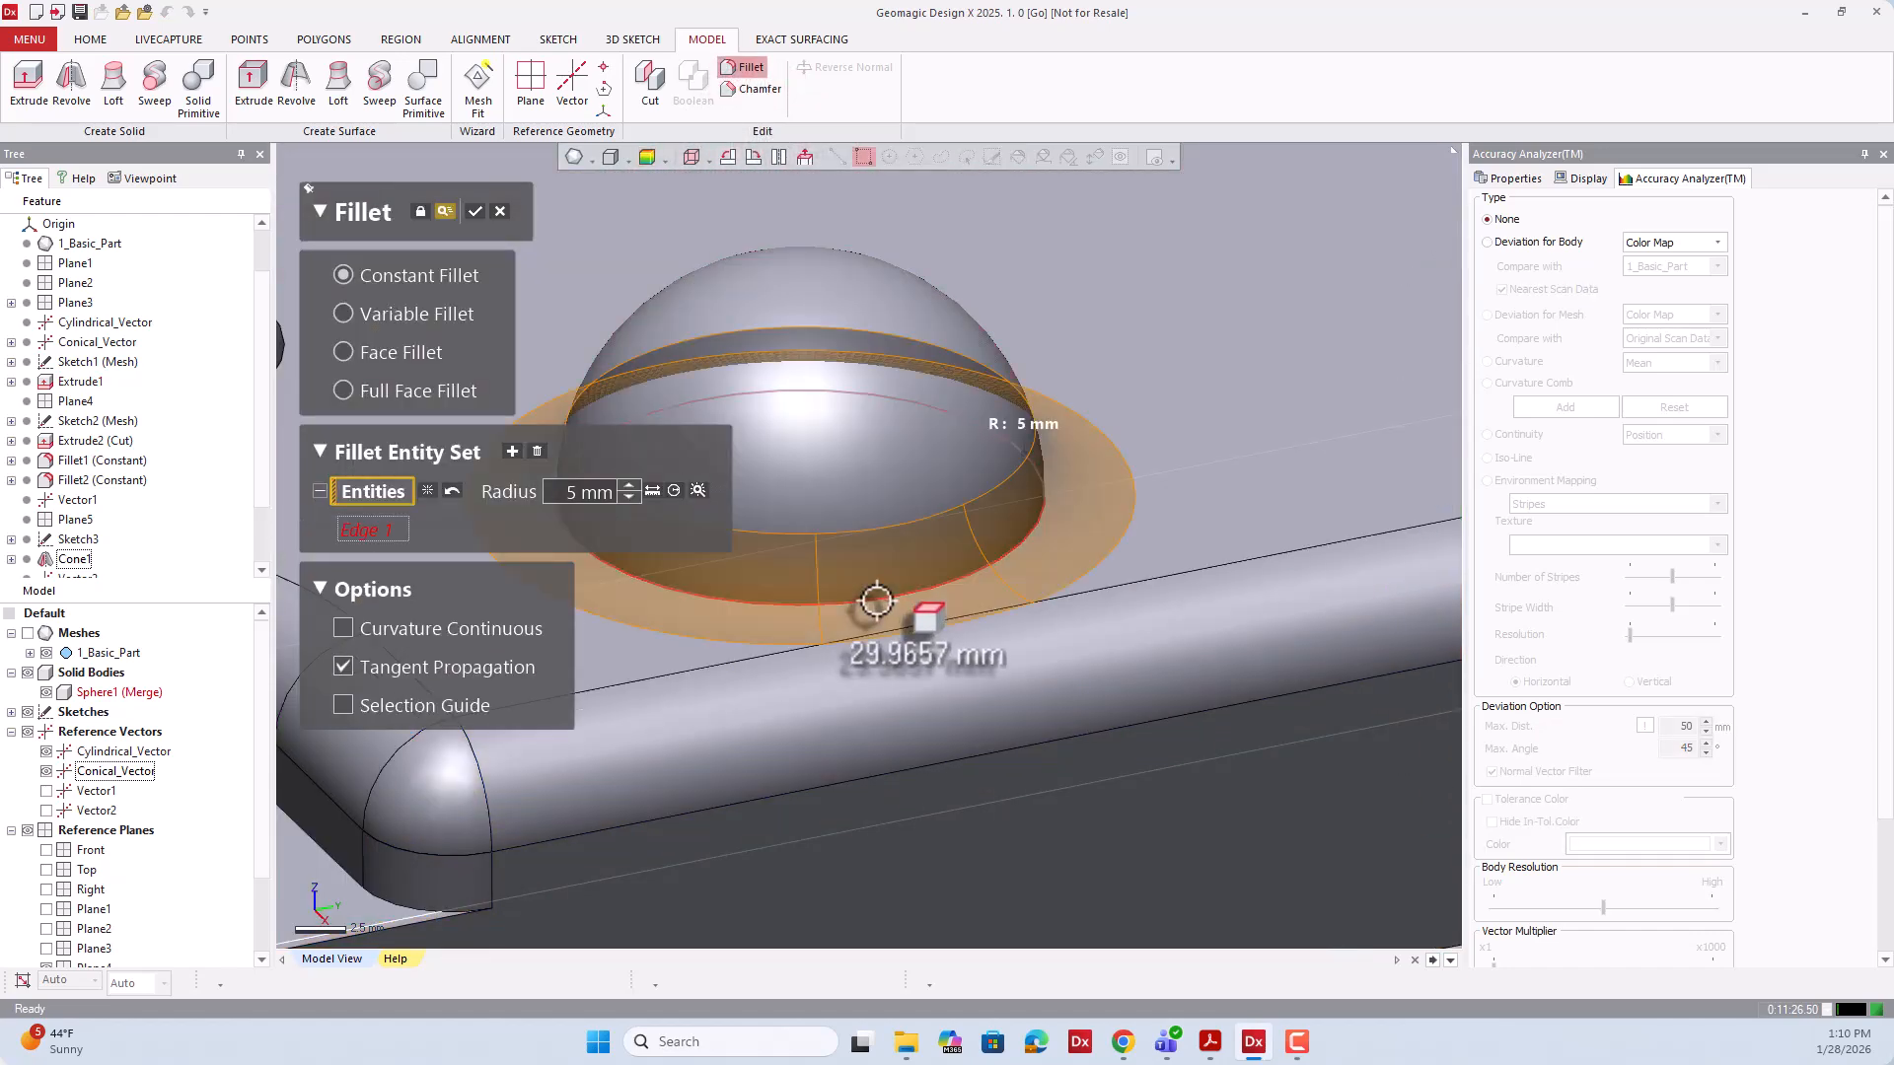
pyautogui.click(701, 490)
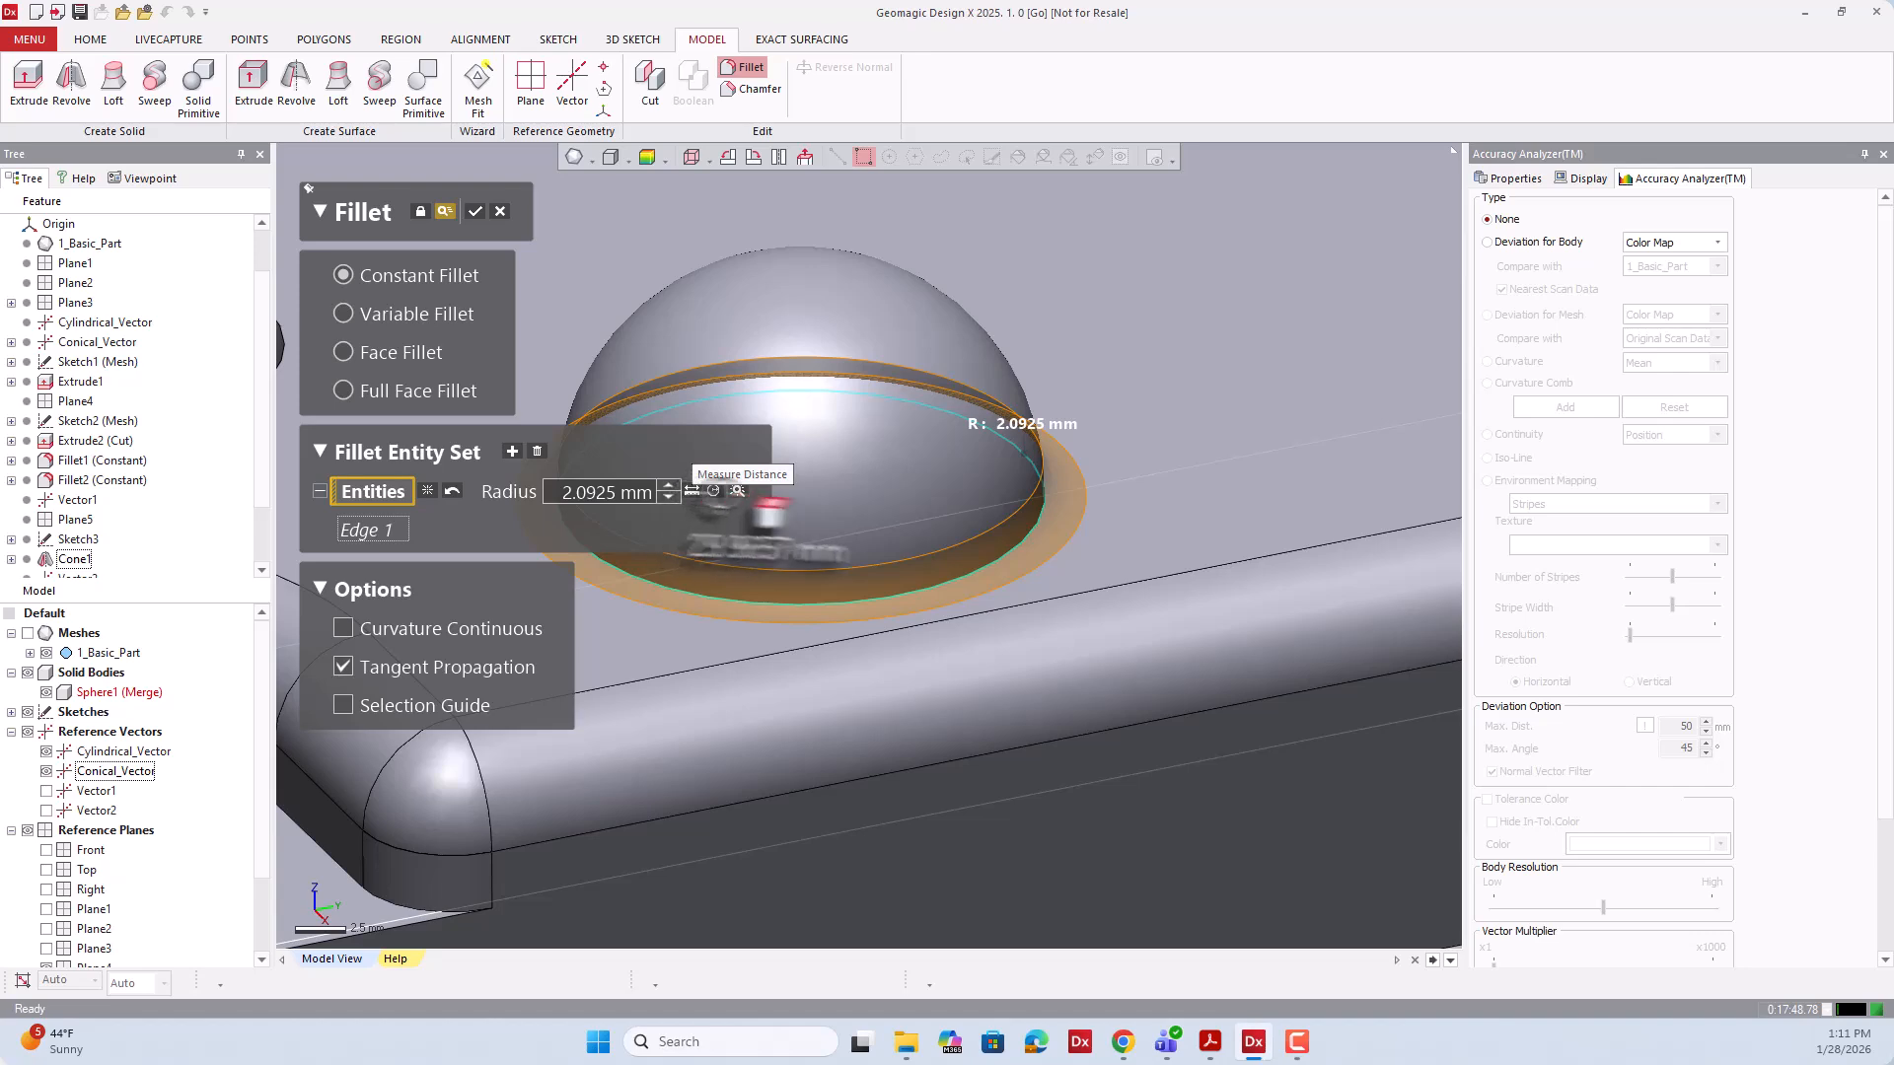
pyautogui.moveTo(1027, 430); pyautogui.dragTo(1017, 489, button='right')
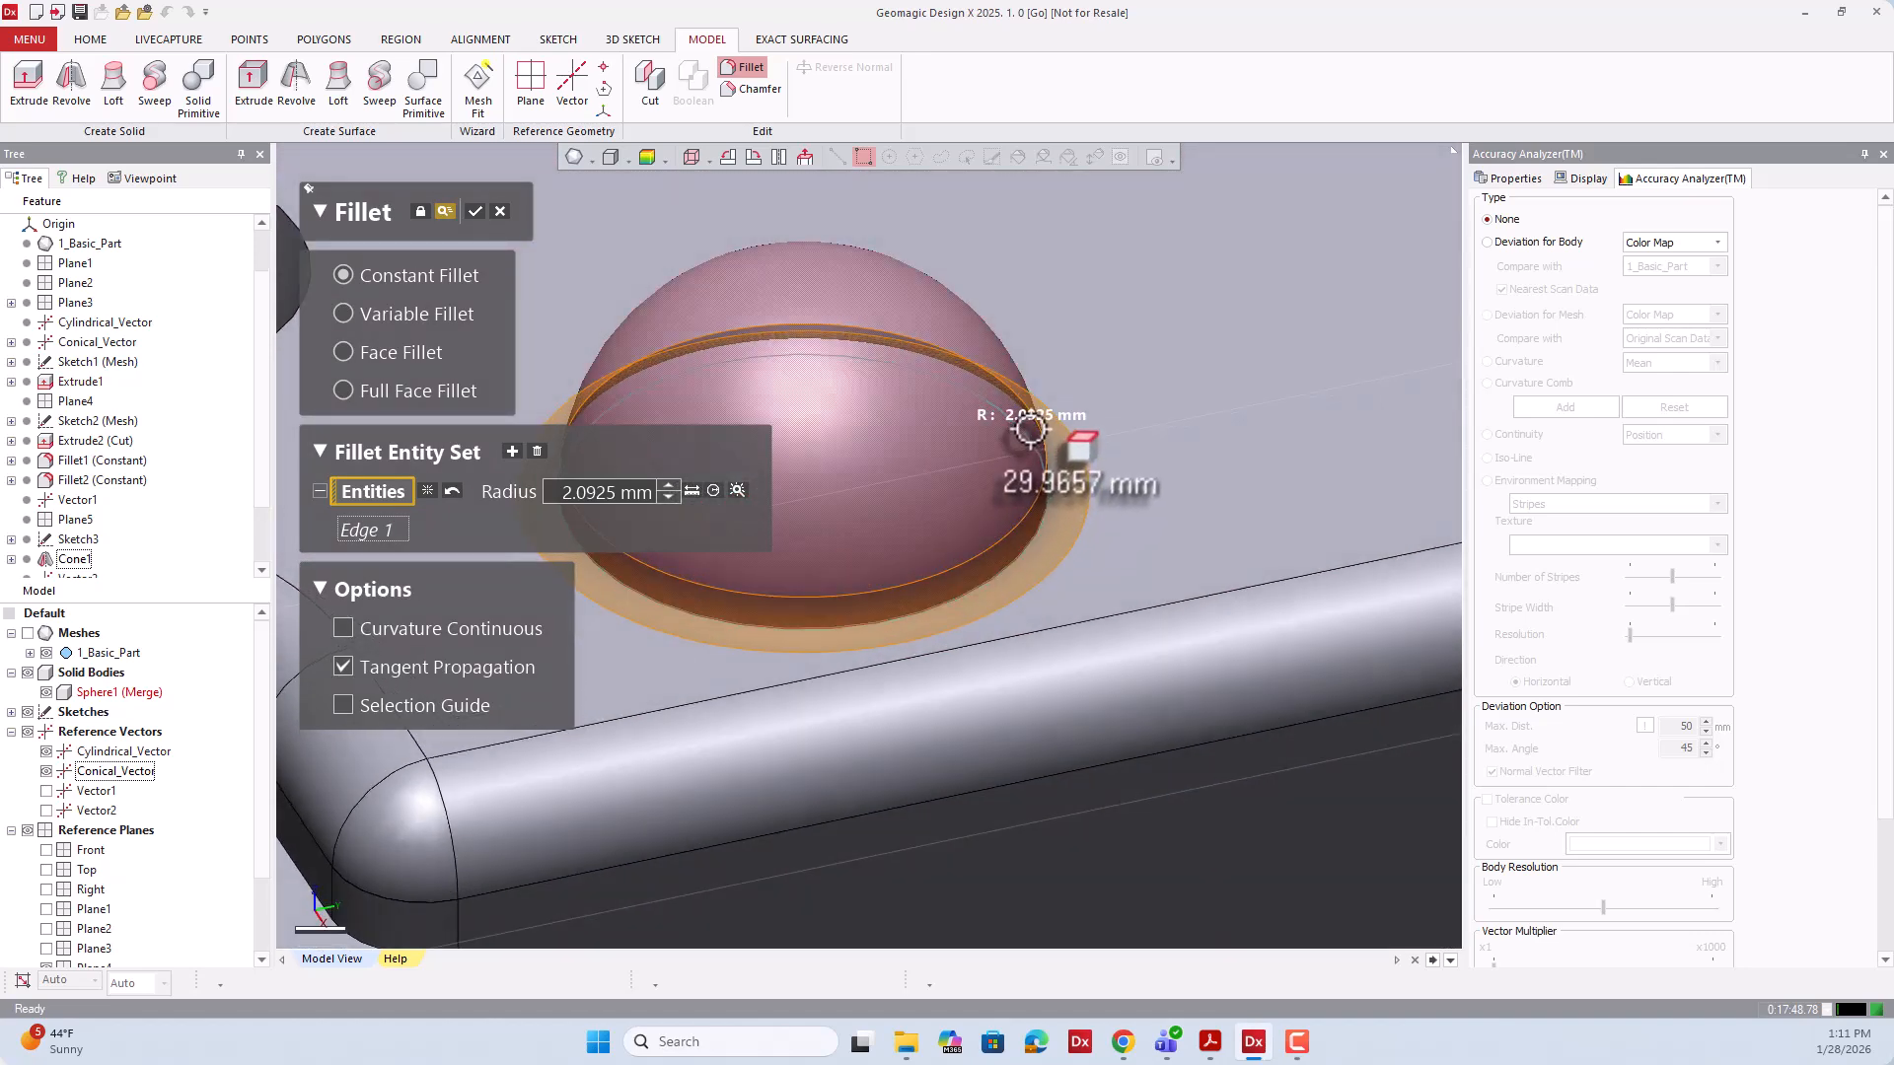
pyautogui.click(602, 492)
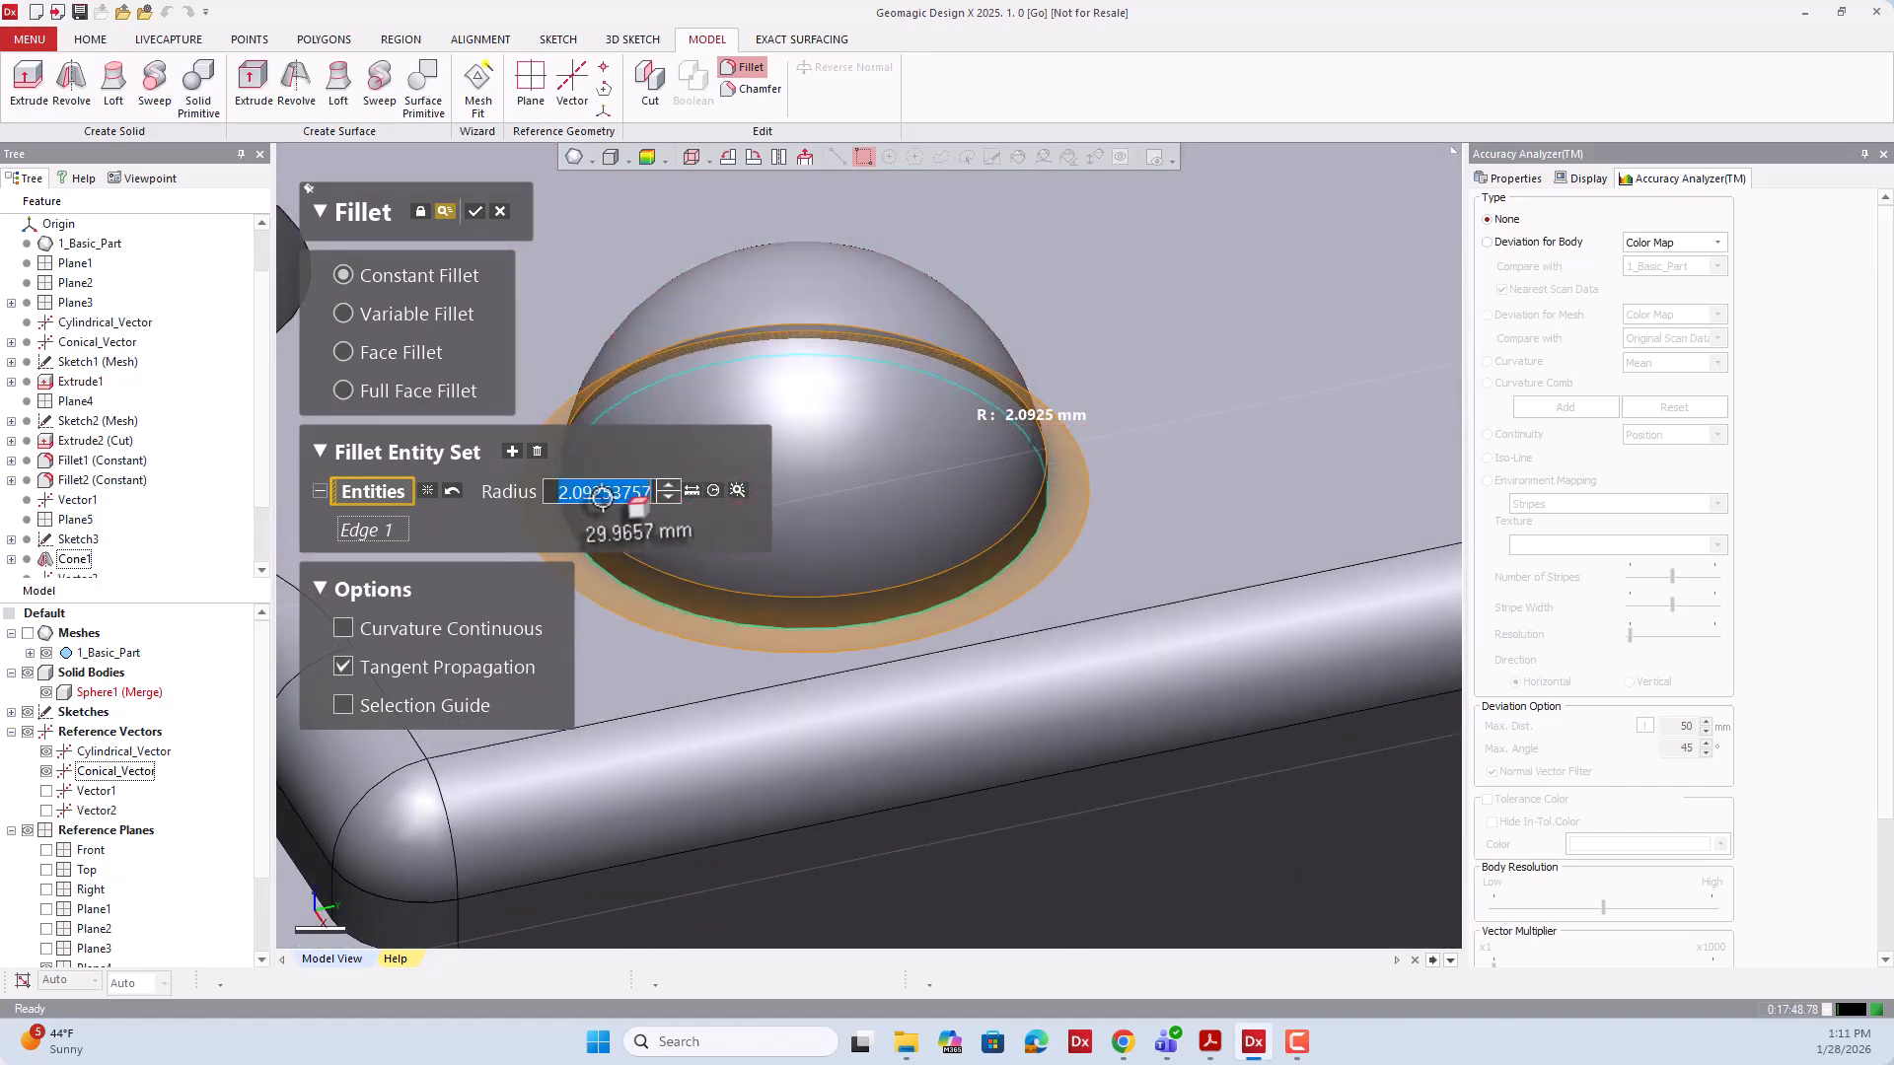
pyautogui.write('2')
pyautogui.press('Return')
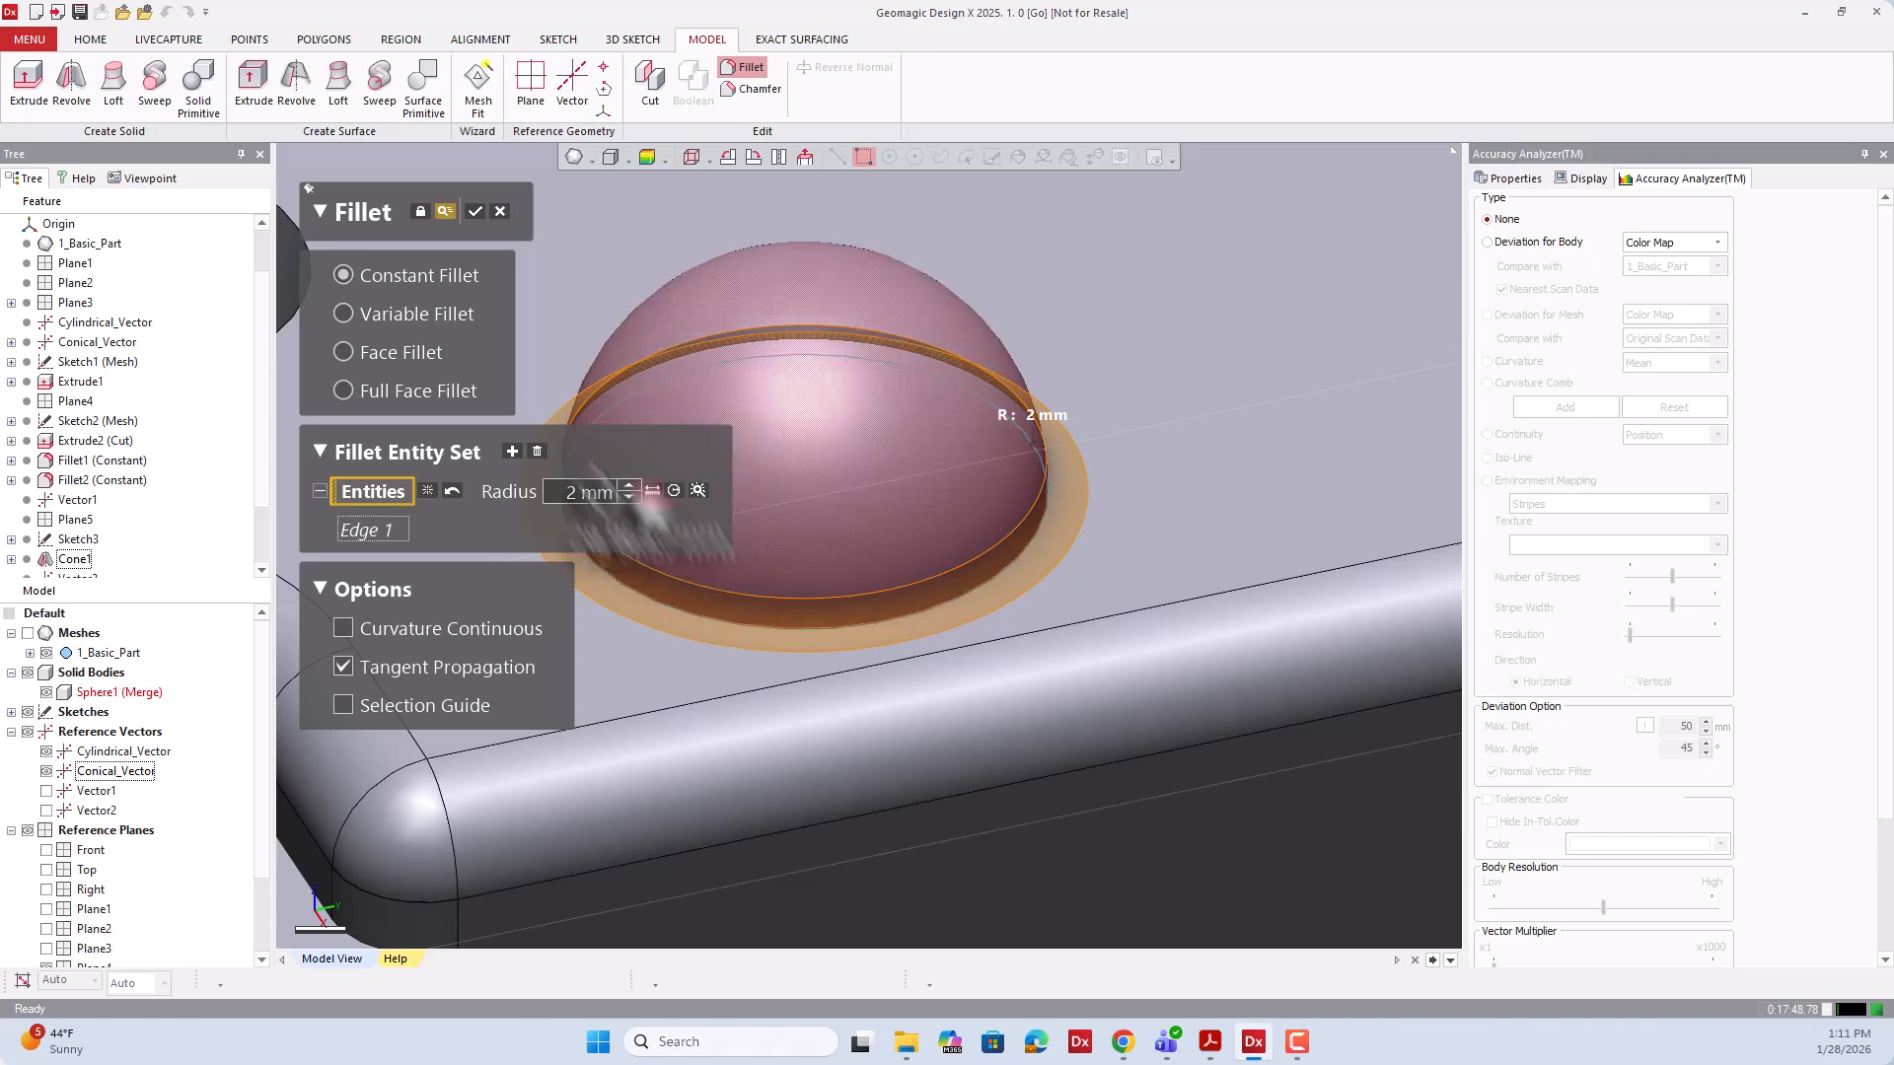
pyautogui.click(480, 210)
# Check the deviation around the filleted dome and show the 1_Basic_Part mesh over the solid again.
pyautogui.scroll(-6, 720, 451)
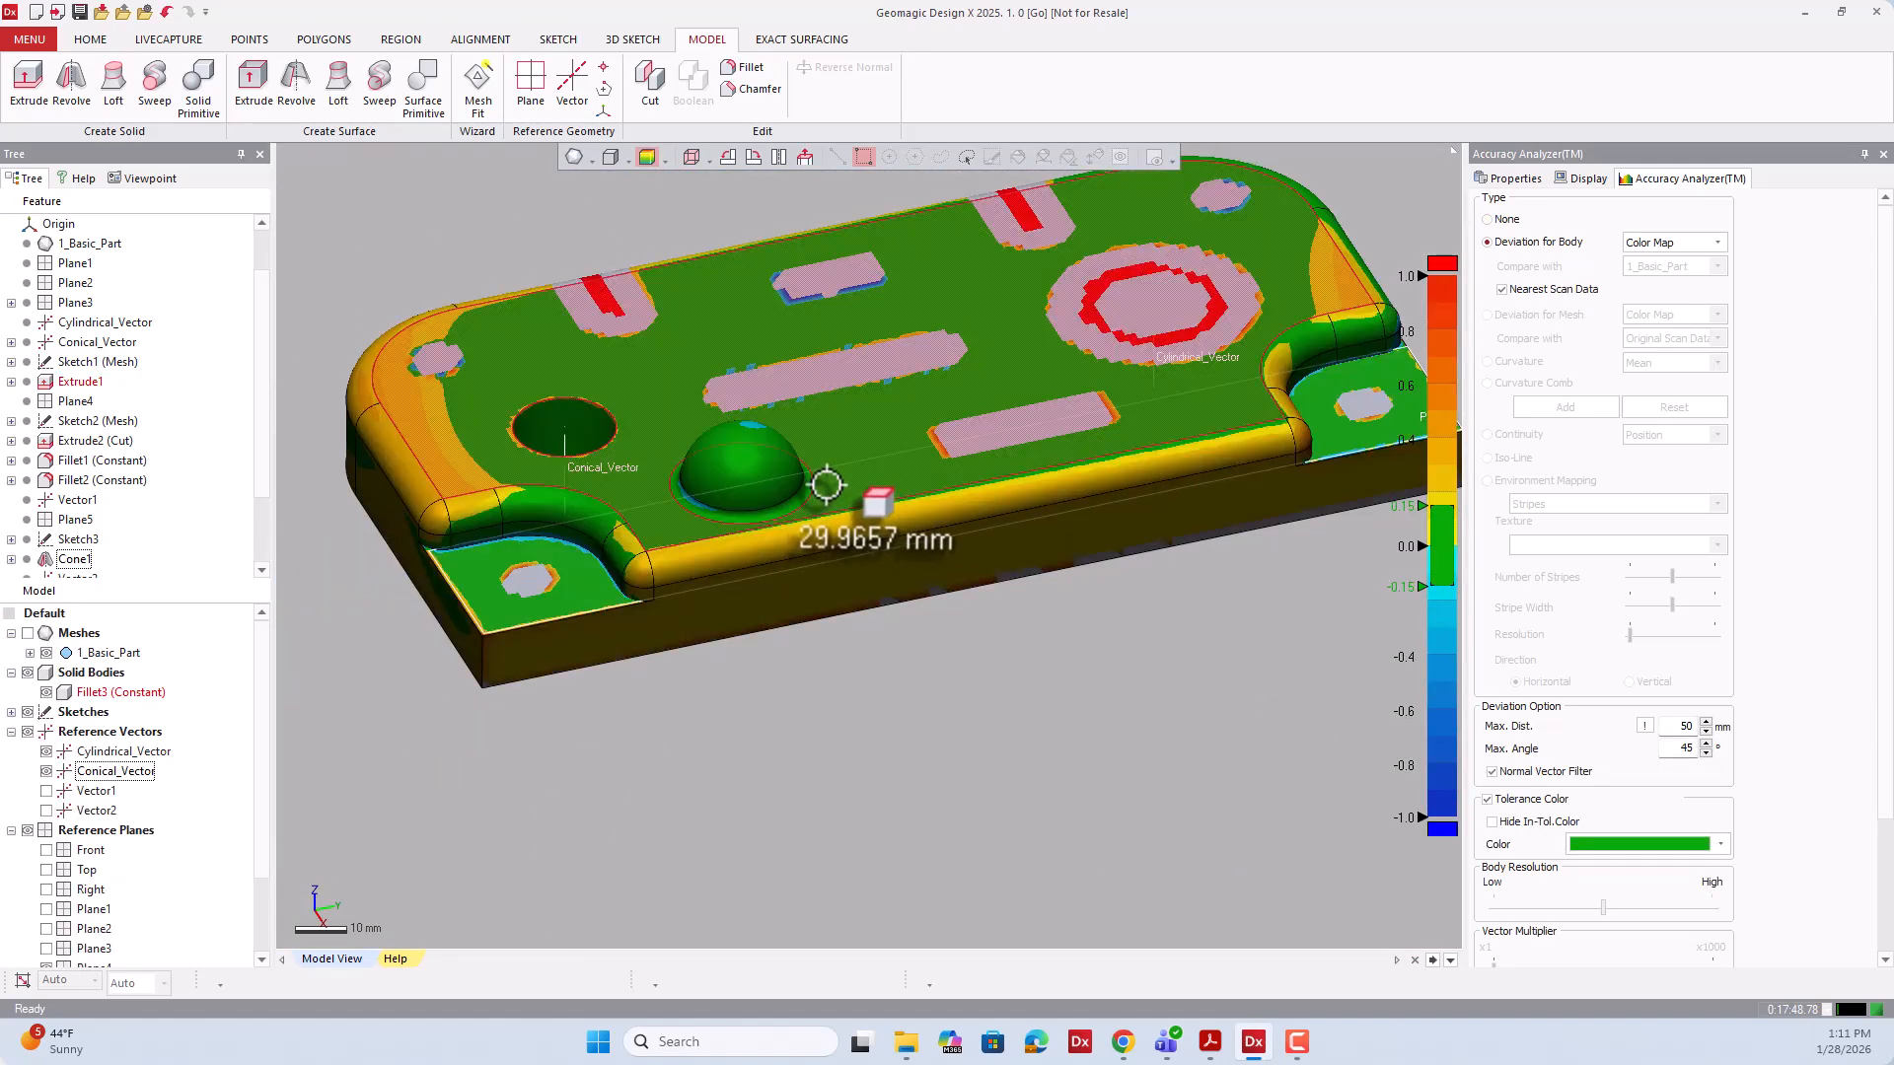
pyautogui.moveTo(826, 484); pyautogui.dragTo(848, 421, button='right')
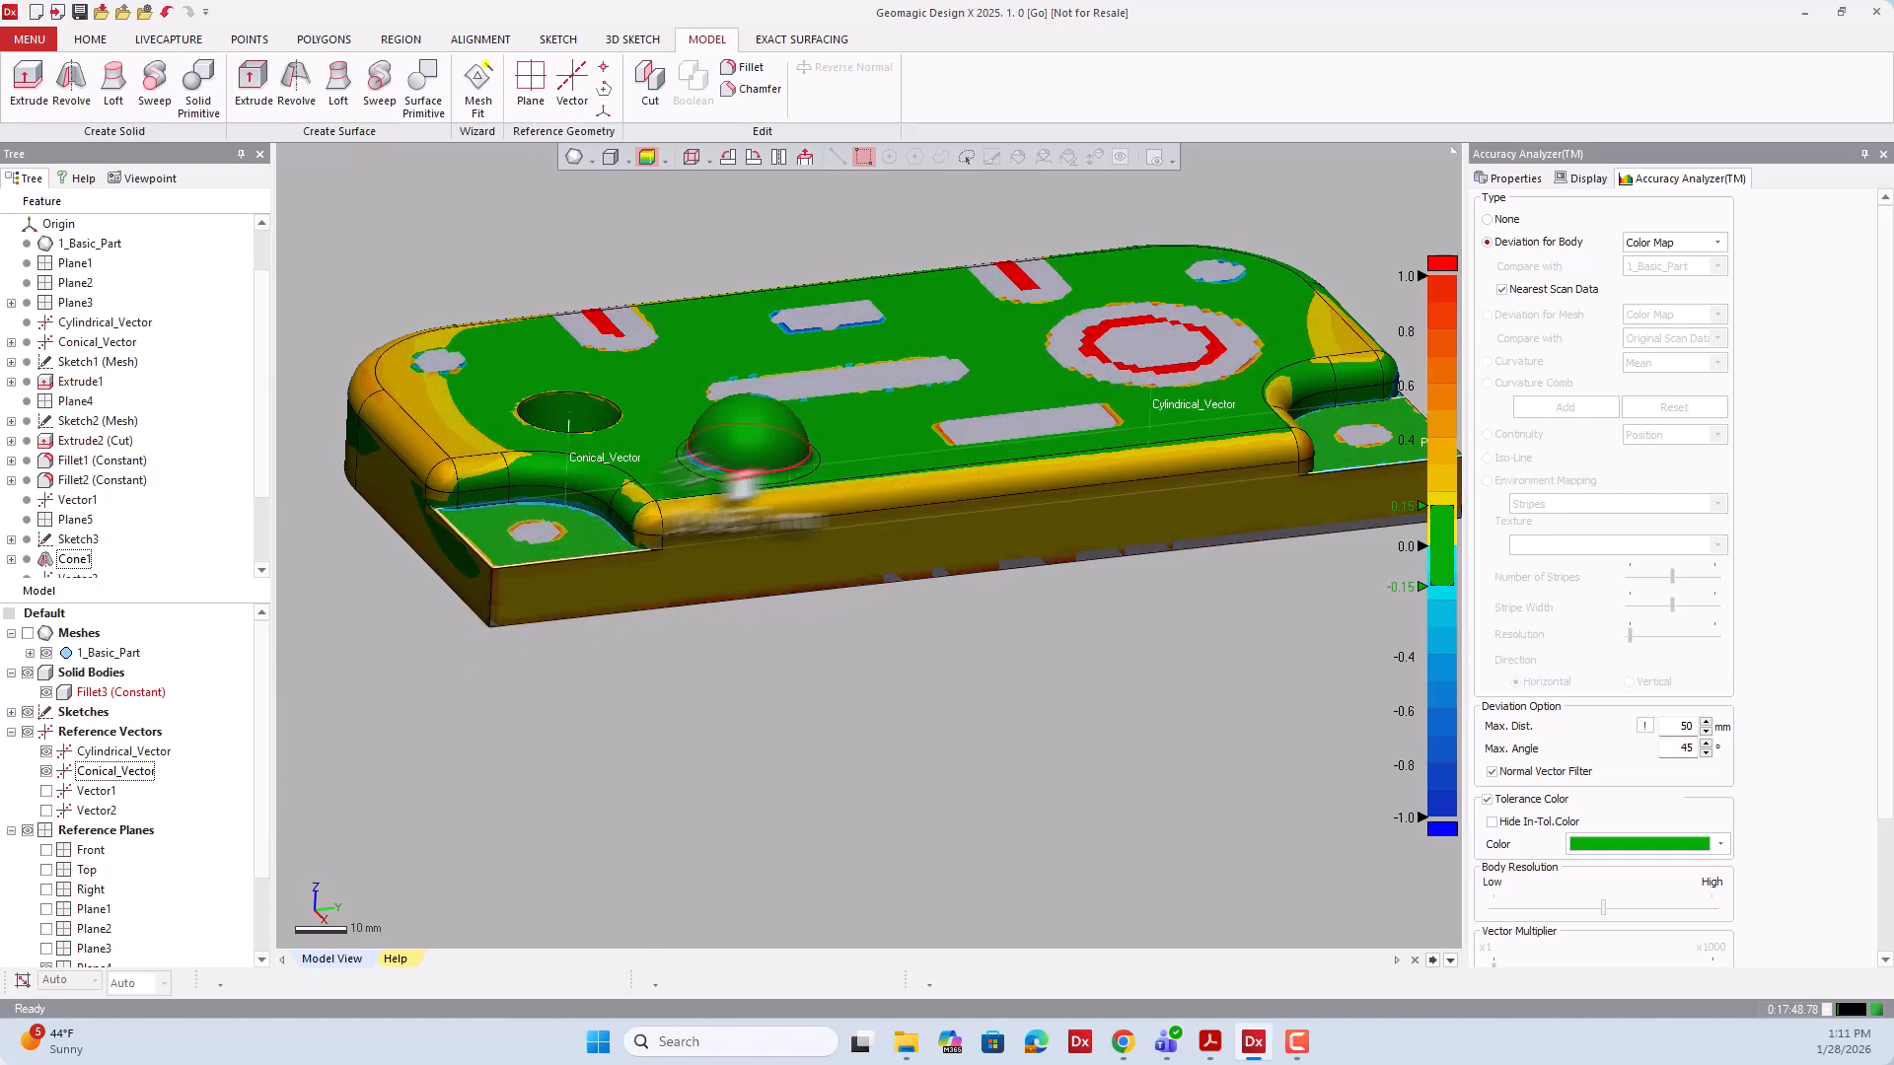
pyautogui.click(27, 633)
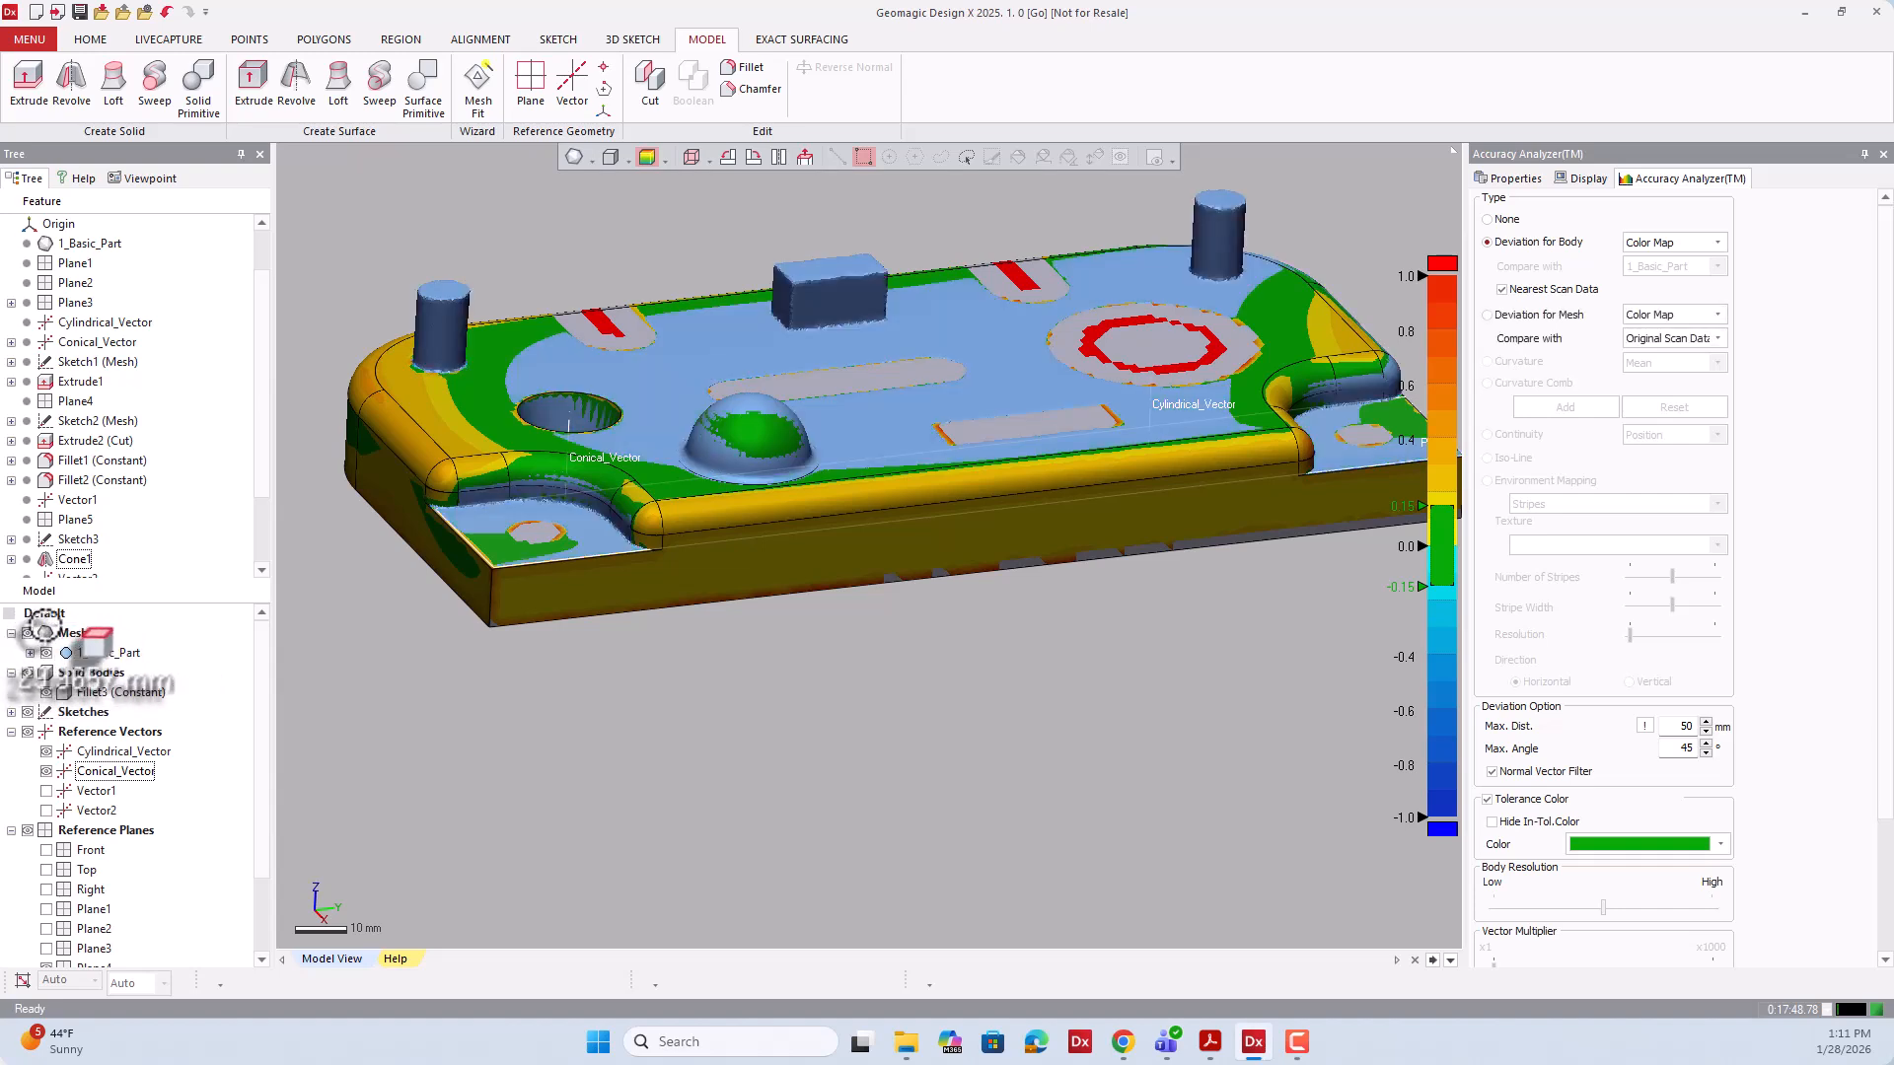
pyautogui.scroll(-4, 952, 542)
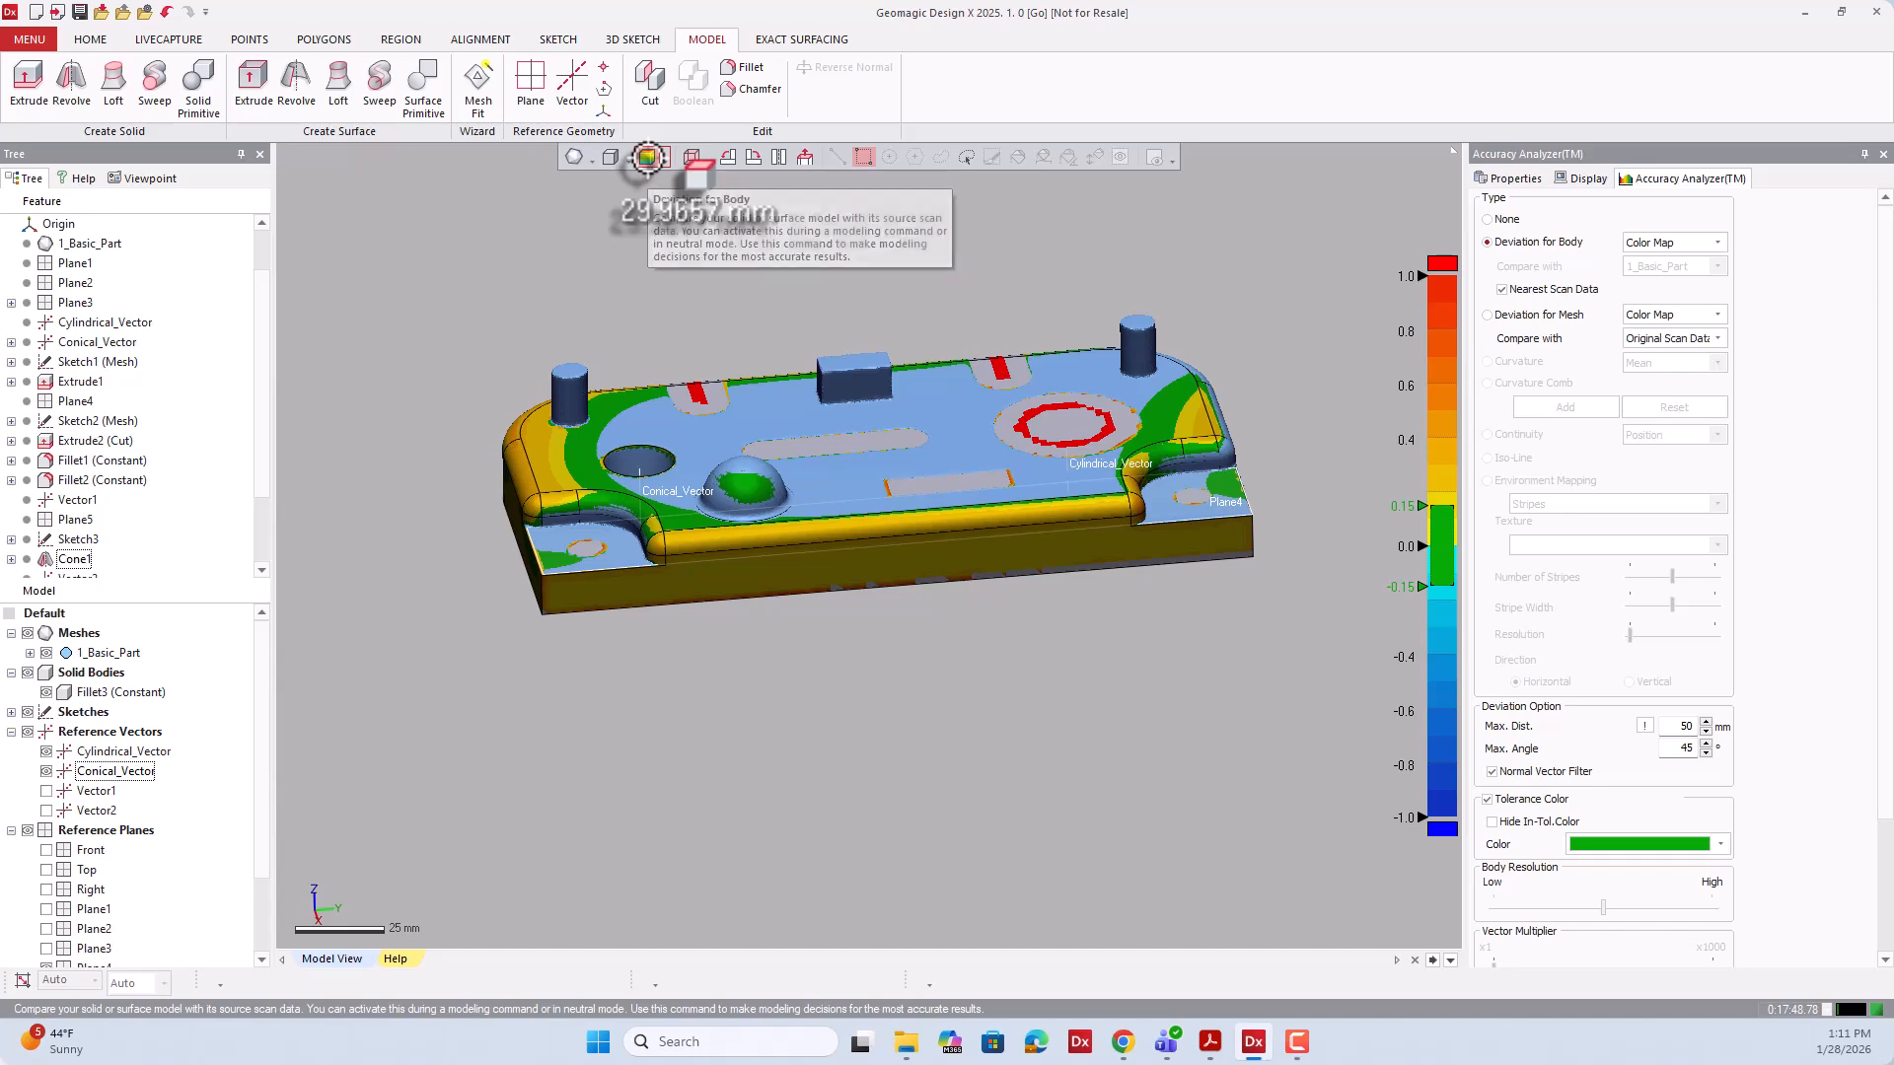
# Turn off the Deviation for Body color map and hide all solid bodies, leaving the 1_Basic_Part mesh displayed.
pyautogui.click(647, 158)
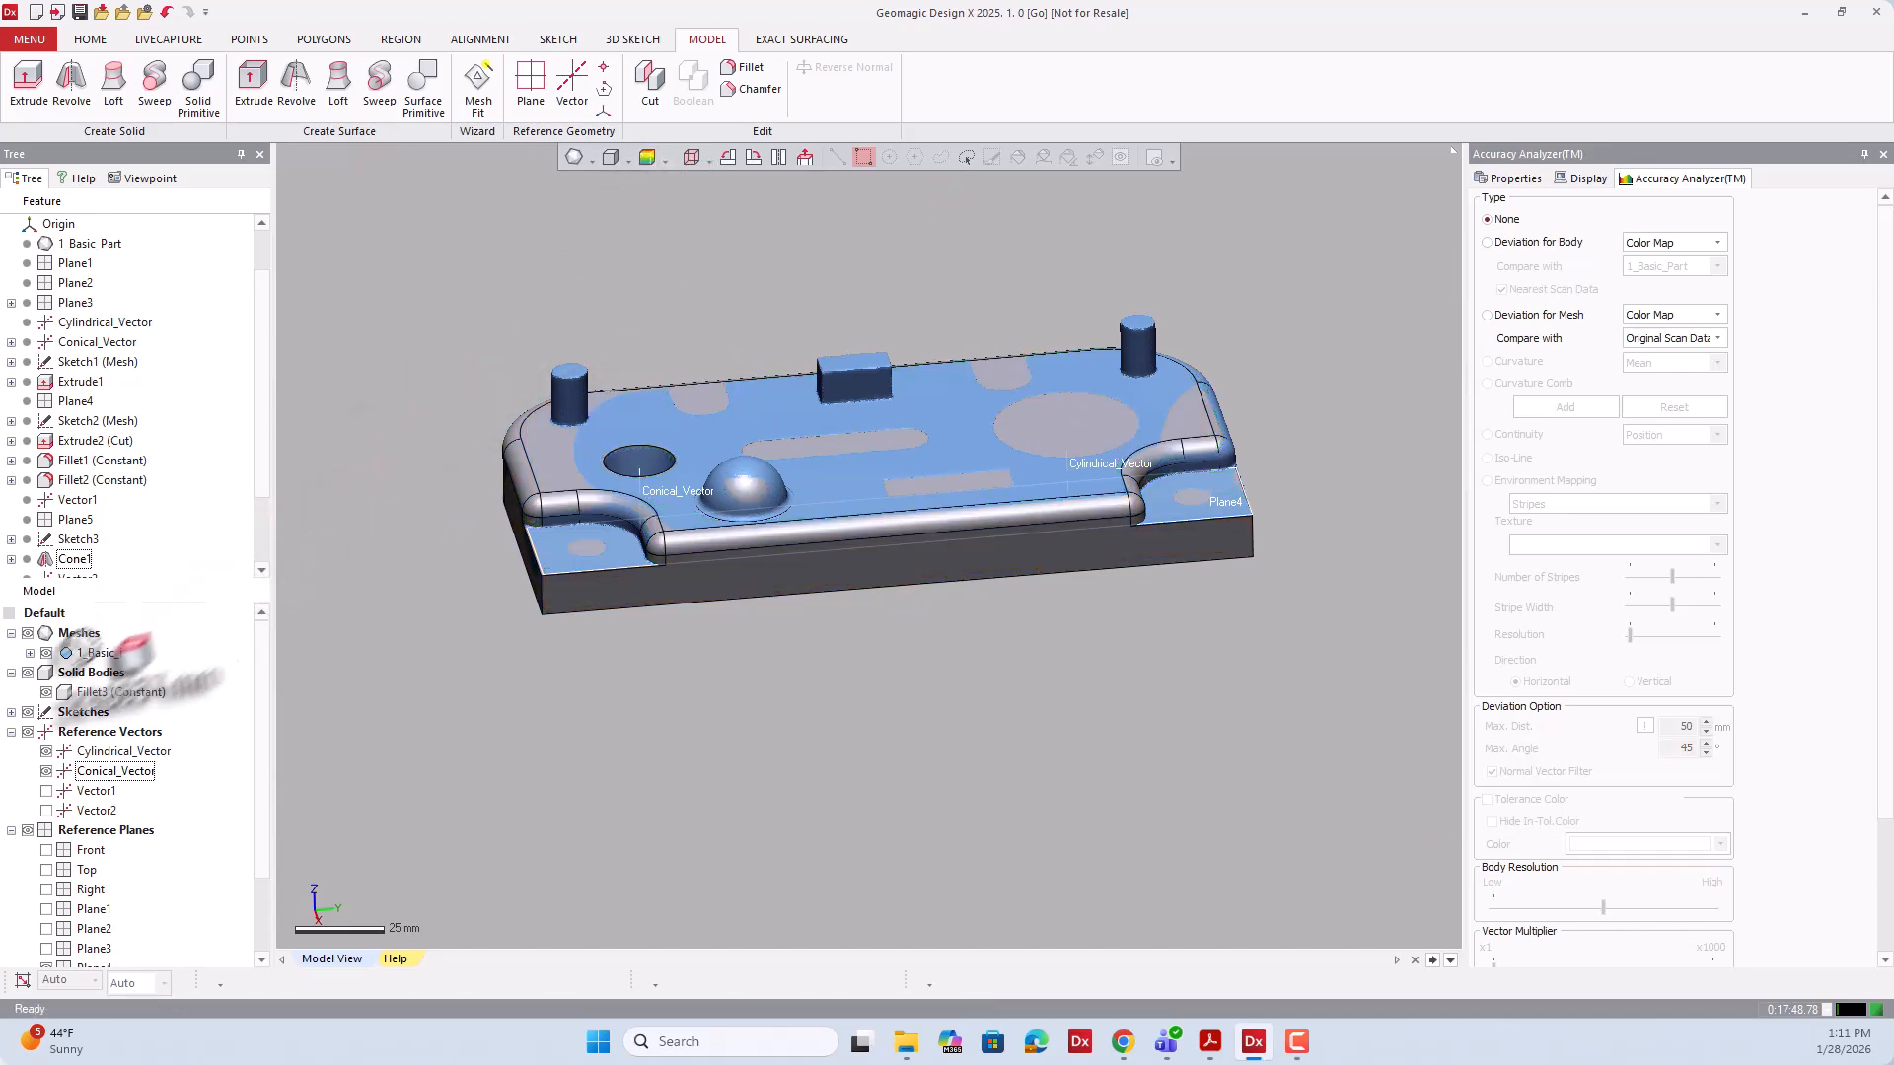
pyautogui.click(27, 672)
# Examine the large stepped hole in the mesh, including its inner cylindrical wall and counterbore ledge.
pyautogui.moveTo(1070, 580); pyautogui.dragTo(681, 653, button='right')
pyautogui.scroll(3, 1126, 522)
pyautogui.scroll(3, 1126, 522)
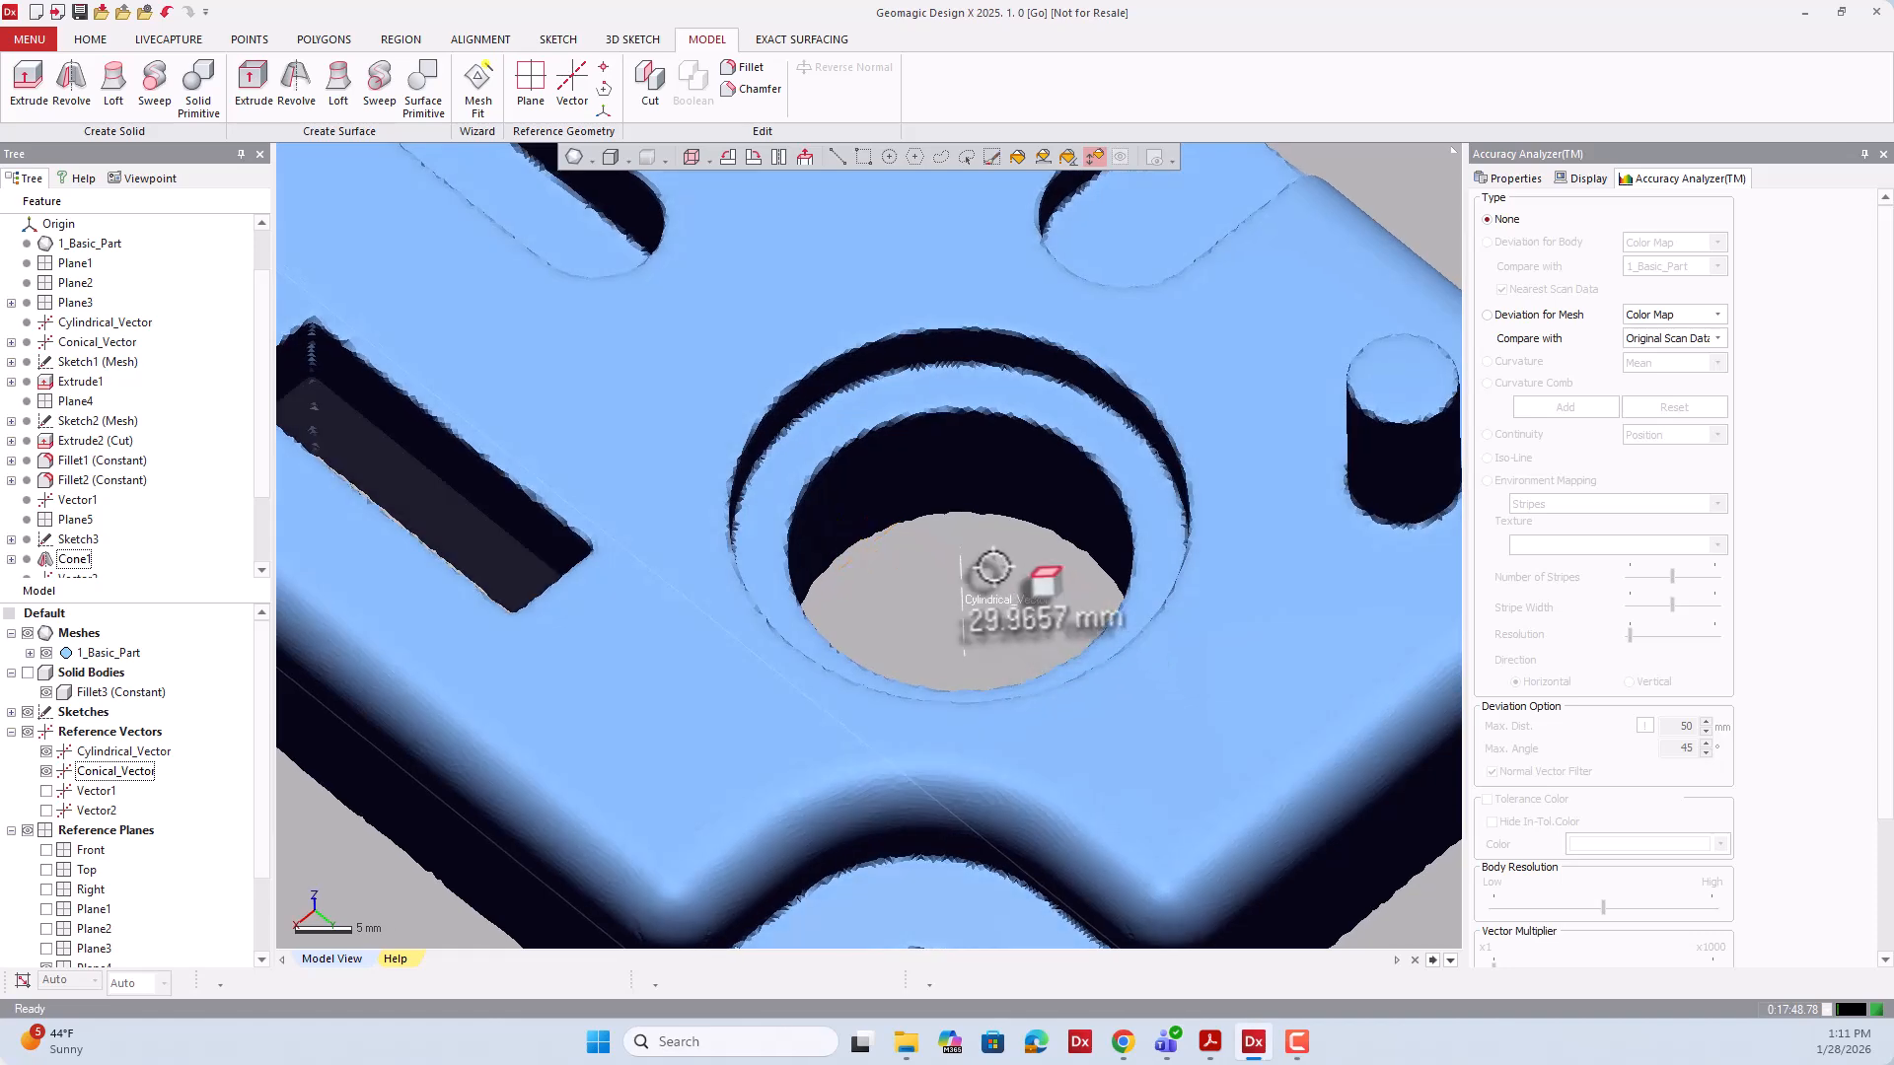
pyautogui.moveTo(996, 474); pyautogui.dragTo(956, 357, button='right')
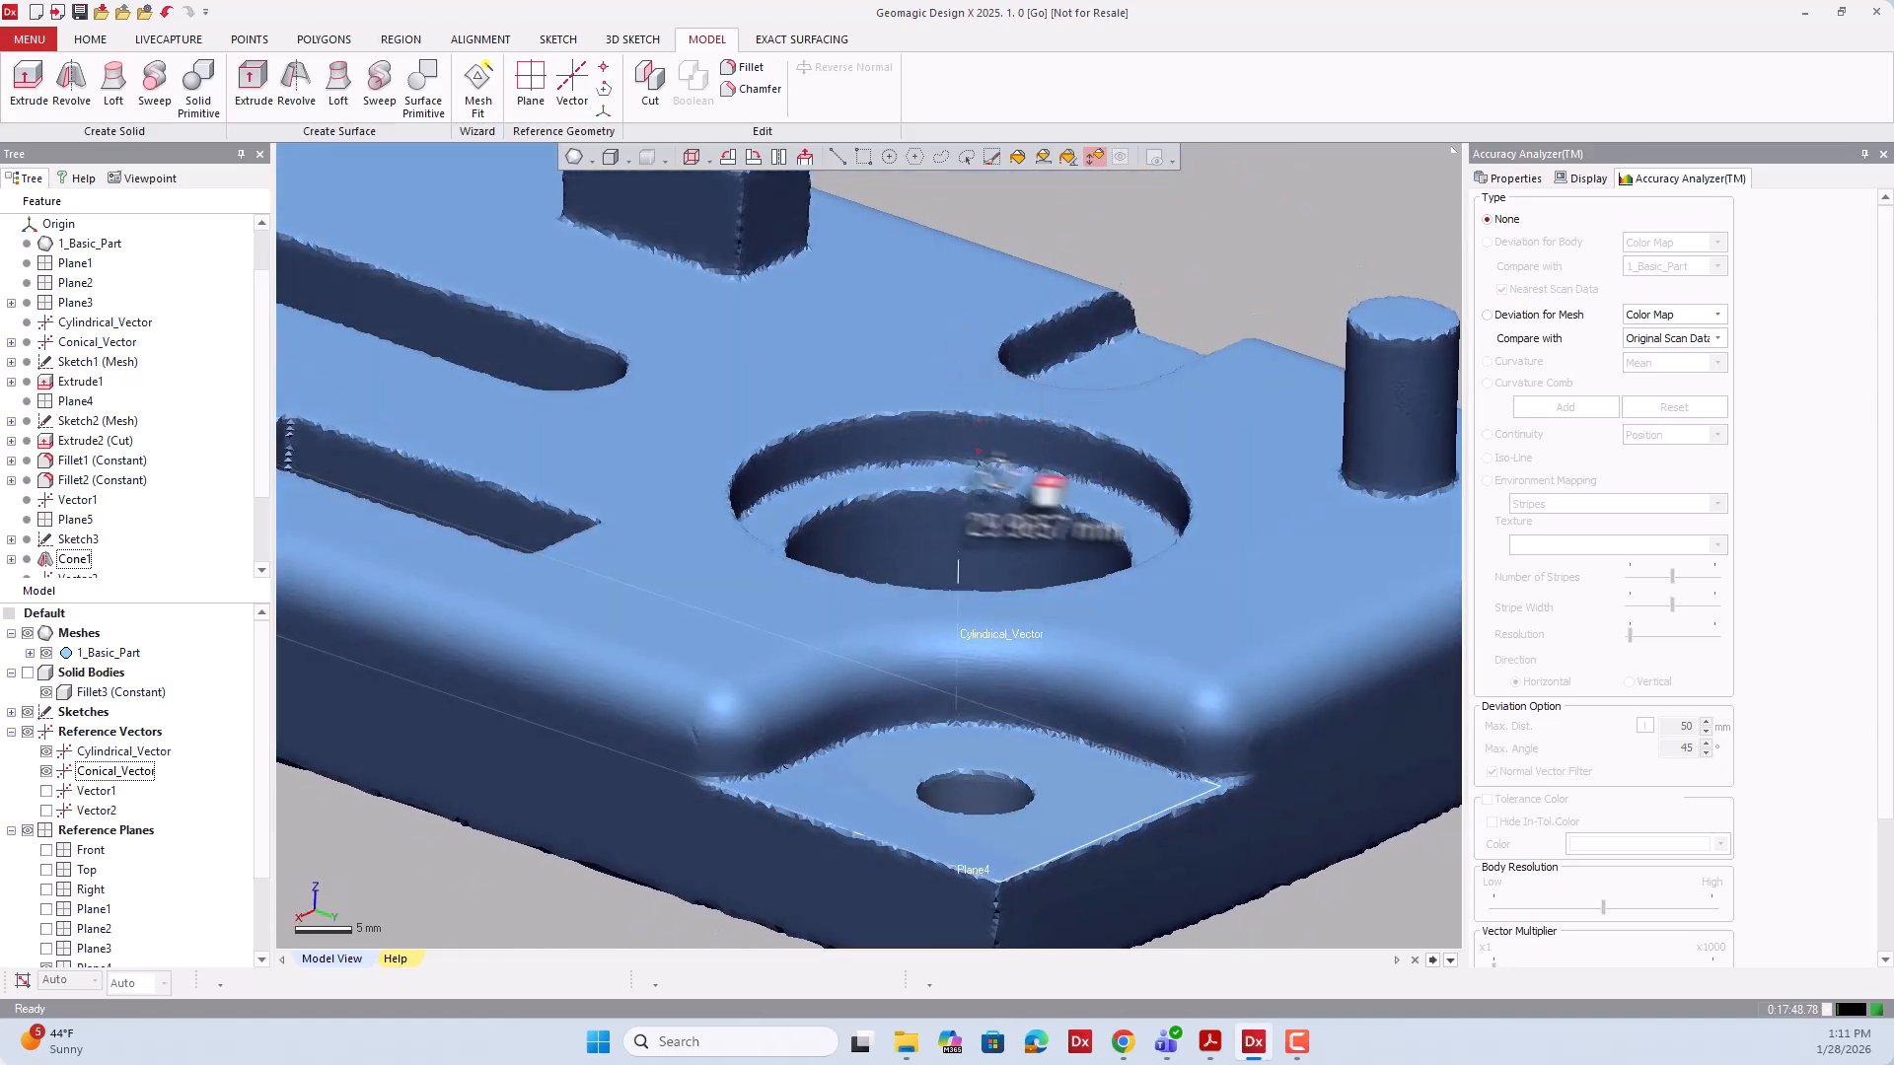
pyautogui.moveTo(989, 512); pyautogui.dragTo(782, 577, button='right')
pyautogui.scroll(-3, 950, 523)
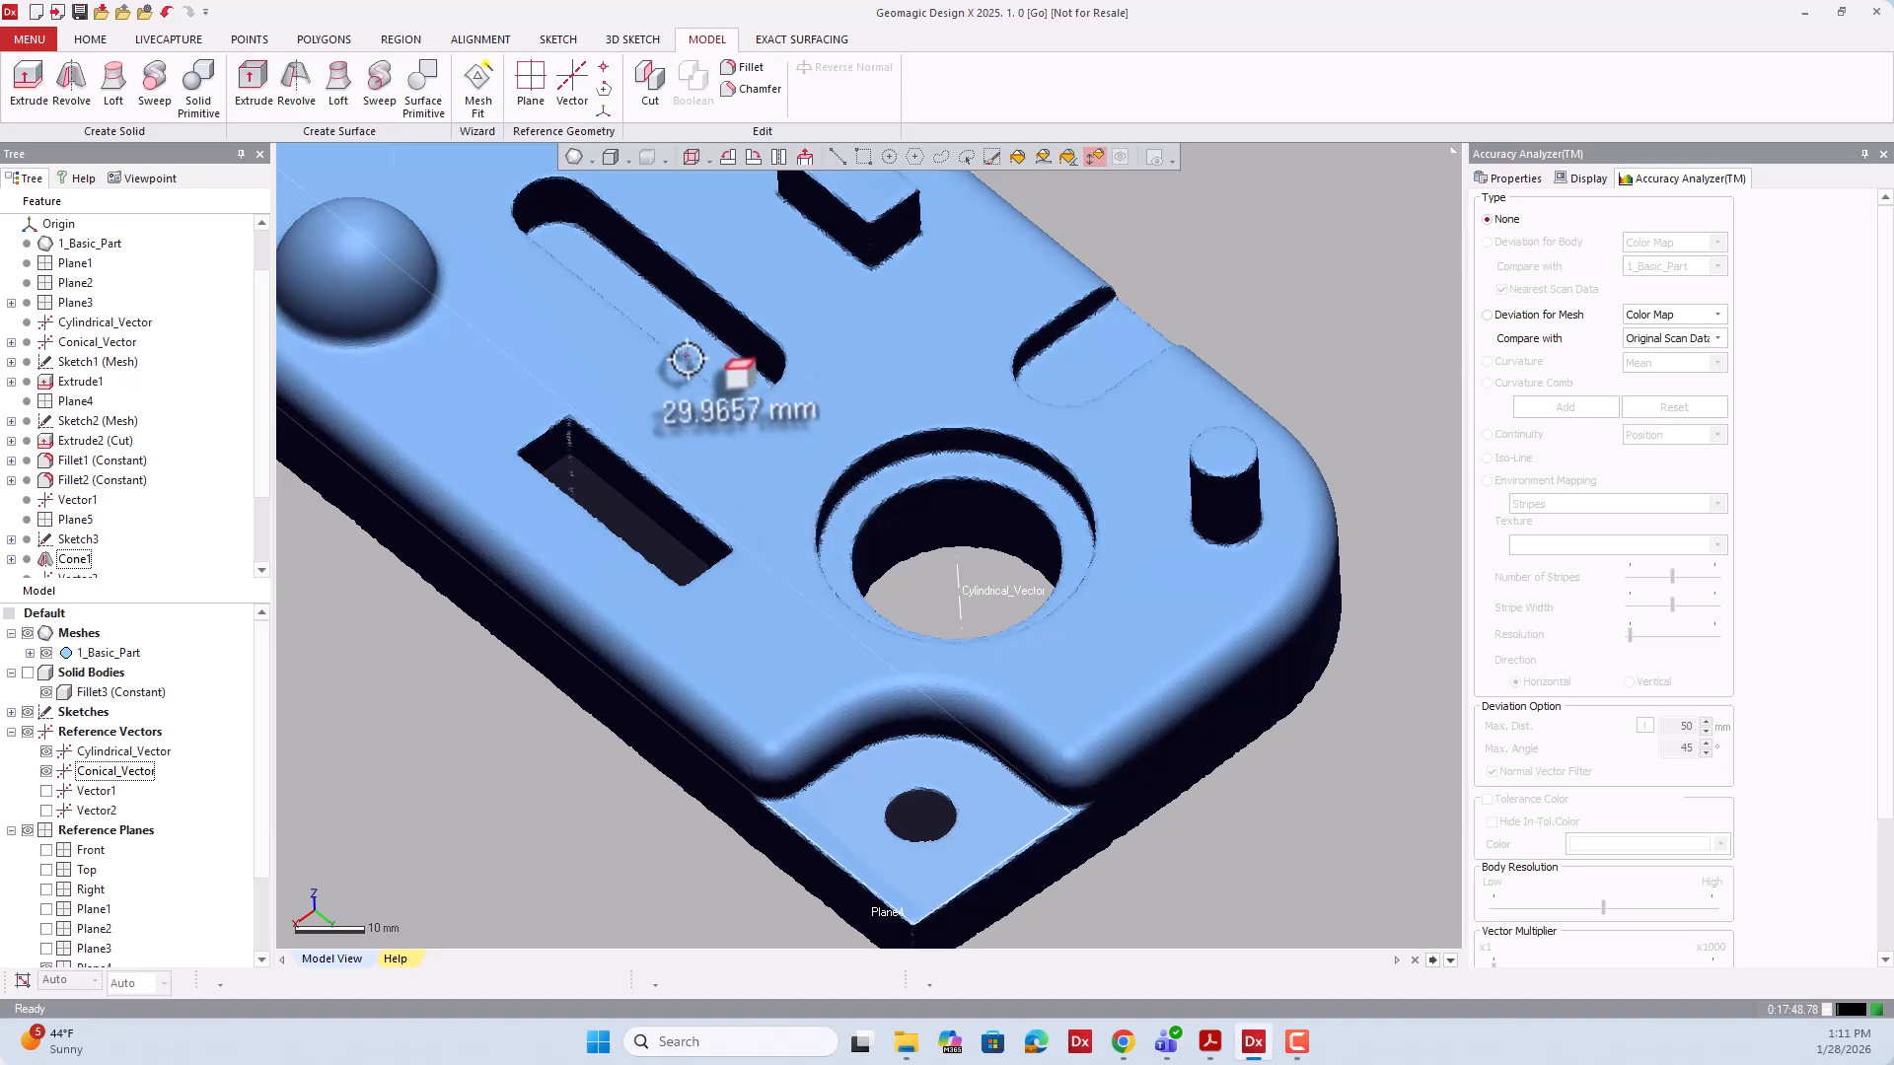
pyautogui.scroll(-4, 888, 484)
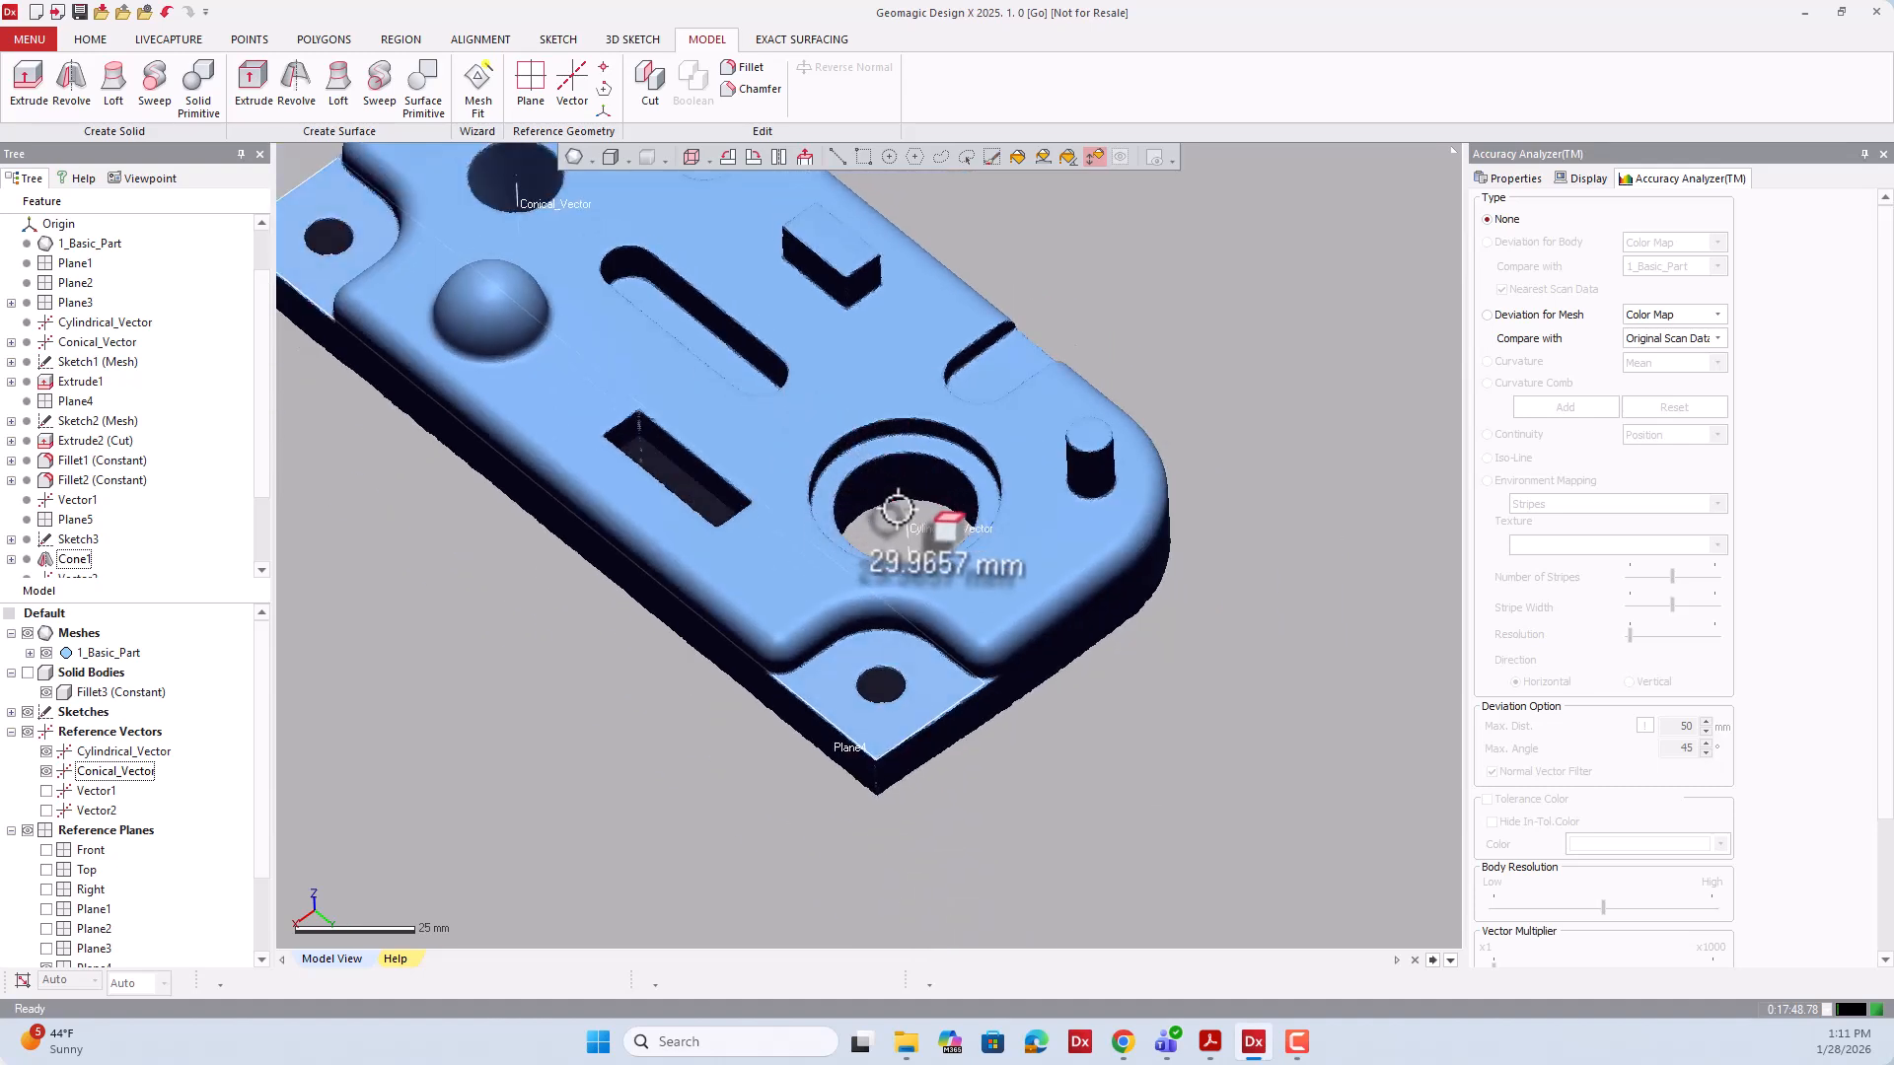
pyautogui.moveTo(876, 483); pyautogui.dragTo(927, 537, button='right')
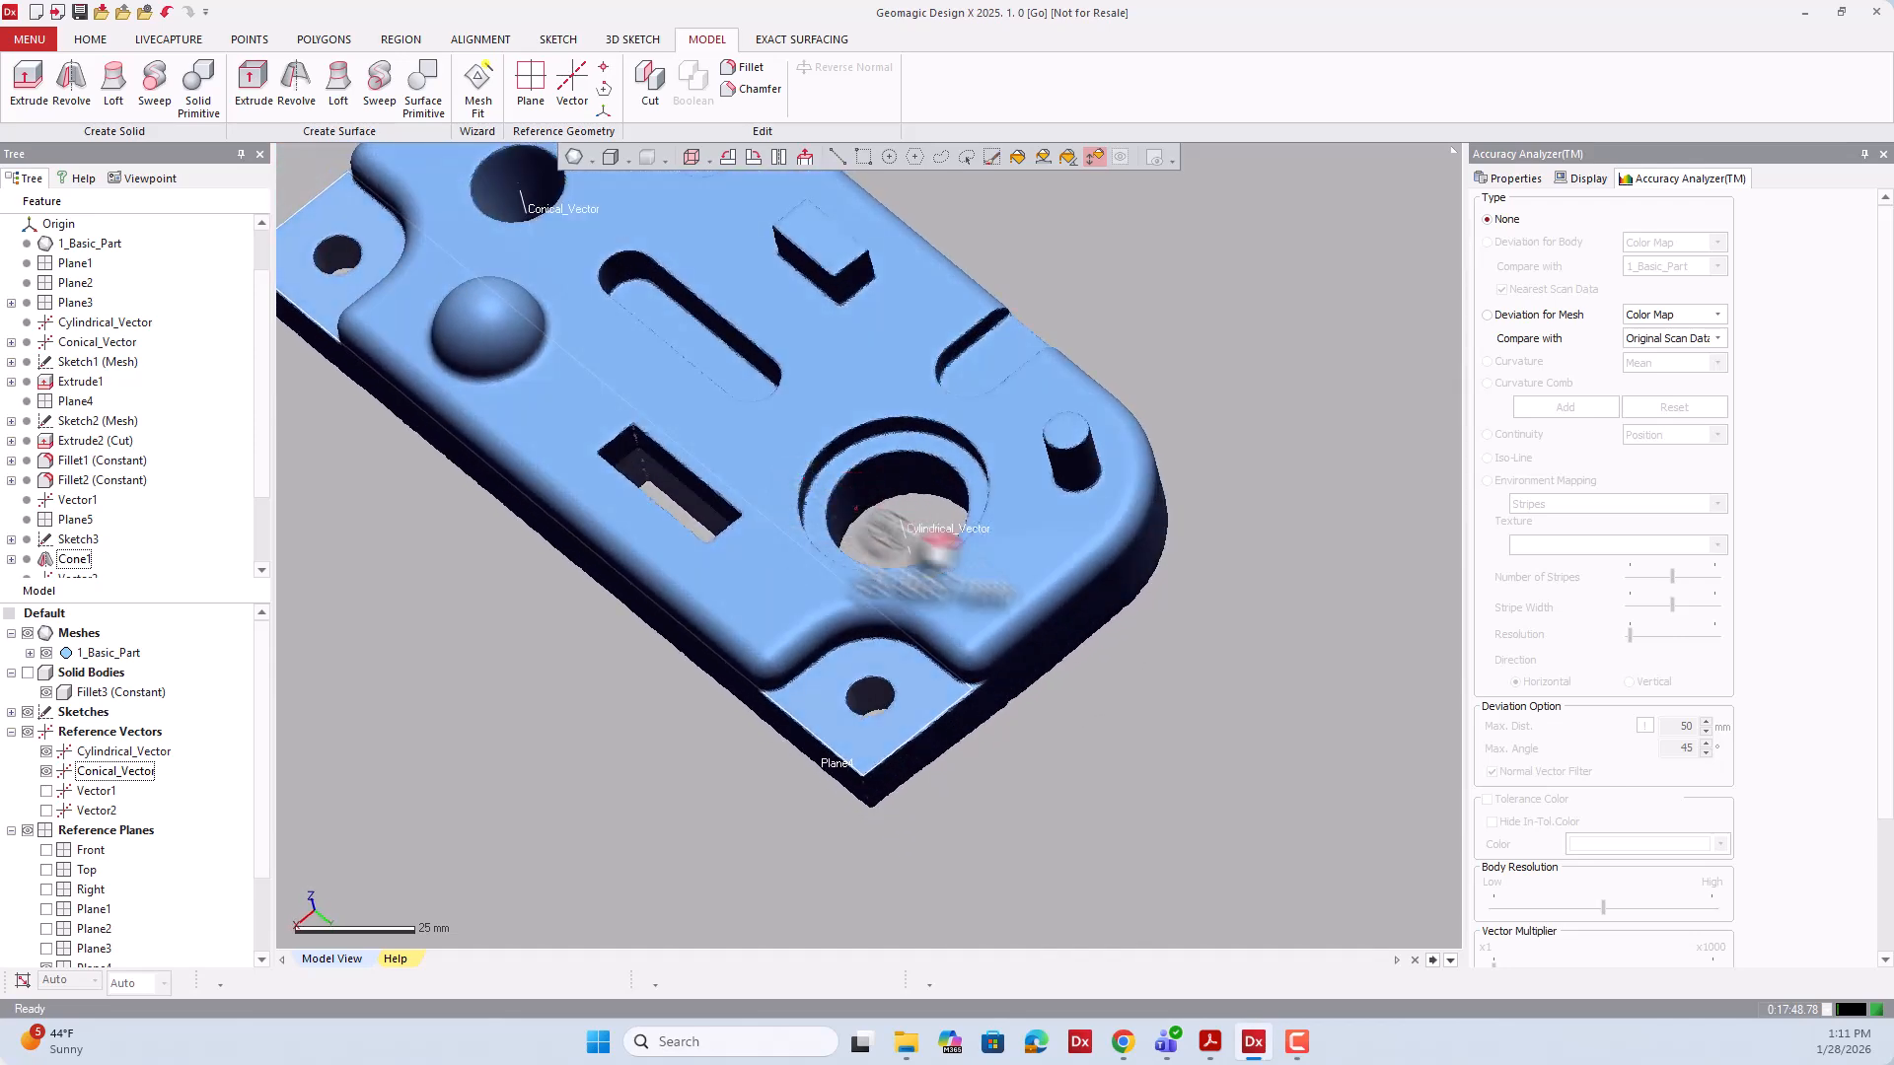
pyautogui.scroll(5, 927, 538)
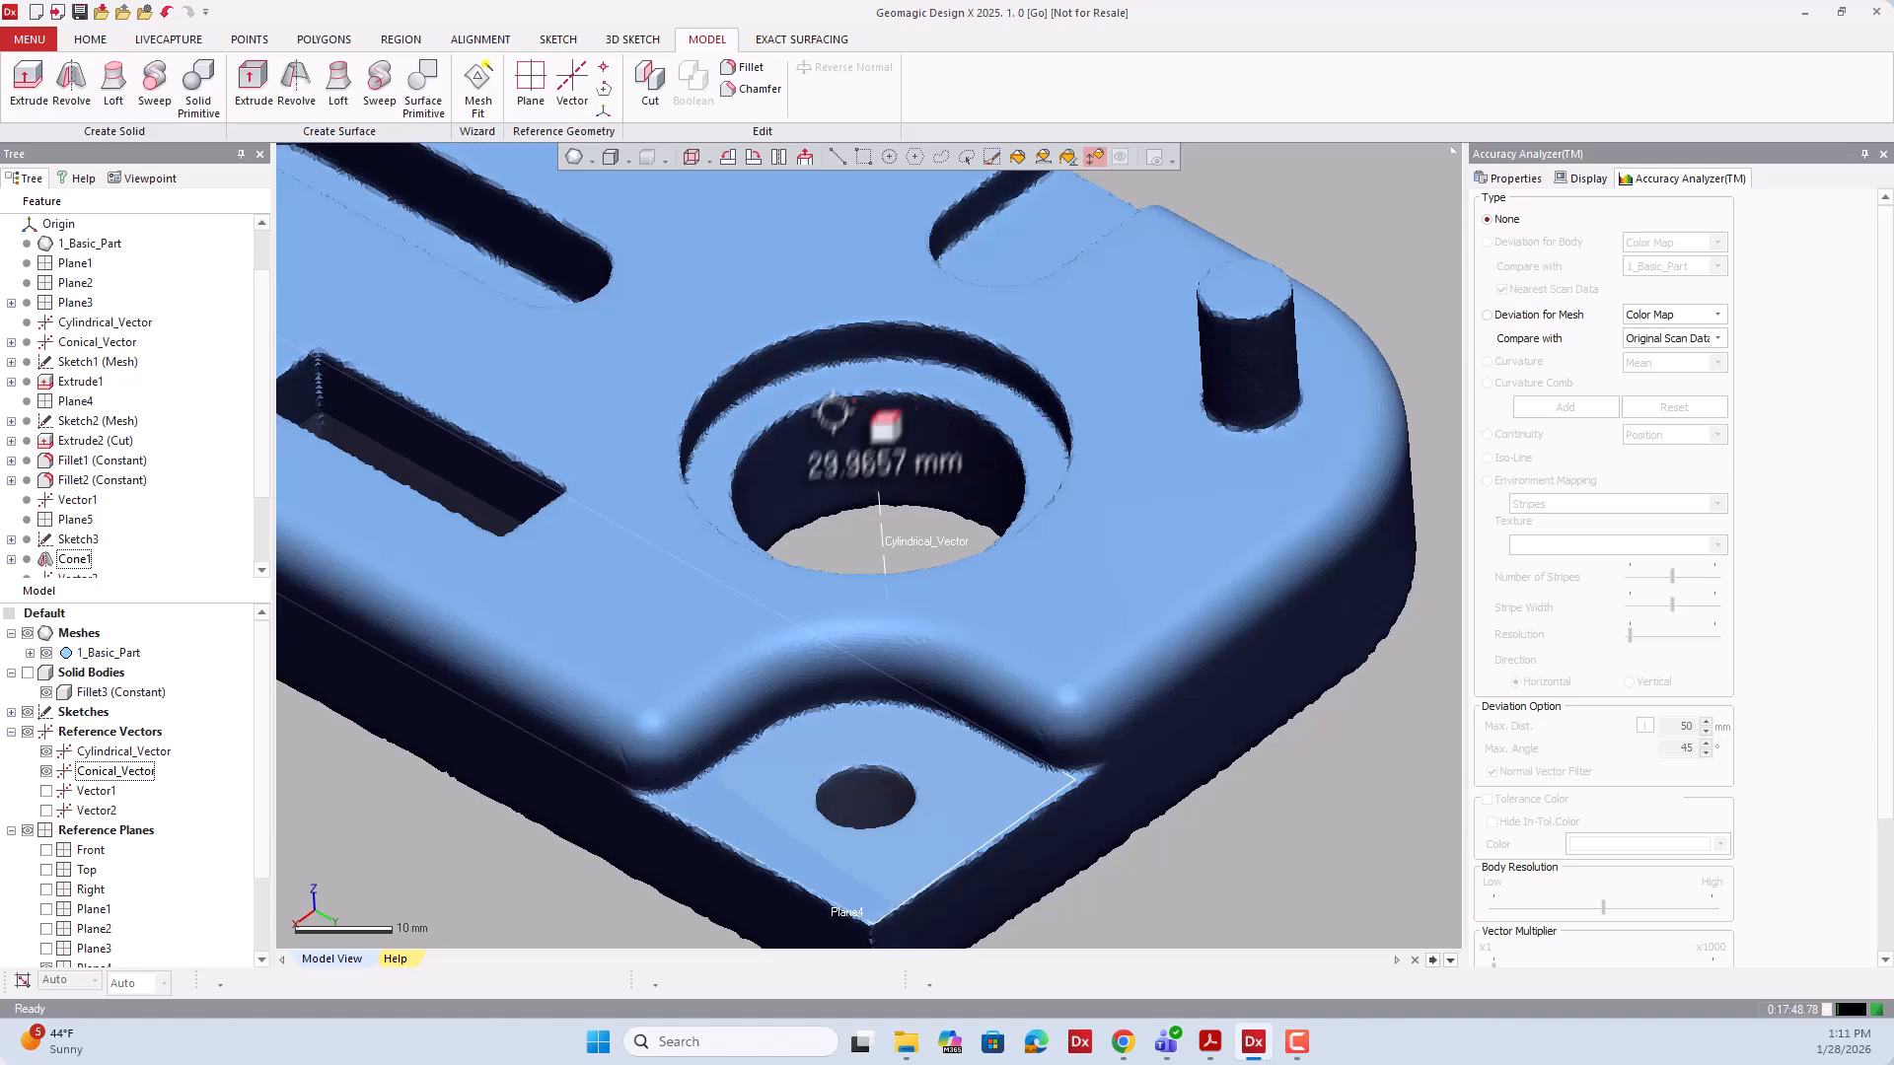
pyautogui.moveTo(859, 432); pyautogui.dragTo(1111, 474, button='right')
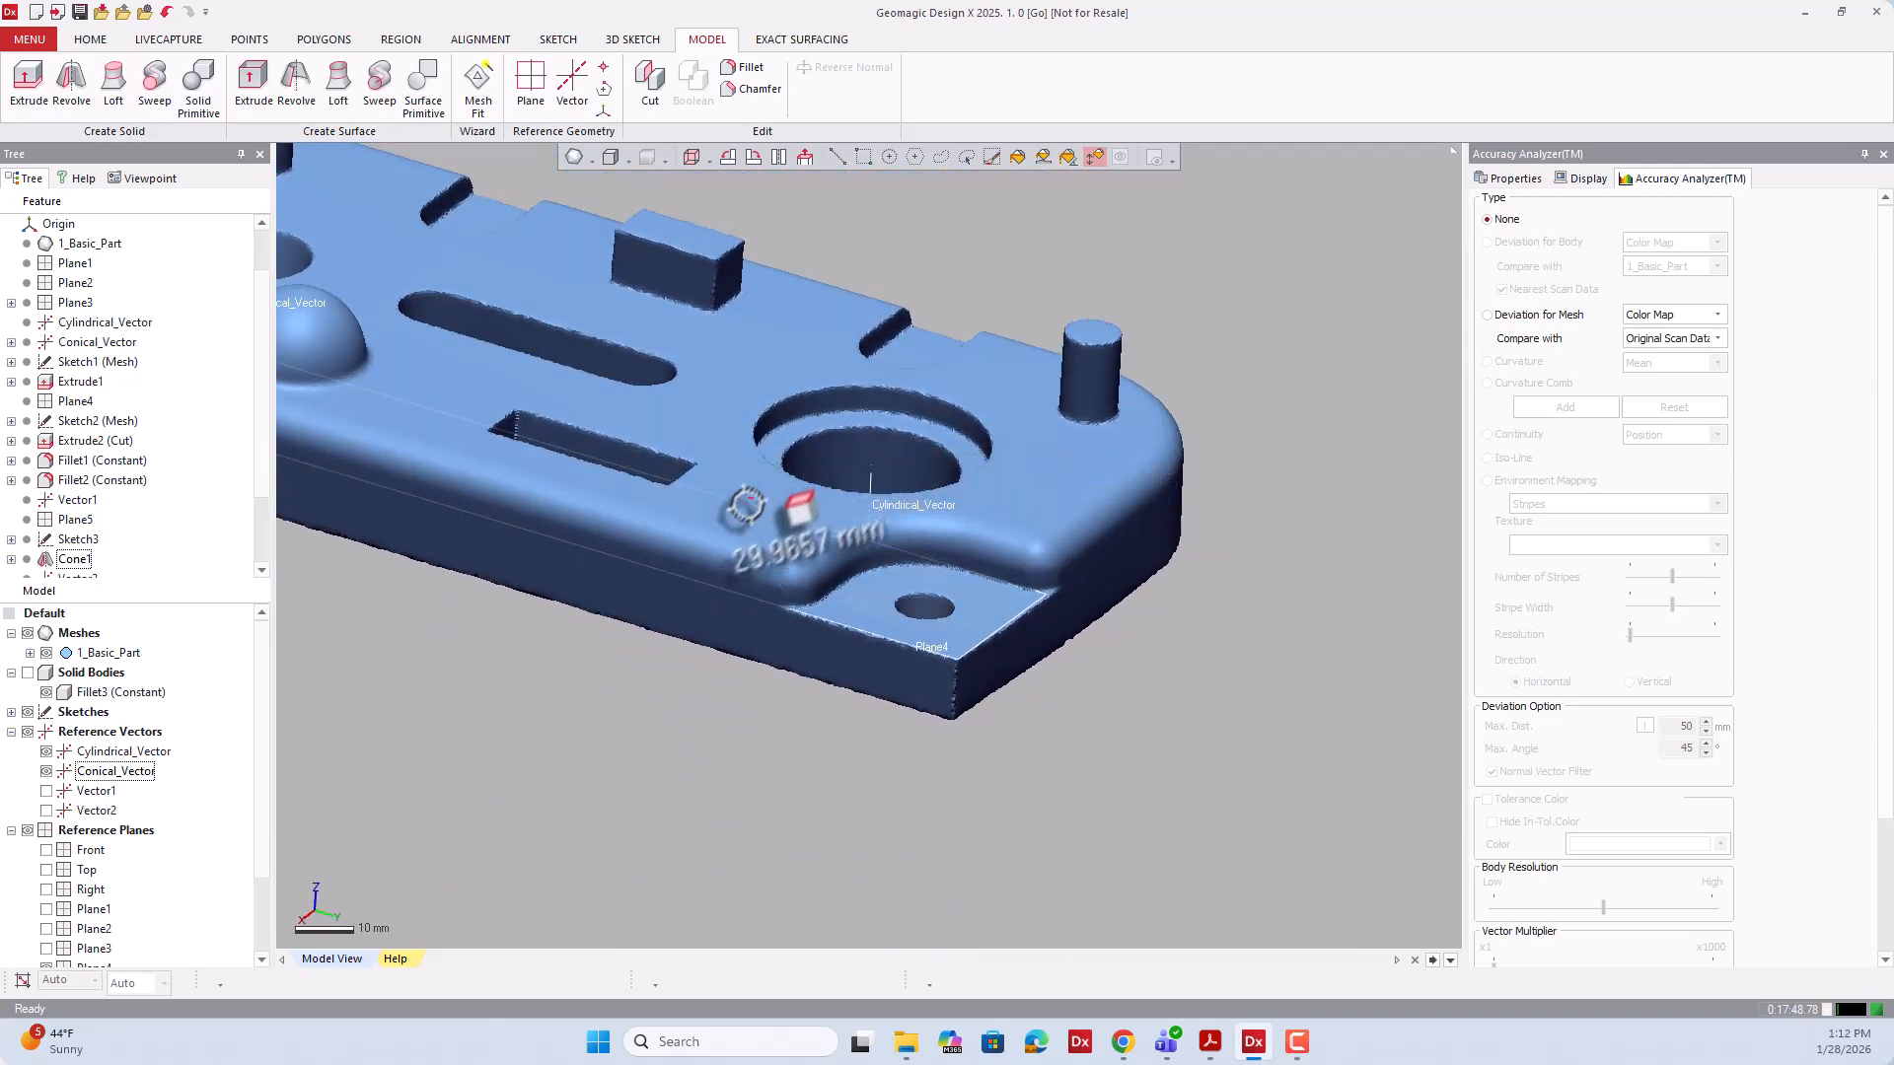
pyautogui.scroll(-4, 744, 501)
pyautogui.moveTo(679, 503); pyautogui.dragTo(850, 523, button='right')
pyautogui.scroll(5, 850, 525)
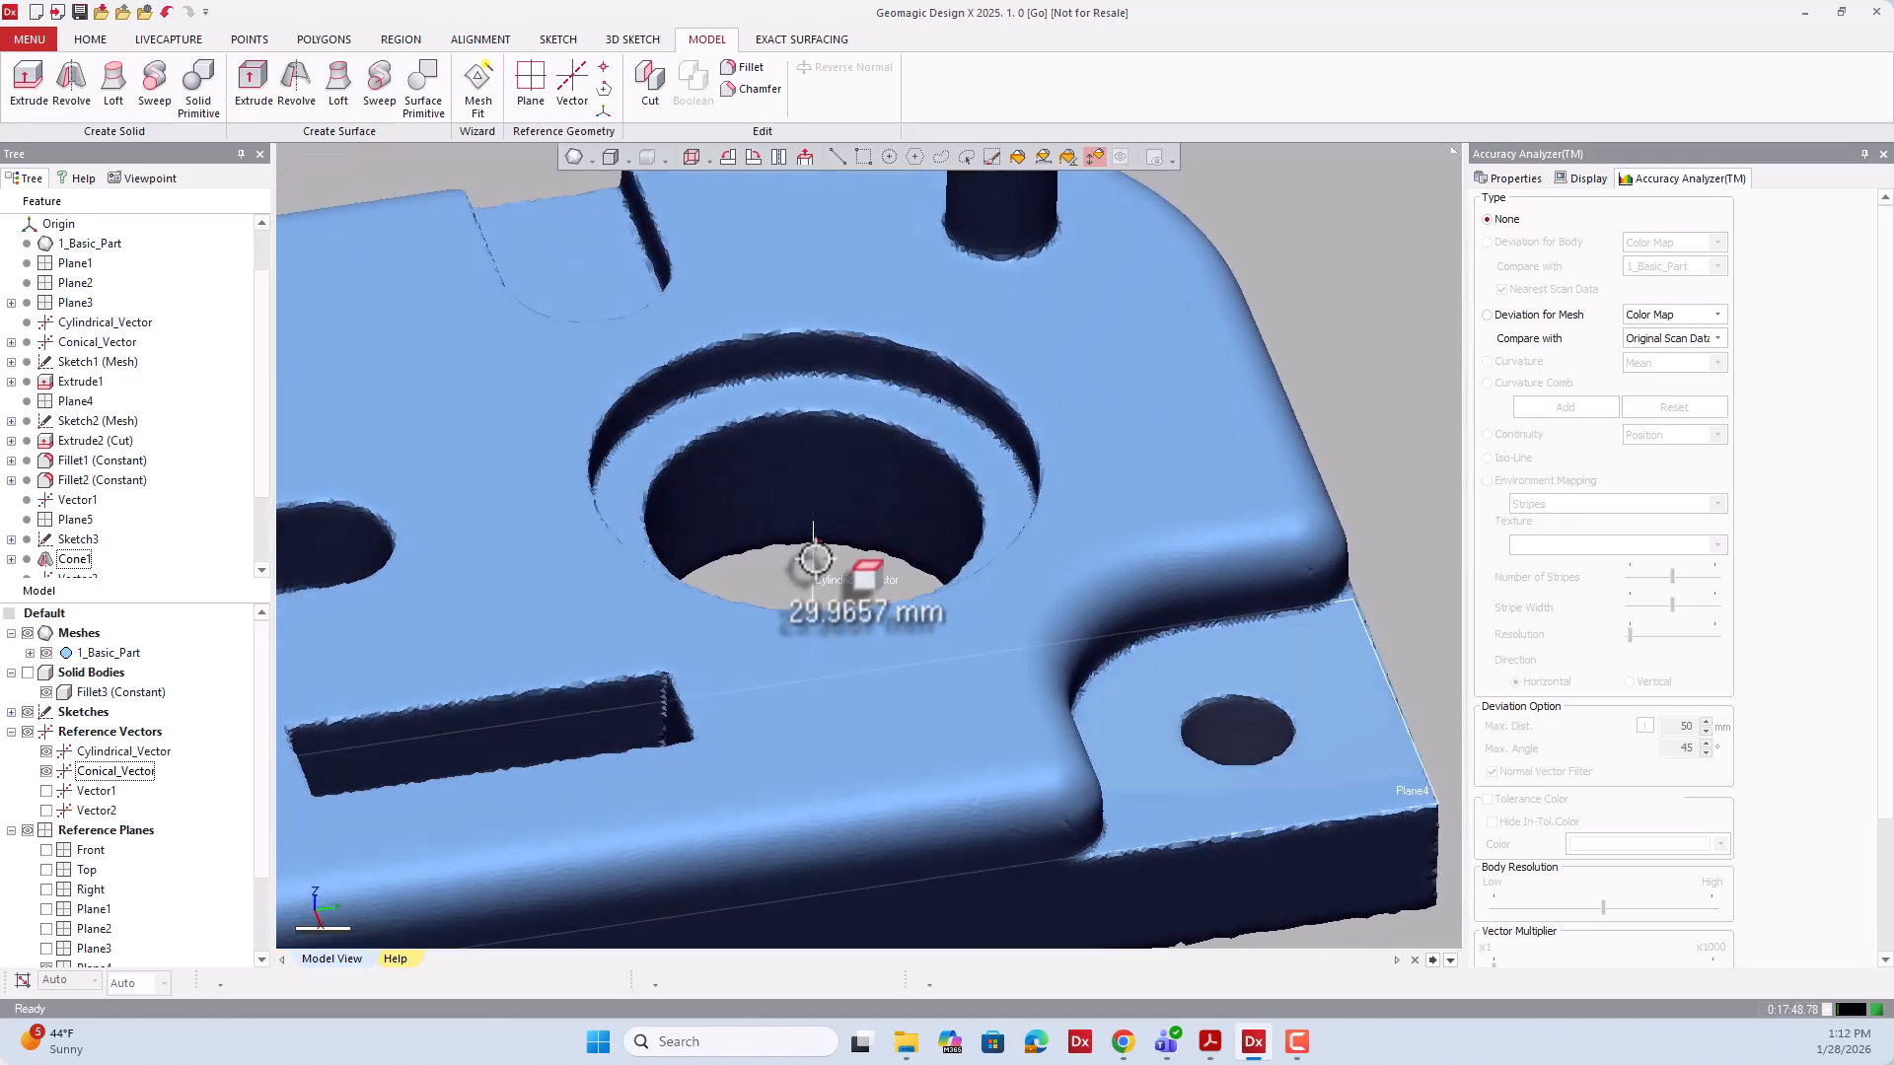
pyautogui.scroll(-5, 838, 567)
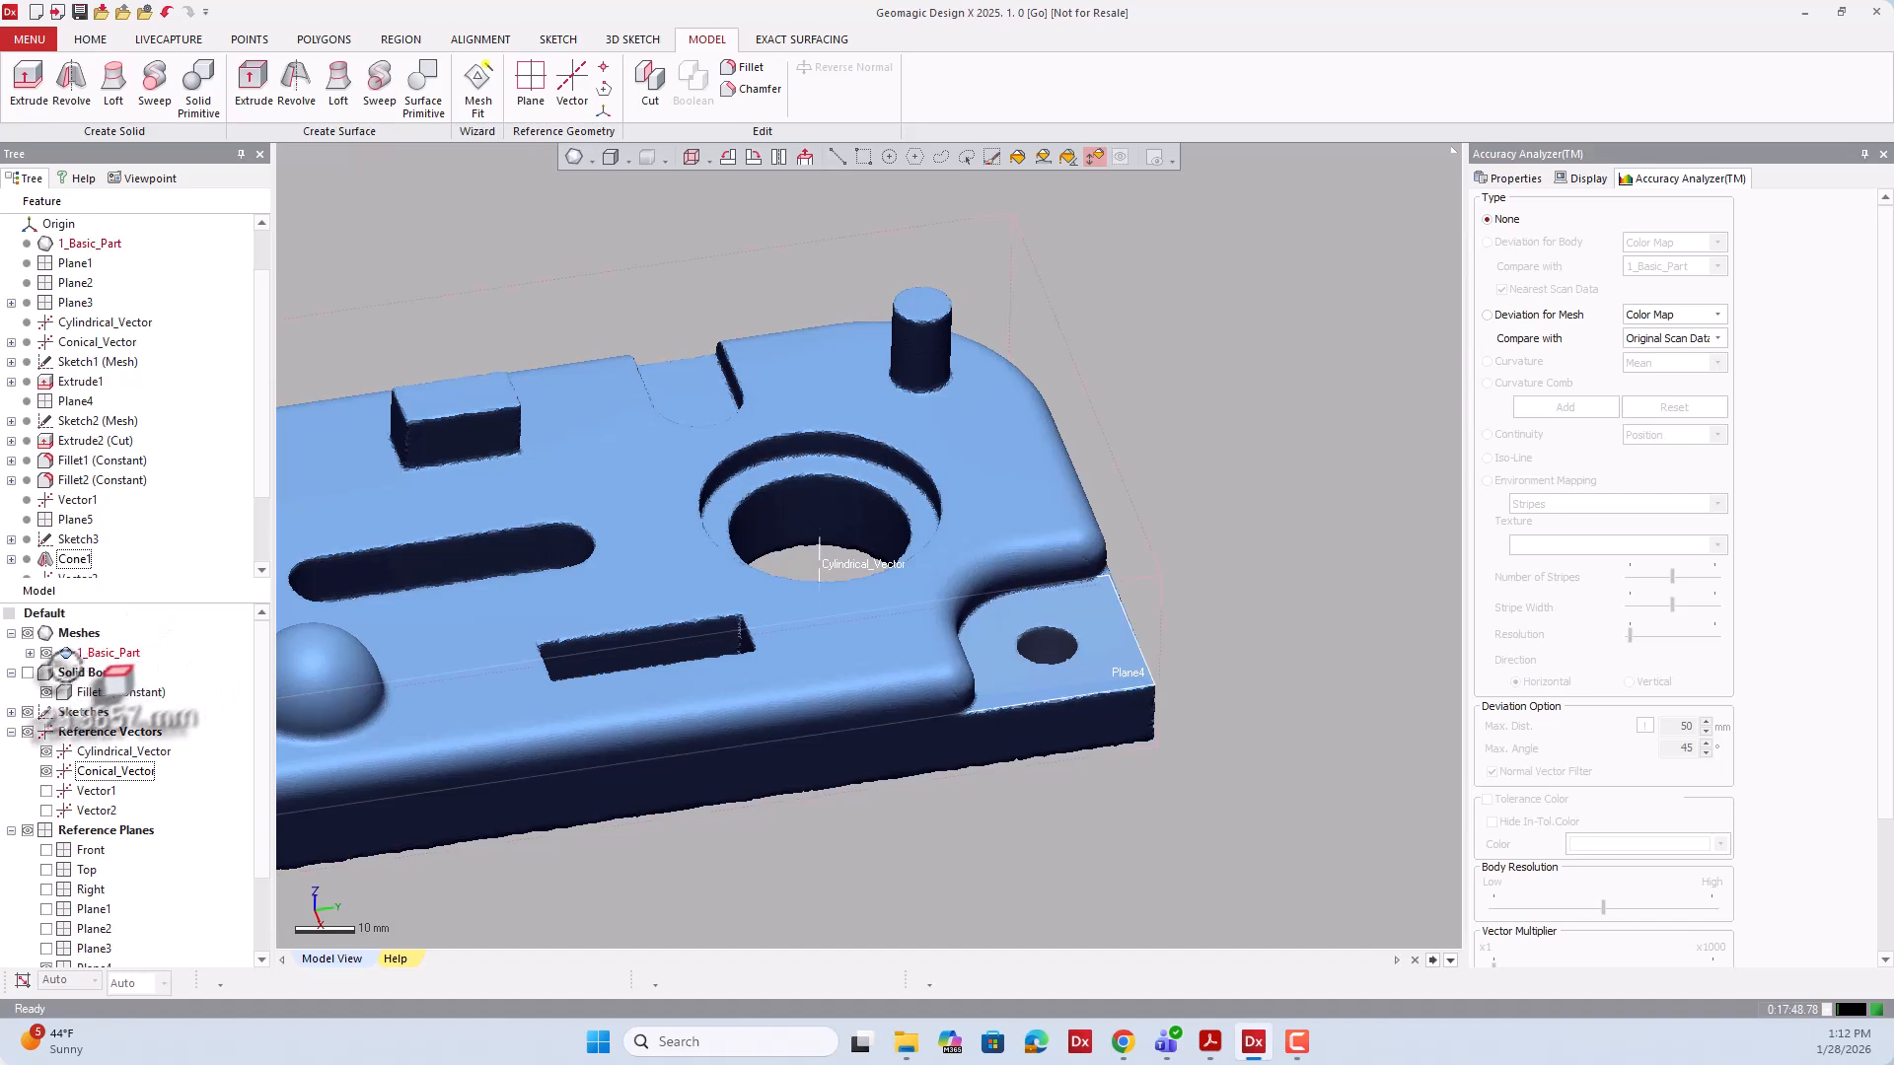
# Hide the cylindrical and conical reference vectors and add a Find Cylinder Axis vector from the stepped hole's inner wall.
pyautogui.click(44, 774)
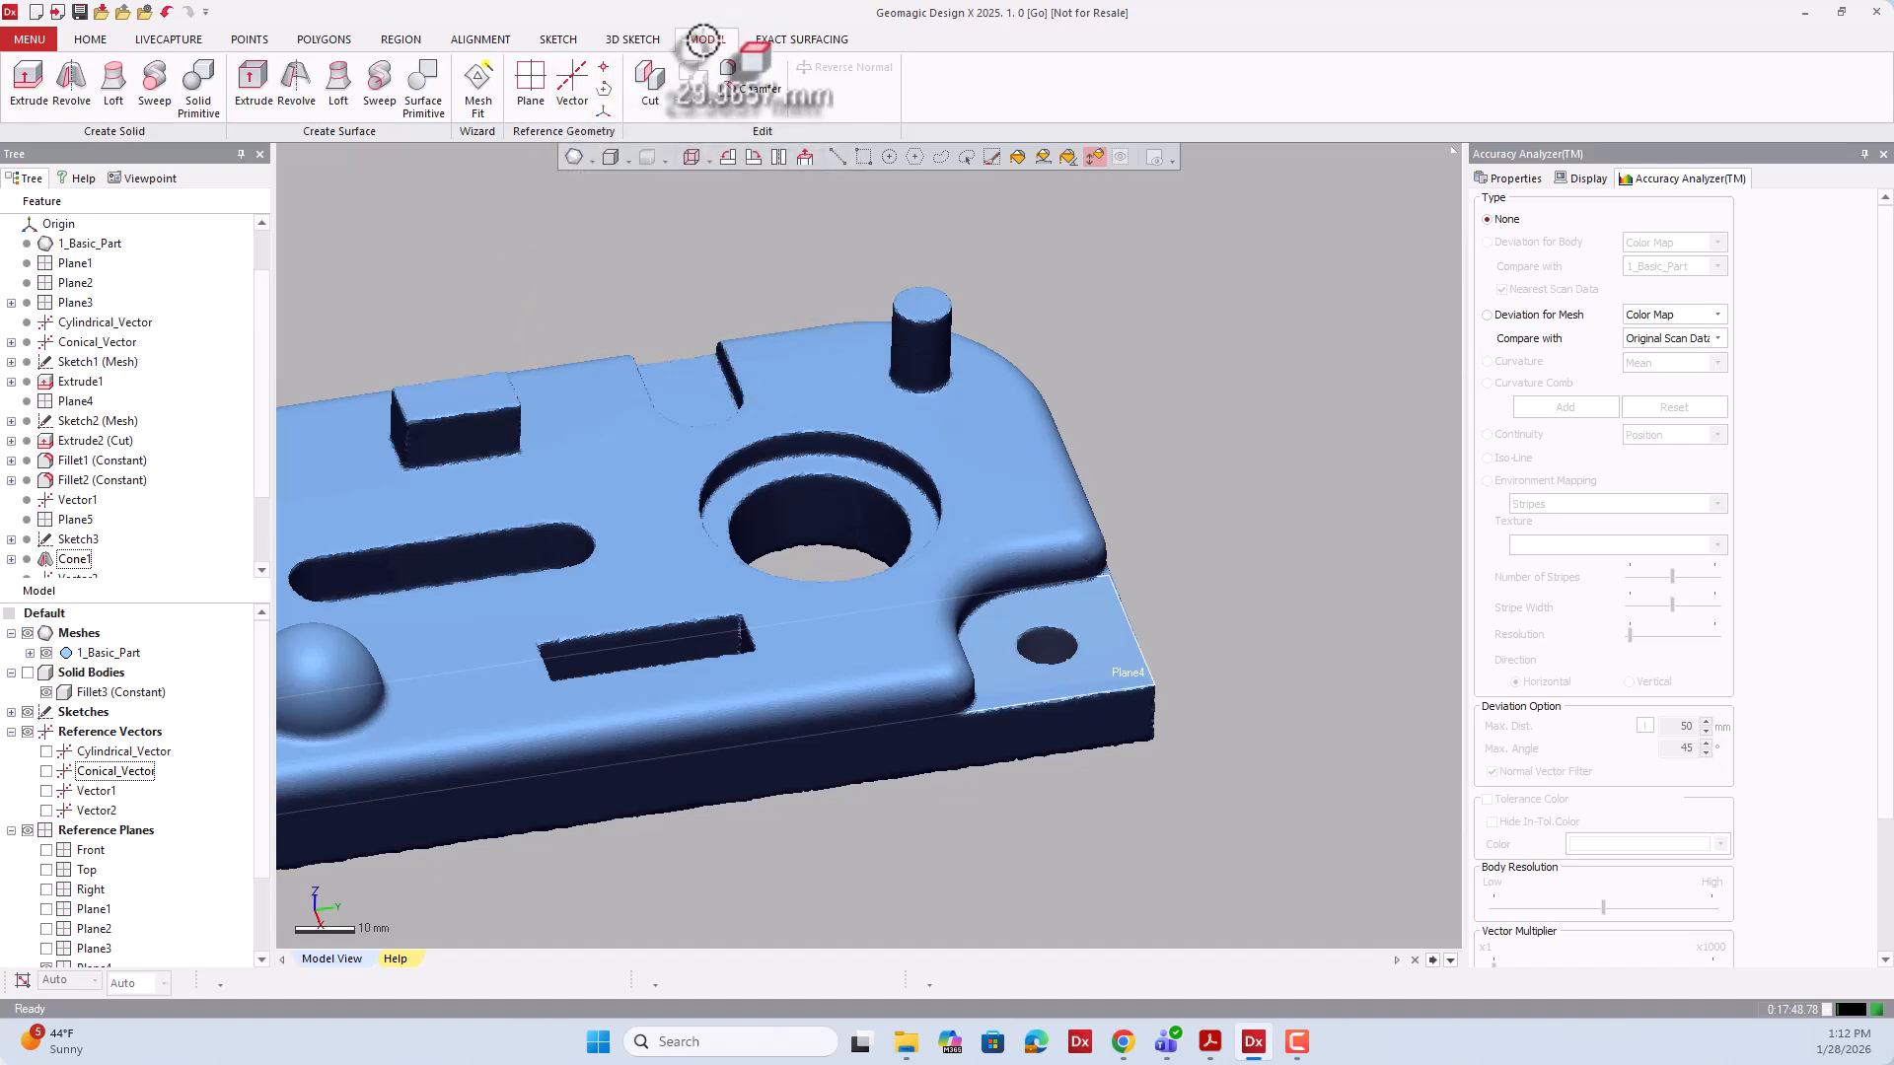
pyautogui.click(577, 79)
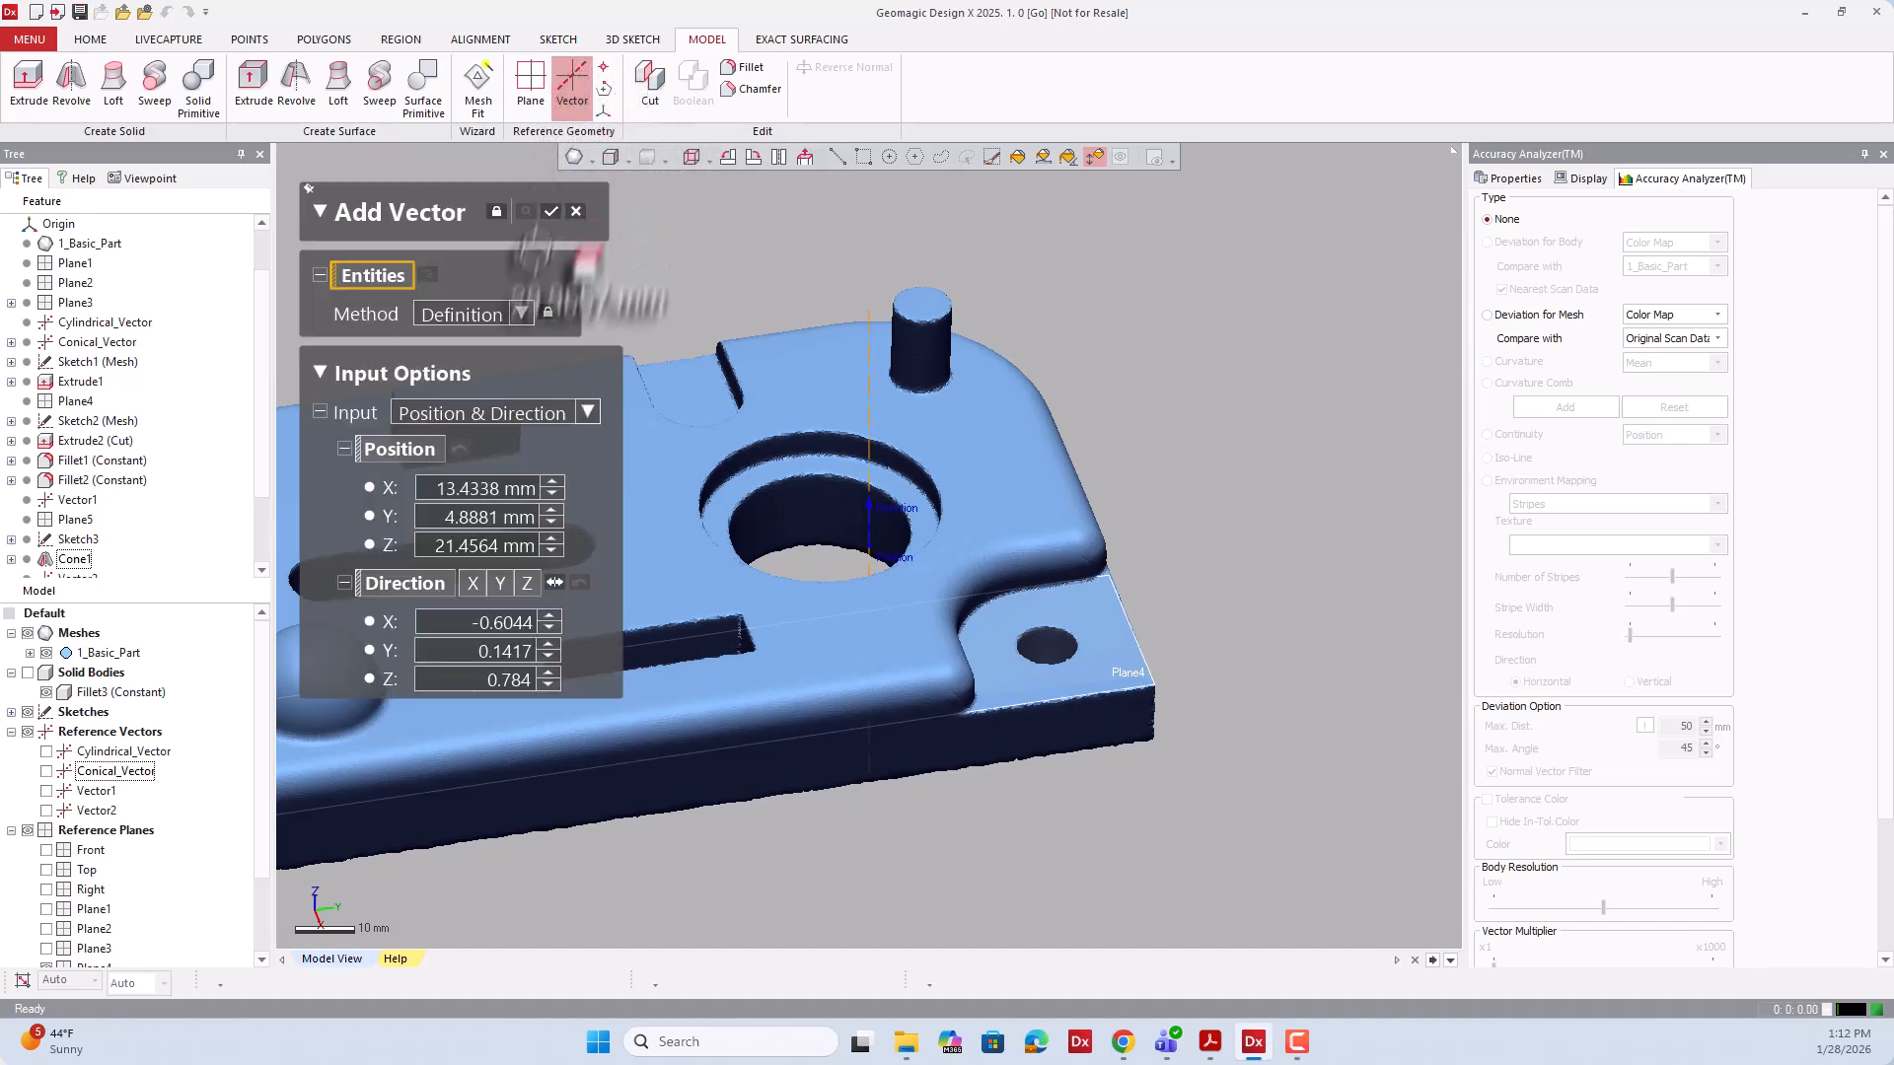
pyautogui.click(520, 314)
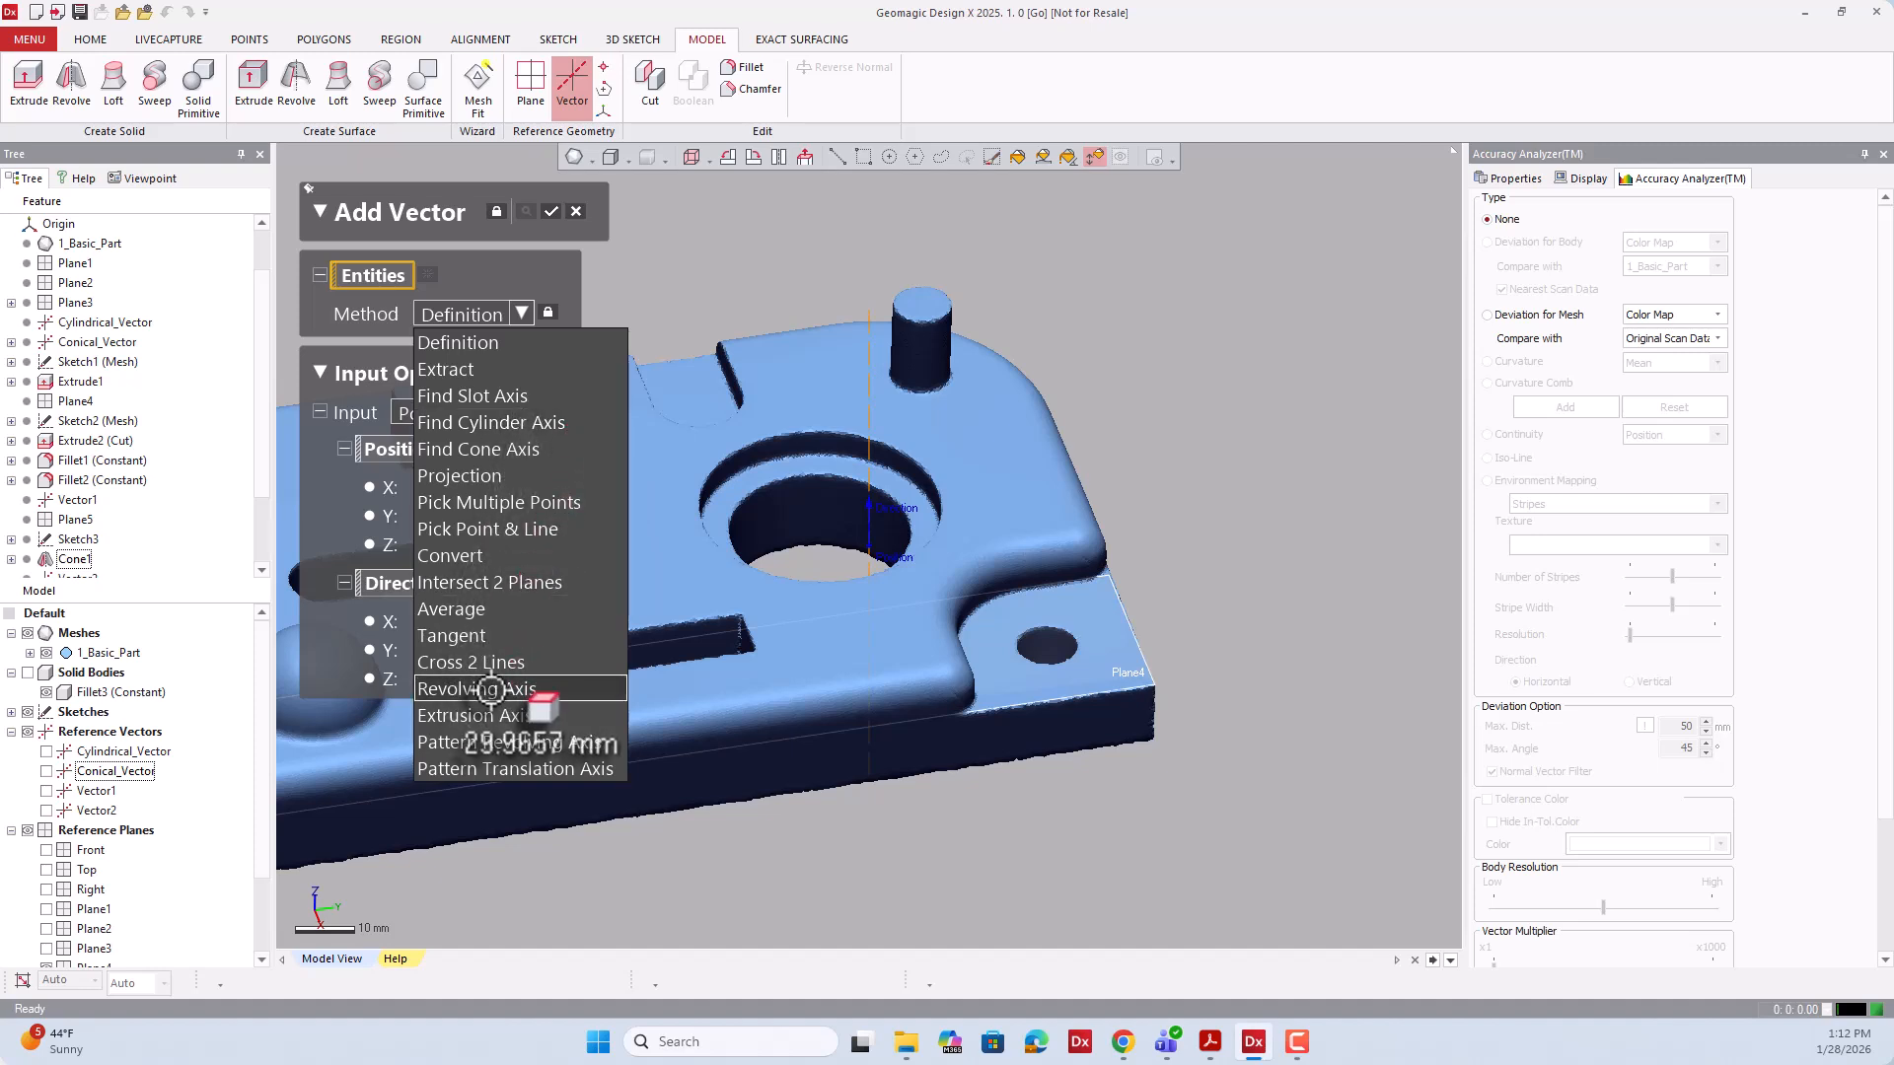
pyautogui.click(507, 423)
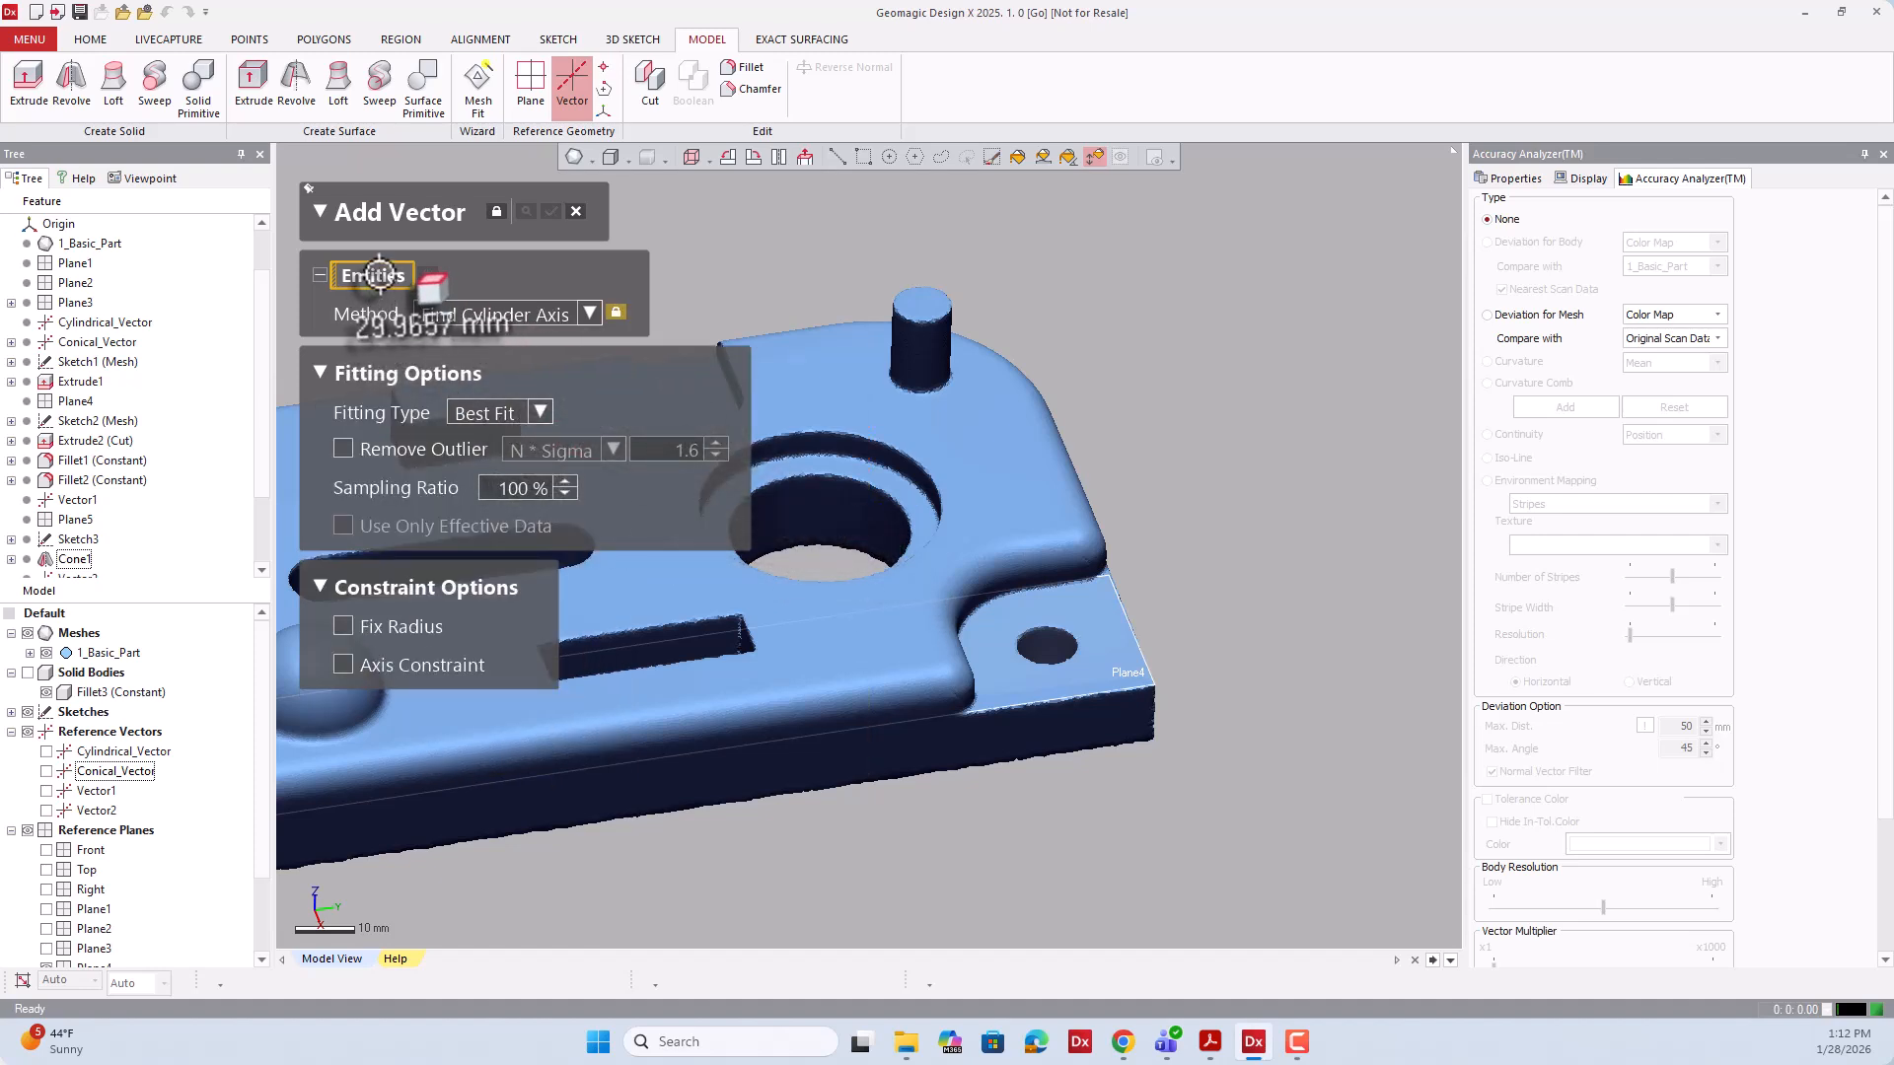
pyautogui.click(824, 505)
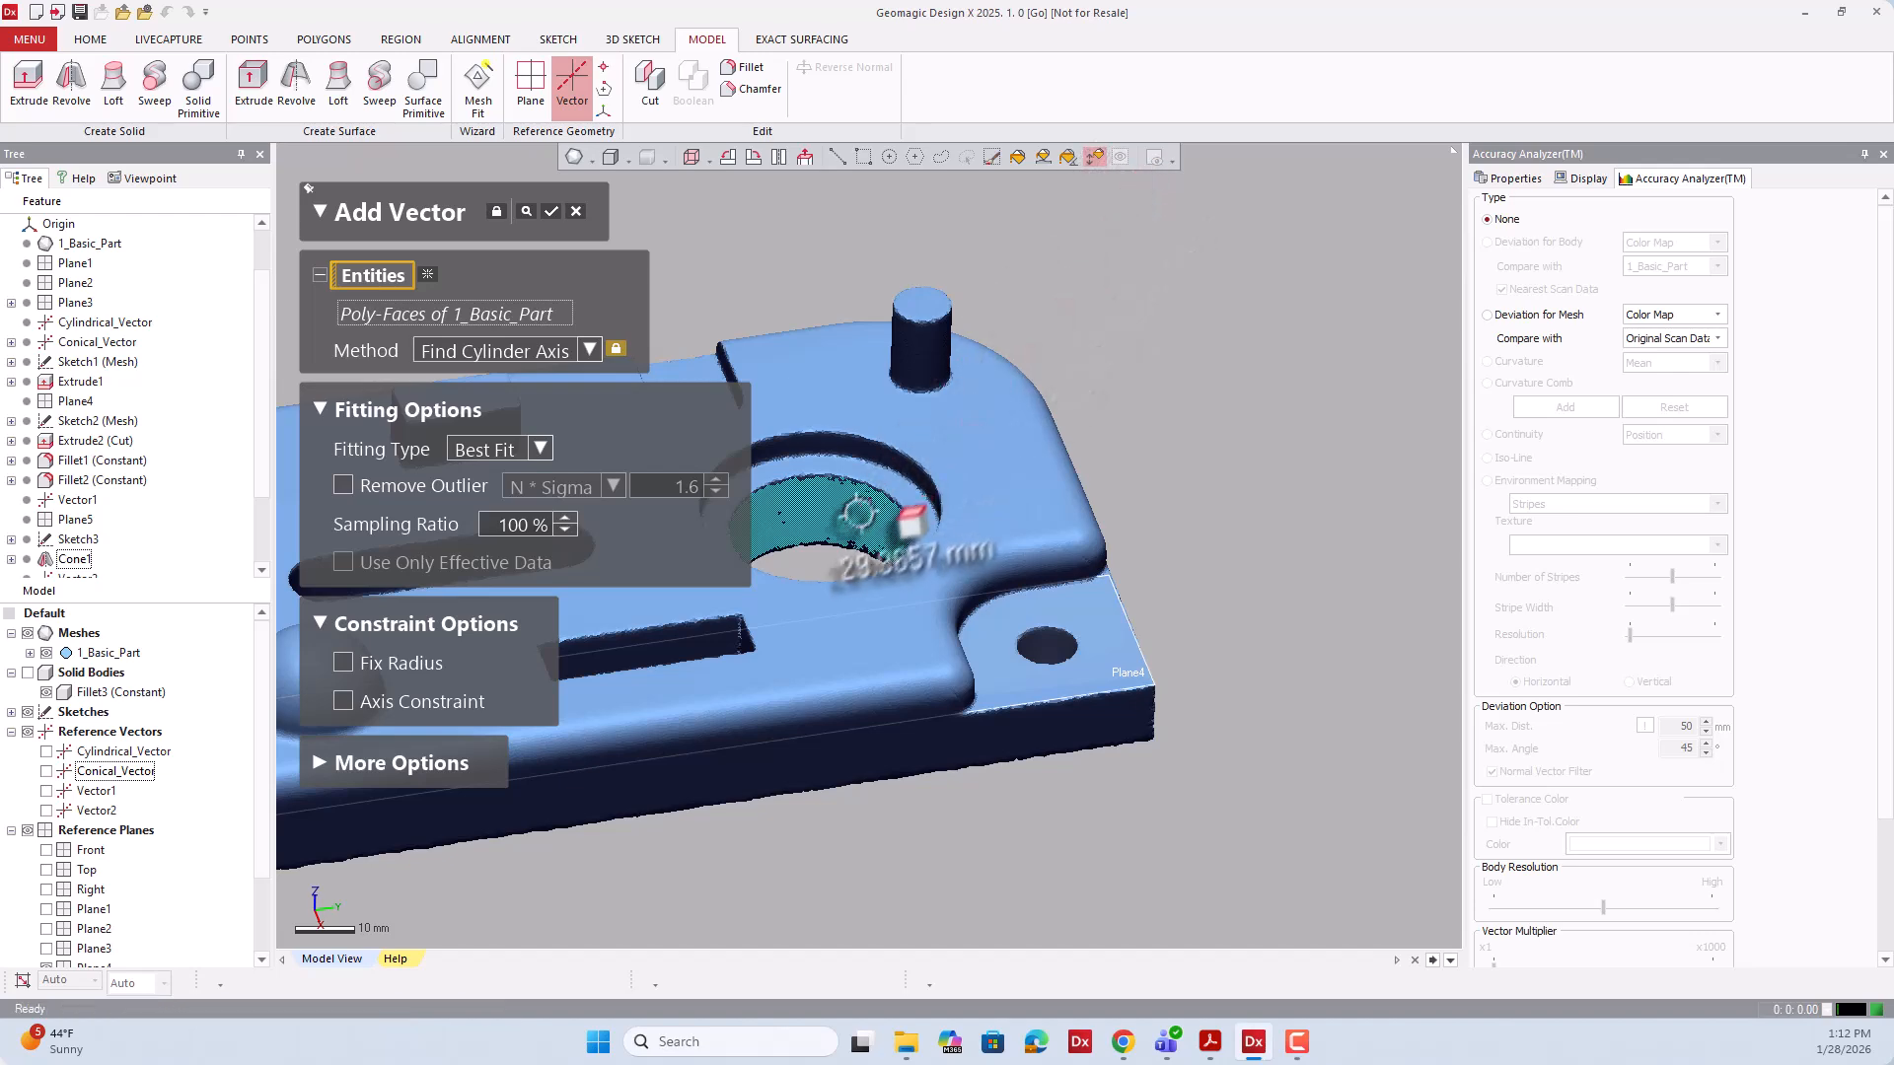
pyautogui.moveTo(951, 435); pyautogui.dragTo(813, 413, button='right')
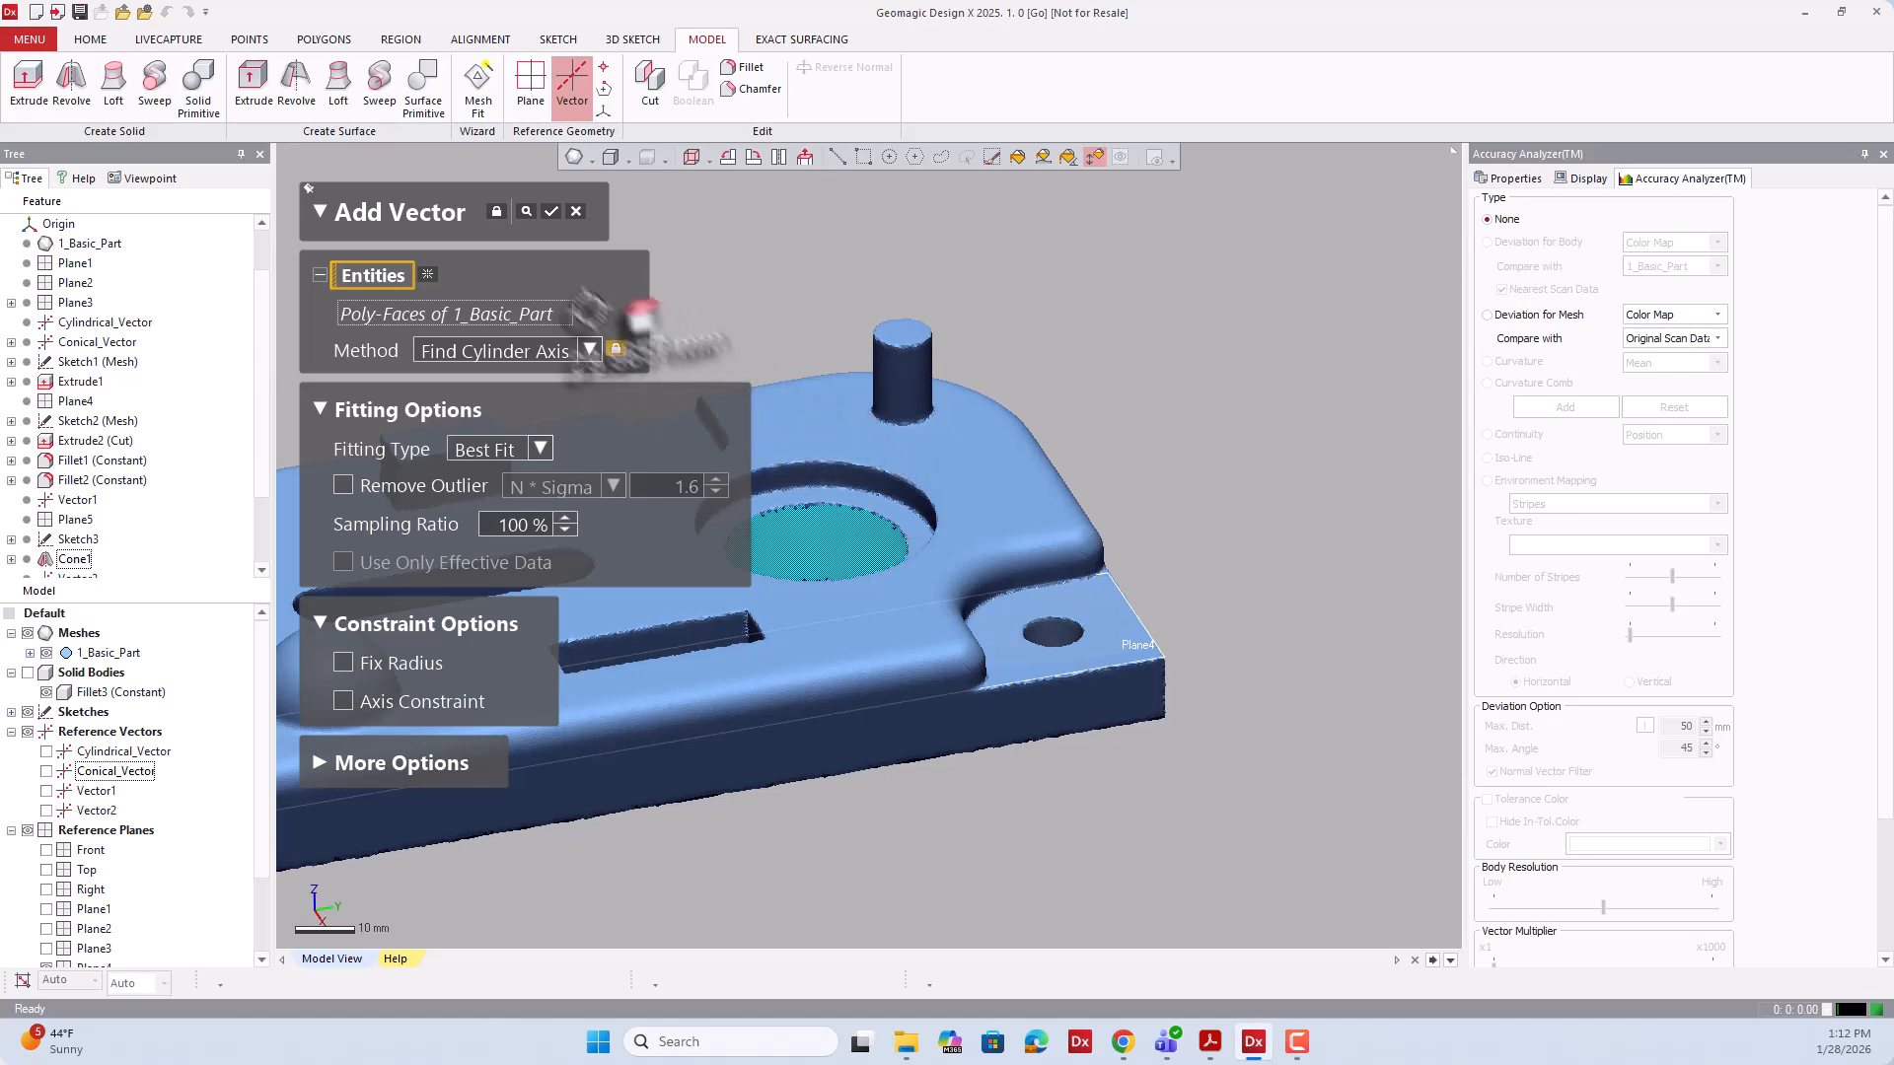
pyautogui.click(550, 211)
# Set up a reference plane with the Pick Point & Coplanar Axis method, using the stepped hole's axis vector.
pyautogui.moveTo(621, 242); pyautogui.dragTo(857, 494, button='right')
pyautogui.scroll(4, 826, 557)
pyautogui.scroll(-4, 853, 498)
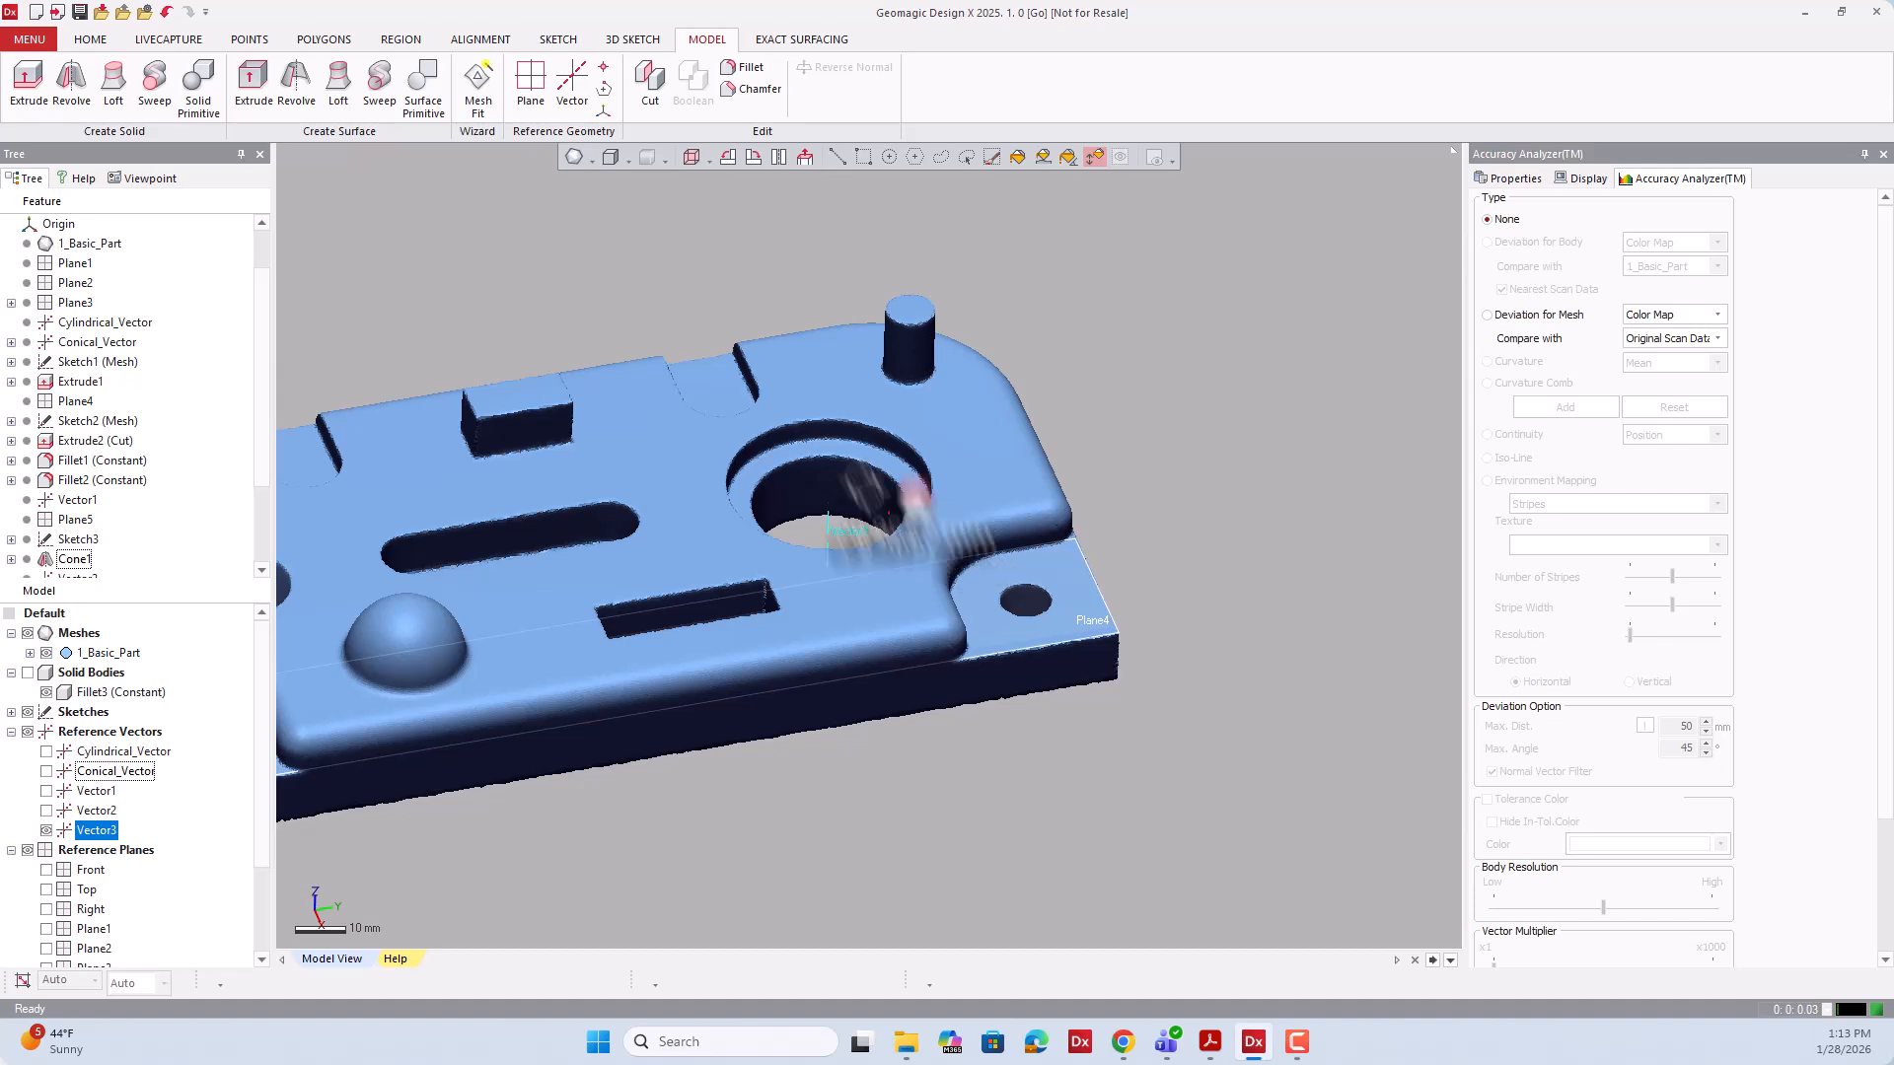
pyautogui.click(535, 79)
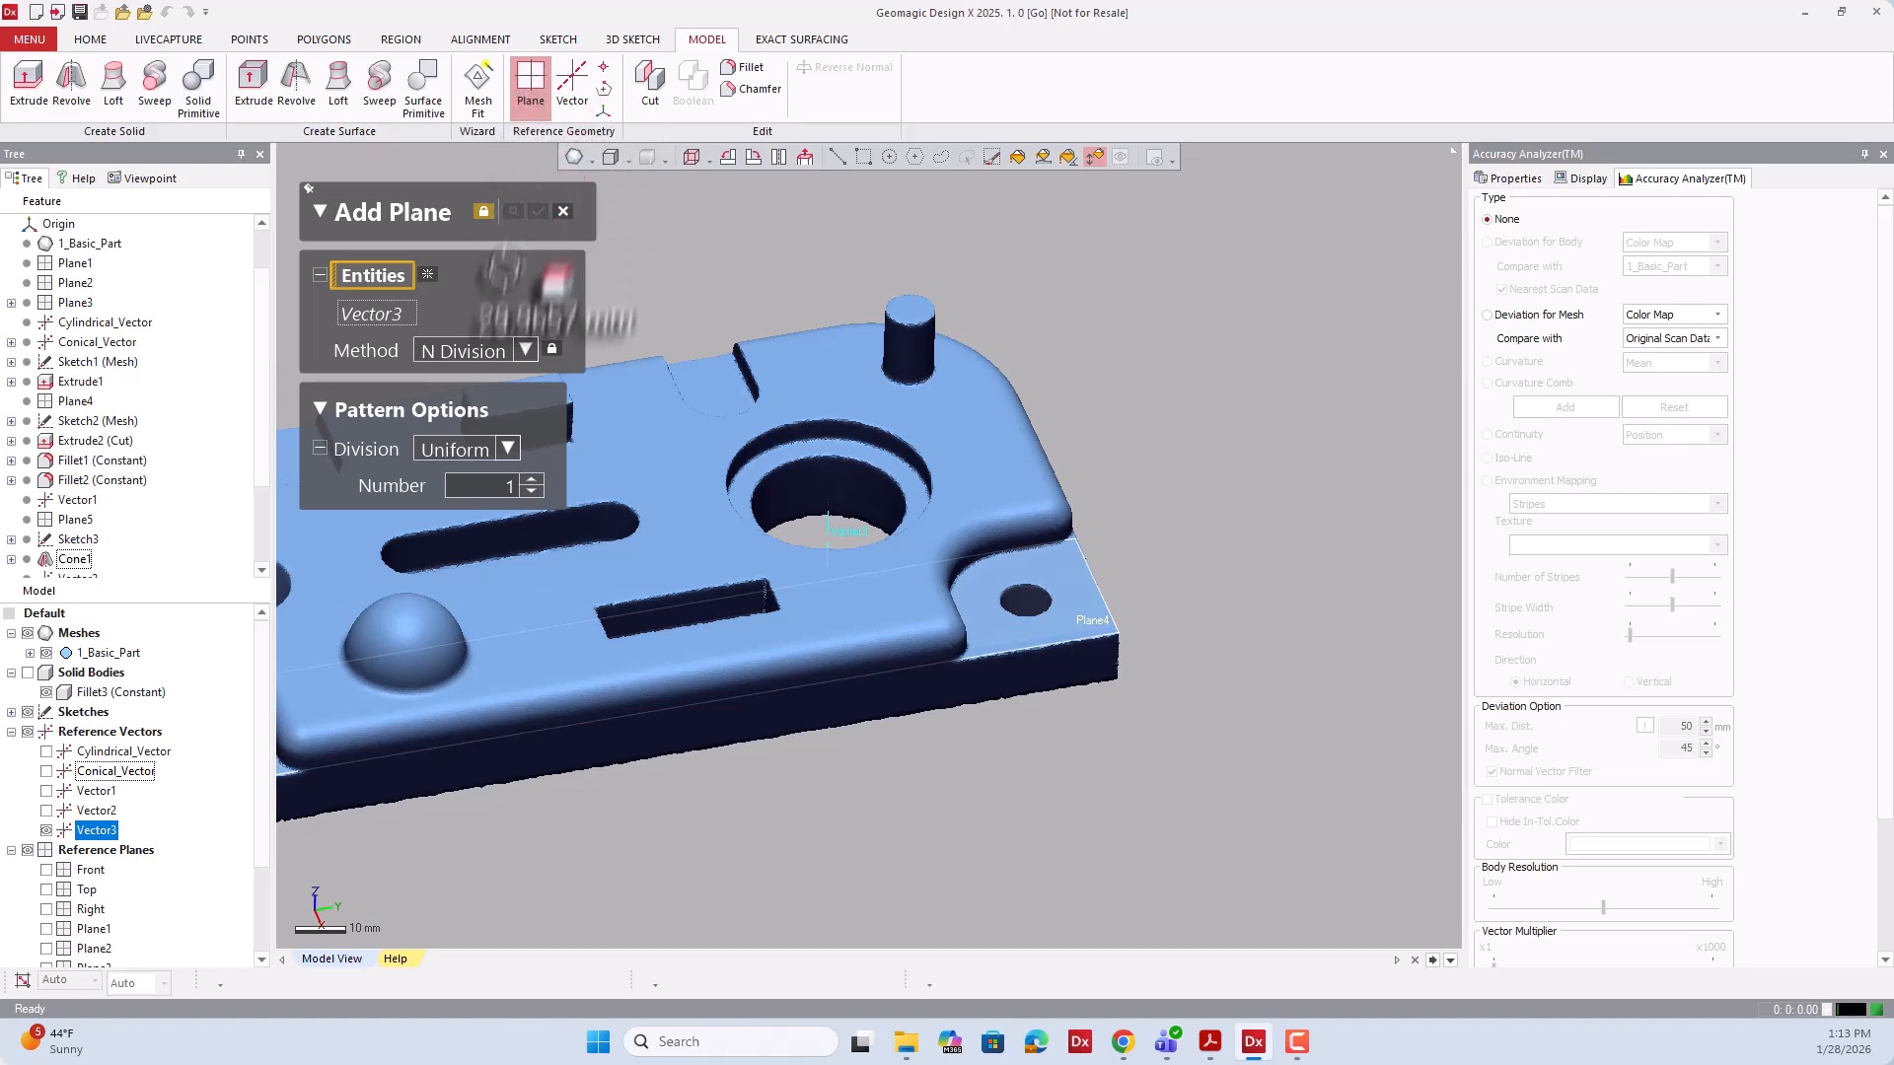
pyautogui.click(489, 351)
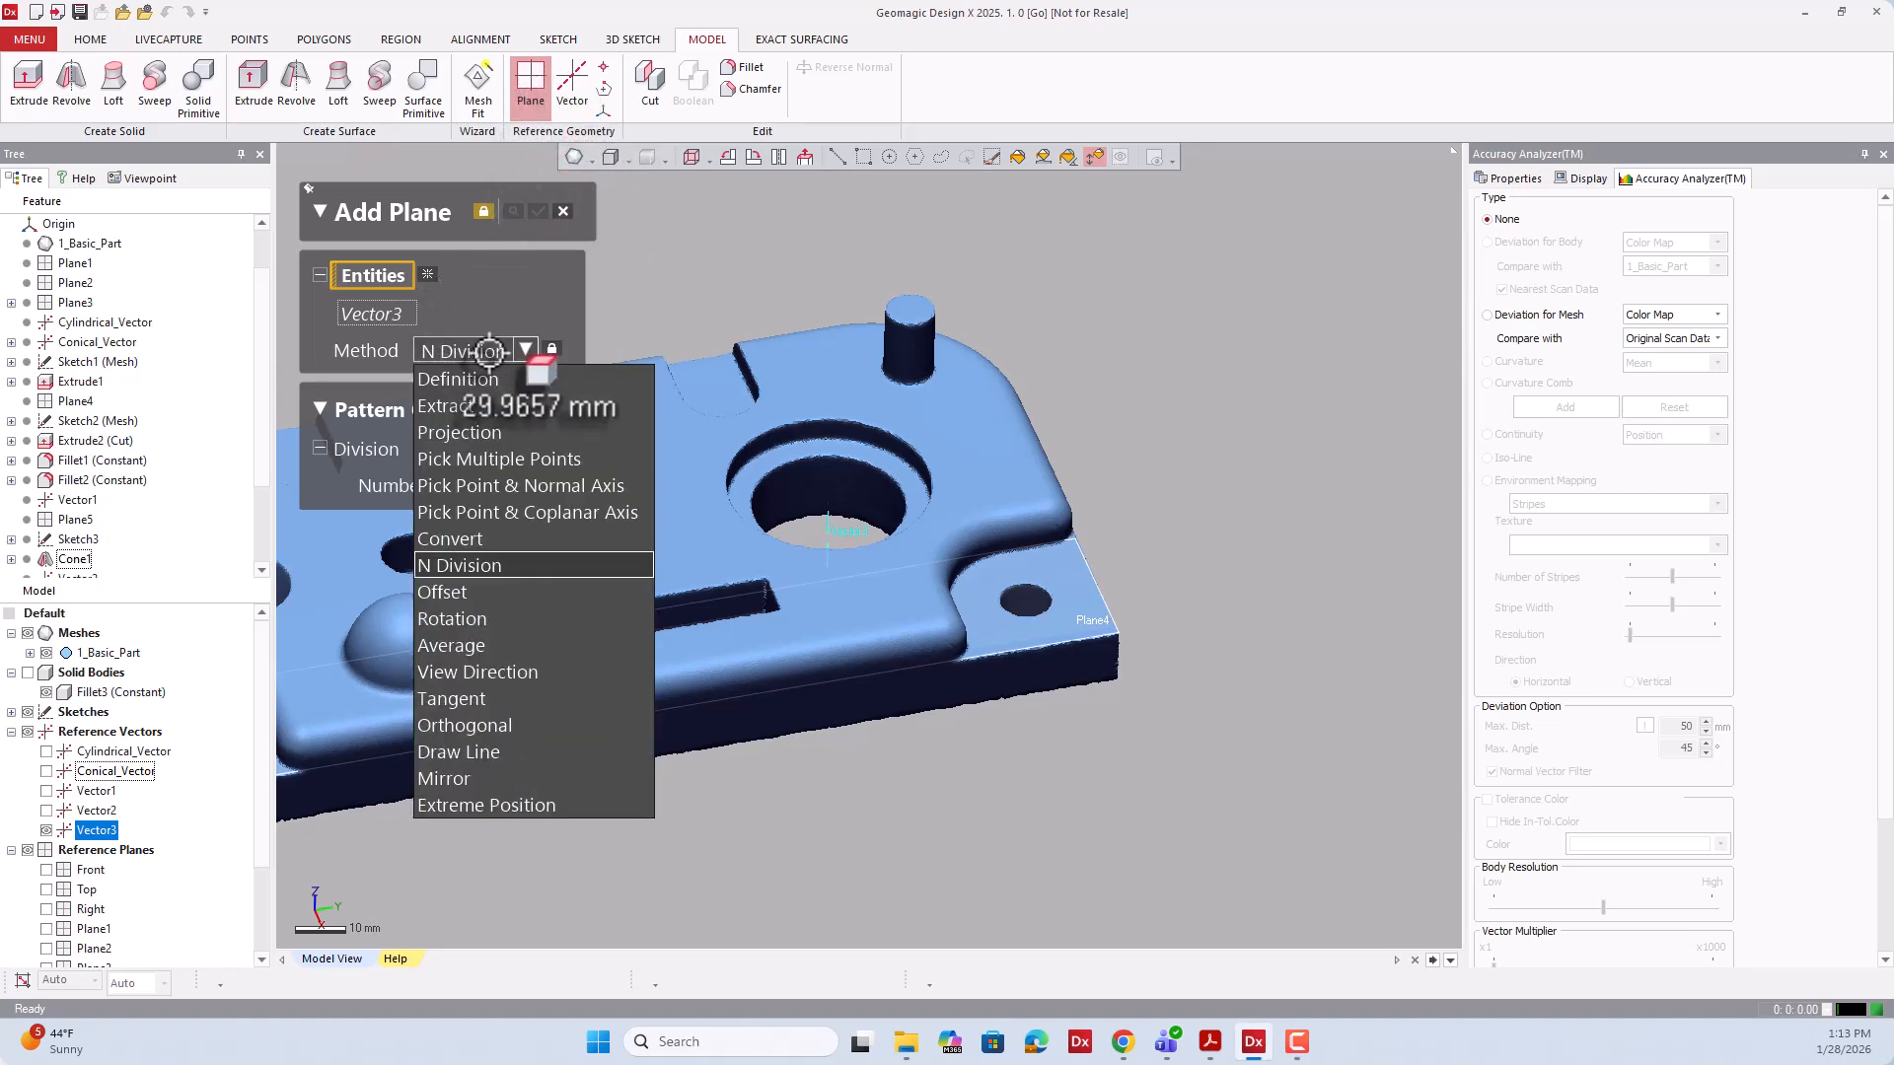
pyautogui.click(543, 514)
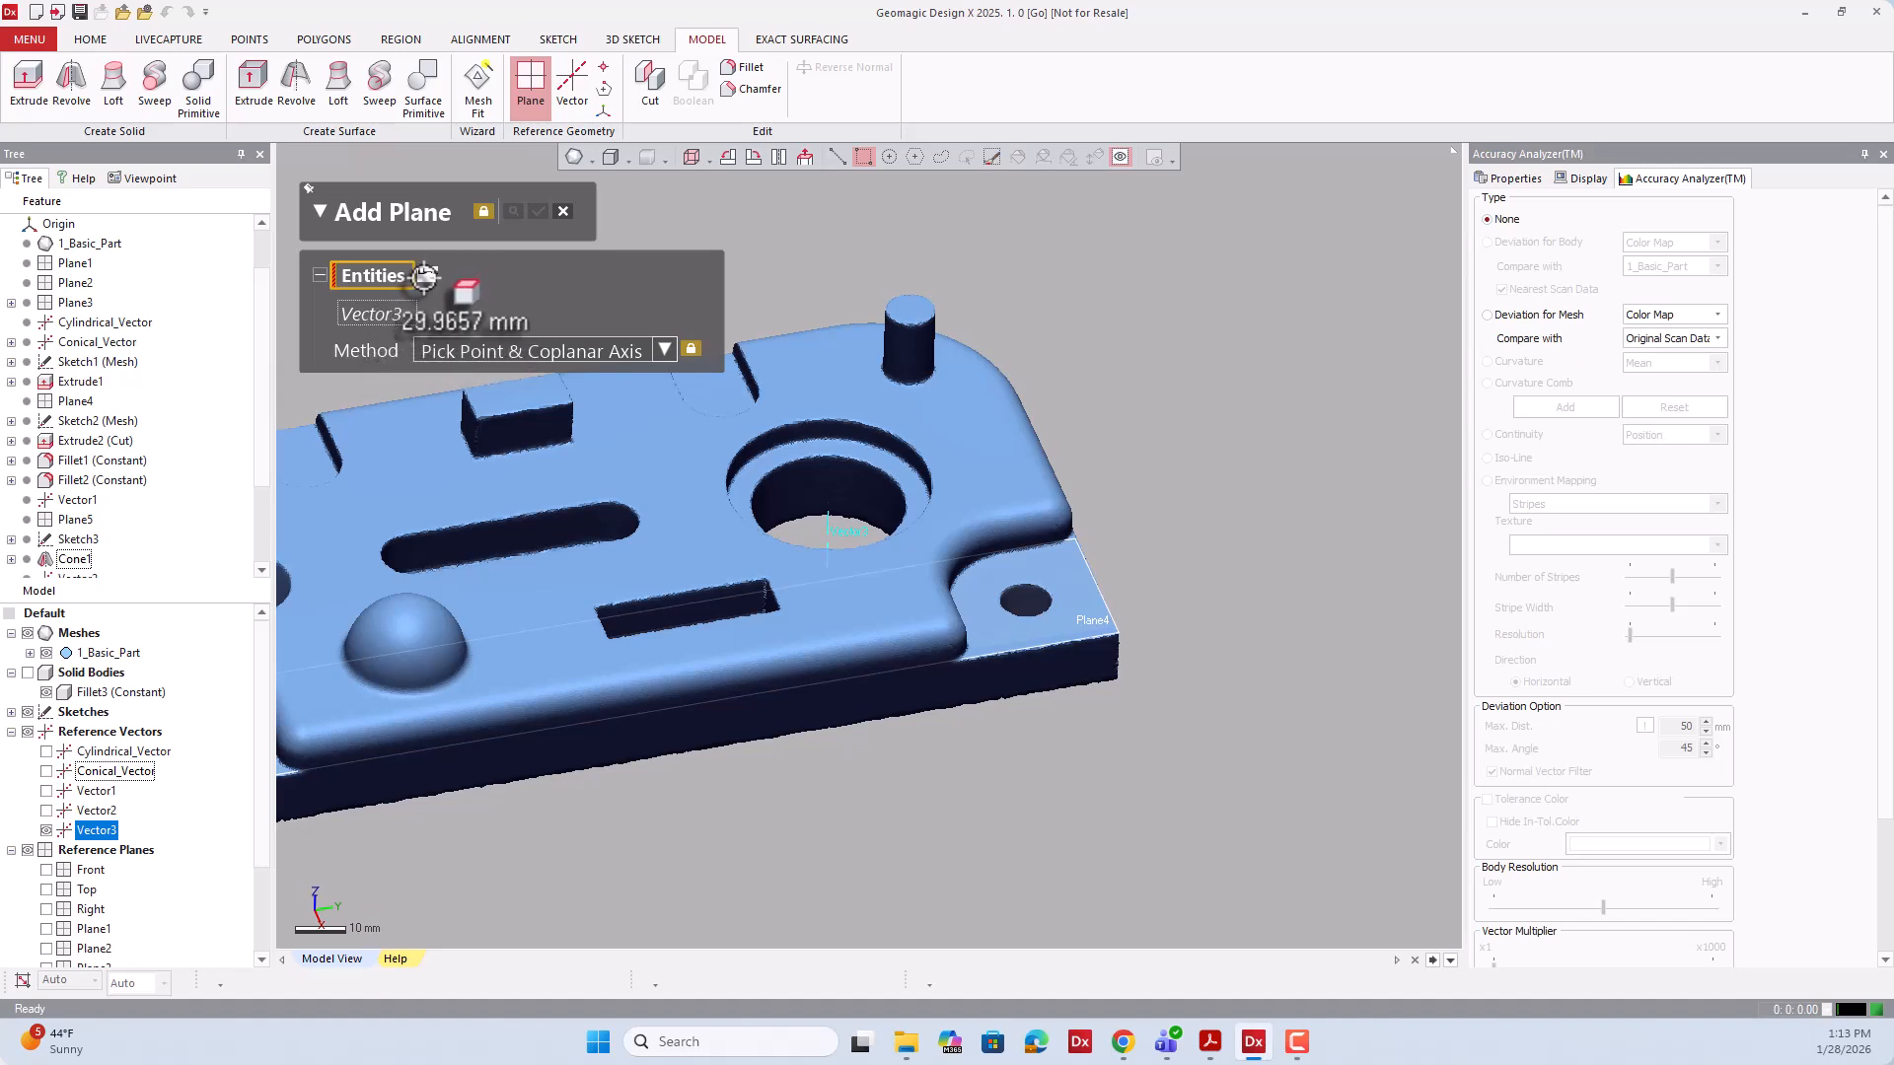
pyautogui.click(425, 276)
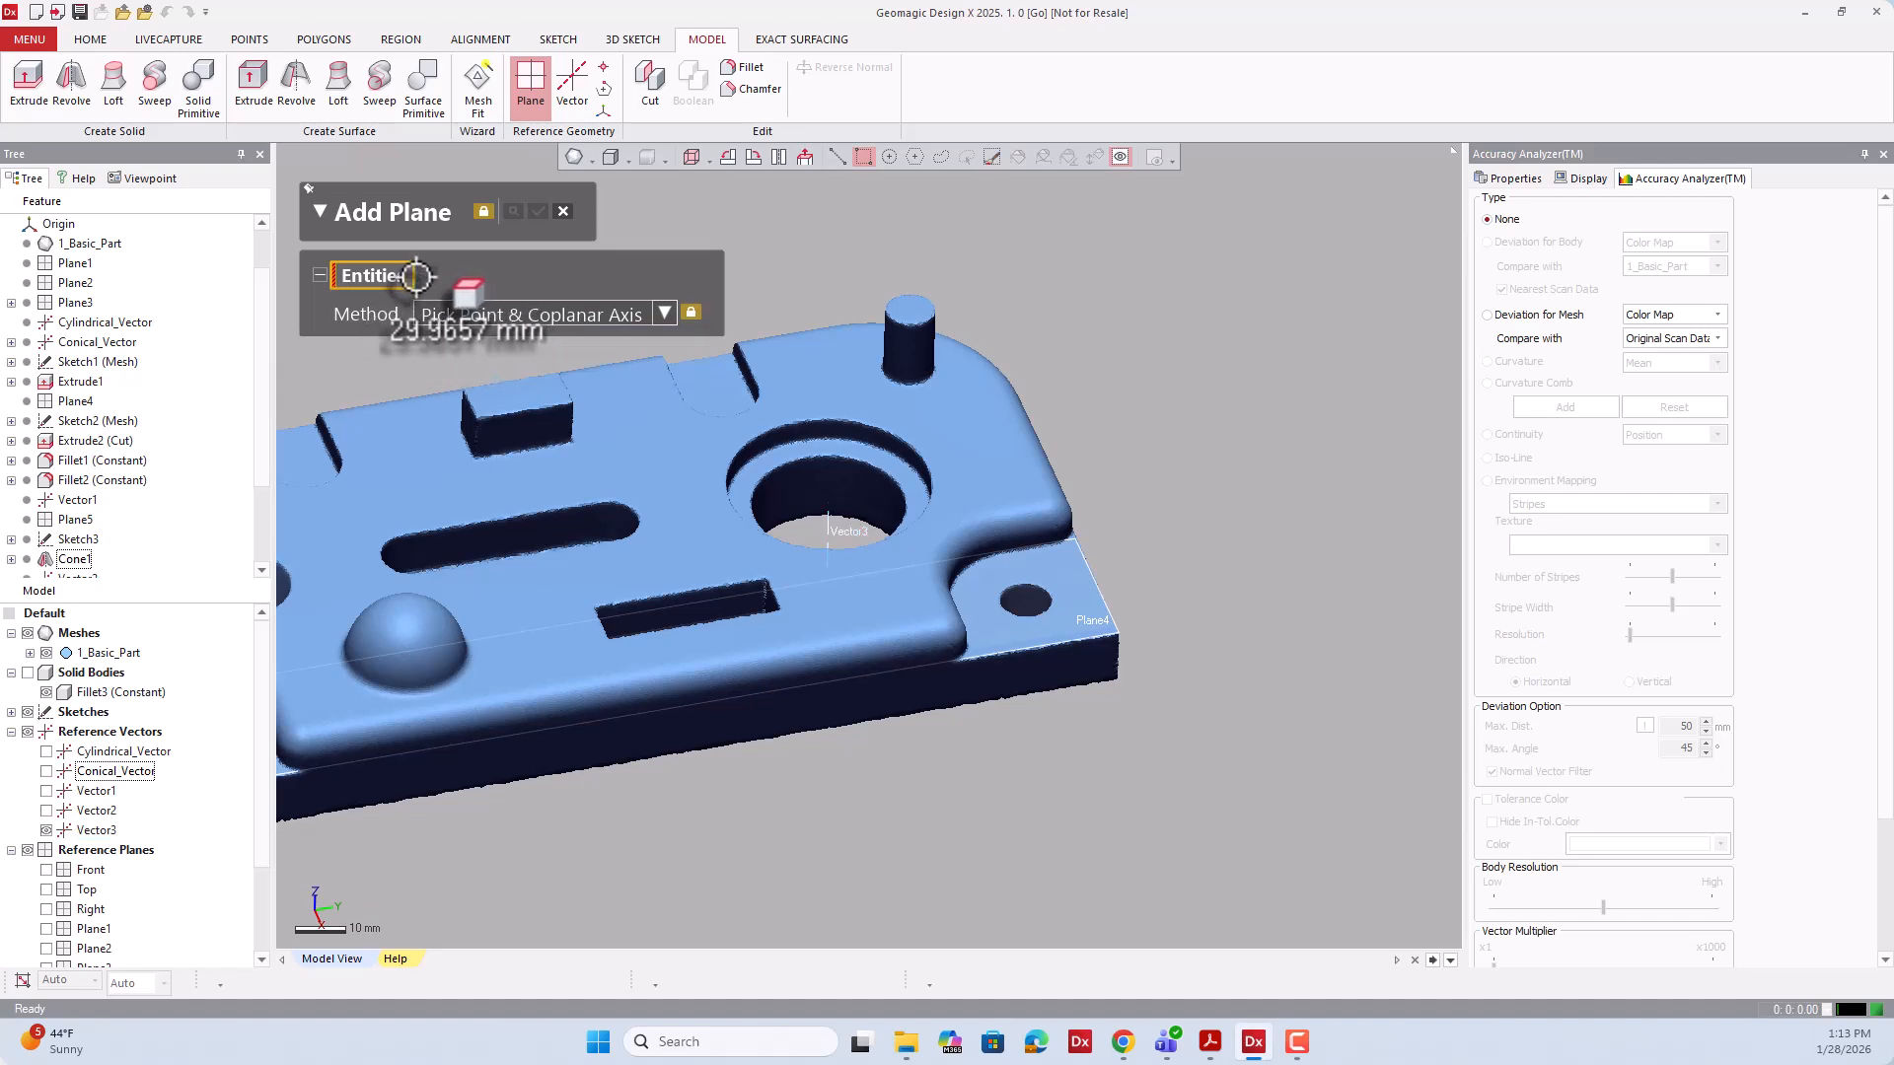
pyautogui.click(827, 520)
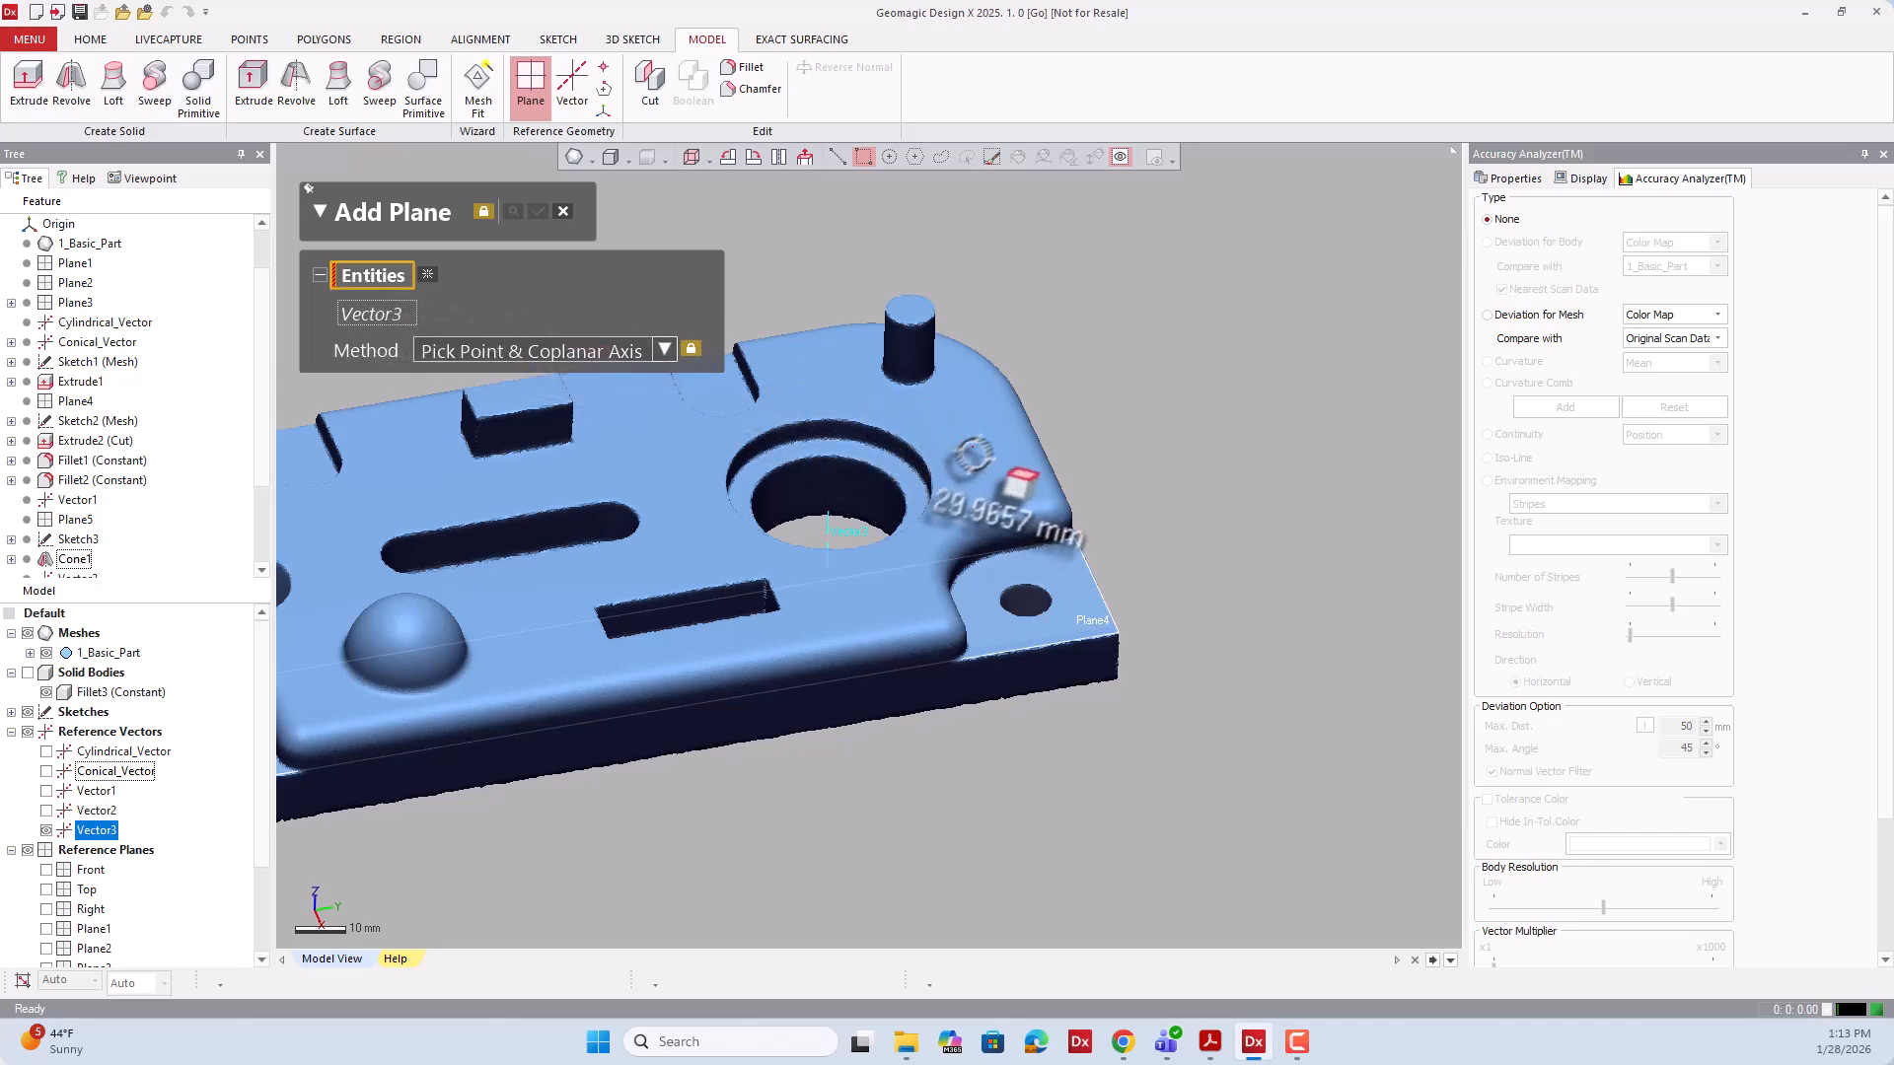
# Pick a mesh vertex on the stepped hole's counterbore ledge as the plane's point and create the plane.
pyautogui.scroll(5, 807, 408)
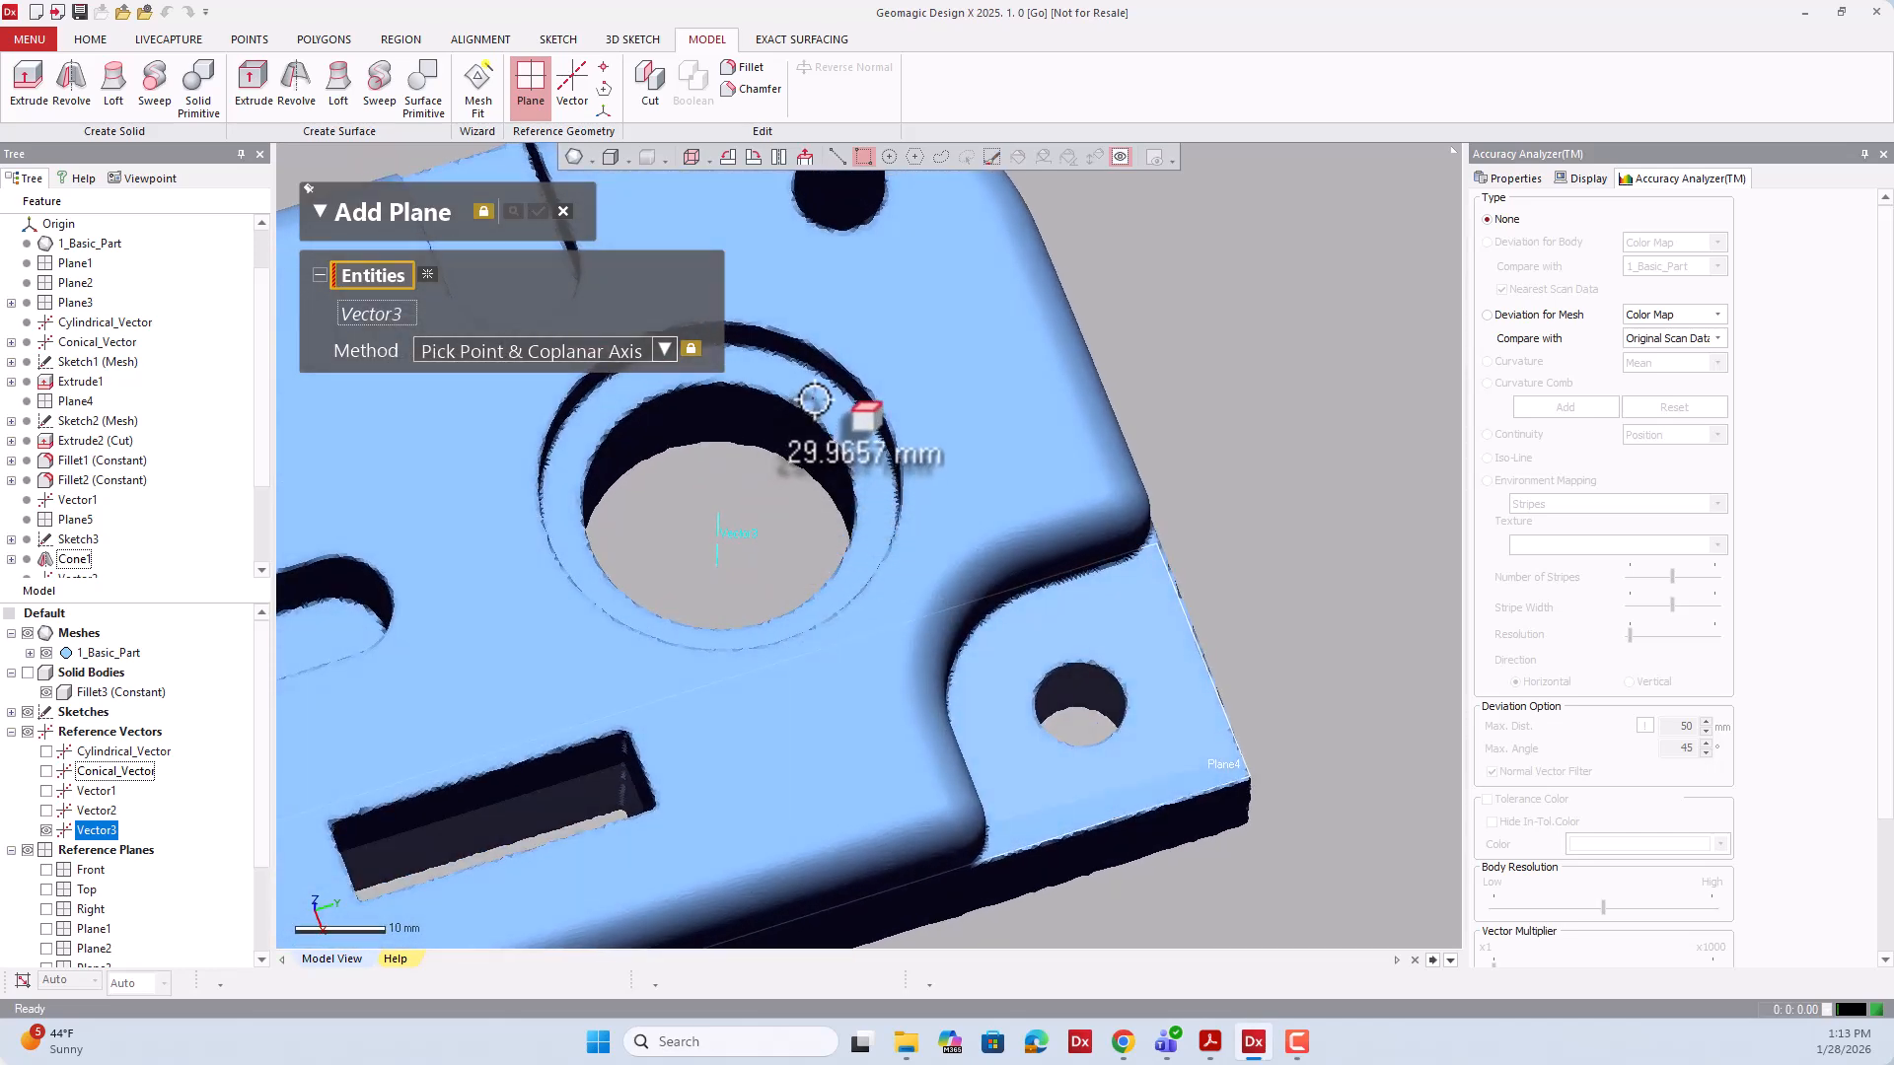
pyautogui.scroll(3, 814, 399)
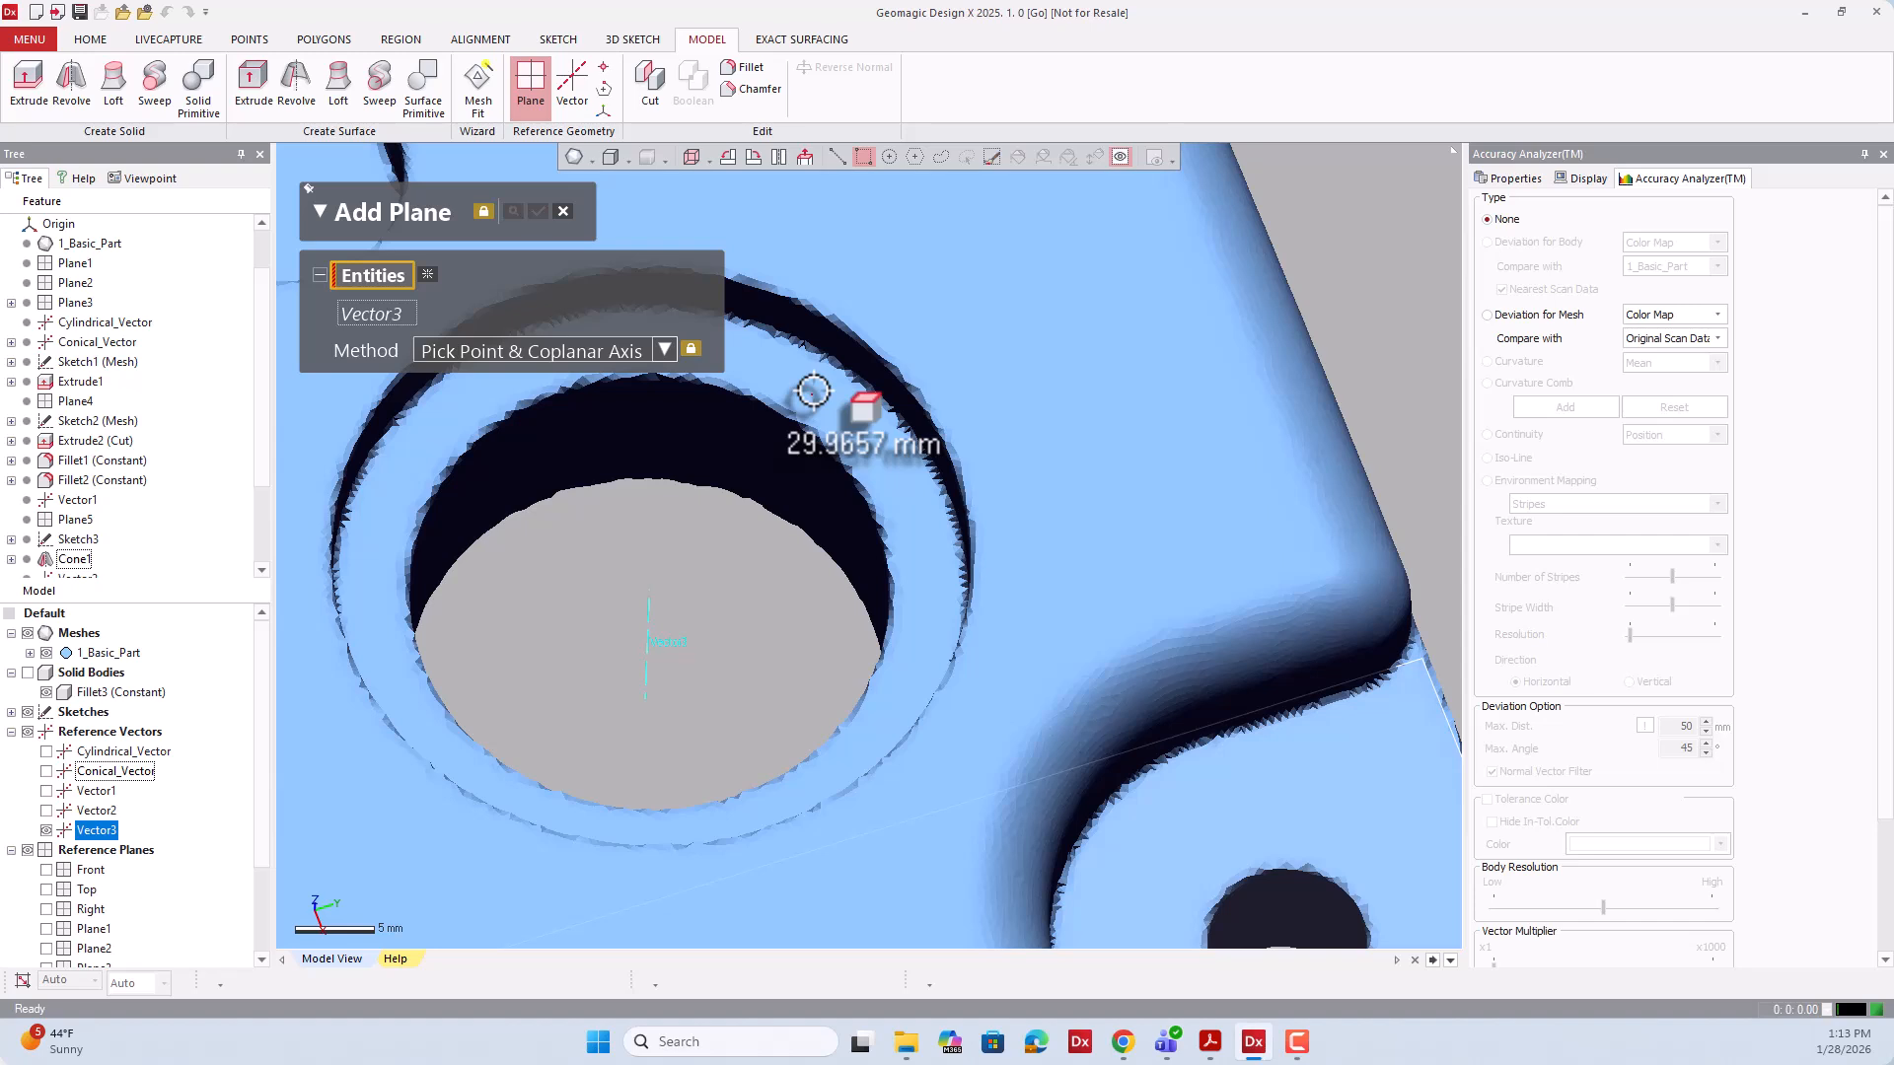
pyautogui.click(814, 391)
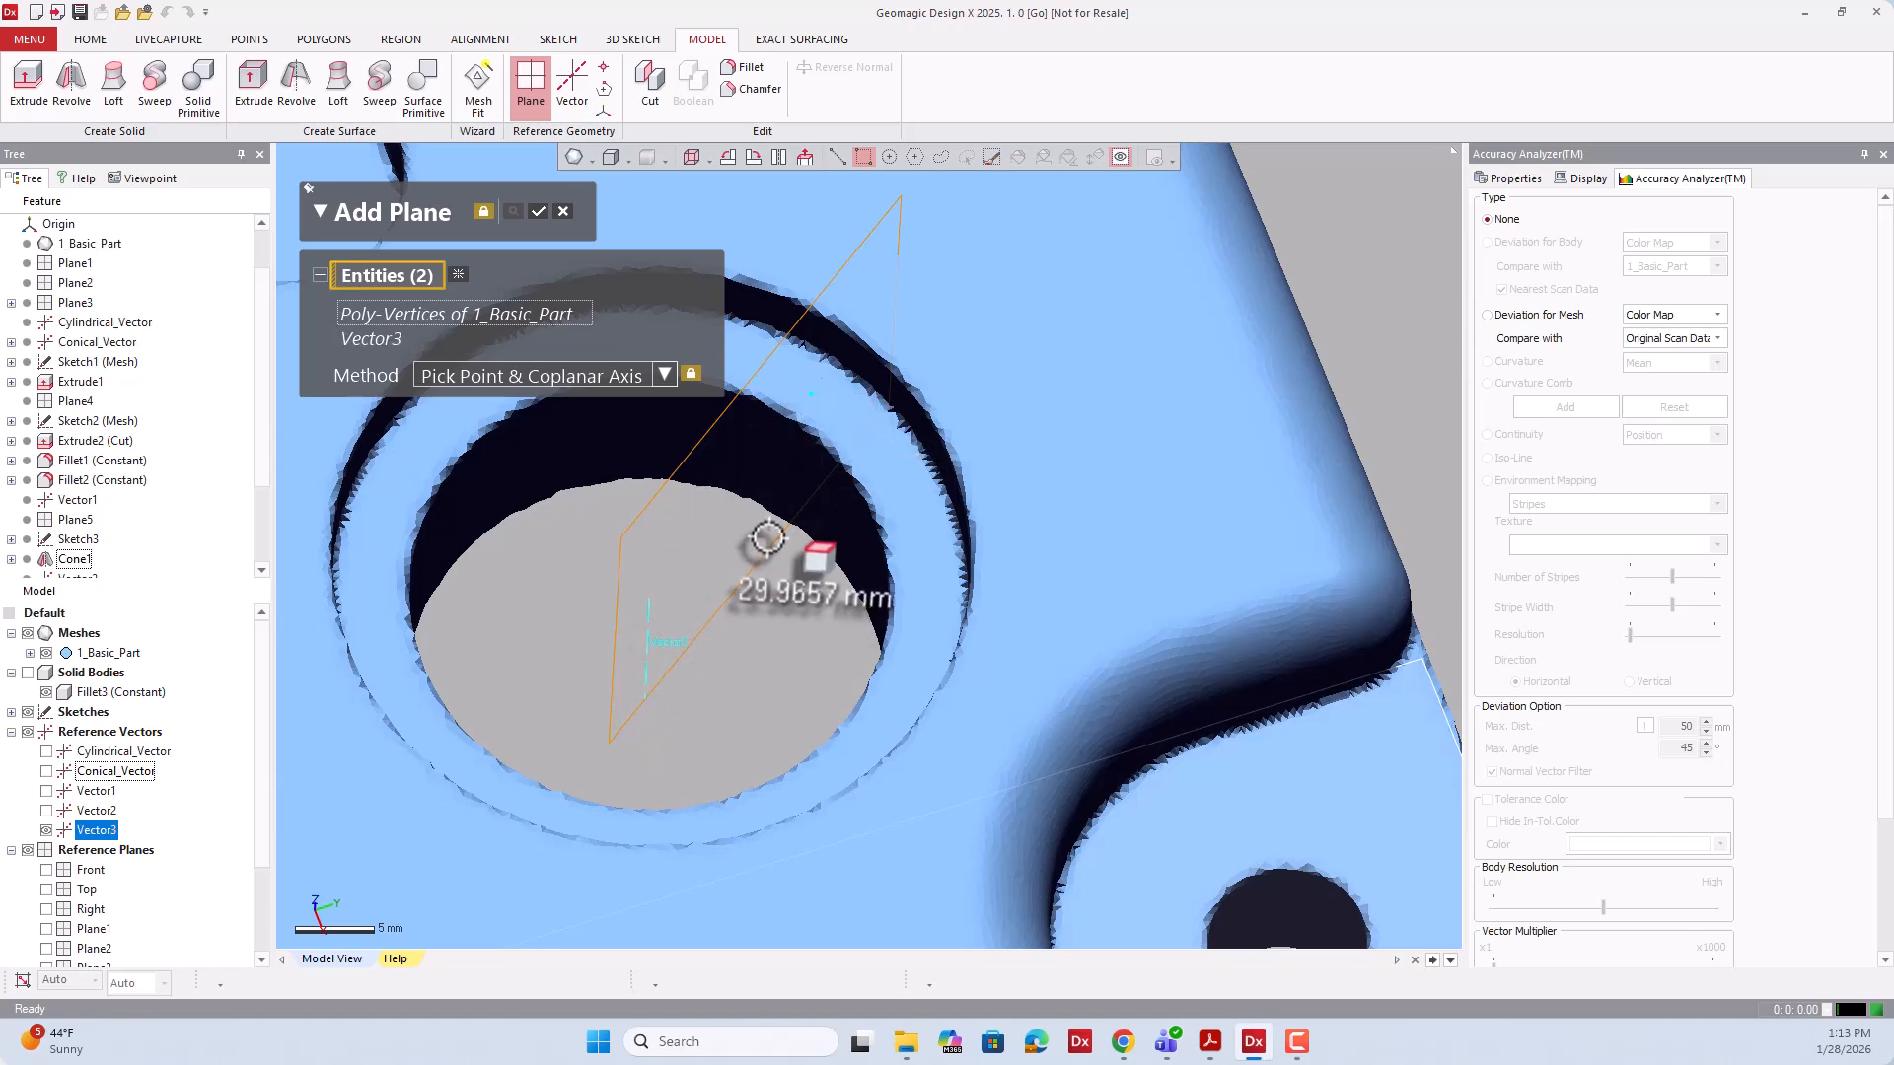
pyautogui.moveTo(762, 544); pyautogui.dragTo(782, 664, button='right')
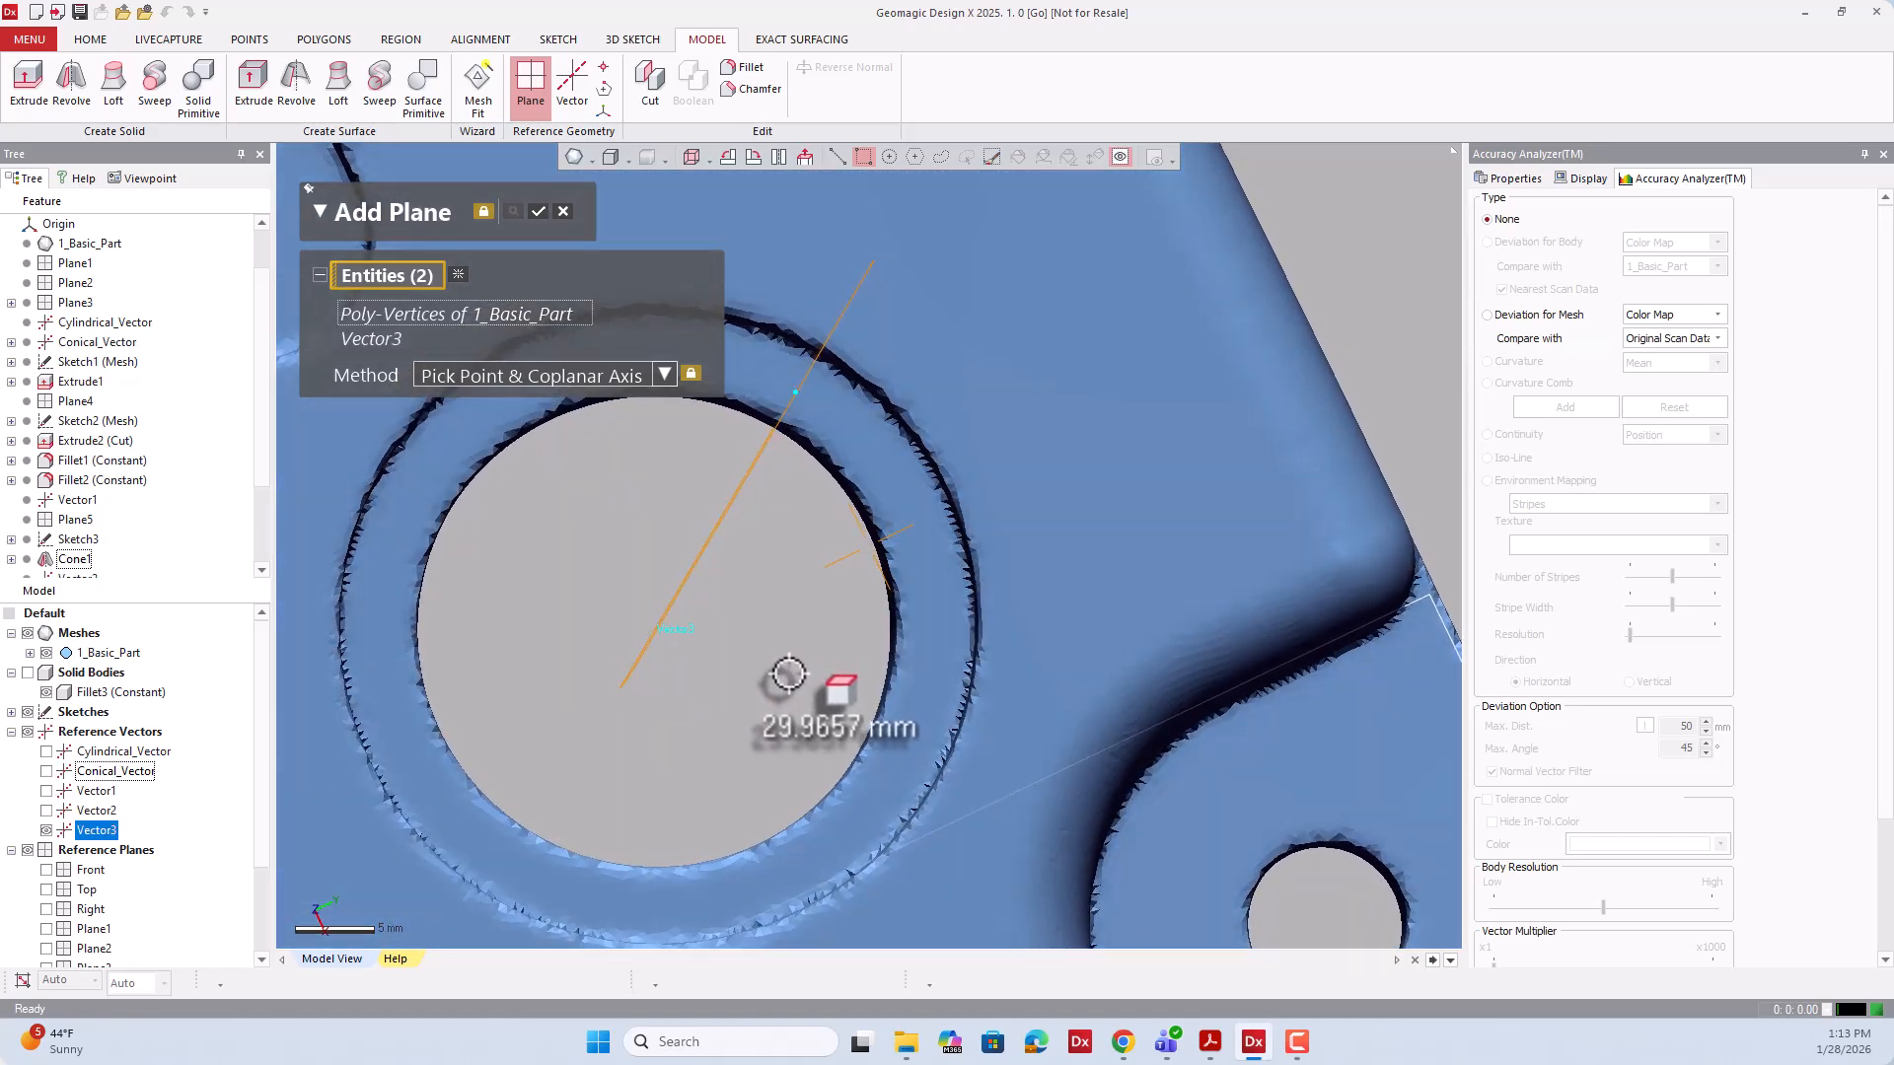
pyautogui.moveTo(786, 674)
pyautogui.mouseDown(button='right')
pyautogui.moveTo(832, 514)
pyautogui.moveTo(773, 647)
pyautogui.moveTo(786, 682)
pyautogui.moveTo(774, 458)
pyautogui.mouseUp(button='right')
pyautogui.scroll(-4, 731, 555)
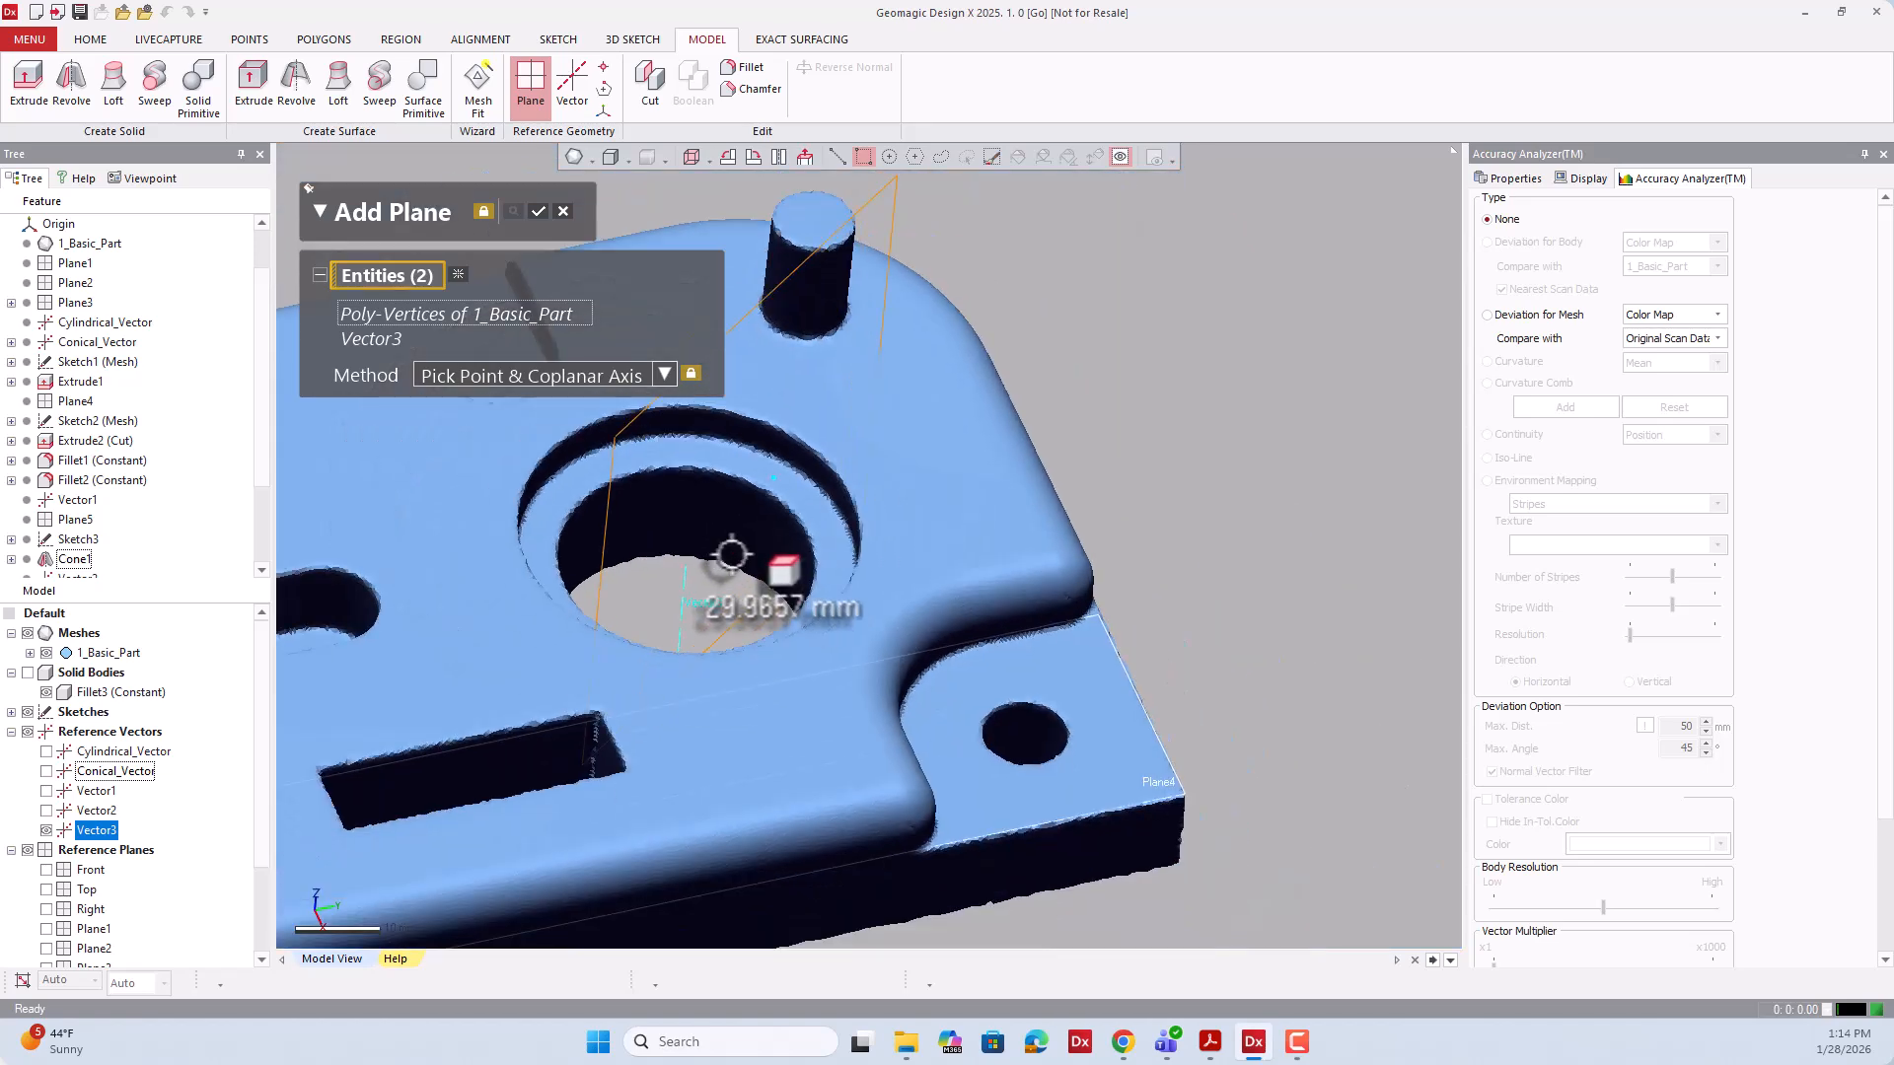
pyautogui.moveTo(864, 535); pyautogui.dragTo(732, 548, button='right')
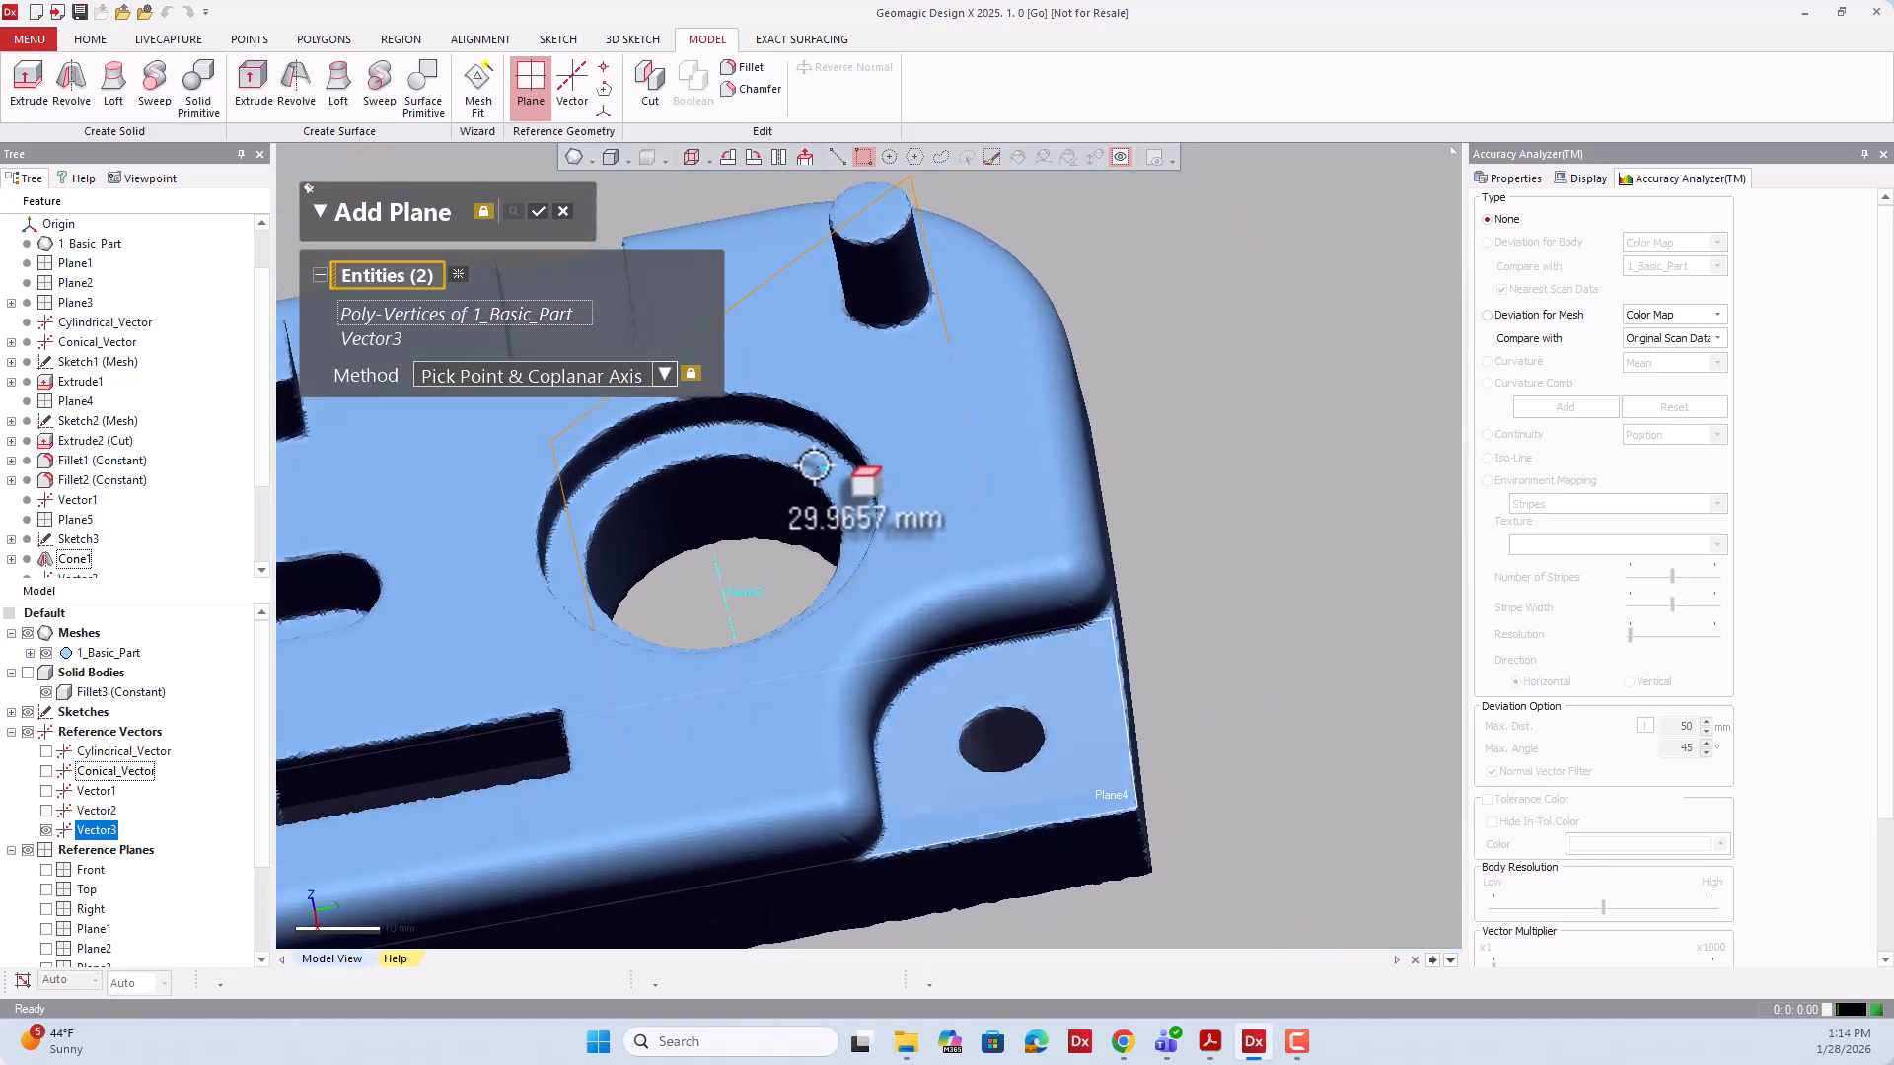
pyautogui.click(538, 211)
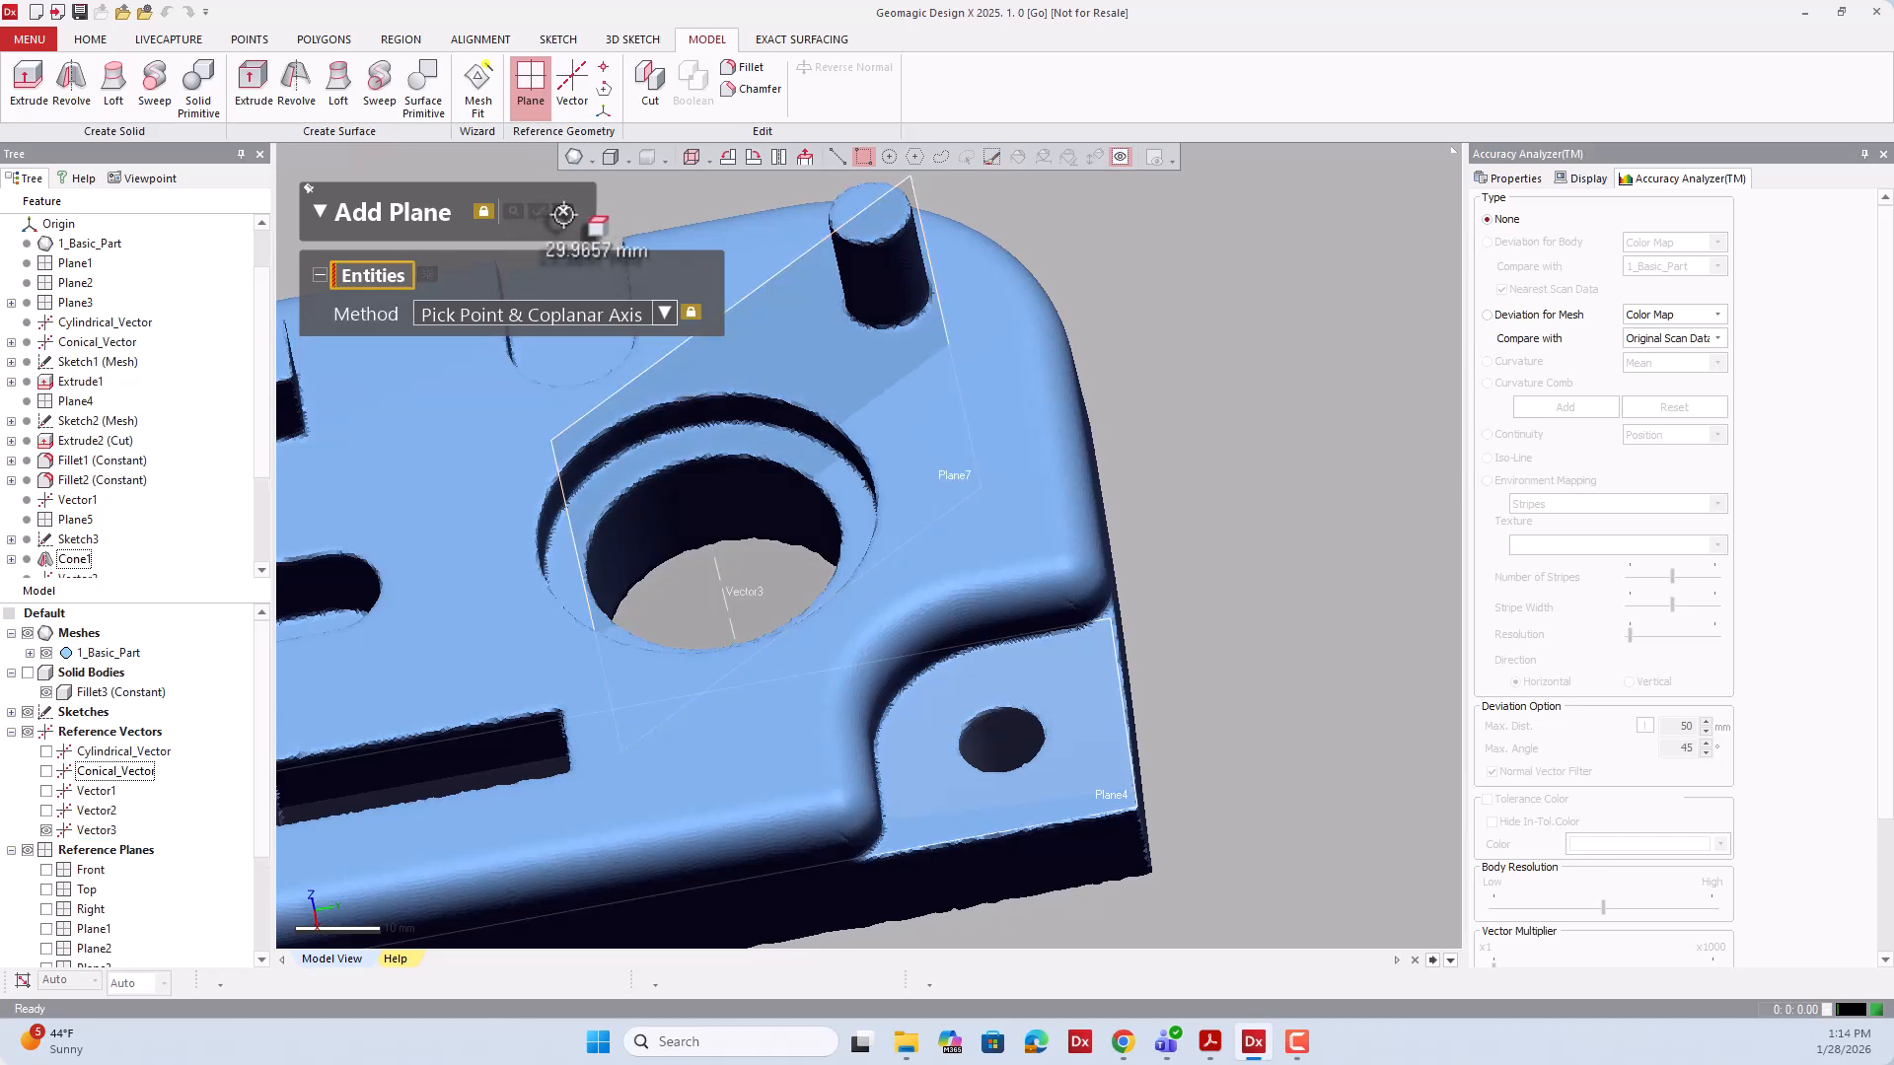
pyautogui.click(563, 213)
# Start a planar mesh sketch of 1_Basic_Part with the new plane through the stepped hole's axis as base plane.
pyautogui.scroll(-4, 728, 397)
pyautogui.moveTo(728, 397); pyautogui.dragTo(543, 345, button='right')
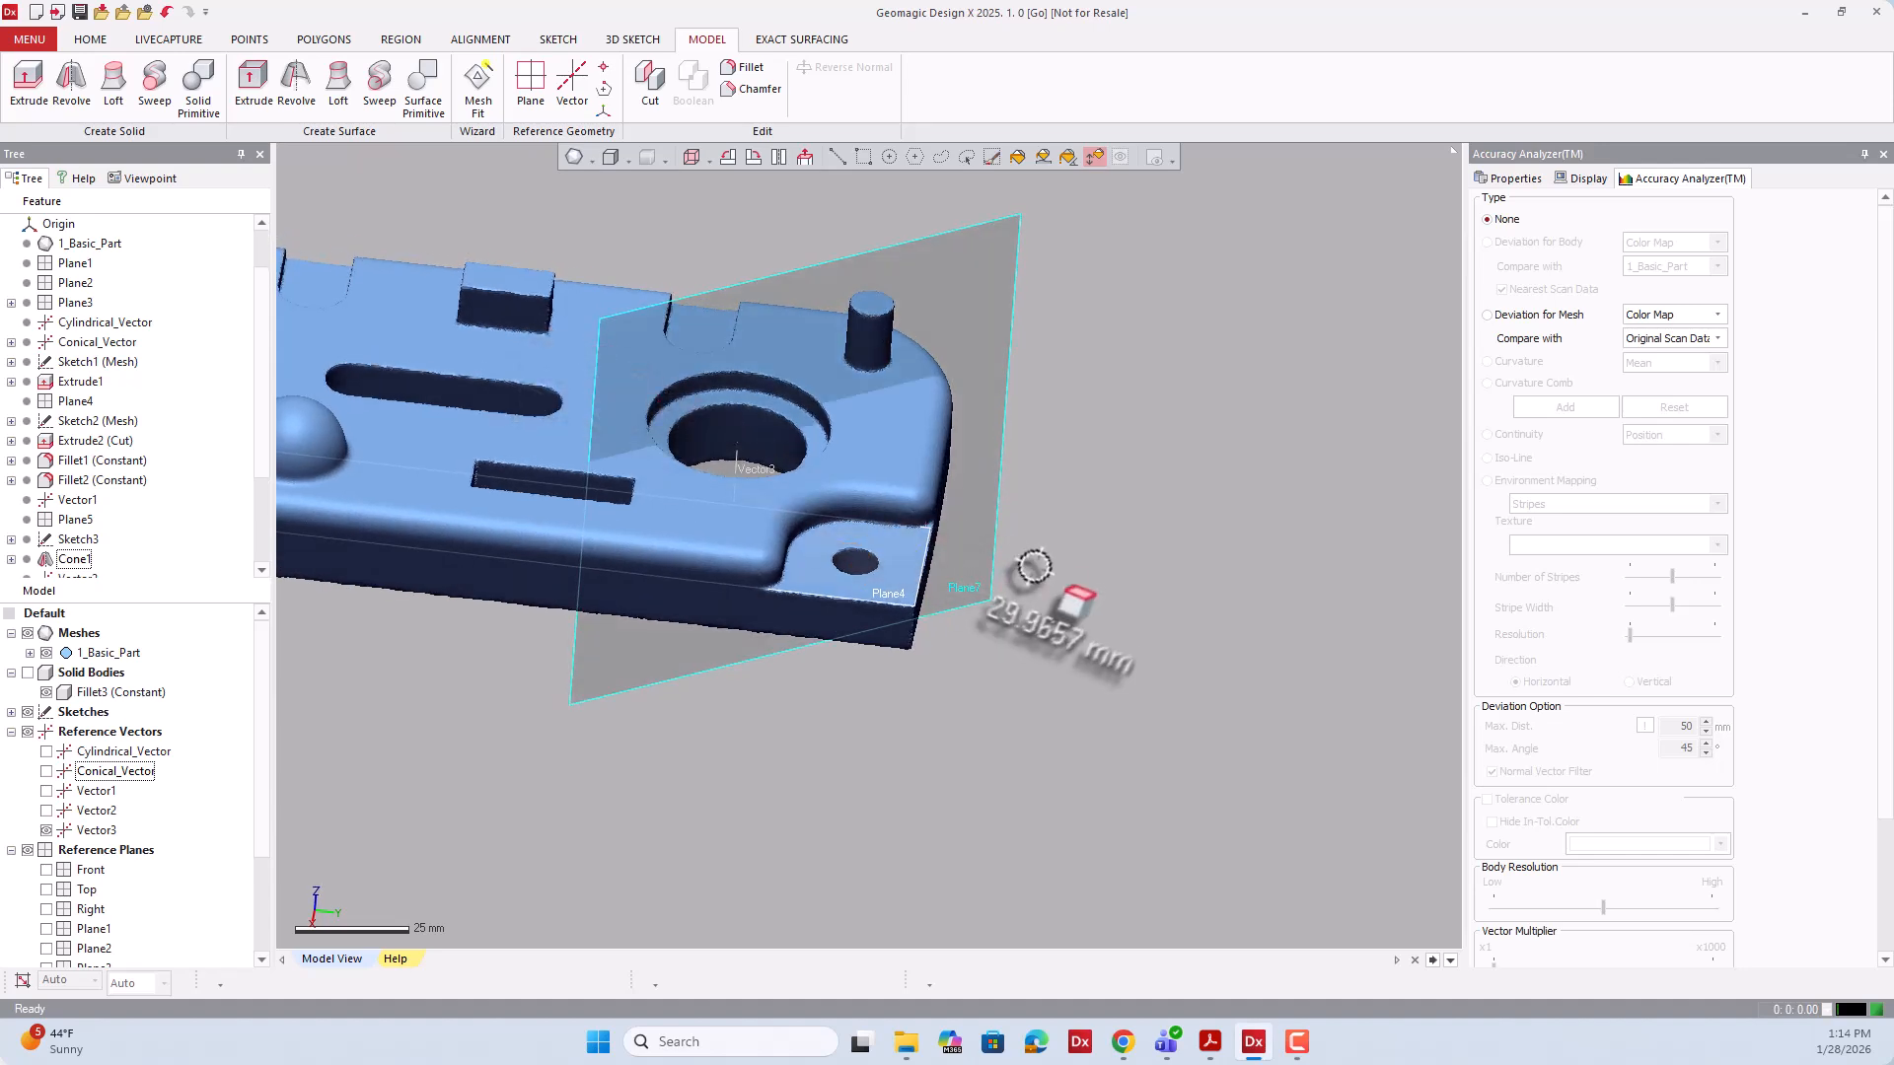
pyautogui.scroll(-5, 1024, 575)
pyautogui.moveTo(994, 563); pyautogui.dragTo(967, 490, button='right')
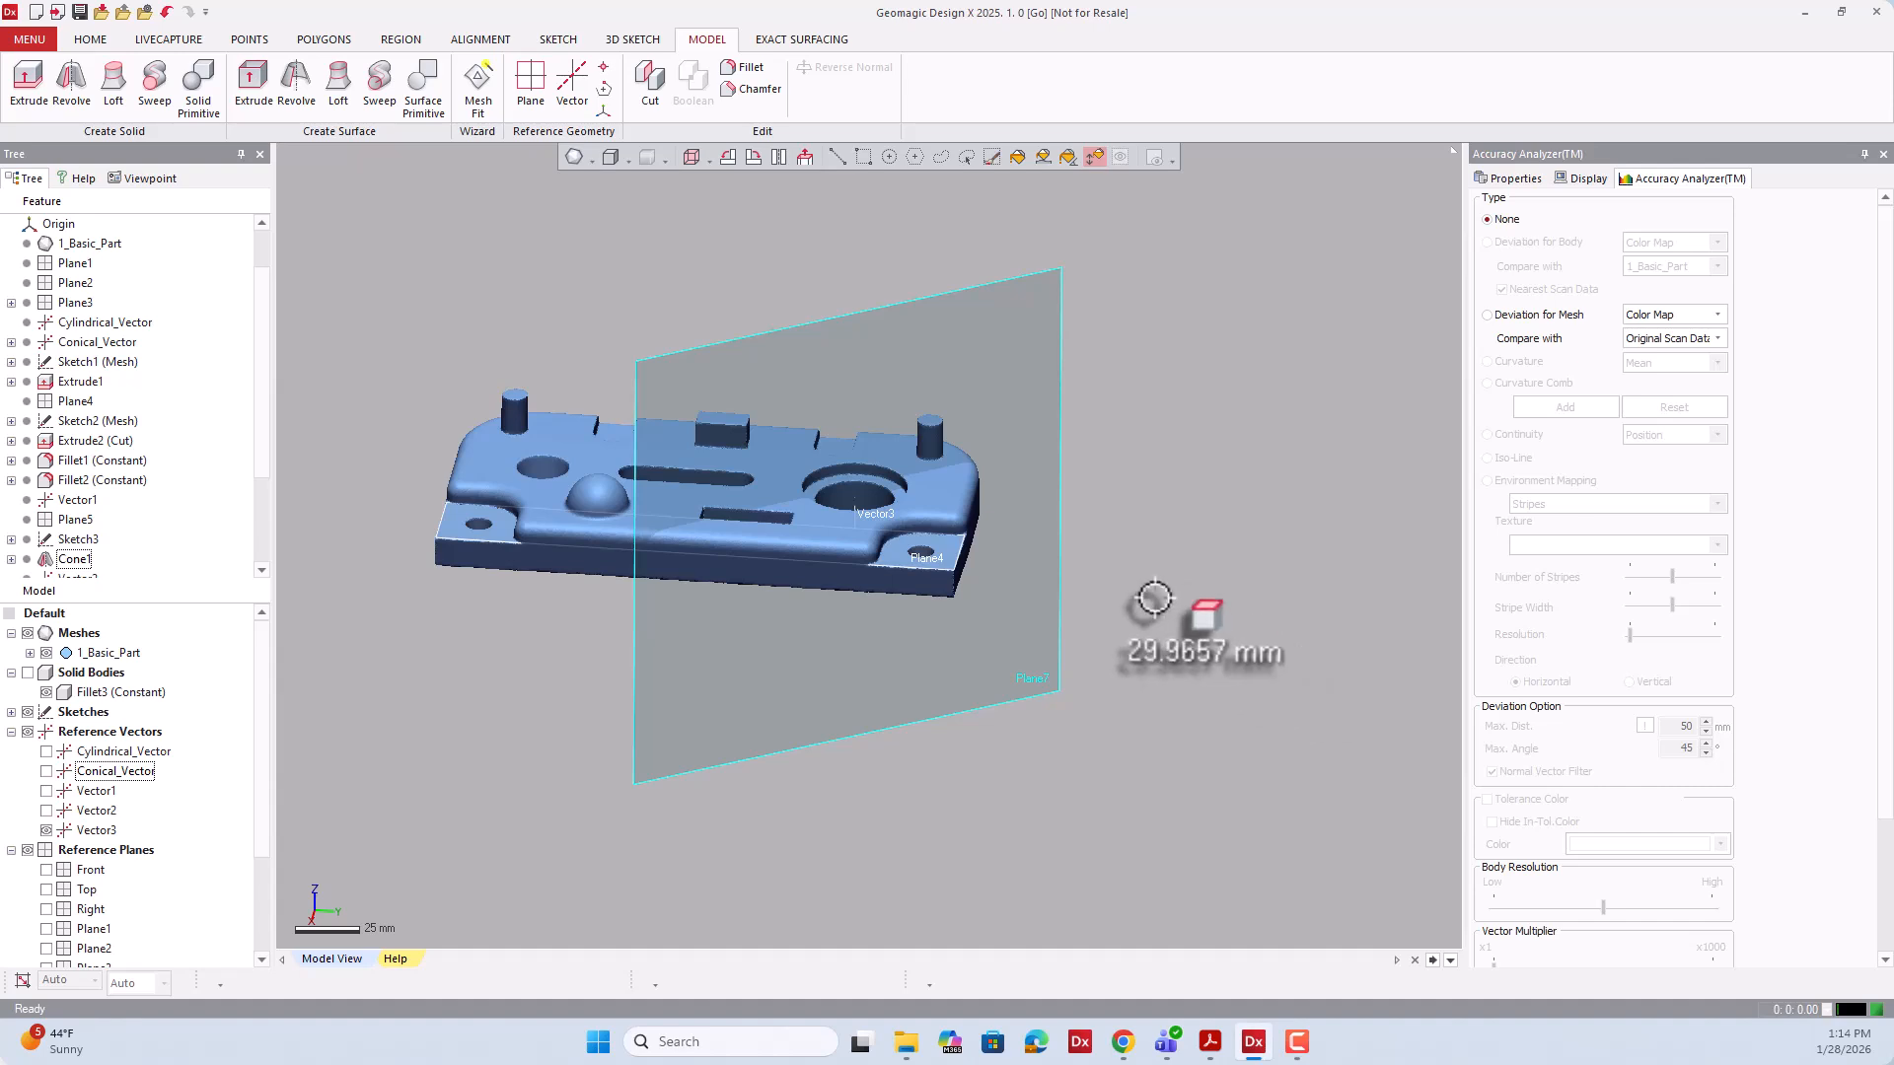
pyautogui.click(558, 39)
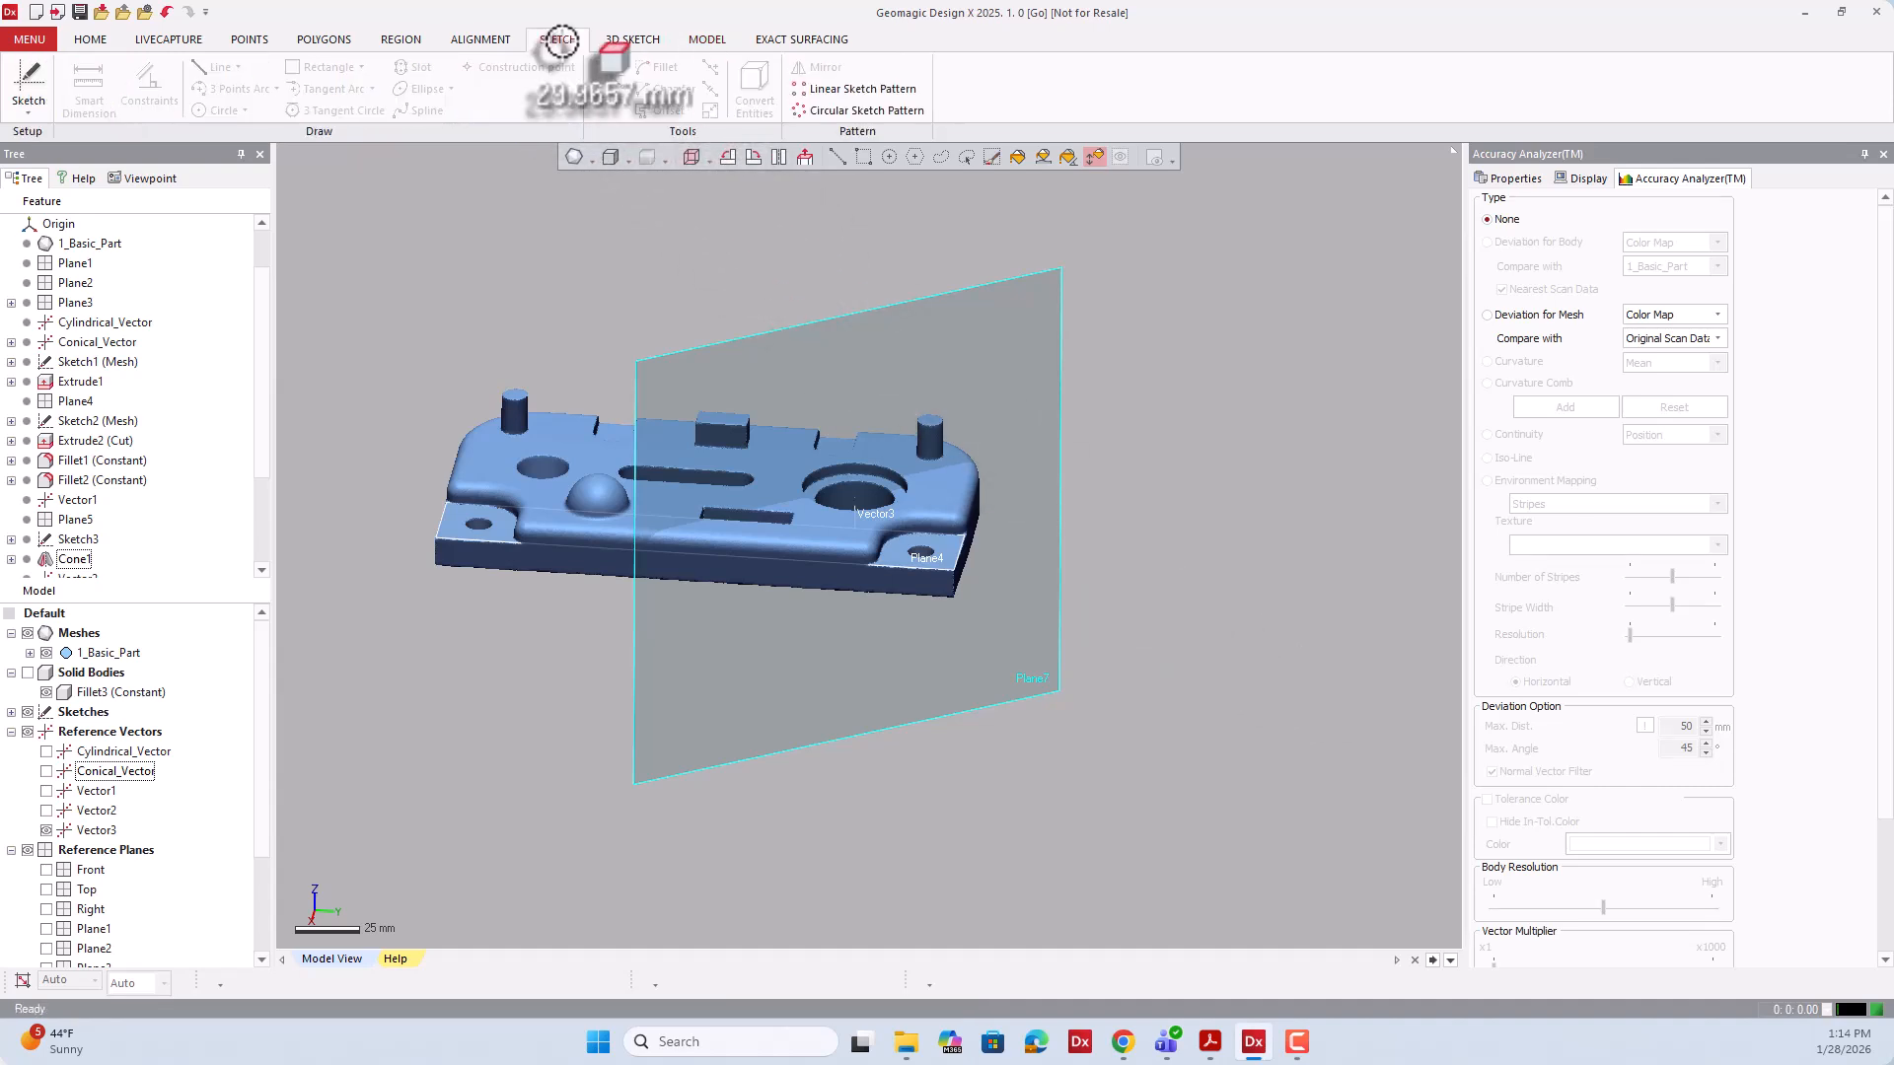
pyautogui.click(29, 94)
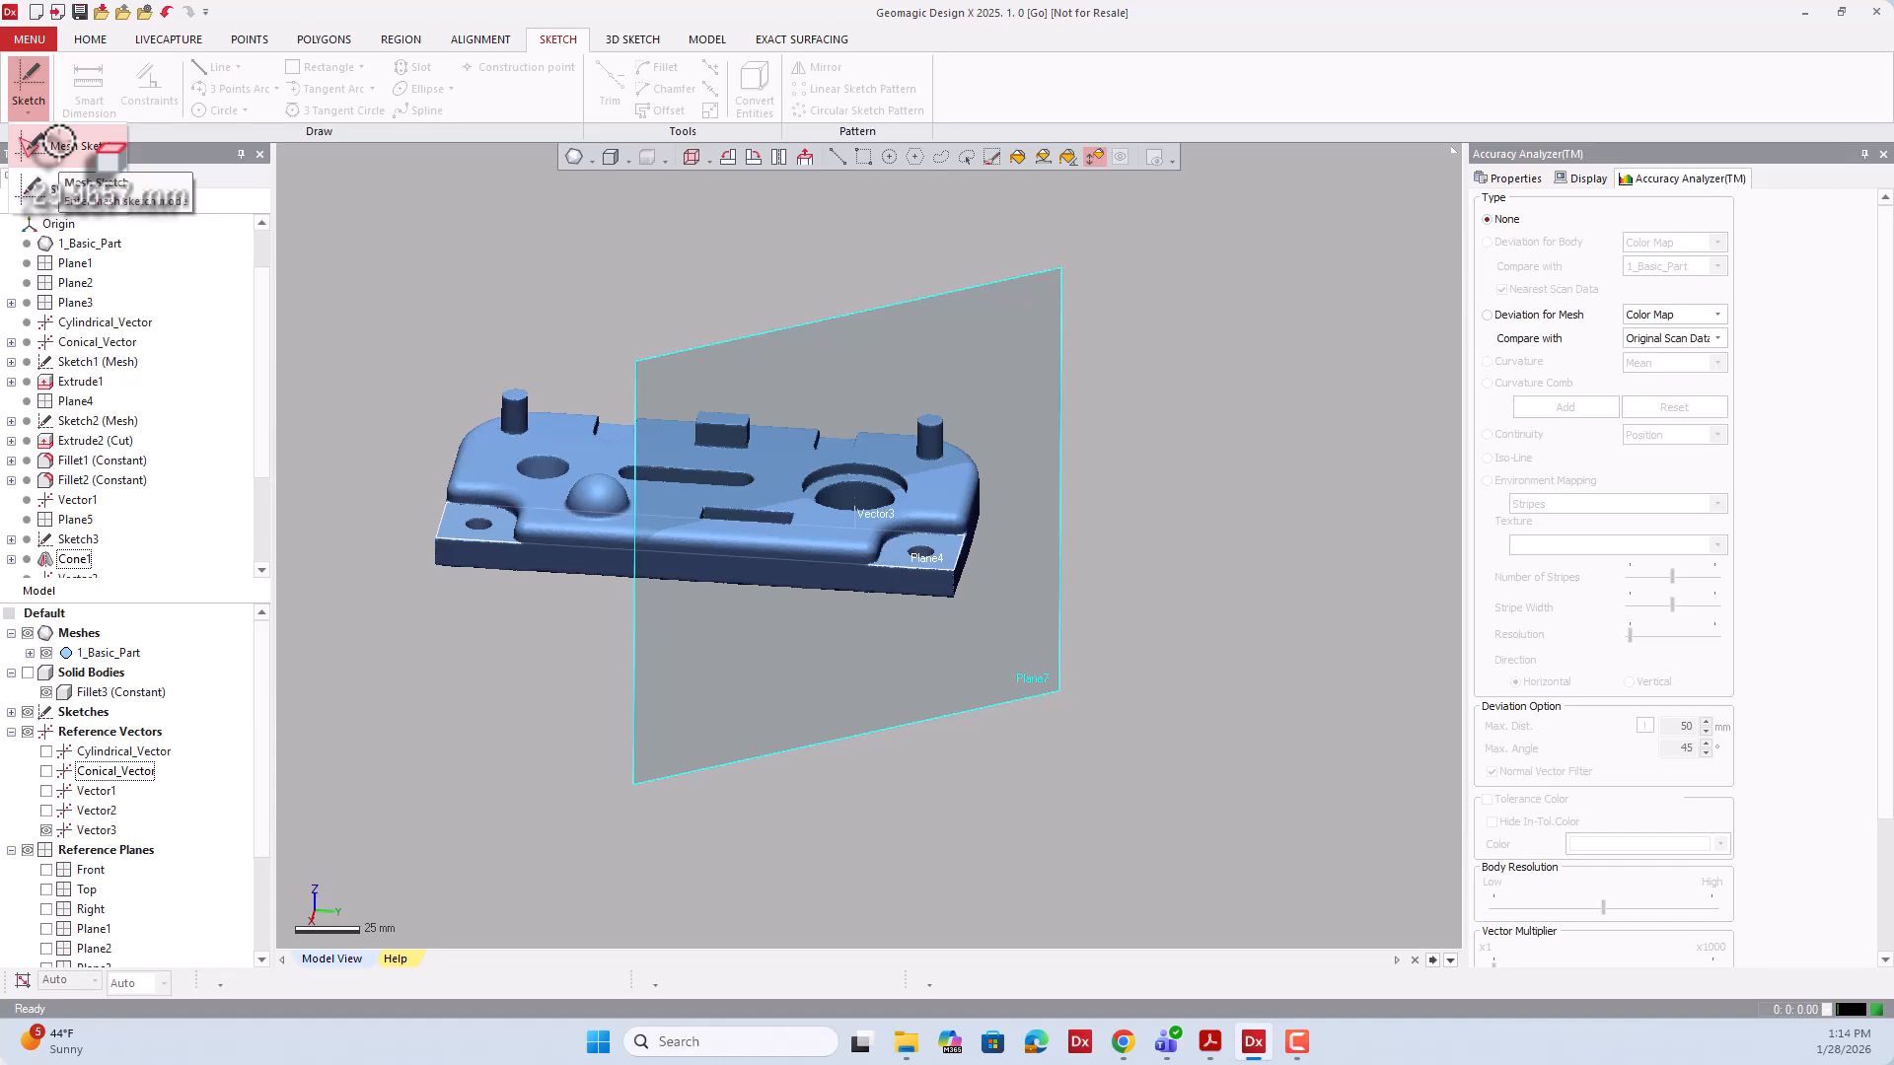
pyautogui.click(59, 146)
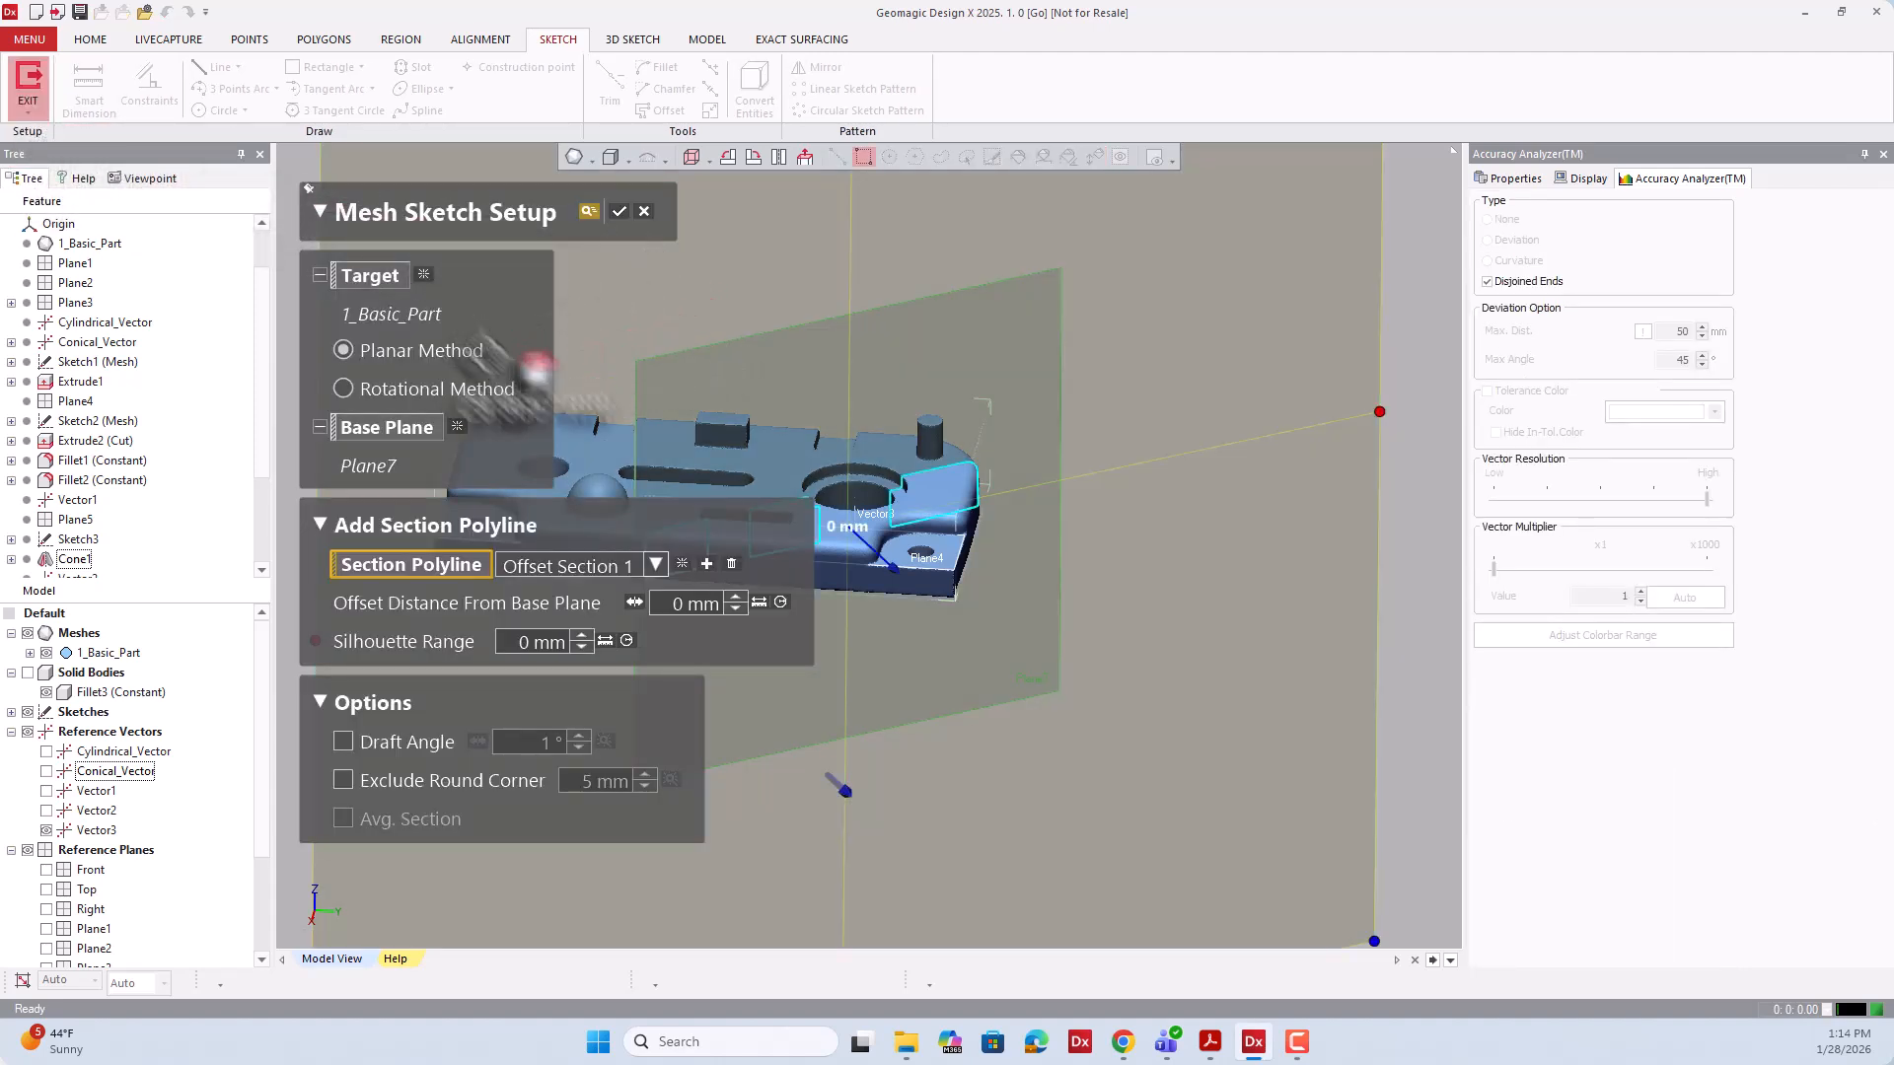
pyautogui.click(424, 427)
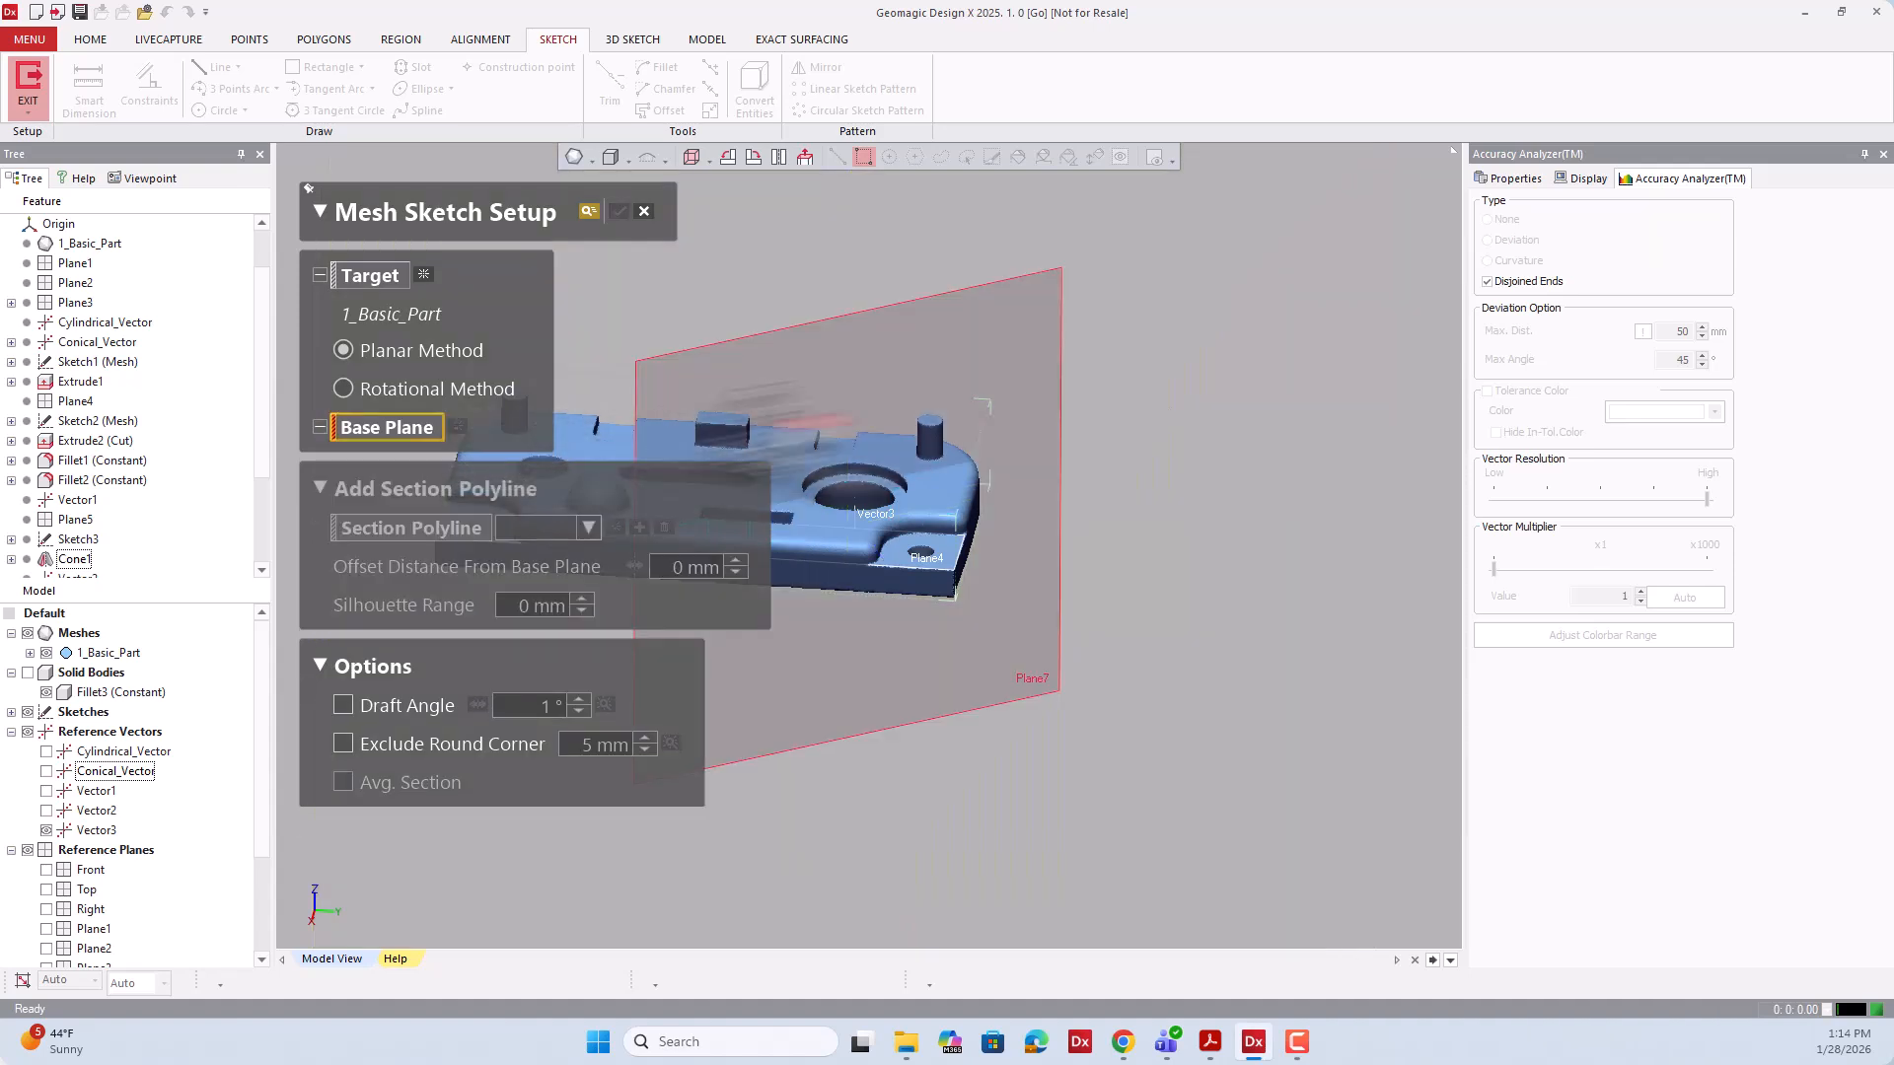
pyautogui.click(939, 360)
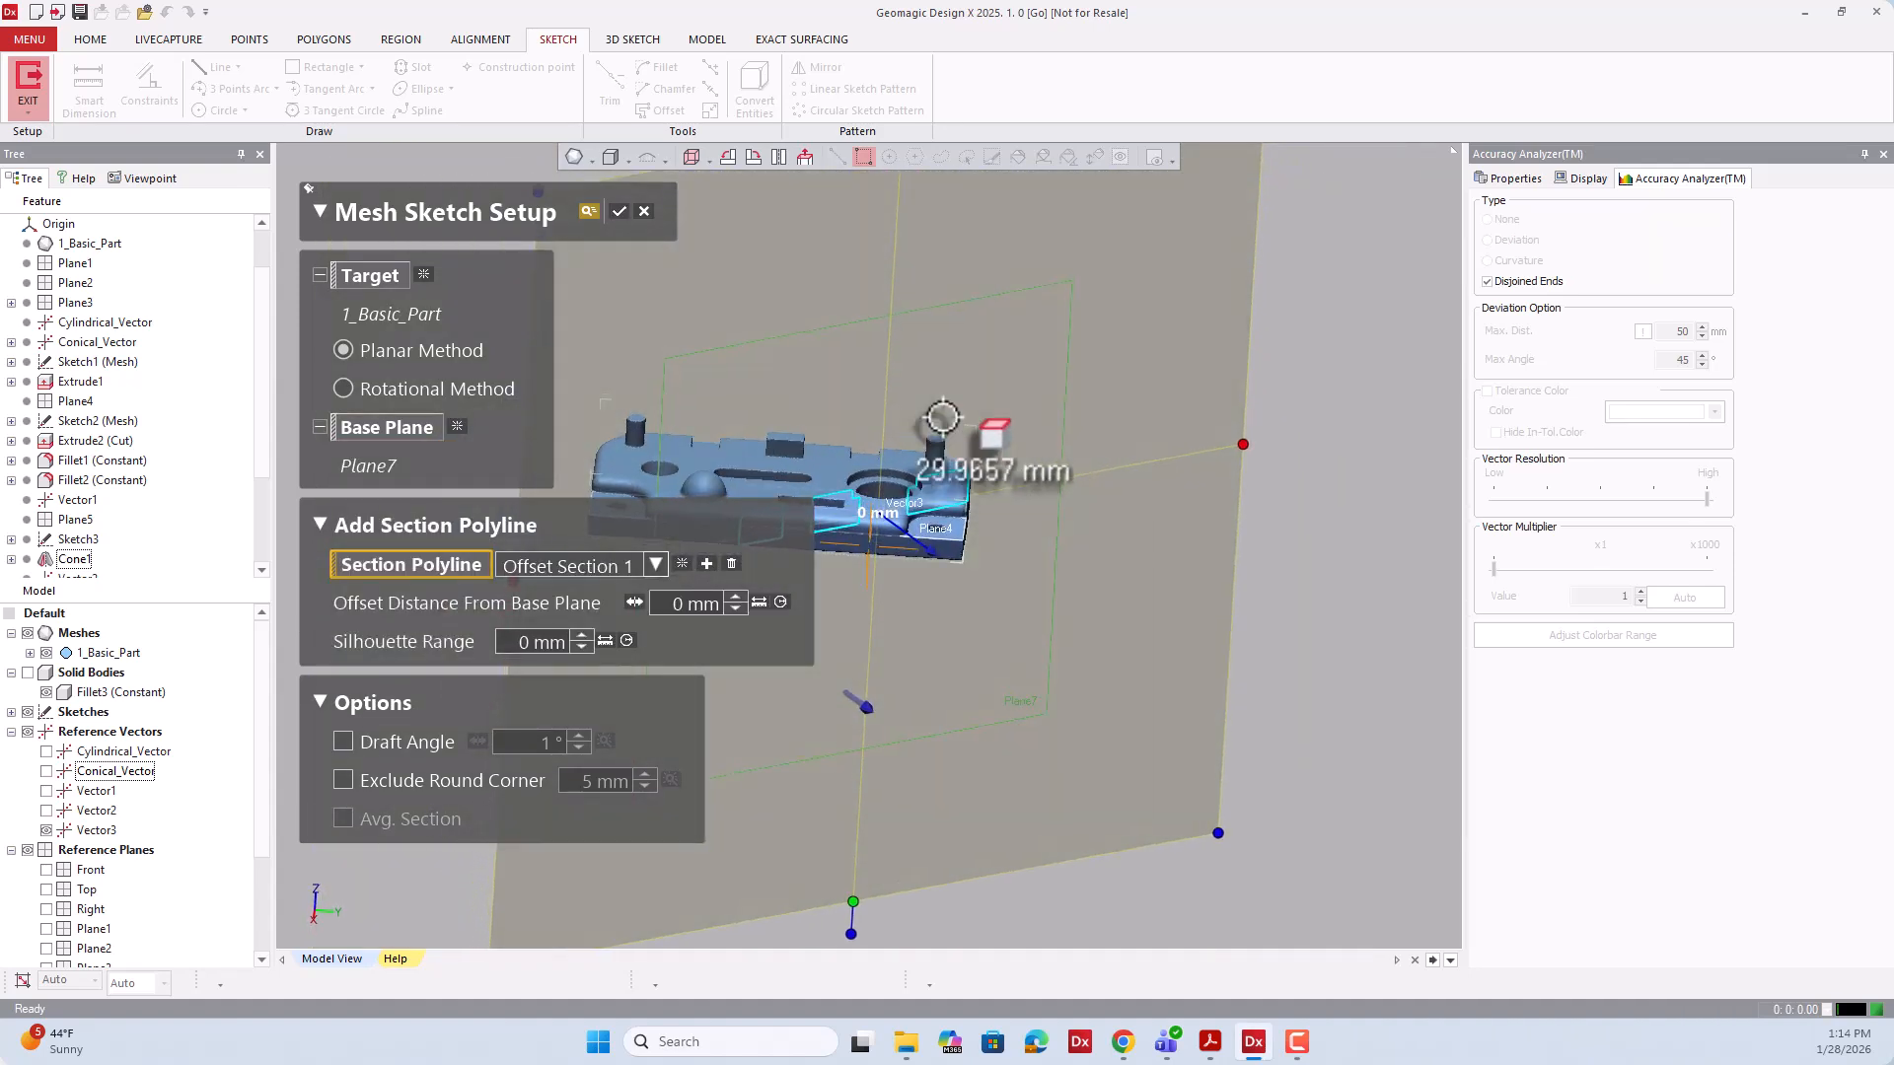
# Narrow the section boundary from the stepped hole's far side, keeping only the section on the pin side of its axis.
pyautogui.moveTo(1017, 514); pyautogui.dragTo(916, 526, button='right')
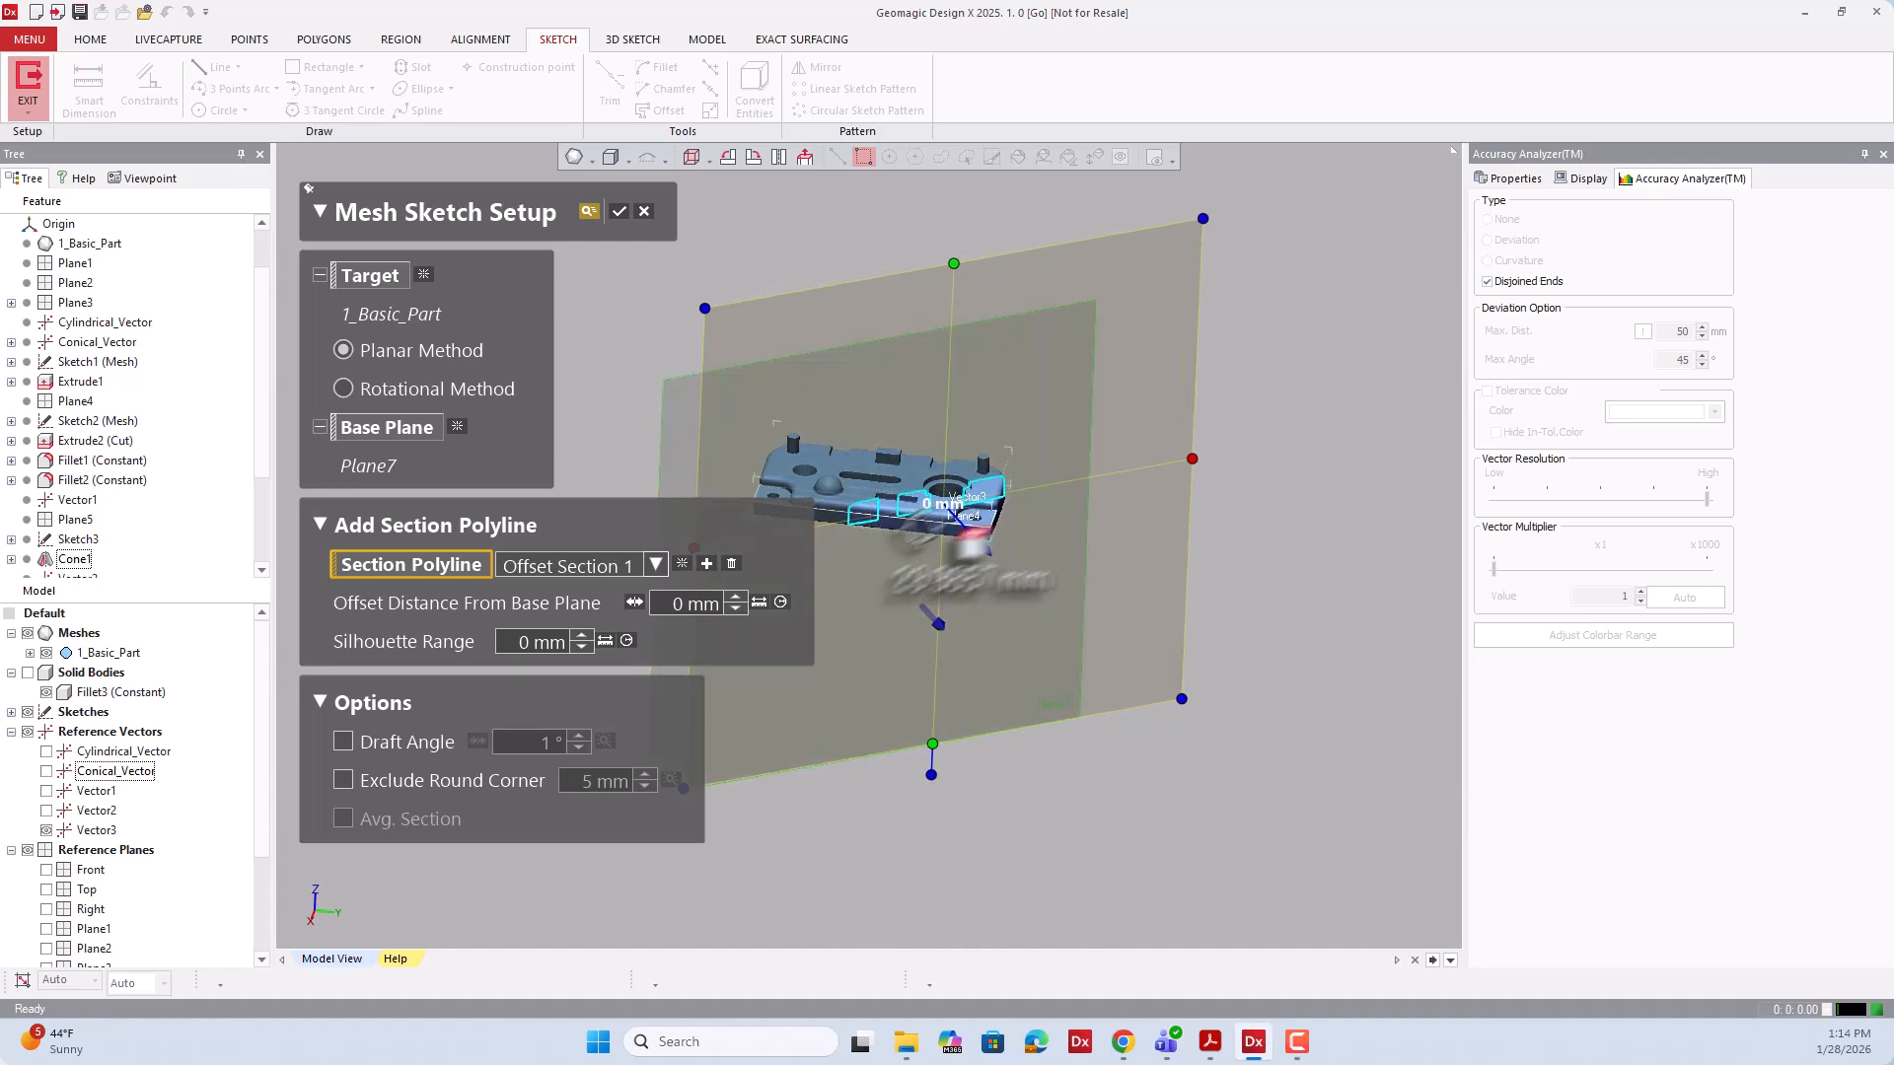
pyautogui.scroll(6, 990, 481)
pyautogui.scroll(3, 961, 485)
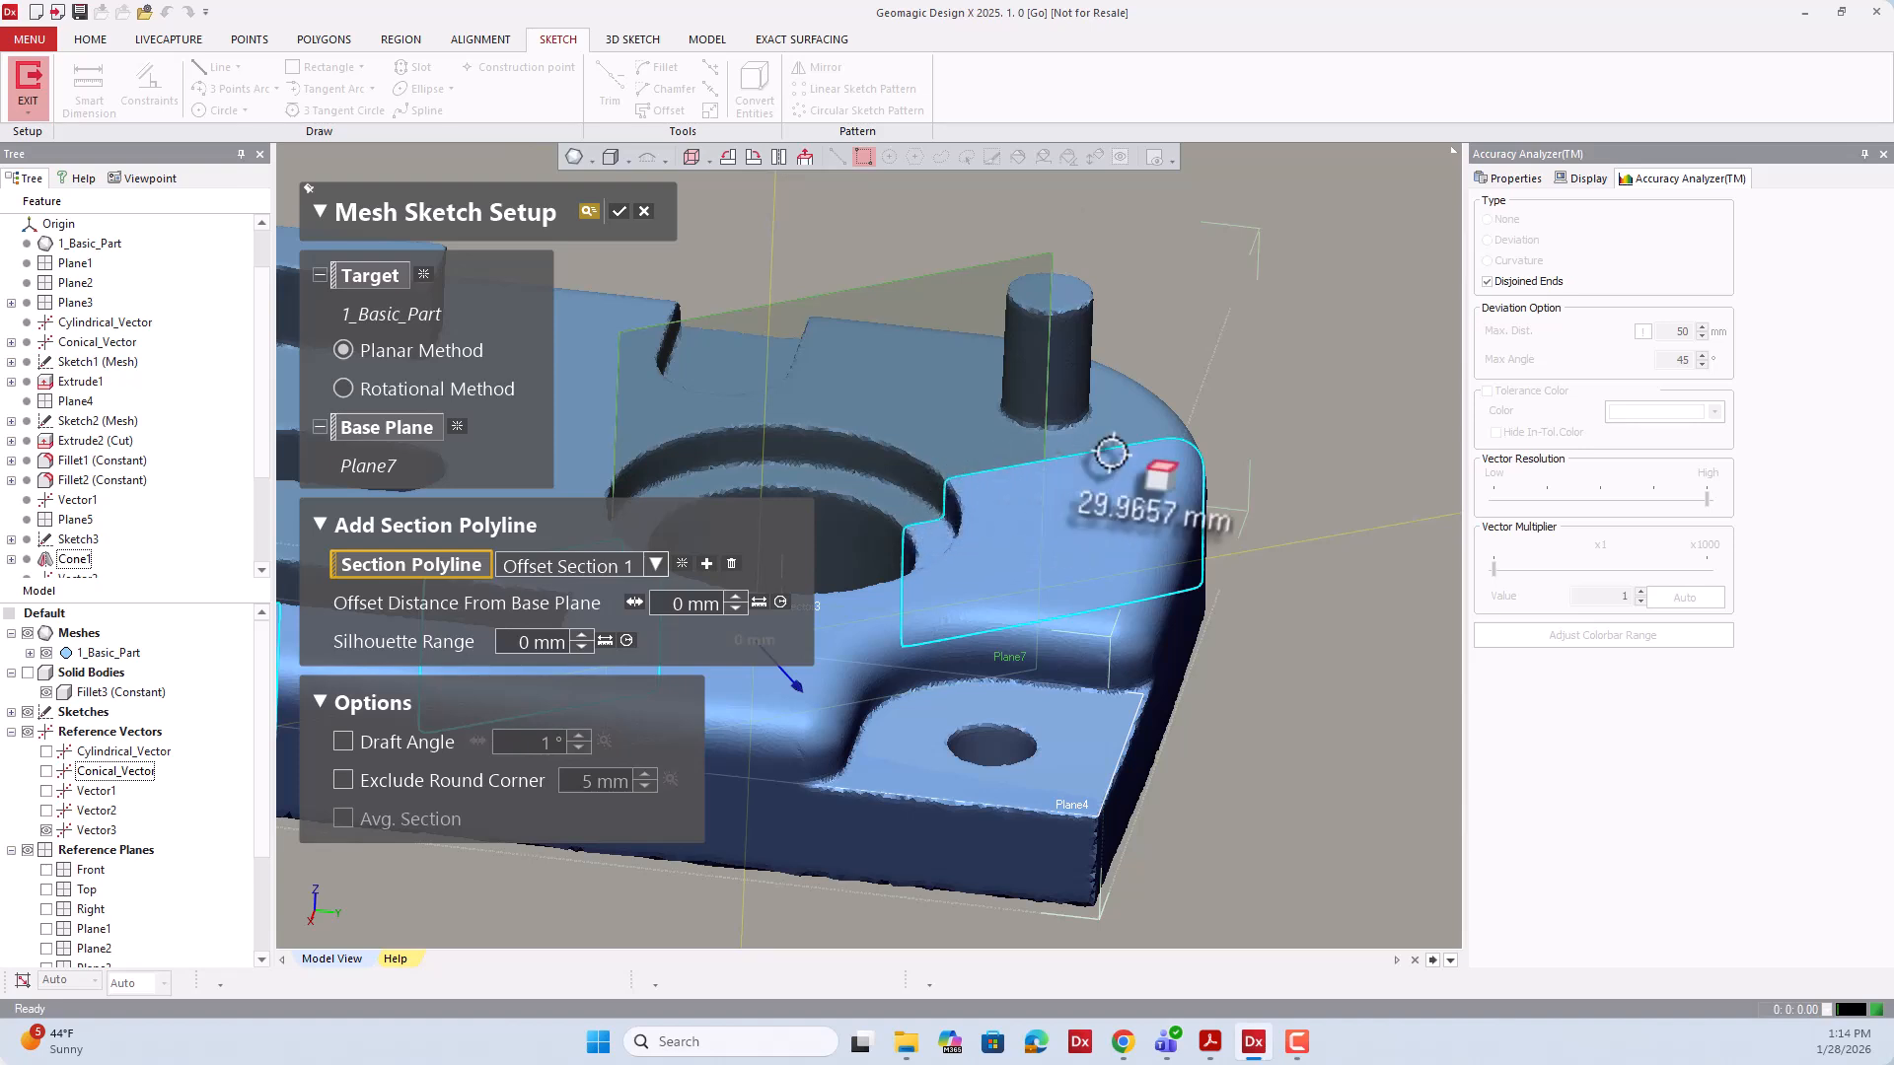
pyautogui.scroll(-10, 1111, 452)
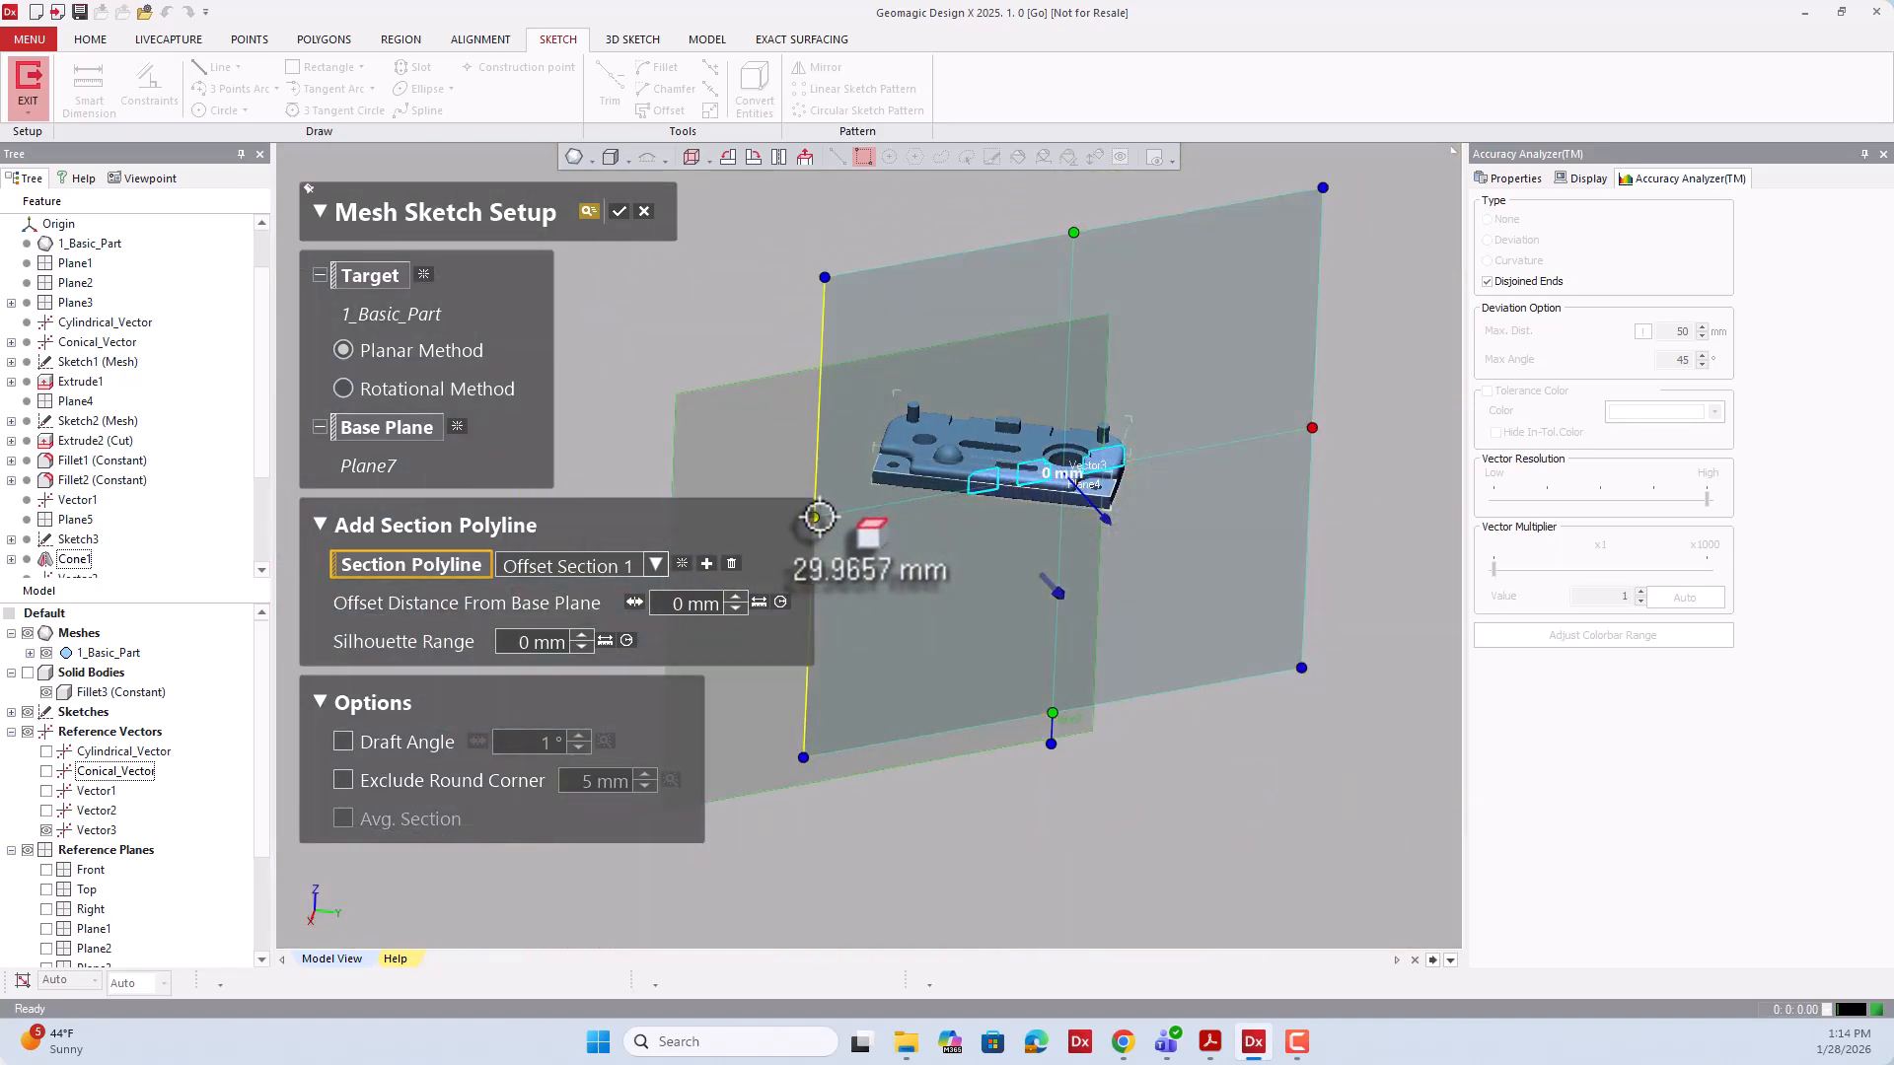
pyautogui.scroll(-2, 1133, 454)
pyautogui.scroll(4, 1133, 455)
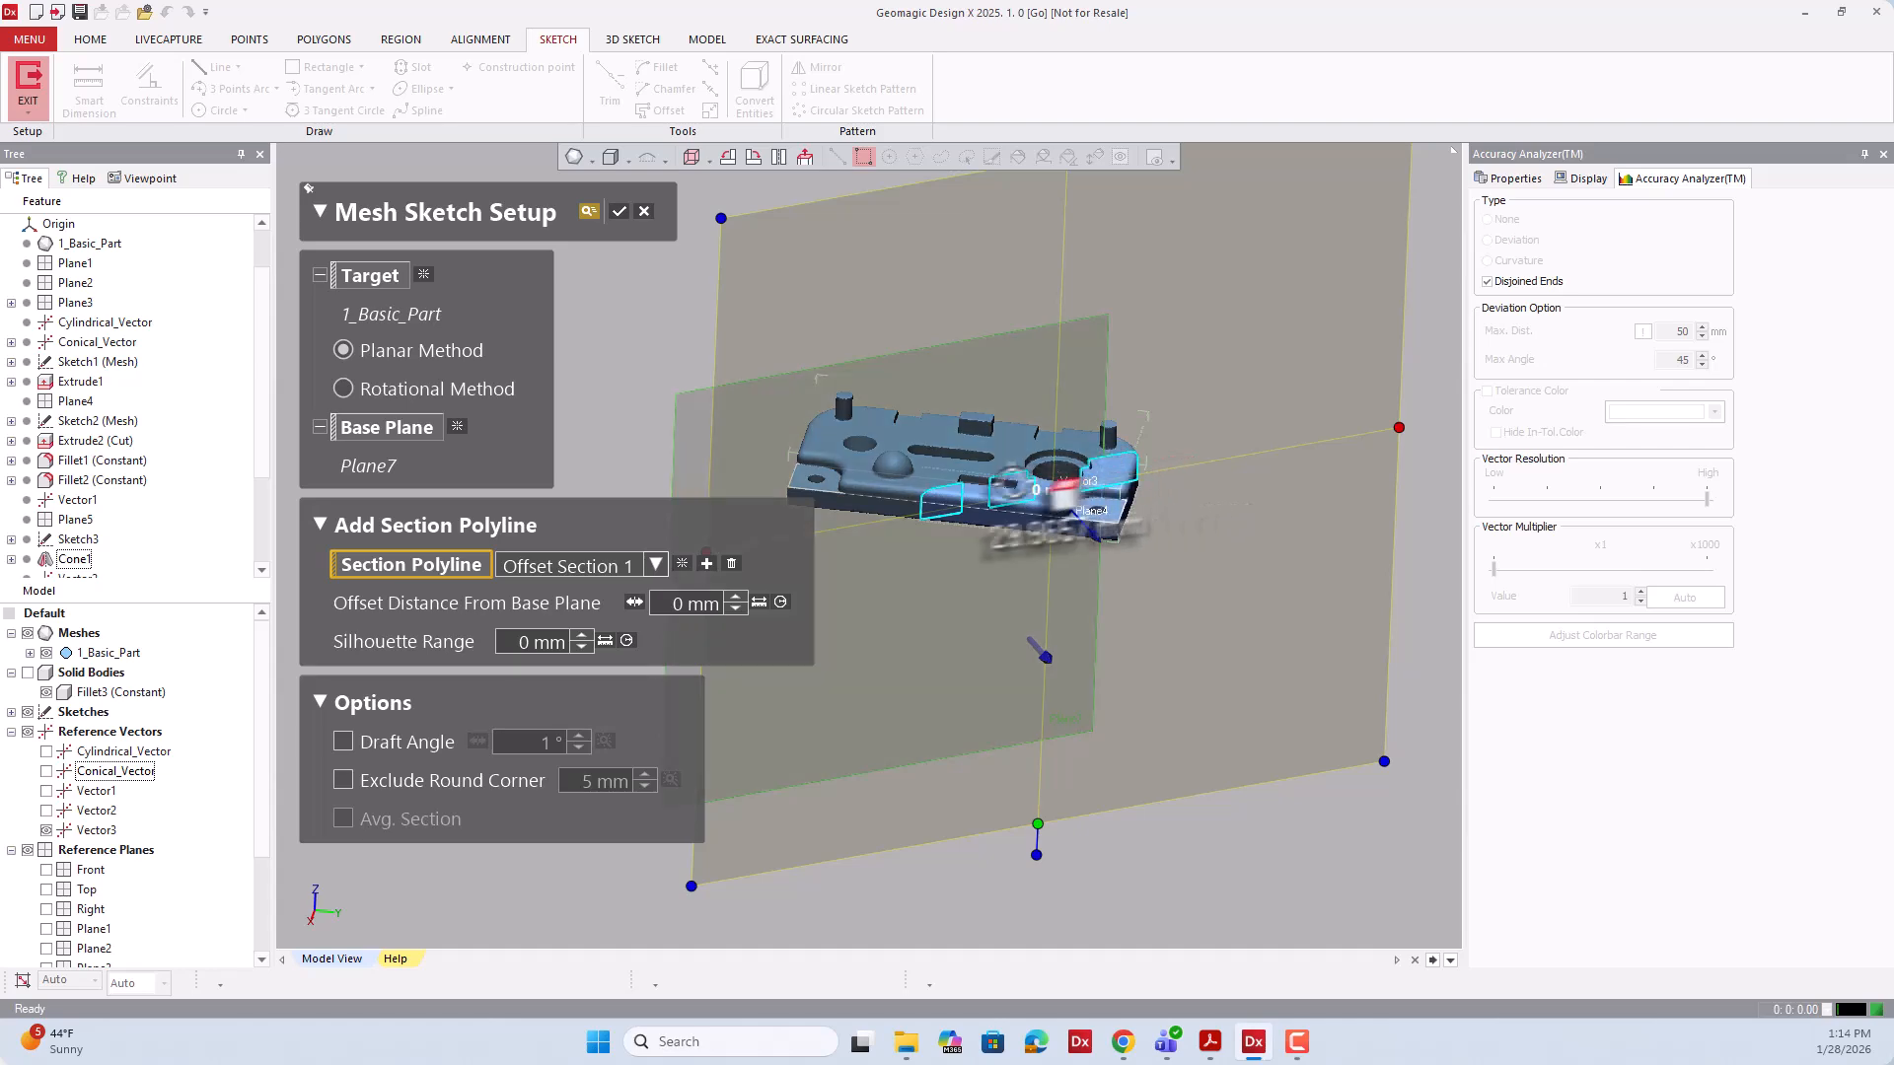
pyautogui.scroll(6, 1011, 484)
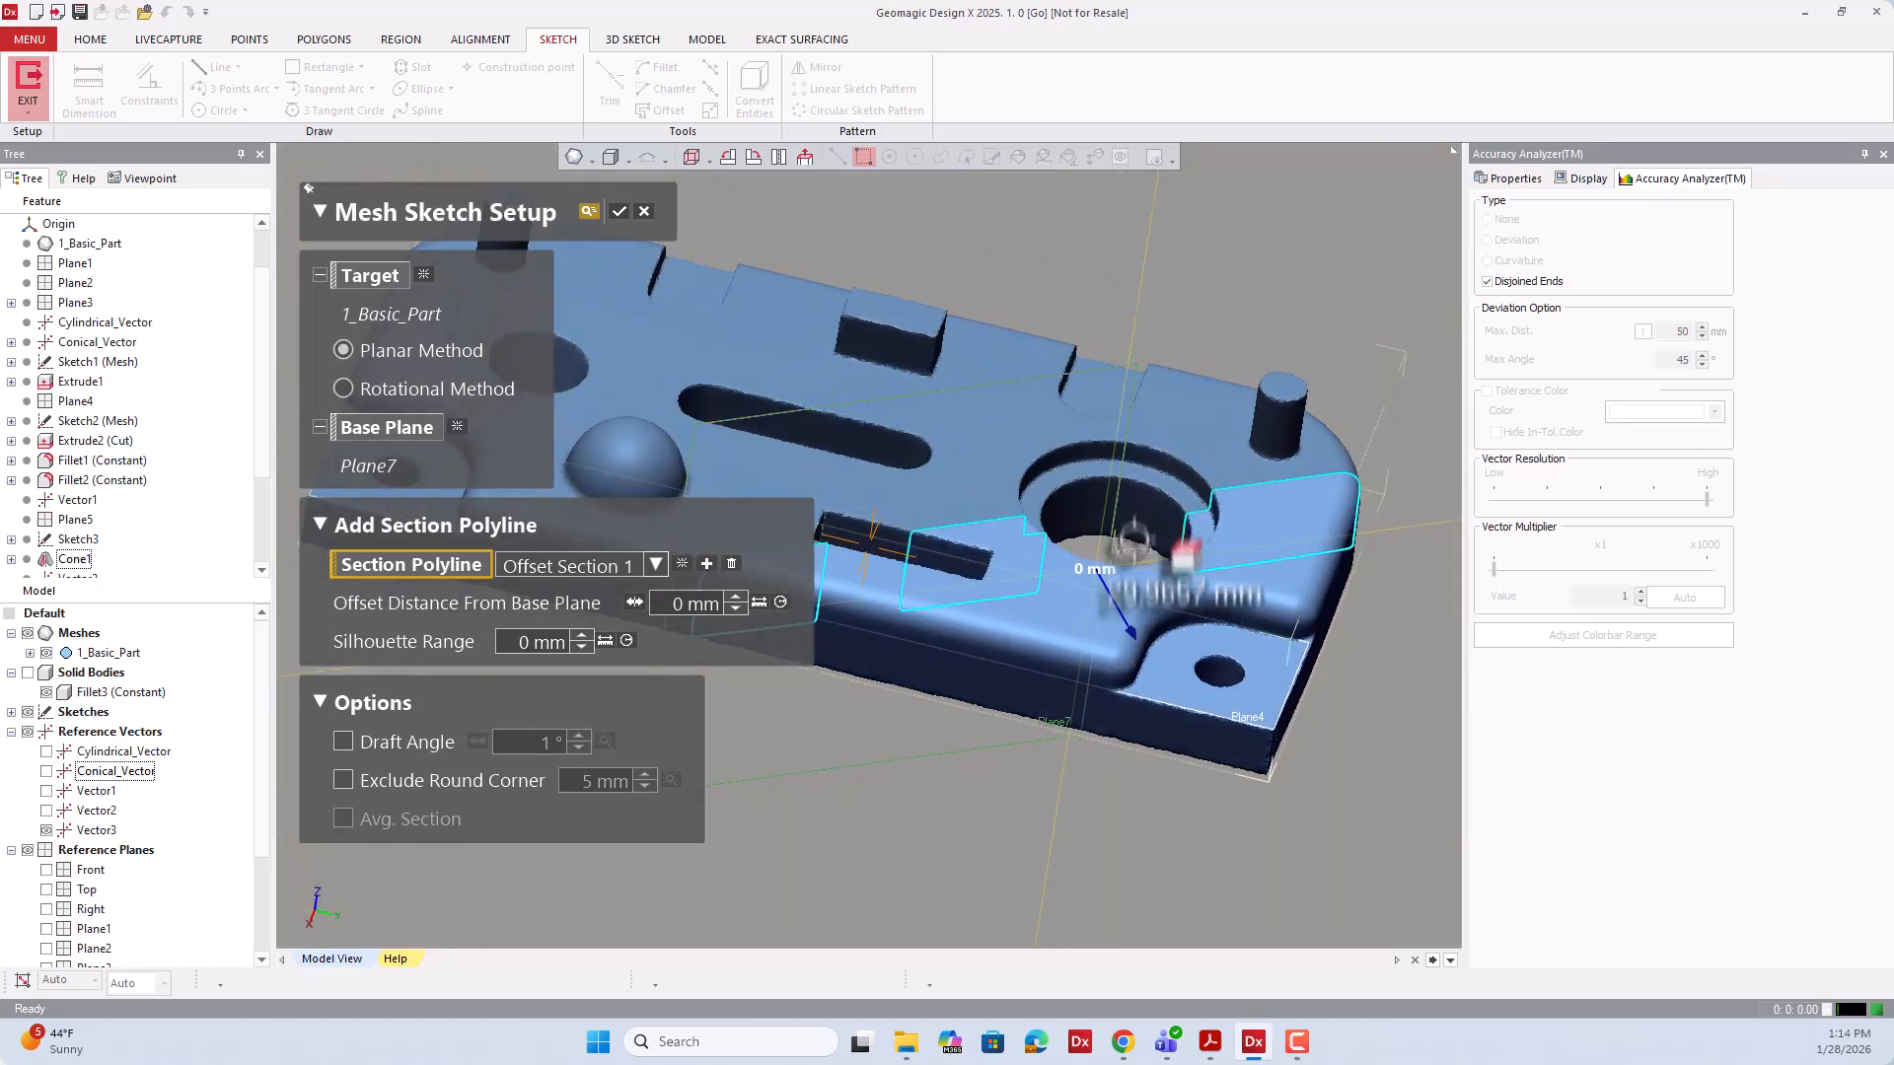
pyautogui.scroll(-8, 1135, 538)
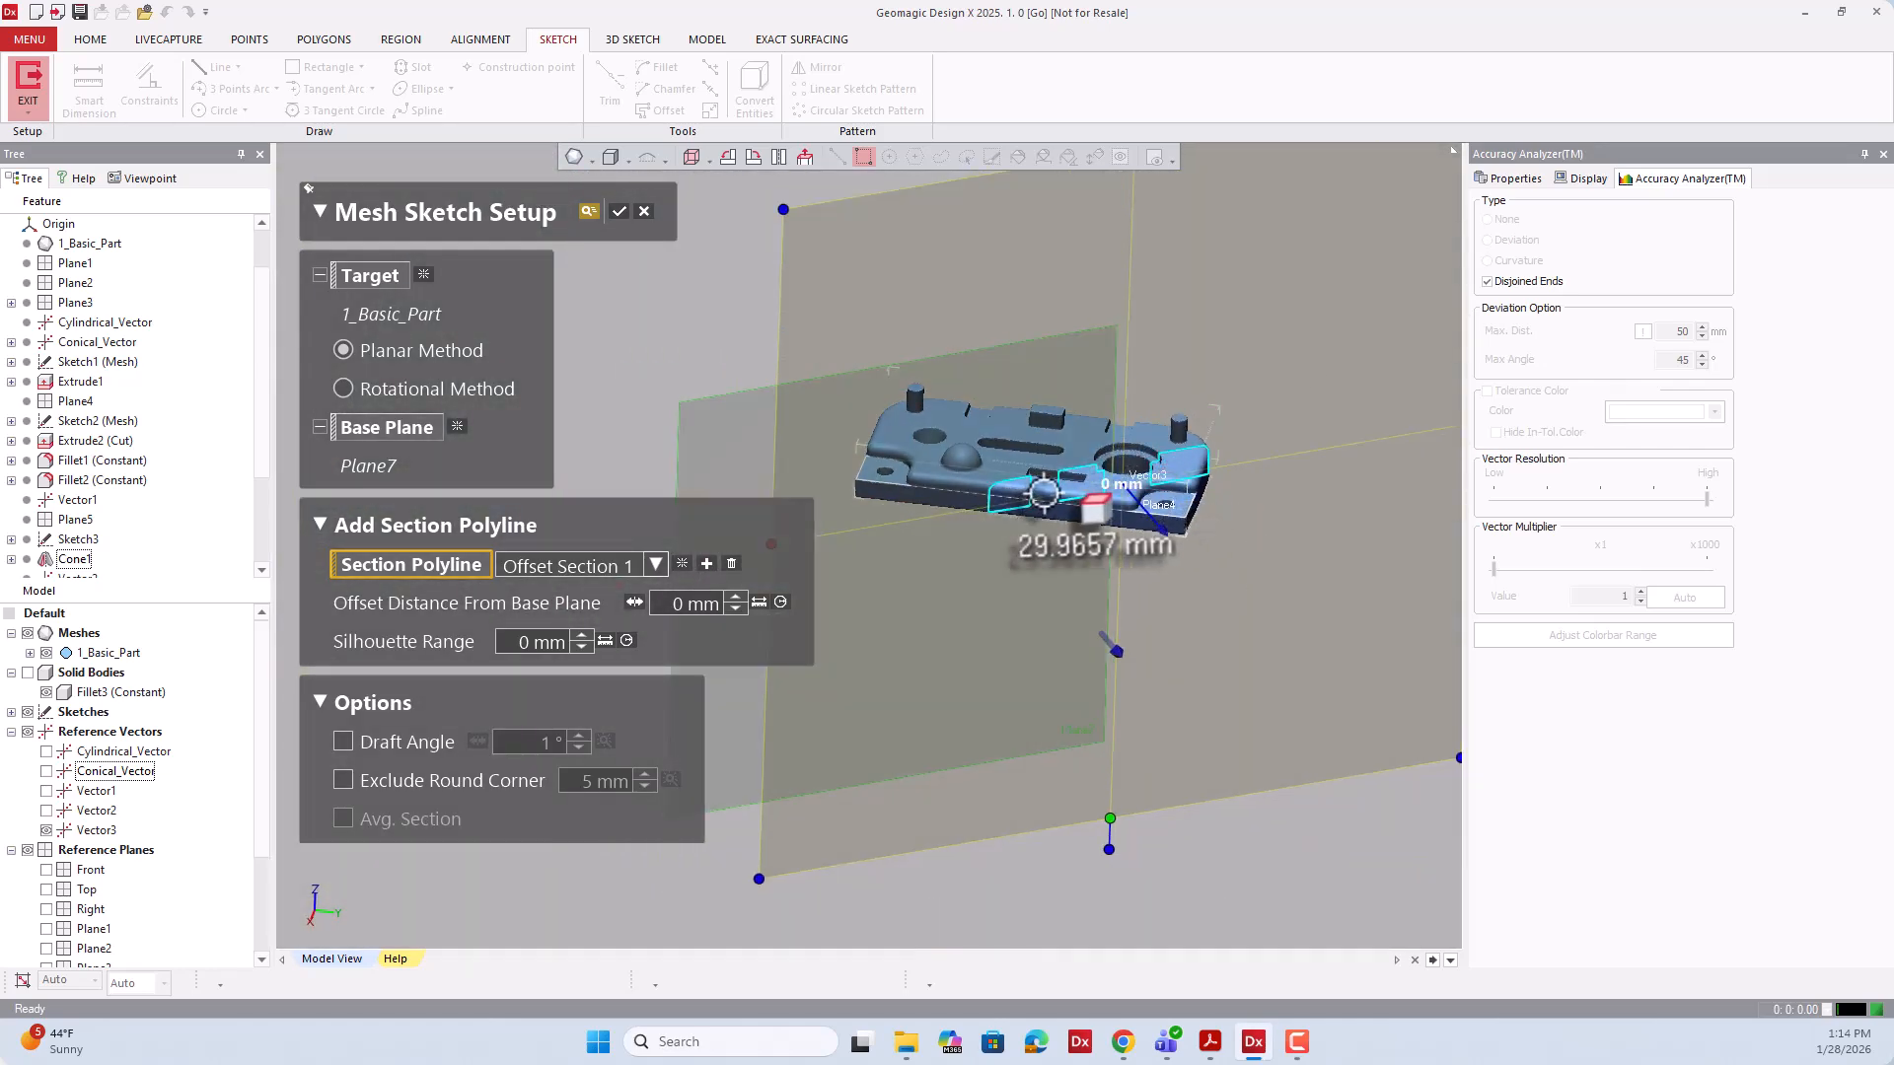
pyautogui.scroll(-3, 1043, 491)
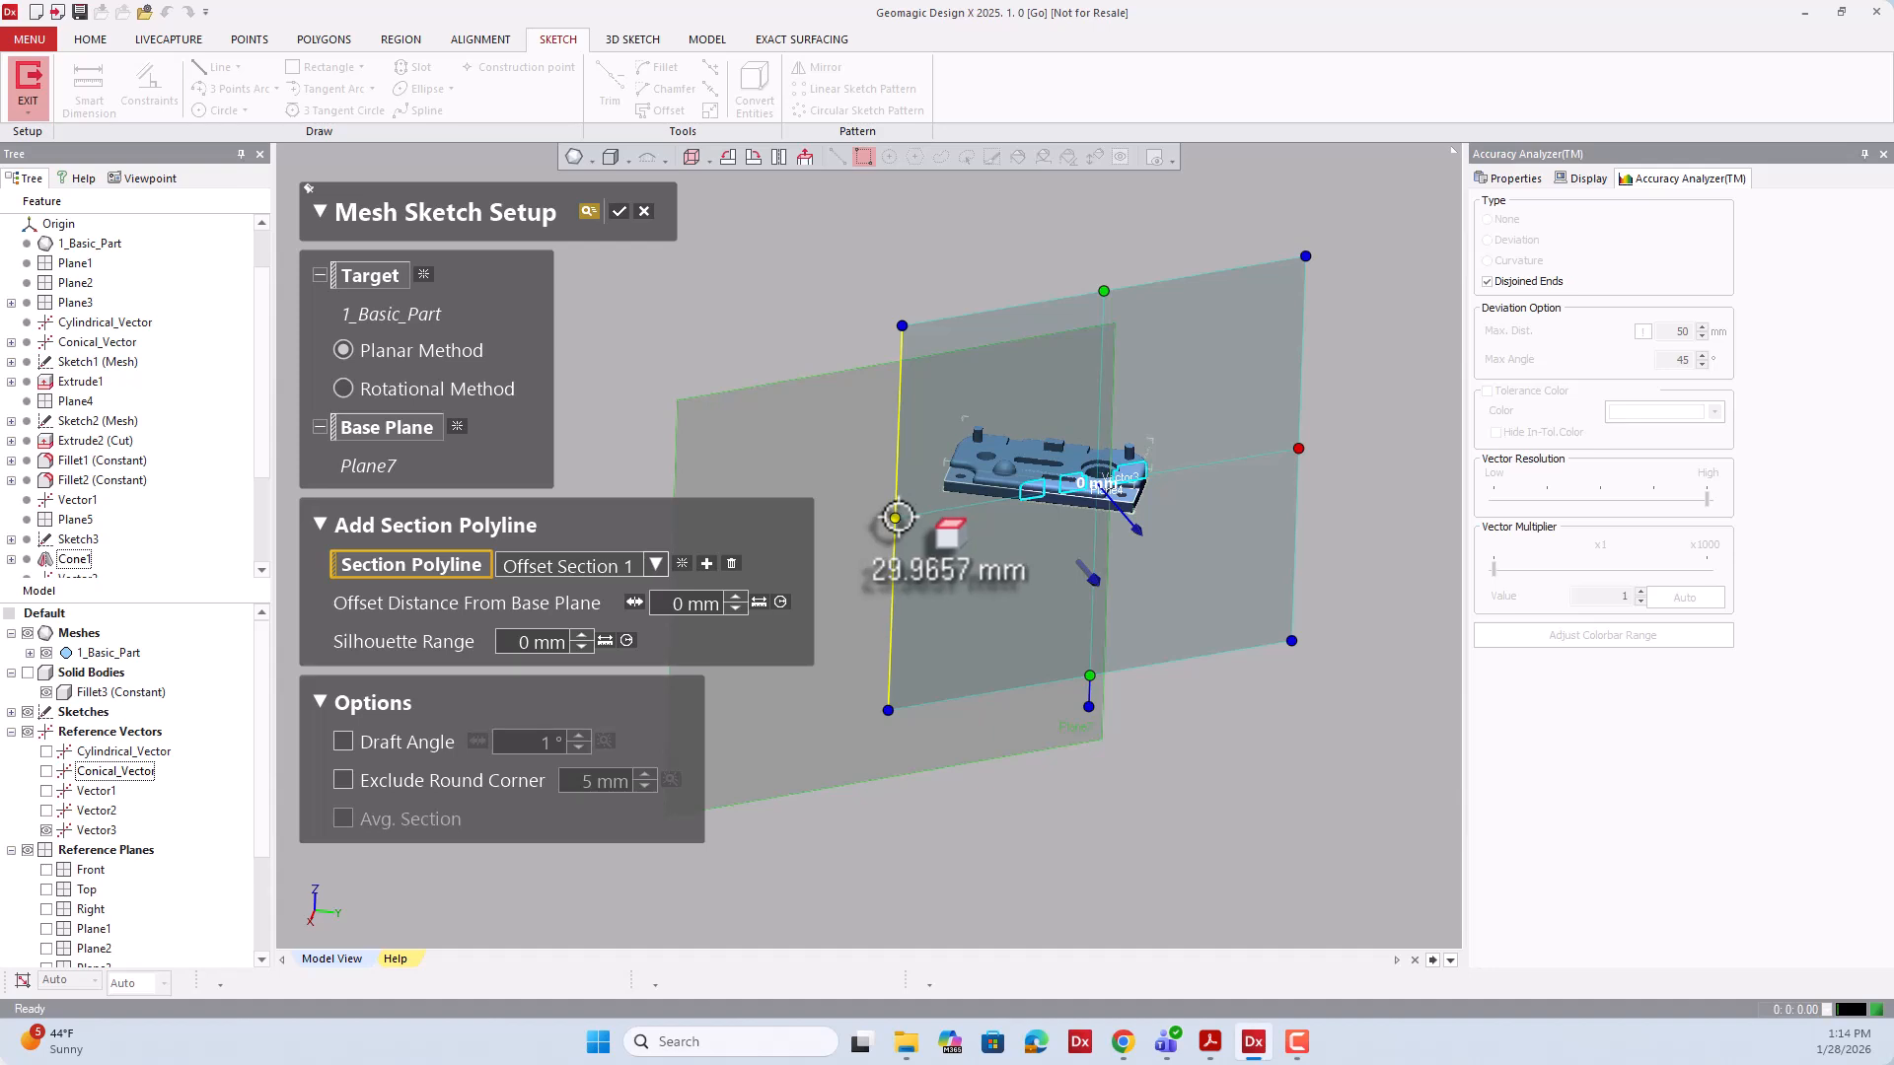
pyautogui.moveTo(898, 517); pyautogui.dragTo(997, 500)
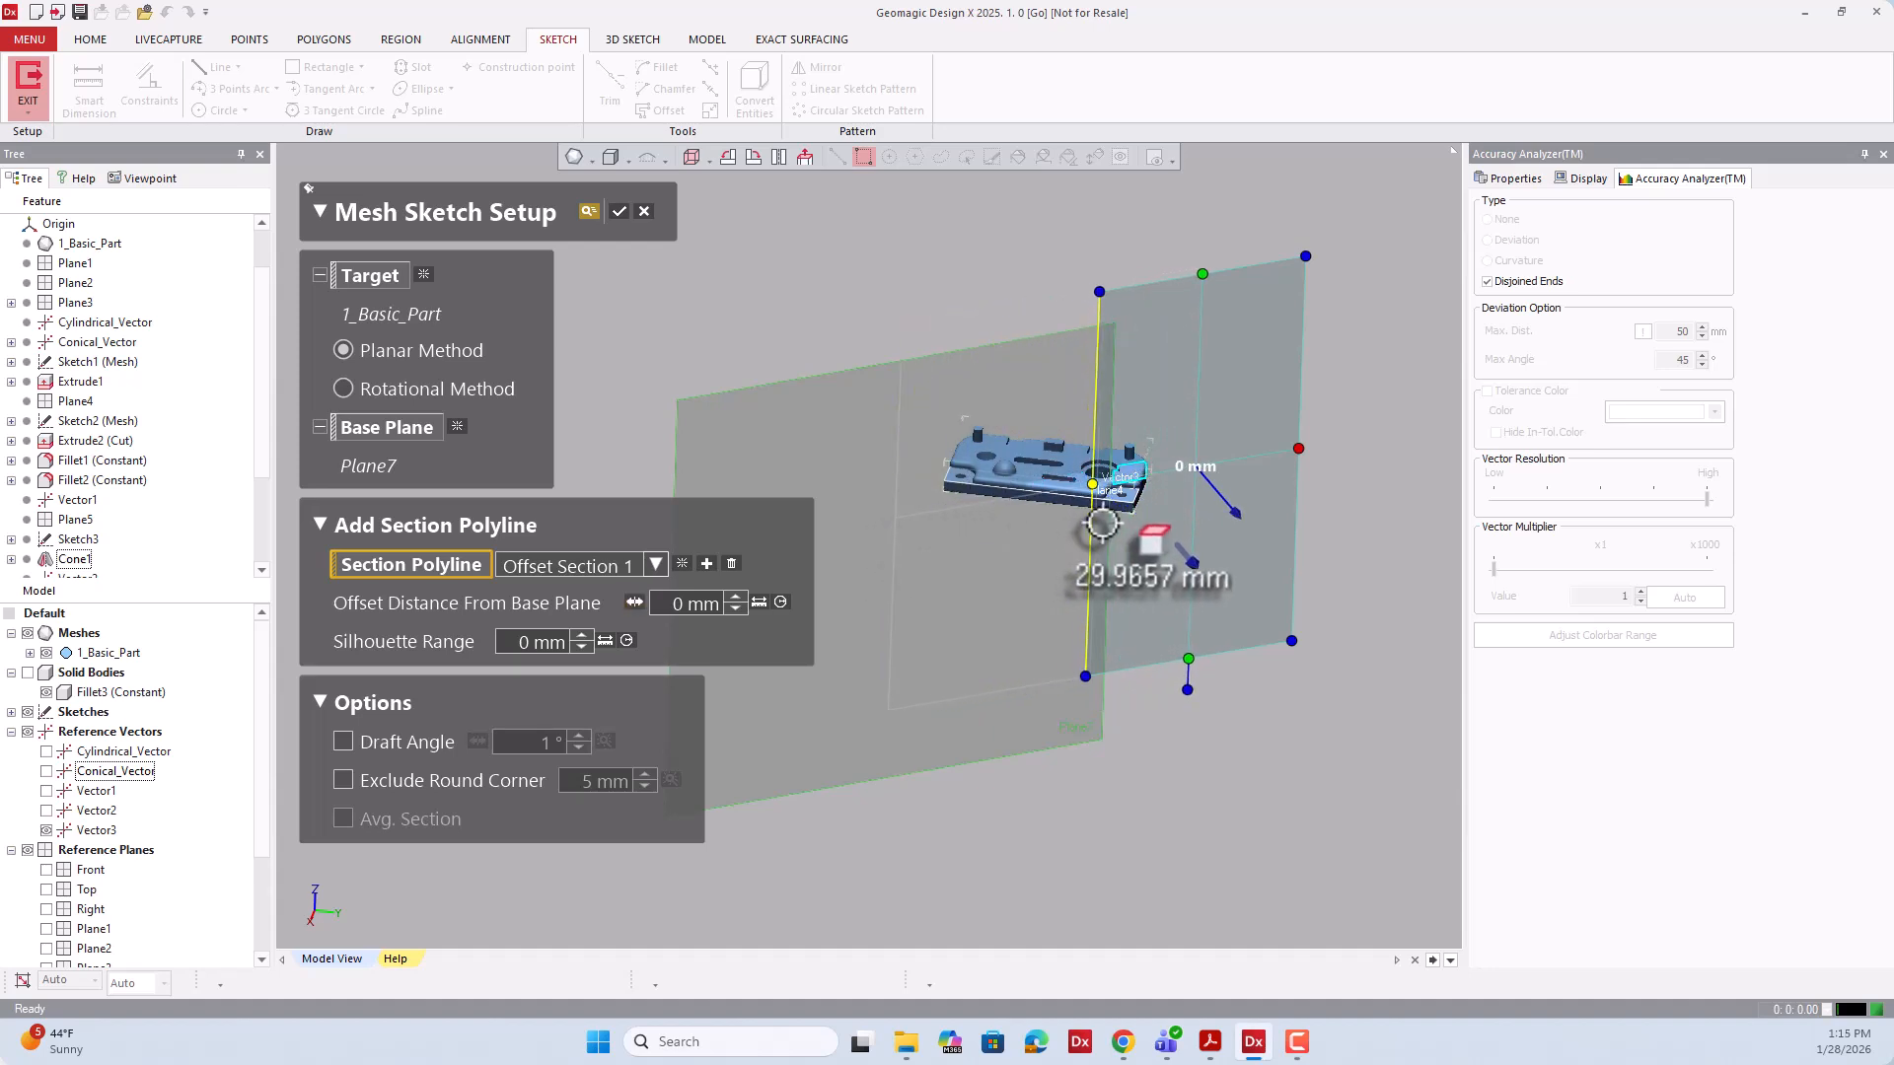
# Pull in the section boundary's outer edge to isolate the hole's stepped profile and accept the mesh sketch setup at 0 mm offset.
pyautogui.scroll(8, 1102, 524)
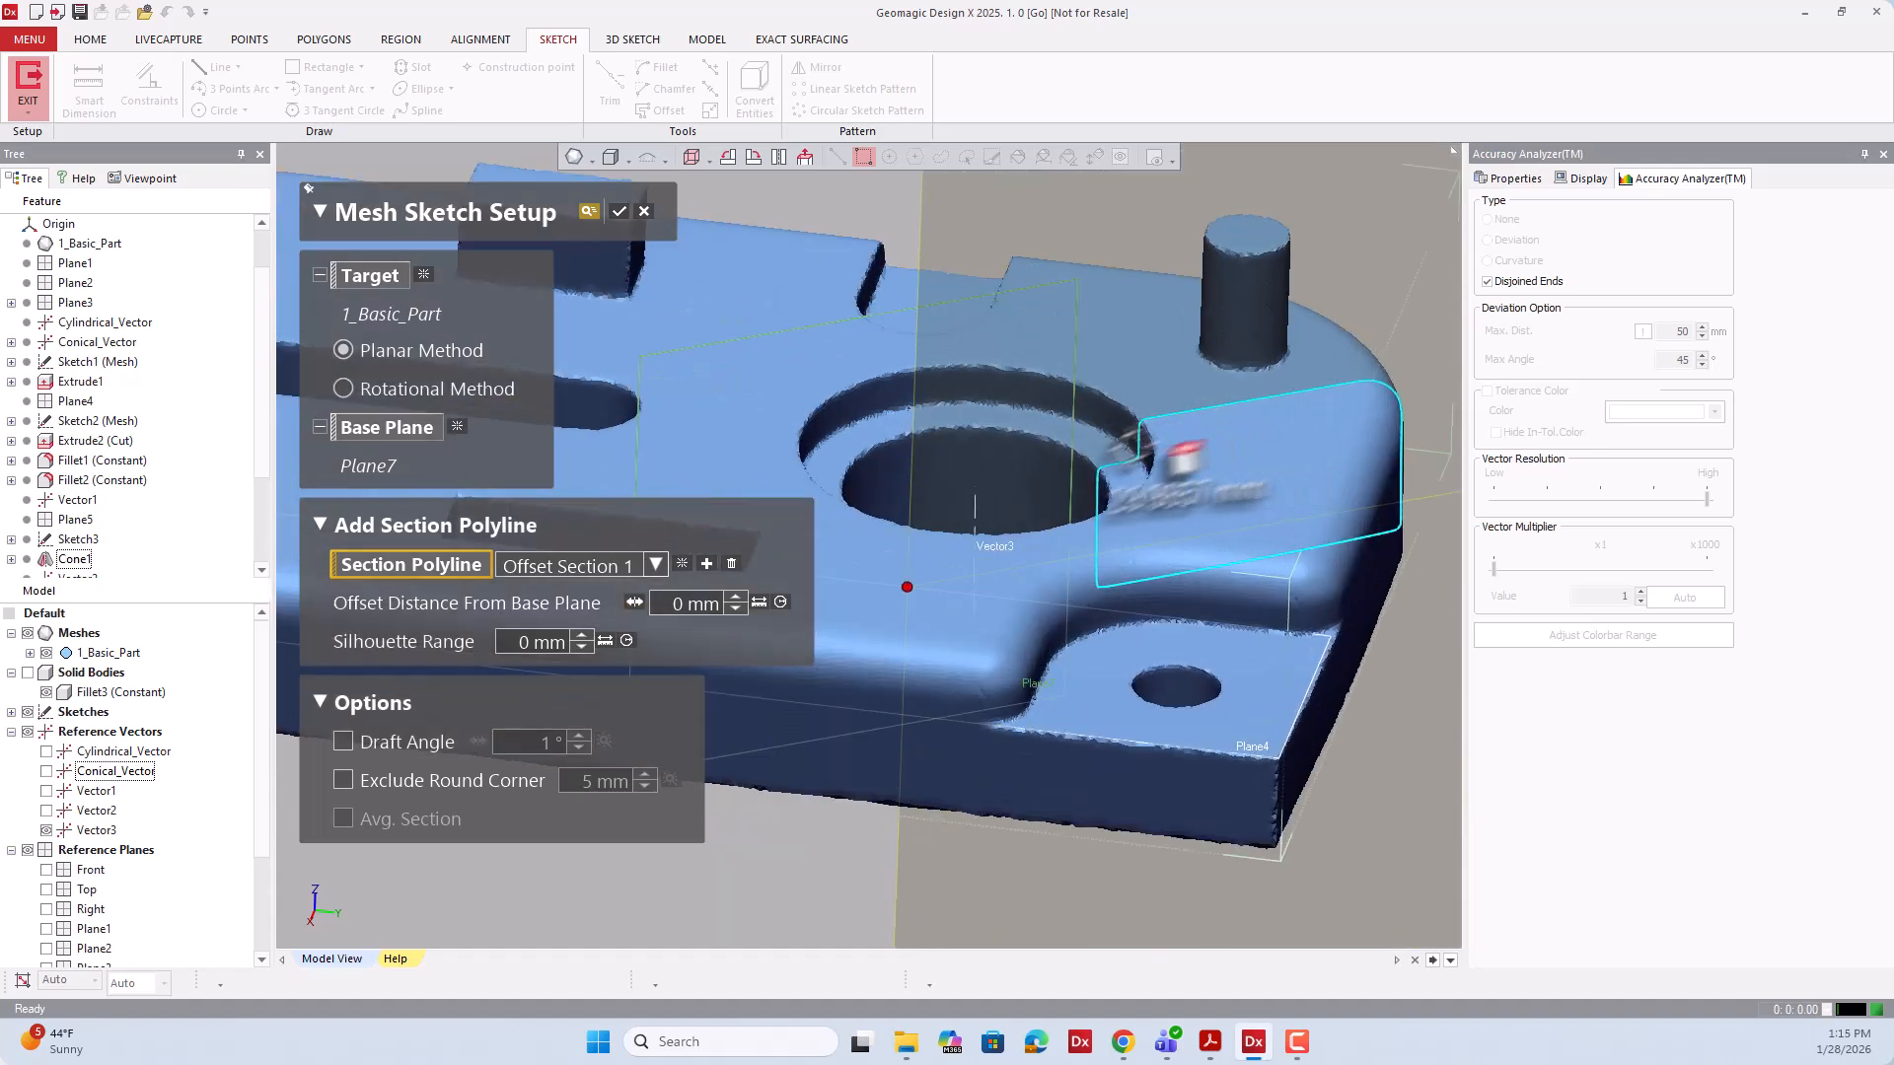
pyautogui.scroll(-8, 909, 588)
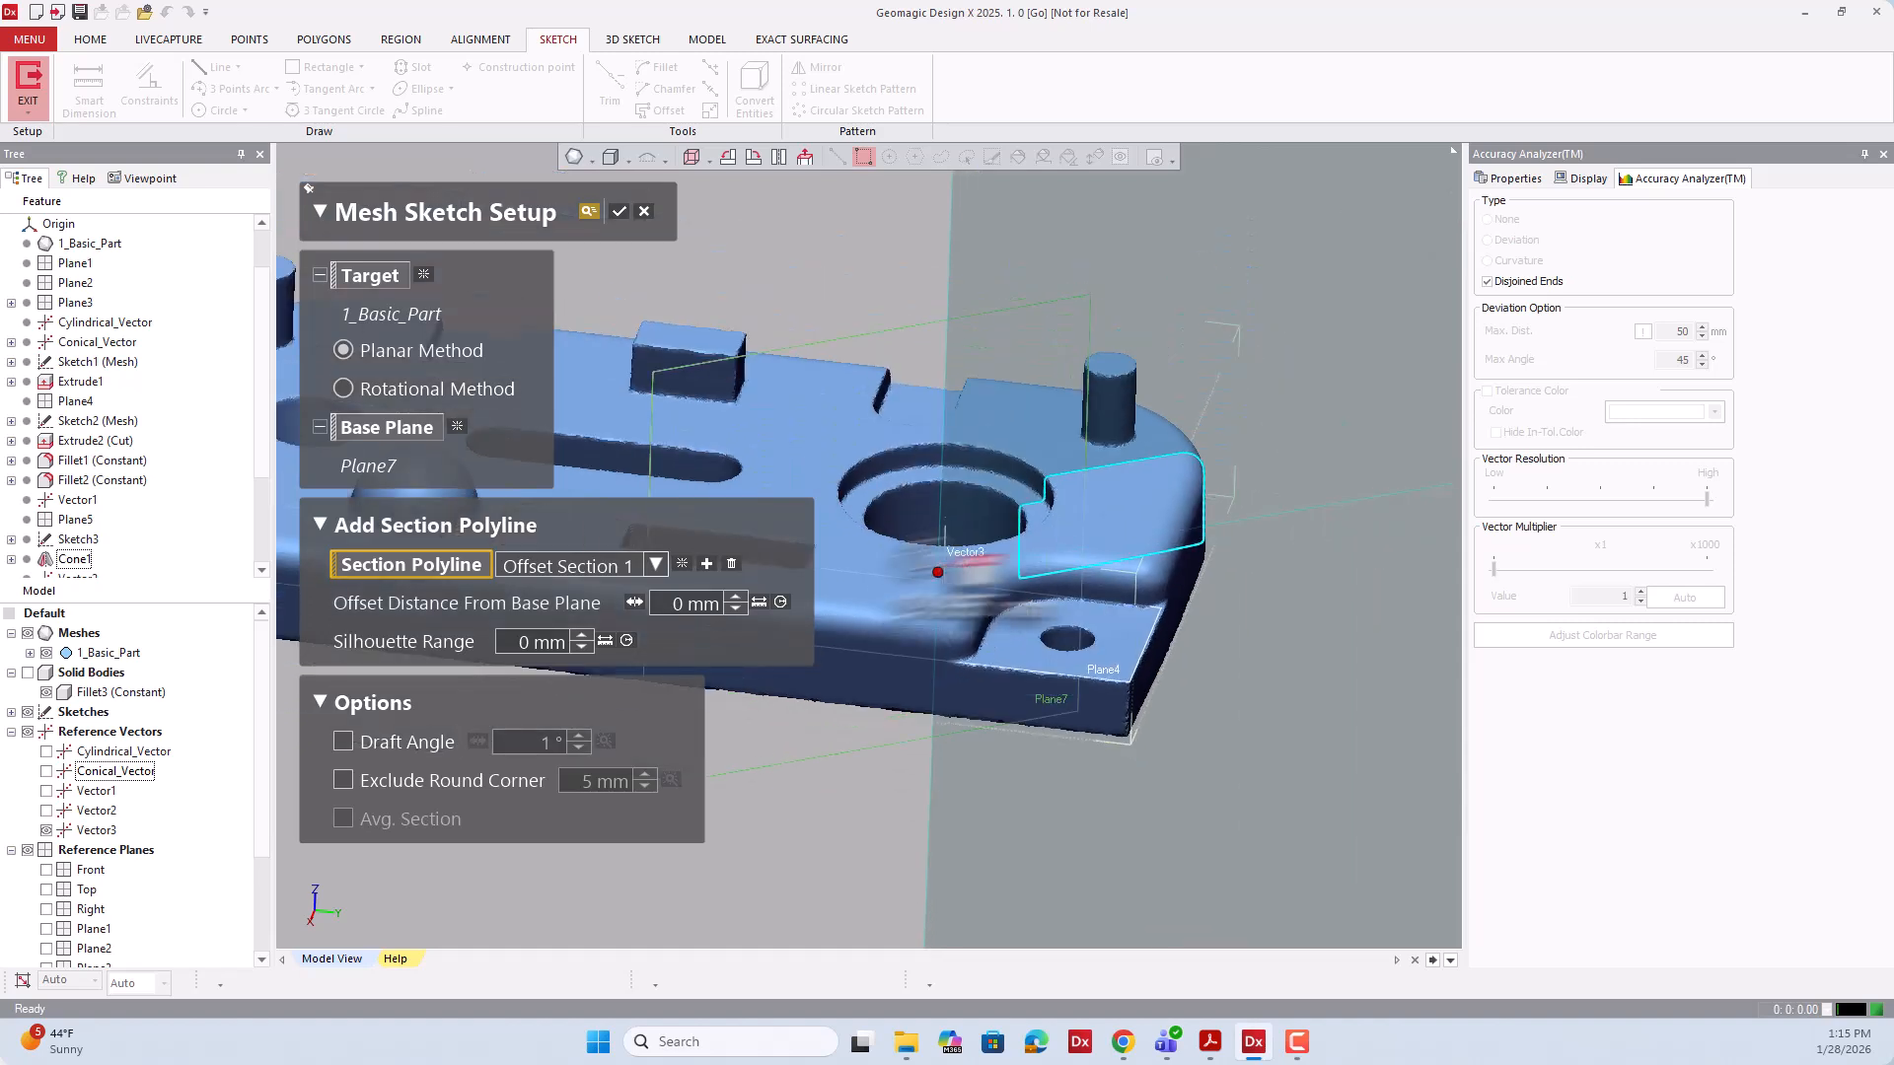
pyautogui.scroll(-3, 1114, 515)
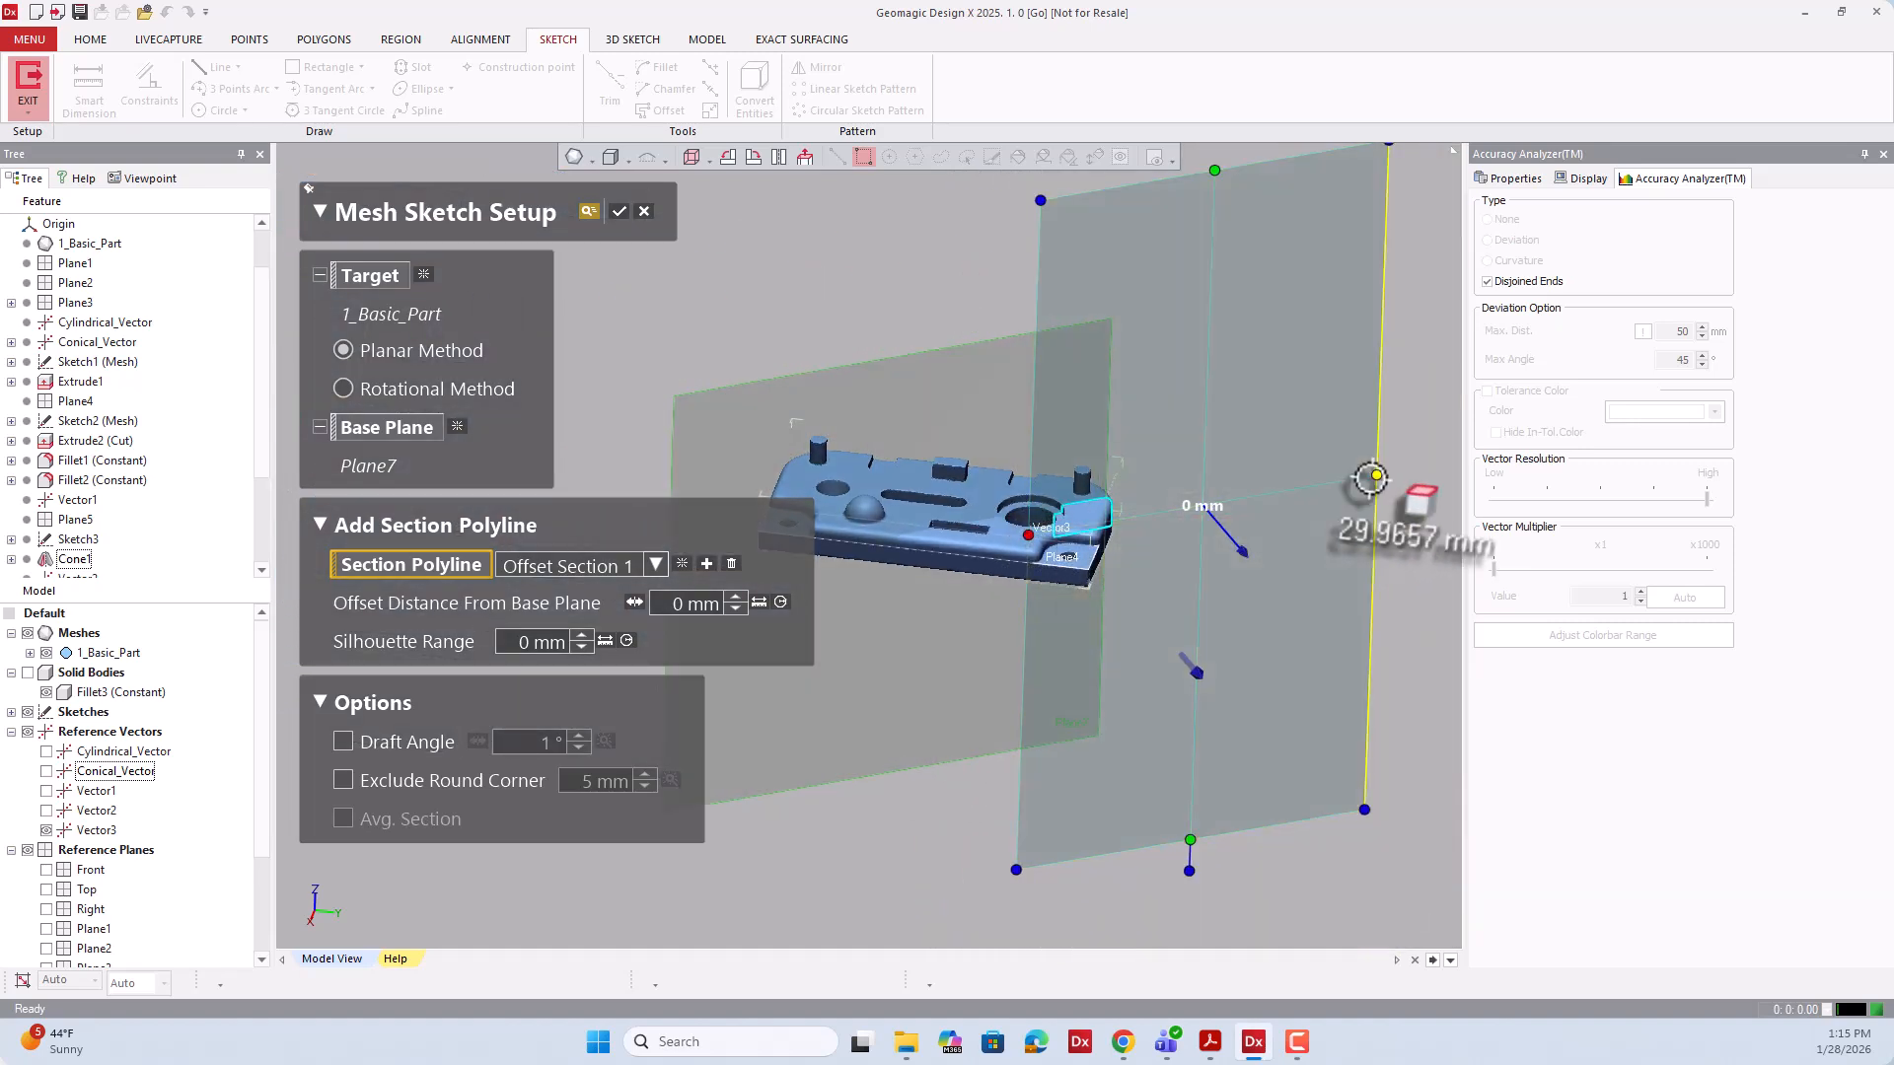
pyautogui.moveTo(1372, 477); pyautogui.dragTo(1081, 555)
pyautogui.scroll(6, 1055, 543)
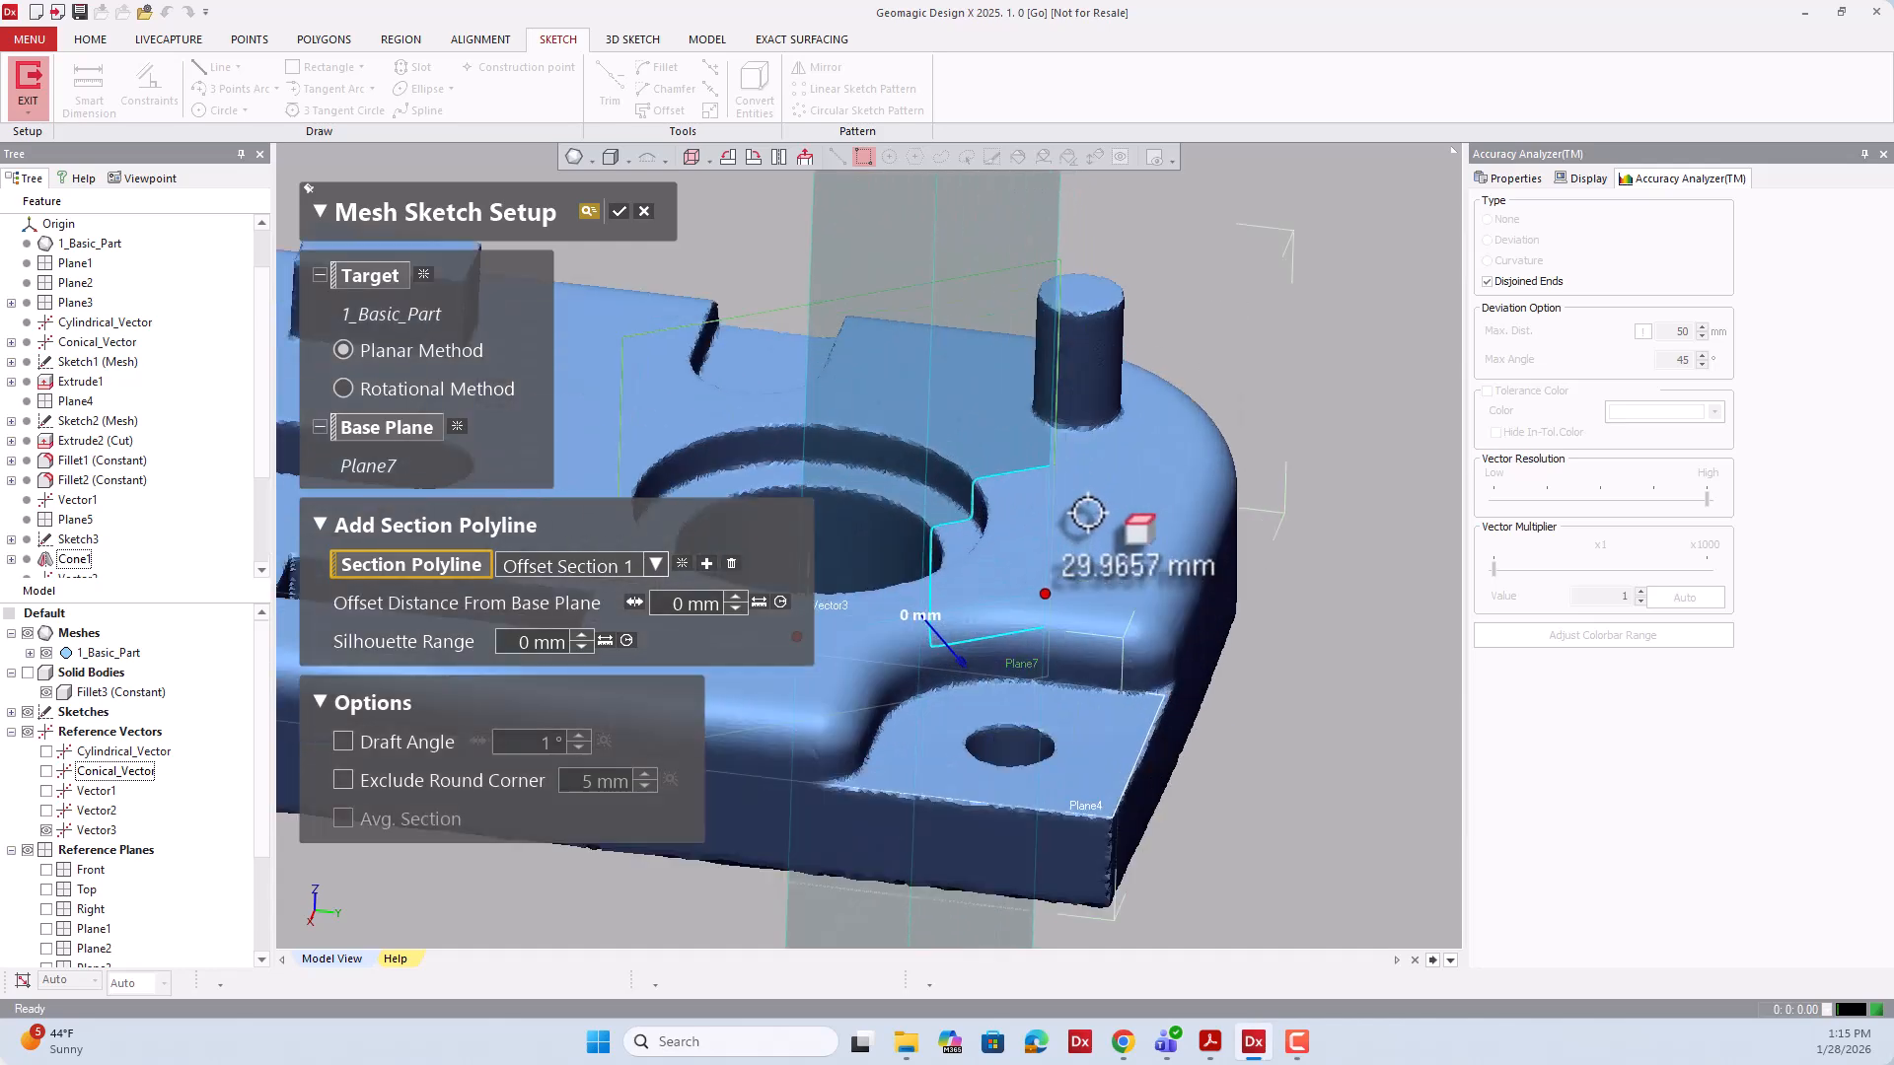
pyautogui.moveTo(1027, 531)
pyautogui.mouseDown(button='right')
pyautogui.moveTo(1039, 459)
pyautogui.moveTo(1042, 513)
pyautogui.mouseUp(button='right')
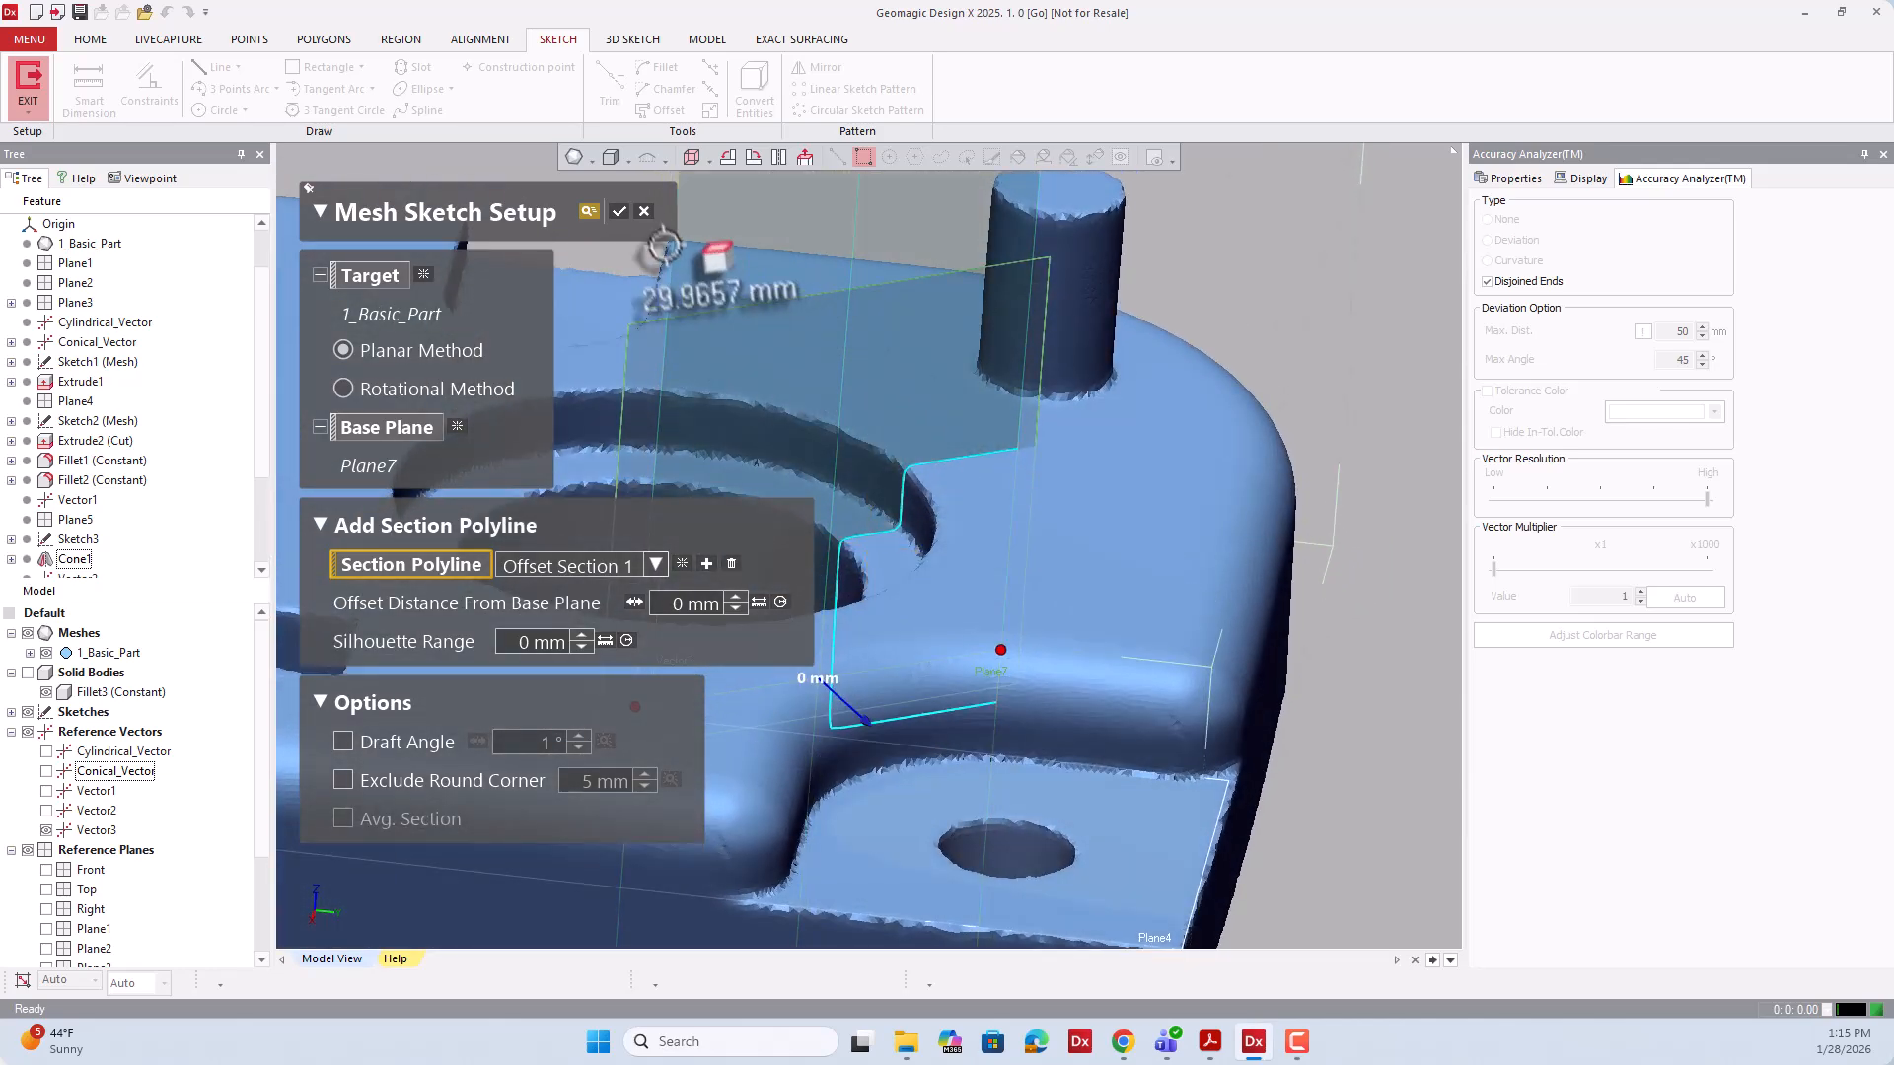
pyautogui.click(618, 212)
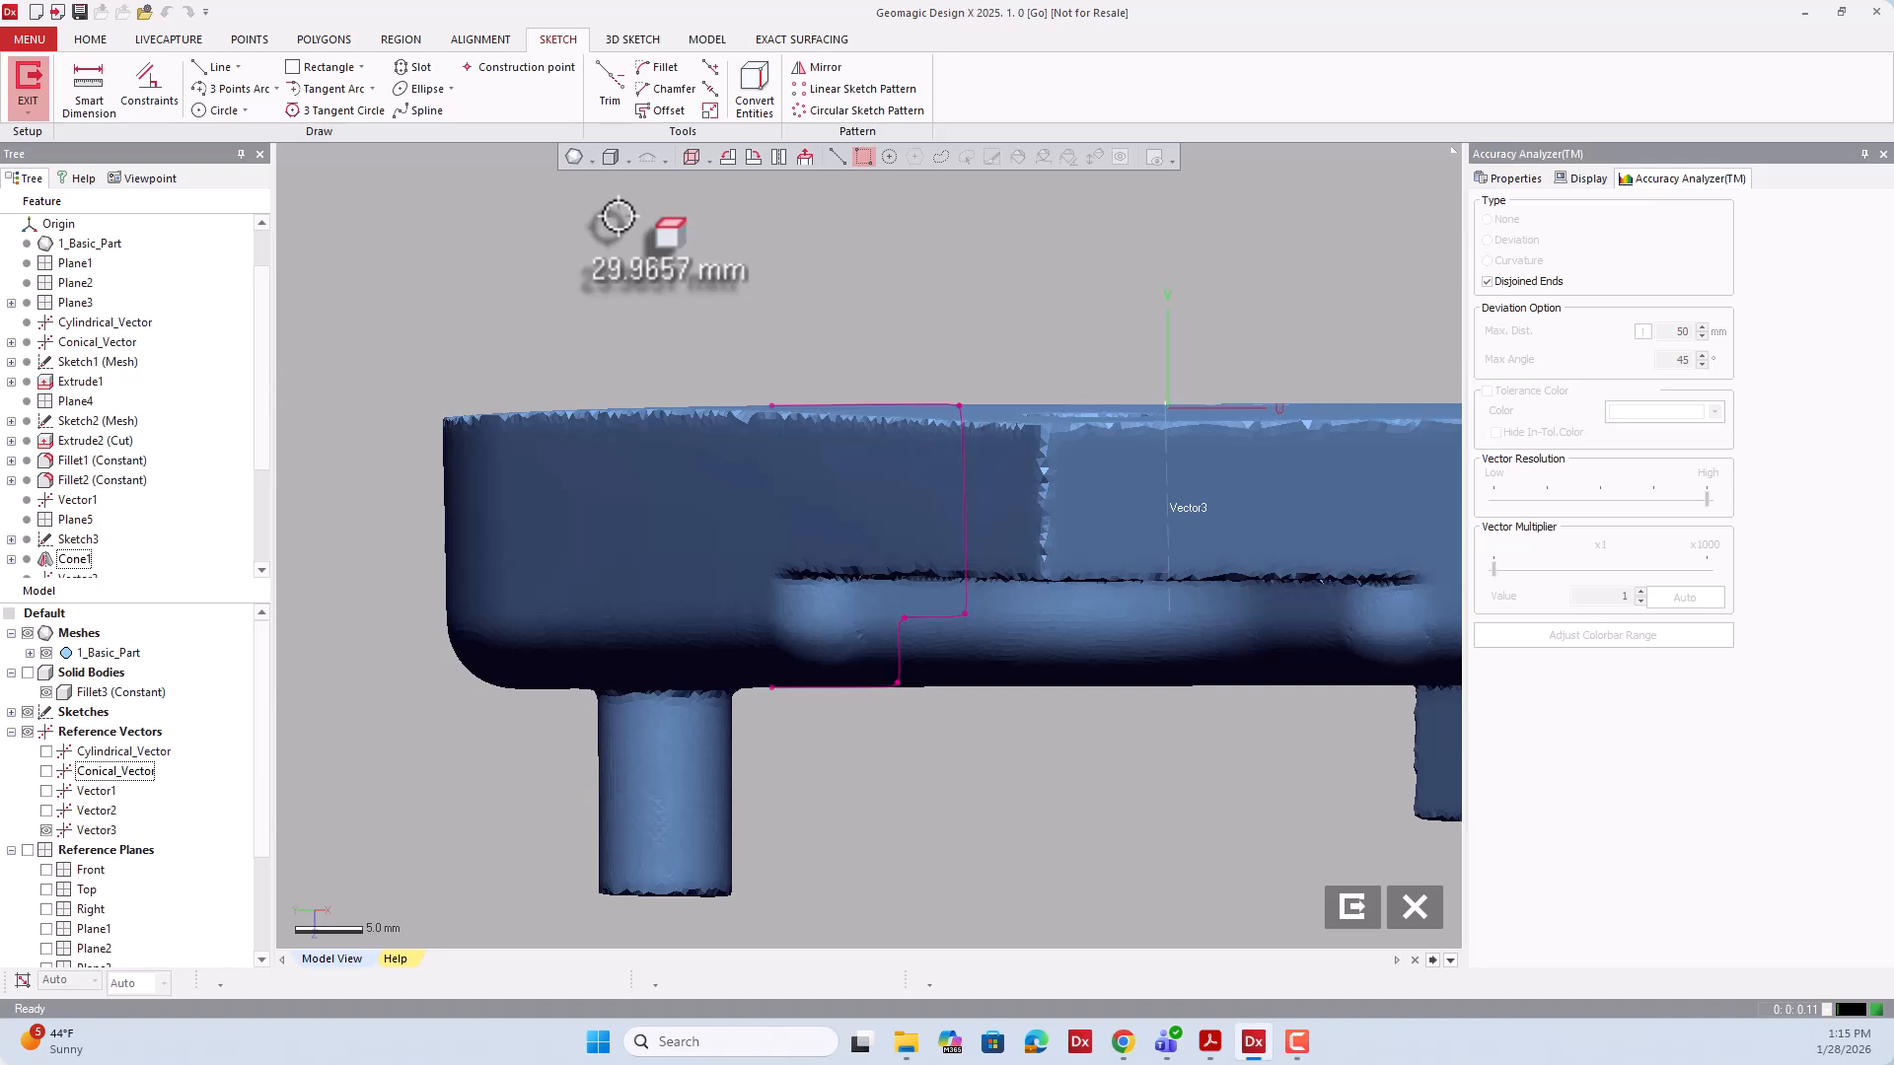
# Roll the sketch view 180 degrees clockwise and hide the mesh, leaving the stepped hole's section polyline visible.
pyautogui.scroll(-2, 557, 296)
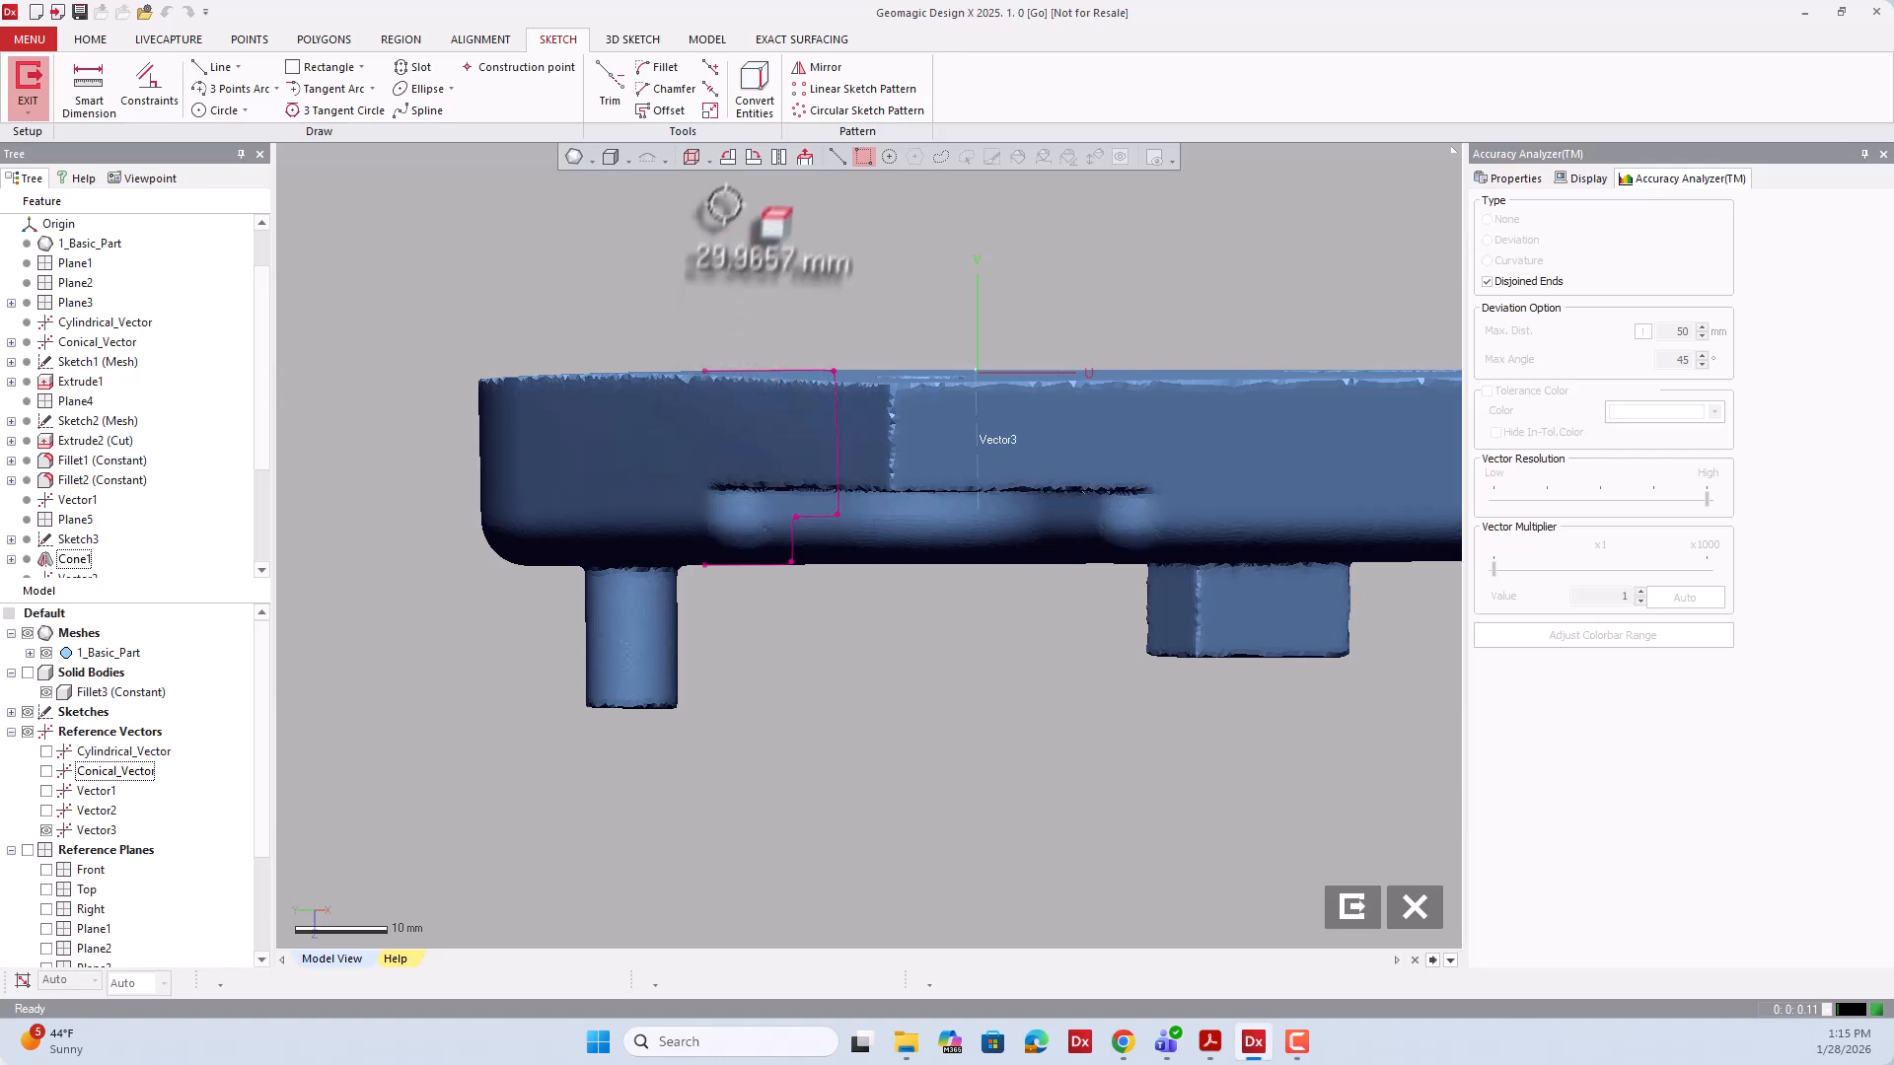
pyautogui.scroll(-1, 648, 529)
pyautogui.scroll(-3, 650, 531)
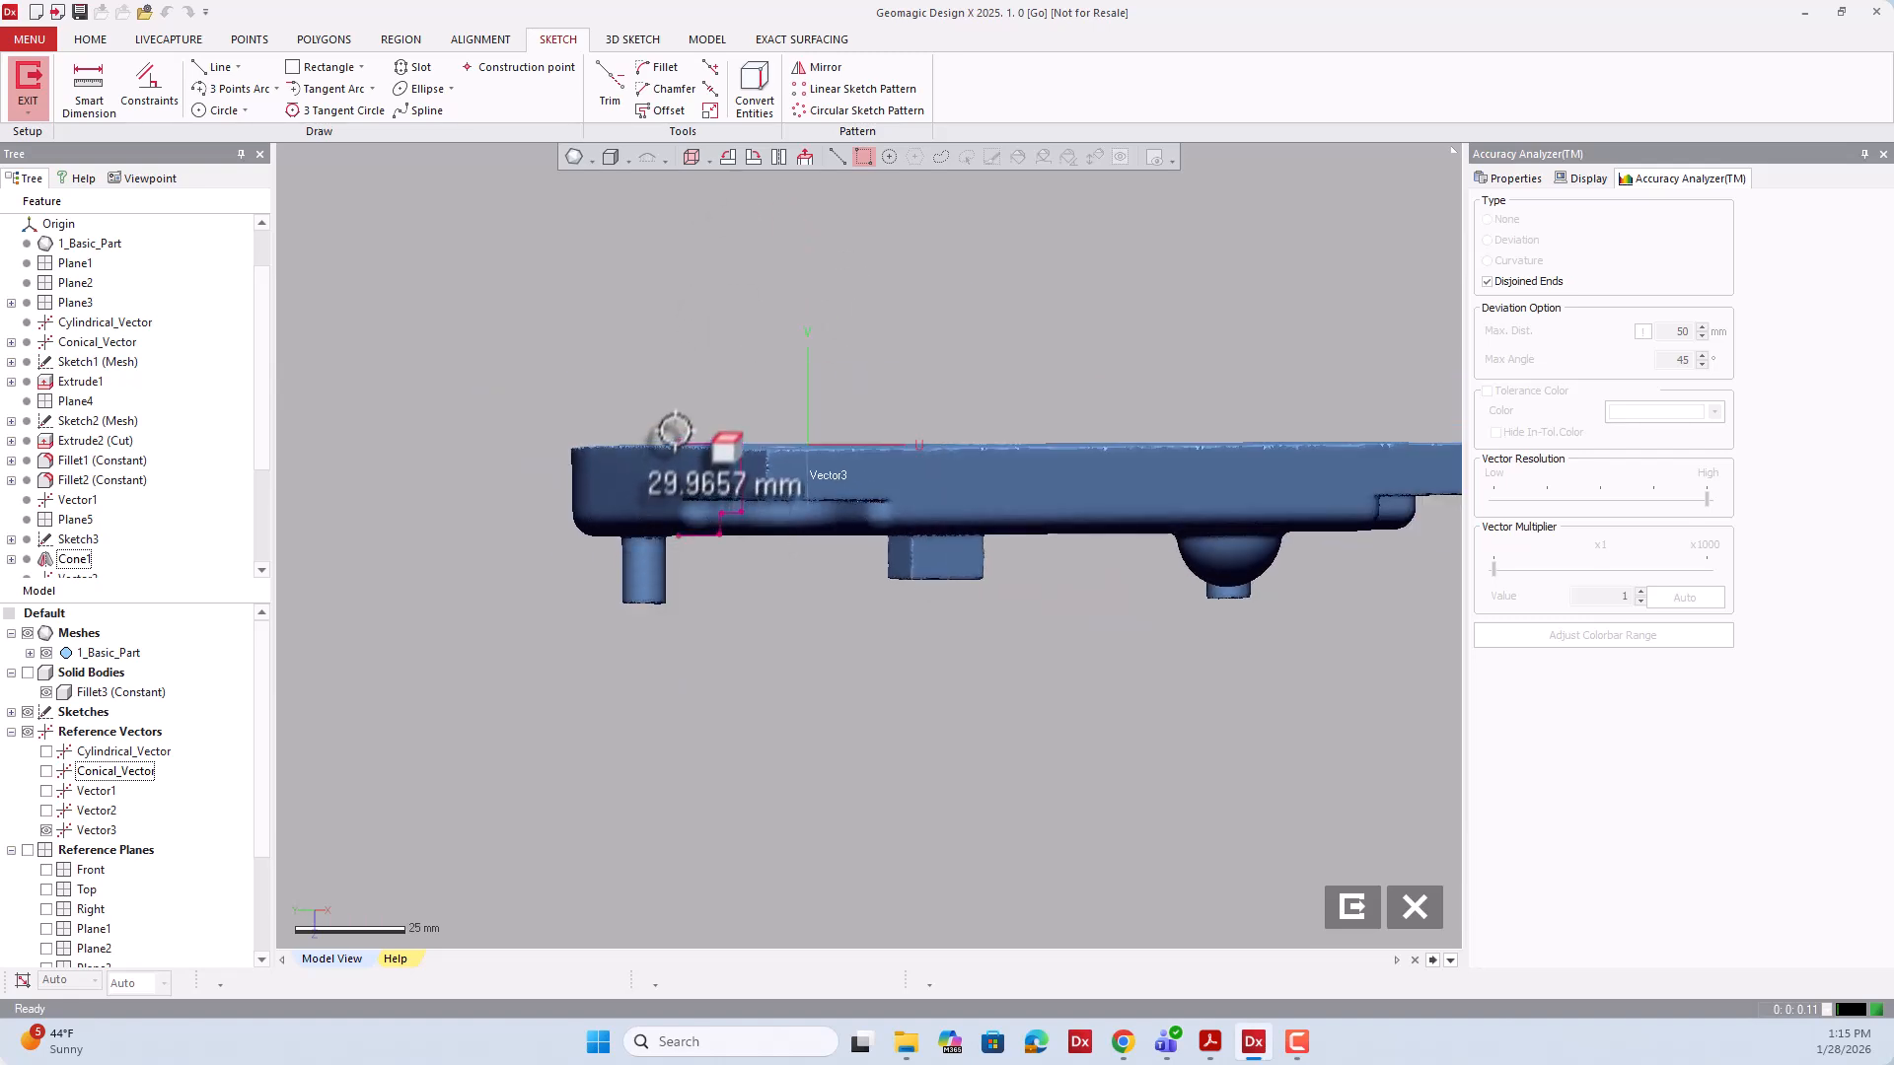
pyautogui.click(753, 157)
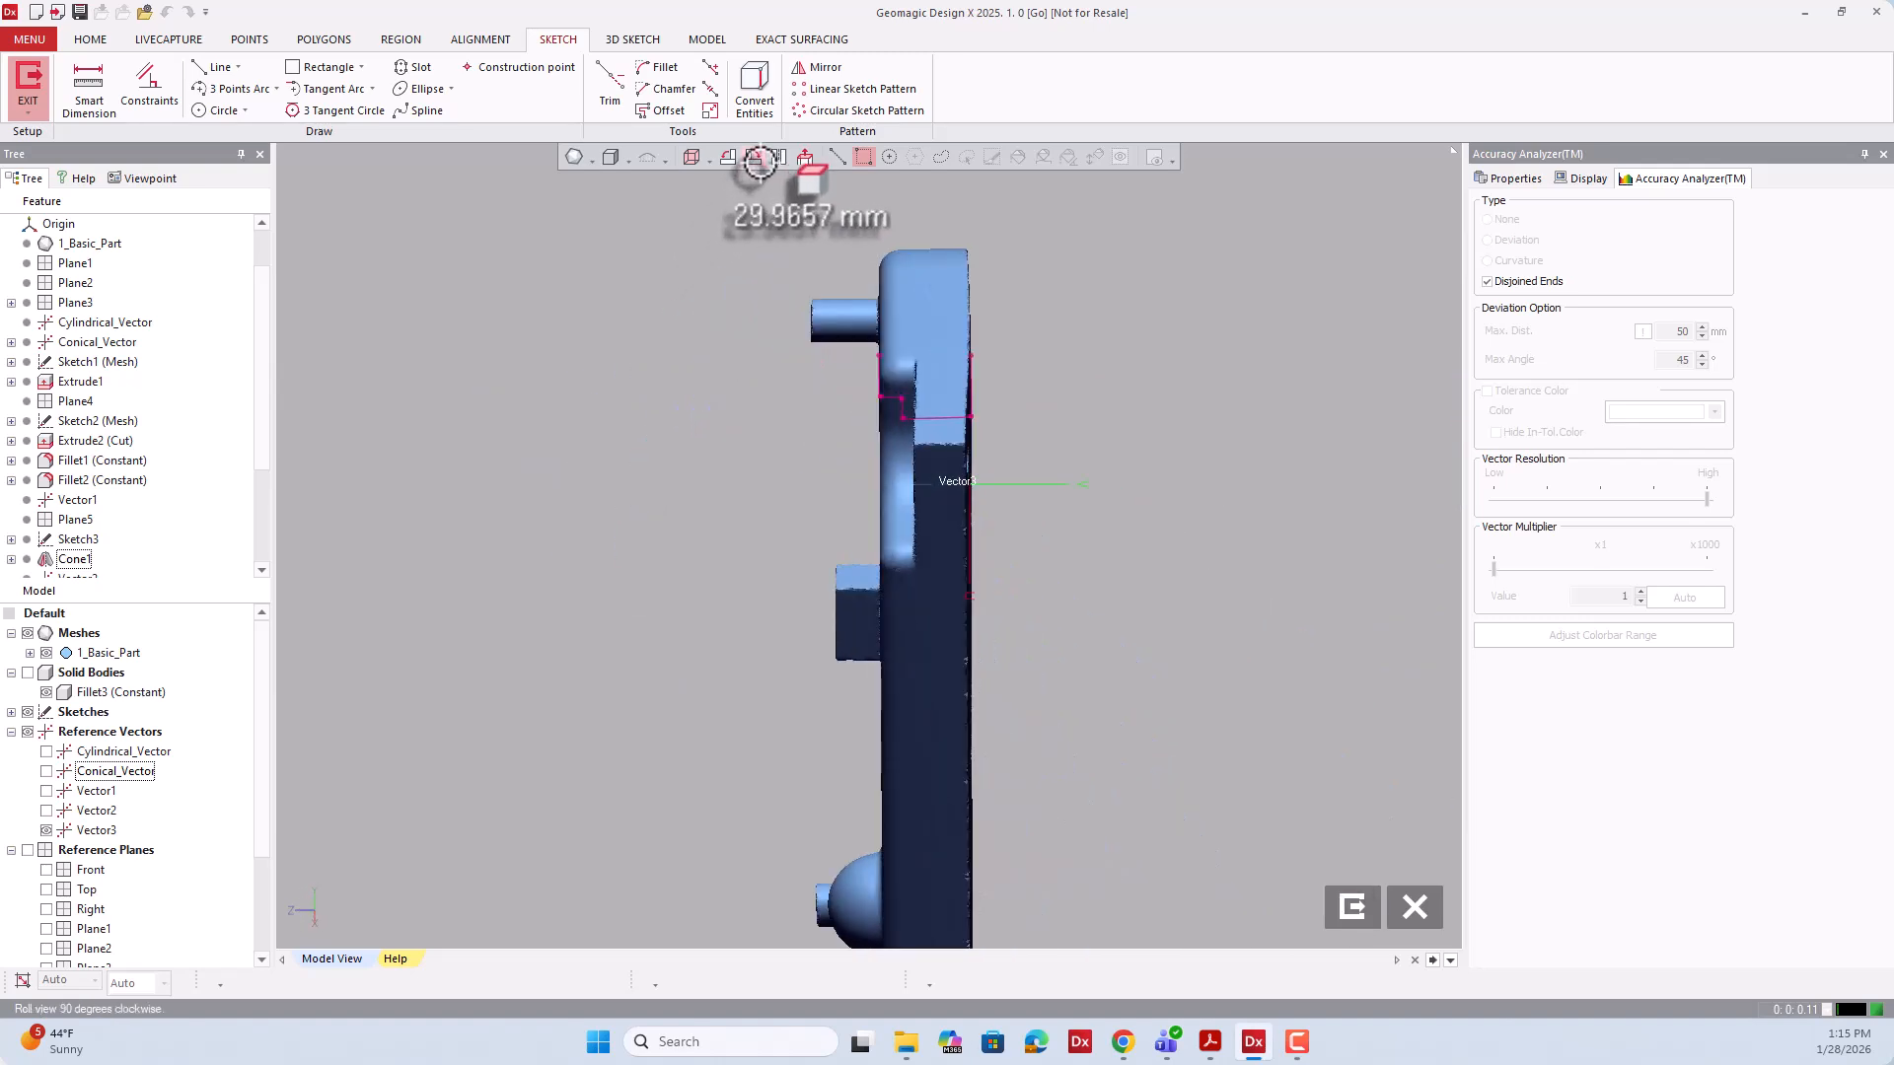
pyautogui.click(753, 158)
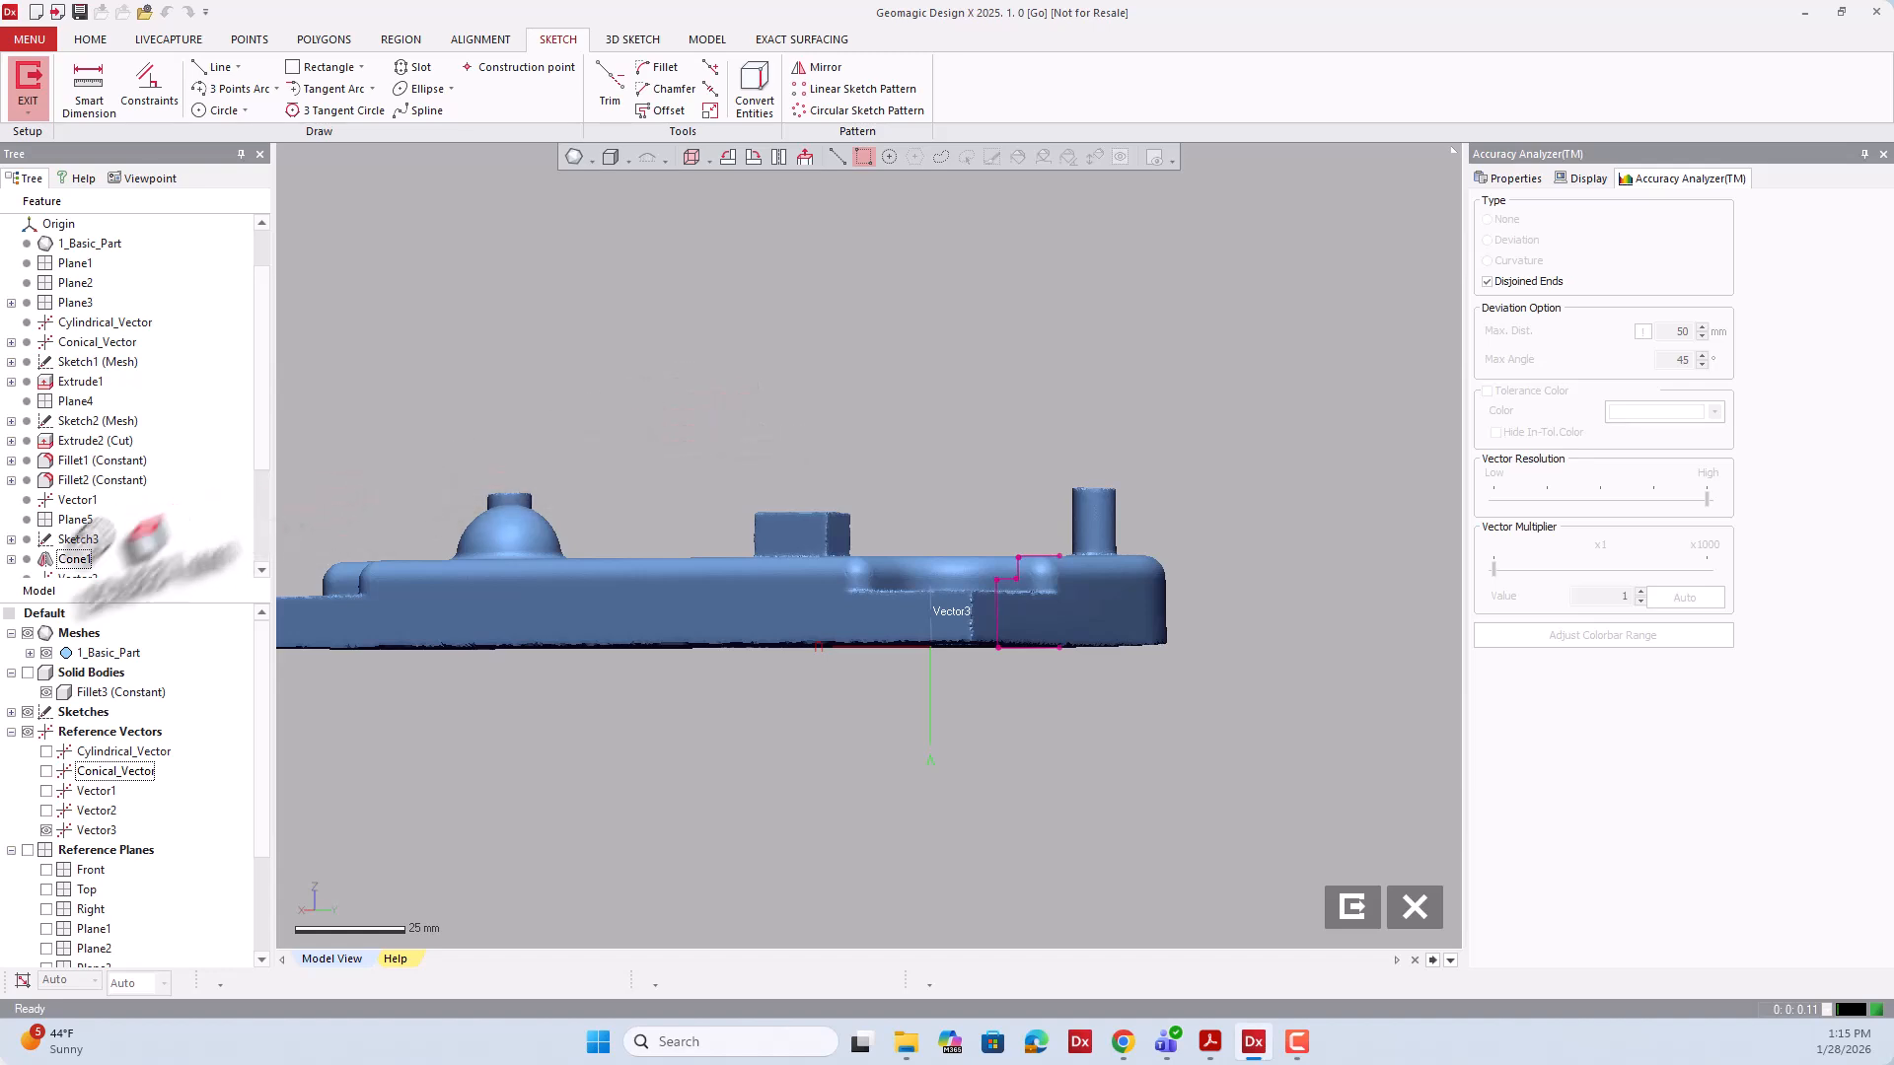
pyautogui.click(27, 633)
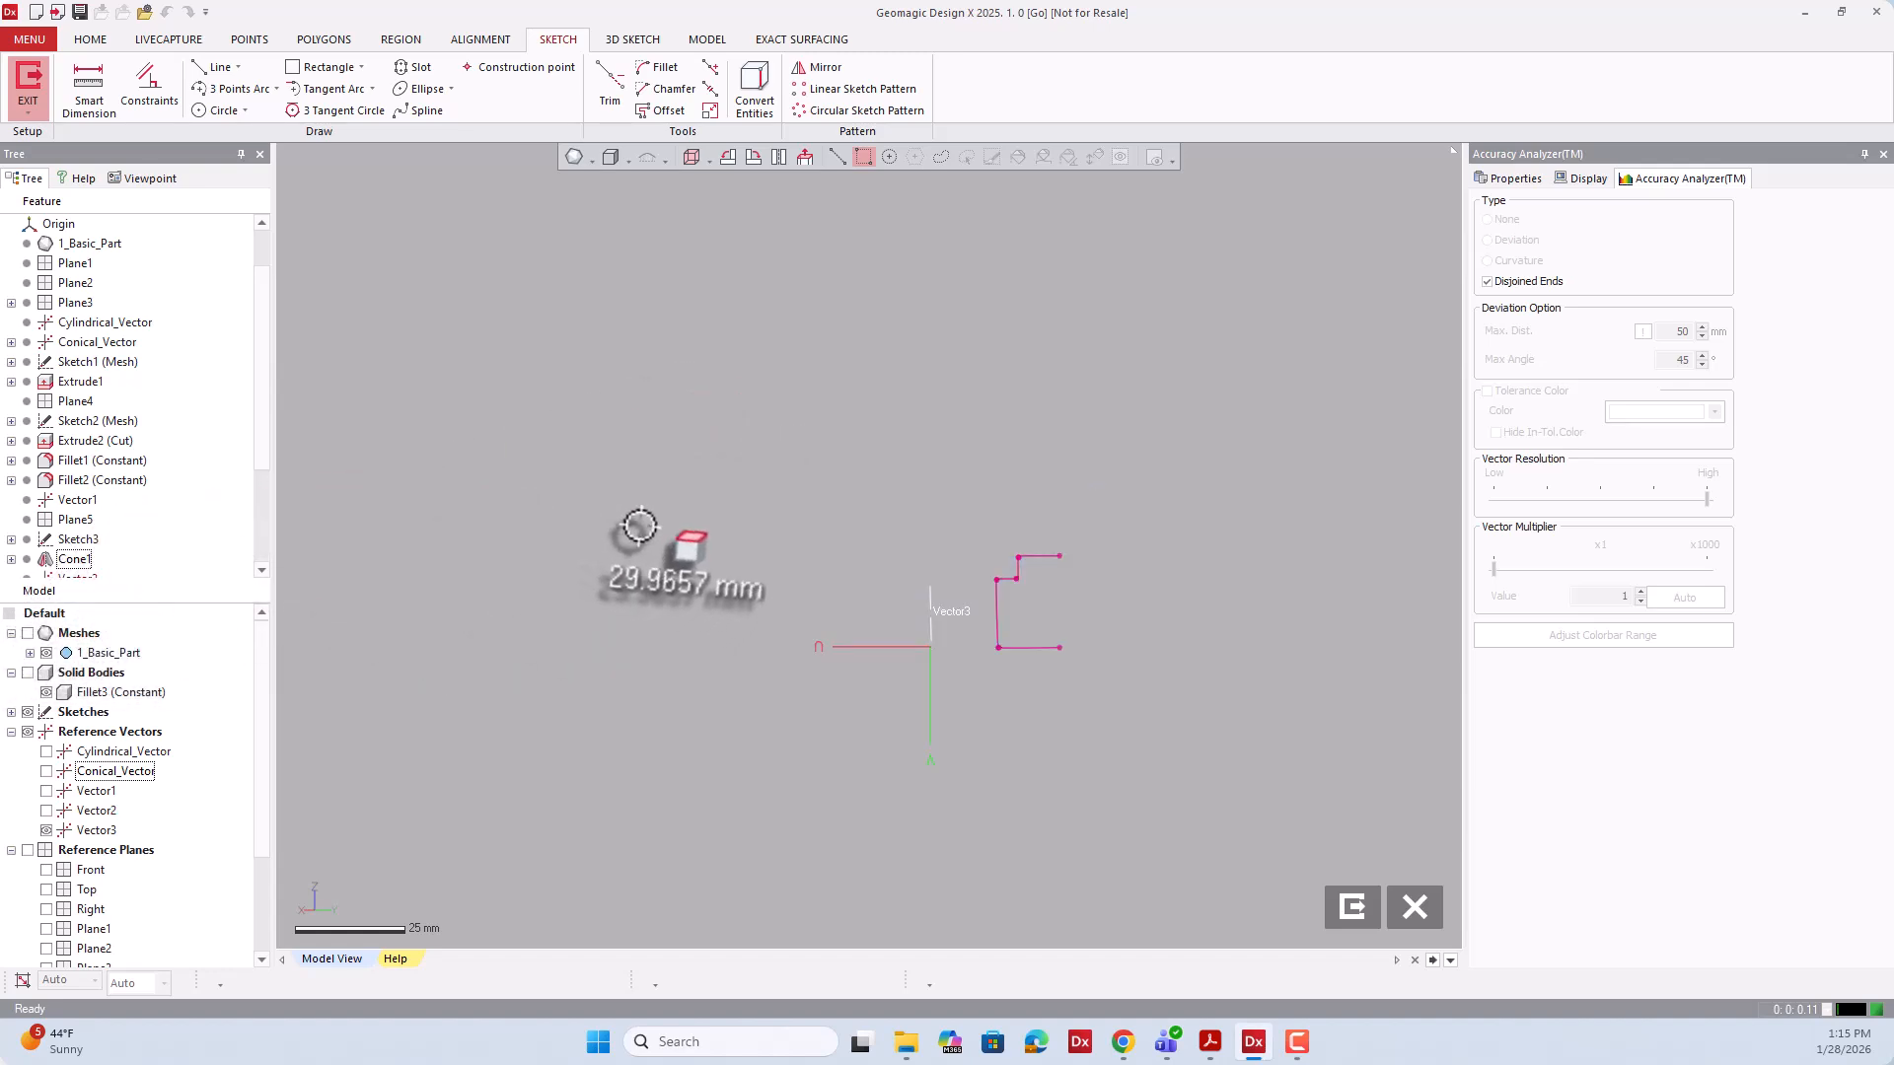
# Fit lines to the section polyline along the hole's inner wall, counterbore ledge and counterbore wall.
pyautogui.click(235, 67)
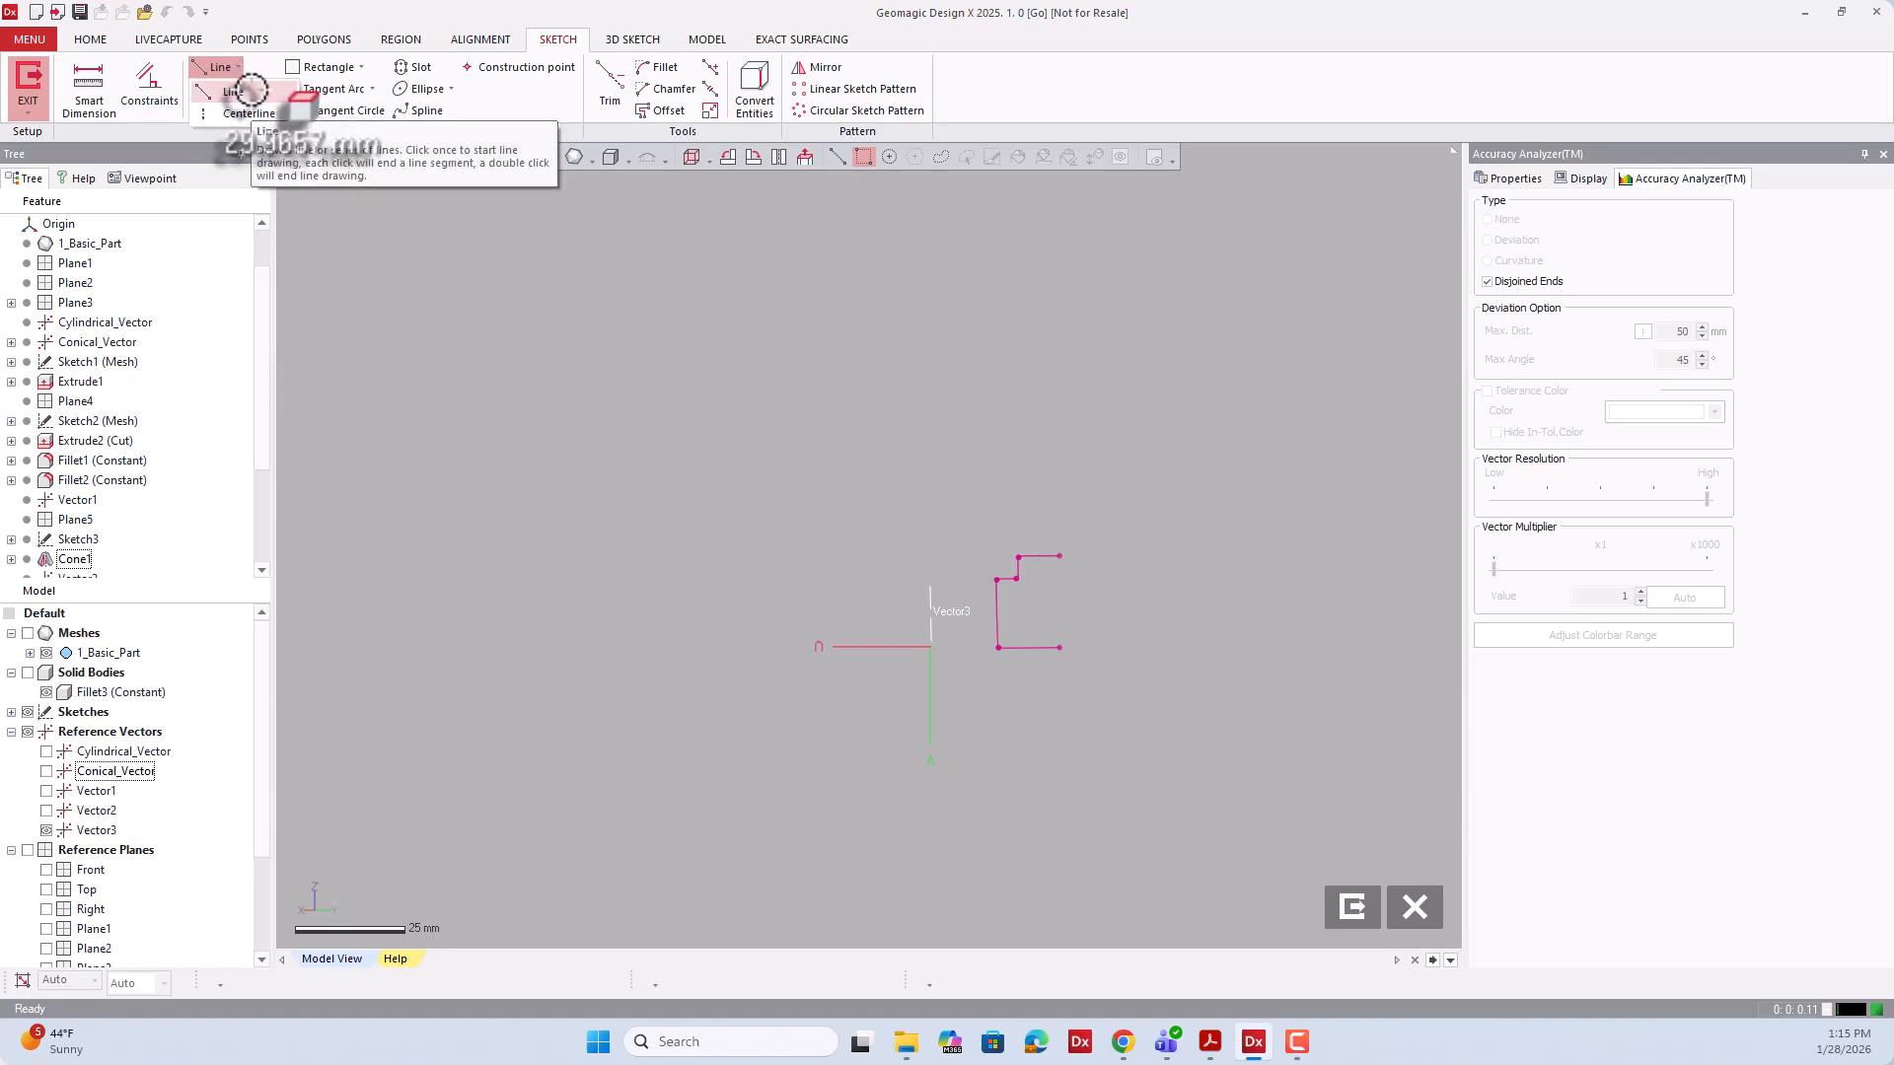
pyautogui.click(250, 90)
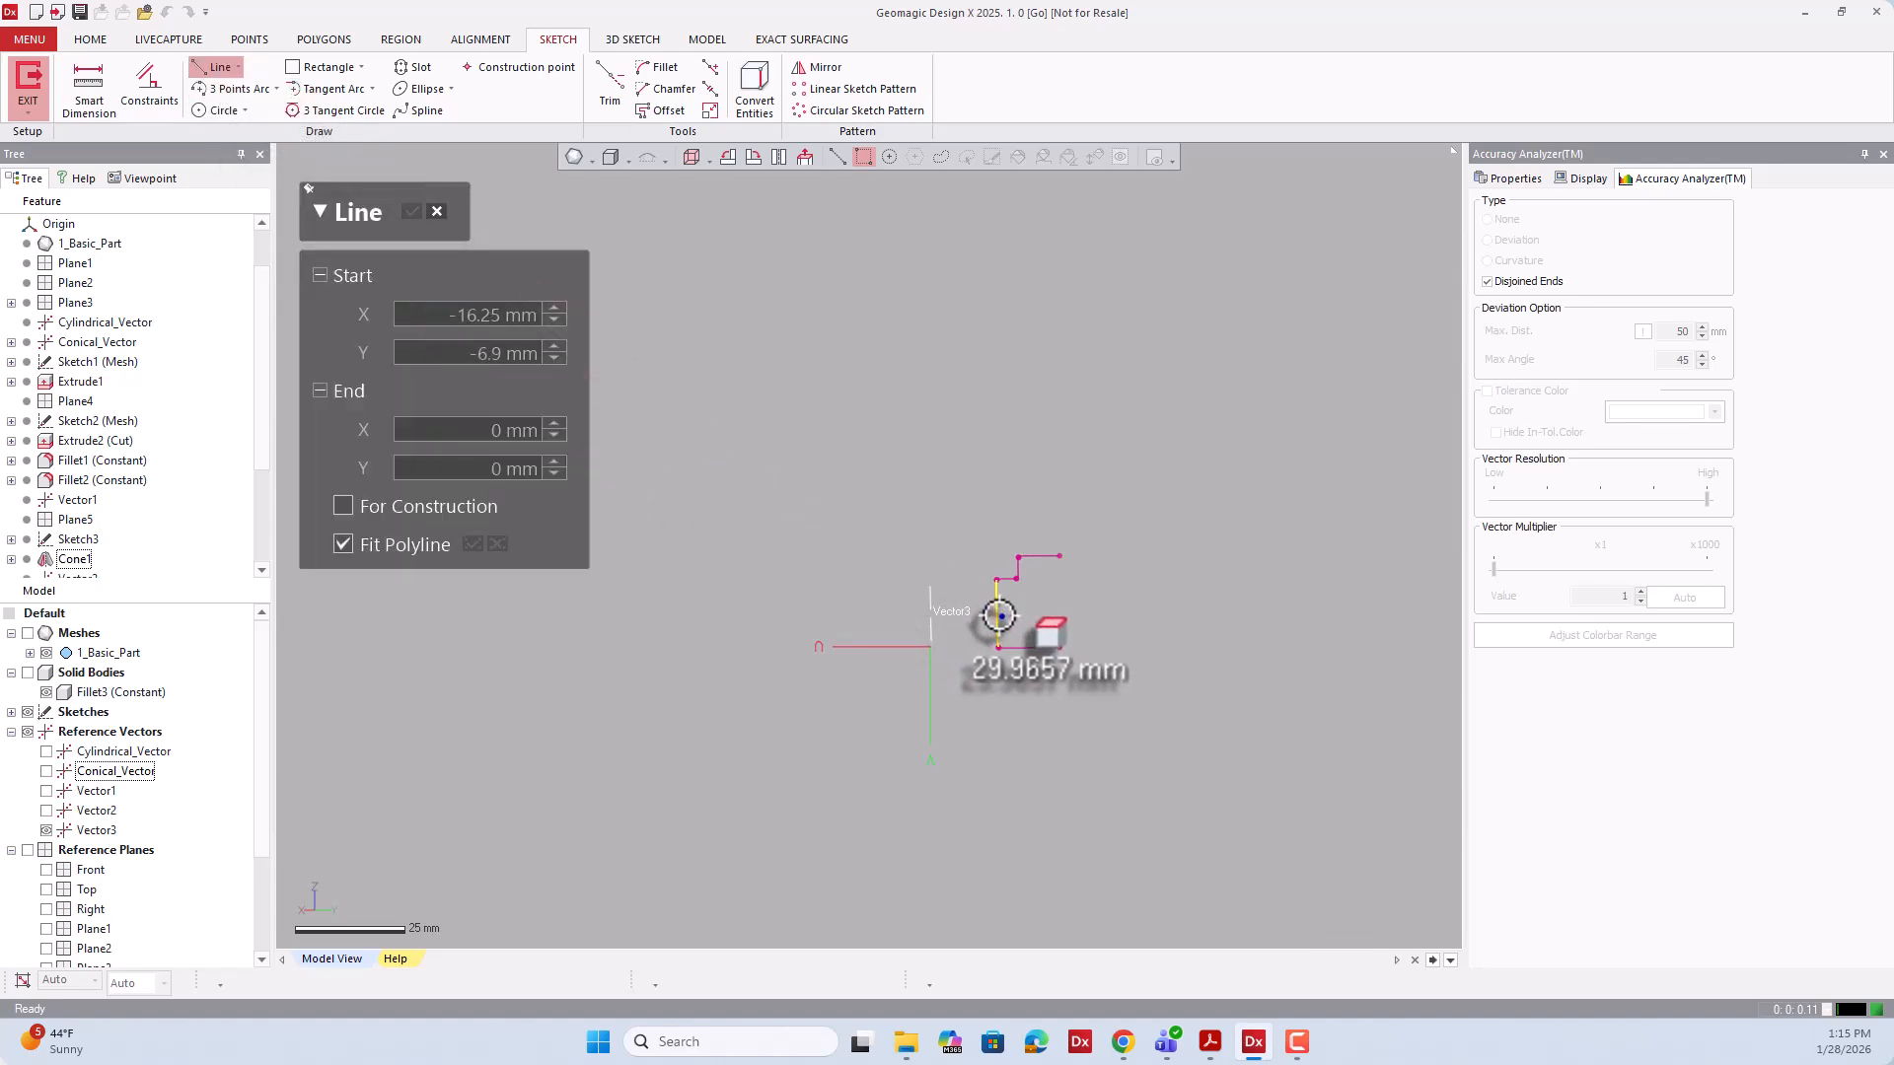
pyautogui.scroll(3, 998, 614)
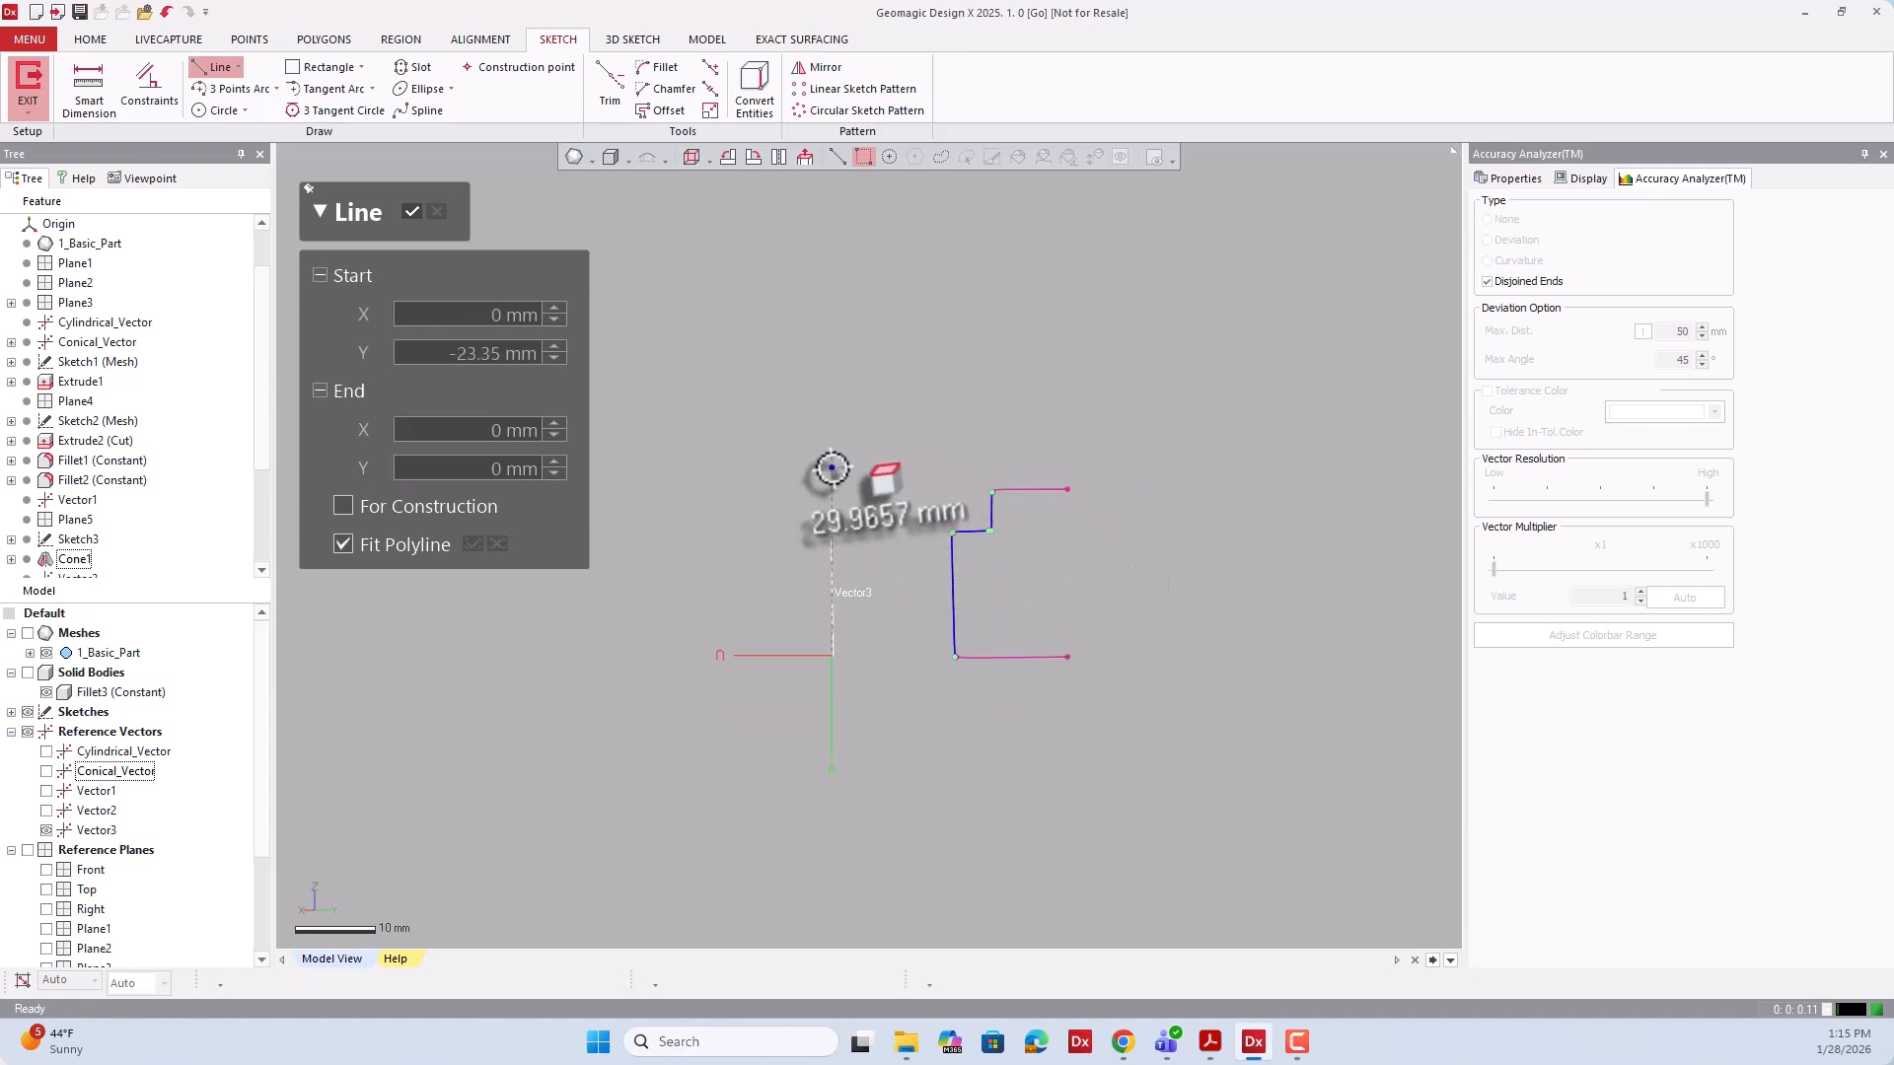
pyautogui.scroll(-2, 831, 468)
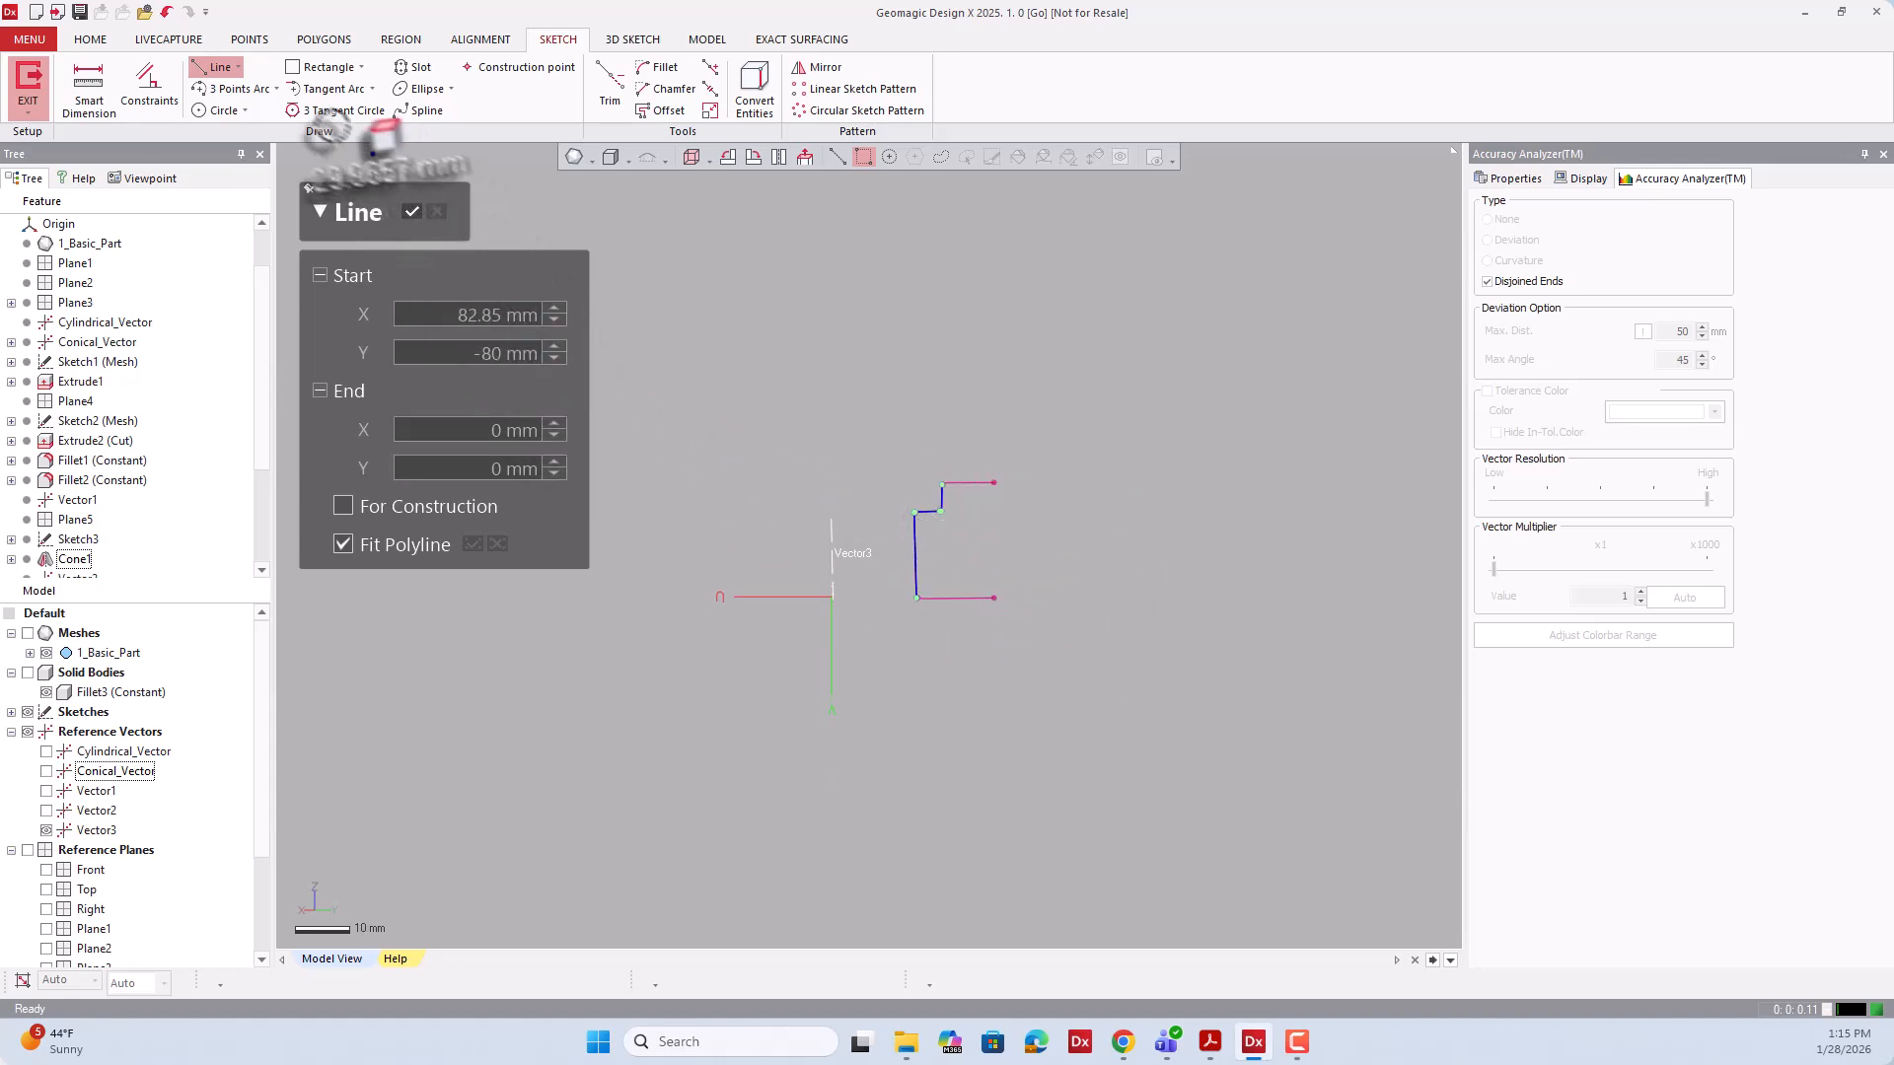
# Corner-trim the counterbore ledge line with the inner wall line and with the counterbore wall line.
pyautogui.click(592, 91)
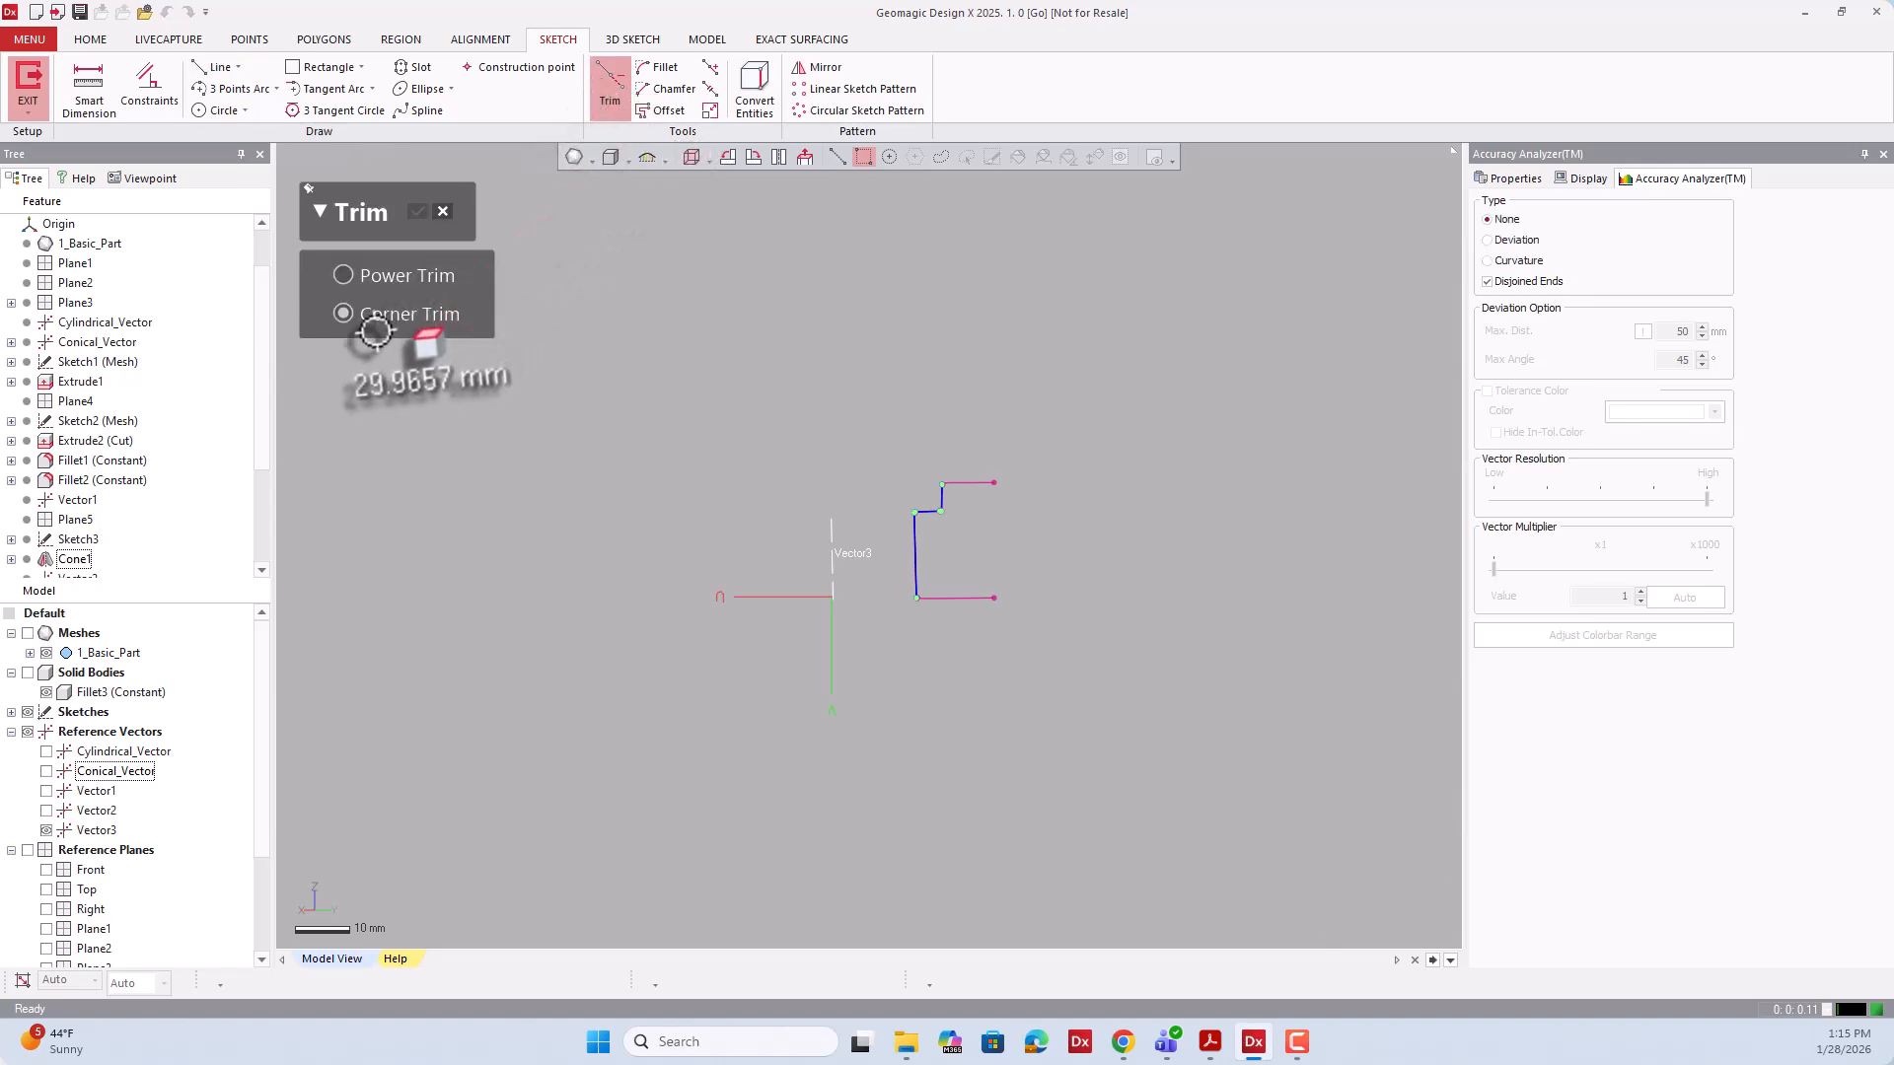
pyautogui.scroll(2, 951, 514)
pyautogui.scroll(1, 927, 528)
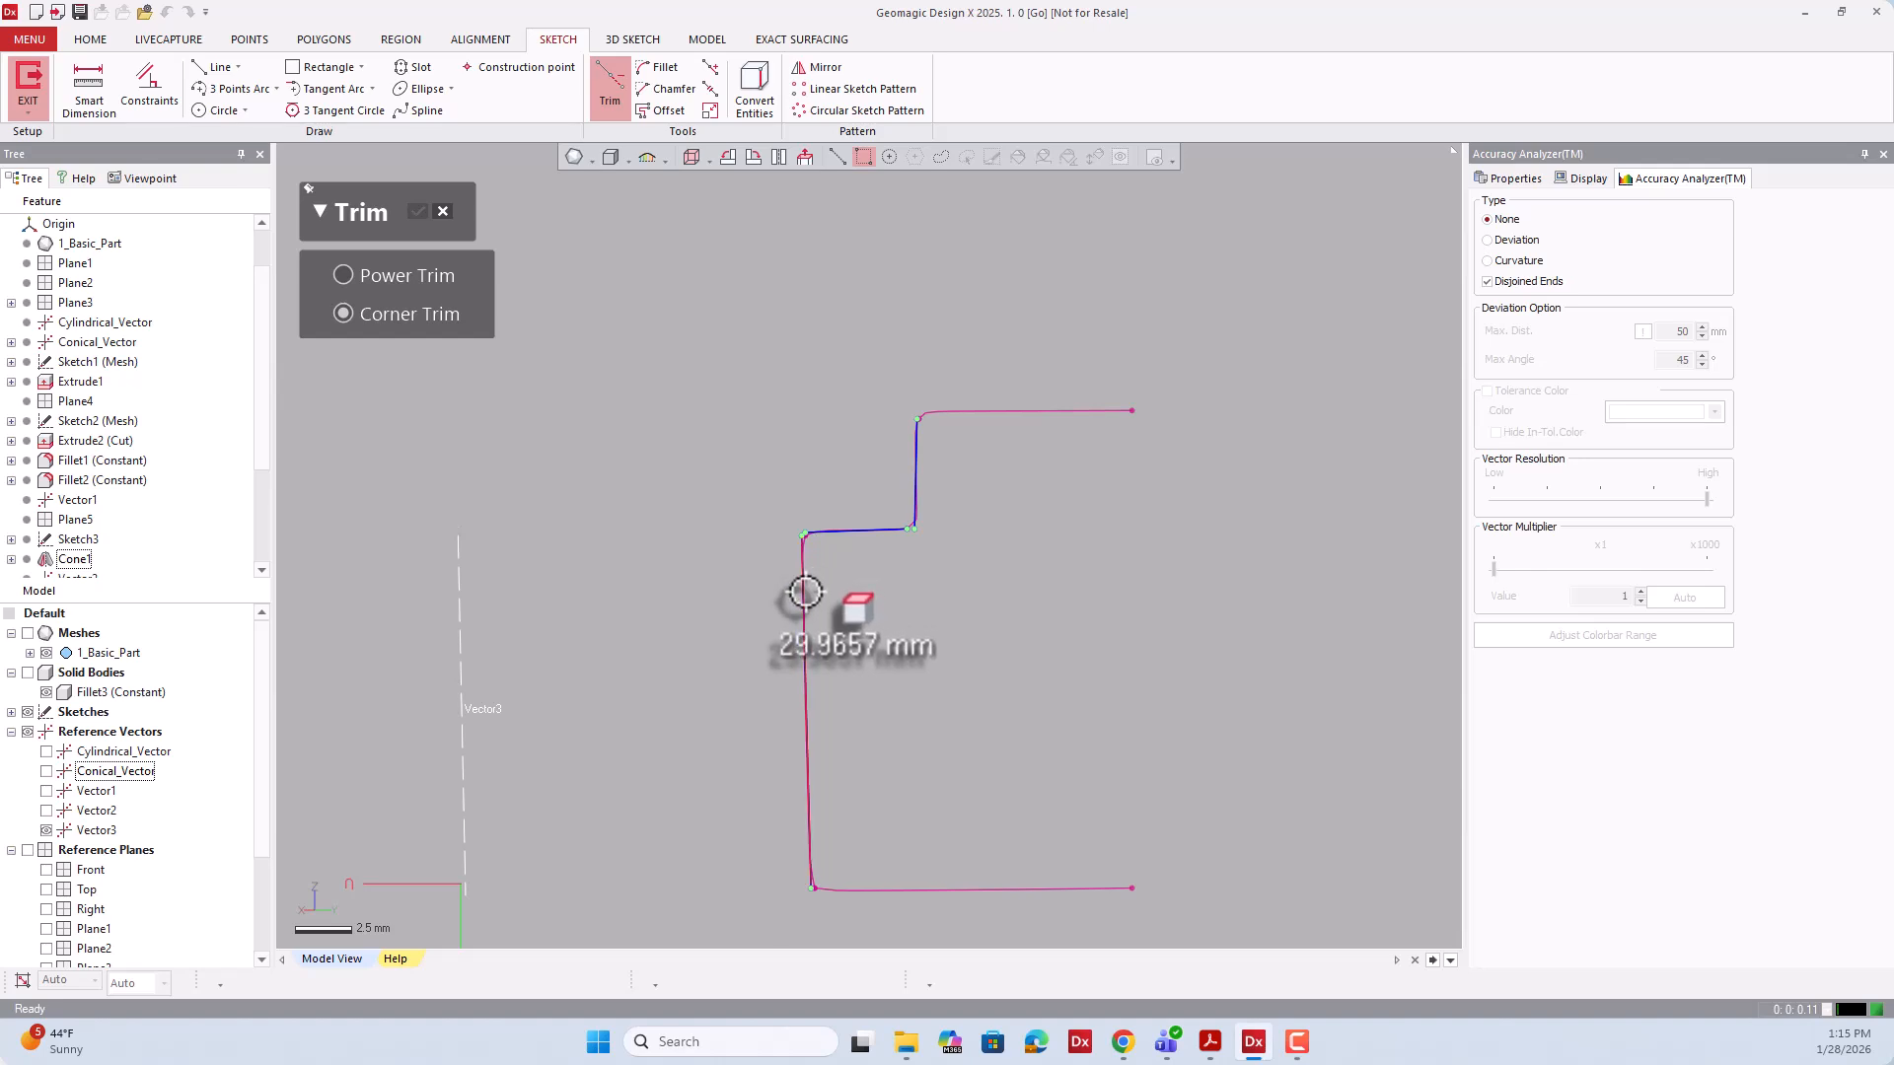
pyautogui.click(805, 592)
pyautogui.click(847, 533)
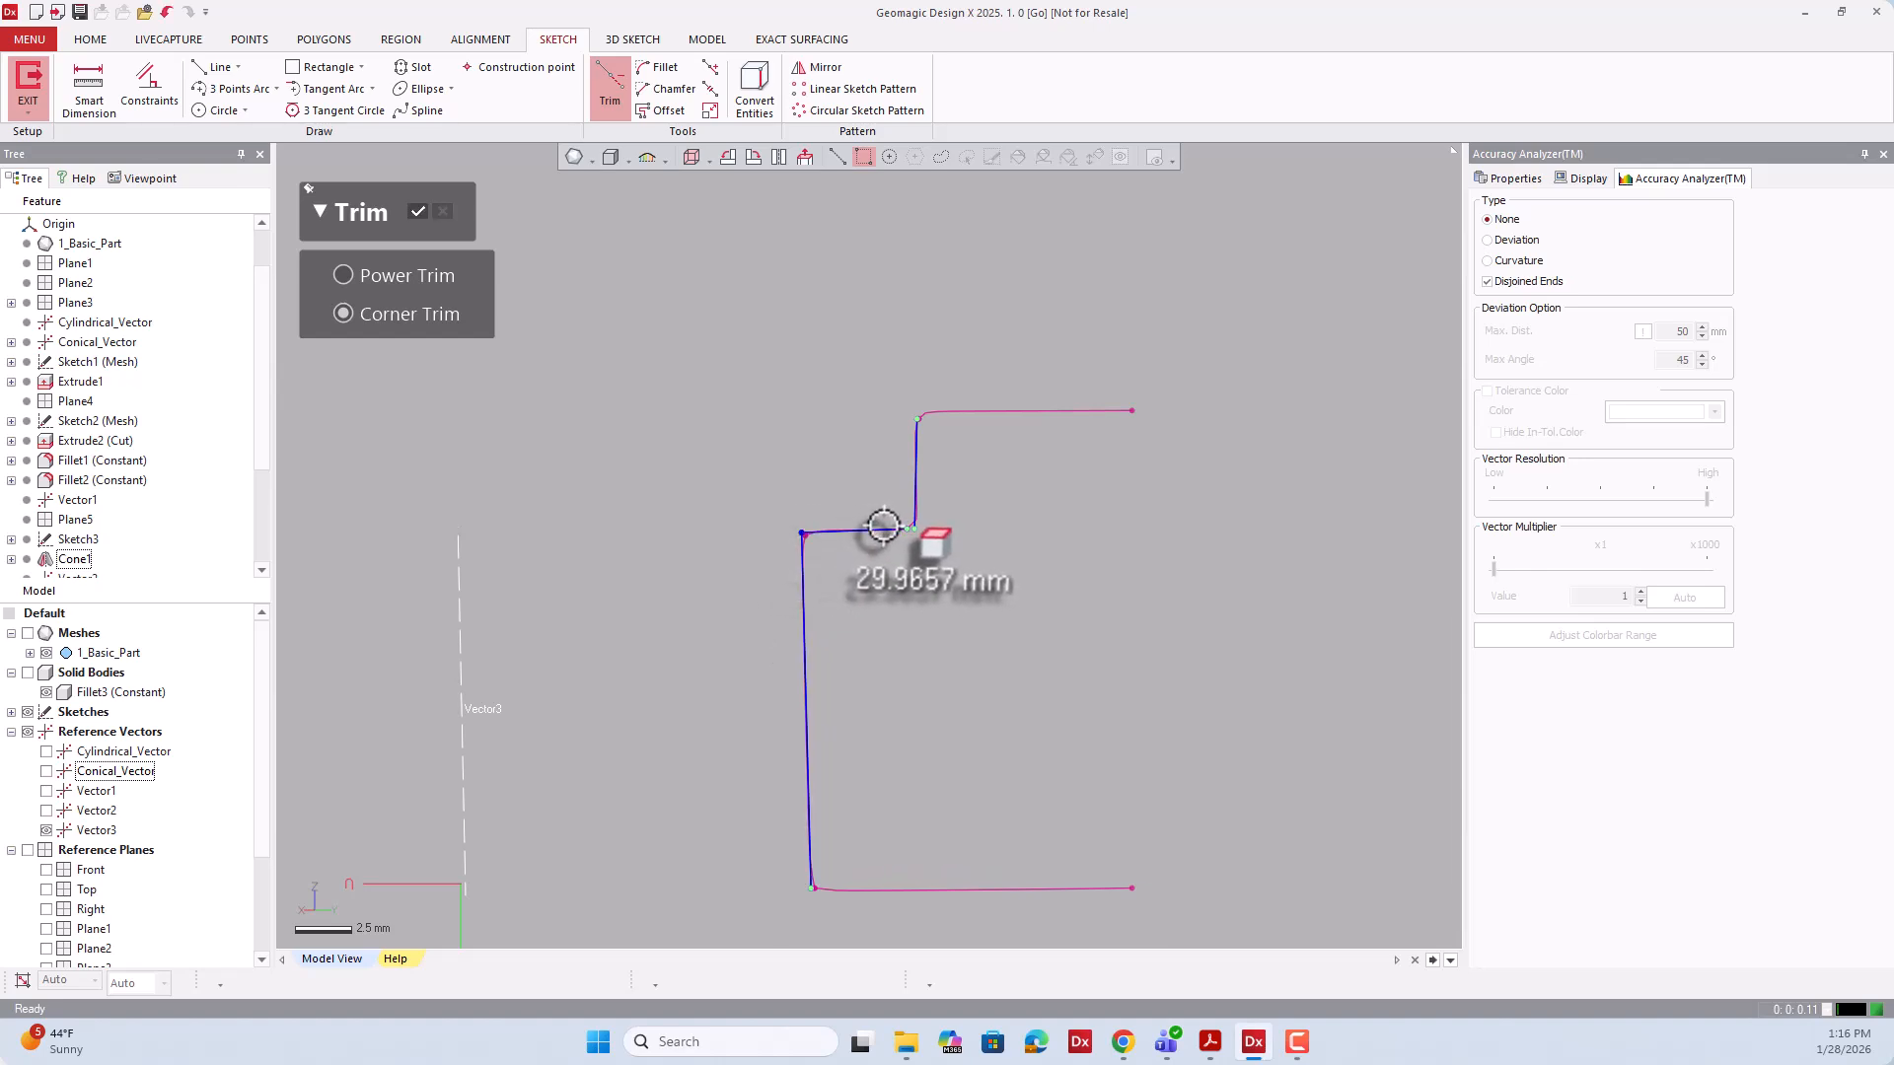
pyautogui.click(883, 530)
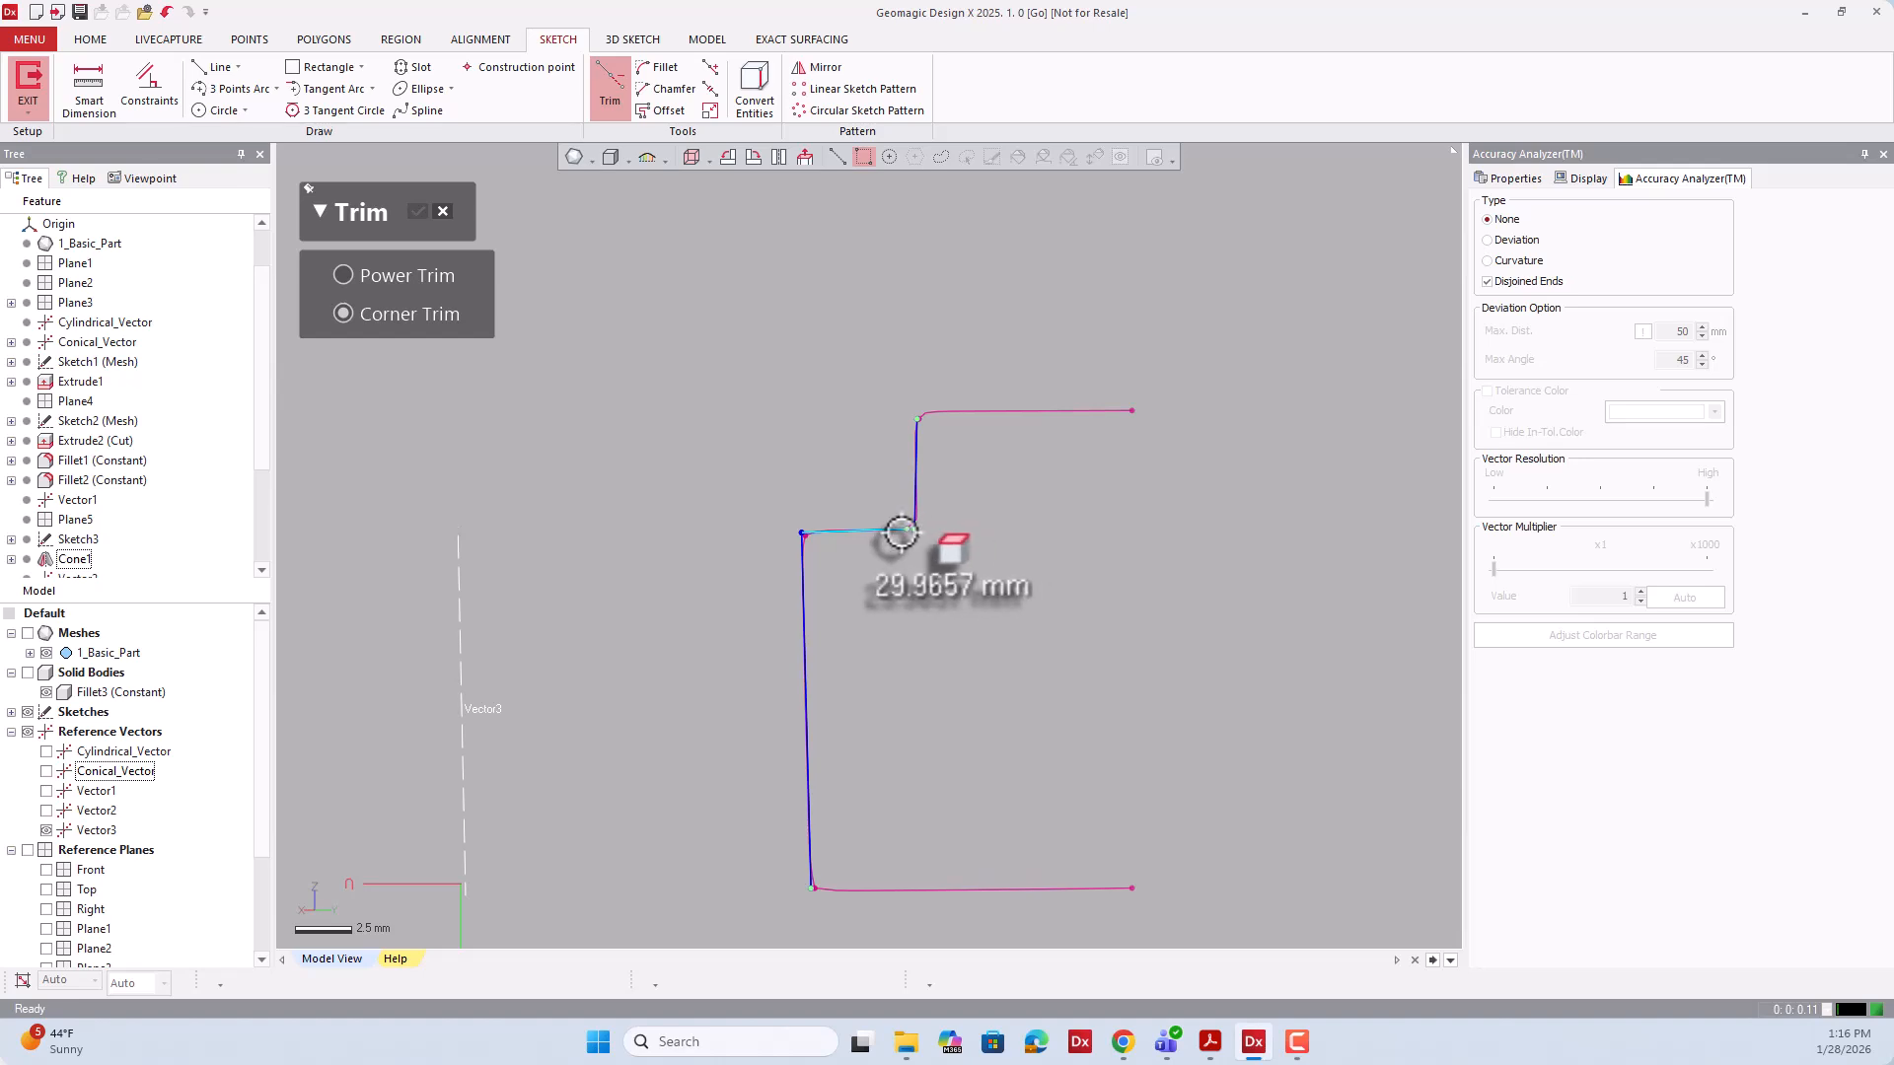
pyautogui.click(915, 480)
pyautogui.scroll(-3, 973, 613)
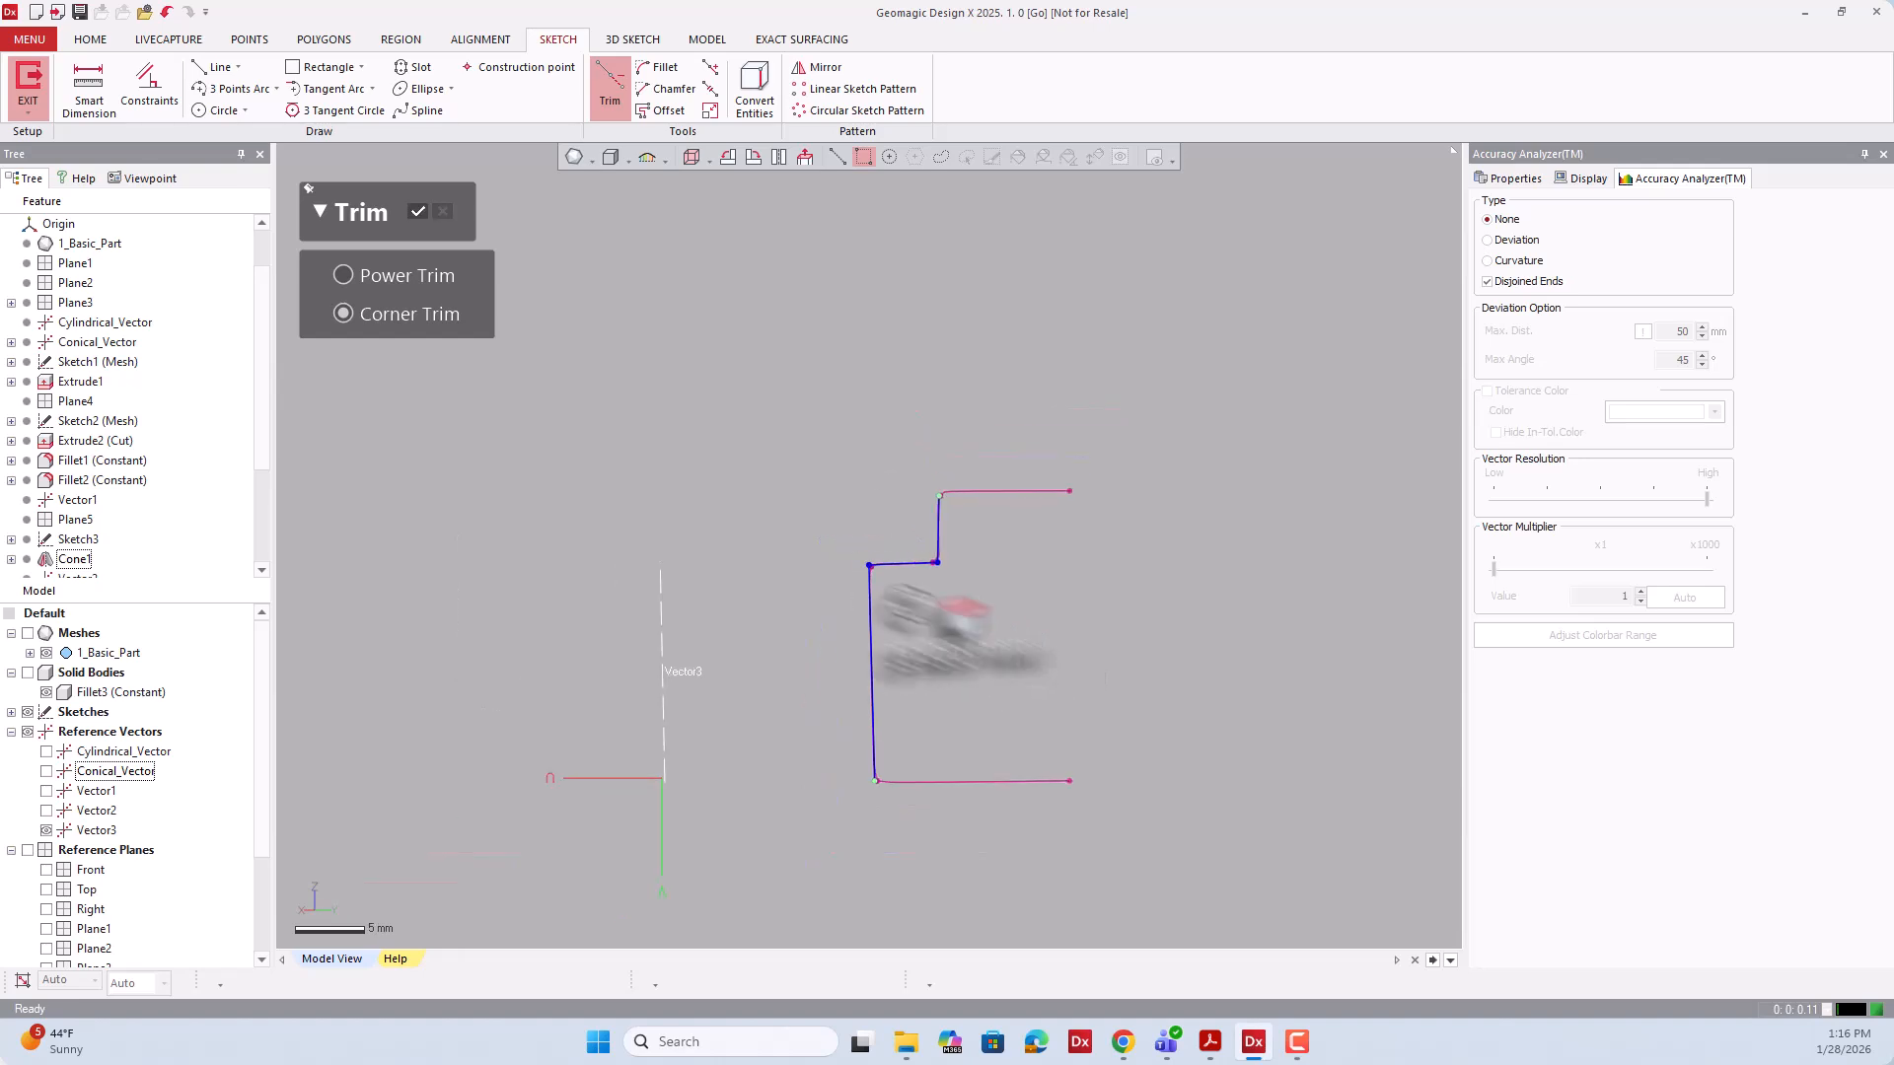
# Show the solid body and resize the counterbore wall line above its upper face and the inner wall line below its underside.
pyautogui.click(423, 213)
pyautogui.scroll(-3, 848, 553)
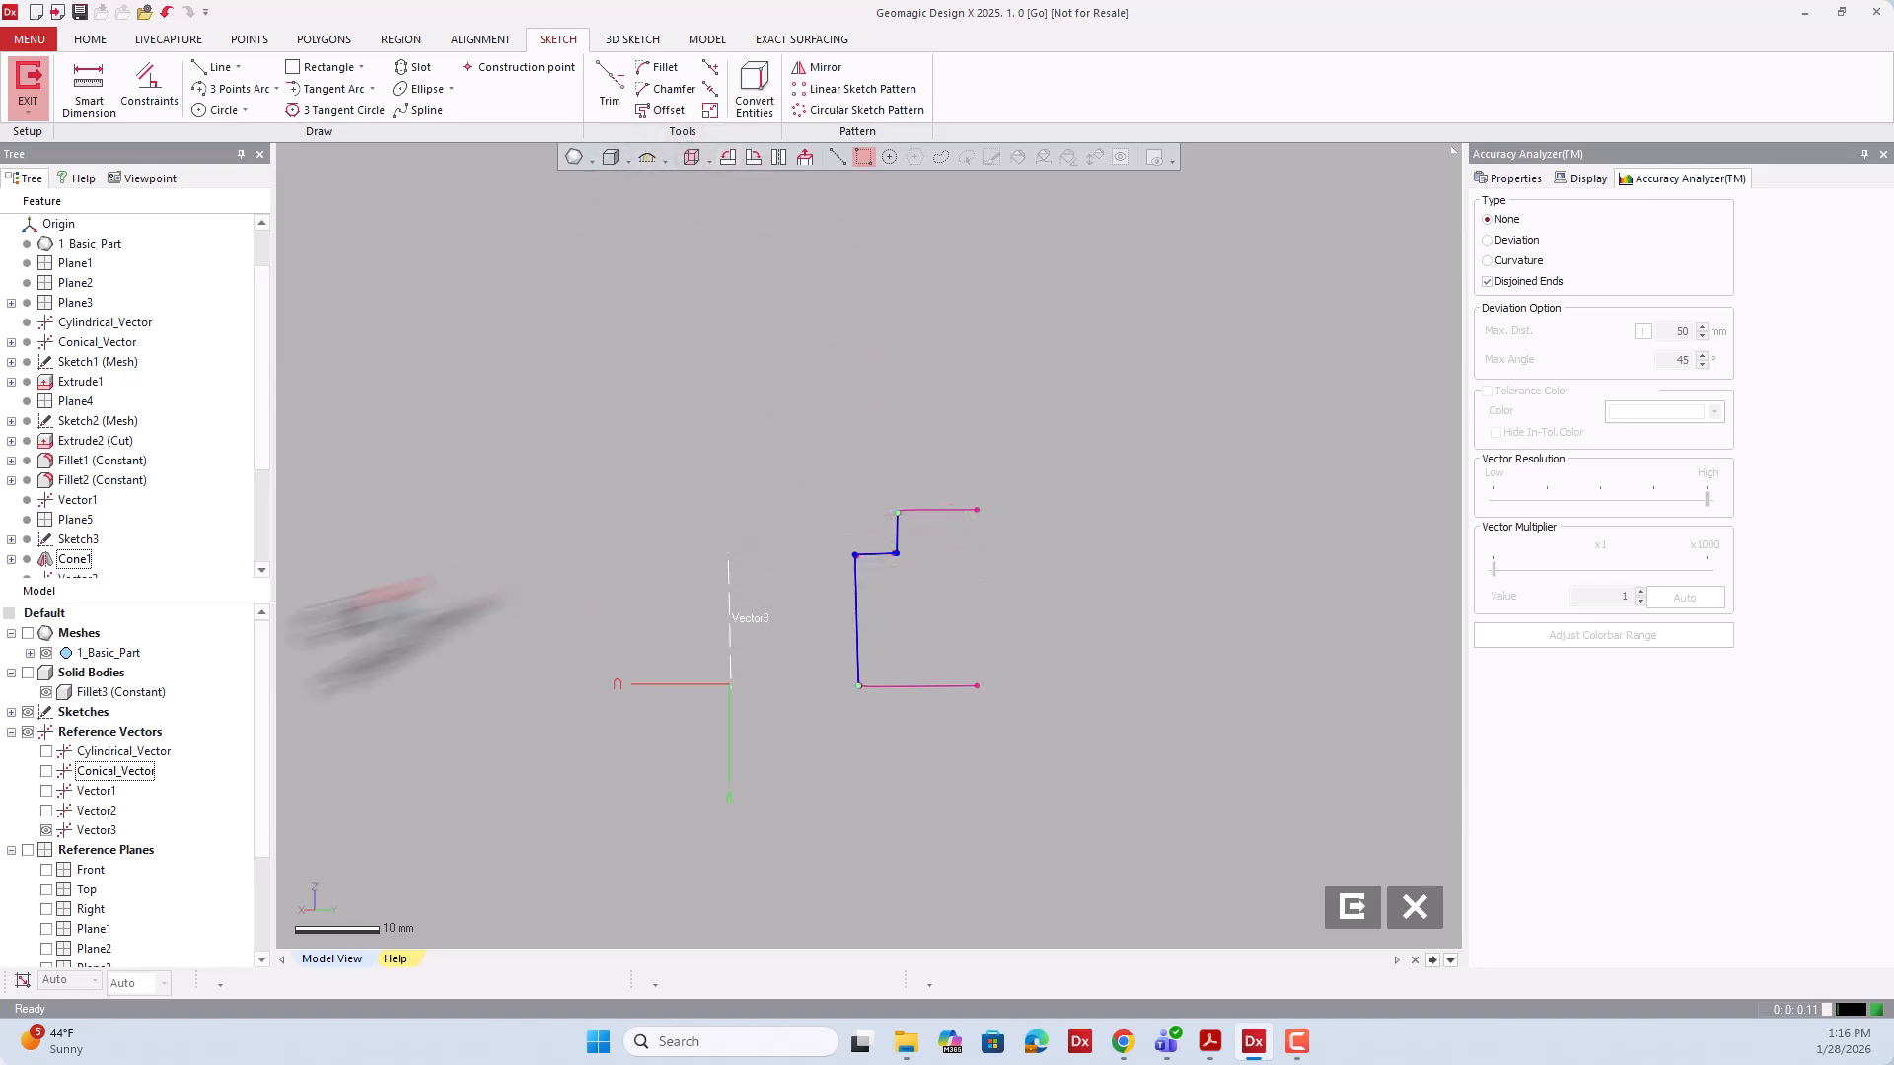
pyautogui.click(28, 672)
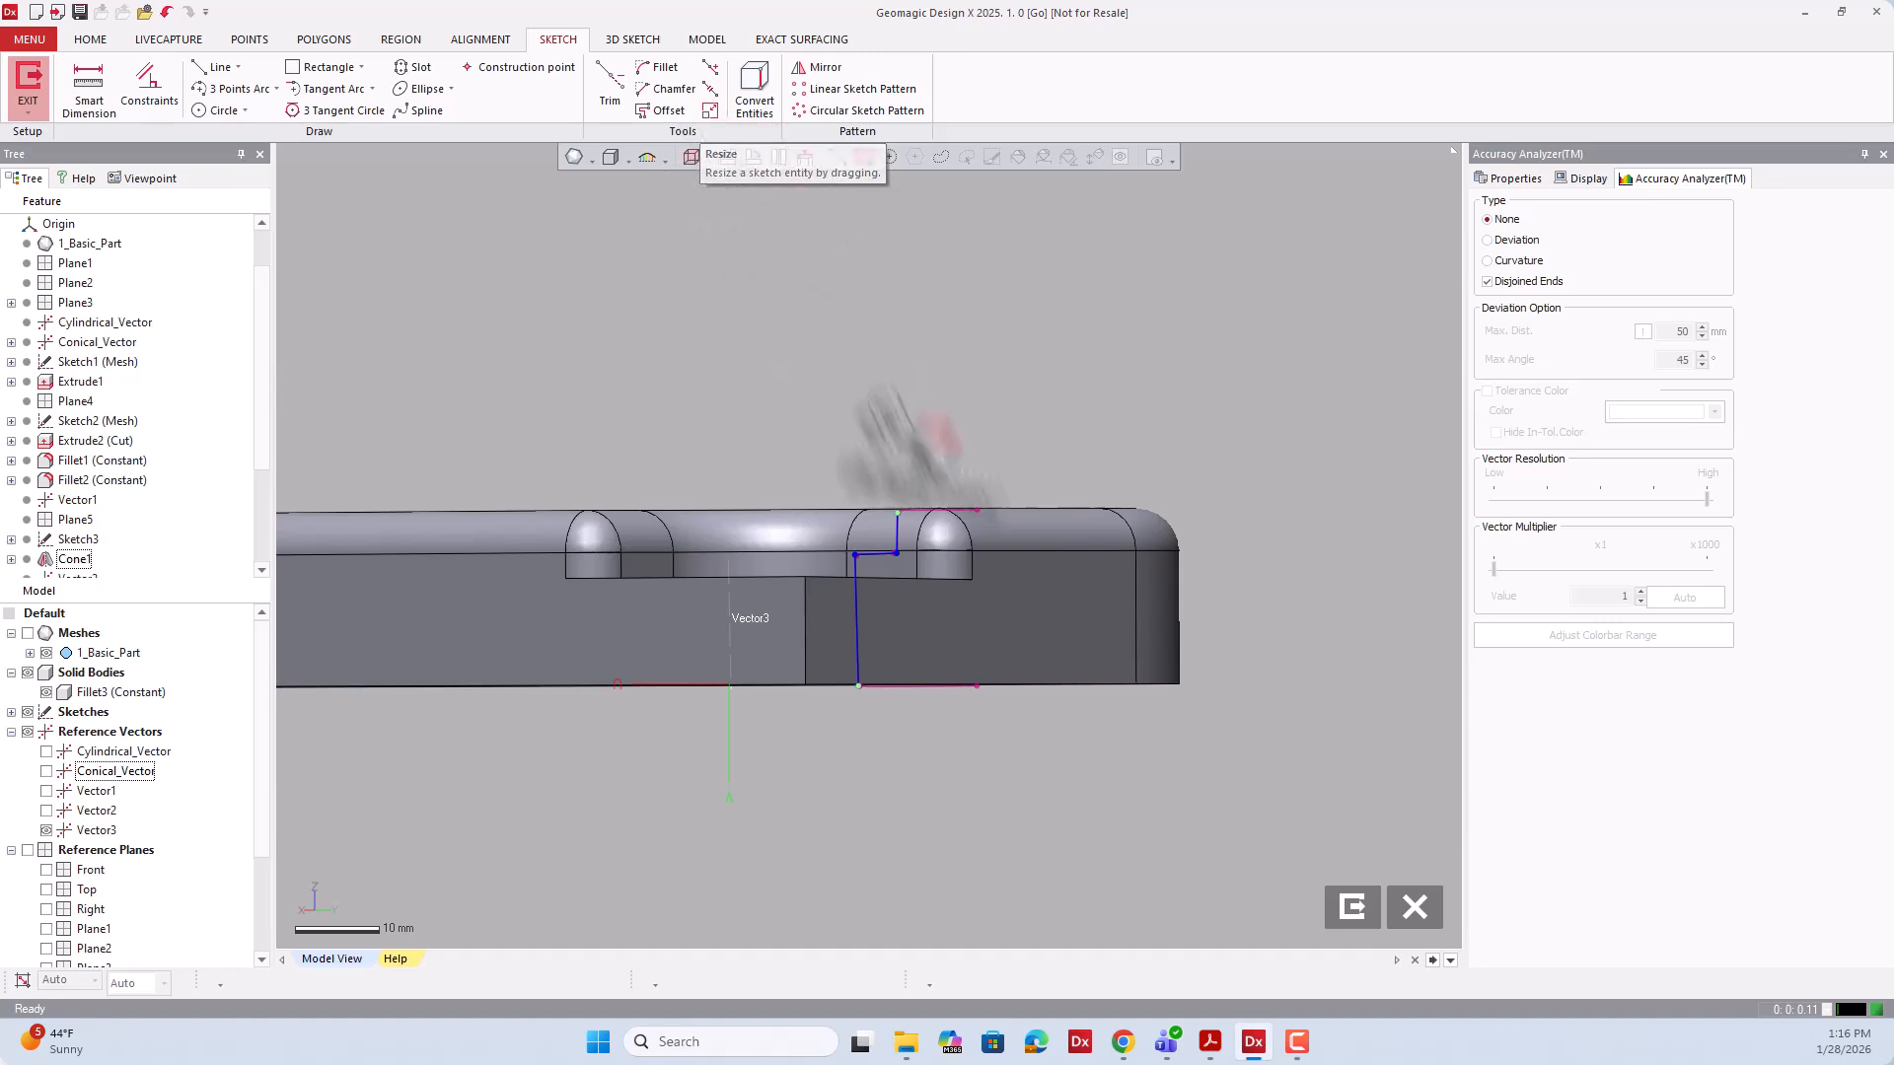
pyautogui.click(709, 111)
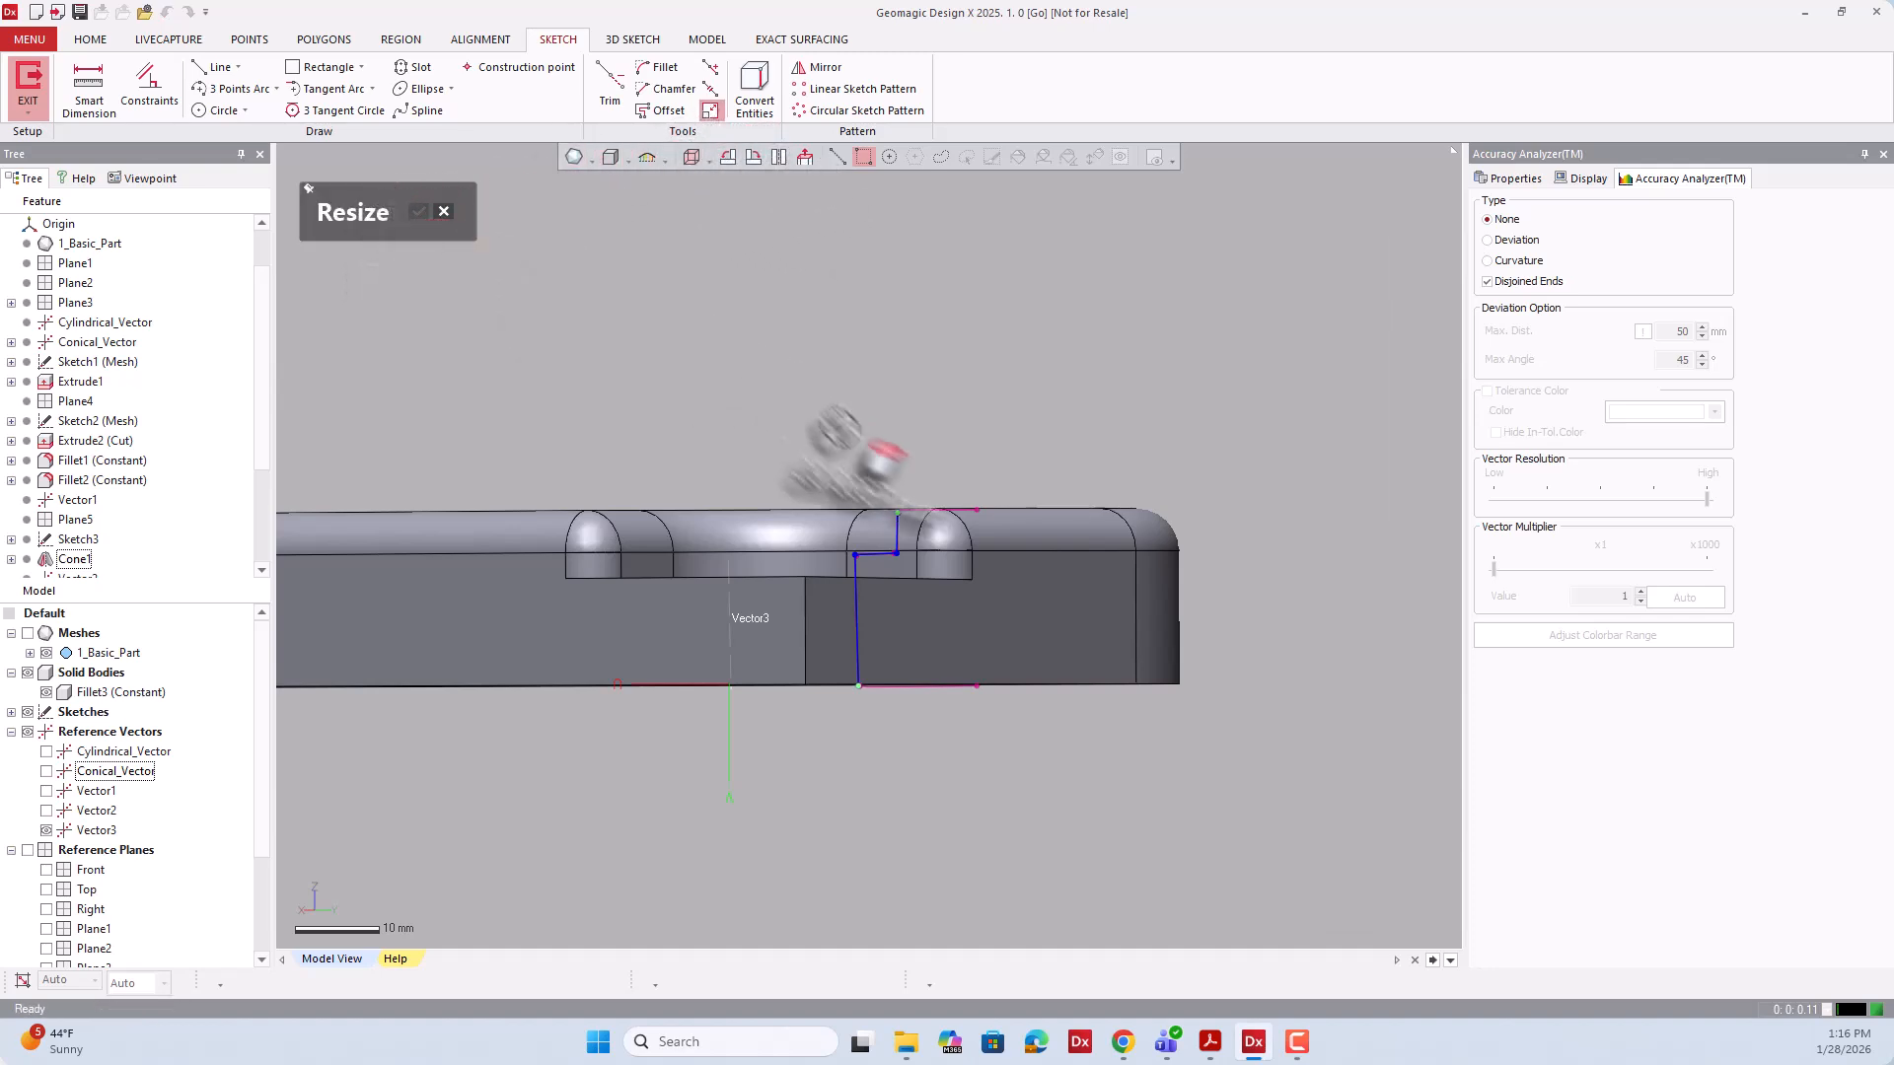
pyautogui.moveTo(898, 511); pyautogui.dragTo(898, 436)
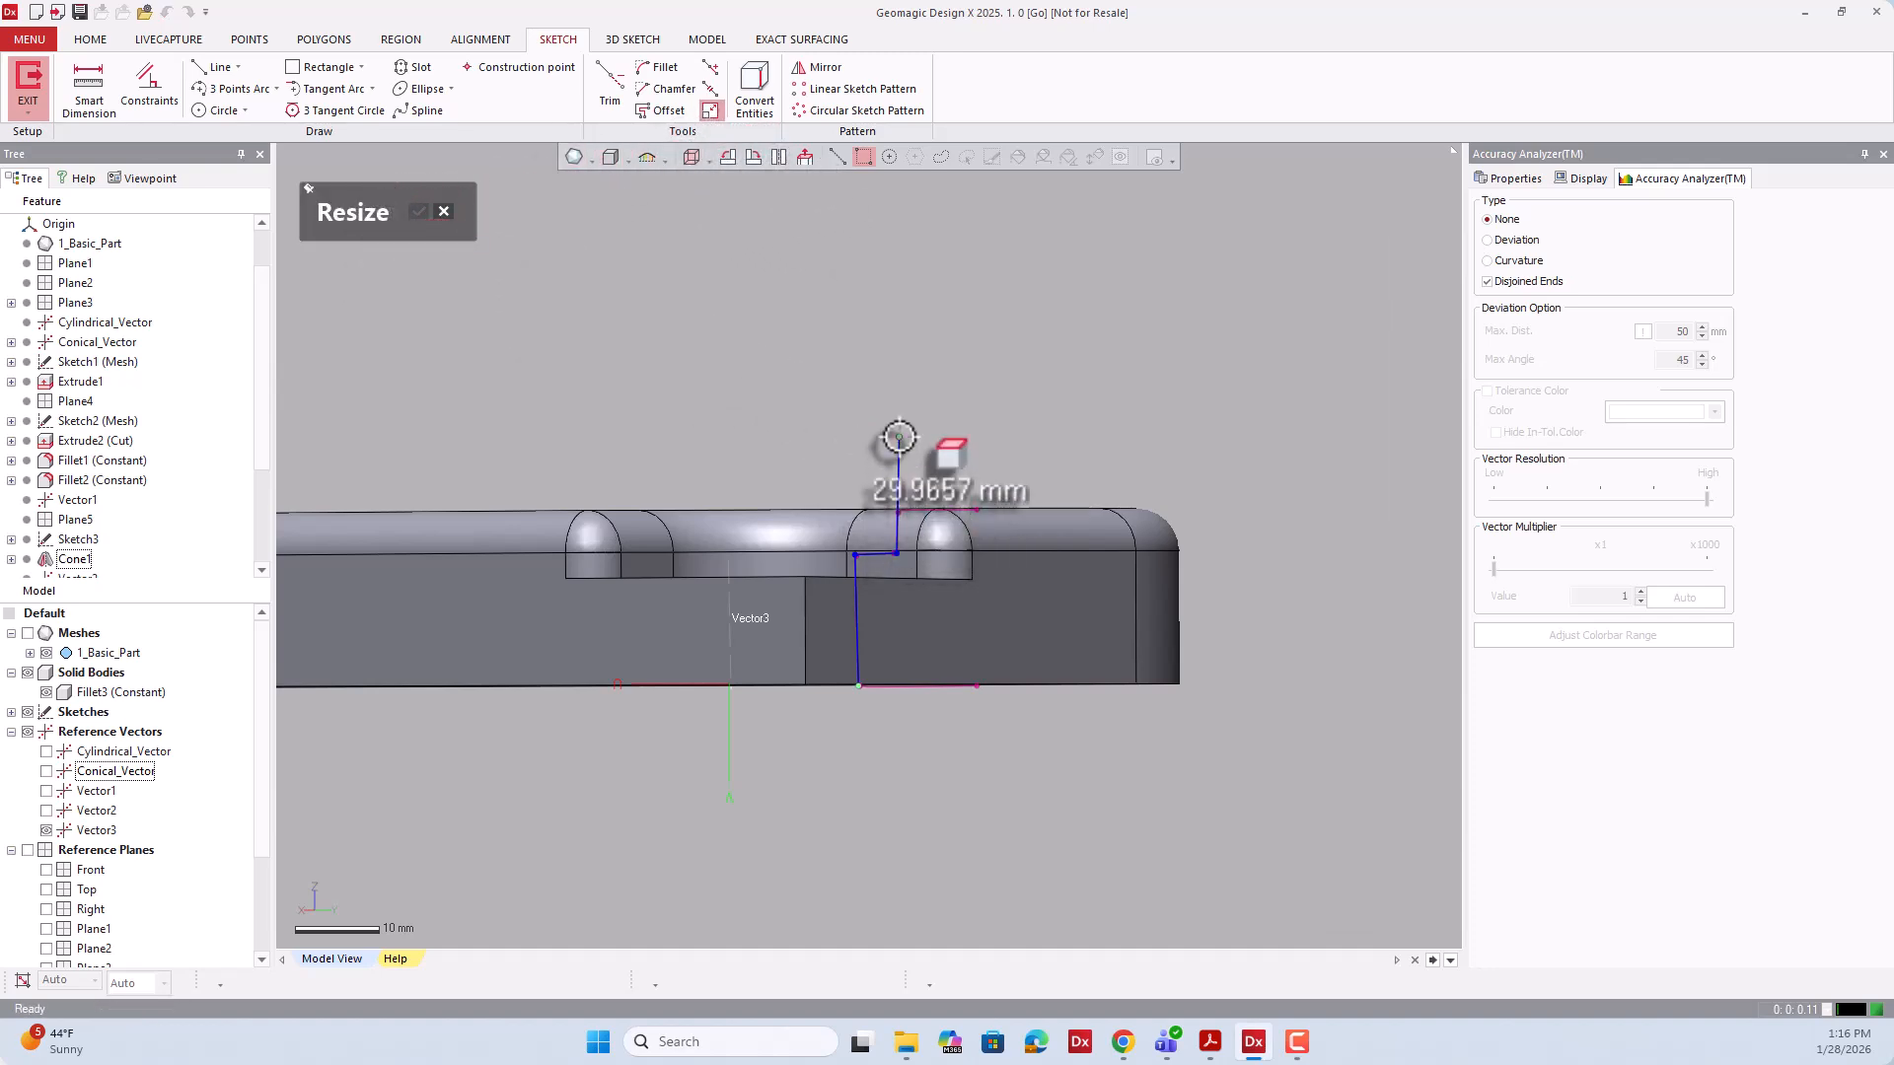
pyautogui.moveTo(858, 686); pyautogui.dragTo(859, 757)
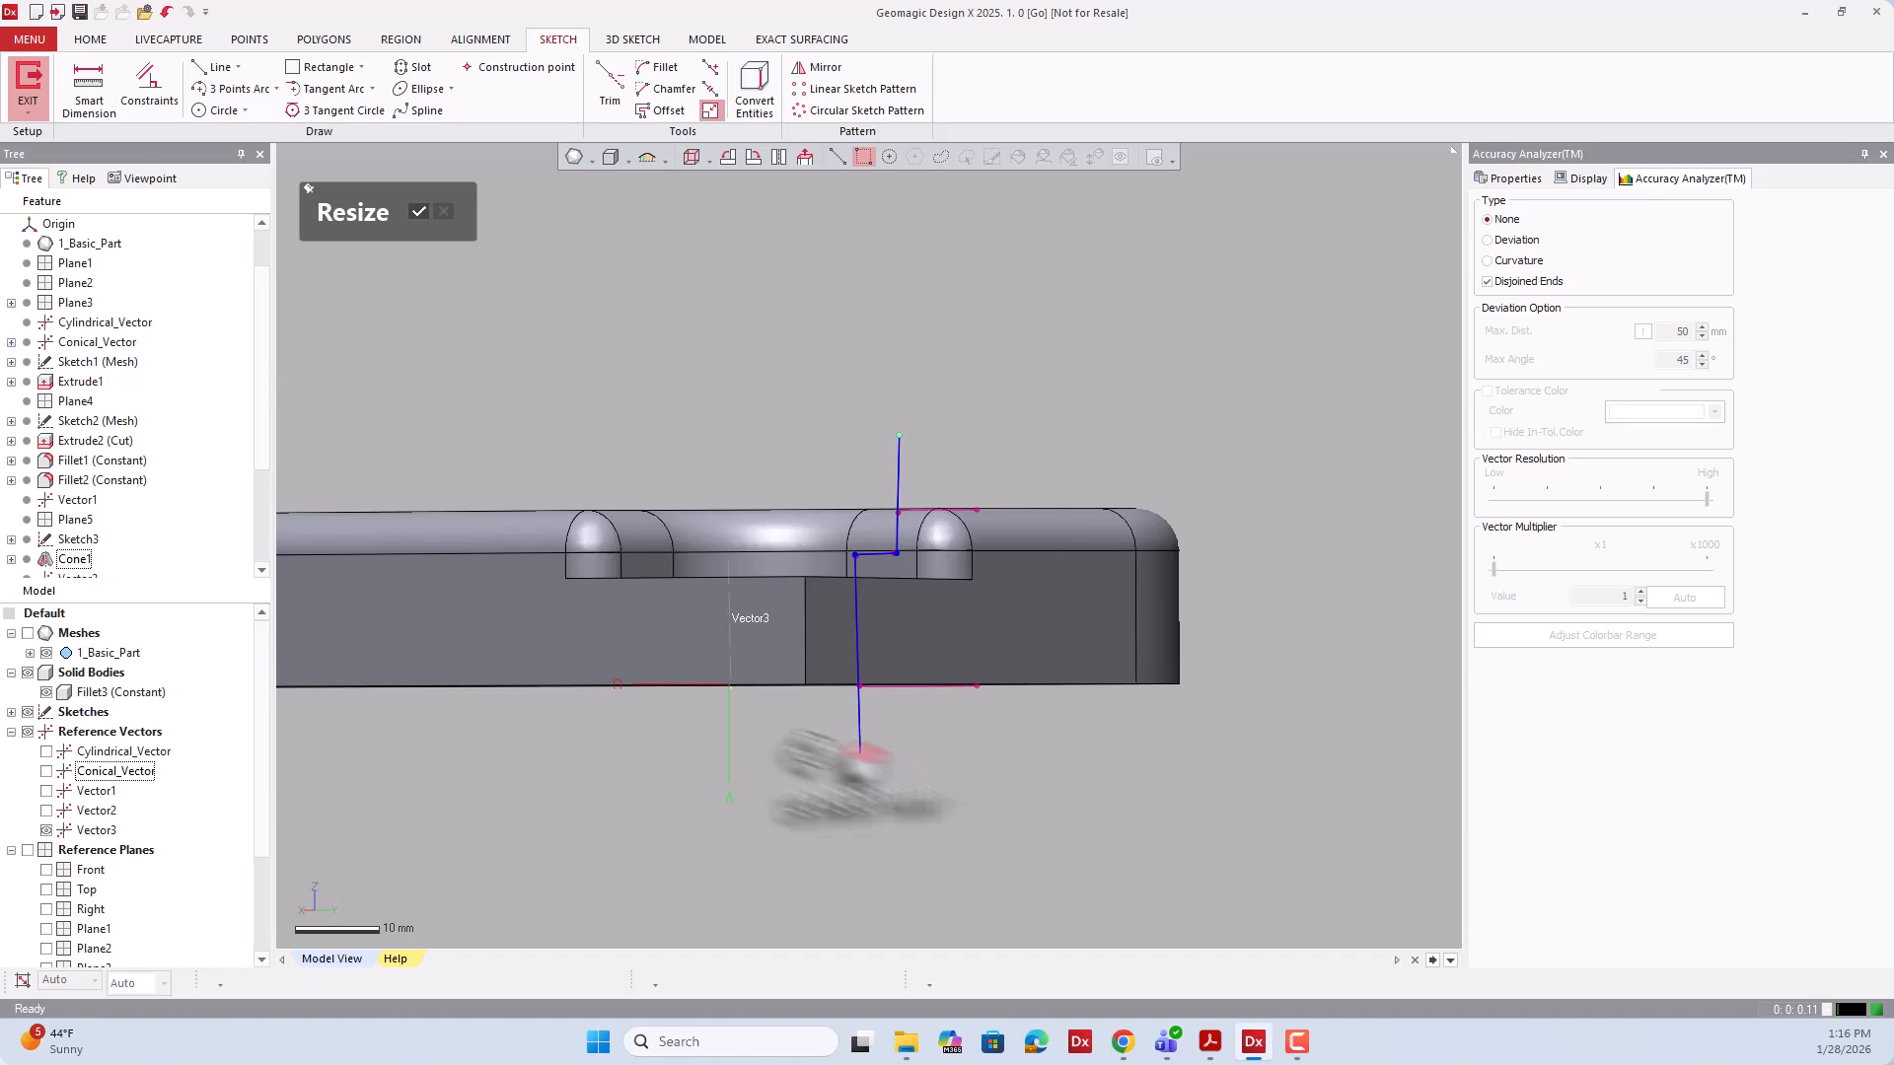
pyautogui.click(420, 209)
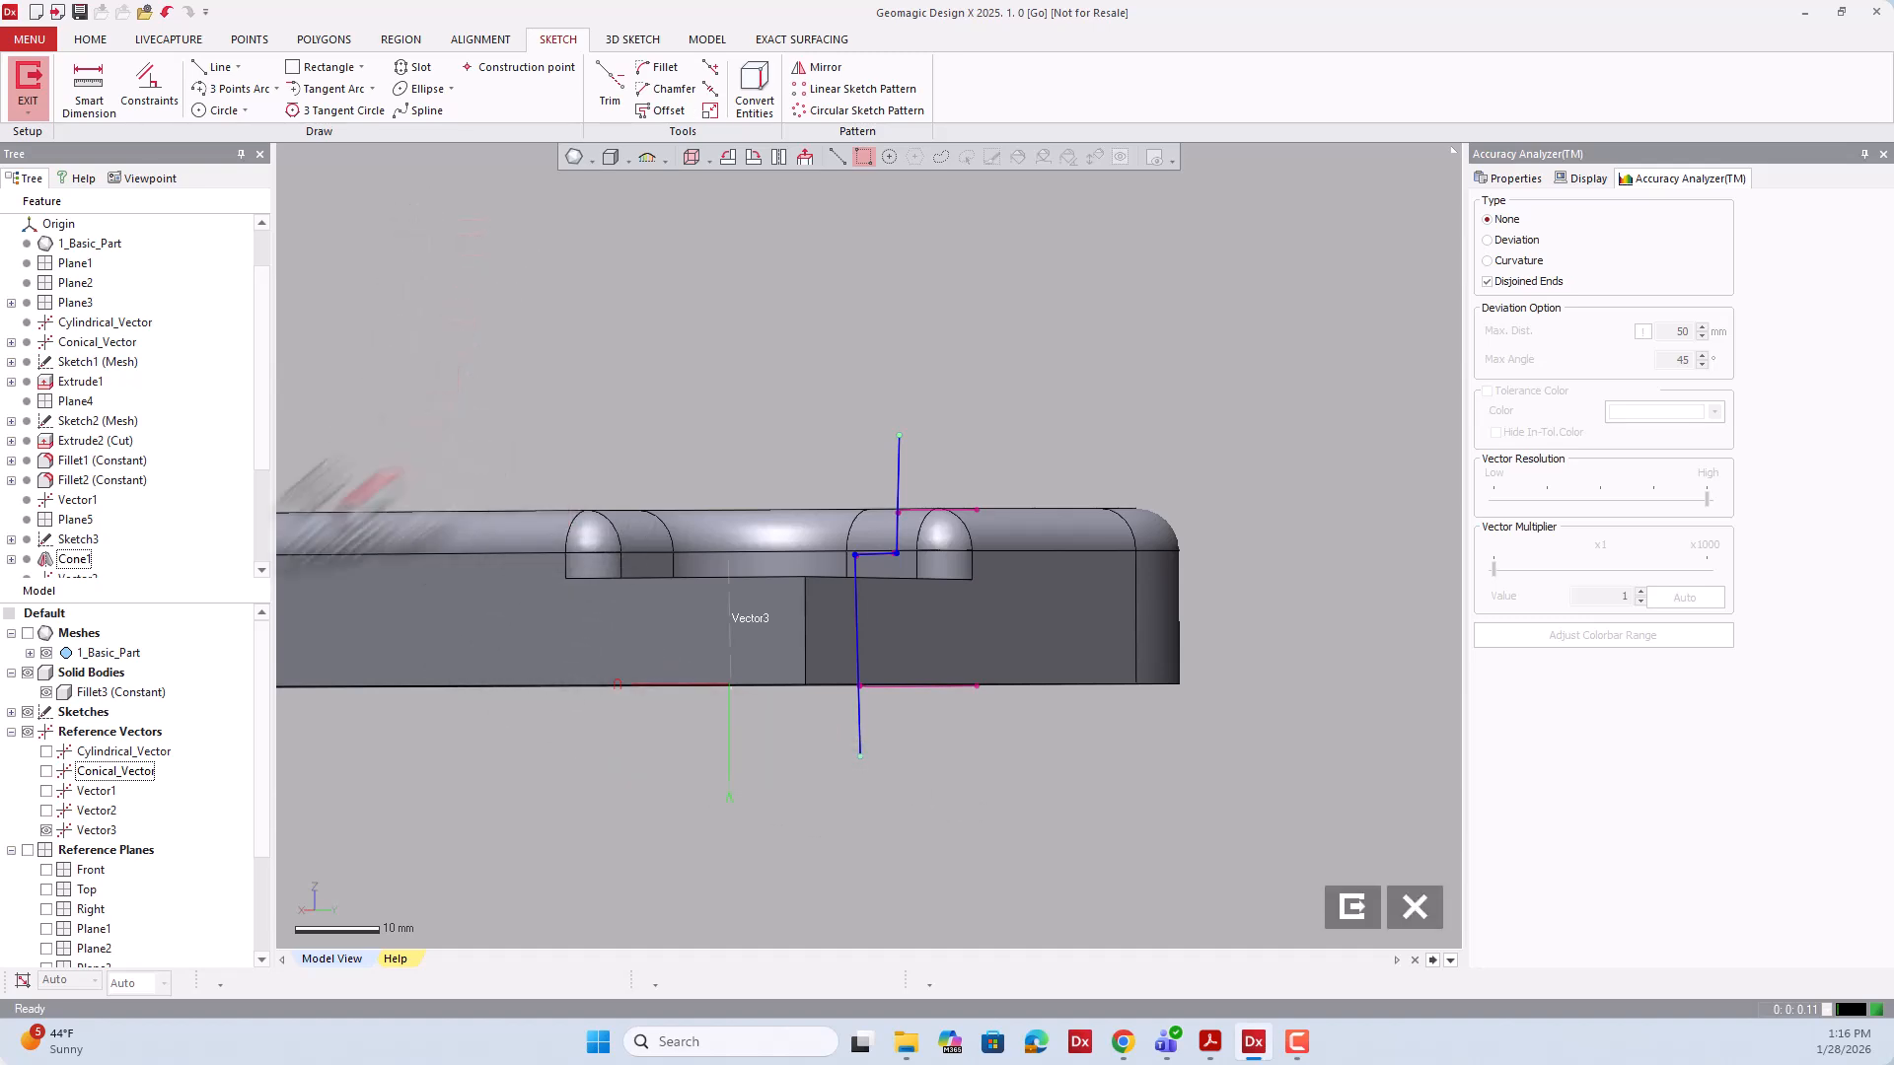
# Hide the solid body and draw a construction centerline about 11.5 mm long on the hole's axis vector.
pyautogui.click(46, 692)
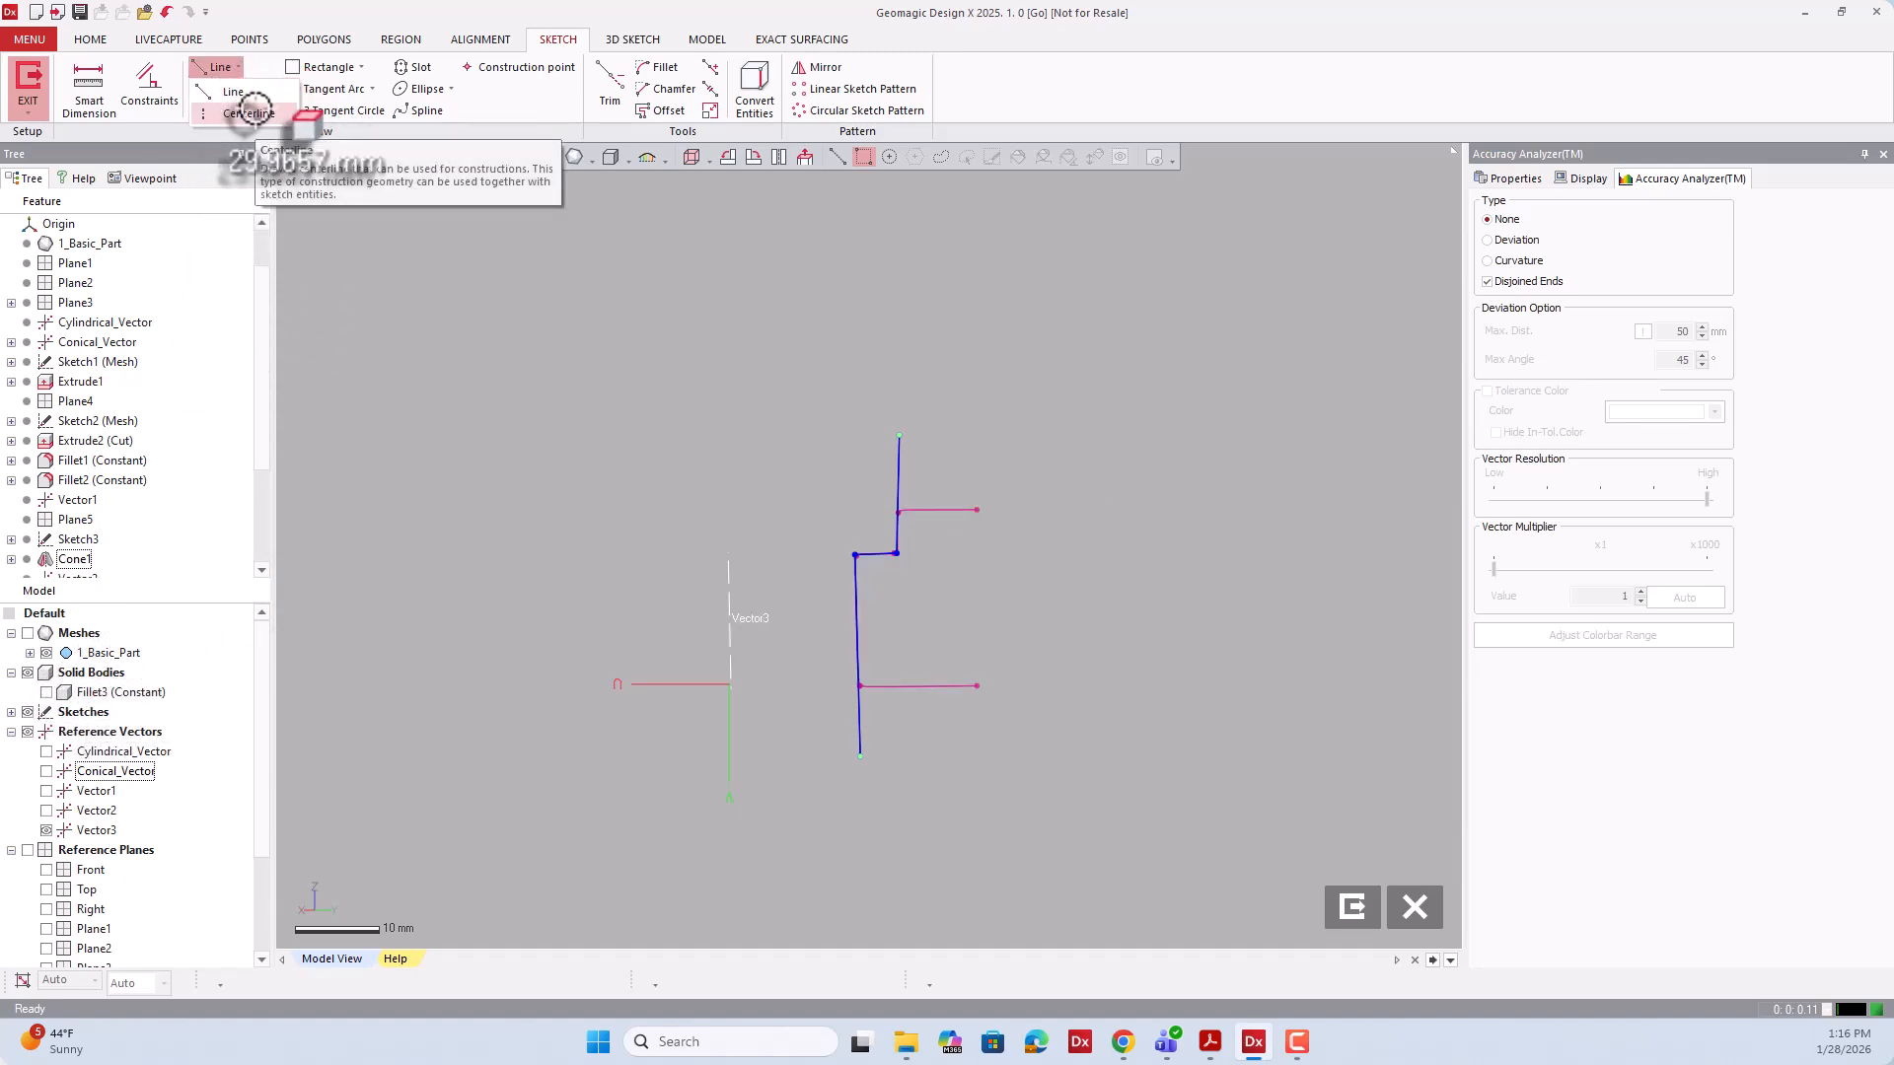
pyautogui.click(248, 113)
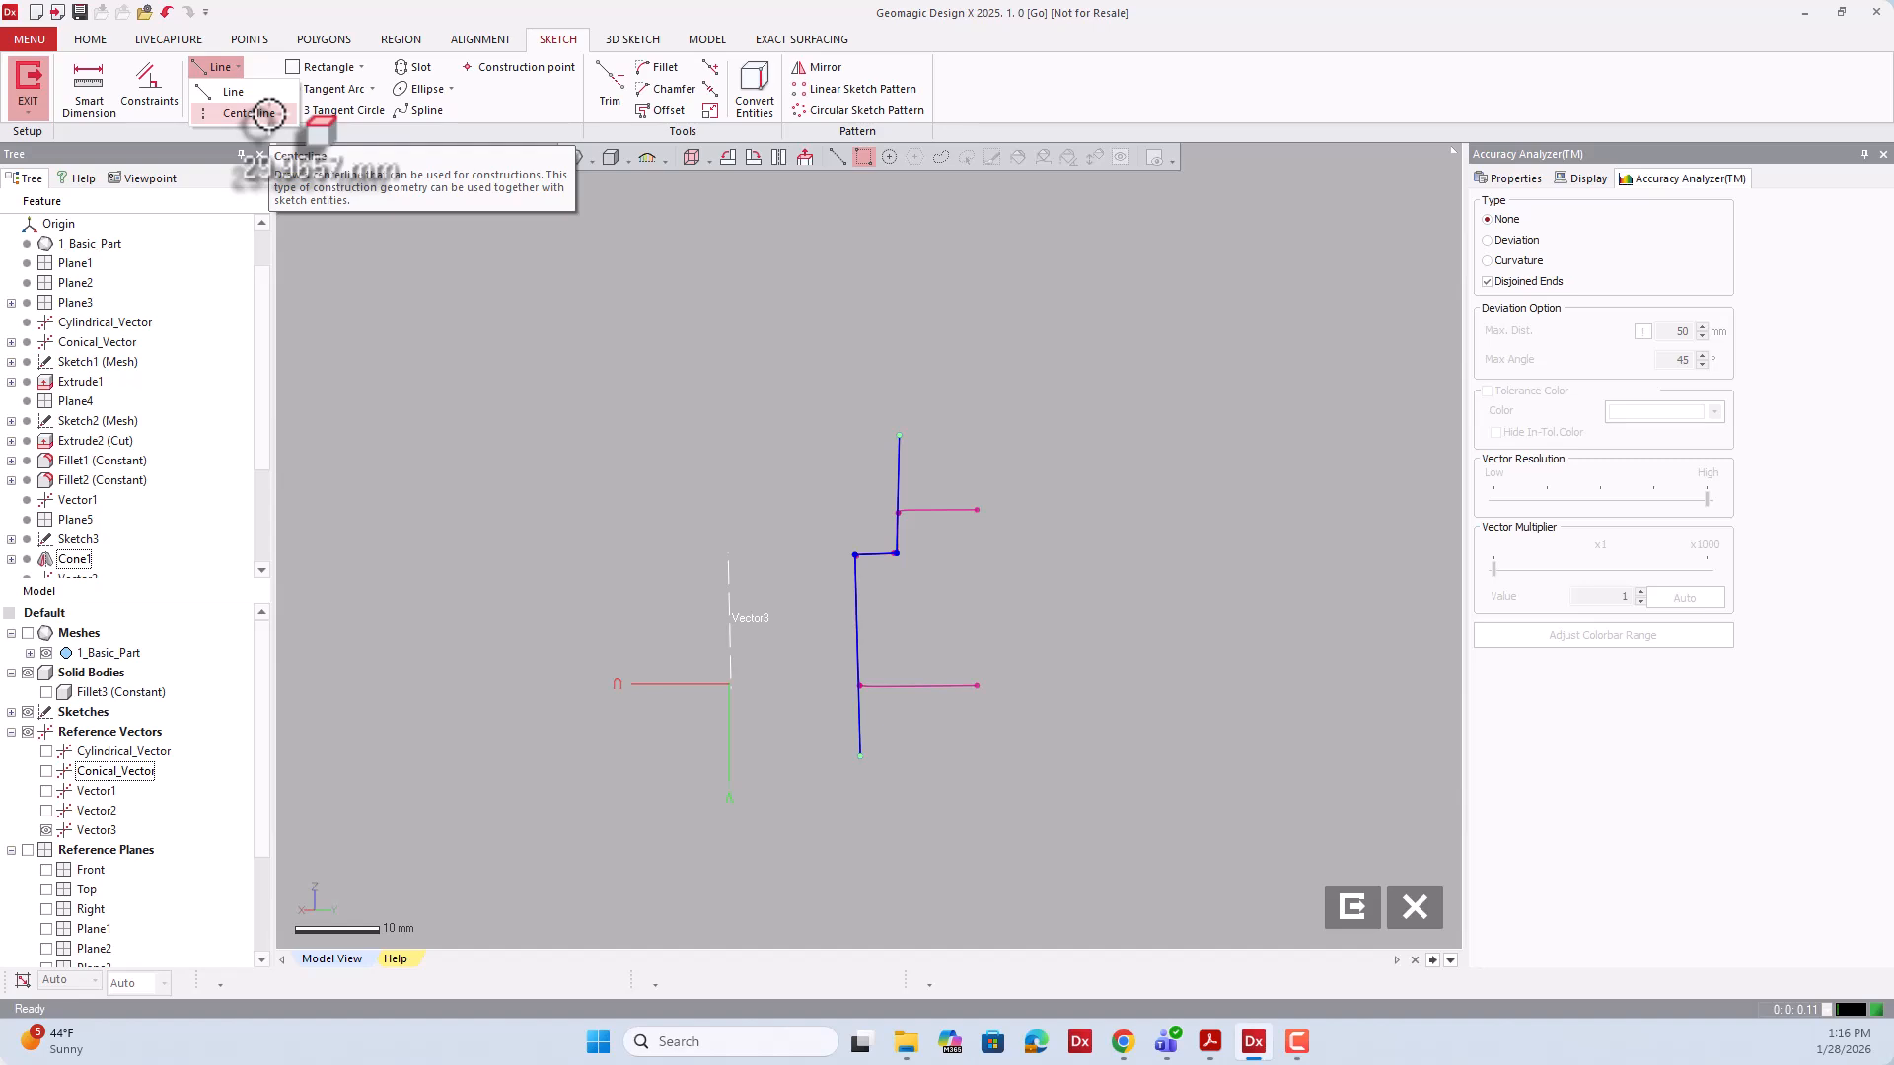
pyautogui.click(258, 114)
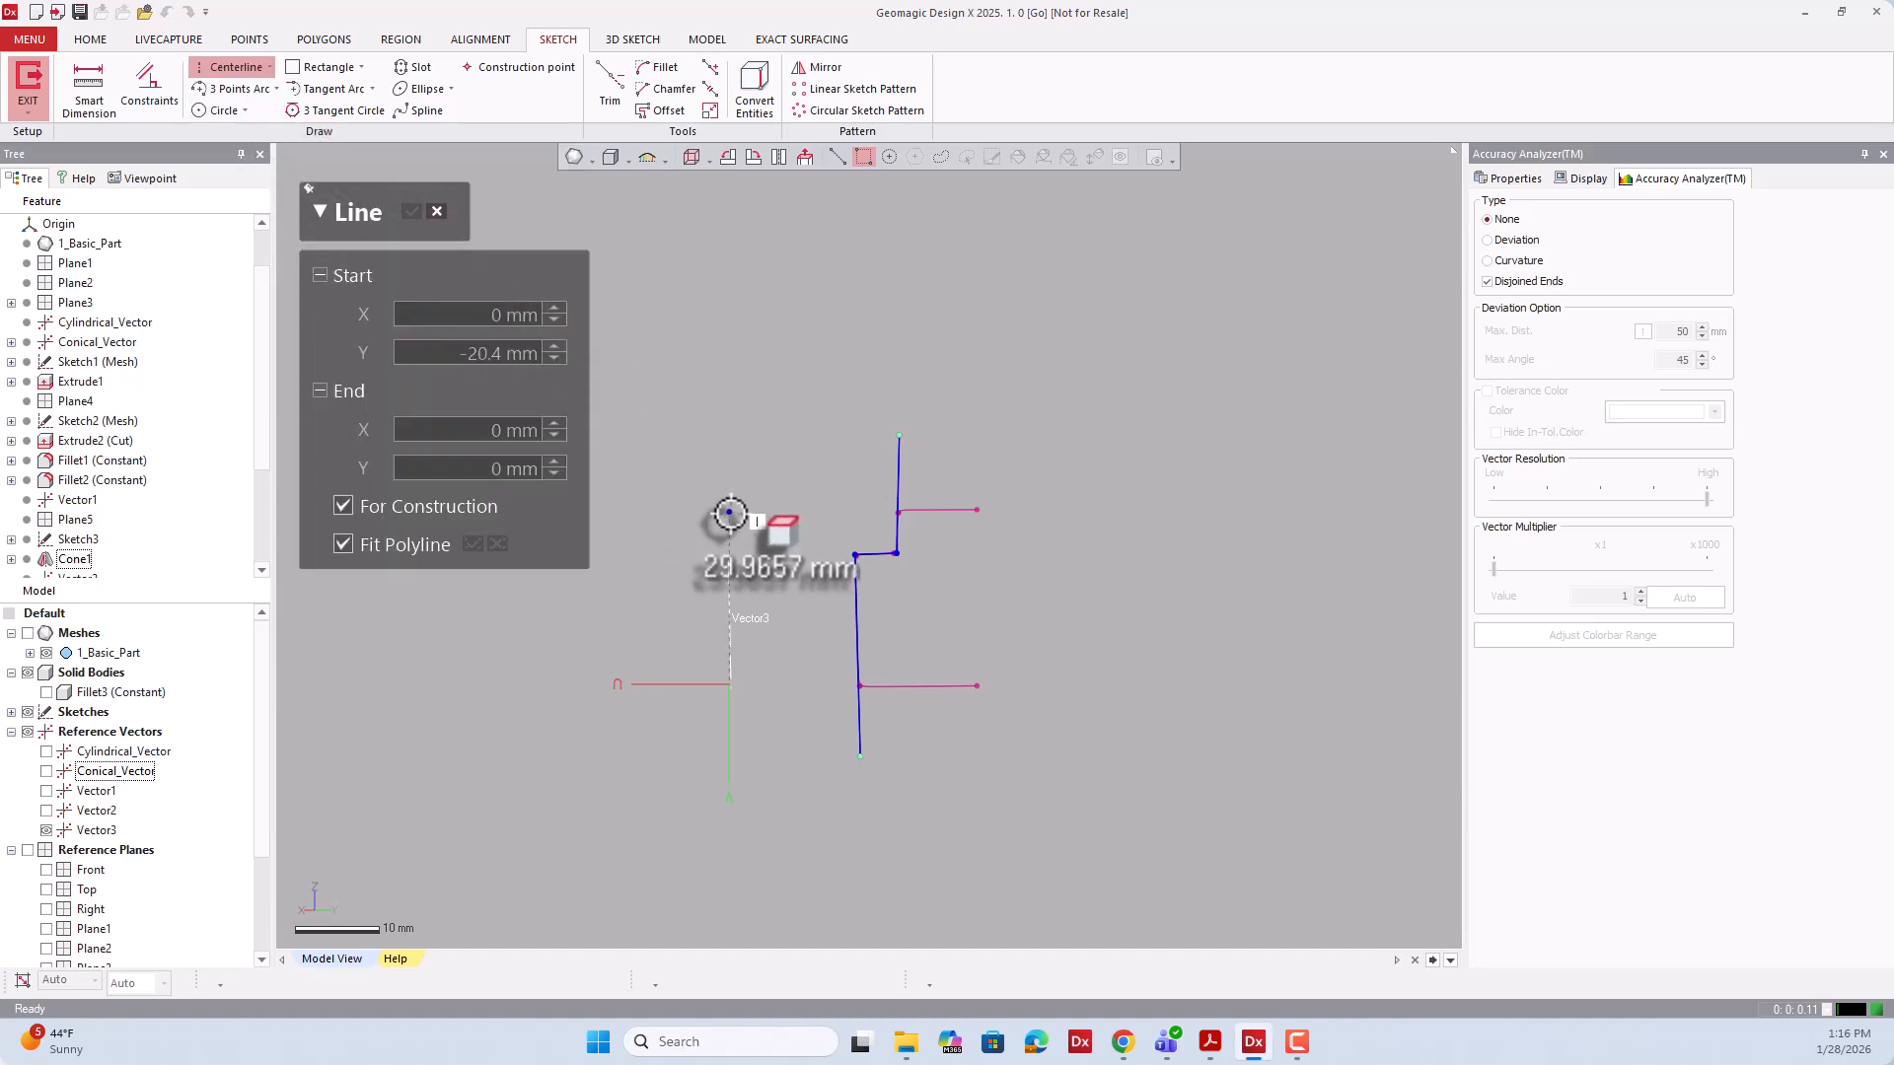
pyautogui.click(729, 571)
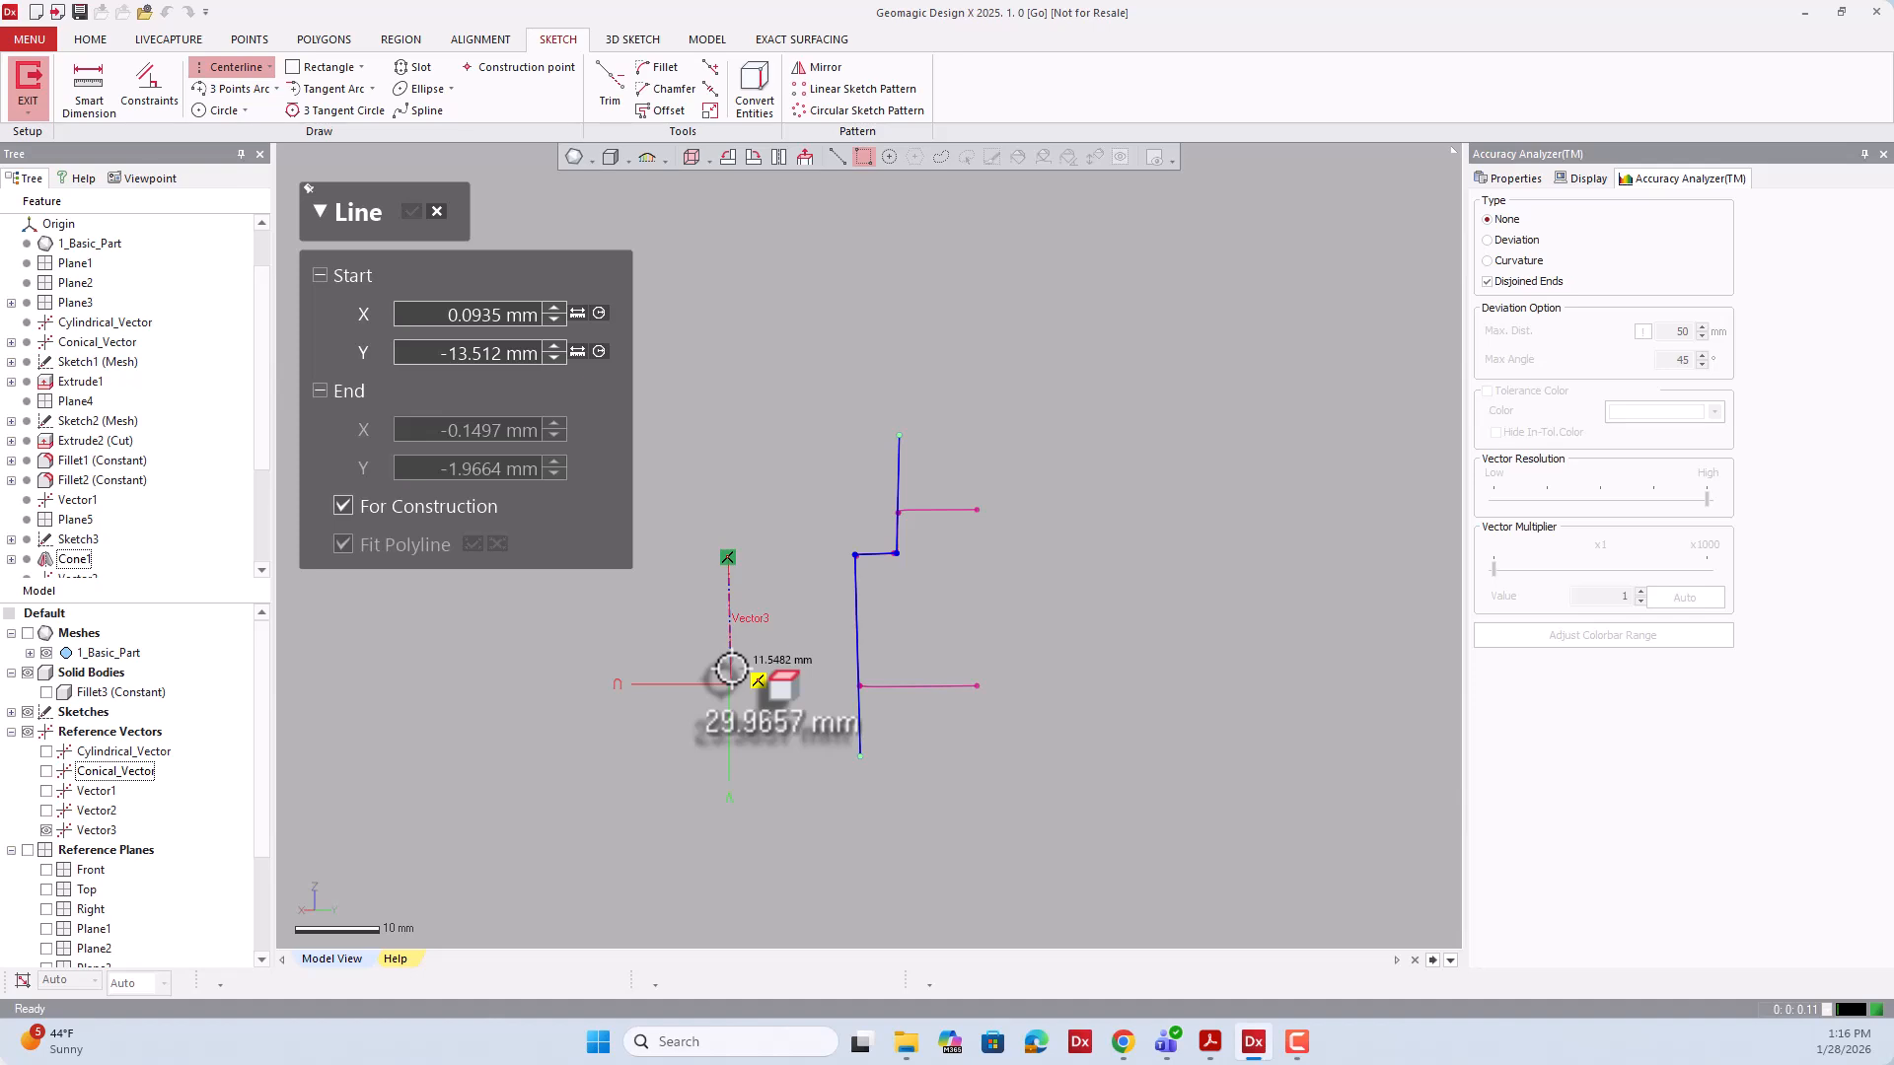
pyautogui.click(731, 668)
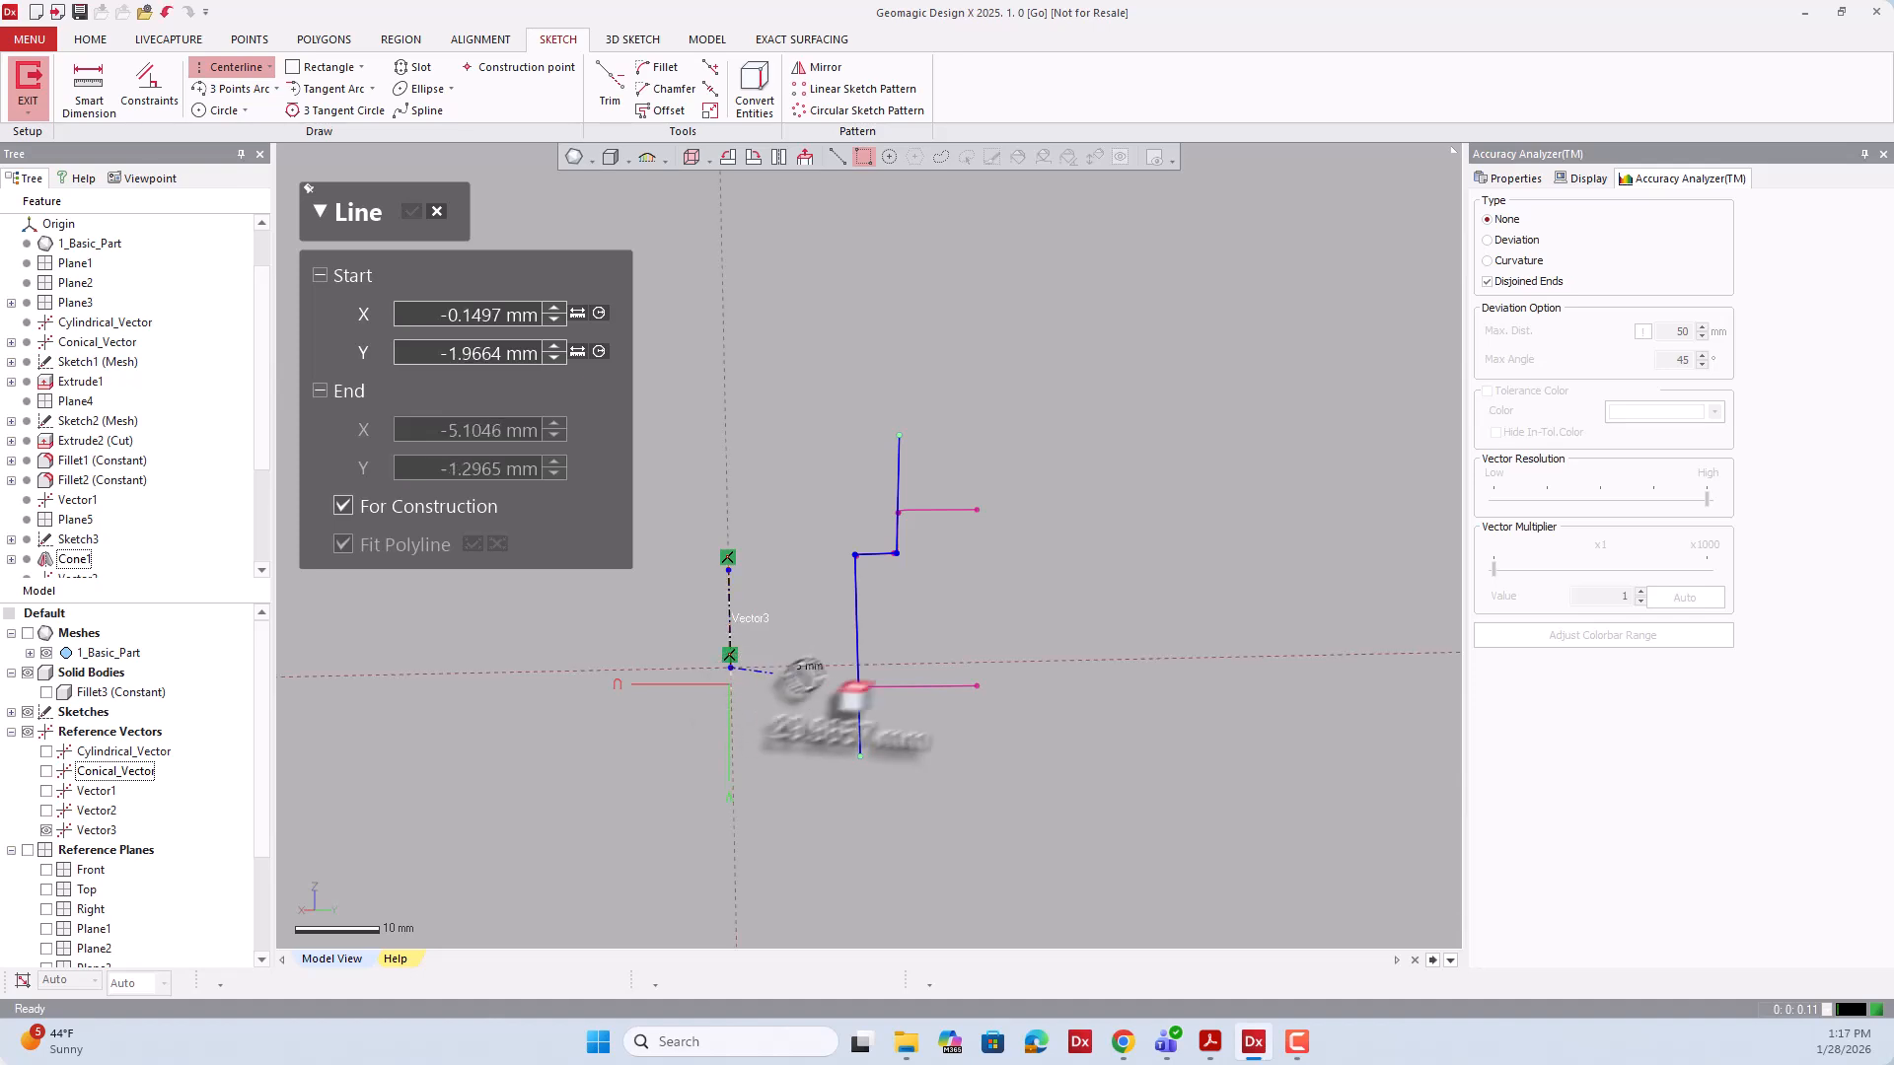
pyautogui.press('Escape')
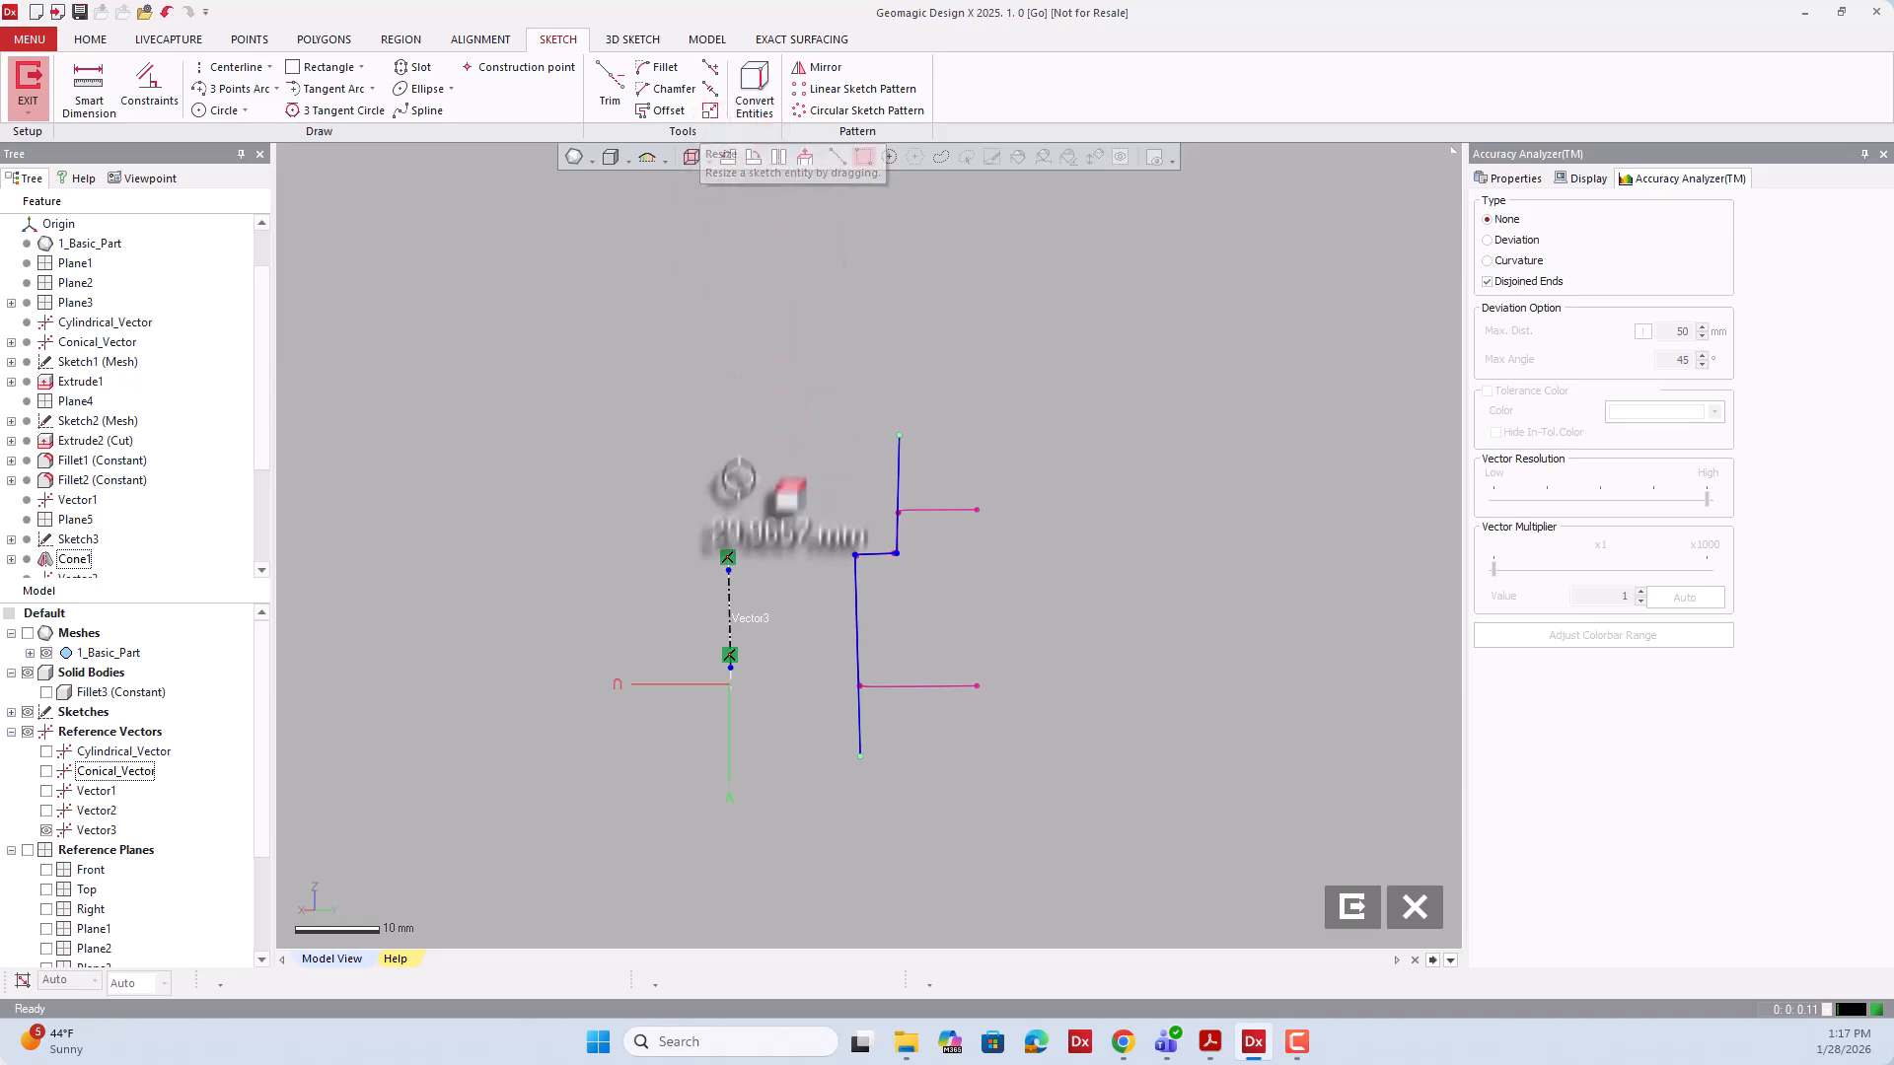
# Resize both ends of the centerline so it extends well above and below the stepped hole profile.
pyautogui.click(710, 109)
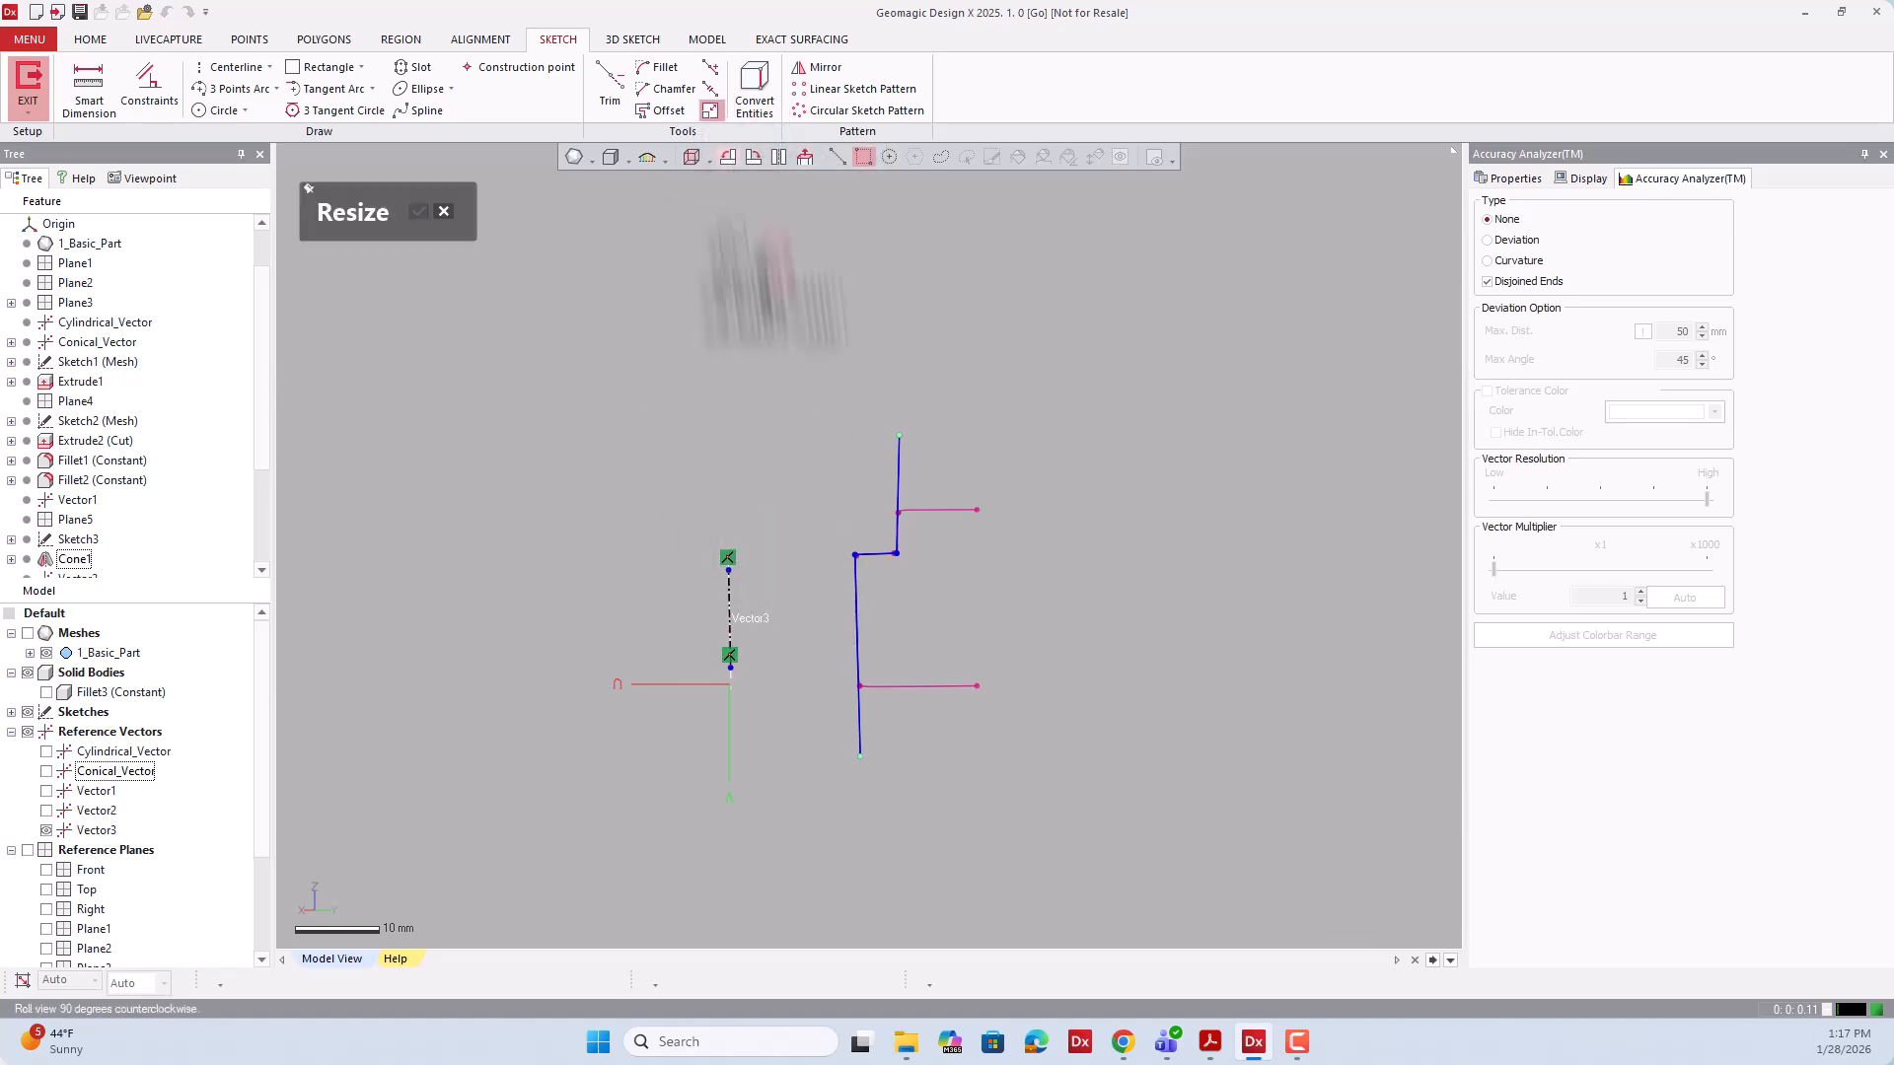
pyautogui.moveTo(728, 558); pyautogui.dragTo(723, 317)
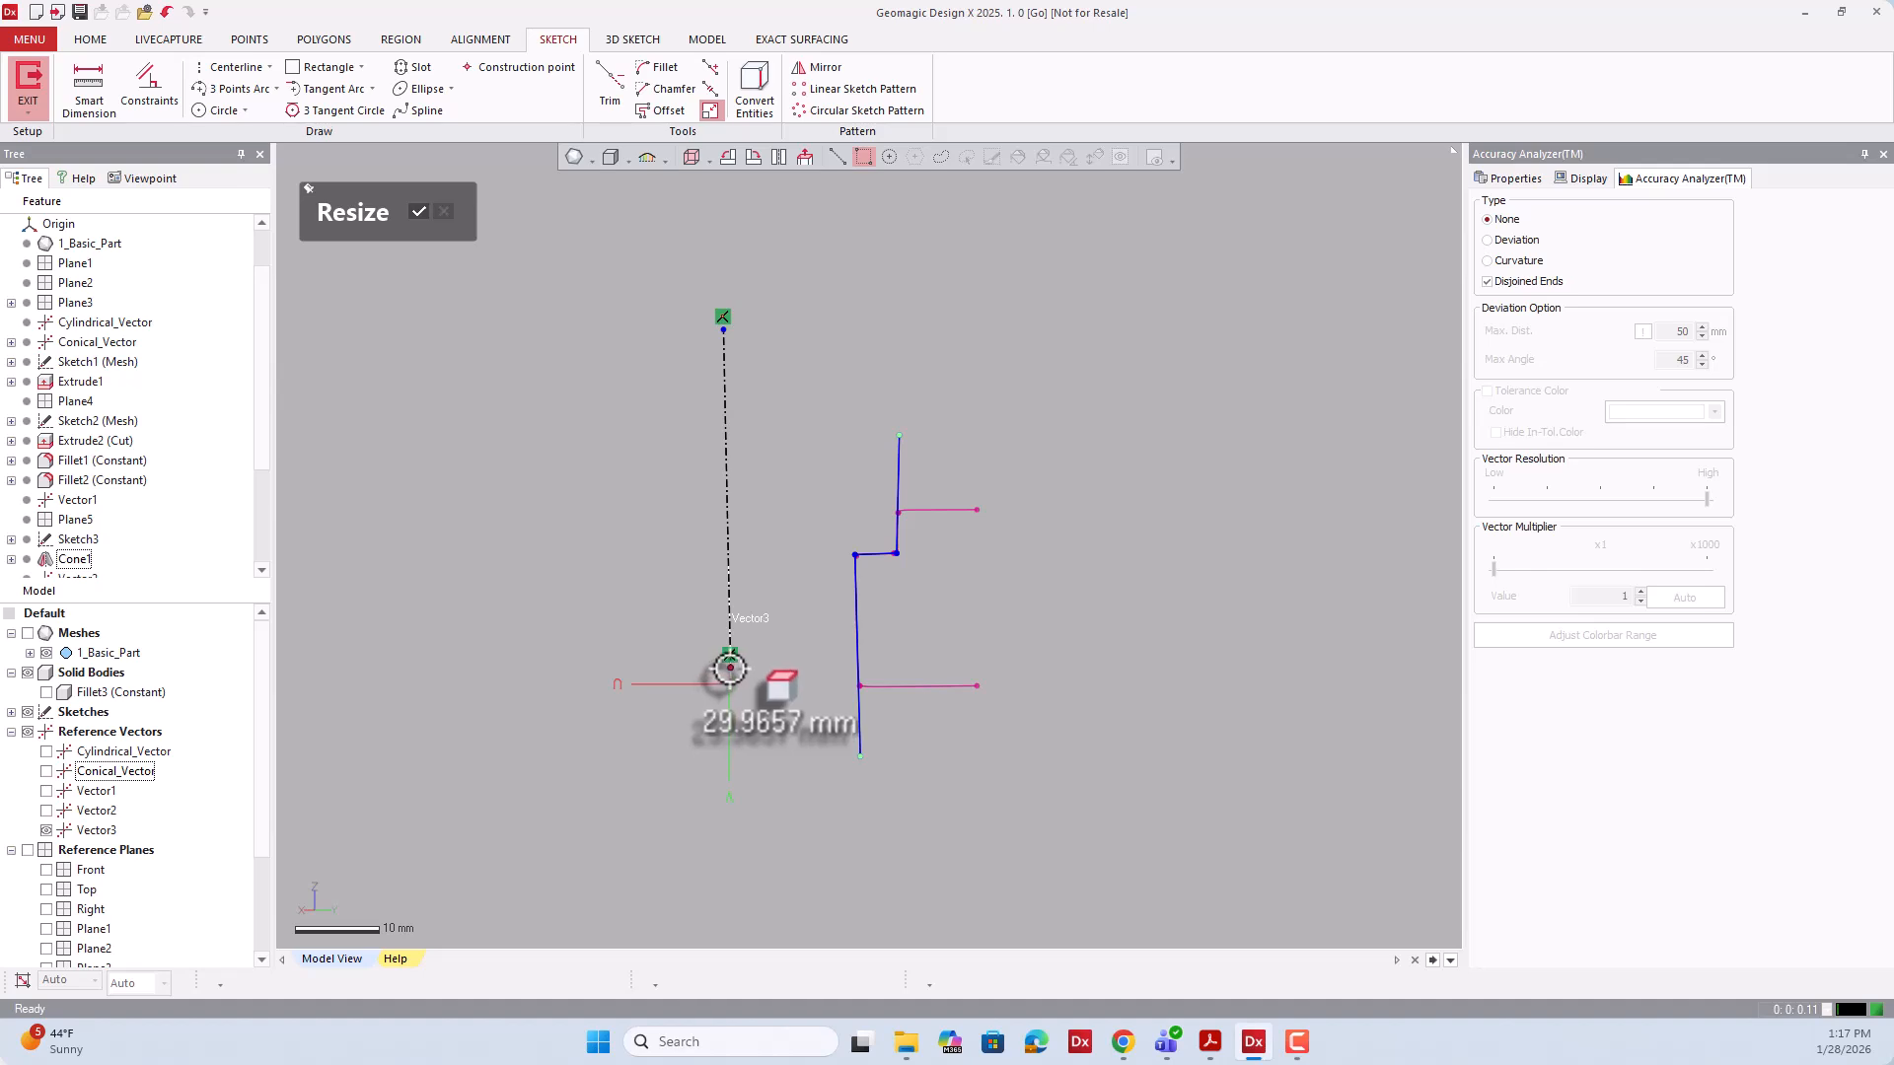
pyautogui.moveTo(730, 669); pyautogui.dragTo(735, 873)
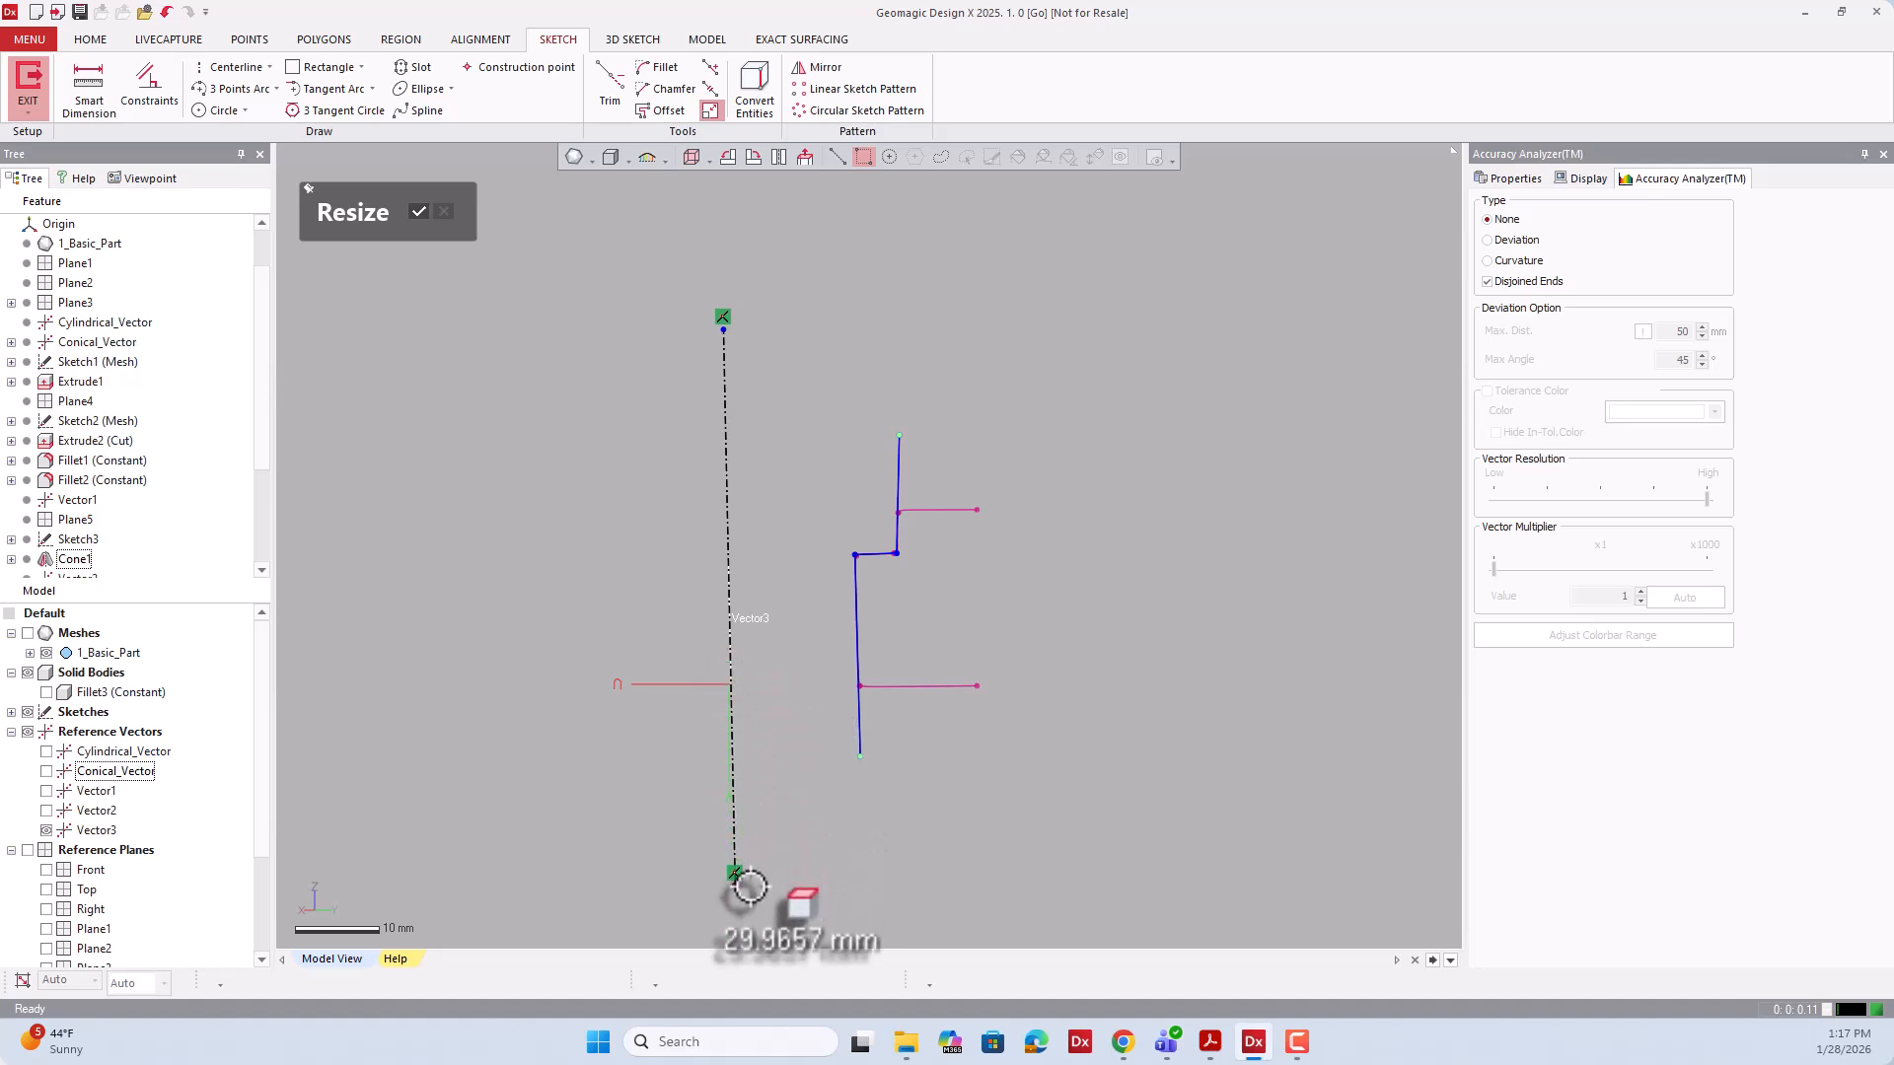
pyautogui.click(422, 212)
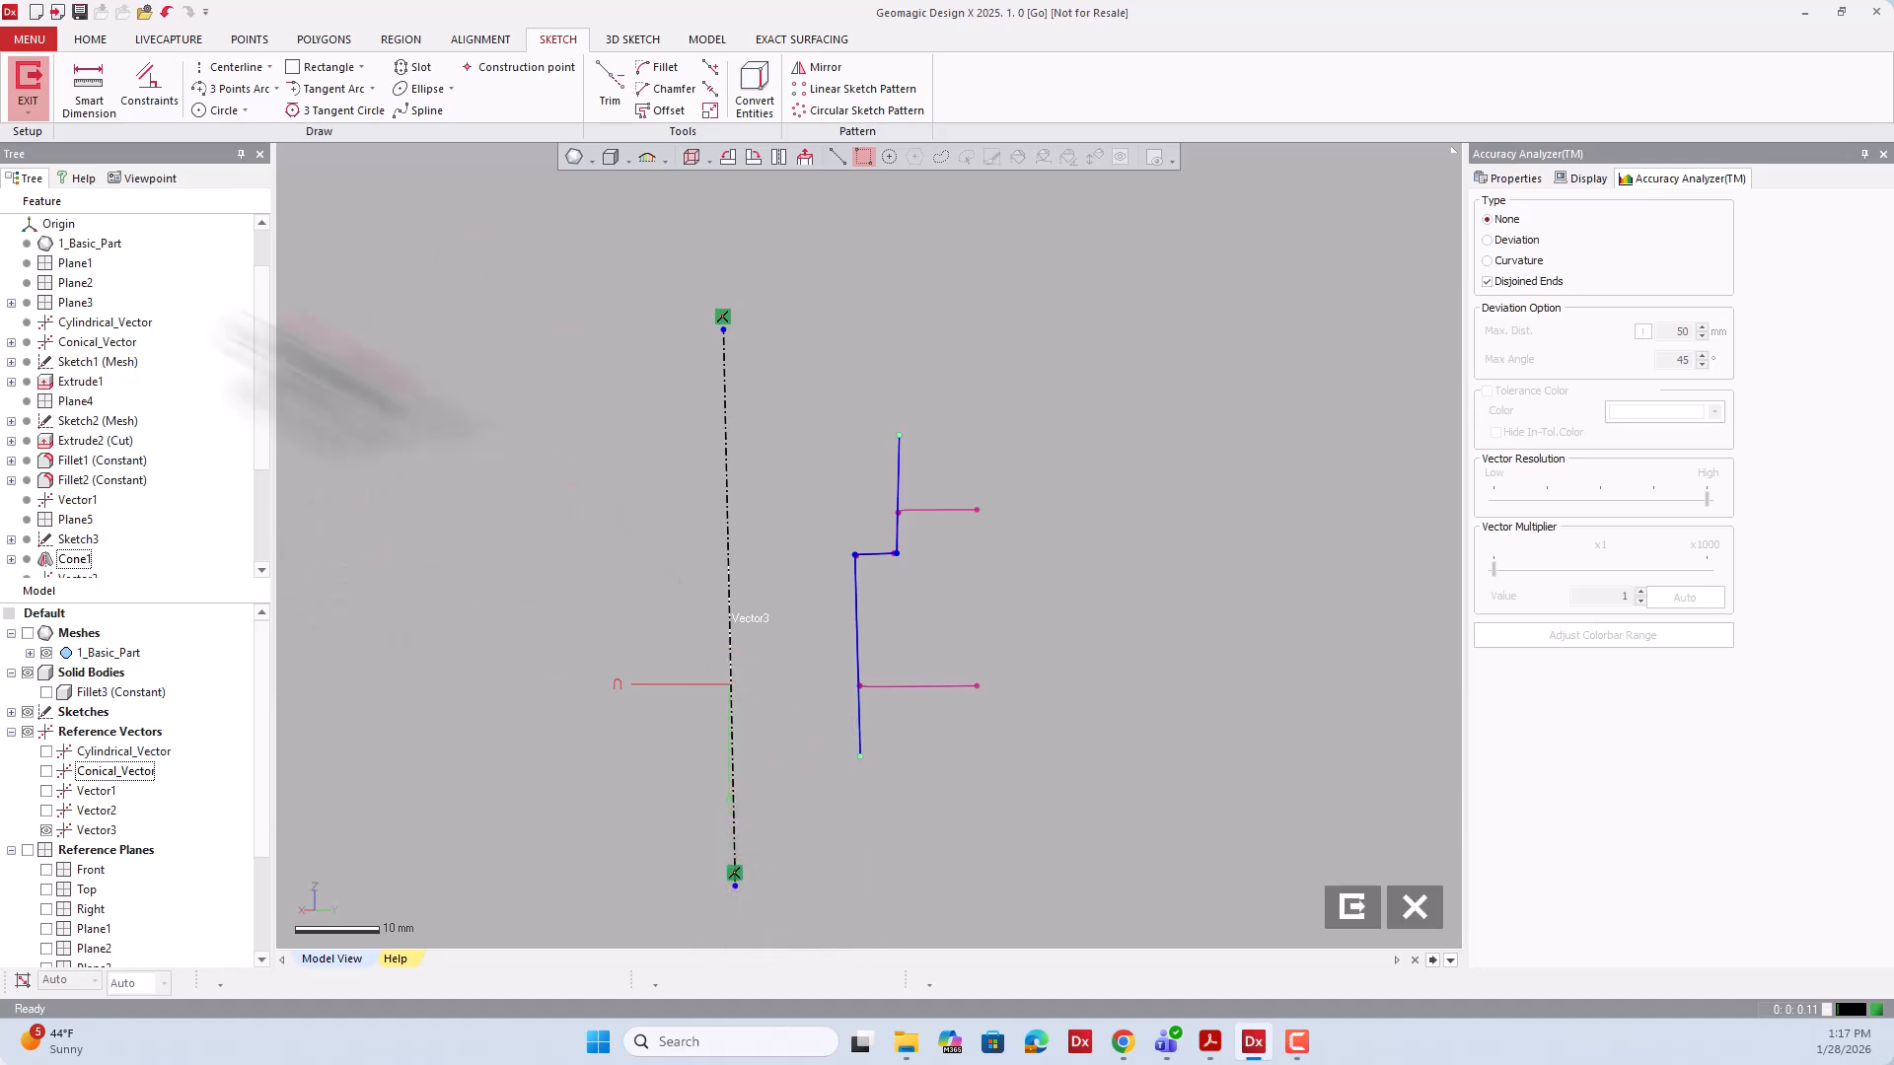
# Draw a horizontal line about 32 mm long from the profile's upper end and a slanted one about 33 mm from its lower end, both crossing the centerline.
pyautogui.click(266, 67)
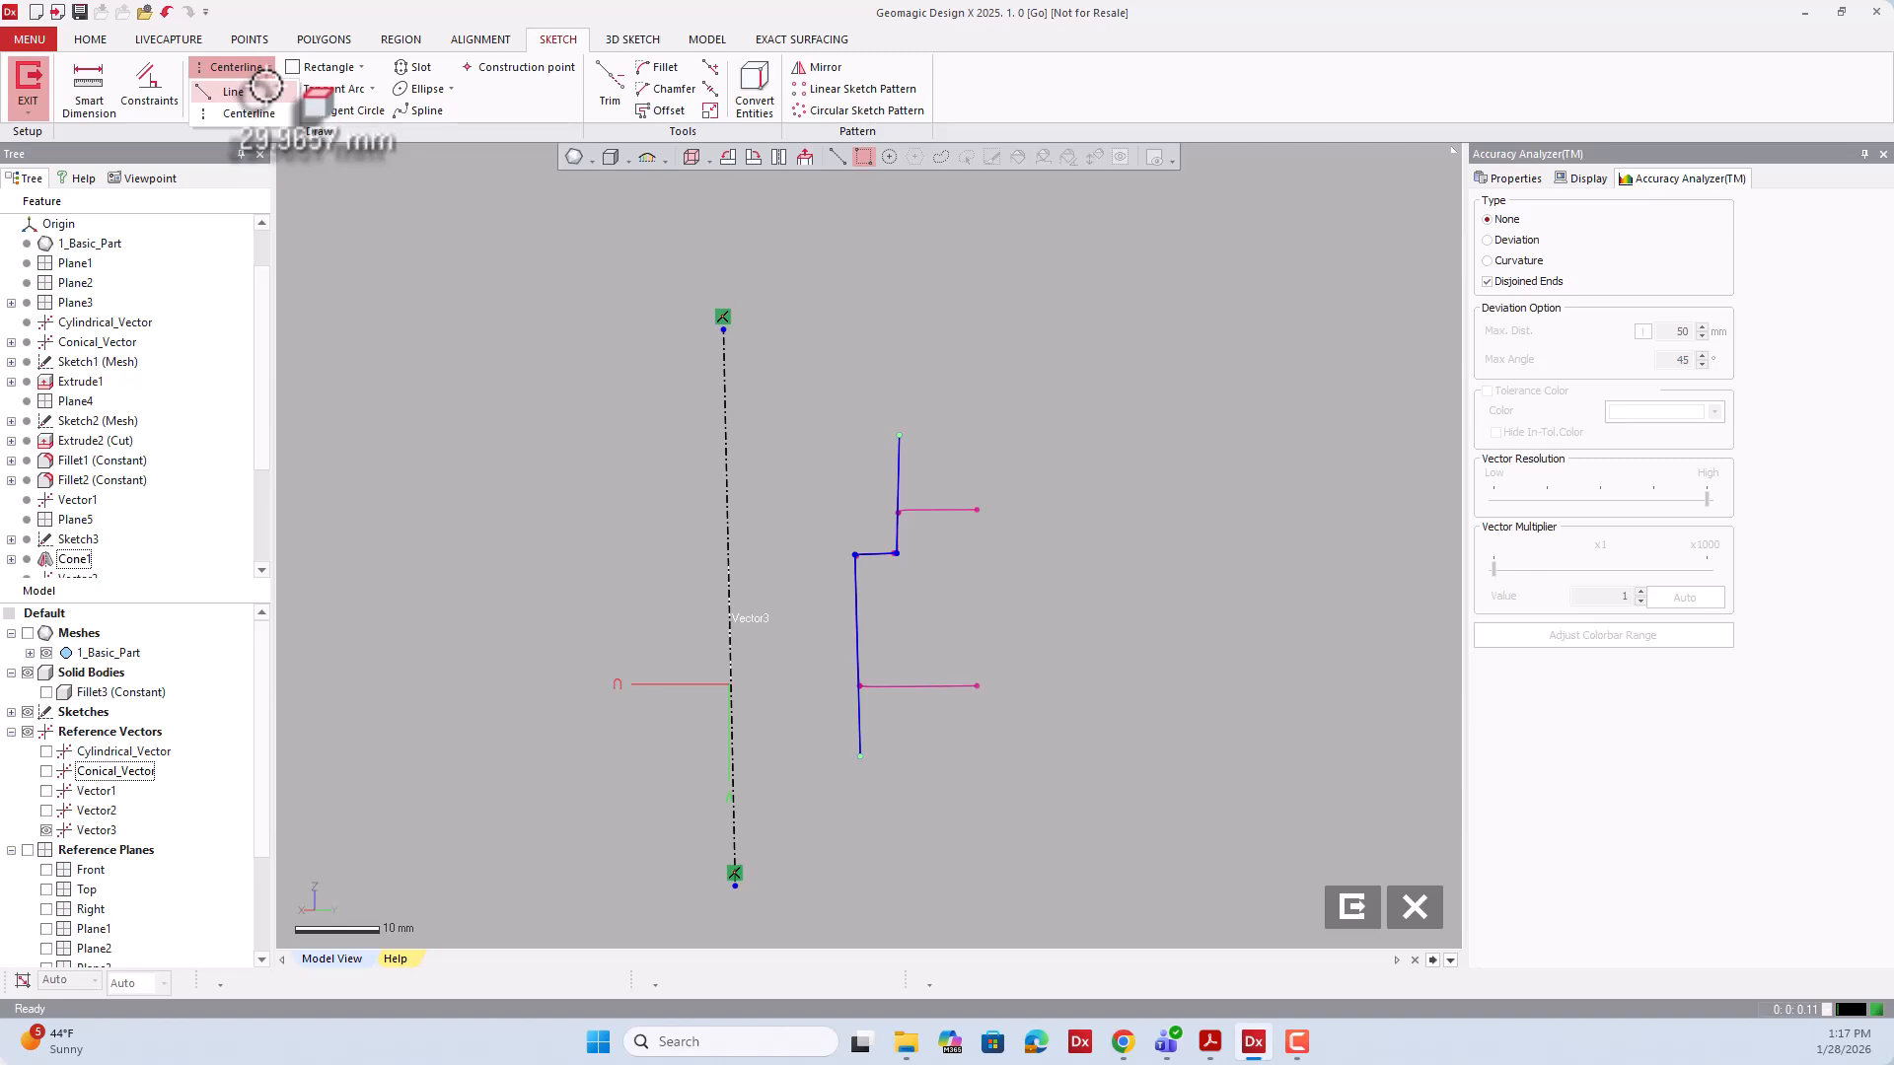
pyautogui.click(258, 90)
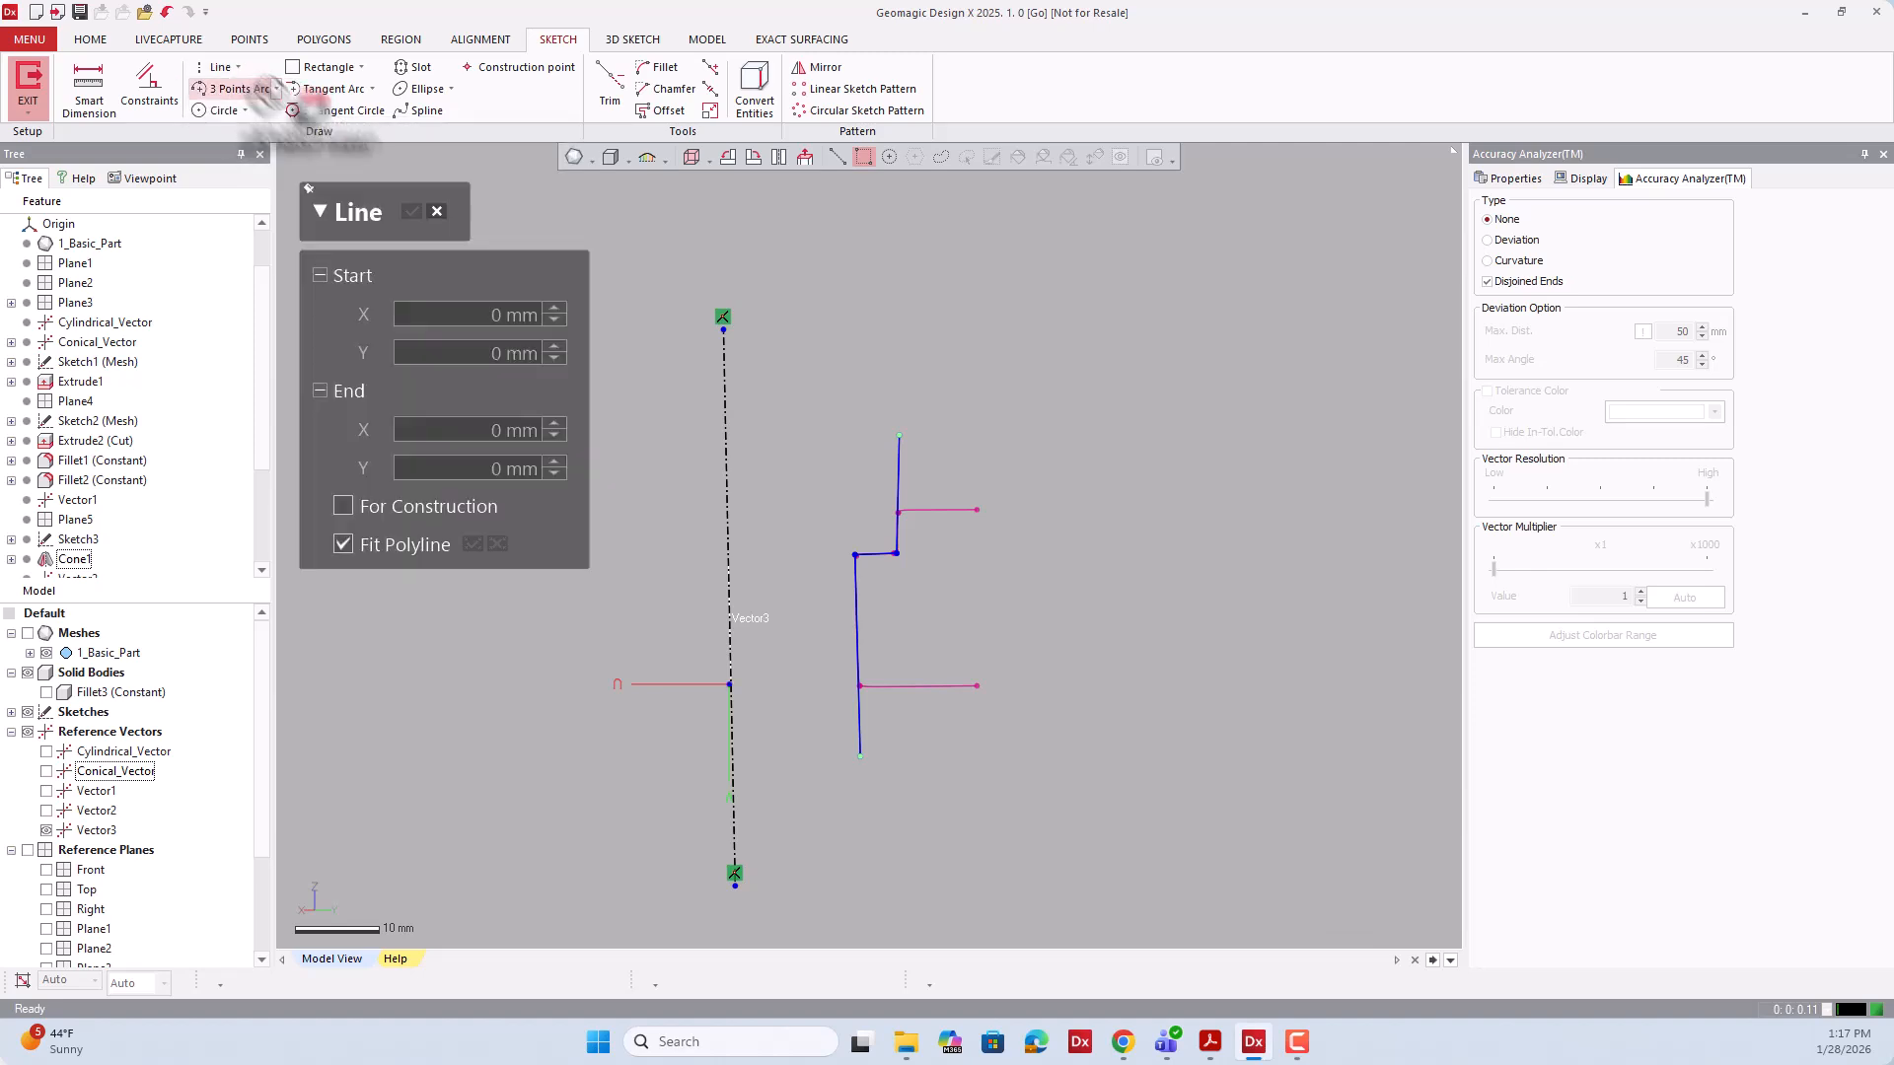
pyautogui.click(899, 435)
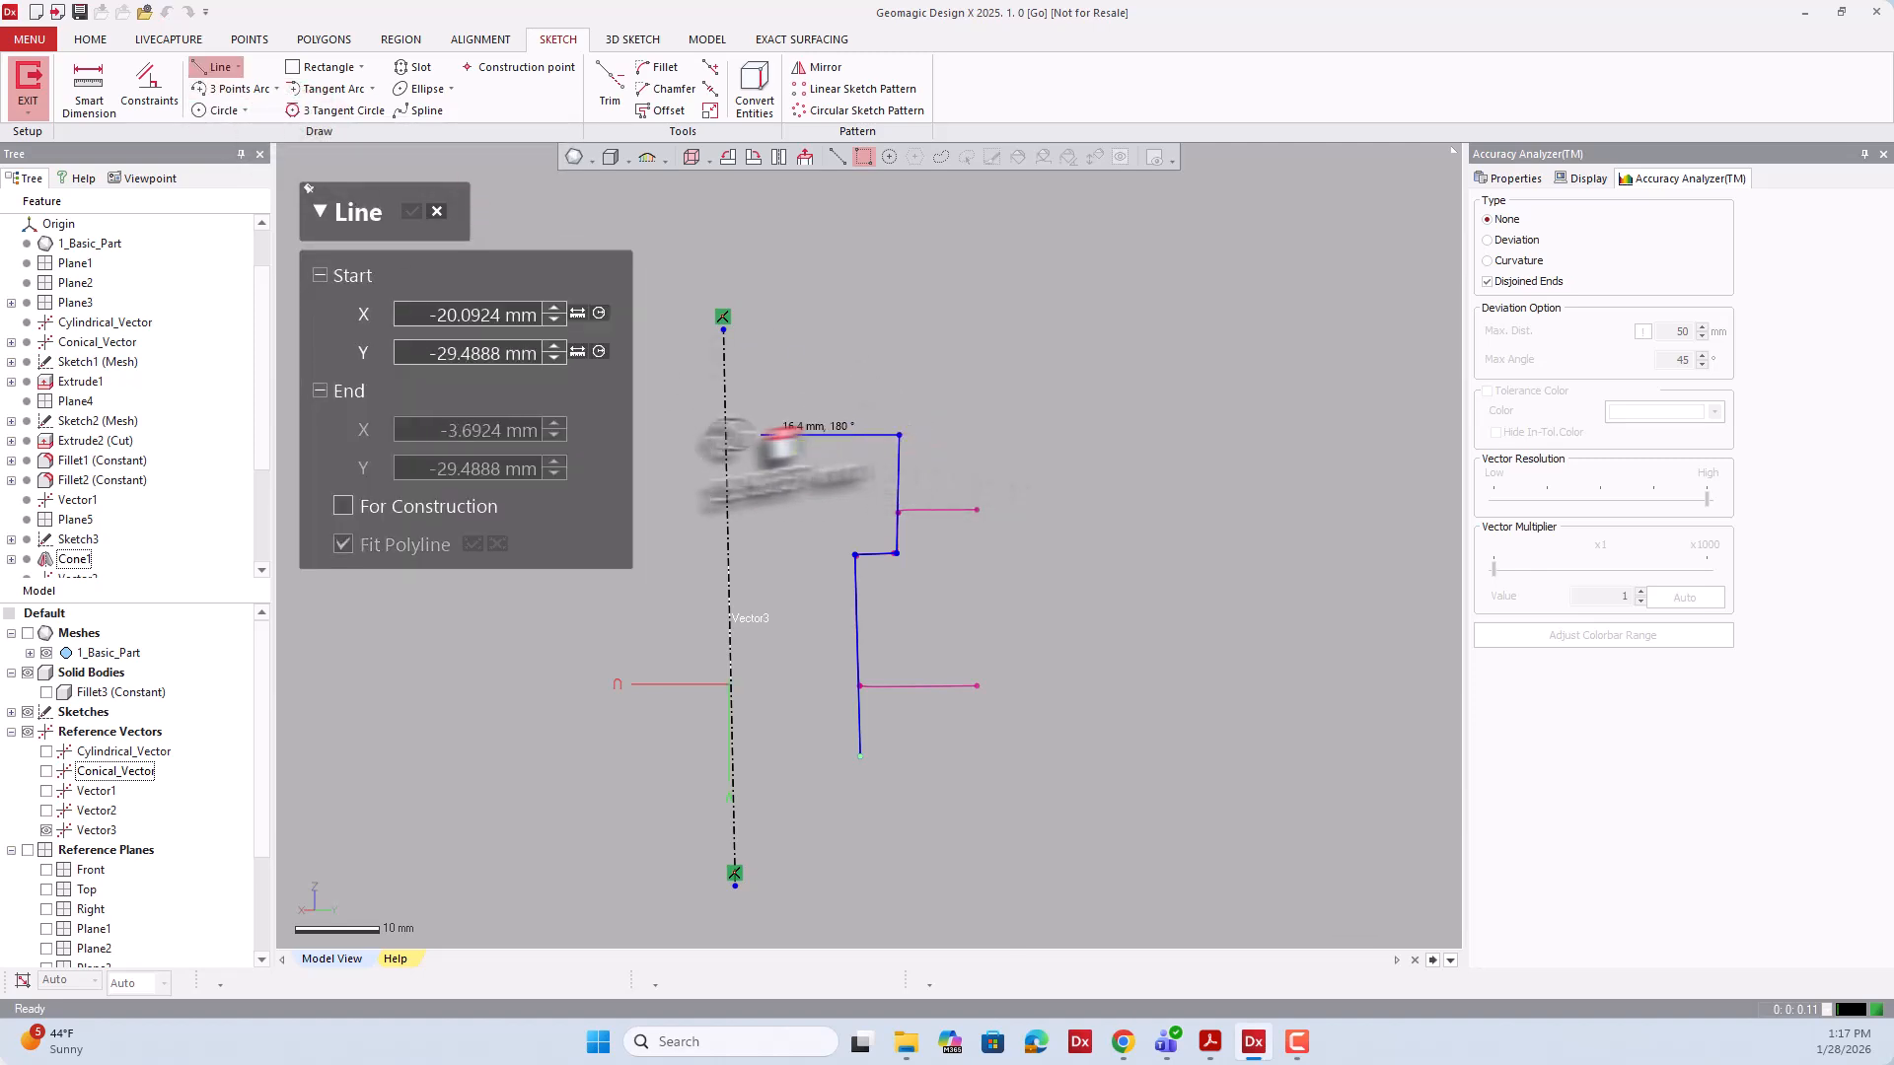
pyautogui.click(630, 435)
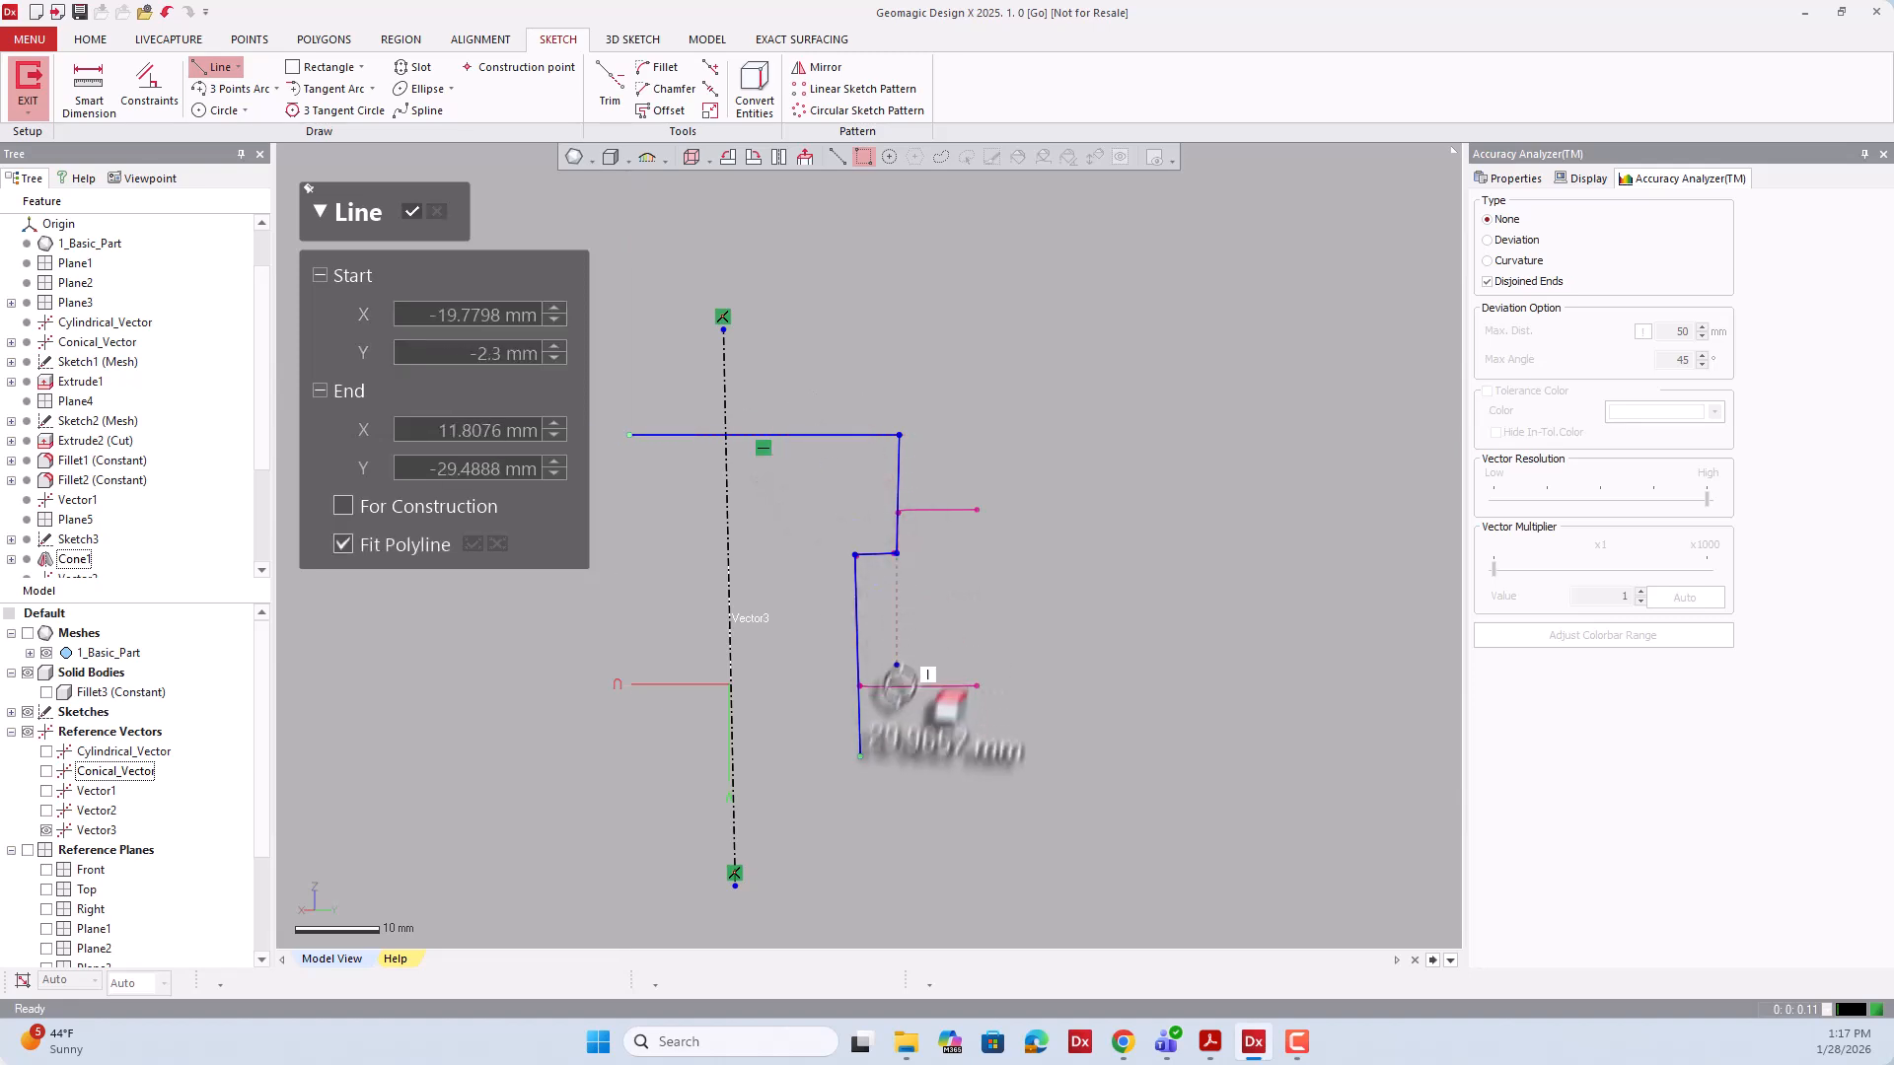
pyautogui.click(857, 757)
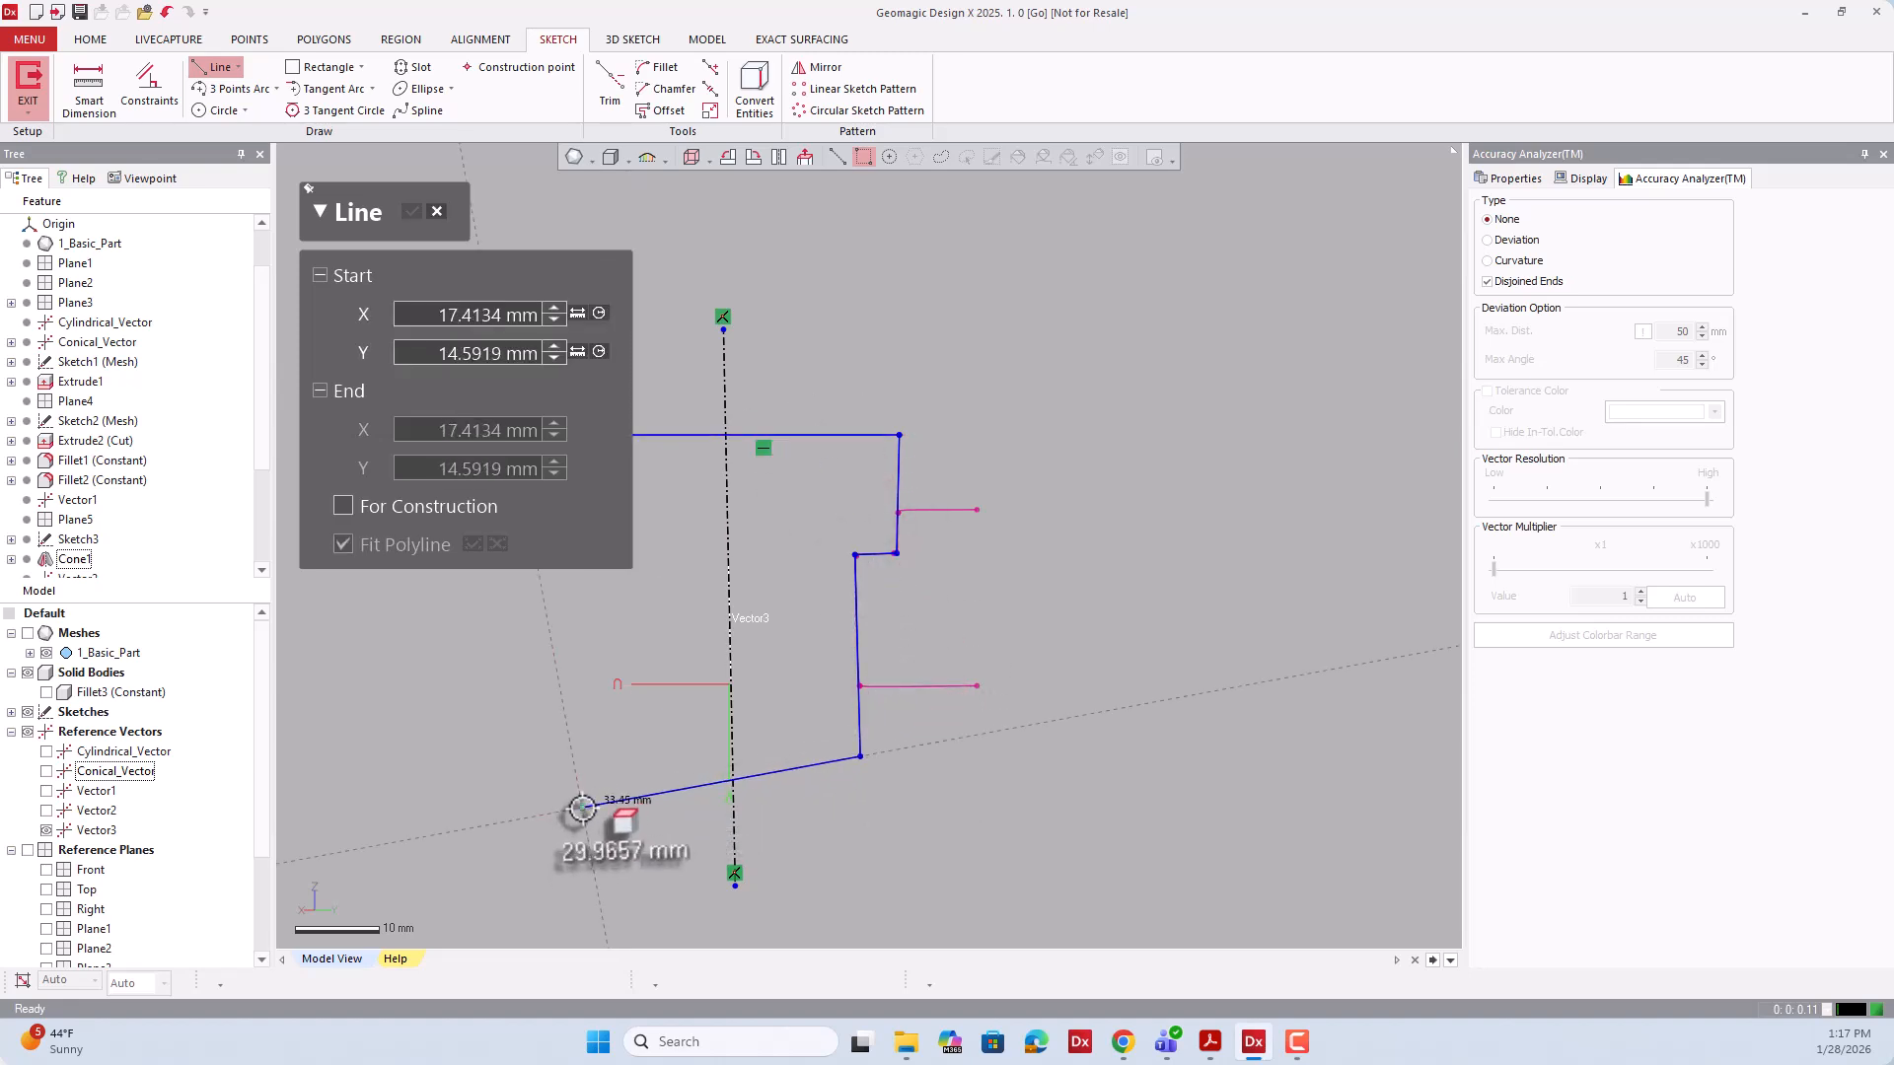
pyautogui.press('Escape')
pyautogui.press('Escape')
# Power-trim the parts of the upper and lower closing lines that overhang beyond the centerline.
pyautogui.scroll(-2, 614, 684)
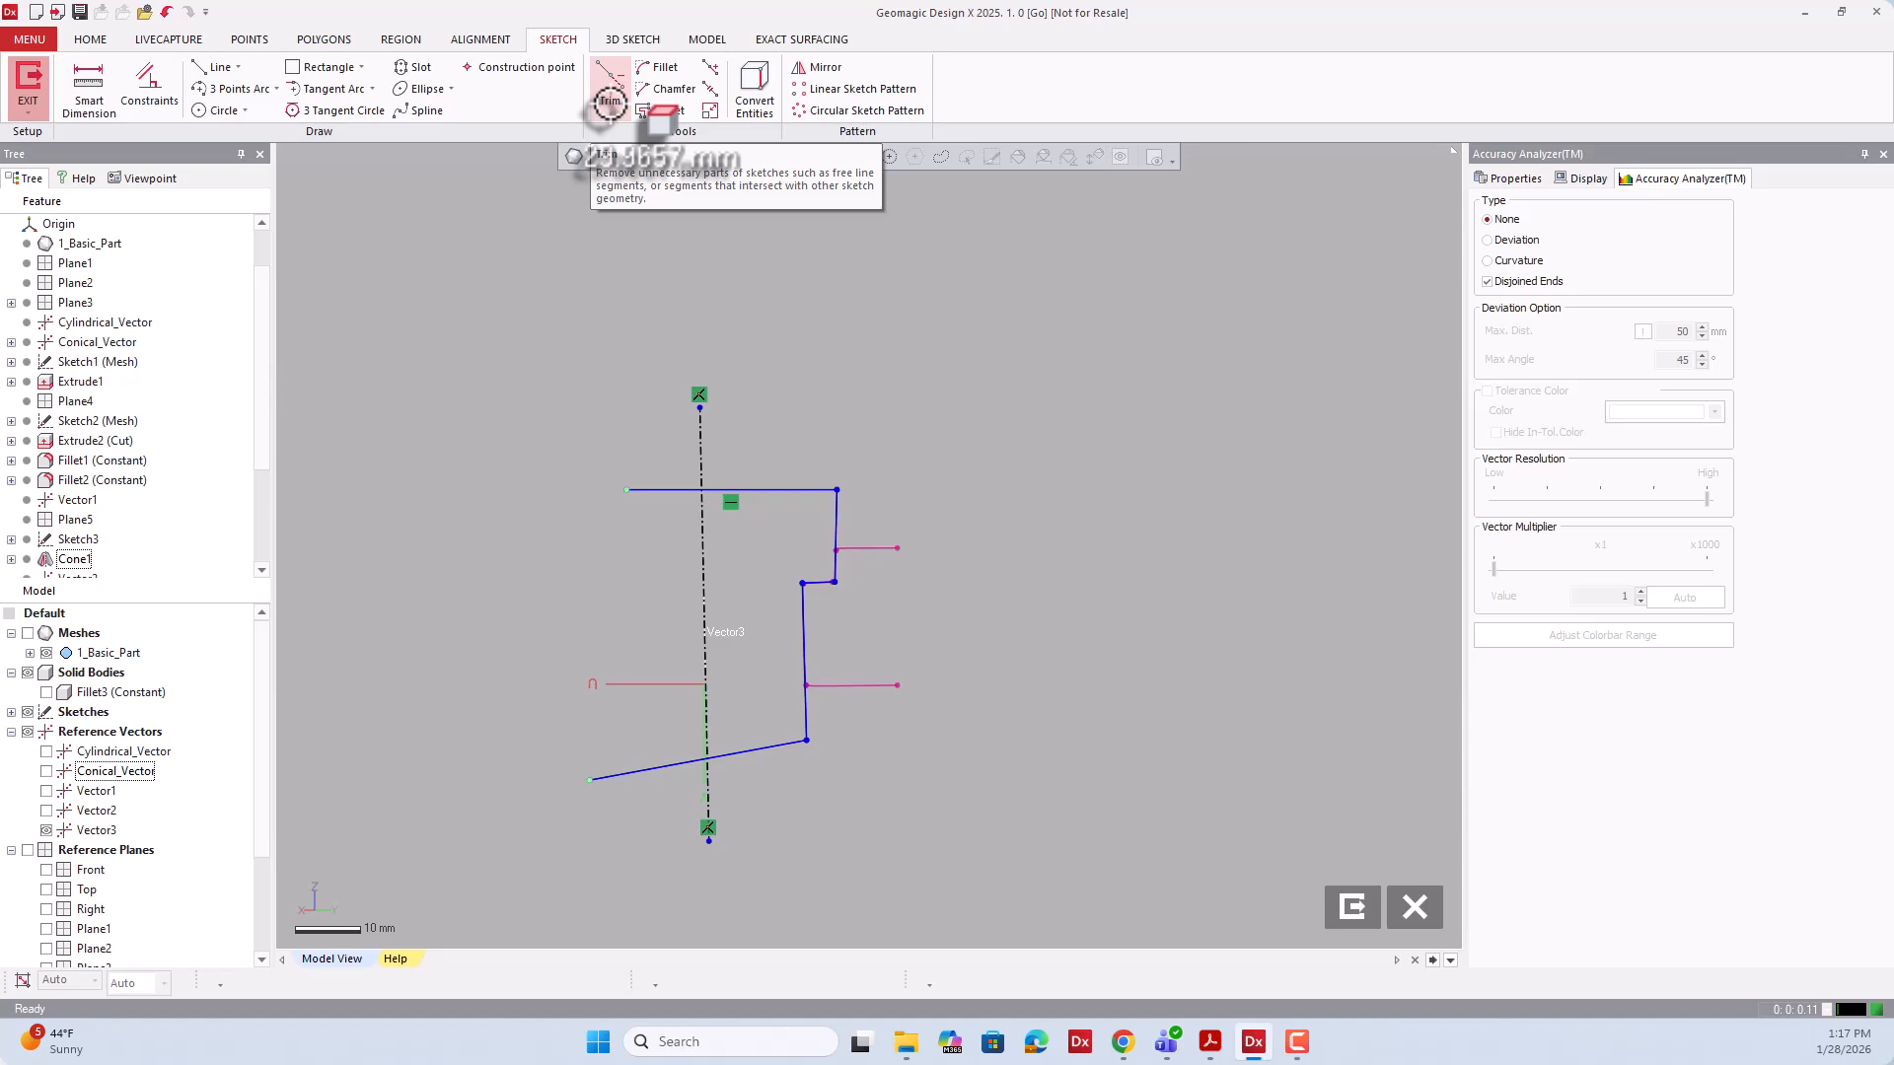
pyautogui.click(610, 102)
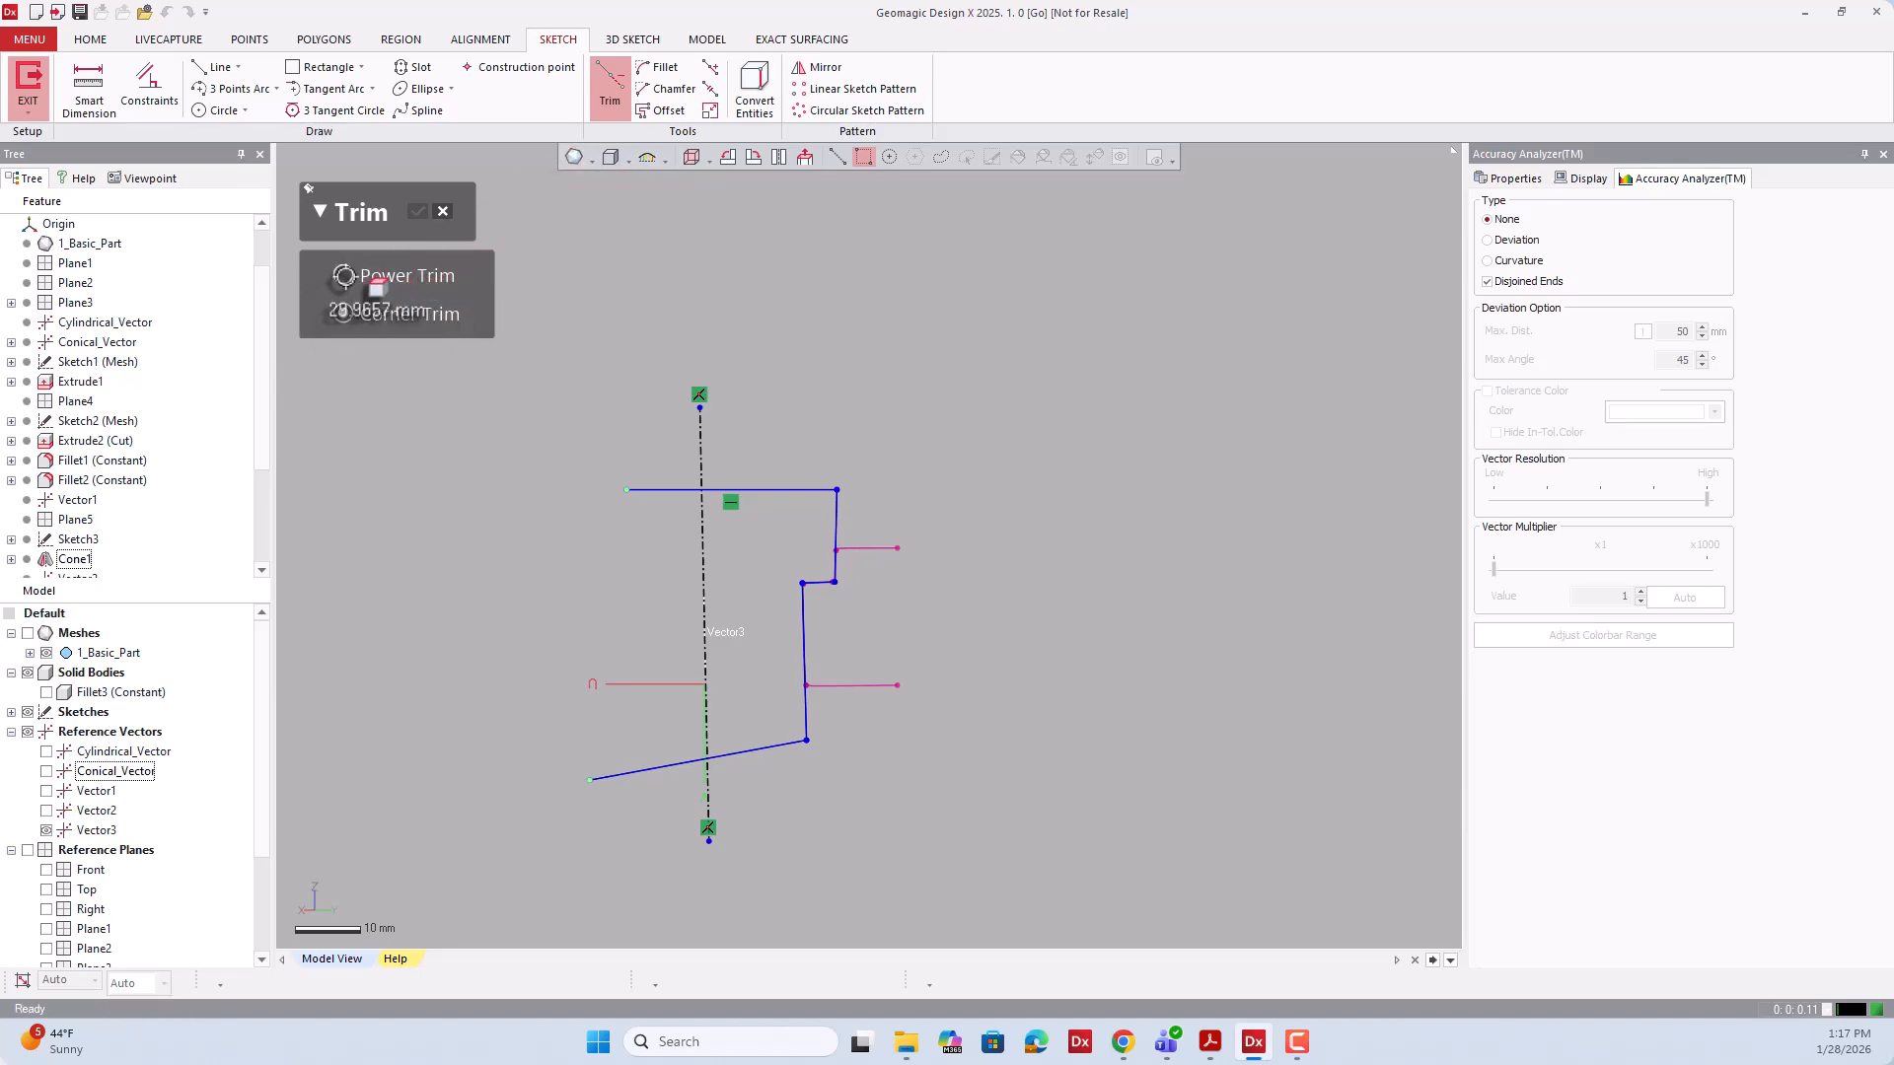
pyautogui.click(665, 493)
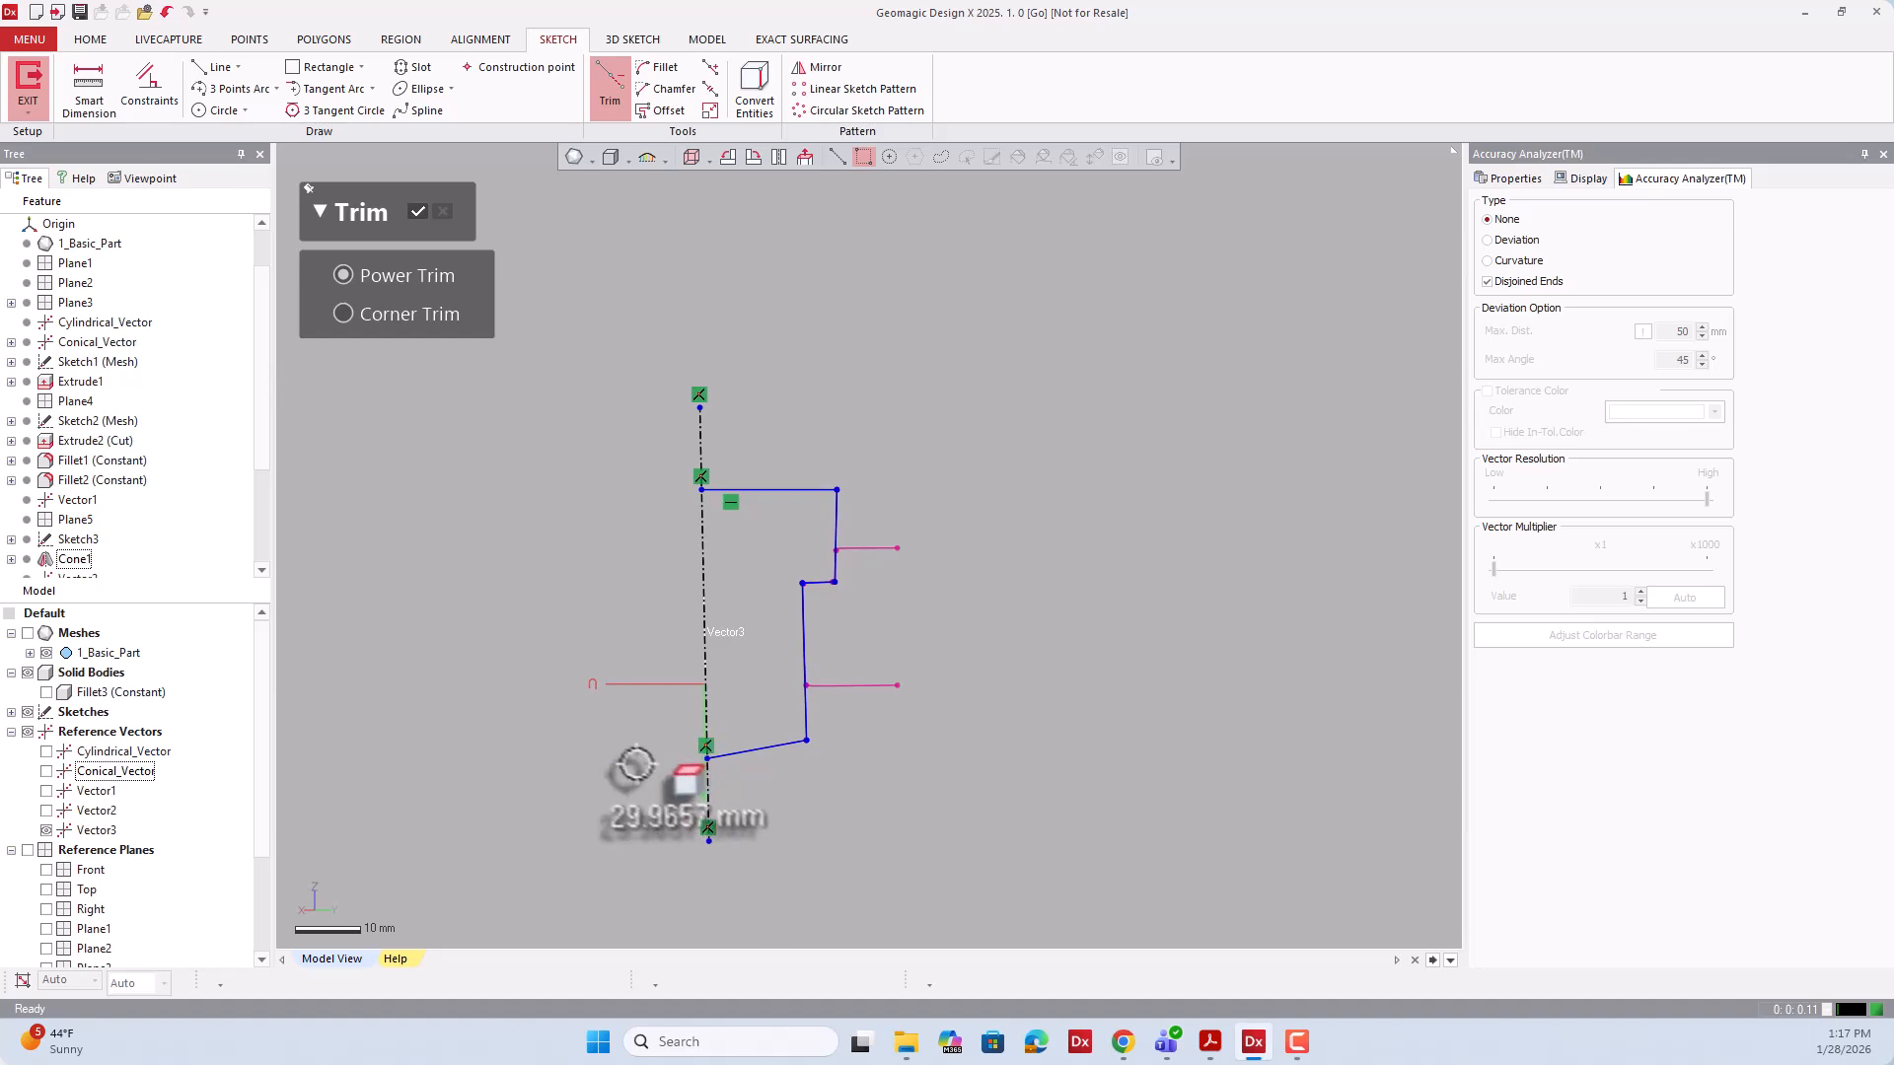
pyautogui.click(418, 211)
pyautogui.scroll(-2, 500, 404)
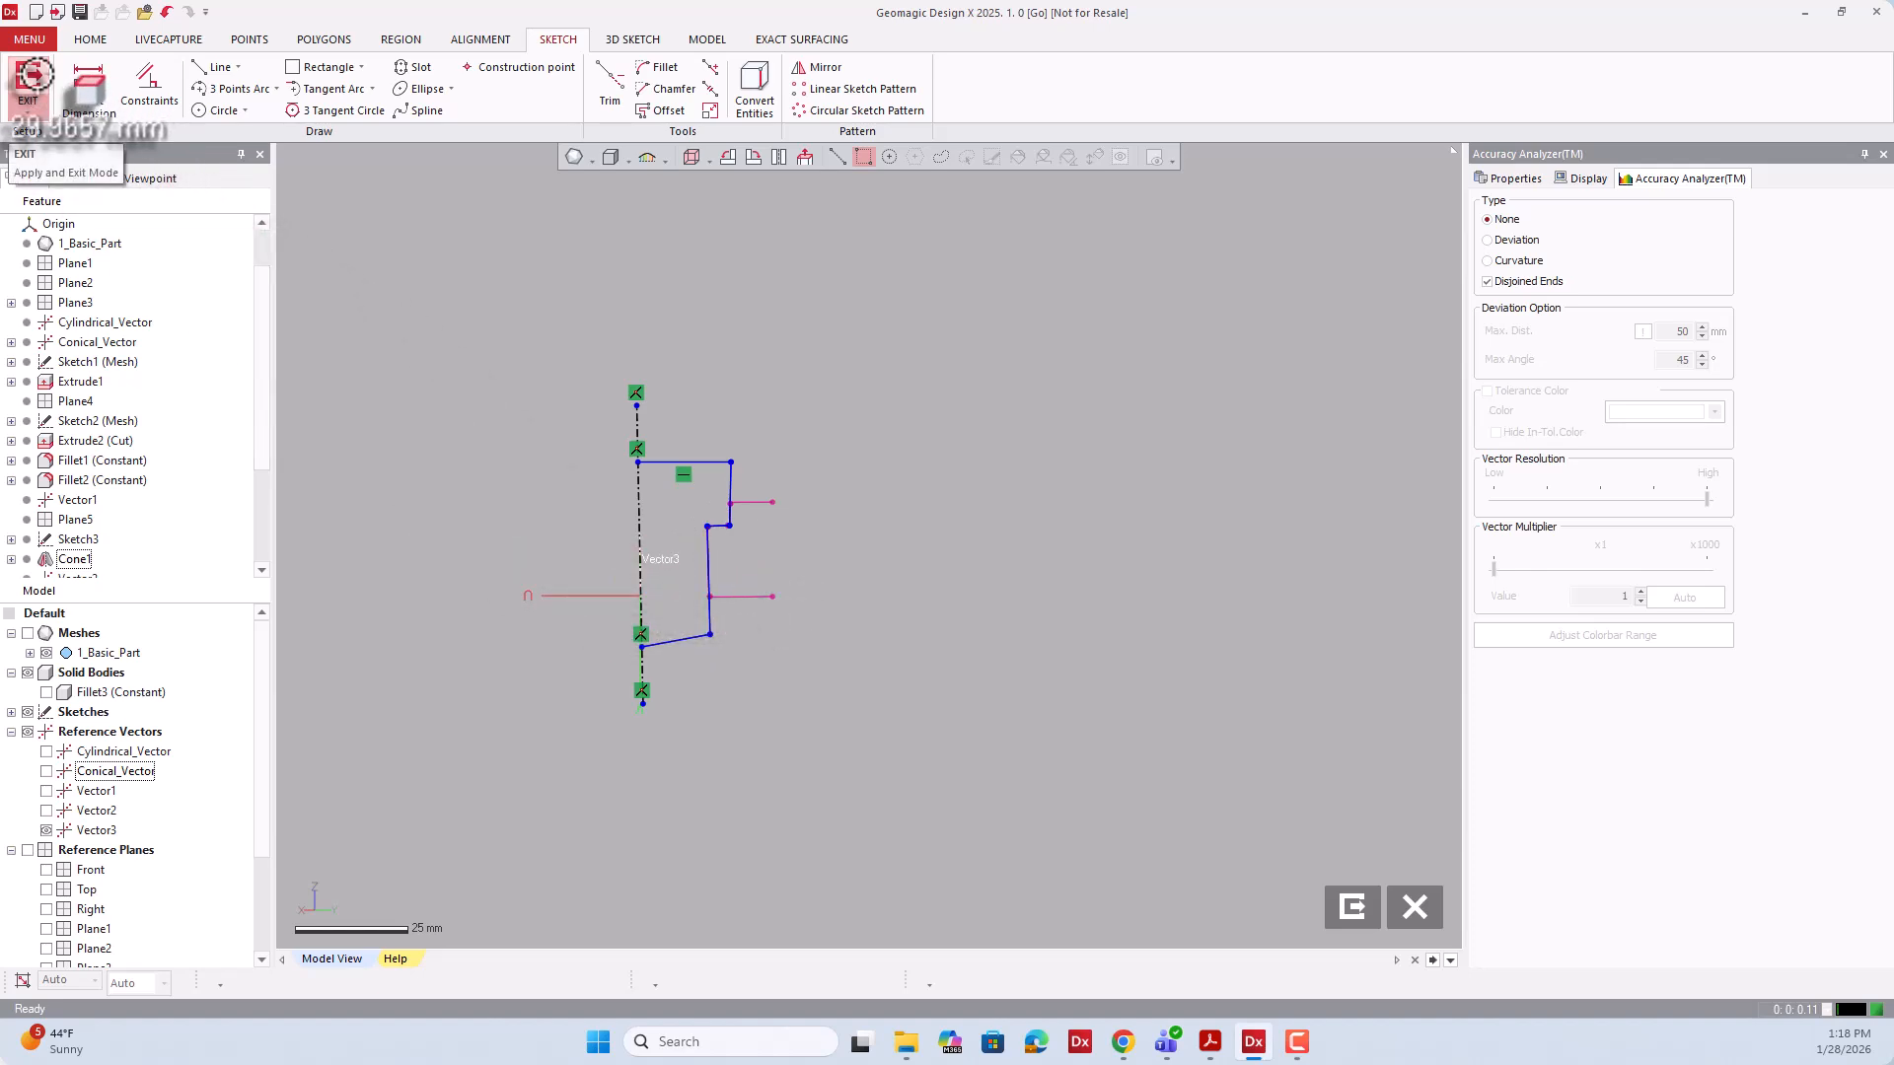
# Apply and exit the mesh sketch, and show the solid body together with the closed hole profile.
pyautogui.click(30, 79)
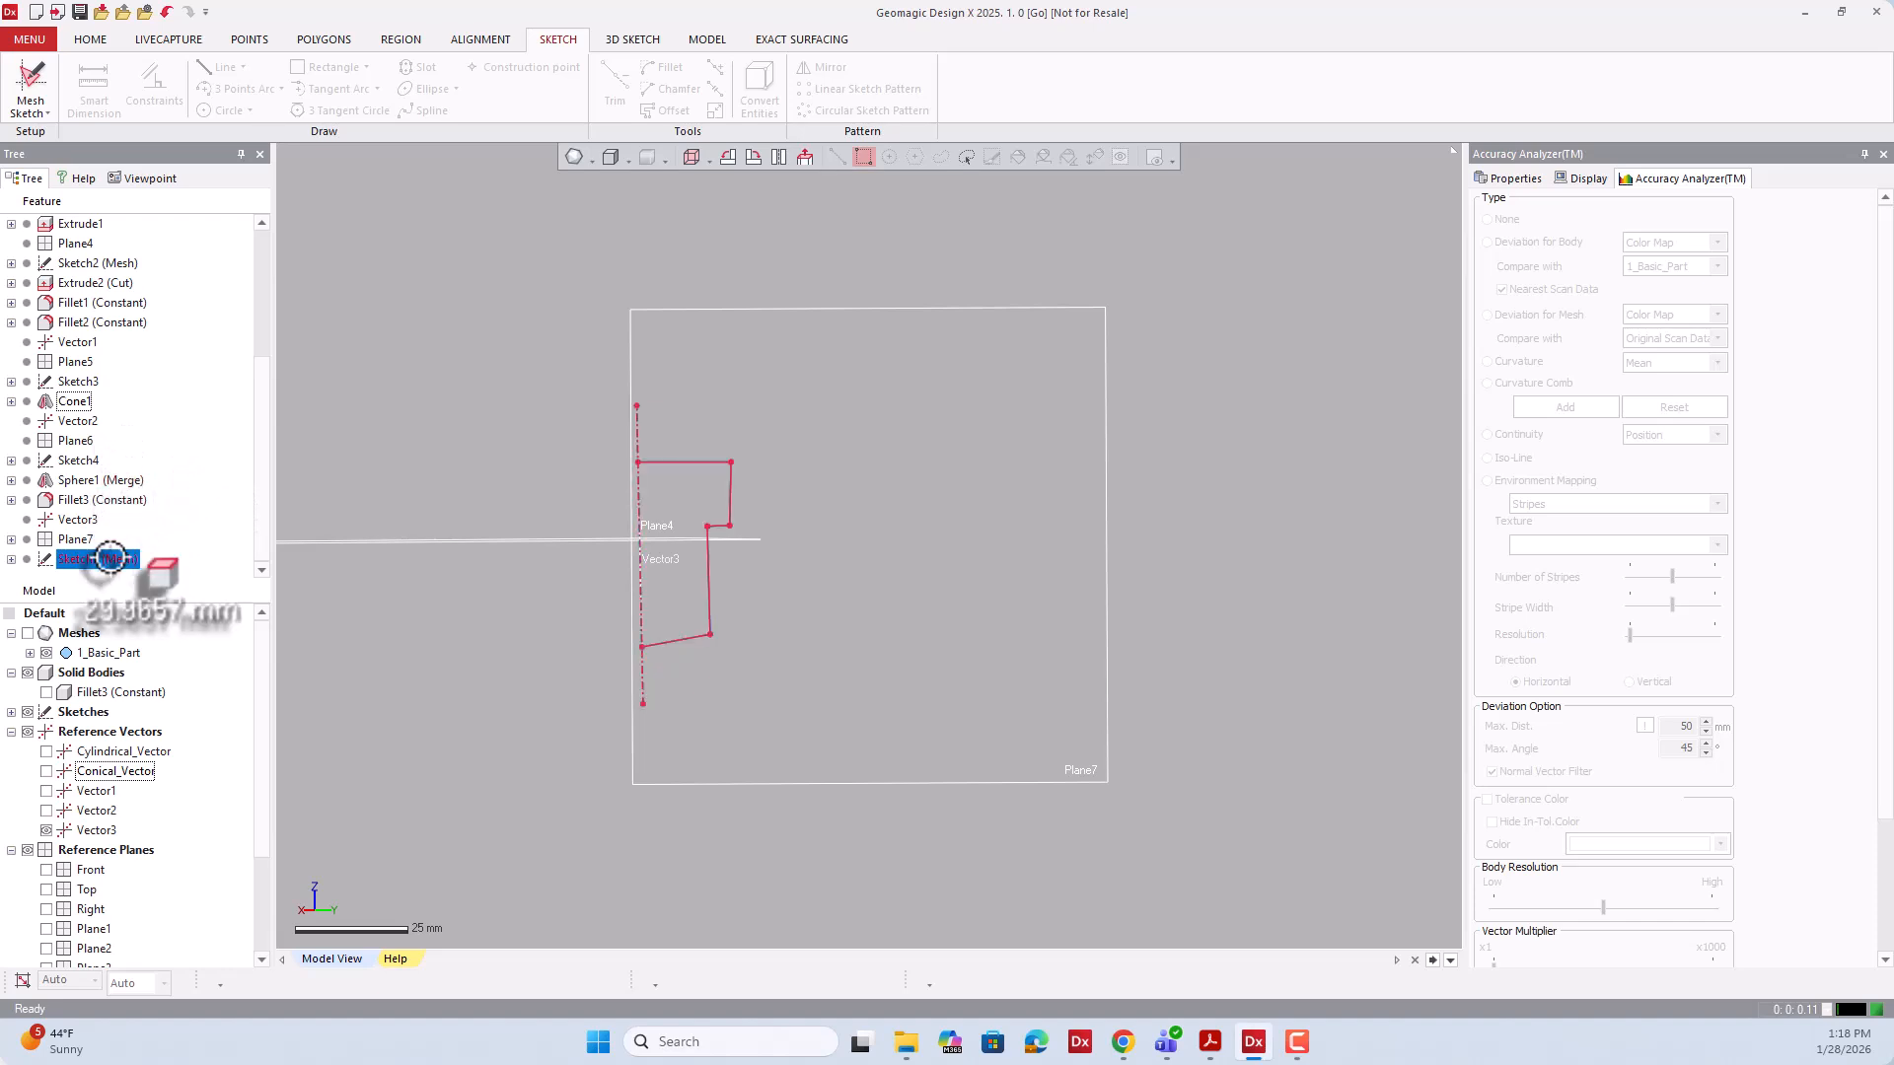
pyautogui.scroll(-3, 799, 582)
pyautogui.click(46, 691)
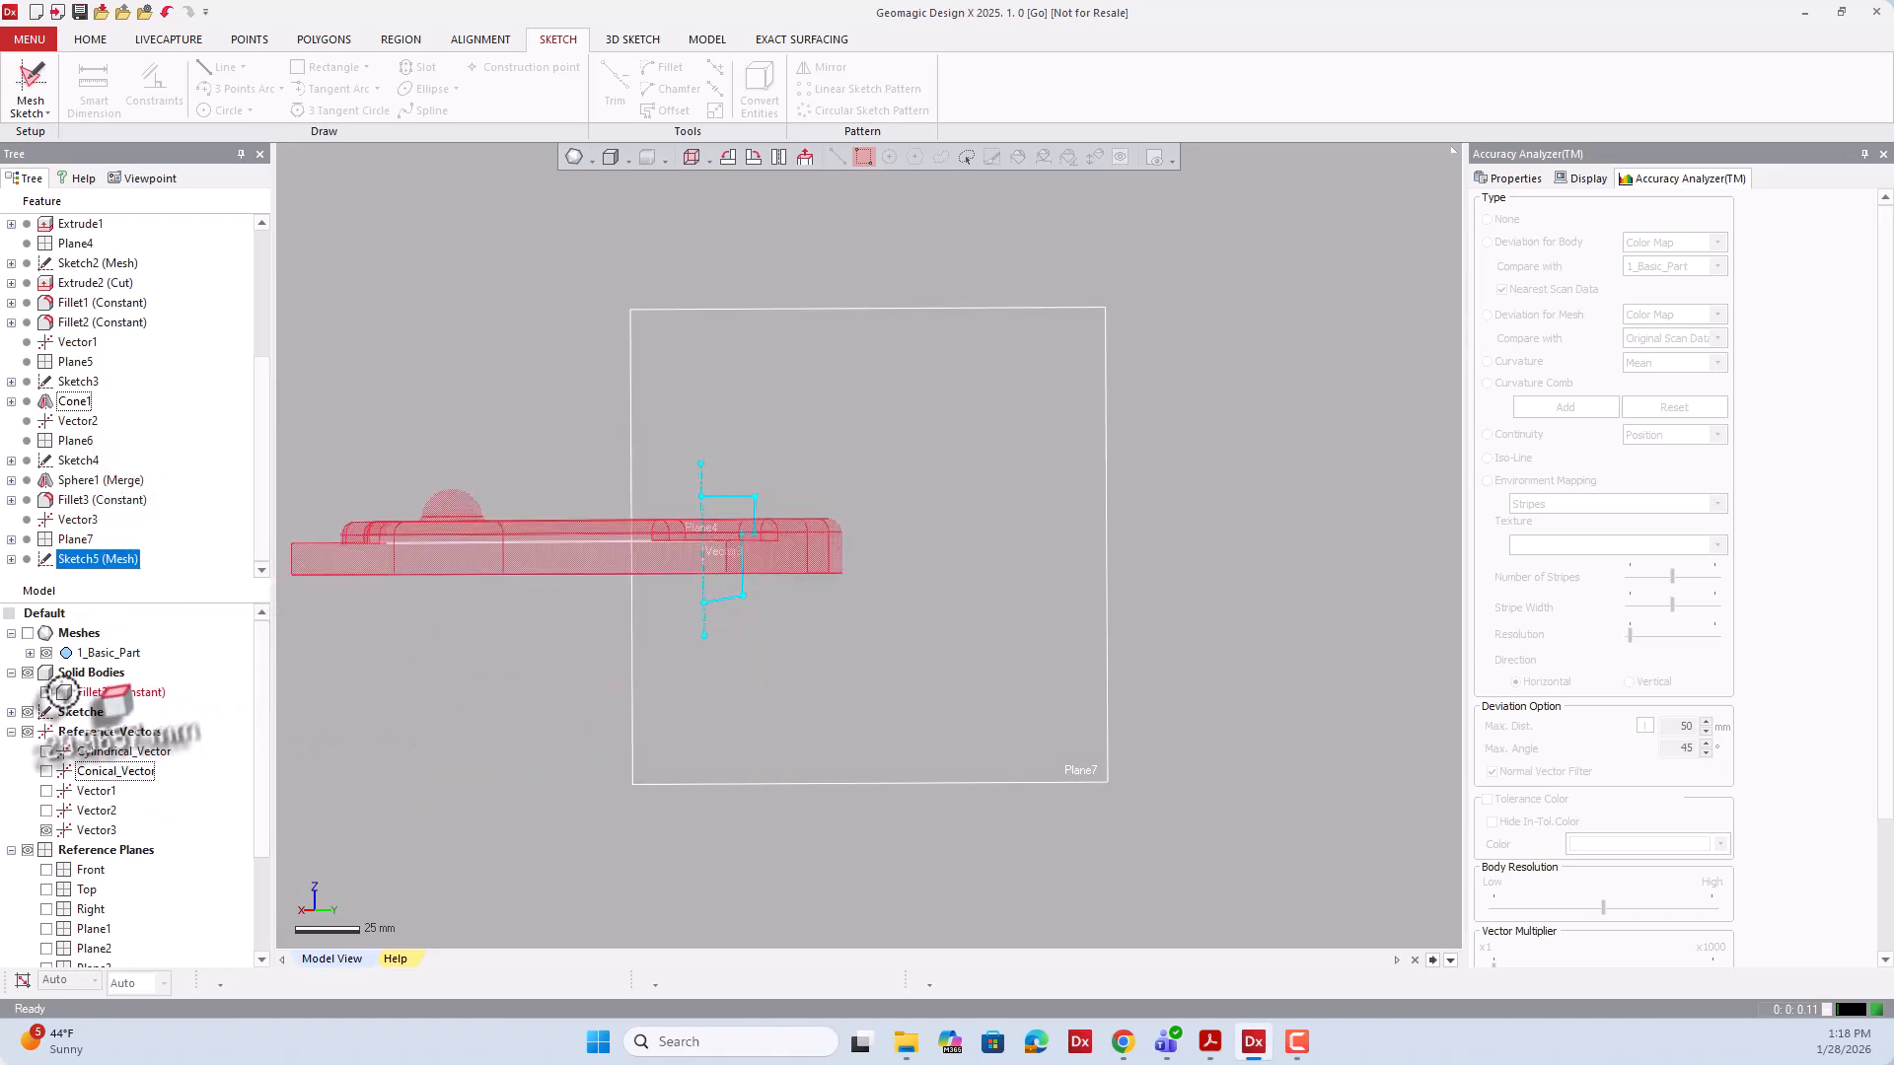
pyautogui.moveTo(654, 459); pyautogui.dragTo(591, 444, button='right')
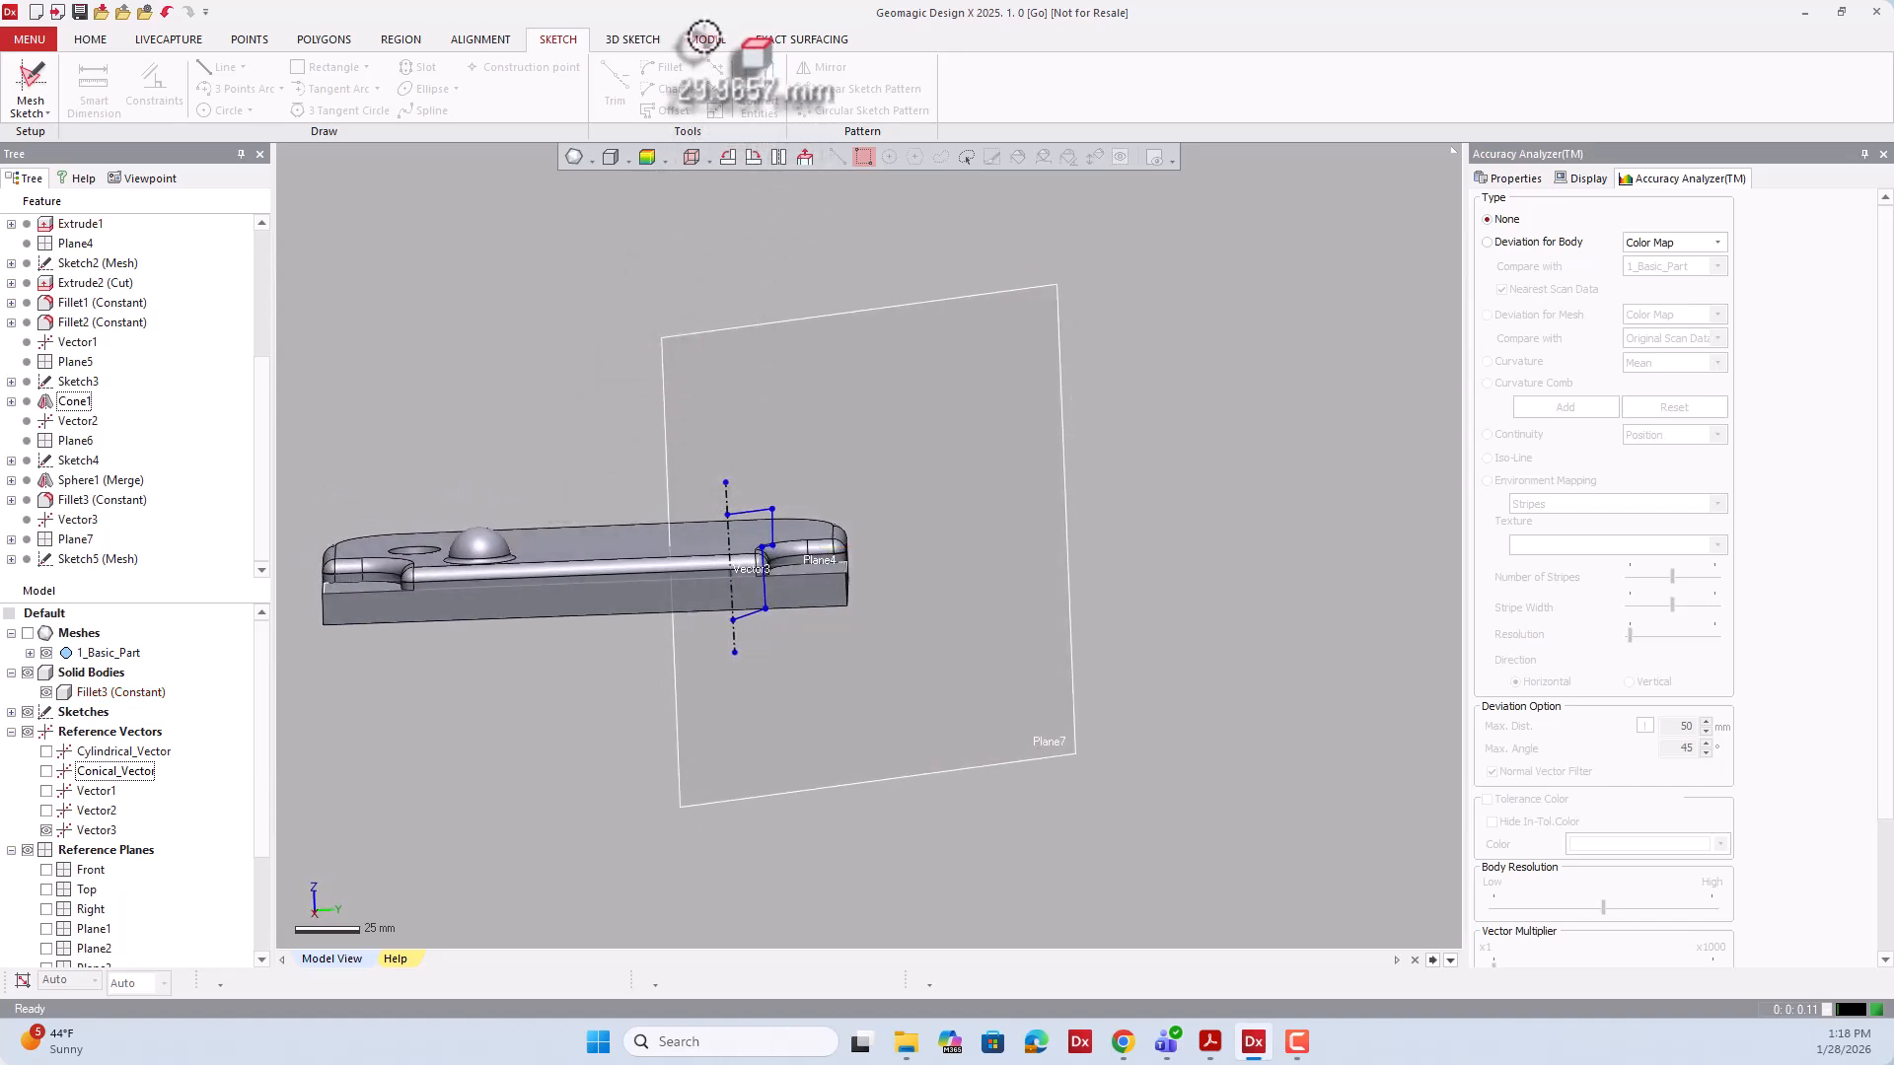
# Revolve the closed stepped-hole profile of Sketch5 (Mesh) 360° about its centerline as a cut through all bodies.
pyautogui.click(704, 37)
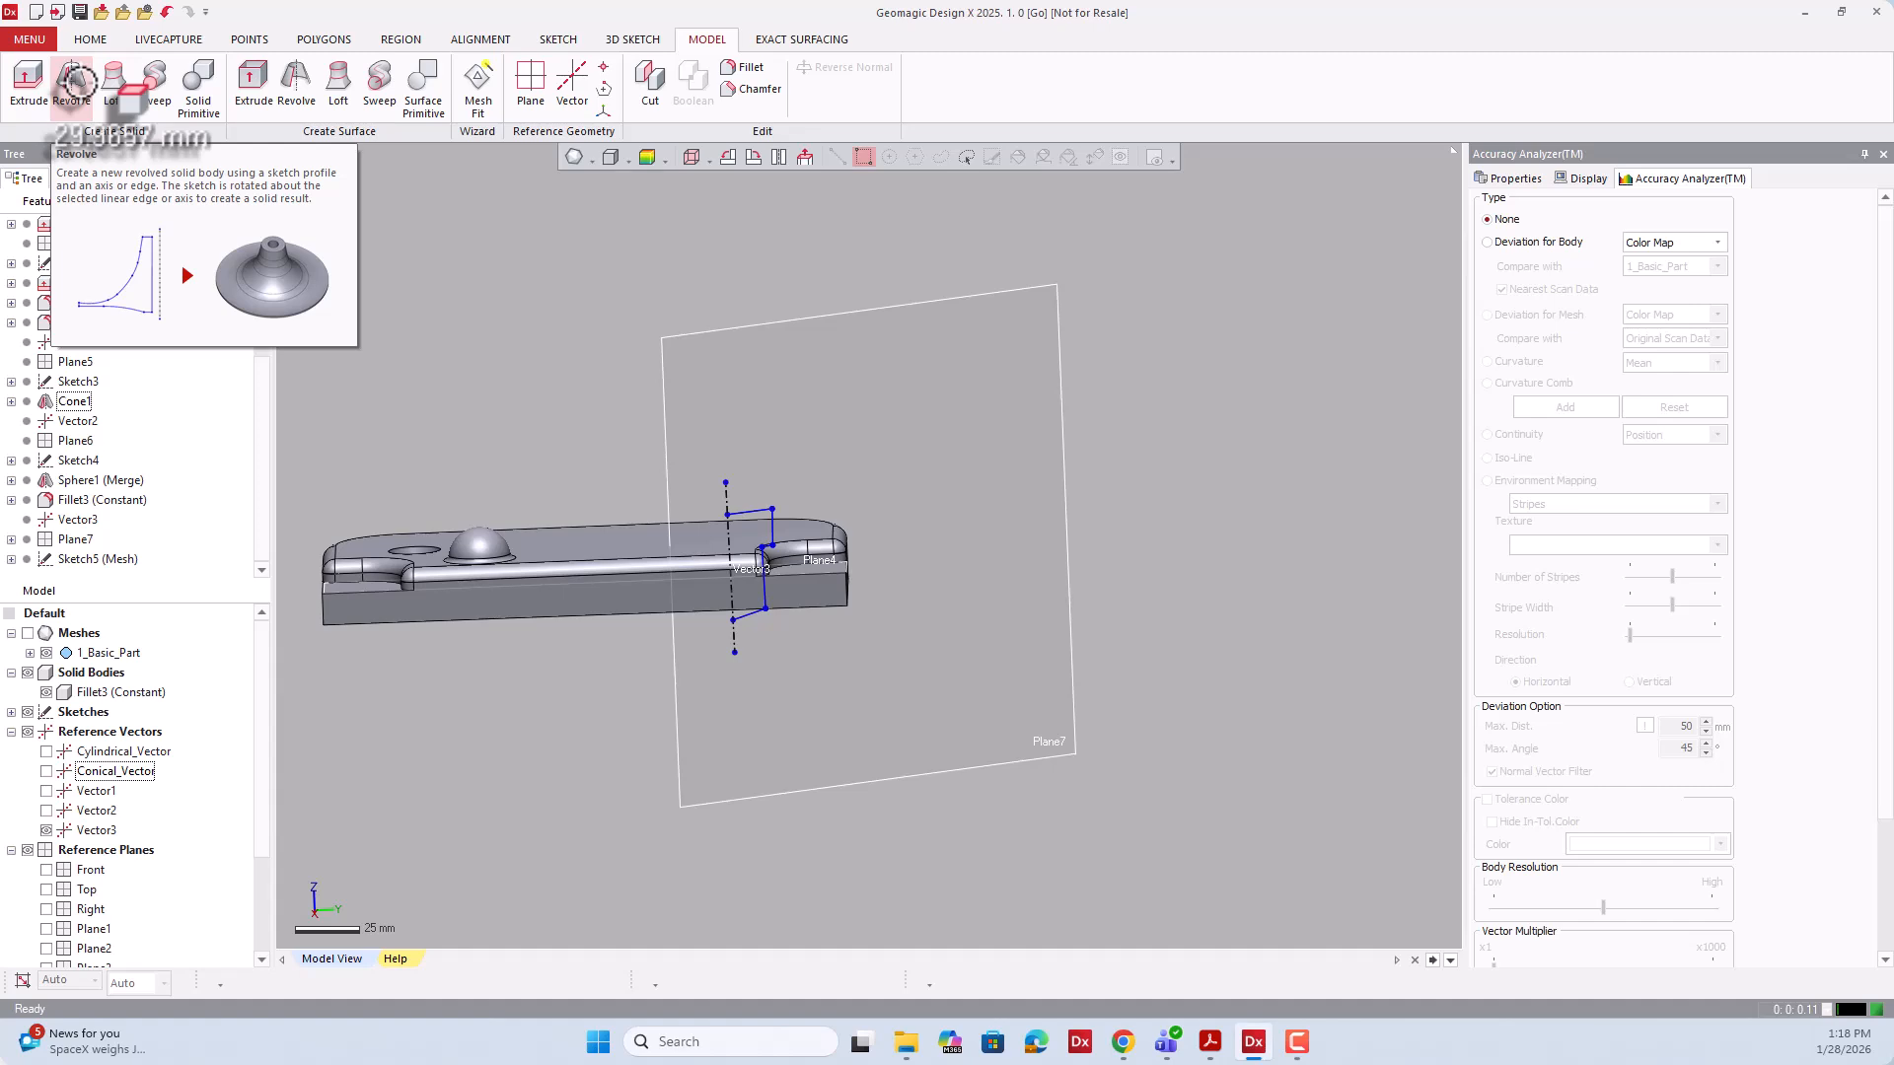
pyautogui.click(71, 84)
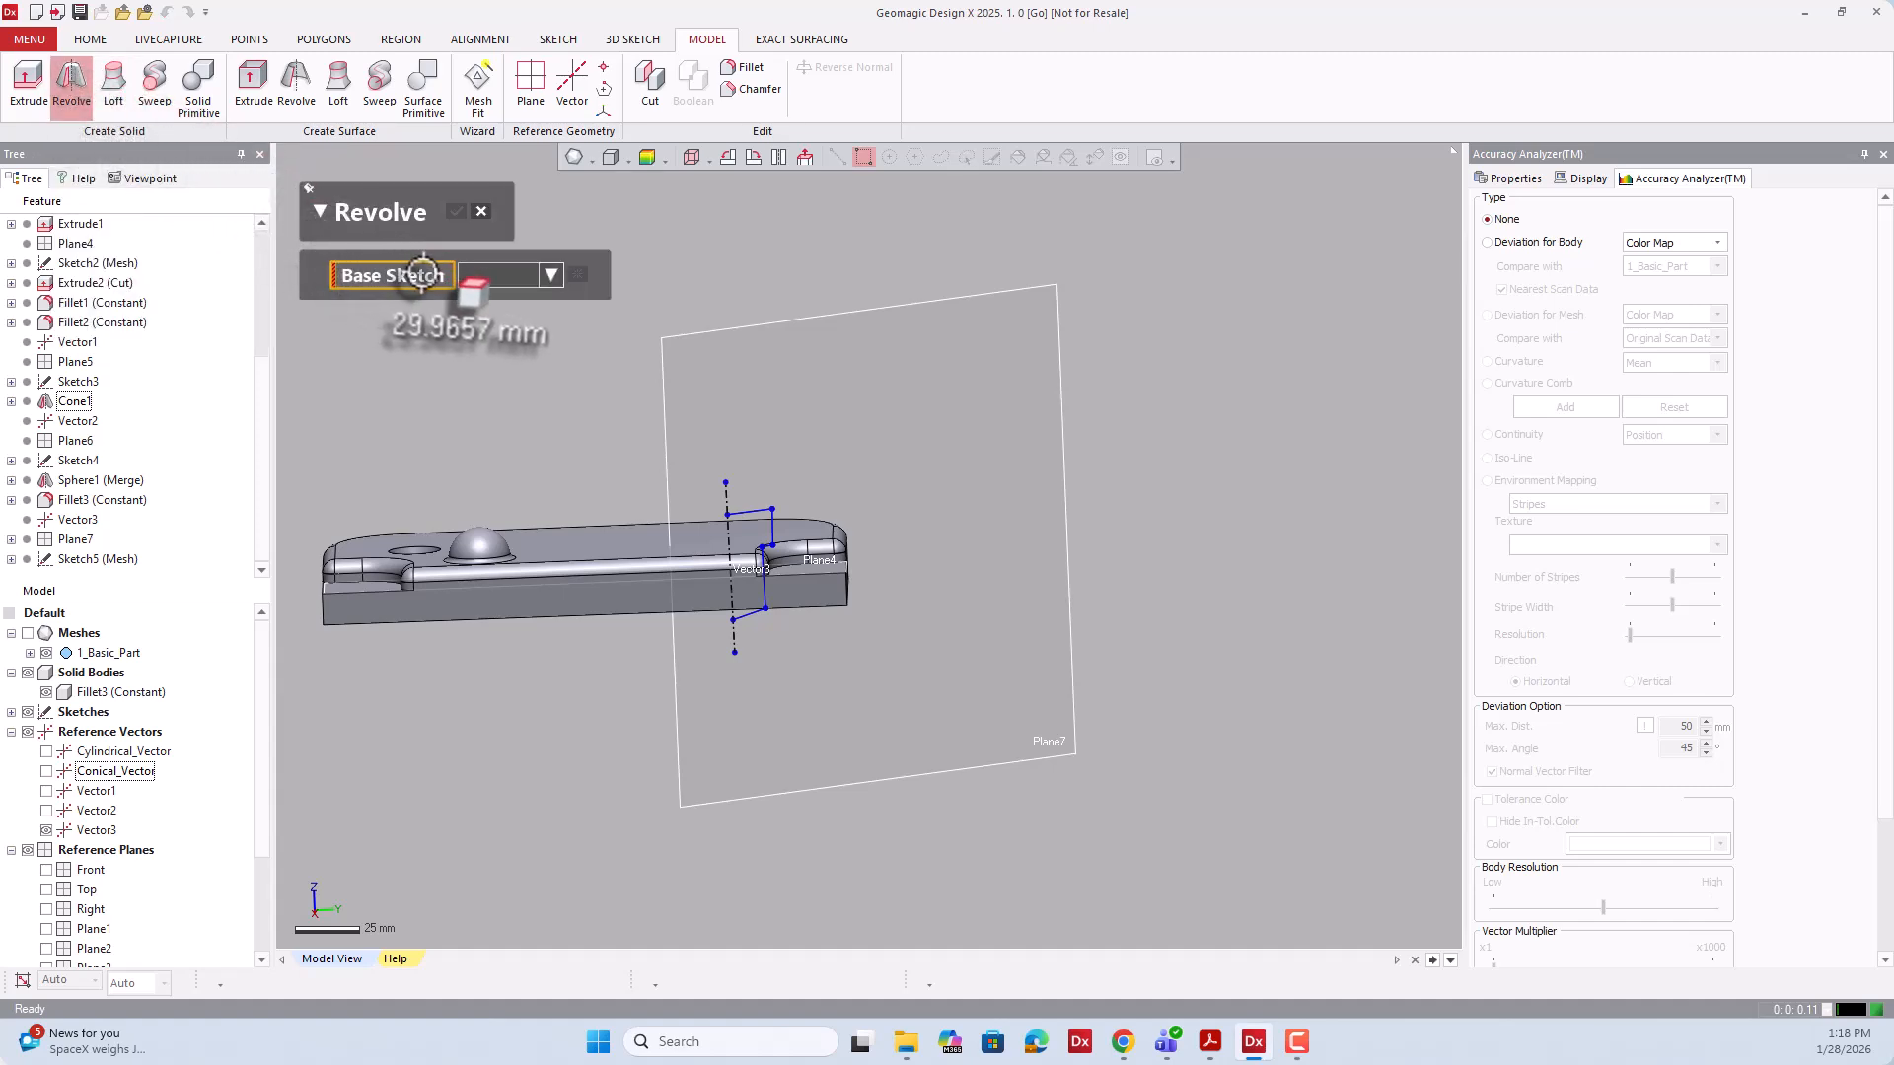
pyautogui.click(753, 514)
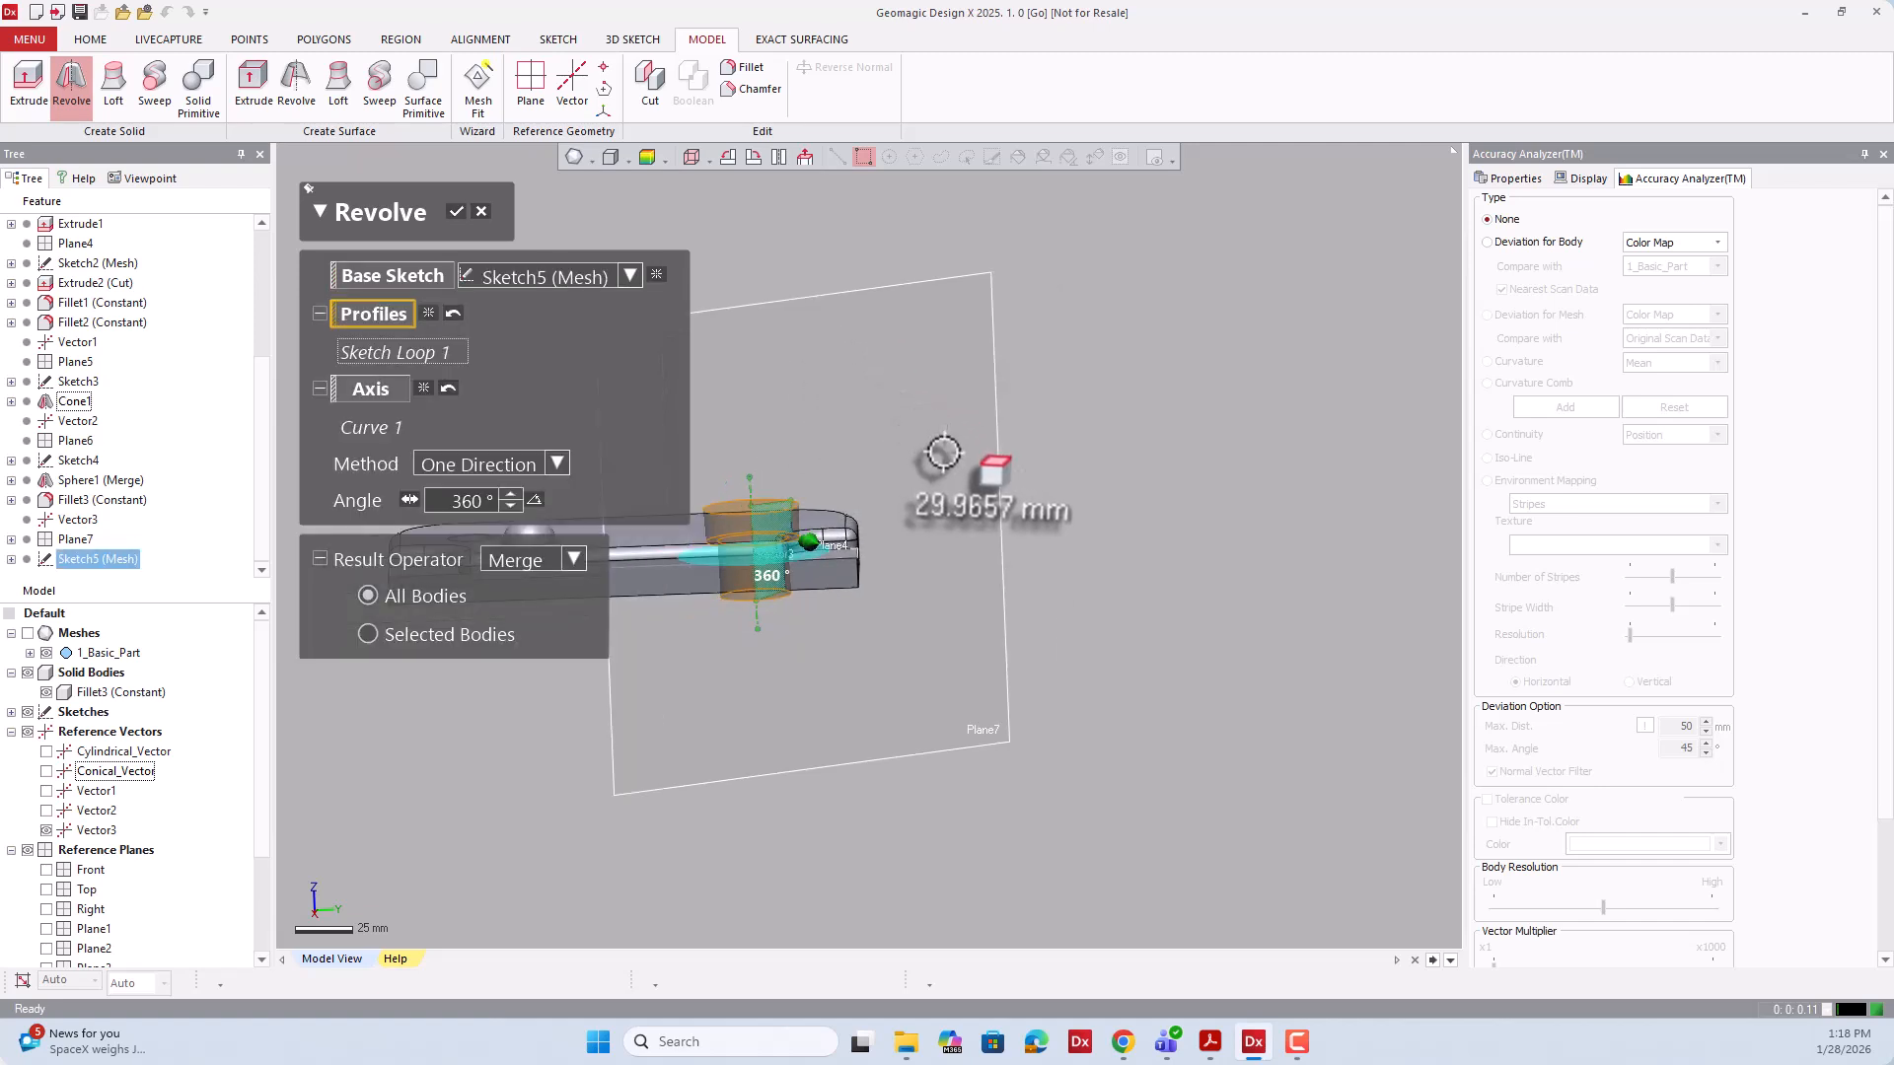
pyautogui.scroll(3, 768, 486)
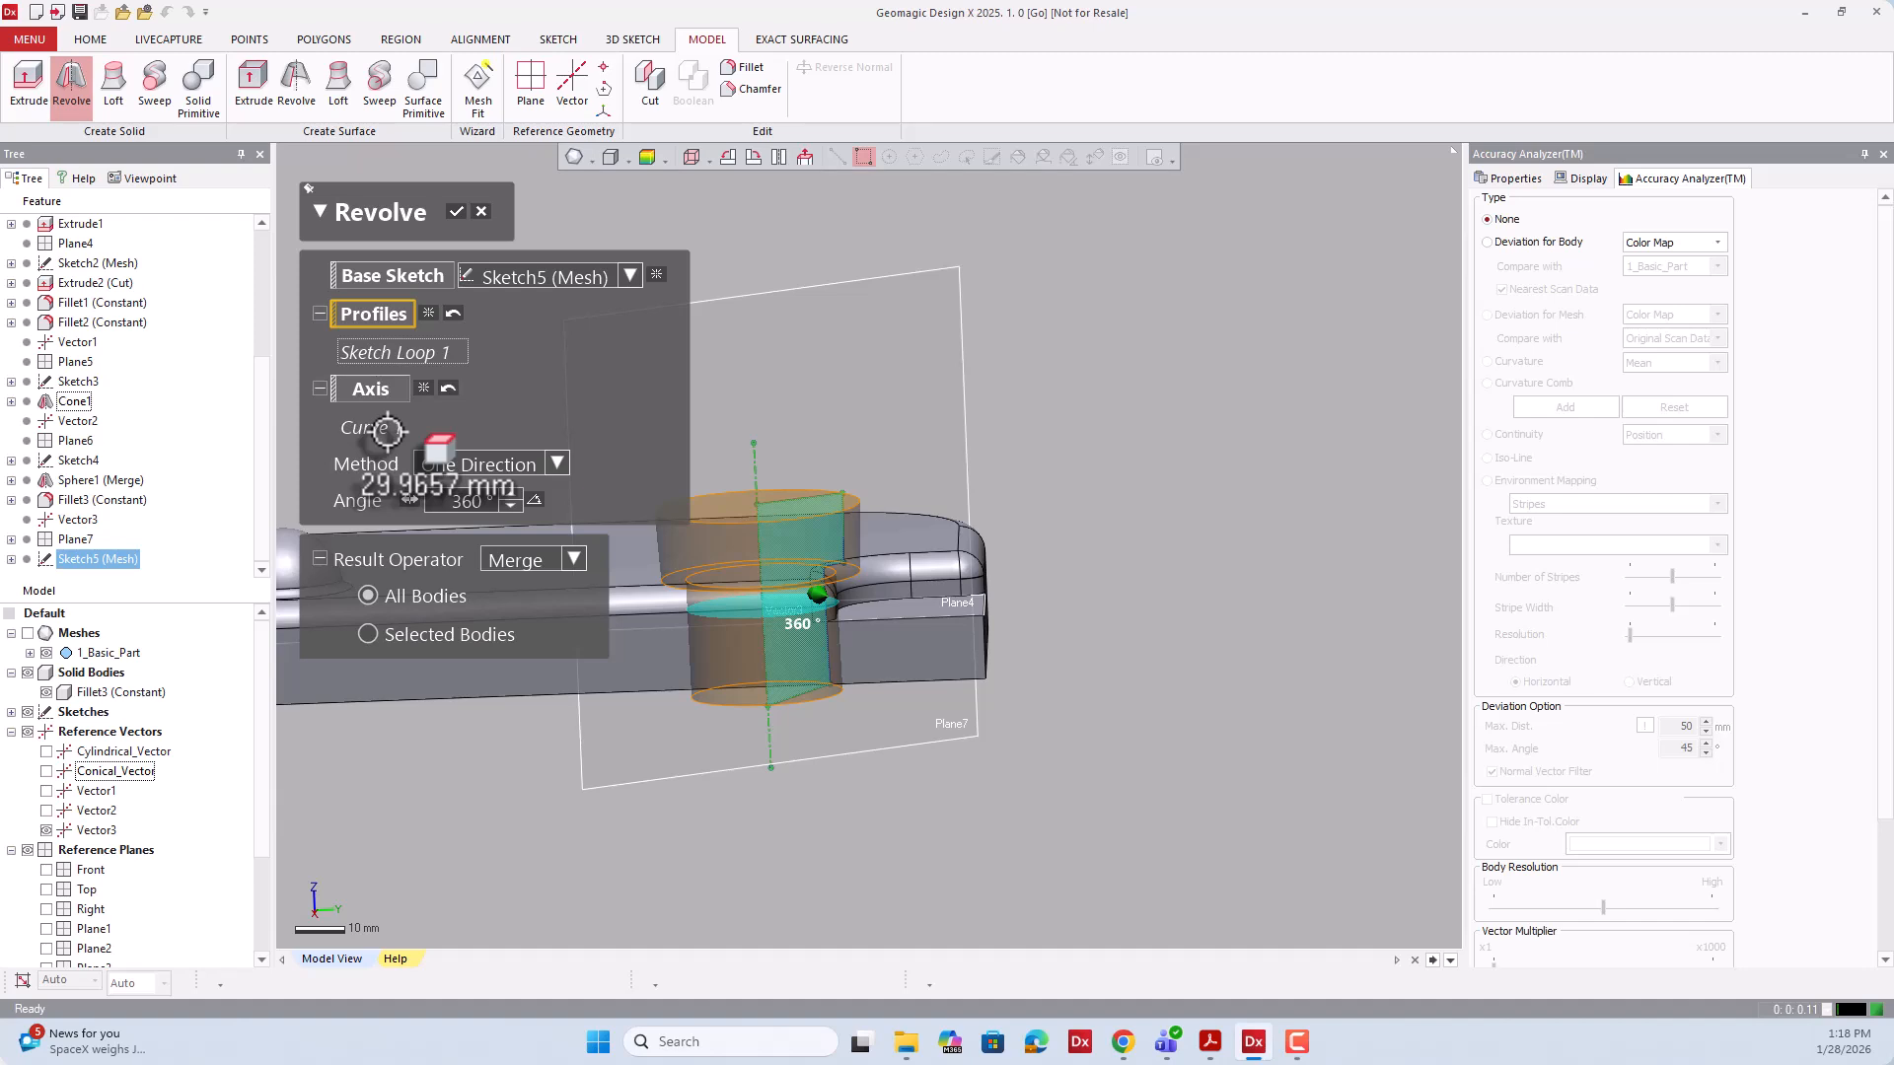
pyautogui.click(423, 389)
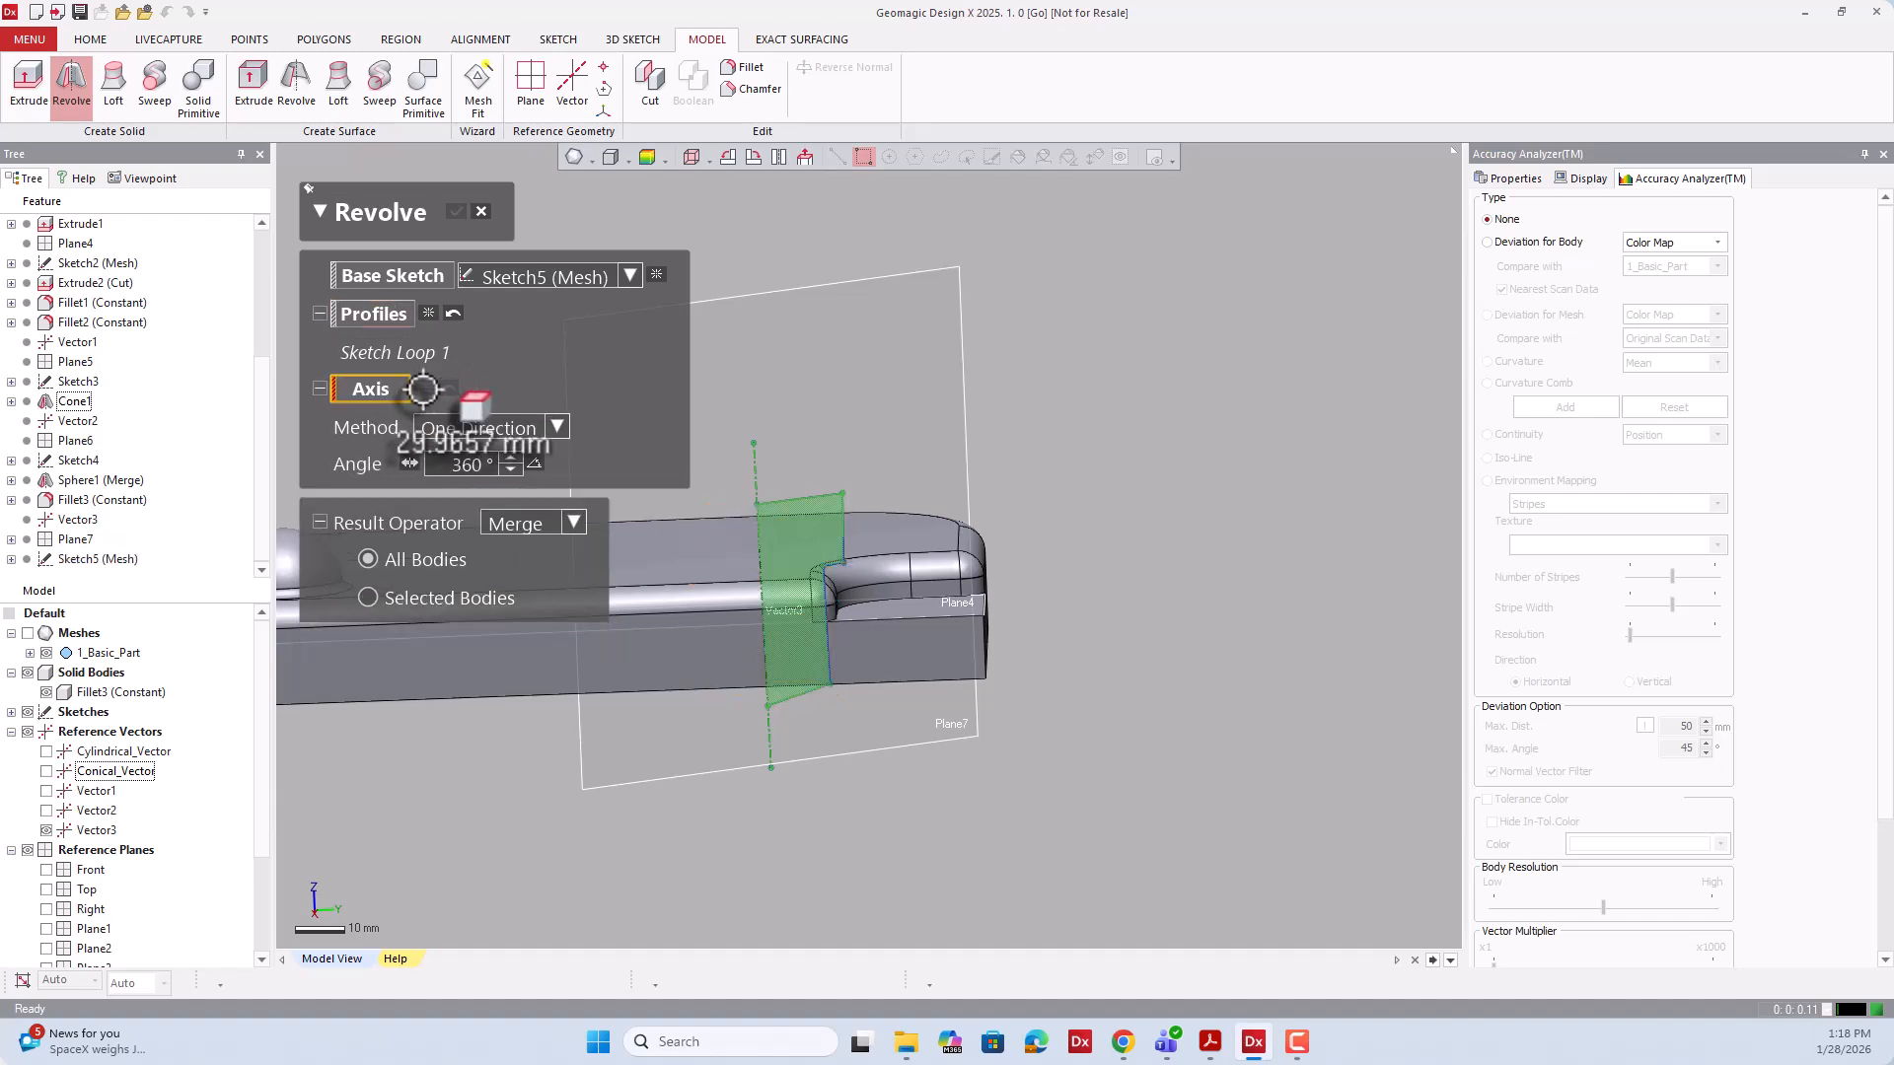
pyautogui.click(757, 457)
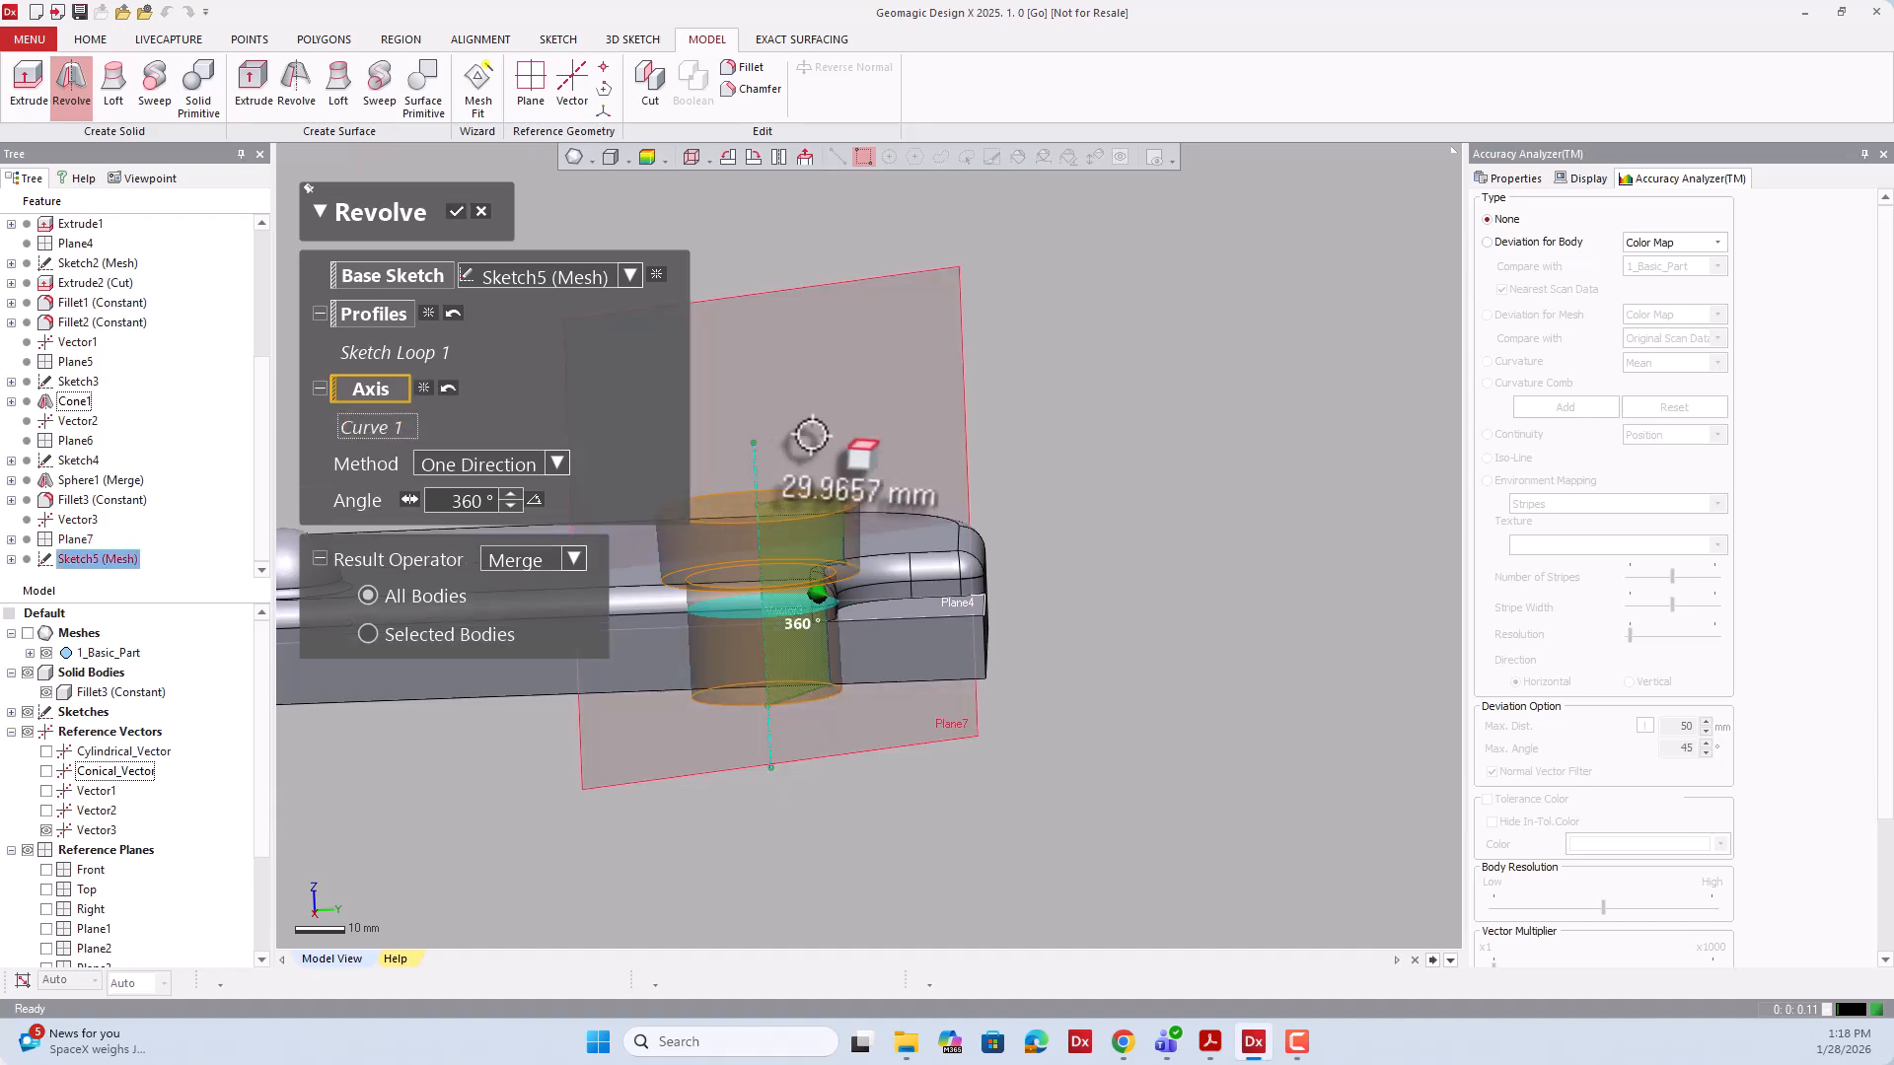
pyautogui.click(488, 468)
pyautogui.click(479, 492)
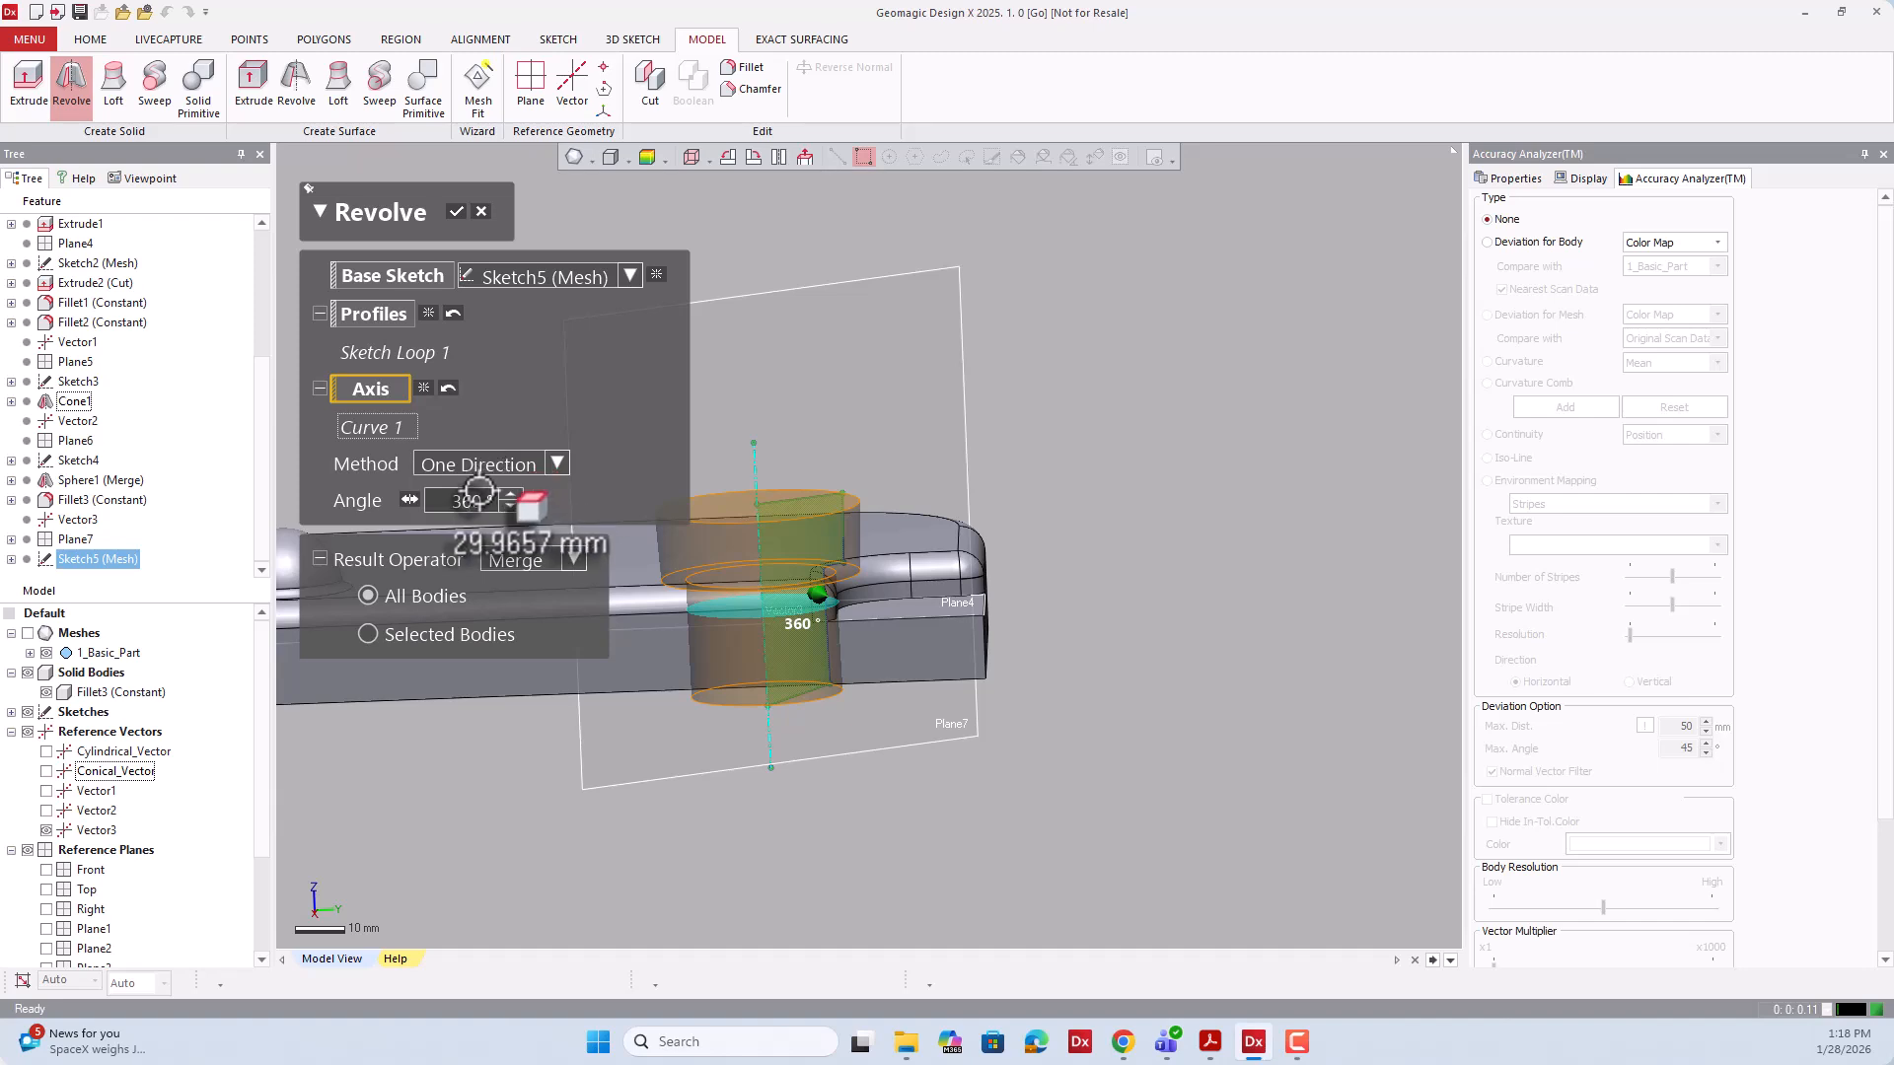
pyautogui.click(543, 560)
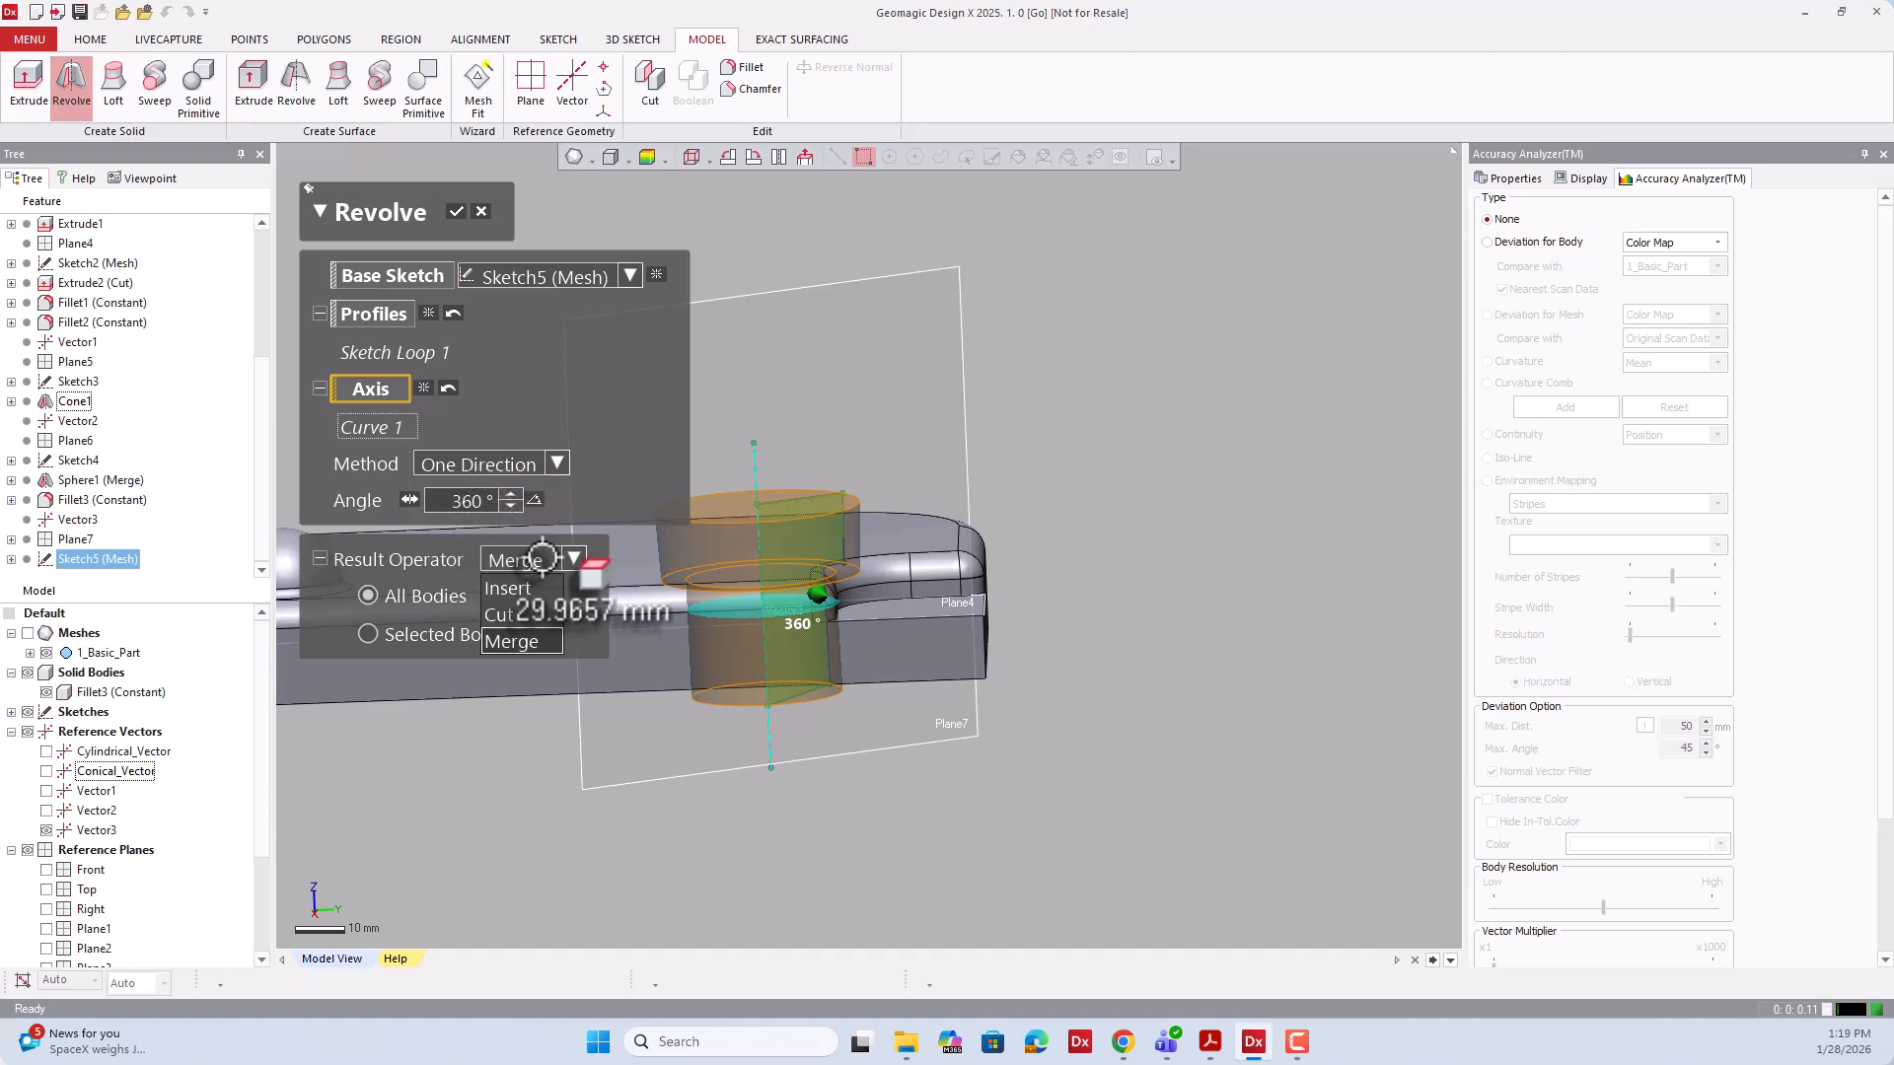
pyautogui.click(533, 611)
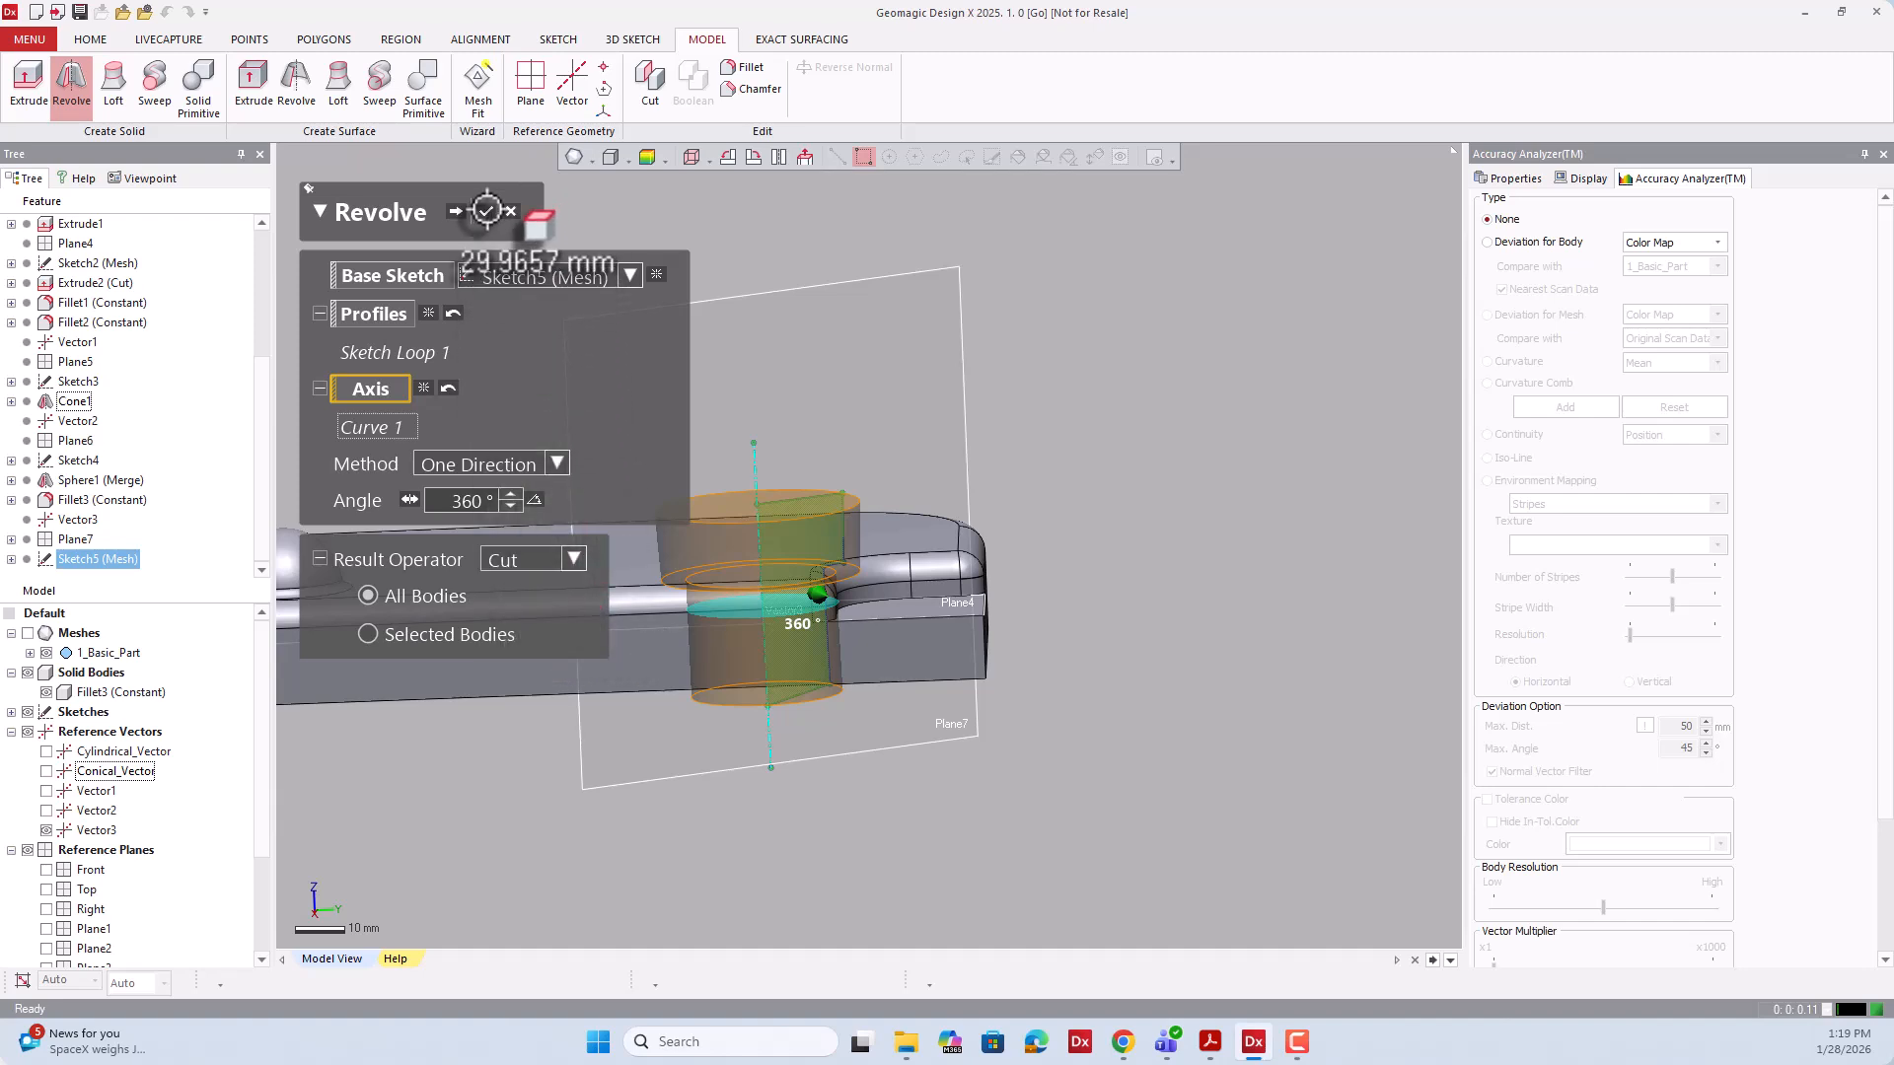
pyautogui.click(487, 210)
# Inspect the revolved stepped hole with the body deviation colour map against the scan, and turn the map off again.
pyautogui.moveTo(639, 335)
pyautogui.mouseDown(button='right')
pyautogui.moveTo(913, 668)
pyautogui.moveTo(768, 391)
pyautogui.moveTo(707, 440)
pyautogui.moveTo(834, 541)
pyautogui.moveTo(853, 582)
pyautogui.moveTo(876, 562)
pyautogui.mouseUp(button='right')
pyautogui.scroll(-4, 838, 533)
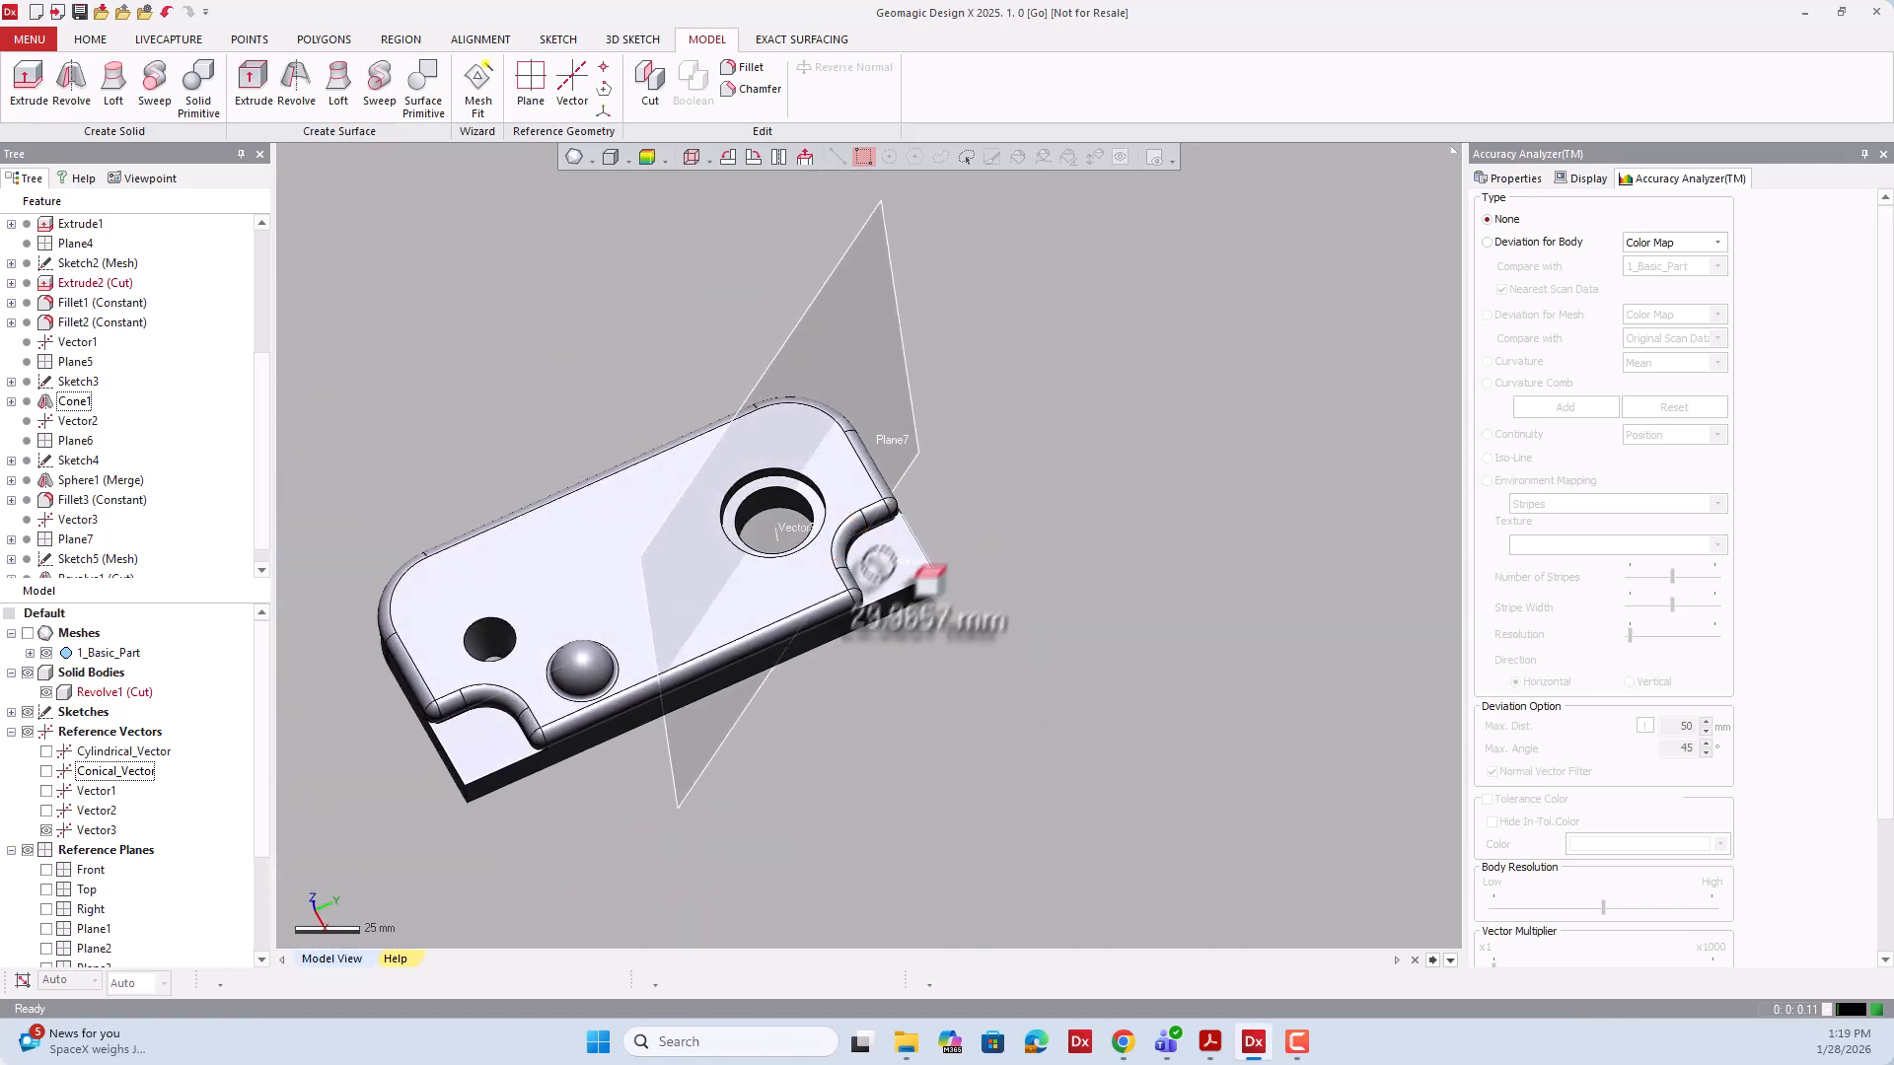
pyautogui.moveTo(824, 445); pyautogui.dragTo(829, 325, button='right')
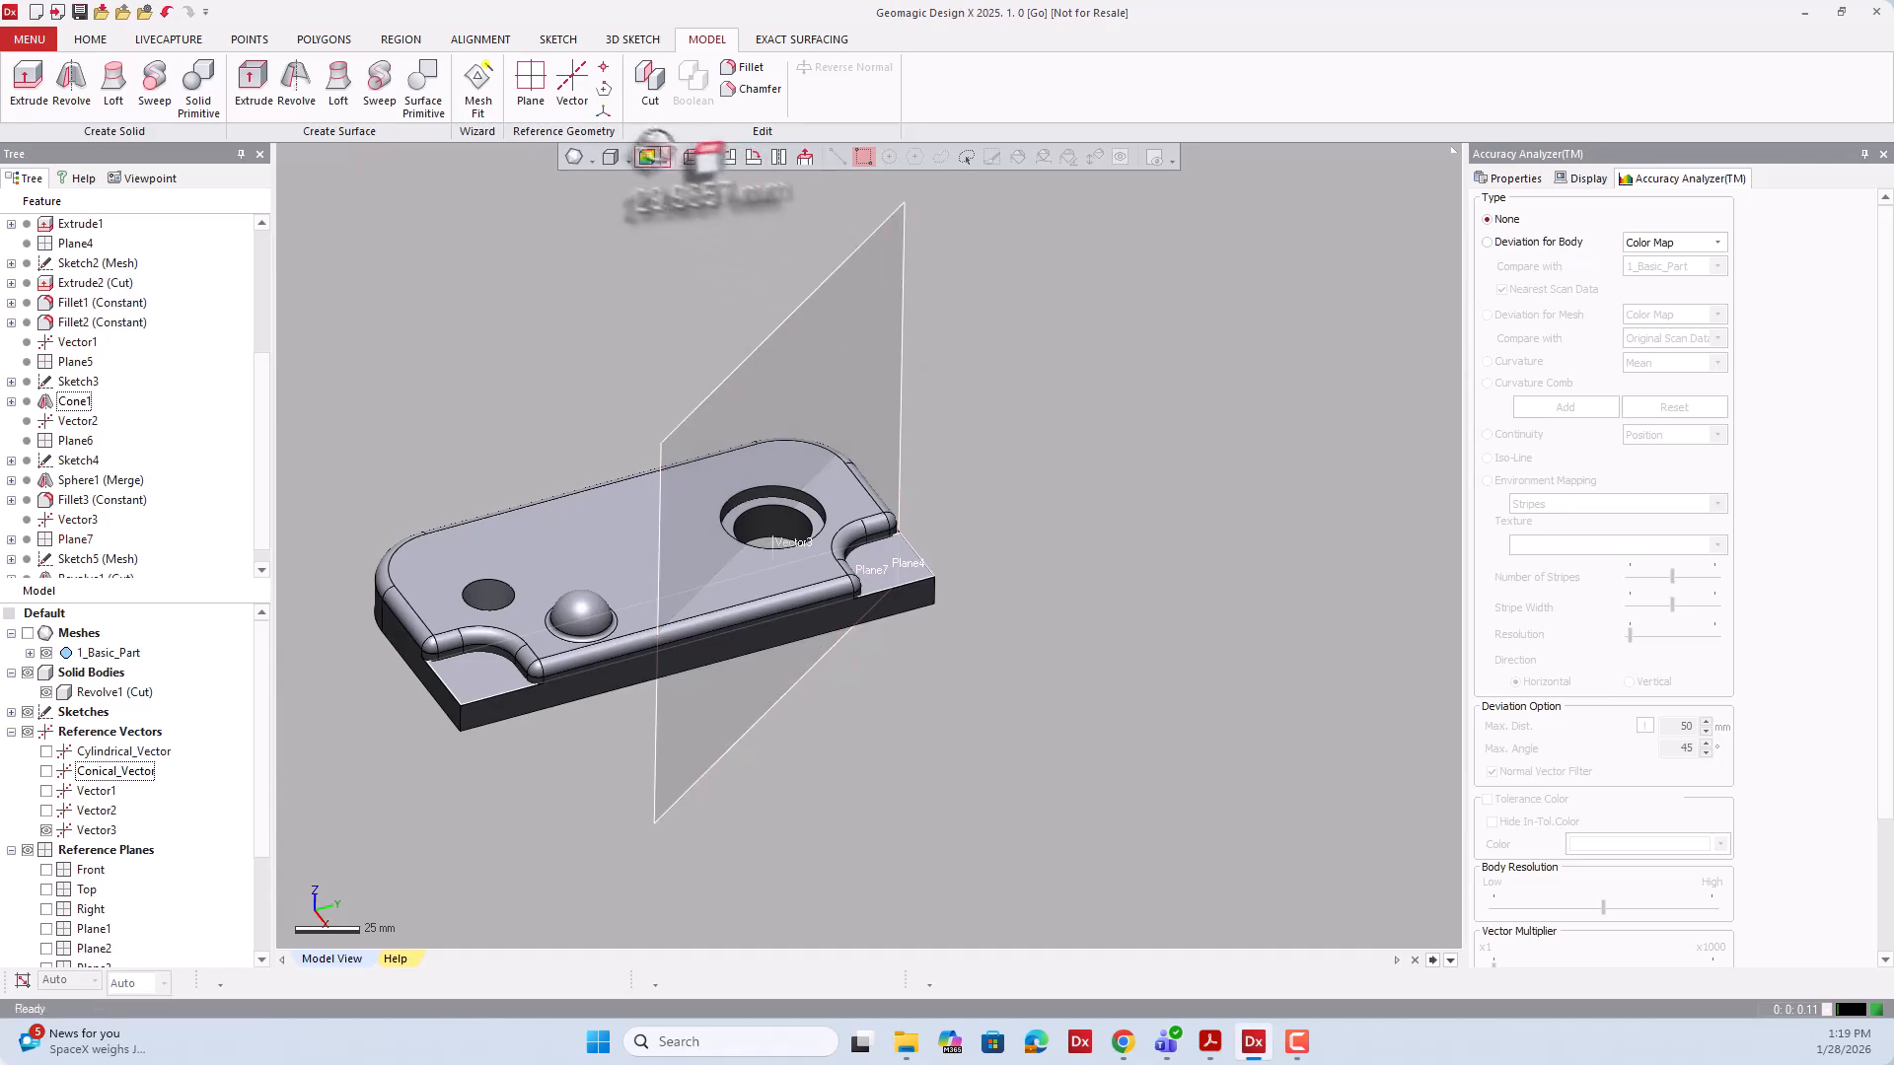
pyautogui.click(645, 156)
pyautogui.scroll(5, 764, 444)
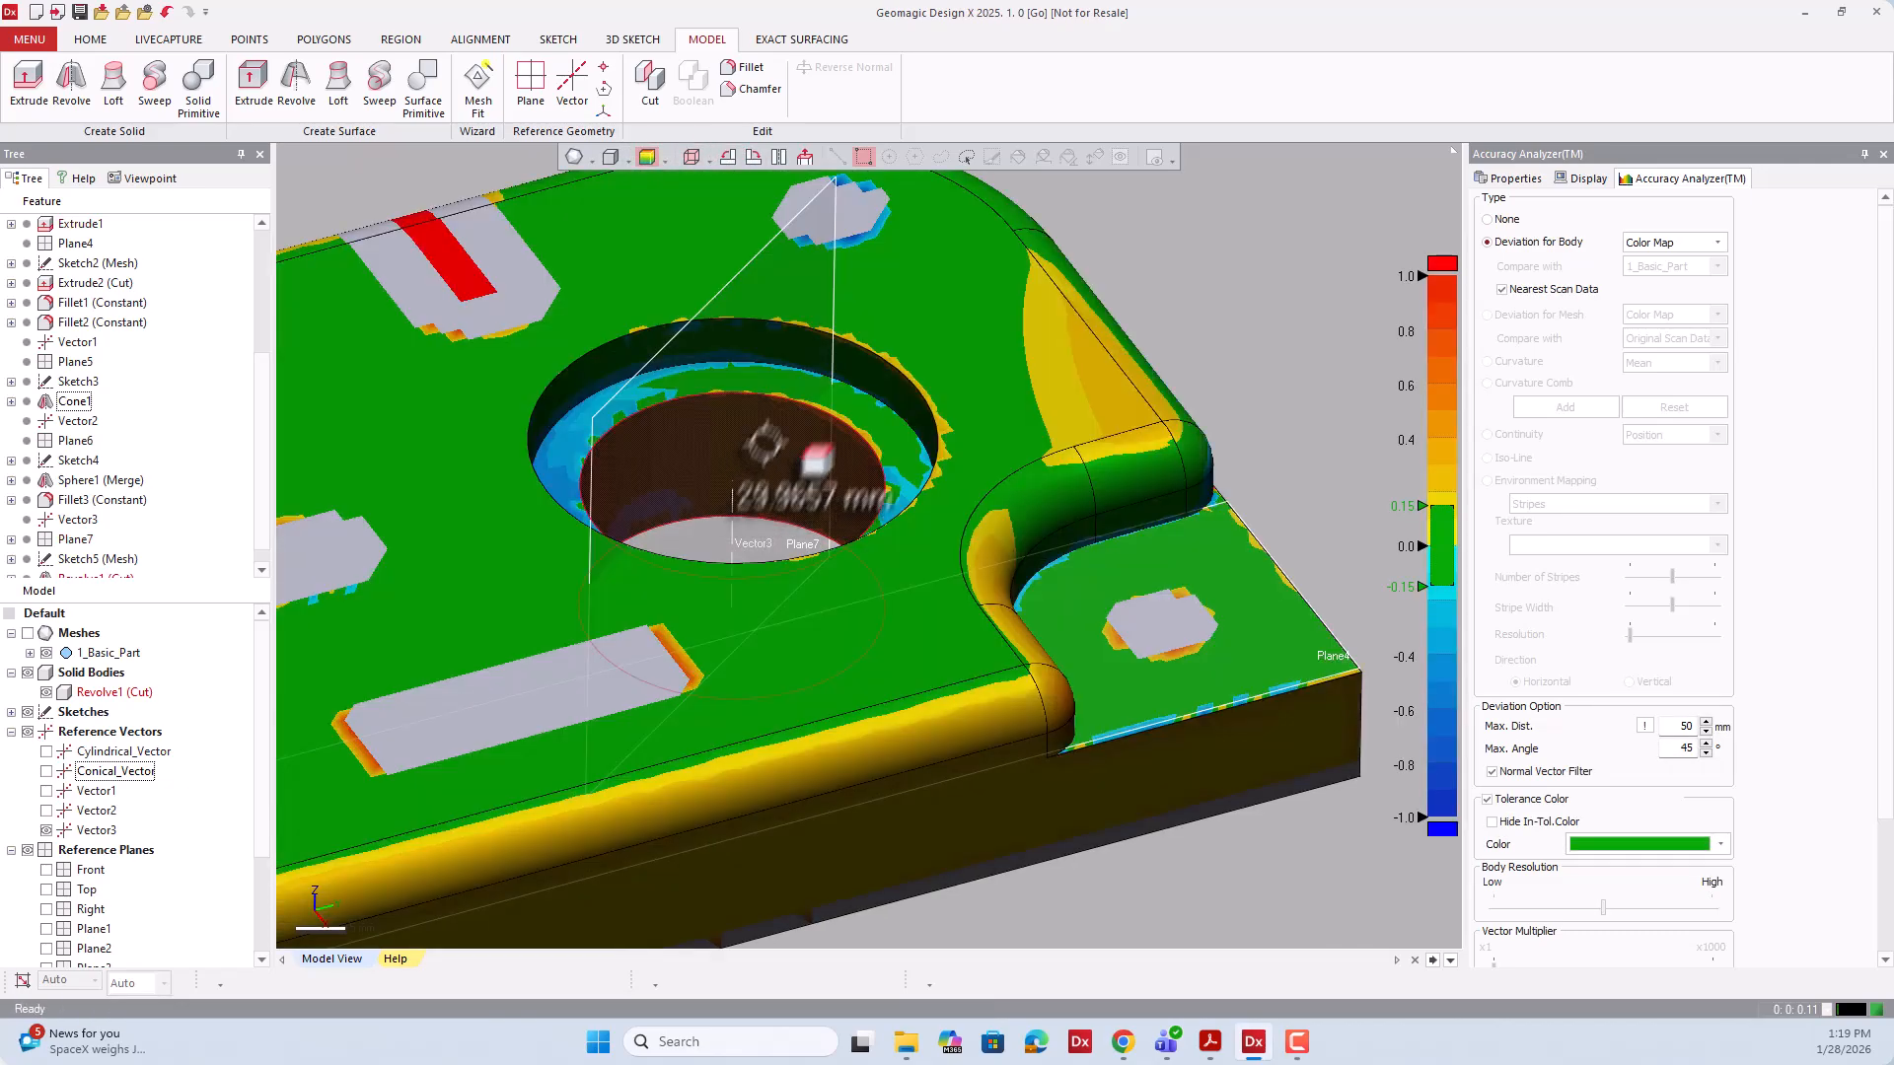
pyautogui.moveTo(762, 443); pyautogui.dragTo(795, 375, button='right')
pyautogui.moveTo(770, 475); pyautogui.dragTo(806, 501, button='right')
pyautogui.scroll(-6, 824, 316)
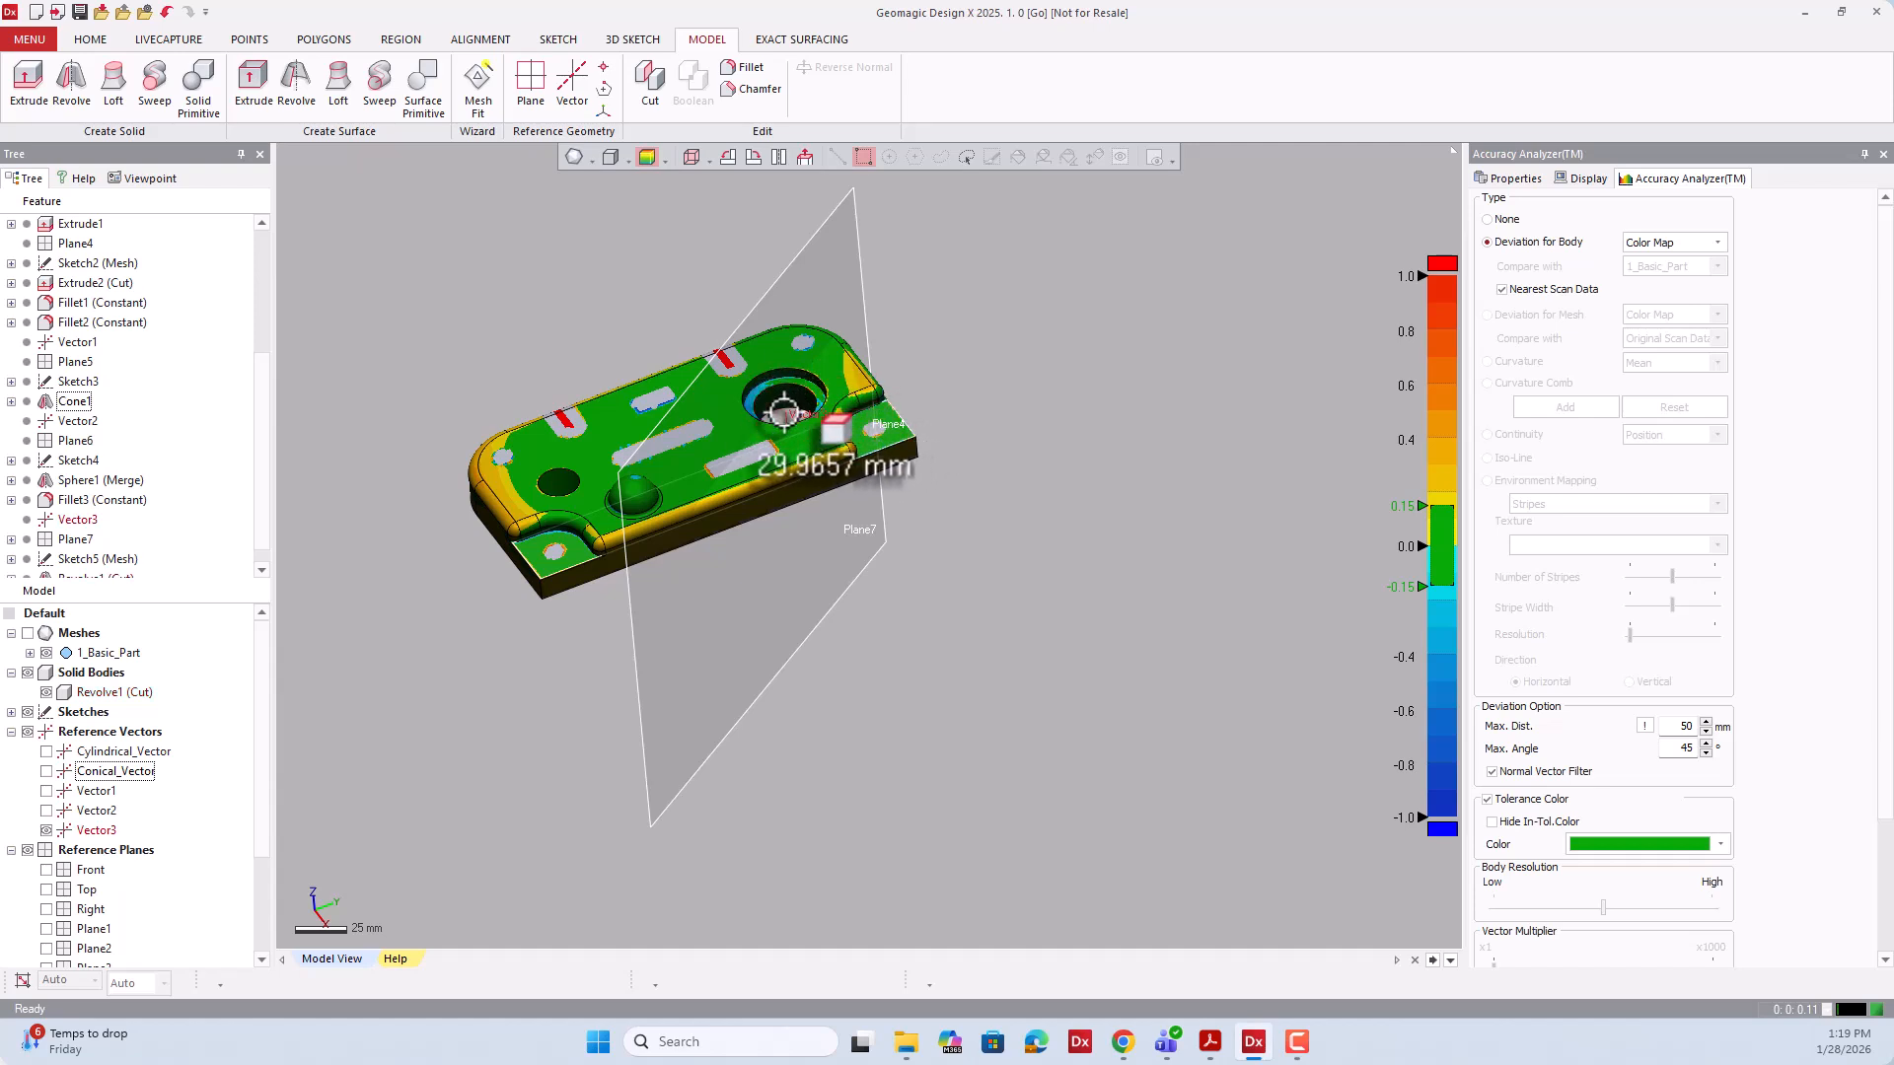
pyautogui.scroll(3, 702, 445)
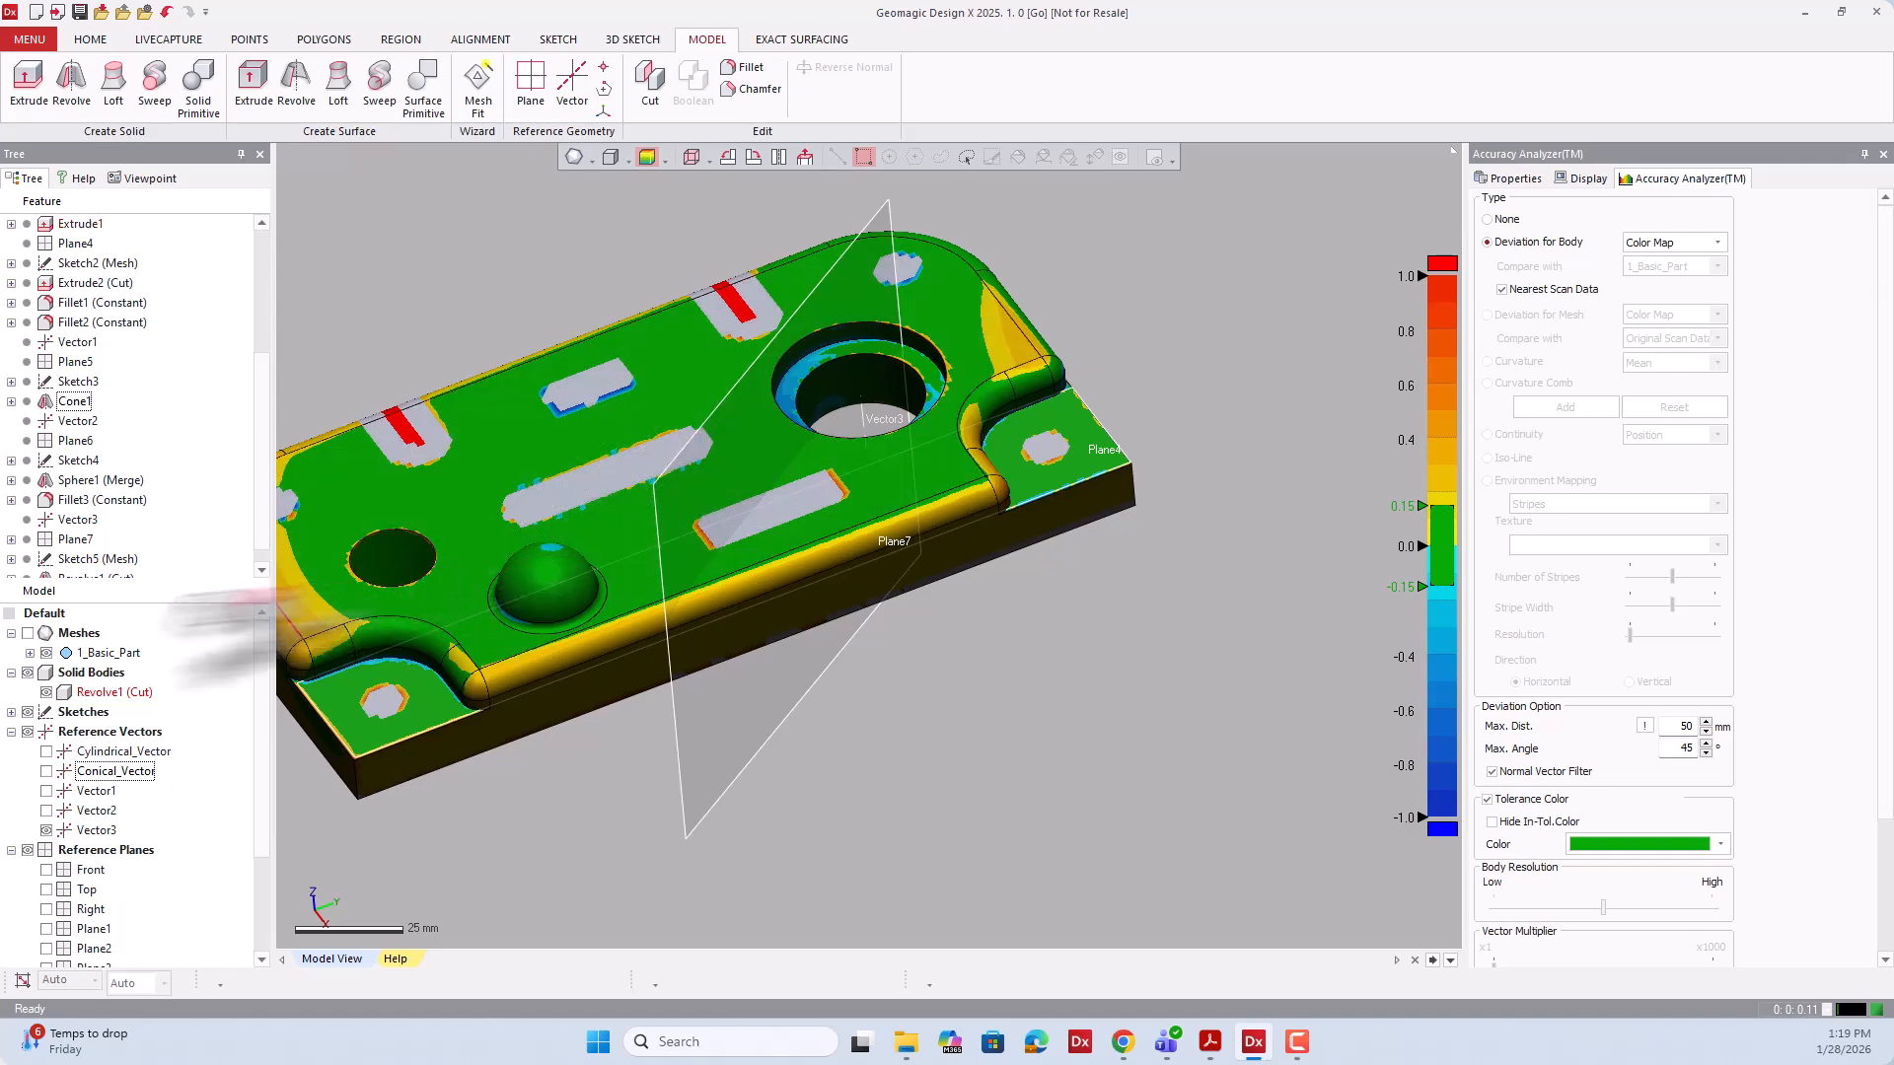
pyautogui.click(647, 156)
pyautogui.scroll(-2, 845, 402)
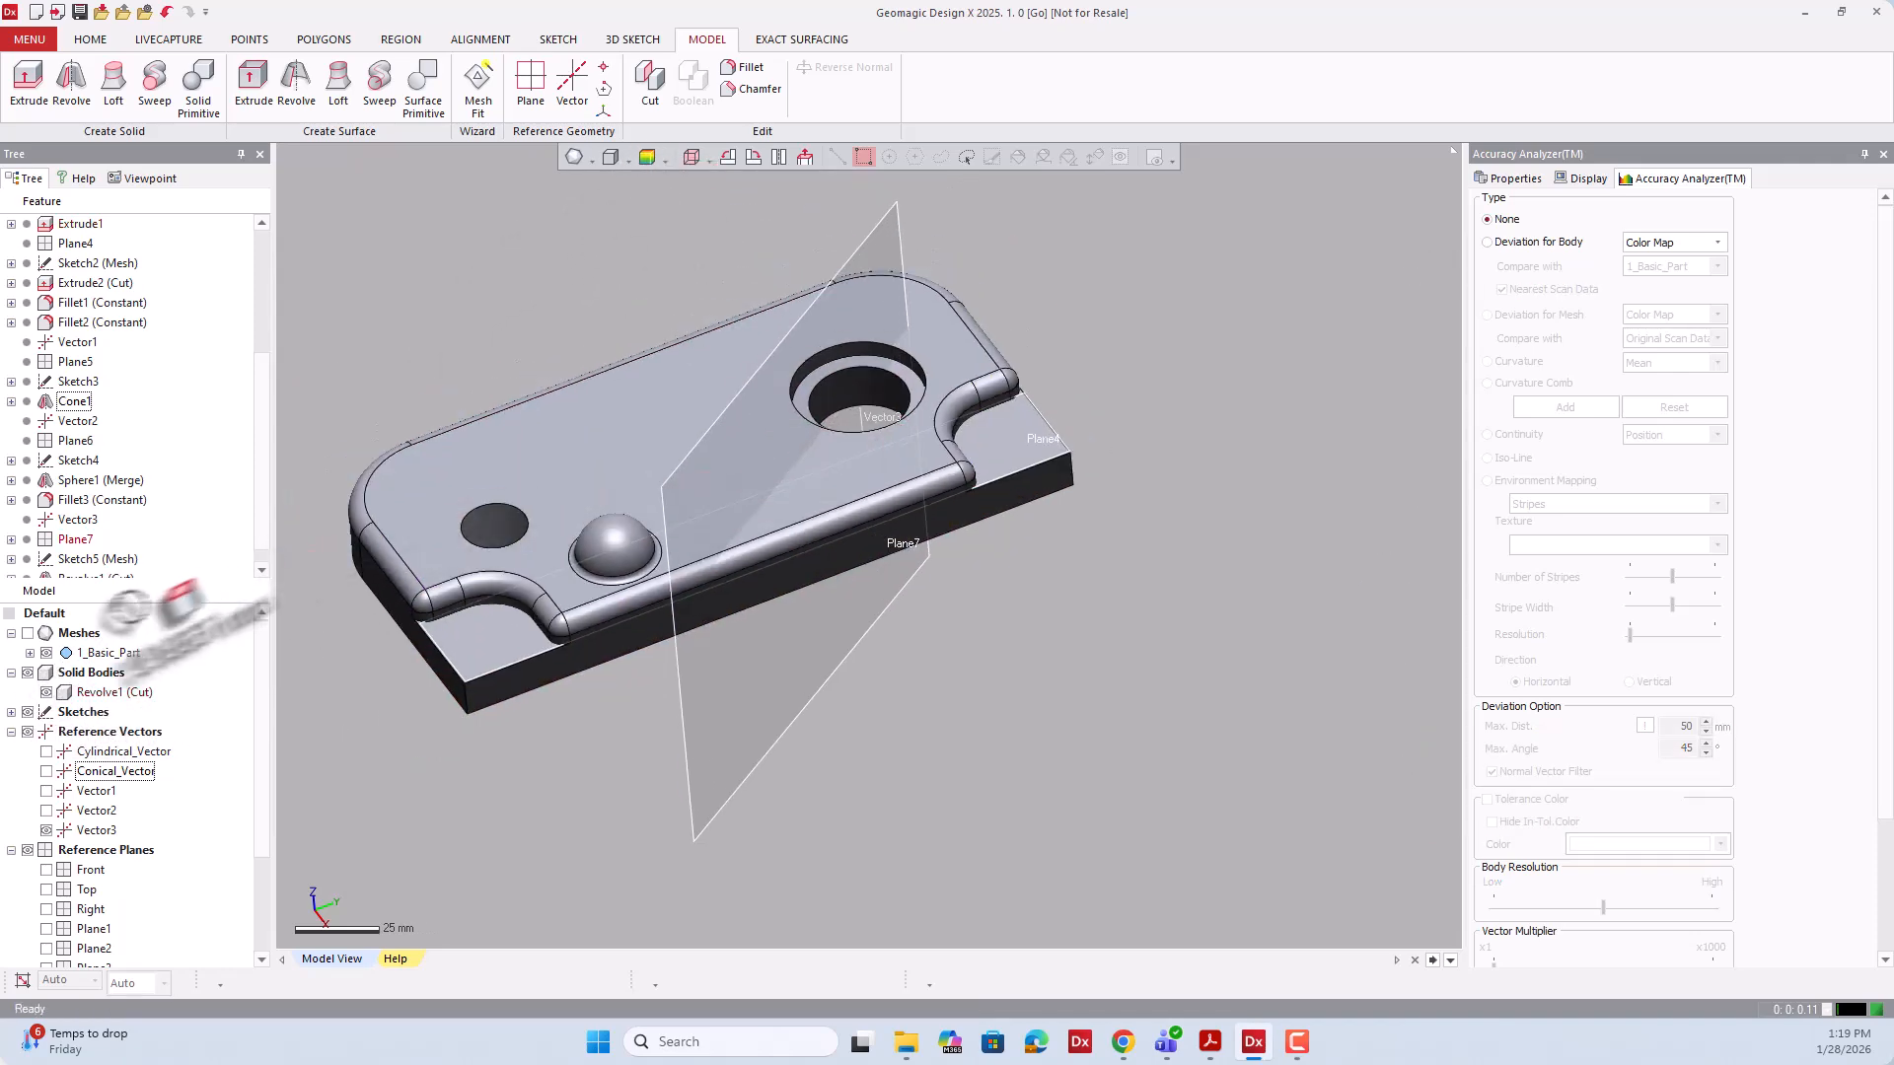
# Show the mesh in place of the solid body and examine the rounded slot and its floor.
pyautogui.click(46, 691)
pyautogui.click(29, 635)
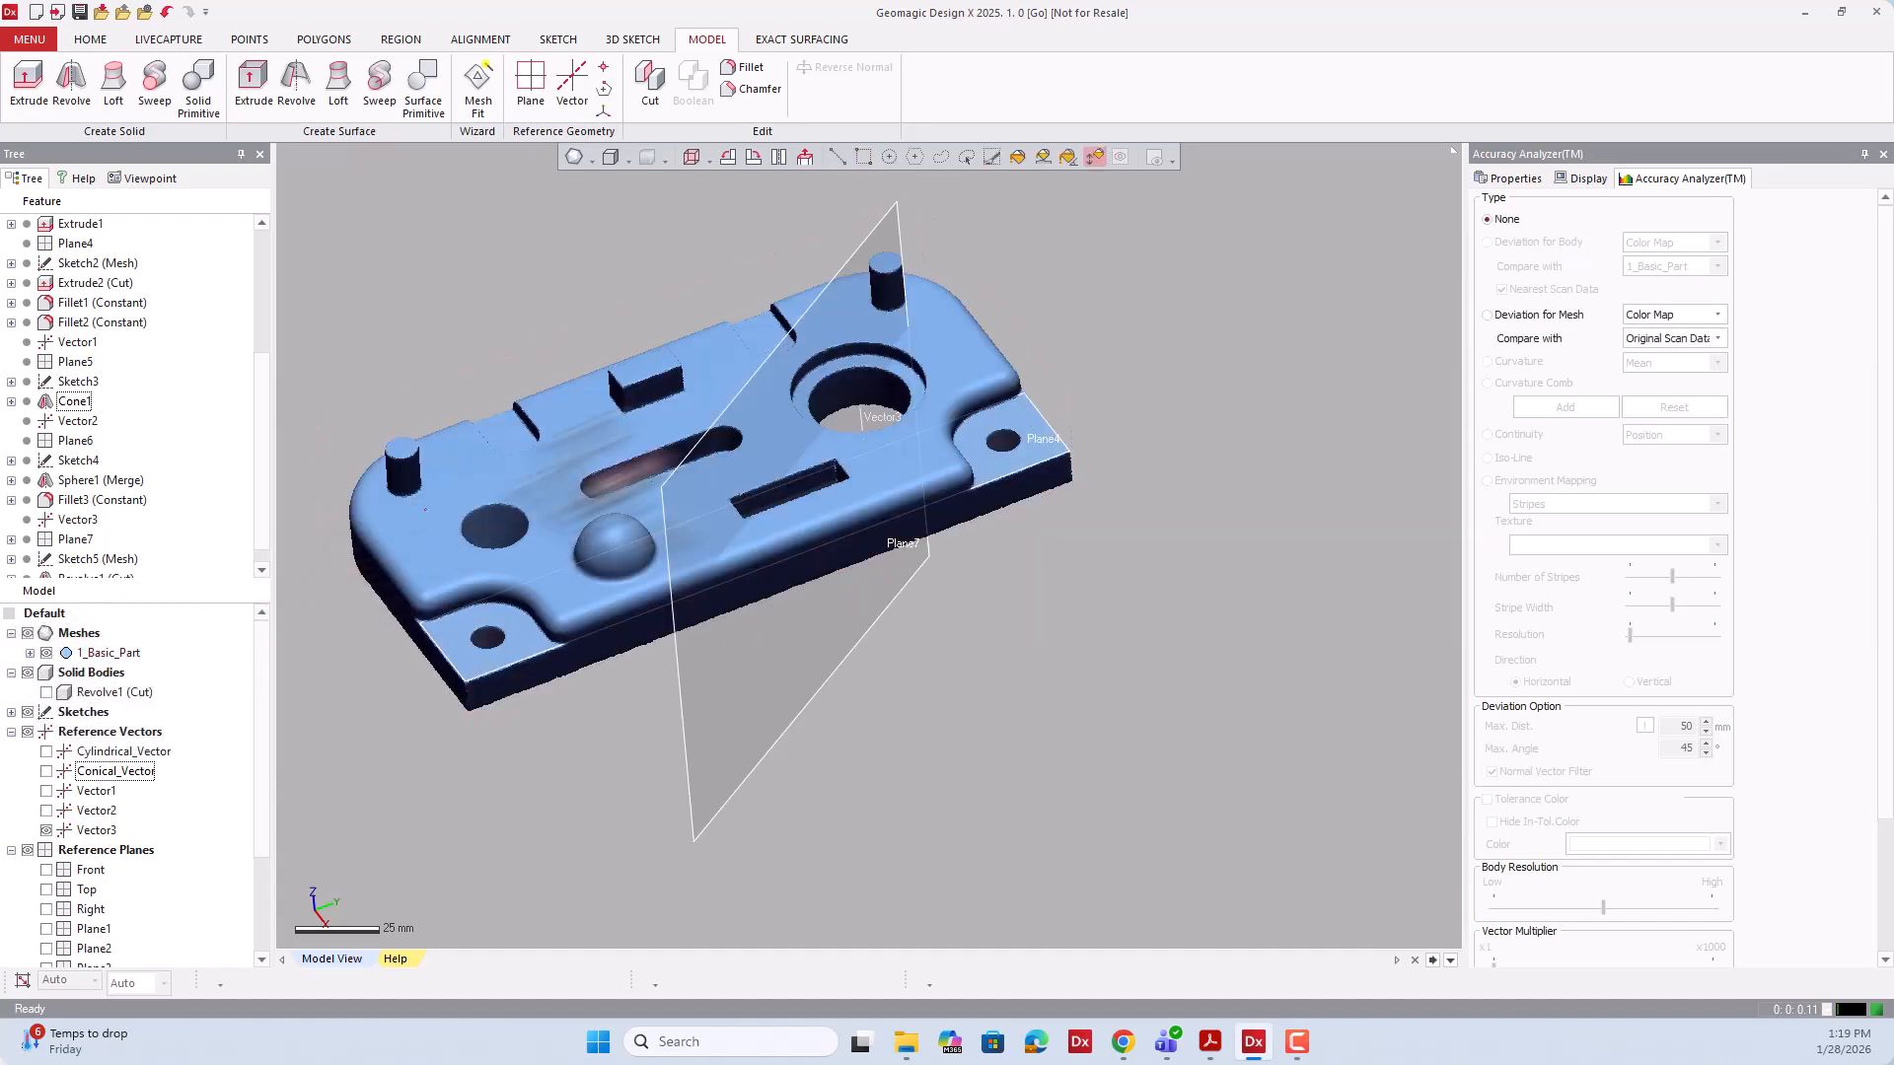
pyautogui.moveTo(872, 541); pyautogui.dragTo(897, 570, button='right')
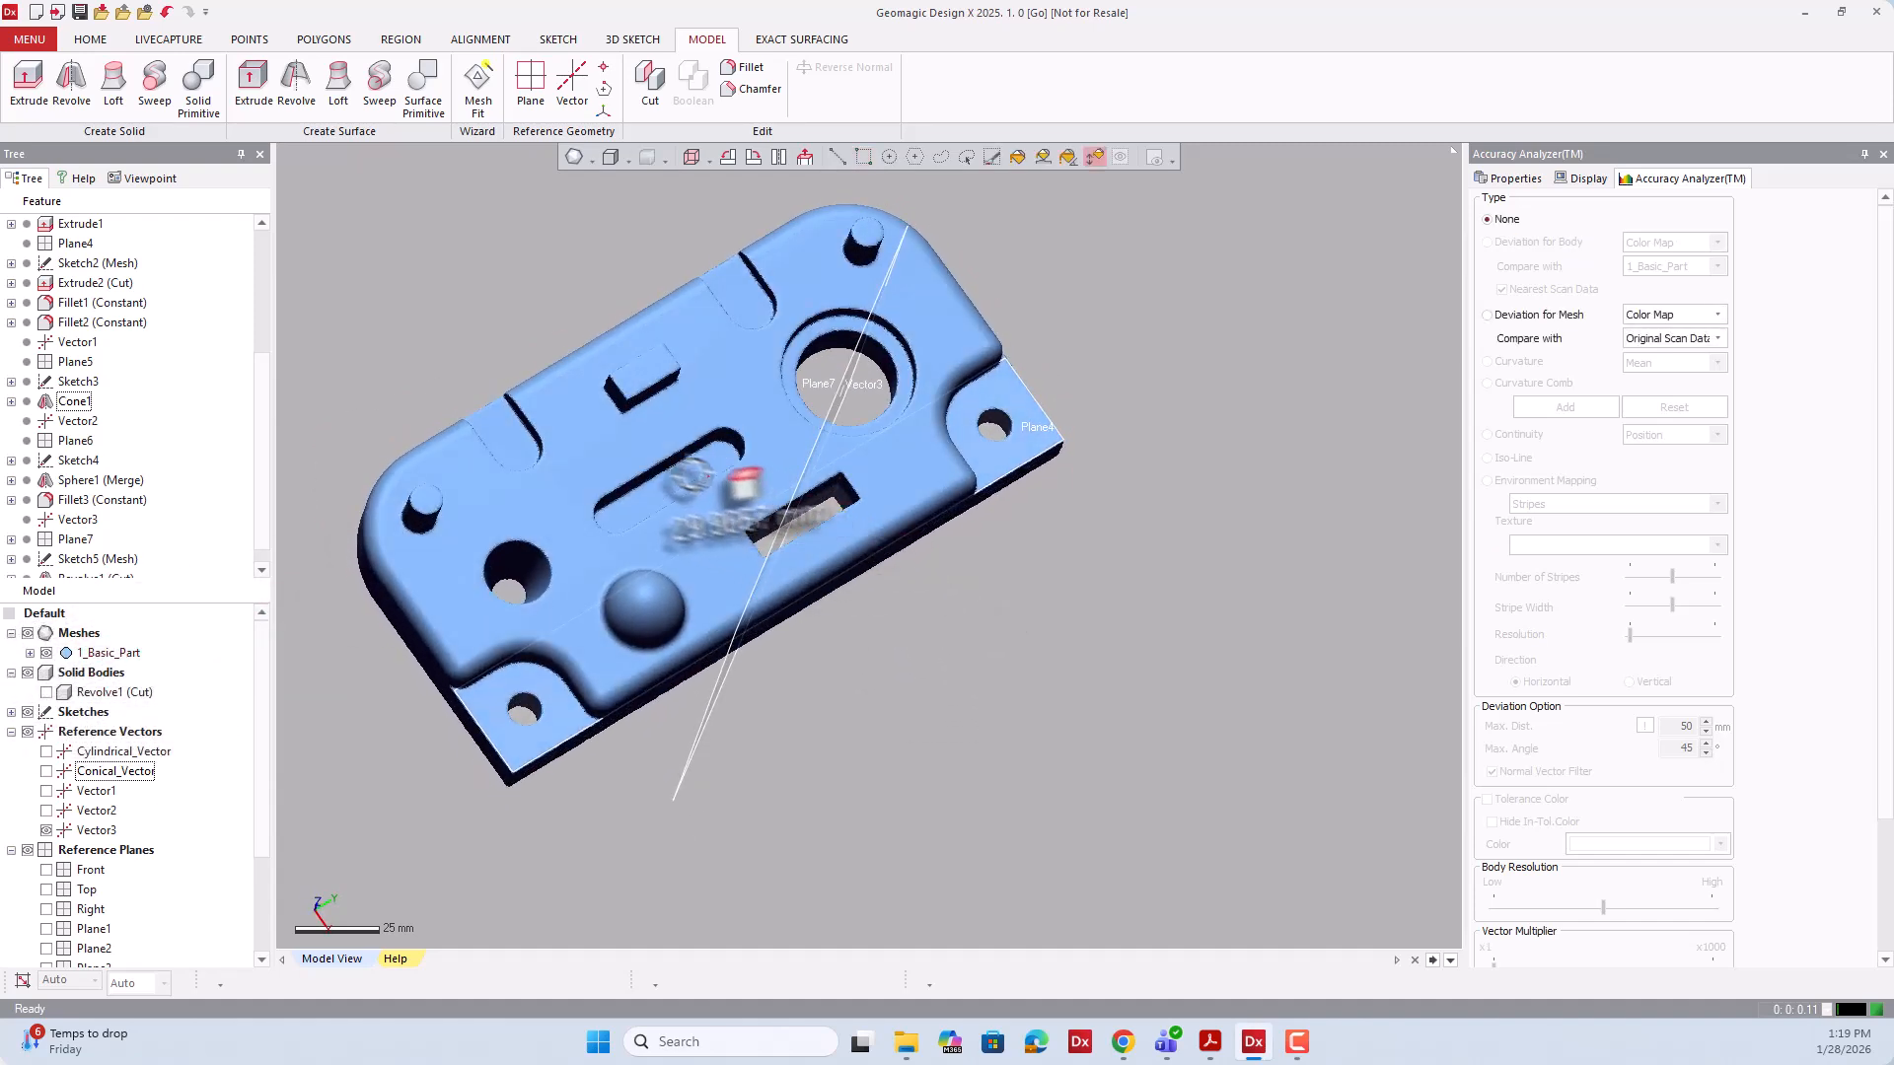
pyautogui.scroll(8, 693, 477)
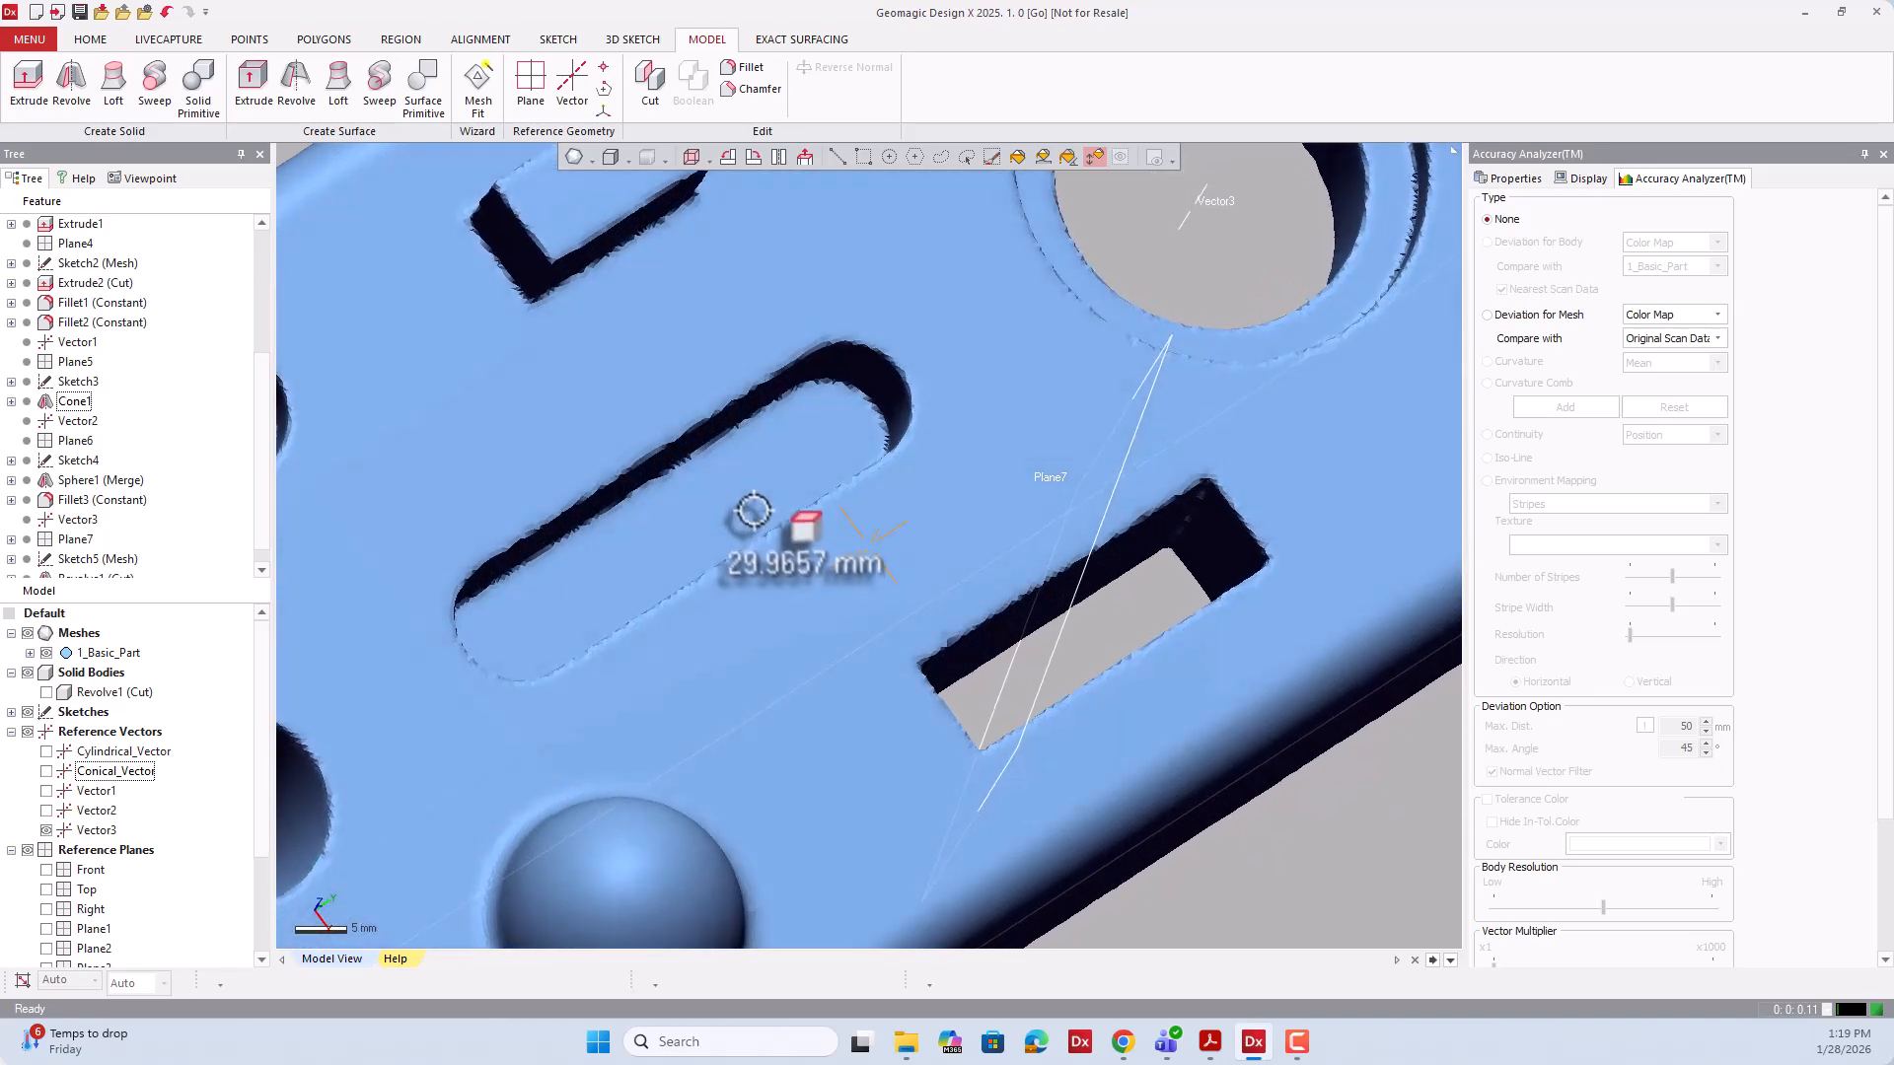
pyautogui.moveTo(754, 510)
pyautogui.mouseDown(button='right')
pyautogui.moveTo(669, 401)
pyautogui.moveTo(691, 440)
pyautogui.moveTo(651, 412)
pyautogui.moveTo(795, 599)
pyautogui.moveTo(810, 480)
pyautogui.mouseUp(button='right')
pyautogui.scroll(-3, 701, 514)
pyautogui.scroll(2, 723, 500)
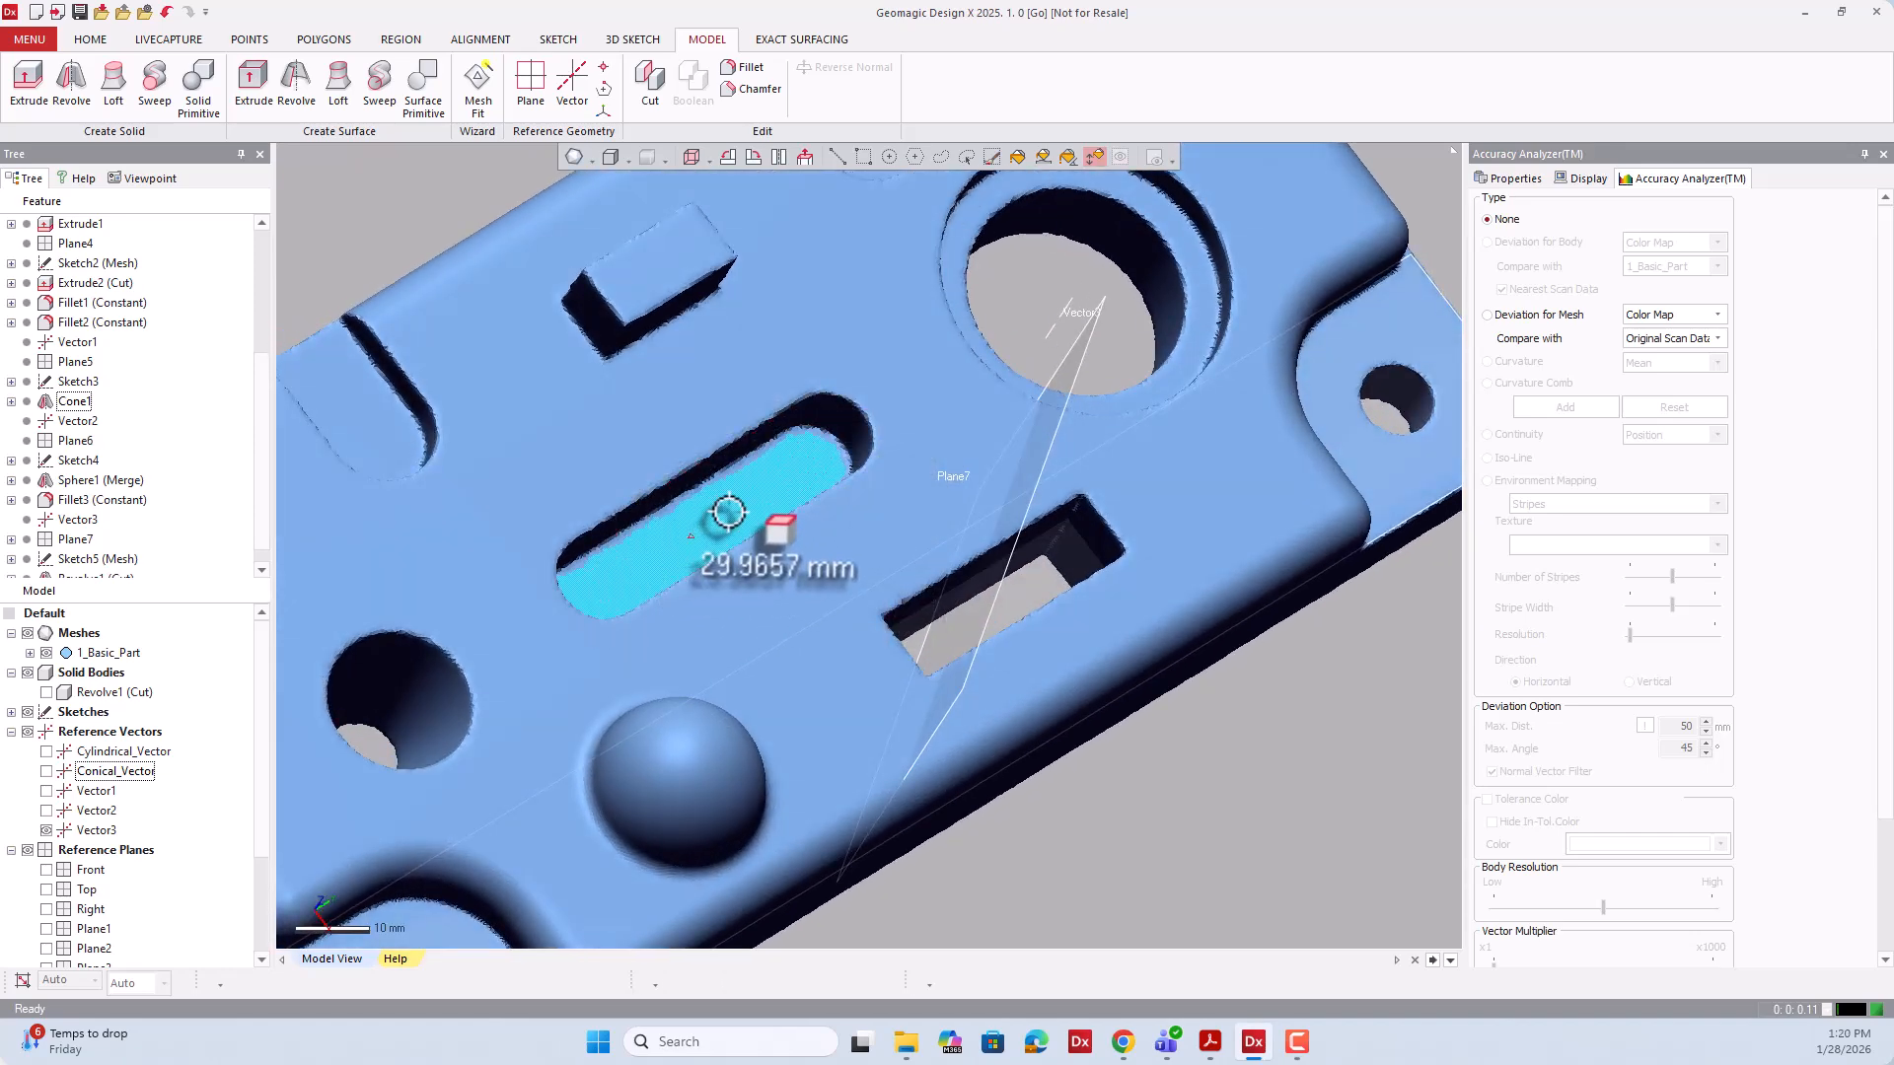
pyautogui.moveTo(728, 512); pyautogui.dragTo(785, 523, button='right')
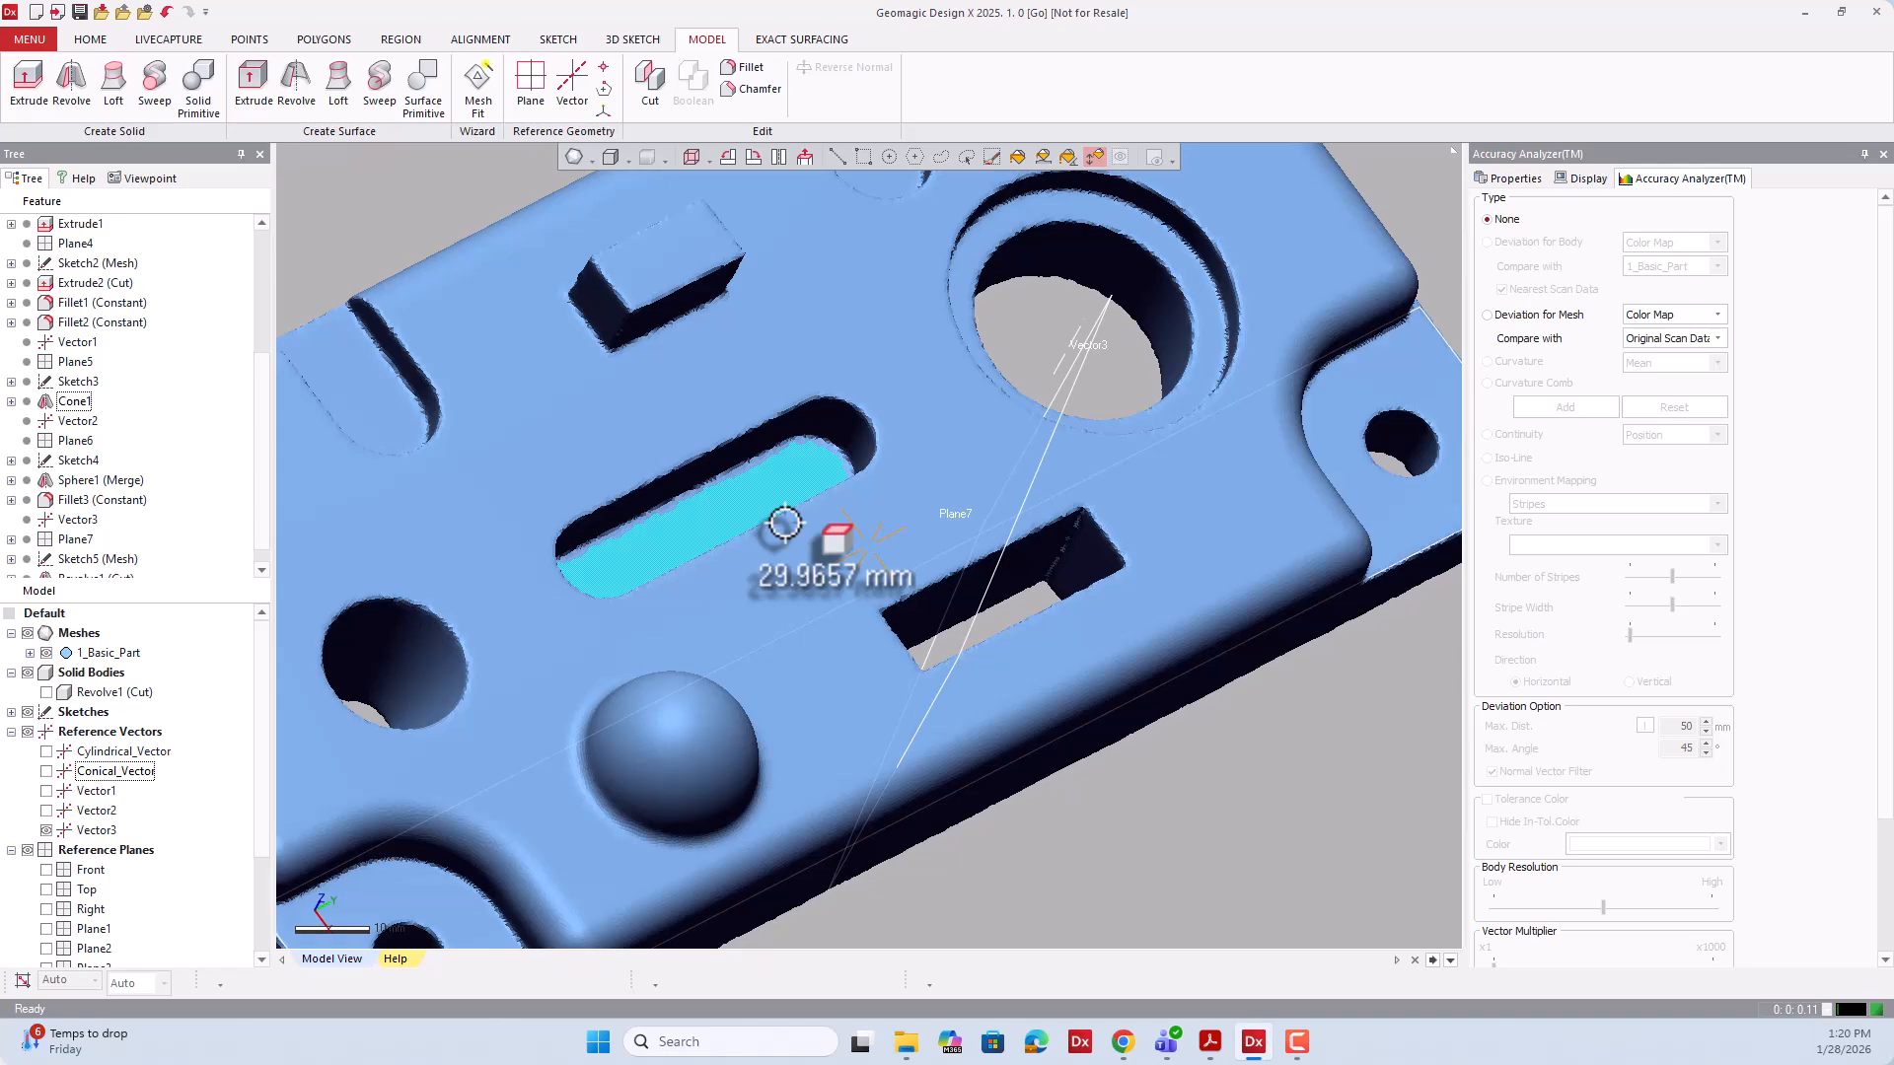
pyautogui.scroll(-2, 794, 557)
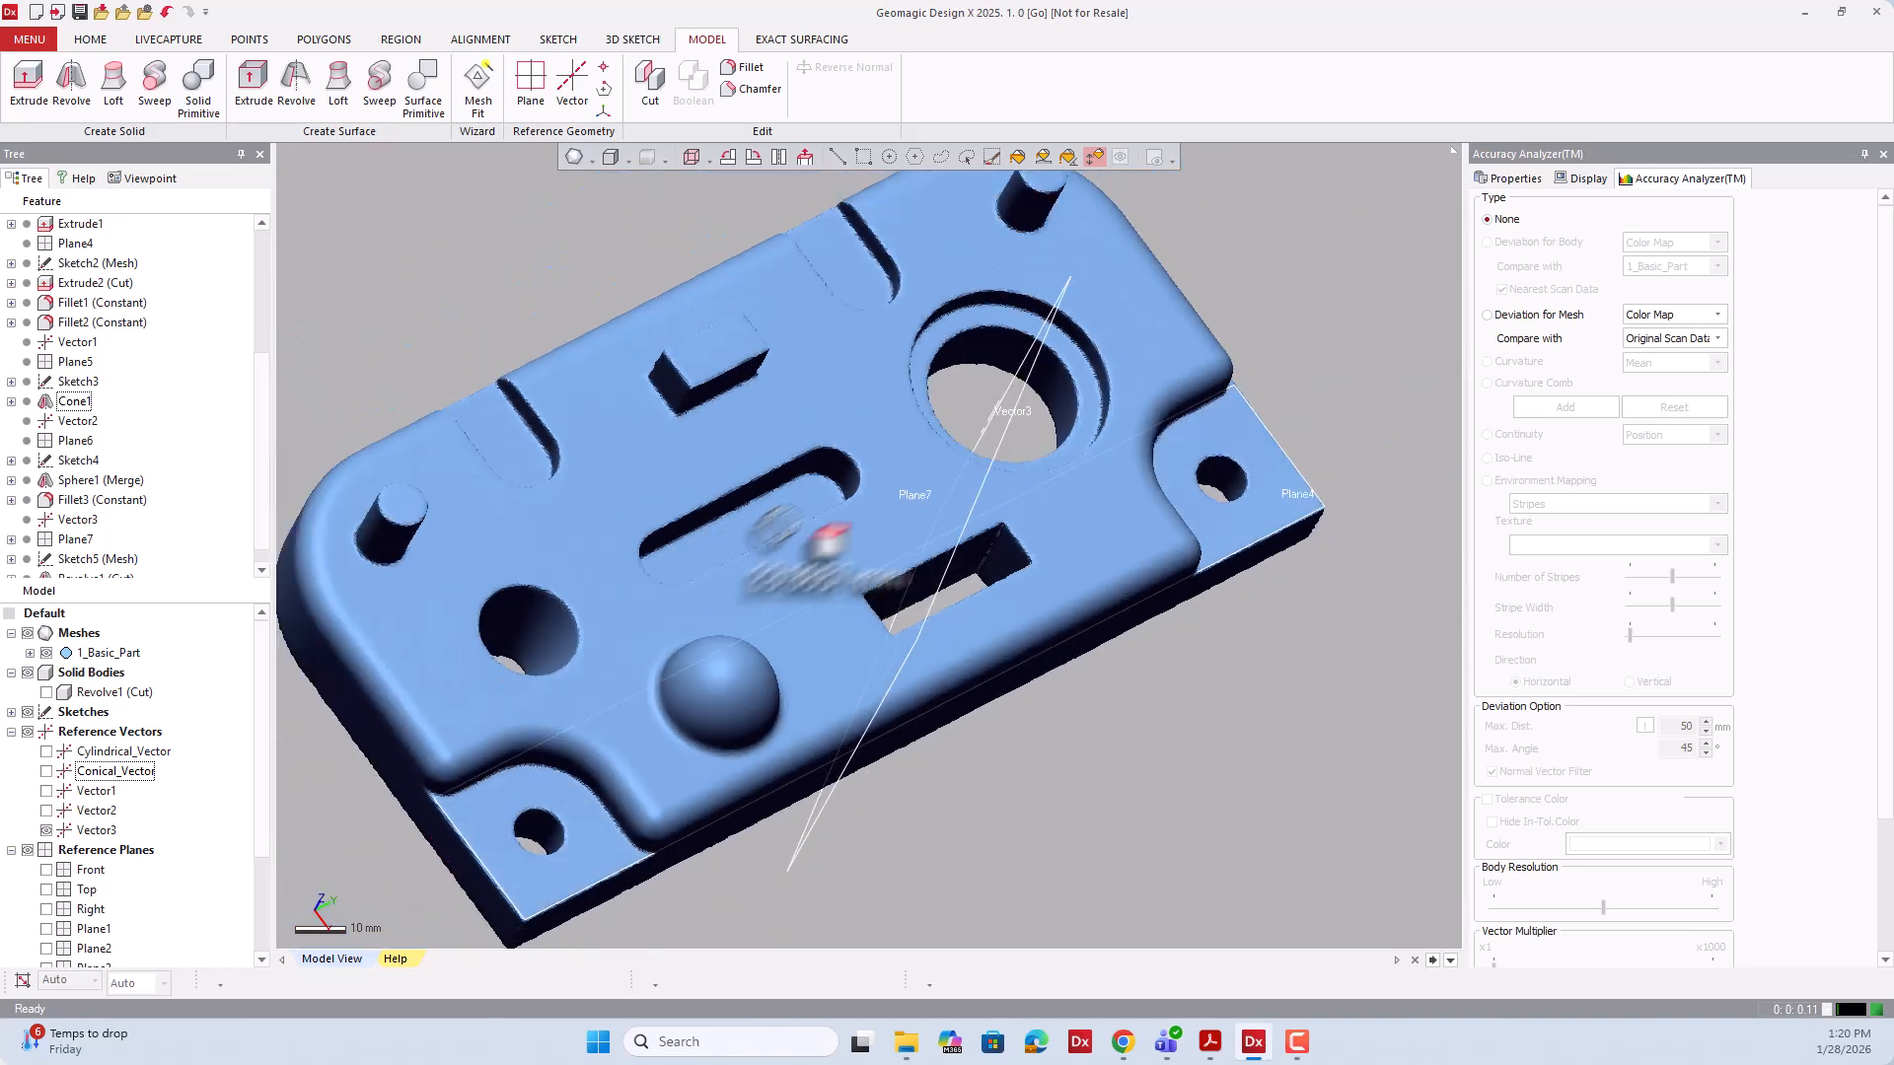
# With only the solid body shown, start a Pick Point & Normal Axis reference plane using the flat top face as the normal.
pyautogui.click(46, 692)
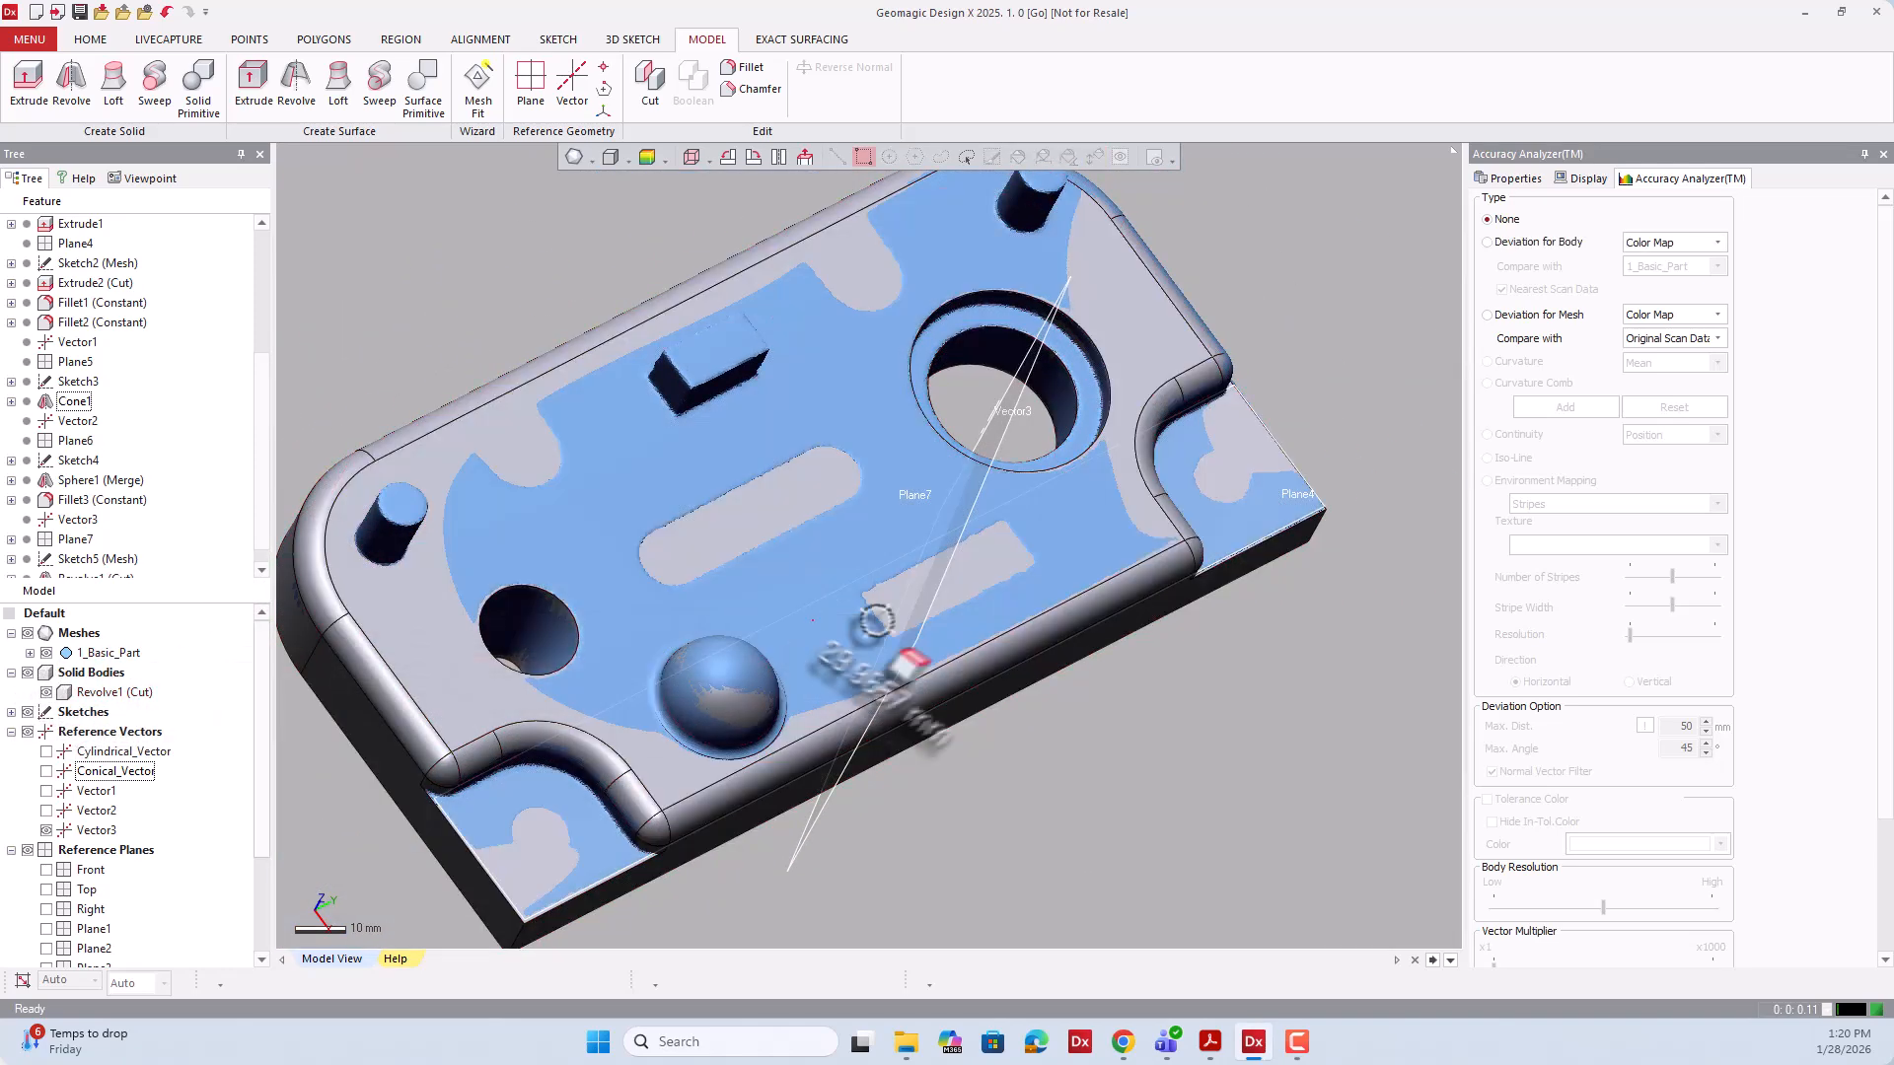
pyautogui.moveTo(871, 626); pyautogui.dragTo(825, 491, button='right')
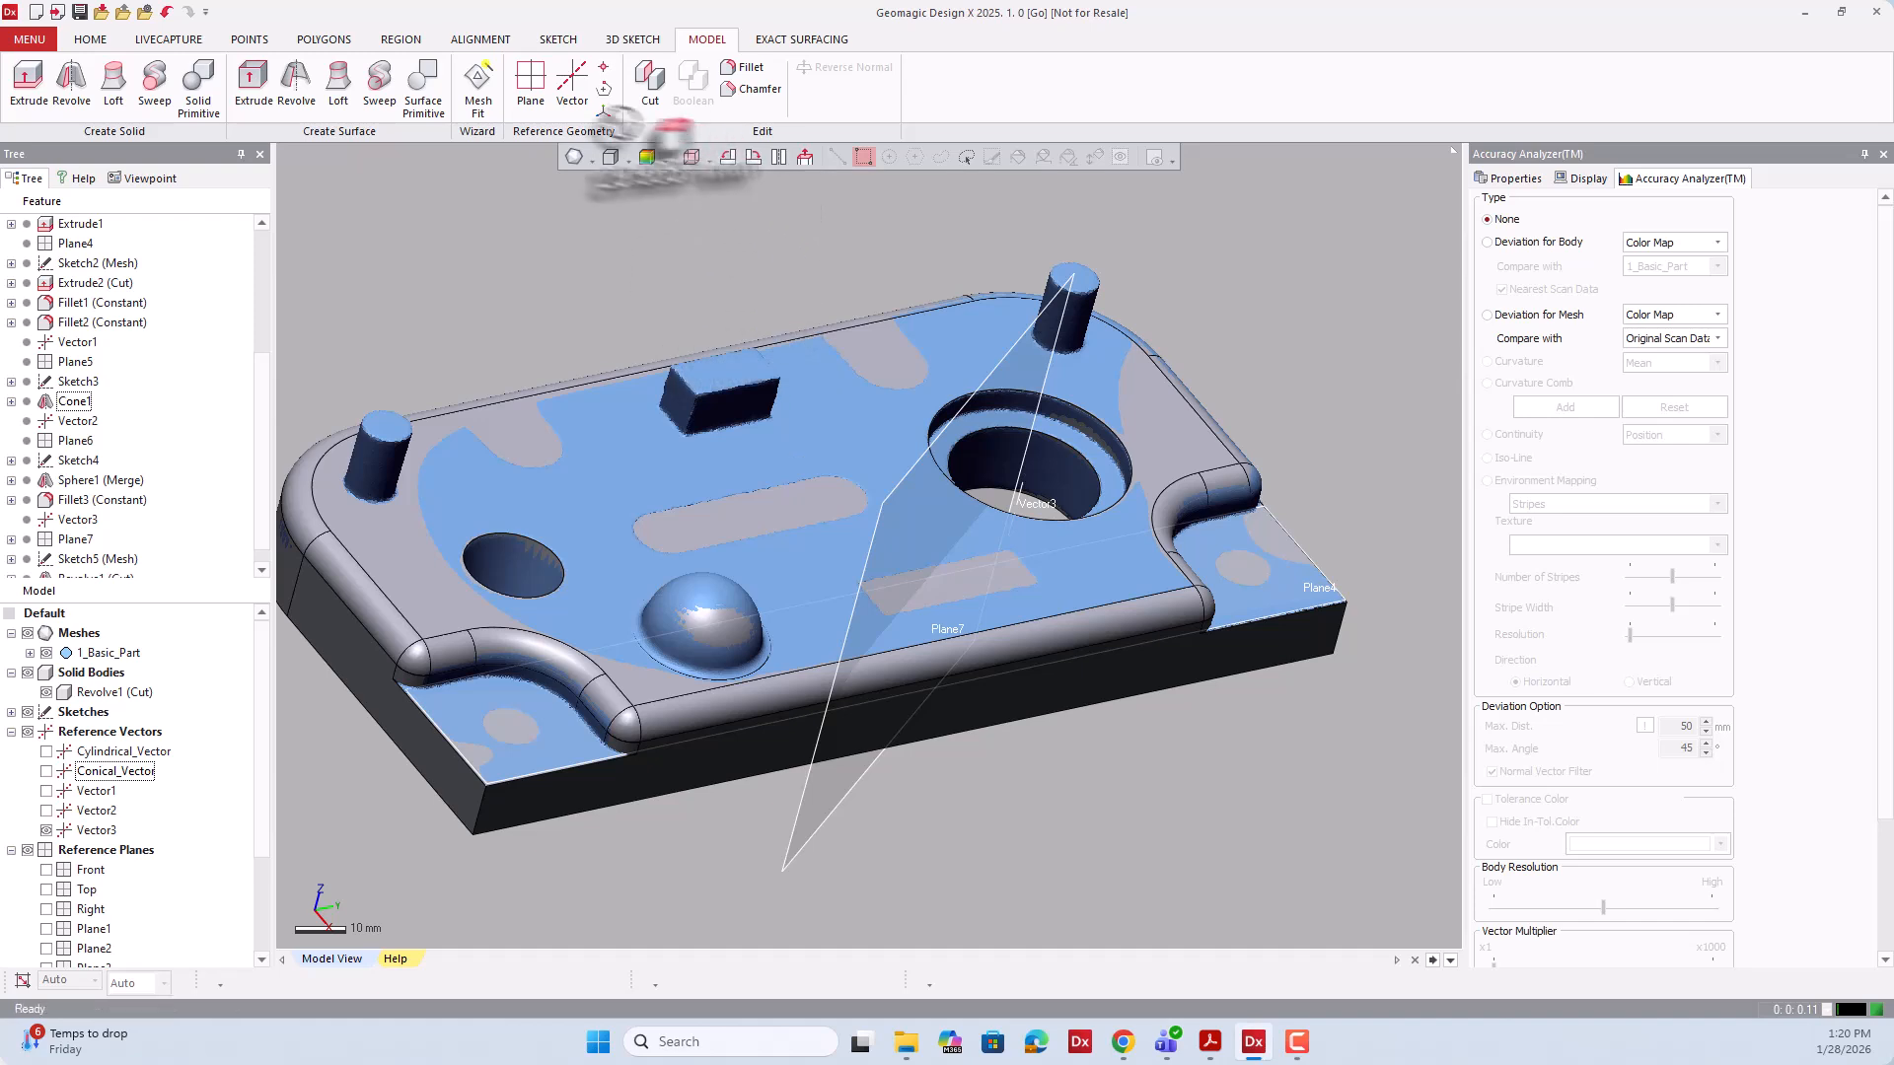
pyautogui.click(530, 83)
pyautogui.scroll(-5, 1135, 424)
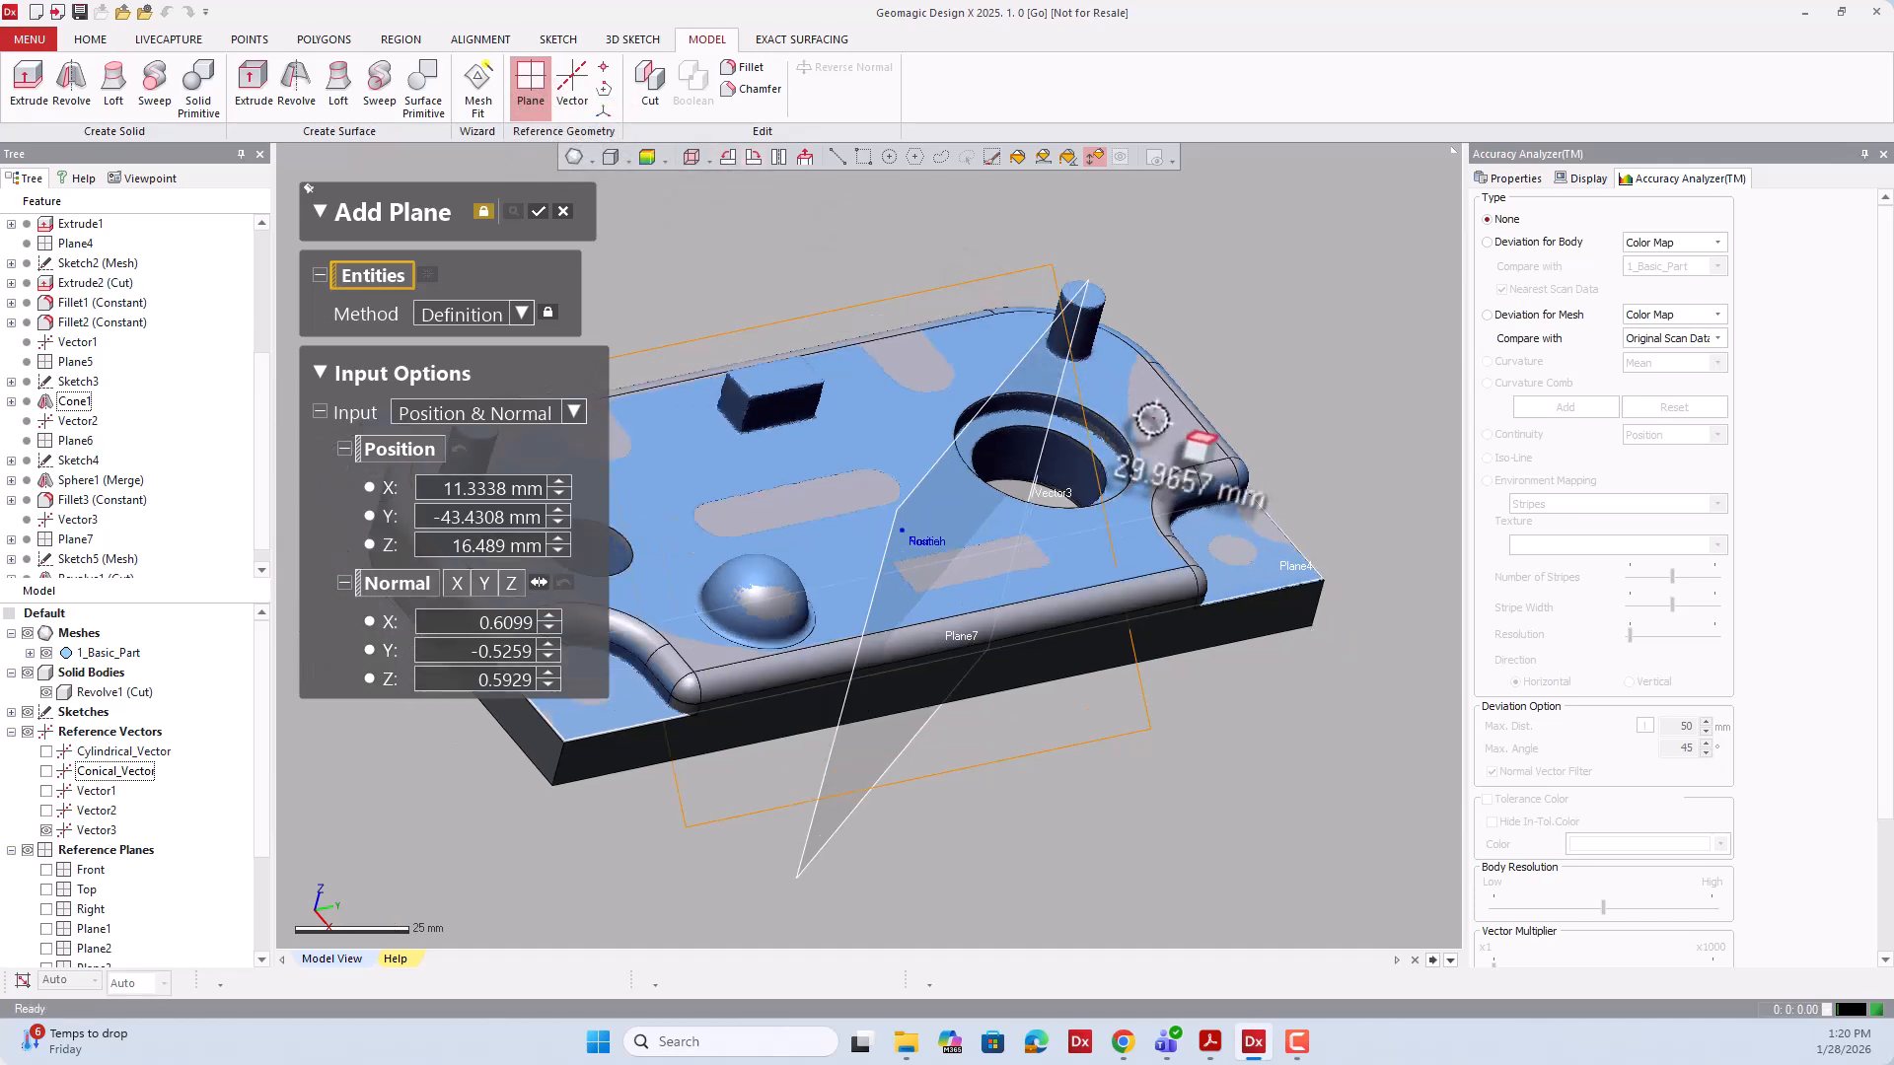
pyautogui.scroll(6, 888, 404)
pyautogui.moveTo(887, 394)
pyautogui.mouseDown(button='right')
pyautogui.moveTo(892, 450)
pyautogui.moveTo(863, 403)
pyautogui.mouseUp(button='right')
pyautogui.scroll(3, 963, 544)
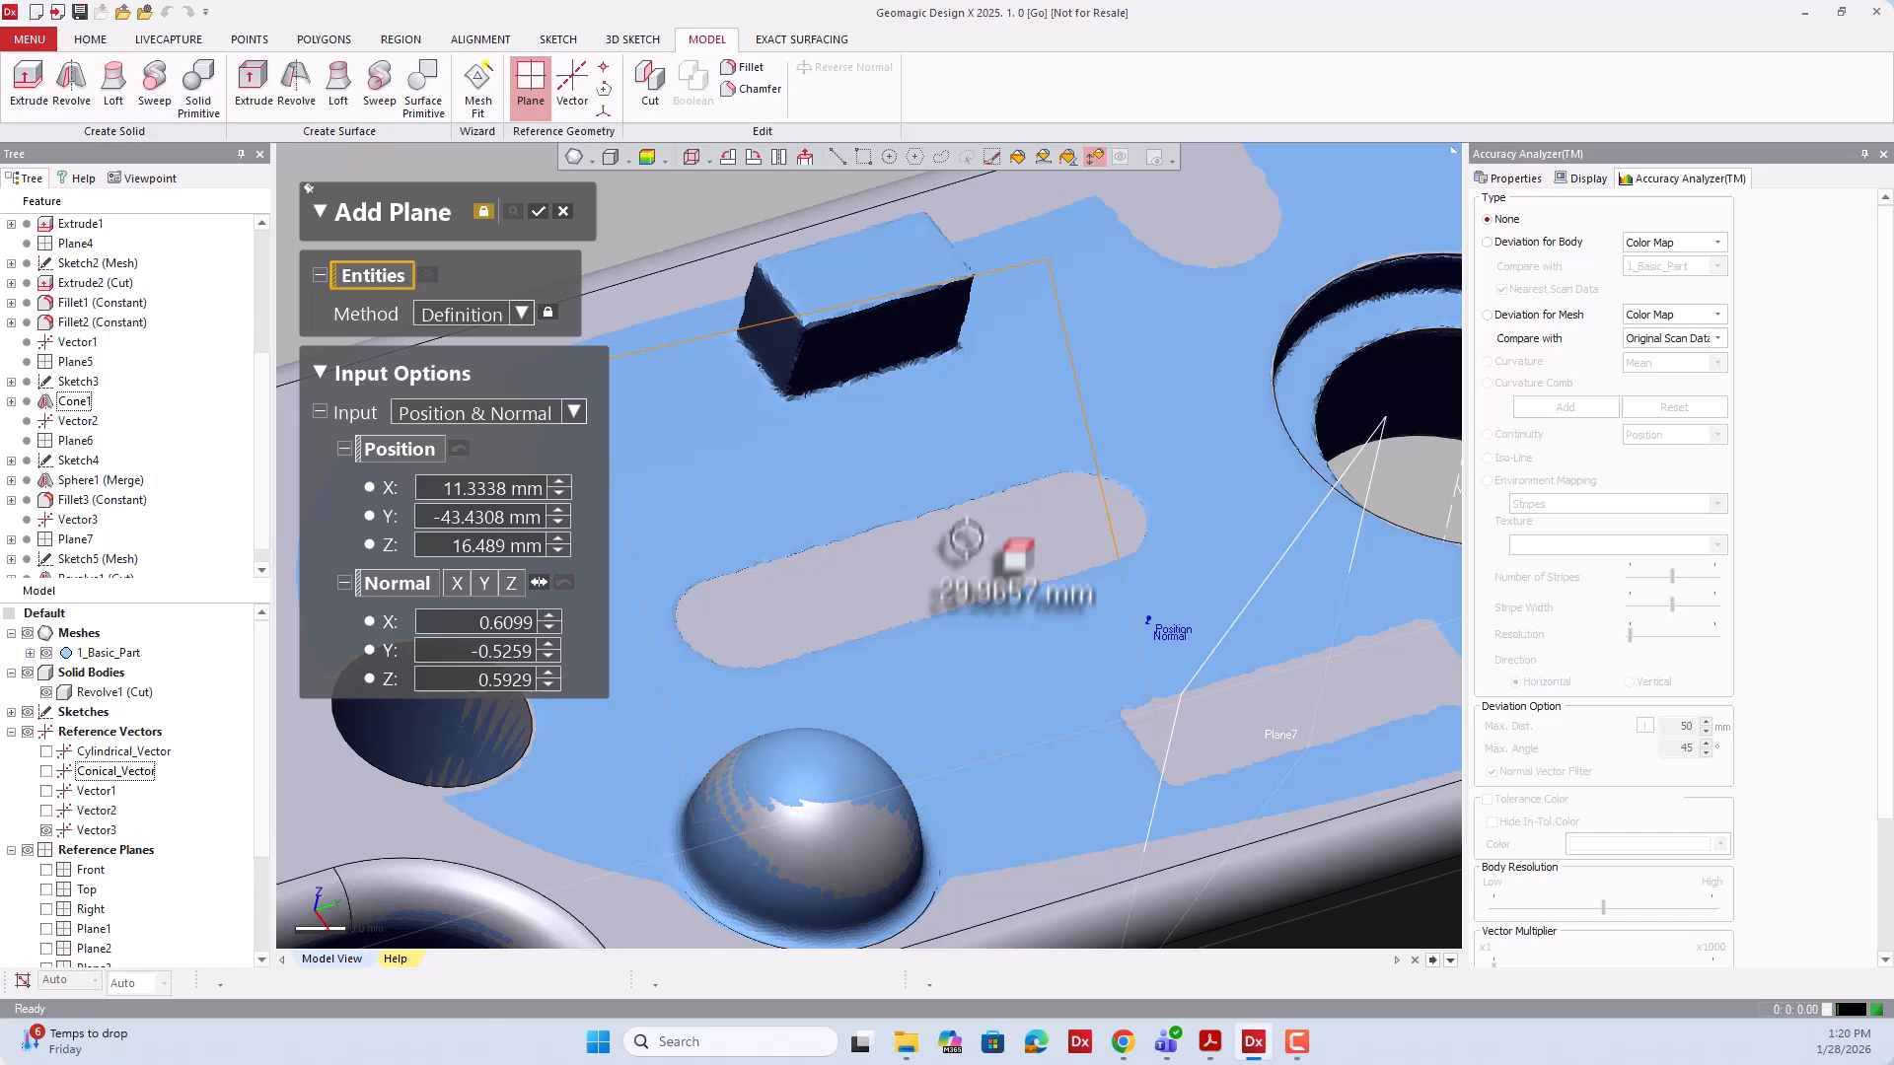
pyautogui.click(839, 161)
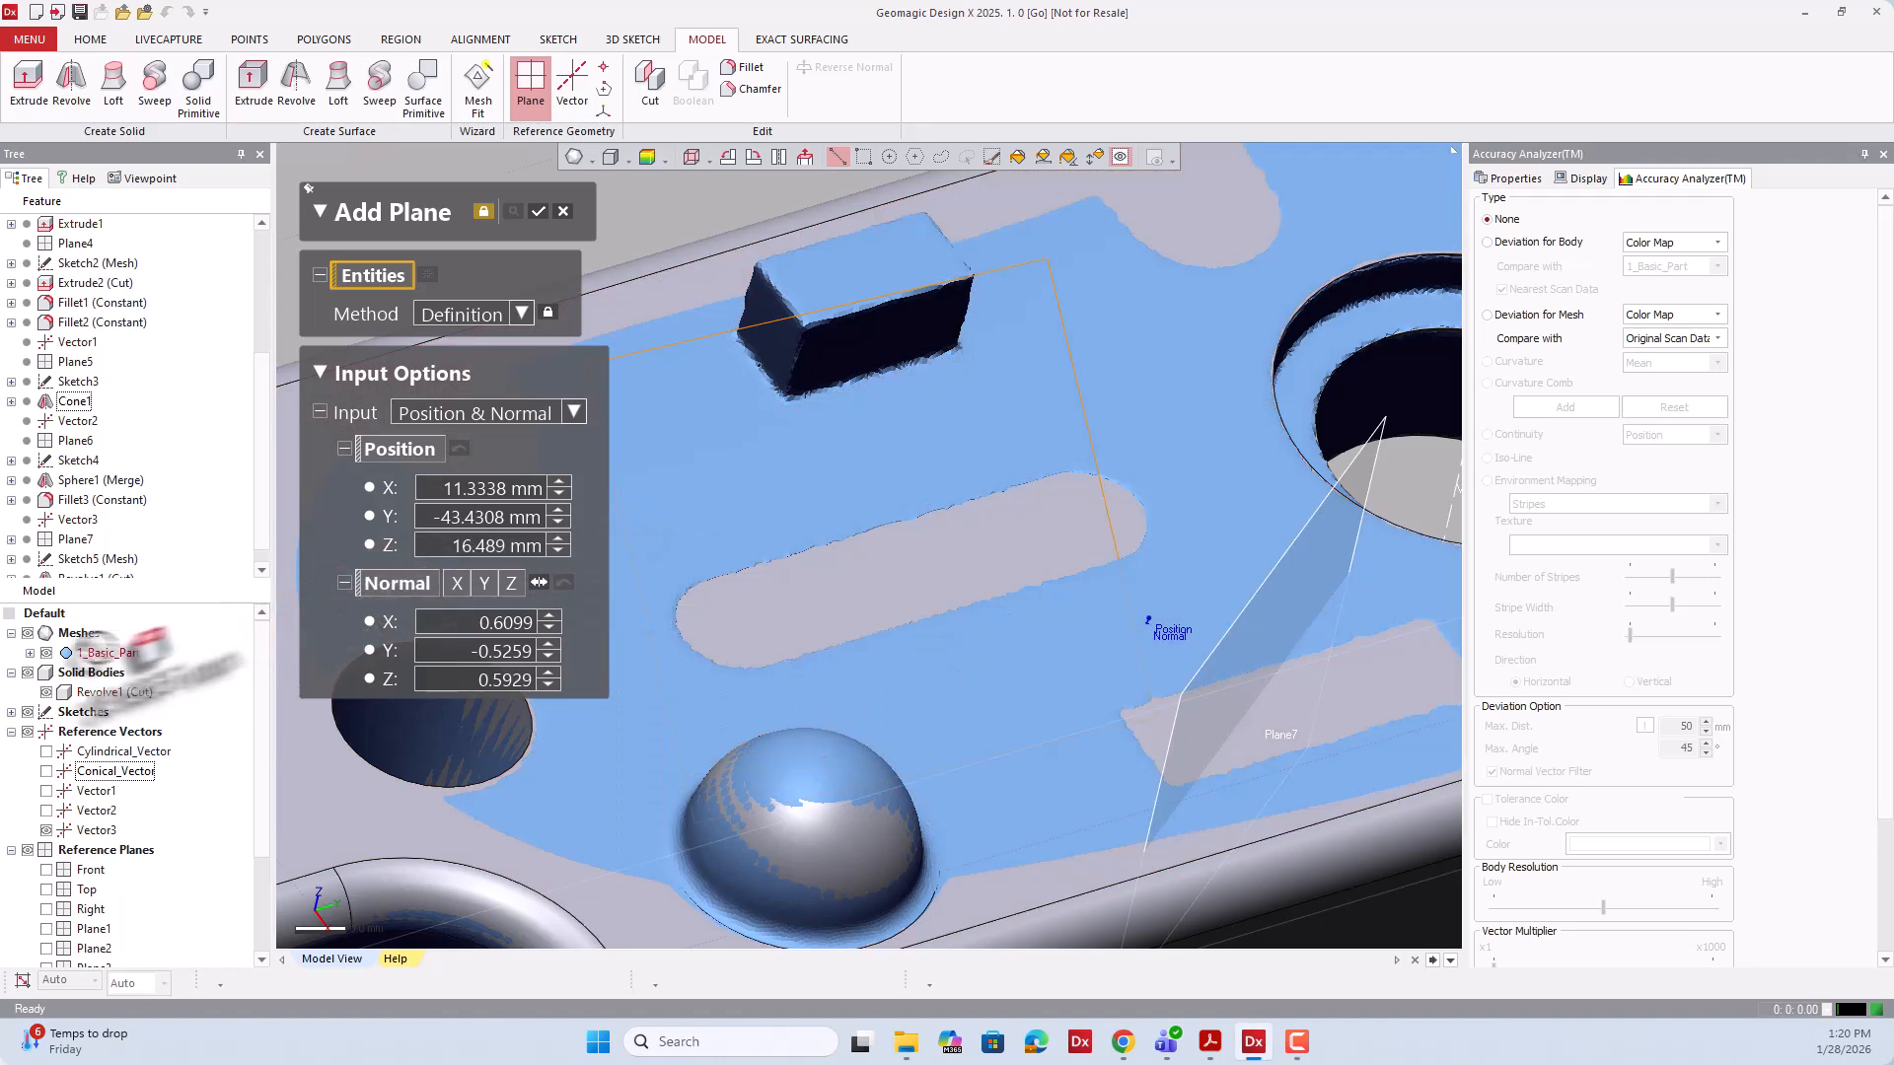
pyautogui.click(46, 652)
pyautogui.scroll(-5, 1007, 548)
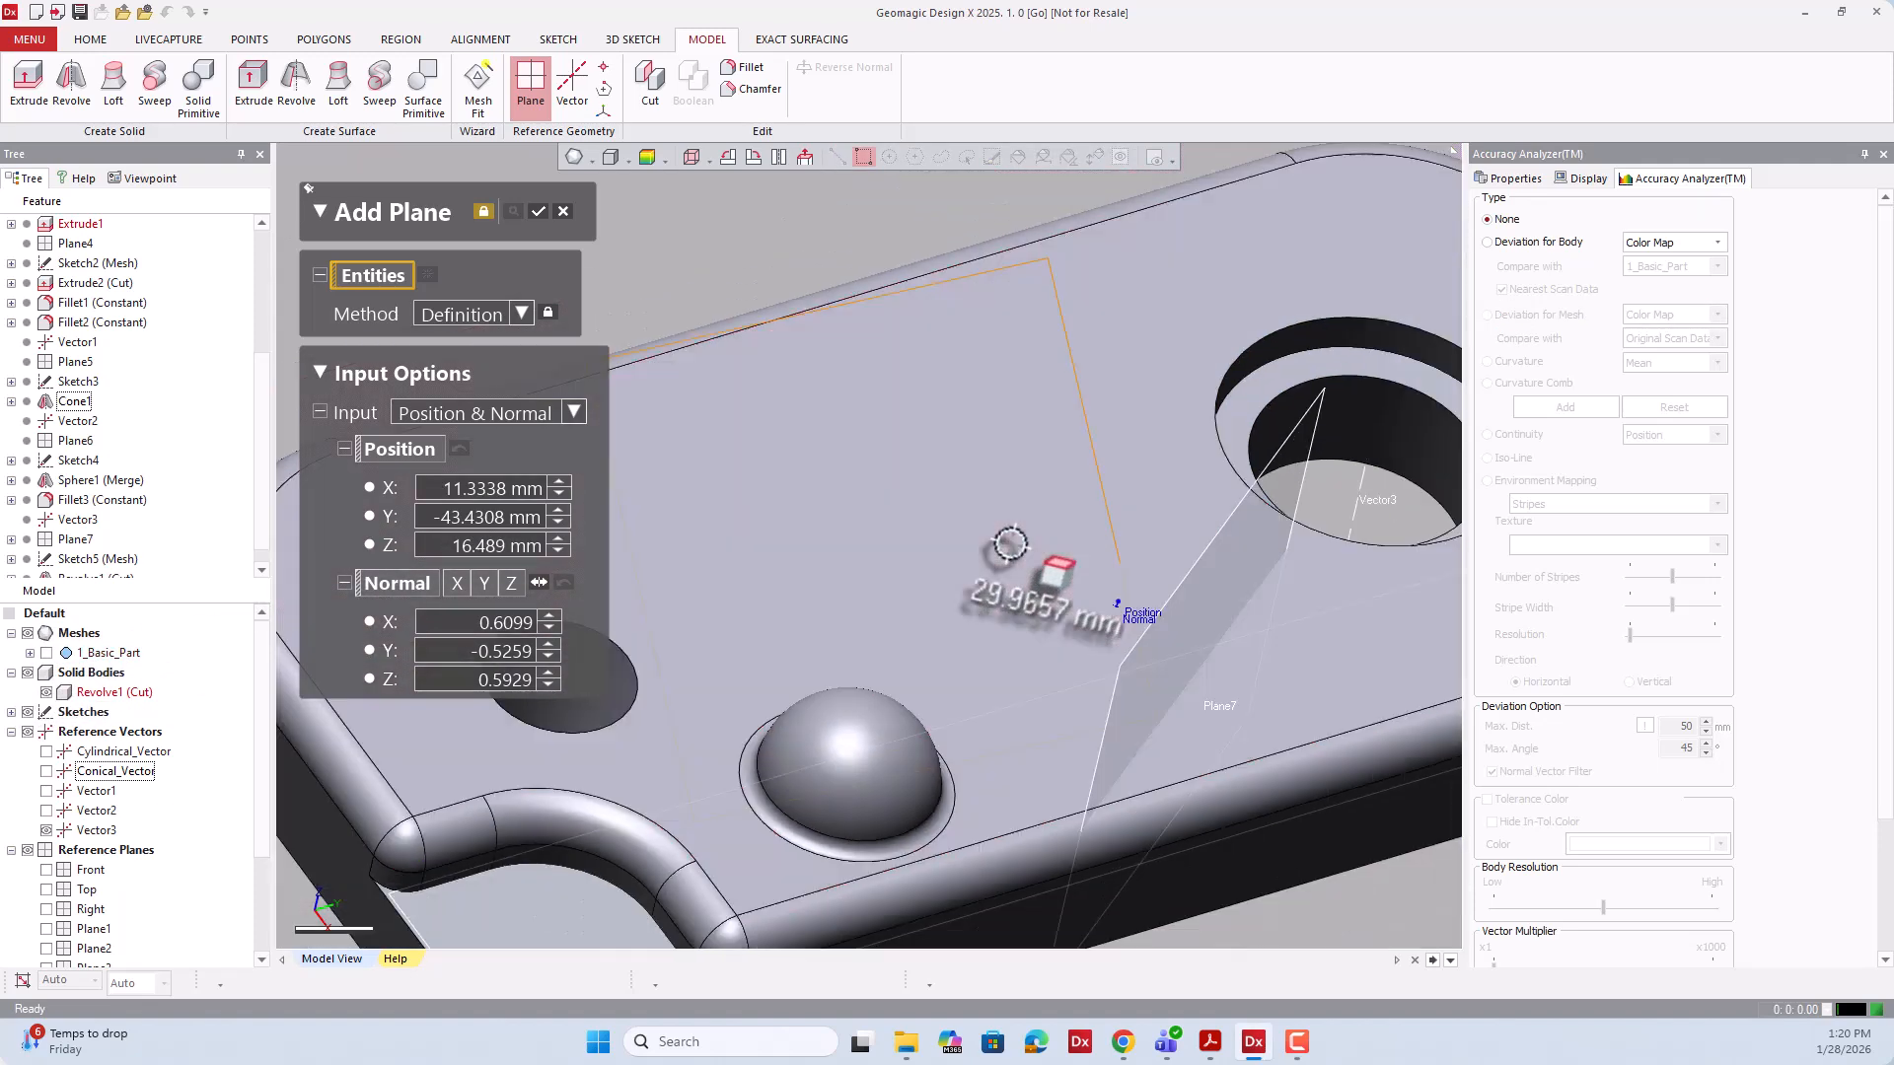
pyautogui.click(521, 313)
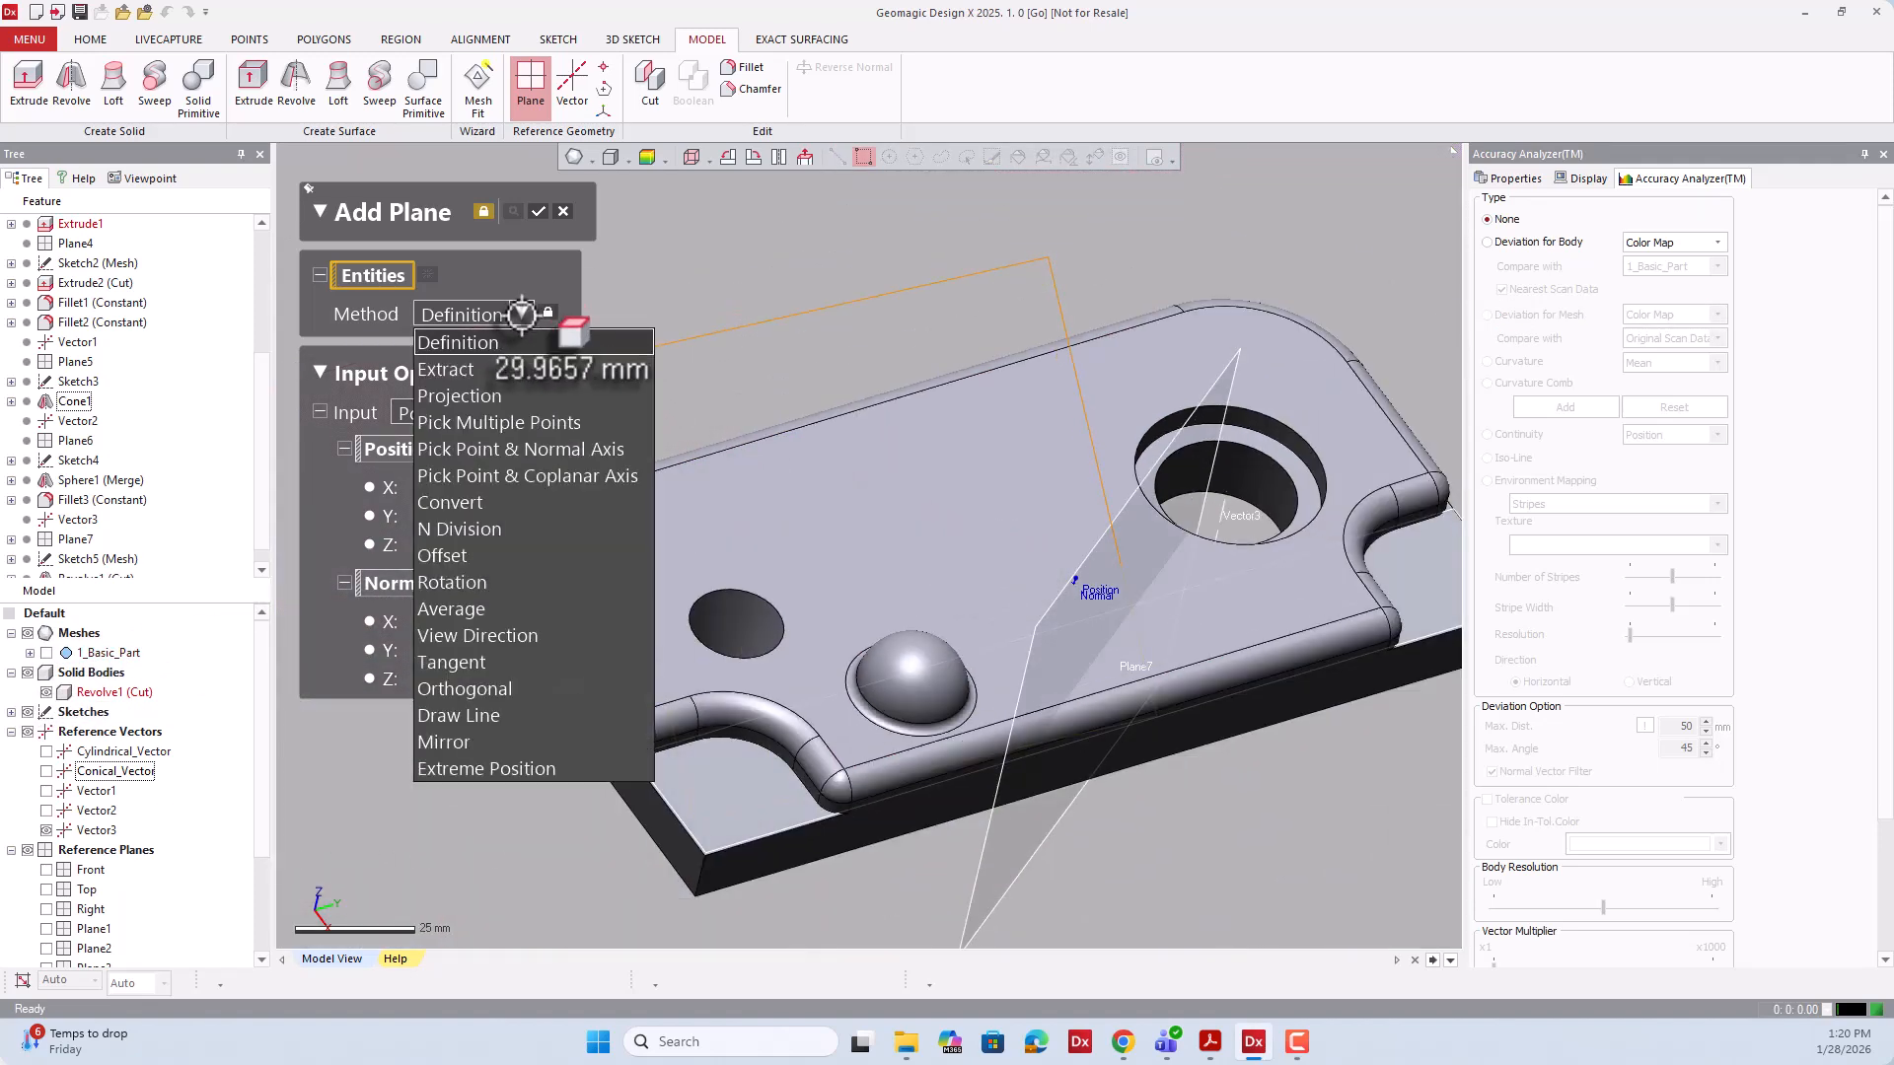
pyautogui.click(542, 450)
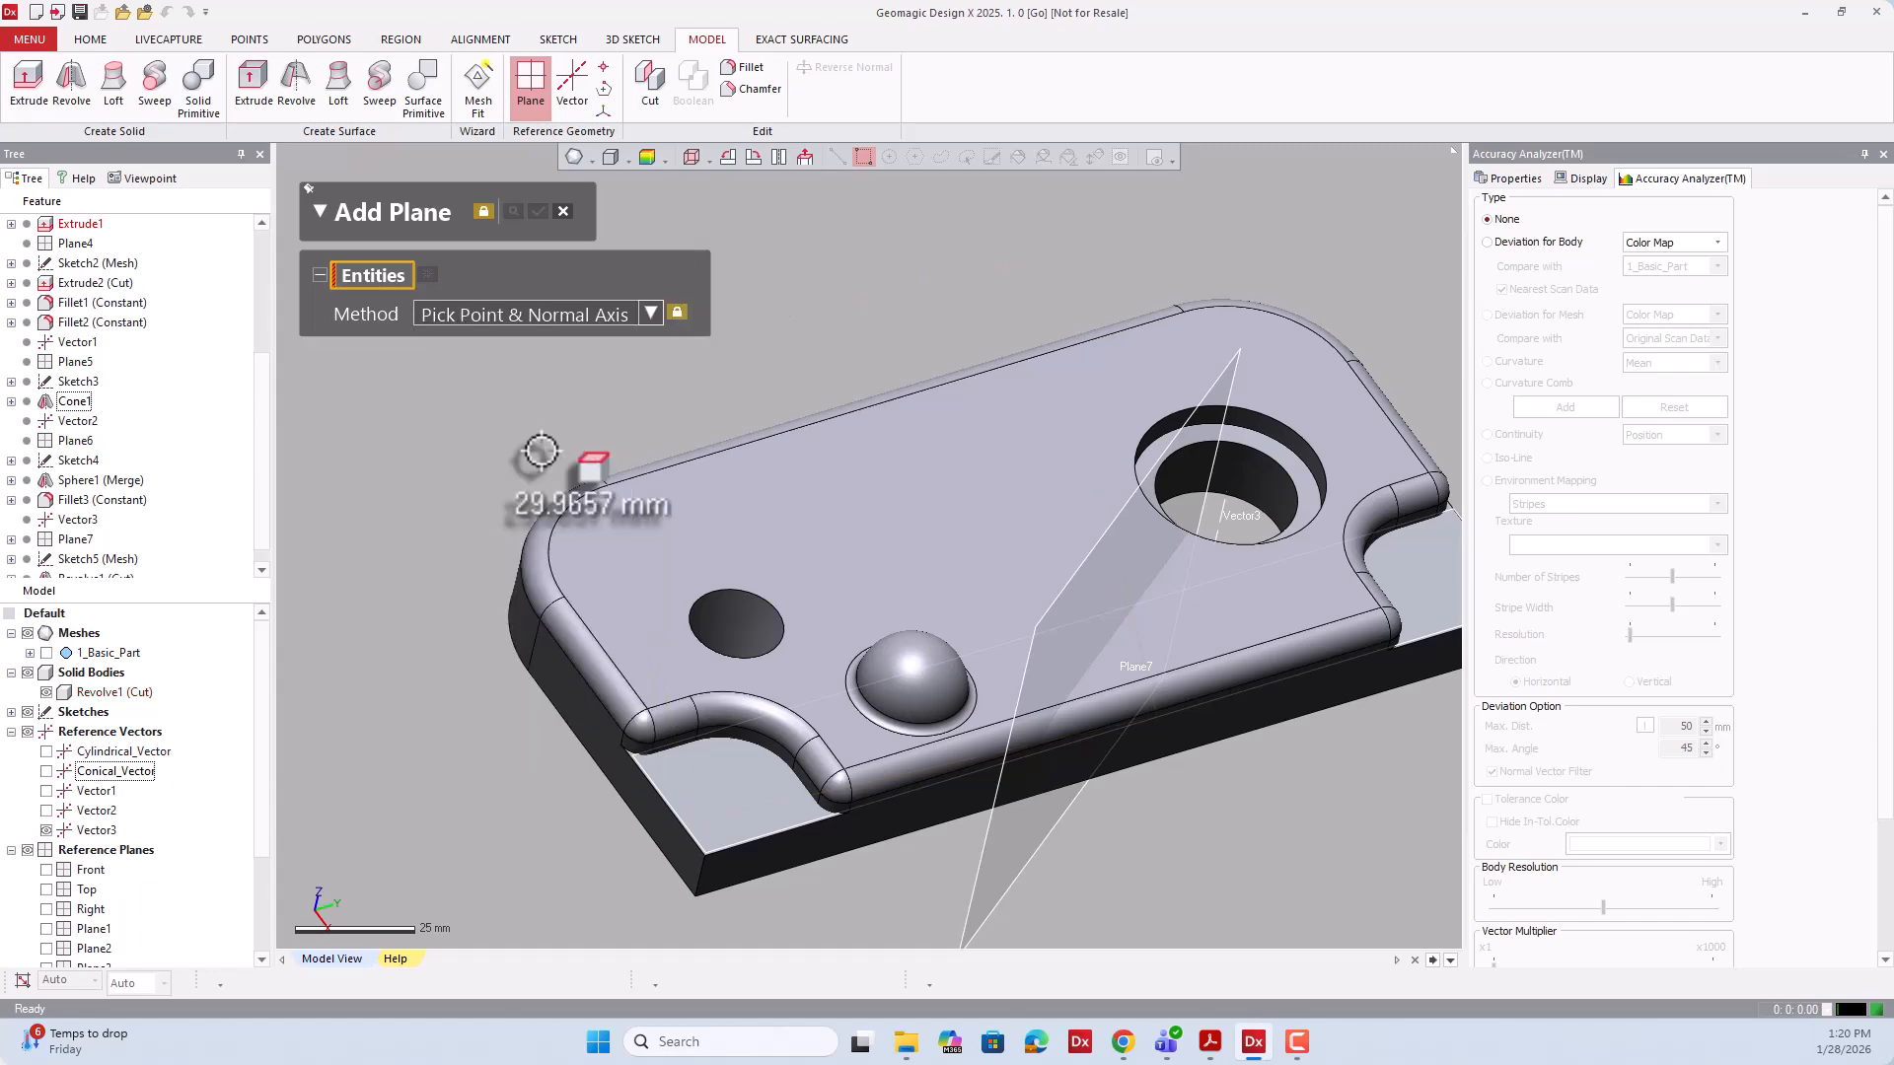
pyautogui.click(951, 500)
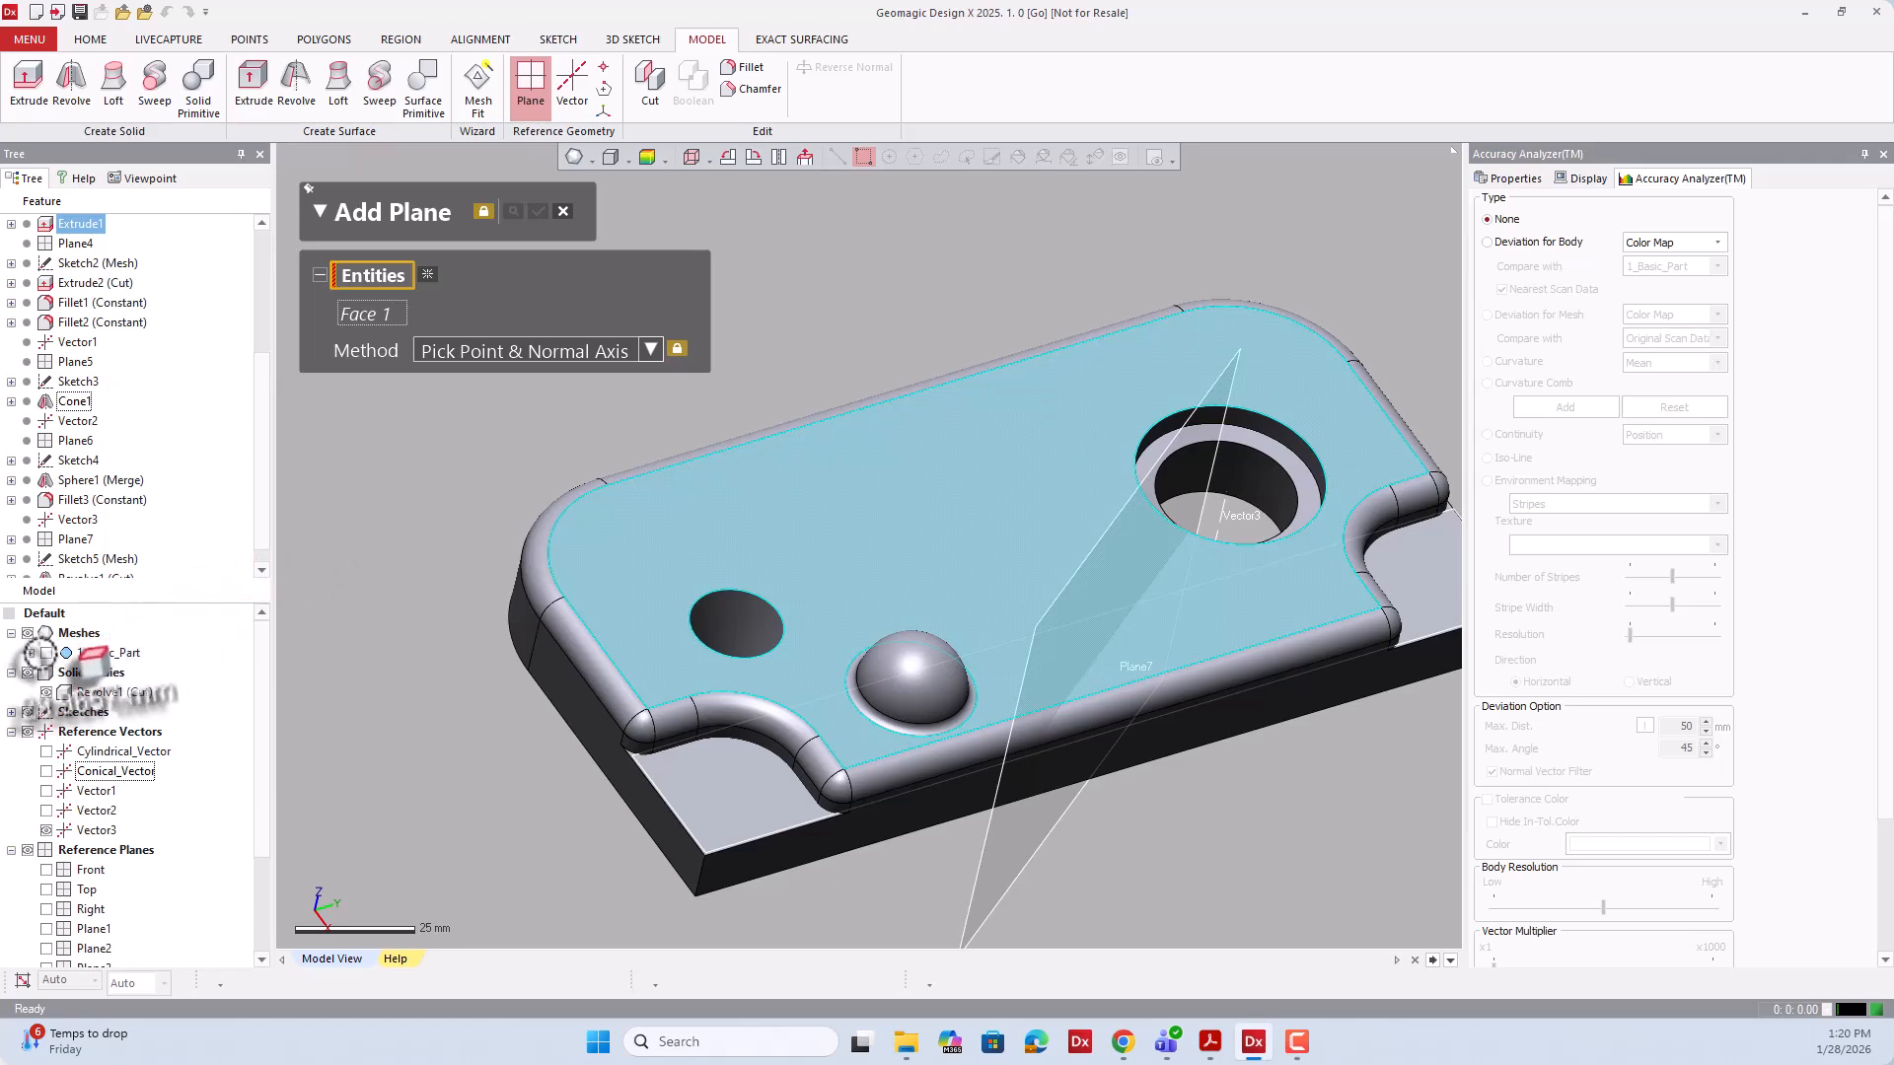
# With the mesh shown instead of the solid, position the plane at a mesh vertex on the rounded slot's floor, create it and select it.
pyautogui.click(46, 652)
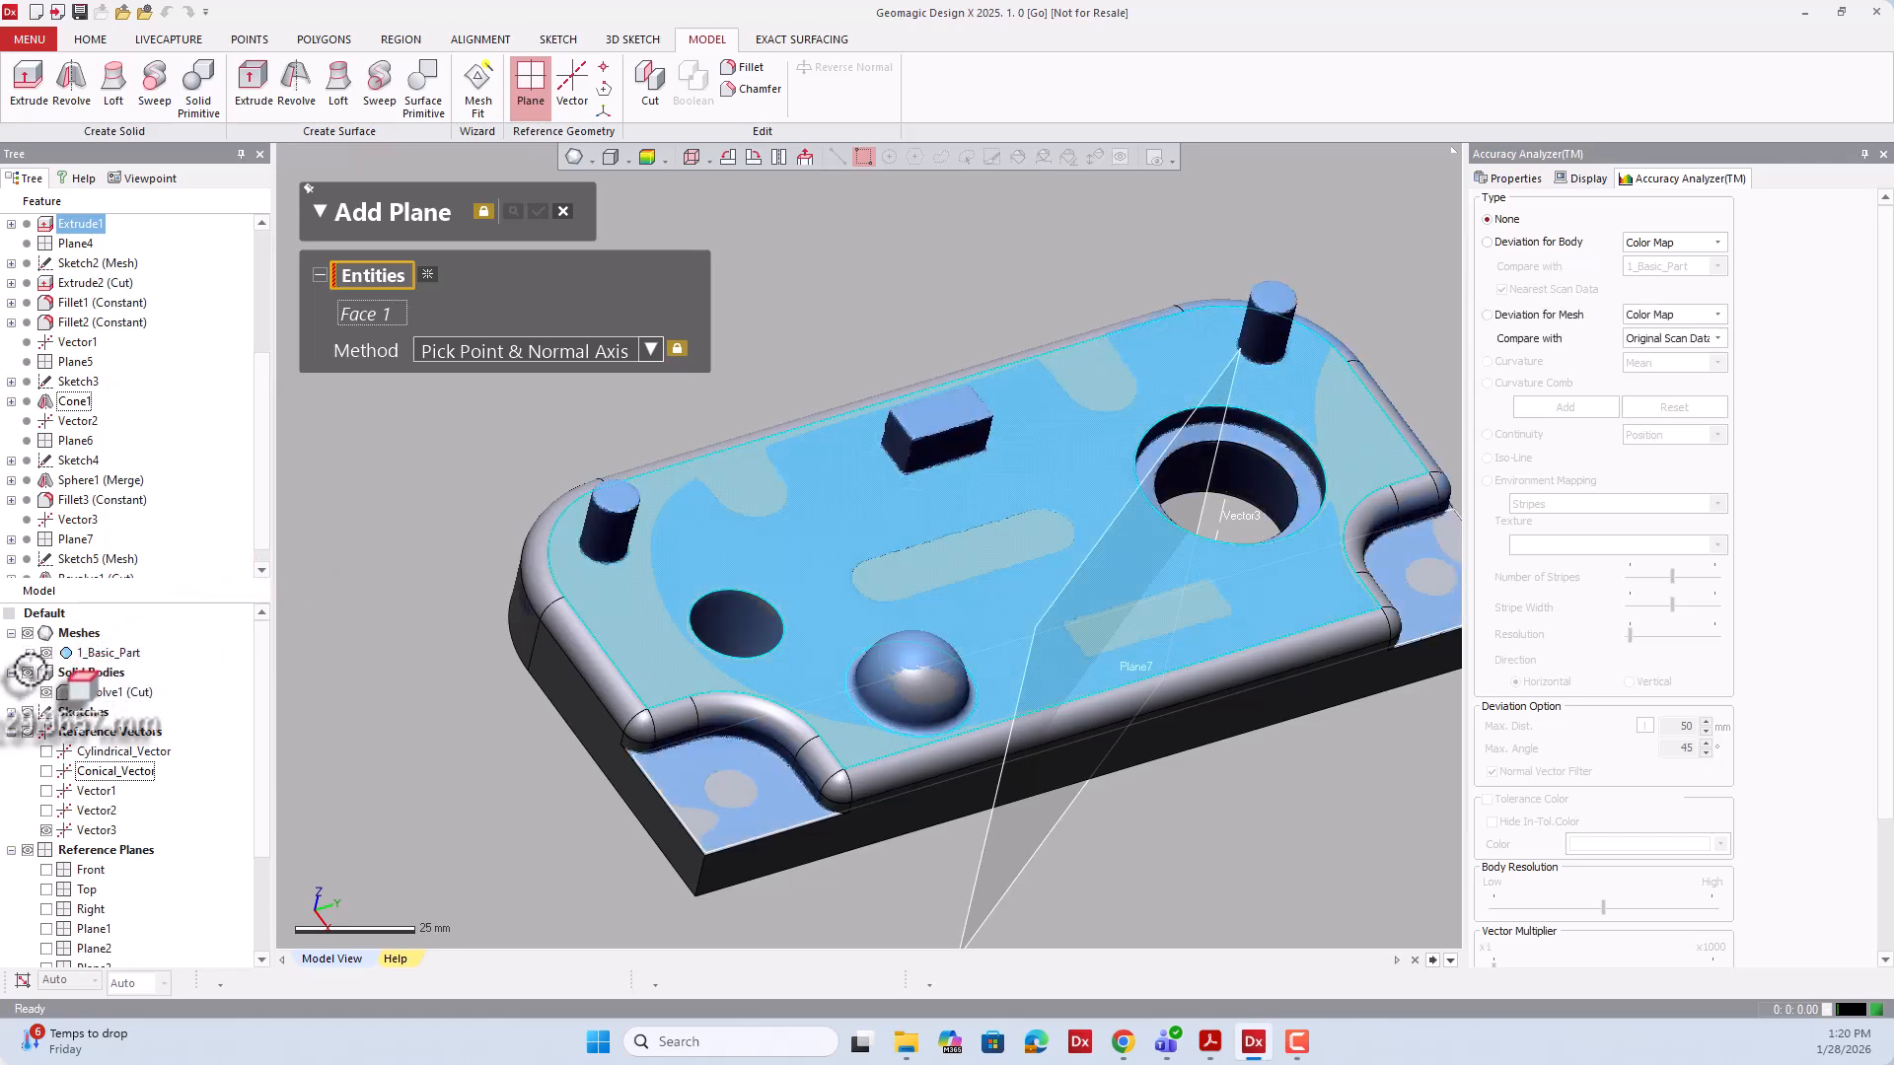
pyautogui.click(28, 671)
pyautogui.moveTo(865, 317); pyautogui.dragTo(974, 539, button='right')
pyautogui.scroll(5, 974, 539)
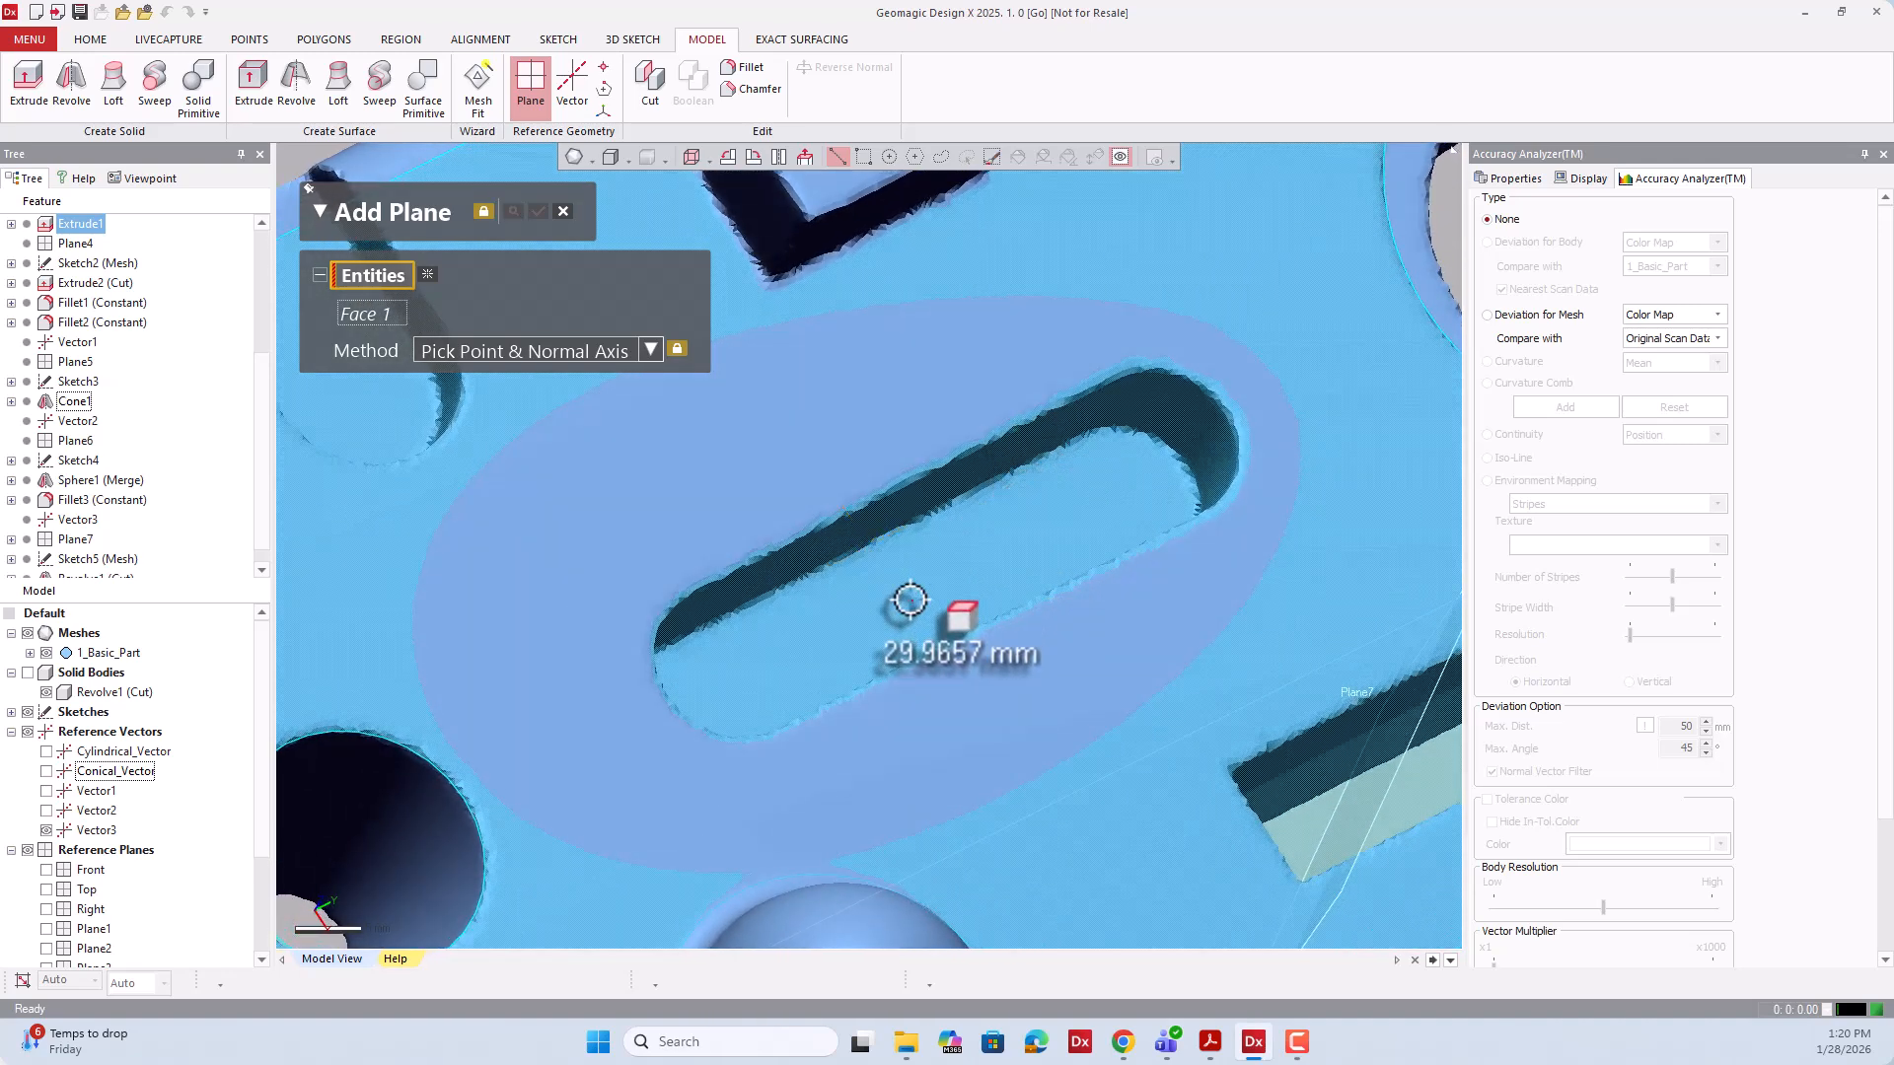
pyautogui.click(910, 599)
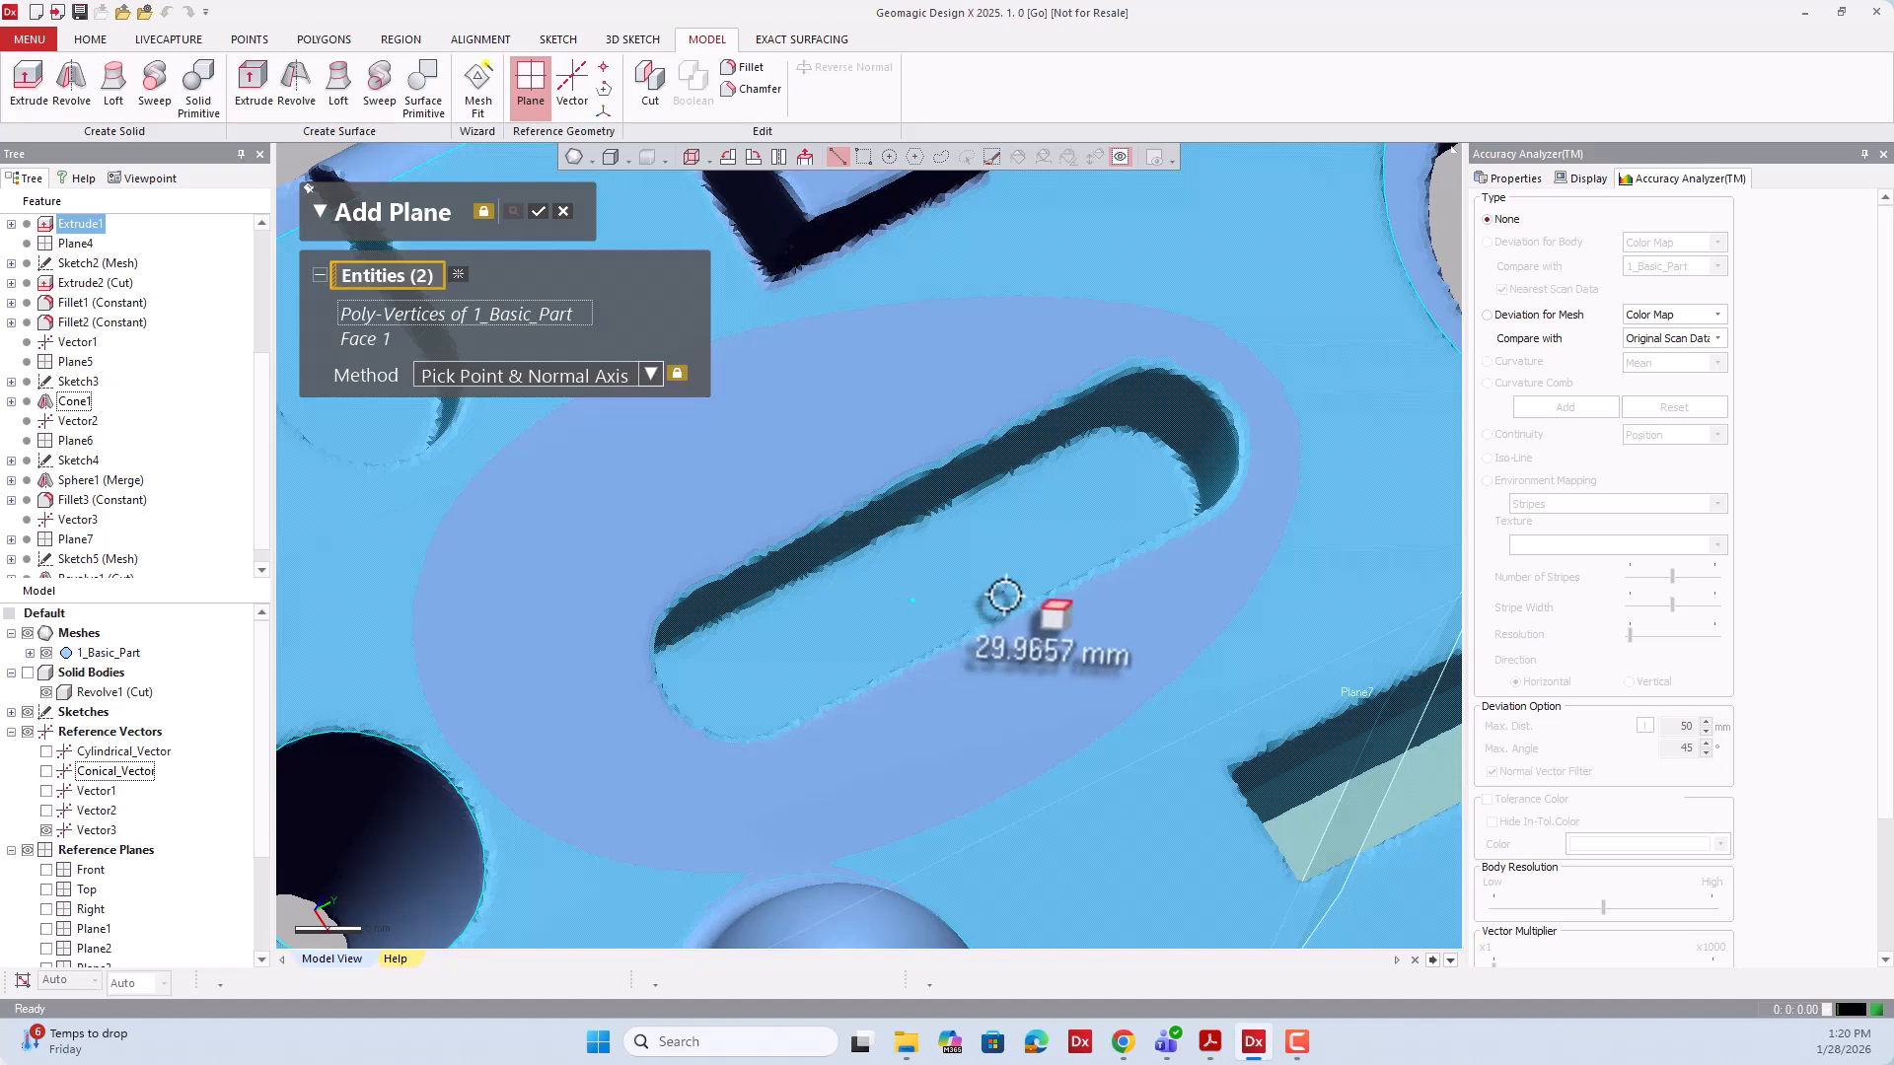
pyautogui.scroll(-5, 980, 833)
pyautogui.moveTo(987, 597); pyautogui.dragTo(692, 536, button='right')
pyautogui.scroll(-3, 693, 536)
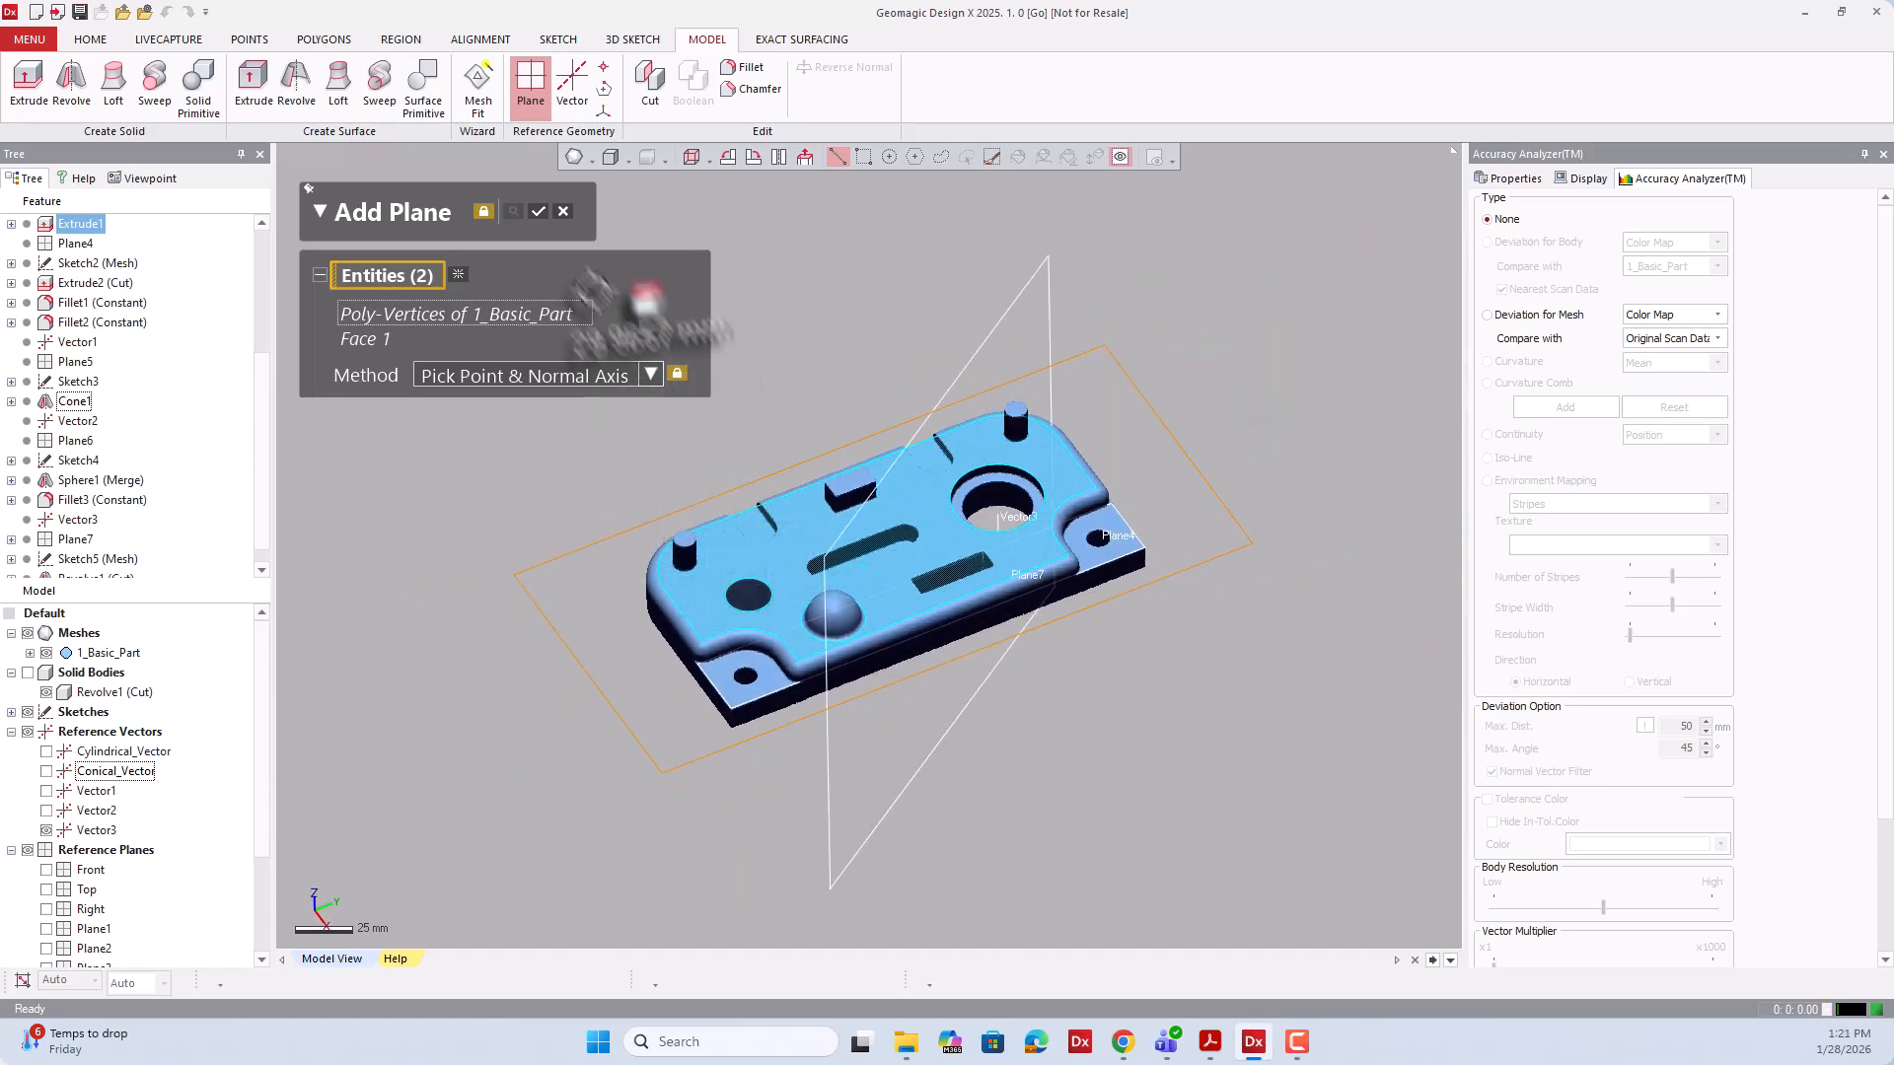
pyautogui.click(537, 216)
pyautogui.click(77, 559)
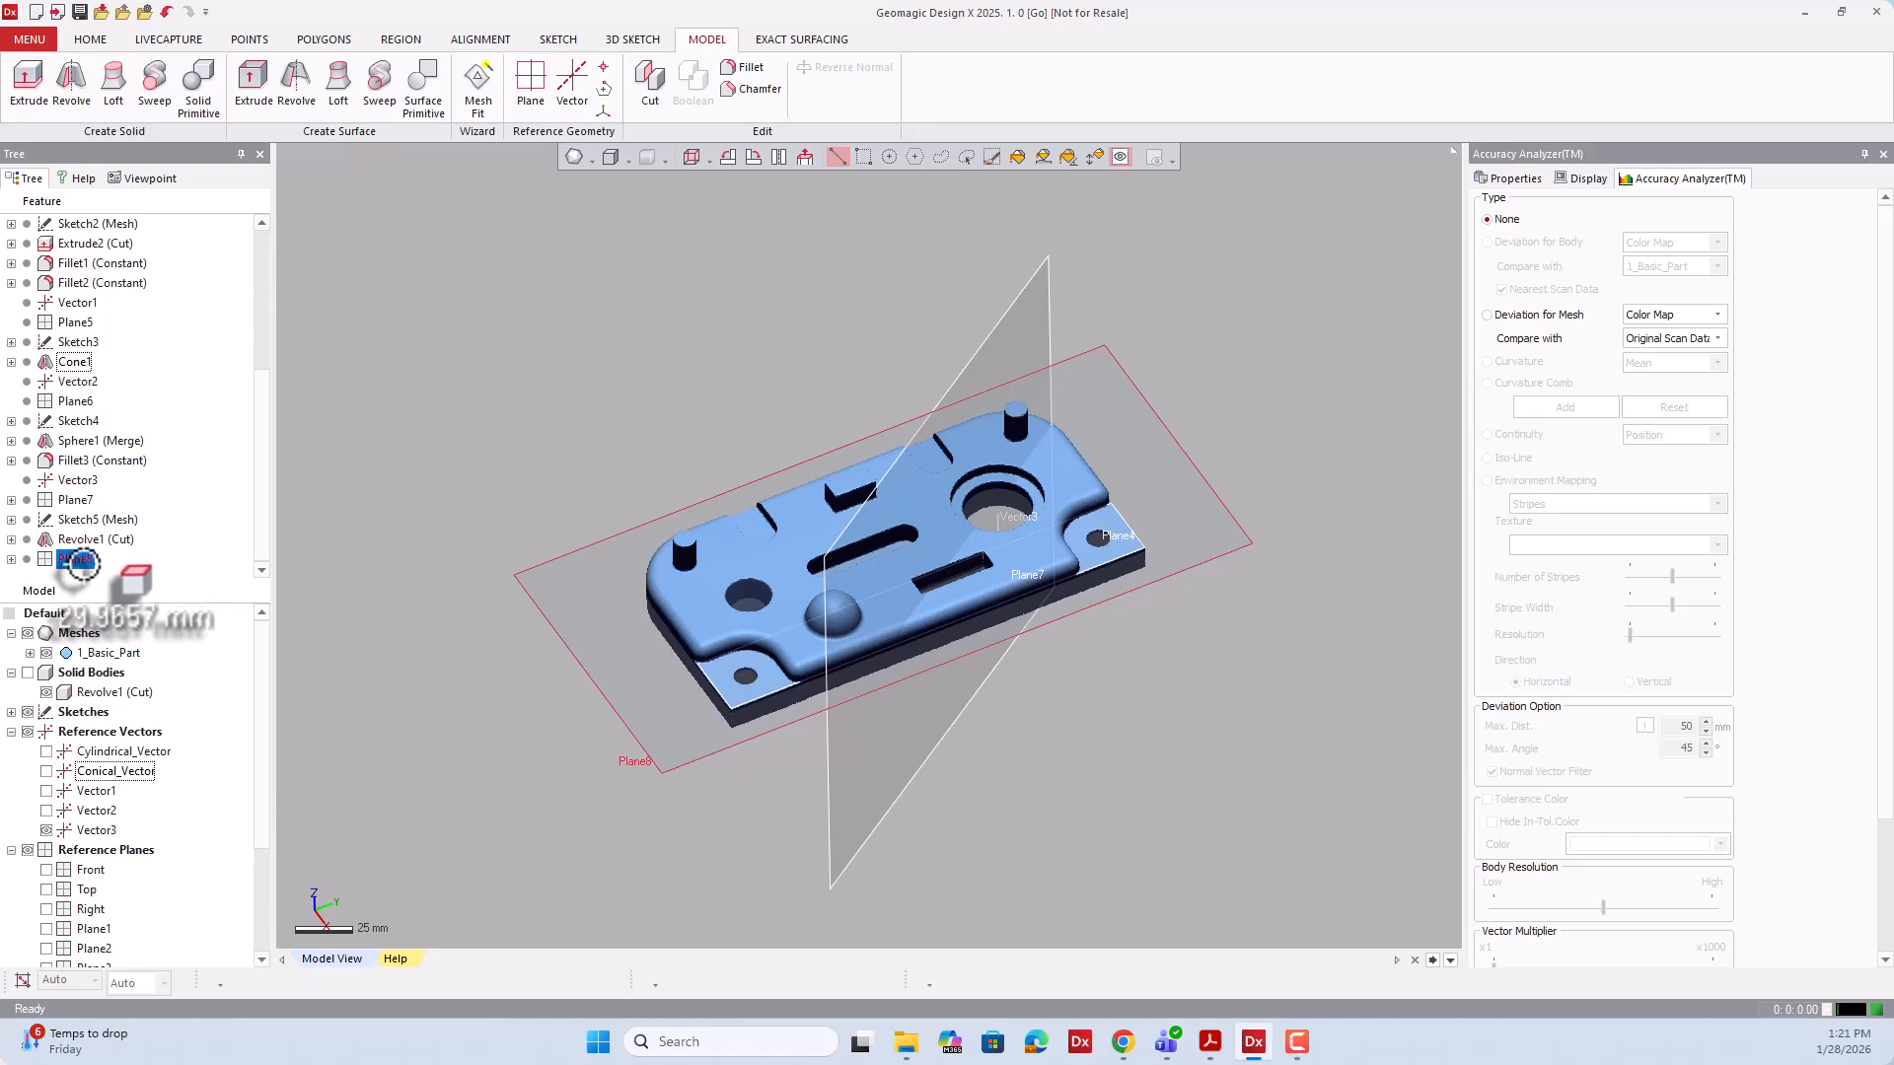
# Rename the new reference plane on the rounded slot's floor as Slot_Depth_Plane.
pyautogui.rightClick(77, 559)
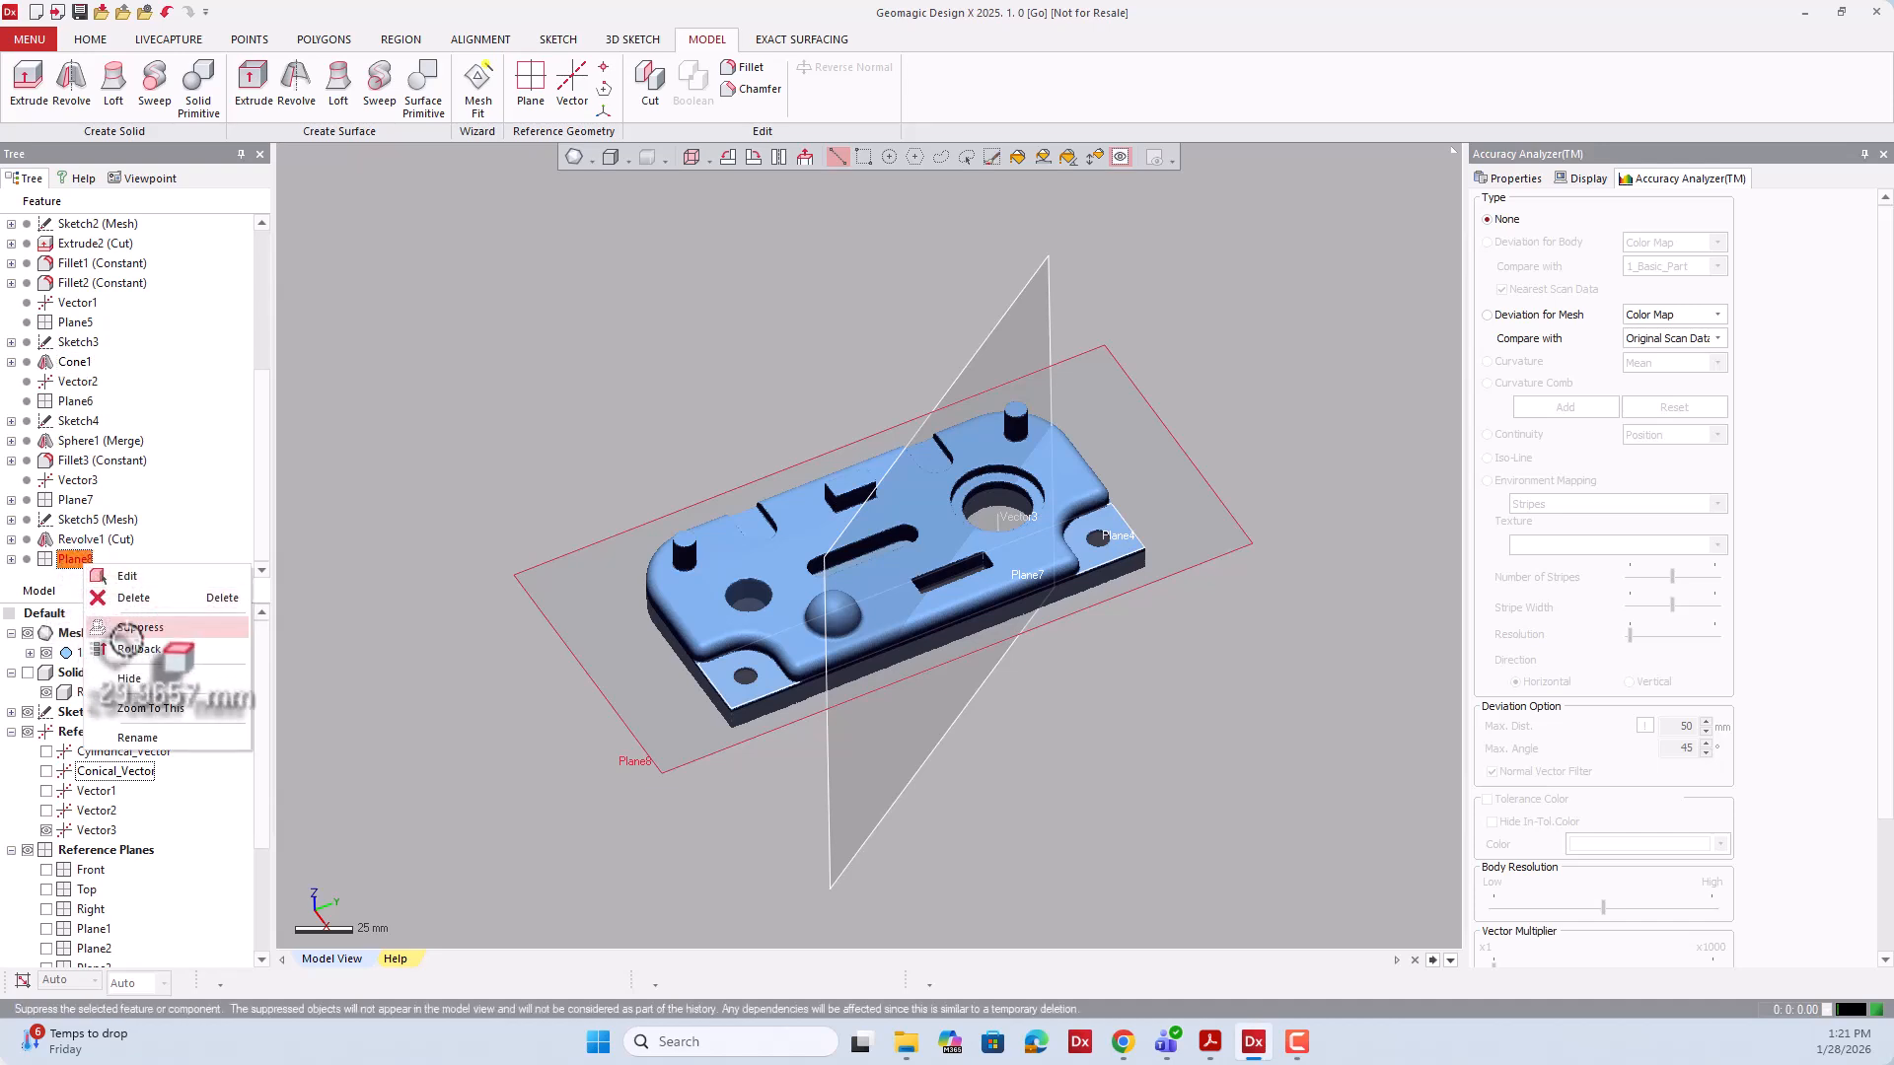
pyautogui.click(143, 737)
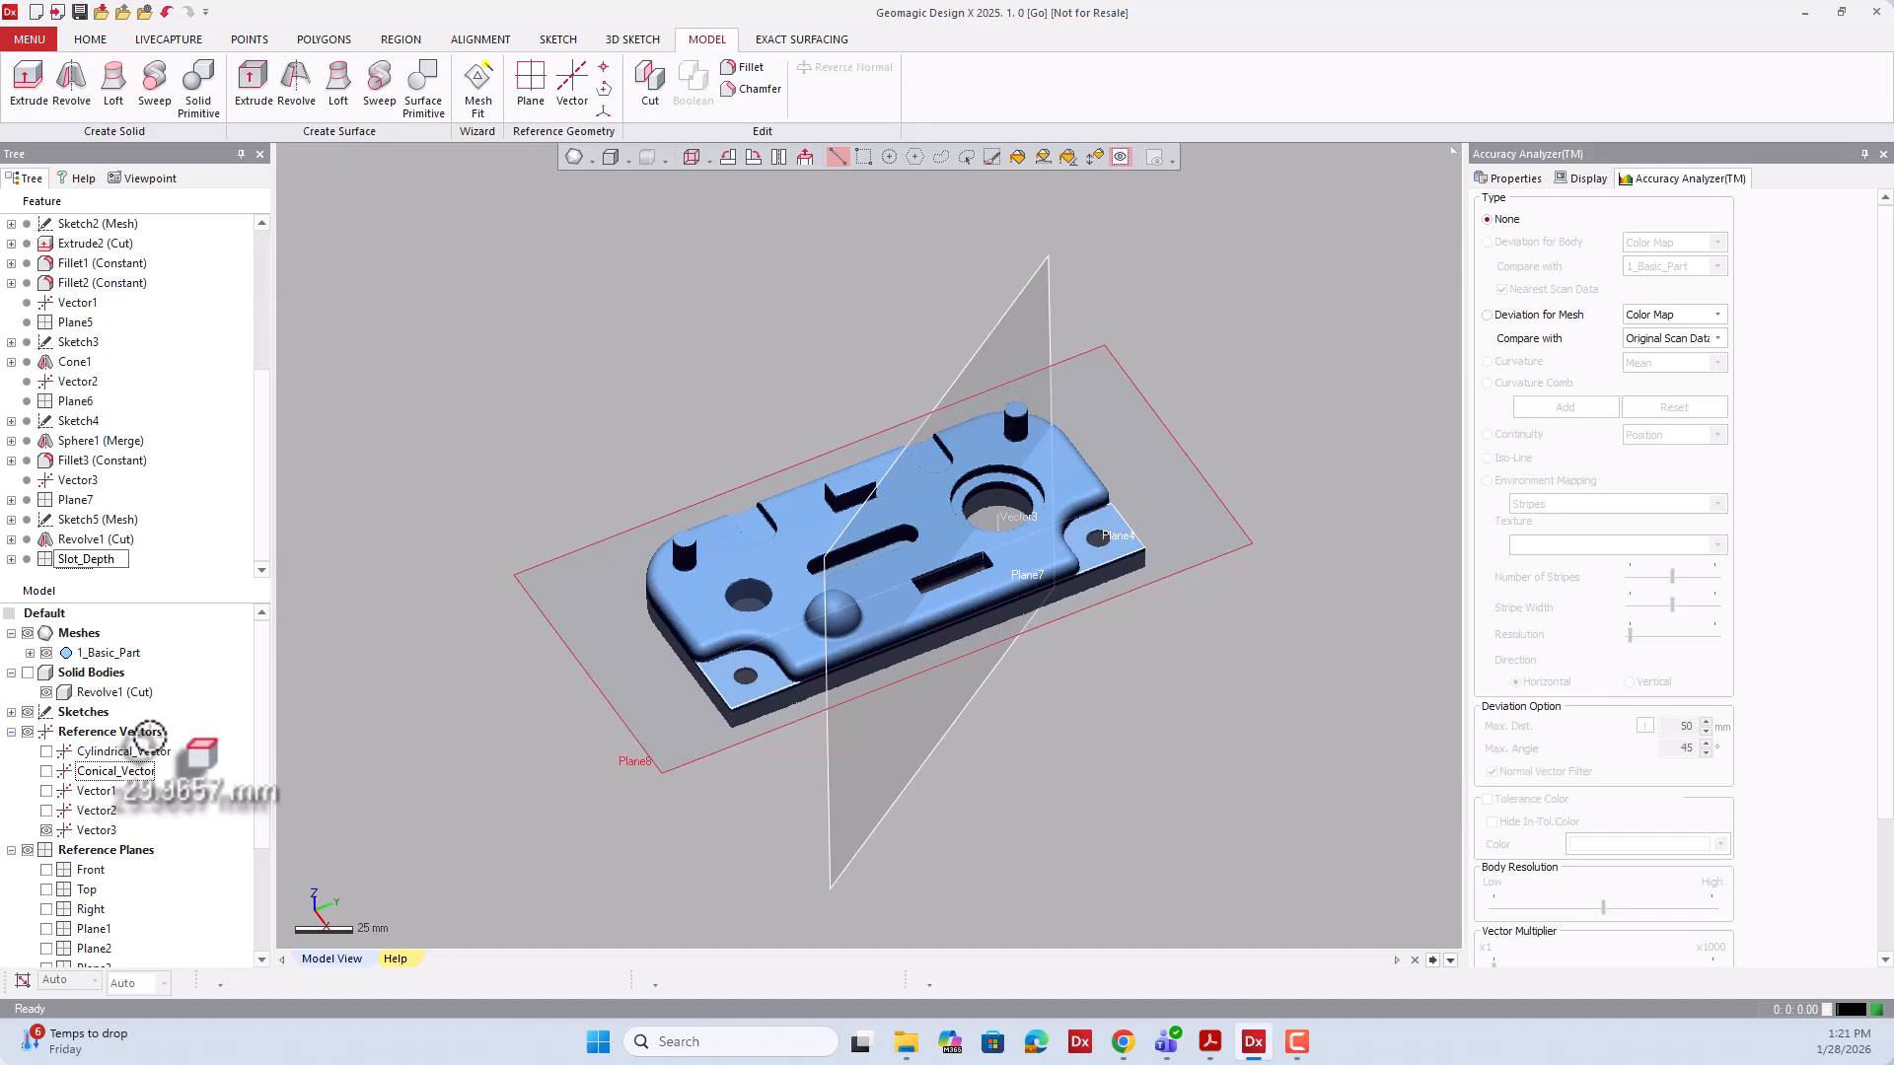
pyautogui.press('Return')
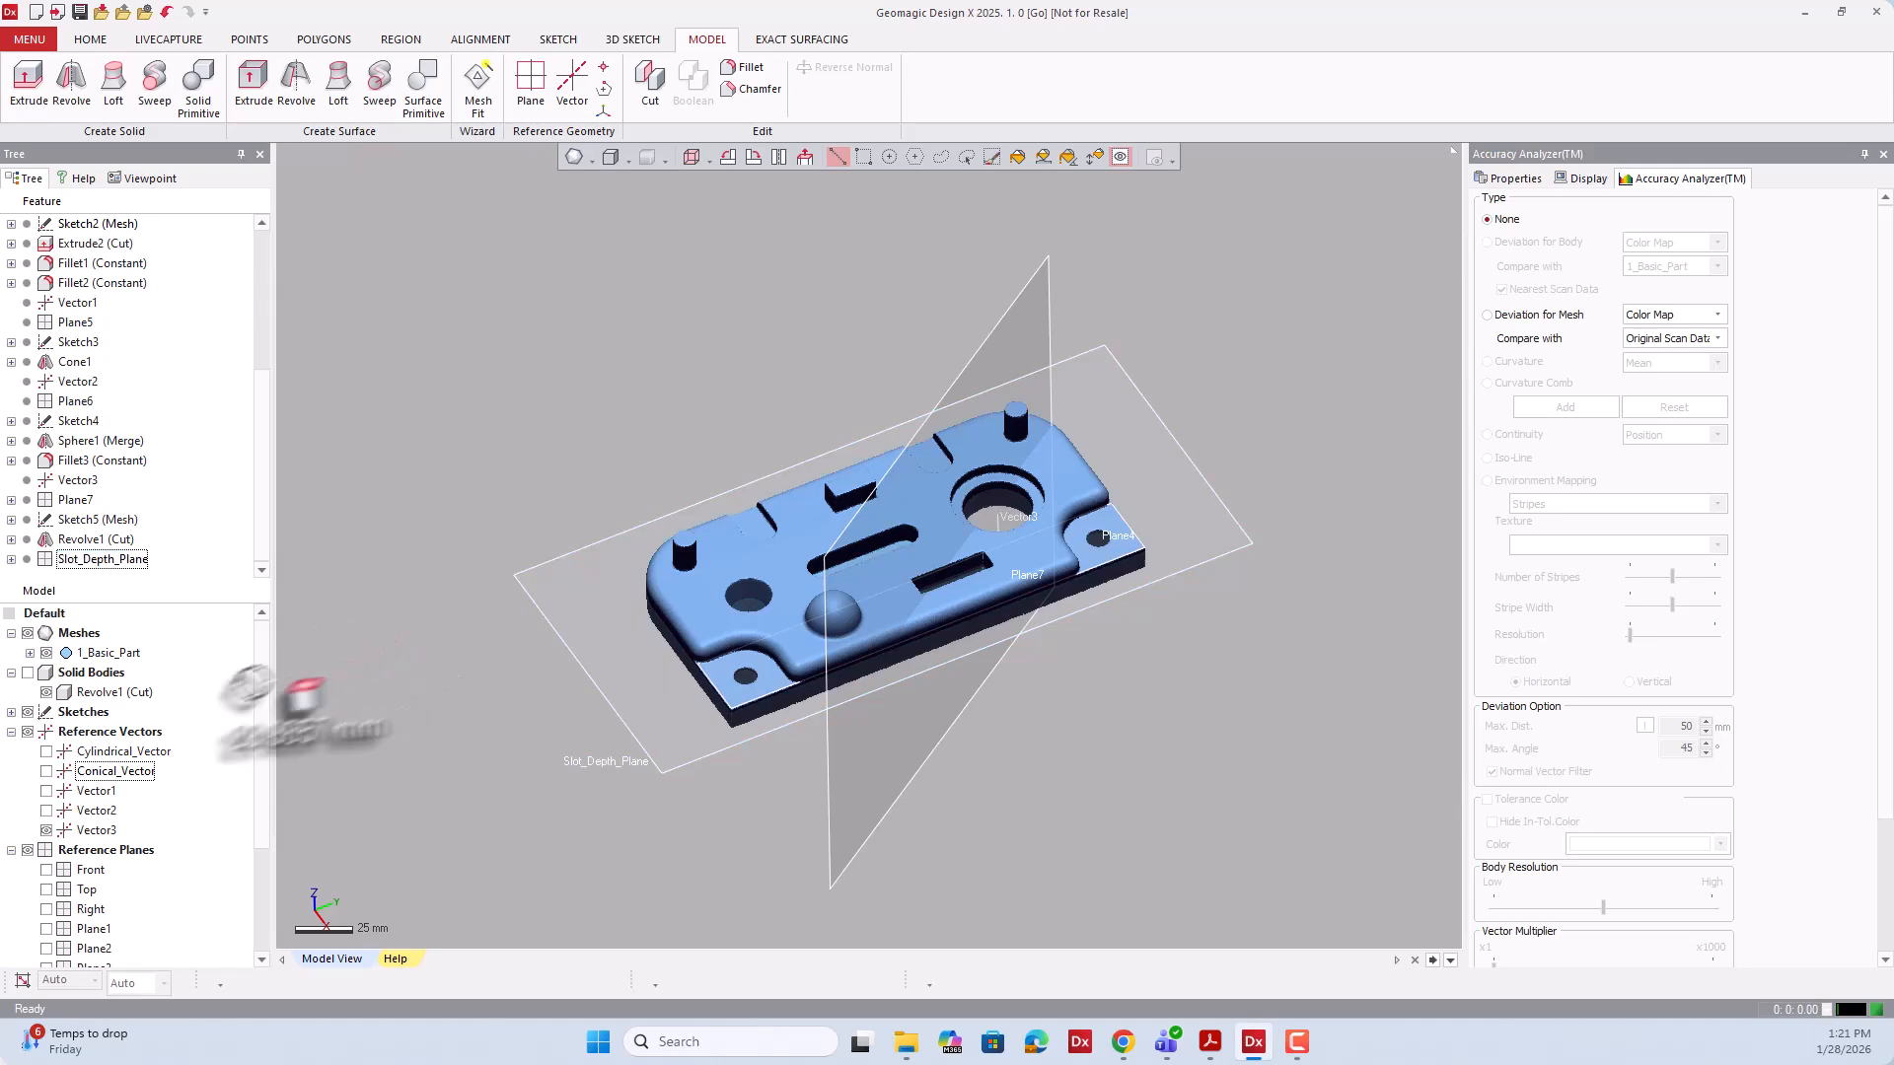
# With the solid body shown instead of the mesh, start a planar Mesh Sketch using the flat top face as the base plane.
pyautogui.click(44, 674)
pyautogui.click(34, 674)
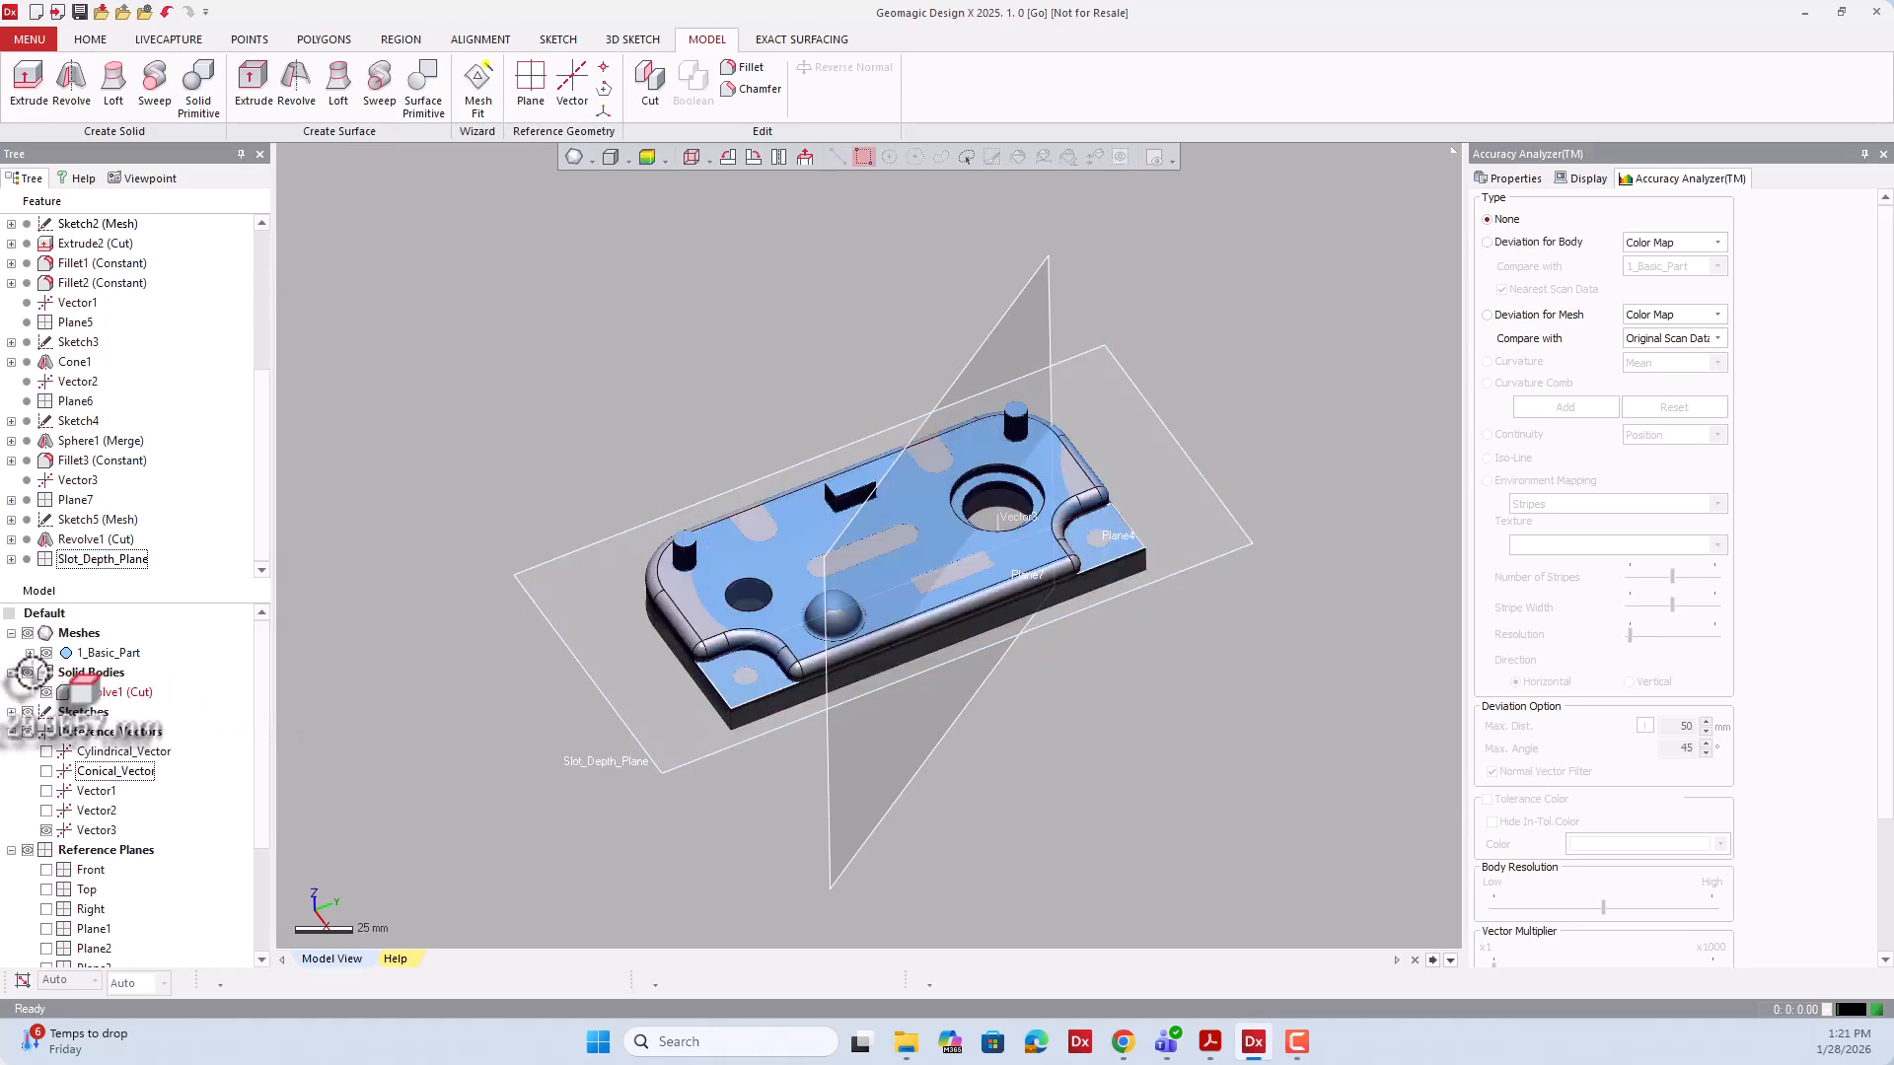
pyautogui.click(27, 632)
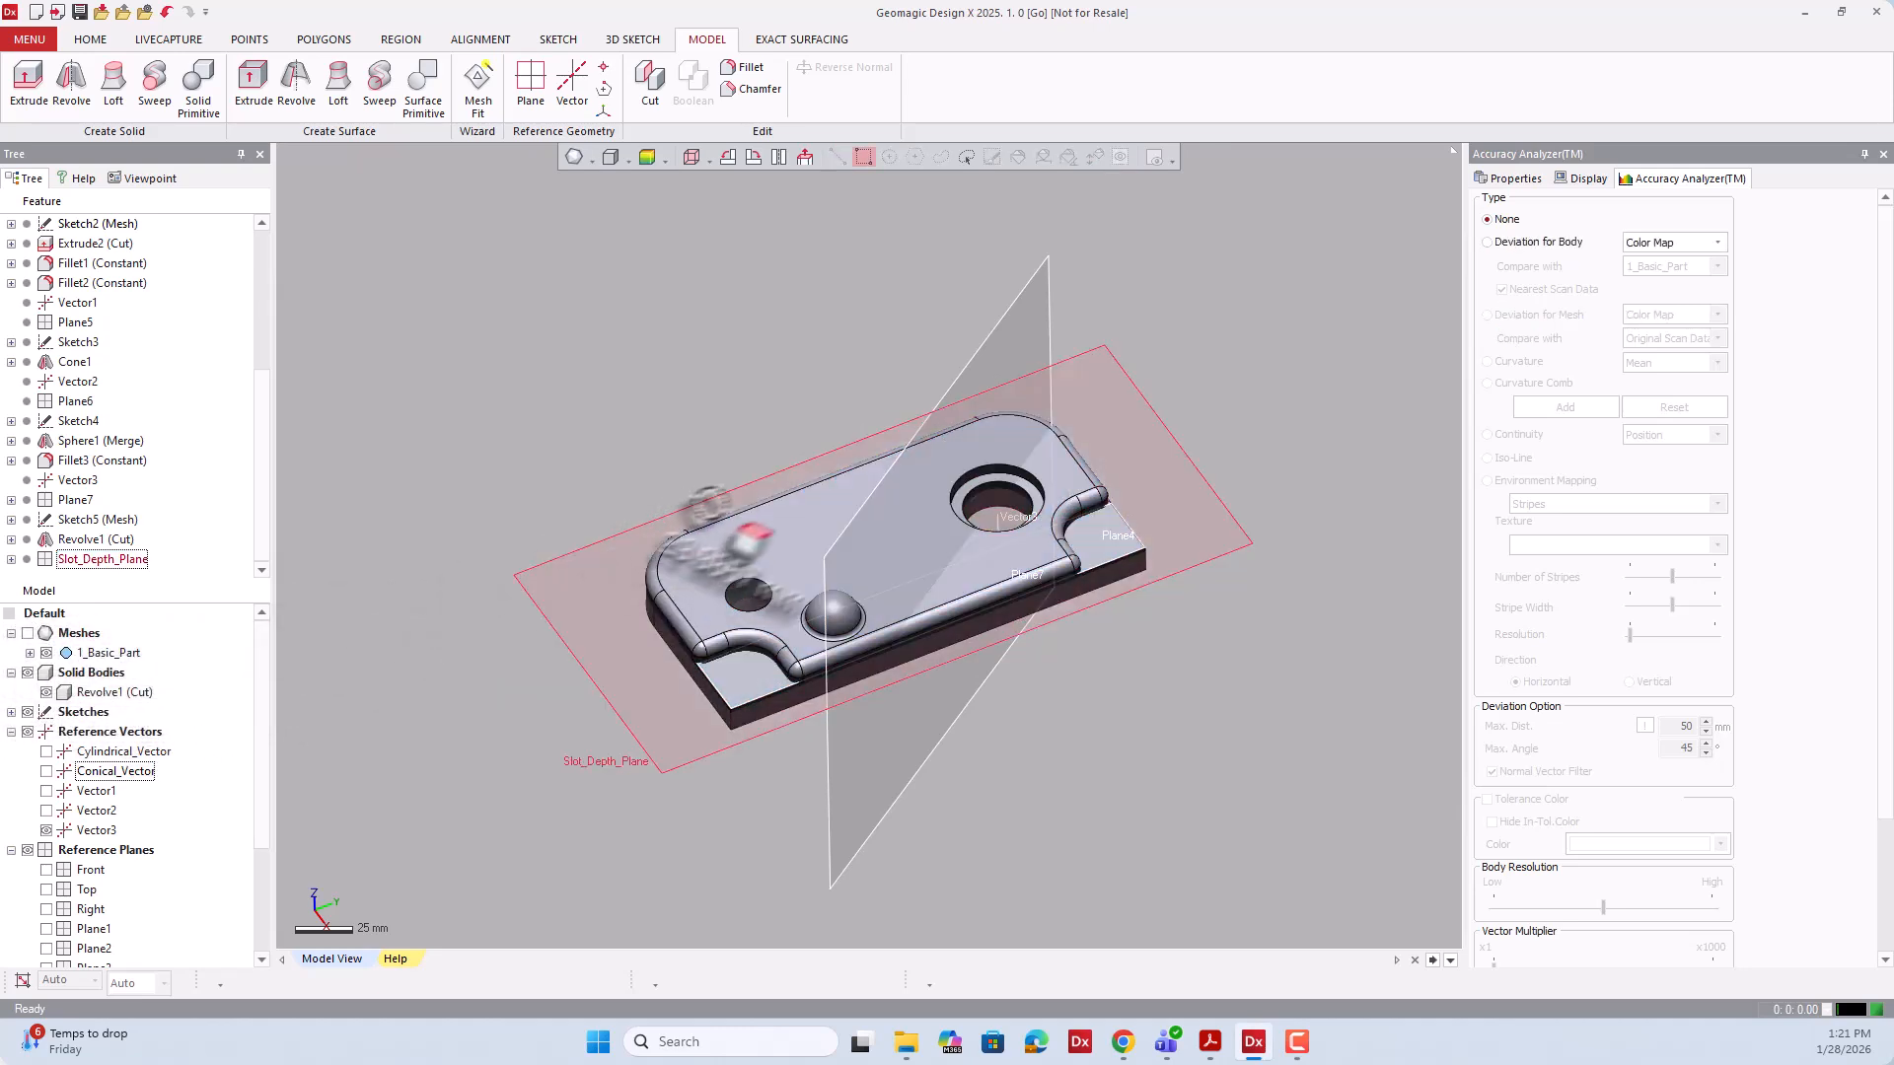
pyautogui.scroll(2, 884, 708)
pyautogui.moveTo(886, 710)
pyautogui.mouseDown(button='right')
pyautogui.moveTo(999, 754)
pyautogui.moveTo(964, 774)
pyautogui.mouseUp(button='right')
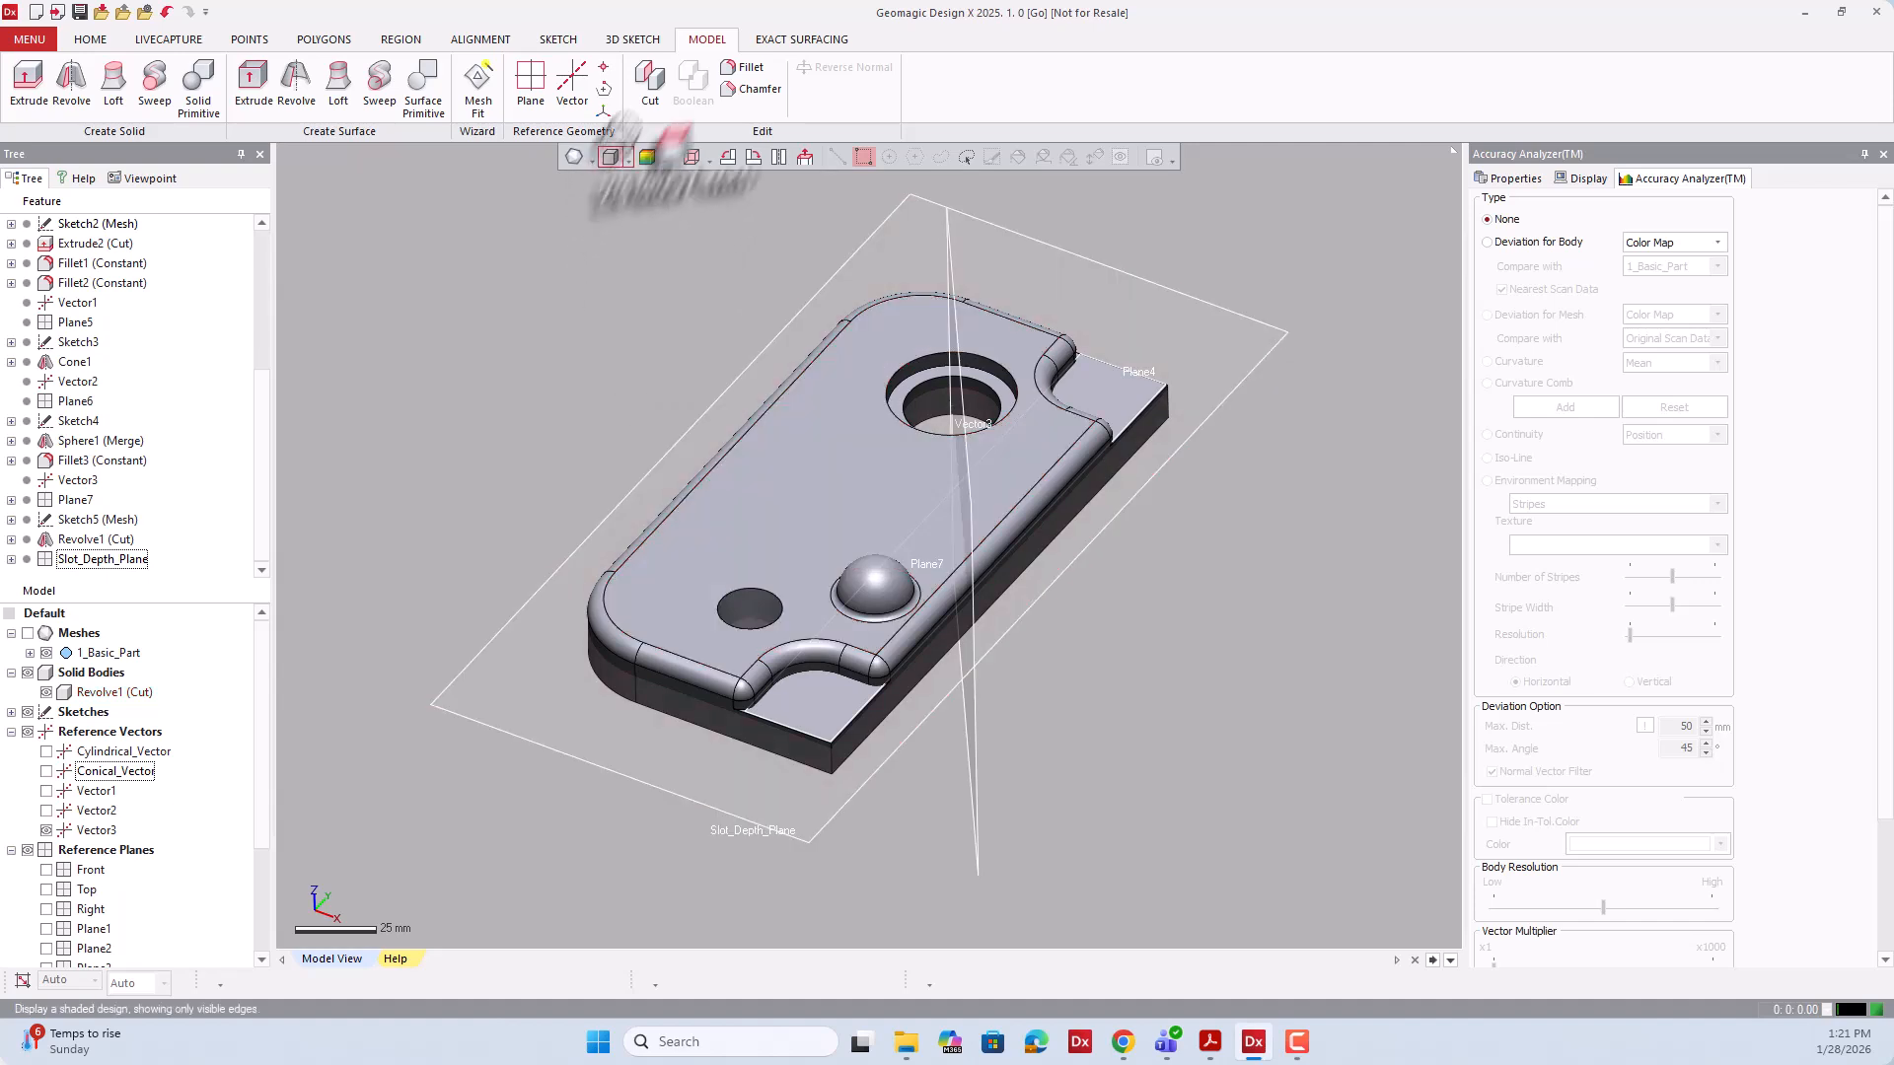
pyautogui.click(558, 40)
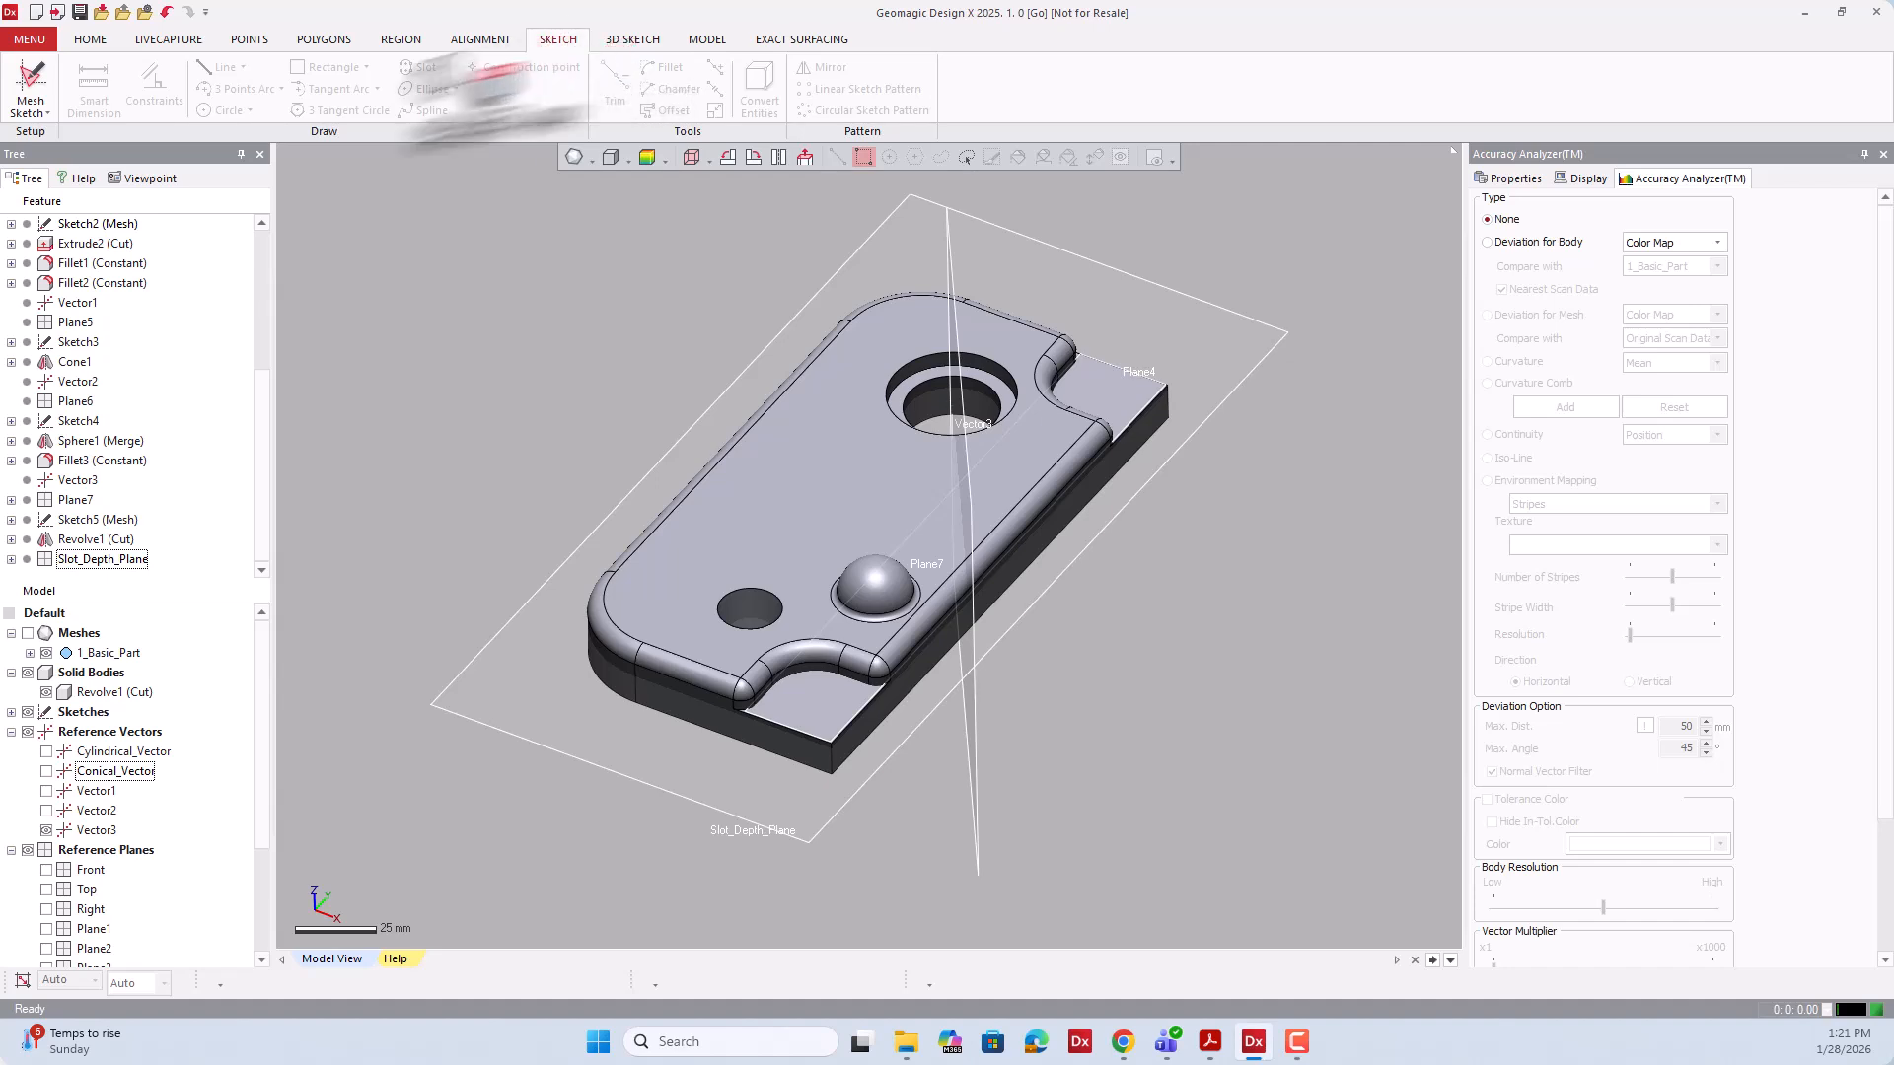
pyautogui.click(46, 108)
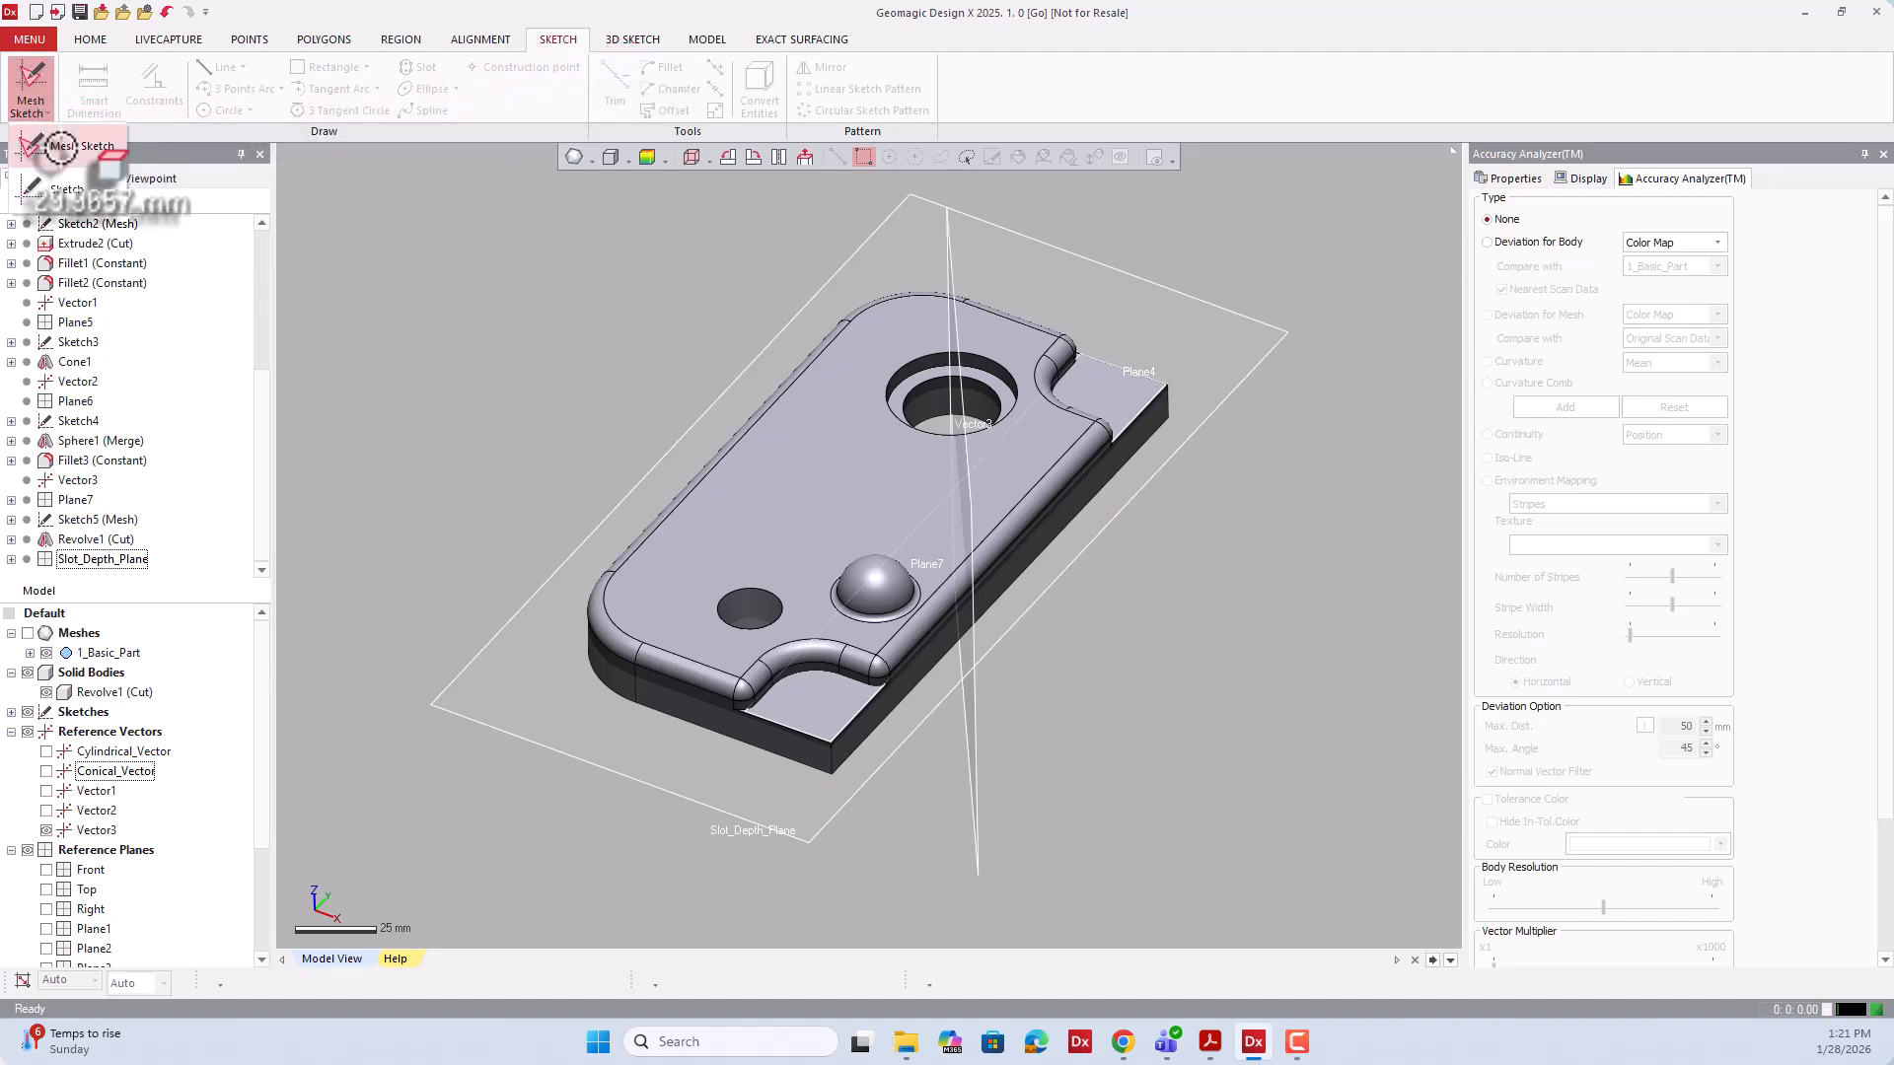
pyautogui.click(61, 146)
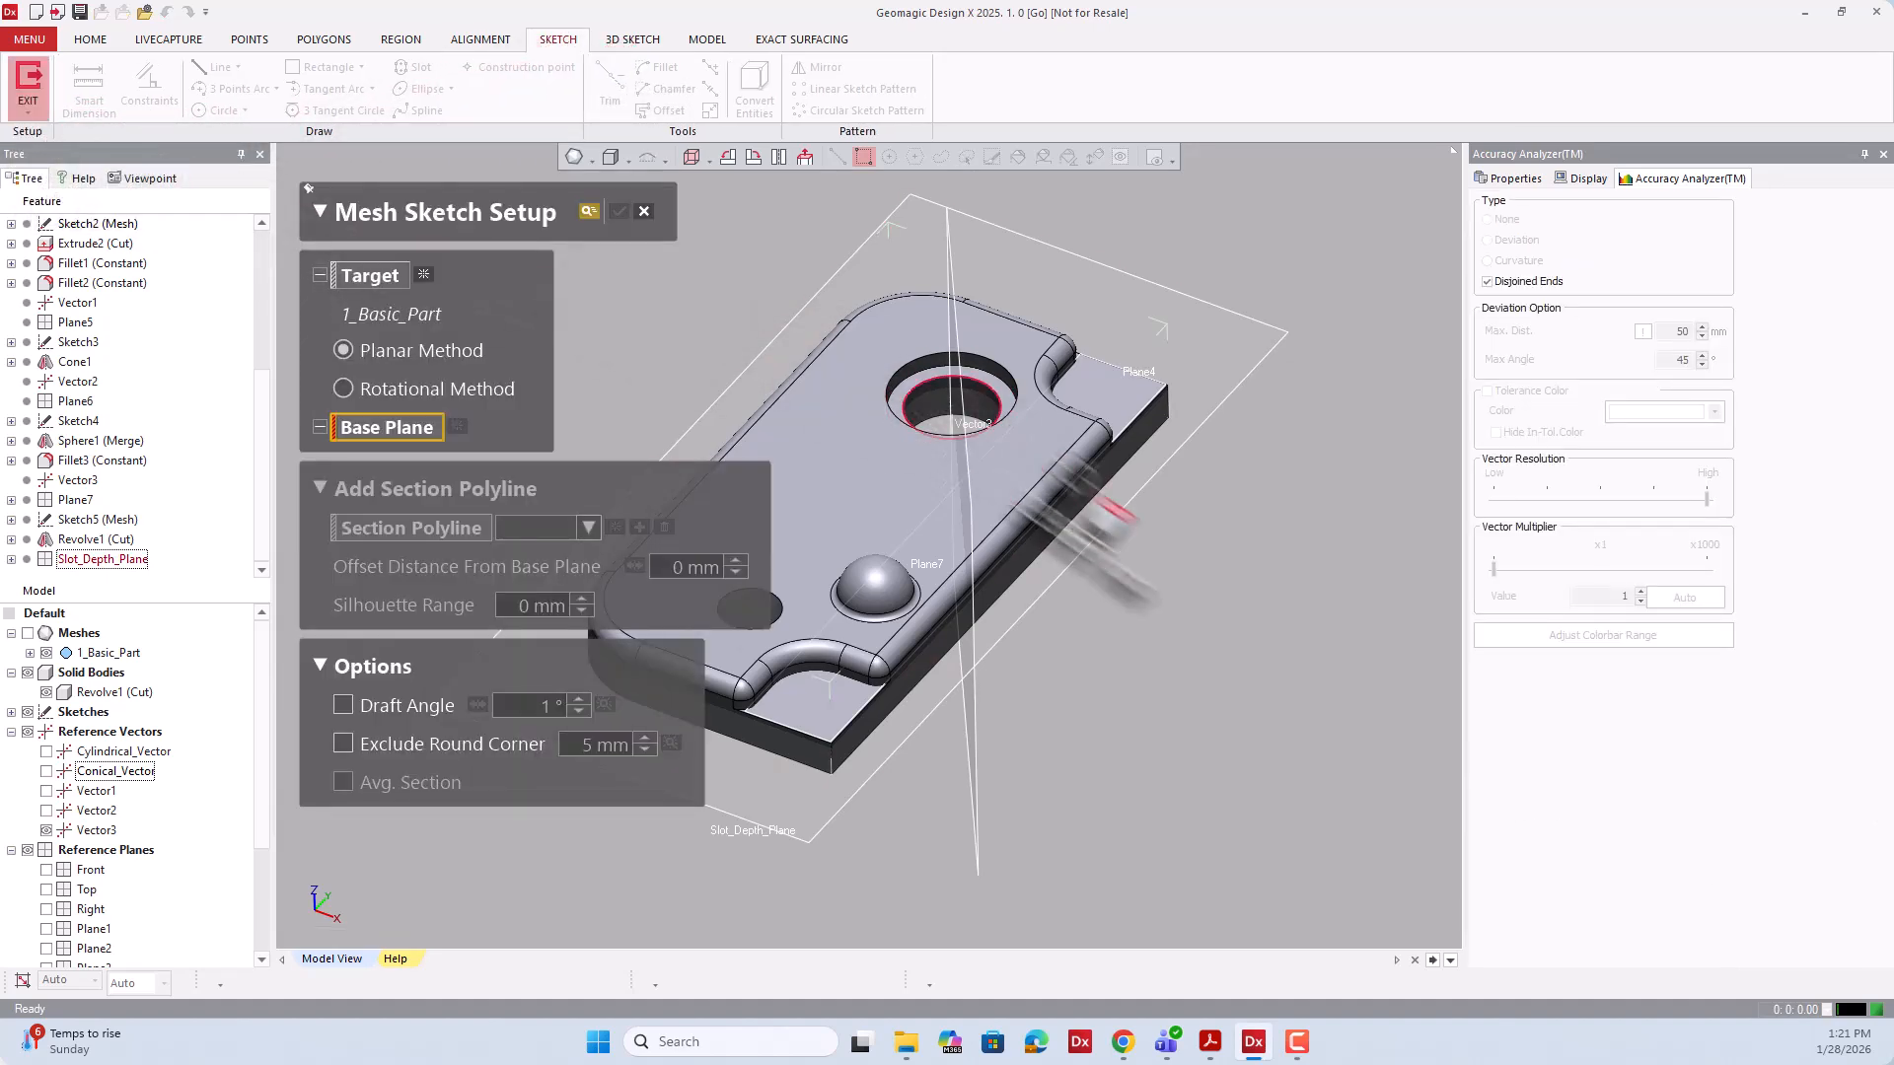
pyautogui.scroll(4, 887, 440)
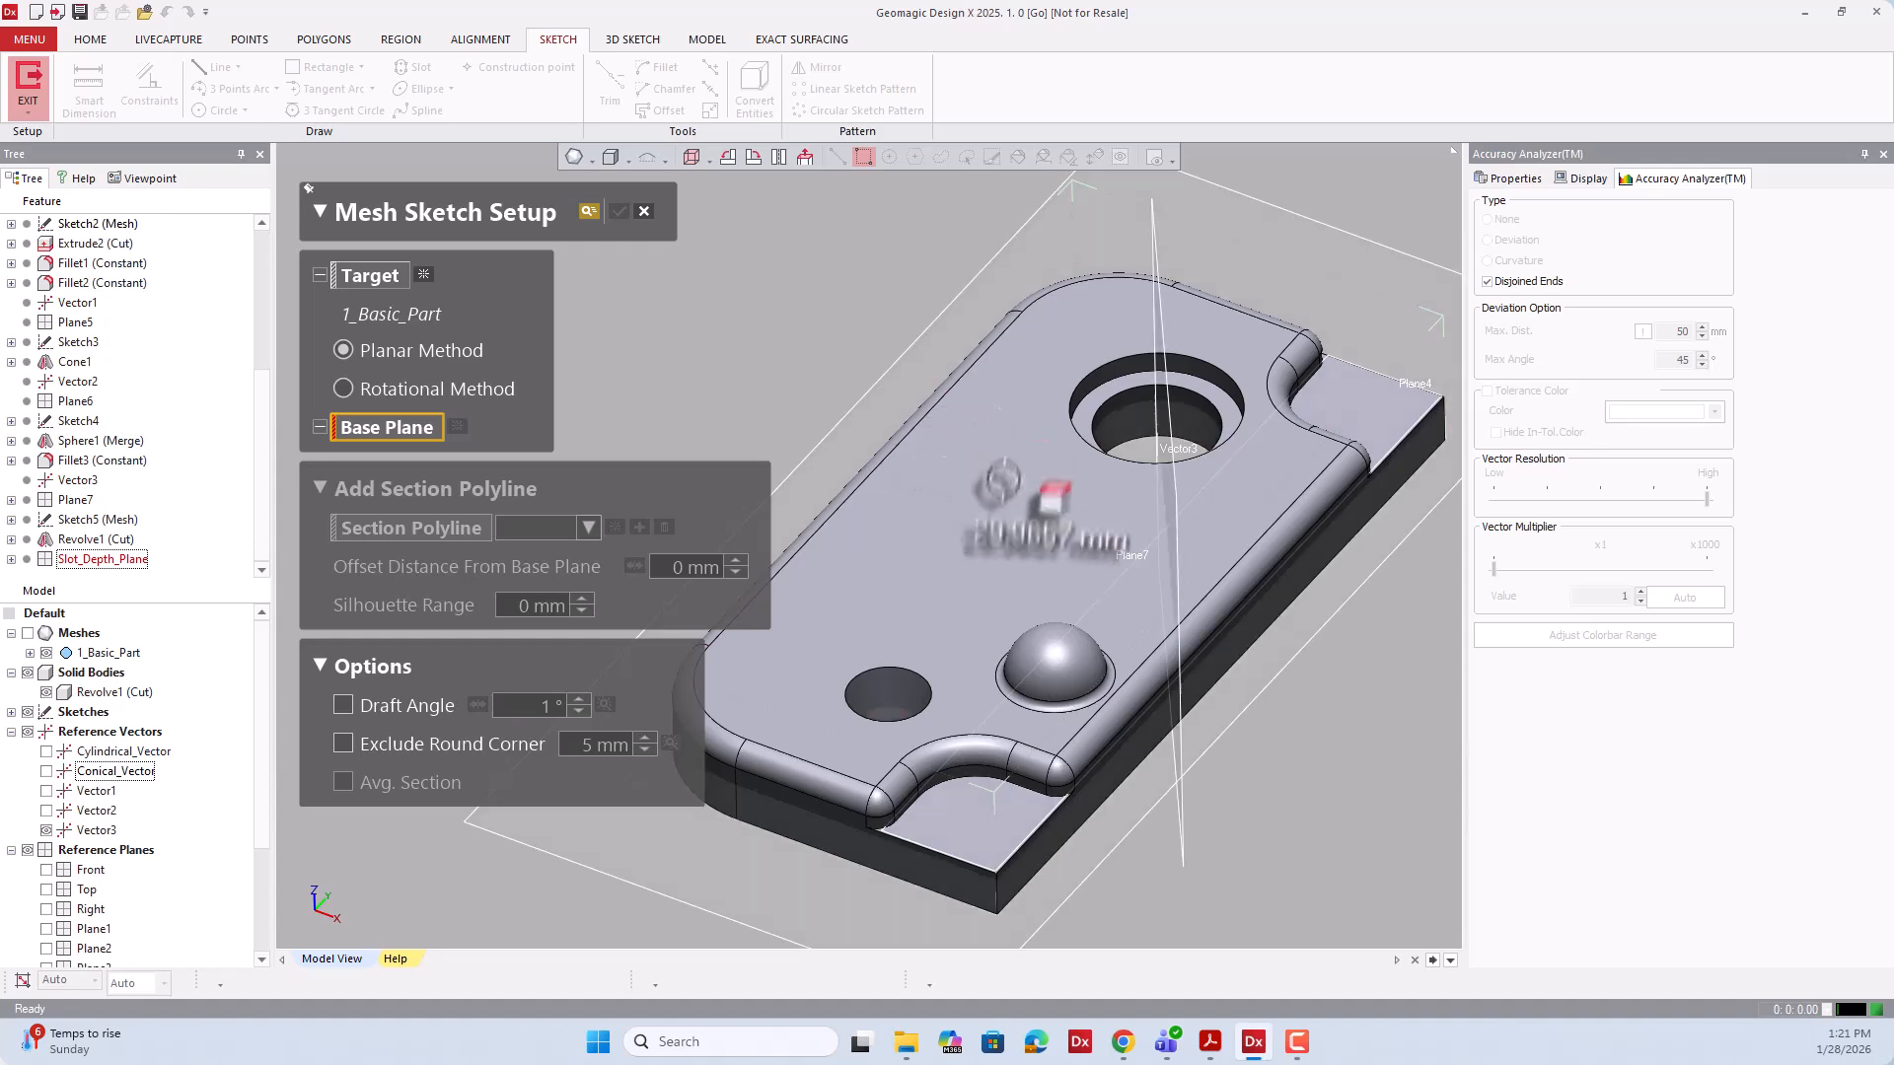
pyautogui.click(999, 500)
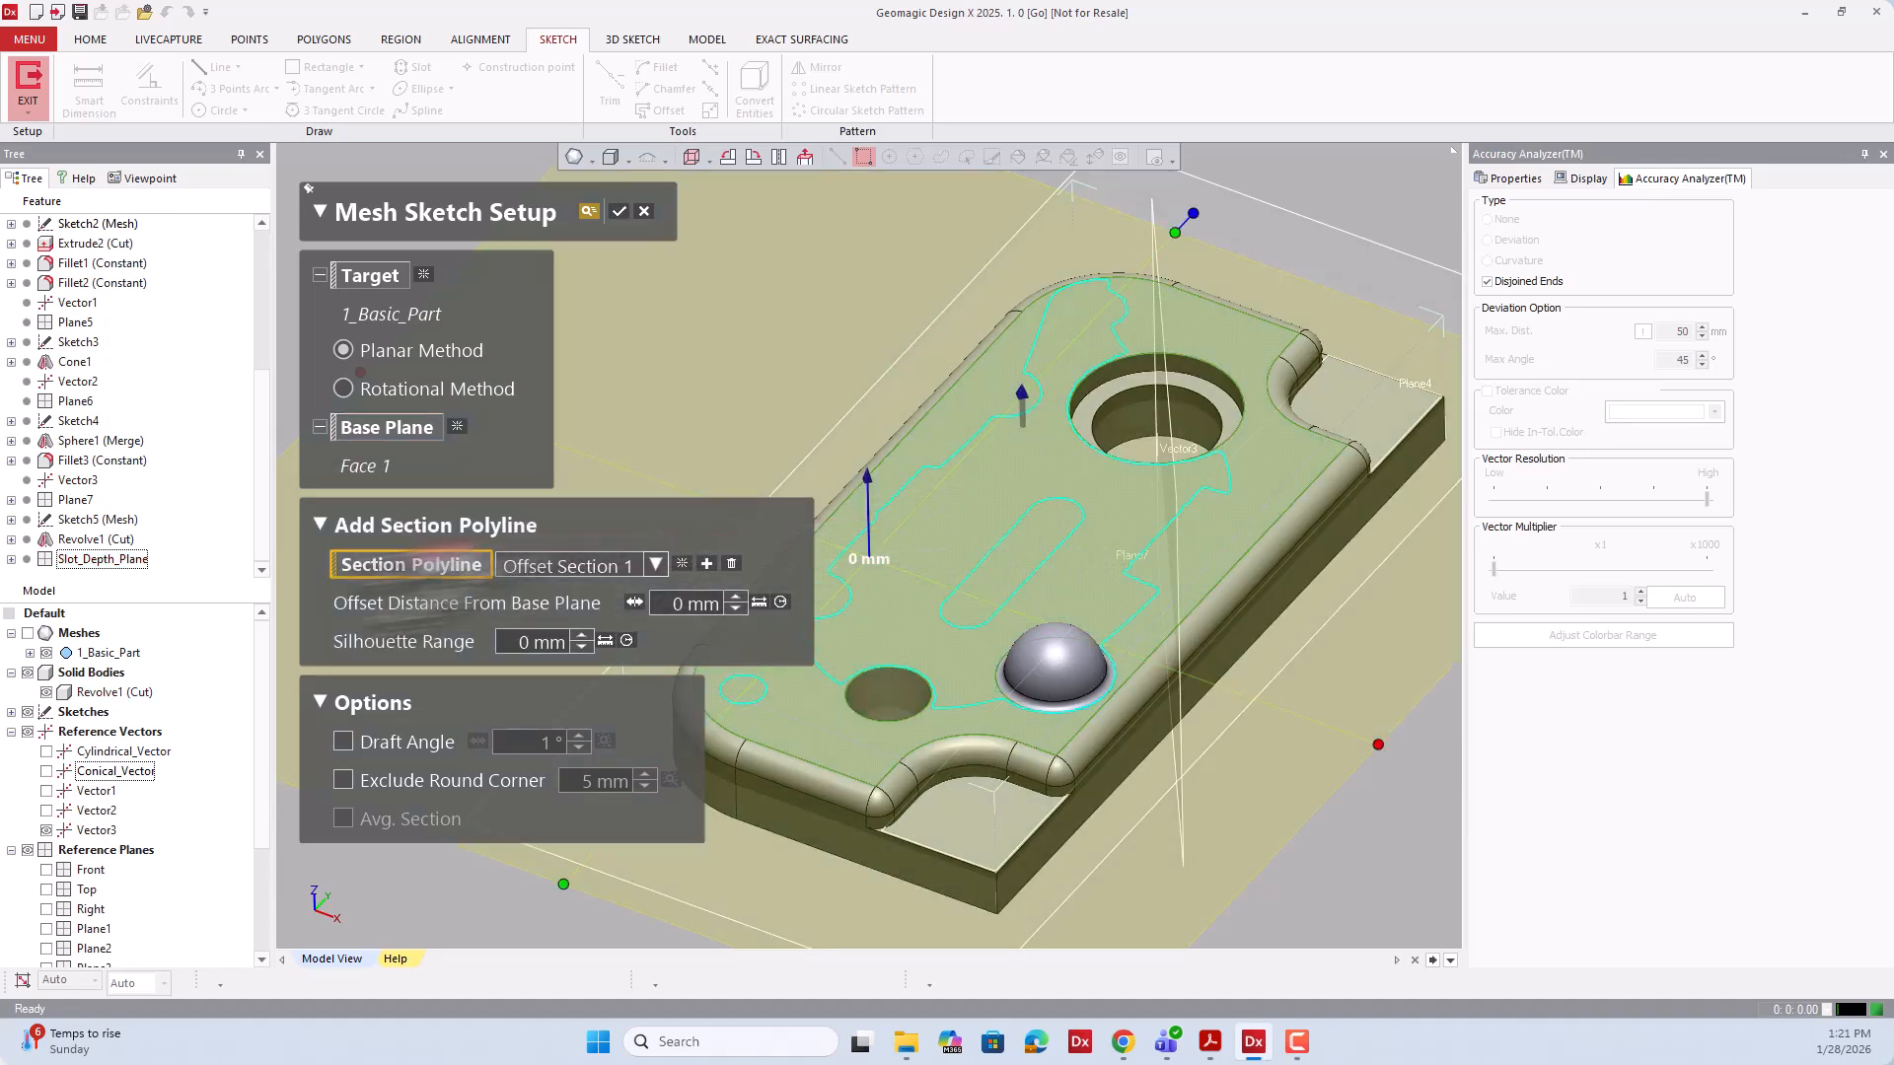
# Show the mesh instead of the solid body and offset the section 1.5 mm from the base plane so it cuts through the pockets.
pyautogui.click(30, 633)
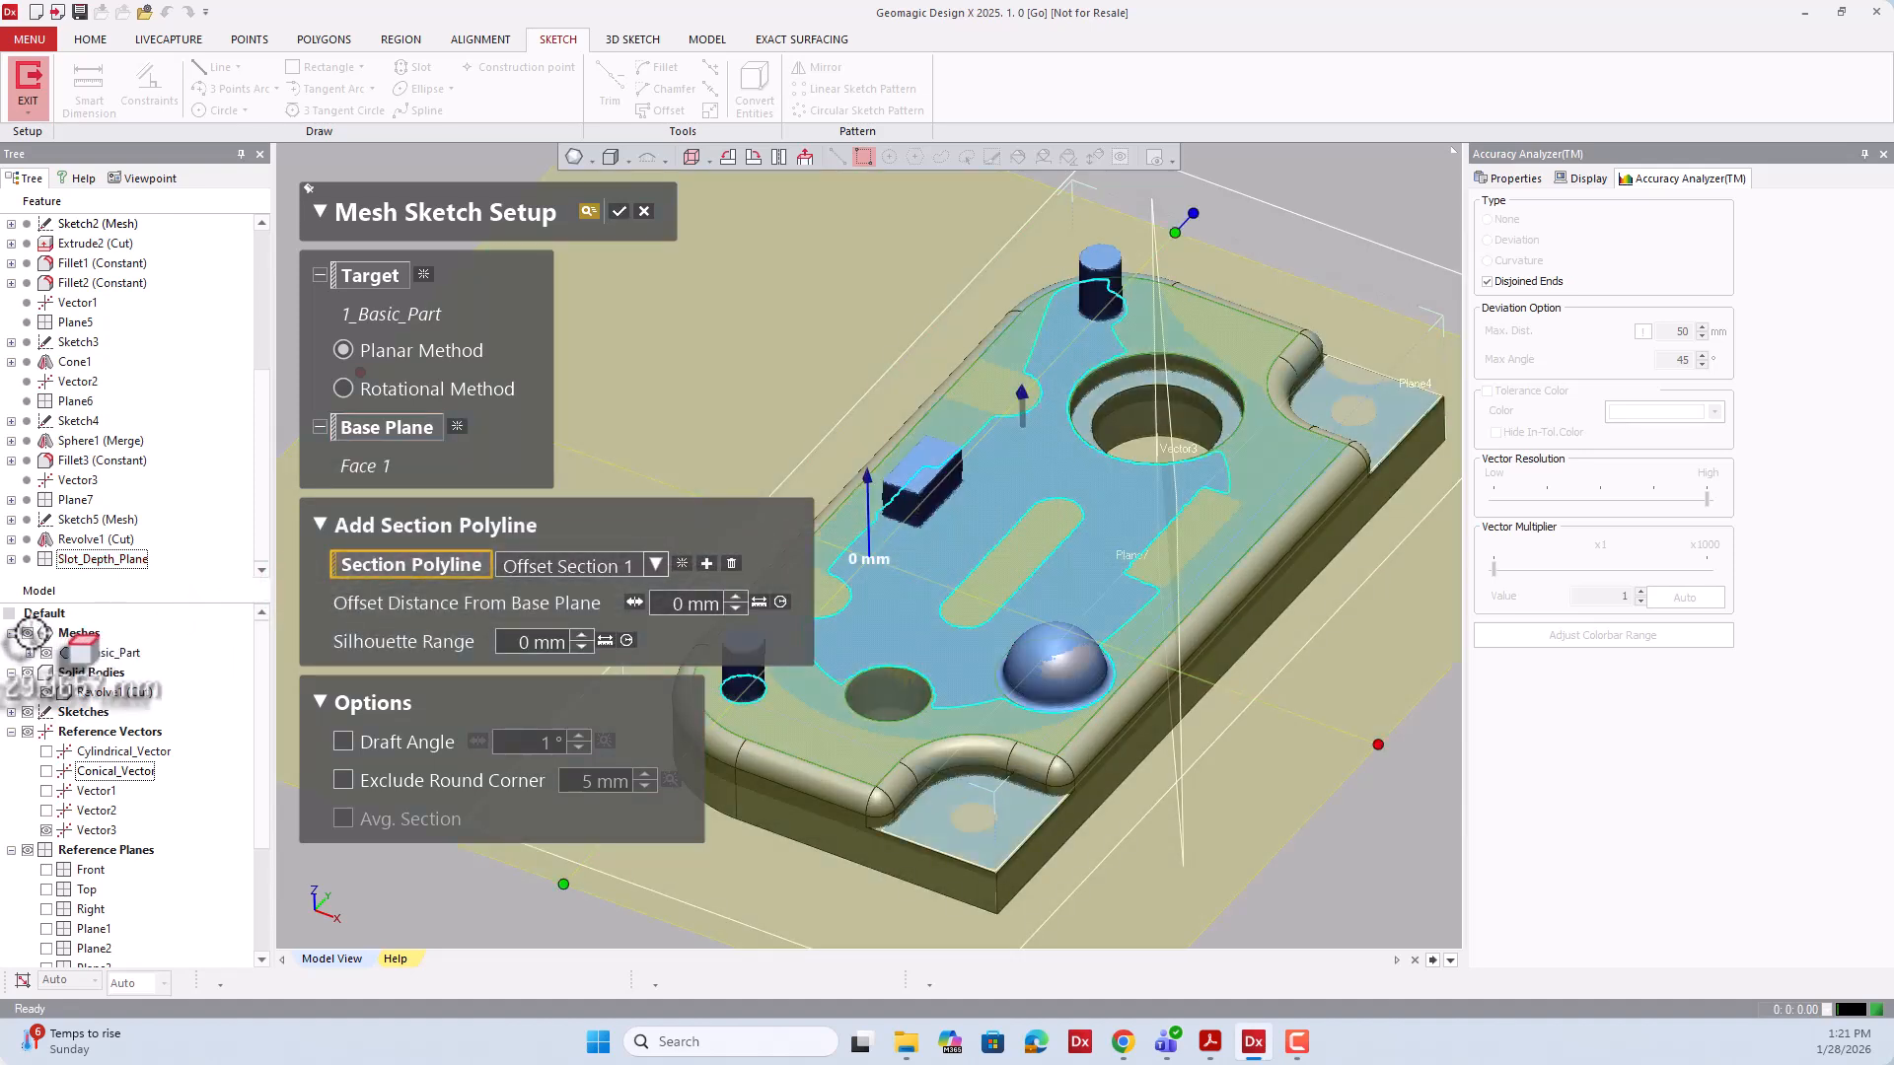
pyautogui.click(28, 673)
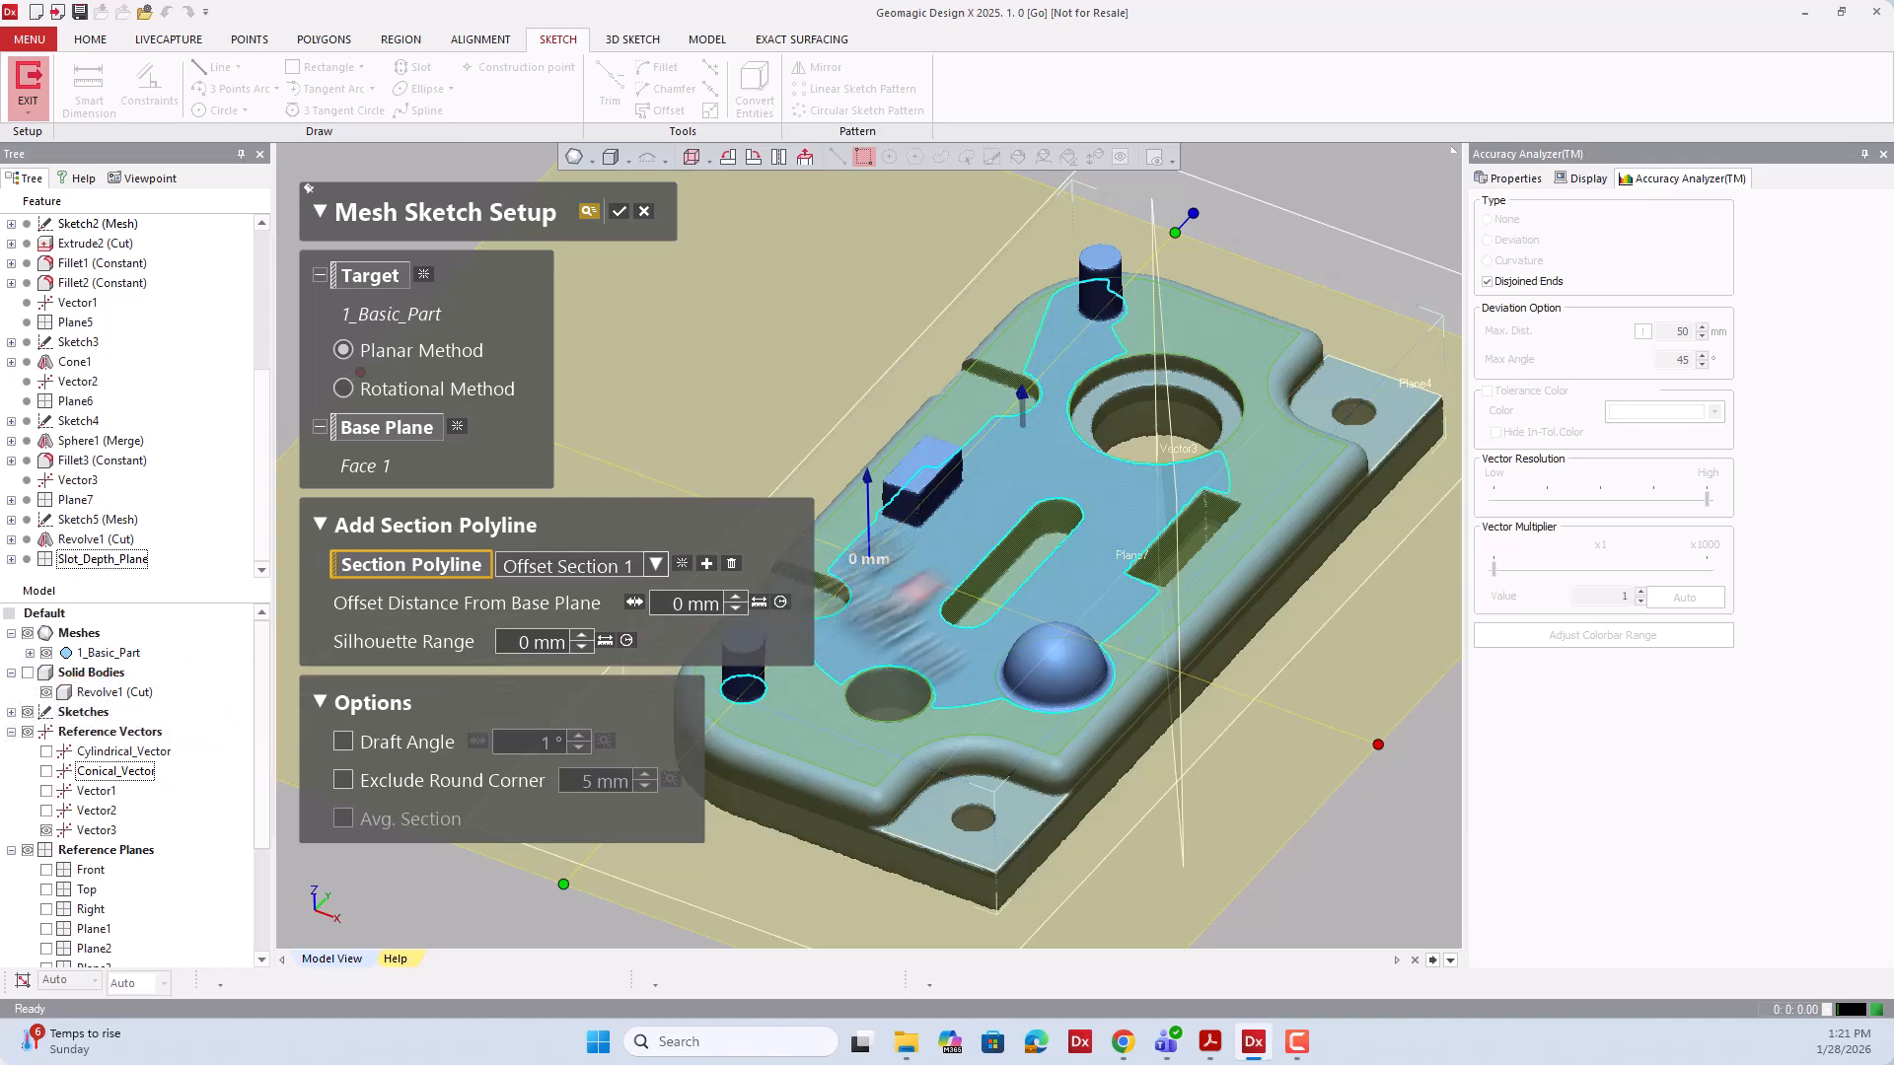
pyautogui.moveTo(896, 604); pyautogui.dragTo(987, 494, button='right')
pyautogui.scroll(4, 1000, 513)
pyautogui.moveTo(1016, 596); pyautogui.dragTo(1075, 637, button='right')
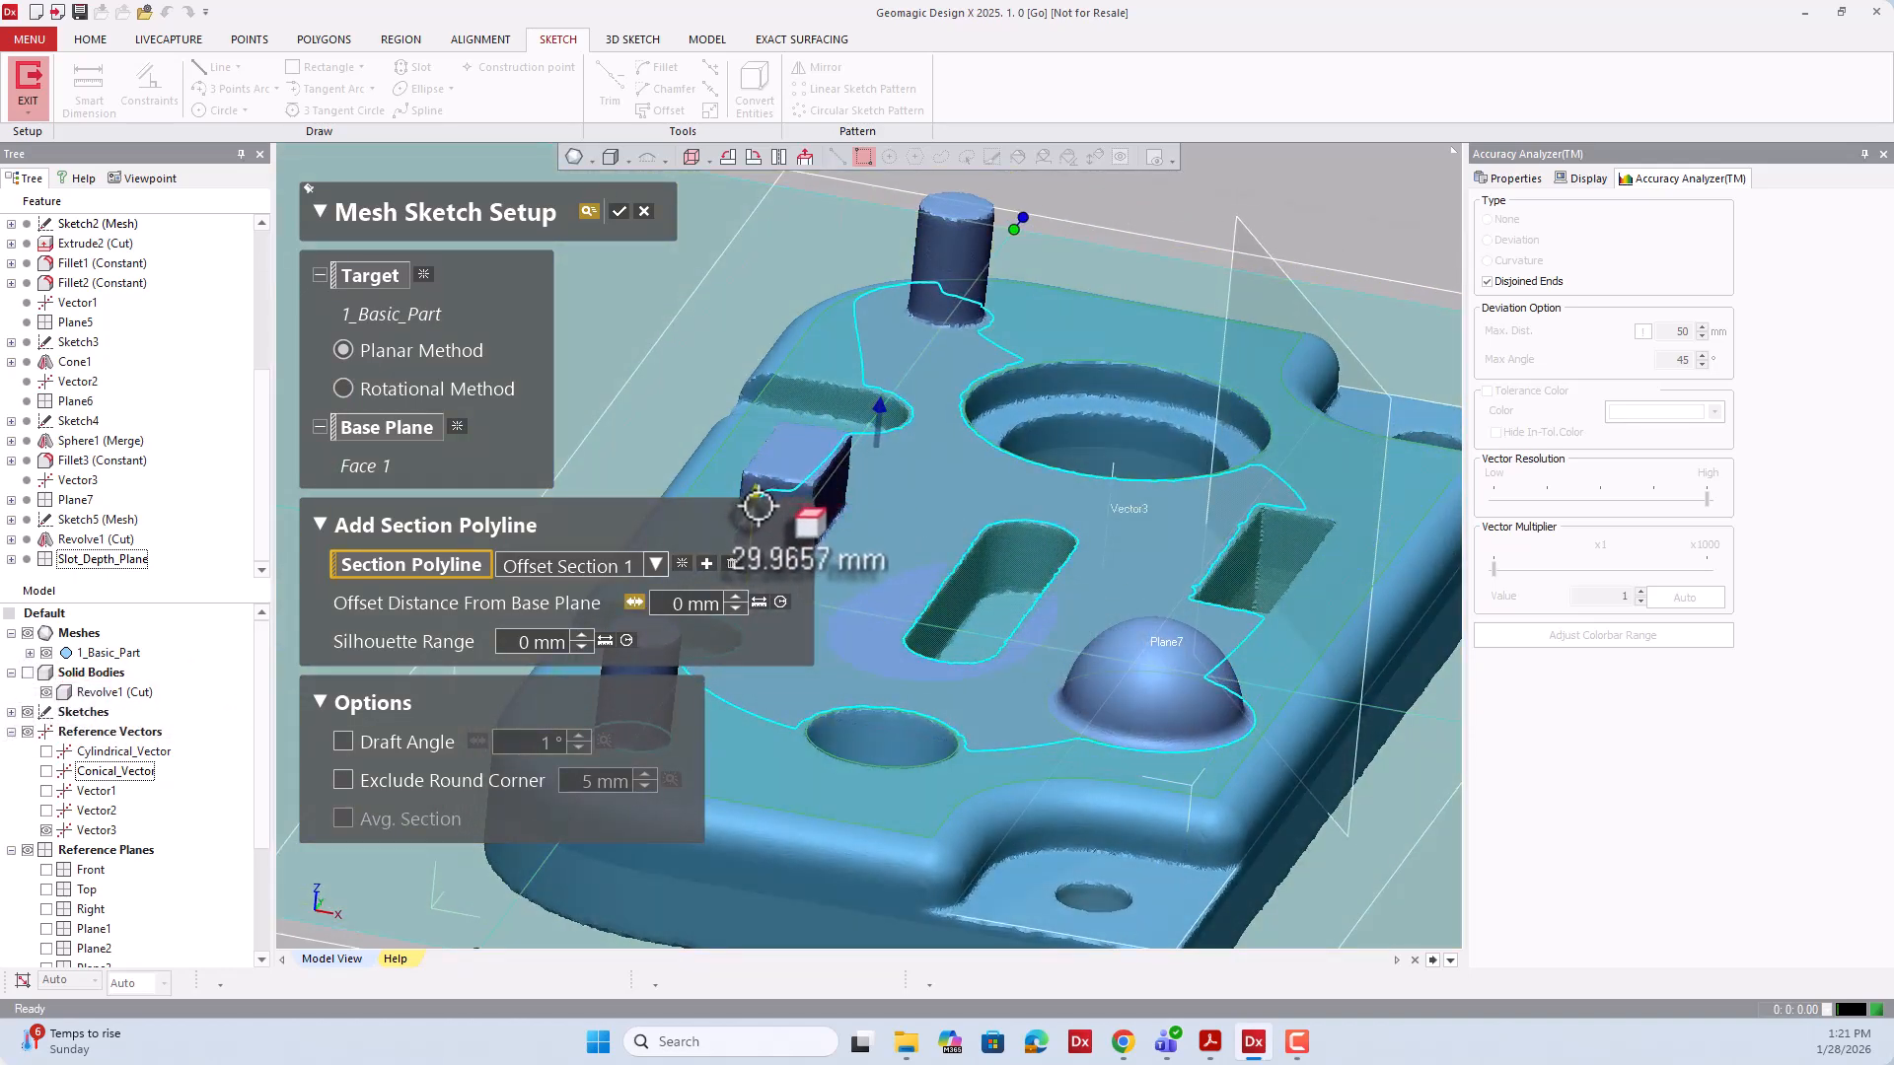
pyautogui.moveTo(761, 510); pyautogui.dragTo(763, 514)
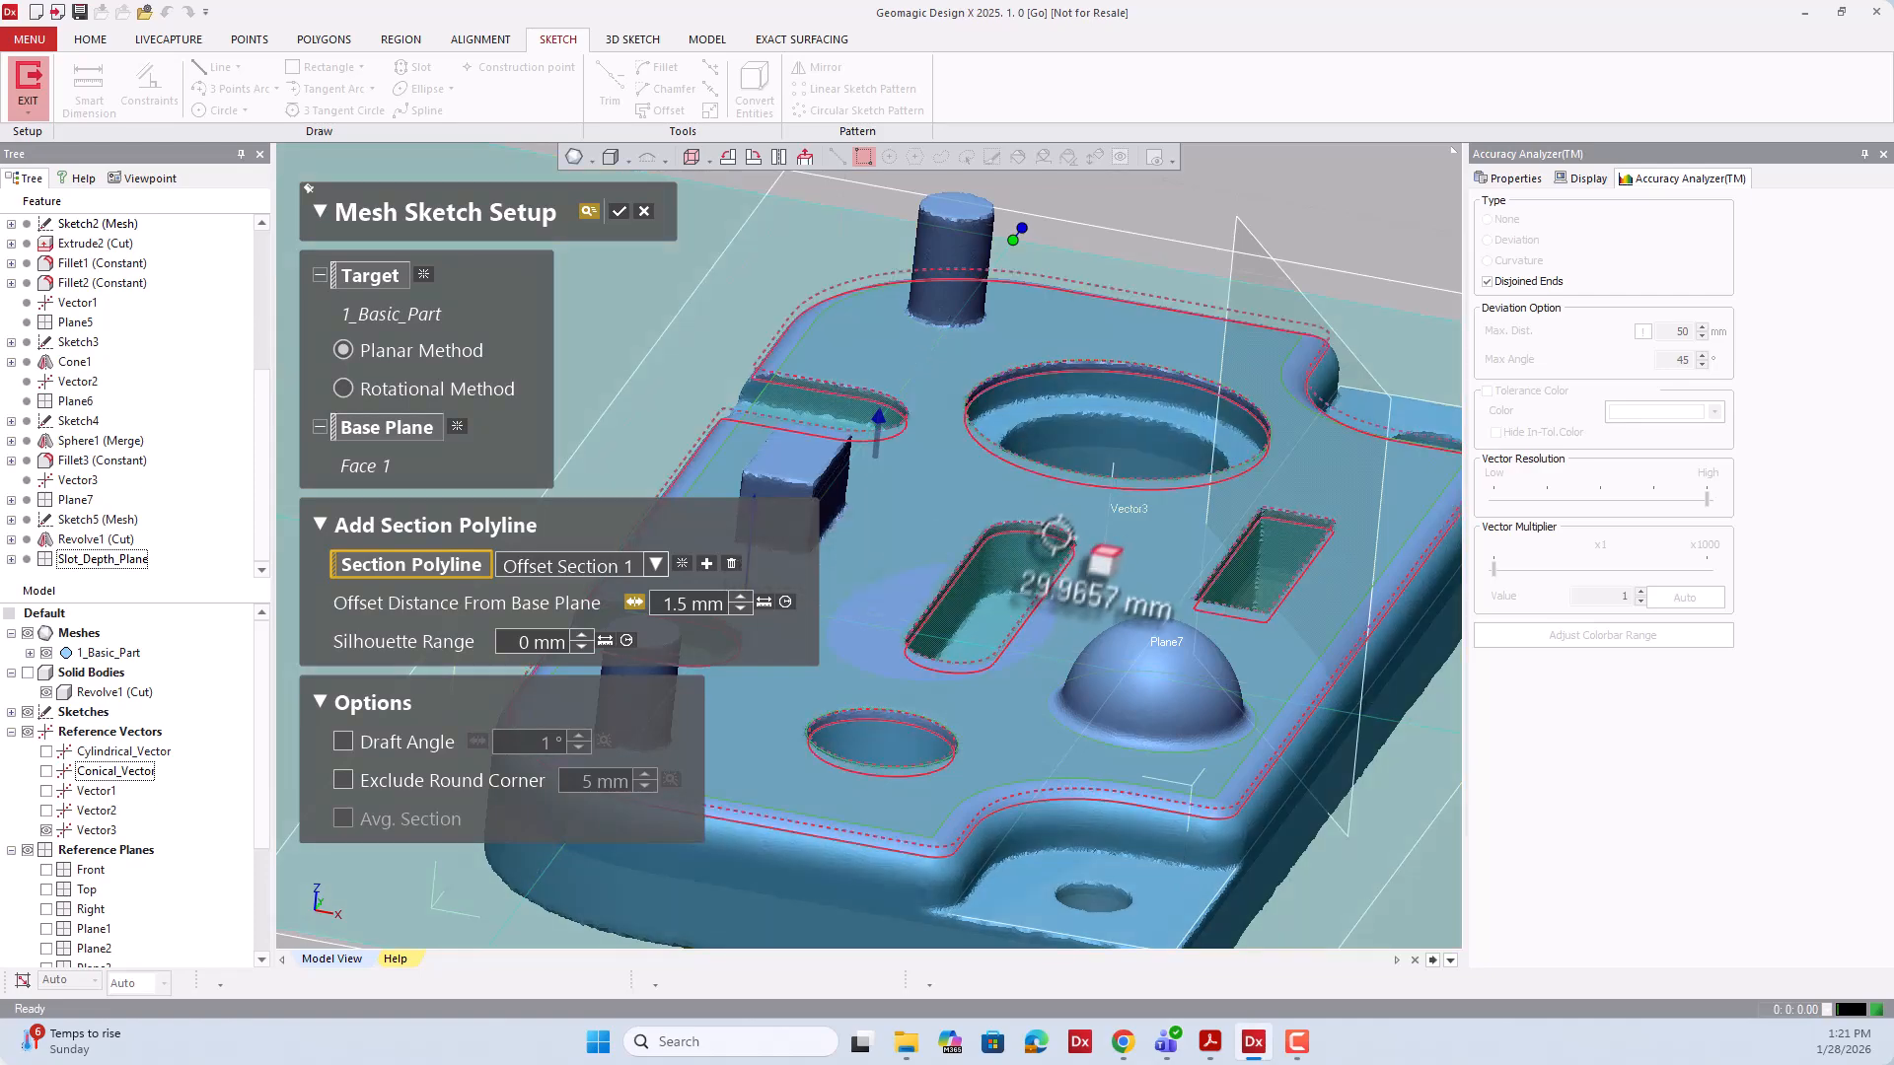
# Restrict the section area to the rounded slot only and accept the mesh sketch setup.
pyautogui.scroll(3, 1044, 554)
pyautogui.scroll(-3, 1040, 553)
pyautogui.moveTo(1040, 552); pyautogui.dragTo(930, 730, button='right')
pyautogui.scroll(-2, 989, 626)
pyautogui.moveTo(989, 627)
pyautogui.mouseDown(button='right')
pyautogui.moveTo(1035, 708)
pyautogui.moveTo(998, 652)
pyautogui.mouseUp(button='right')
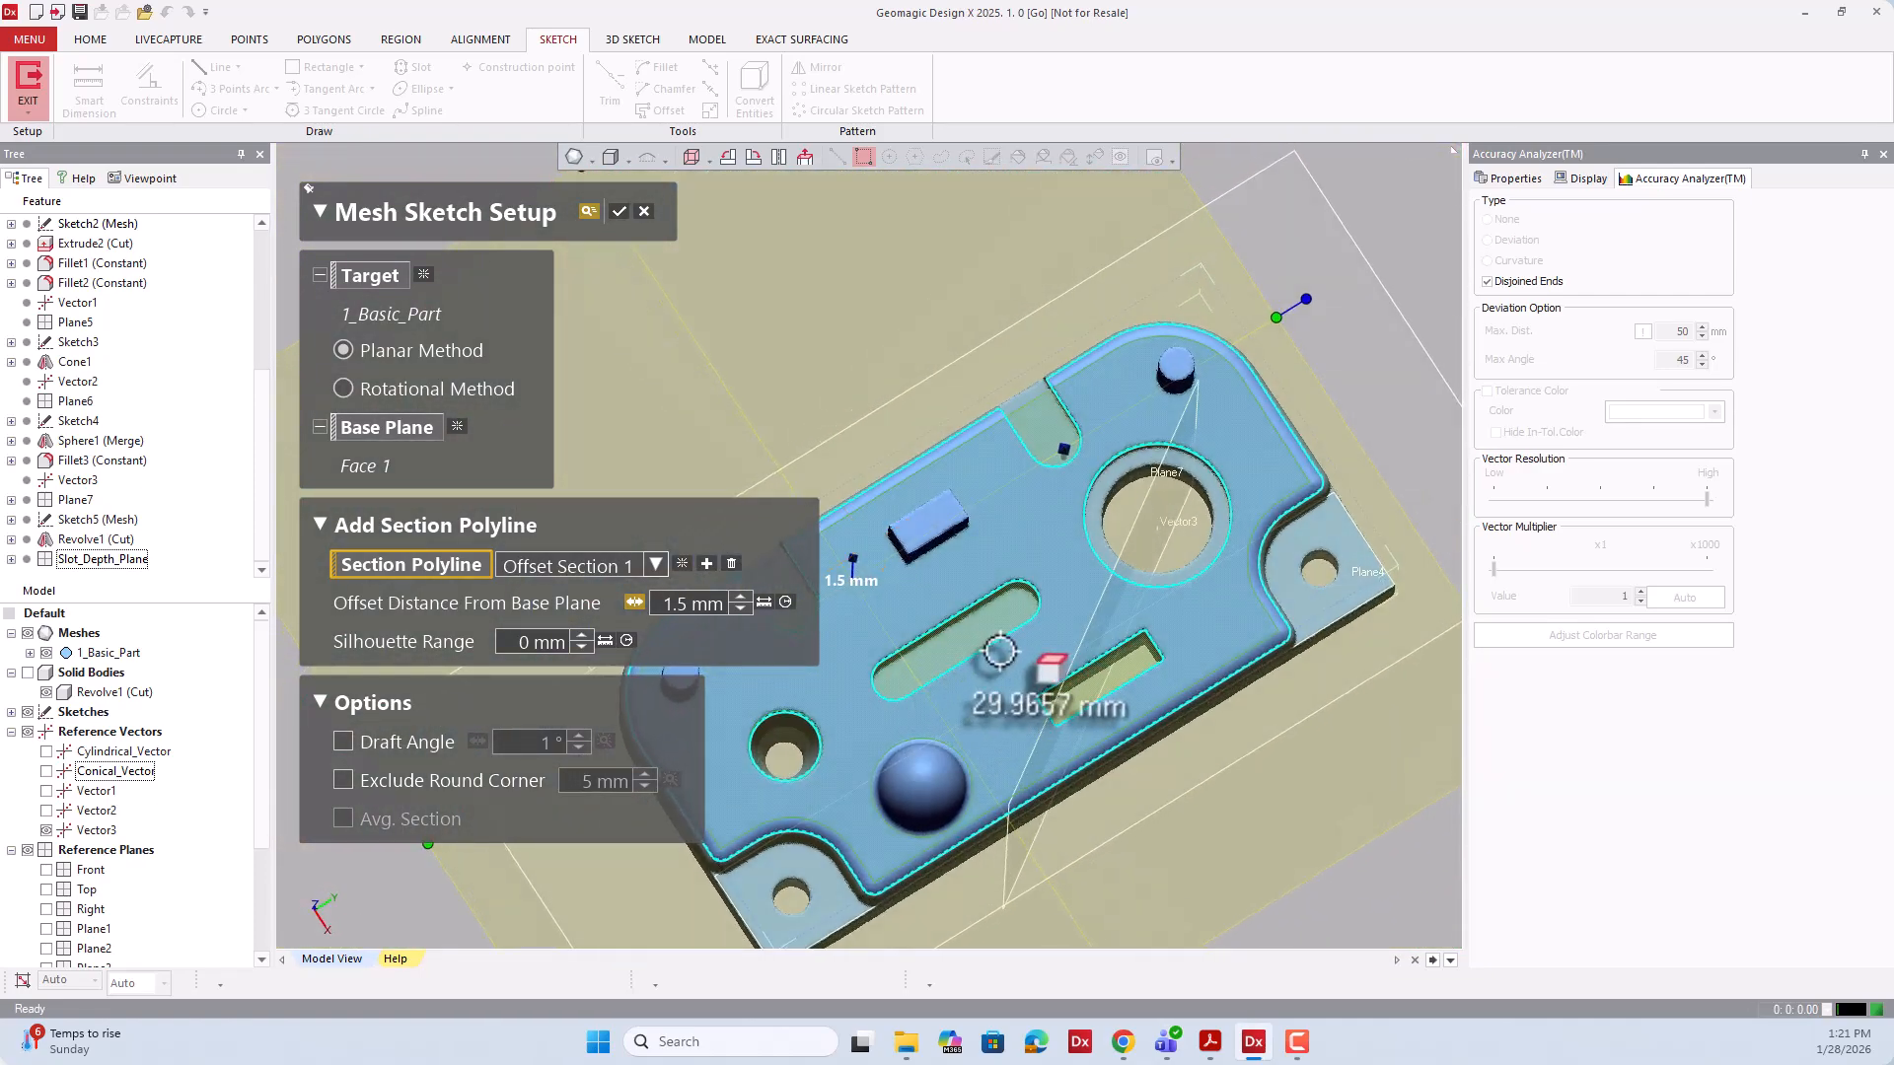
pyautogui.scroll(-3, 998, 649)
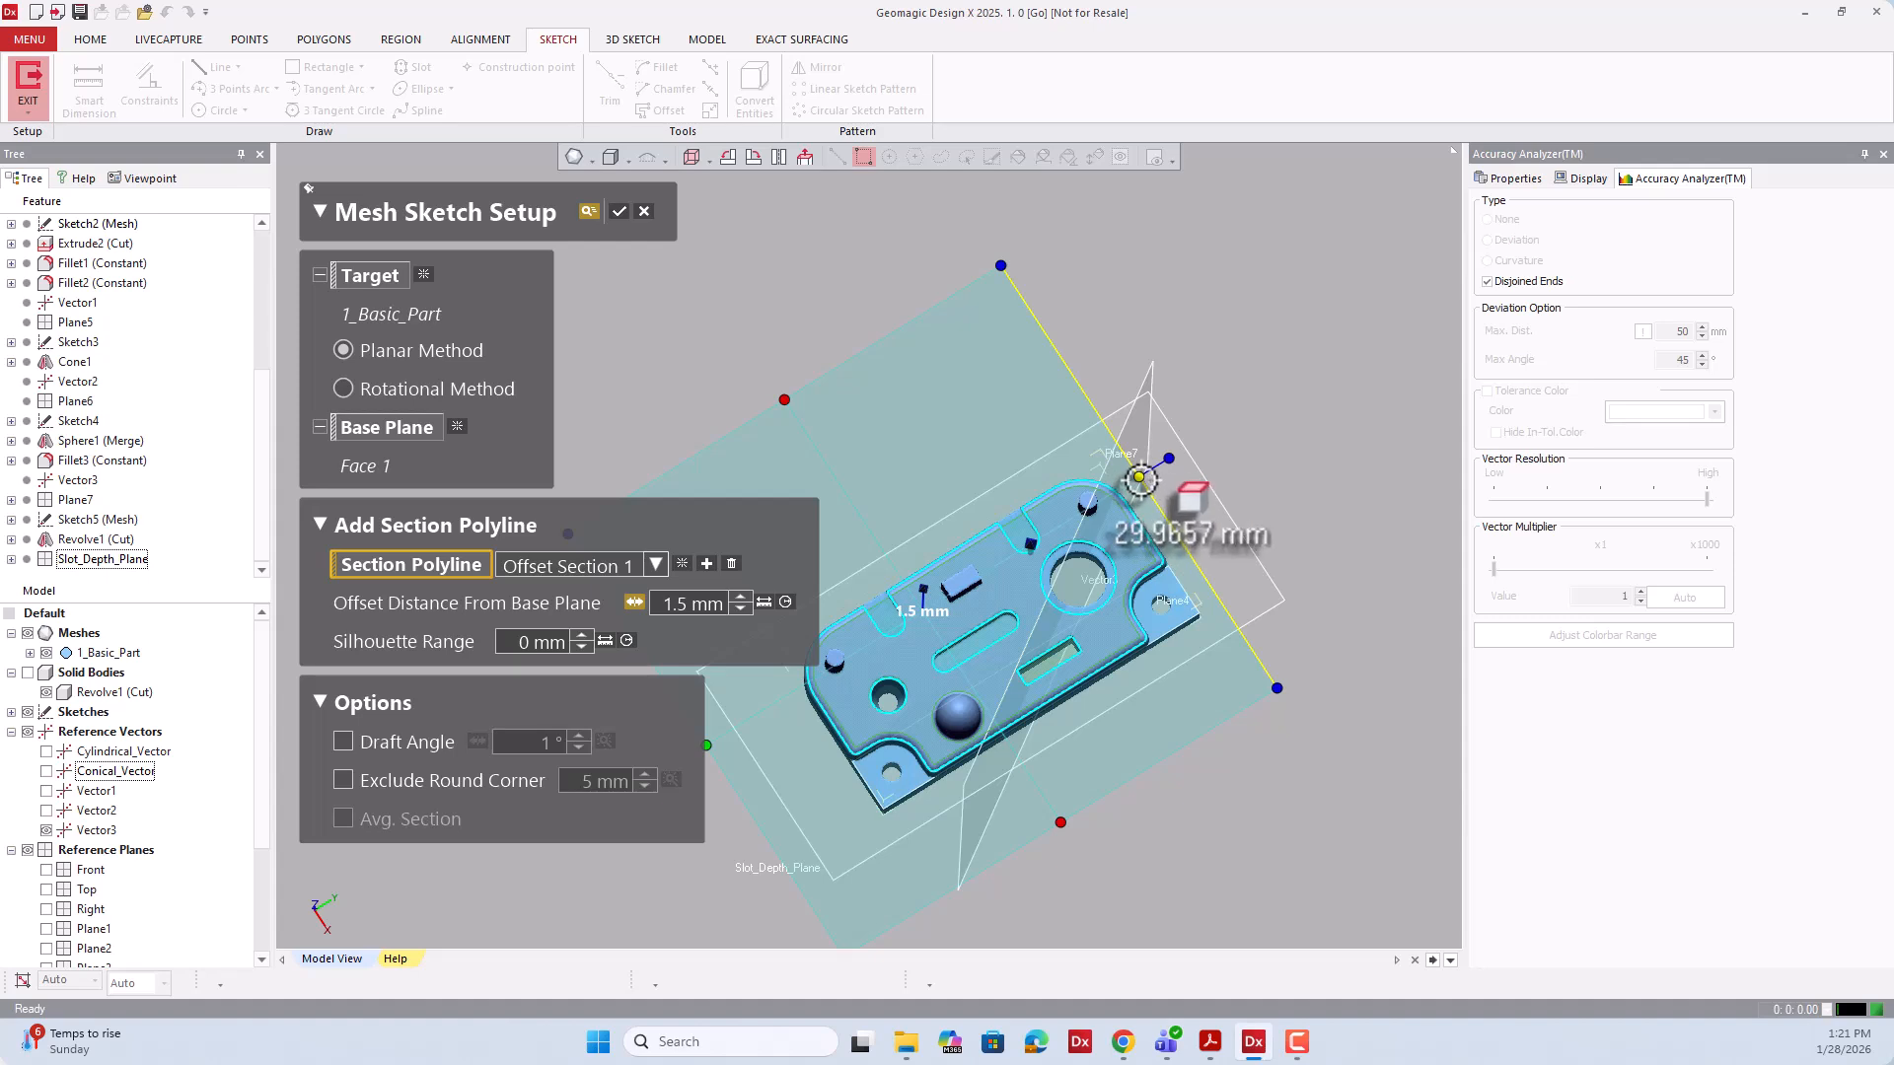
pyautogui.moveTo(1139, 478); pyautogui.dragTo(965, 635)
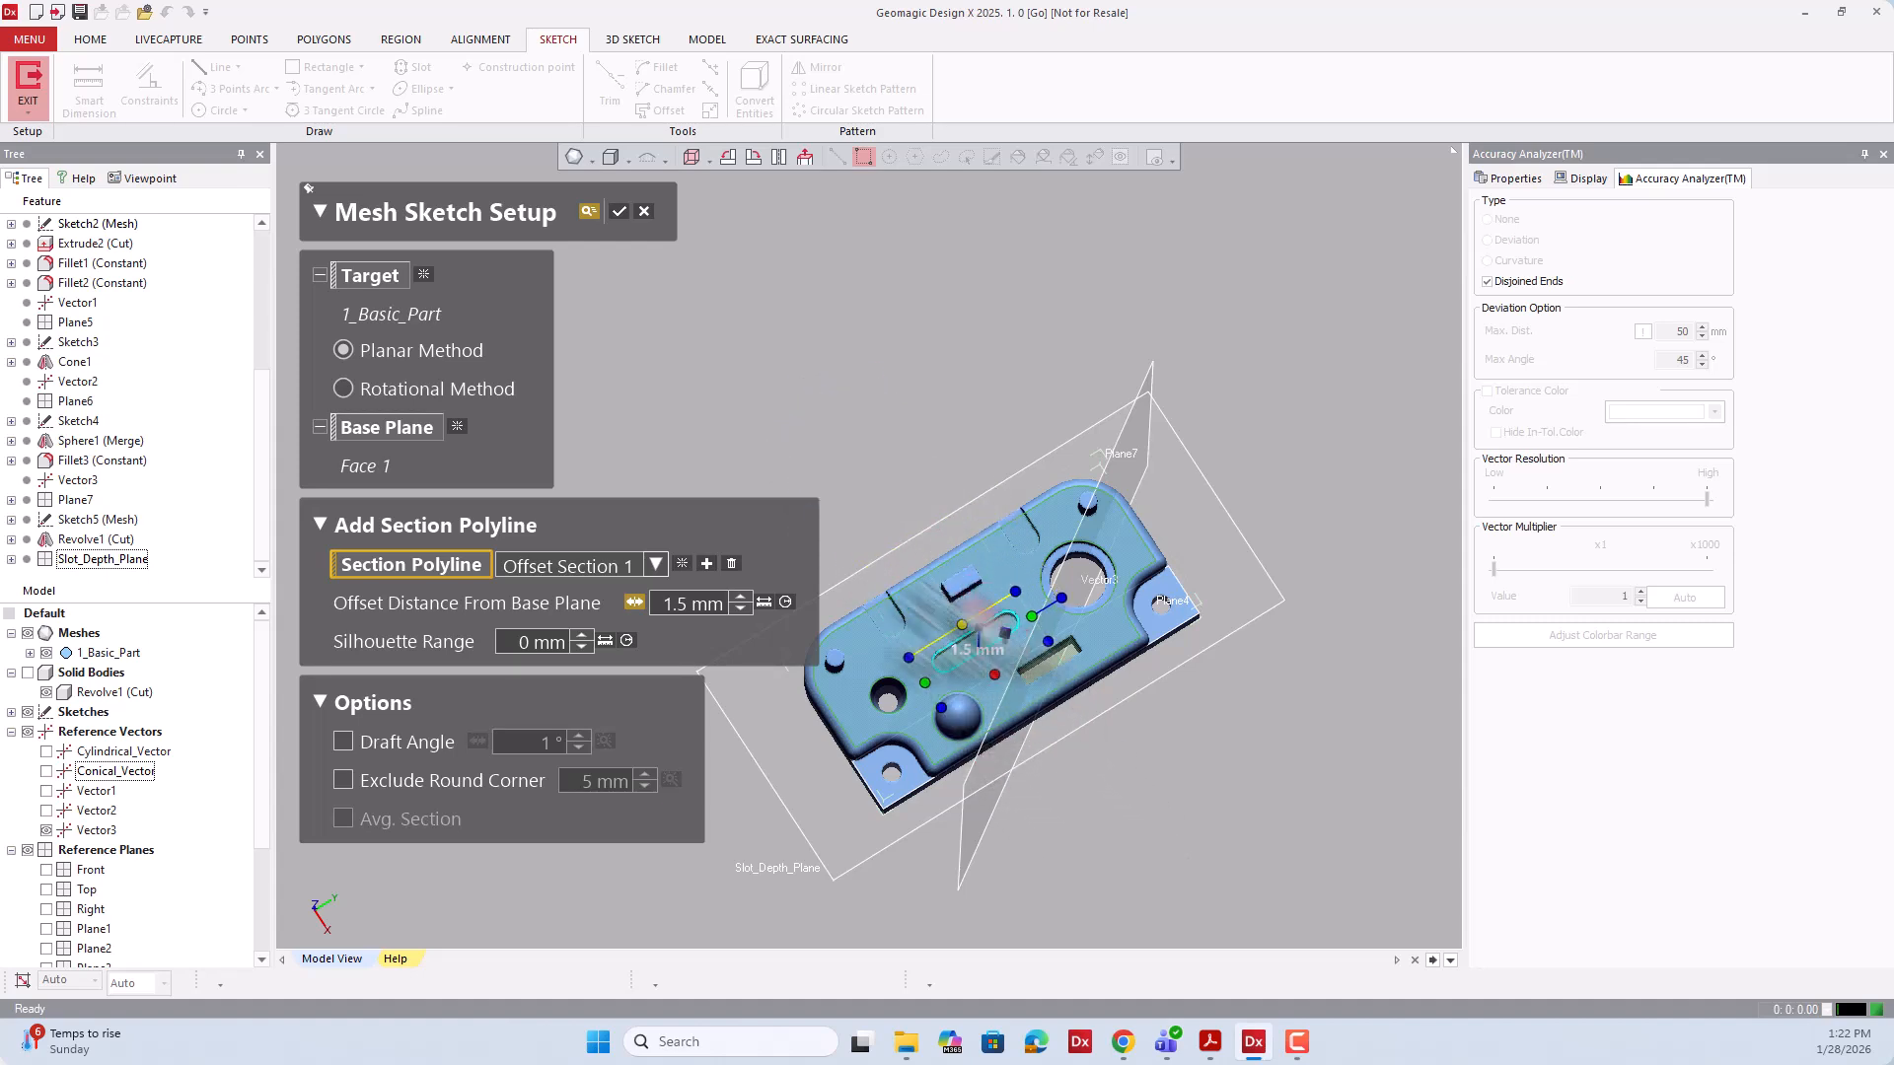
pyautogui.click(618, 211)
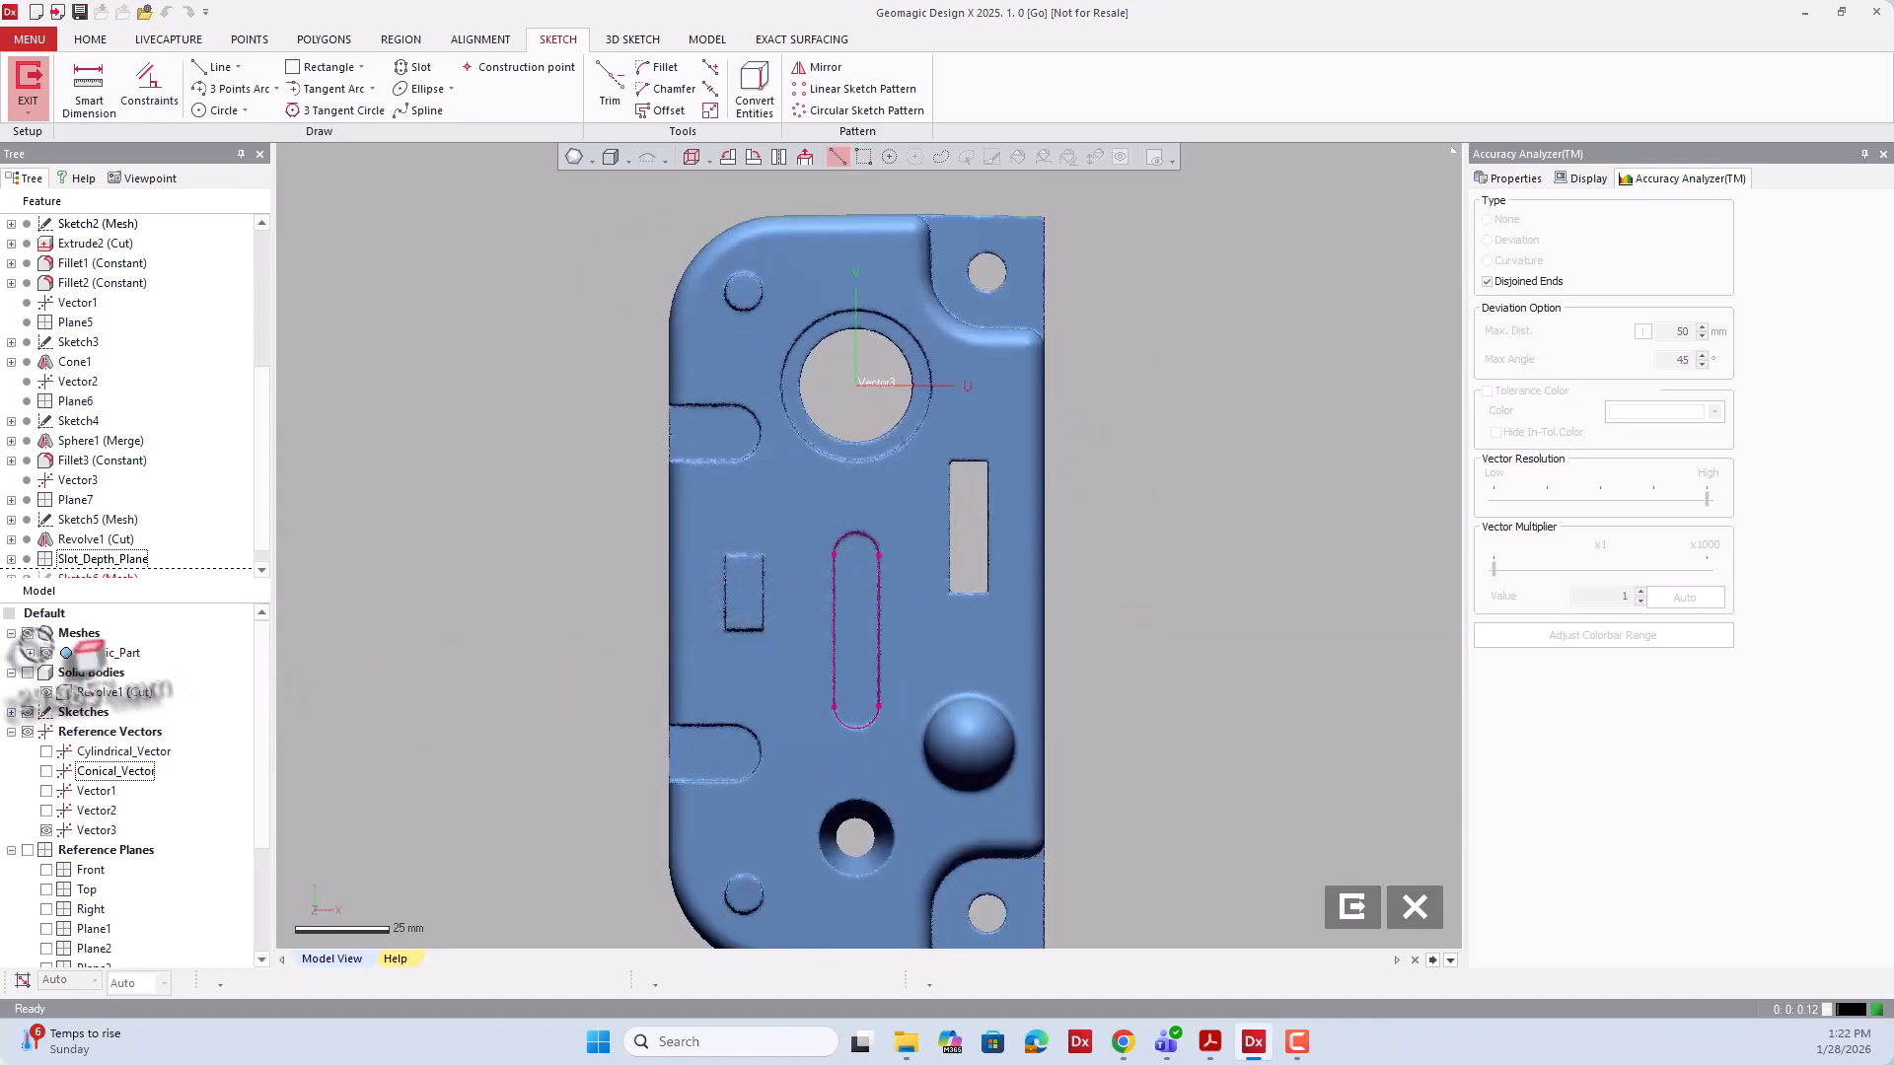
# Hide the mesh and fit a Slot with Fit Polyline to the rounded slot's whole section outline.
pyautogui.click(27, 633)
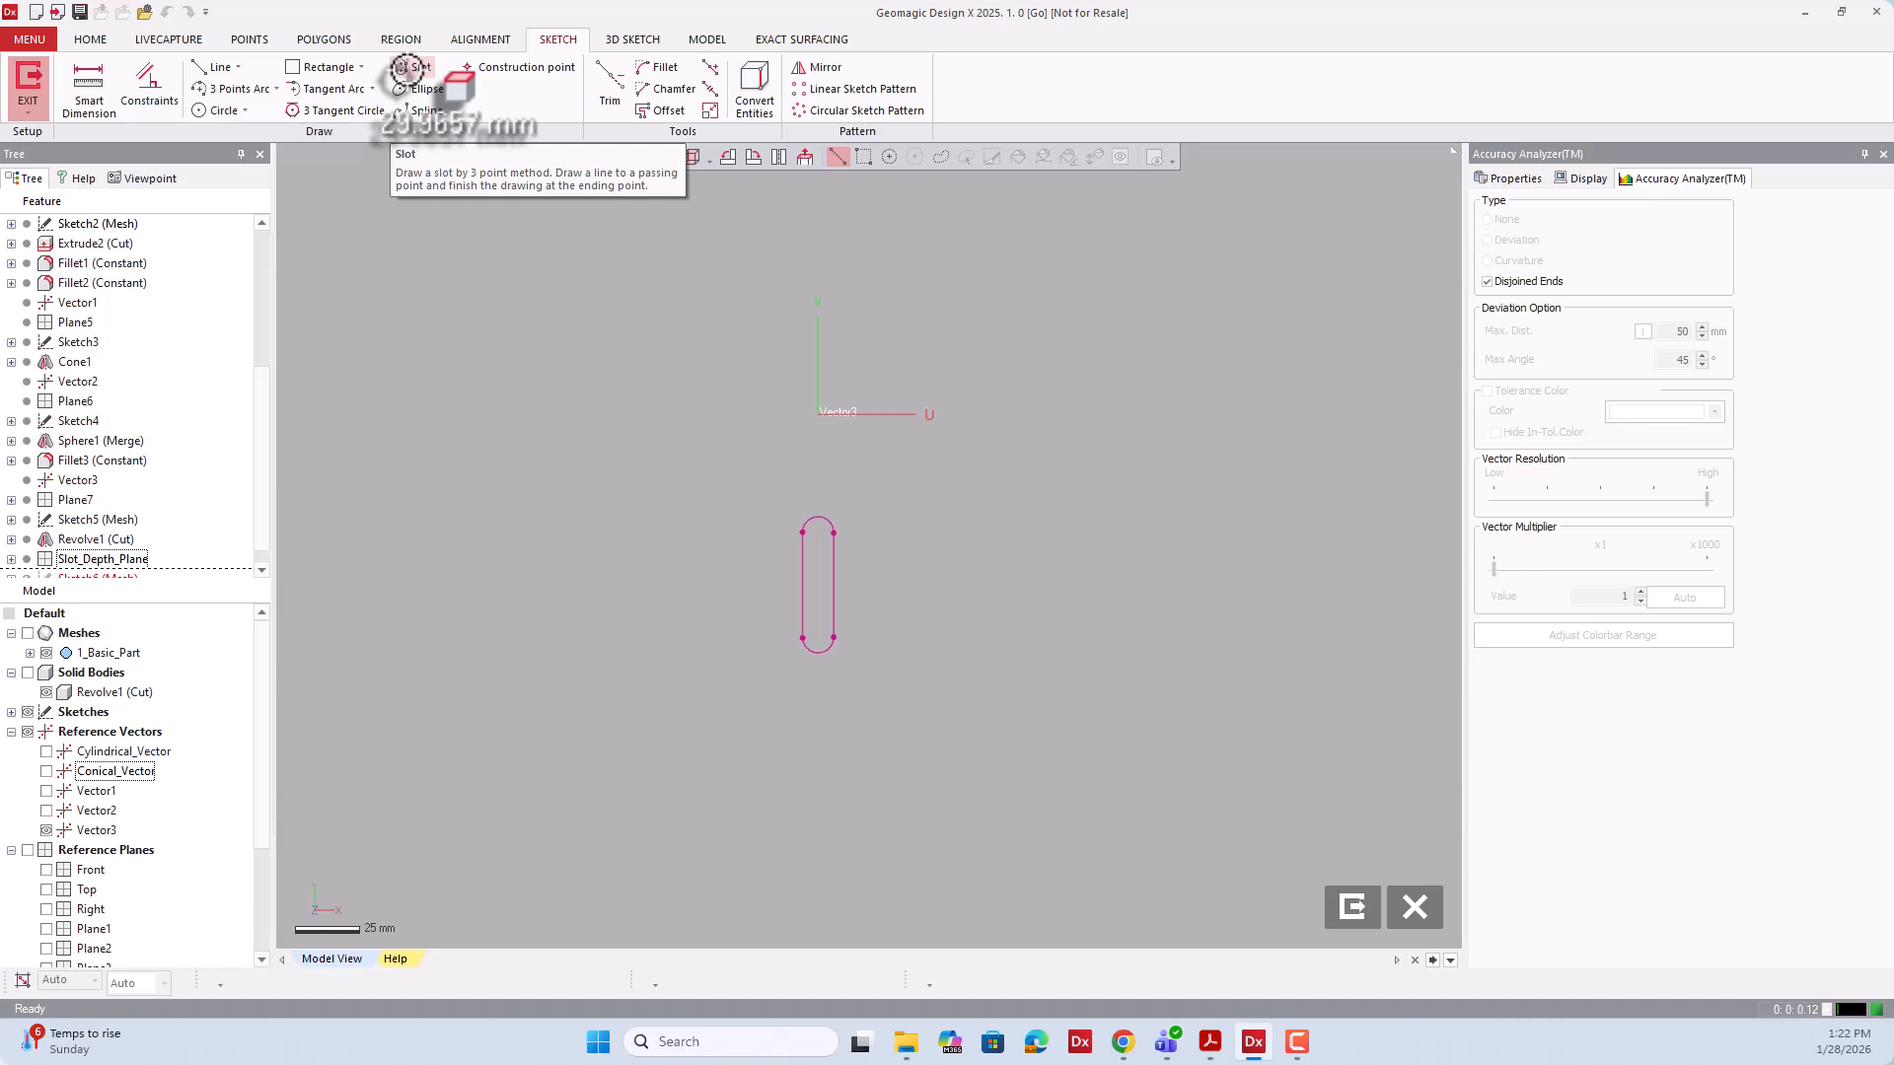
pyautogui.click(407, 69)
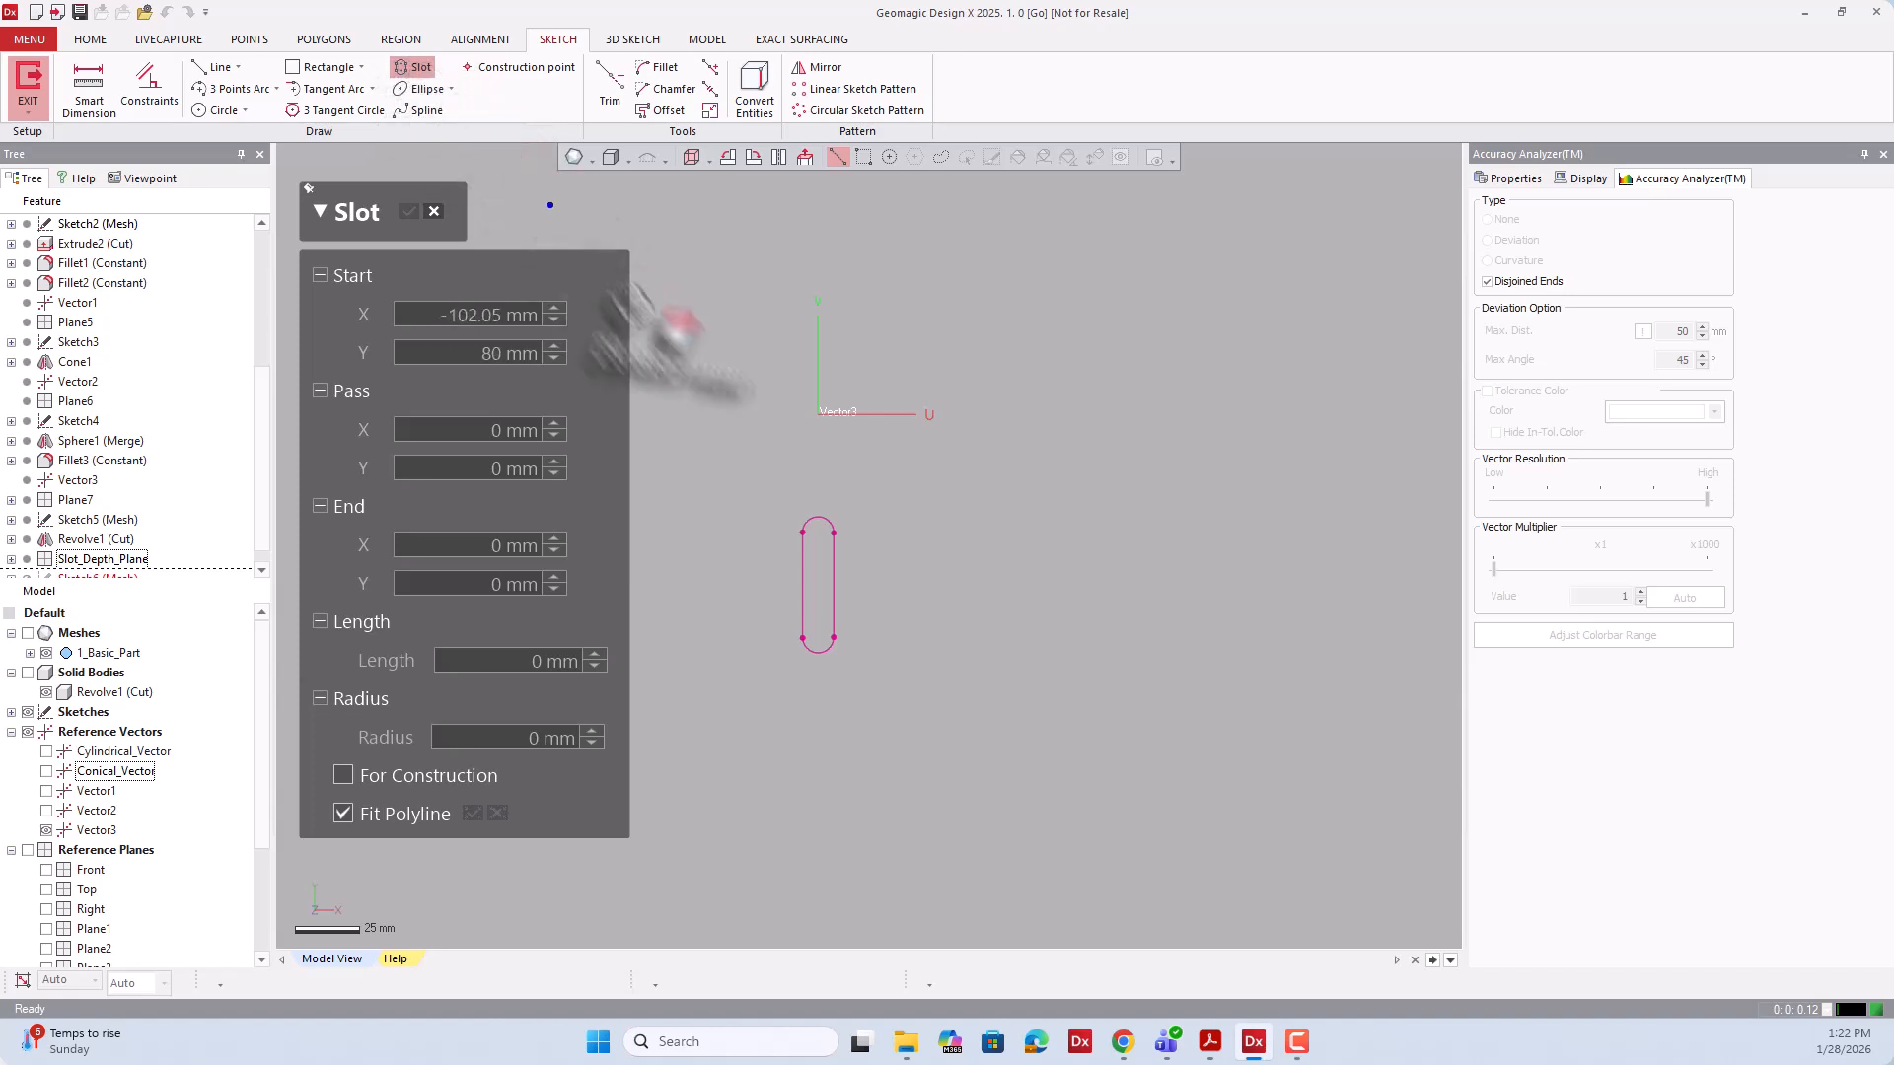
pyautogui.click(868, 154)
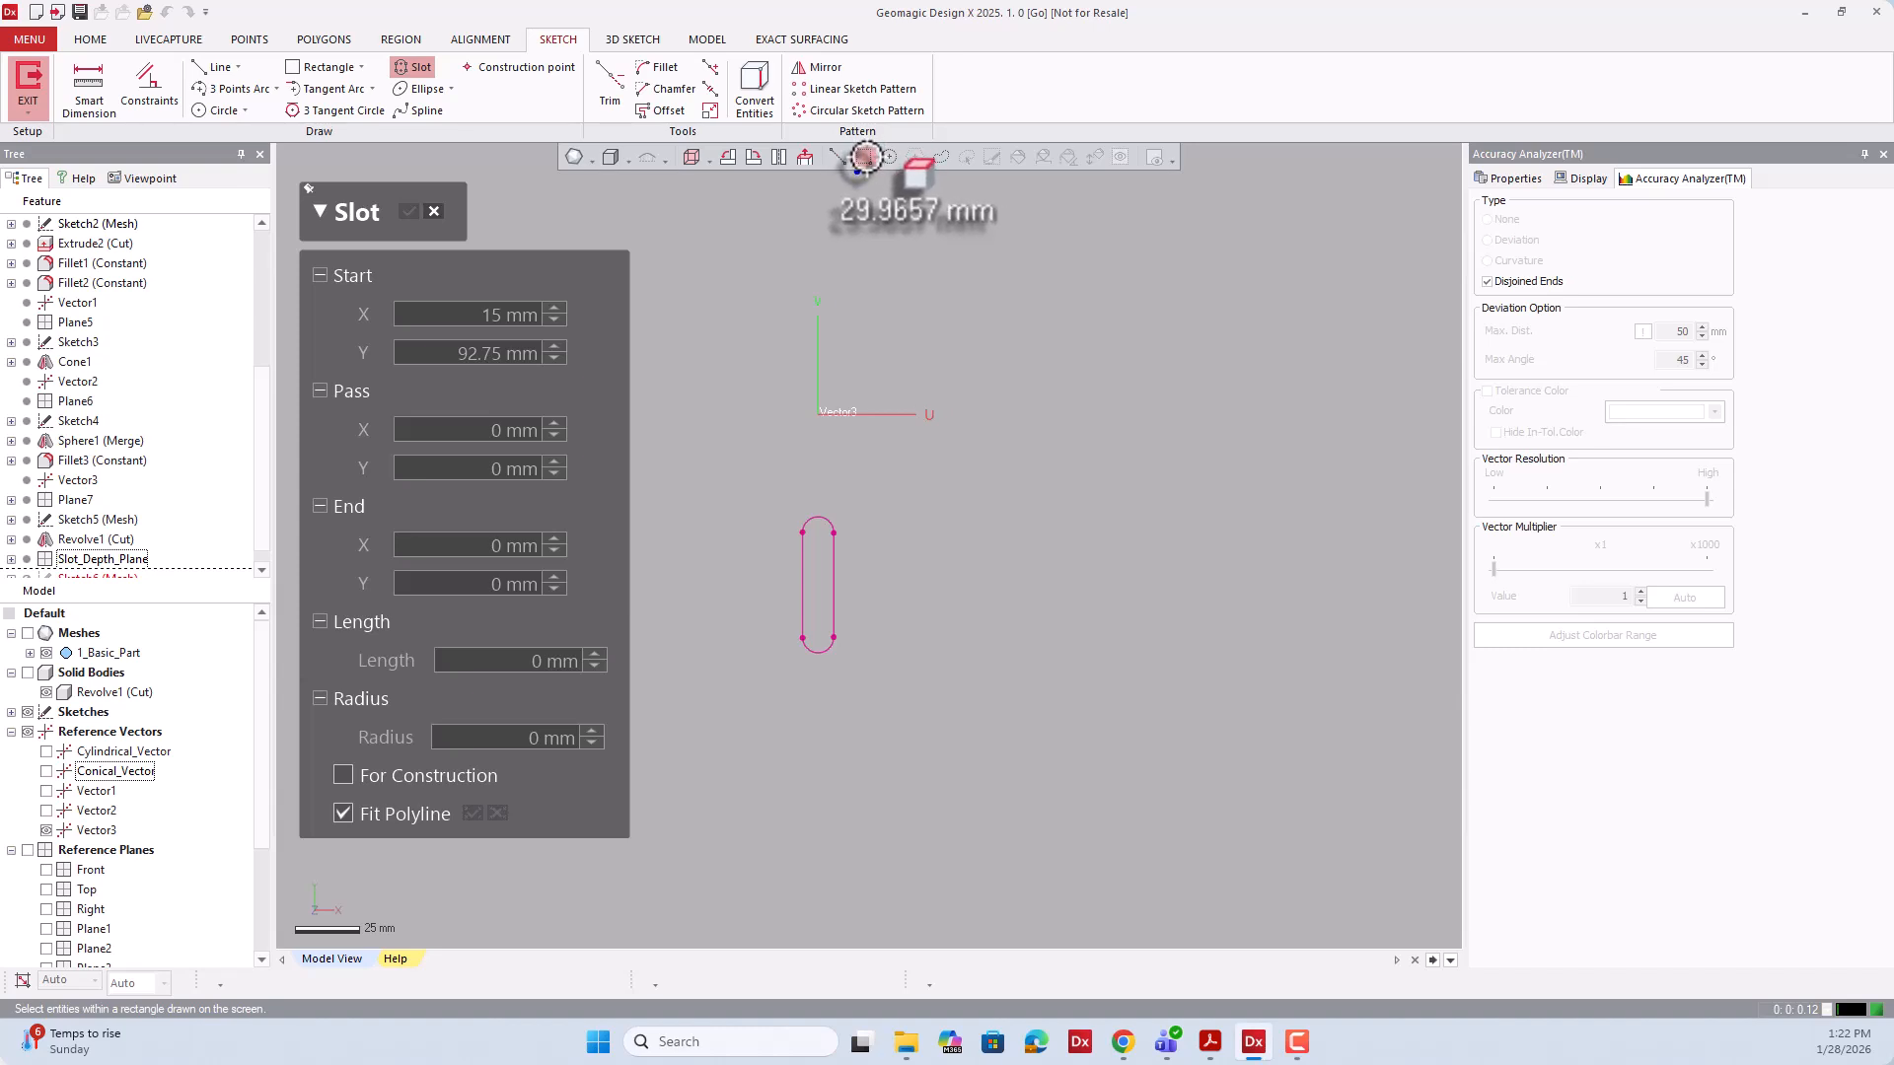
pyautogui.moveTo(746, 441); pyautogui.dragTo(892, 815)
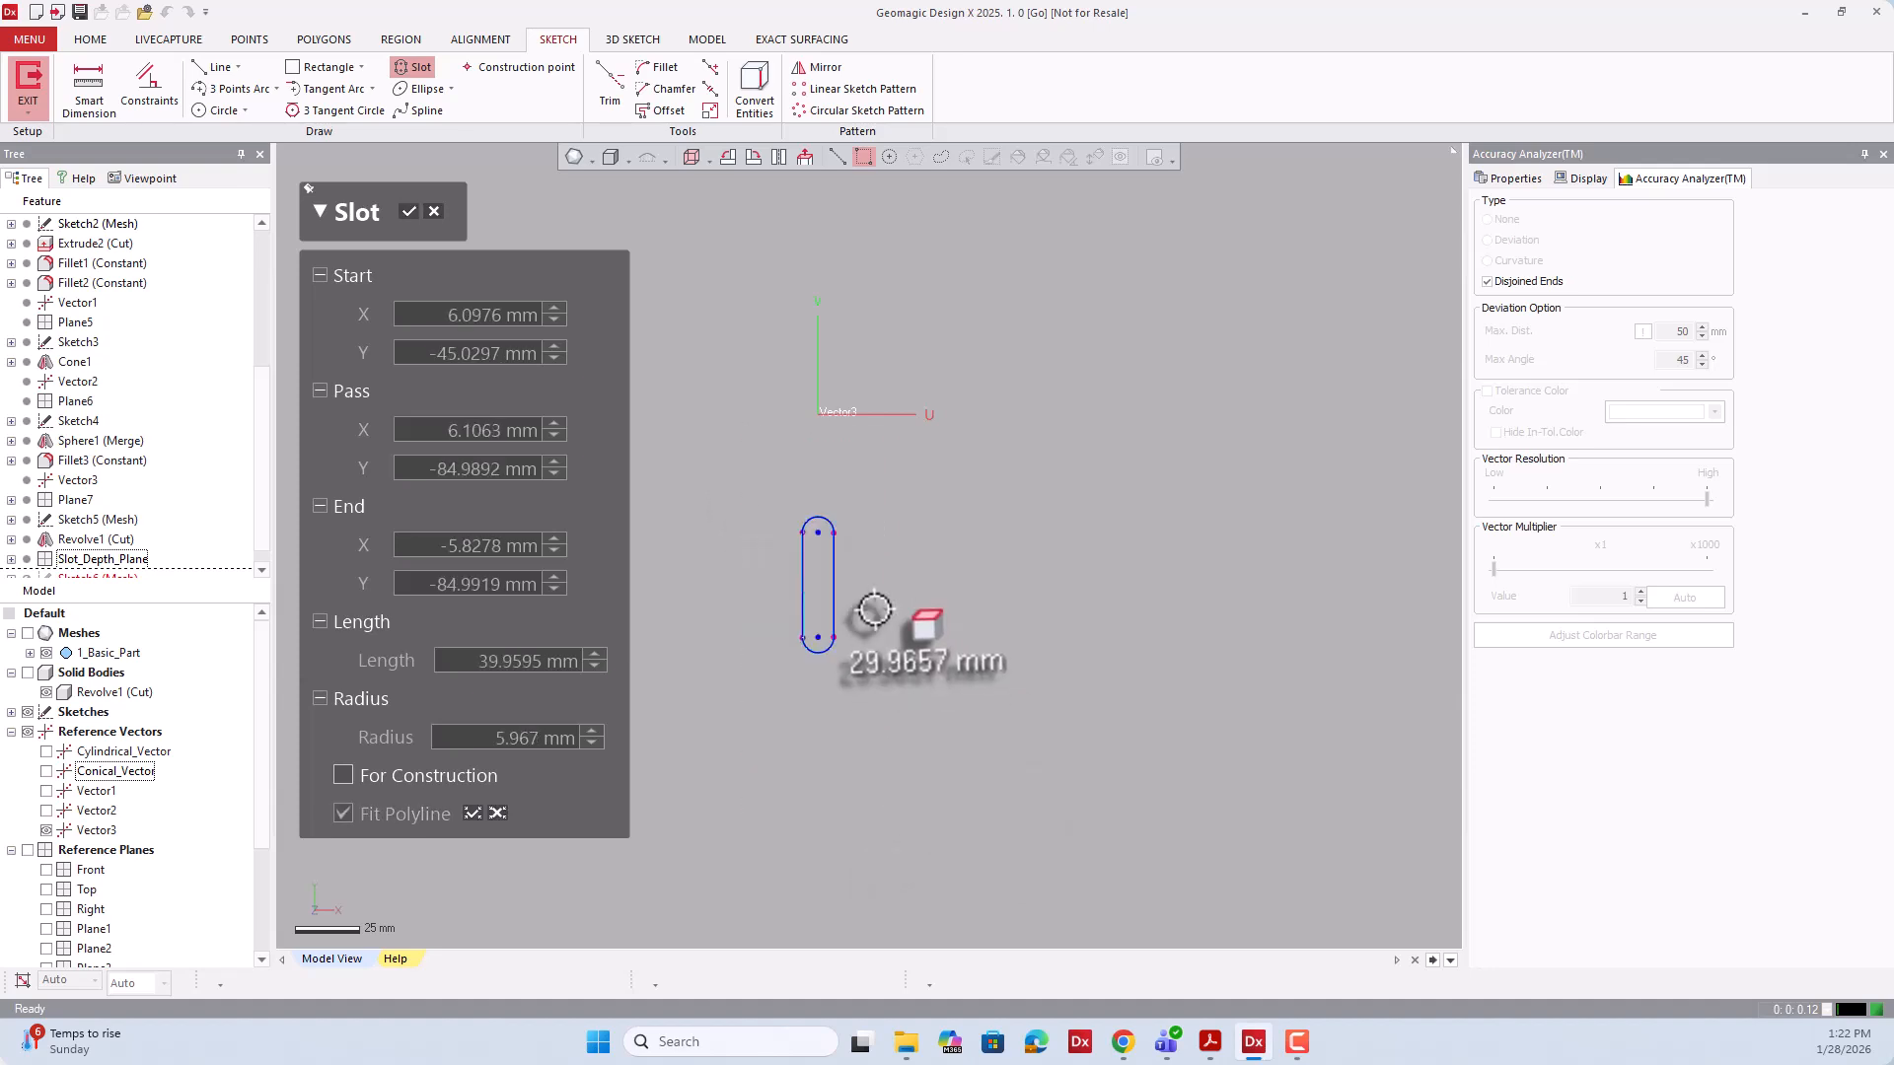
pyautogui.scroll(5, 789, 542)
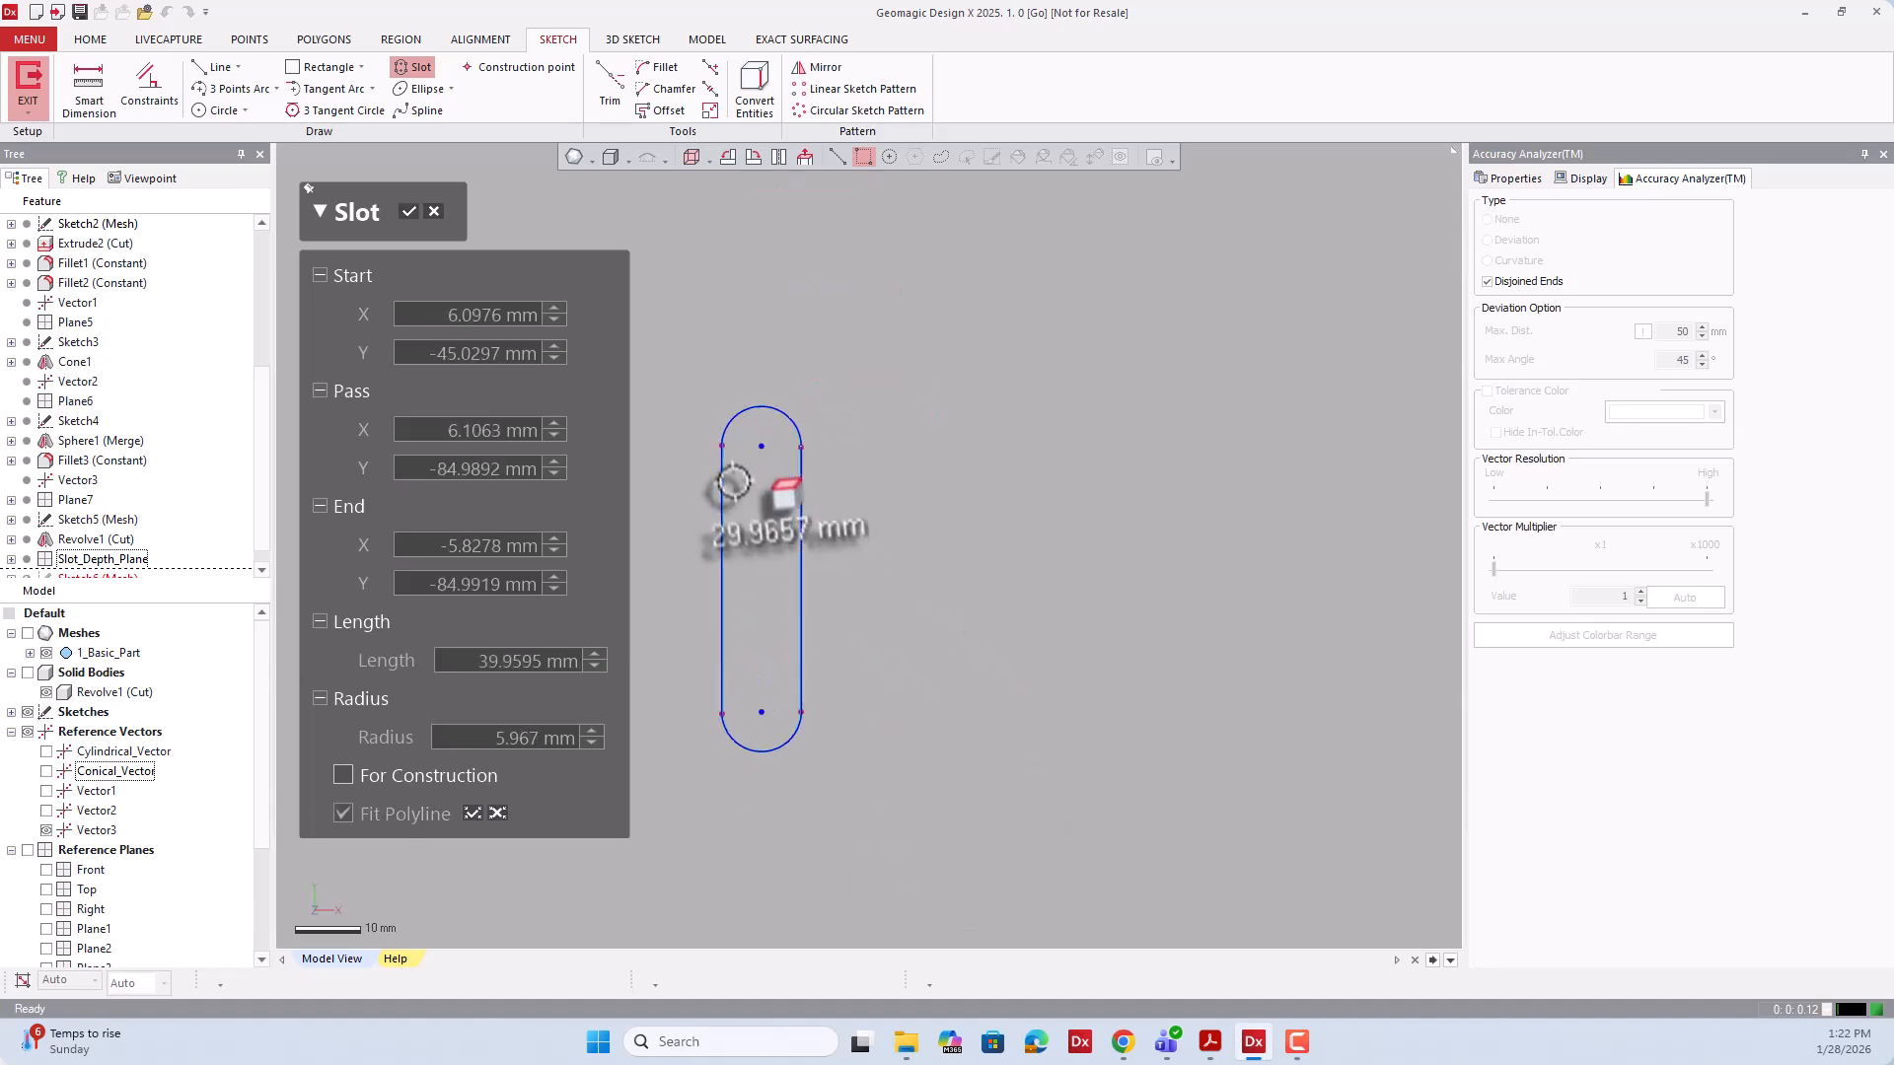
pyautogui.click(410, 213)
pyautogui.scroll(-3, 858, 456)
pyautogui.scroll(-2, 857, 457)
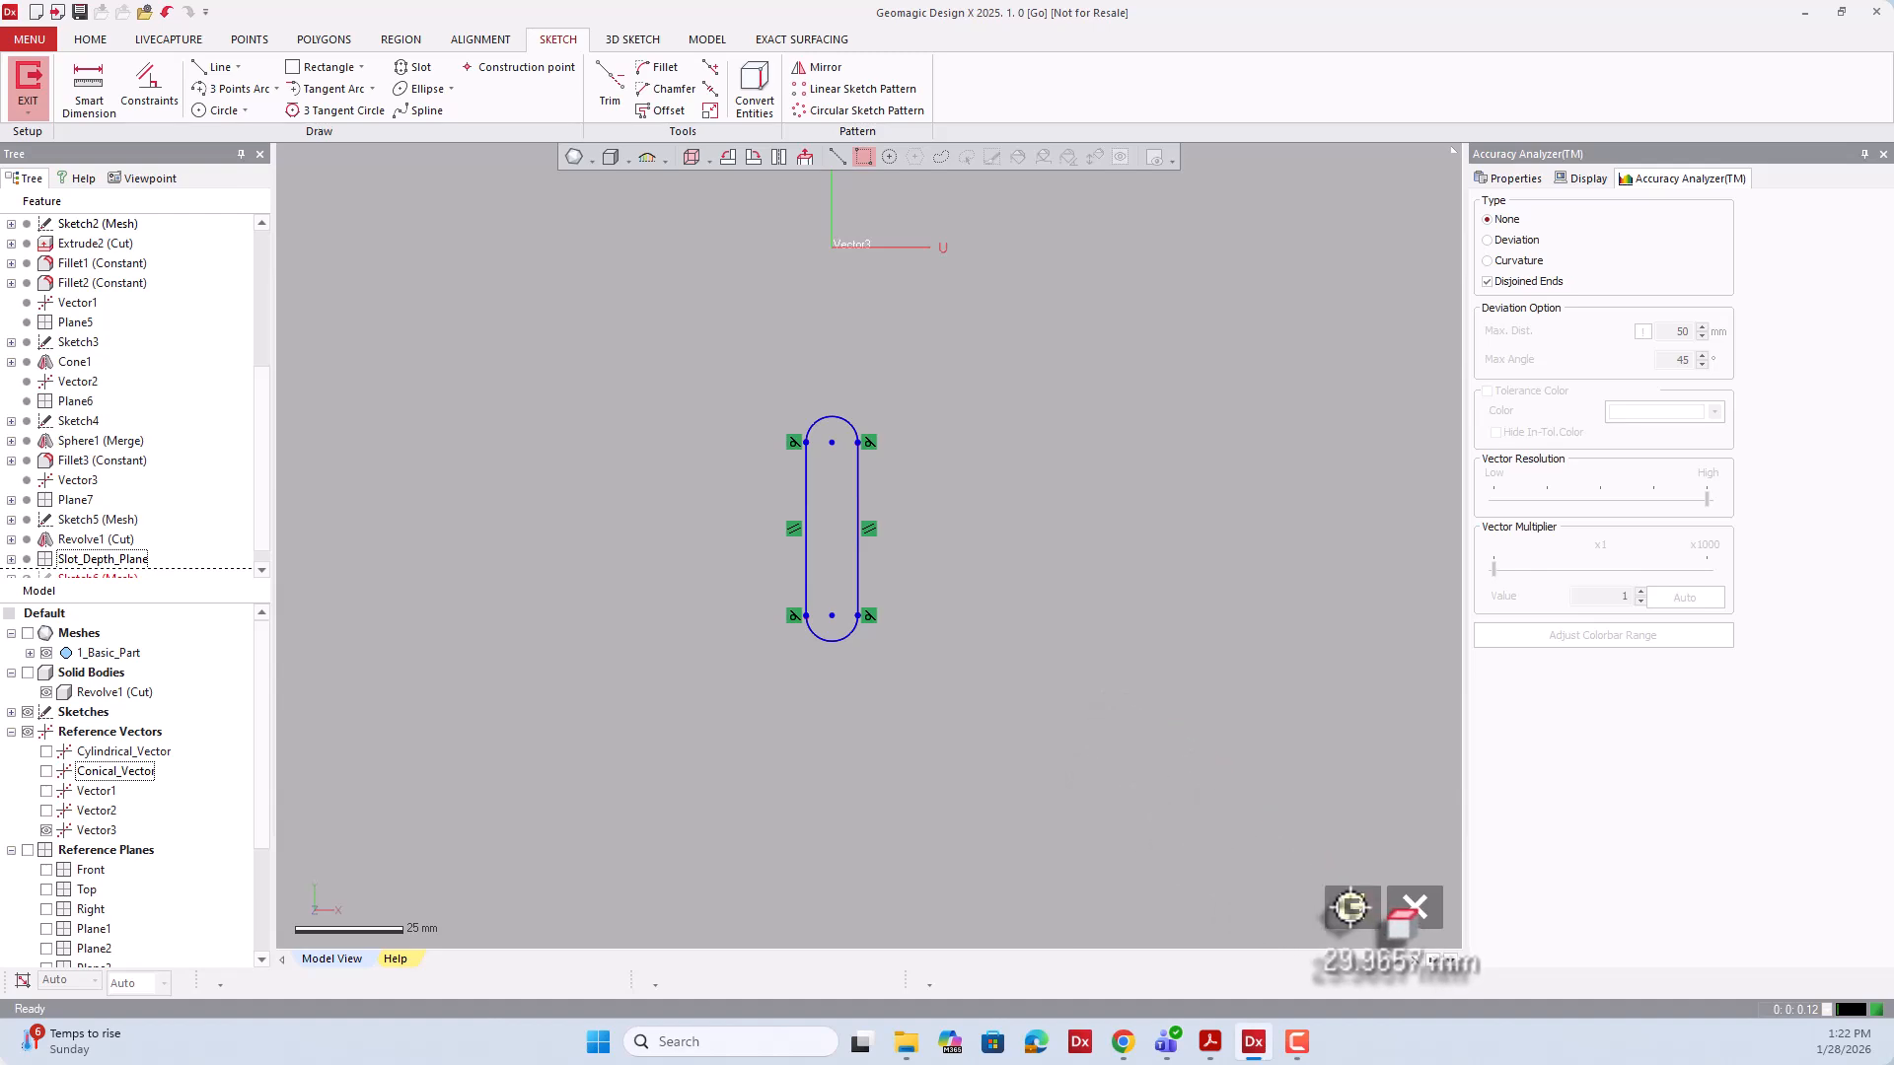
# Show the solid body again and exit the slot's mesh sketch.
pyautogui.click(27, 672)
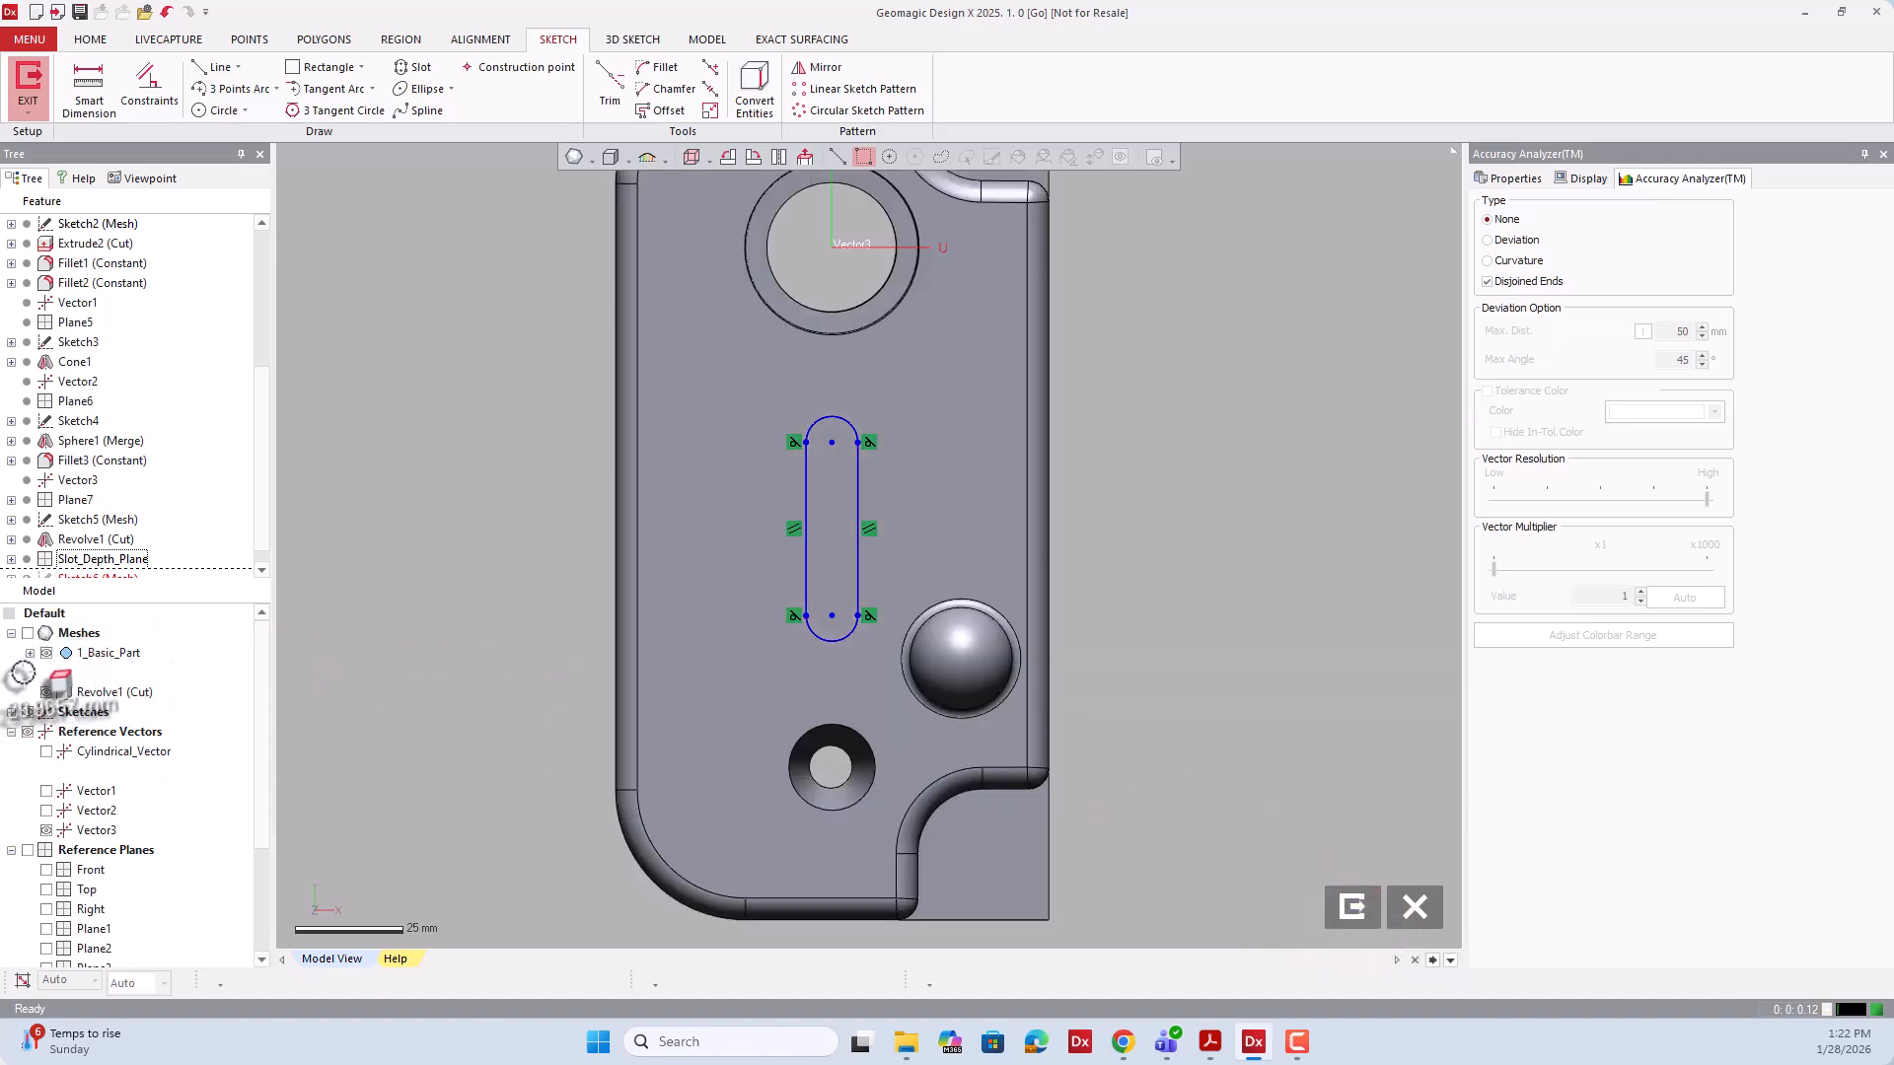
pyautogui.moveTo(957, 745)
pyautogui.mouseDown(button='right')
pyautogui.moveTo(789, 522)
pyautogui.moveTo(725, 483)
pyautogui.mouseUp(button='right')
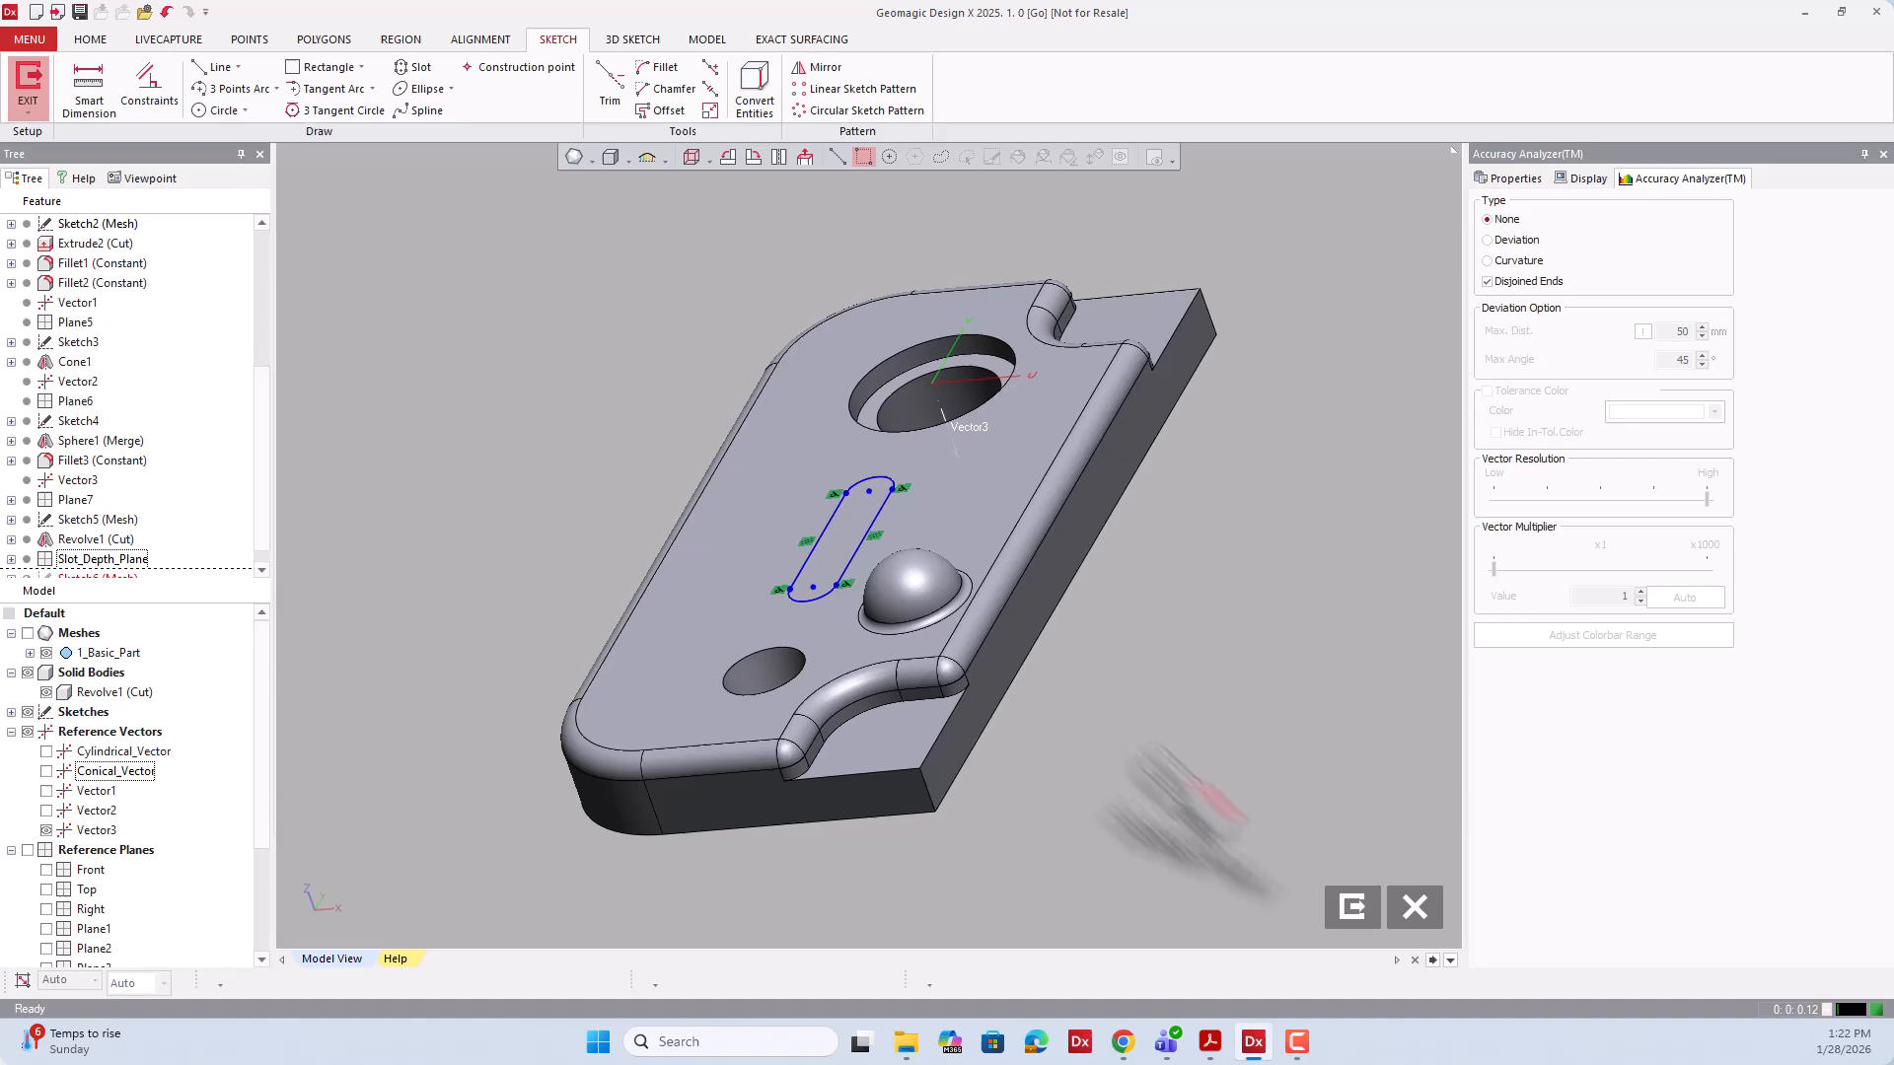
pyautogui.click(1352, 907)
pyautogui.moveTo(1263, 828); pyautogui.dragTo(960, 668, button='right')
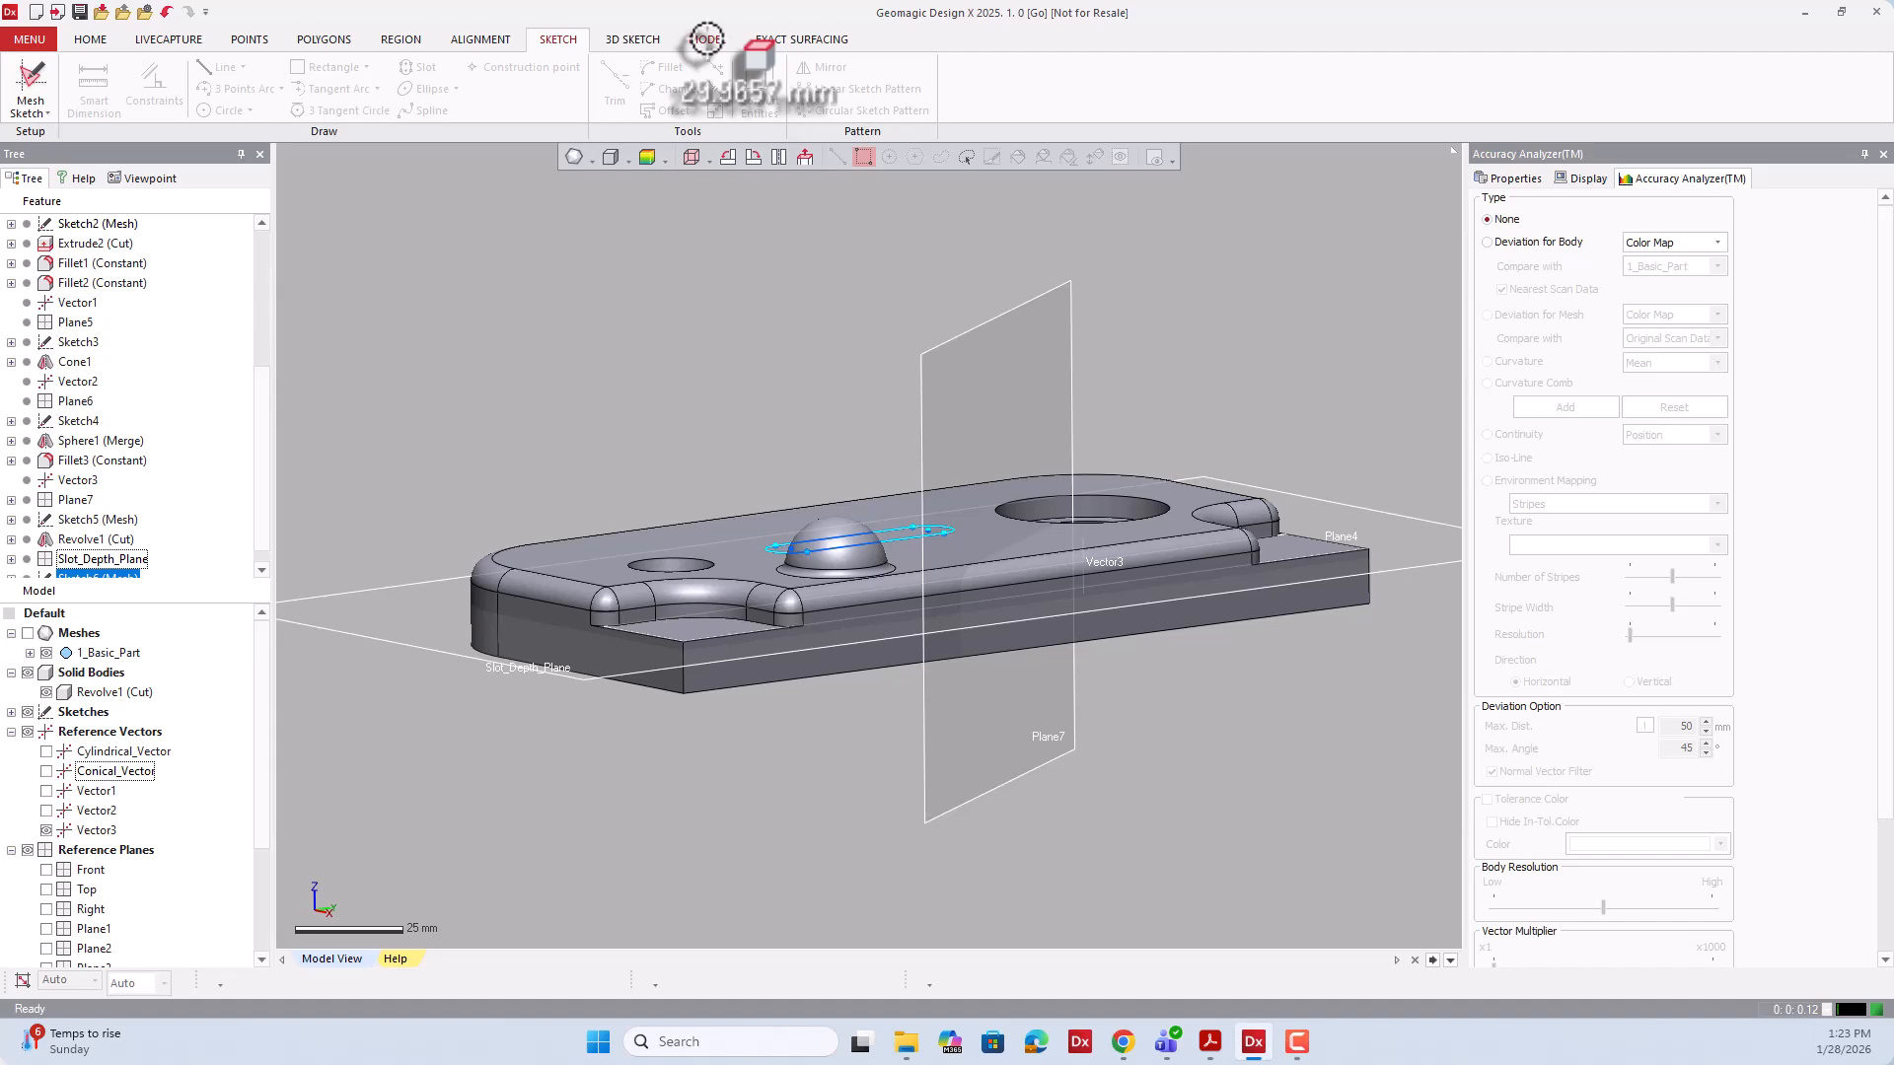
# Start a solid Extrude of the rounded slot's sketch loop with a blind length of 72.5 mm above the part.
pyautogui.click(706, 40)
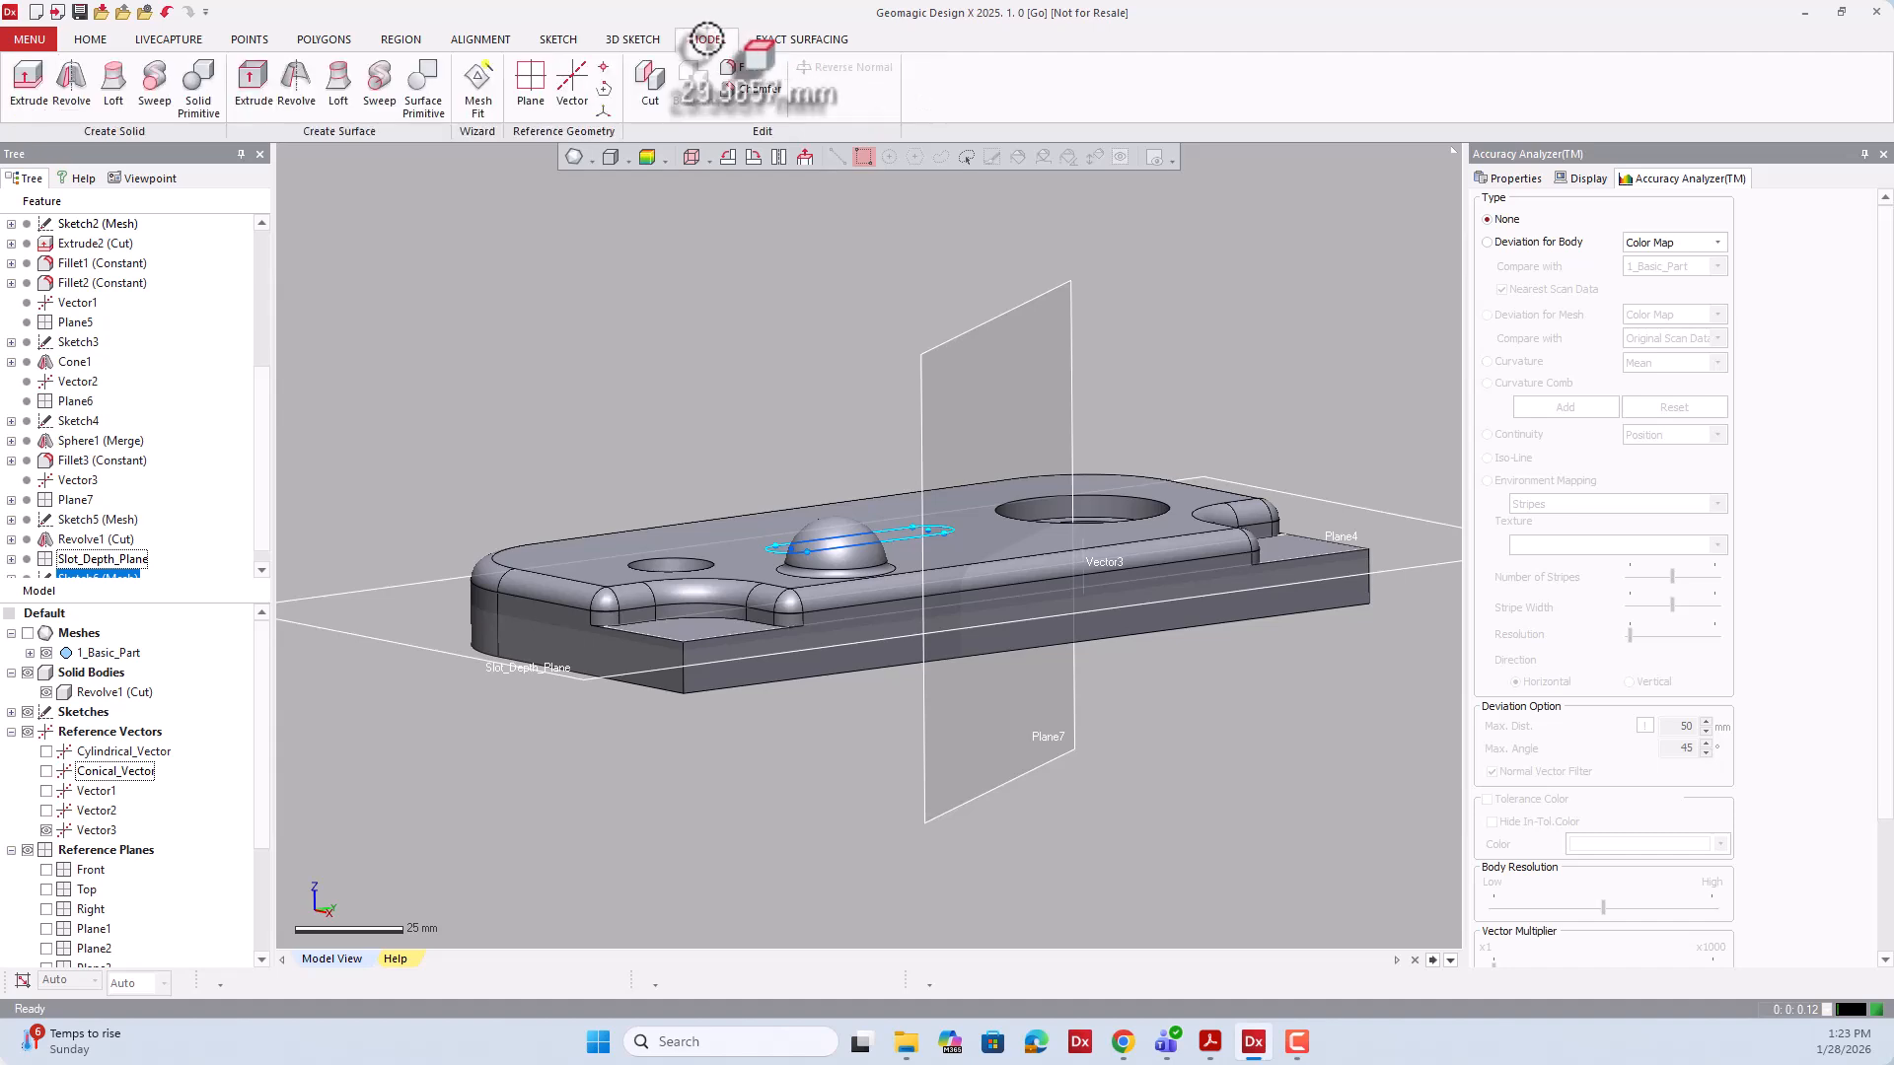
pyautogui.click(25, 96)
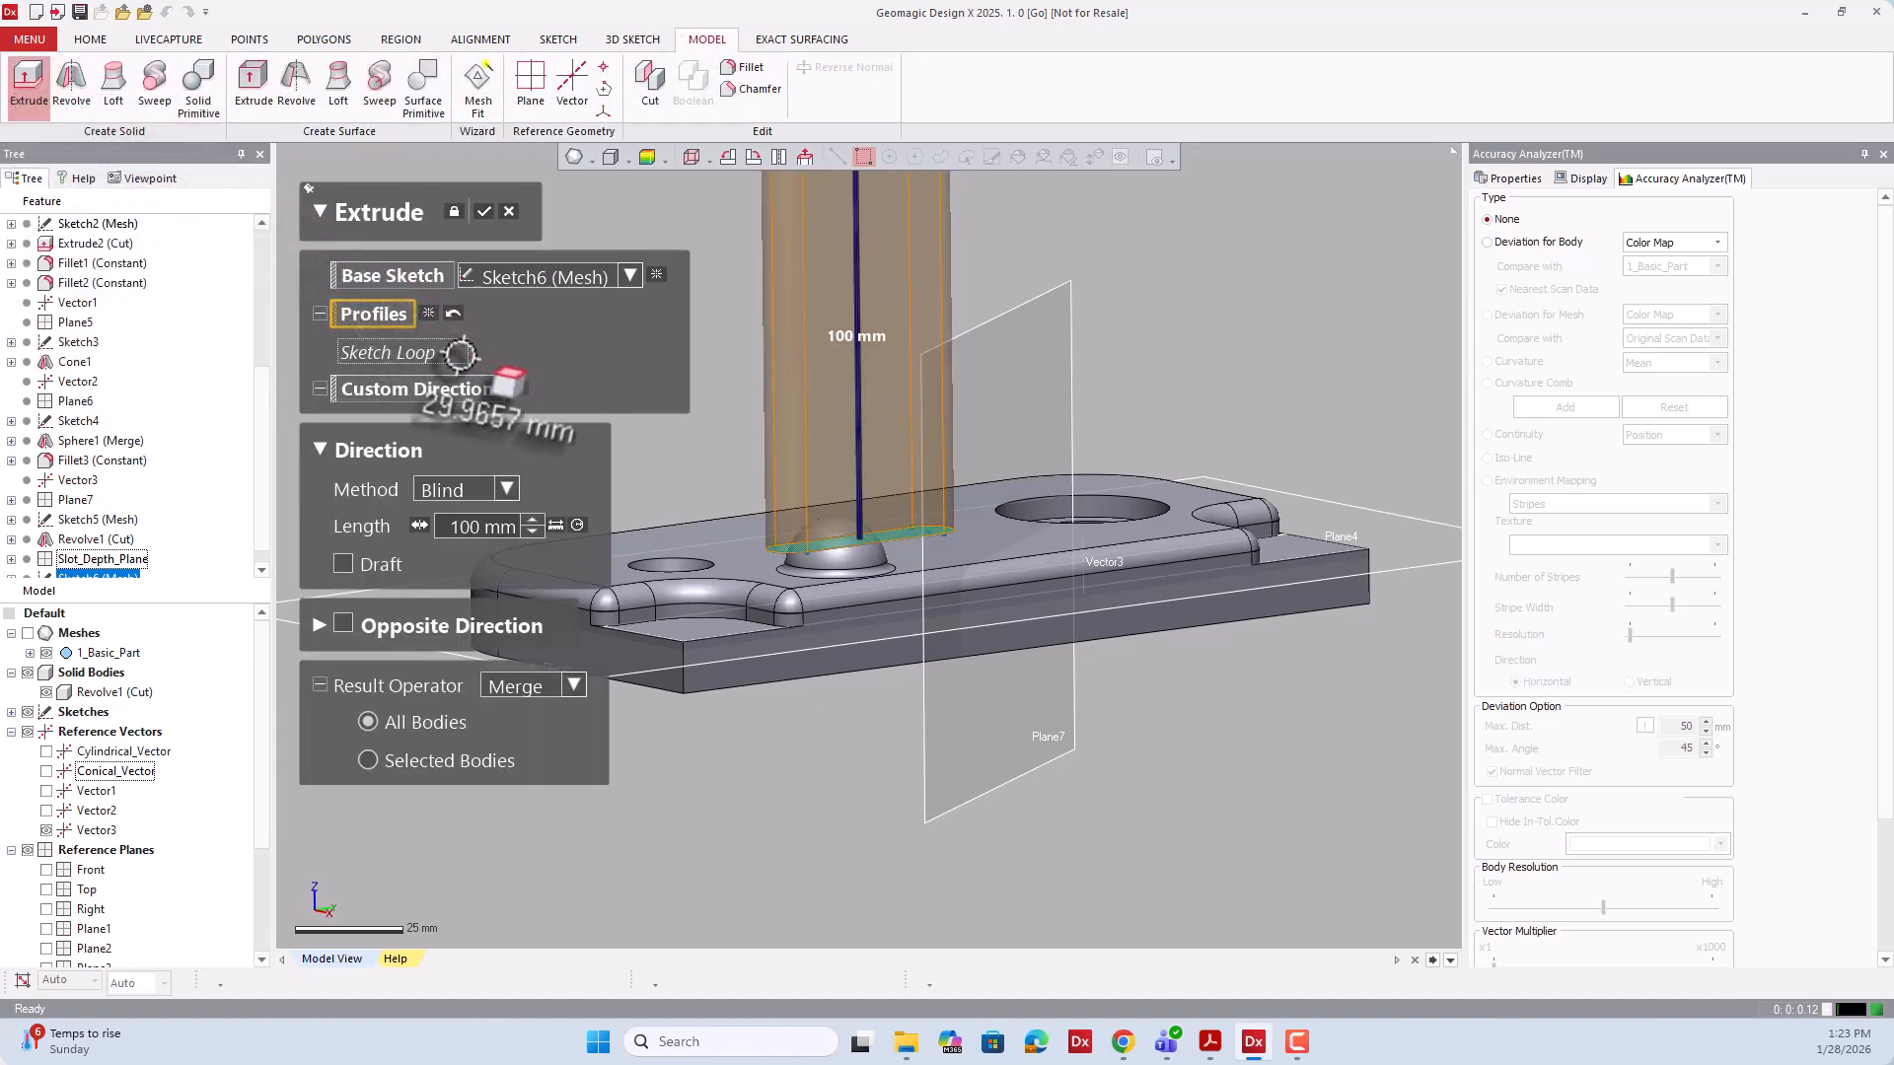
pyautogui.click(429, 314)
pyautogui.scroll(-1, 148, 473)
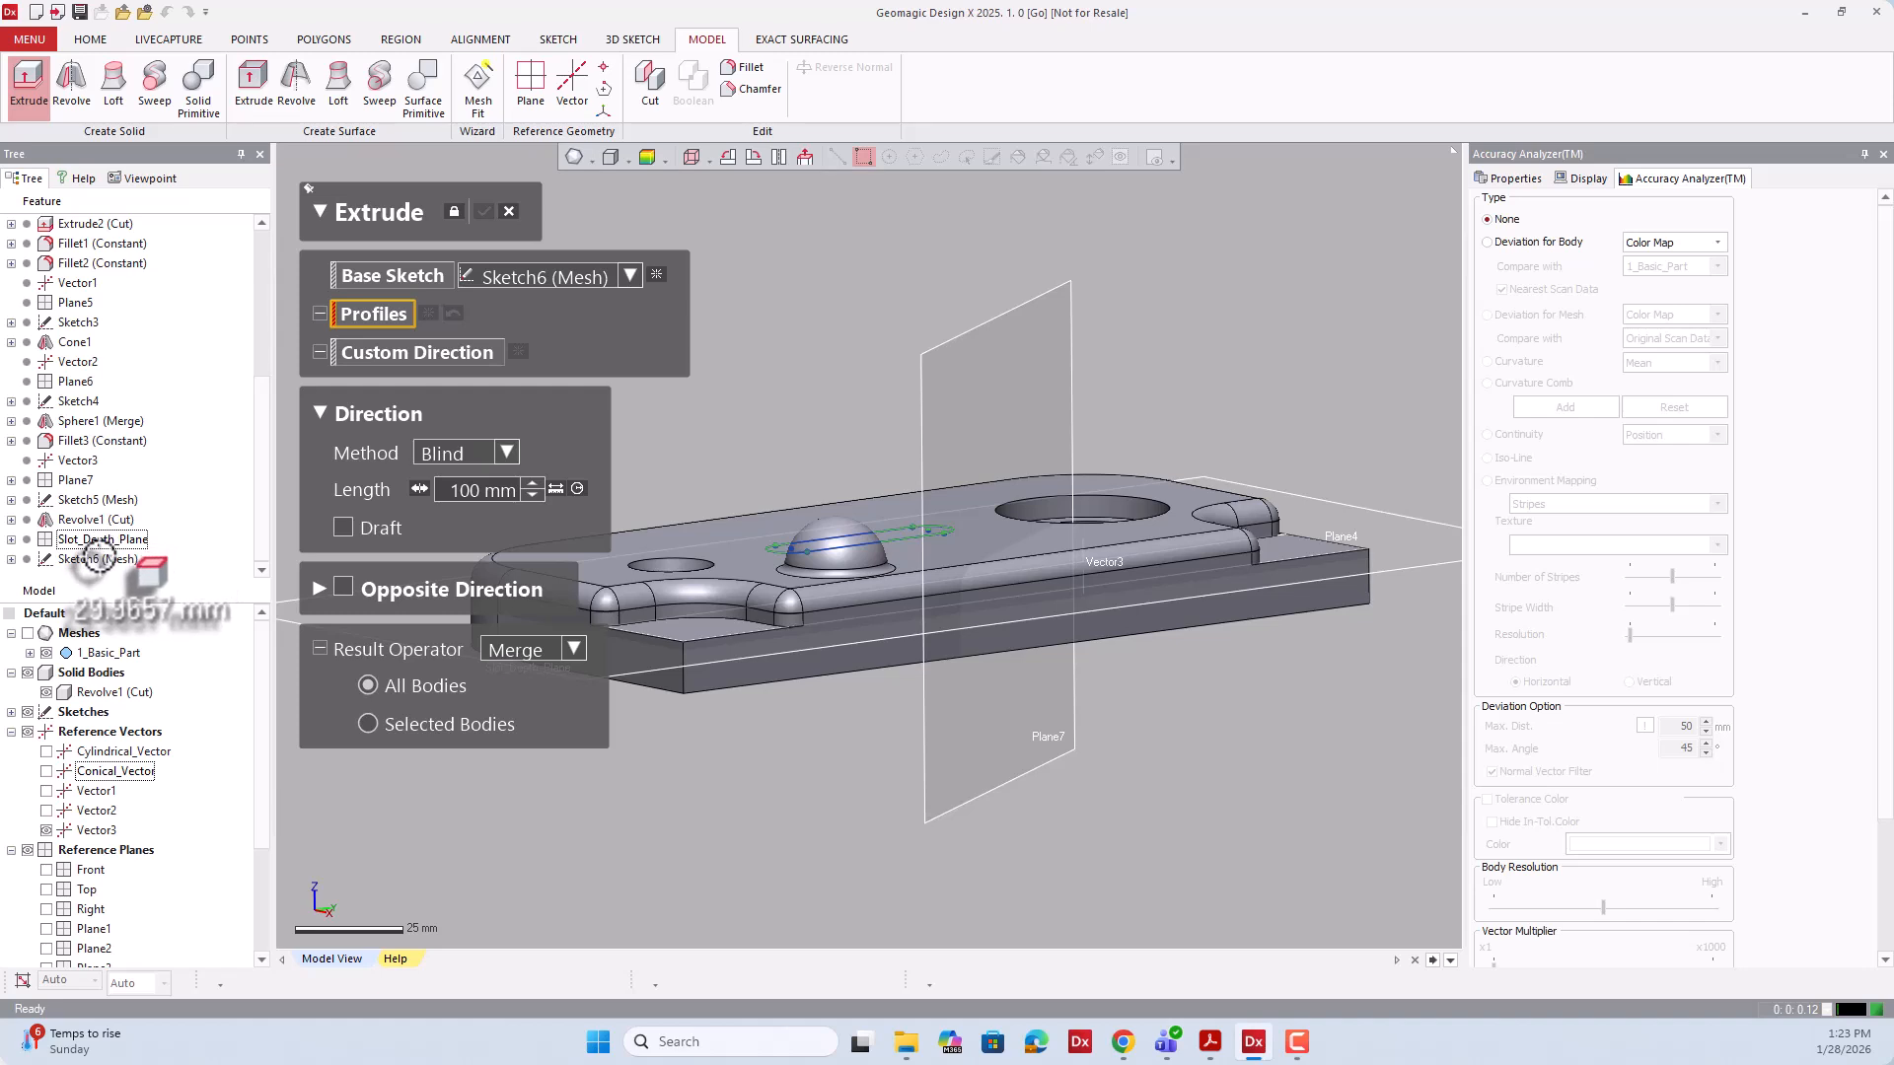
pyautogui.click(98, 558)
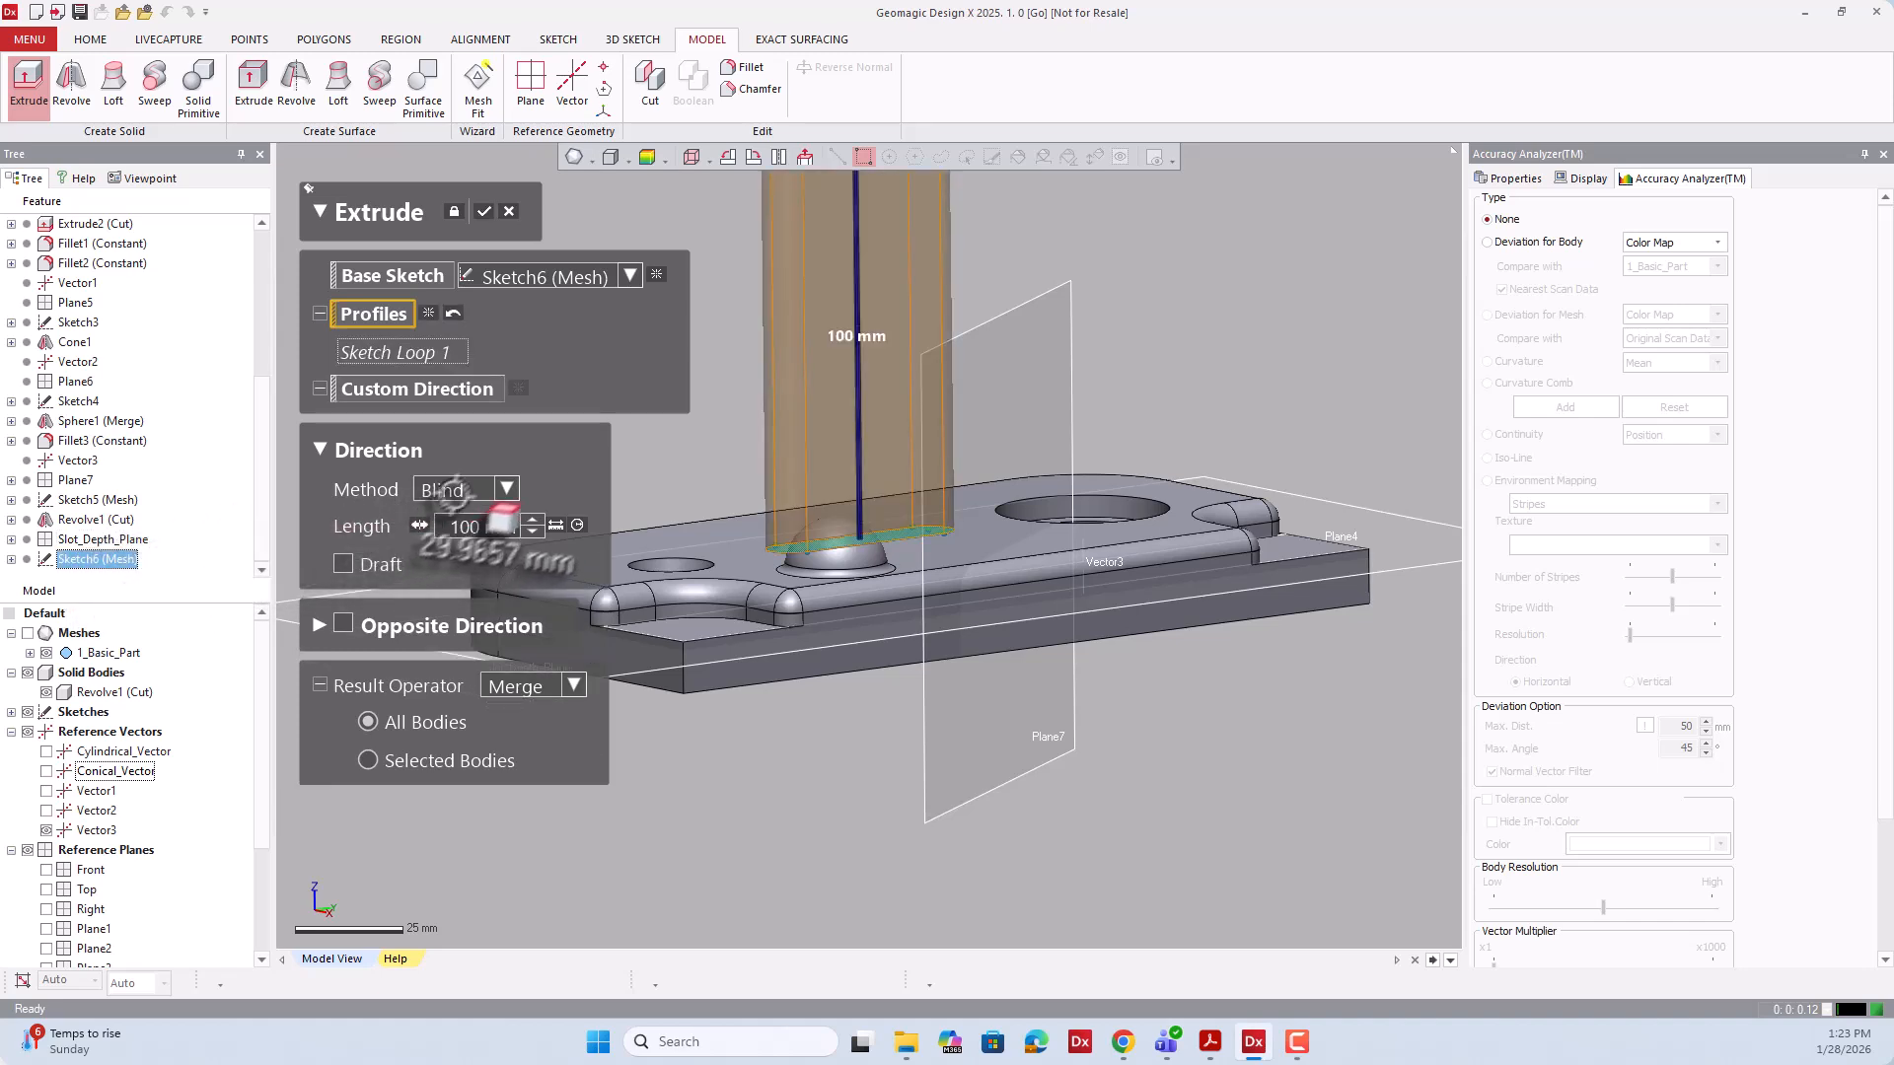
pyautogui.scroll(-3, 898, 660)
pyautogui.moveTo(888, 407); pyautogui.dragTo(879, 435)
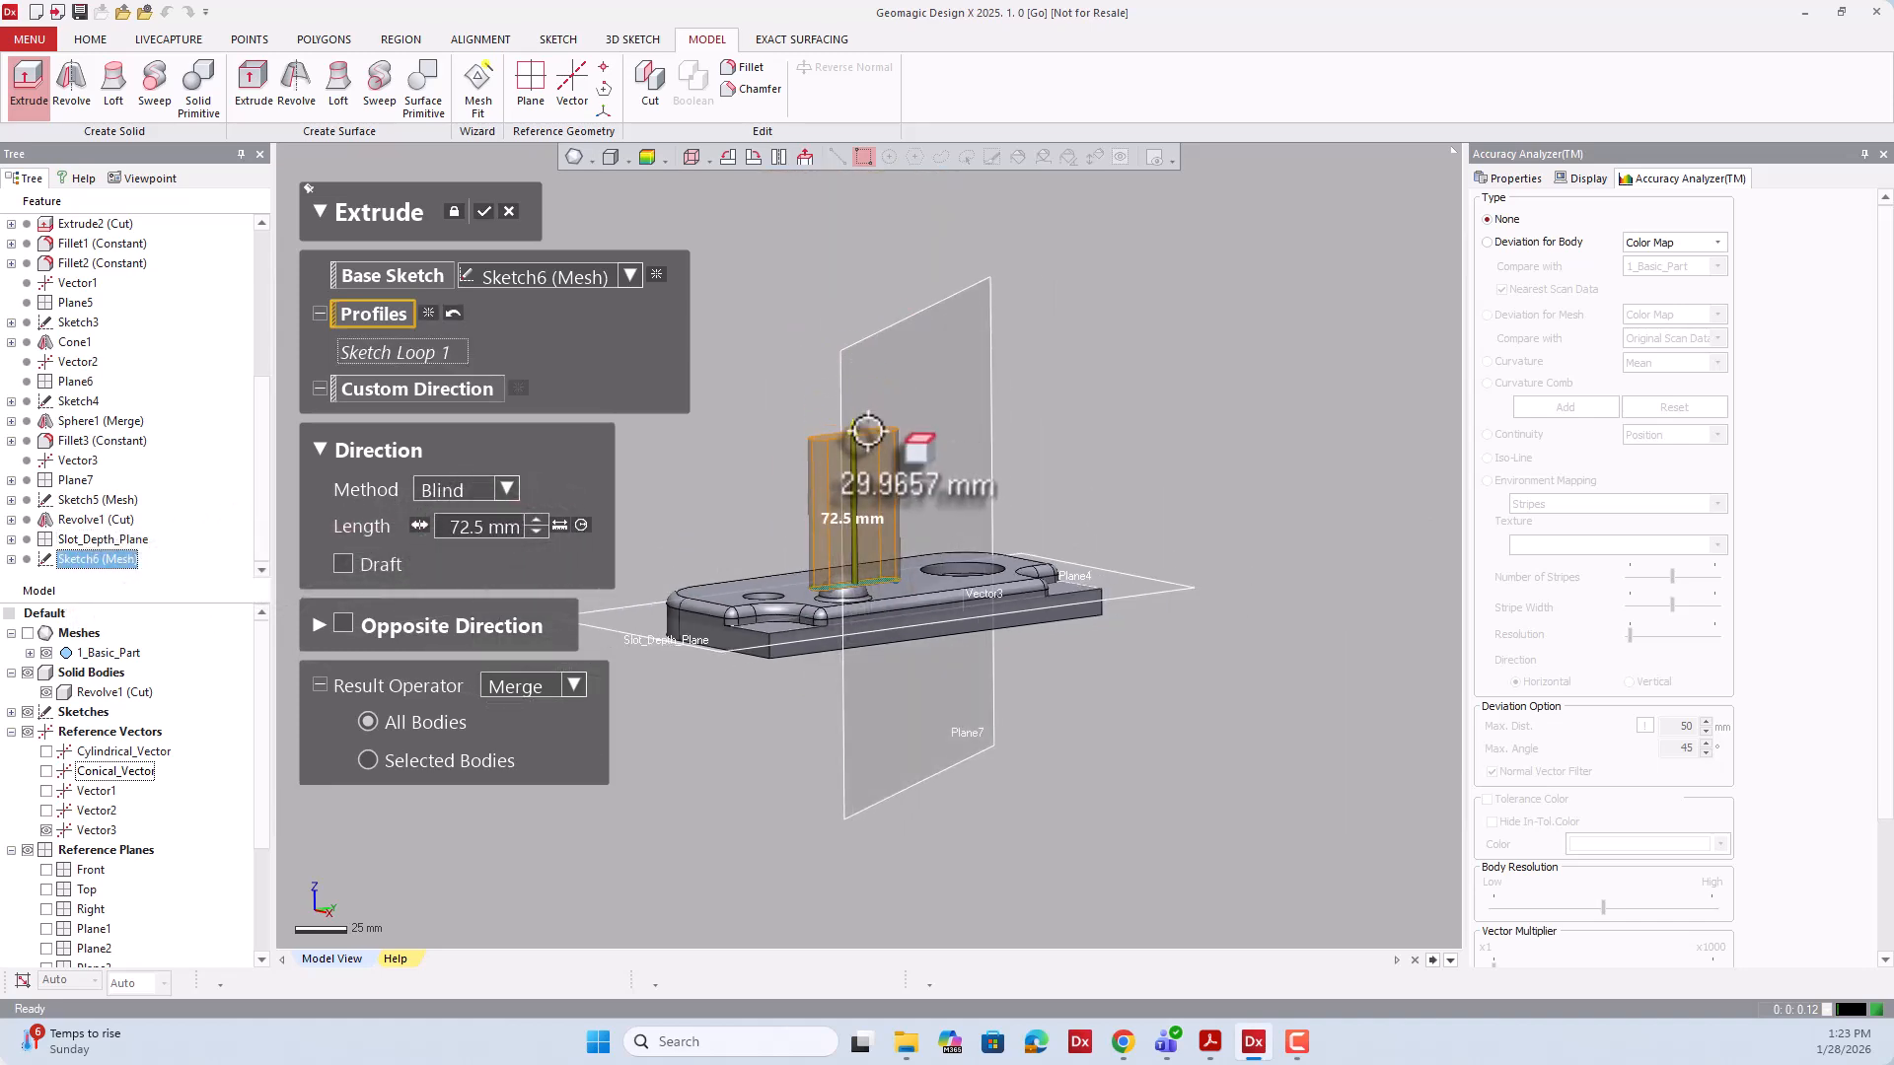
pyautogui.scroll(3, 878, 435)
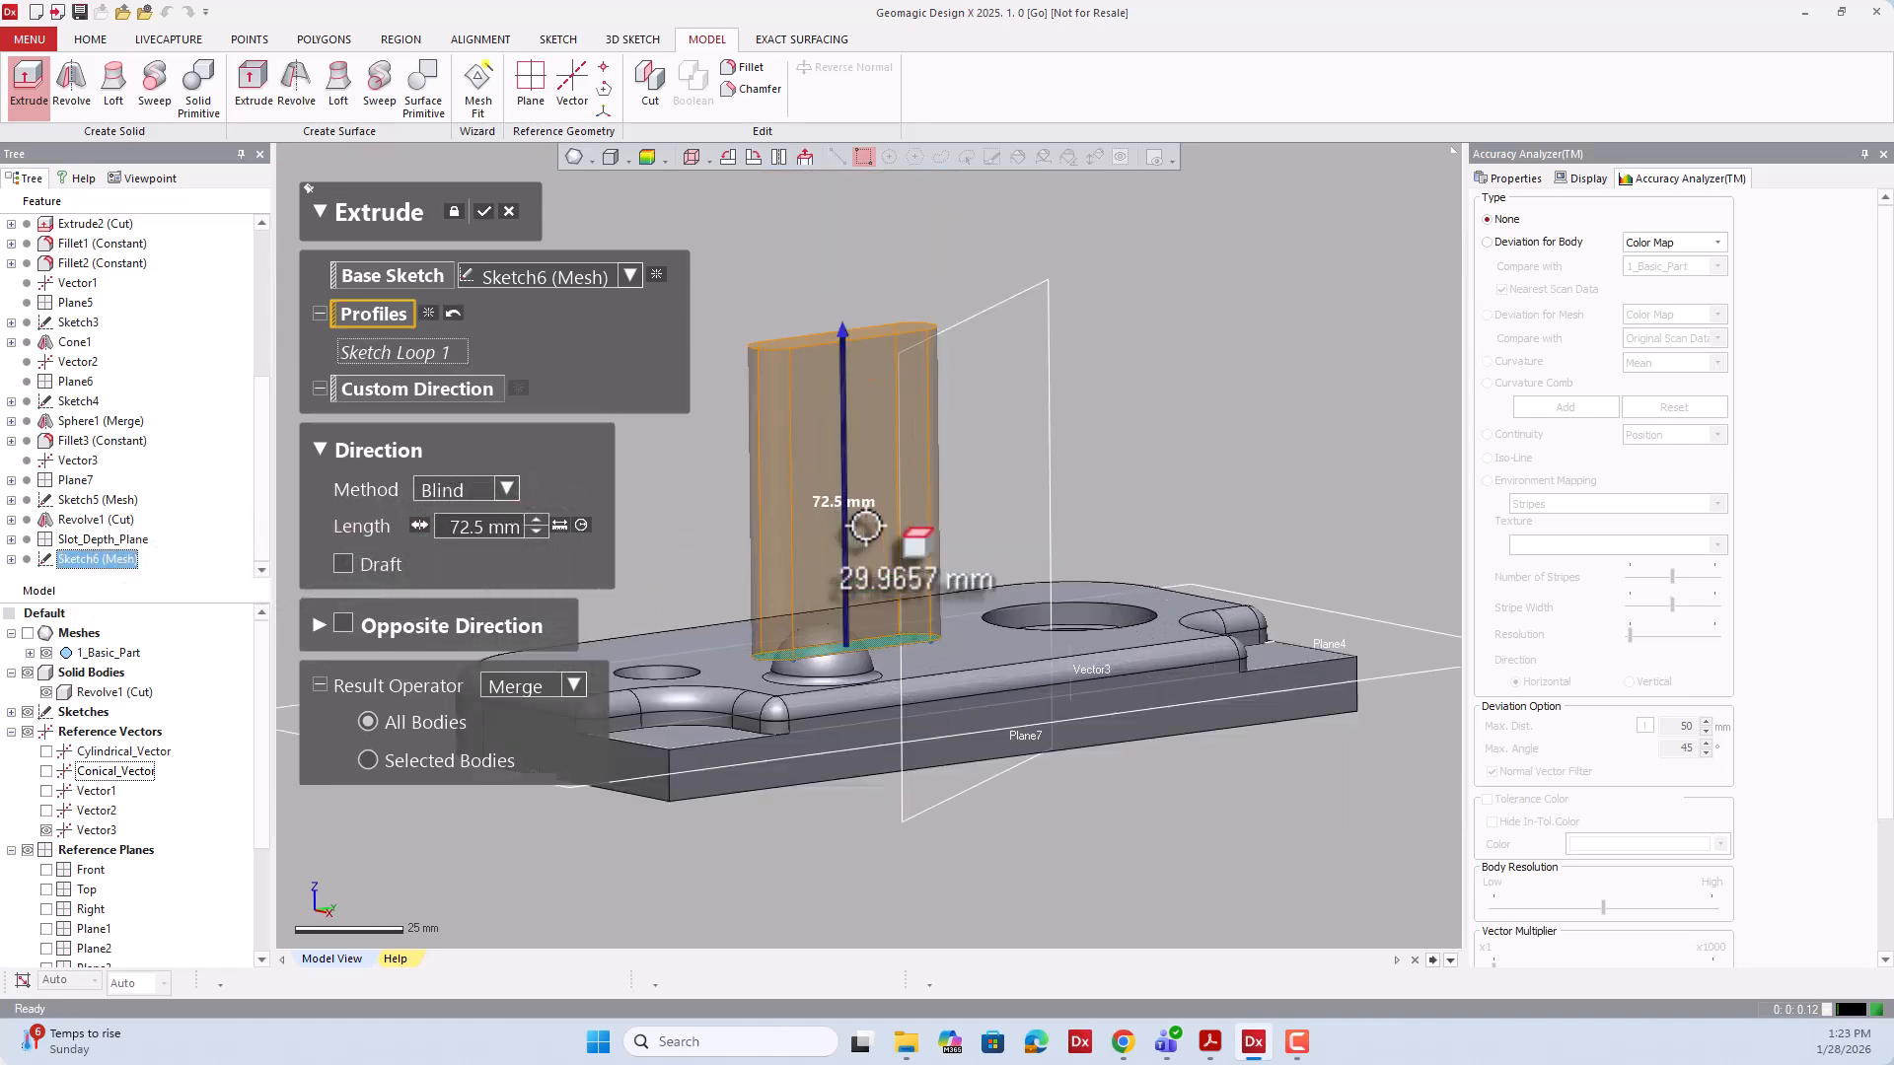
# Extend the extrusion in the opposite direction up to the surface Slot_Depth_Plane and complete it as a Cut.
pyautogui.click(345, 624)
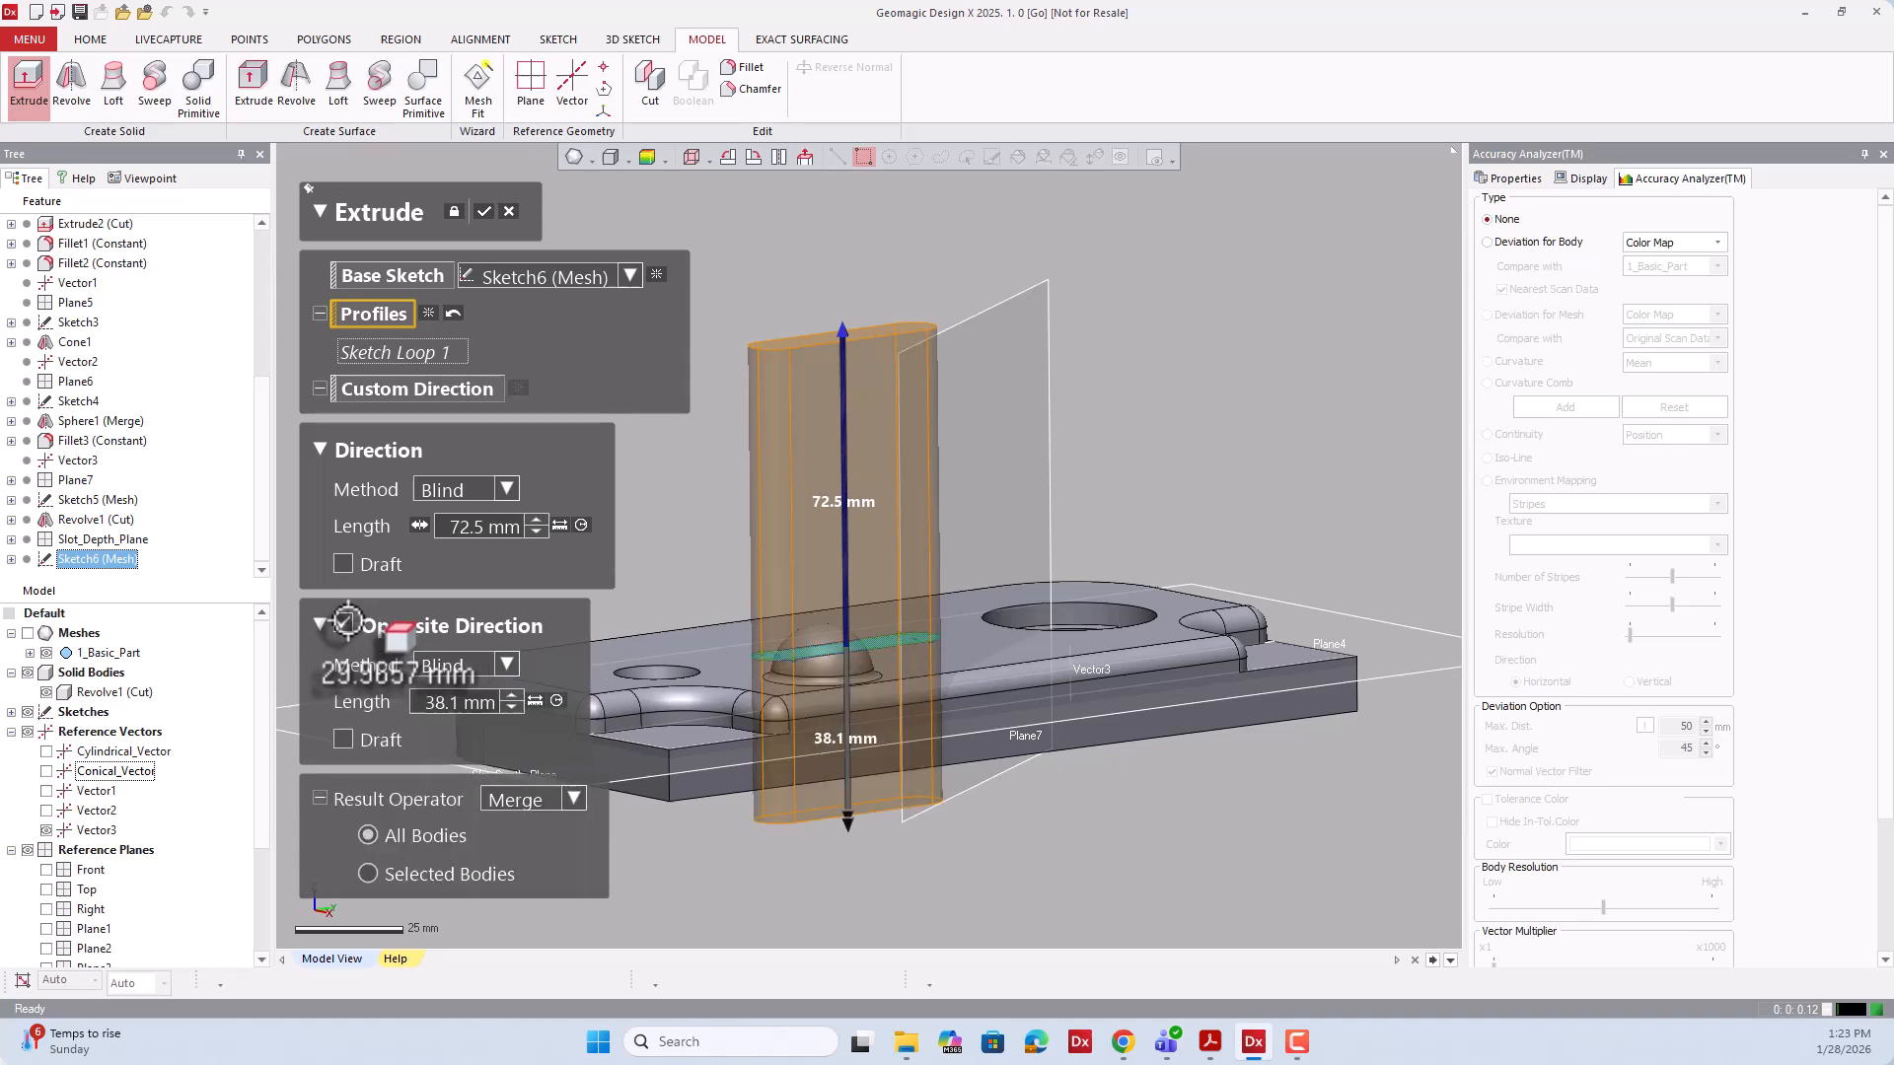
pyautogui.click(504, 665)
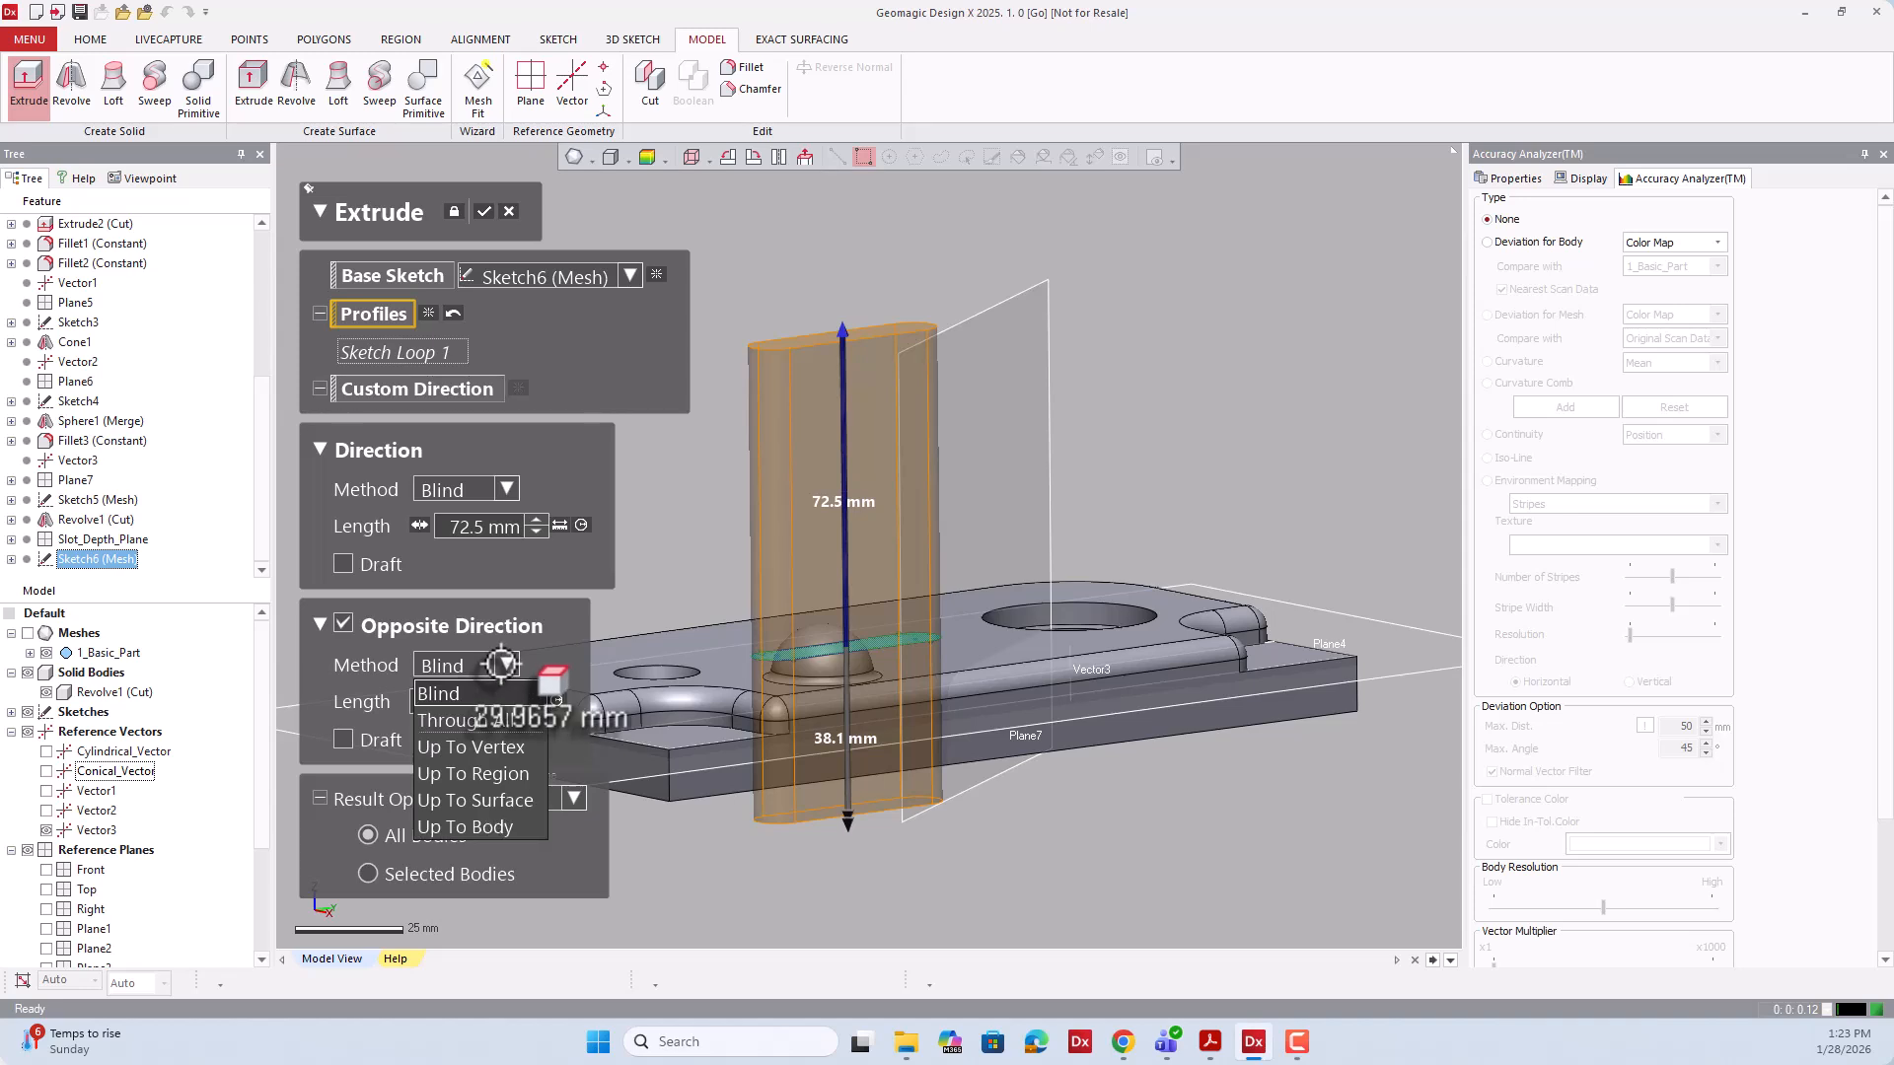
pyautogui.click(517, 797)
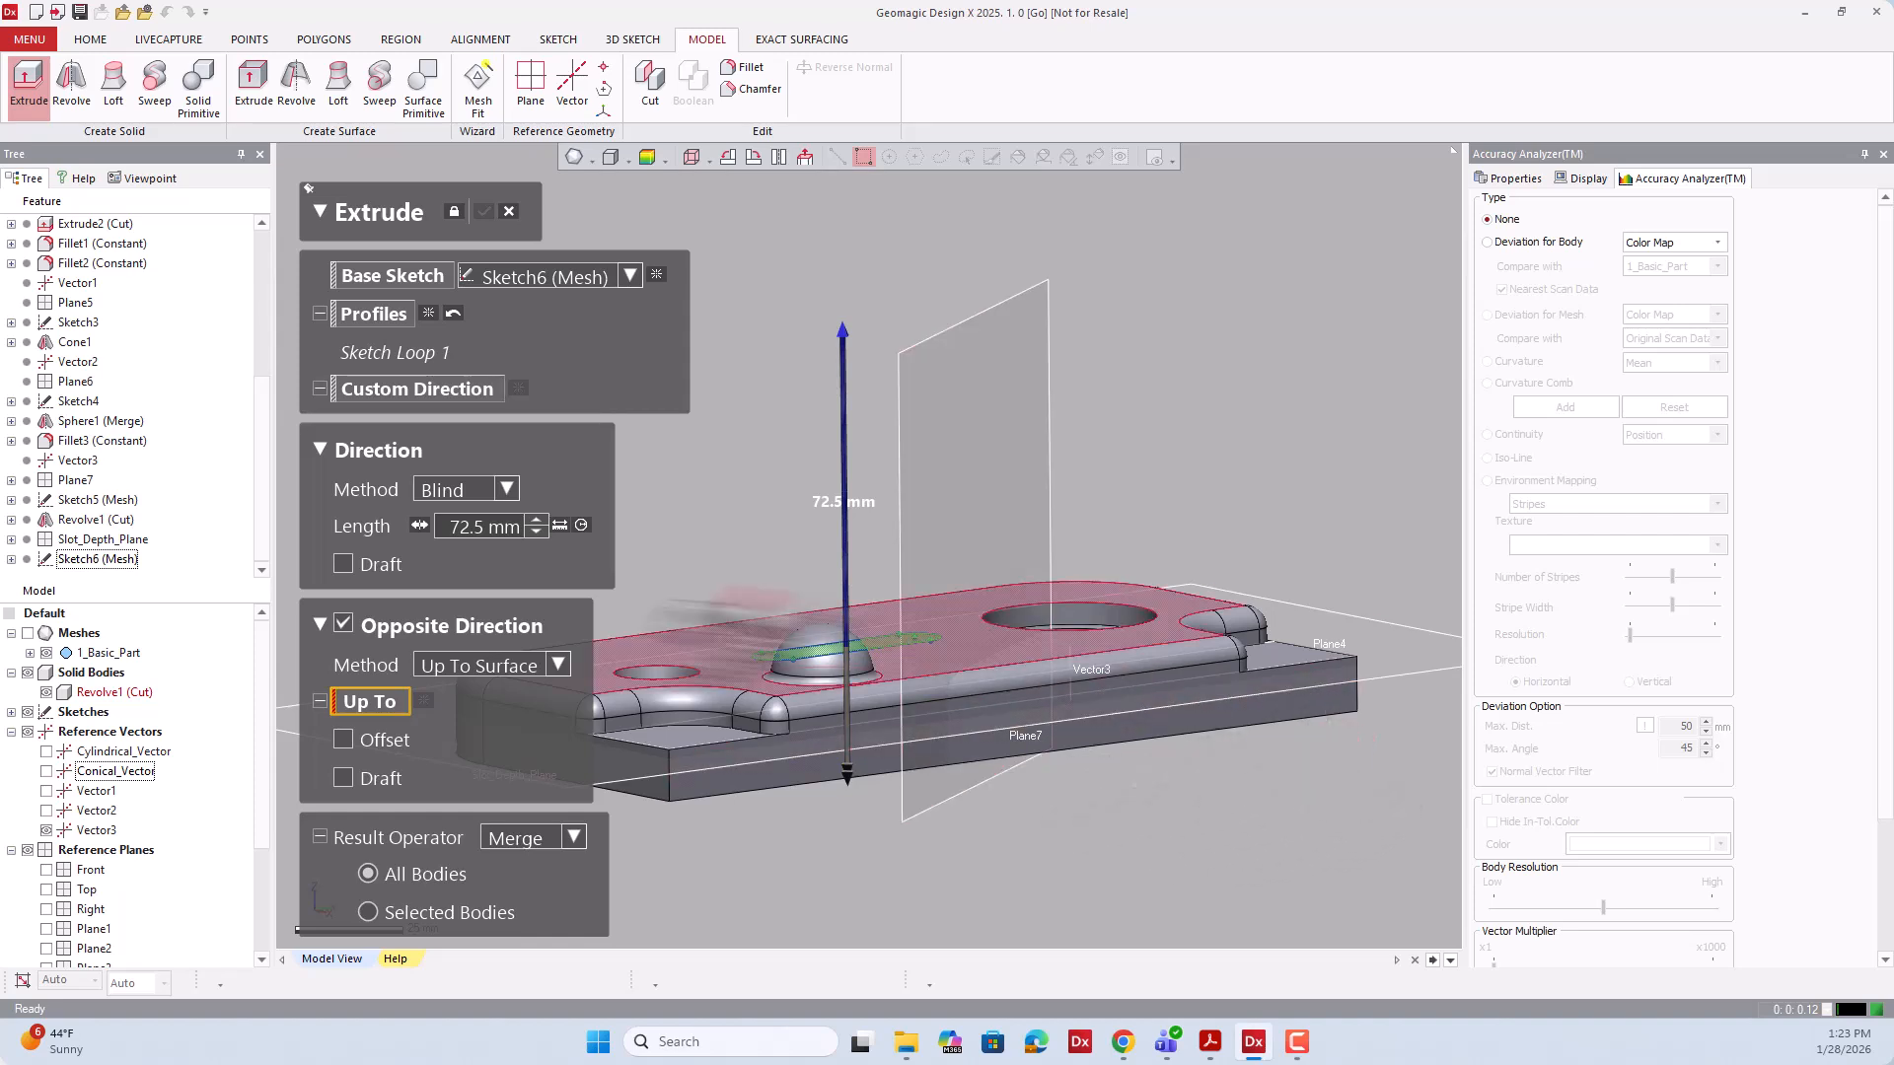
pyautogui.click(102, 539)
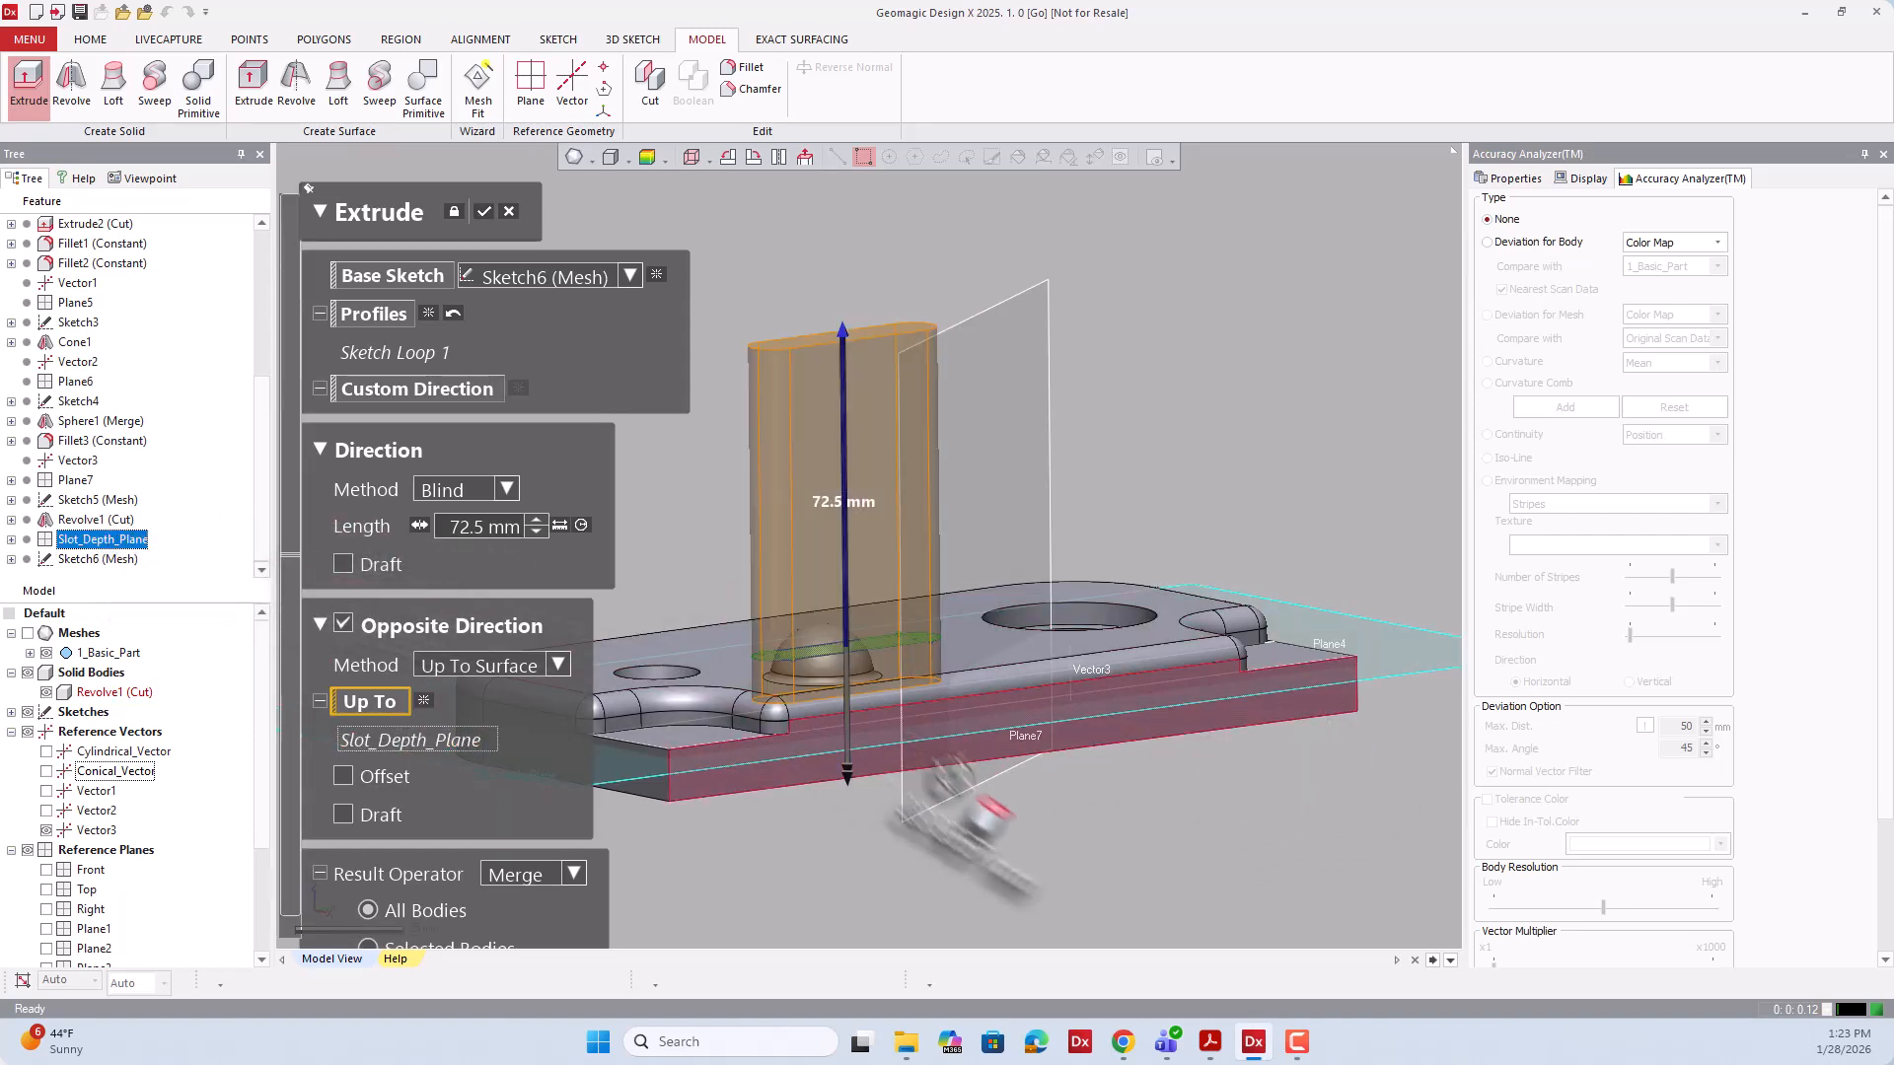
pyautogui.moveTo(942, 804)
pyautogui.mouseDown(button='right')
pyautogui.moveTo(873, 730)
pyautogui.moveTo(878, 810)
pyautogui.moveTo(888, 754)
pyautogui.mouseUp(button='right')
pyautogui.click(555, 876)
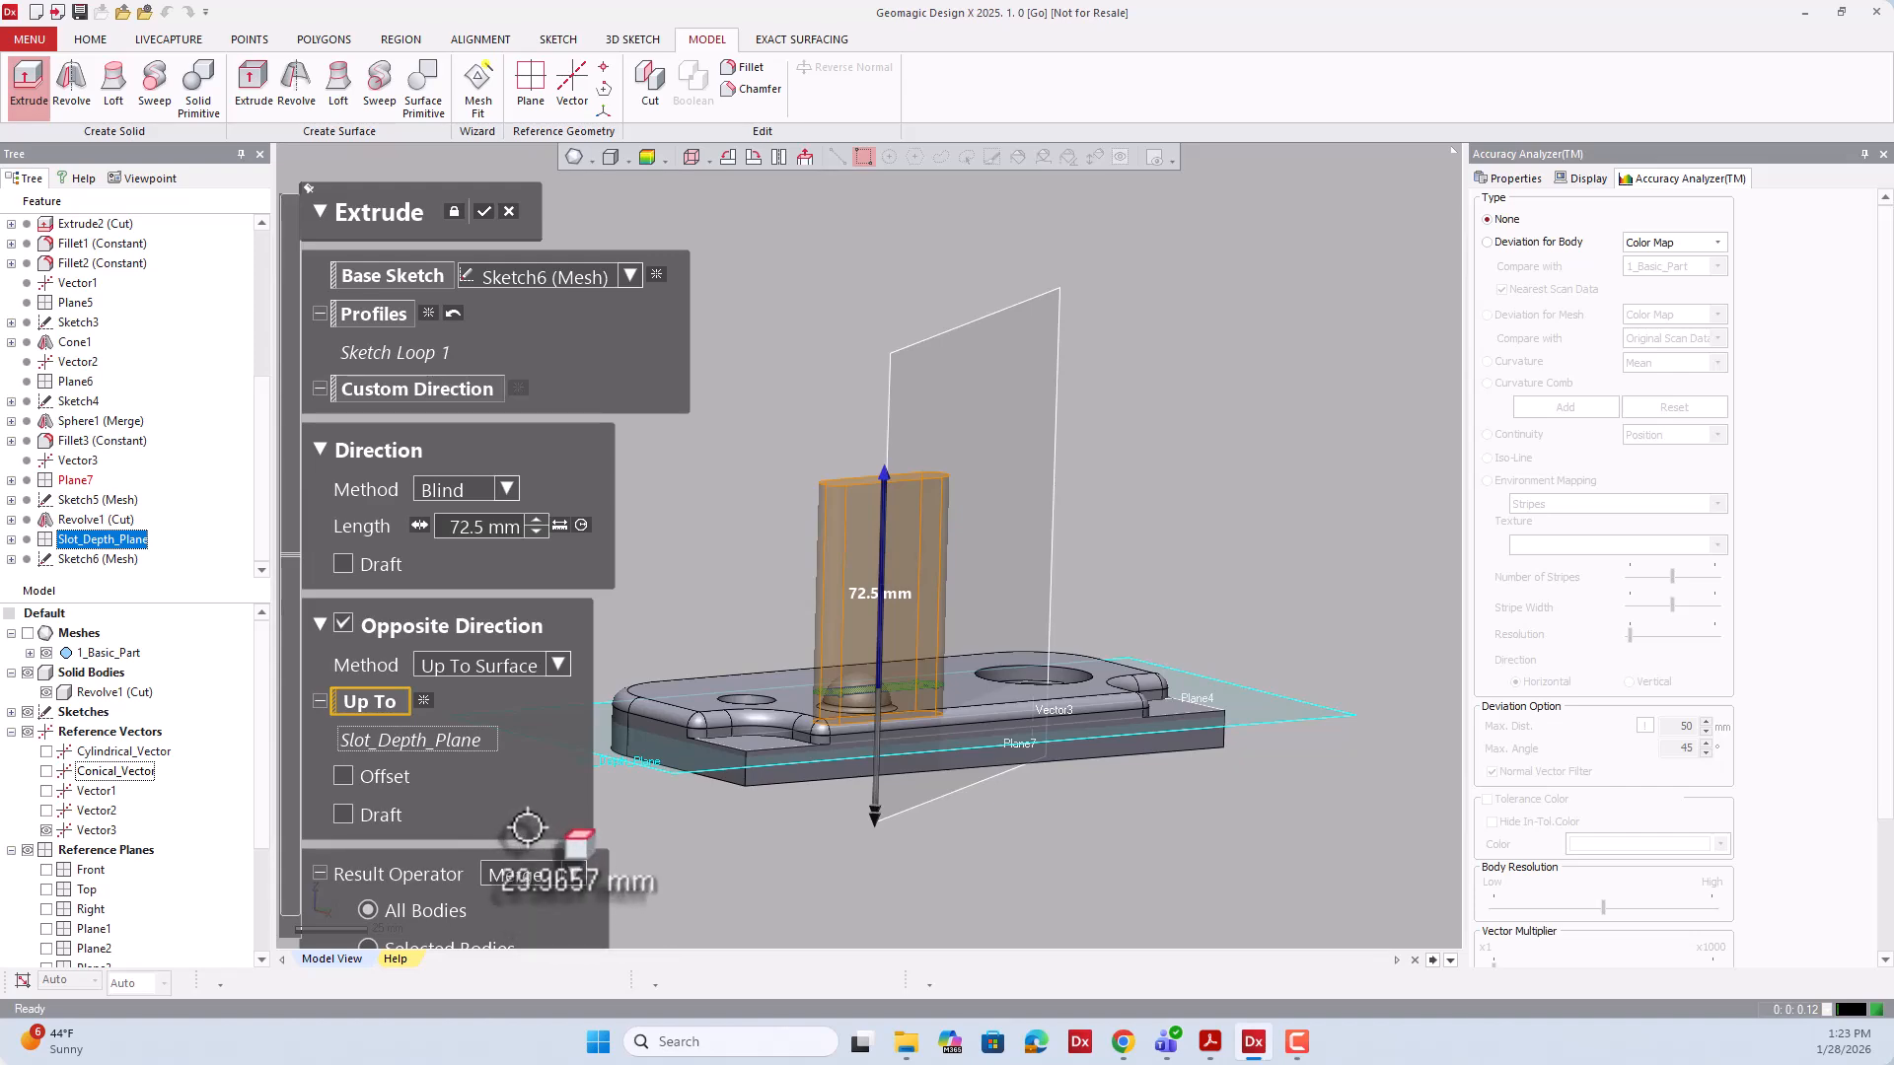
pyautogui.click(528, 829)
pyautogui.click(484, 211)
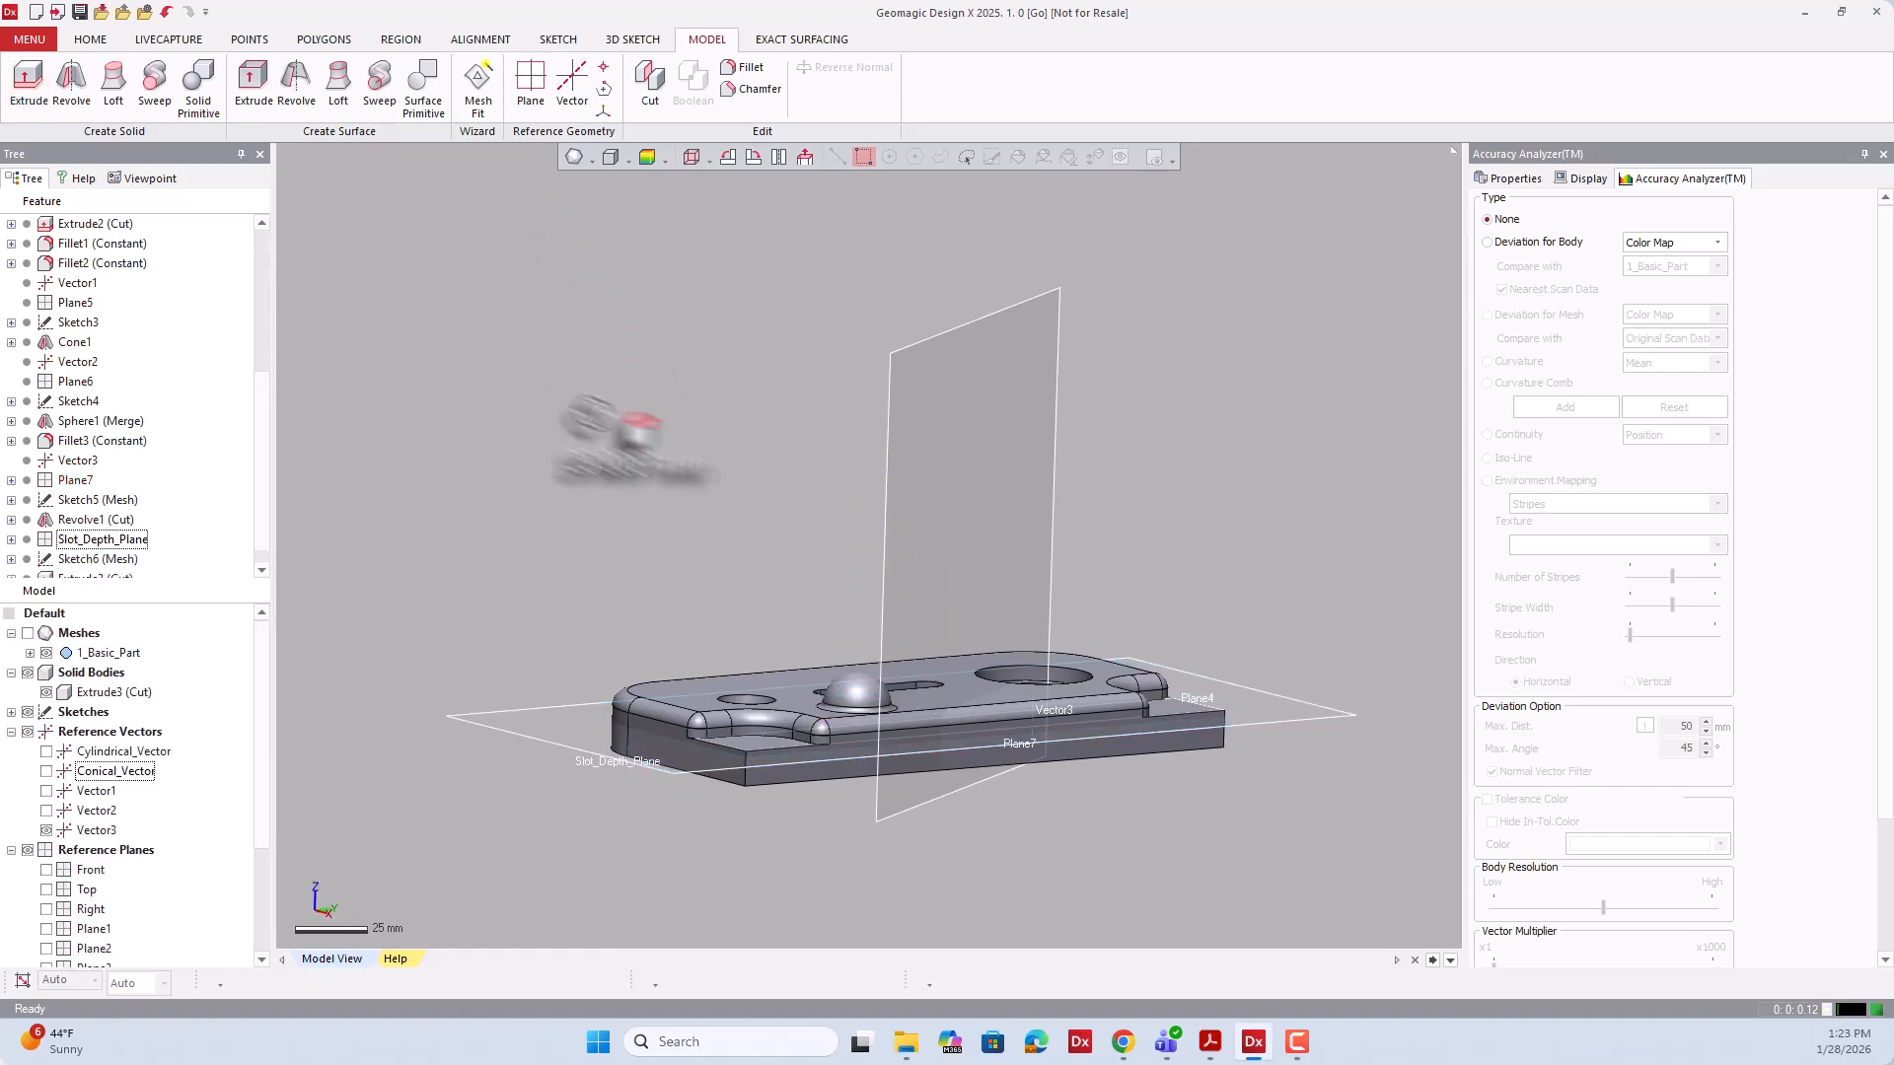
# Turn on the body deviation color map and examine the rounded slot's pocket floor and walls against the scan.
pyautogui.moveTo(902, 582); pyautogui.dragTo(947, 650, button='right')
pyautogui.scroll(6, 929, 657)
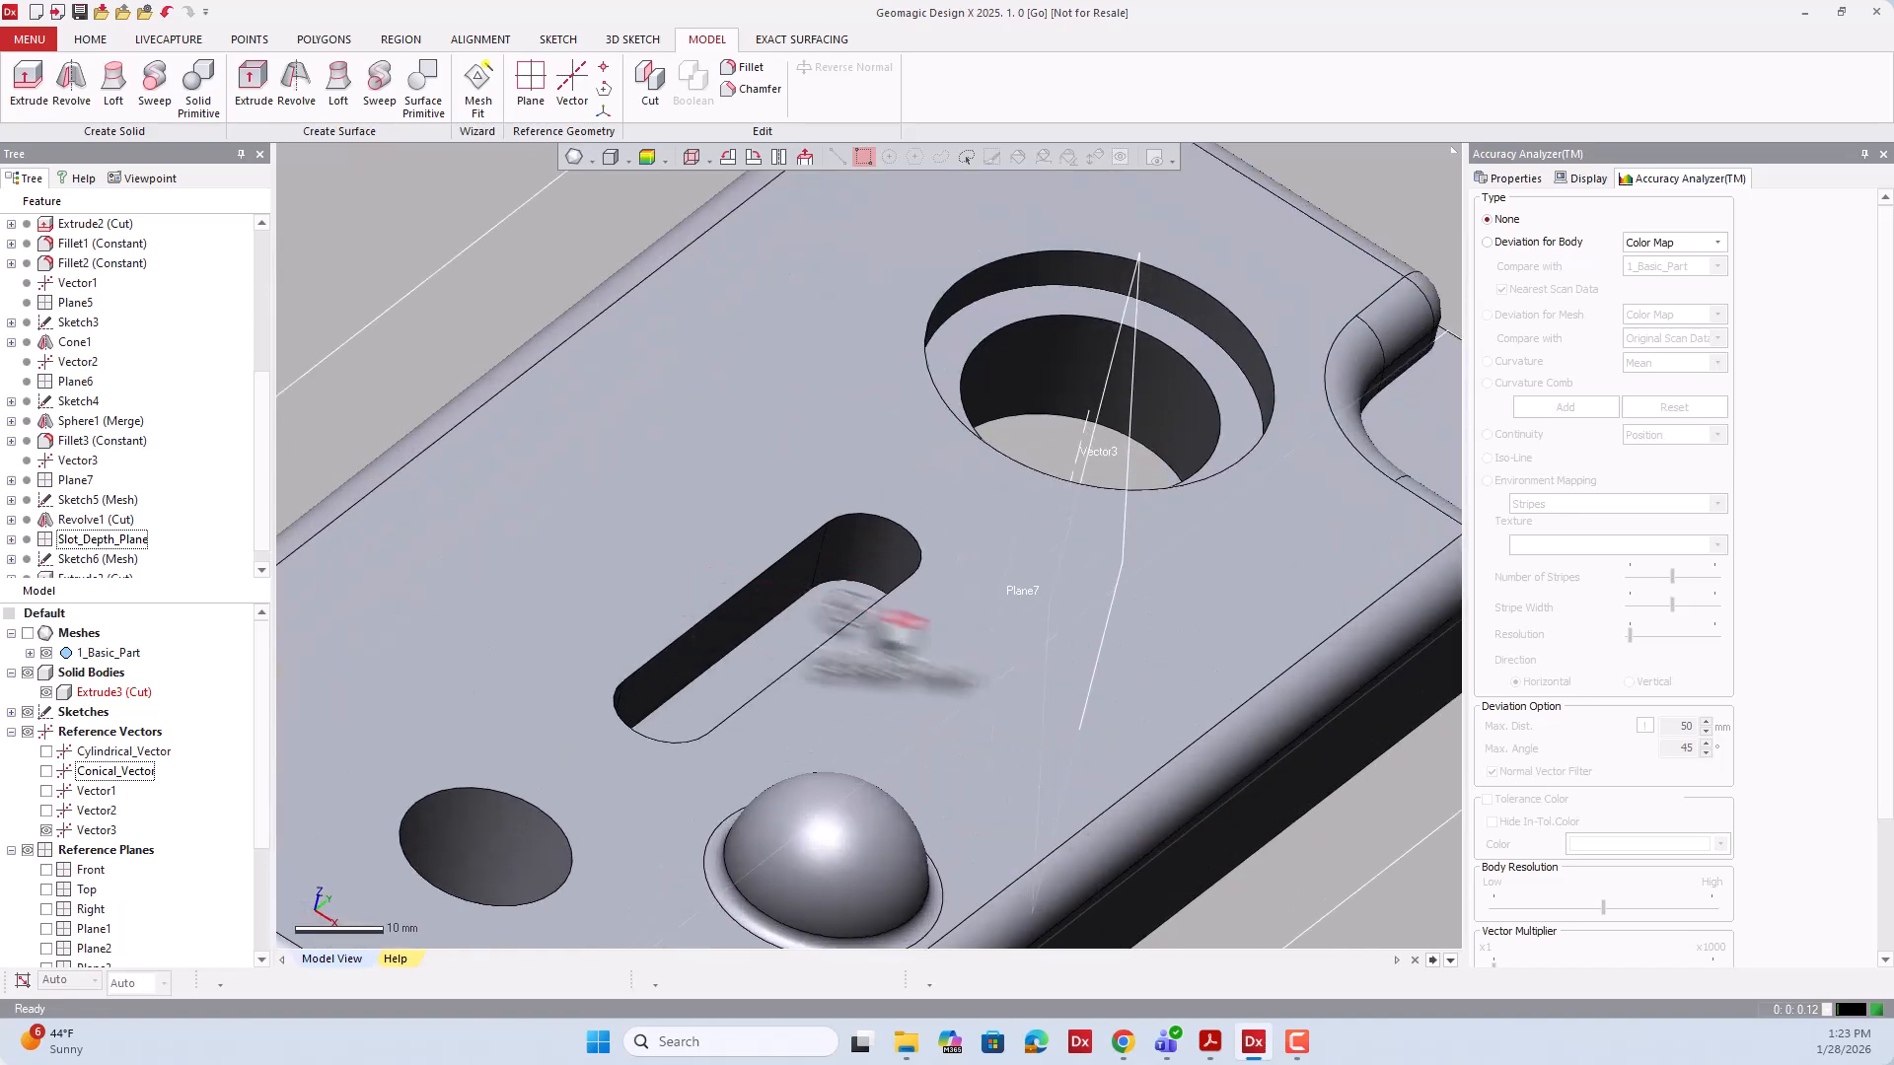
pyautogui.scroll(-3, 947, 651)
pyautogui.click(646, 158)
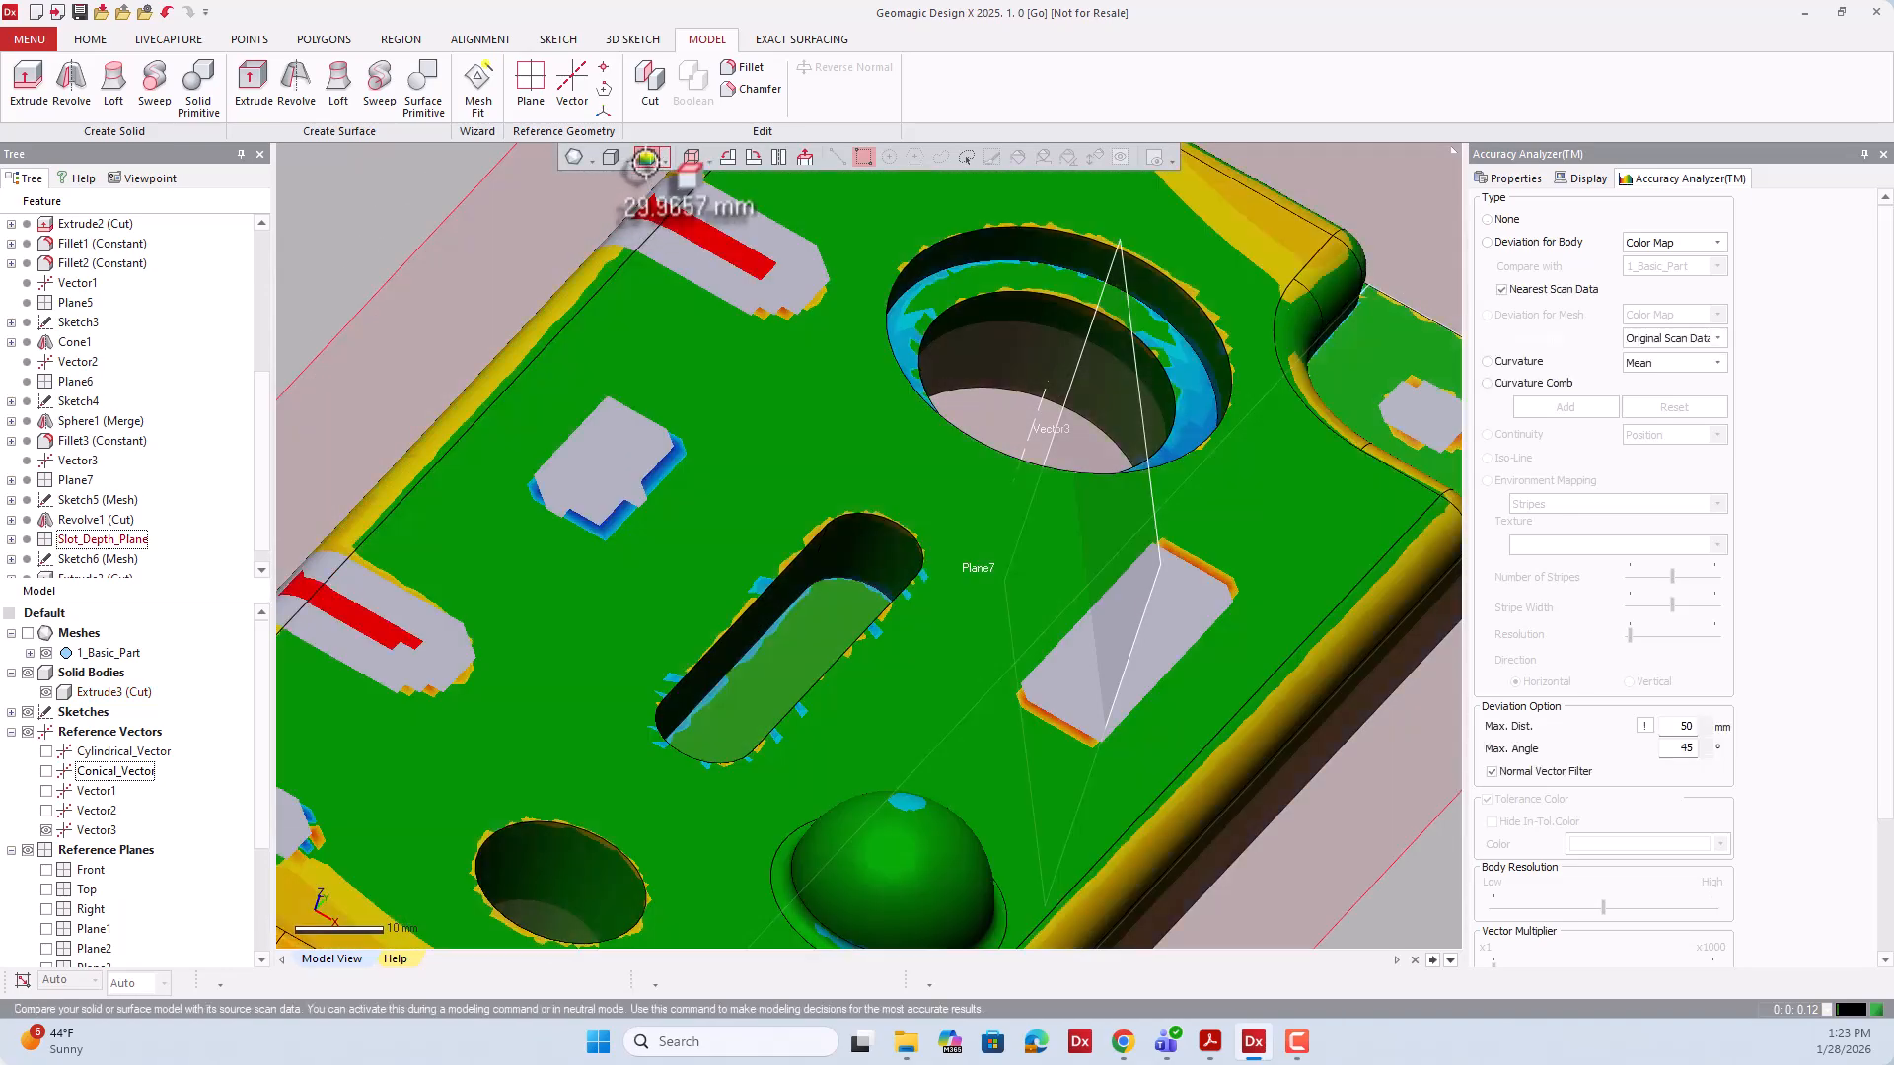
pyautogui.moveTo(860, 513); pyautogui.dragTo(816, 723, button='right')
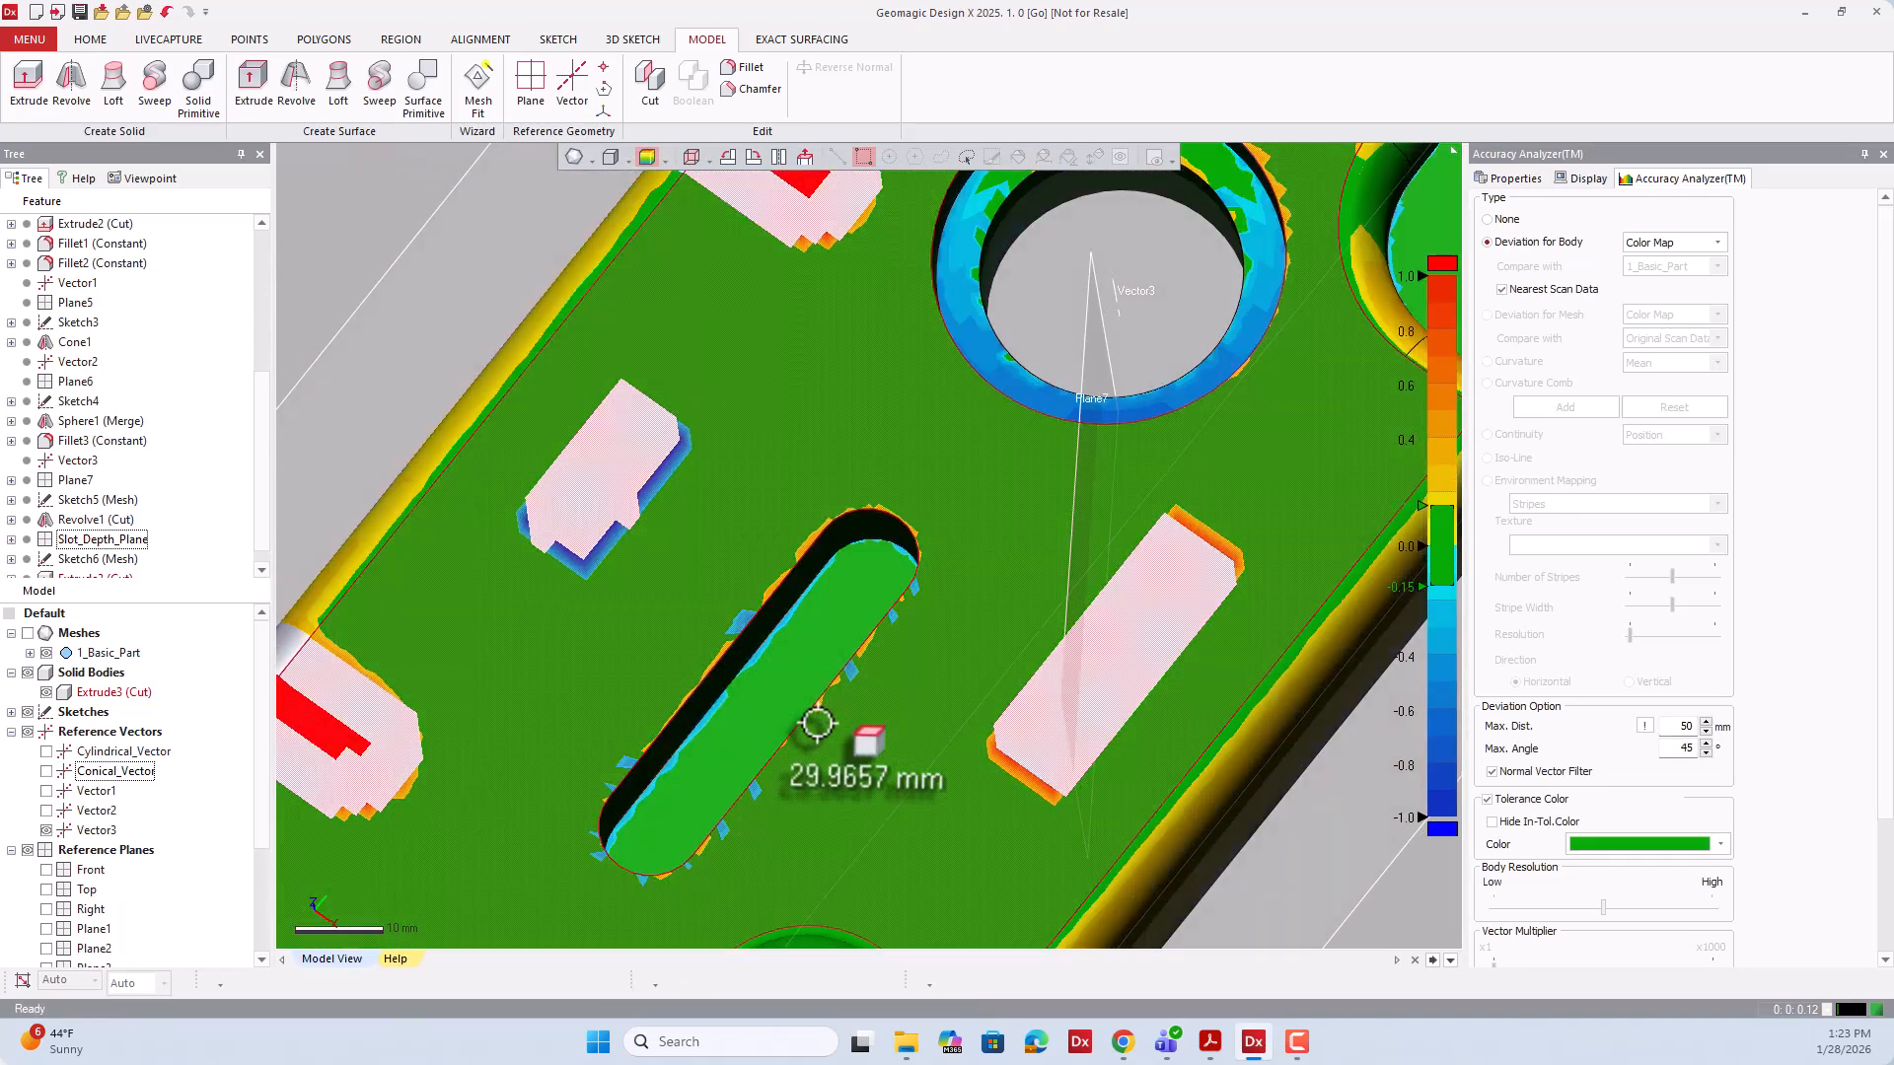
pyautogui.scroll(2, 817, 723)
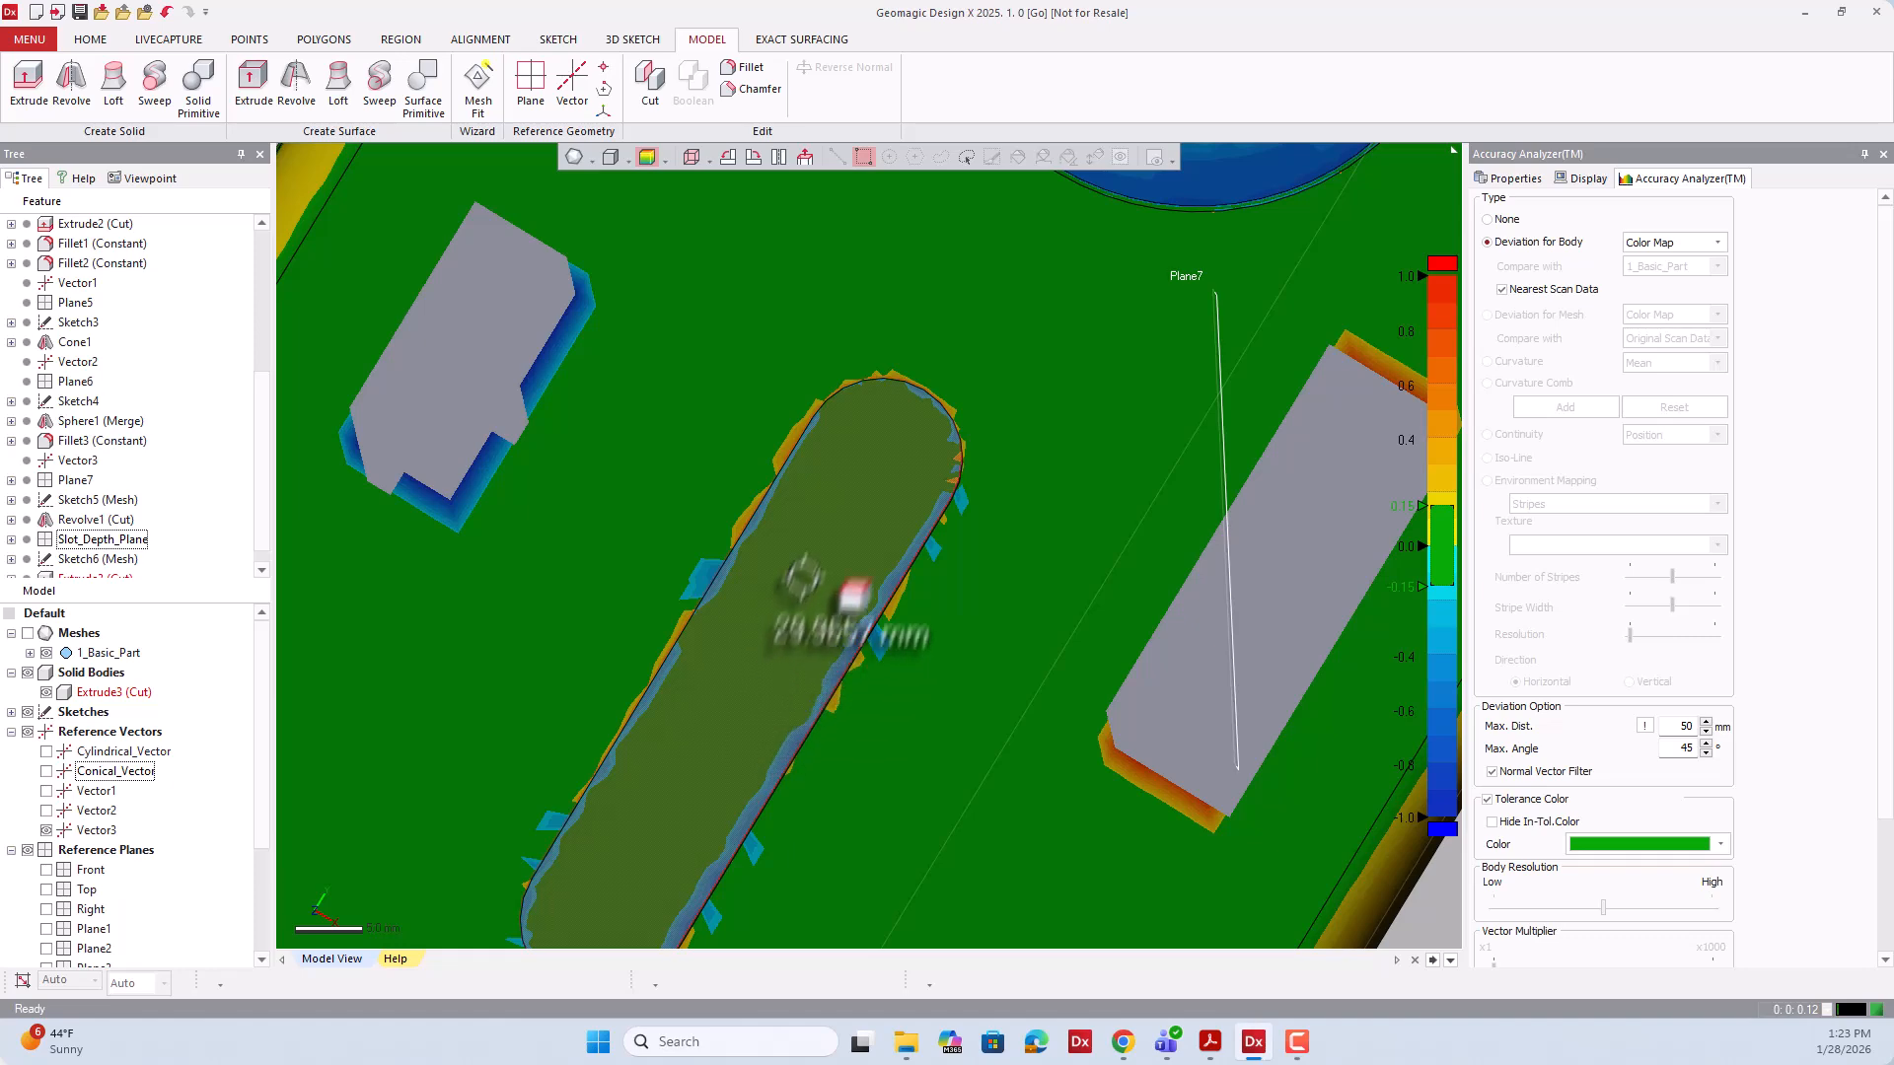
pyautogui.scroll(-5, 839, 526)
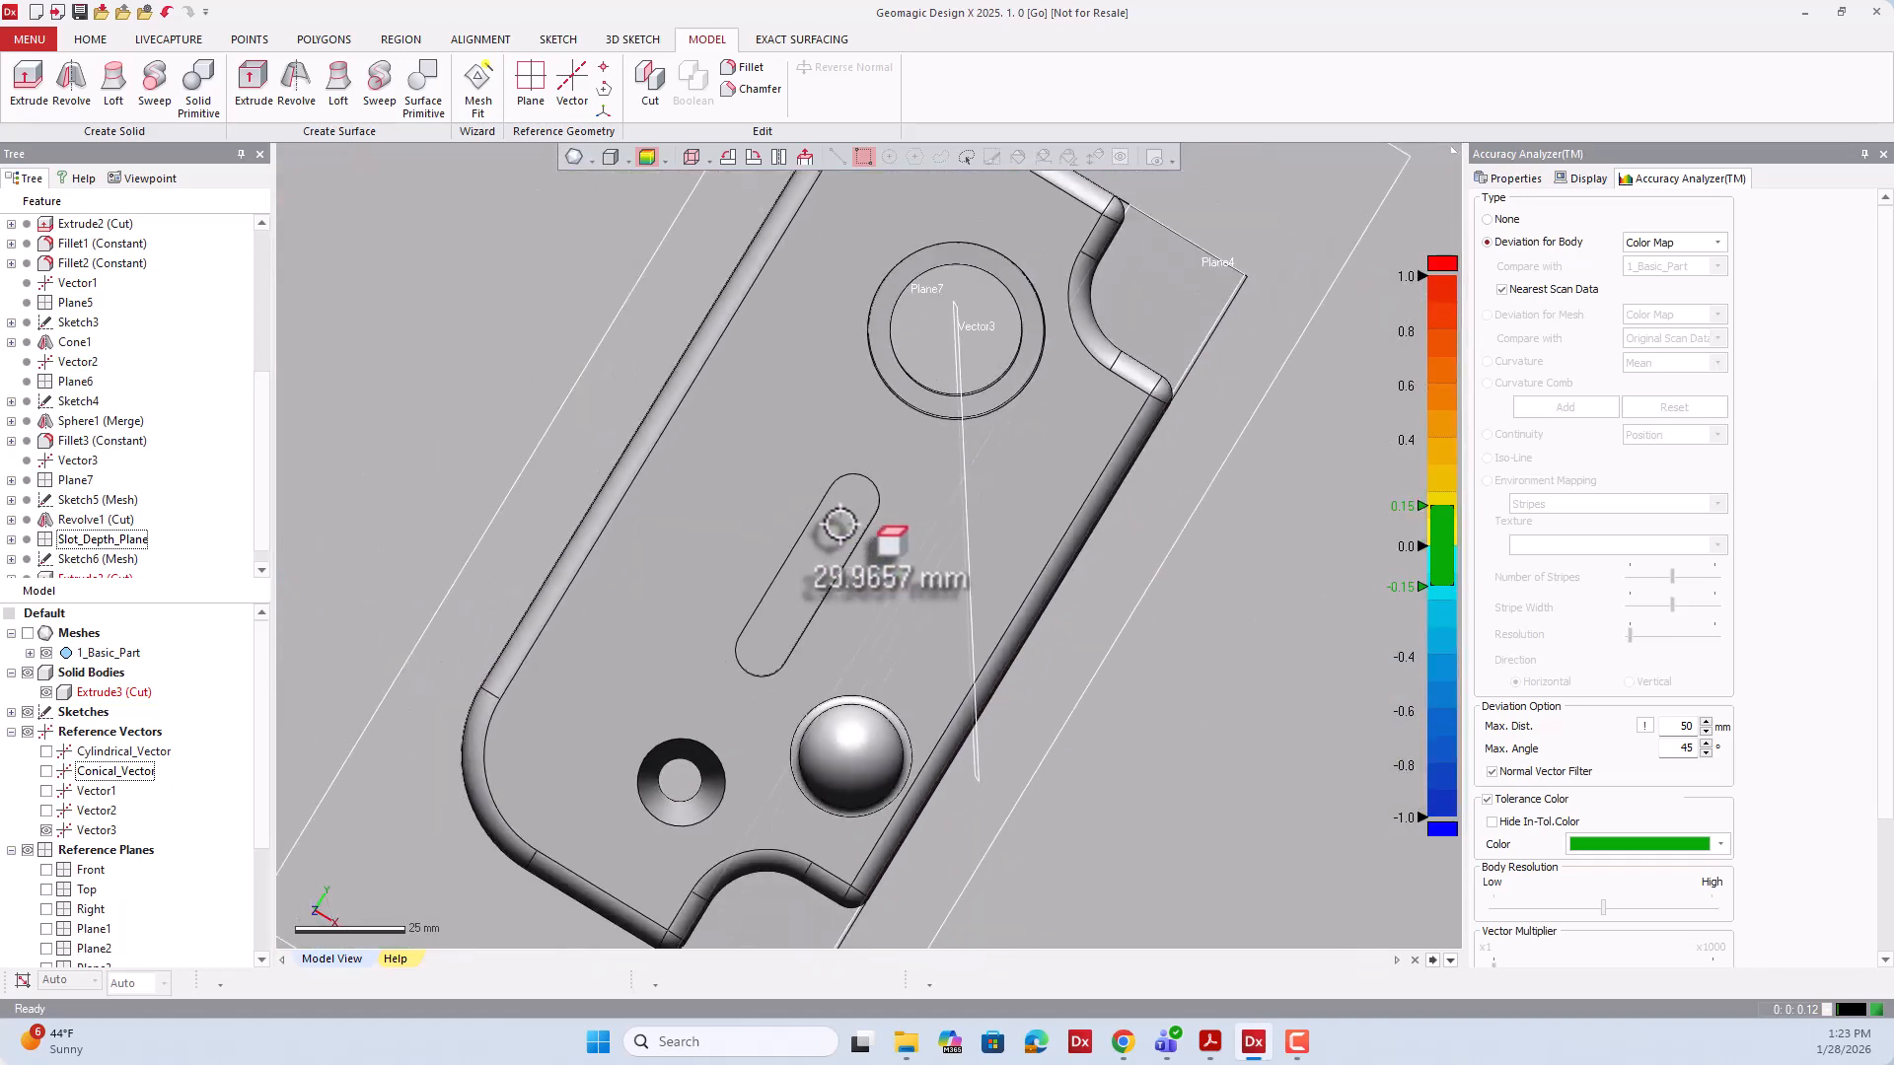
# Examine the deviation color map over the whole part from several sides for features still missing.
pyautogui.moveTo(846, 597); pyautogui.dragTo(947, 562, button='right')
pyautogui.moveTo(730, 564); pyautogui.dragTo(1215, 645, button='right')
pyautogui.moveTo(612, 508); pyautogui.dragTo(797, 828, button='right')
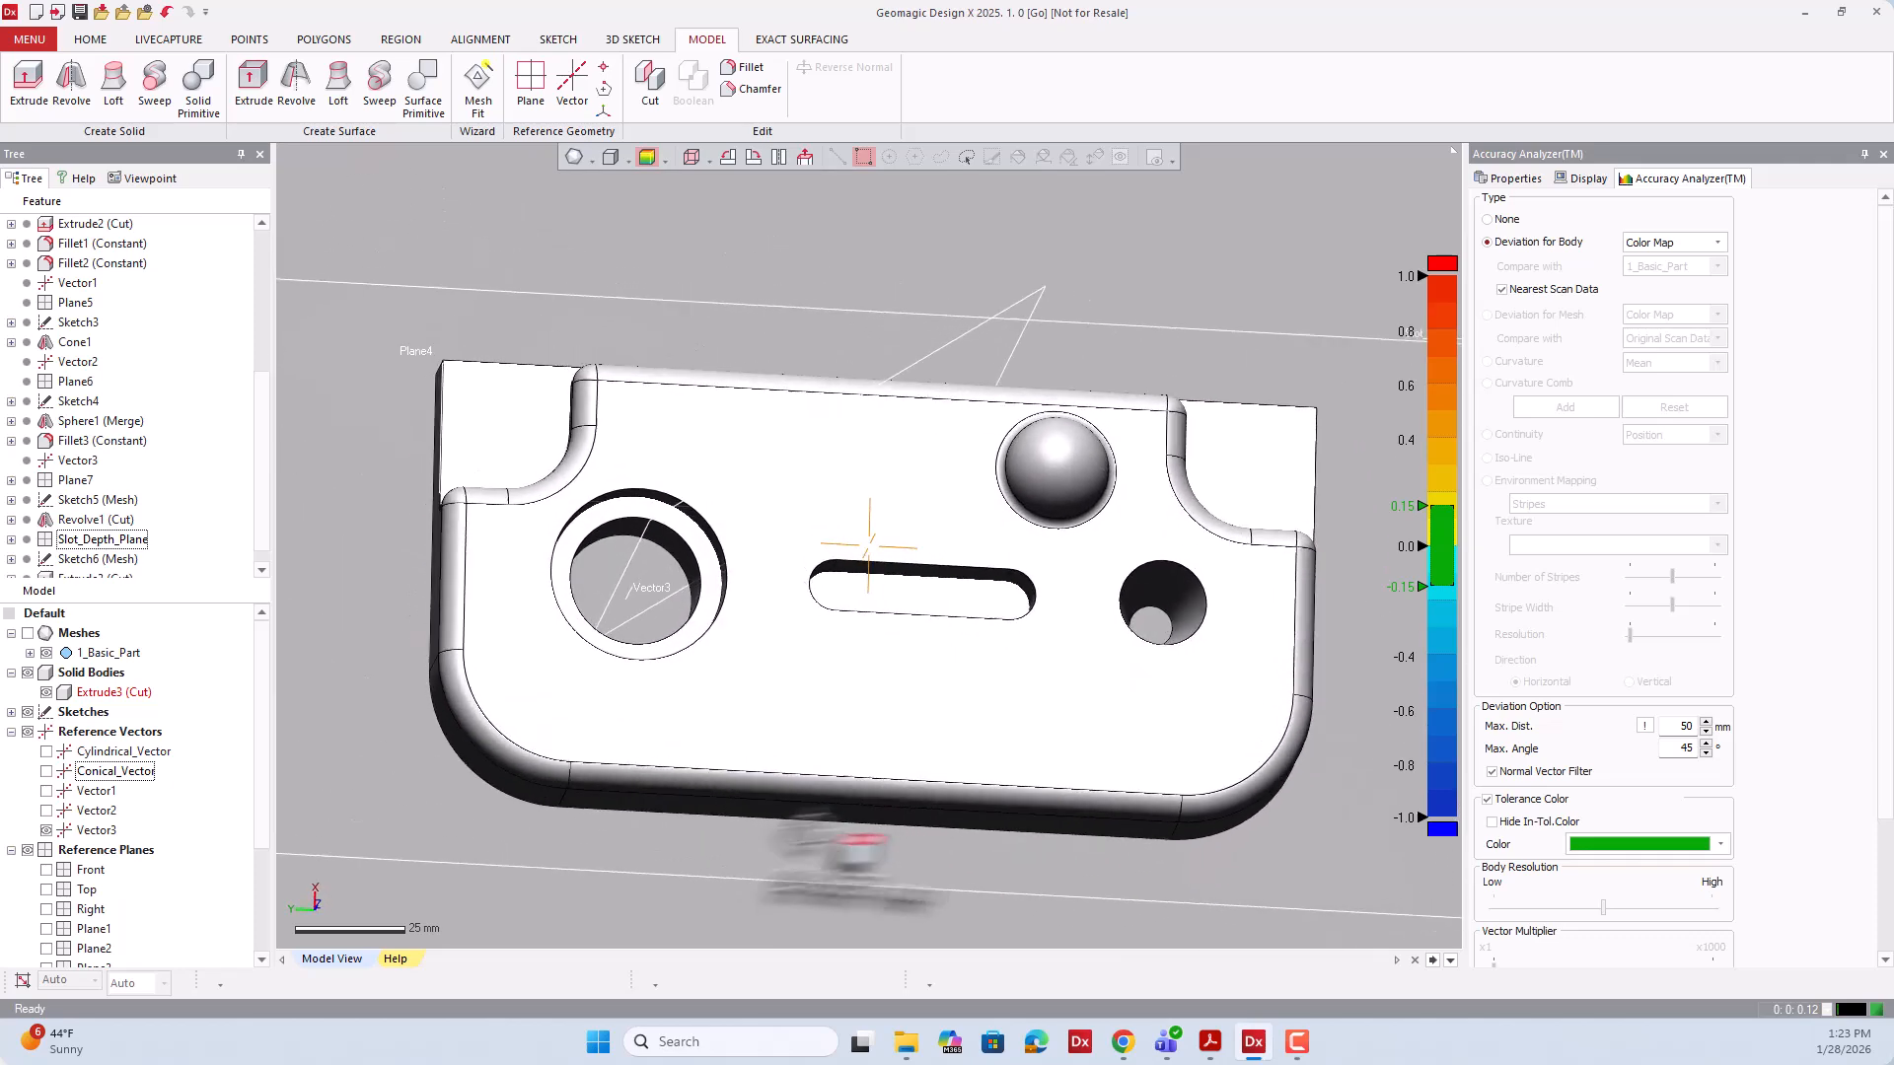
pyautogui.moveTo(947, 651); pyautogui.dragTo(975, 595, button='right')
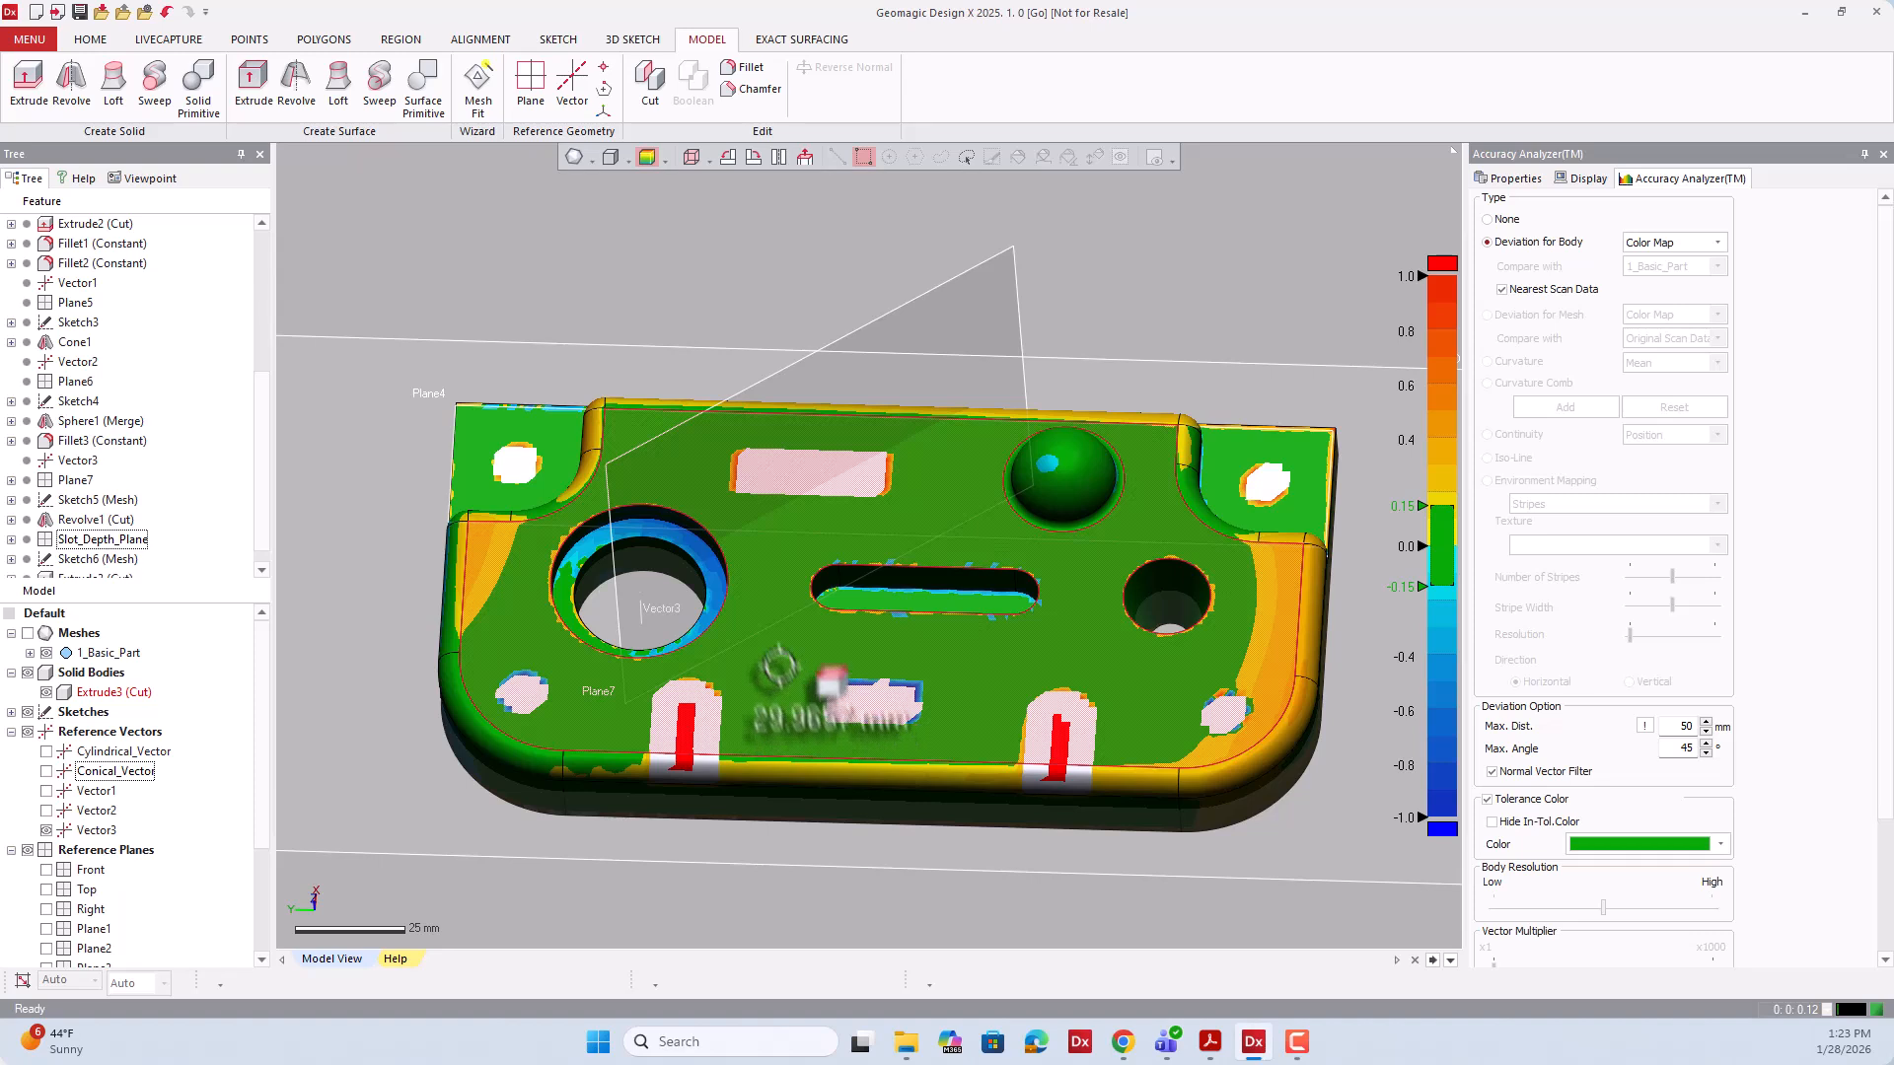
pyautogui.moveTo(779, 669); pyautogui.dragTo(778, 590, button='right')
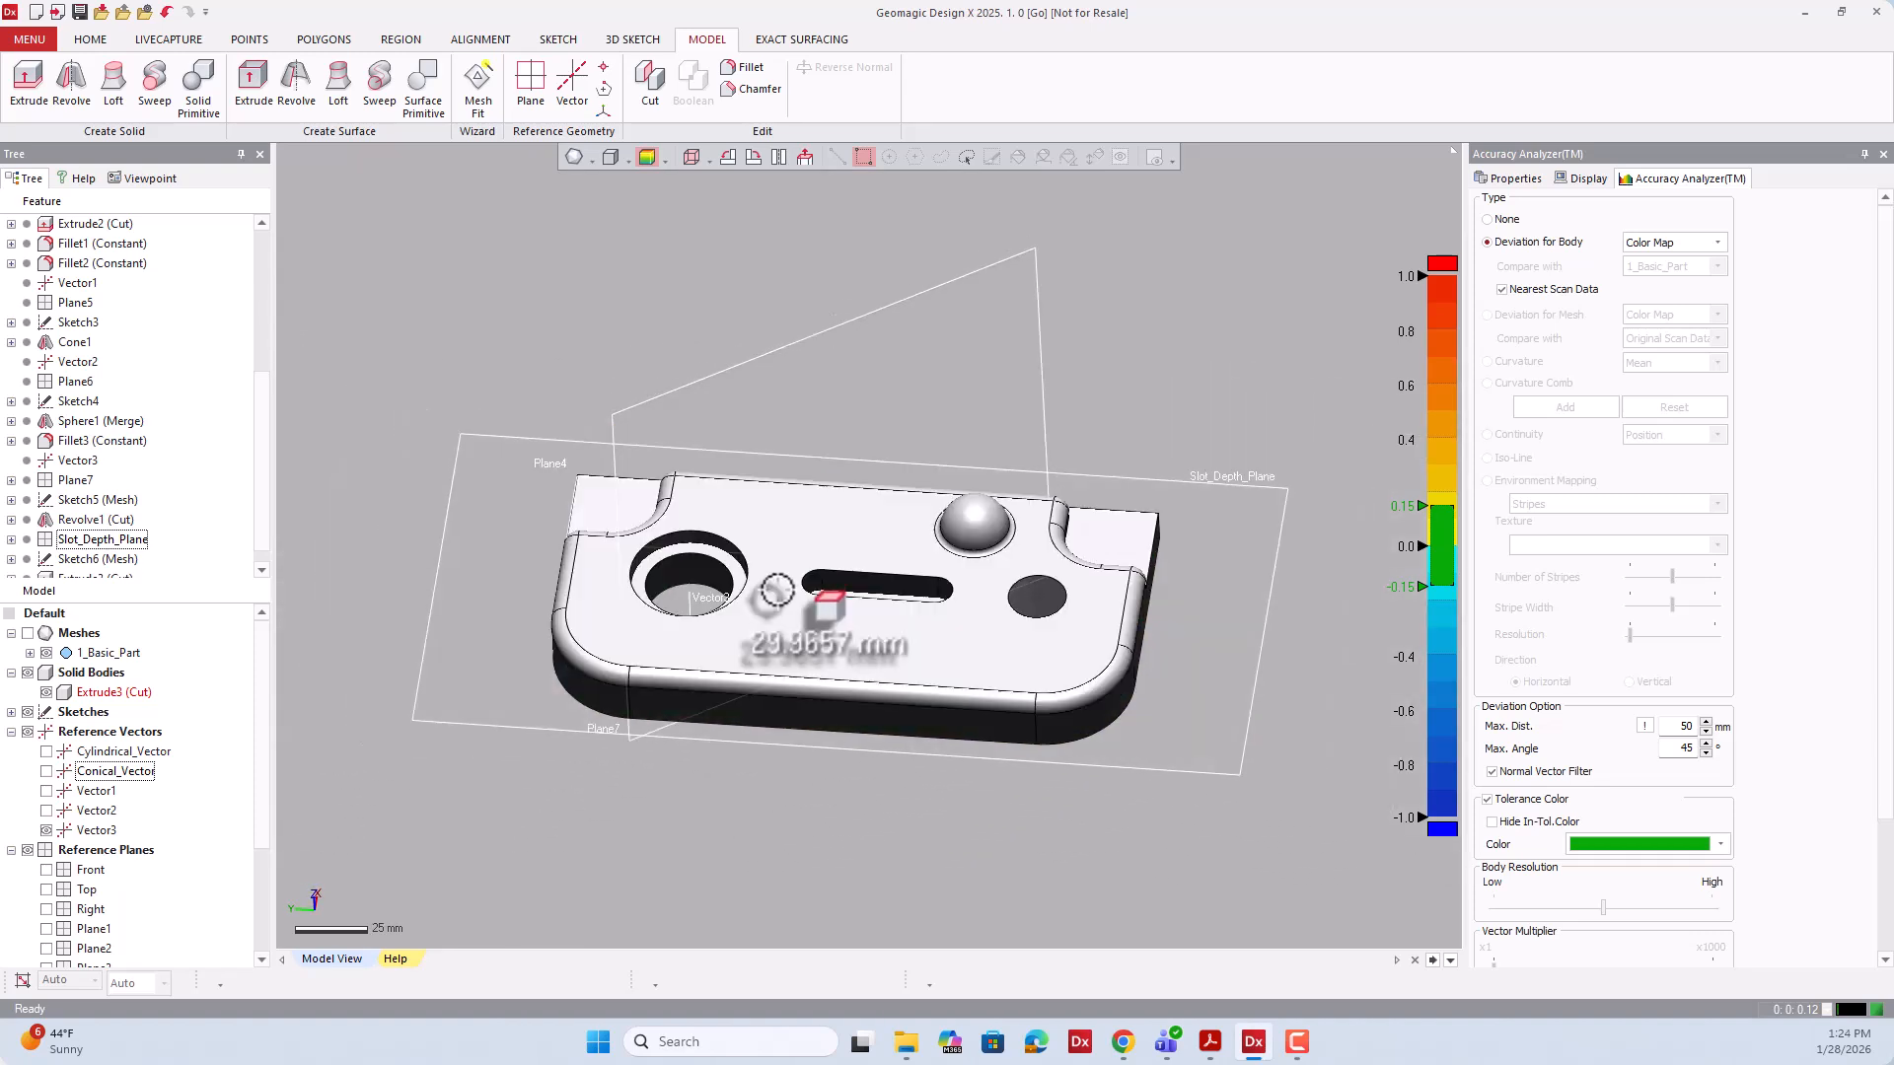